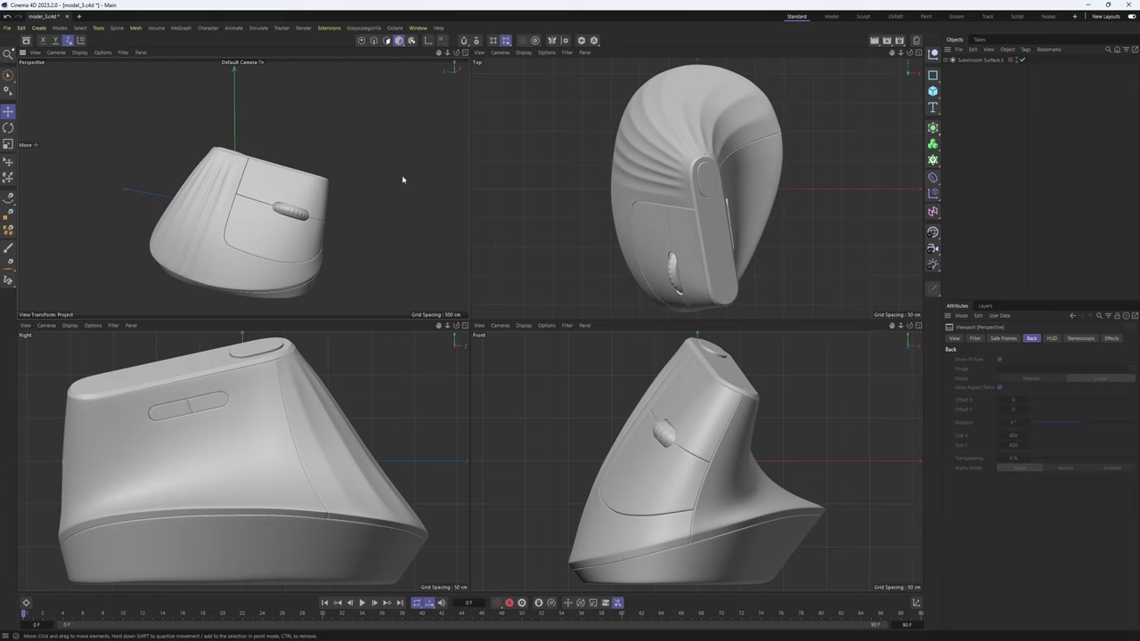
- Examine the finished vertical mouse model in the Right, Top and Perspective viewports
middle_click(400, 409)
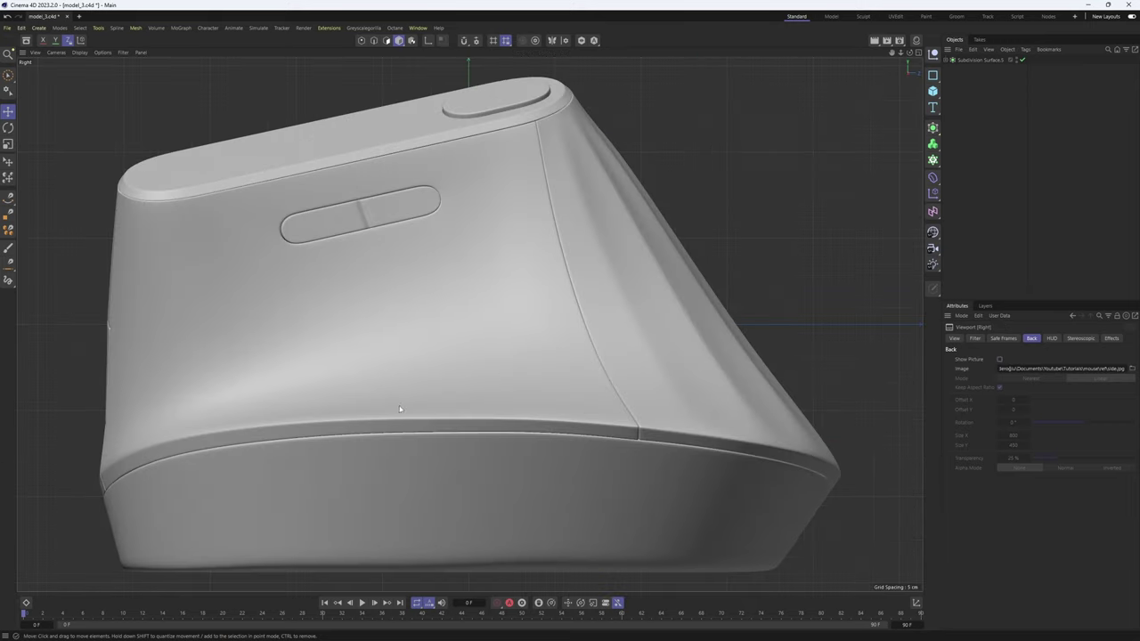
middle_click(597, 336)
middle_click(674, 441)
middle_click(616, 355)
middle_click(627, 194)
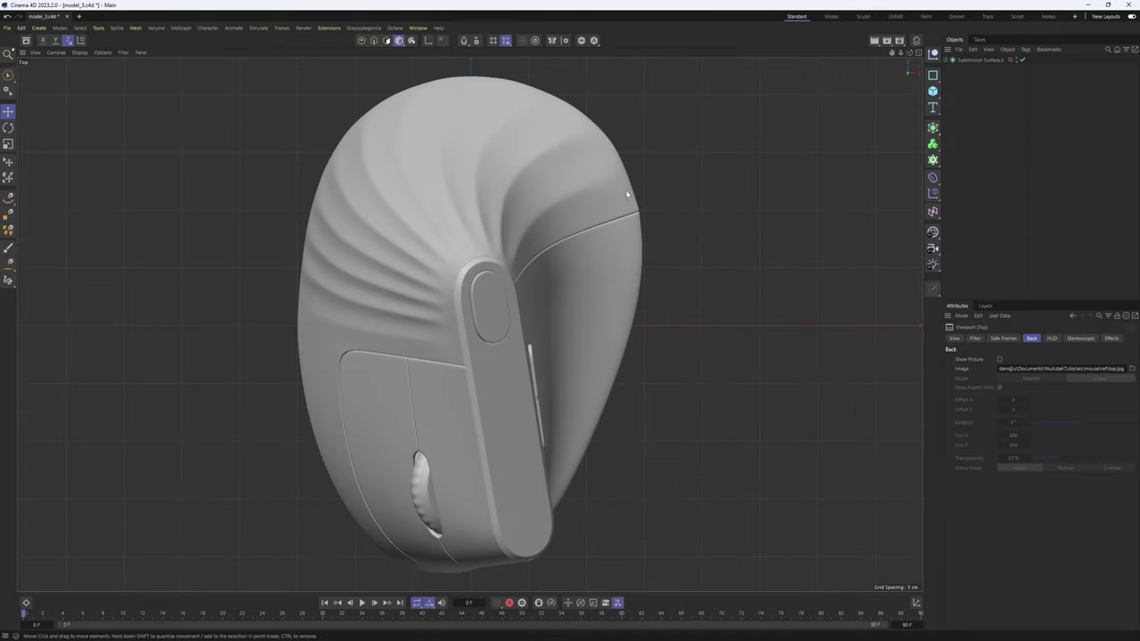
middle_click(528, 233)
middle_click(436, 276)
middle_click_drag(509, 327, 468, 260, "alt")
scroll(468, 259, "up", 2)
- Inspect the mouse model's surface topology with shaded lines from several angles, and return to plain shading
key("n")
key("b")
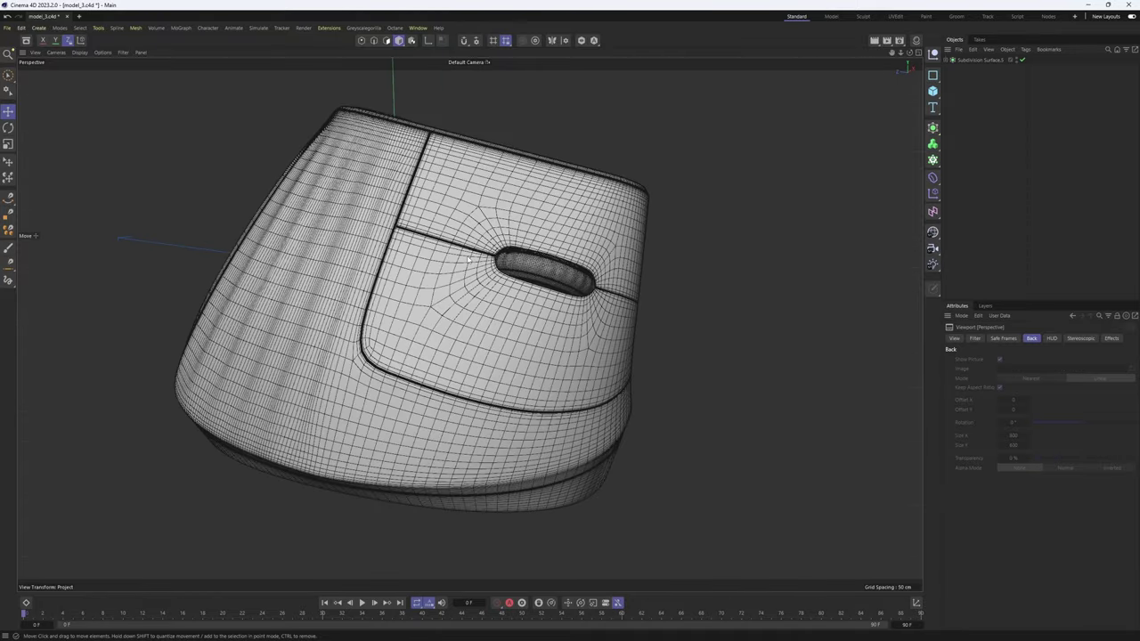
left_click_drag(468, 259, 523, 258, "alt")
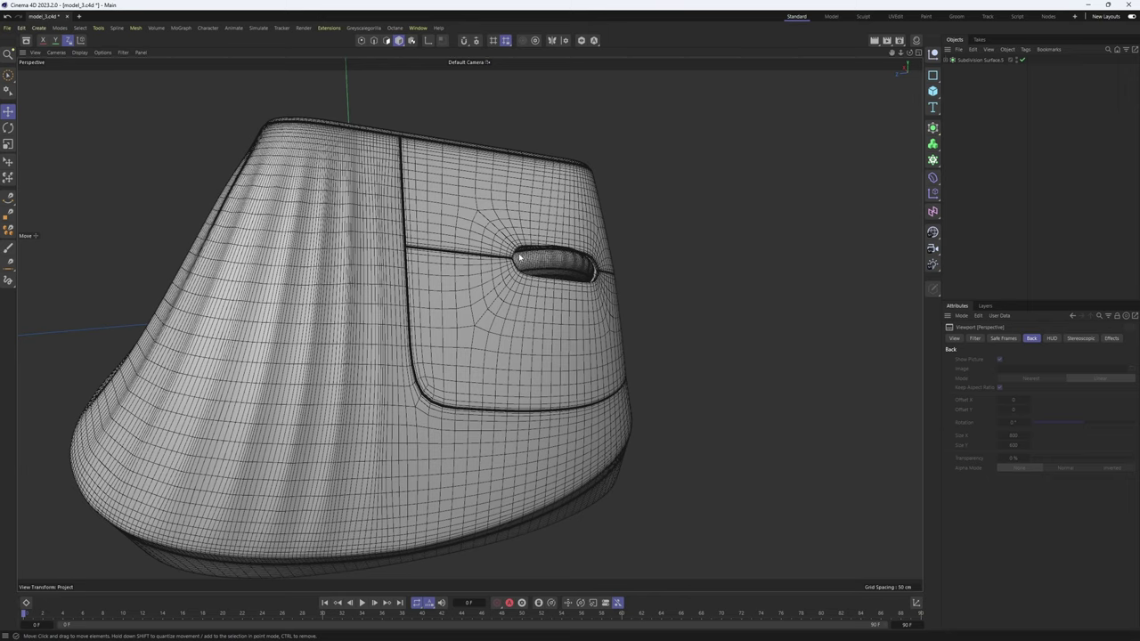
key("n")
key("a")
left_click_drag(538, 257, 472, 245, "alt")
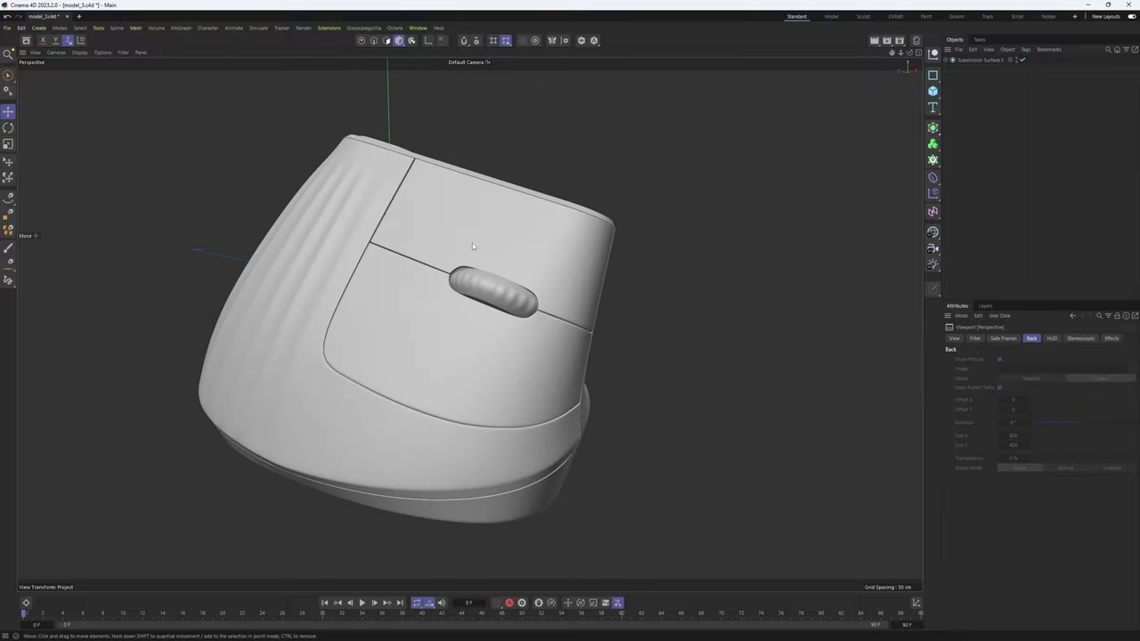
left_click_drag(472, 244, 695, 262, "alt")
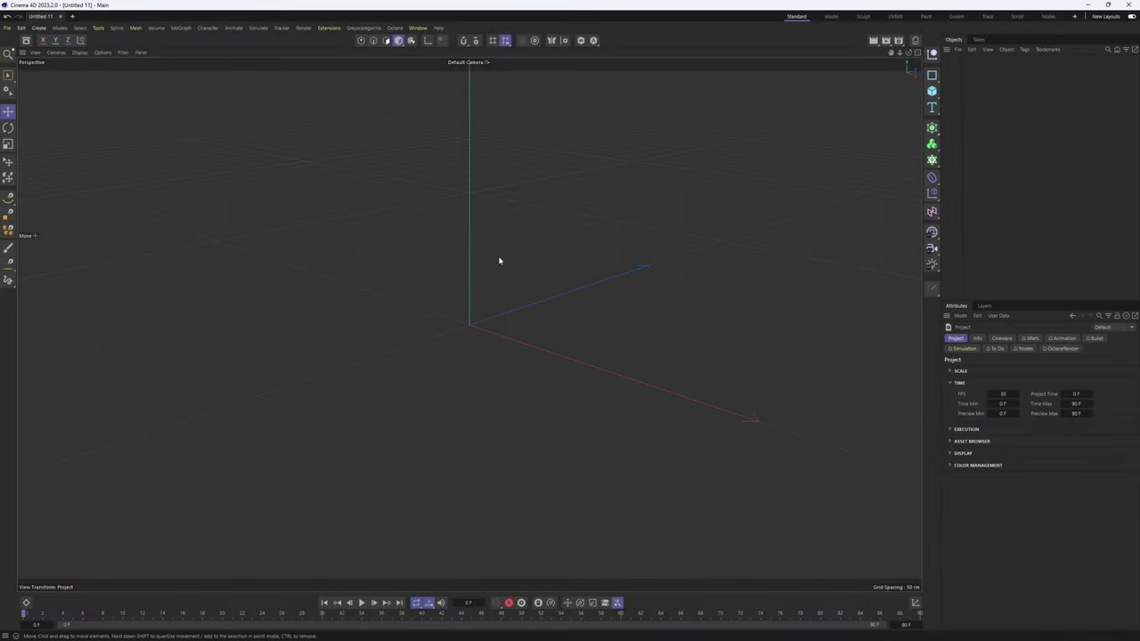
- Load the top reference image from the ref folder as the Top viewport's background and set its transparency to 25%
middle_click(426, 255)
middle_click(636, 194)
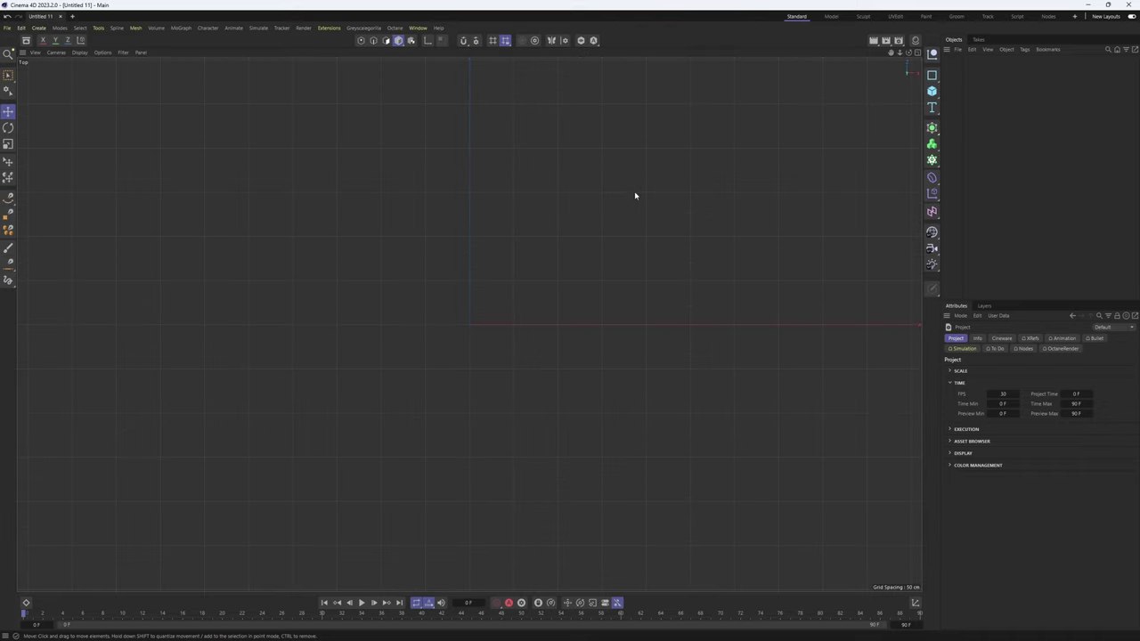
key("shift+v")
left_click(1029, 339)
left_click(1132, 368)
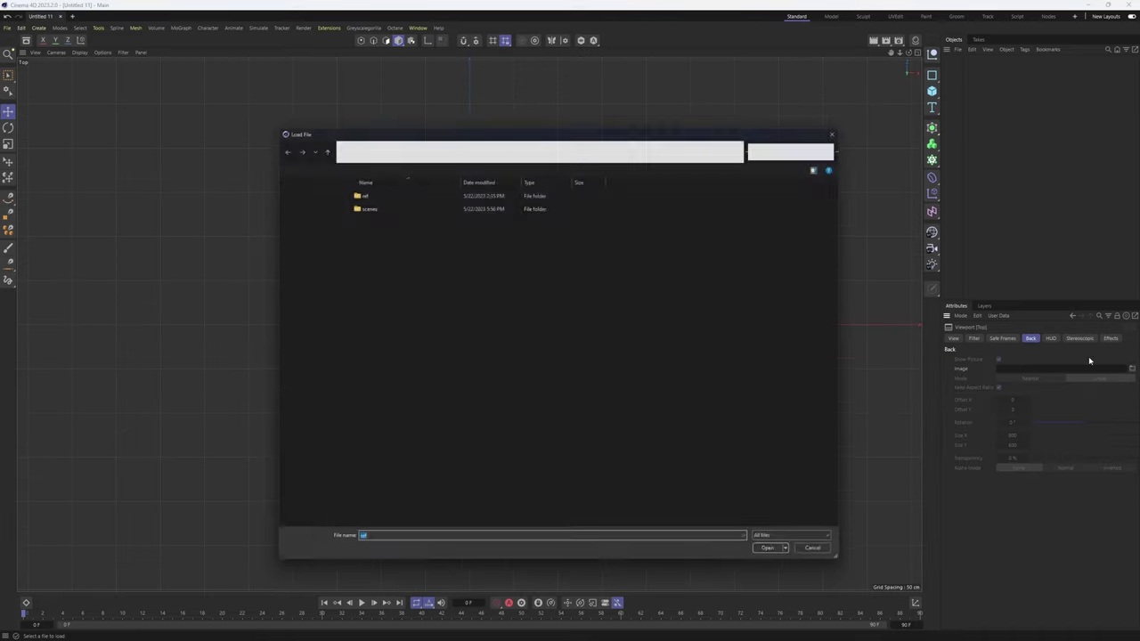
double_click(395, 187)
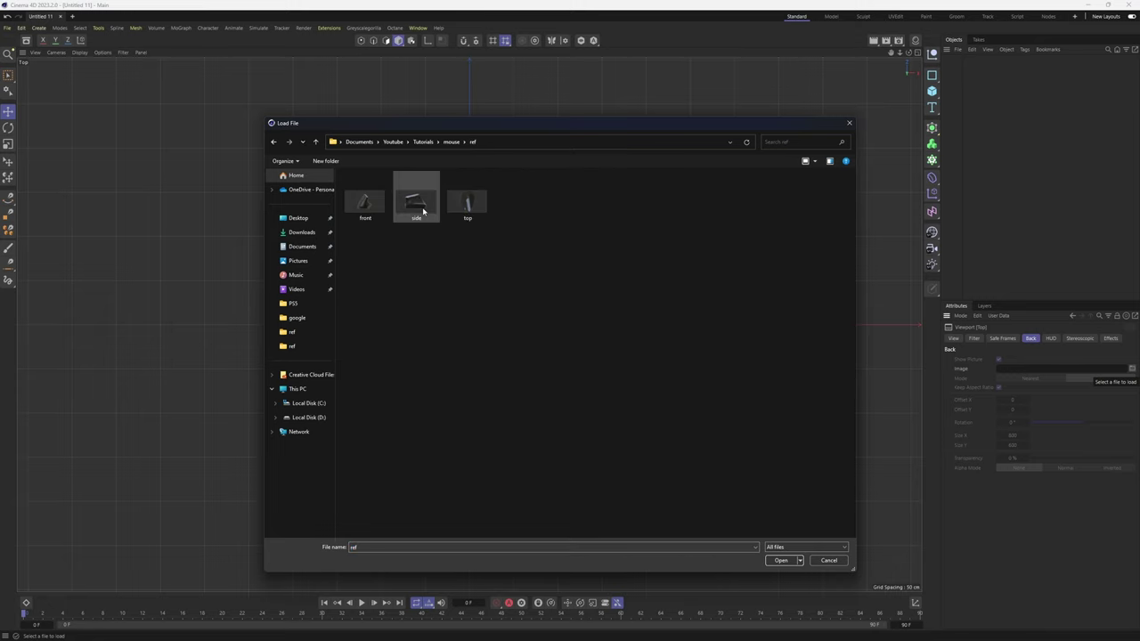
double_click(467, 203)
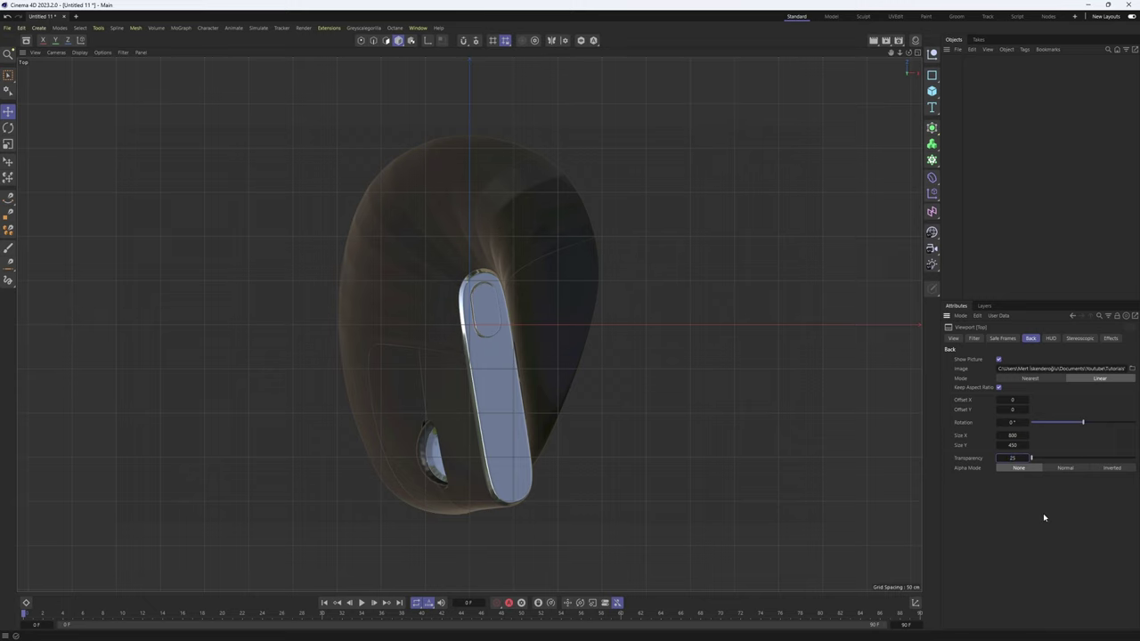
key("Return")
- Load the front reference image from the ref folder as the Front viewport's background and change its transparency
middle_click(693, 305)
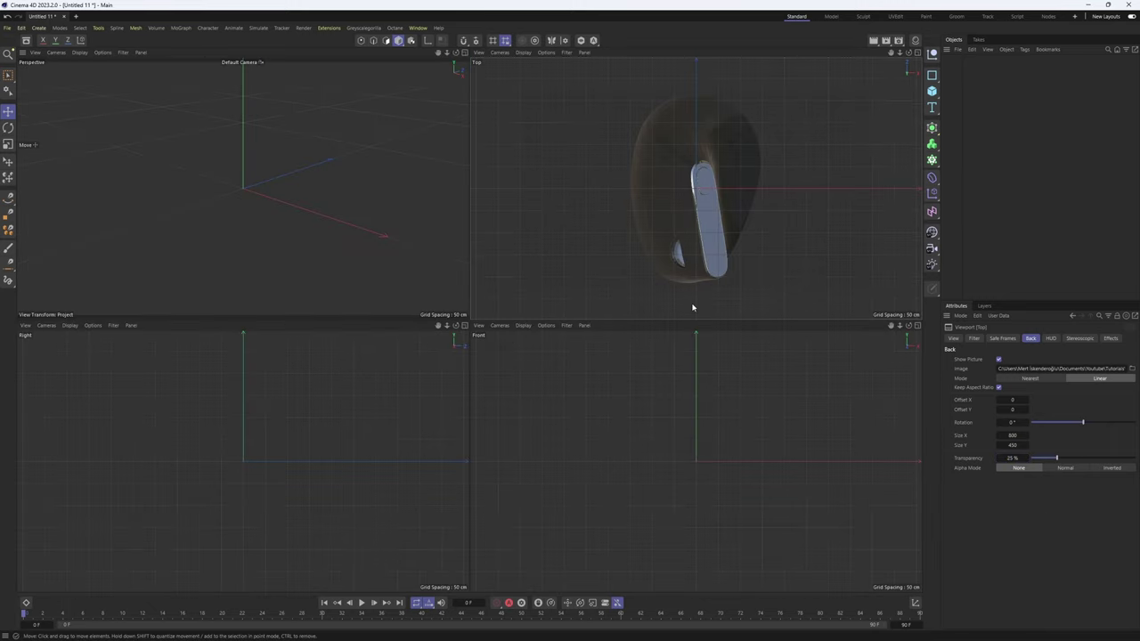
middle_click(663, 368)
left_click(1131, 368)
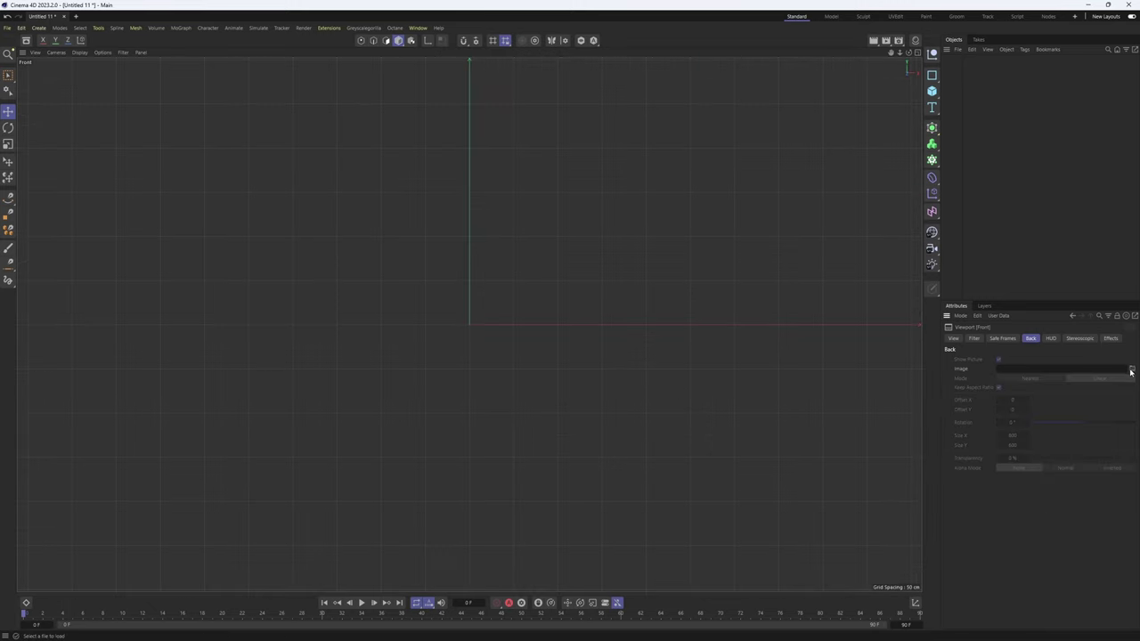
double_click(356, 189)
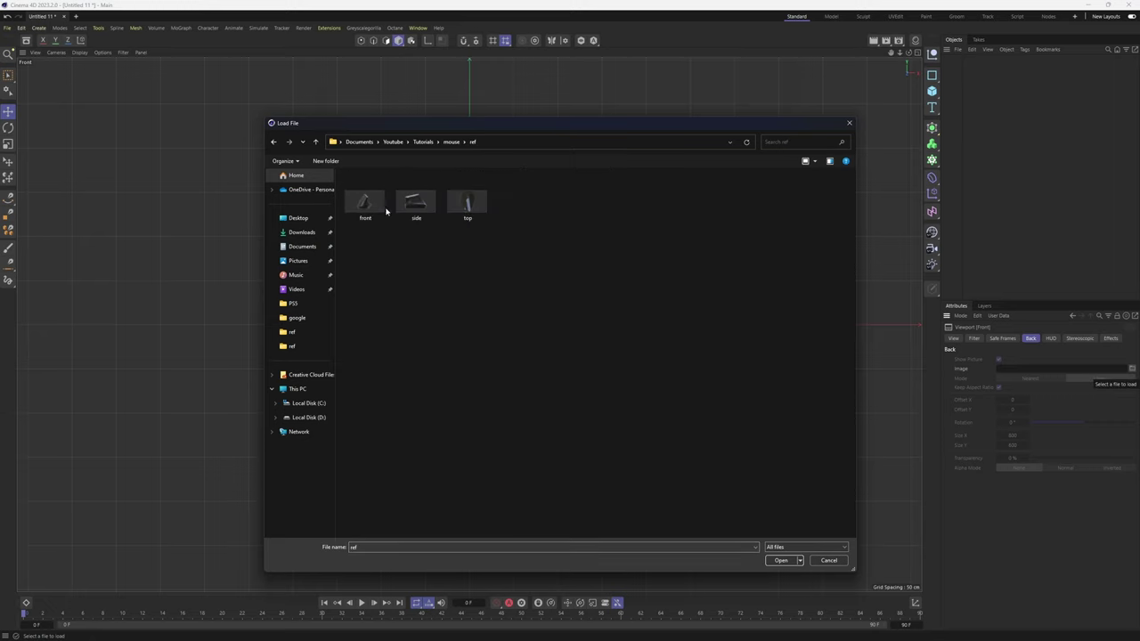
double_click(366, 203)
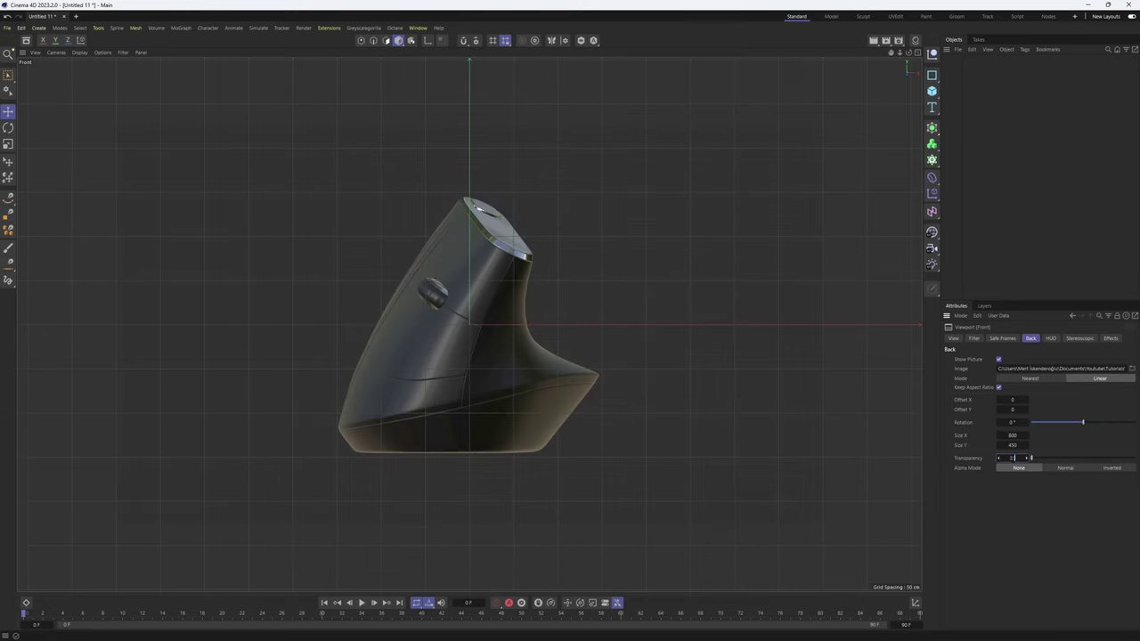
key("Return")
- Load the side reference image from the ref folder as the Right viewport's background
middle_click(694, 363)
middle_click(376, 395)
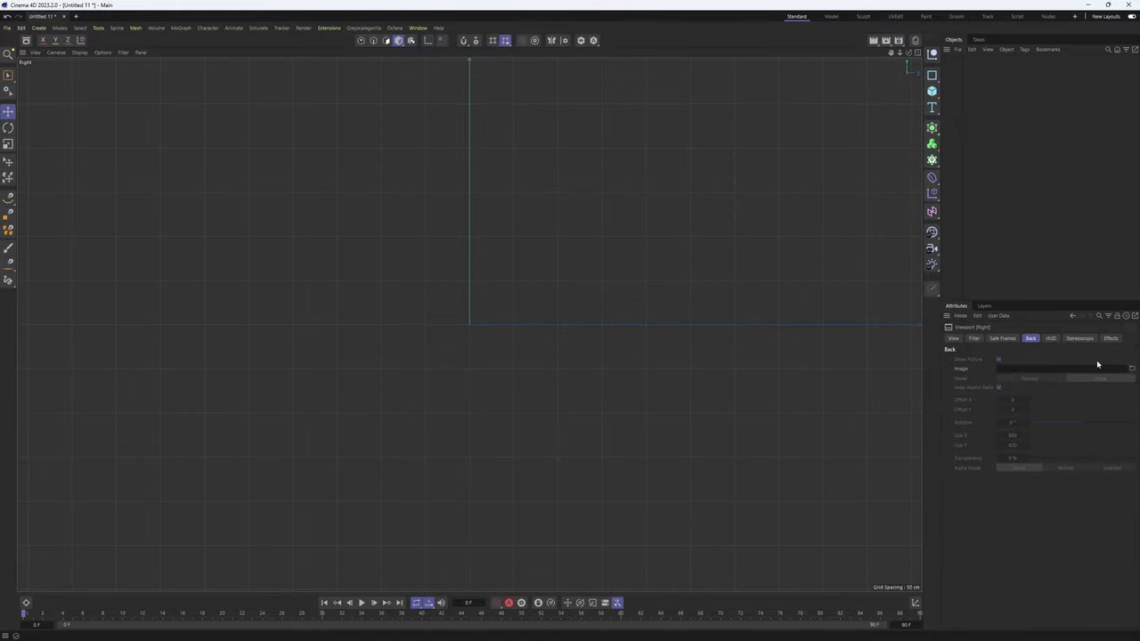
left_click(1131, 368)
double_click(392, 188)
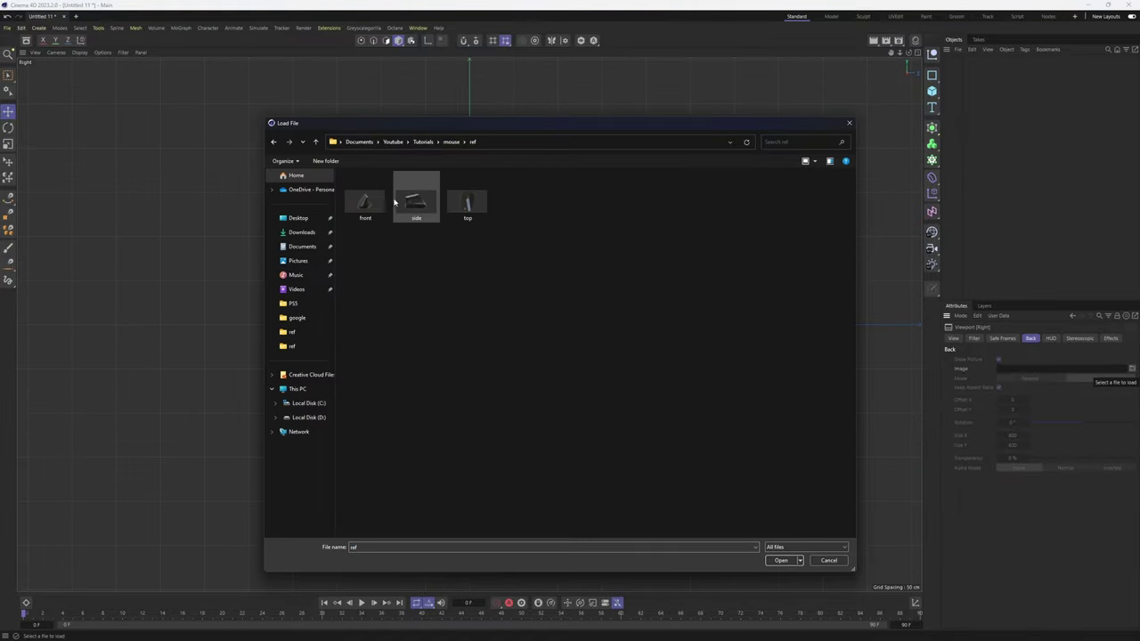
double_click(416, 200)
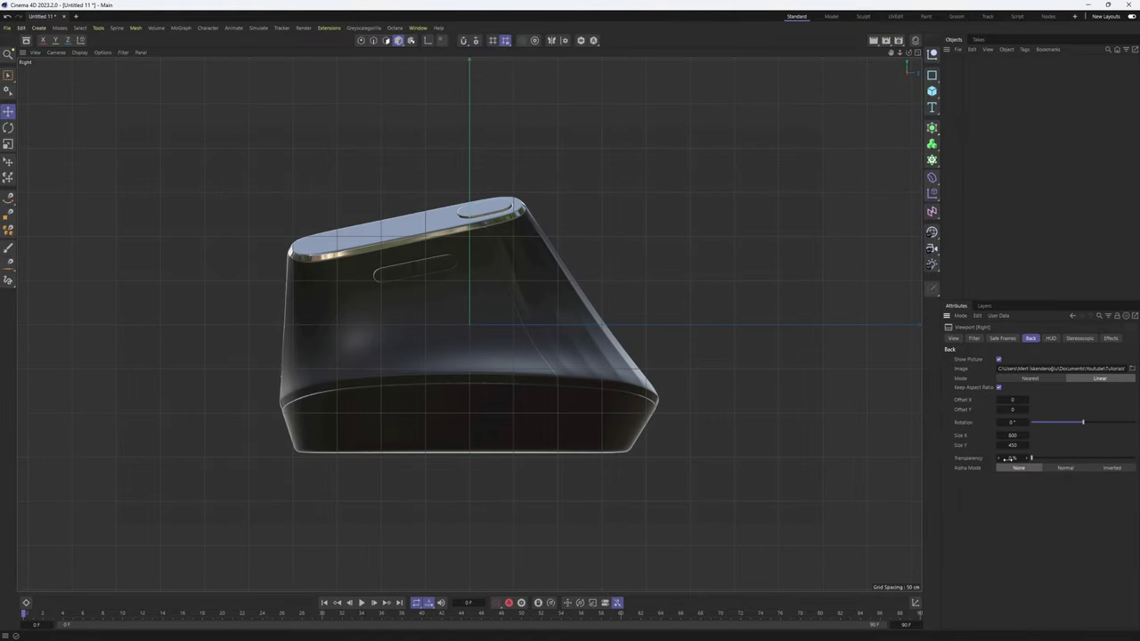
- Add a Rectangle spline to the scene and set its plane to XZ
middle_click(582, 333)
middle_click(330, 216)
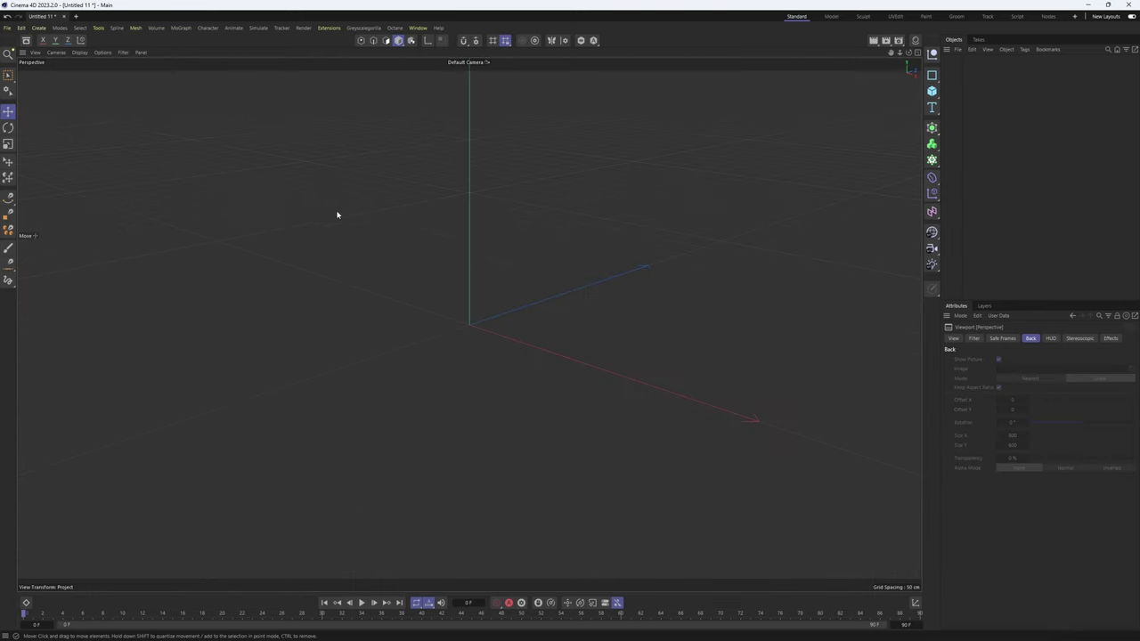
left_click(931, 75)
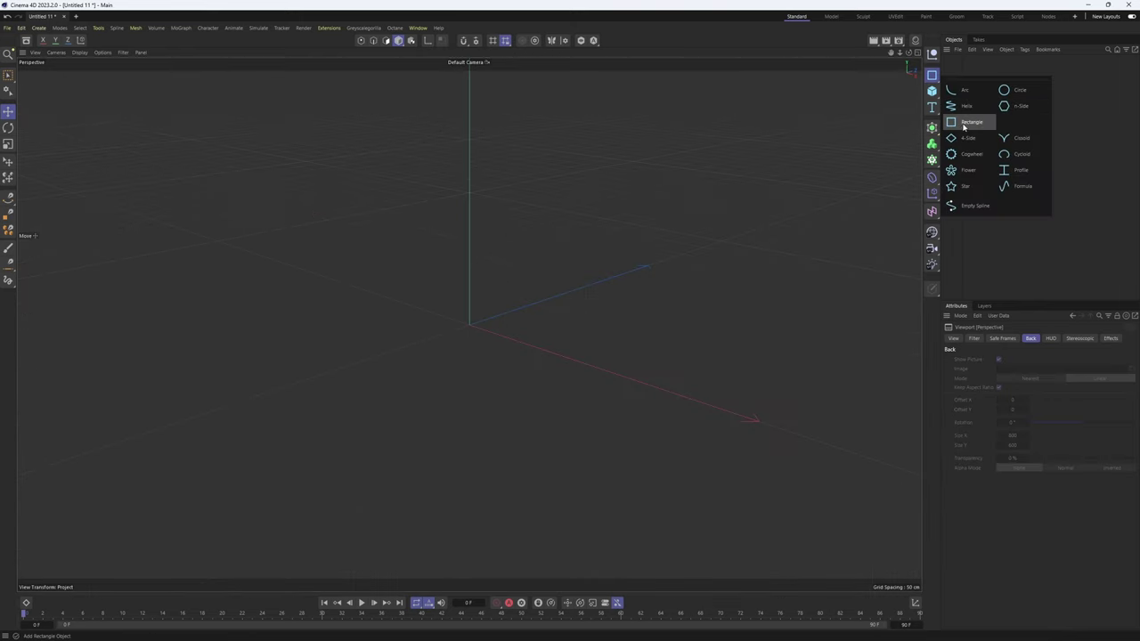
left_click(960, 124)
middle_click_drag(650, 205, 644, 227, "alt")
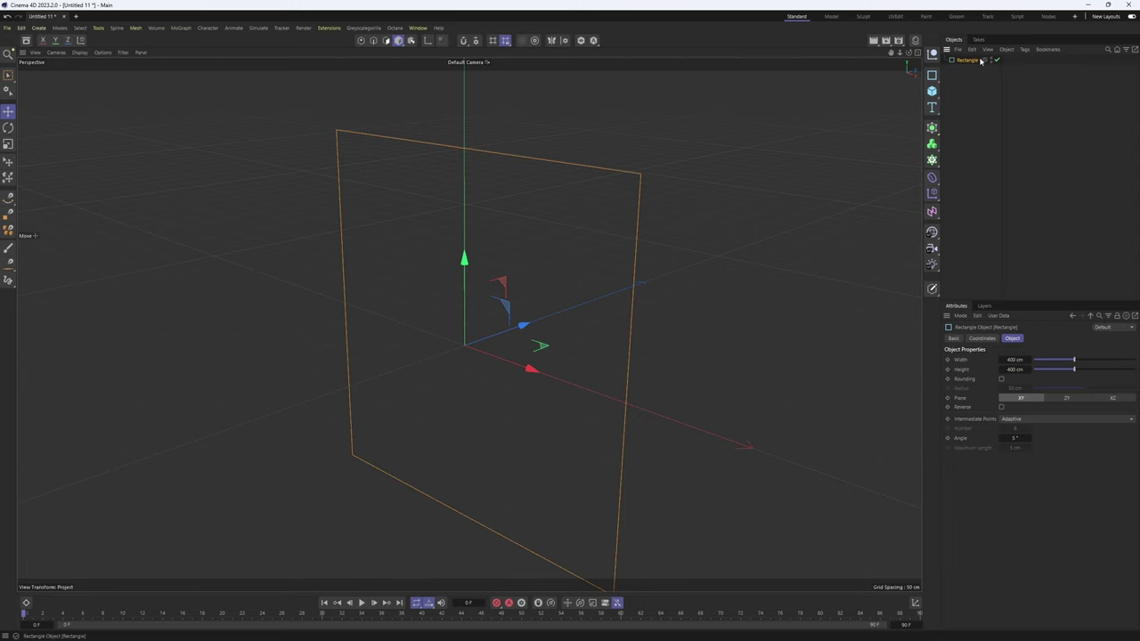
middle_click(847, 237)
middle_click(628, 229)
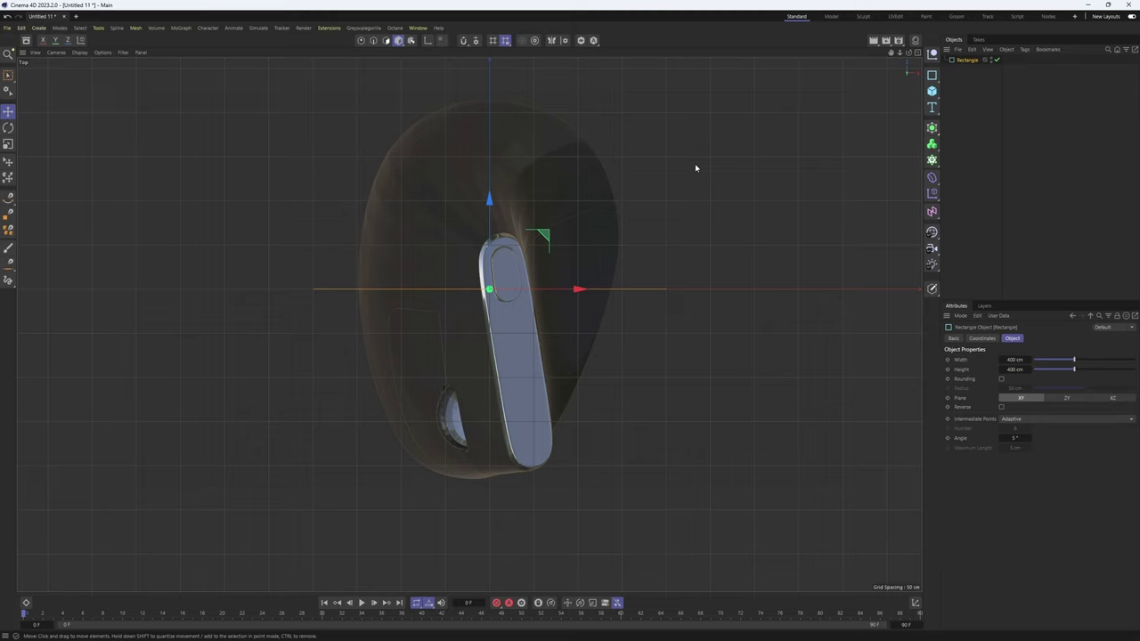
left_click(1112, 398)
middle_click_drag(577, 306, 567, 321, "alt")
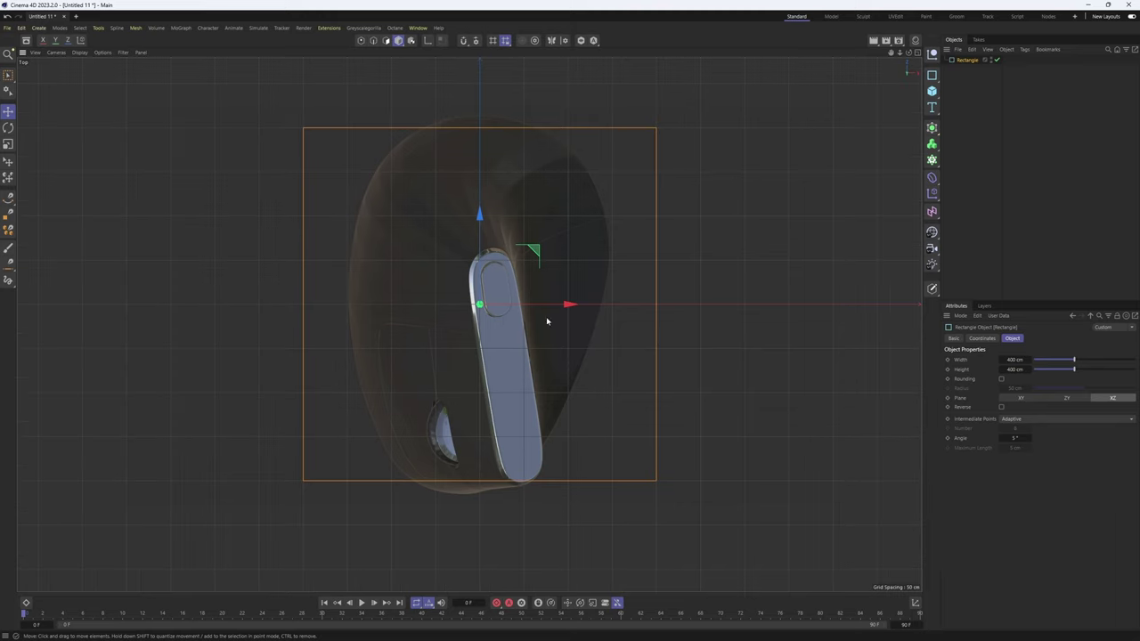
- Narrow the rectangle to 97 cm, and turn and move it along the mouse's slanted top strip in the Top view
left_click_drag(1015, 360, 941, 368)
middle_click_drag(542, 269, 549, 225, "alt")
left_click_drag(545, 219, 573, 312)
left_click(968, 59)
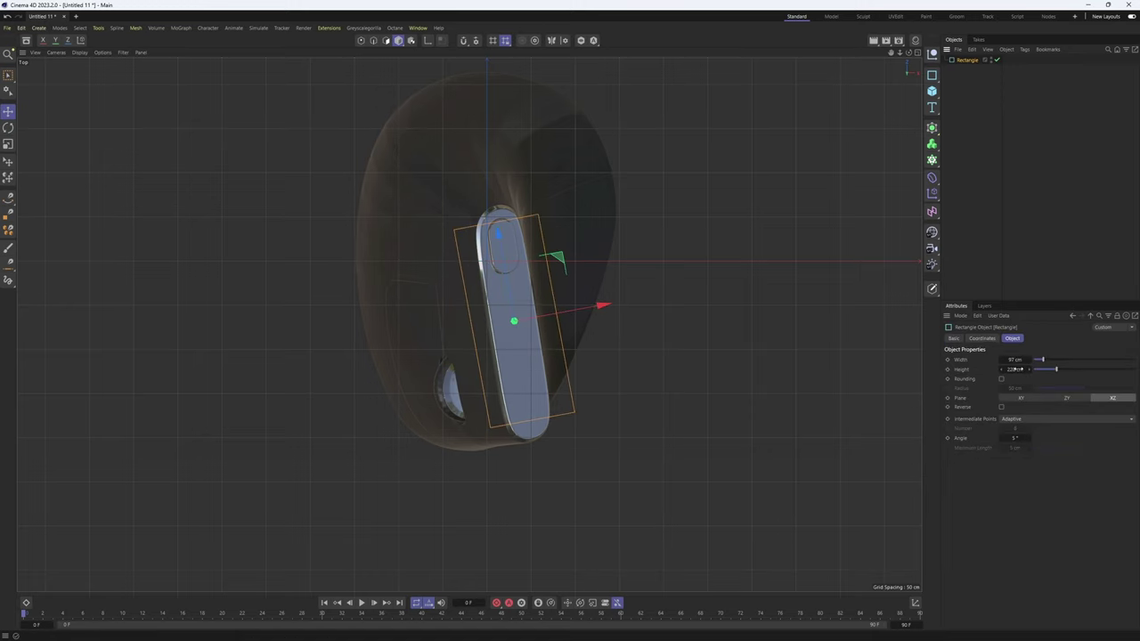
- Resize the rectangle to 61 by 267 cm so it fits around the top strip, and enable Rounding for its corners
left_click_drag(1015, 369, 983, 360)
scroll(625, 336, "up", 3)
left_click_drag(514, 301, 477, 251)
key("r")
key("e")
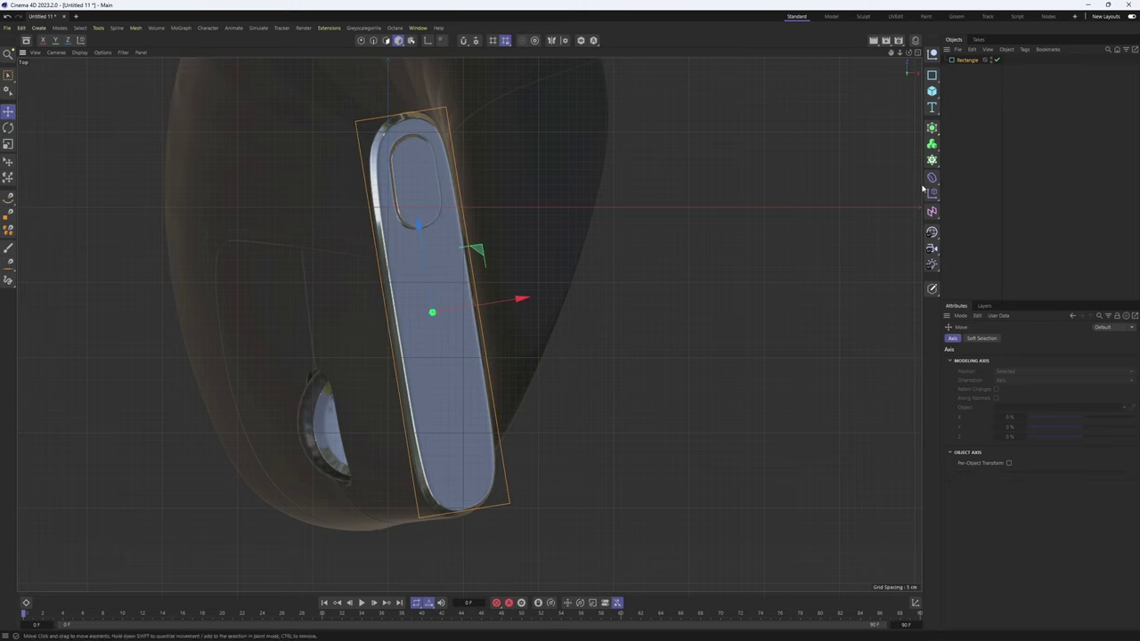
left_click(962, 60)
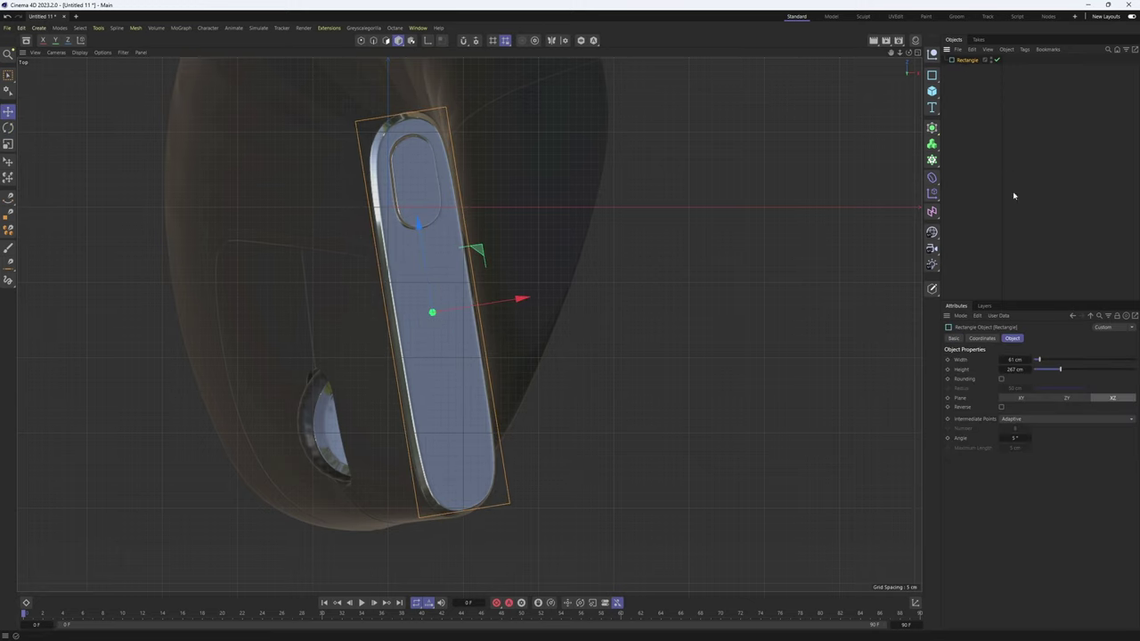
left_click(1001, 380)
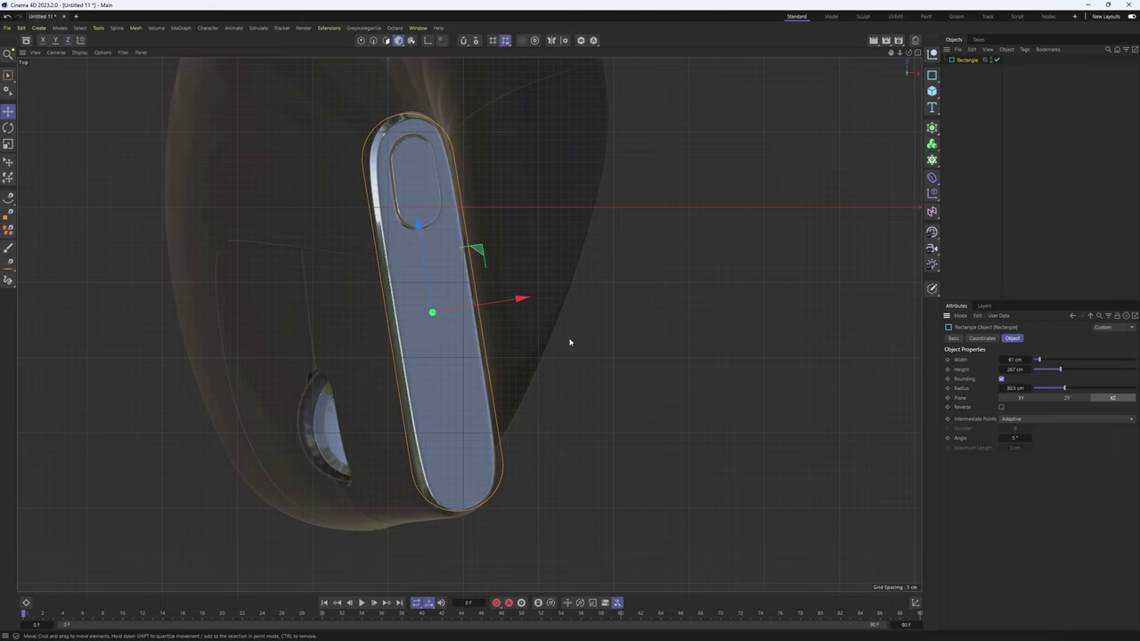
- Raise and tilt the rounded rectangle in the Right view to match the slope of the mouse's top strip
middle_click(598, 379)
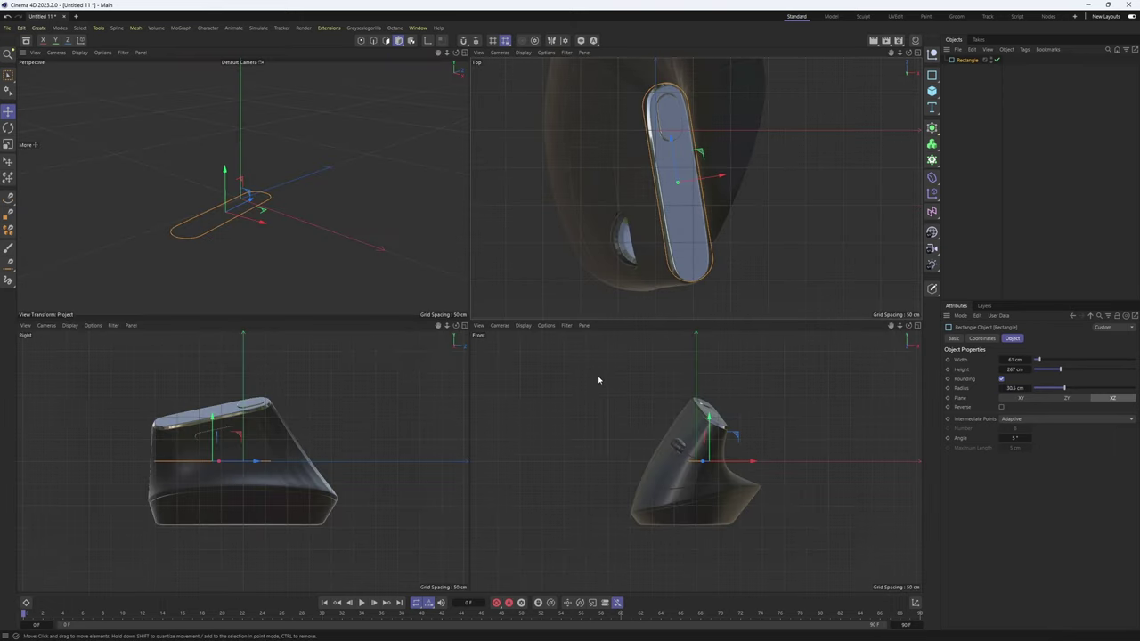
middle_click(313, 420)
middle_click_drag(422, 296, 420, 371, "alt")
scroll(420, 371, "up", 5)
left_click_drag(440, 376, 429, 291)
key("r")
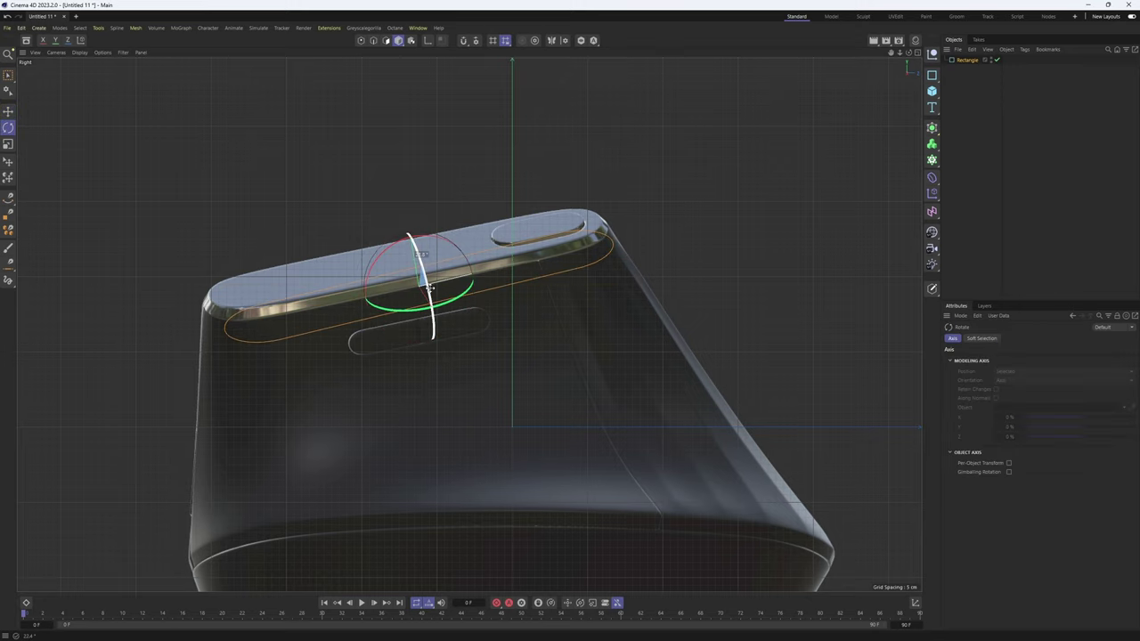
key("e")
left_click_drag(403, 219, 428, 219)
key("r")
key("e")
left_click_drag(500, 245, 496, 252)
- Align the rounded rectangle's tilt and position with the sloped top face in the Front view
middle_click(497, 253)
middle_click(702, 407)
middle_click_drag(544, 297, 628, 346, "alt")
scroll(595, 257, "up", 5)
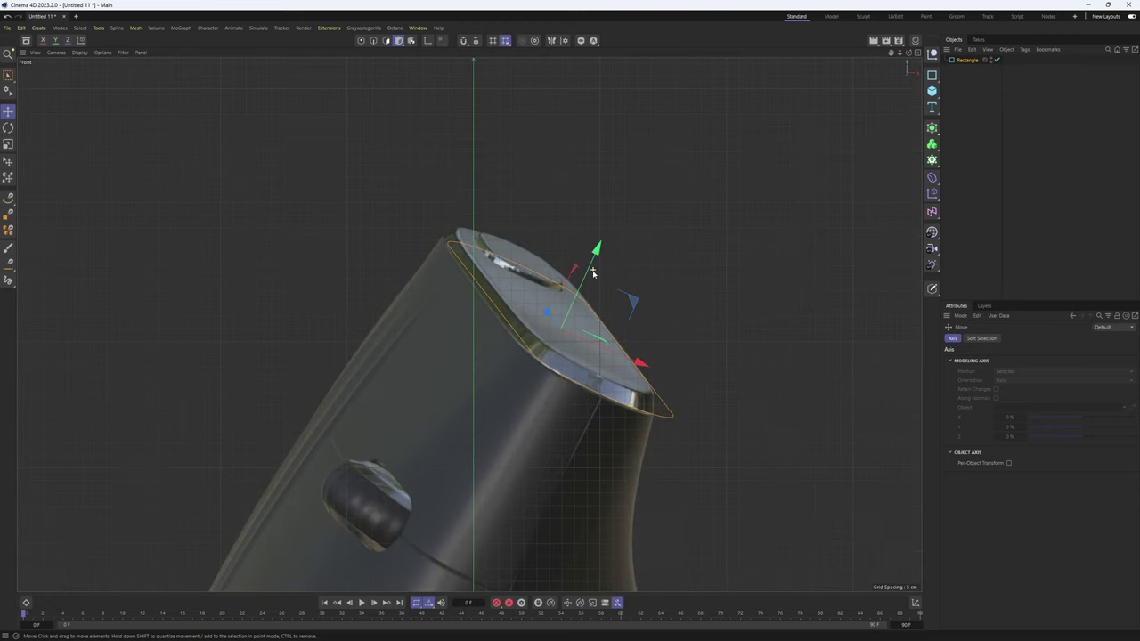
left_click_drag(594, 261, 592, 265)
- Lengthen the rounded rectangle to about 278 cm and shift it to cover the top strip in the Top view
middle_click(594, 263)
middle_click(585, 262)
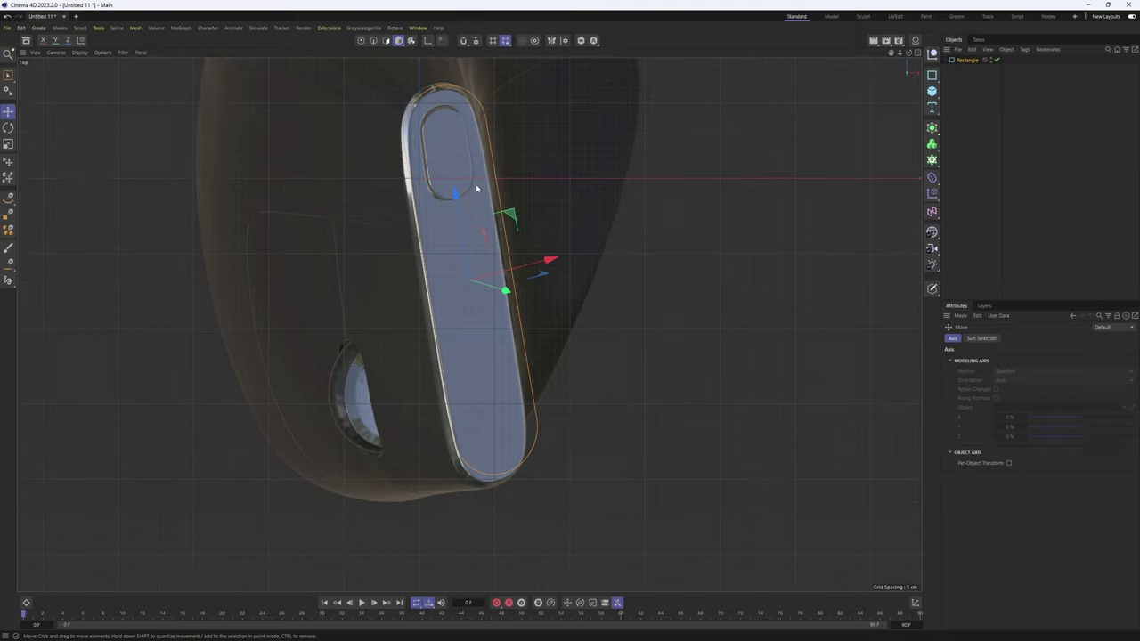
left_click(967, 60)
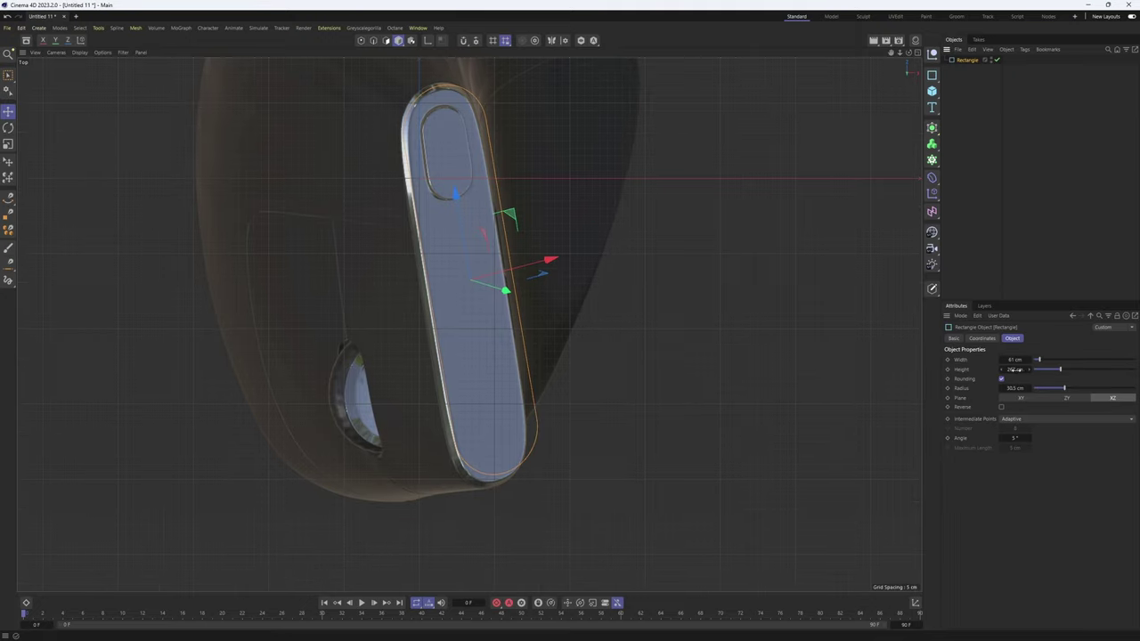
left_click_drag(1028, 373, 1035, 372)
left_click_drag(456, 194, 457, 199)
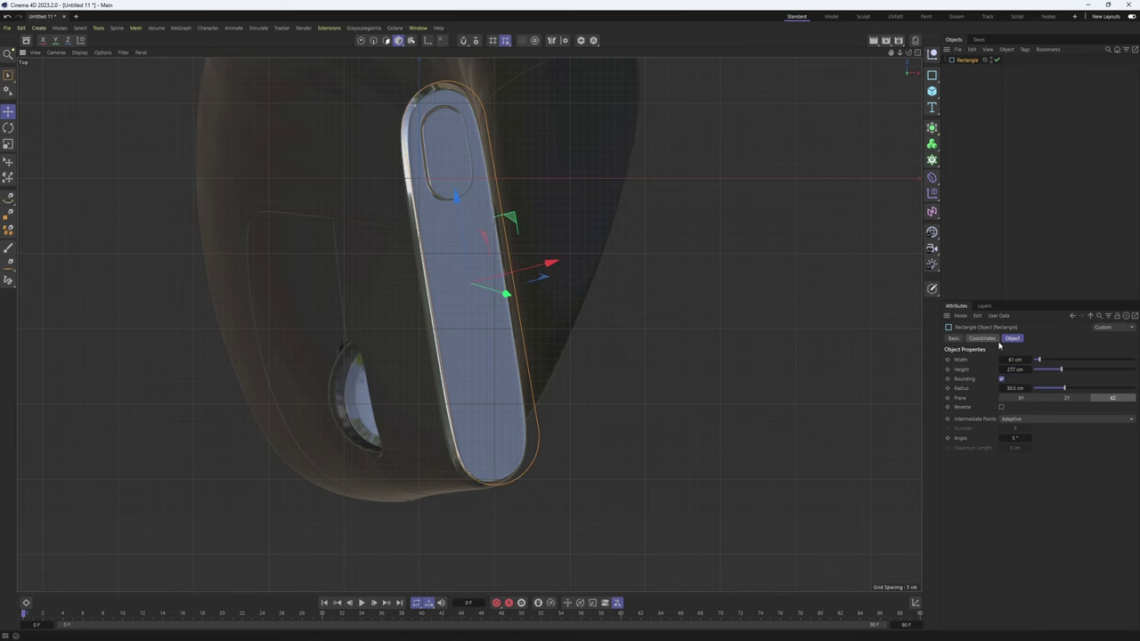
left_click_drag(1028, 371, 1030, 371)
left_click_drag(554, 266, 543, 267)
- Duplicate the rounded rectangle spline that covers the top strip
middle_click(552, 336)
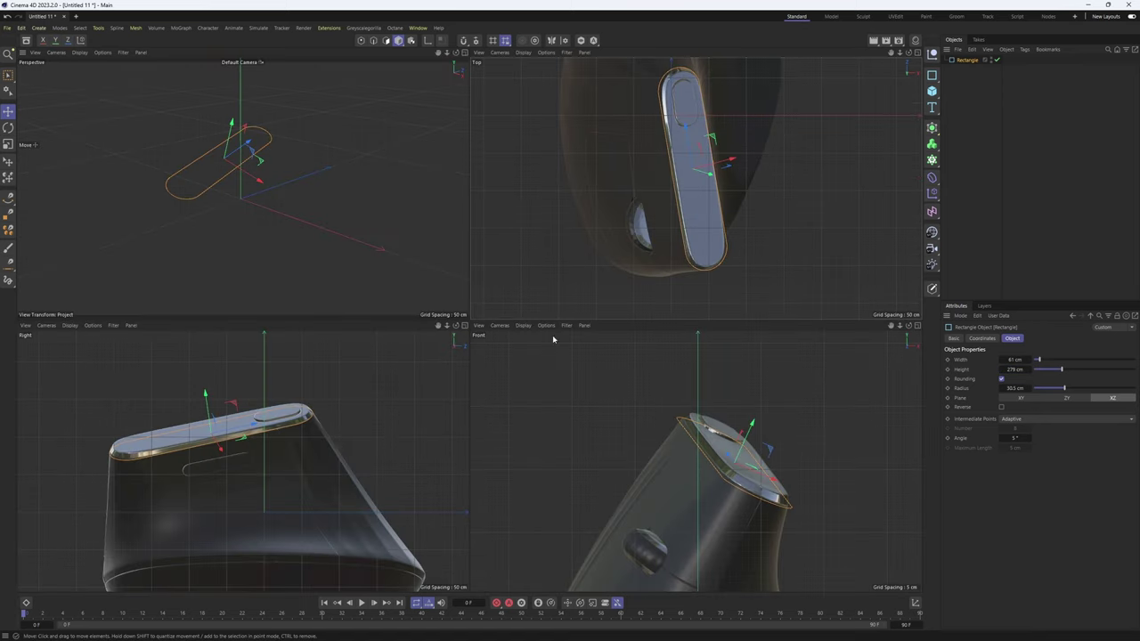
middle_click(350, 204)
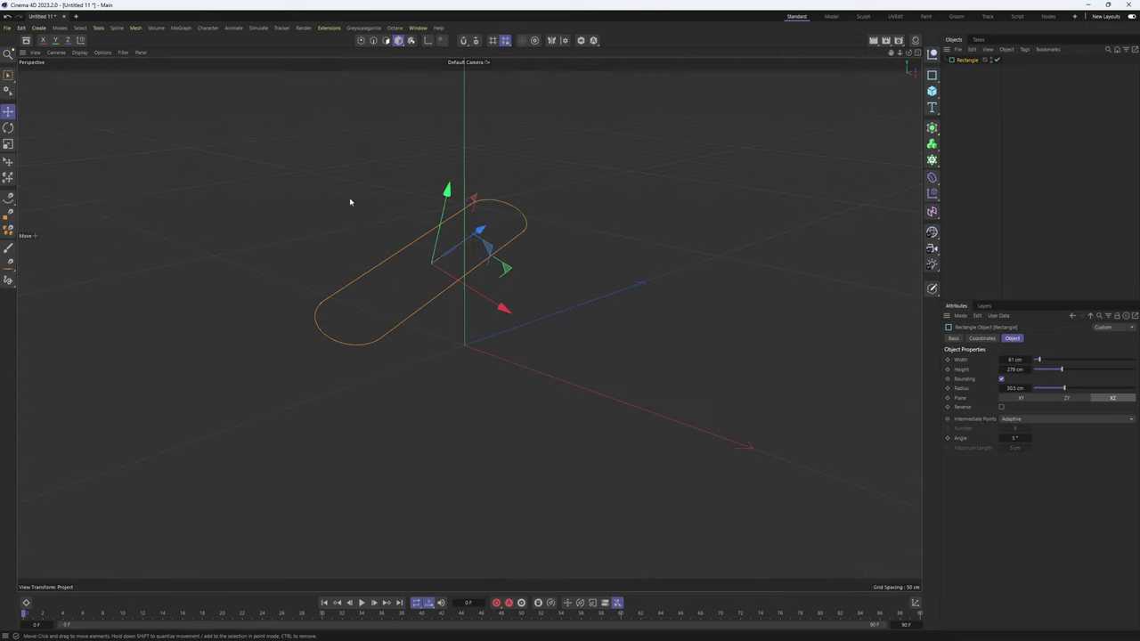
left_click_drag(351, 204, 587, 303, "alt")
left_click(1012, 110)
left_click(967, 61)
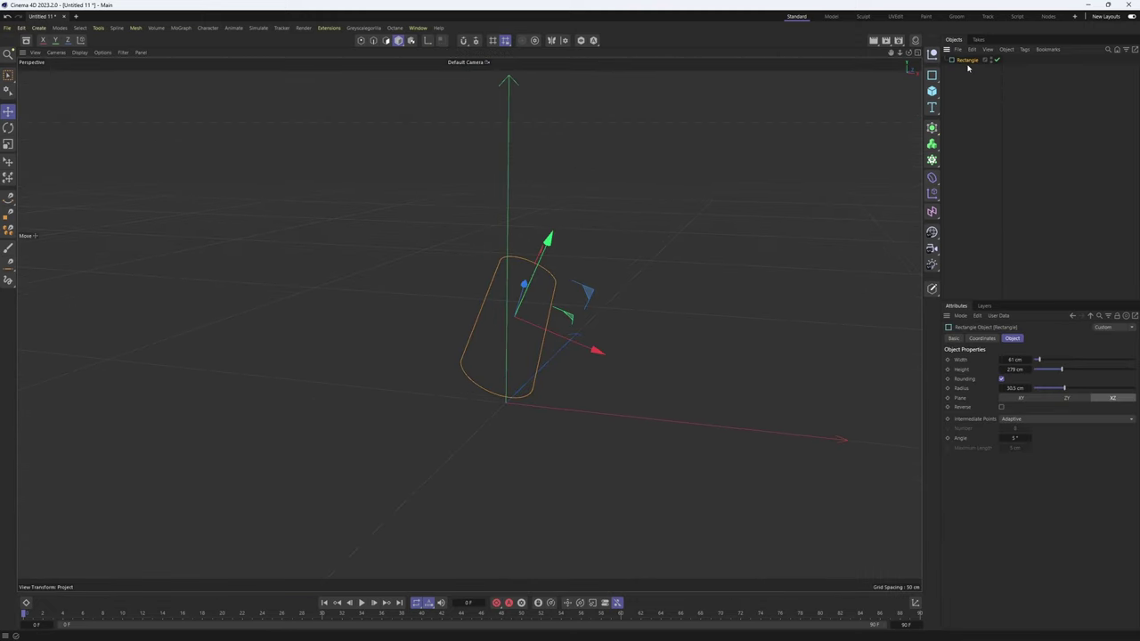
left_click_drag(966, 63, 976, 87, "ctrl")
middle_click(743, 316)
middle_click(379, 220)
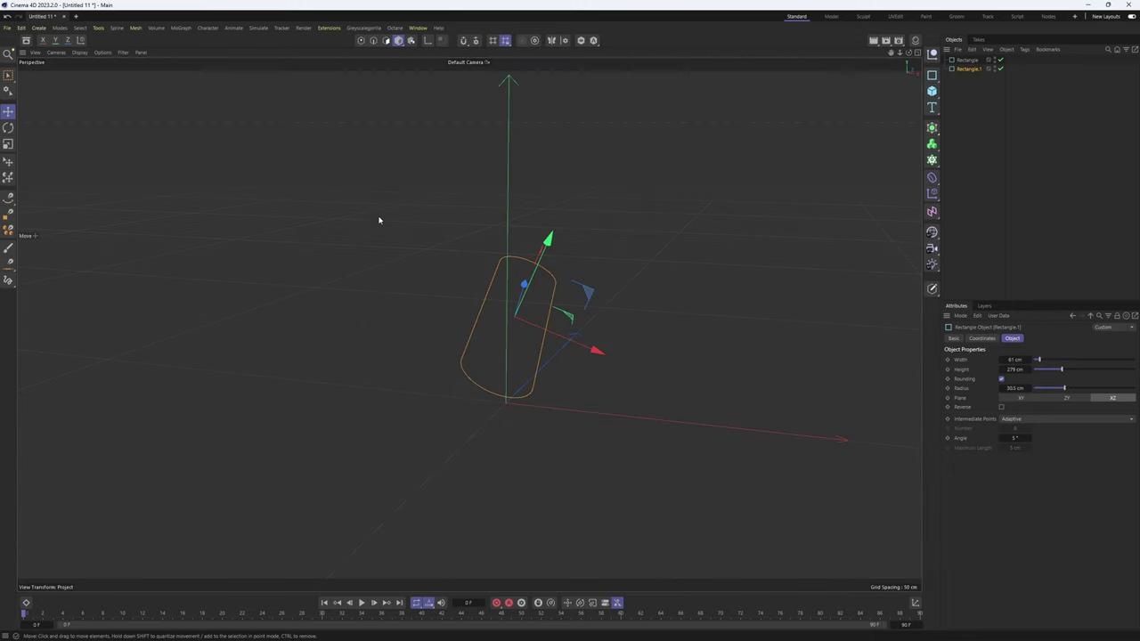
- Set the duplicated rectangle's H, P and B rotation to 0°
left_click(983, 339)
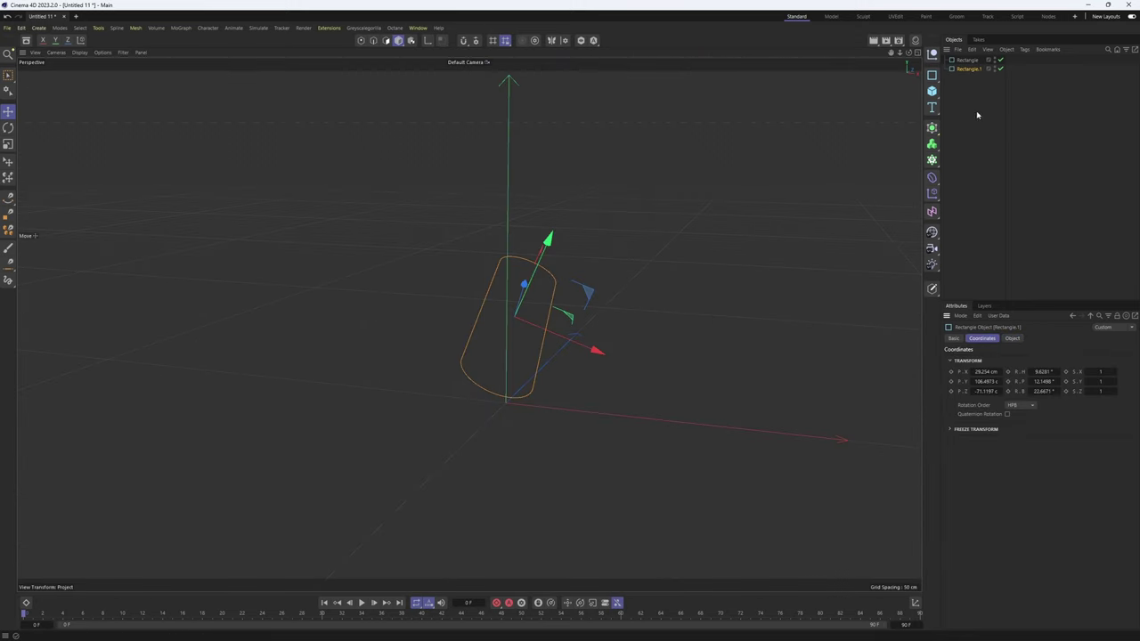
left_click(1043, 372)
type("0")
key("Tab")
type("0")
key("Tab")
type("0")
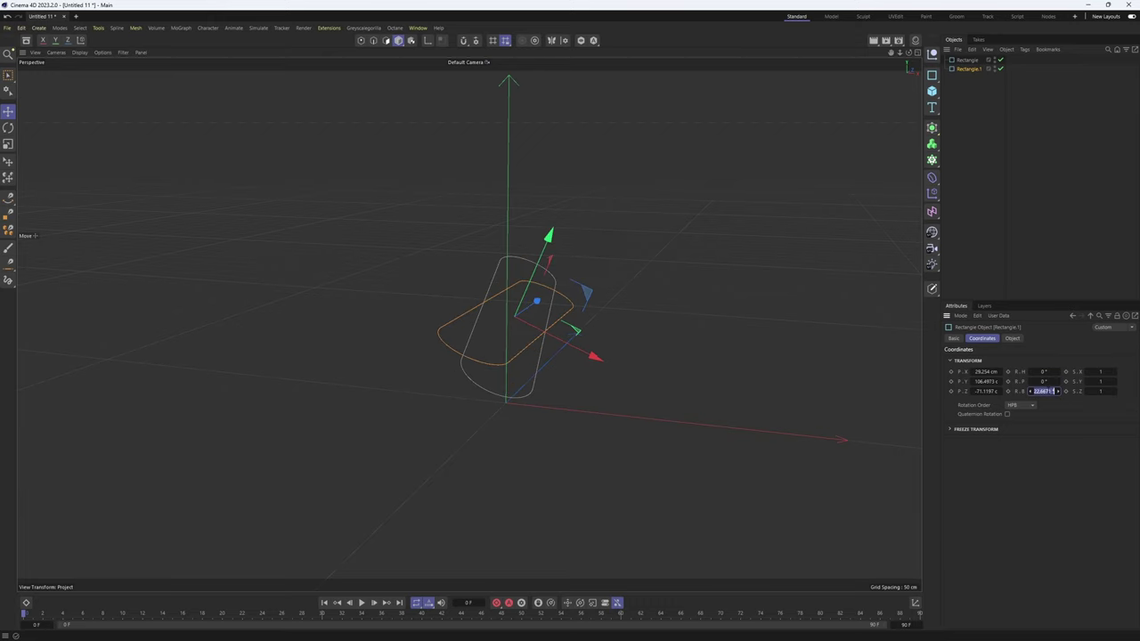
key("Return")
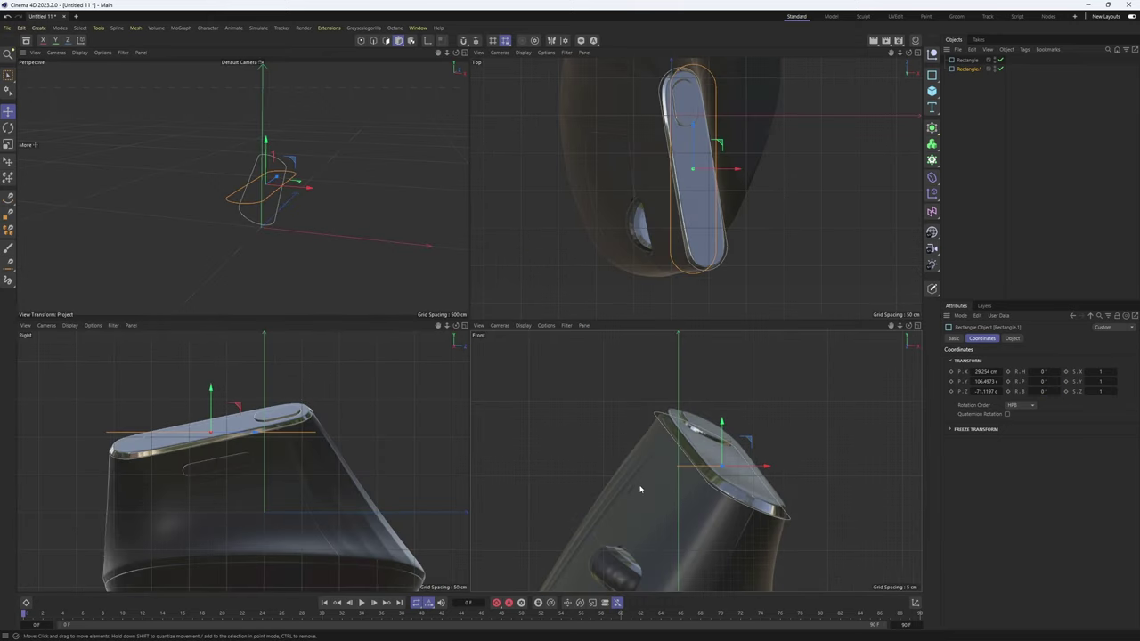
- Move the duplicate down to the seam above the mouse's base in the Front view and tilt it along the seam
middle_click_drag(640, 488, 644, 389, "alt")
scroll(644, 389, "down", 2)
middle_click(645, 387)
scroll(666, 351, "down", 5)
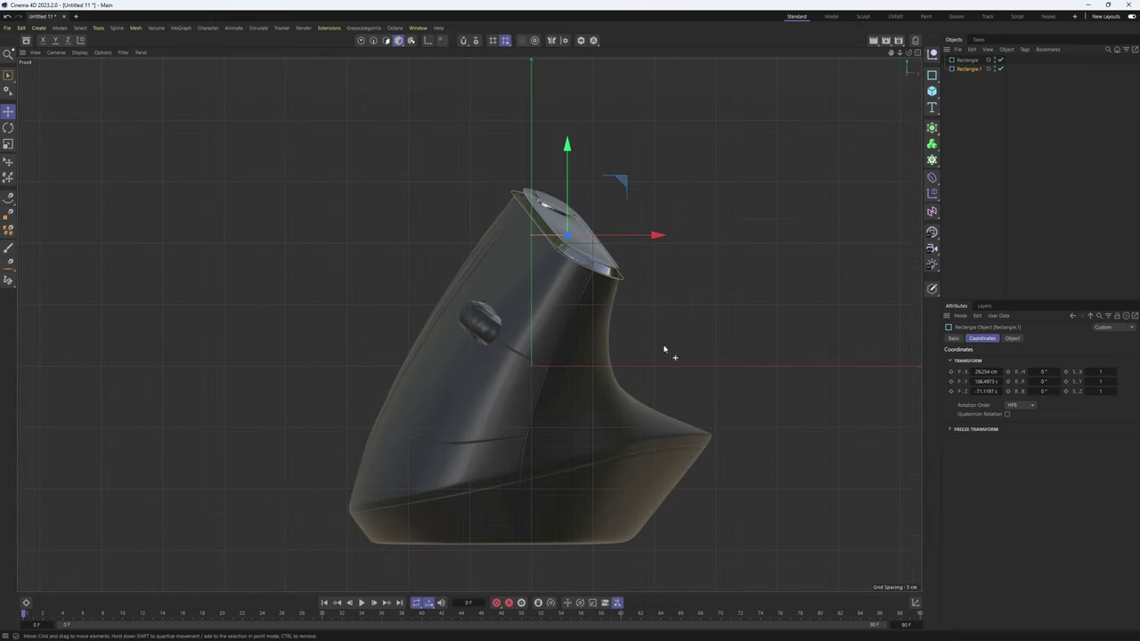
left_click_drag(622, 188, 572, 400)
key("r")
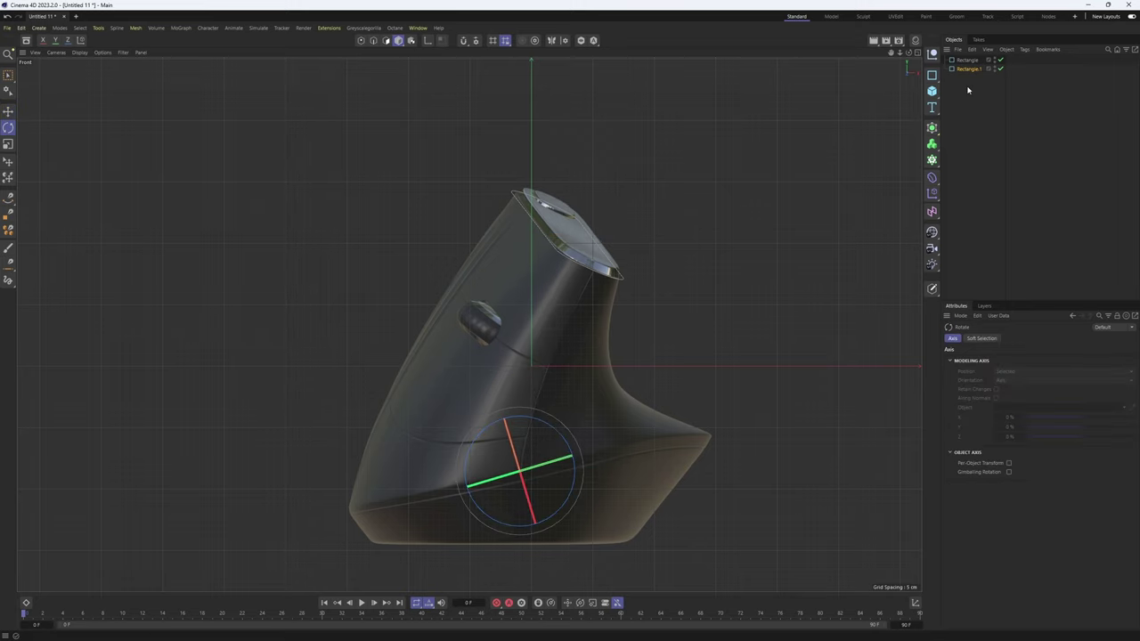
- Resize the seam rectangle to 305 cm wide and 317 cm high, and refine its tilt and position to span the seam in the Front view
left_click(969, 68)
left_click(1012, 338)
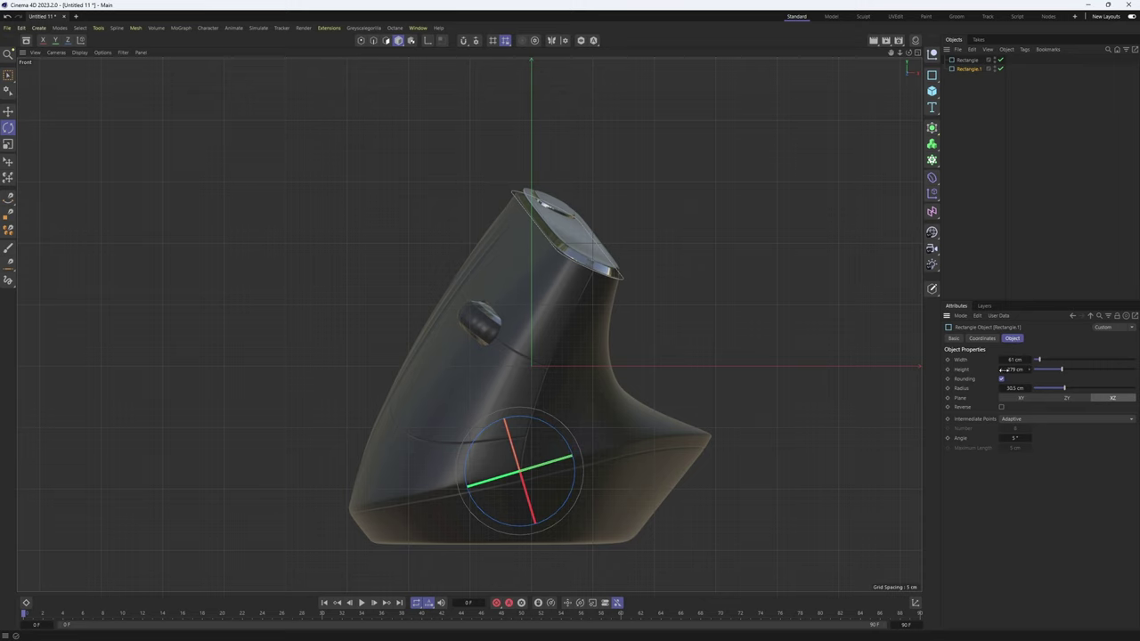
mouse_move(1020, 369)
left_mouse_down()
mouse_move(1031, 370)
mouse_move(1024, 359)
left_mouse_up()
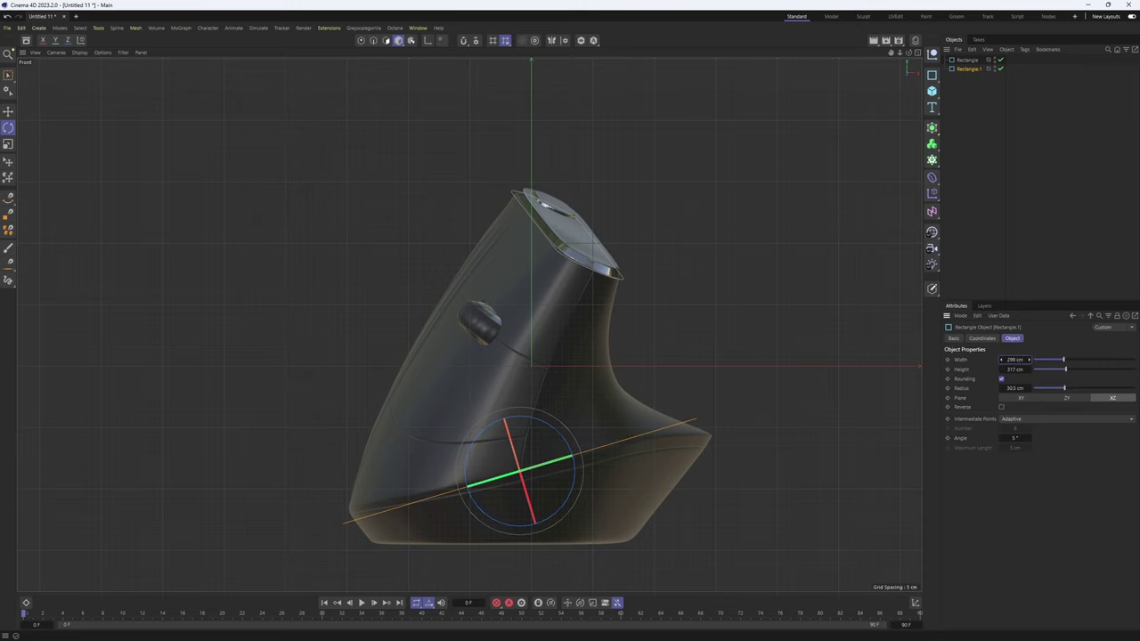
left_click_drag(561, 436, 563, 421)
key("e")
scroll(559, 444, "up", 2)
left_click(959, 70)
left_click_drag(1016, 360, 1015, 359)
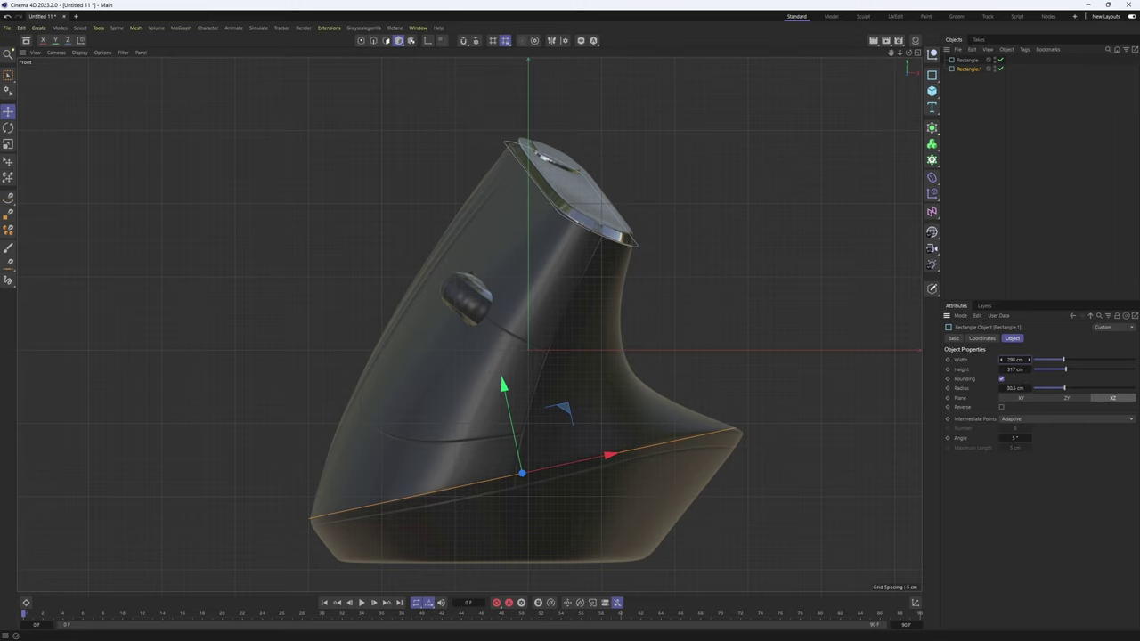
- Set the seam rectangle's height to 426 cm and center it front to back over the base in the Right view
middle_click(603, 456)
middle_click(417, 418)
middle_click_drag(417, 419, 399, 315, "alt")
scroll(397, 270, "down", 2)
left_click_drag(483, 406, 563, 400)
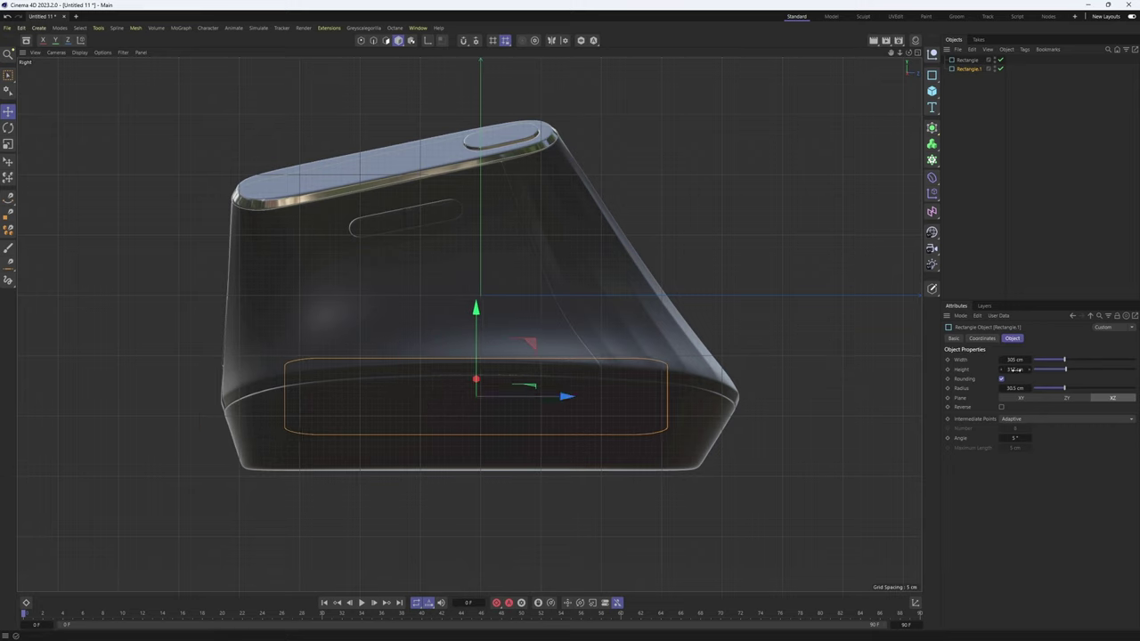
mouse_move(1028, 368)
left_mouse_down()
mouse_move(1073, 369)
mouse_move(1030, 369)
left_mouse_up()
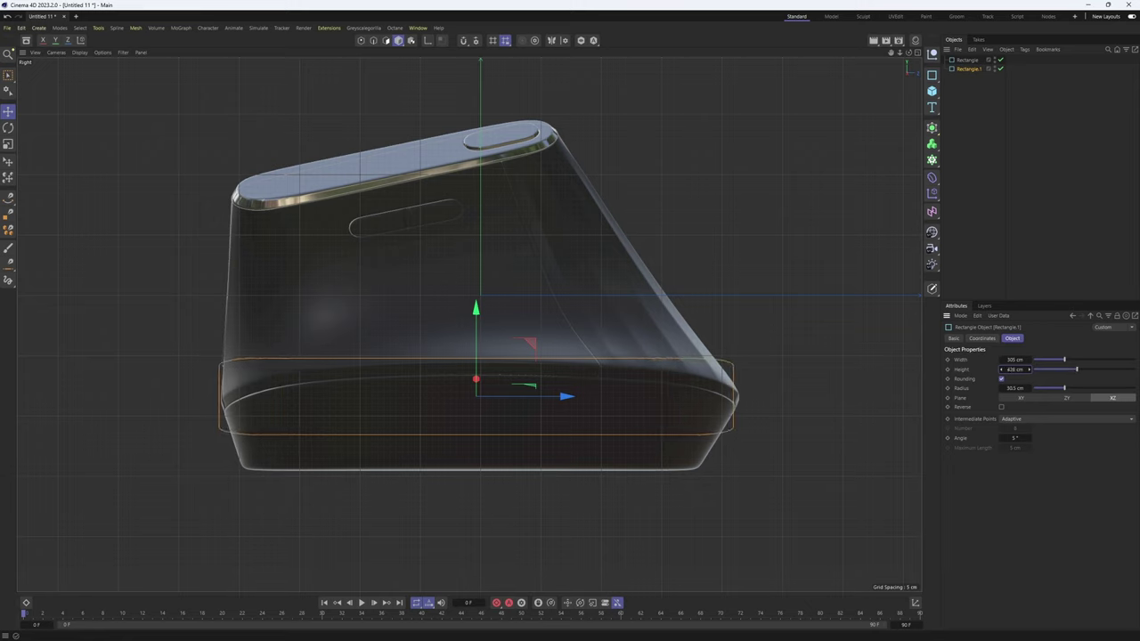
left_click_drag(557, 403, 562, 403)
- Increase the seam rectangle's corner radius to the maximum of 152.5 cm
middle_click(523, 365)
middle_click(450, 284)
left_click_drag(459, 276, 534, 287, "alt")
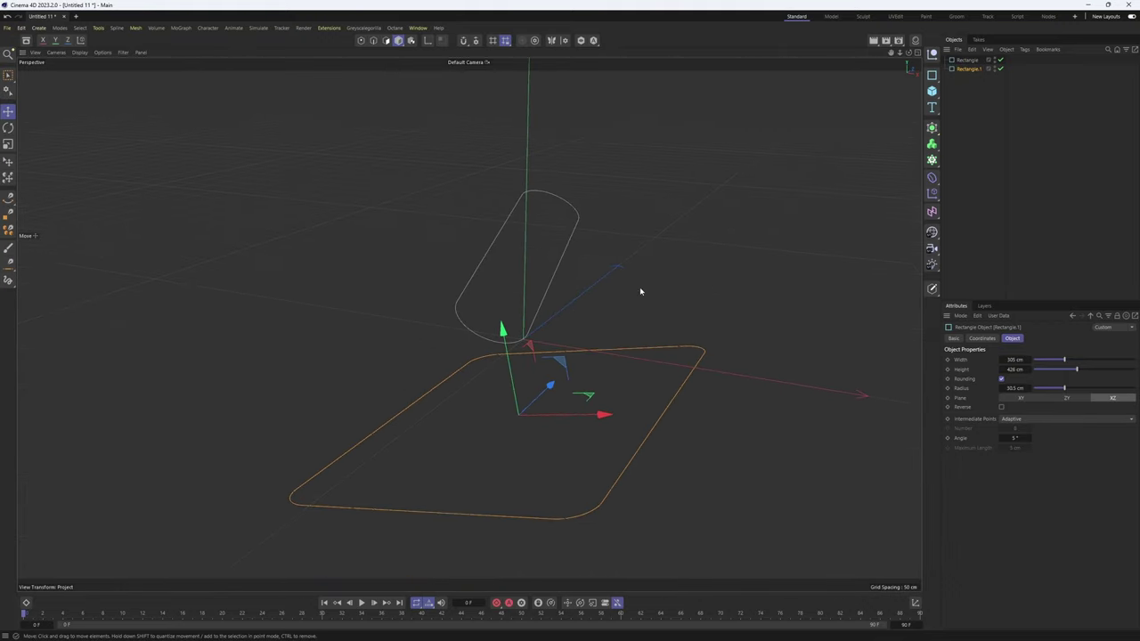
left_click_drag(706, 286, 691, 314, "alt")
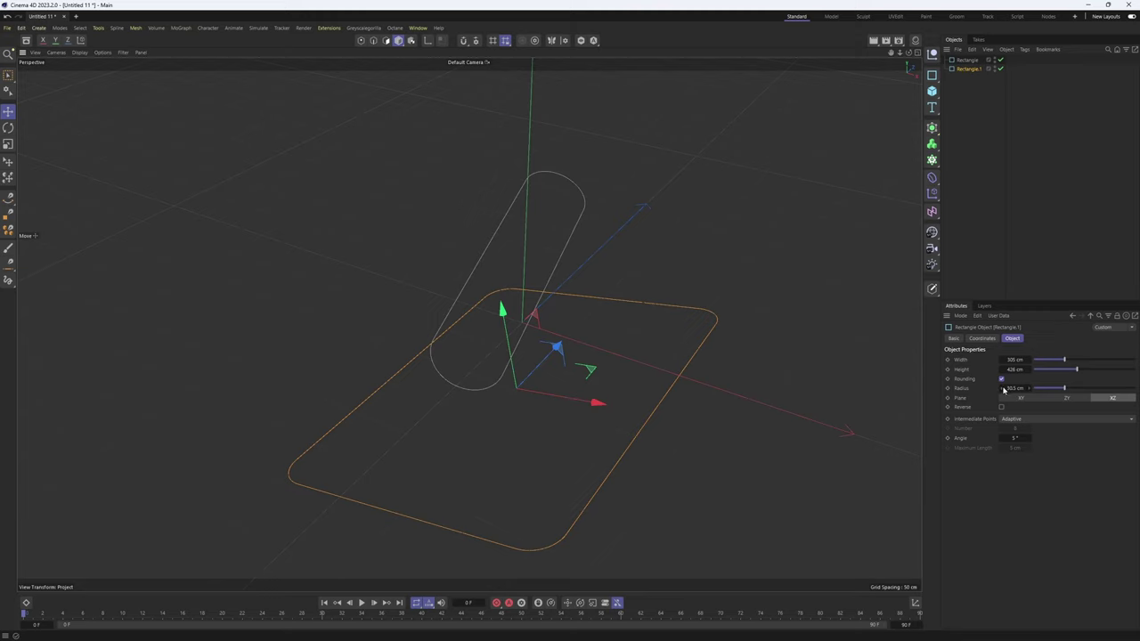
left_click_drag(1025, 388, 1029, 389)
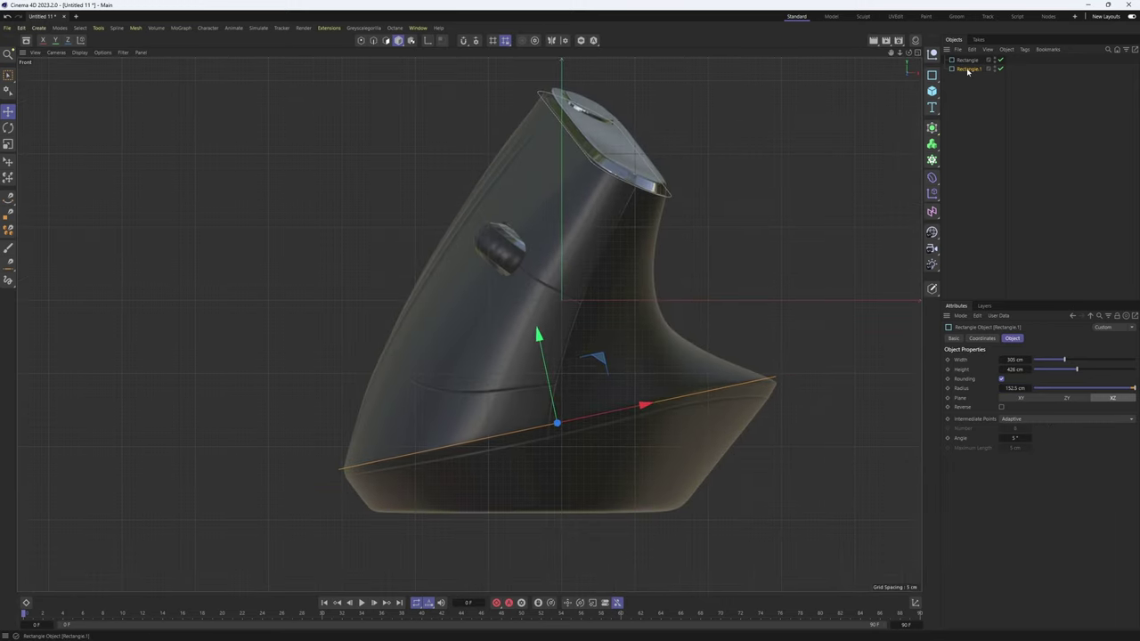
- Duplicate the seam rectangle and set the copy's B rotation to 0°
left_click_drag(972, 73, 973, 79, "ctrl")
left_click(982, 338)
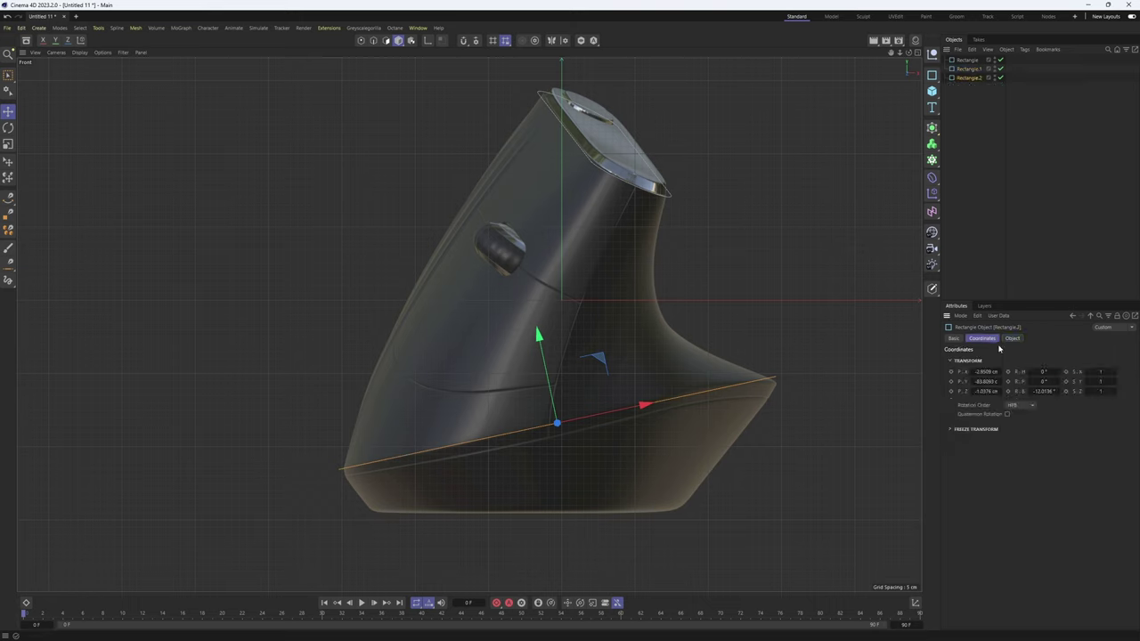
double_click(1047, 394)
type("0")
key("Return")
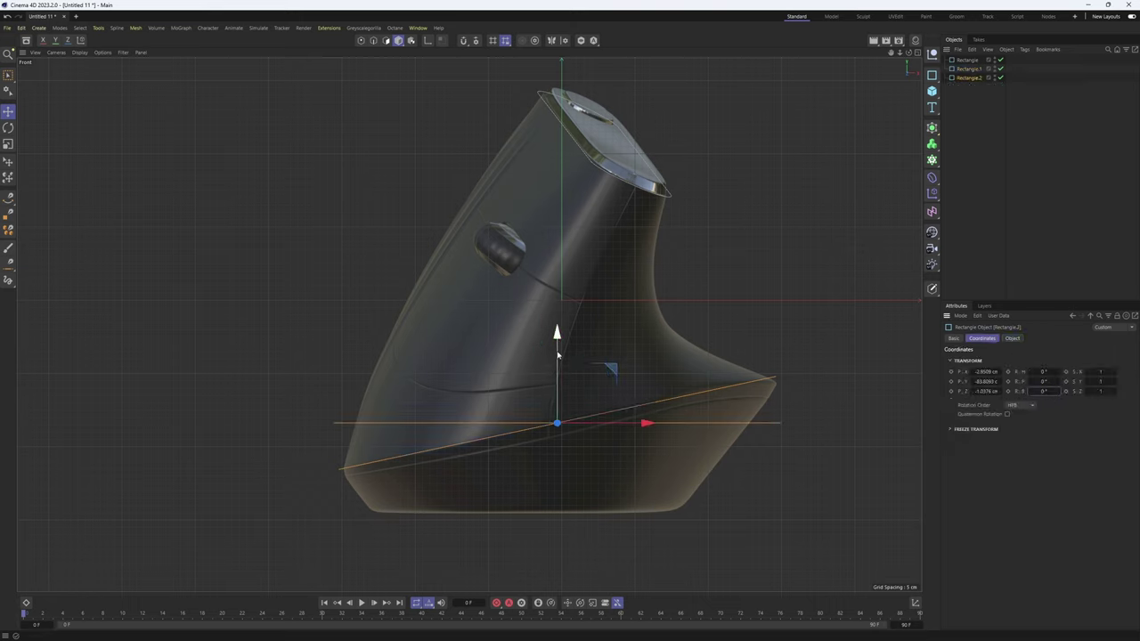
- Move the level copy down to the mouse's bottom edge, reduce its width to 217 cm and align it with the base in the Front view
left_click_drag(554, 348, 556, 438)
left_click(1012, 339)
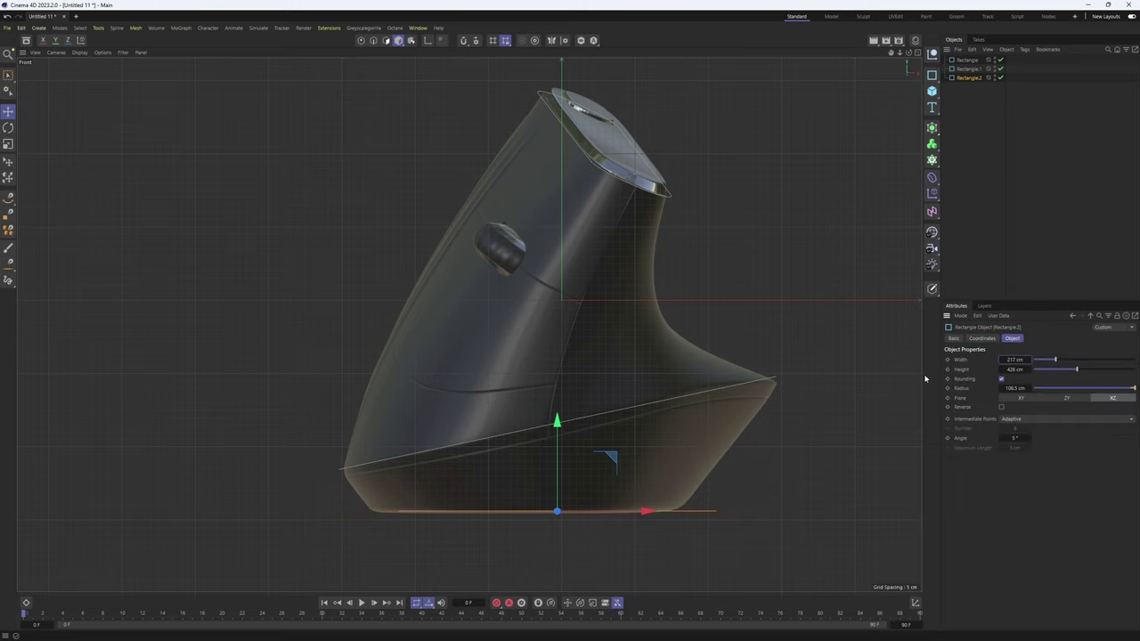
left_click_drag(647, 511, 609, 522)
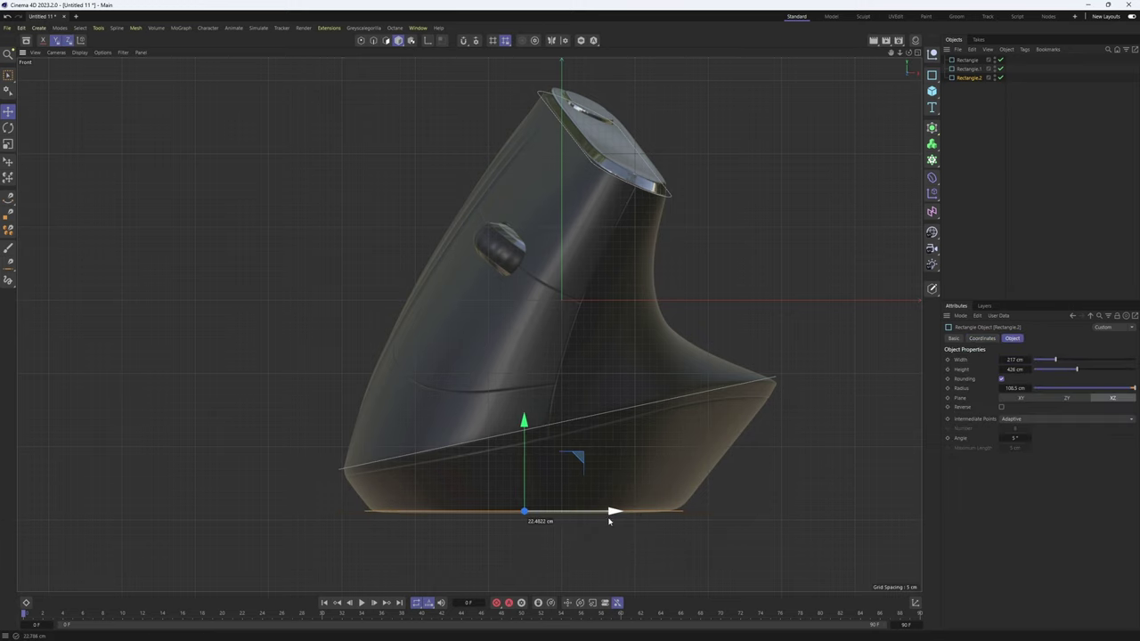
- Shorten the bottom rectangle's height to 383 cm and shift it to match the base's bottom edge in the Right view
key("F3")
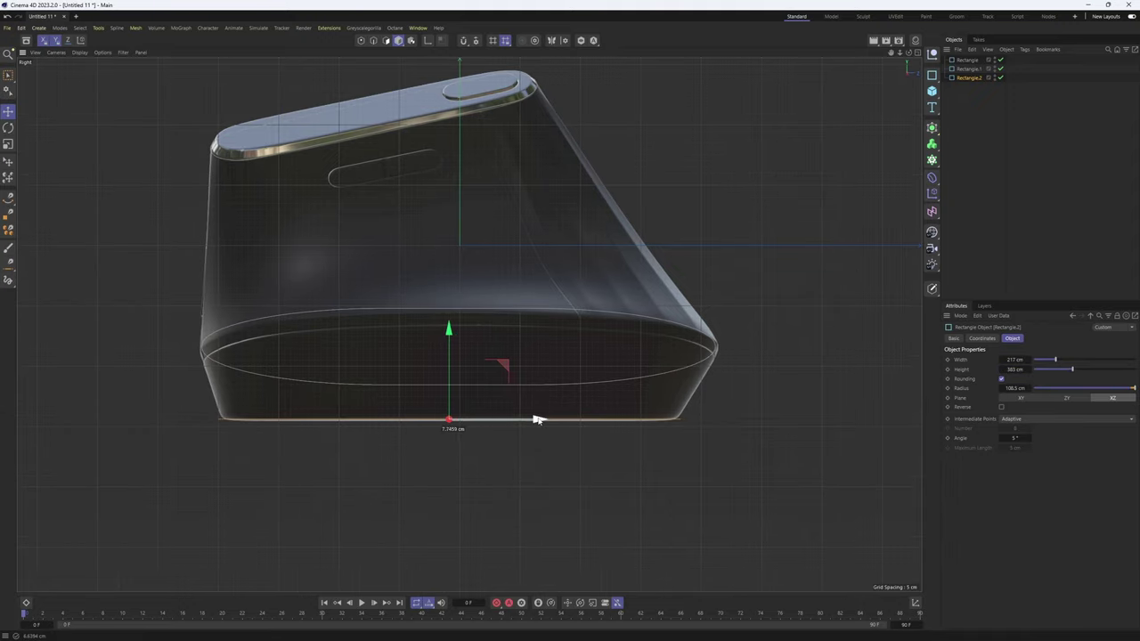
key("F5")
key("F1")
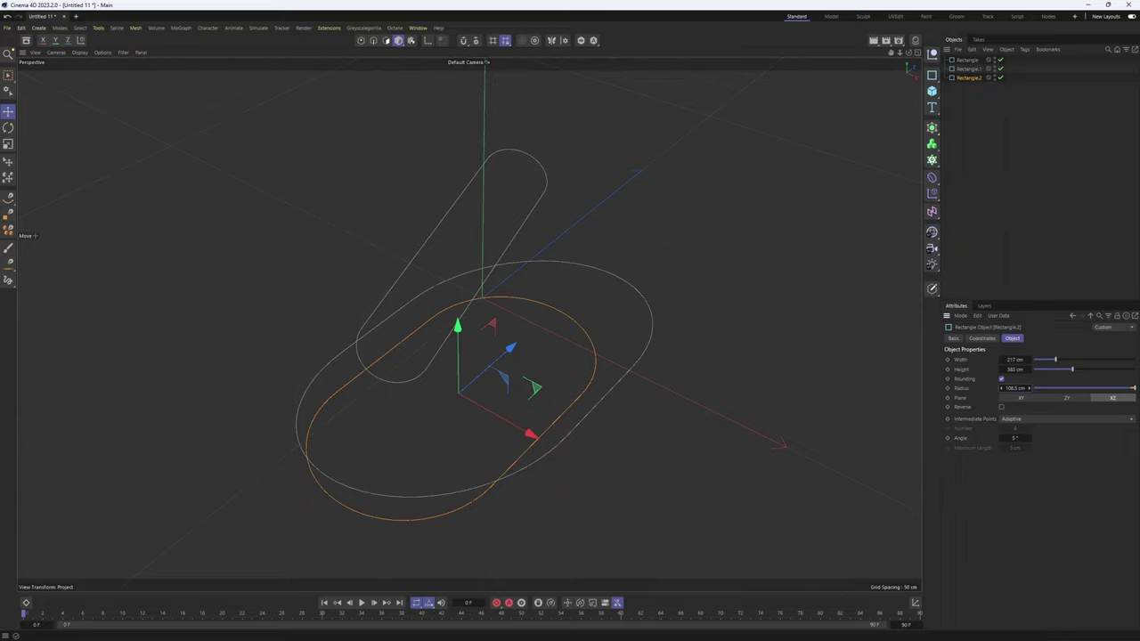
left_click_drag(561, 332, 584, 343, "alt")
left_click(993, 209)
left_click_drag(614, 269, 599, 314, "alt")
- Add a Loft generator and place all three rectangle splines inside it
left_click(931, 127)
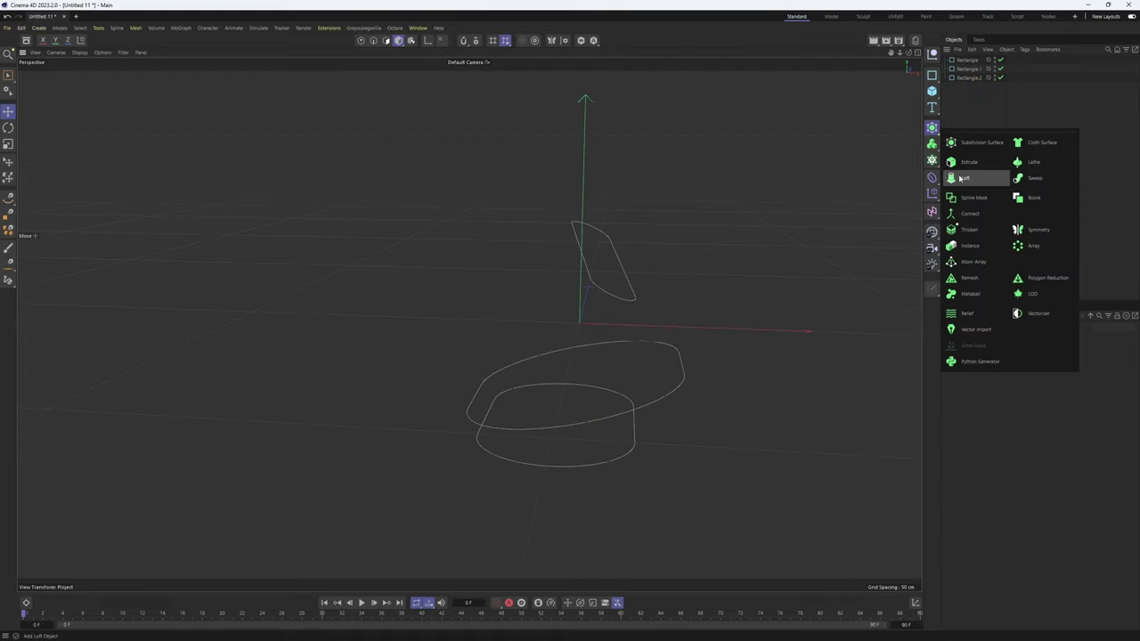
left_click(962, 178)
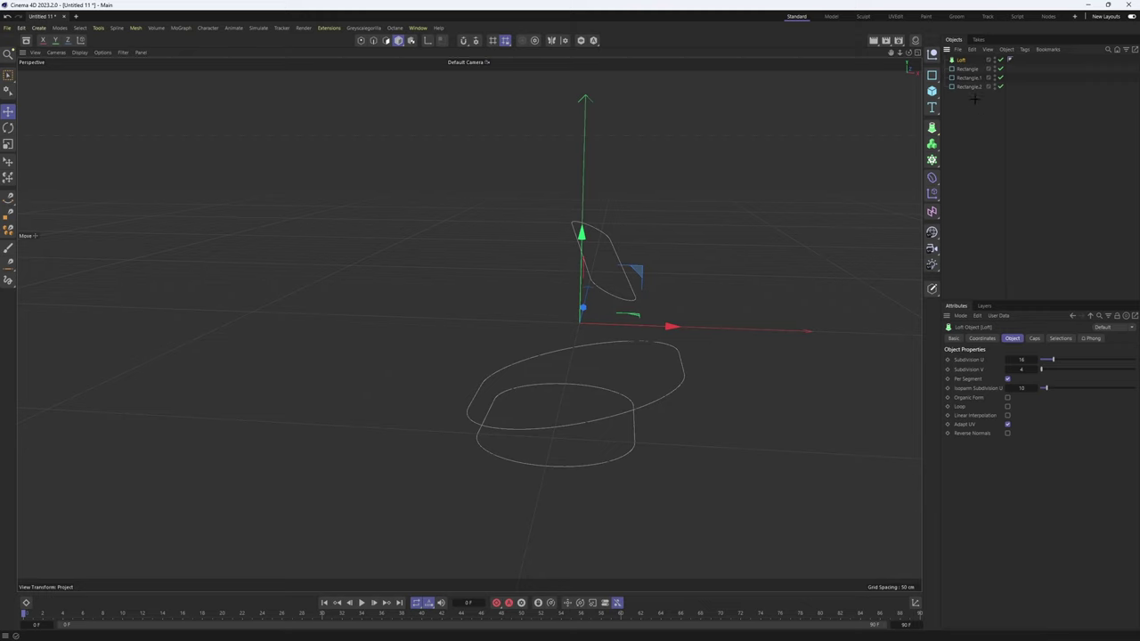
left_click_drag(975, 100, 962, 60)
scroll(661, 234, "up", 5)
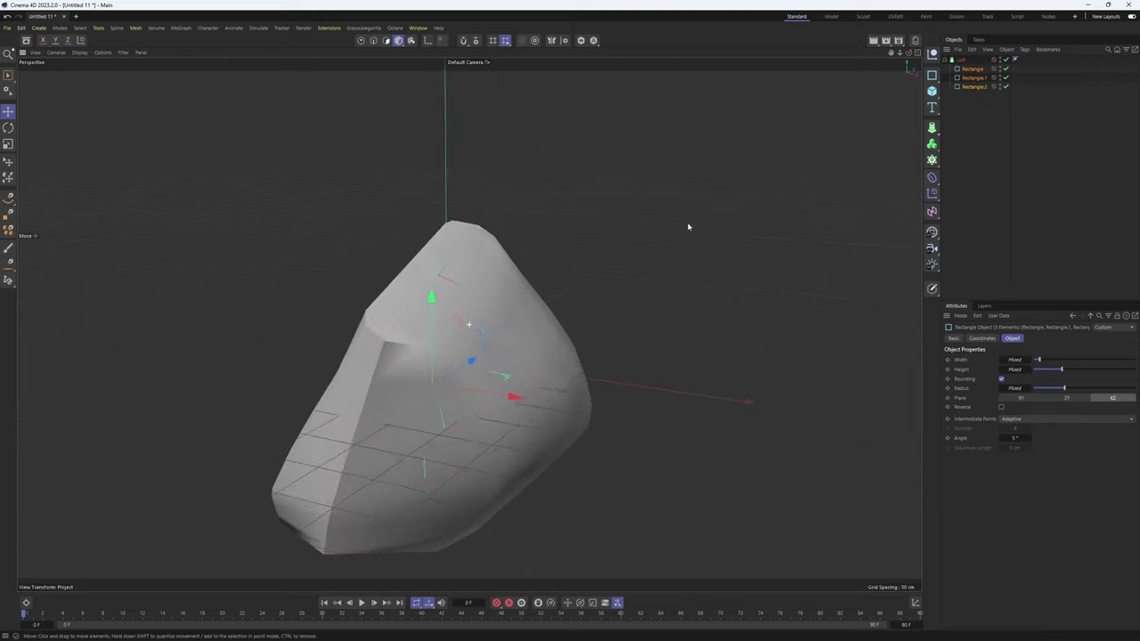
- Display edge lines on the shaded loft and hide the Workplane in the Perspective view
middle_click_drag(687, 226, 724, 208, "alt")
key("n")
key("b")
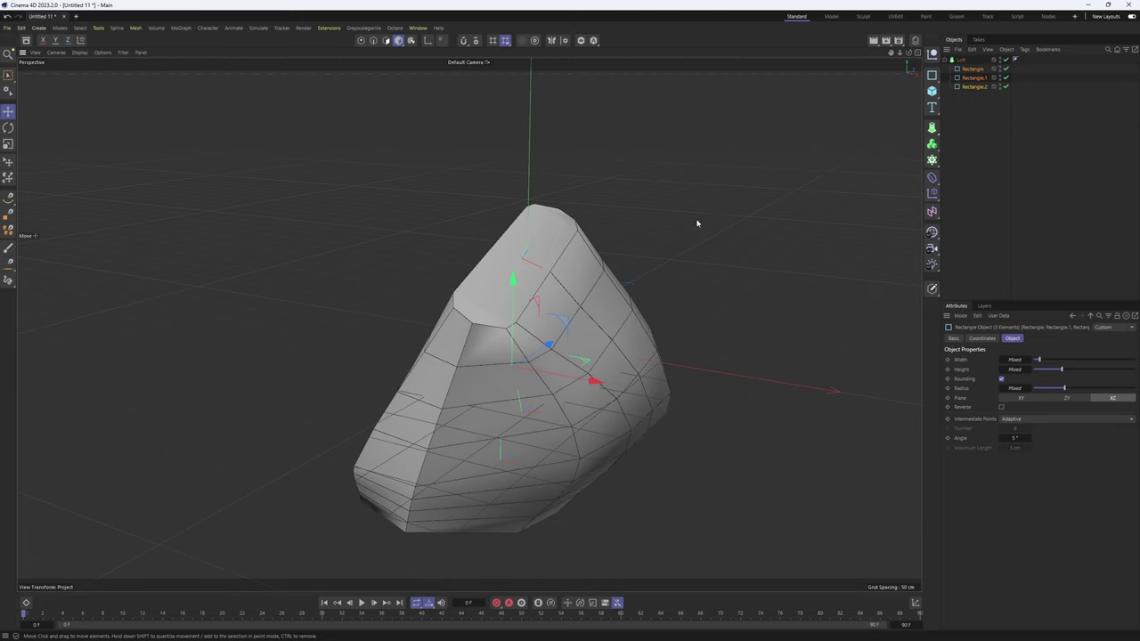
middle_click_drag(682, 277, 702, 222, "alt")
left_click(124, 53)
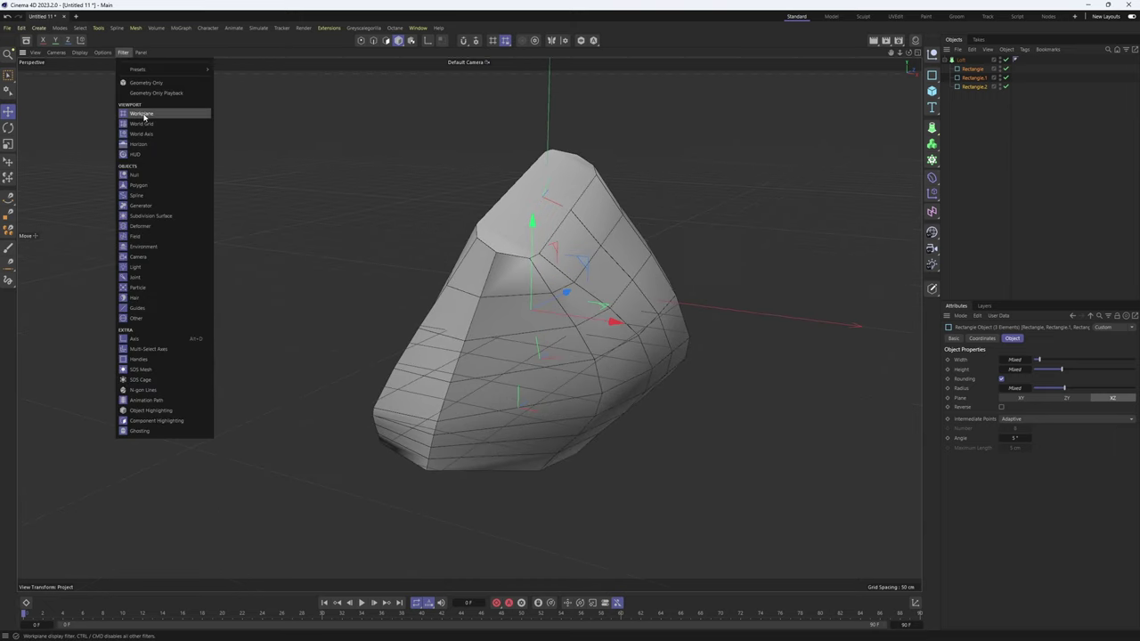
left_click(144, 114)
left_click_drag(623, 269, 598, 281, "alt")
- Disable Per Segment on the Loft and set its Subdivision V to 2
left_click(965, 61)
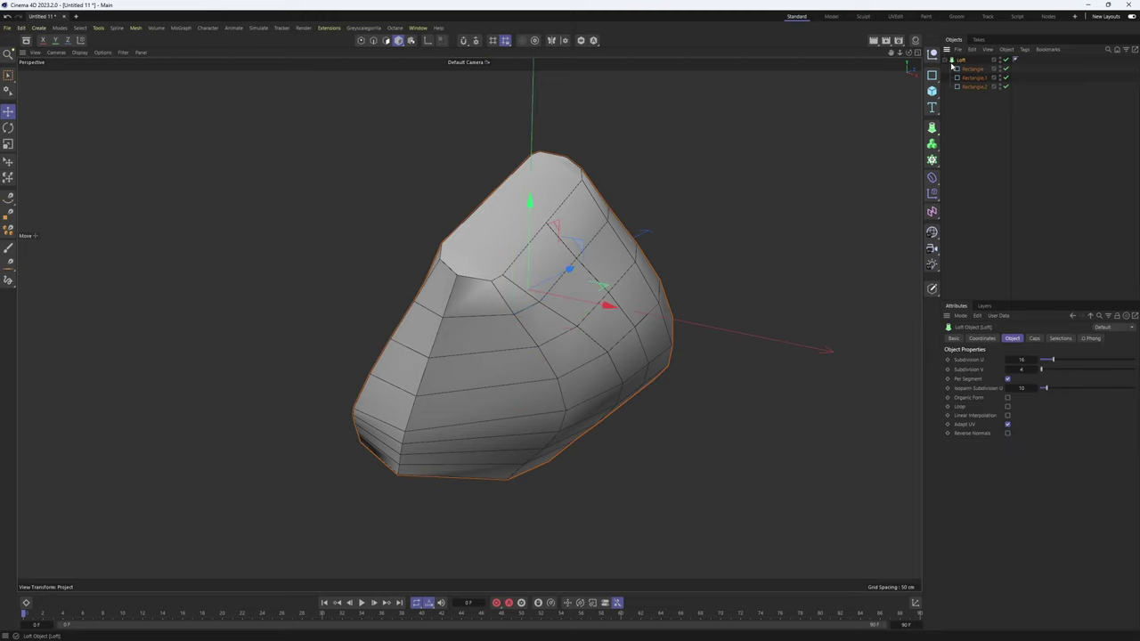
left_click(948, 60)
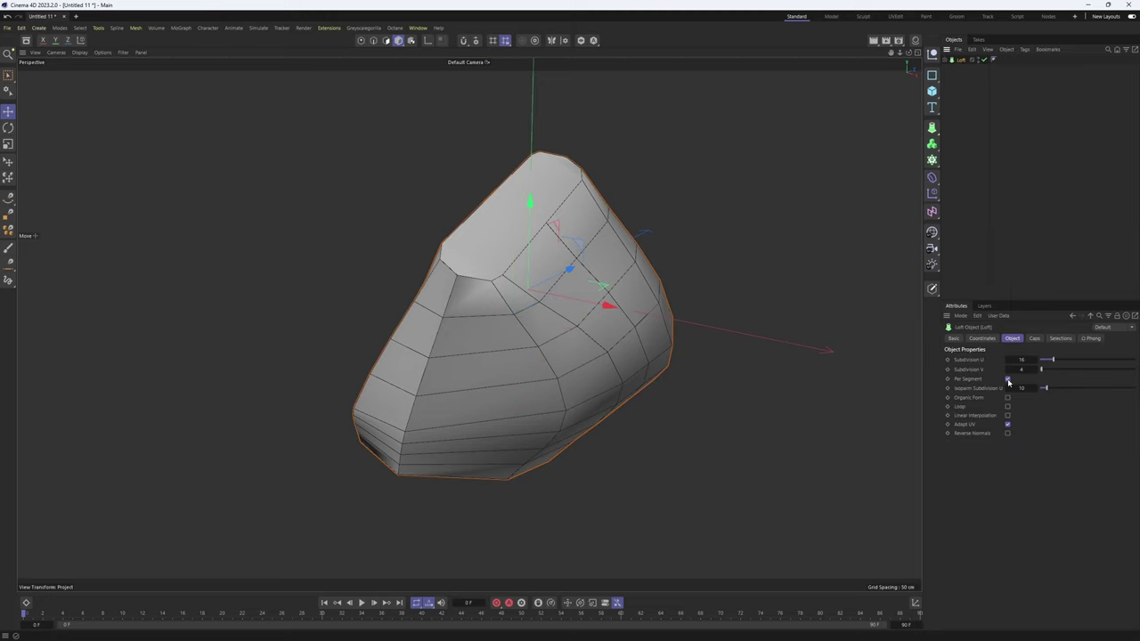
left_click(1008, 379)
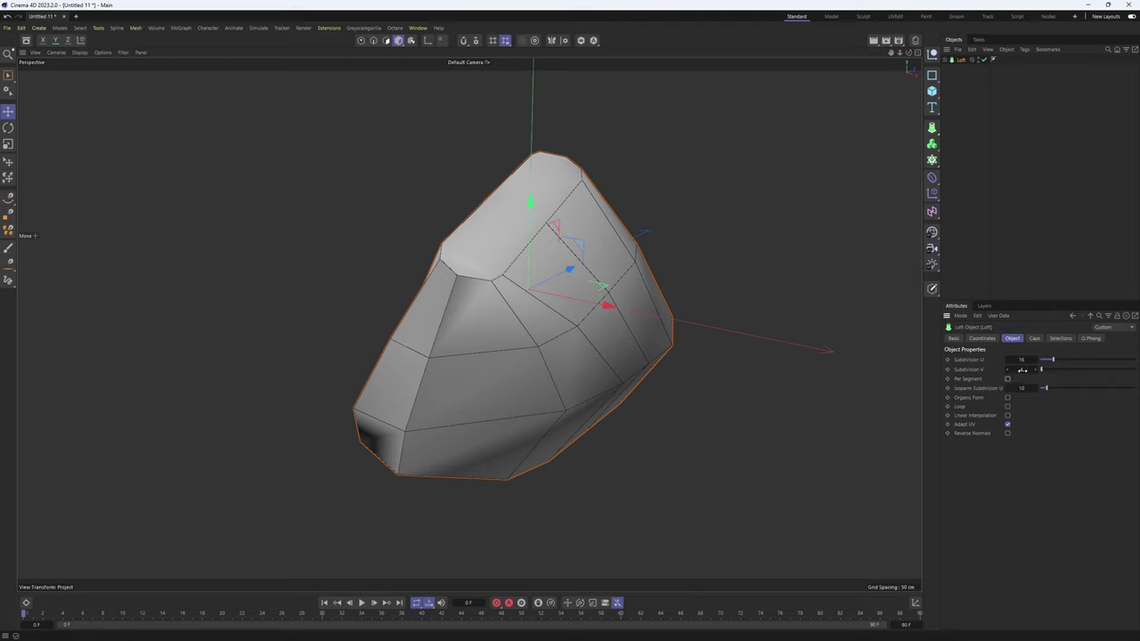
type("2")
key("Return")
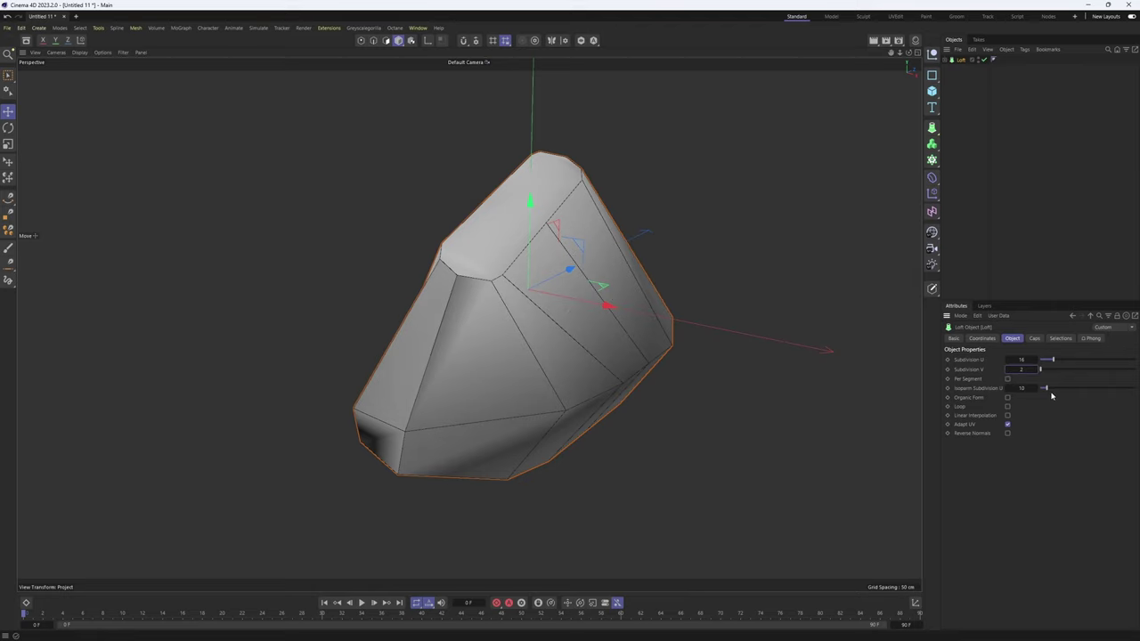
left_click_drag(753, 329, 610, 322, "alt")
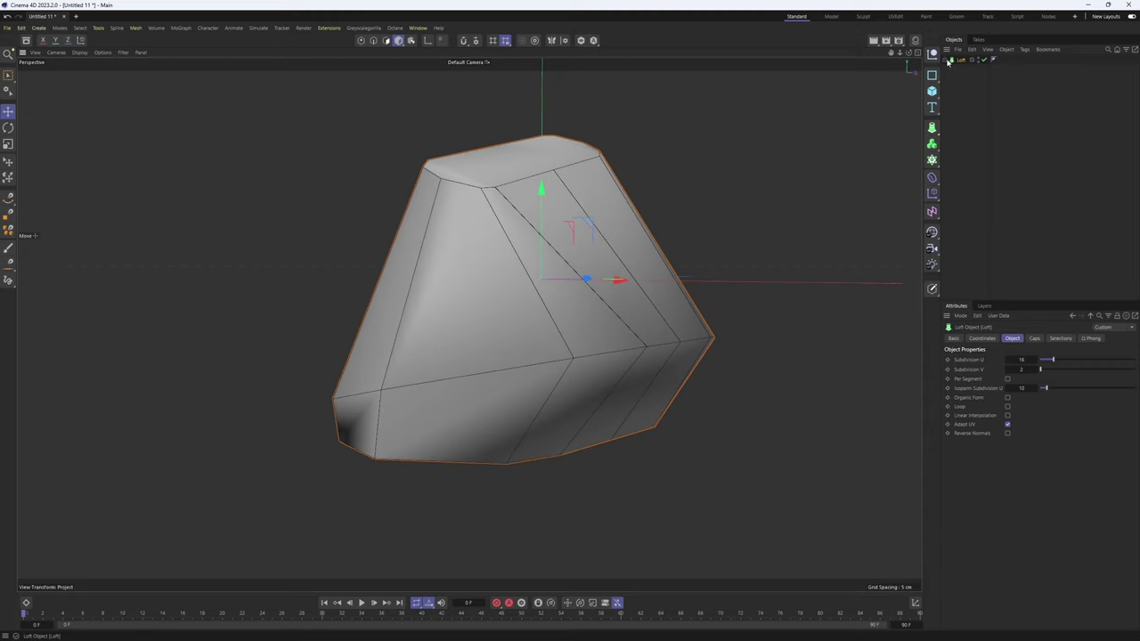
- Switch the Loft off and on again to compare its surface with the three source splines
left_click(949, 60)
left_click(1006, 59)
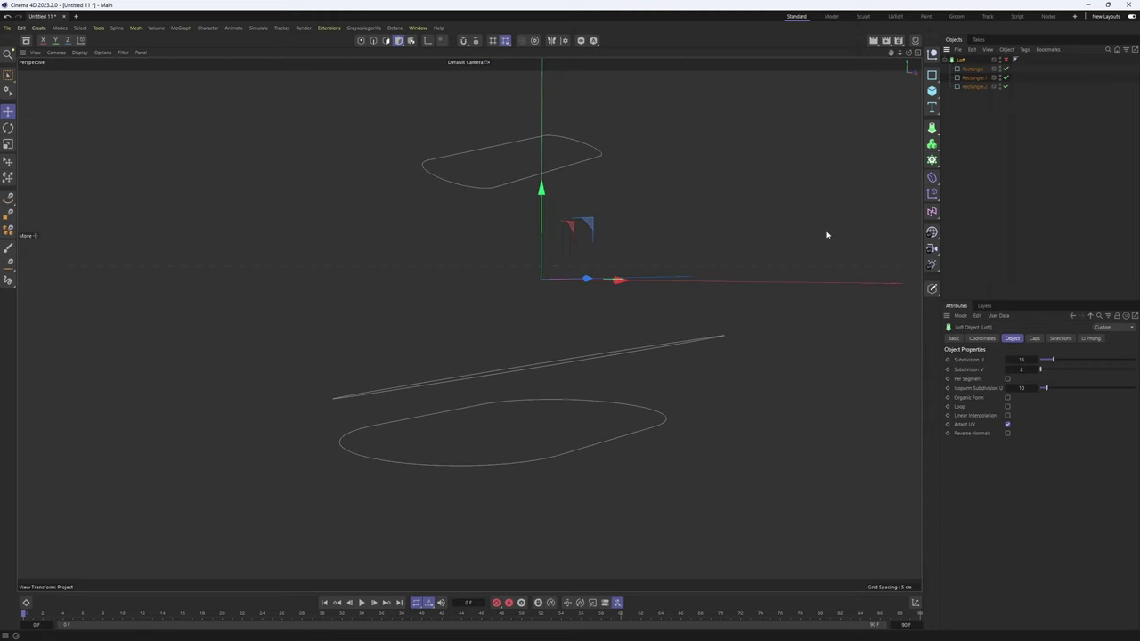
left_click(1008, 60)
left_click_drag(579, 338, 634, 264, "alt")
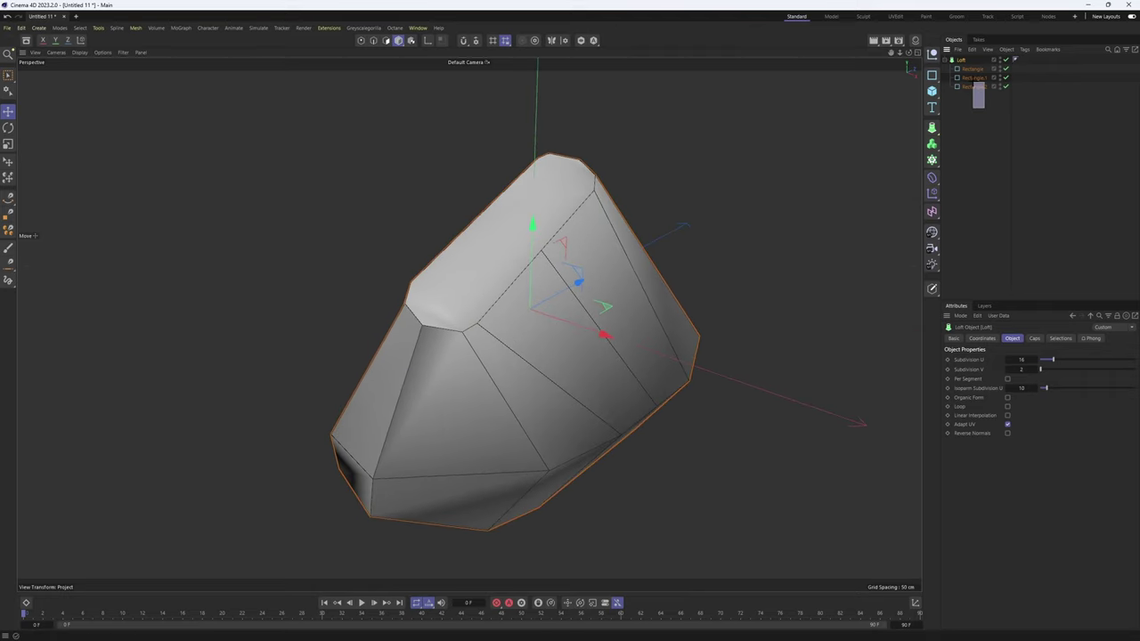
- Switch the Loft off, inspect the top and bottom rectangle splines in the Perspective view, and switch the Loft back on
left_click_drag(984, 108, 971, 68)
left_click(994, 99)
left_click(1006, 60)
left_click(972, 69)
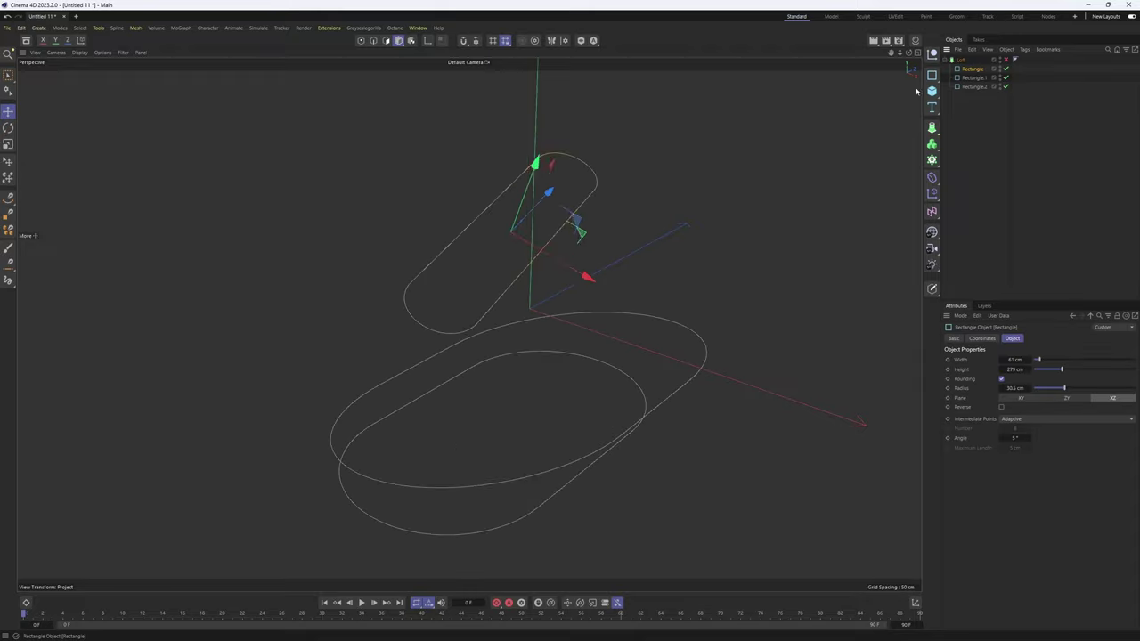
left_click_drag(536, 312, 532, 238, "alt")
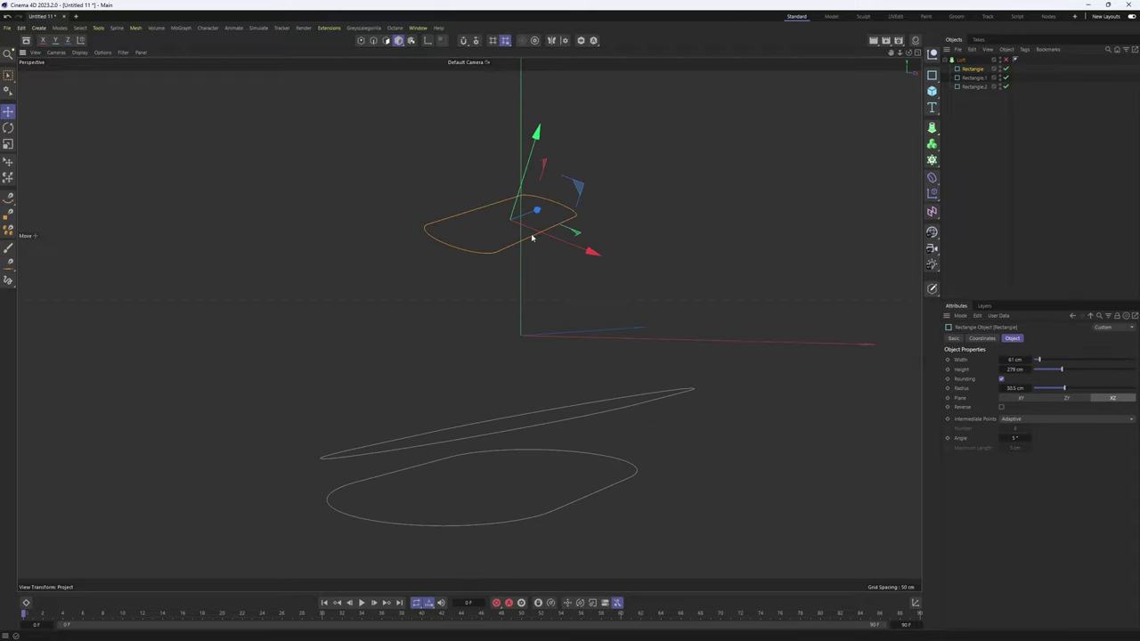
left_click(973, 86)
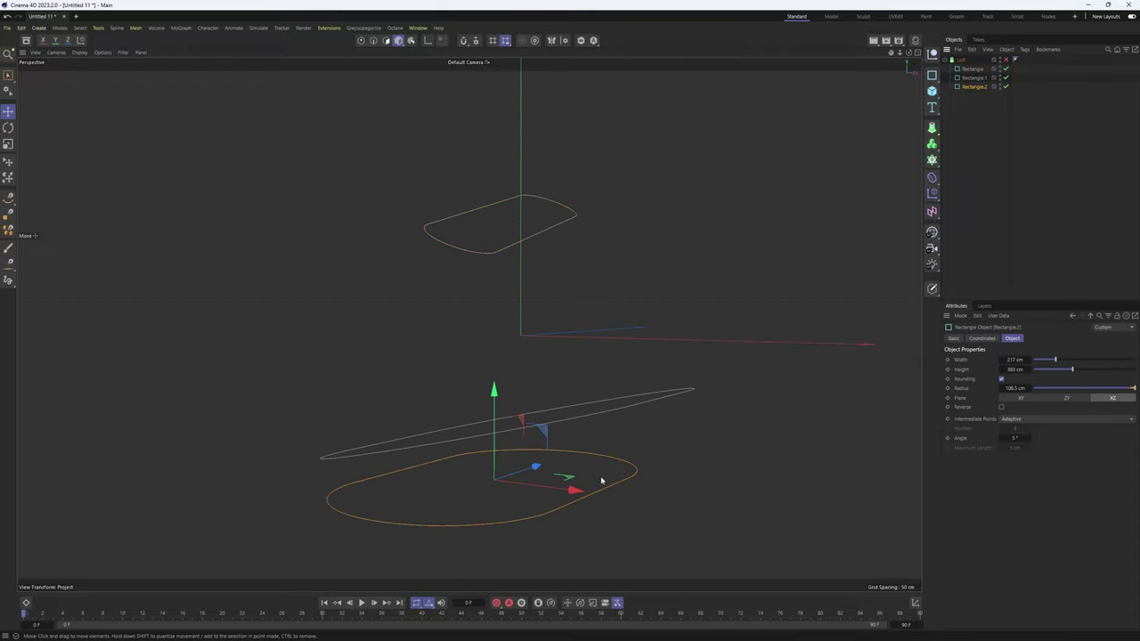
left_click(1006, 60)
left_click_drag(796, 155, 491, 302, "alt")
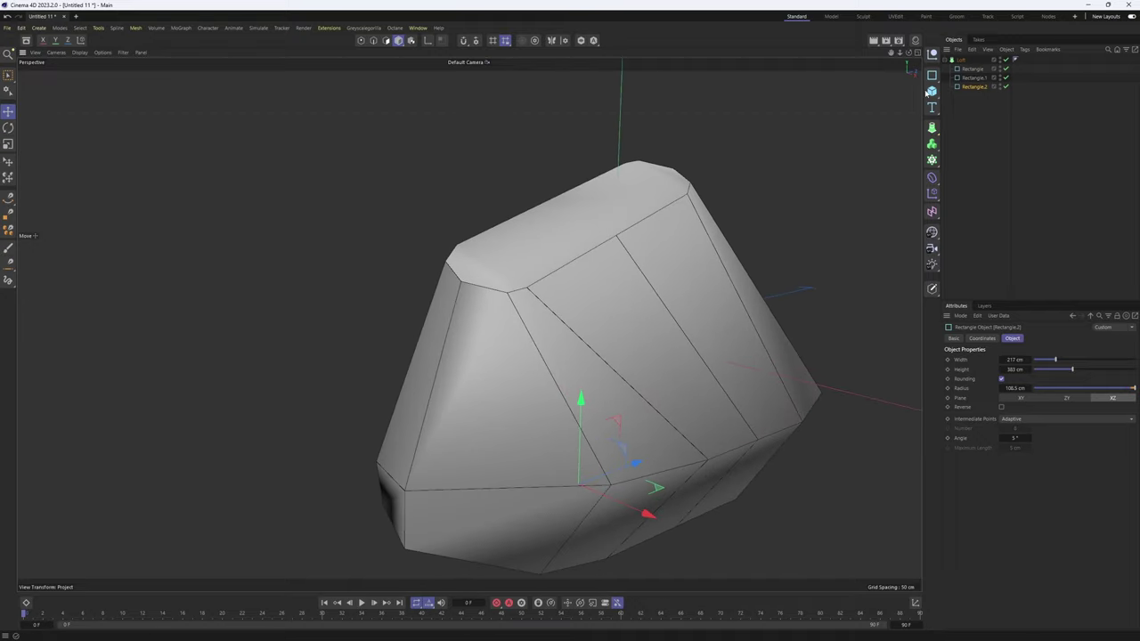
- Examine the coarse top-strip edges of the loft and enable Organic Form on the Loft object
left_click(961, 59)
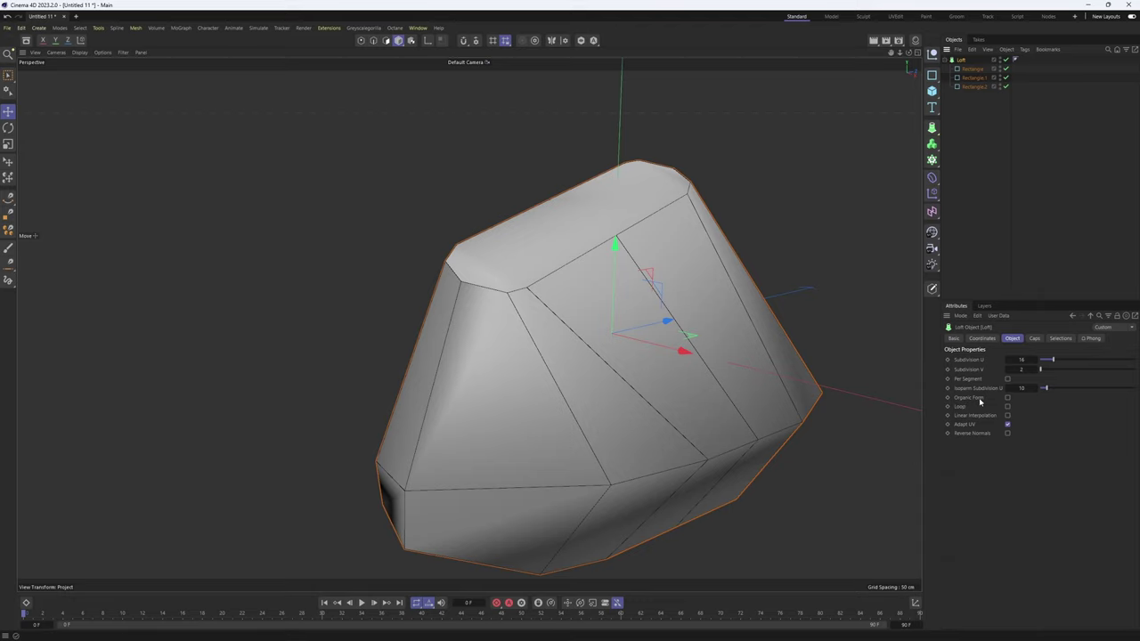
left_click_drag(581, 292, 613, 406, "alt")
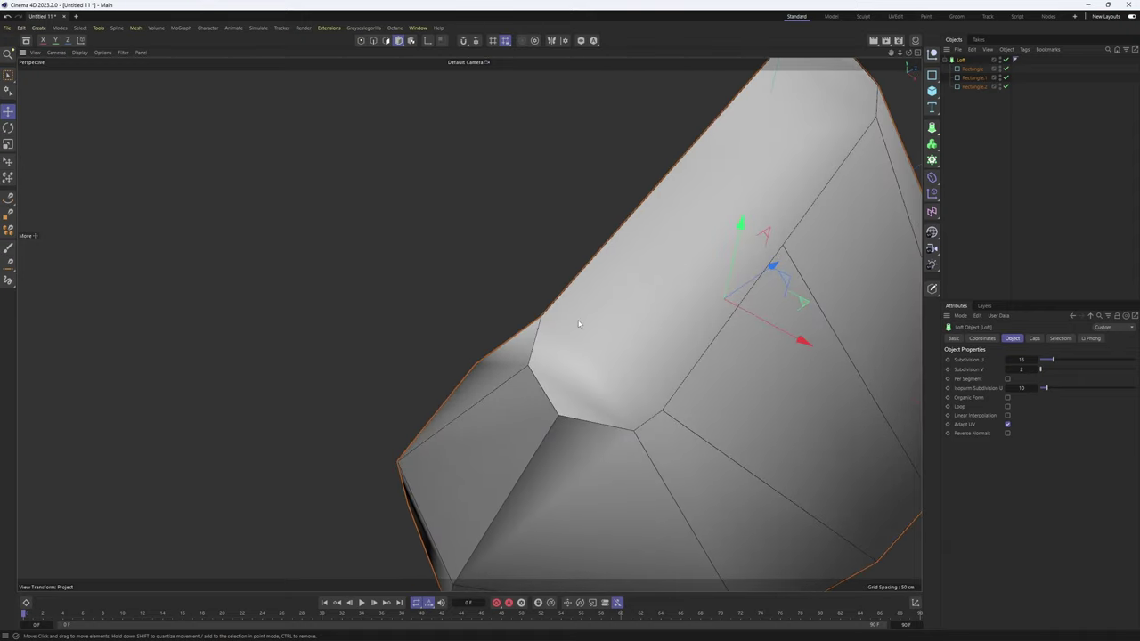
left_click_drag(606, 305, 551, 339, "alt")
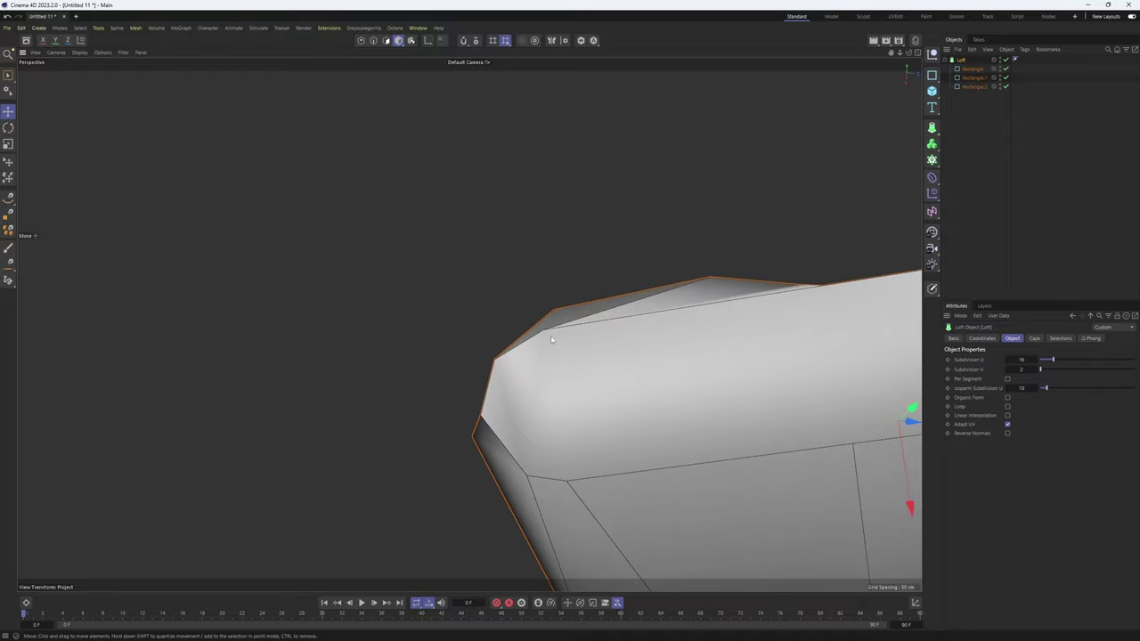
left_click_drag(552, 473, 457, 407, "alt")
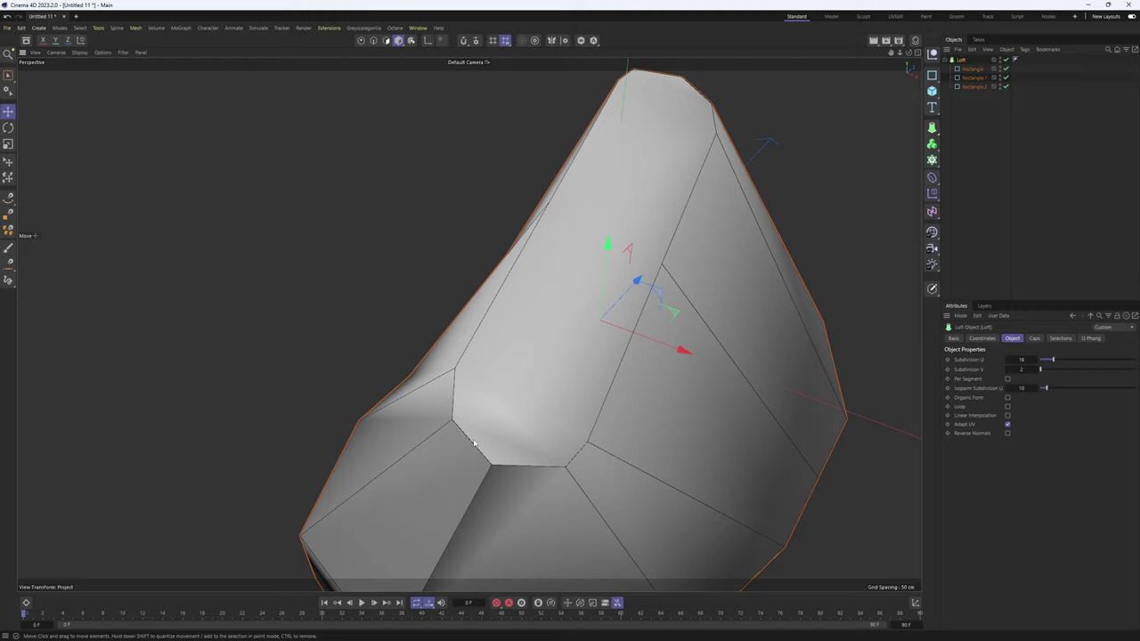
left_click_drag(597, 439, 614, 329, "alt")
left_click(1007, 397)
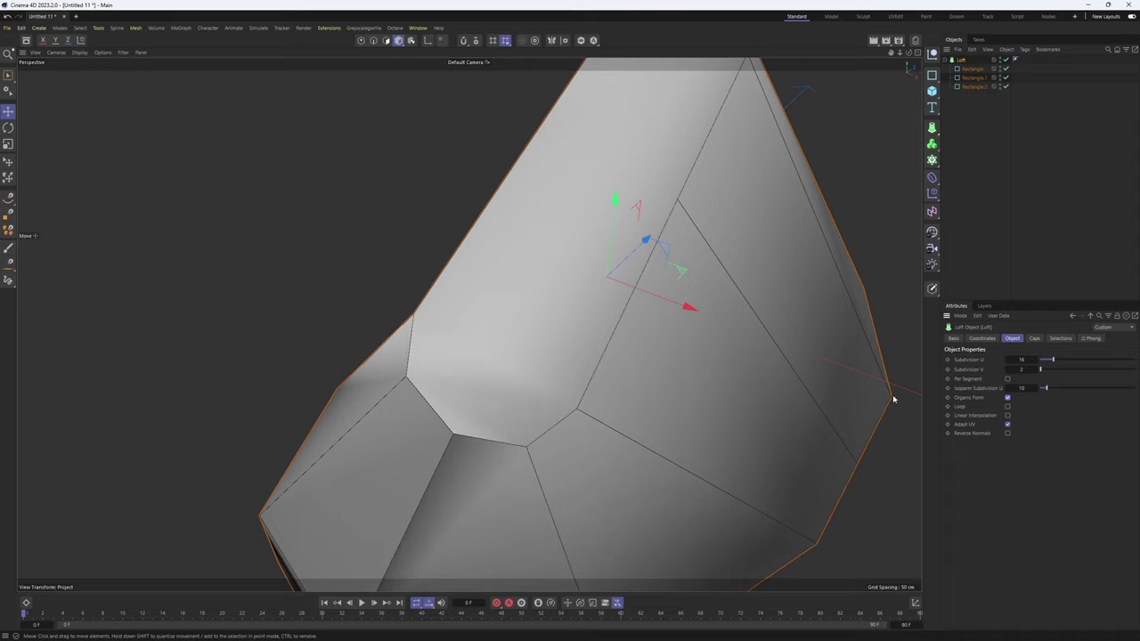
left_click_drag(481, 416, 580, 366)
key("ctrl+z")
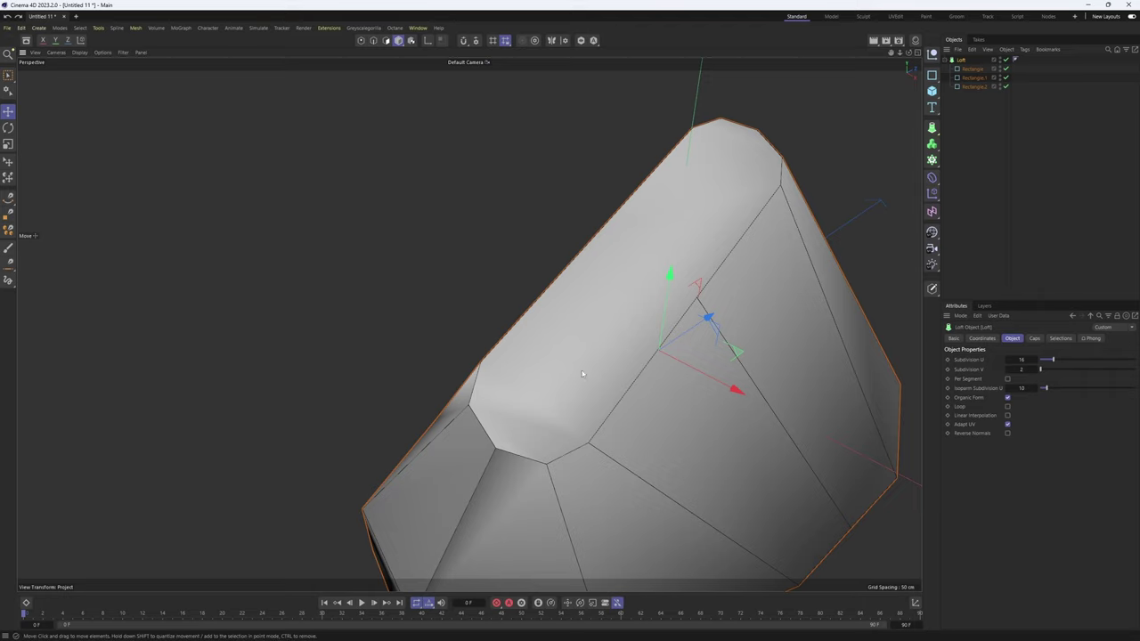
- Compare the lofted shape with the mouse reference in the Front view, focusing on the curve above the base seam
left_click_drag(529, 409, 492, 356, "alt")
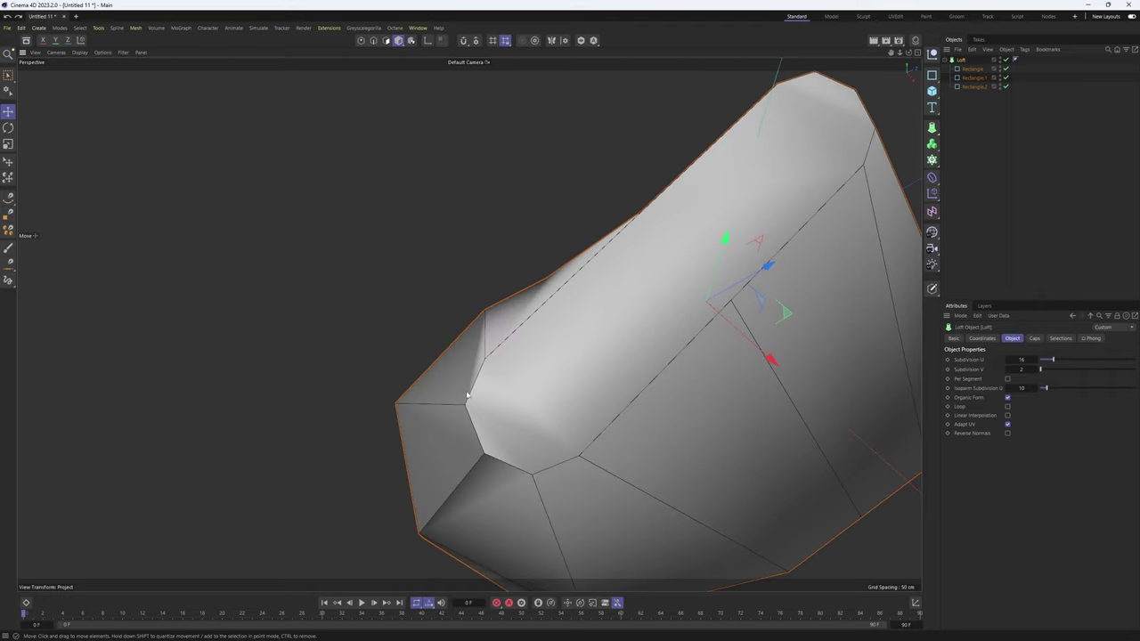
left_click_drag(528, 411, 603, 395, "alt")
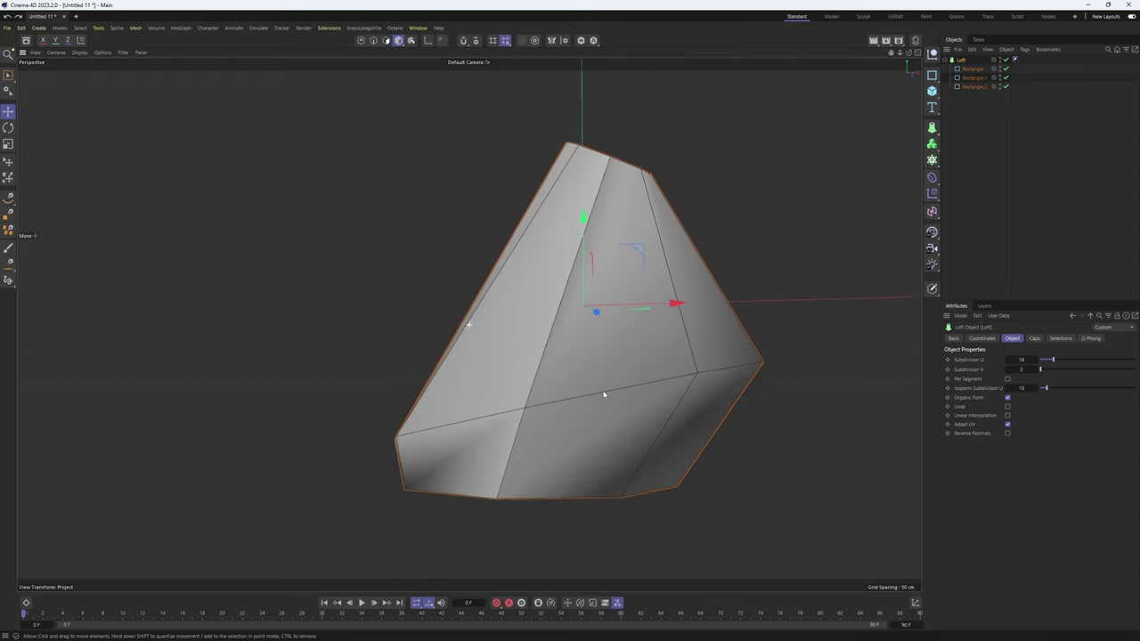
left_click(982, 78)
middle_click(683, 298)
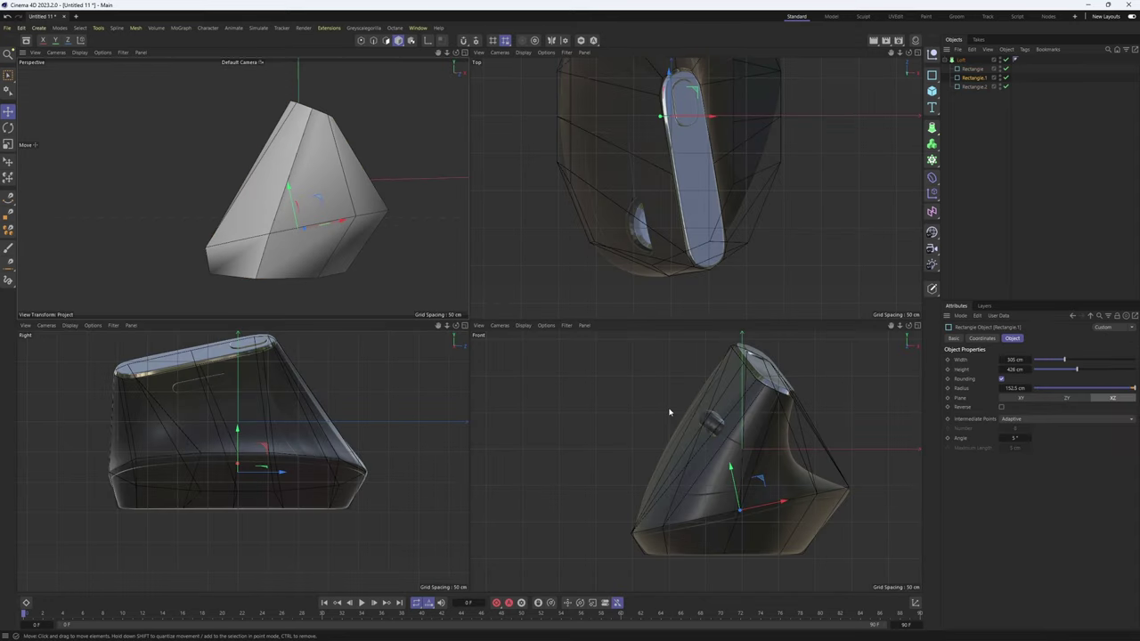
middle_click(762, 458)
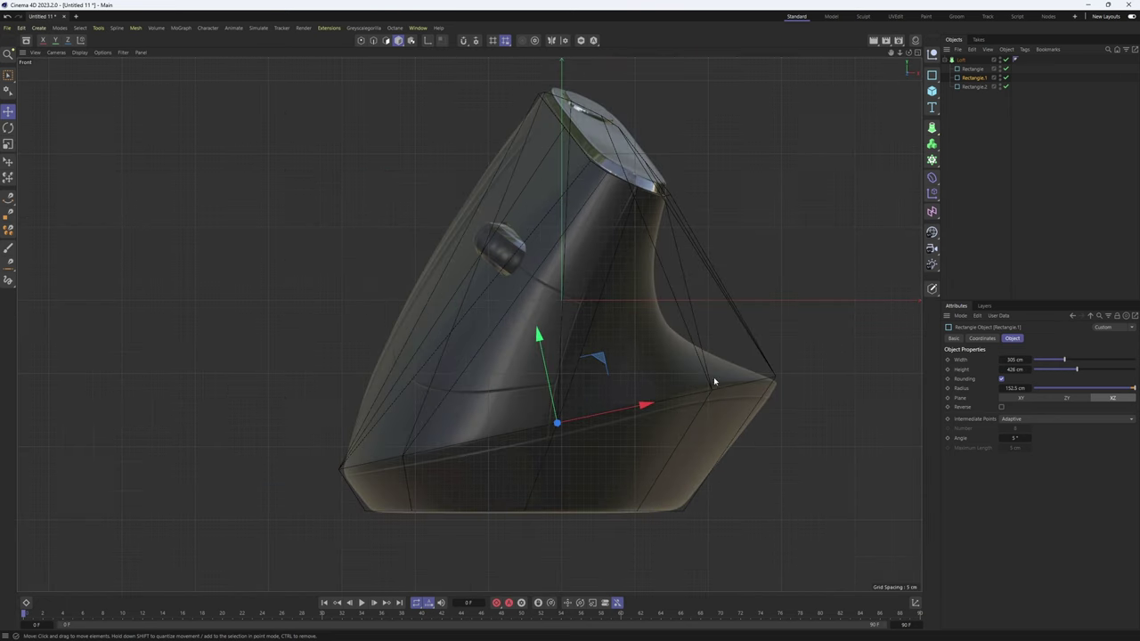
key("F1")
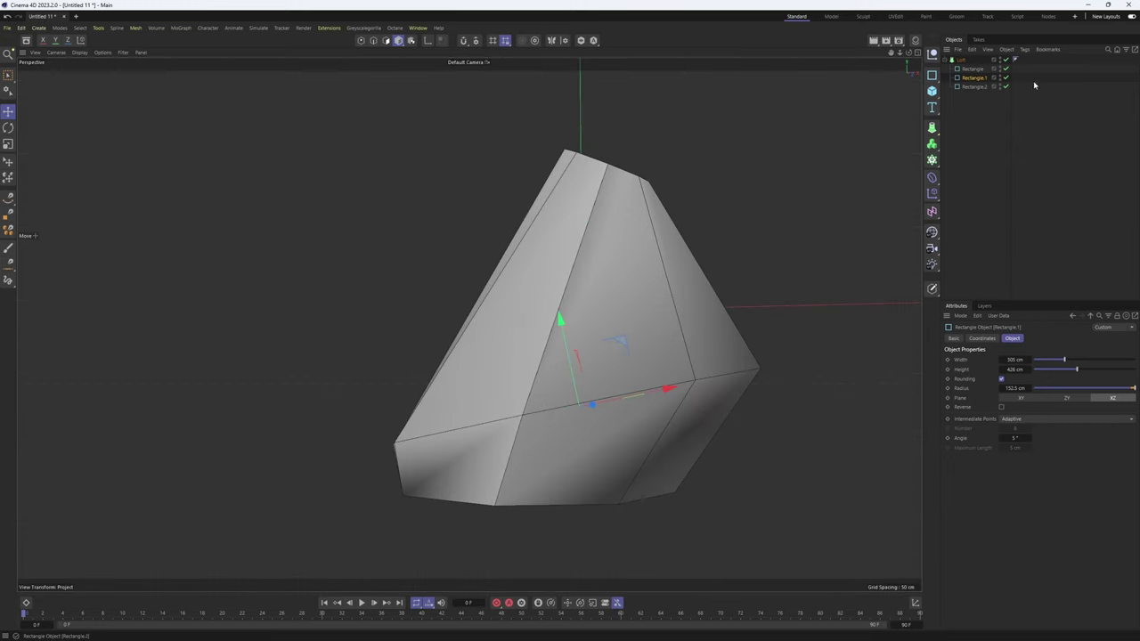
- With the Loft off, copy the base-seam rectangle into second place inside it and tilt the copy at the body's mid-height in Front view
left_click(1006, 59)
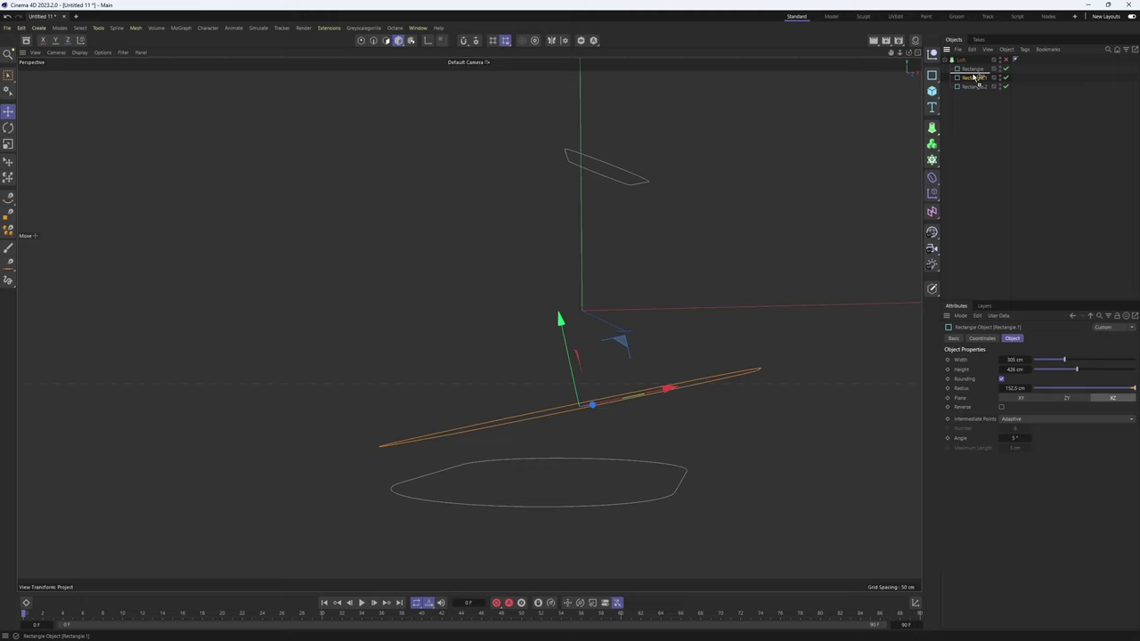
left_click_drag(974, 76, 972, 75, "ctrl")
middle_click(723, 267)
middle_click(672, 430)
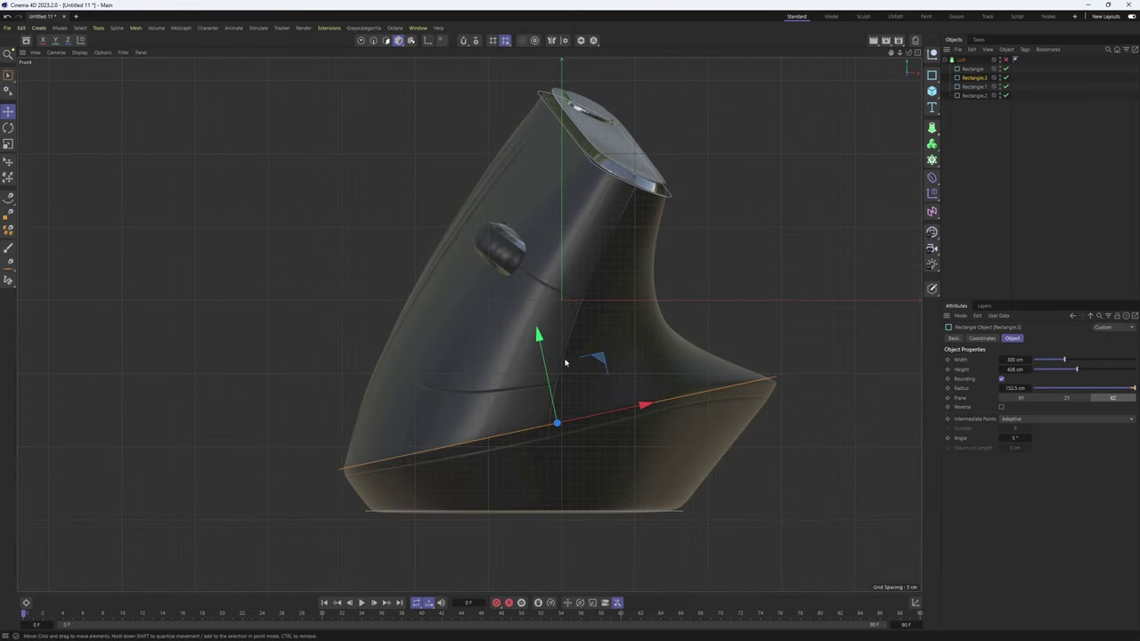
left_click_drag(597, 366, 631, 292)
key("r")
- Shorten the copied rectangle, set its width to 168 cm and shift it sideways to match the mouse outline in the Front view
left_click(969, 78)
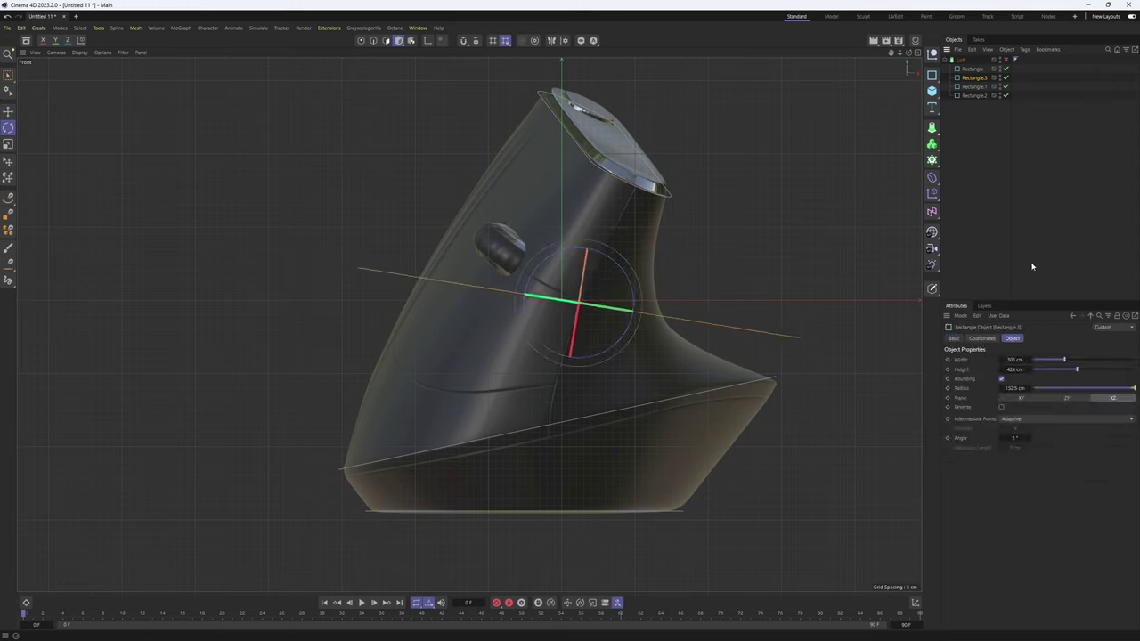
left_click_drag(1019, 371, 975, 361)
key("e")
left_click_drag(669, 317, 623, 314)
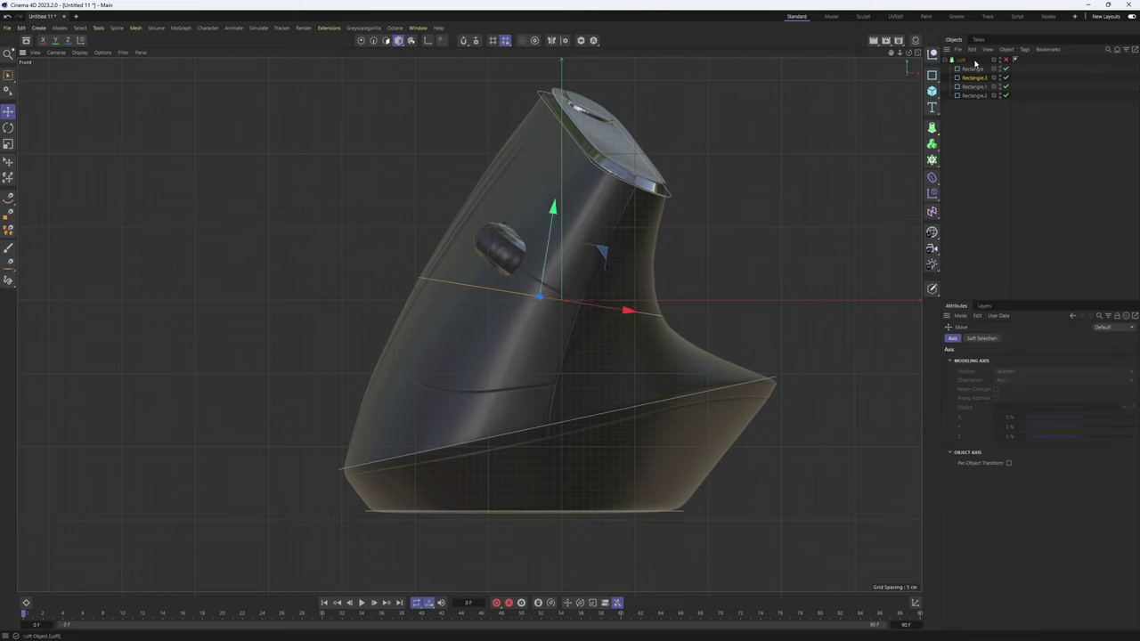
- Slide the middle rectangle toward the body's upright edge and tilt it roughly parallel to the top strip in the Right view
middle_click(564, 291)
middle_click(458, 347)
middle_click_drag(473, 338, 516, 392, "alt")
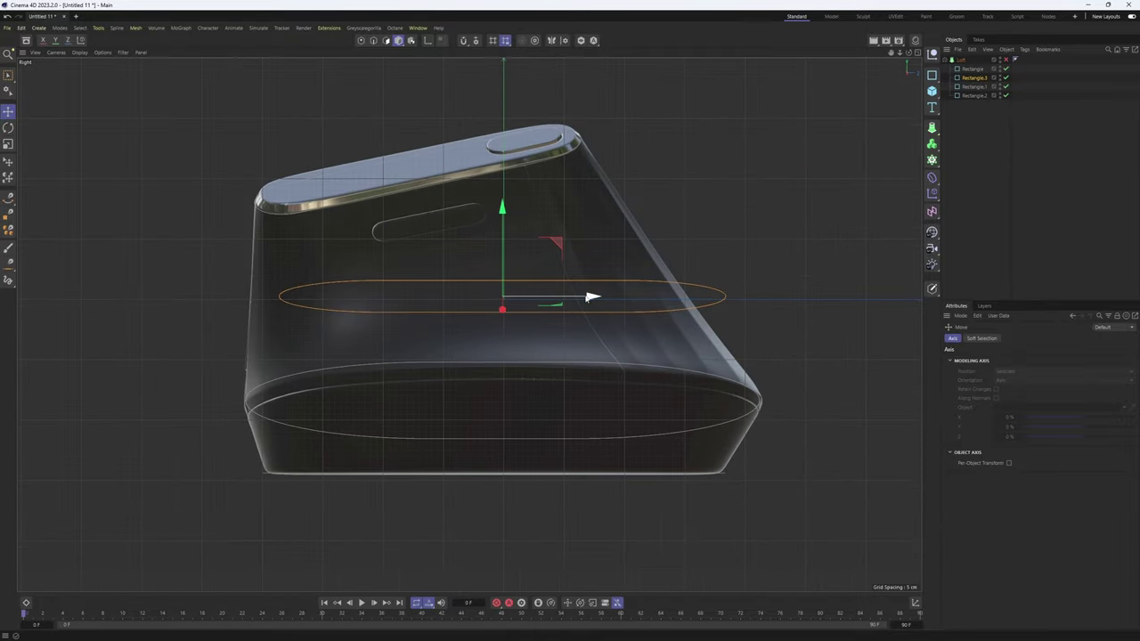
left_click_drag(591, 301, 518, 272)
key("r")
key("e")
key("r")
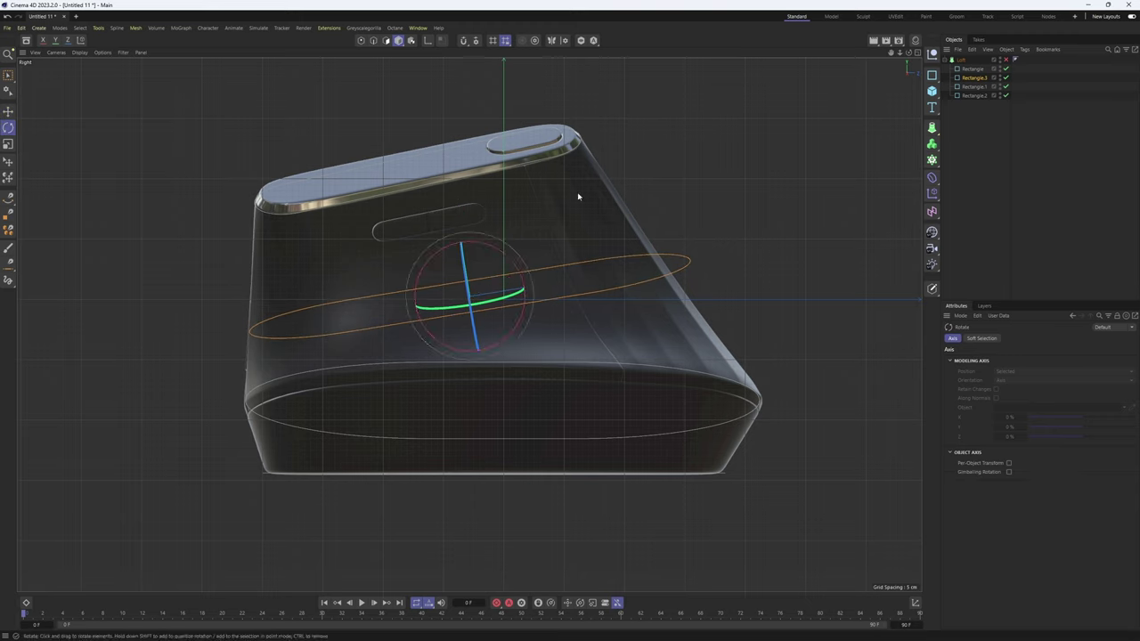
key("e")
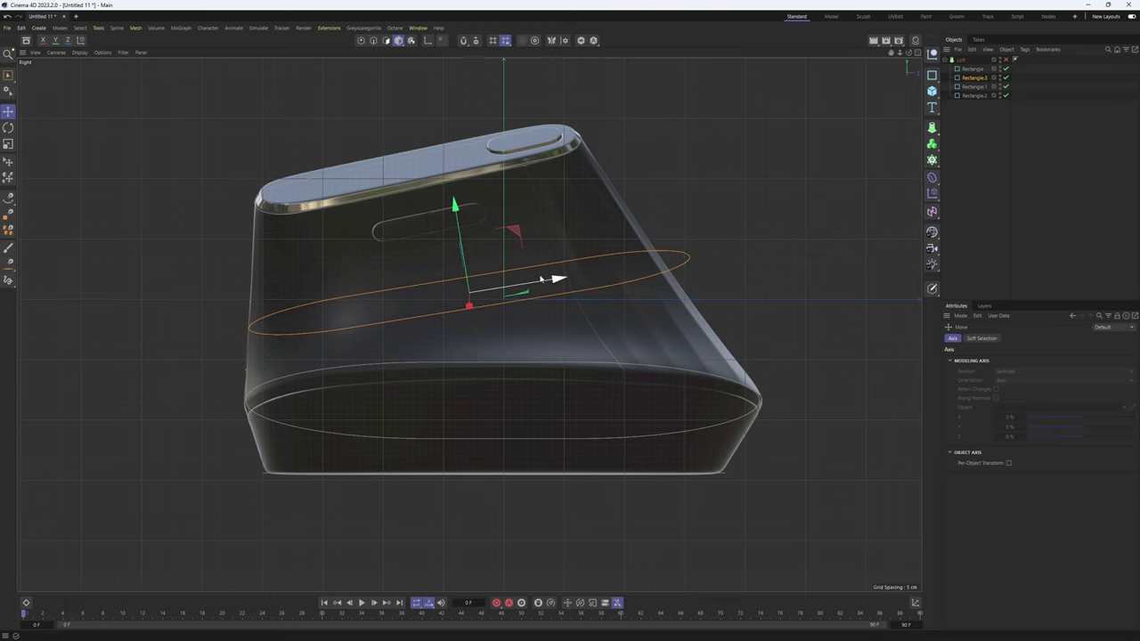
- Set the middle rectangle's height to 351 cm and shift it to fit between both body edges in the Right view
left_click(974, 78)
mouse_move(1018, 369)
left_mouse_down()
mouse_move(1006, 369)
mouse_move(1022, 369)
left_mouse_up()
left_click_drag(549, 283, 541, 291)
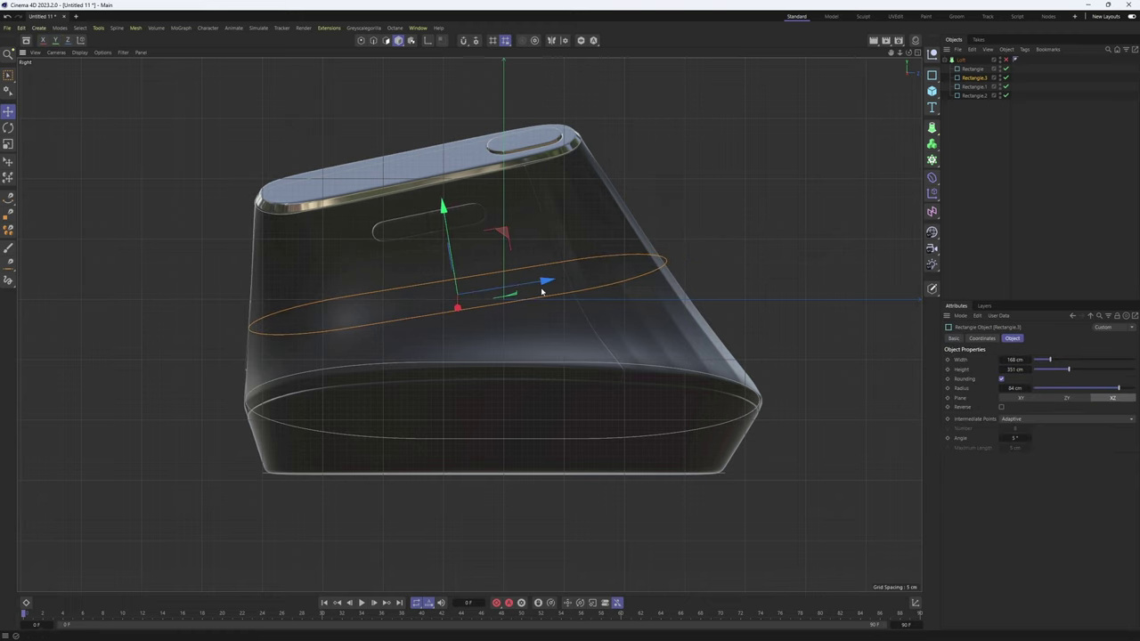
- Switch the Loft back on and inspect the four-spline surface from several angles in the Perspective view
middle_click(541, 292)
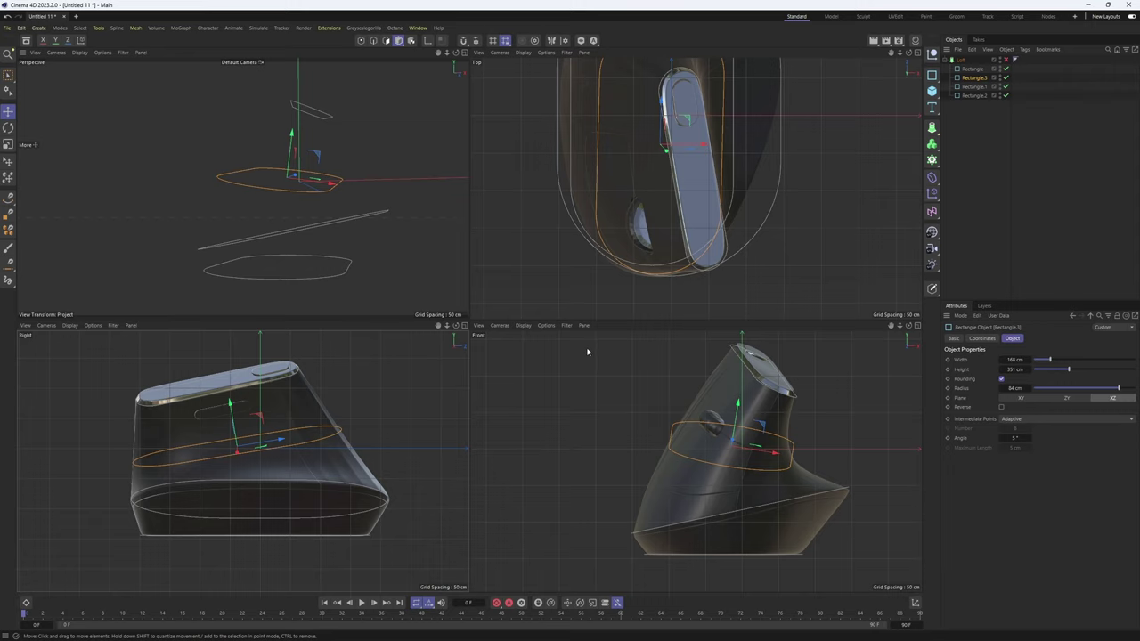
middle_click(339, 233)
left_click_drag(472, 278, 609, 273, "alt")
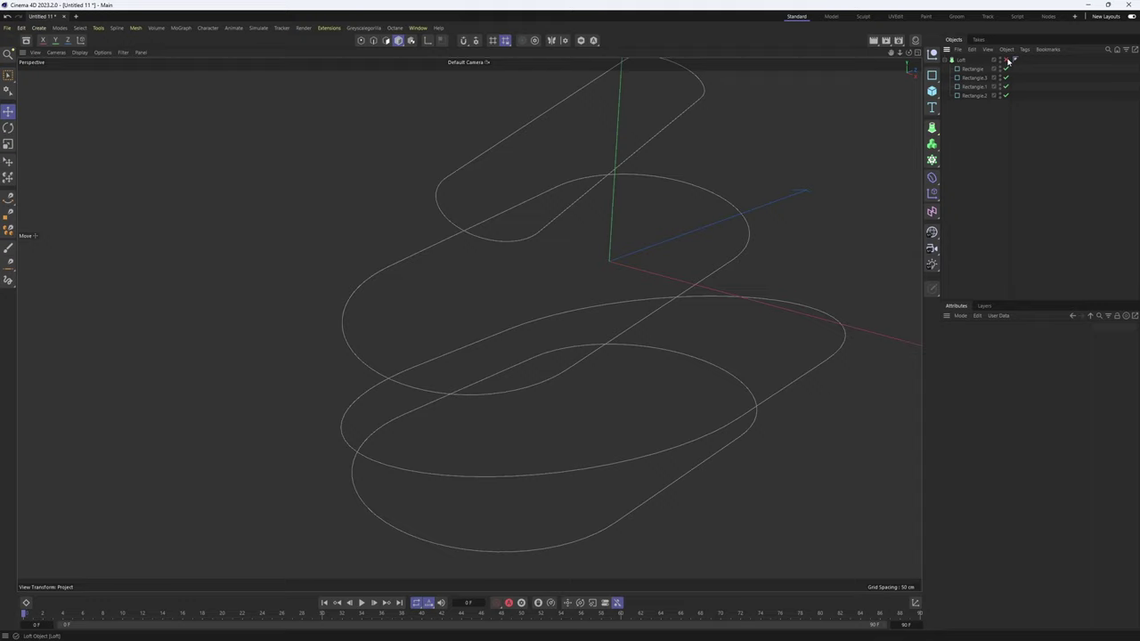
left_click(1008, 61)
middle_click_drag(488, 327, 544, 259, "alt")
scroll(544, 259, "down", 3)
left_click_drag(471, 323, 524, 326, "alt")
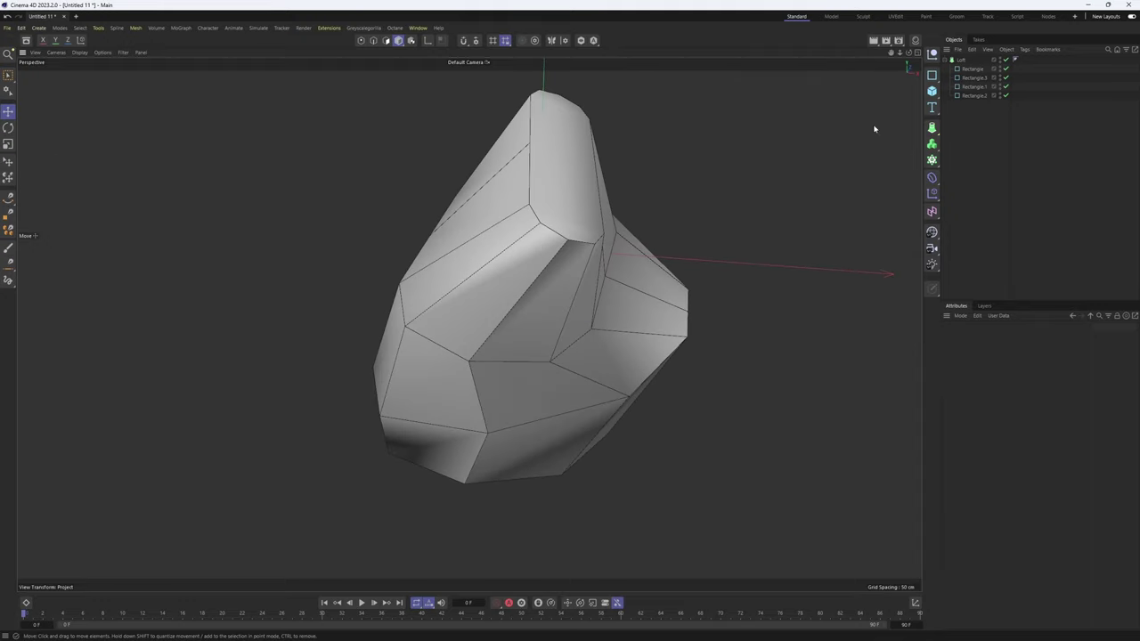
- Rotate the middle rectangle slightly about its vertical axis and check the loft against the reference in the Front view
left_click(973, 78)
key("r")
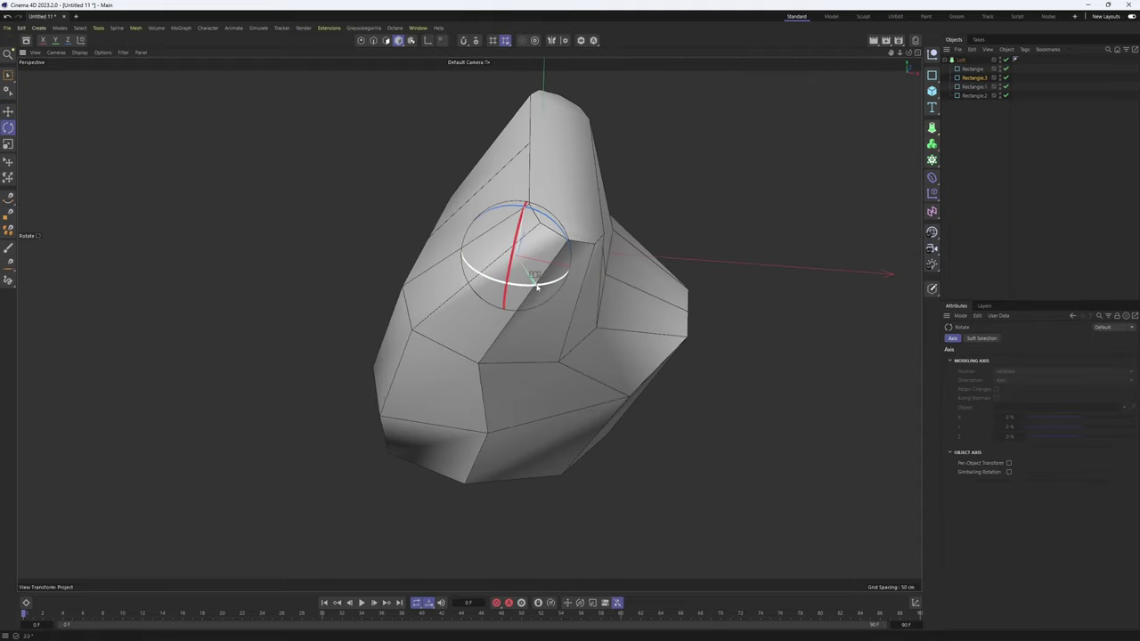
left_click_drag(537, 284, 524, 298)
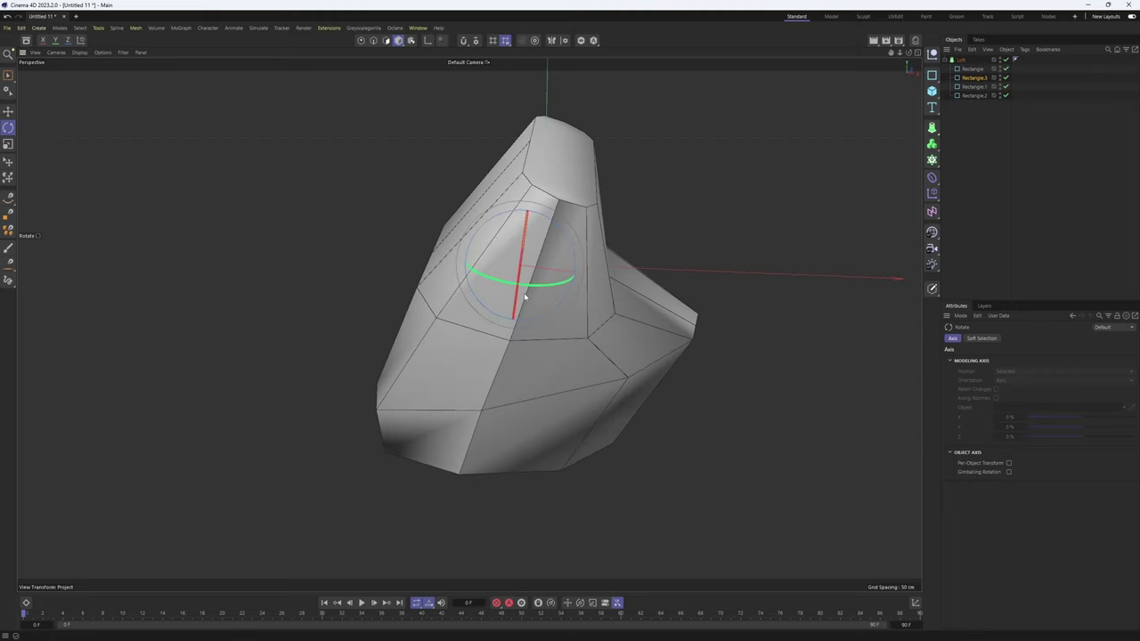
middle_click(500, 448)
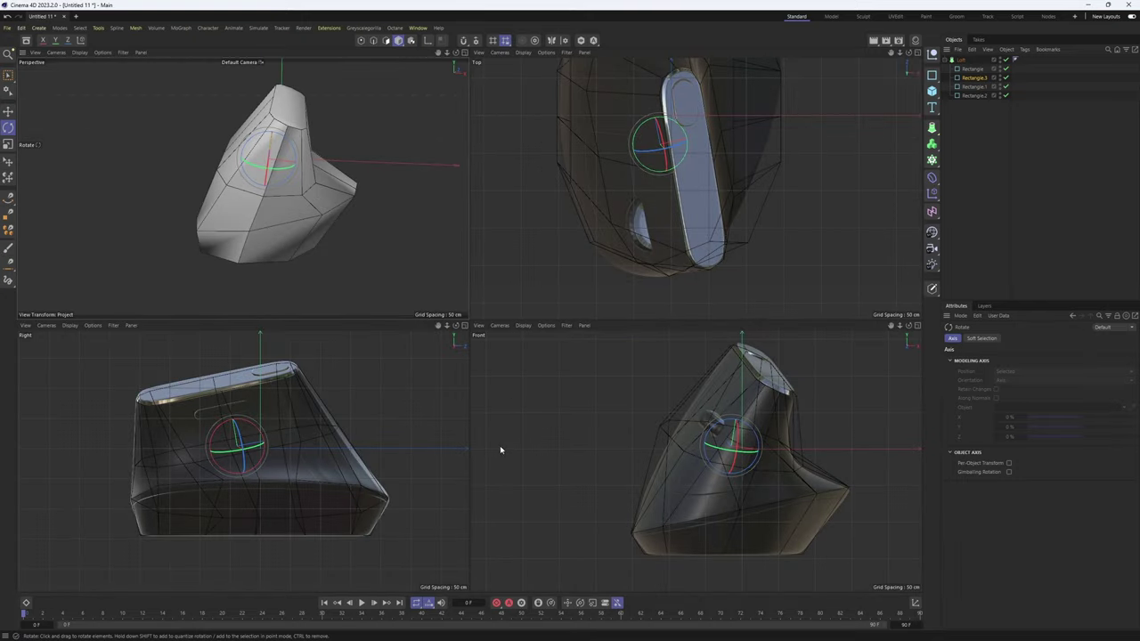
scroll(751, 472, "up", 4)
middle_click(722, 422)
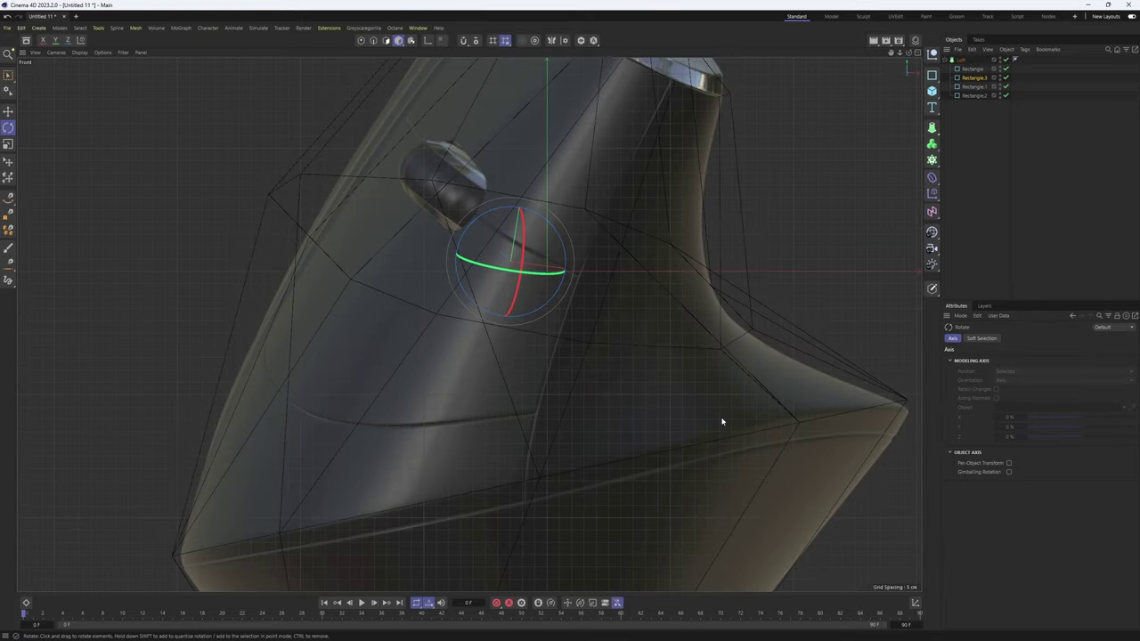
middle_click(563, 327)
middle_click(419, 290)
left_click_drag(419, 283, 583, 349, "alt")
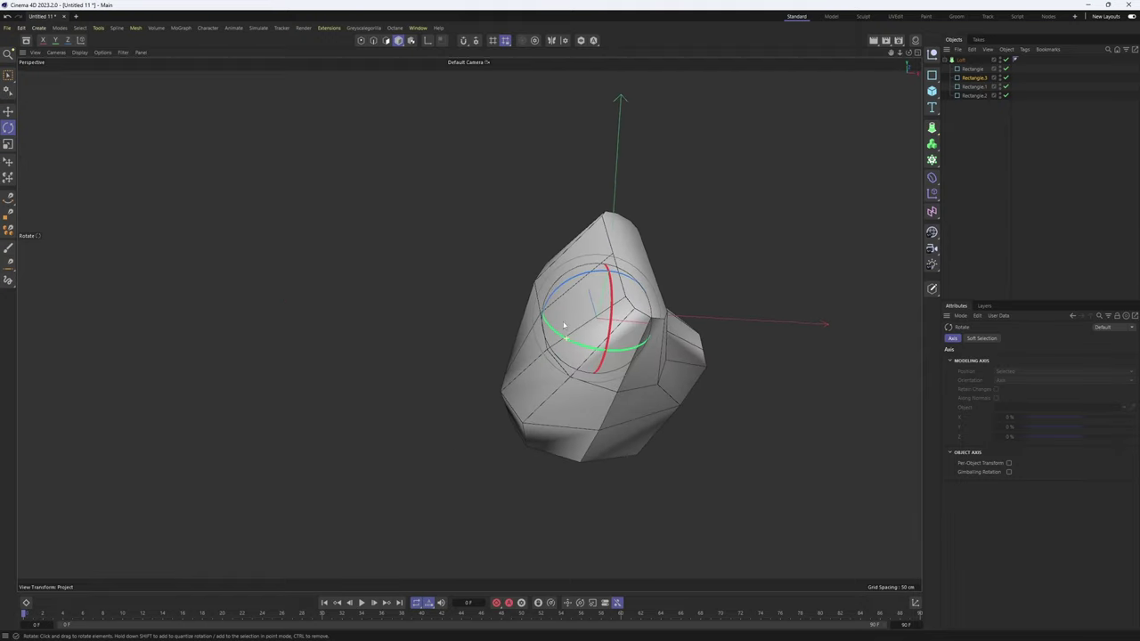
- Nudge the middle rectangle slightly sideways and set its width to 143 cm, leaving its height at 351 cm
key("e")
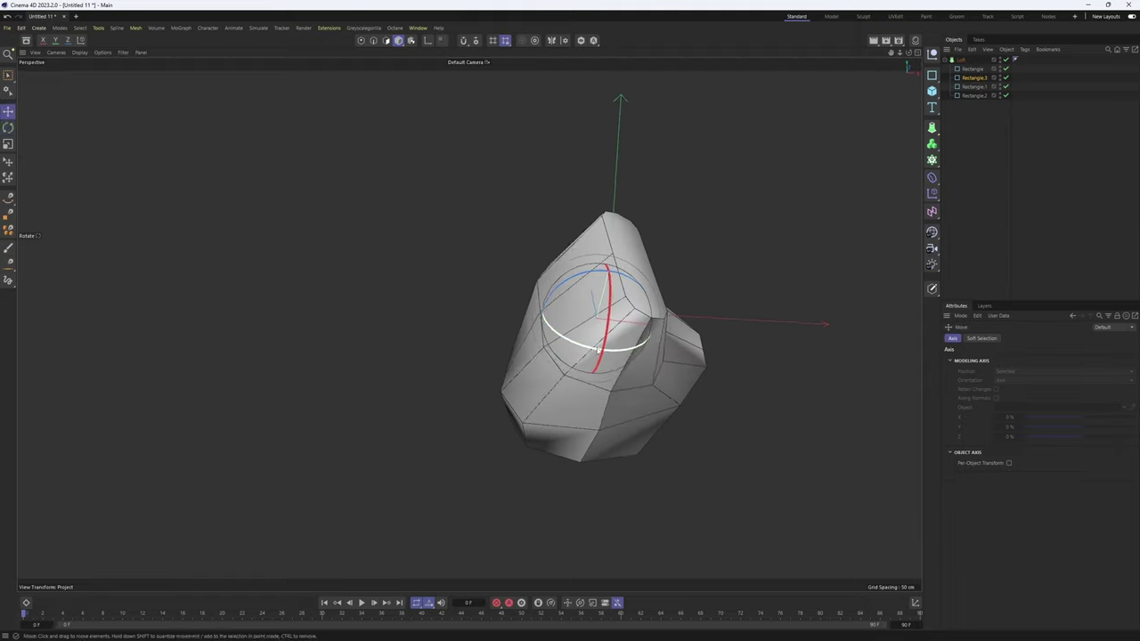
middle_click(646, 305)
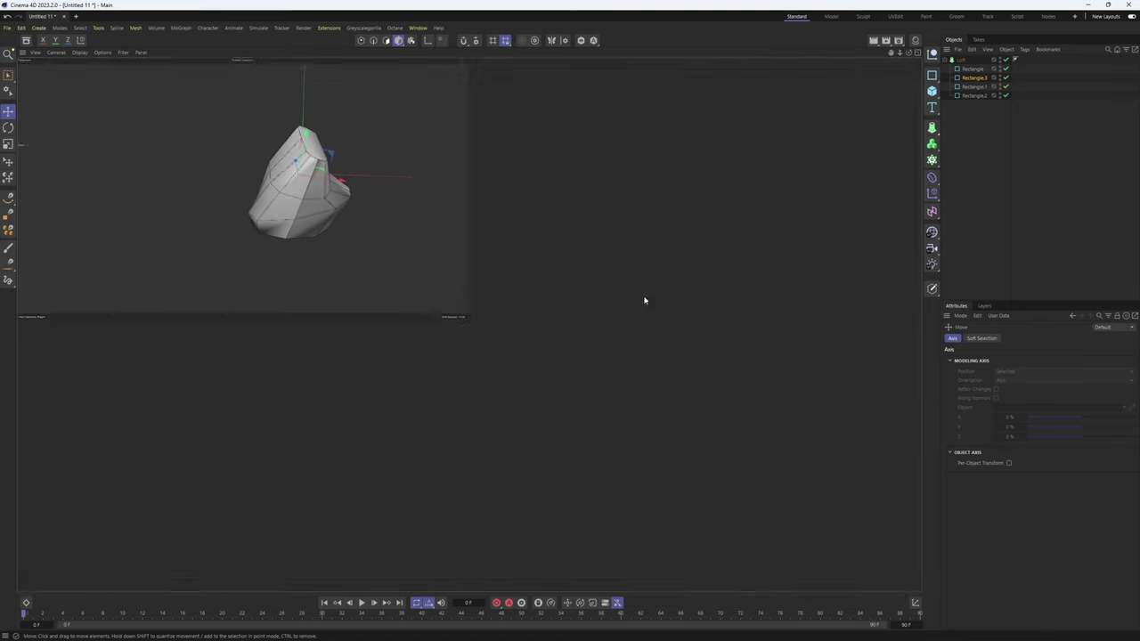
left_click(966, 80)
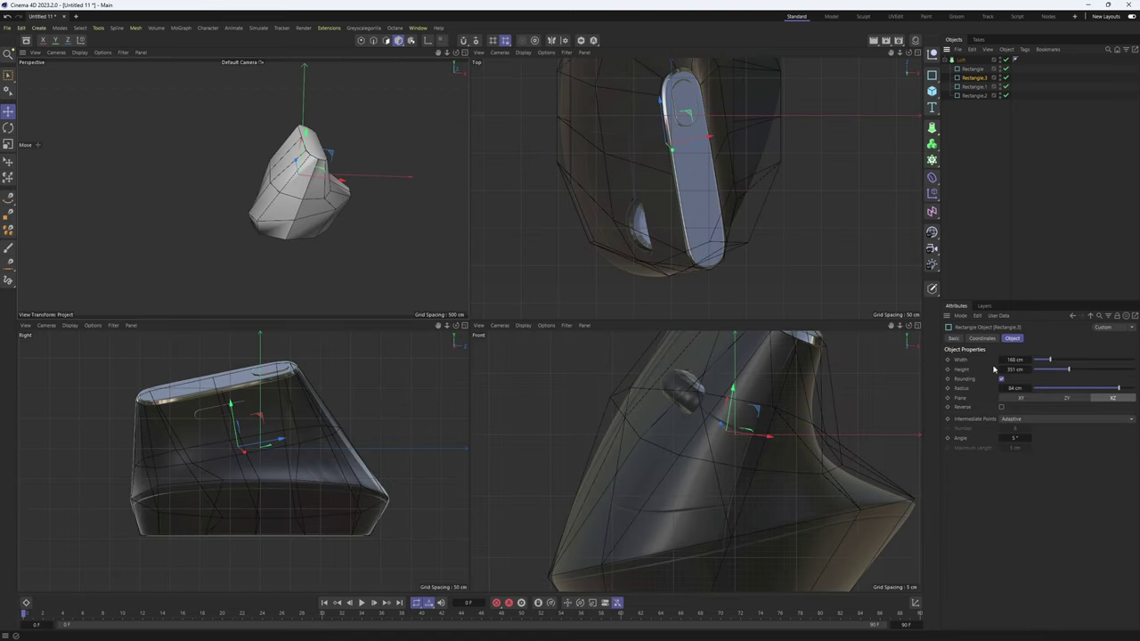
left_click_drag(1018, 369, 1013, 358)
key("ctrl+z")
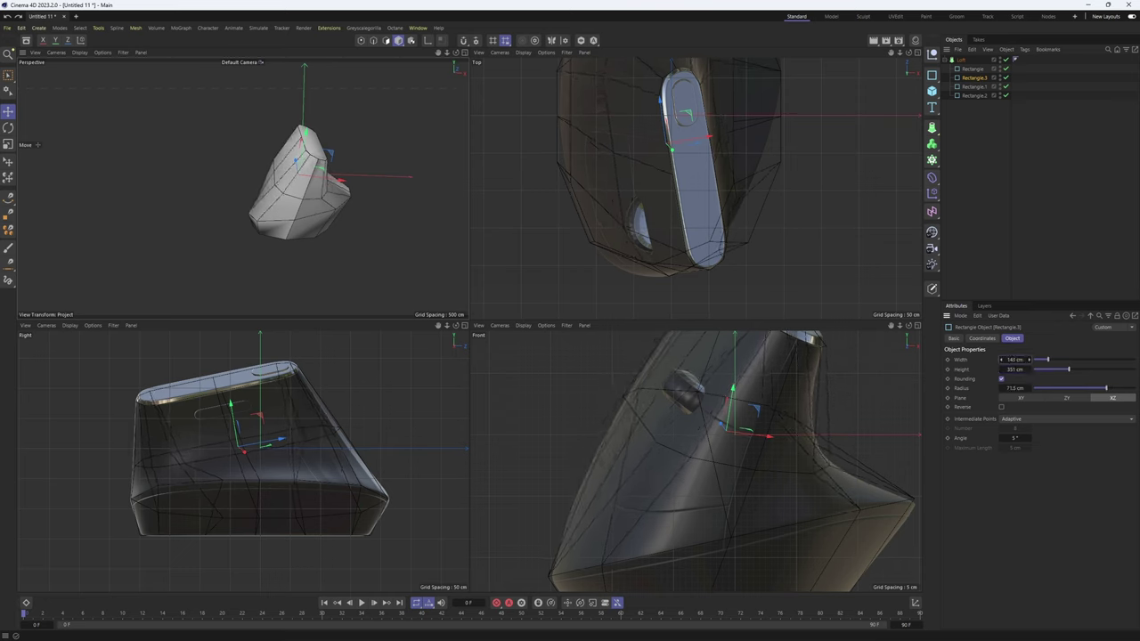
- Nudge the middle rectangle about 2.4 cm along its X axis in the Front view and check the loft in Perspective
left_click_drag(768, 436, 765, 438)
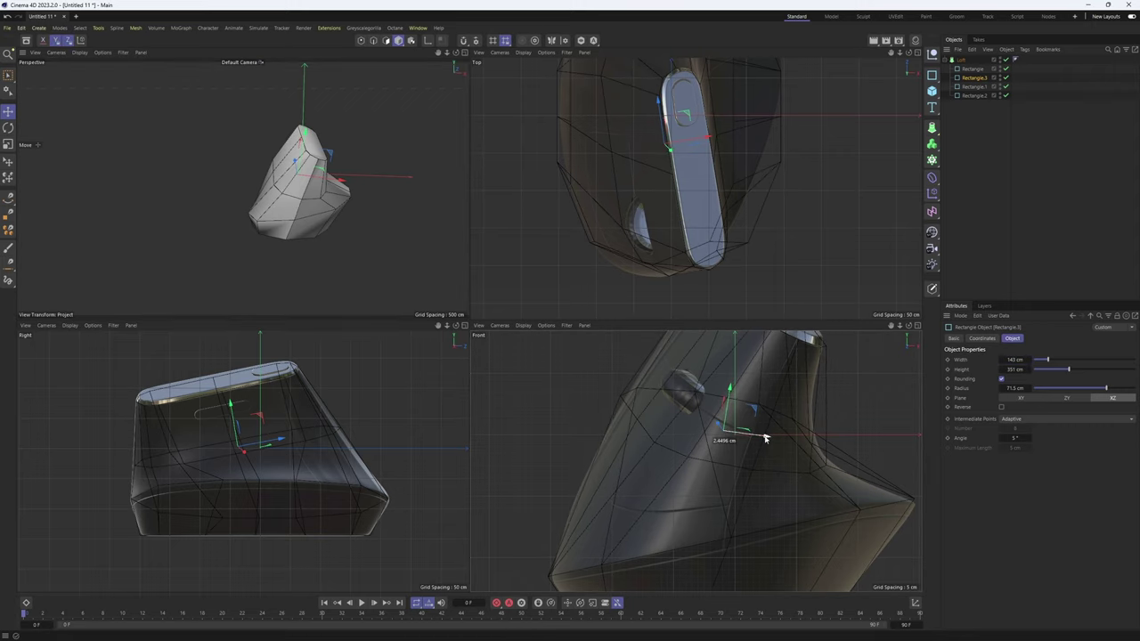
middle_click(456, 301)
left_click_drag(481, 308, 351, 330, "alt")
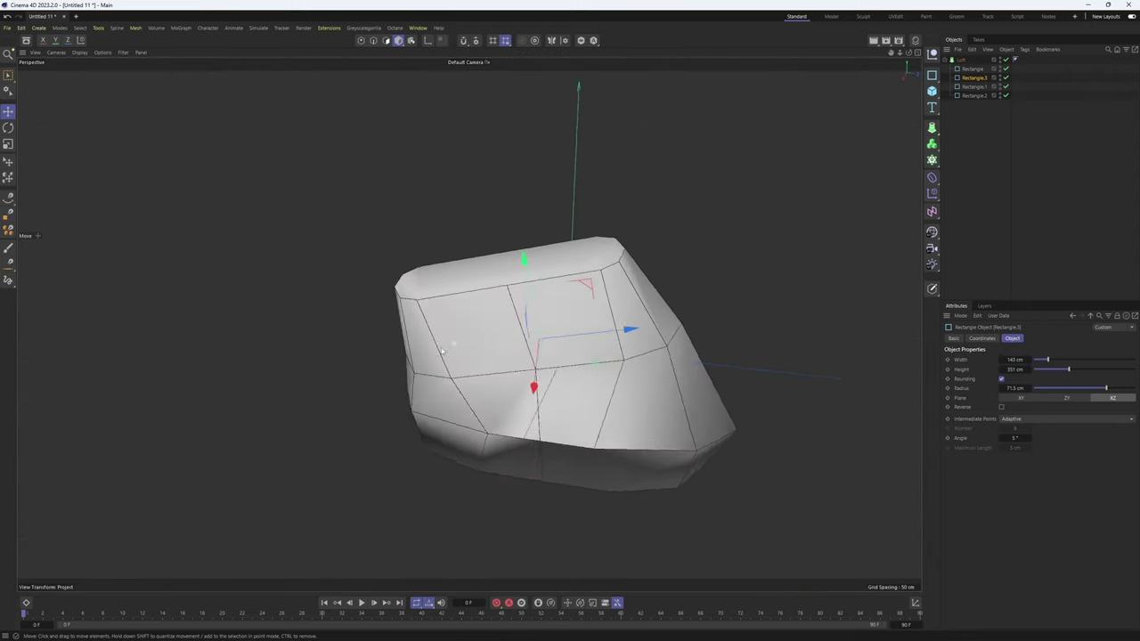
left_click_drag(454, 342, 811, 193, "alt")
- Wrap the Loft in a Connect generator and set its weld tolerance to 1 cm
left_click(953, 59)
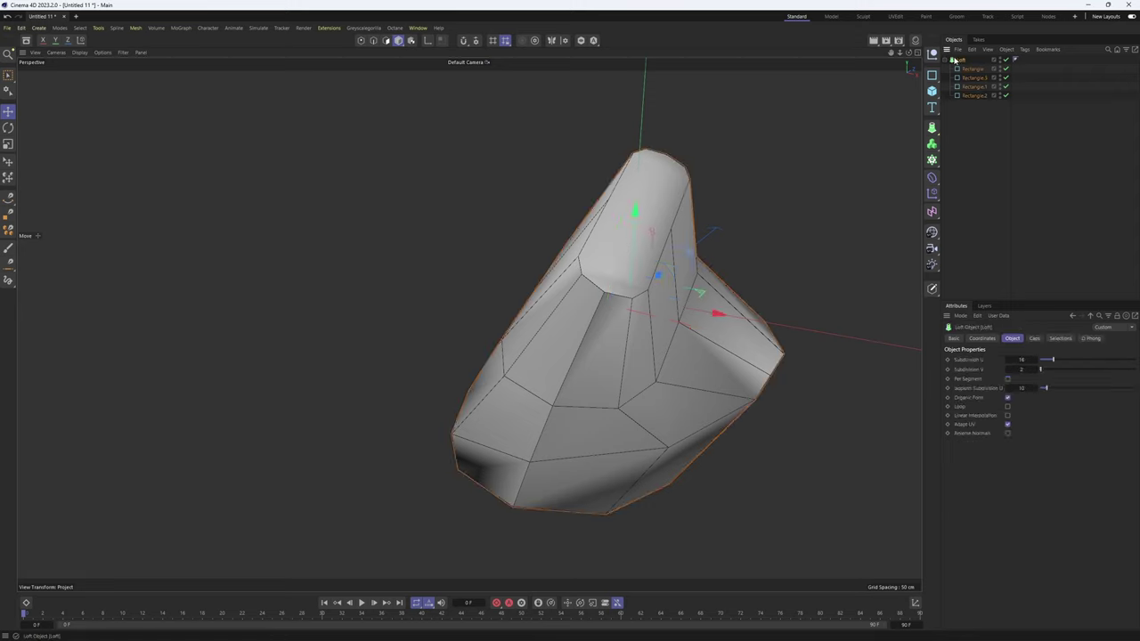
left_click(931, 127)
left_click(977, 215, "alt")
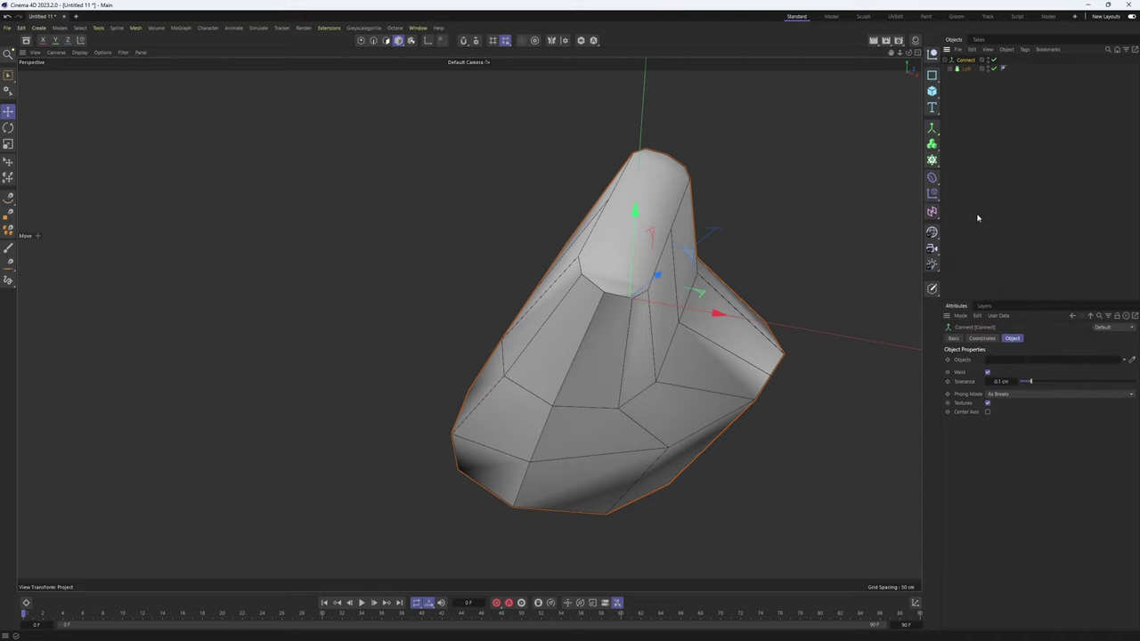
left_click_drag(615, 299, 961, 92, "alt")
scroll(627, 297, "up", 6)
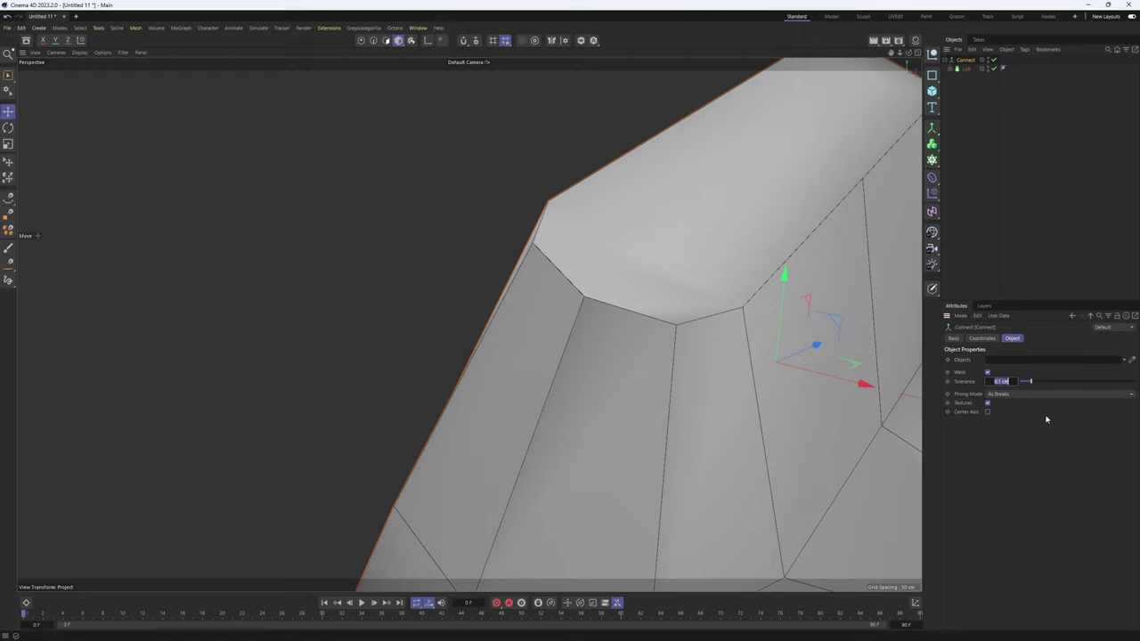
type("1")
key("Return")
- Duplicate the Connect object, hide the copy in viewport and render, and store it on a new layer as a concealed backup
middle_click_drag(767, 238, 736, 160, "alt")
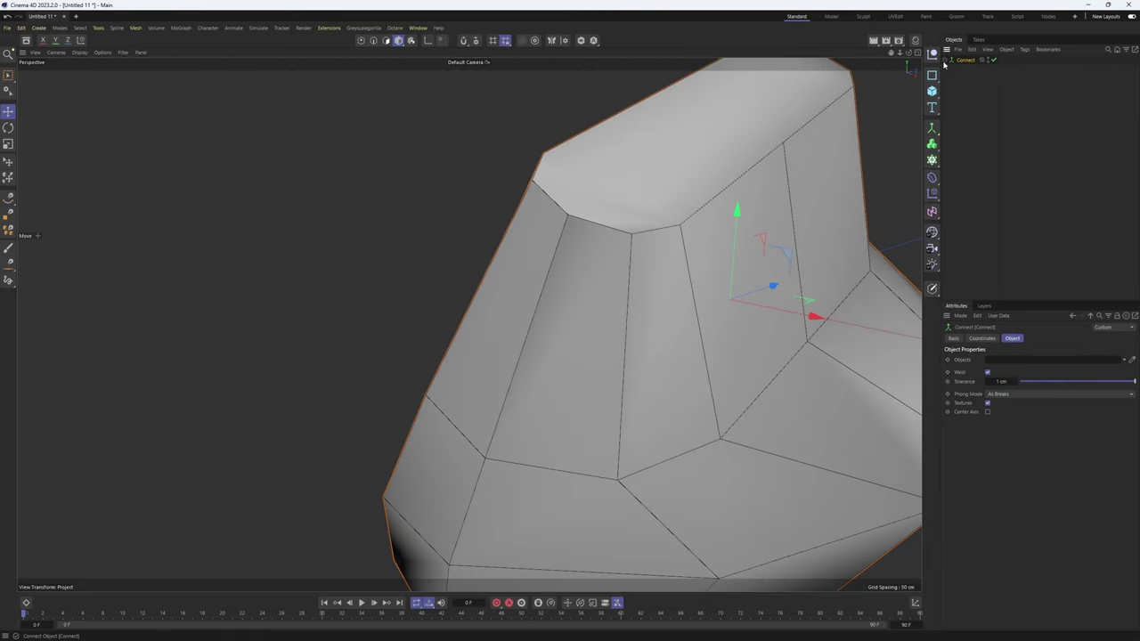
key("c")
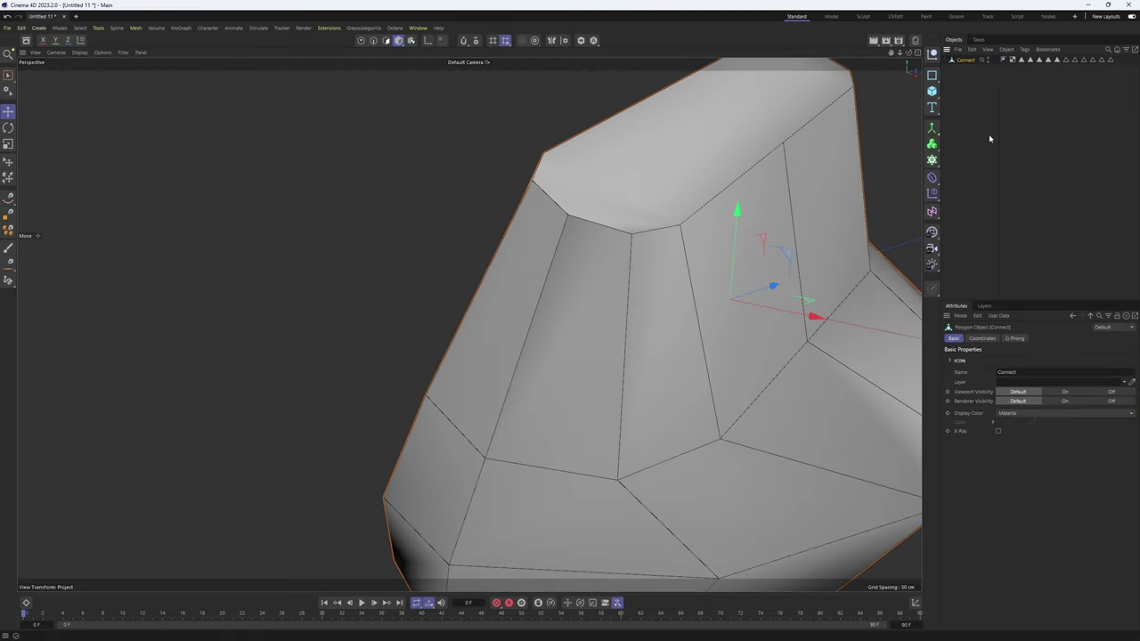
key("ctrl+z")
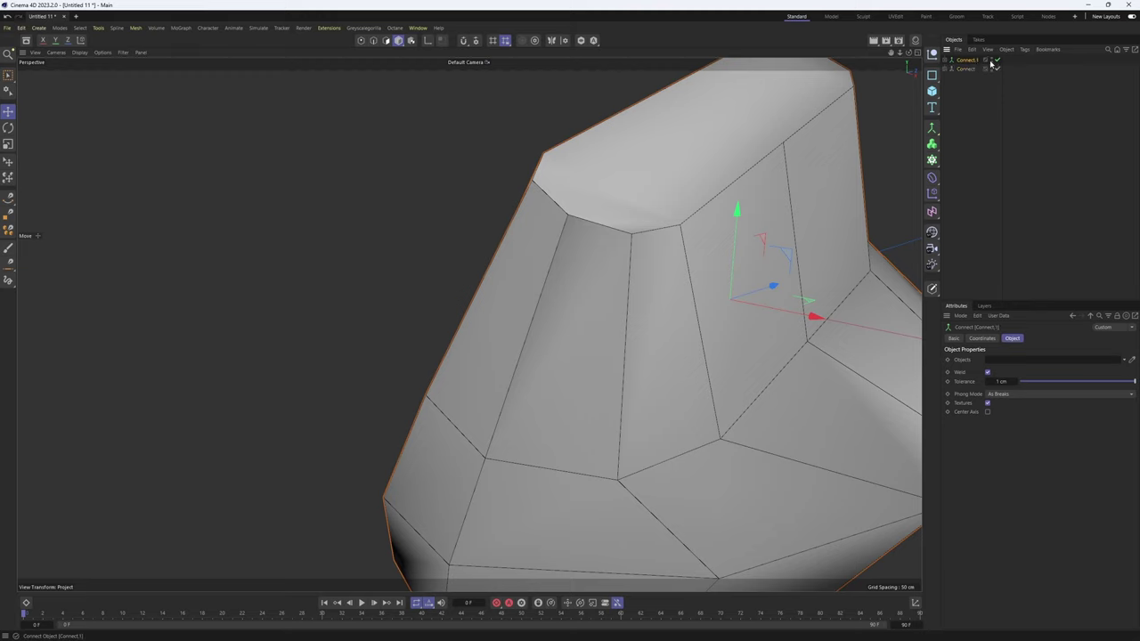
left_click(990, 60)
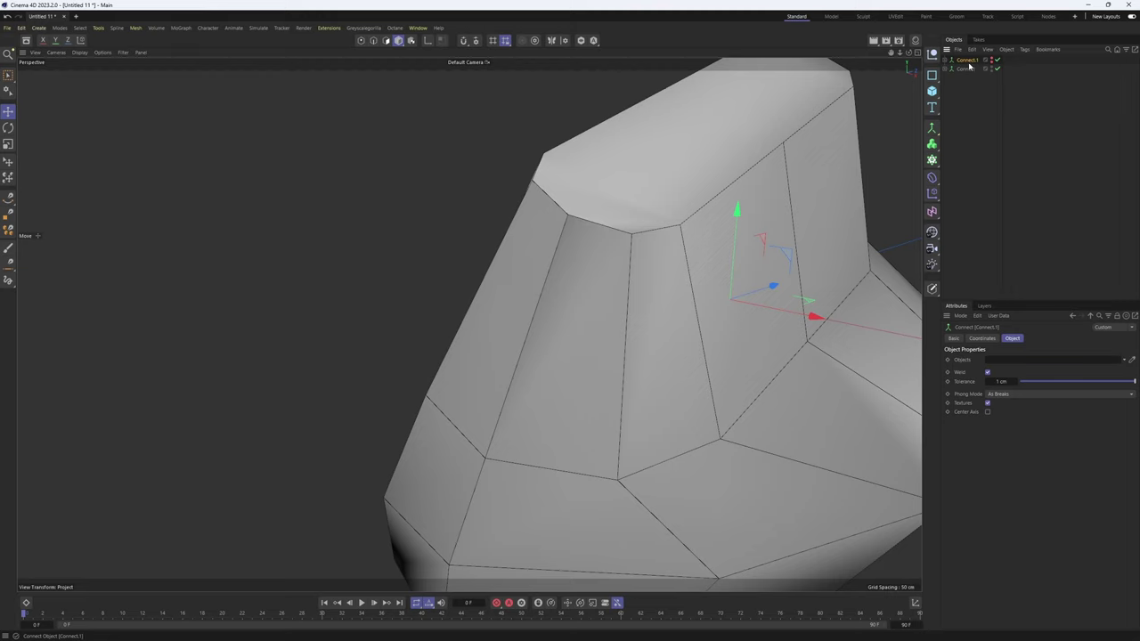
right_click(975, 63)
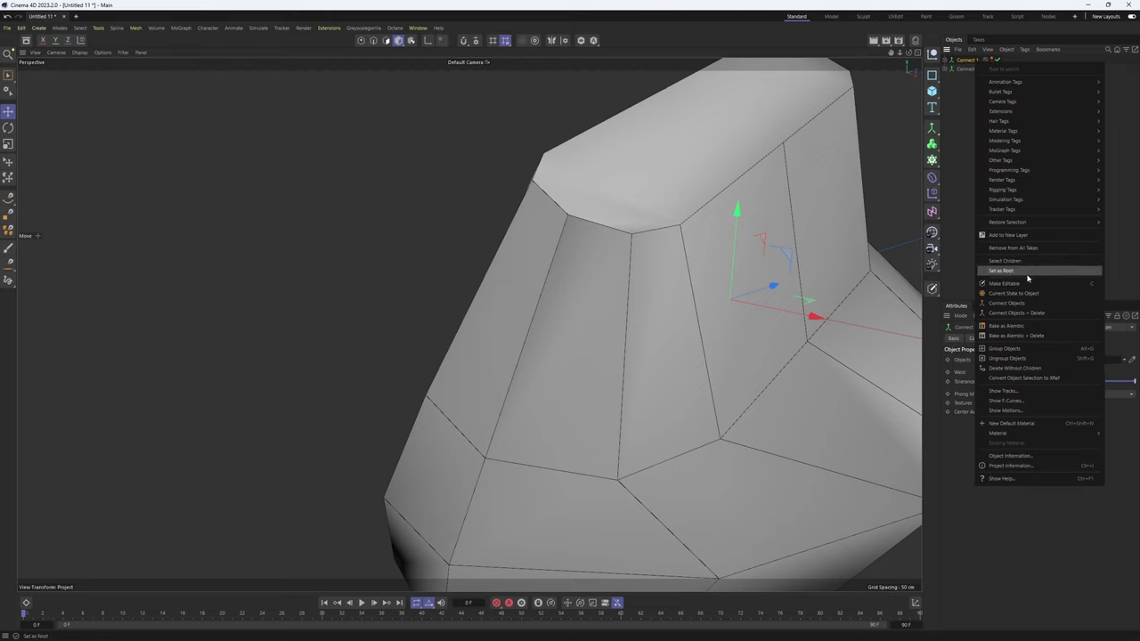
left_click(1007, 235)
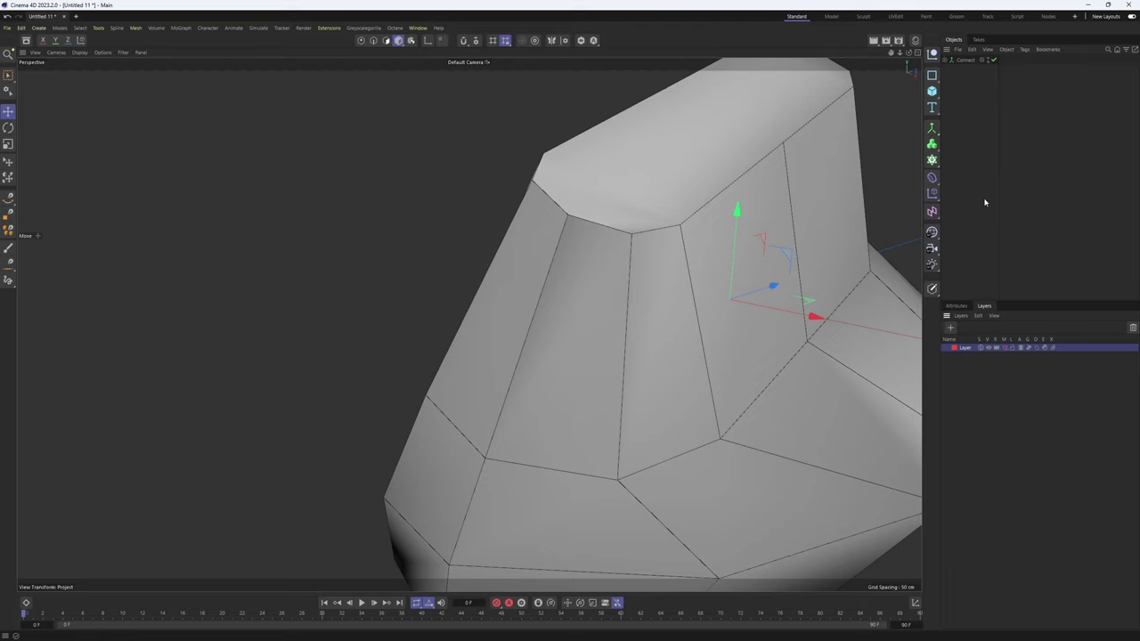
left_click(955, 306)
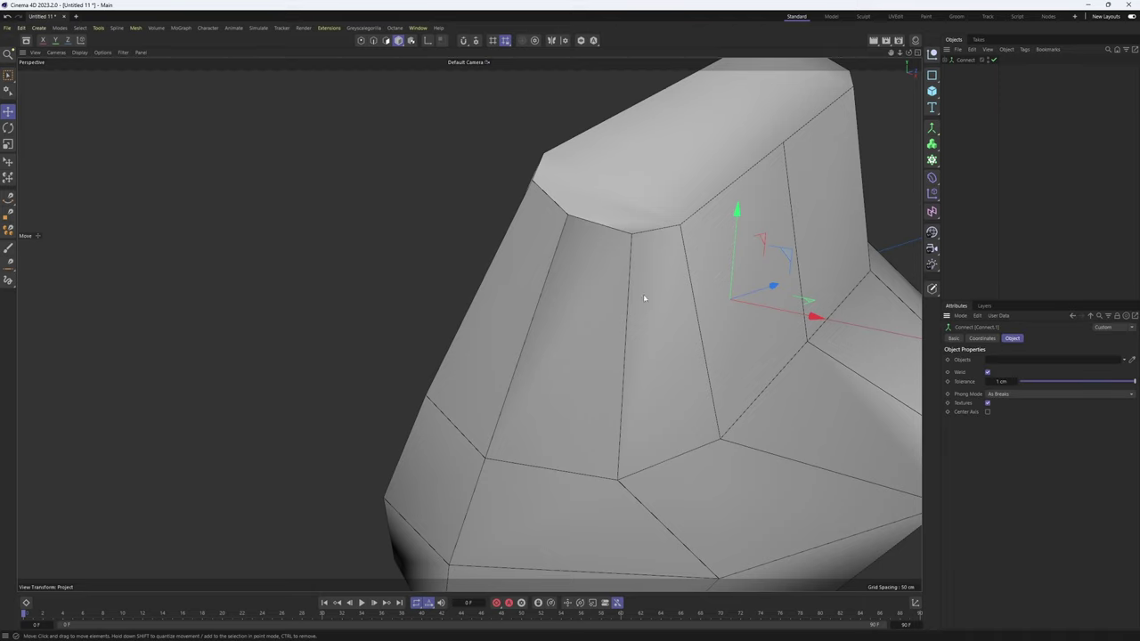
- Make the remaining Connect object editable and delete all its selection tags, keeping the Phong and UV tags
left_click_drag(642, 294, 624, 267, "alt")
left_click(967, 60)
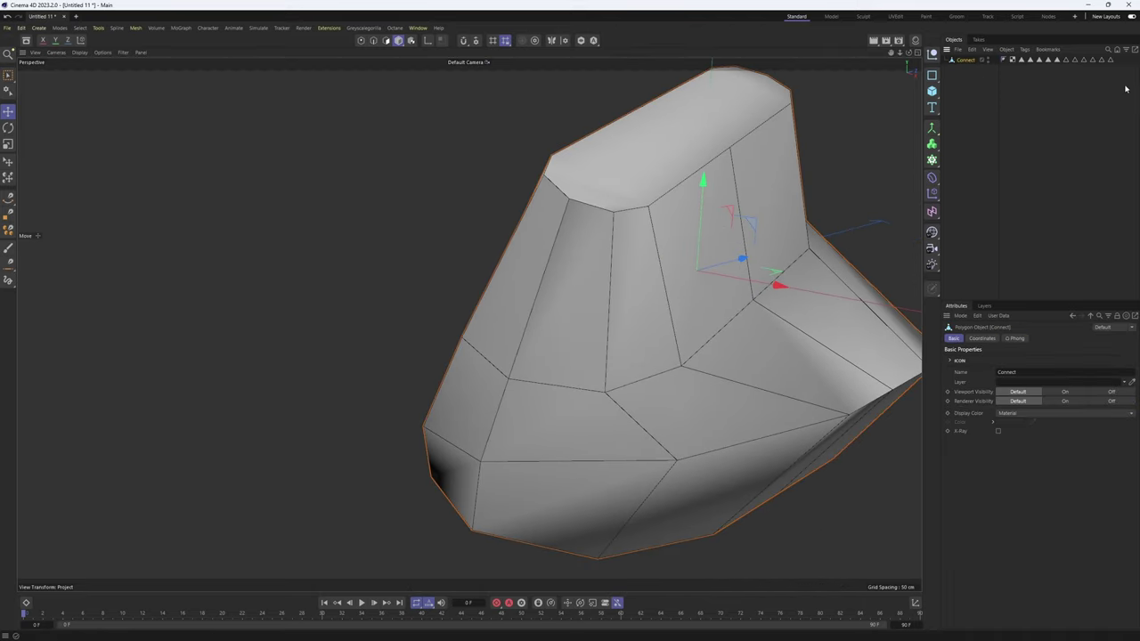
left_click_drag(1126, 89, 1022, 127)
left_click(966, 59)
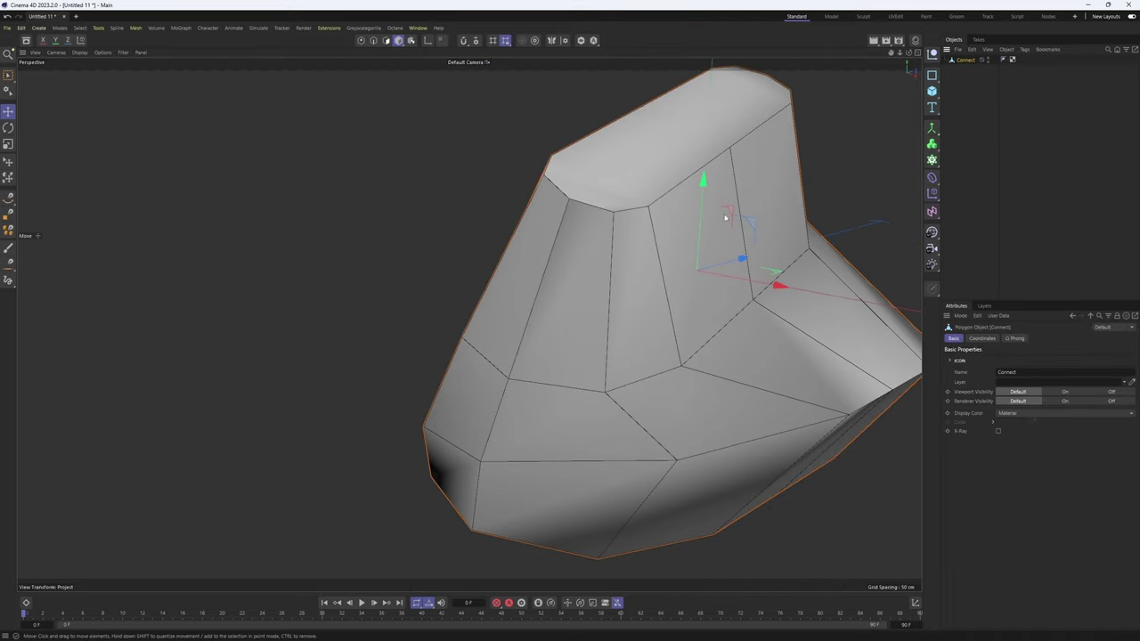
- Divide the top cap with the Polygon Pen by three crosswise edges and one lengthwise edge between existing rim points
left_click_drag(676, 267, 595, 310, "alt")
key("Return")
mouse_move(583, 250)
left_mouse_down("alt")
mouse_move(560, 244)
mouse_move(581, 255)
left_mouse_up("alt")
right_click(582, 254)
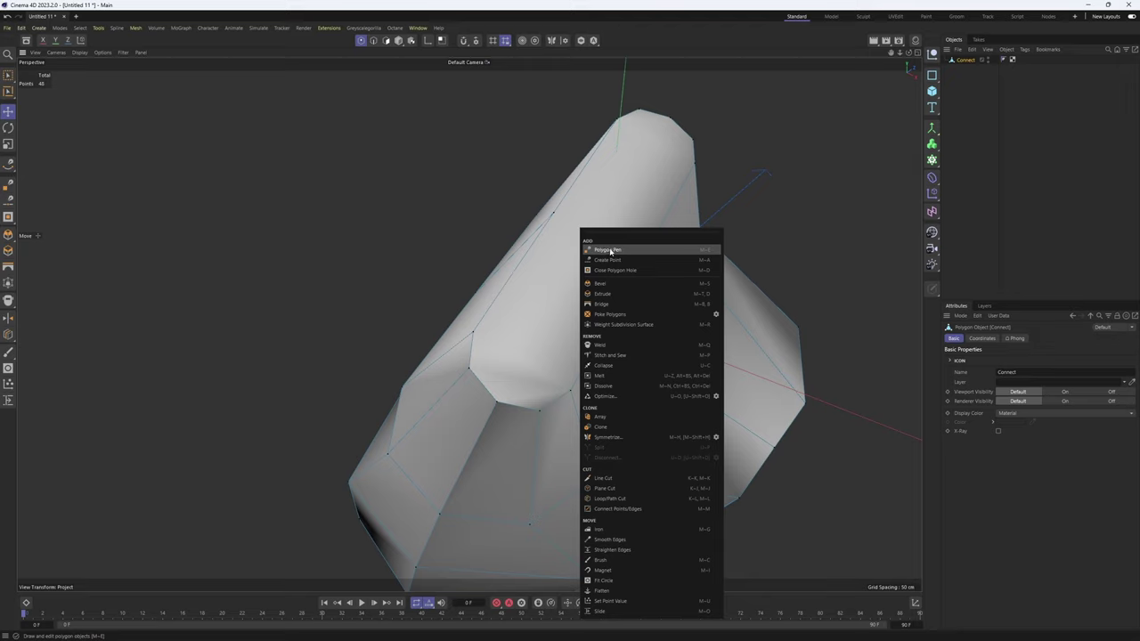
left_click(609, 250)
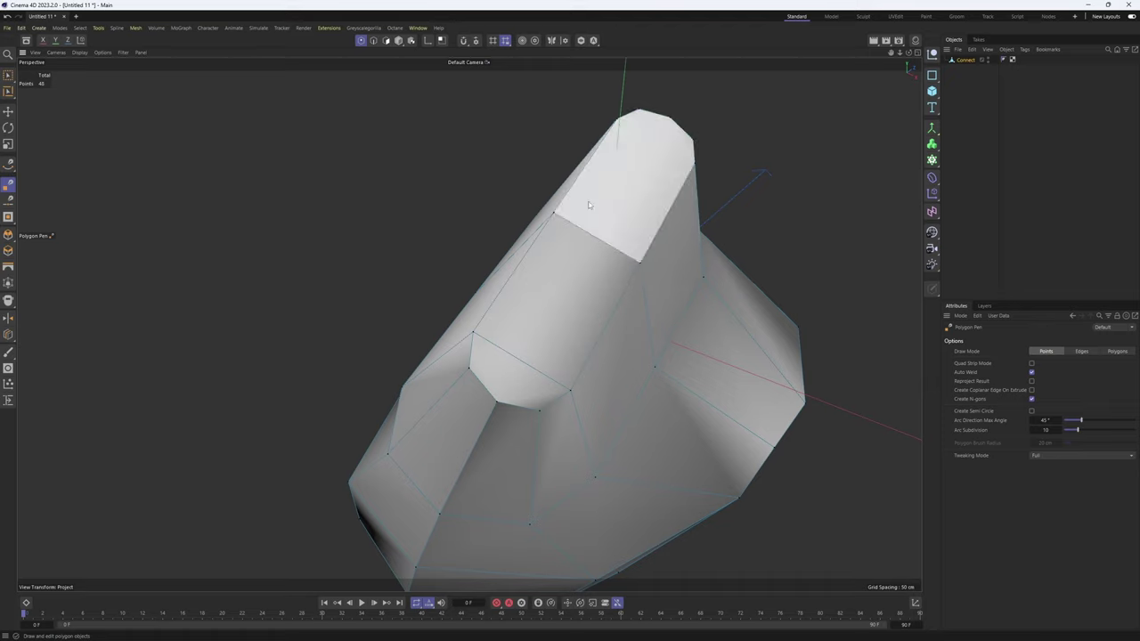
left_click_drag(561, 212, 657, 238, "alt")
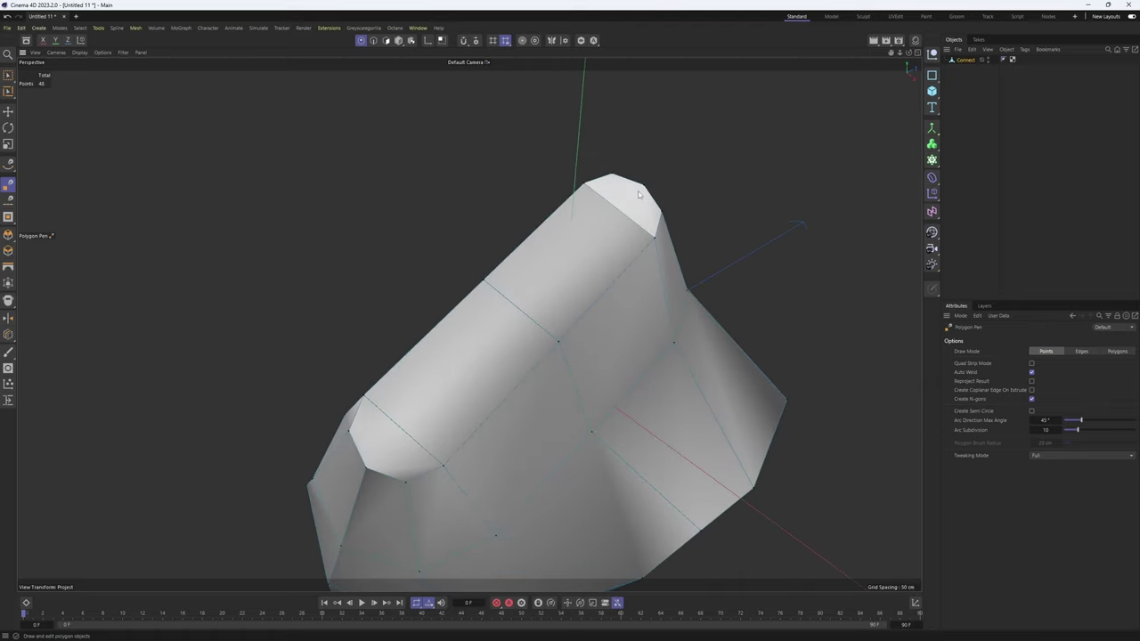
left_click(643, 186)
left_click(368, 469)
- Divide the bottom cap with the Polygon Pen by one lengthwise edge and three crosswise edges joining opposite rim points
left_click_drag(419, 401, 585, 330, "alt")
left_click_drag(469, 325, 656, 225, "alt")
left_click(654, 223)
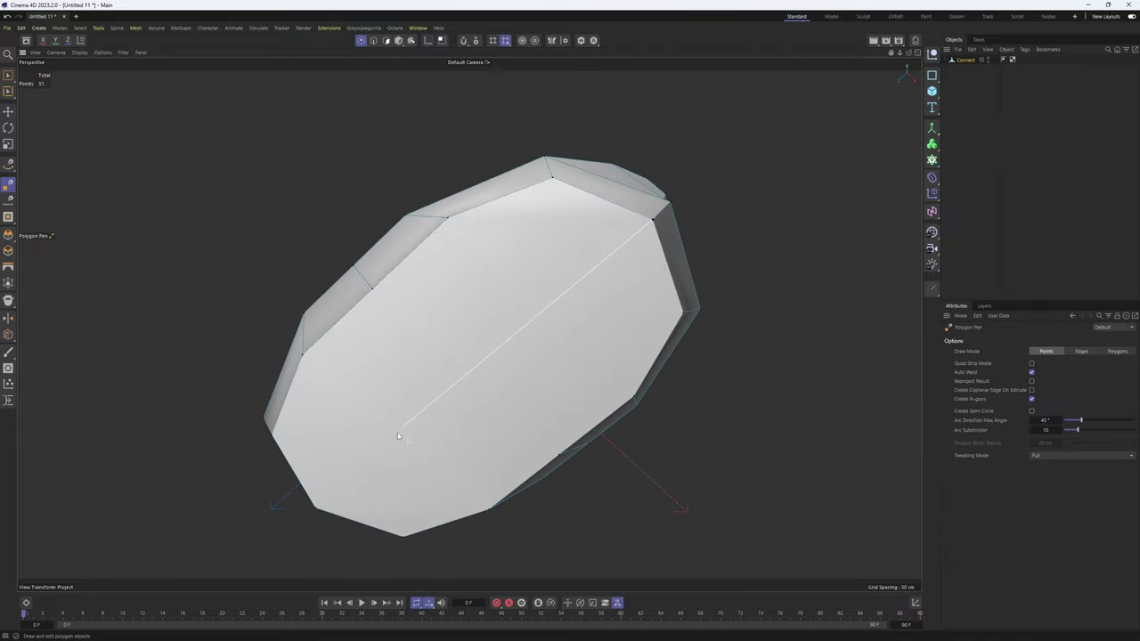
left_click(317, 509)
left_click(303, 355)
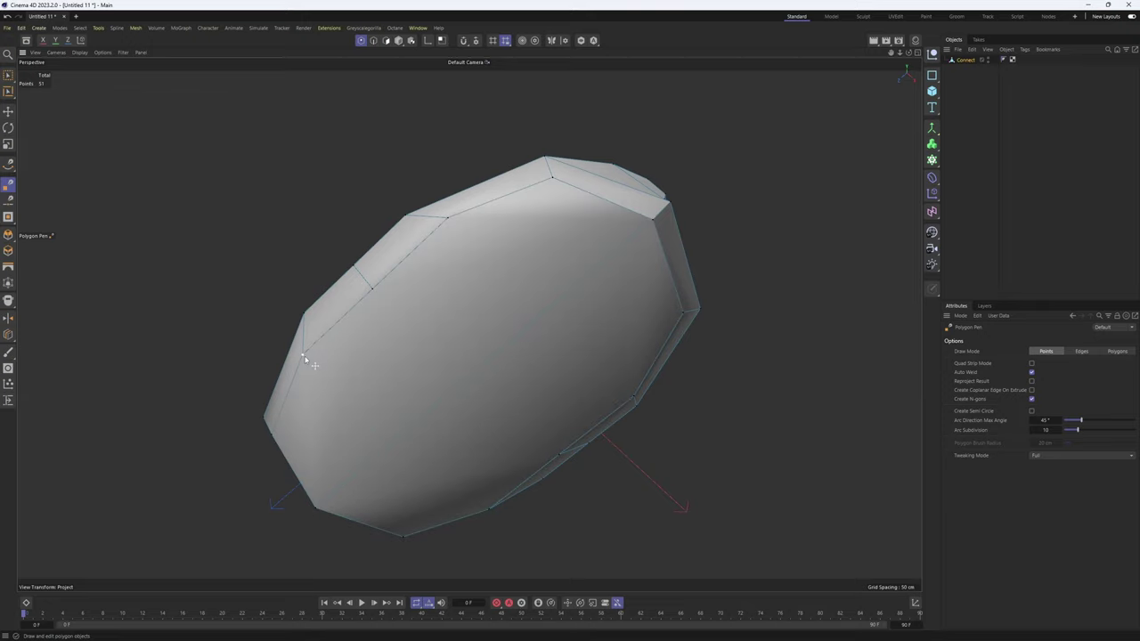
left_click(488, 508)
left_click(560, 457)
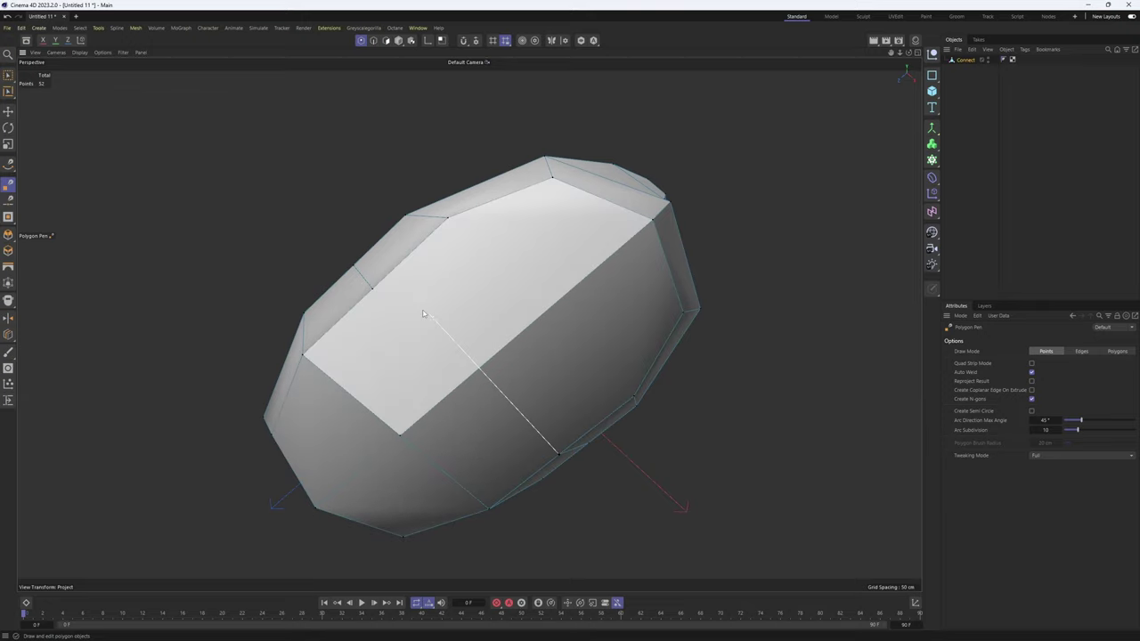
left_click(372, 287)
left_click(455, 221)
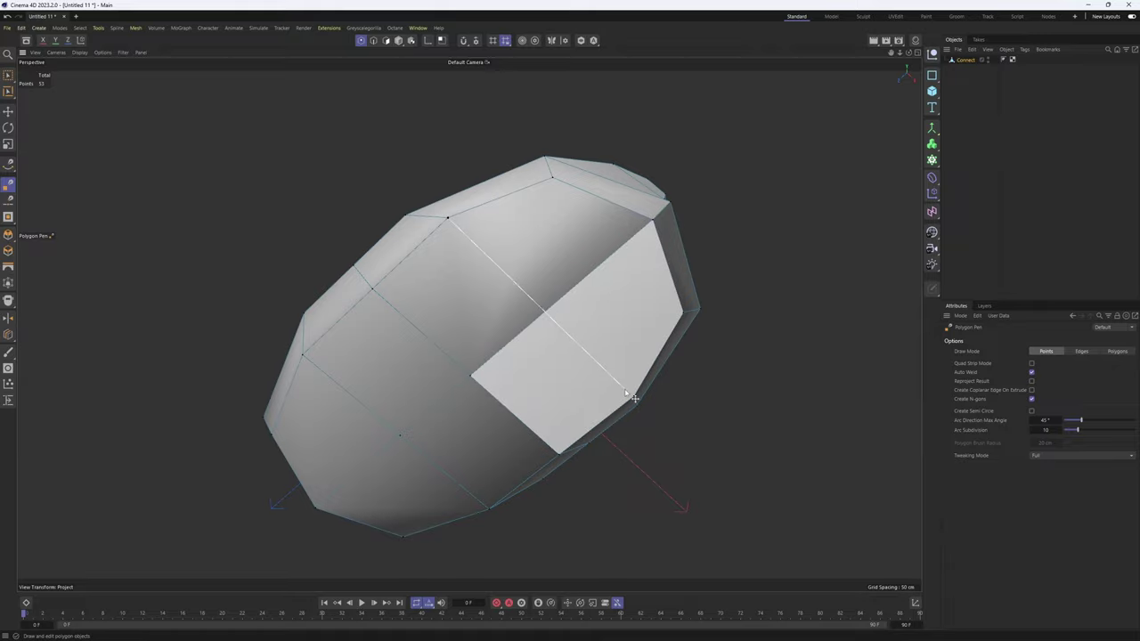
left_click(635, 400)
- Place the body mesh under a Subdivision Surface
left_click_drag(469, 324, 488, 357, "alt")
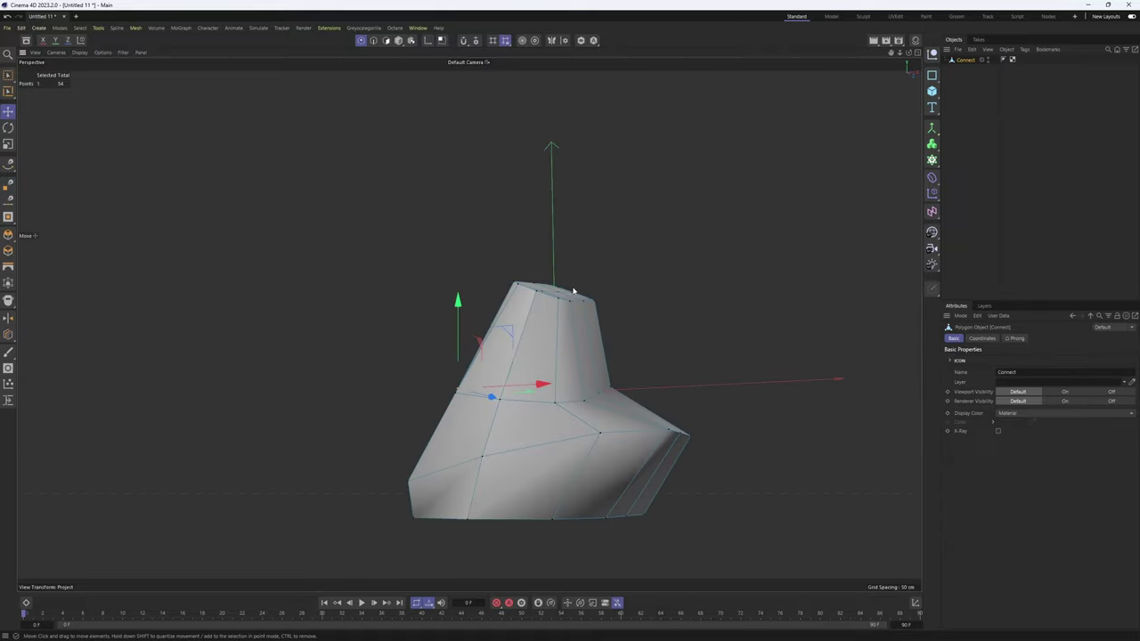
mouse_move(669, 306)
left_mouse_down("alt")
mouse_move(644, 318)
mouse_move(663, 307)
left_mouse_up("alt")
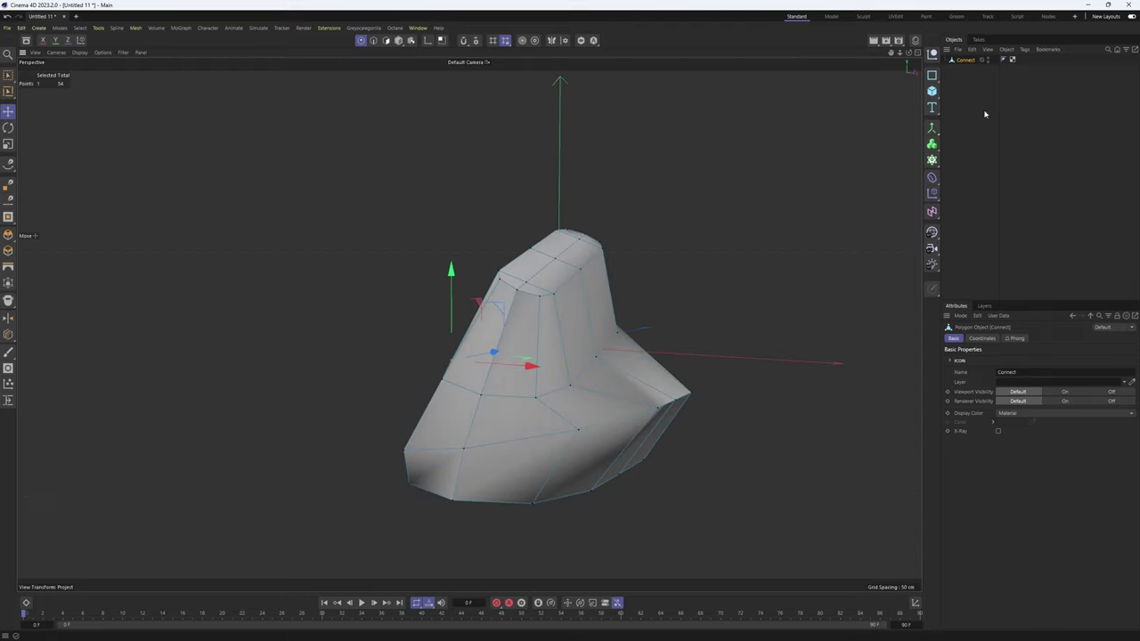
left_click(932, 128)
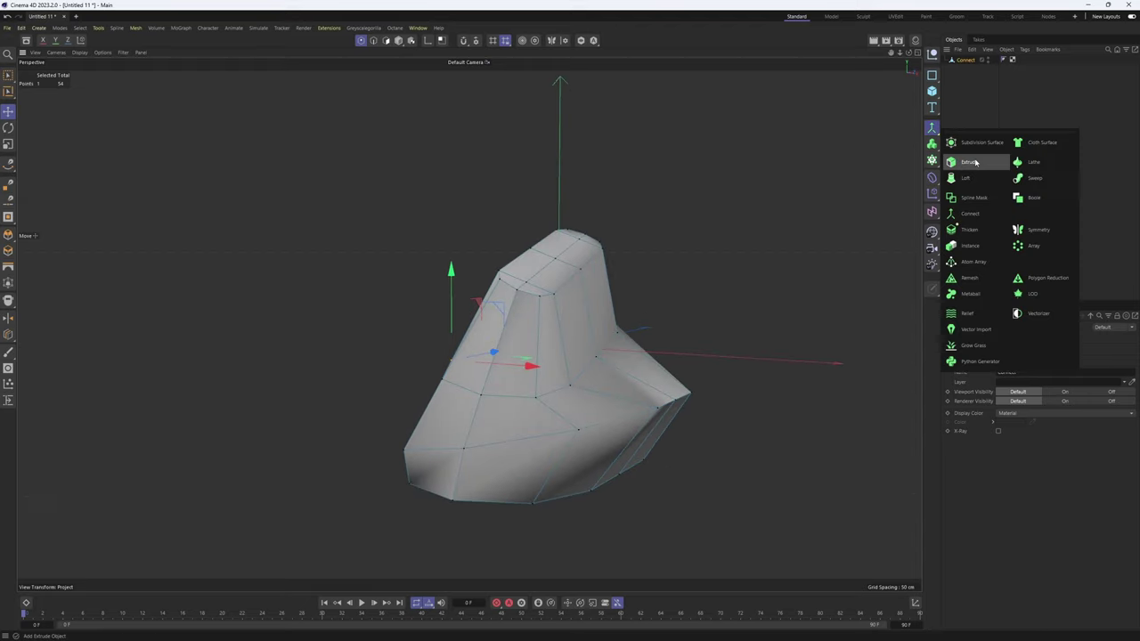
left_click(980, 144)
- Disable Use Edge Breaks in the mesh's Phong tag to smooth the shading along the base seam
left_click_drag(703, 295, 312, 375, "alt")
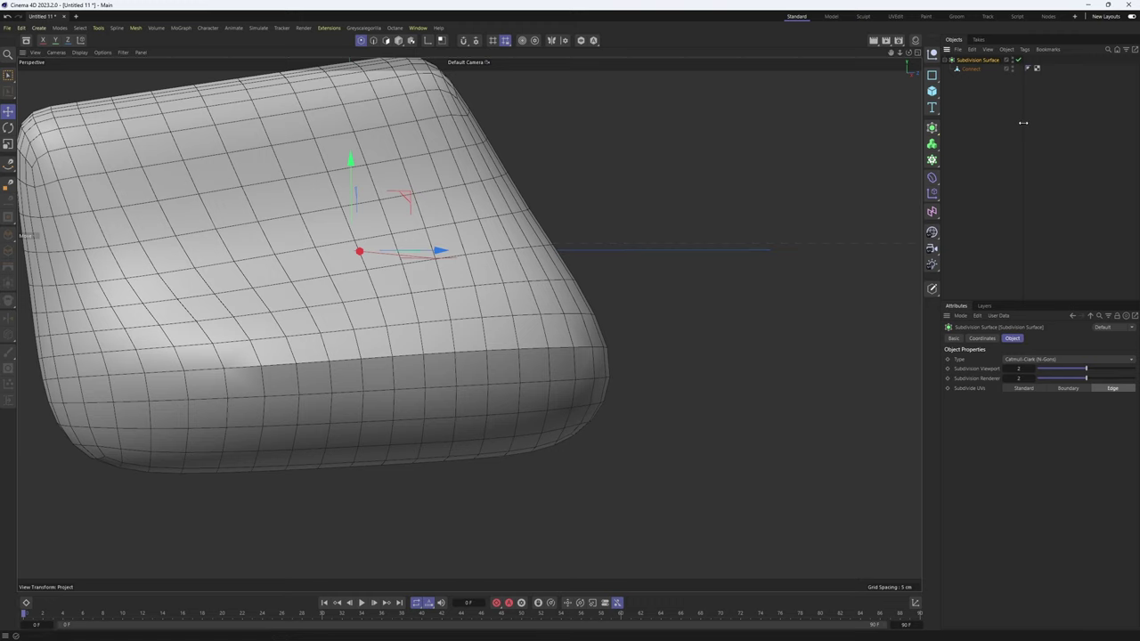
left_click(1027, 69)
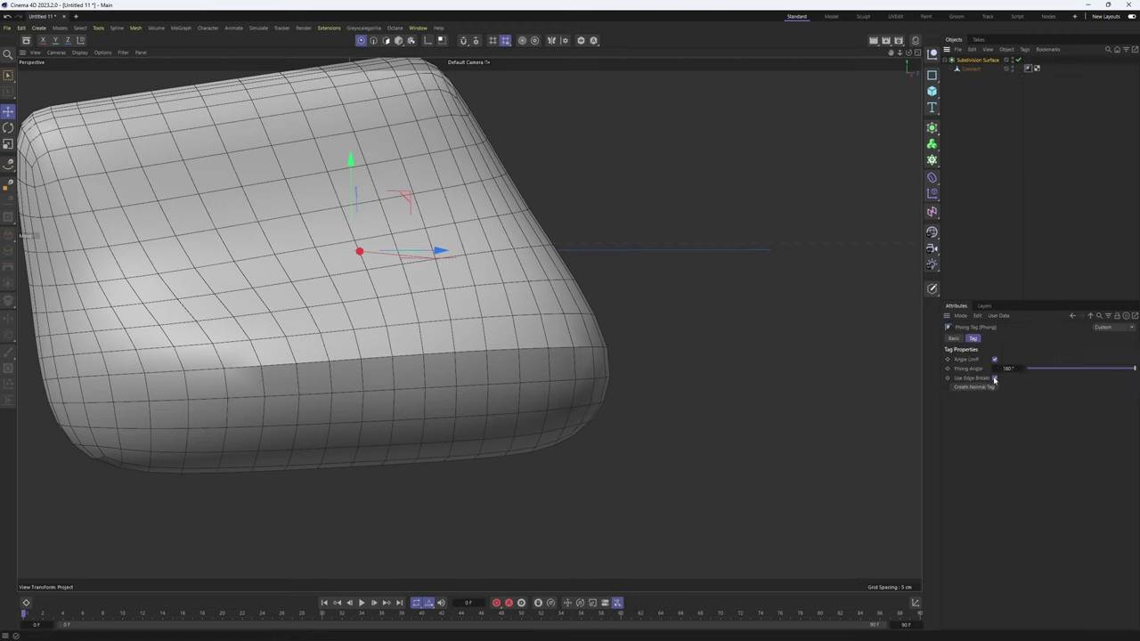
left_click_drag(667, 320, 677, 294, "alt")
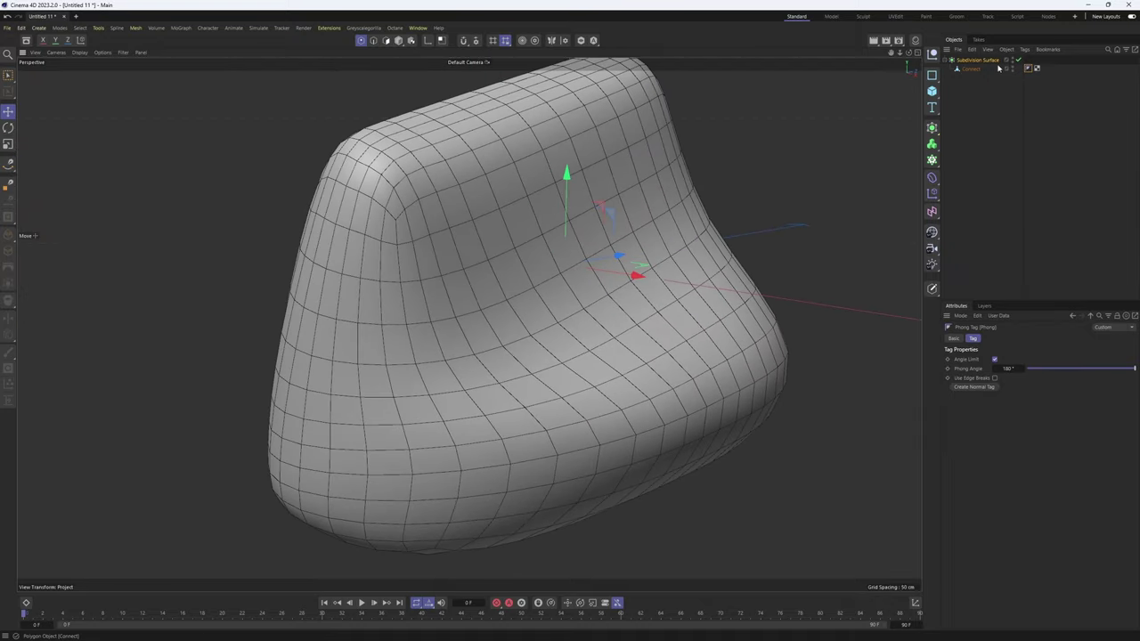
- Add support loops with Loop/Path Cut close to the top rim and the base seam, and inspect the sharpened edges
left_click(969, 69)
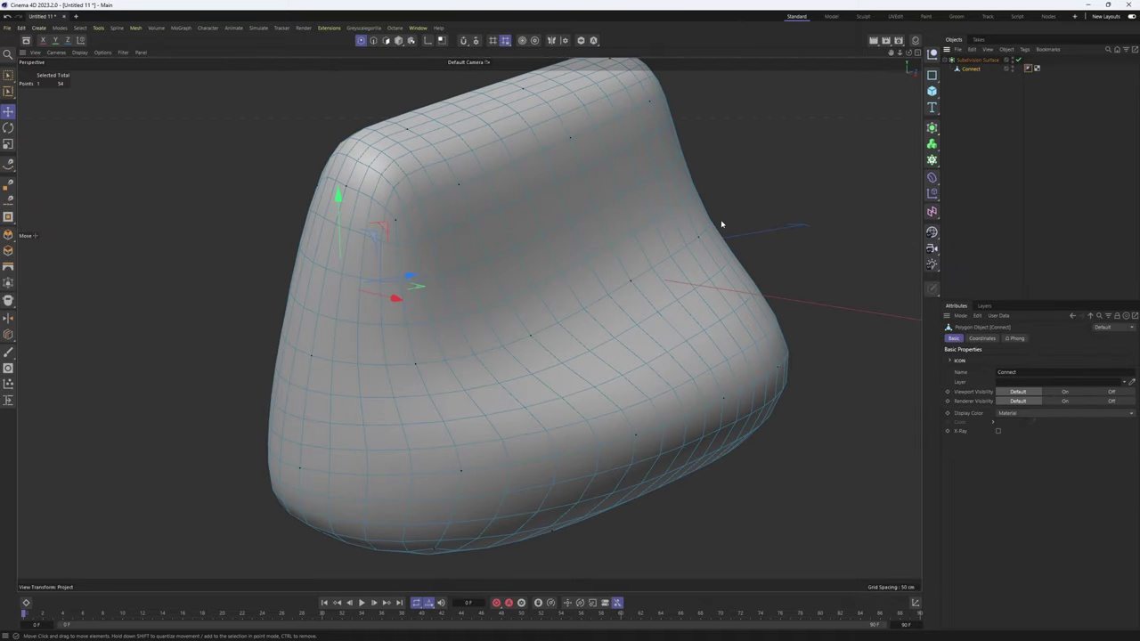
right_click(673, 217)
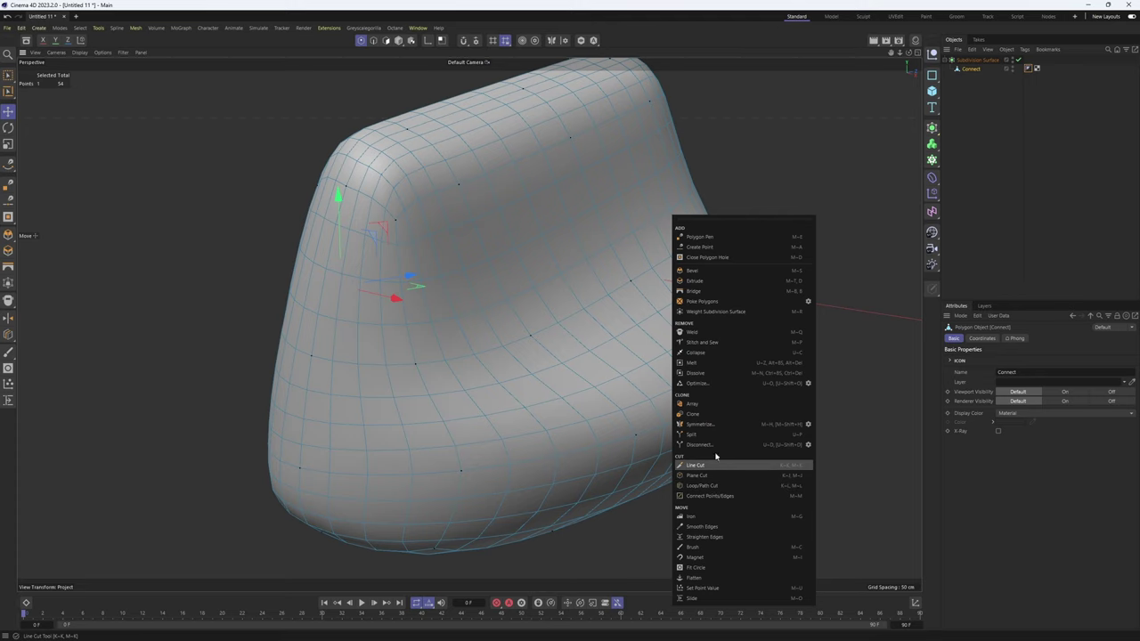
left_click(710, 485)
left_click_drag(447, 200, 452, 235, "alt")
left_click(457, 233)
left_click_drag(502, 291, 518, 331, "alt")
left_click(559, 291)
left_click_drag(483, 407, 656, 389, "alt")
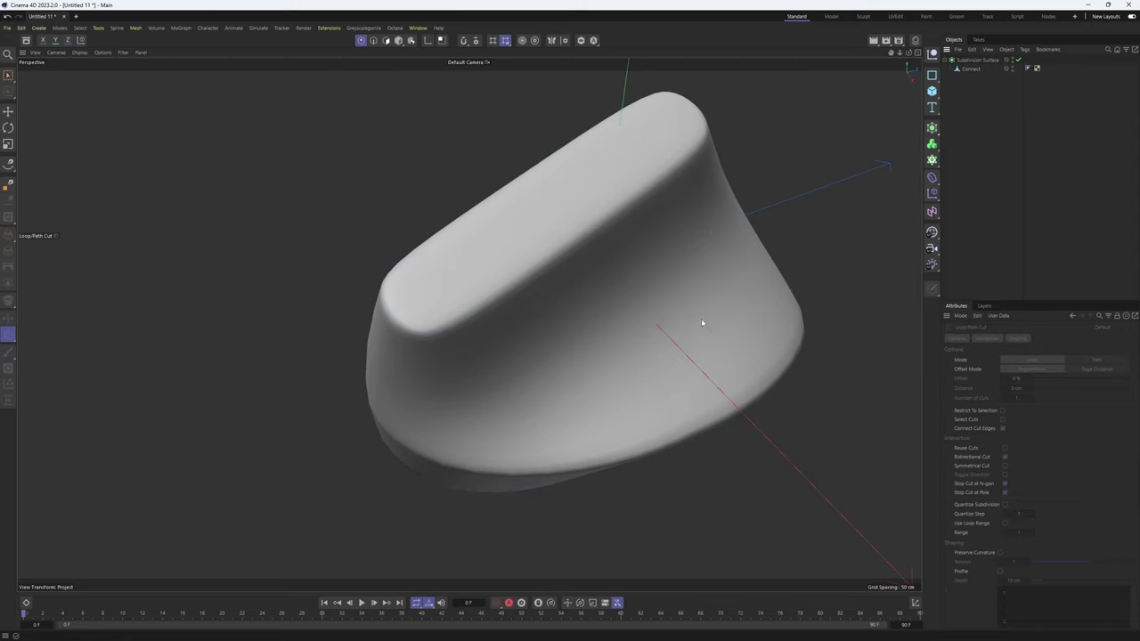
left_click_drag(700, 320, 630, 358, "alt")
- Switch off the Subdivision Surface and select the four edges around the near rounded end of the top rim
key("q")
key("Return")
key("Return")
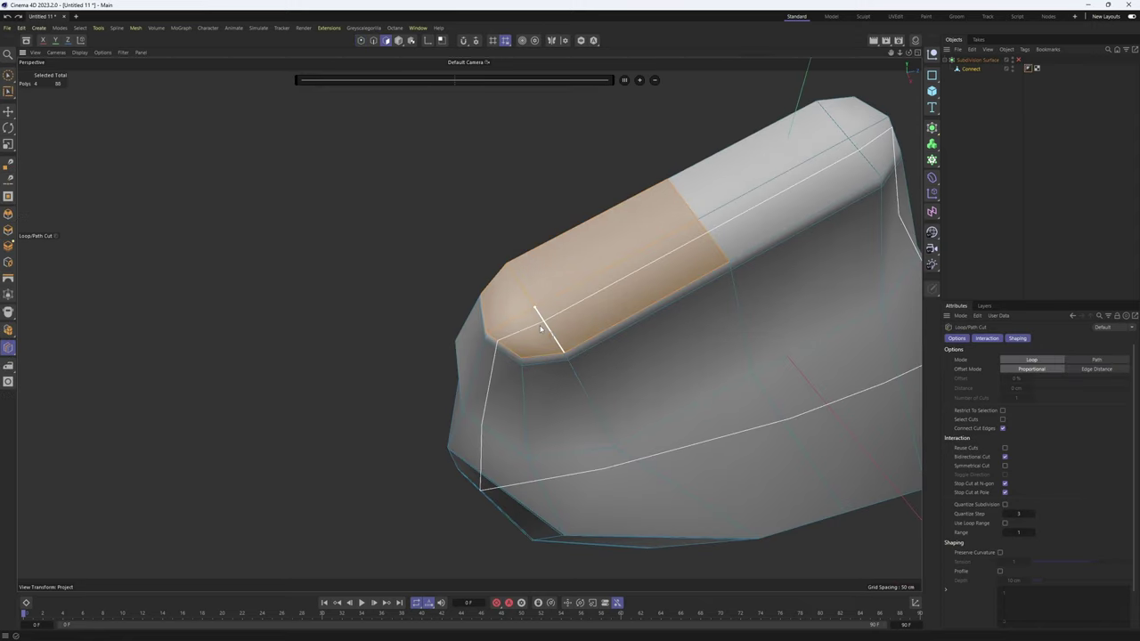
key("r")
mouse_move(523, 317)
left_mouse_down()
mouse_move(526, 335)
mouse_move(539, 303)
left_mouse_up()
middle_click_drag(559, 306, 562, 331, "alt")
scroll(562, 331, "up", 1)
left_click_drag(561, 331, 501, 348, "alt")
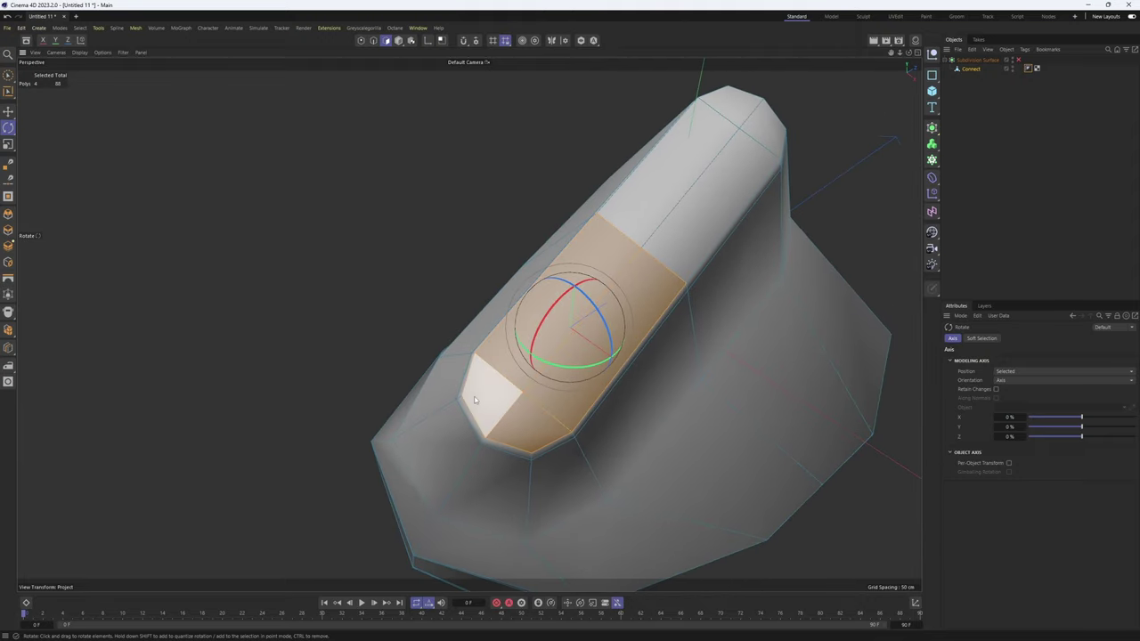
key("Return")
key("Return")
left_click(469, 384)
left_click(482, 430, "shift")
left_click(509, 448, "shift")
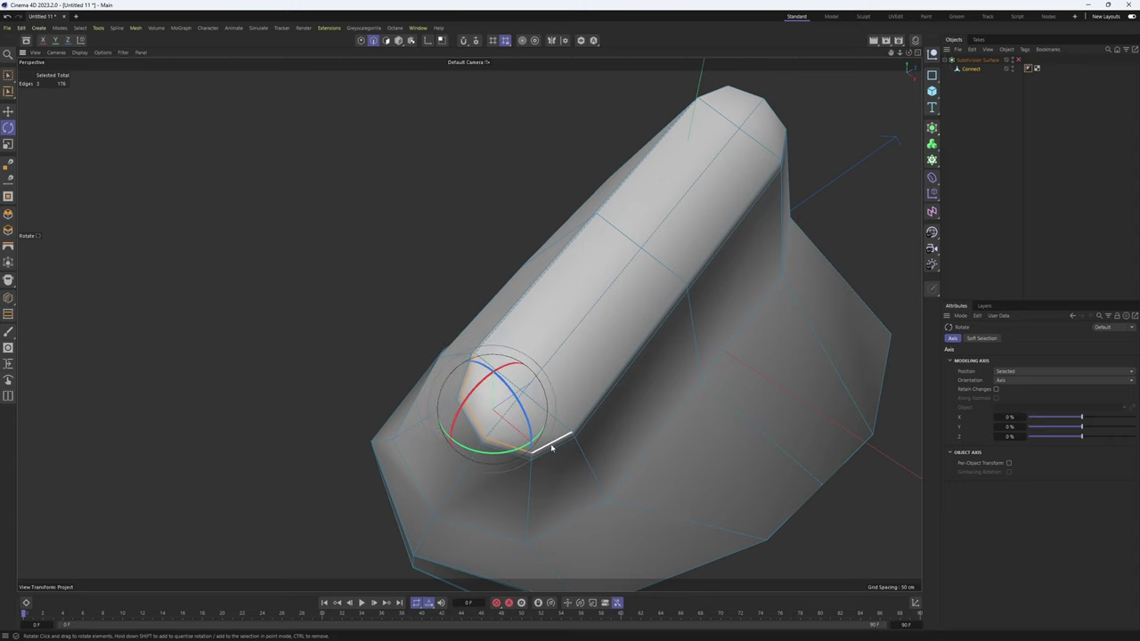
left_click(552, 447, "shift")
- Preview the subdivided shape at the top rim's rounded end, and undo back to the unsmoothed mesh with the four edges selected
key("q")
left_click_drag(584, 371, 532, 392, "alt")
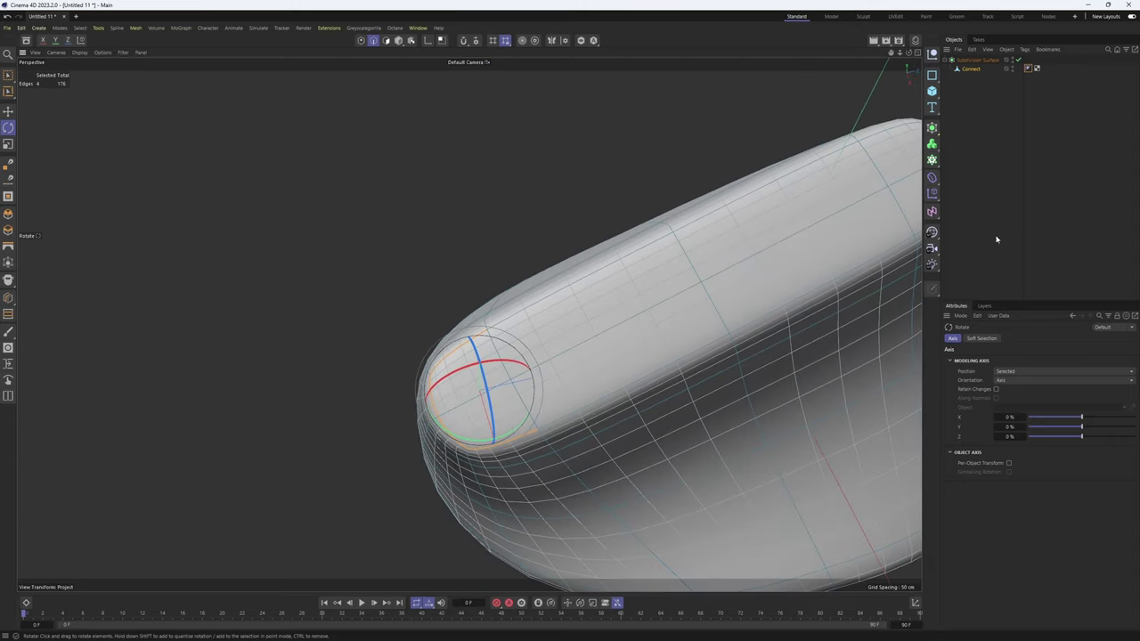
left_click(994, 239)
left_click_drag(618, 315, 541, 381, "alt")
key("ctrl+z")
key("ctrl+z")
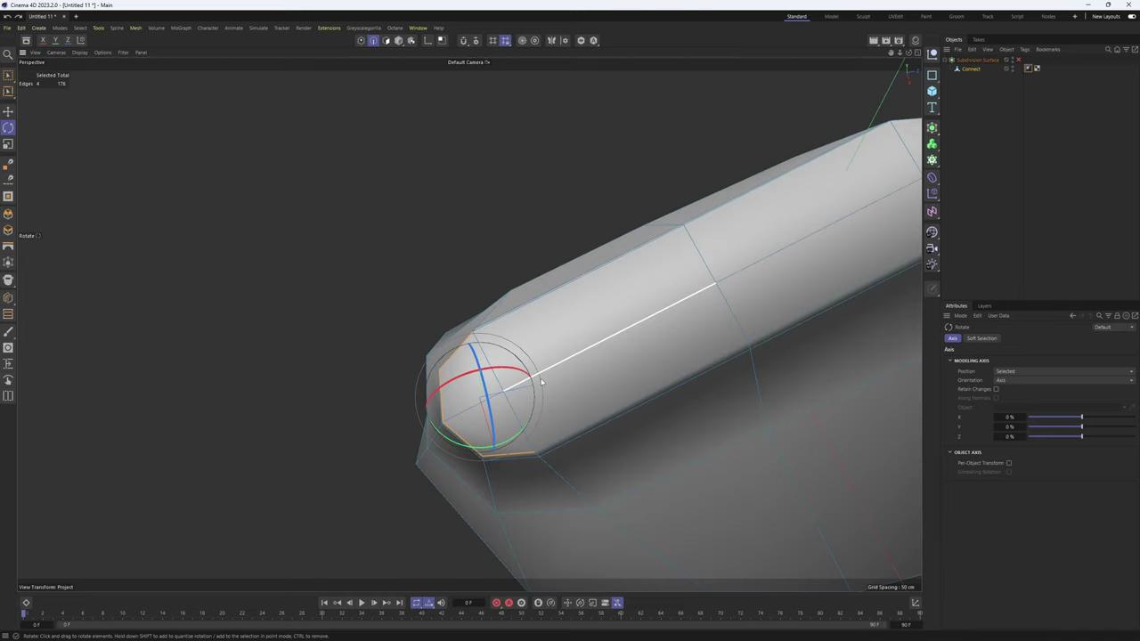
- Add a vertical edge loop beside the near rounded end of the top rim with Loop/Path Cut and inspect it under subdivision
right_click(630, 394)
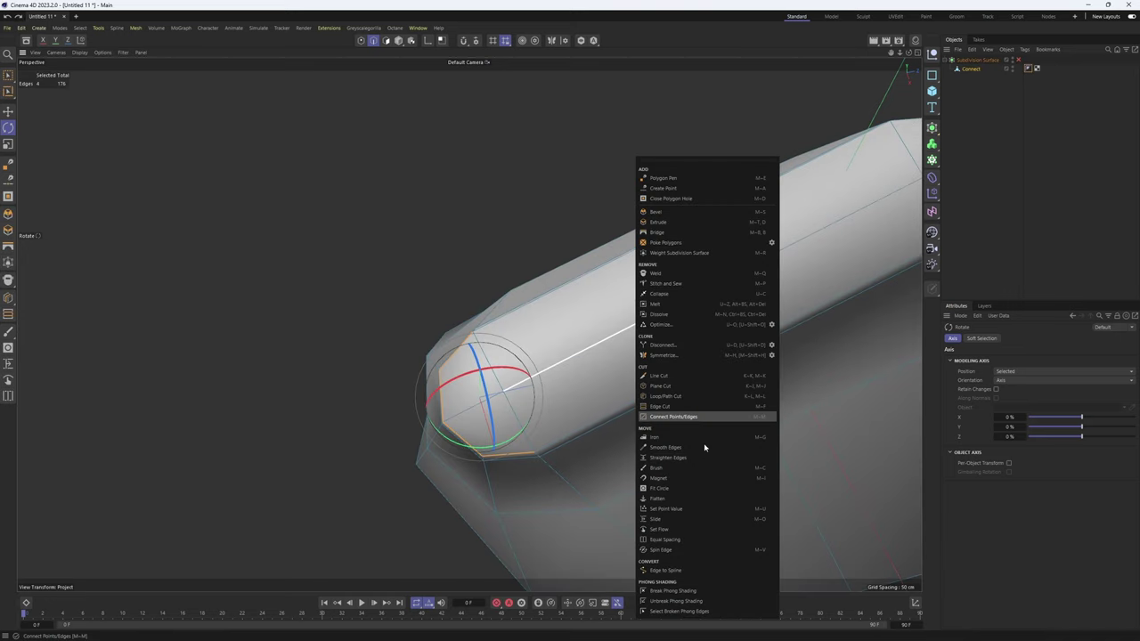
left_click(676, 401)
key("q")
scroll(554, 385, "up", 1)
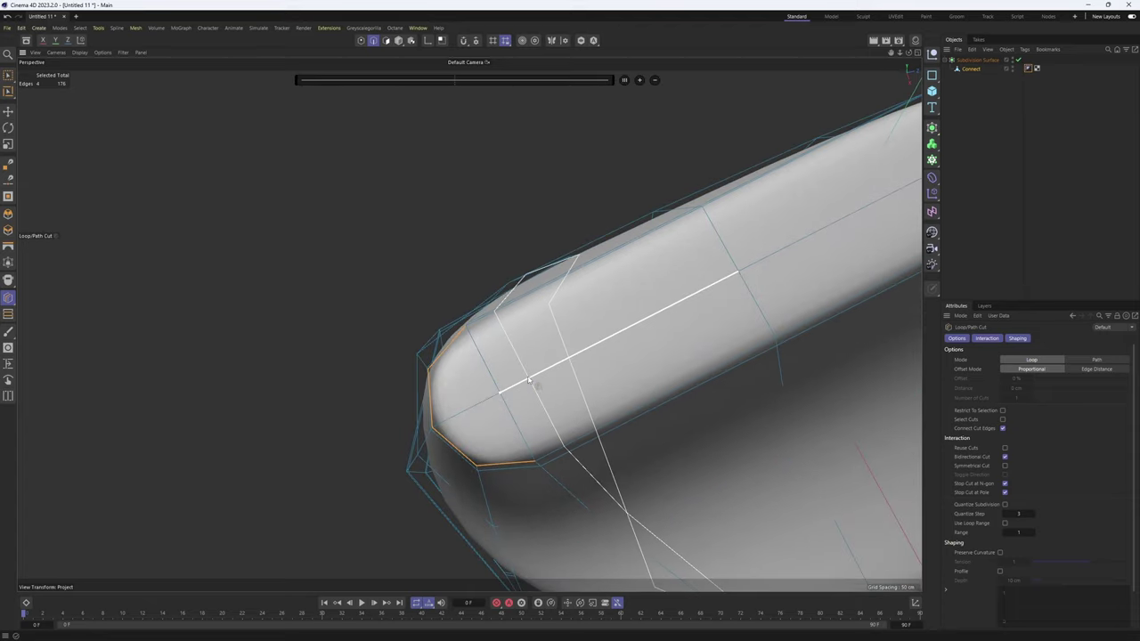
mouse_move(585, 425)
left_mouse_down("alt")
mouse_move(573, 437)
mouse_move(605, 439)
mouse_move(595, 400)
left_mouse_up("alt")
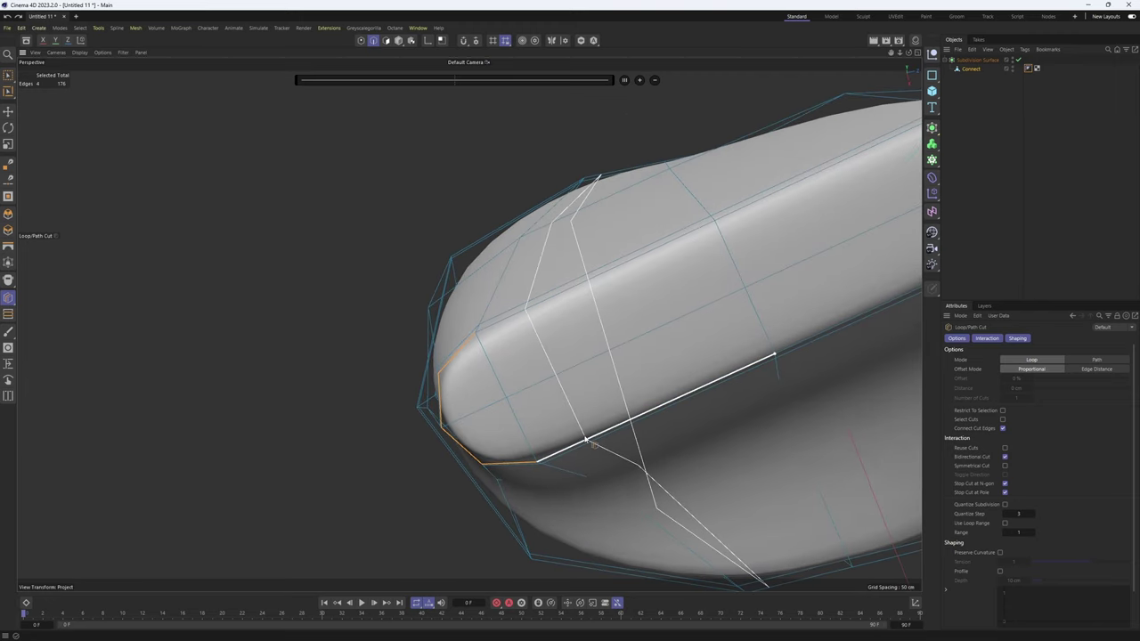
left_click(586, 439)
left_click(985, 160)
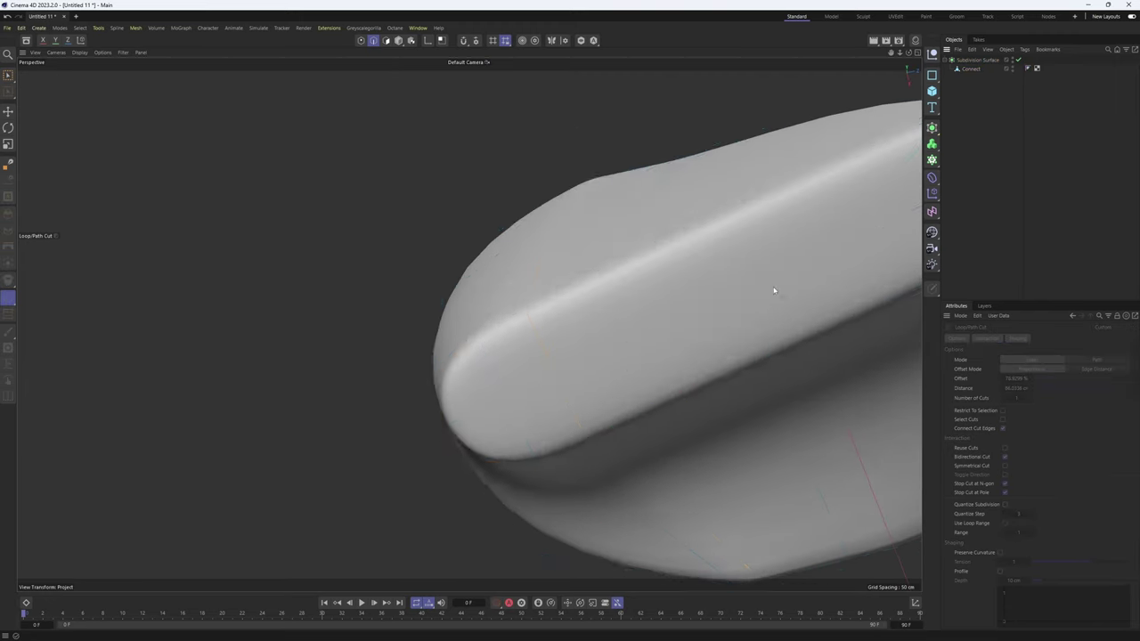
left_click_drag(498, 383, 484, 331, "alt")
key("ctrl+z")
key("q")
left_click_drag(578, 431, 607, 301, "alt")
- Select the six edges around the near rounded end of the top rim, including the short edges beyond the new loop, and preview the subdivision
key("e")
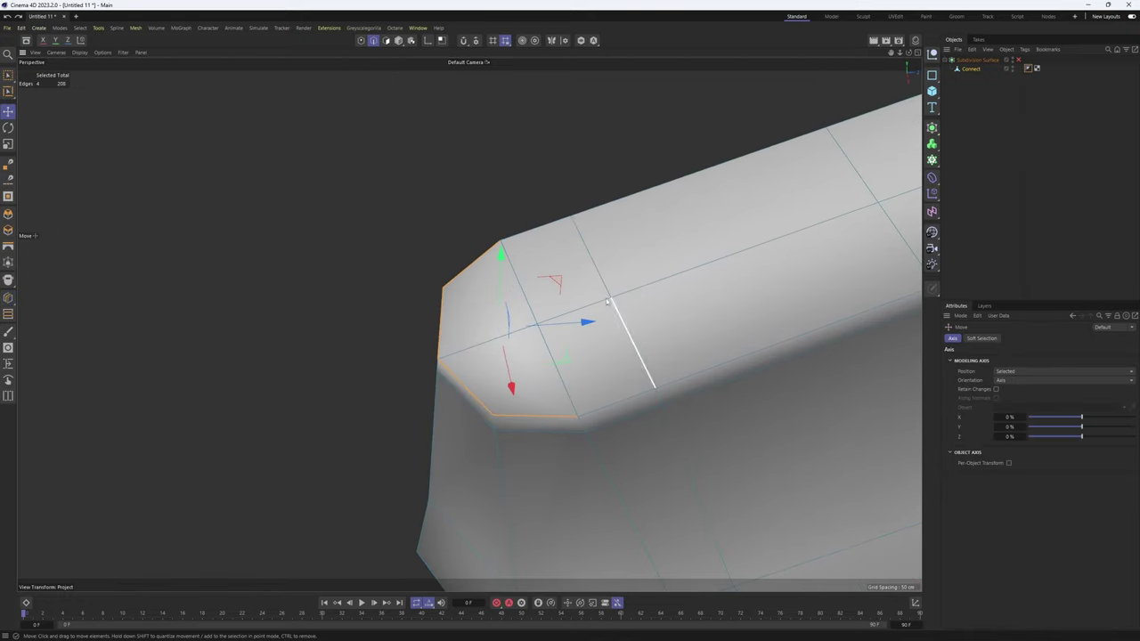
left_click(627, 398)
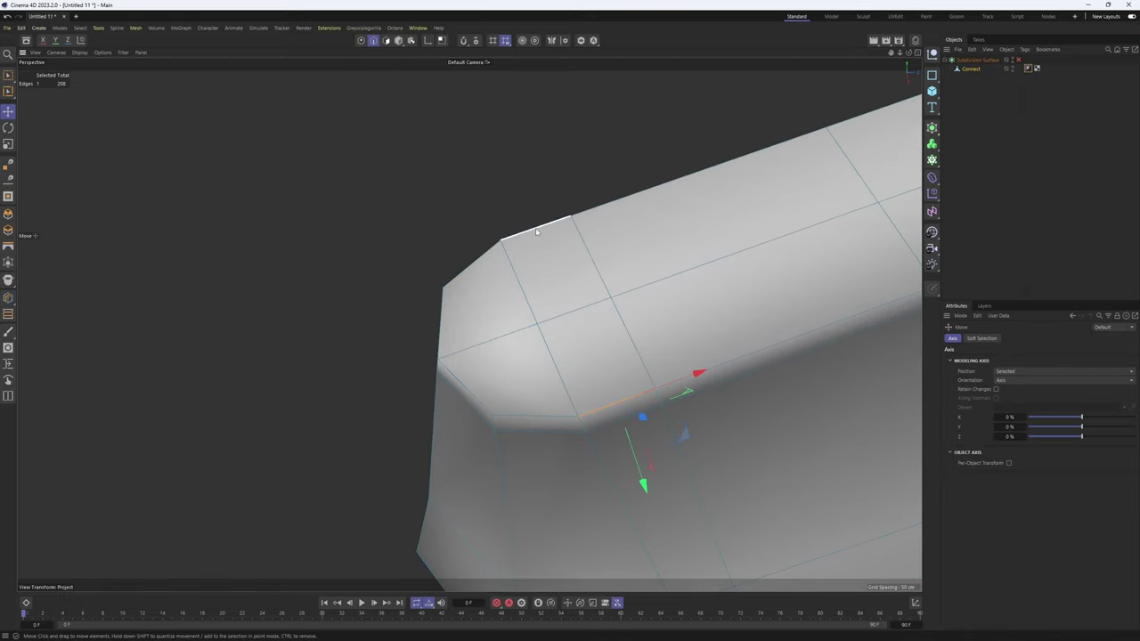
left_click(490, 259)
left_click(443, 321, "shift")
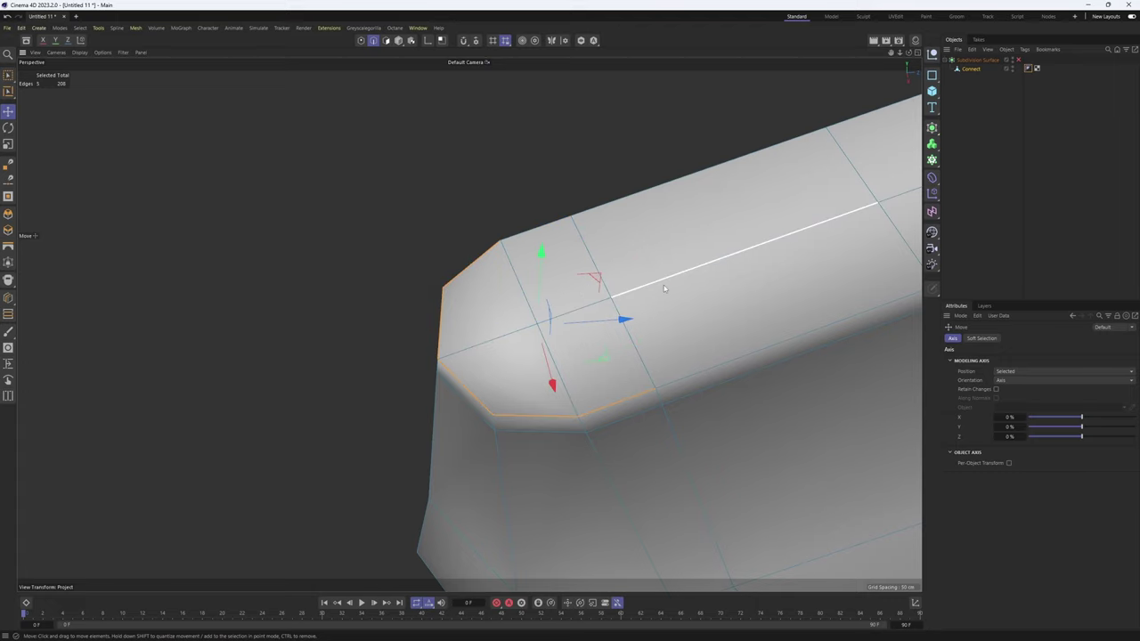
scroll(664, 288, "down", 3)
left_click(514, 280, "shift")
key("q")
key("q")
- Cut a matching vertical loop beside the far rounded end of the top rim and check it with the Subdivision Surface on
left_click_drag(772, 271, 641, 327, "alt")
key("k")
key("l")
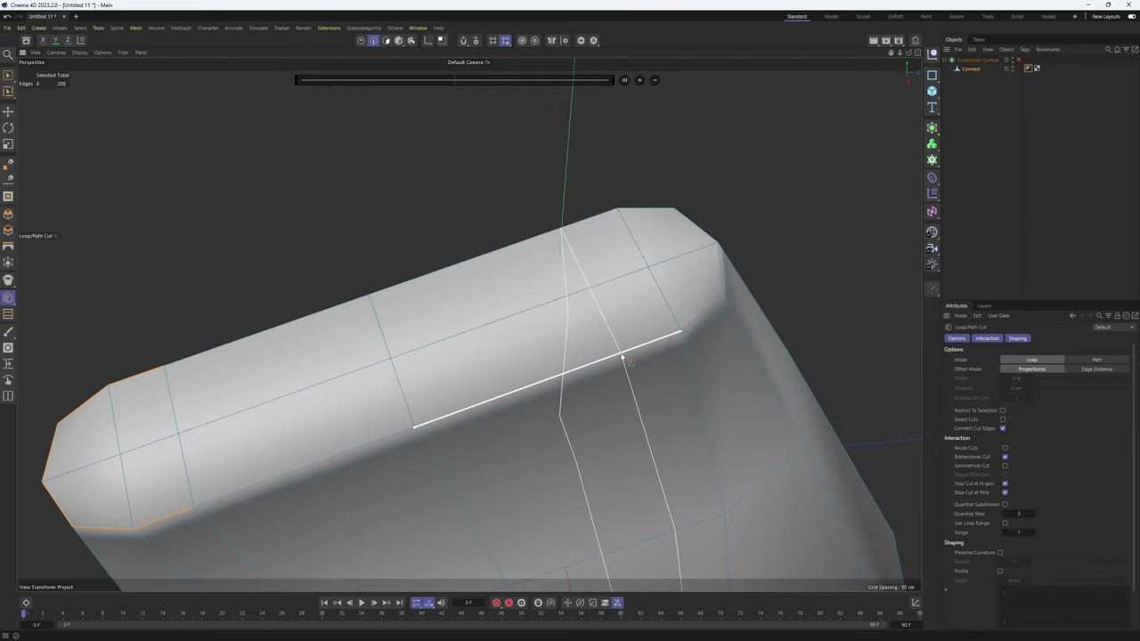
left_click(621, 357)
key("q")
left_click_drag(623, 356, 723, 298, "alt")
key("Escape")
key("q")
scroll(624, 259, "down", 2)
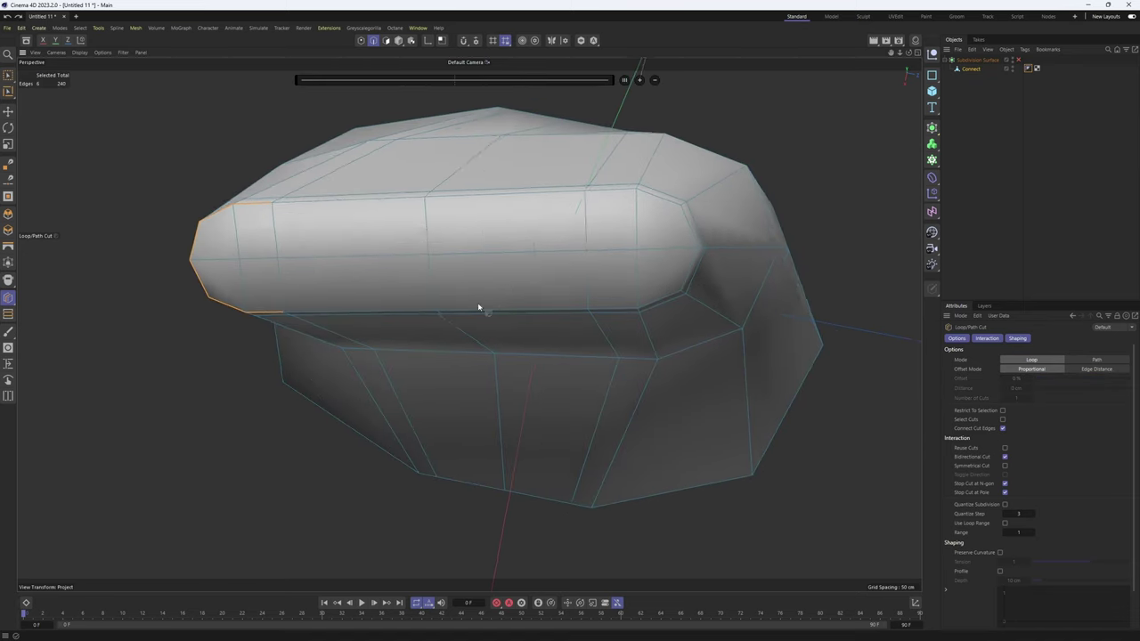
- Select the two small polygons where the paired vertical loops cross the narrow strip along the base seam
left_click_drag(479, 307, 484, 216, "alt")
scroll(503, 253, "up", 1)
key("e")
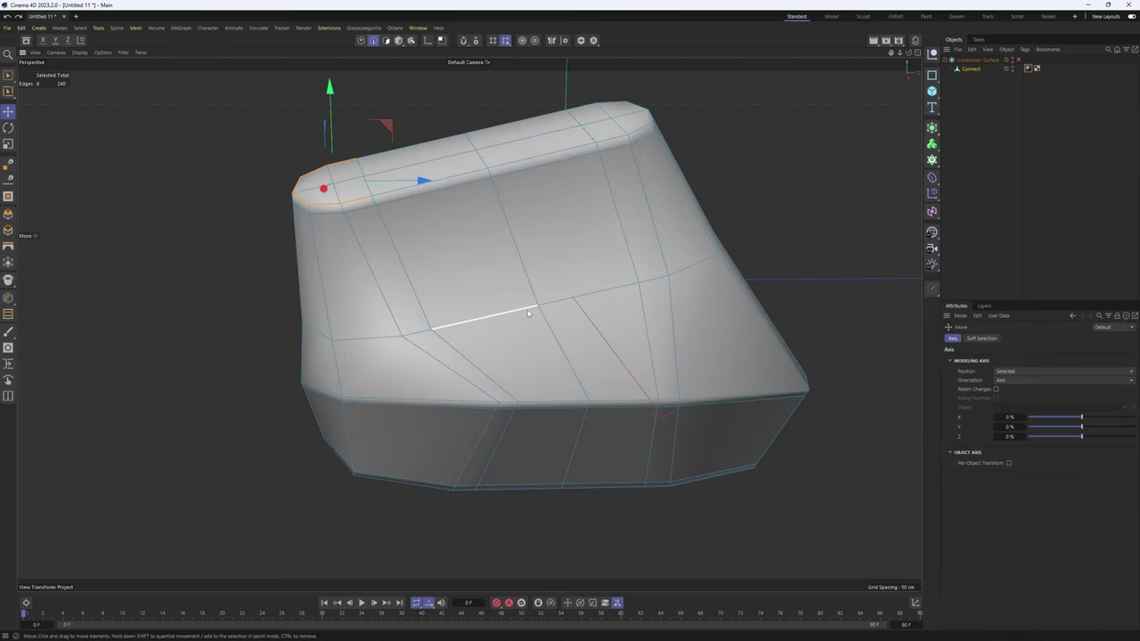
scroll(507, 403, "up", 5)
key("Return")
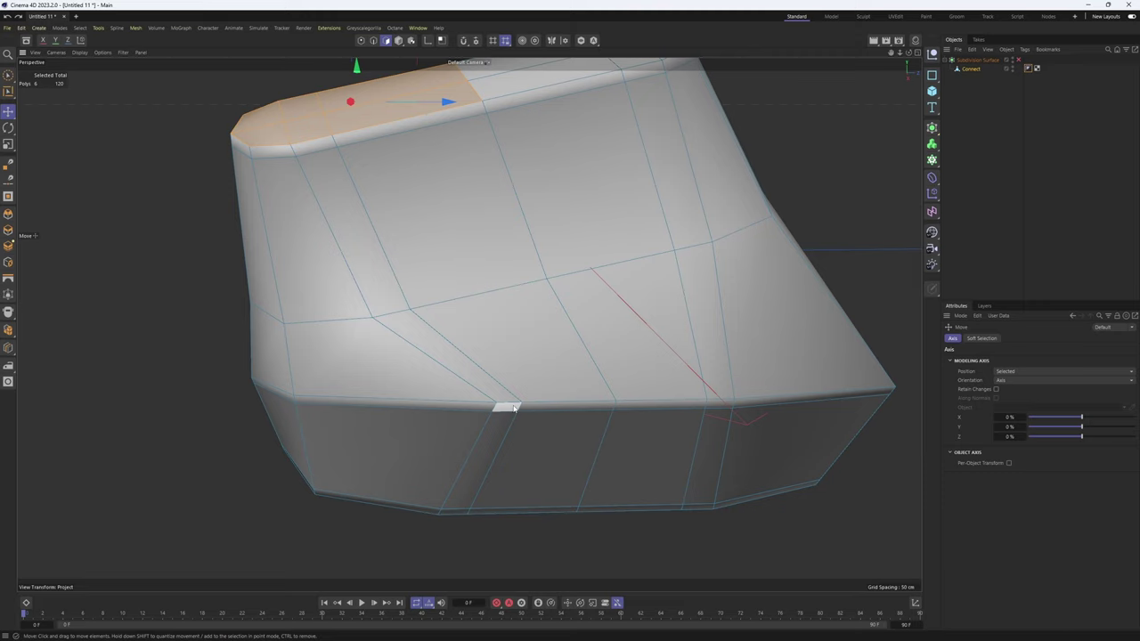
left_click(513, 407)
left_click(723, 406, "shift")
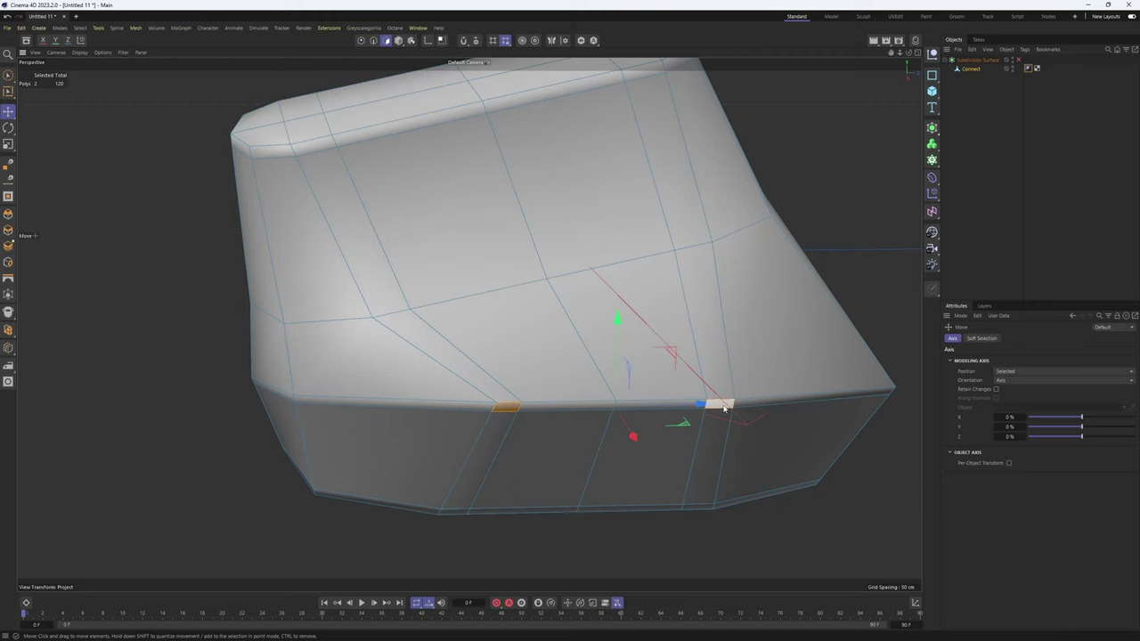
- Compare the smoothed and unsmoothed mesh from several sides, examining how the narrow polygons affect the base seam
key("q")
left_click(1065, 204)
left_click_drag(626, 341, 543, 339, "alt")
left_click_drag(620, 363, 659, 353, "alt")
key("ctrl+z")
key("q")
key("q")
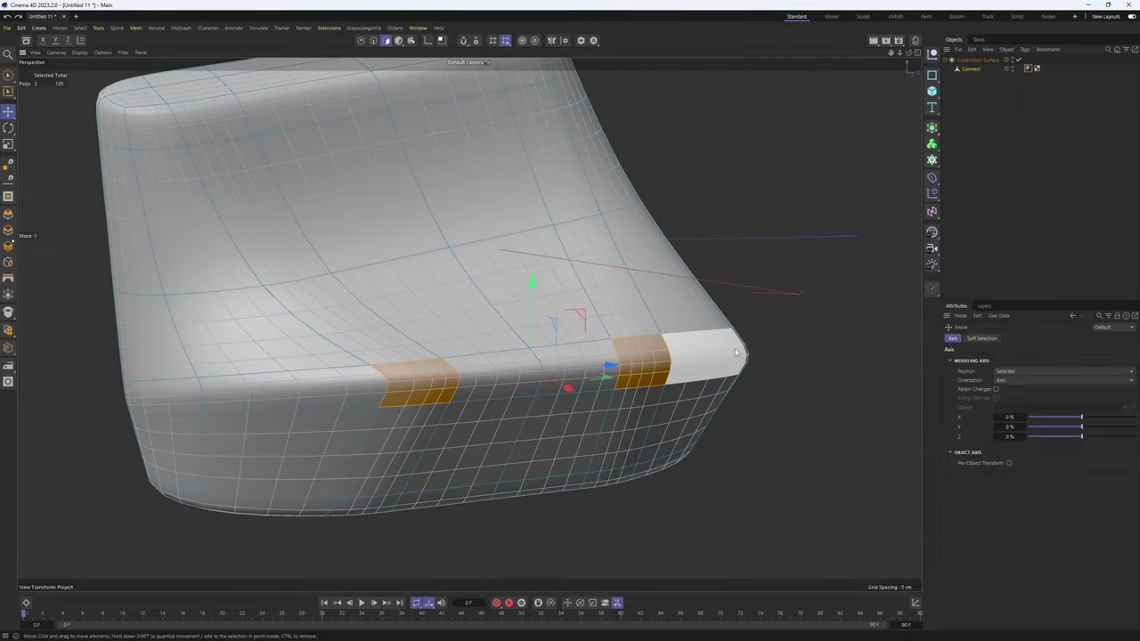
key("q")
left_click_drag(506, 367, 648, 384, "alt")
left_click_drag(468, 324, 411, 471, "alt")
key("q")
left_click(1024, 210)
key("ctrl+z")
key("q")
key("q")
key("q")
key("q")
key("q")
- Select the support loops below the base seam and near the bottom edge and dissolve them
key("2")
scroll(475, 385, "up", 2)
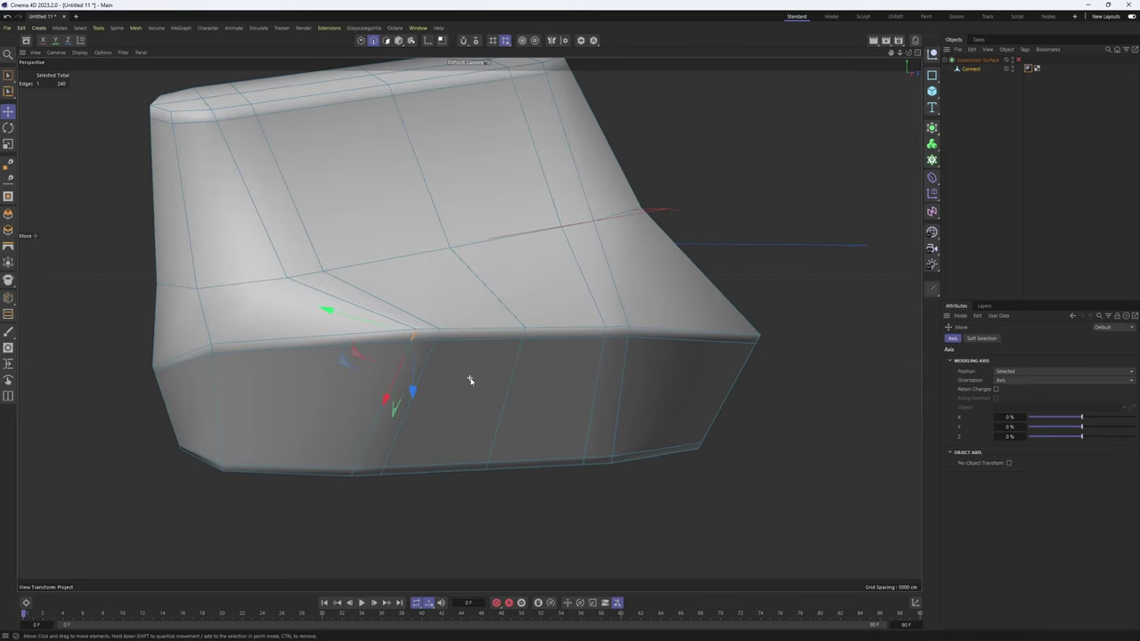
double_click(462, 350)
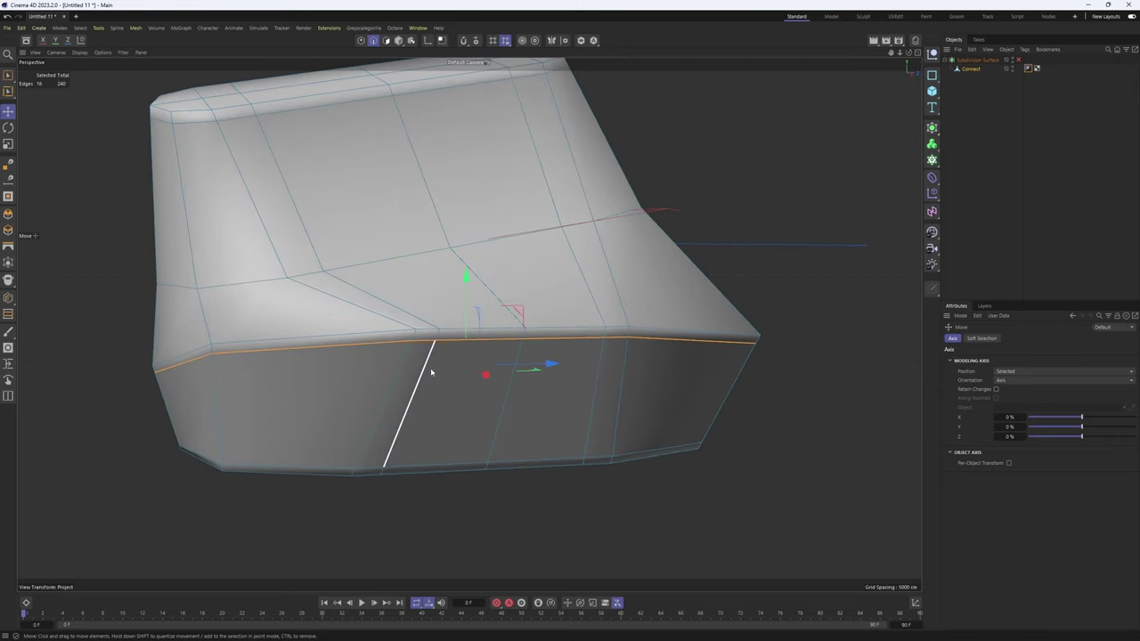
double_click(424, 460, "shift")
right_click(660, 328)
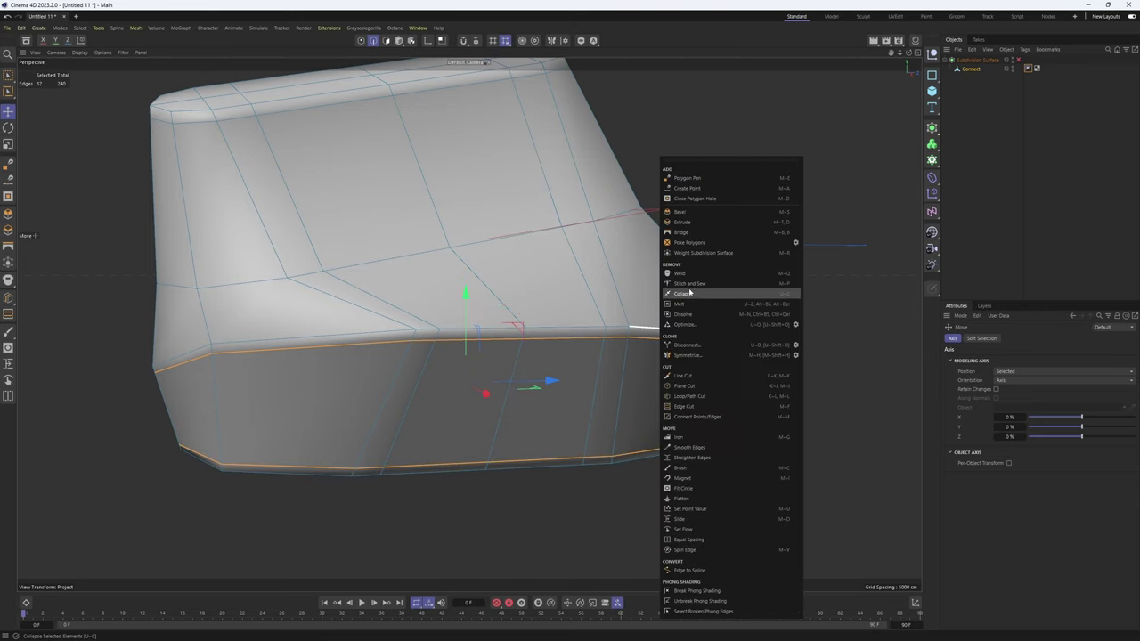
left_click(689, 314)
- Select the vertical loop edges below the middle loop on both sides, continuing across the underside of the base
mouse_move(398, 350)
left_mouse_down("alt")
mouse_move(384, 369)
mouse_move(313, 366)
left_mouse_up("alt")
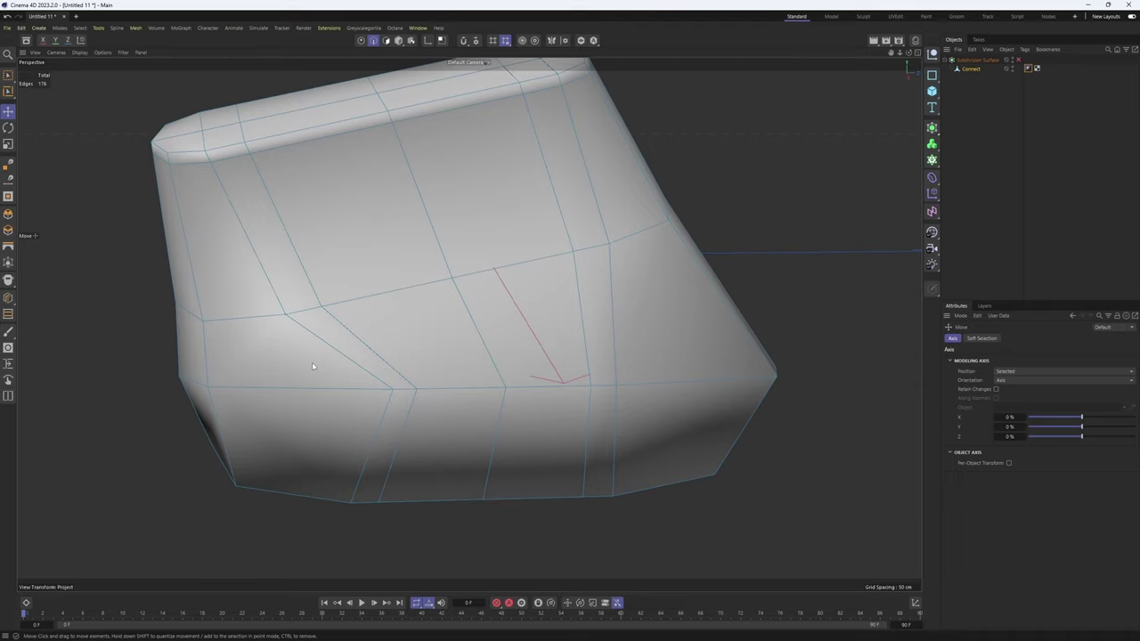
left_click_drag(631, 318, 519, 293, "alt")
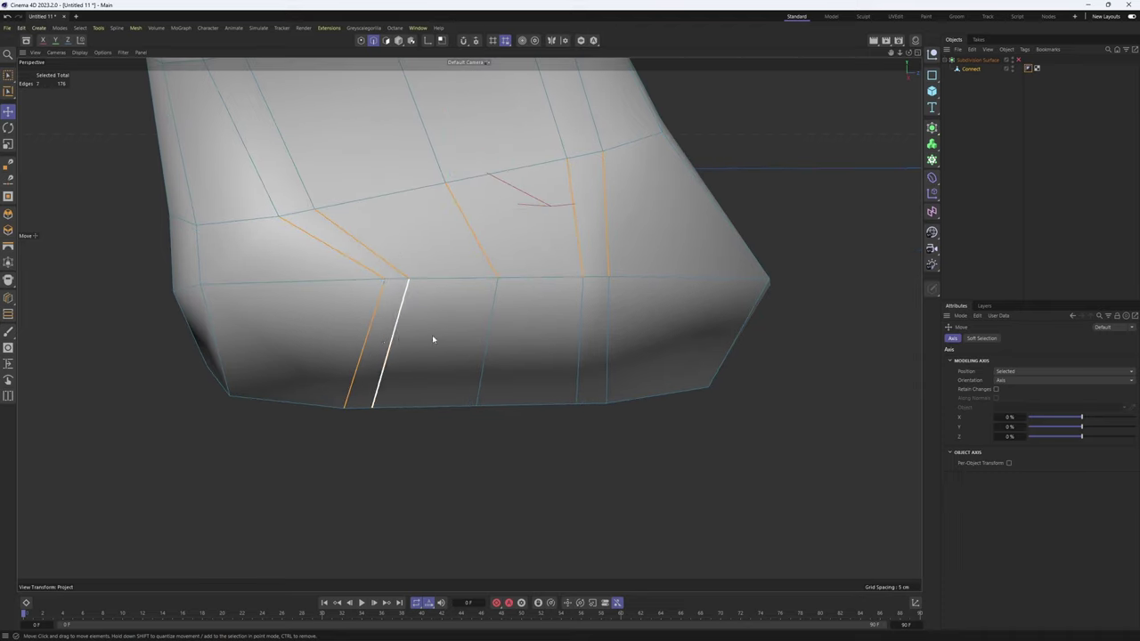
left_click_drag(446, 367, 489, 379, "alt")
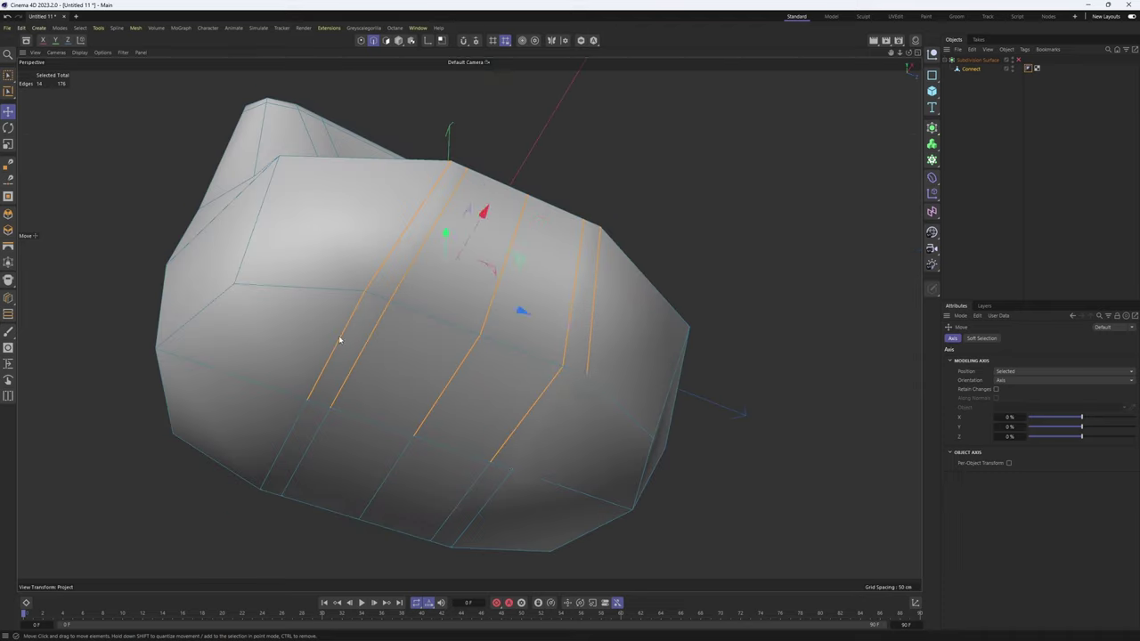
left_click_drag(339, 339, 468, 324, "alt")
left_click_drag(397, 356, 557, 306, "alt")
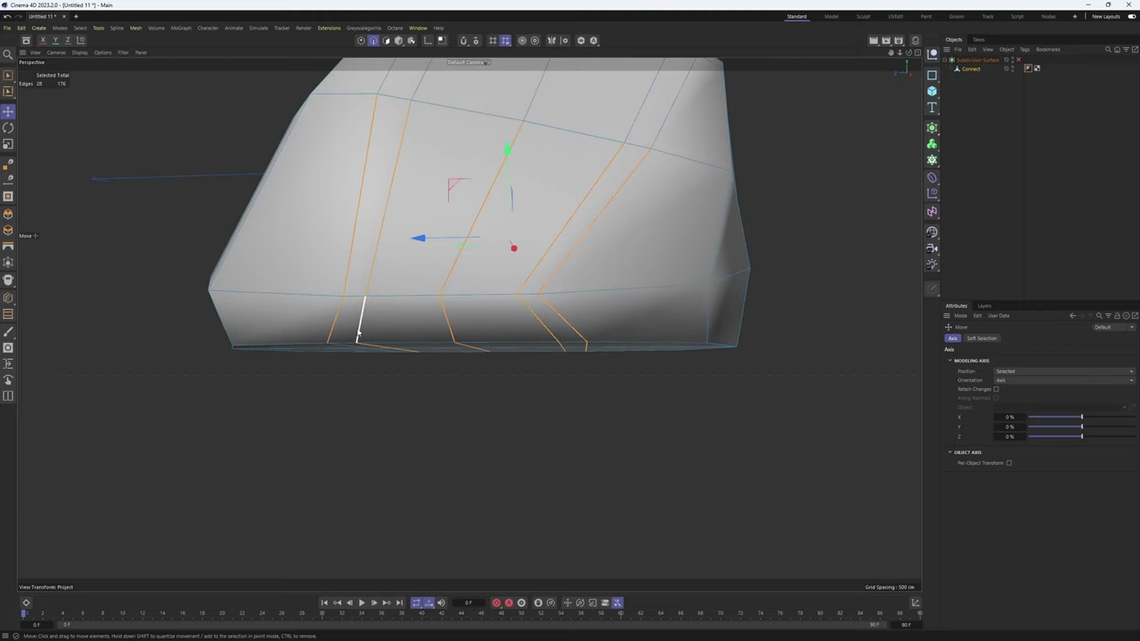
left_click_drag(358, 334, 718, 225, "alt")
- Distribute the selected vertical edges evenly across the lower body with Equal Spacing at 100% strength
right_click(719, 226)
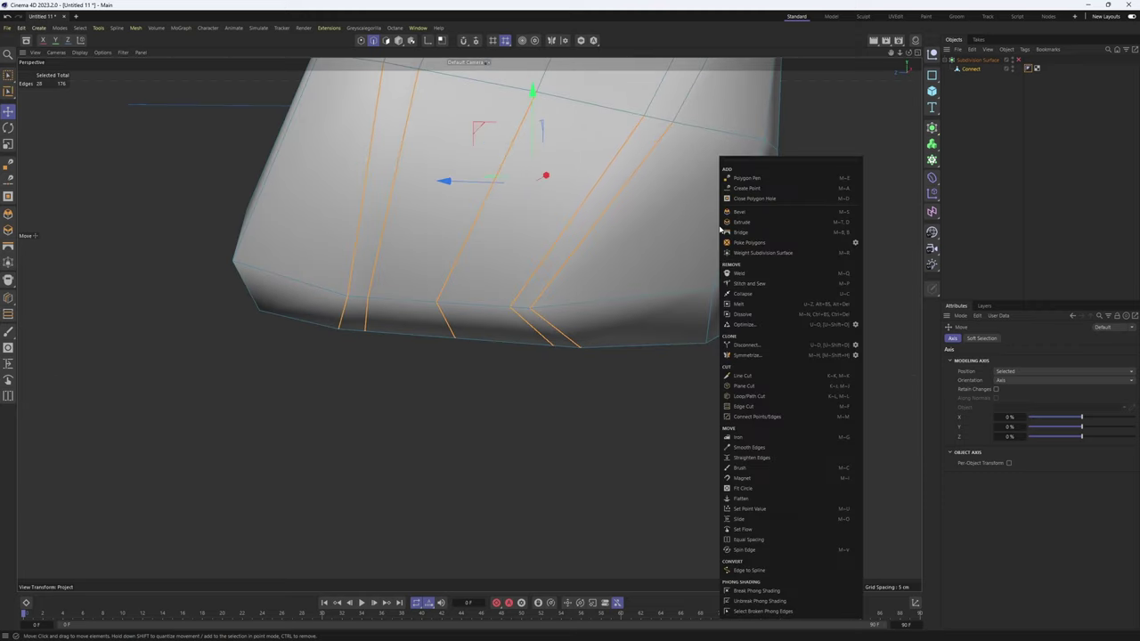
left_click(752, 543)
left_click_drag(579, 312, 565, 366, "alt")
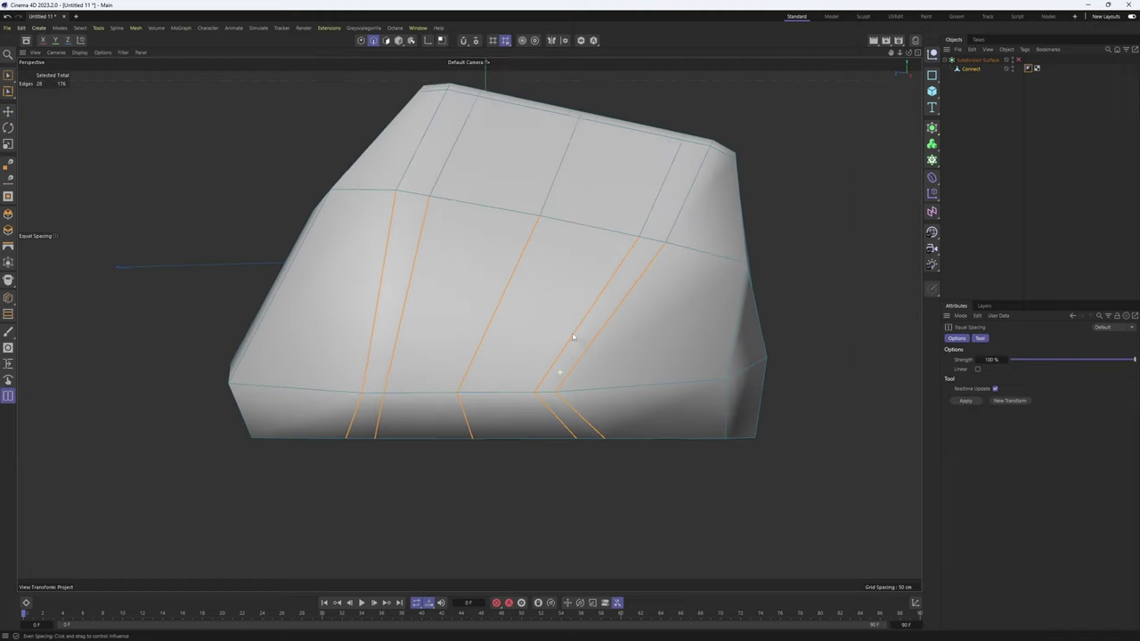
left_click(561, 363)
left_click_drag(500, 331, 439, 324, "alt")
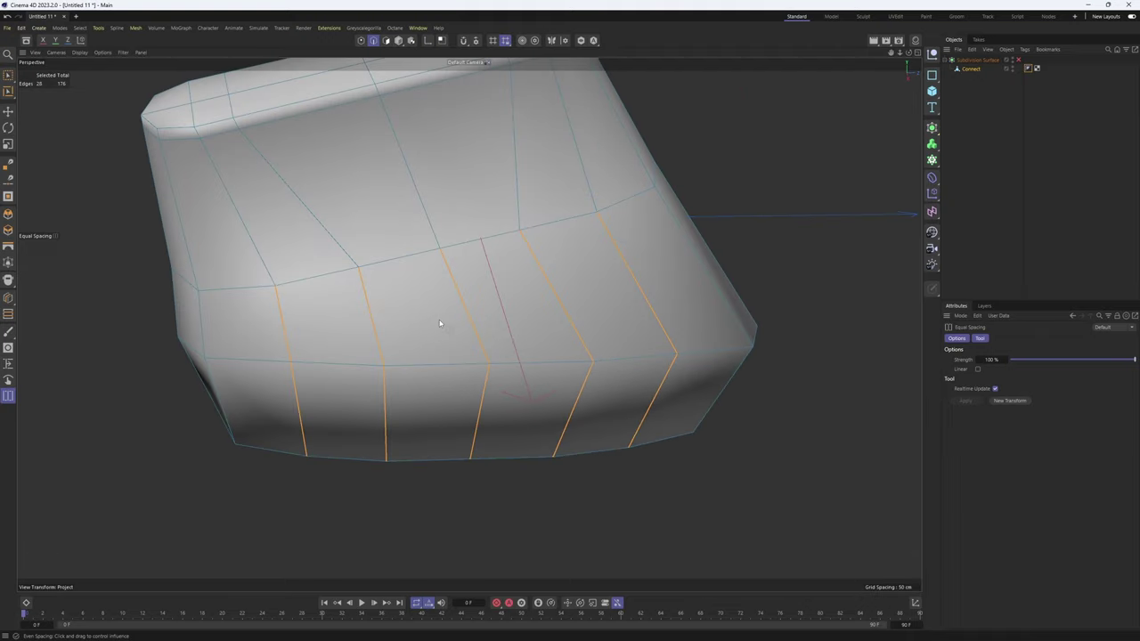
- Switch to point editing and move individual points around the base outline to even out its rounded shape
left_click_drag(468, 324, 587, 423, "alt")
key("Return")
key("e")
left_click(478, 399)
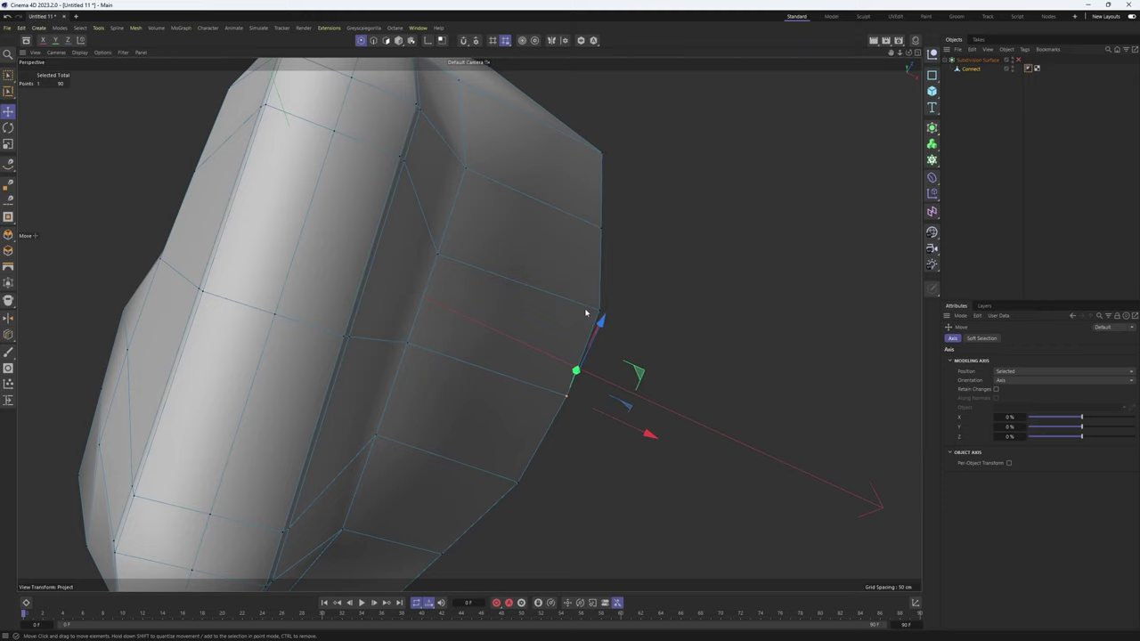
left_click_drag(676, 345, 589, 194, "alt")
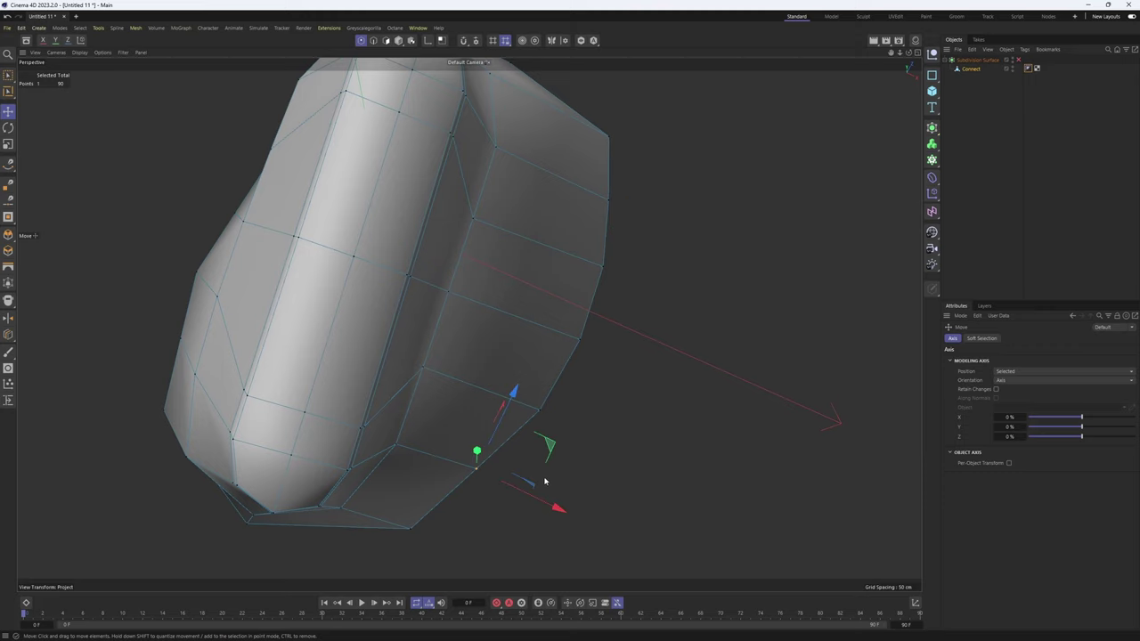
left_click_drag(380, 343, 440, 314, "alt")
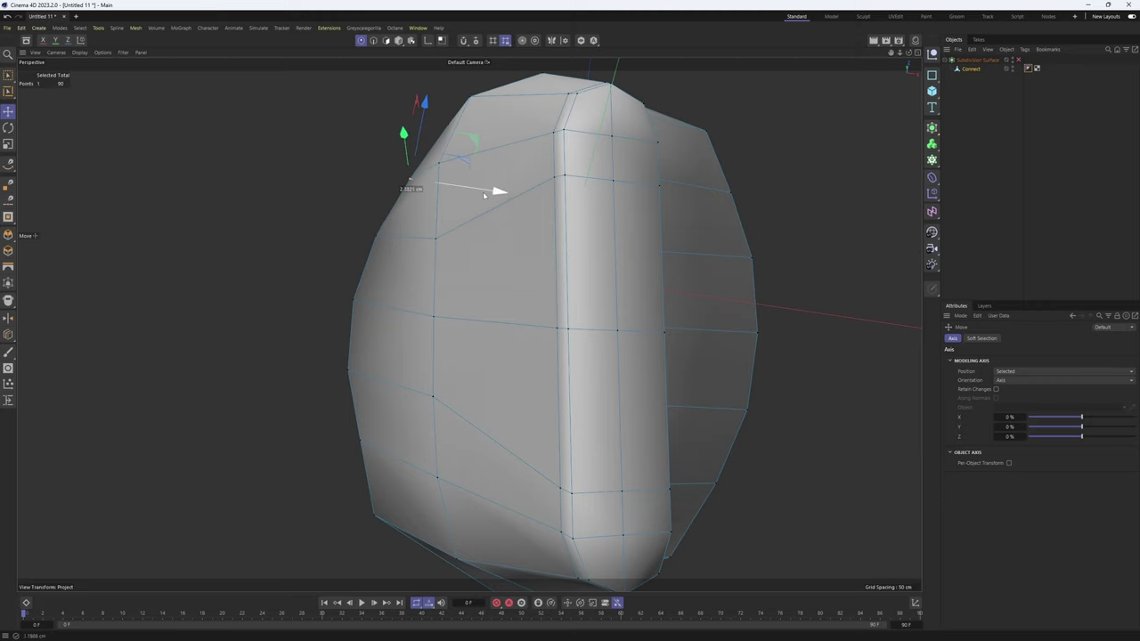
left_click_drag(483, 192, 374, 401, "alt")
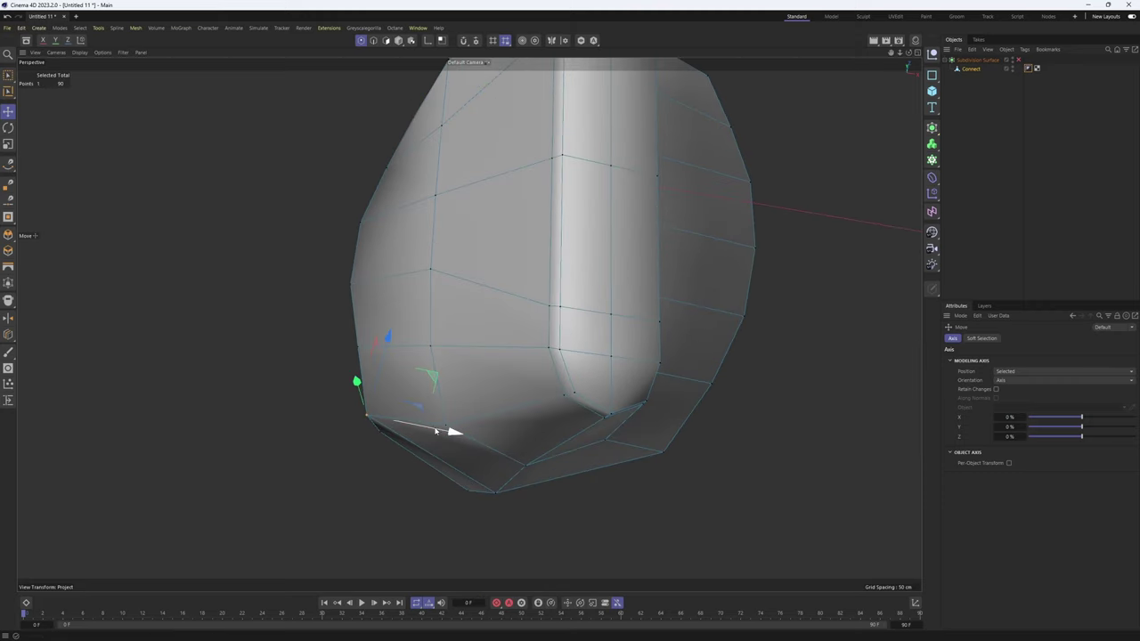
left_click_drag(372, 329, 544, 313, "alt")
- Select the middle edge loop of the body and compare the mesh with the reference image in the front view
key("Return")
left_click(454, 305)
left_click_drag(469, 324, 377, 378, "alt")
middle_click(482, 404)
middle_click(525, 431)
scroll(587, 338, "down", 4)
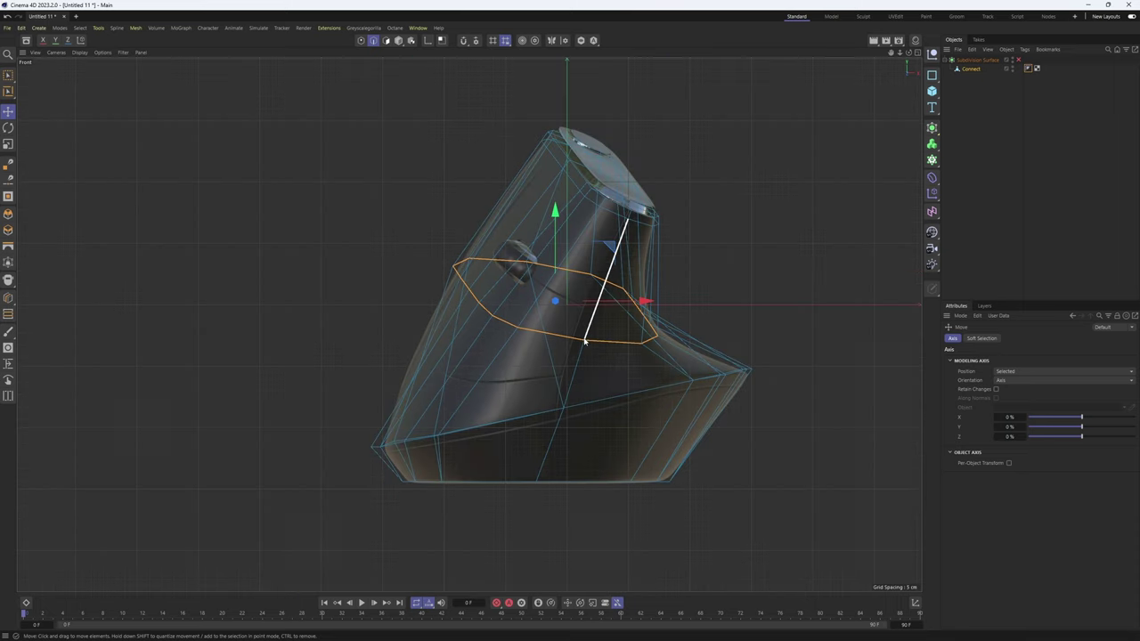
key("q")
key("q")
middle_click(587, 333)
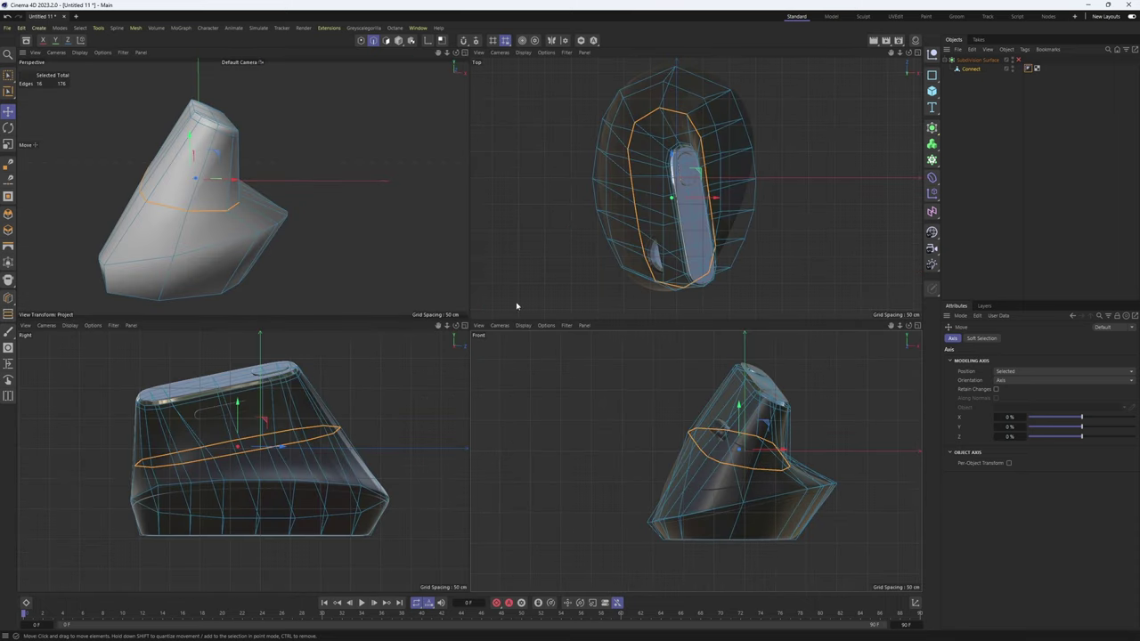
- Add two support loops with Loop/Path Cut, one just below the base seam and one near the bottom edge at about 93%
middle_click(453, 286)
left_click_drag(509, 363, 428, 351, "alt")
key("k")
key("l")
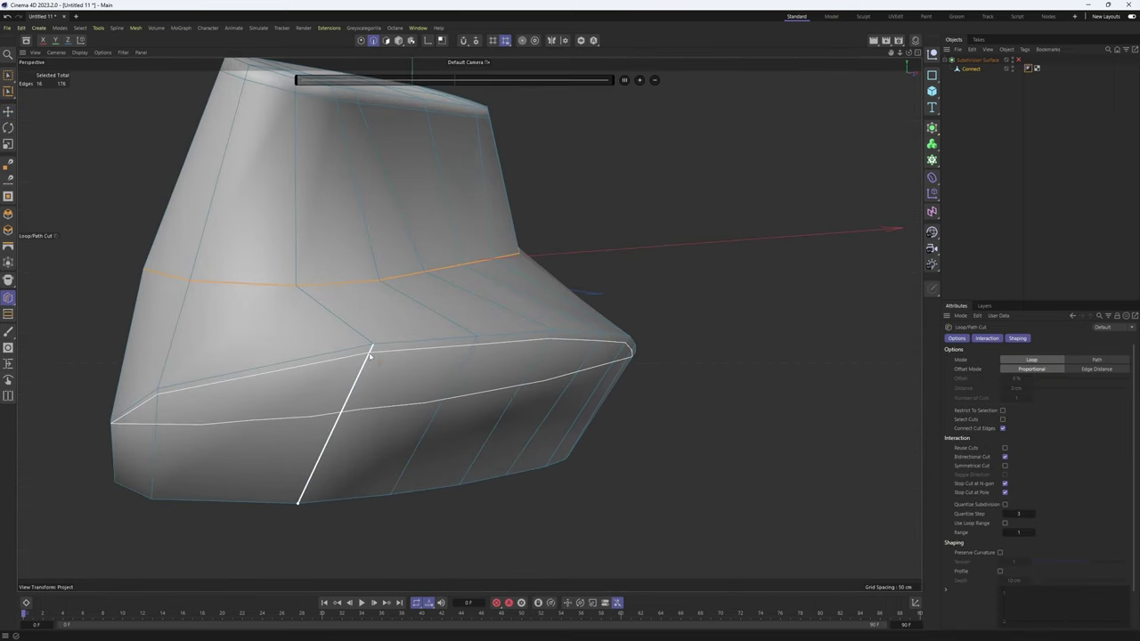
left_click(368, 356)
left_click(303, 496)
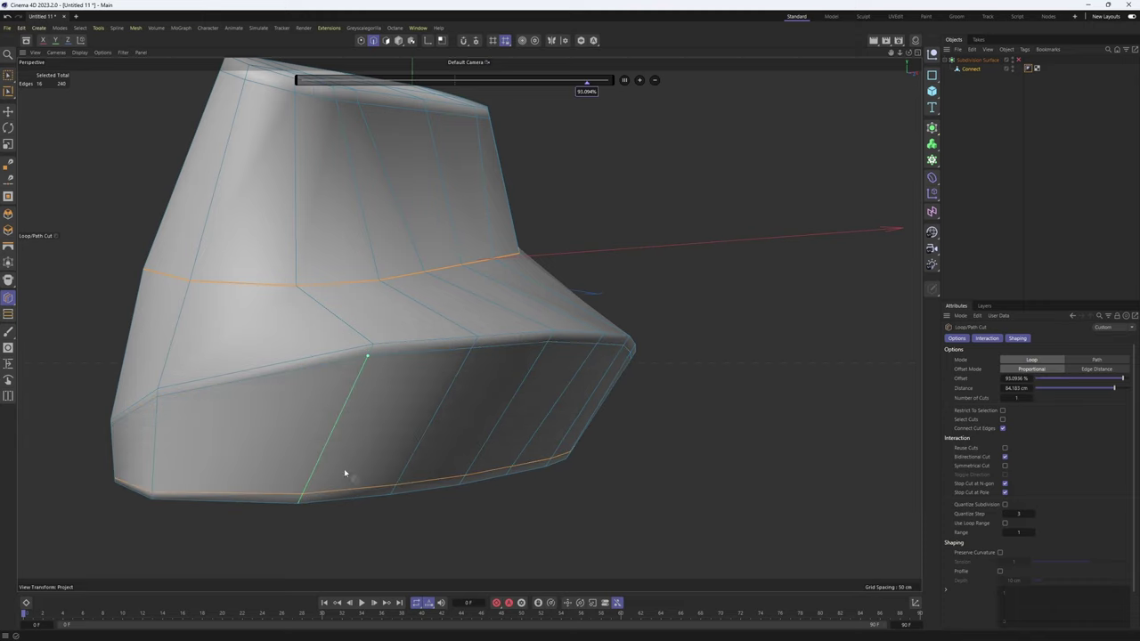
- Inspect the smoothed body from several sides and against the reference images in the four-view layout
left_click(1035, 209)
left_click_drag(349, 348, 419, 356, "alt")
key("ctrl+z")
key("q")
left_click(1015, 218)
left_click_drag(614, 268, 587, 239, "alt")
scroll(585, 239, "down", 5)
left_click_drag(521, 268, 627, 320, "alt")
middle_click(627, 320)
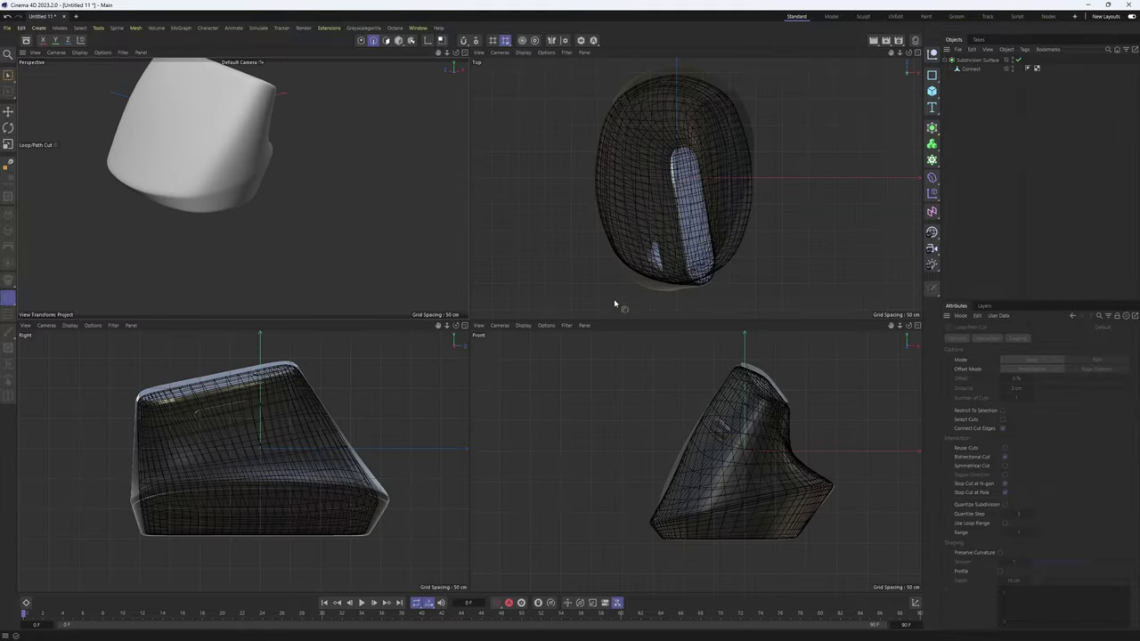
middle_click(438, 304)
mouse_move(427, 304)
left_mouse_down("alt")
mouse_move(614, 308)
mouse_move(420, 293)
mouse_move(458, 306)
left_mouse_up("alt")
key("ctrl+z")
key("q")
- Slide individual support-loop edges around the base seam with the Slide tool to even out the band below it
key("9")
left_click(460, 308)
scroll(477, 319, "up", 3)
key("e")
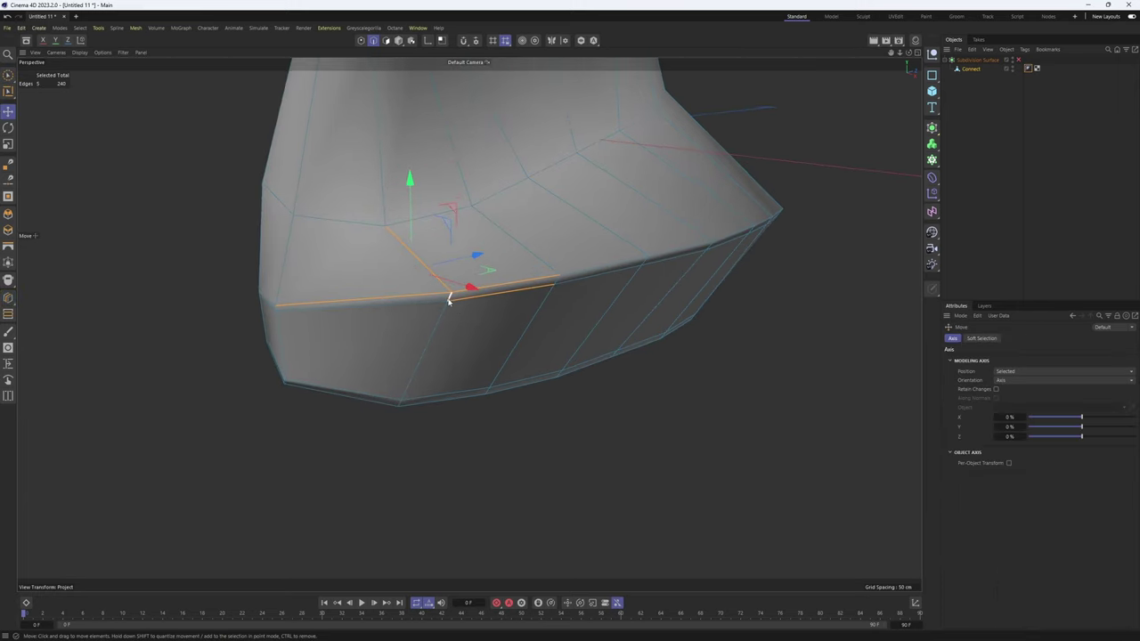
key("m")
key("o")
left_click_drag(402, 330, 430, 334, "alt")
left_click_drag(512, 264, 462, 285, "alt")
left_click_drag(402, 321, 382, 388, "alt")
left_click_drag(470, 324, 450, 299, "alt")
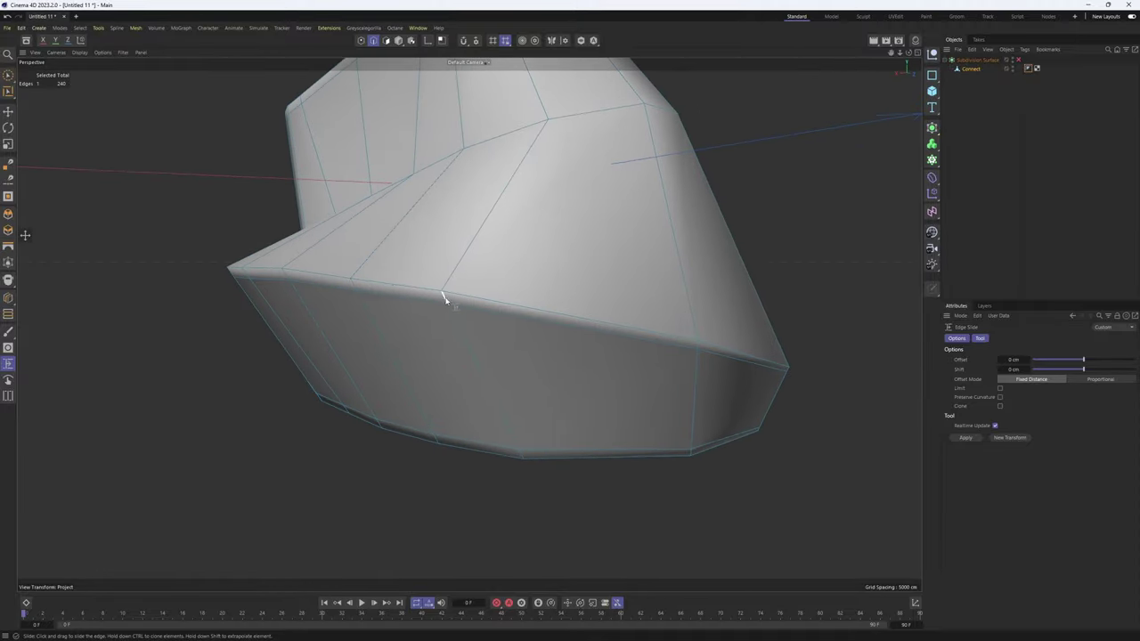
left_click_drag(504, 318, 402, 341, "alt")
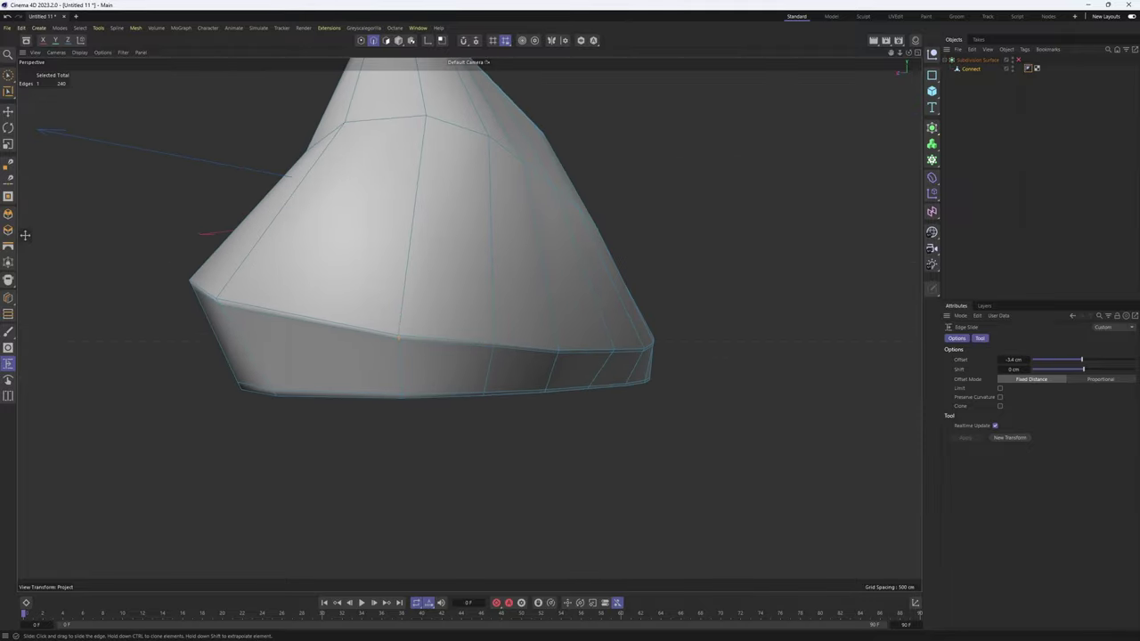
left_click_drag(390, 307, 403, 254, "alt")
- Inspect the rounded underside of the base with the Subdivision Surface on and off
scroll(405, 243, "up", 2)
key("e")
key("q")
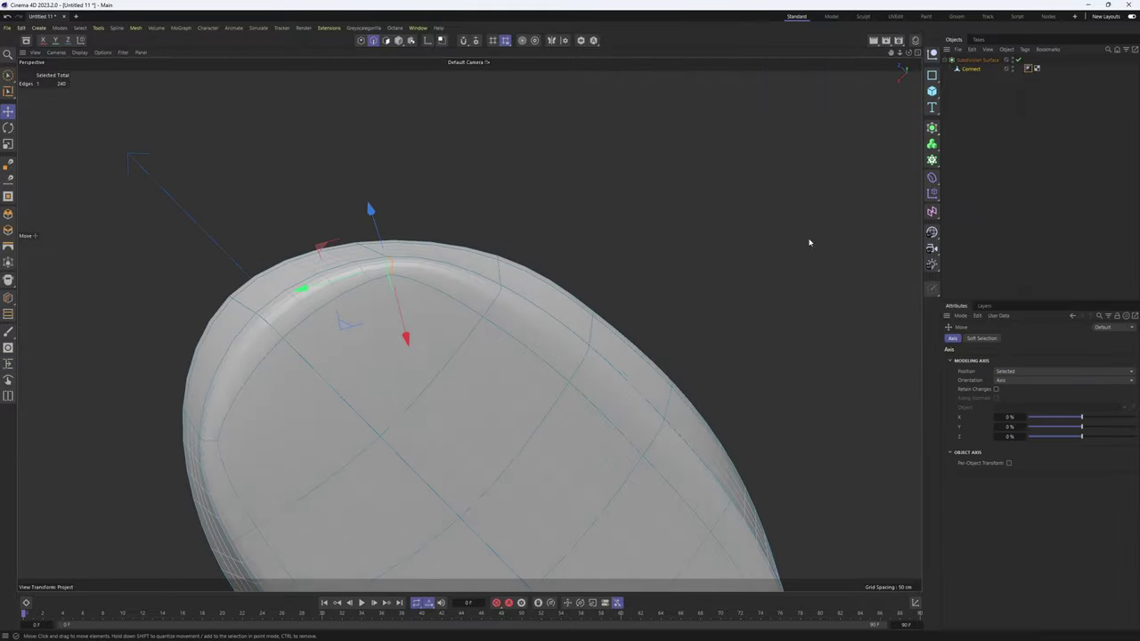
left_click(989, 196)
right_click_drag(629, 229, 450, 187, "alt")
left_click_drag(450, 188, 513, 195, "alt")
key("q")
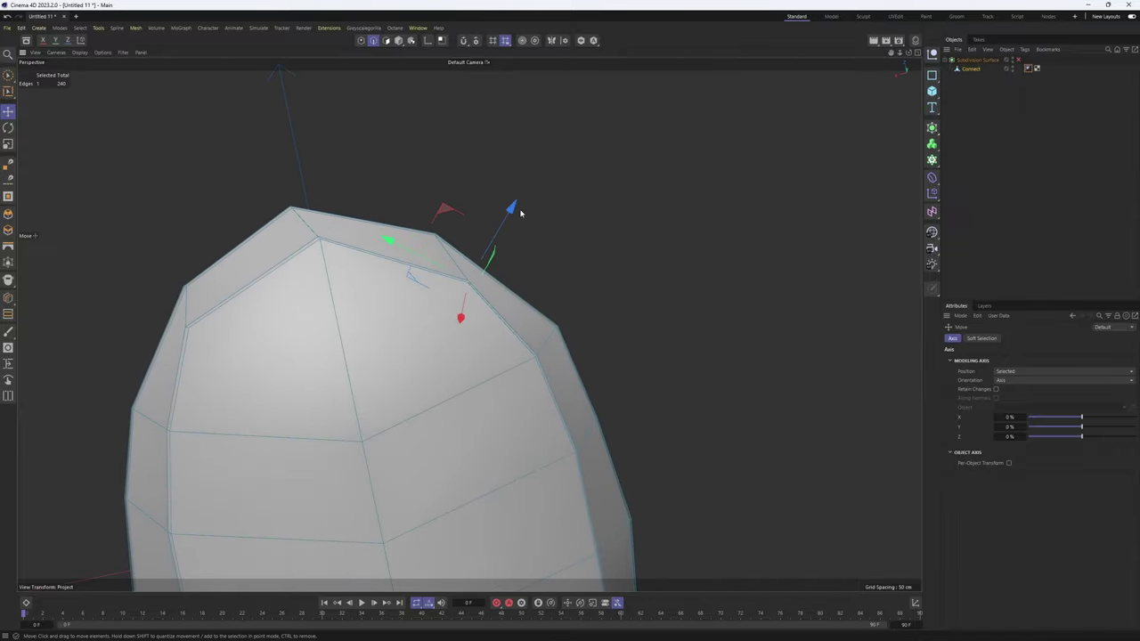
- Set the modeling axis orientation to World and select a single point on the body's sloping side
left_click_drag(435, 283, 564, 403, "alt")
left_click_drag(543, 326, 512, 331, "alt")
left_click_drag(548, 372, 566, 359, "alt")
right_click(588, 346)
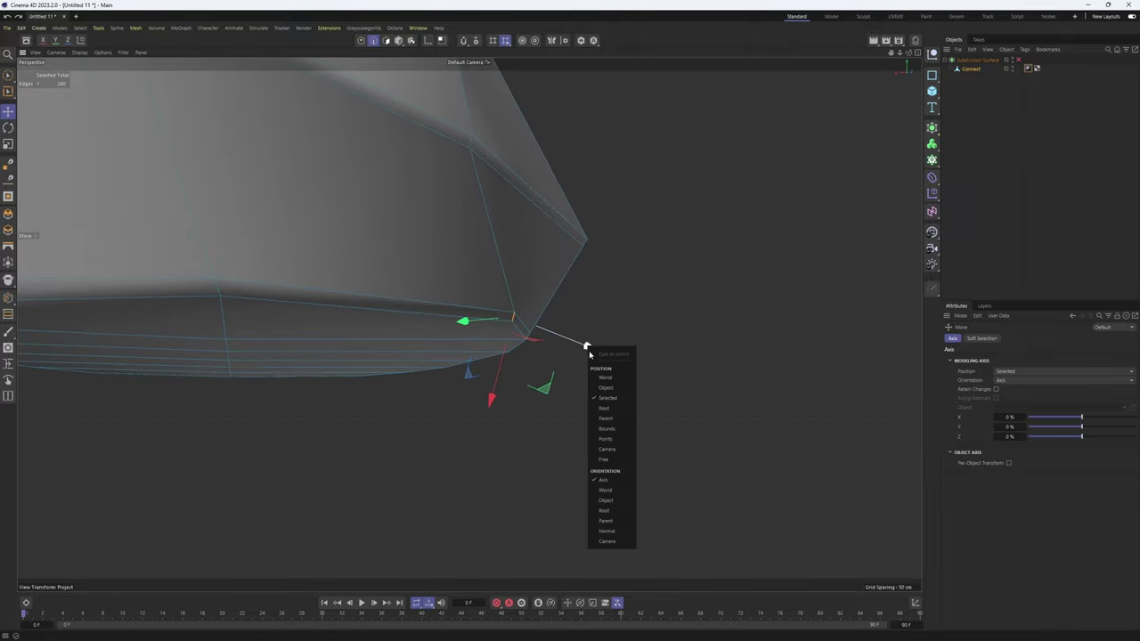
left_click(606, 490)
left_click_drag(603, 478, 499, 263, "alt")
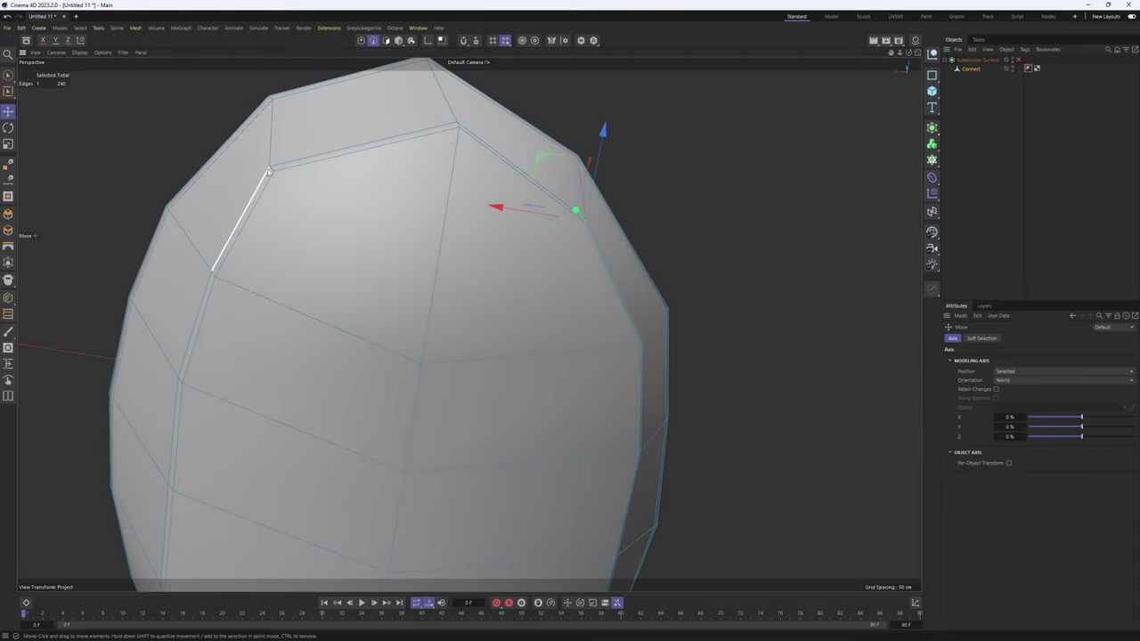
left_click_drag(238, 166, 584, 332, "alt")
key("q")
middle_click_drag(423, 267, 456, 307, "alt")
left_click_drag(457, 307, 447, 380, "alt")
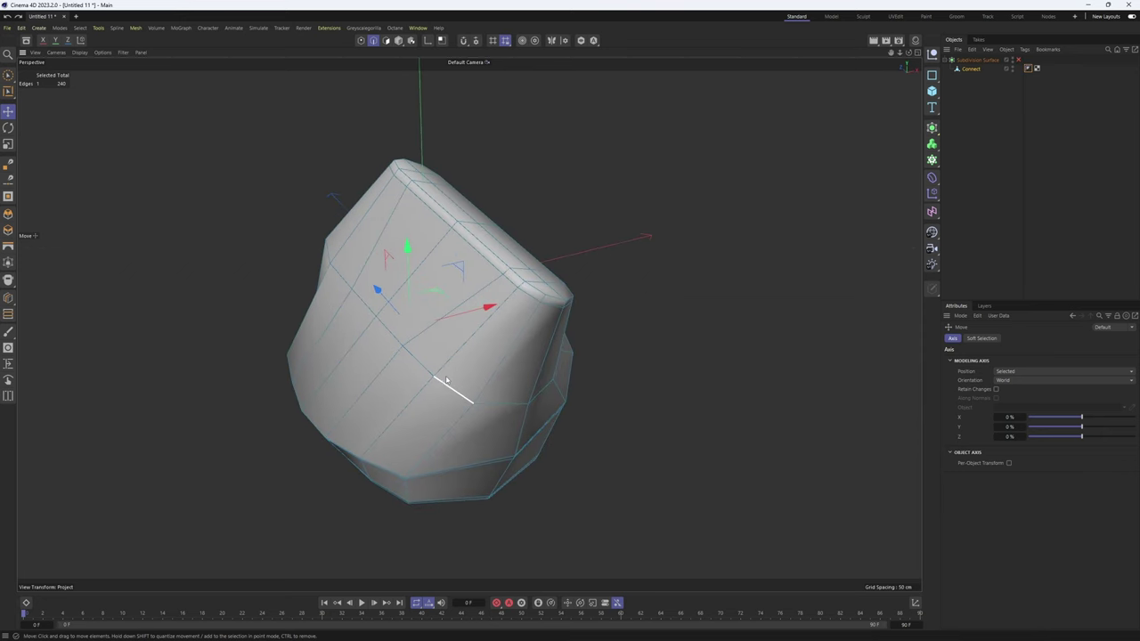
left_click(435, 376)
- Deselect the point, activate the Brush in an enlarged top view, and size it to about 100 cm
middle_click(436, 374)
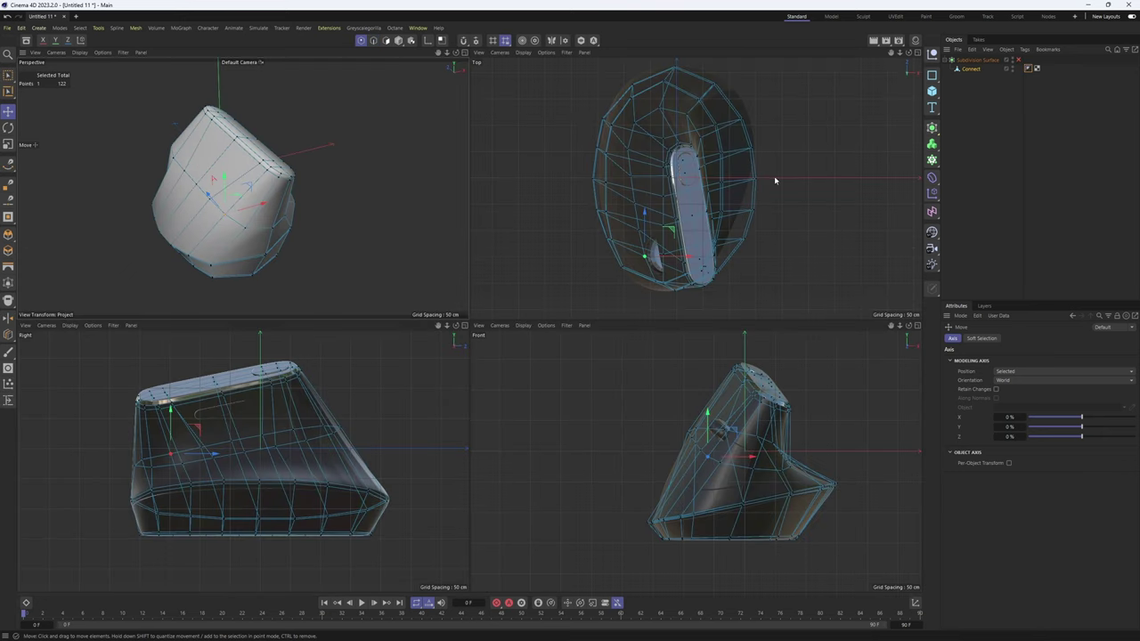
left_click(816, 198)
middle_click(812, 203)
middle_click_drag(621, 198, 660, 233, "alt")
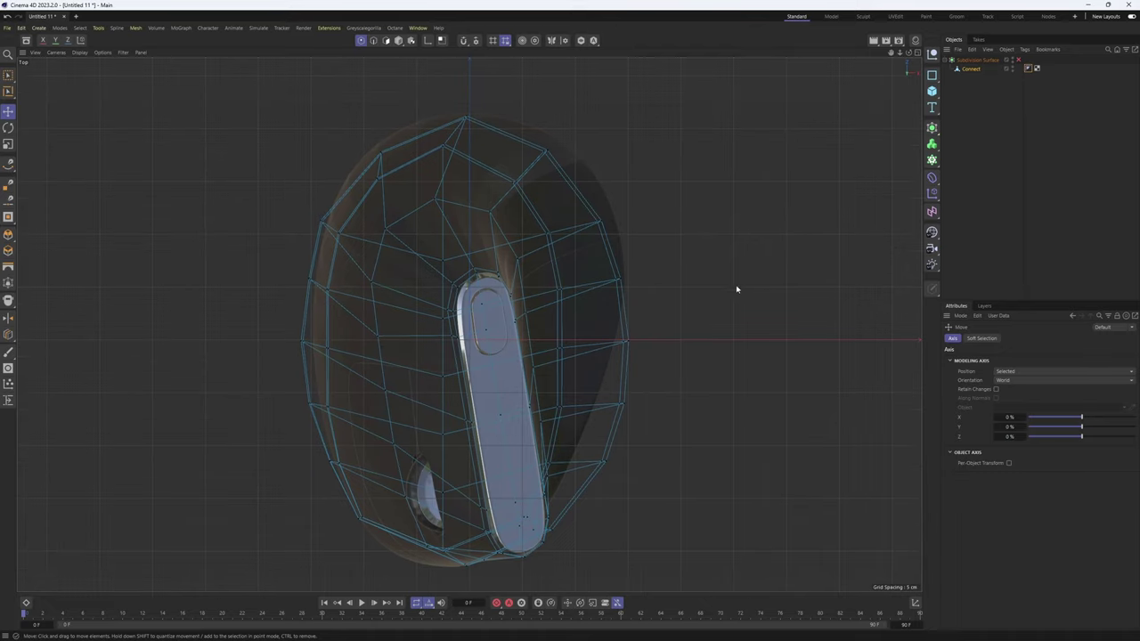
left_click(615, 282)
right_click(763, 203)
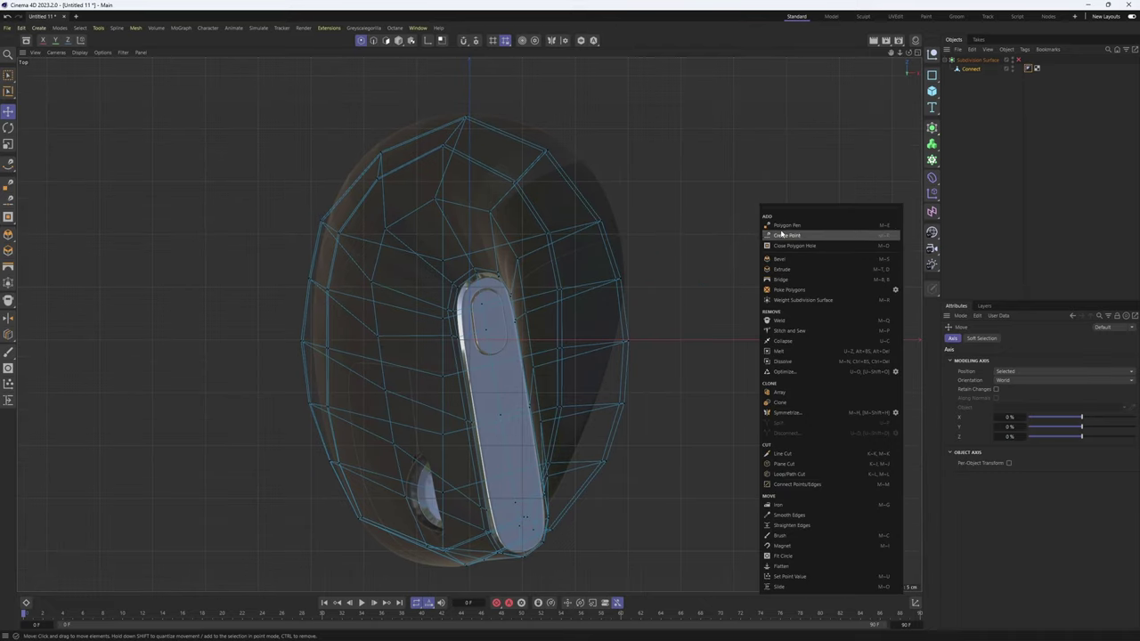
left_click(801, 534)
middle_click_drag(589, 214, 590, 261, "alt")
middle_click_drag(514, 197, 590, 203)
scroll(482, 188, "up", 2)
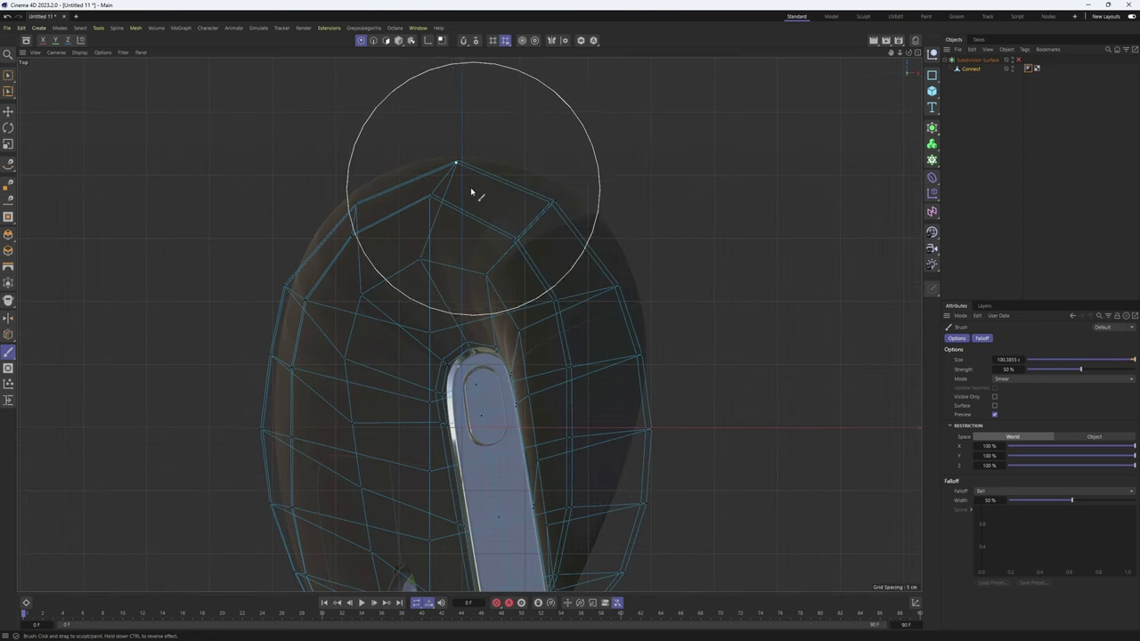
- Turn on the Subdivision Surface and smear the base outline outward at its broad rounded end and sides to match the top reference
key("q")
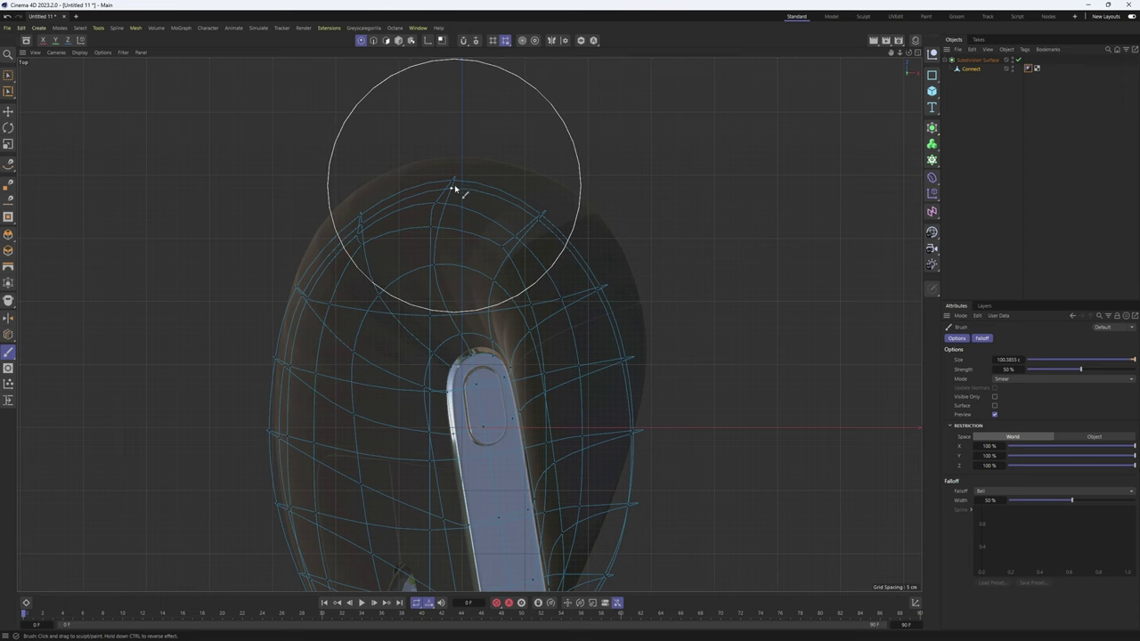
left_click_drag(454, 184, 479, 154)
left_click_drag(413, 188, 305, 273, "alt")
left_click_drag(306, 414, 381, 427, "alt")
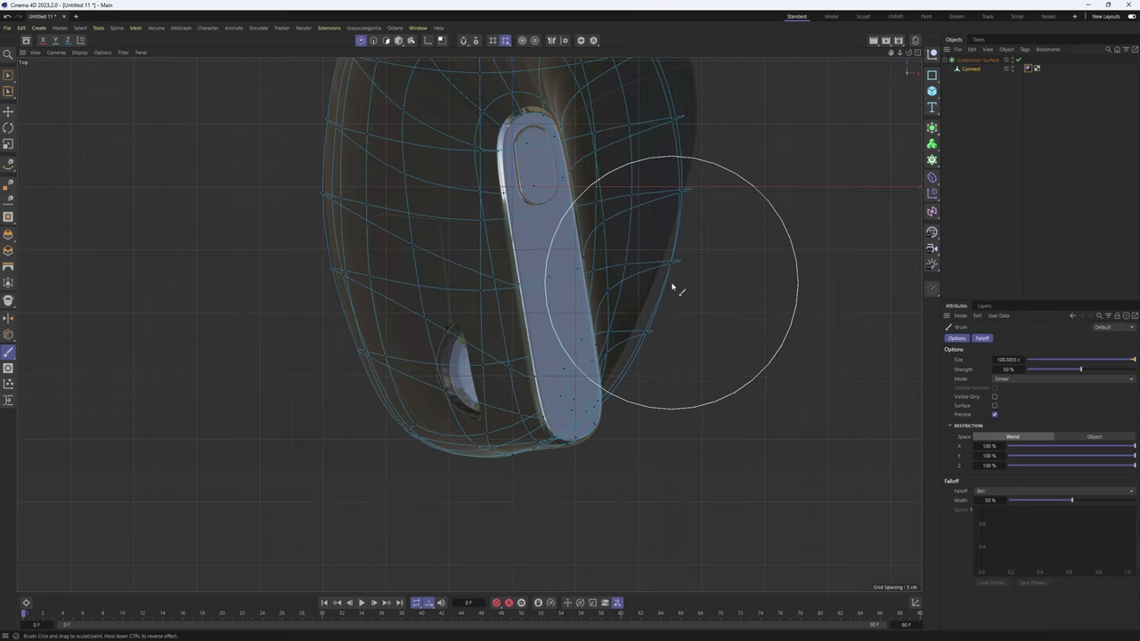
left_click_drag(675, 288, 659, 305, "alt")
left_click_drag(609, 117, 633, 155, "alt")
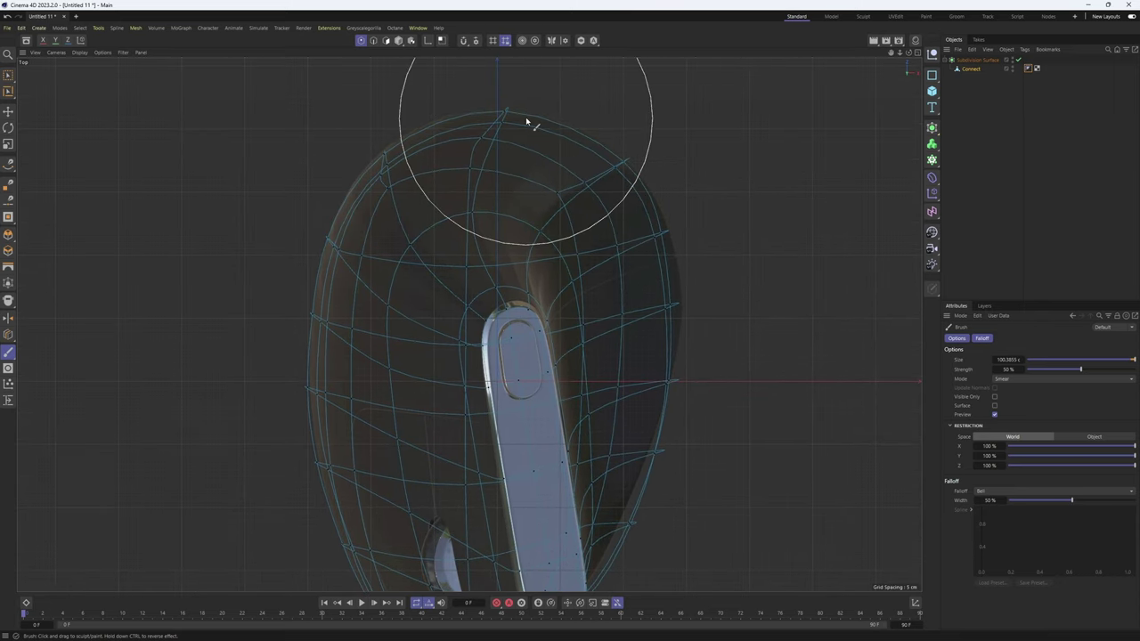
- Briefly hide the mesh to check the top reference, then smear the +X side points toward the reference's curved crease
scroll(623, 233, "up", 3)
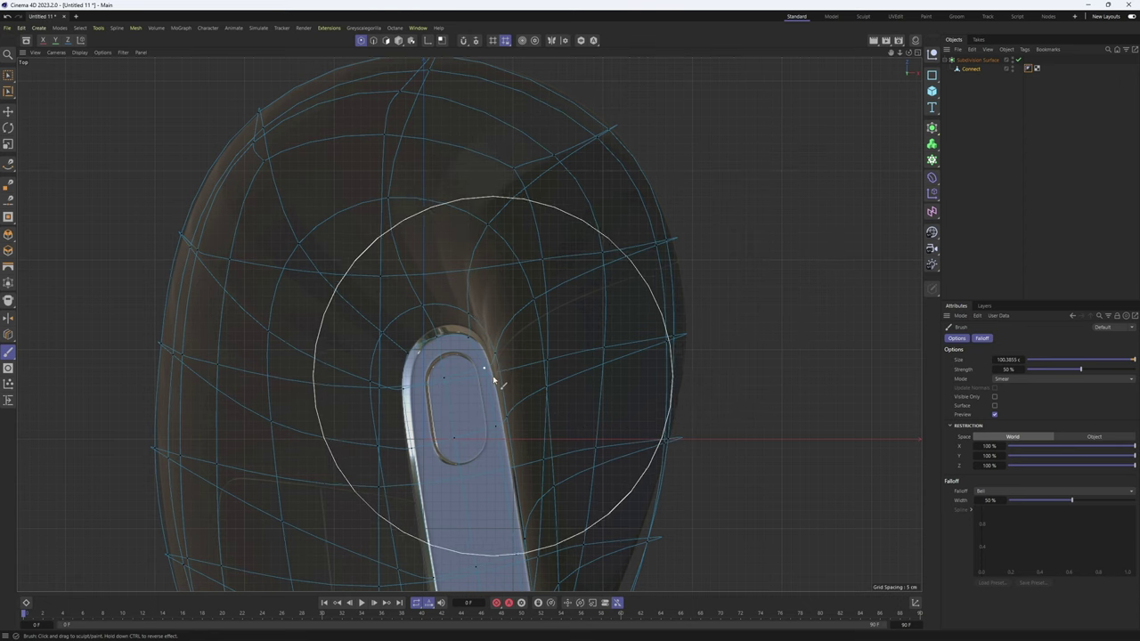
left_click(1013, 60)
scroll(506, 355, "up", 2)
middle_click_drag(504, 355, 434, 399, "alt")
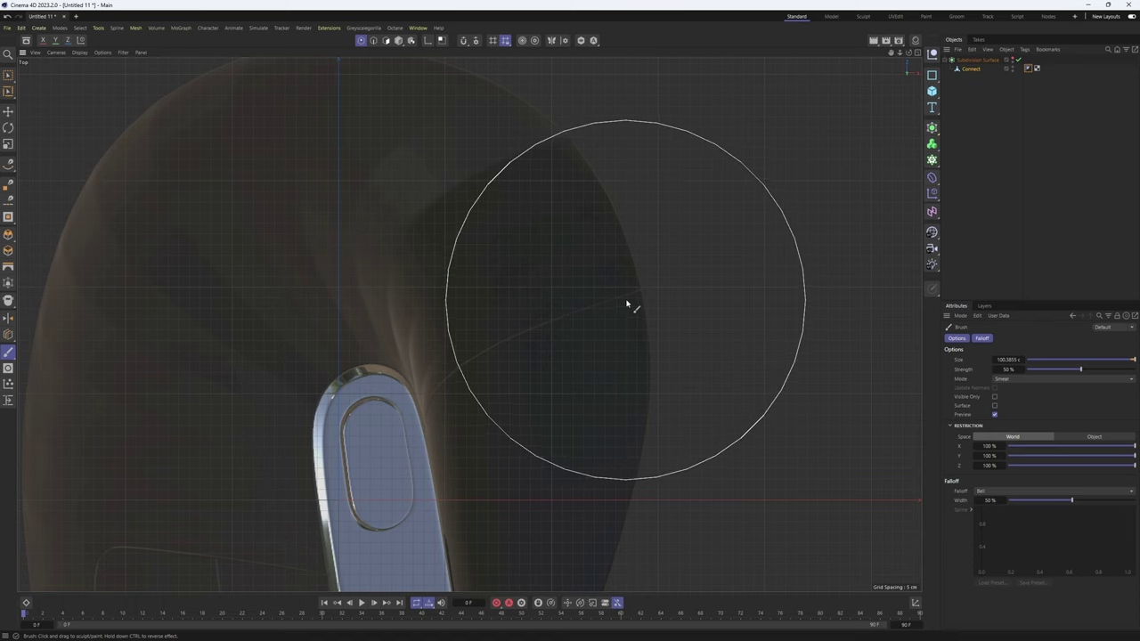
left_click(969, 68)
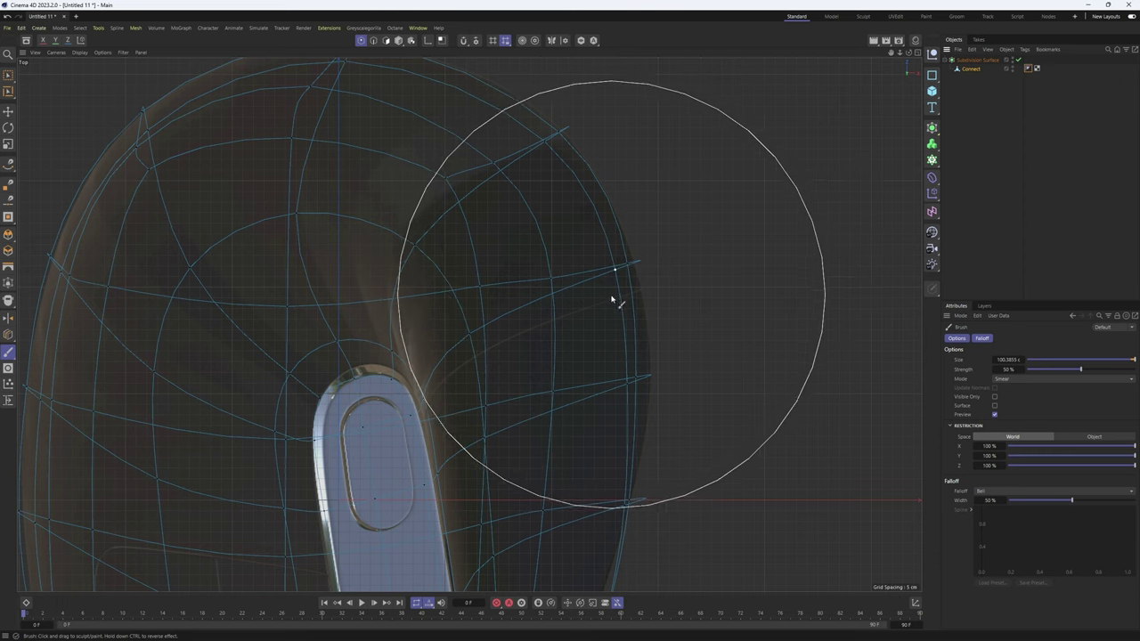
left_click_drag(622, 263, 640, 326)
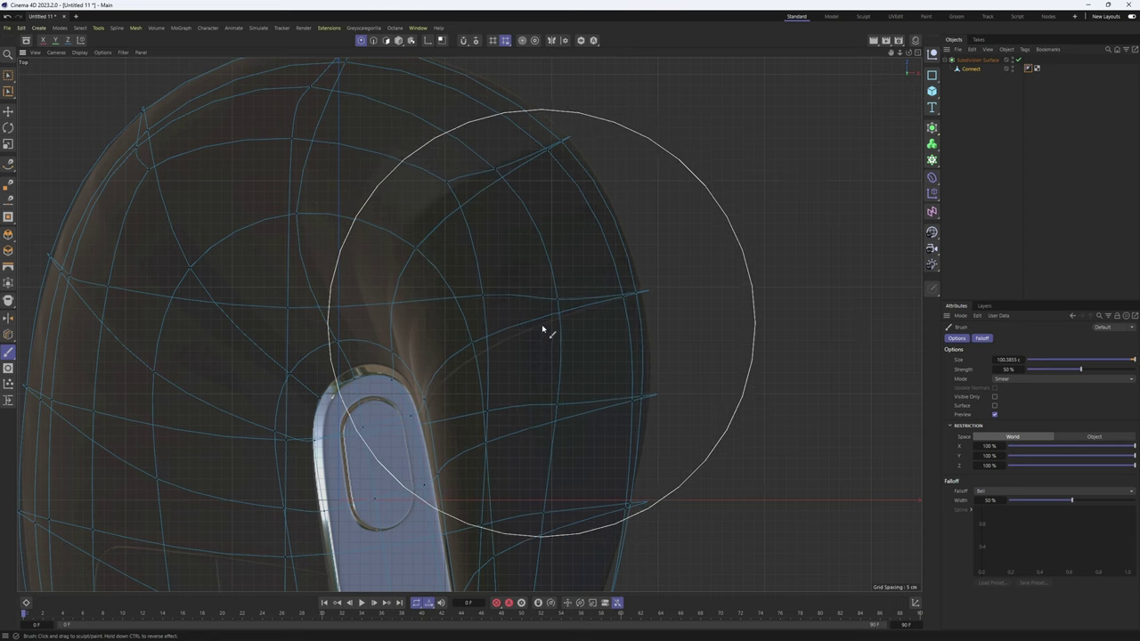
- Reduce the brush to about 47 cm and smear the +X side points to follow the reference crease and outer contour
middle_click_drag(477, 341, 406, 343)
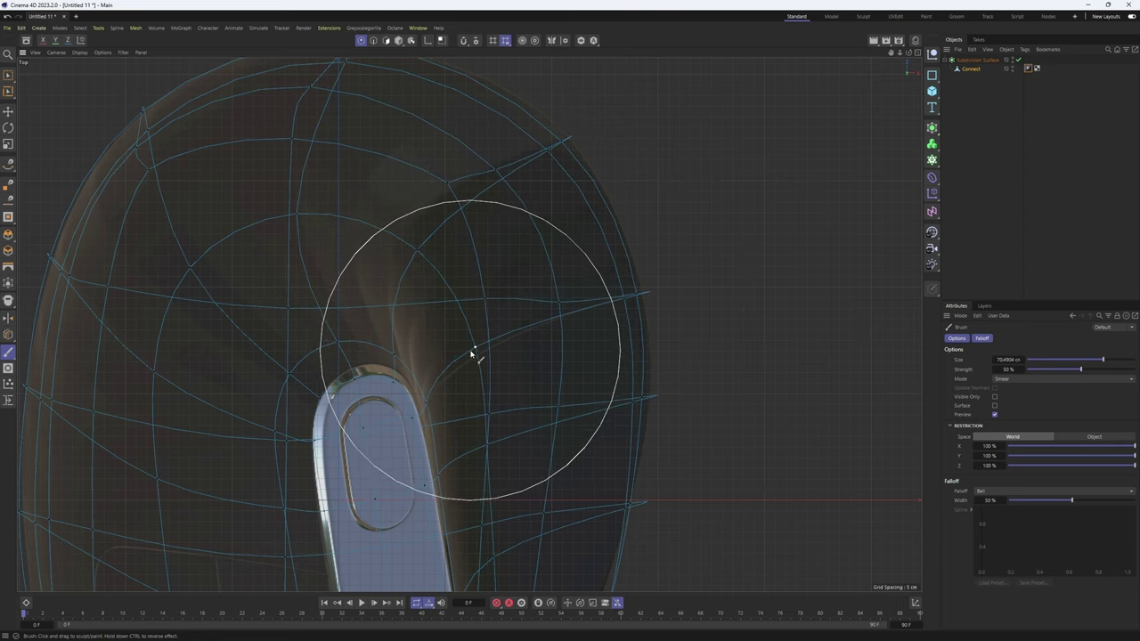
middle_click_drag(475, 347, 438, 358)
scroll(463, 349, "up", 3)
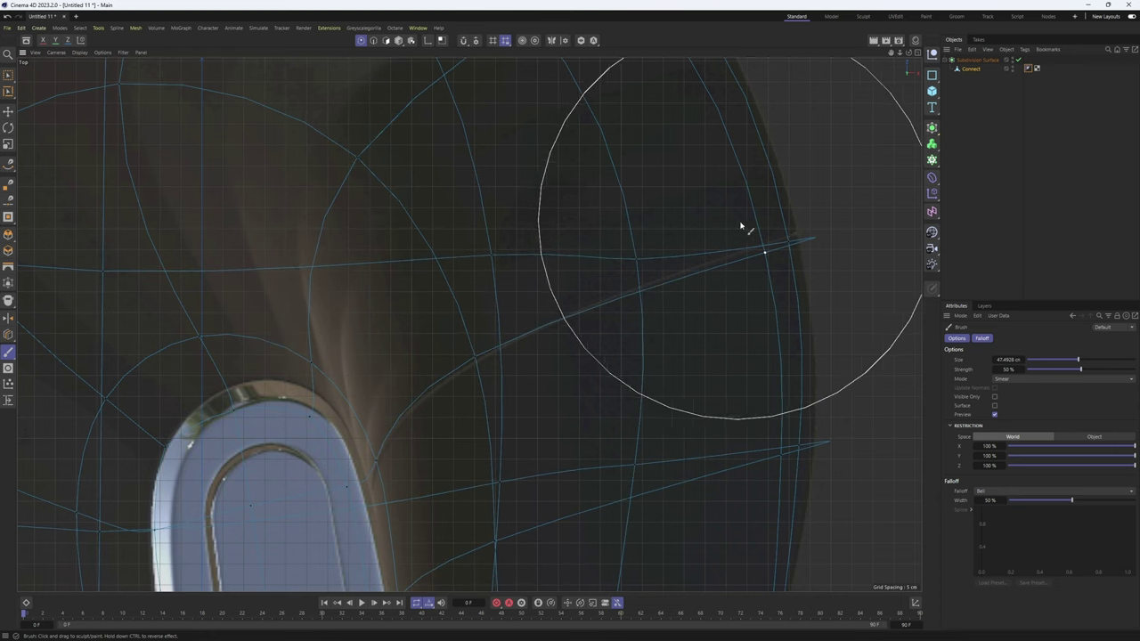
scroll(798, 234, "up", 2)
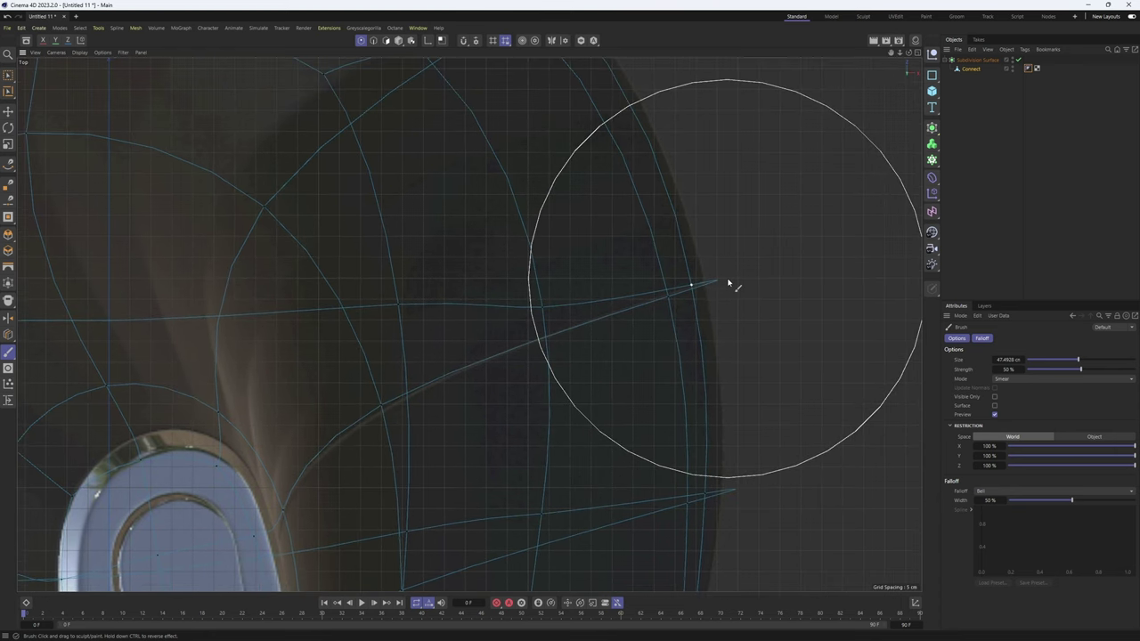
scroll(721, 285, "down", 3)
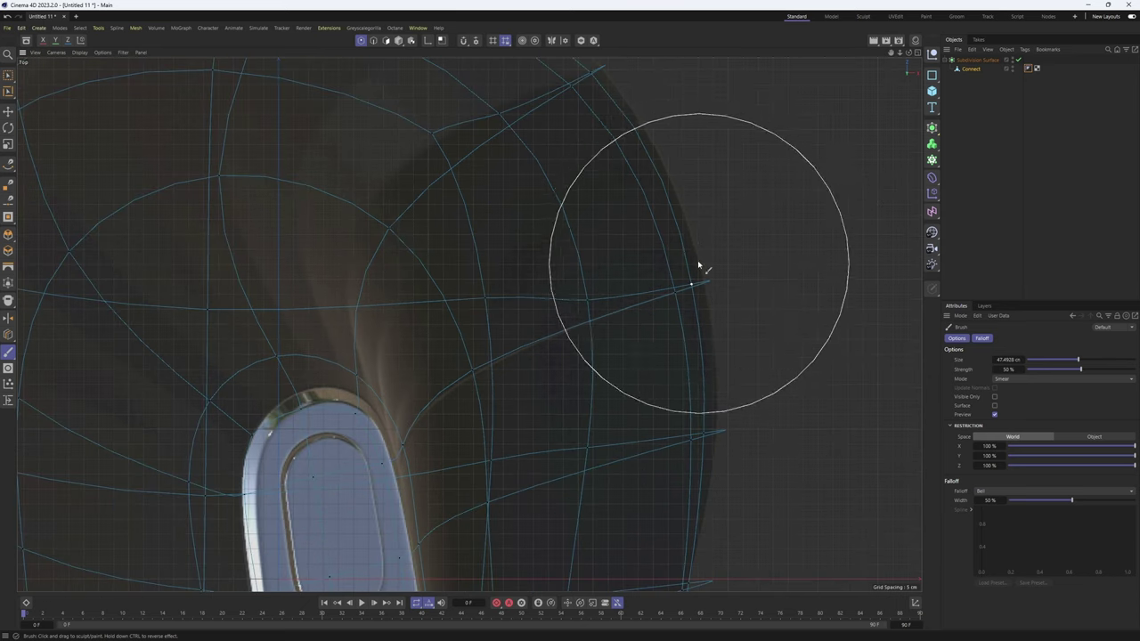
middle_click_drag(589, 194, 572, 282, "alt")
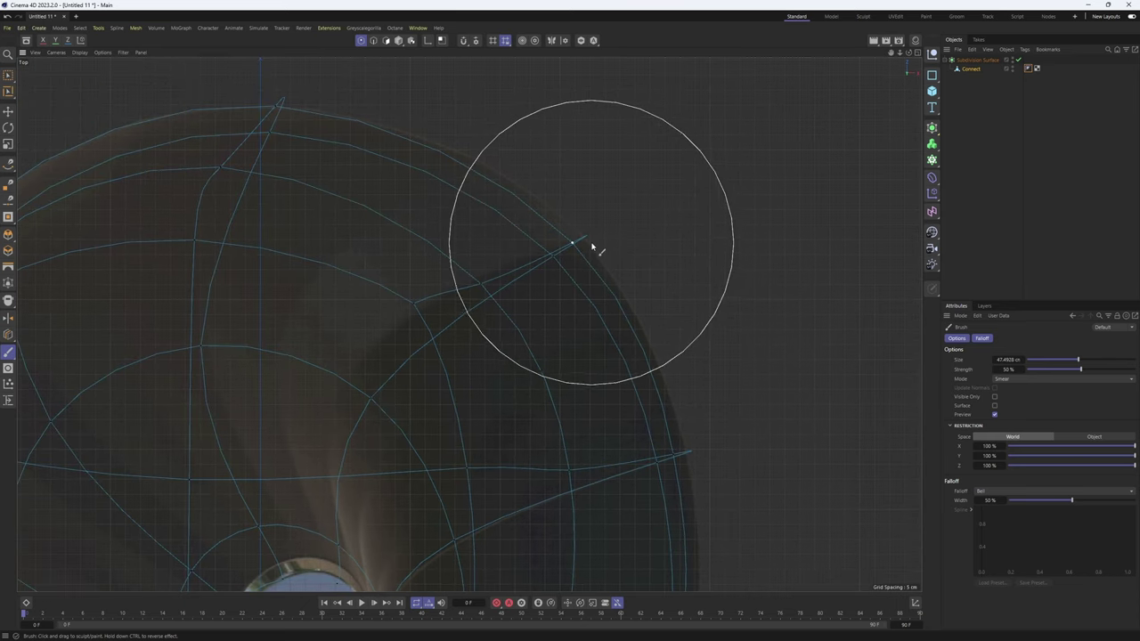
mouse_move(592, 243)
left_mouse_down()
mouse_move(567, 221)
mouse_move(578, 213)
left_mouse_up()
- Enlarge the brush to about 67 cm and smear the broad rounded end and the -X side onto the reference outline
scroll(565, 216, "down", 3)
middle_click_drag(563, 217, 620, 247, "alt")
middle_click_drag(477, 189, 495, 188)
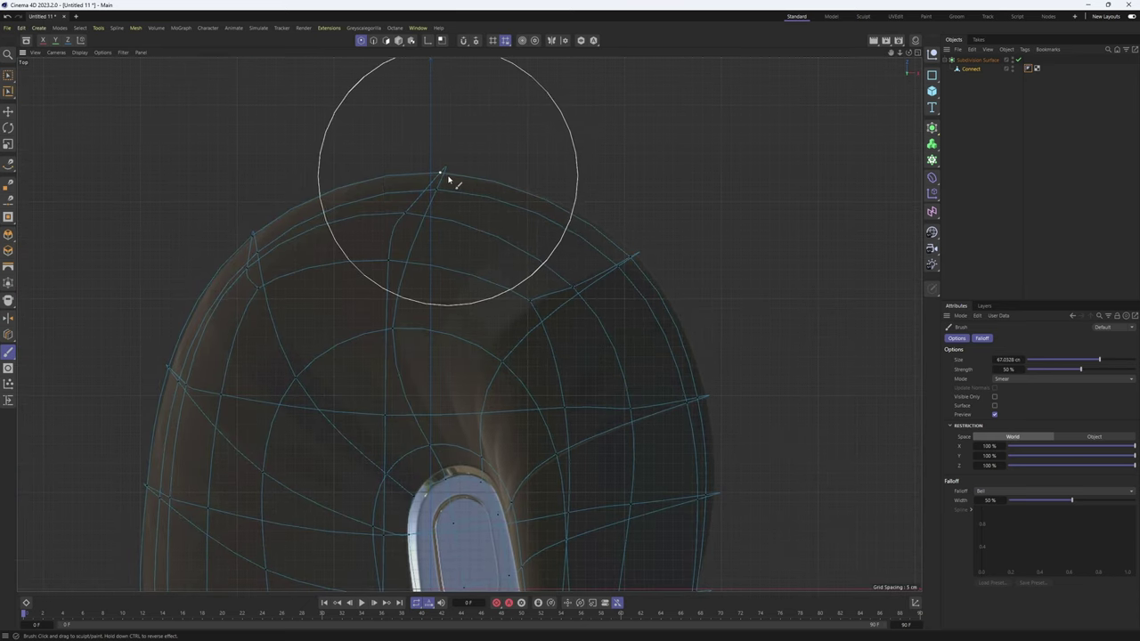
left_click_drag(448, 180, 449, 192)
left_click_drag(263, 223, 270, 228)
middle_click_drag(270, 229, 359, 160, "alt")
left_click_drag(258, 300, 271, 310)
middle_click_drag(271, 311, 362, 208, "alt")
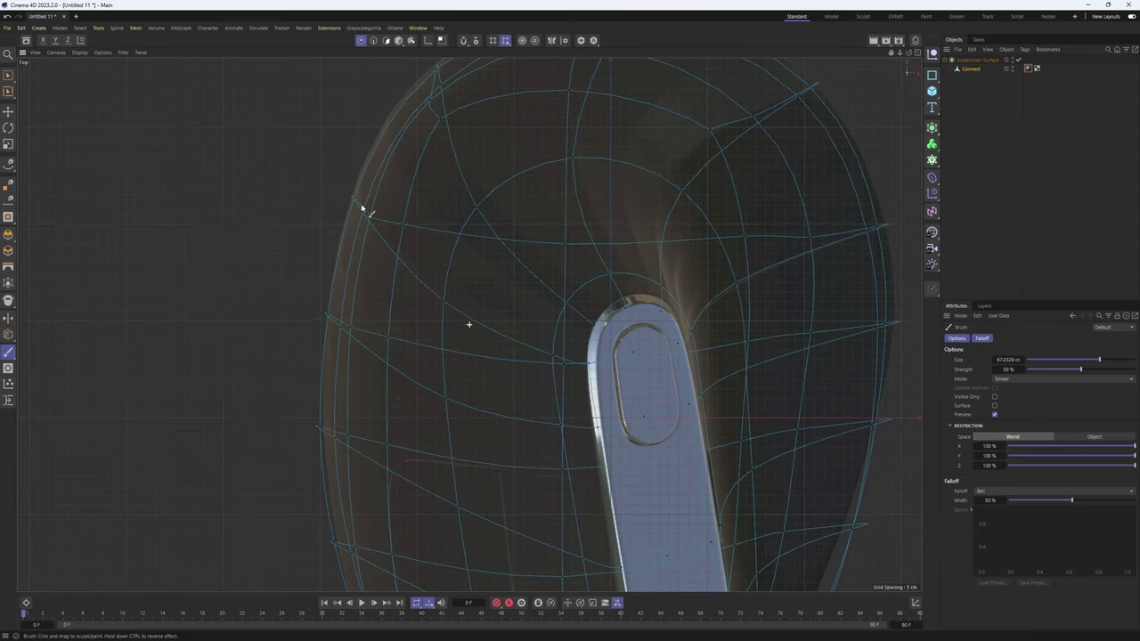
- Smear the base outline inward along the tapering +X side to match the top reference
middle_click_drag(338, 303, 333, 214, "alt")
mouse_move(468, 326)
middle_mouse_down("alt")
mouse_move(365, 280)
mouse_move(223, 289)
middle_mouse_up("alt")
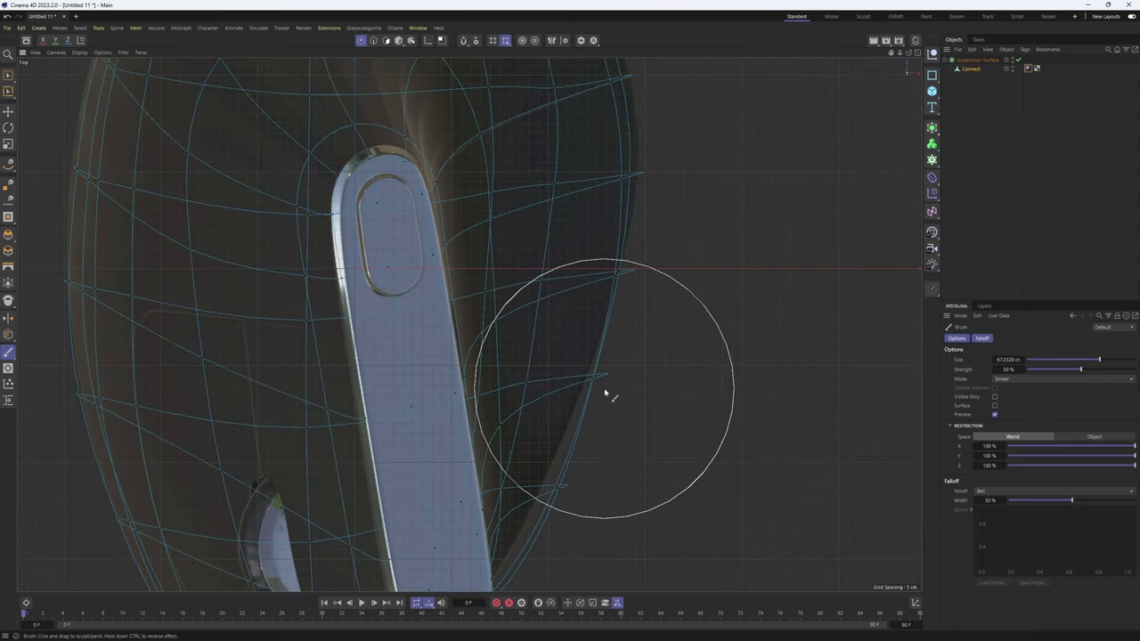
left_click_drag(602, 386, 581, 381)
middle_click_drag(582, 384, 582, 333, "alt")
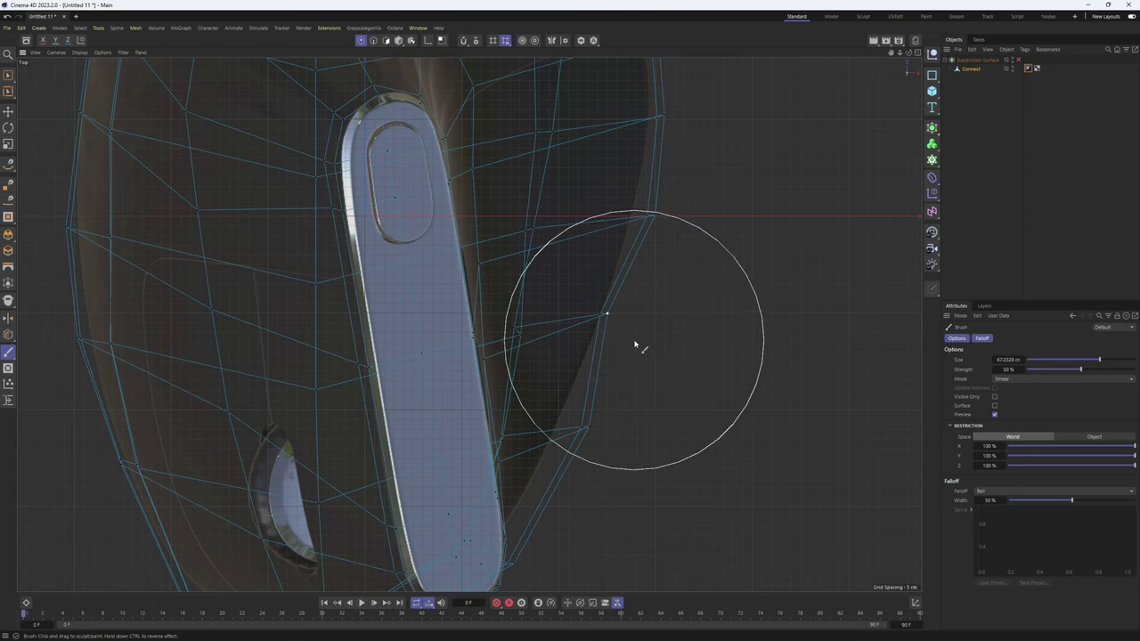
- Try to smear the unsmoothed cage inward on the +X side near the narrow end using the Brush
key("9")
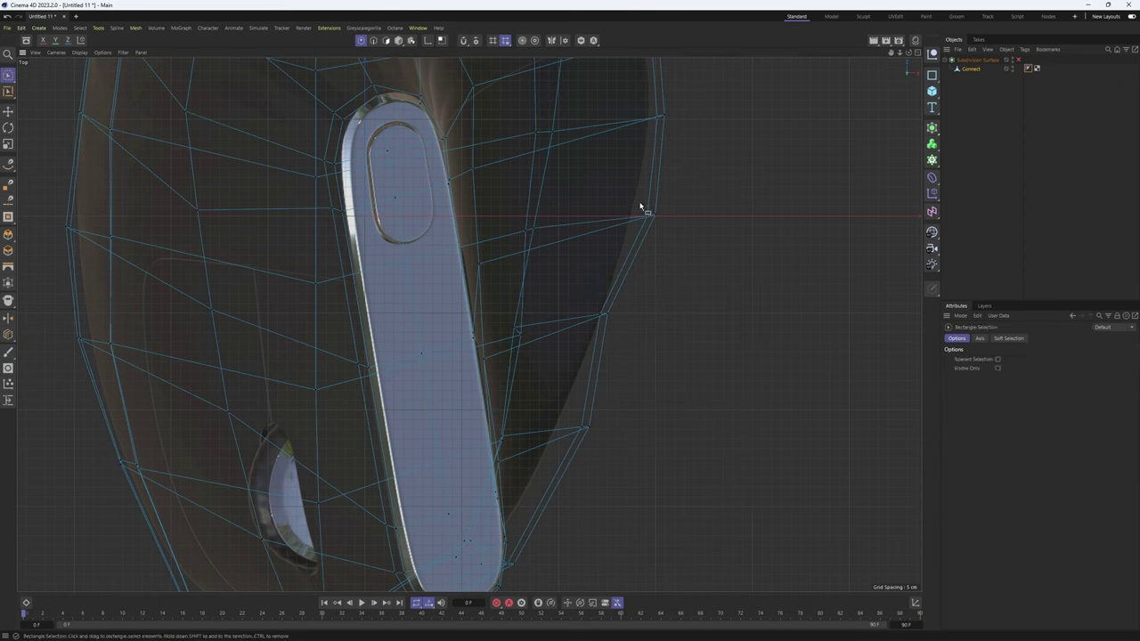
left_click_drag(8, 76, 52, 105)
key("m")
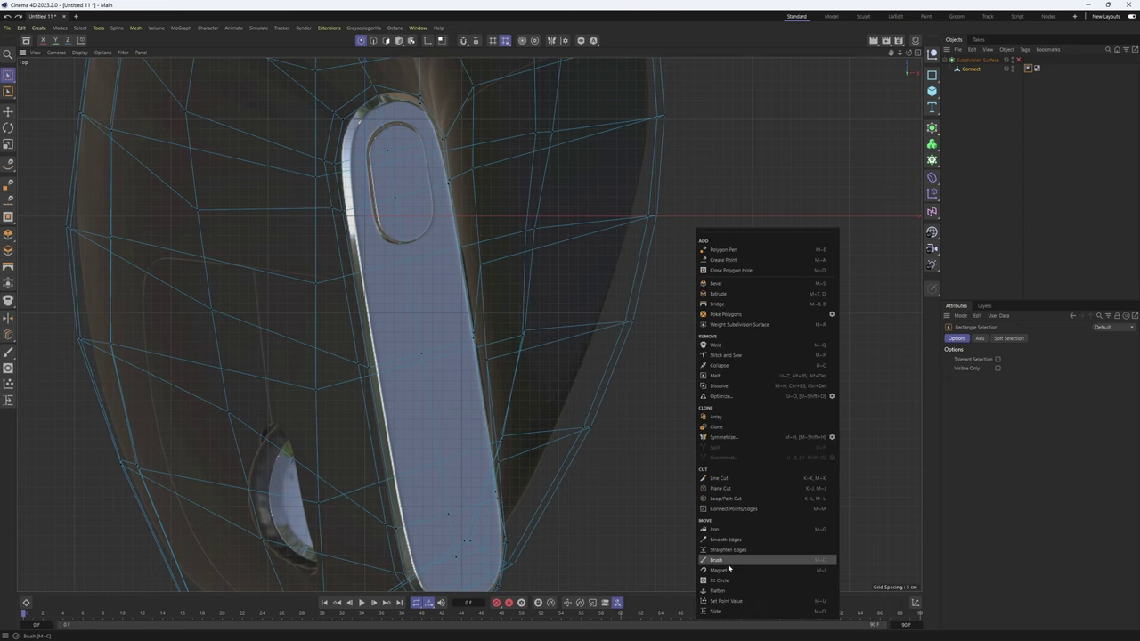
left_click(728, 561)
middle_click_drag(661, 449, 623, 348)
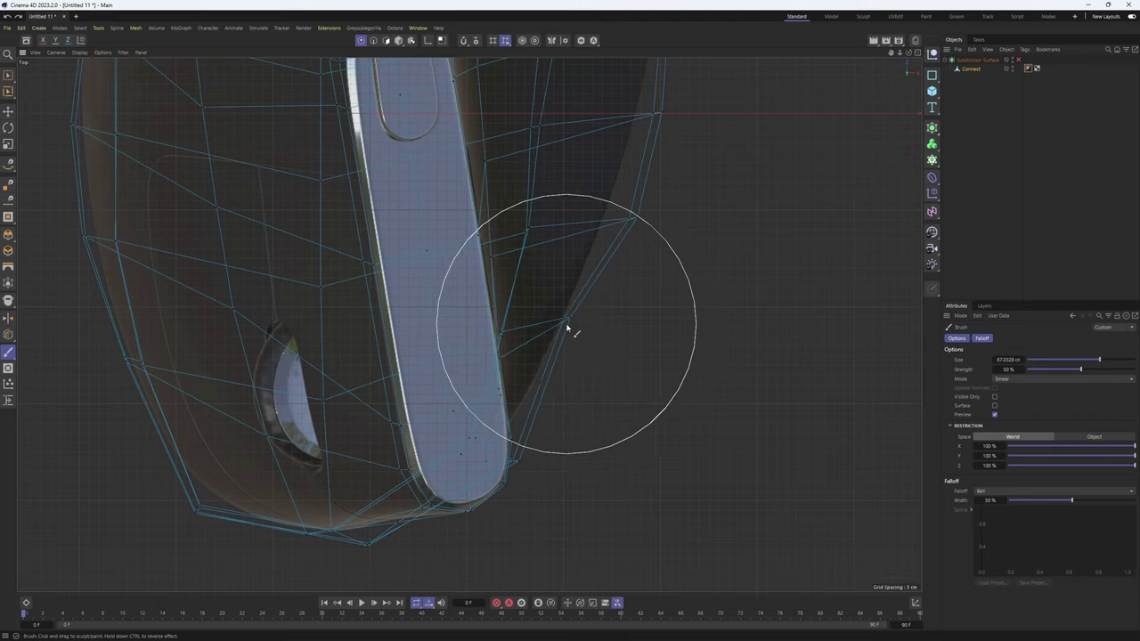
left_click_drag(558, 332, 492, 331)
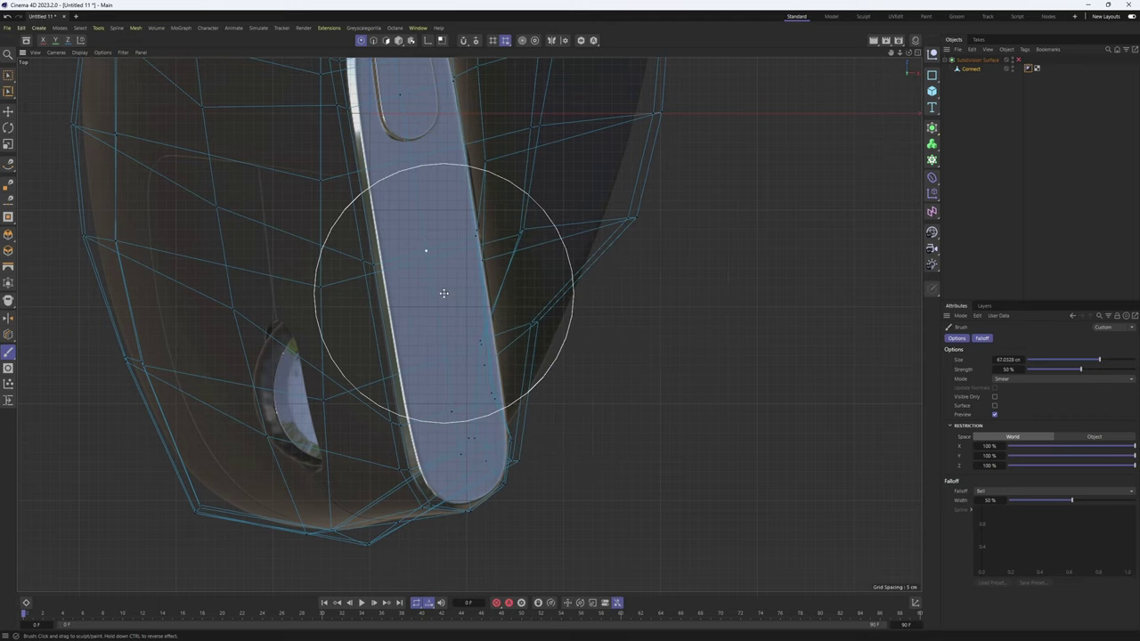
- Inspect the brushed area beside the top strip in the perspective view and undo the last Brush stroke
middle_click(205, 185)
middle_click(200, 182)
left_click_drag(415, 254, 406, 280, "alt")
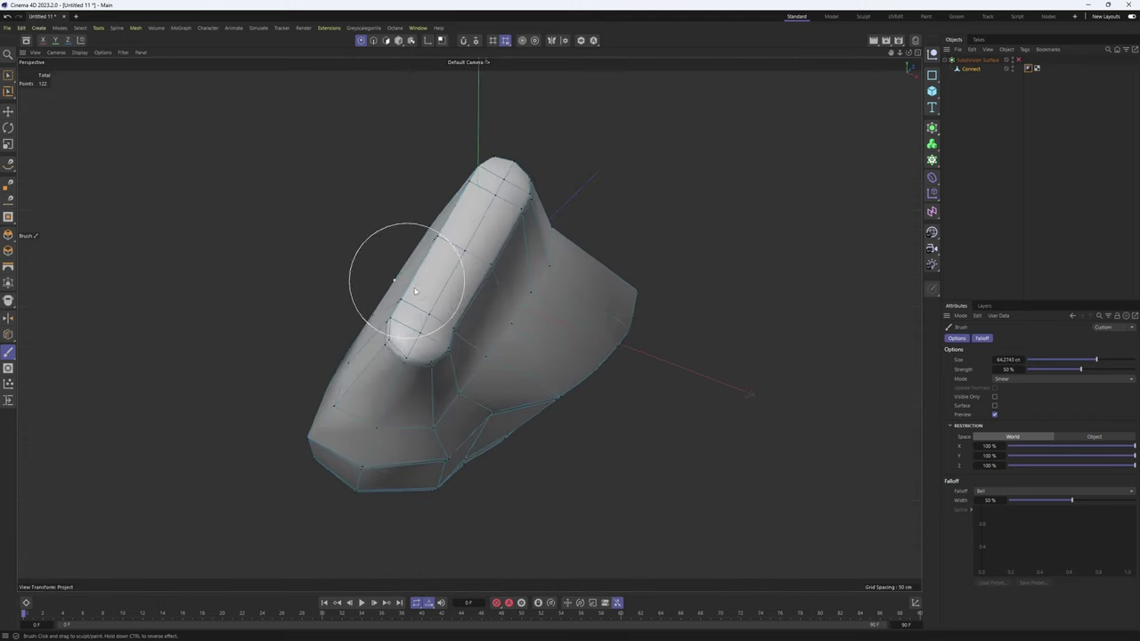
scroll(415, 291, "up", 6)
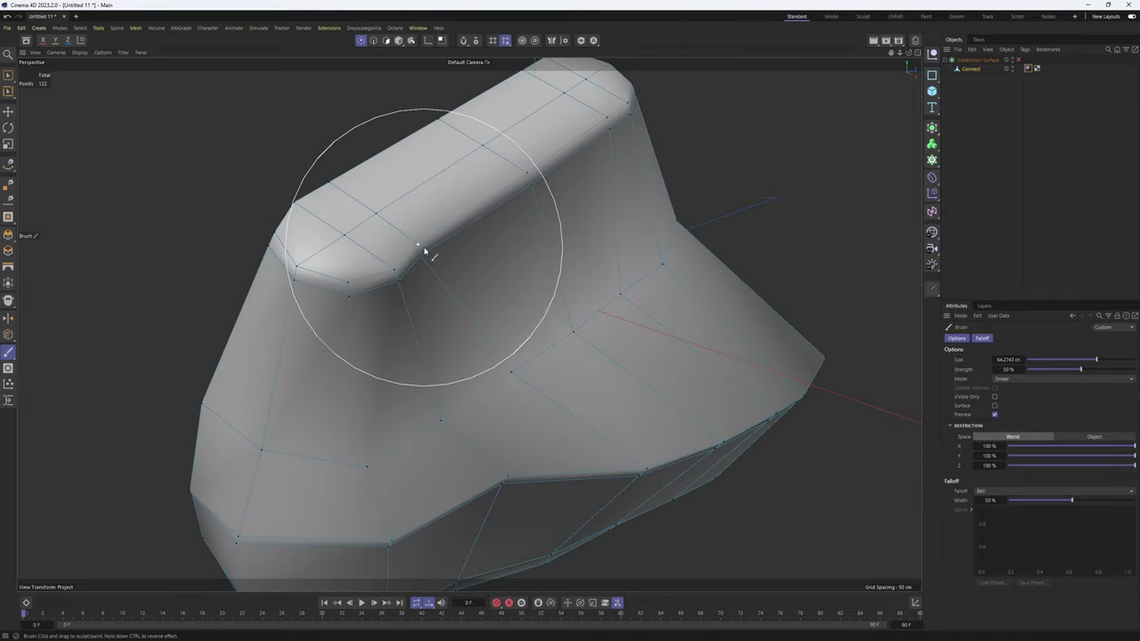
key("ctrl+z")
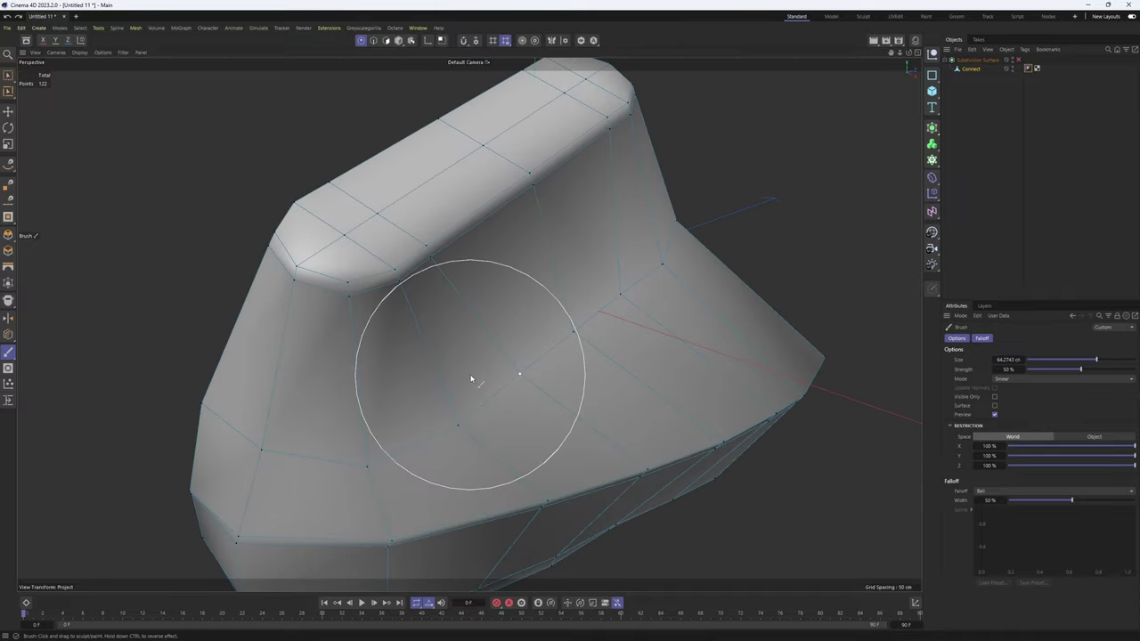
- Move rim points on the tapering +X side near the narrow end onto the top reference outline
middle_click_drag(532, 367, 537, 274, "alt")
key("Return")
key("space")
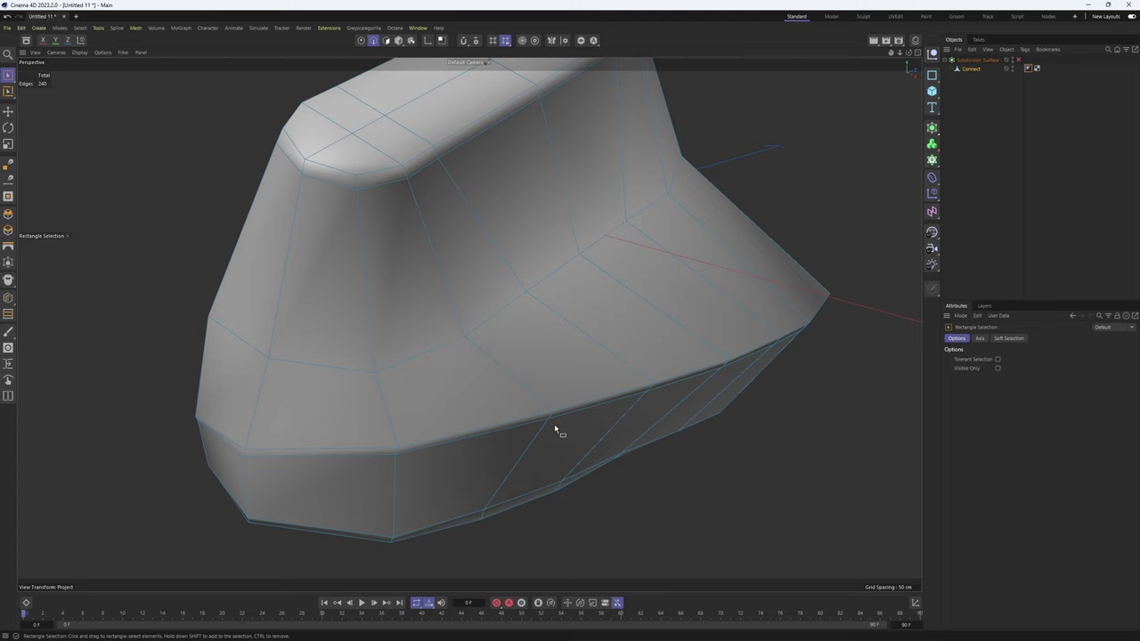
key("Return")
key("Return")
left_click_drag(544, 406, 568, 426)
middle_click(588, 411)
middle_click(620, 250)
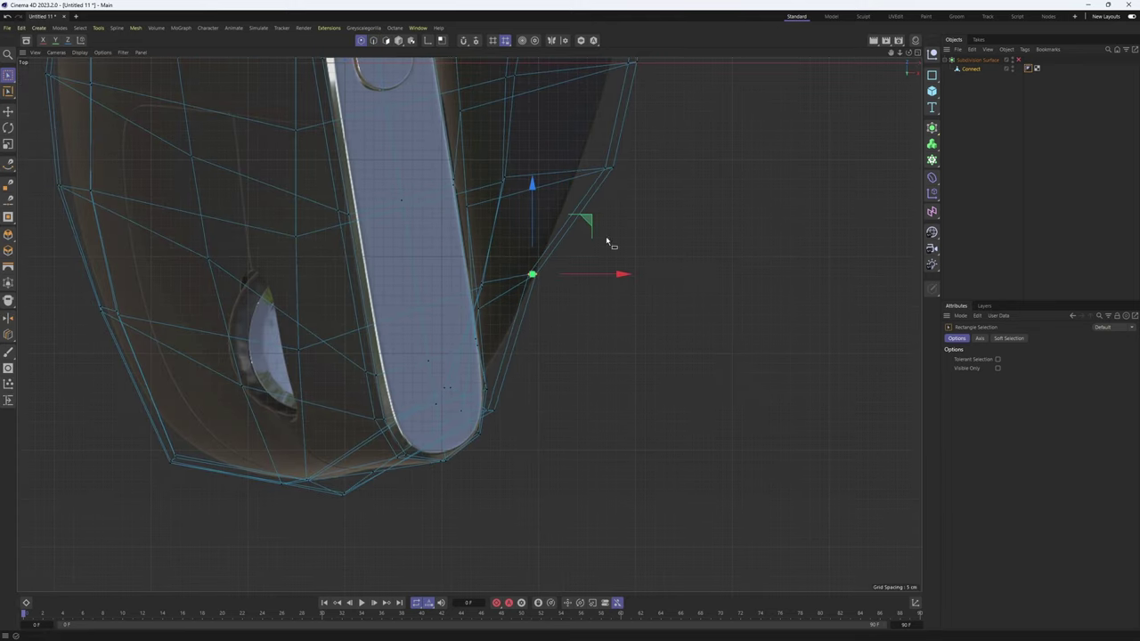
left_click_drag(580, 147, 638, 204)
middle_click_drag(644, 195, 628, 282, "alt")
mouse_move(666, 260)
left_mouse_down("alt")
mouse_move(583, 248)
mouse_move(650, 251)
left_mouse_up("alt")
middle_click_drag(514, 461, 515, 353, "alt")
middle_click_drag(585, 243, 564, 312, "alt")
left_click_drag(582, 259, 573, 278)
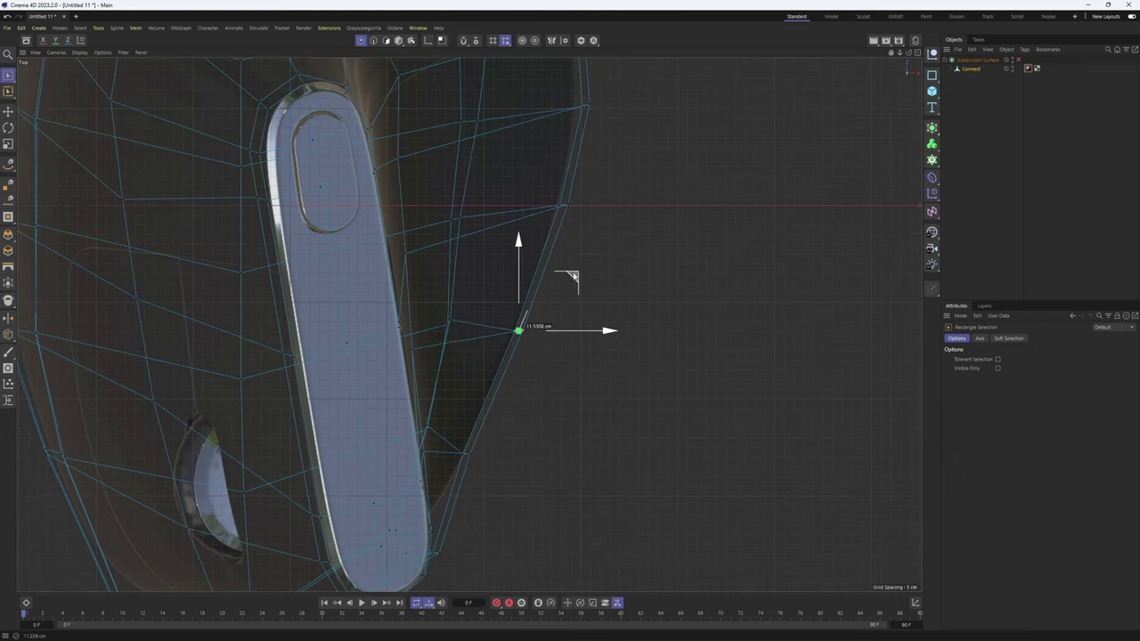
- Reposition the next +X rim points toward the broad end to follow the top reference outline
middle_click_drag(575, 222, 556, 289, "alt")
left_click_drag(523, 251, 570, 292)
left_click_drag(600, 220, 594, 239)
middle_click_drag(585, 202, 581, 294, "alt")
left_click_drag(542, 287, 584, 243)
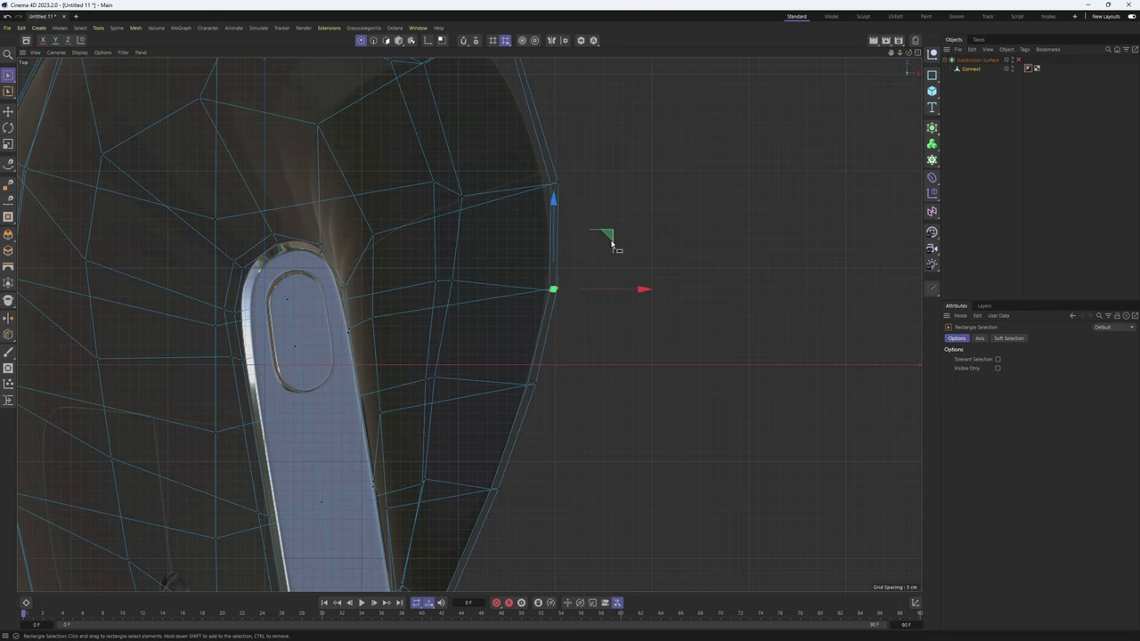
middle_click_drag(525, 508, 572, 258, "alt")
left_click_drag(491, 424, 442, 481)
- With smoothing shown, fit the points around the broad rounded end to the top reference outline
middle_click(483, 476)
middle_click(484, 475)
middle_click(485, 472)
middle_click(712, 270)
left_click_drag(511, 412, 472, 416)
left_click_drag(620, 282, 656, 397, "alt")
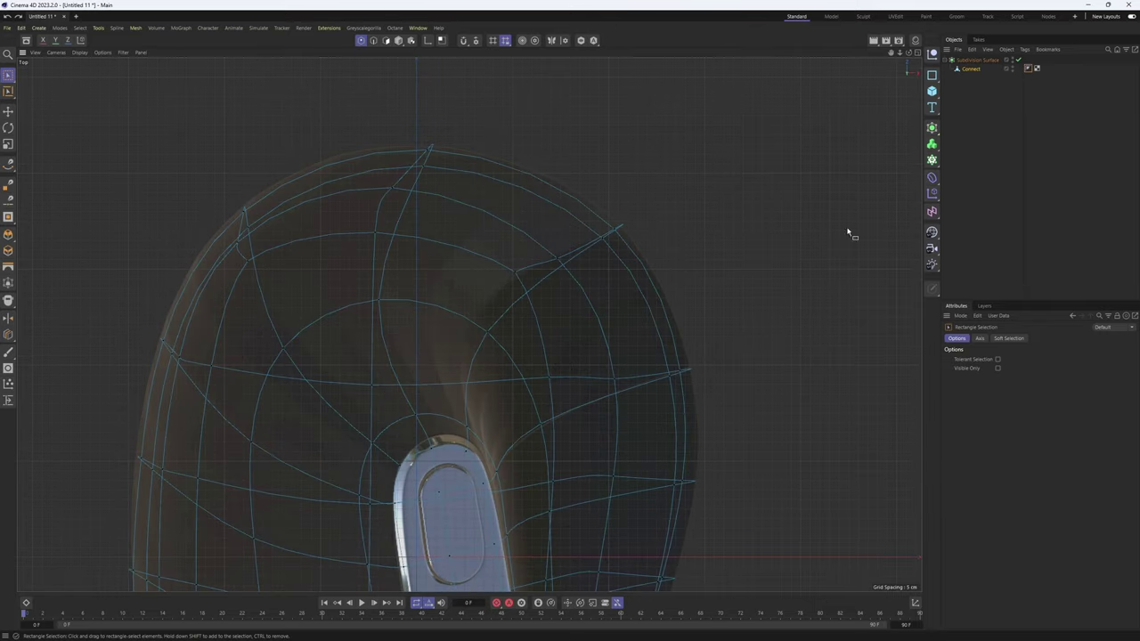
middle_click_drag(365, 284, 538, 275, "alt")
left_click_drag(388, 284, 445, 184)
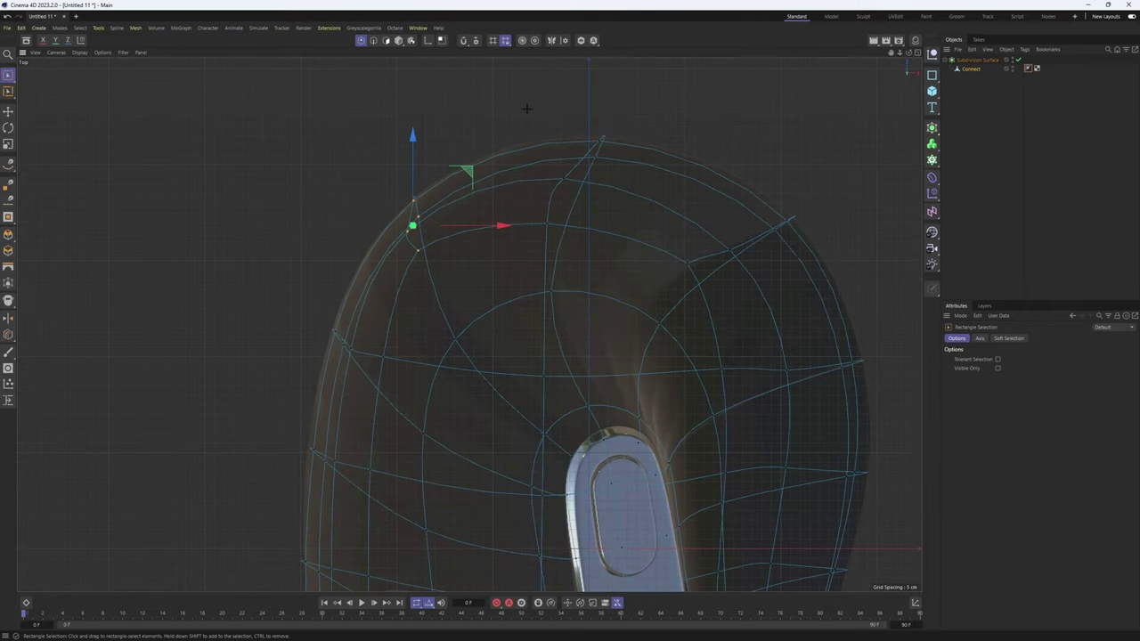
left_click(988, 160)
- Shift the point groups along the -X side toward the narrow end onto the top reference outline, checking the unsmoothed cage
middle_click_drag(460, 456, 511, 305, "alt")
left_click_drag(429, 397, 431, 397)
left_click_drag(491, 375, 495, 377)
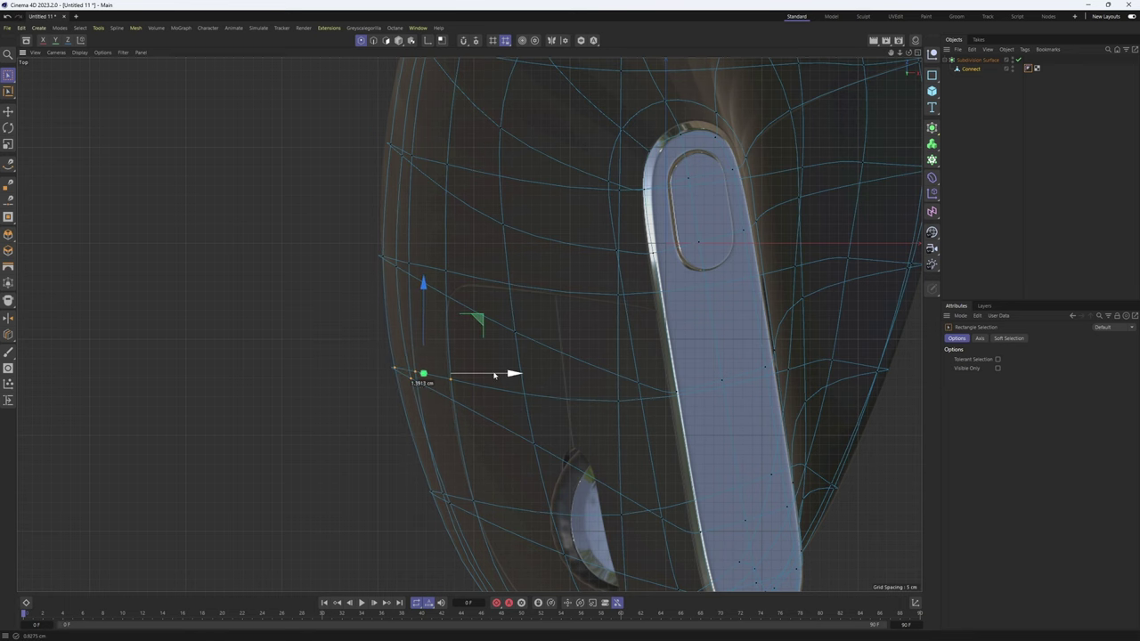
middle_click_drag(499, 463, 486, 332, "alt")
left_click_drag(374, 331, 463, 382)
key("q")
left_click_drag(475, 312, 494, 354)
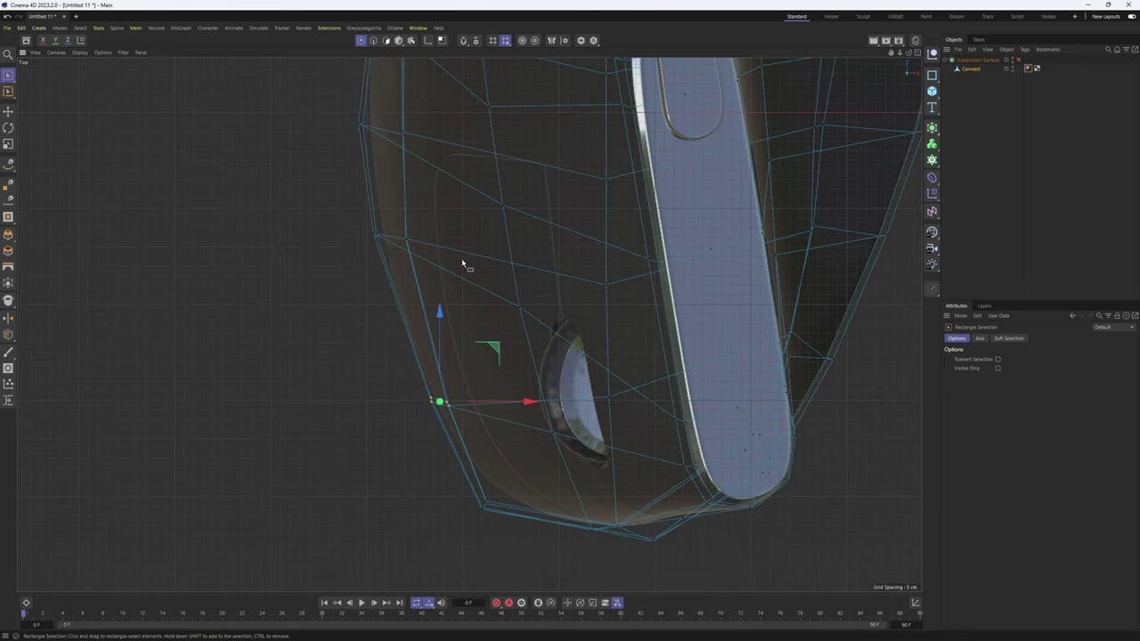
left_click_drag(460, 260, 360, 216)
left_click_drag(446, 190, 457, 224)
key("q")
key("ctrl+shift+a")
- Move the bottom points at the narrow end onto the lower corner of the reference in the Right view
middle_click_drag(594, 350, 480, 239, "alt")
middle_click(480, 239)
middle_click(302, 409)
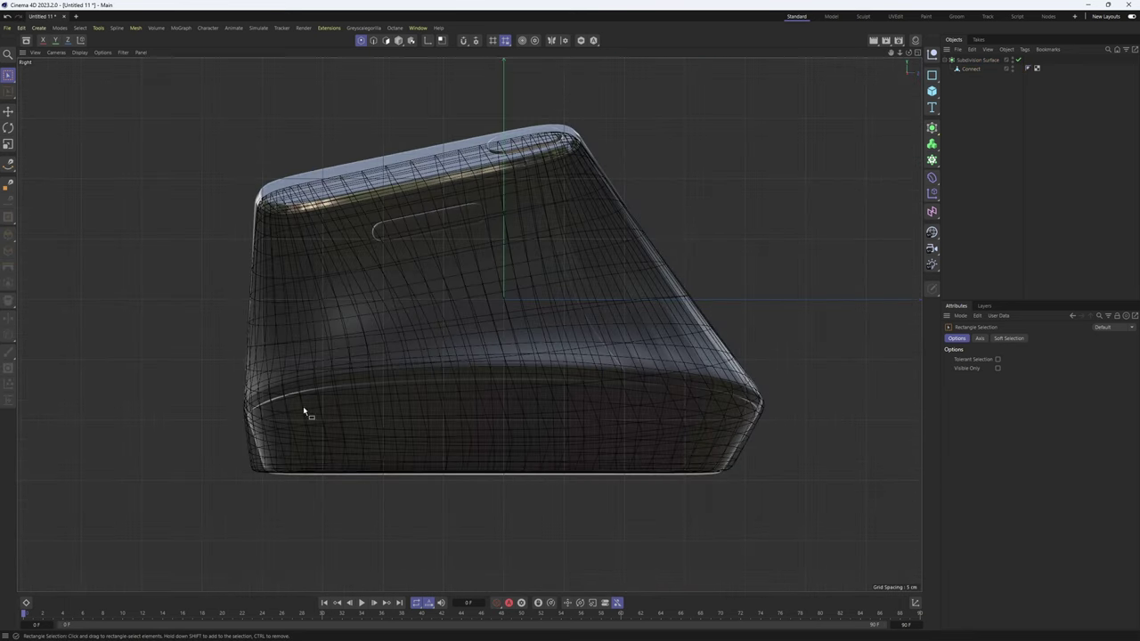
left_click(331, 404)
middle_click_drag(303, 409, 315, 384, "alt")
key("q")
scroll(401, 427, "up", 5)
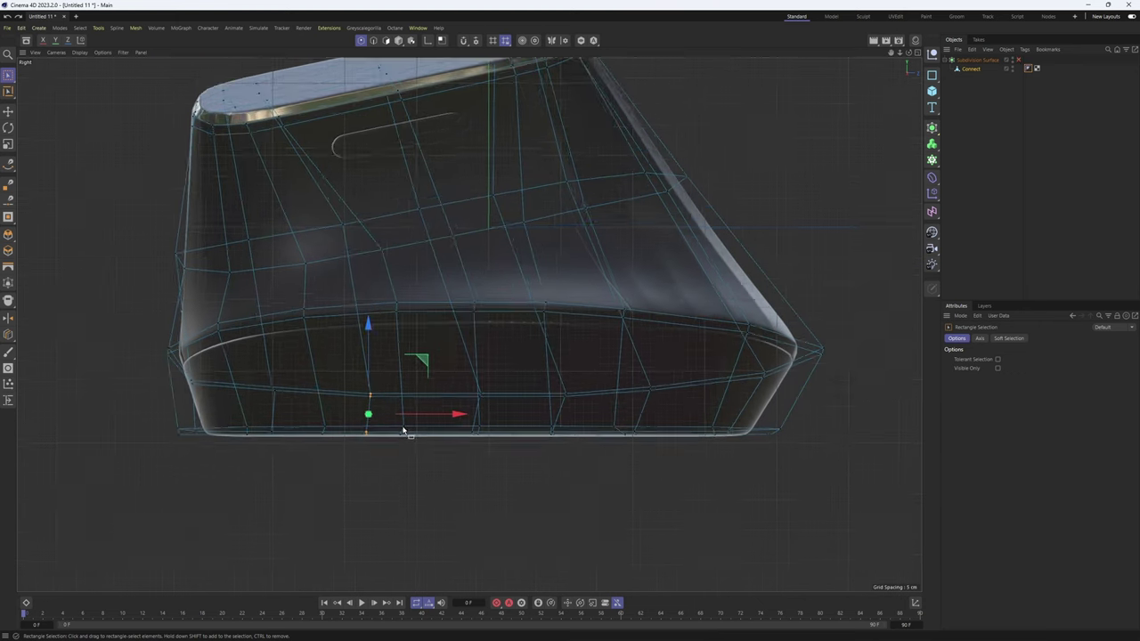
middle_click(635, 306)
middle_click(289, 421)
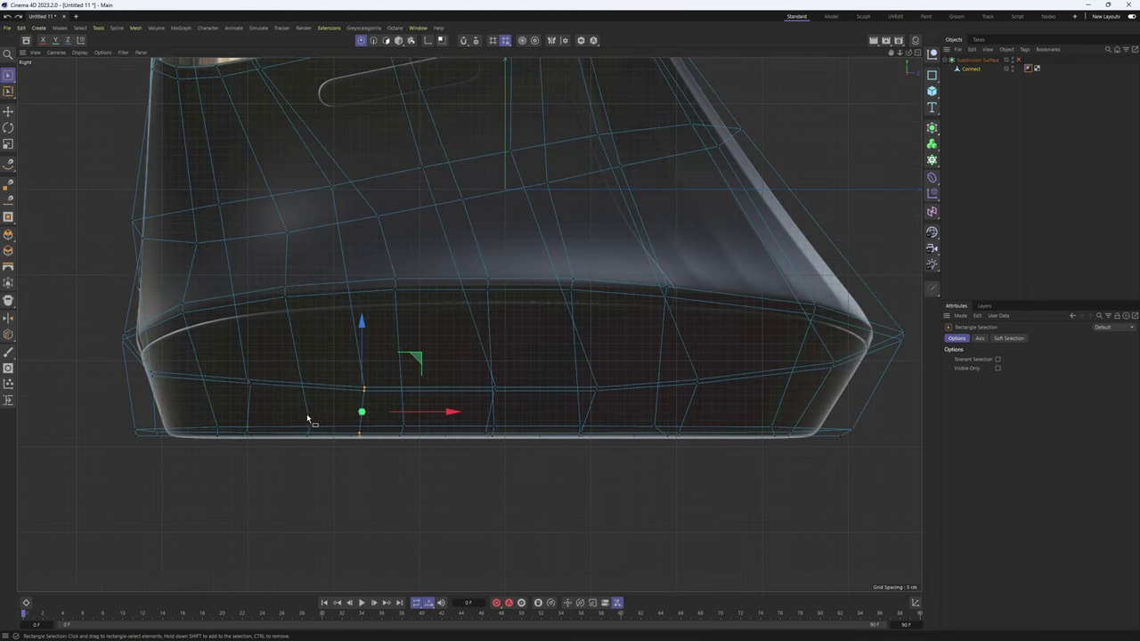
left_click_drag(267, 458, 93, 415)
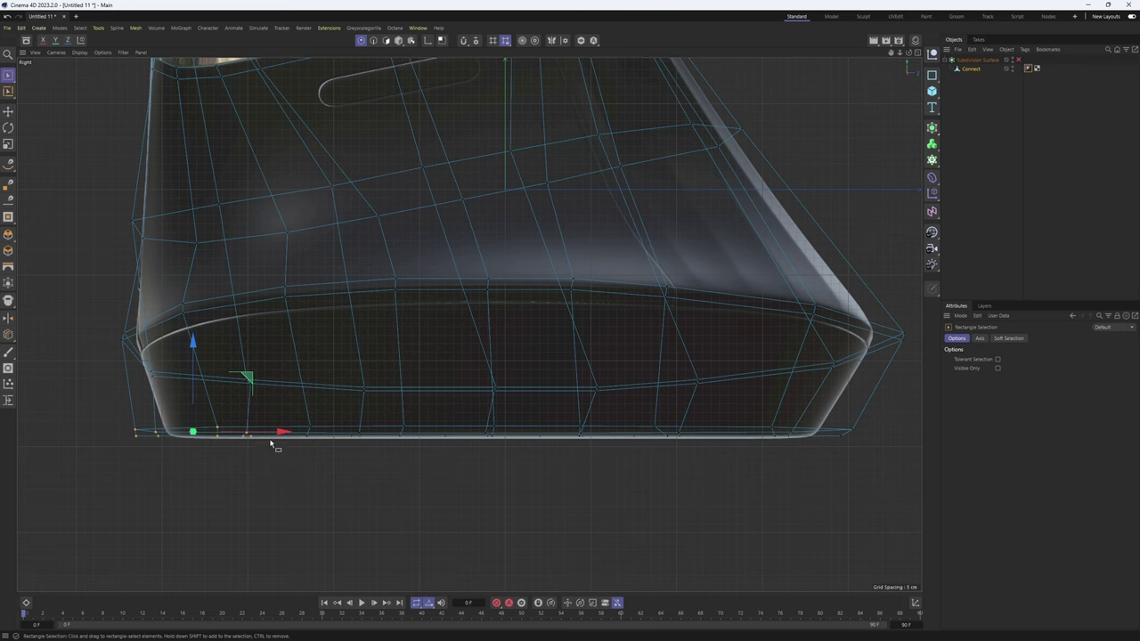
key("q")
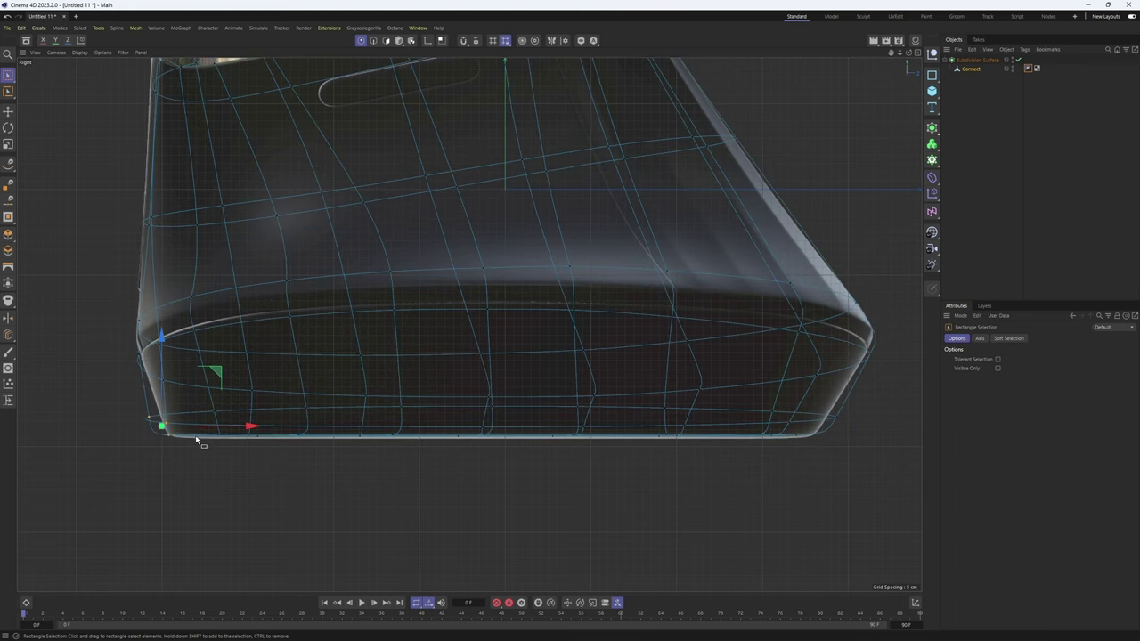
left_click_drag(242, 435, 243, 436)
- Pull the bottom points at the broad end inward to match the lower corner of the side reference
scroll(801, 488, "up", 3)
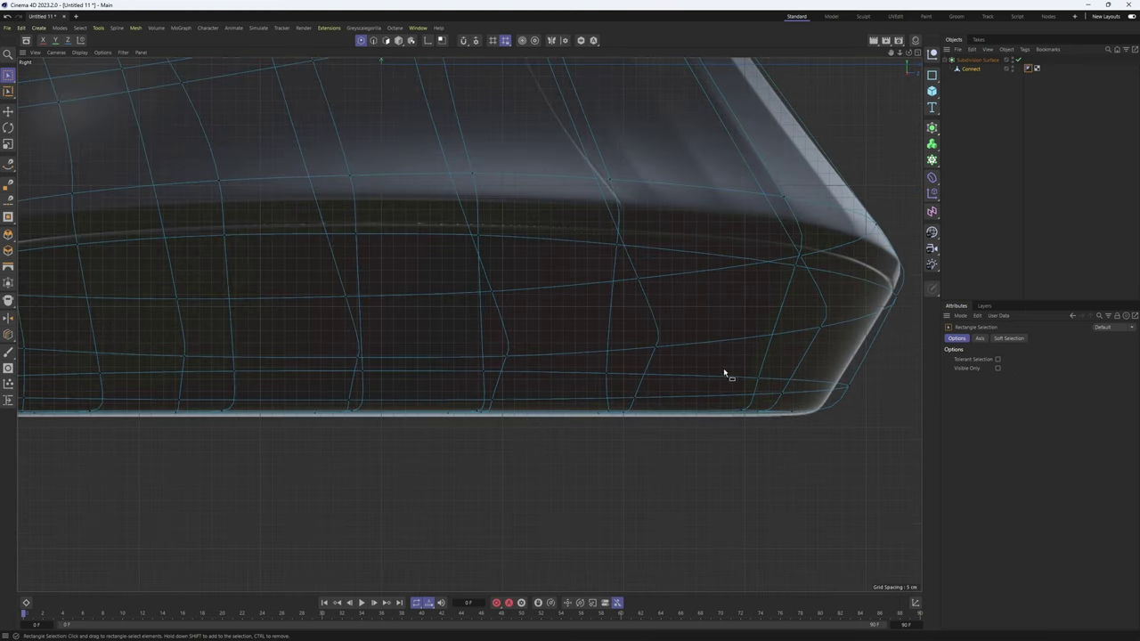
left_click_drag(724, 370, 880, 454)
left_click_drag(872, 399, 858, 401)
middle_click_drag(806, 370, 583, 386, "alt")
scroll(663, 238, "down", 4)
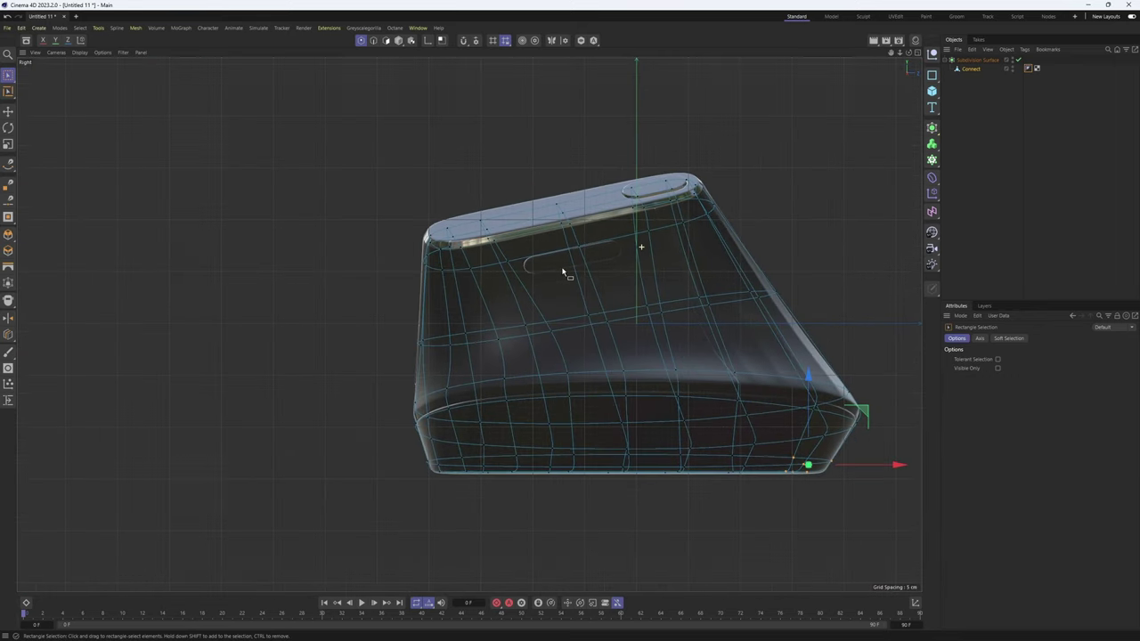
- Select the whole middle edge loop around the mouse body in the Front view
scroll(344, 341, "up", 5)
left_click_drag(350, 336, 452, 425)
middle_click(451, 424)
middle_click(552, 428)
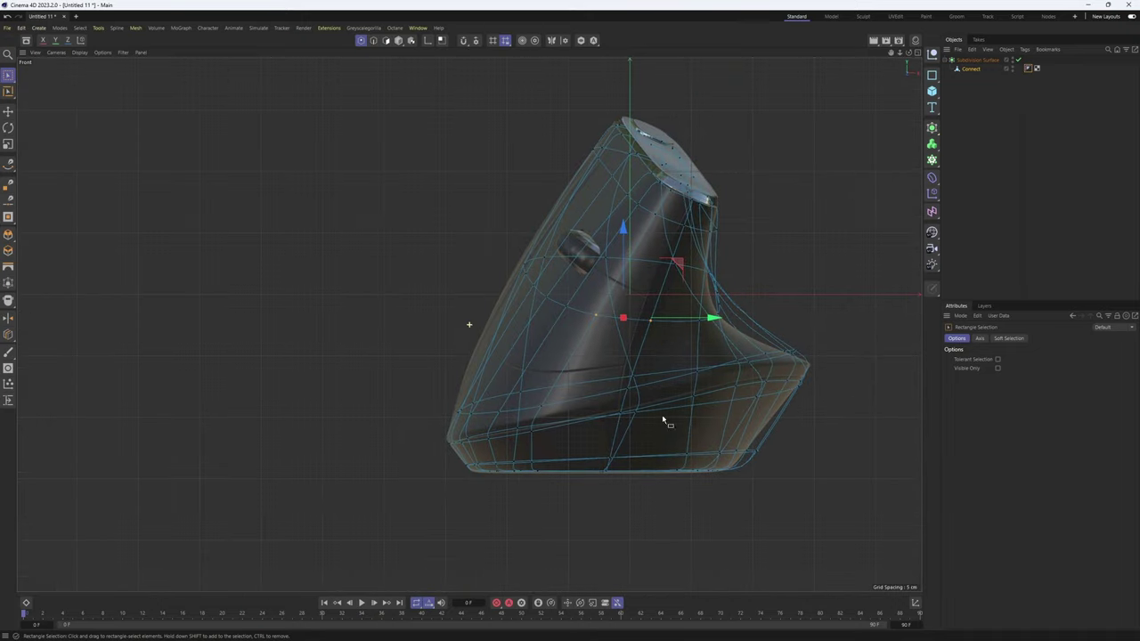
scroll(662, 419, "up", 3)
key("Return")
key("e")
double_click(598, 287)
middle_click_drag(696, 300, 600, 340, "alt")
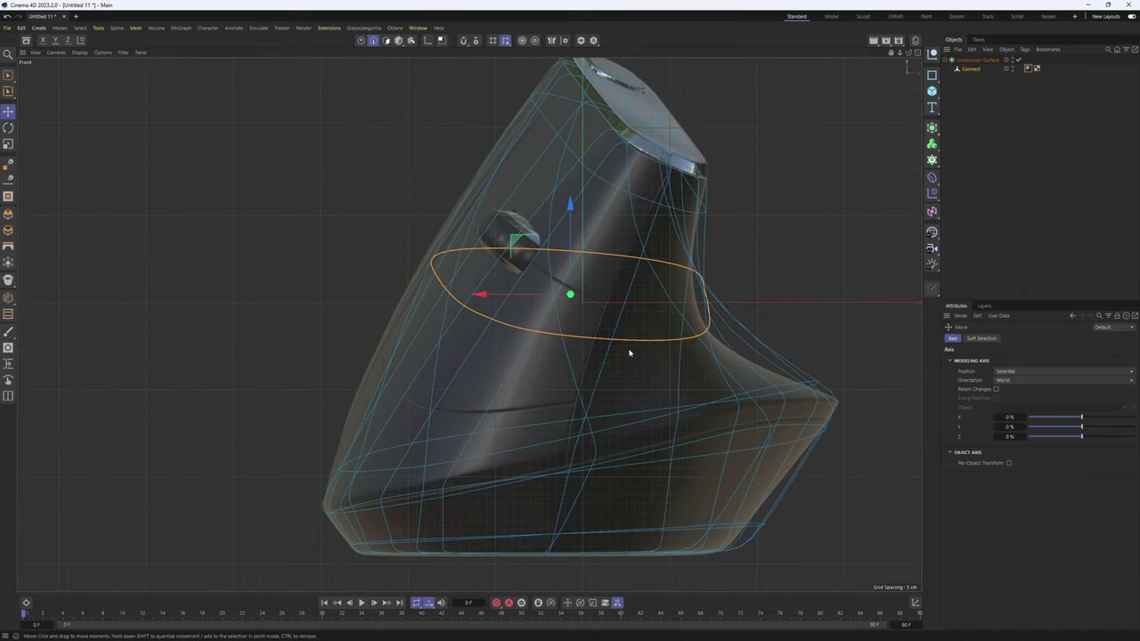
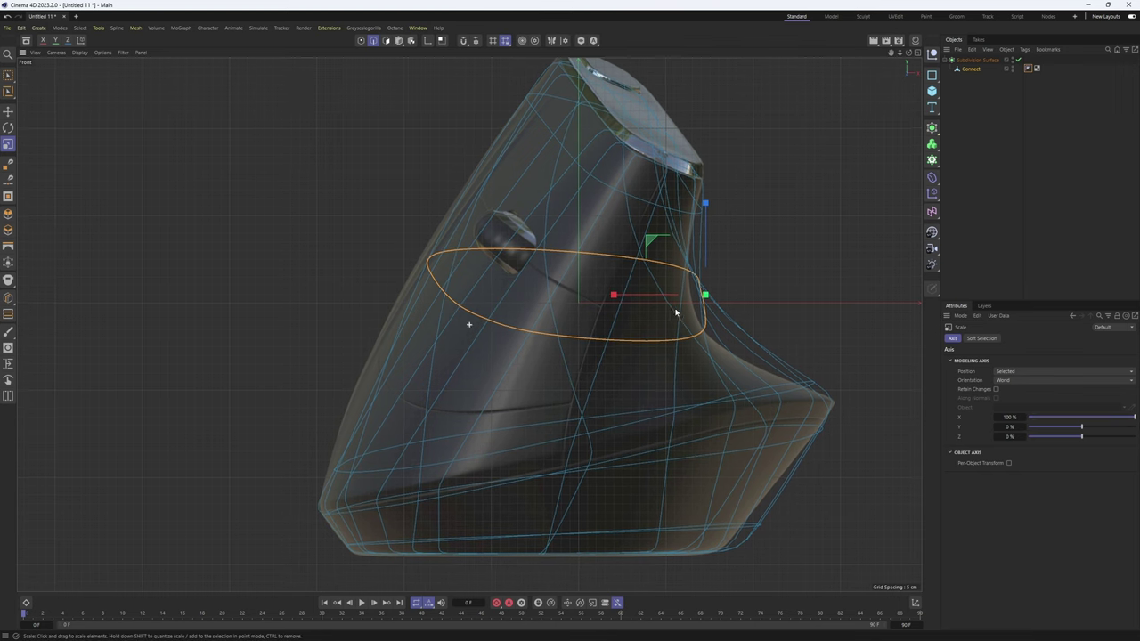
- Set the modeling axis X to 100% and scale the middle loop slightly along X toward the front reference
scroll(675, 305, "up", 2)
left_click_drag(658, 296, 635, 300)
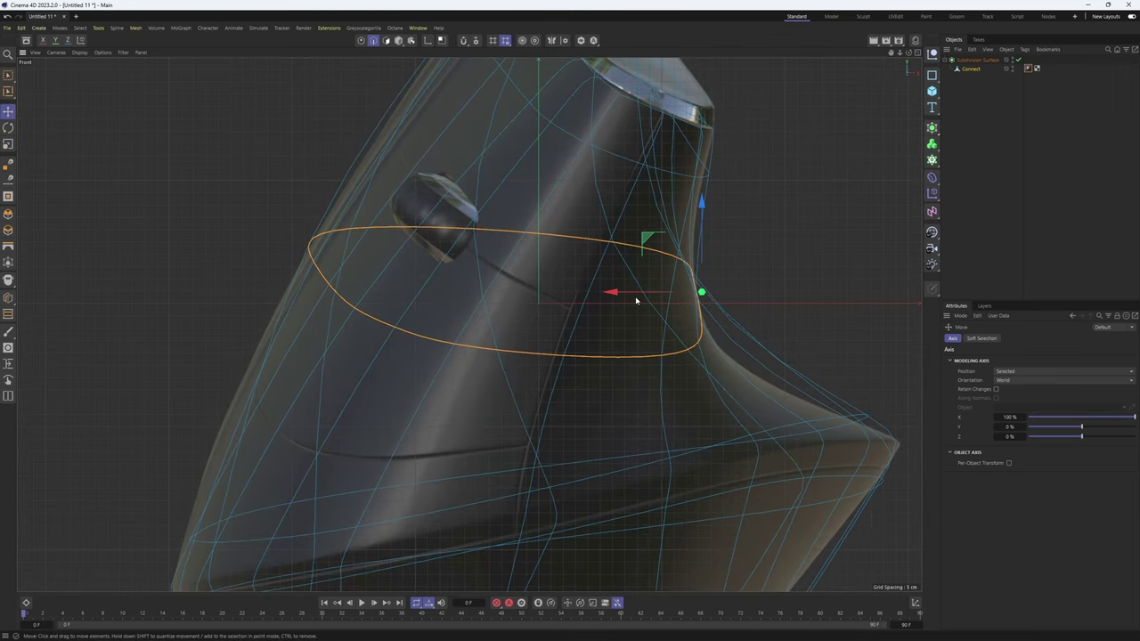
key("q")
key("q")
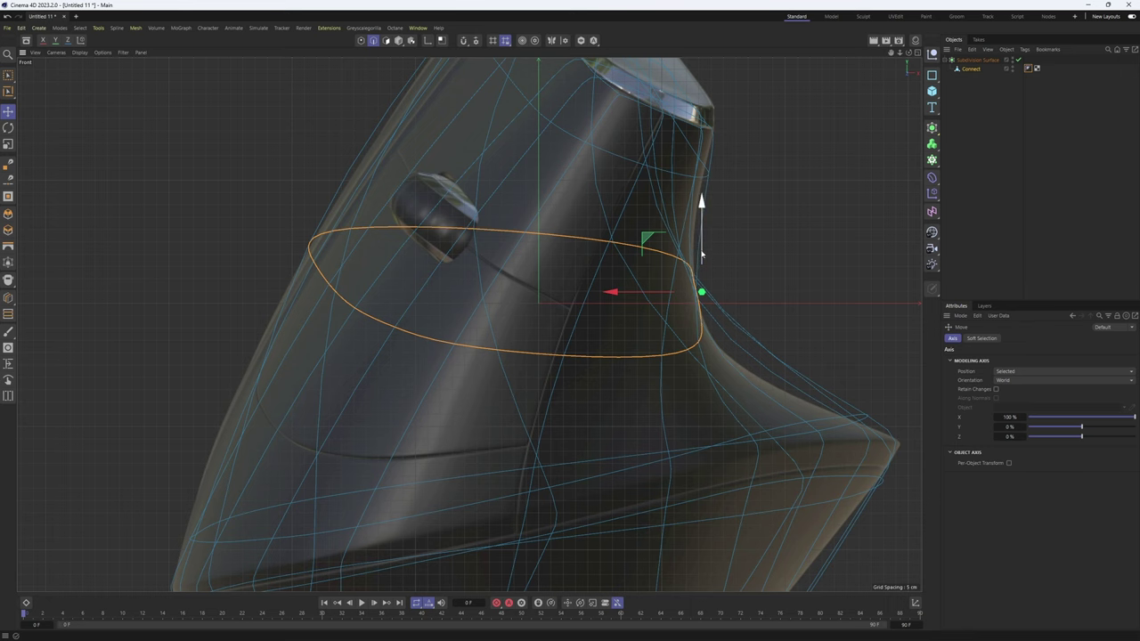
- Move the middle loop's point at the narrow end slightly along Z against the side reference
middle_click(748, 395)
middle_click(348, 239)
left_click_drag(348, 240, 508, 344, "alt")
key("q")
key("F5")
middle_click(392, 227)
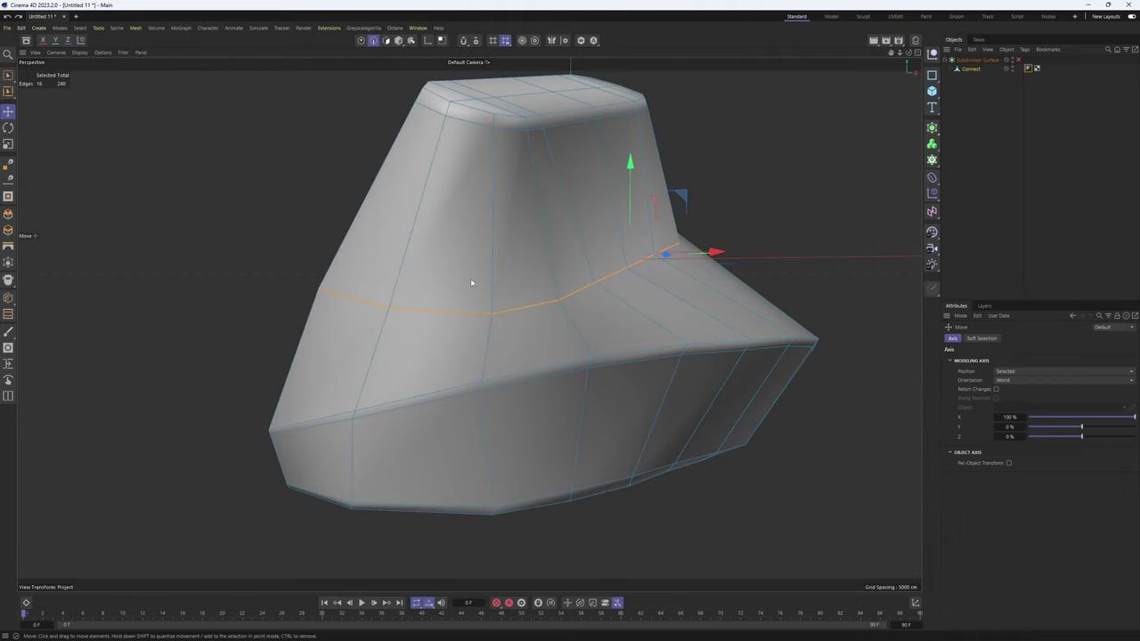
left_click_drag(383, 279, 365, 336, "alt")
left_click_drag(387, 350, 393, 389, "alt")
key("Return")
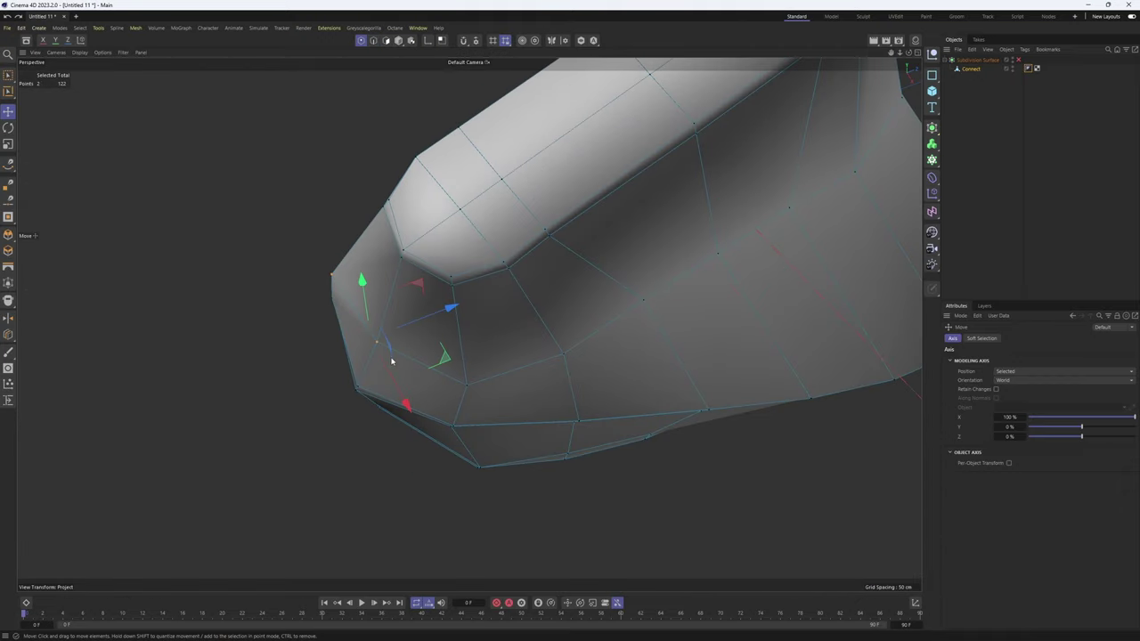
key("F5")
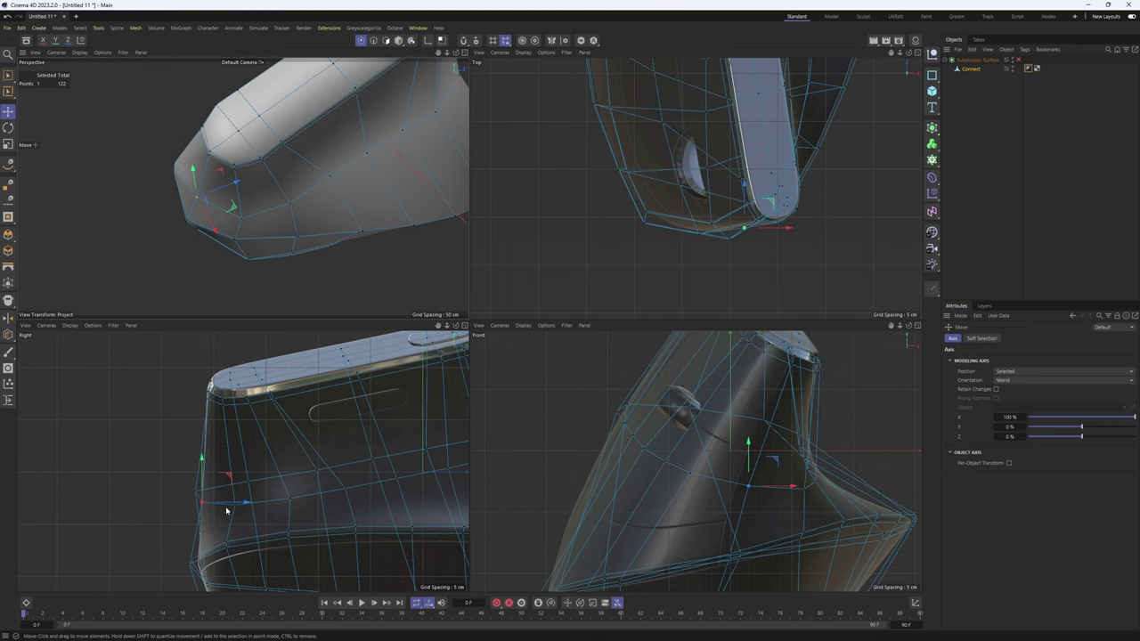
left_click_drag(242, 504, 235, 508)
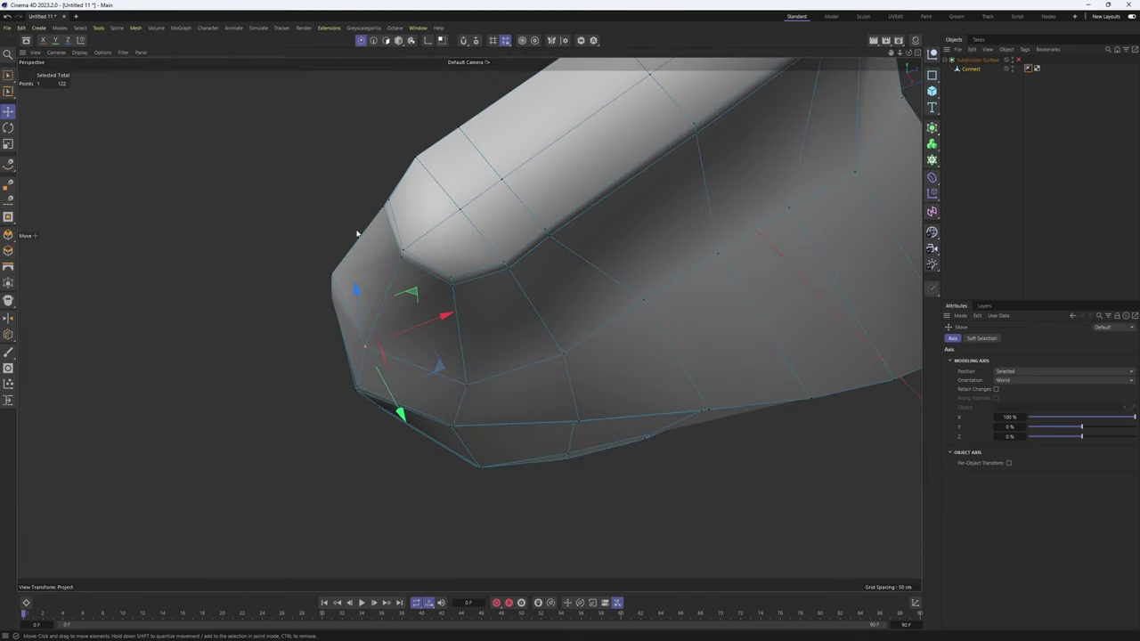
- Reselect the middle edge loop and rotate it slightly about the vertical axis
double_click(471, 261)
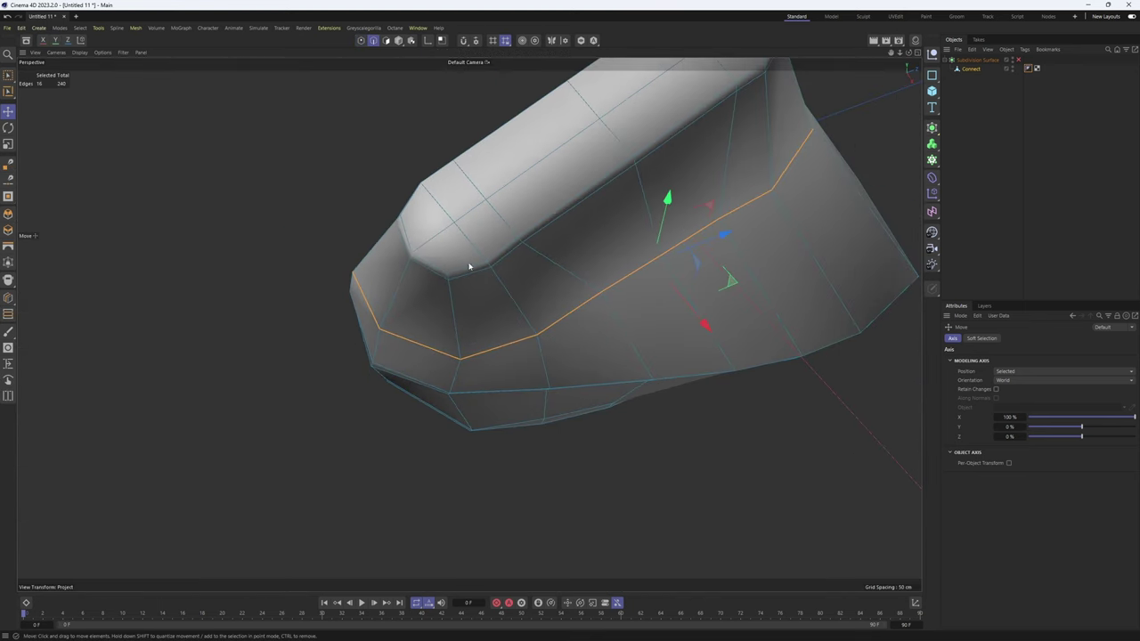
left_click_drag(471, 261, 662, 228, "alt")
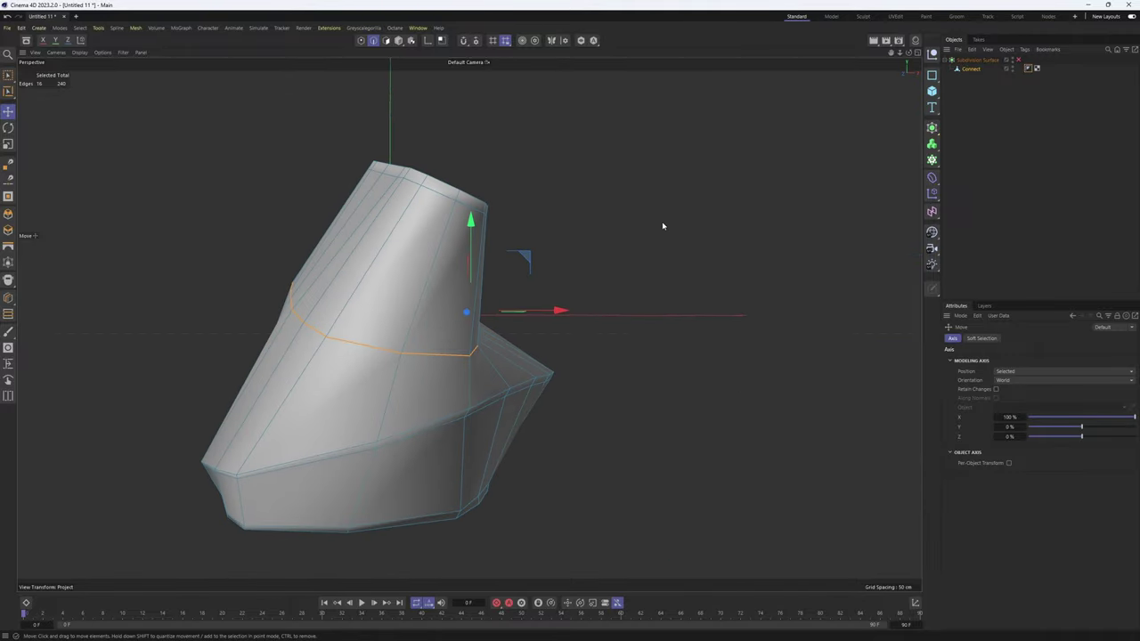
middle_click(662, 229)
middle_click(386, 280)
key("r")
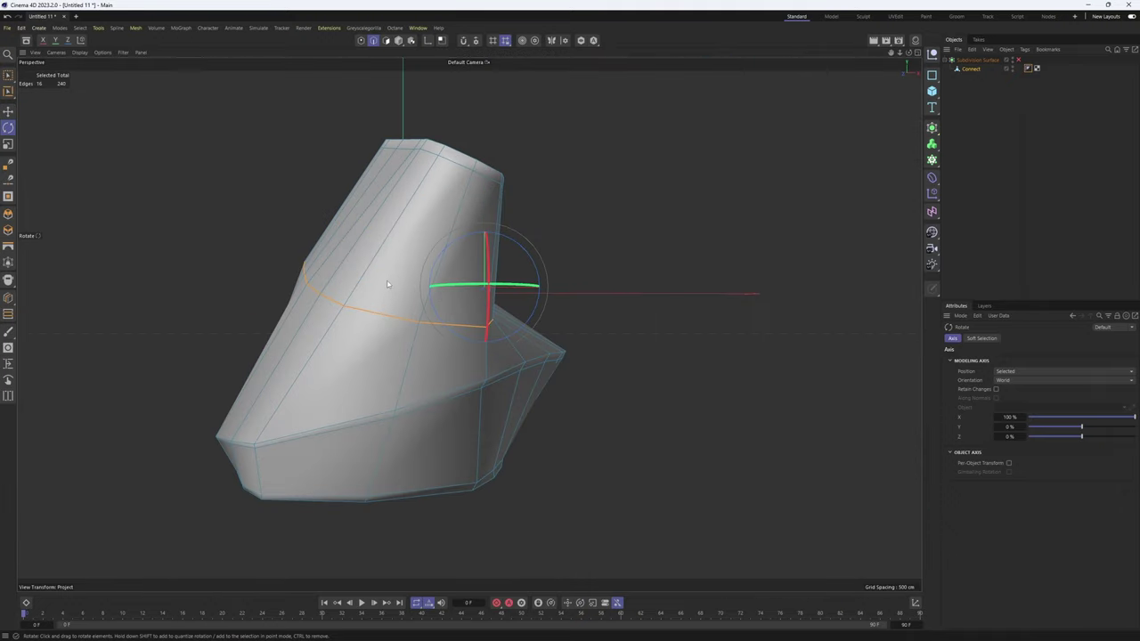
left_click_drag(386, 281, 502, 282, "alt")
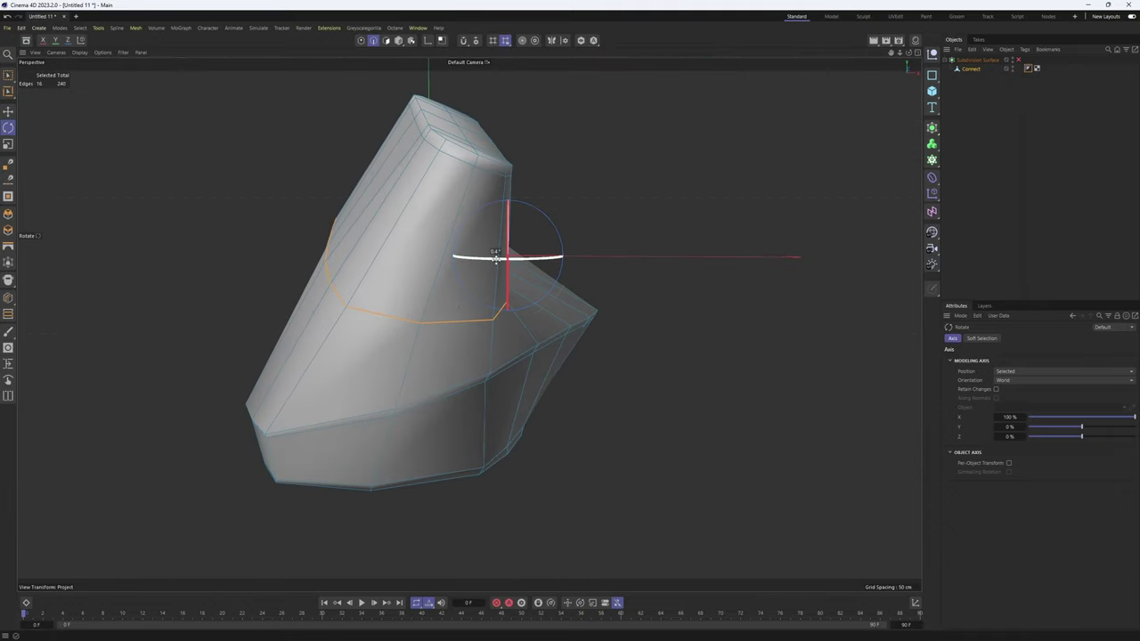
key("e")
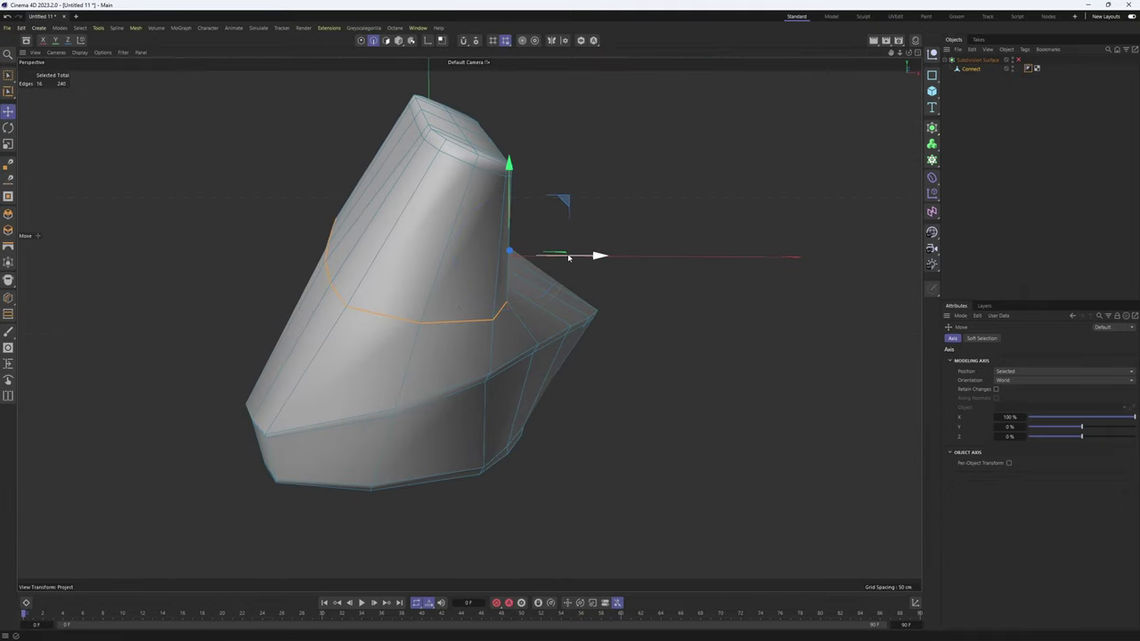
left_click_drag(564, 260, 478, 300, "alt")
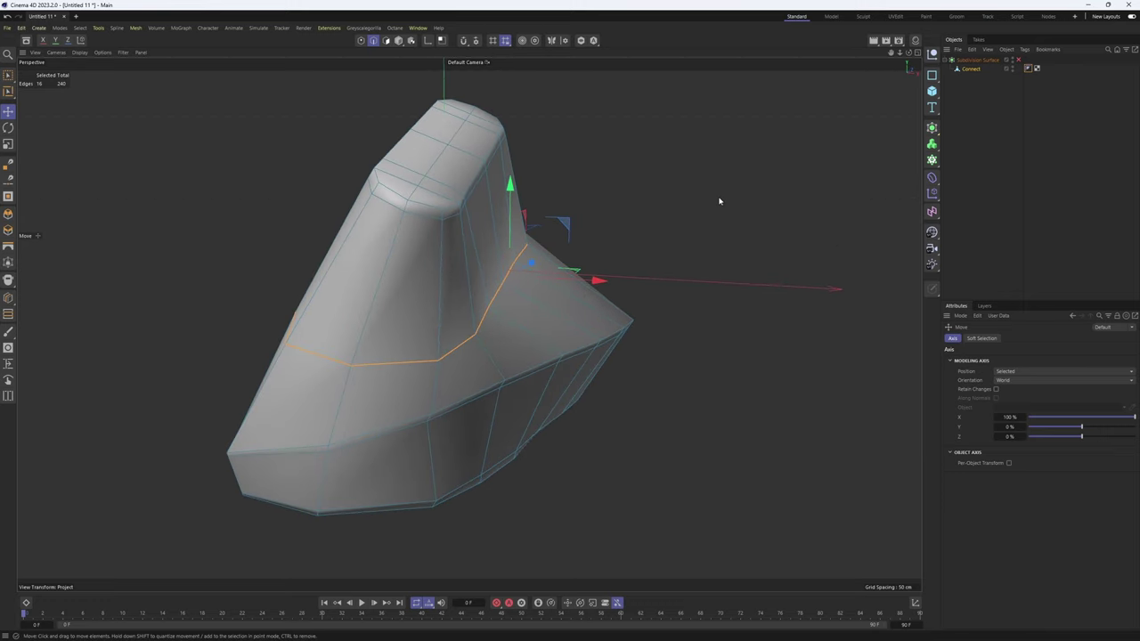
- Bevel the middle edge loop in Chamfer mode with 0 subdivisions and a proportional offset of 43%
key("m")
left_click(768, 213)
left_click_drag(573, 300, 1117, 400, "alt")
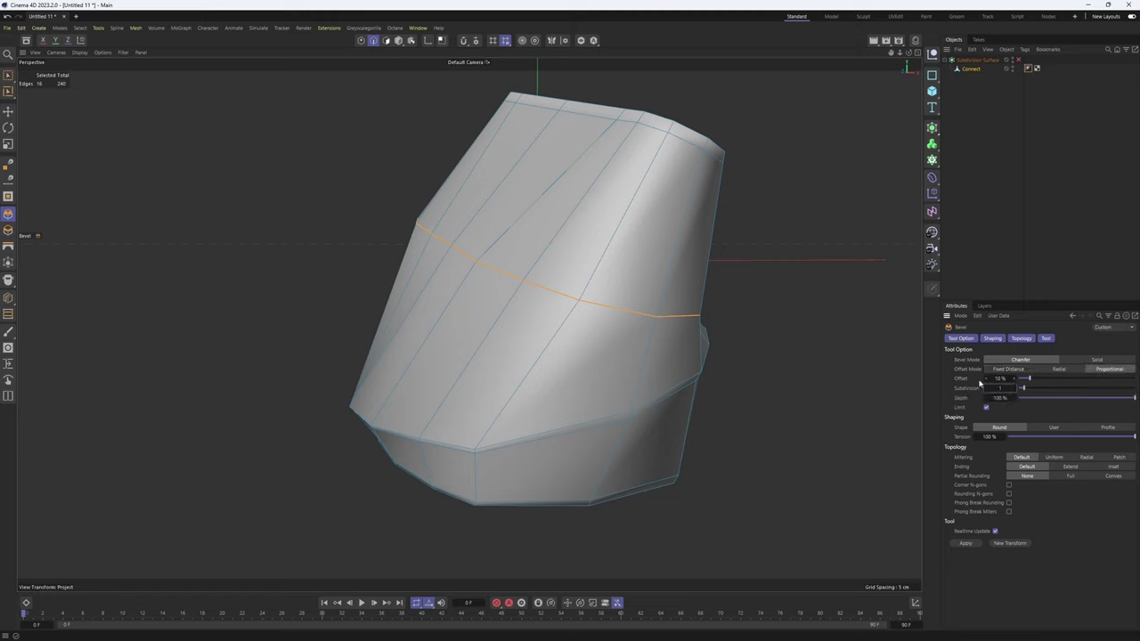
left_click_drag(983, 378, 970, 379)
left_click_drag(726, 375, 757, 375)
key("ctrl+z")
left_click_drag(650, 338, 686, 339)
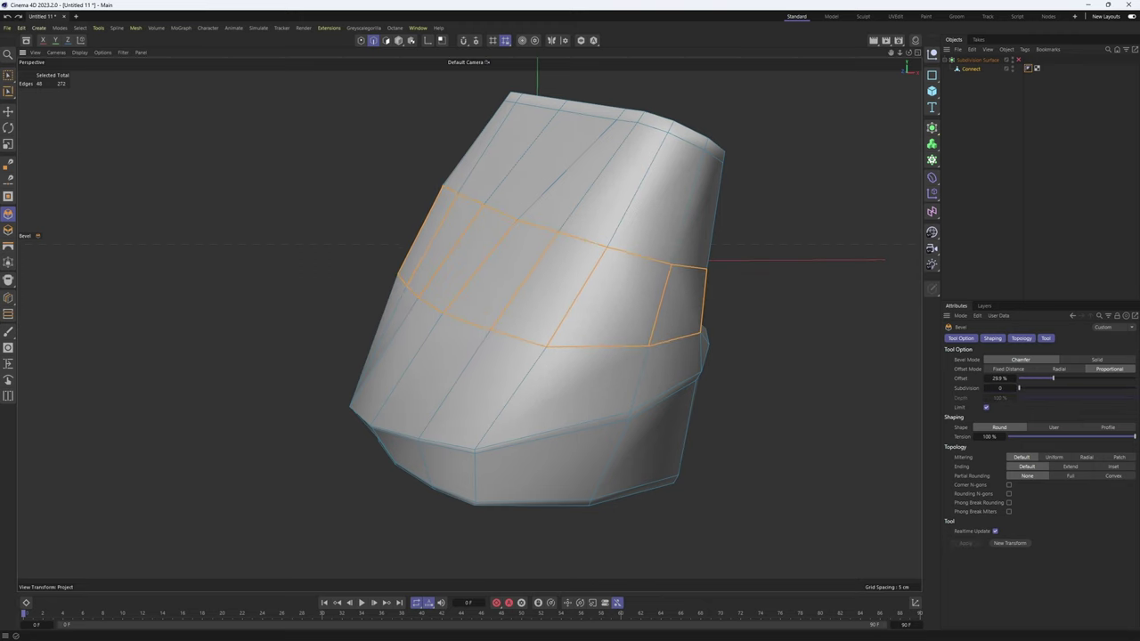
left_click_drag(758, 339, 765, 339)
- Undo the bevel and bevel the middle edge loop again into two loops, judging the spacing against the front reference
middle_click(647, 338)
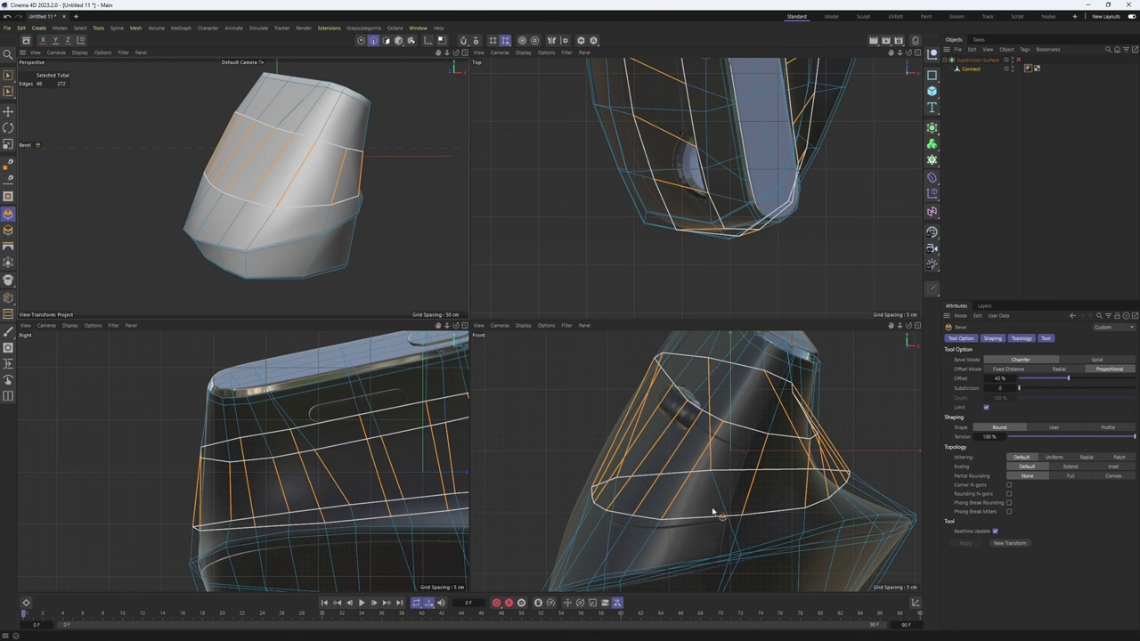
scroll(713, 514, "up", 1)
key("e")
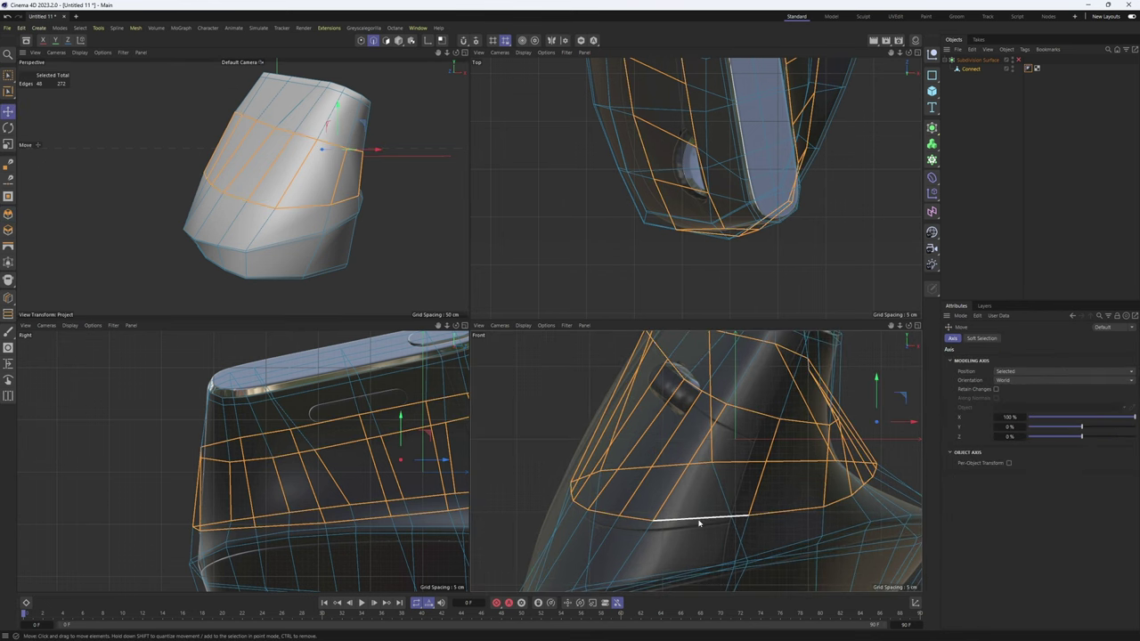
scroll(681, 523, "up", 1)
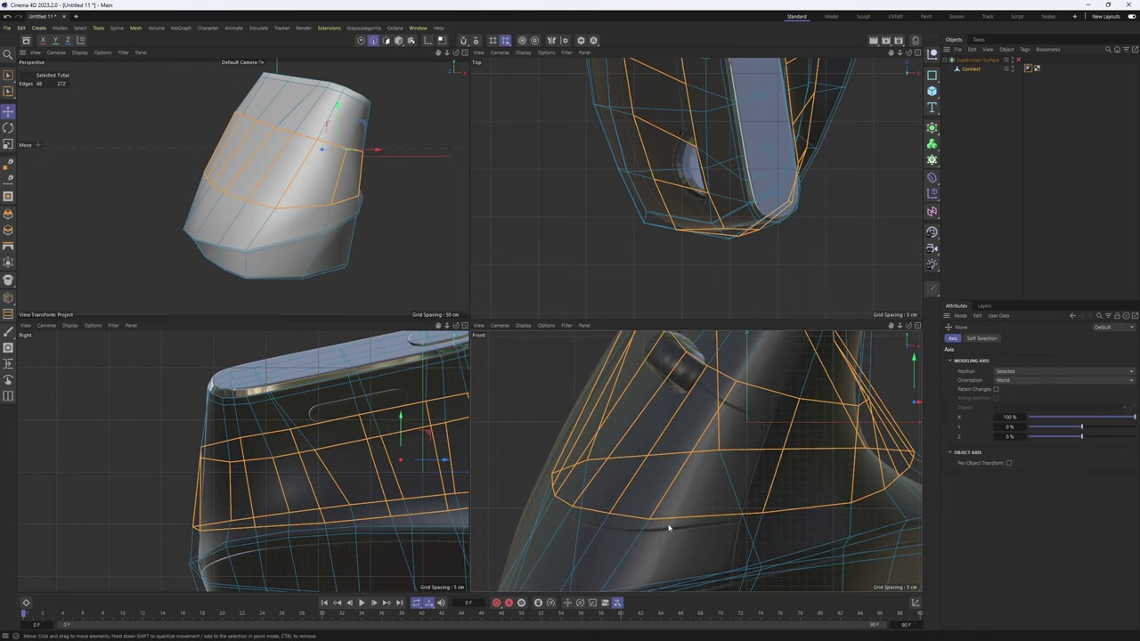
middle_click_drag(752, 410, 743, 464, "alt")
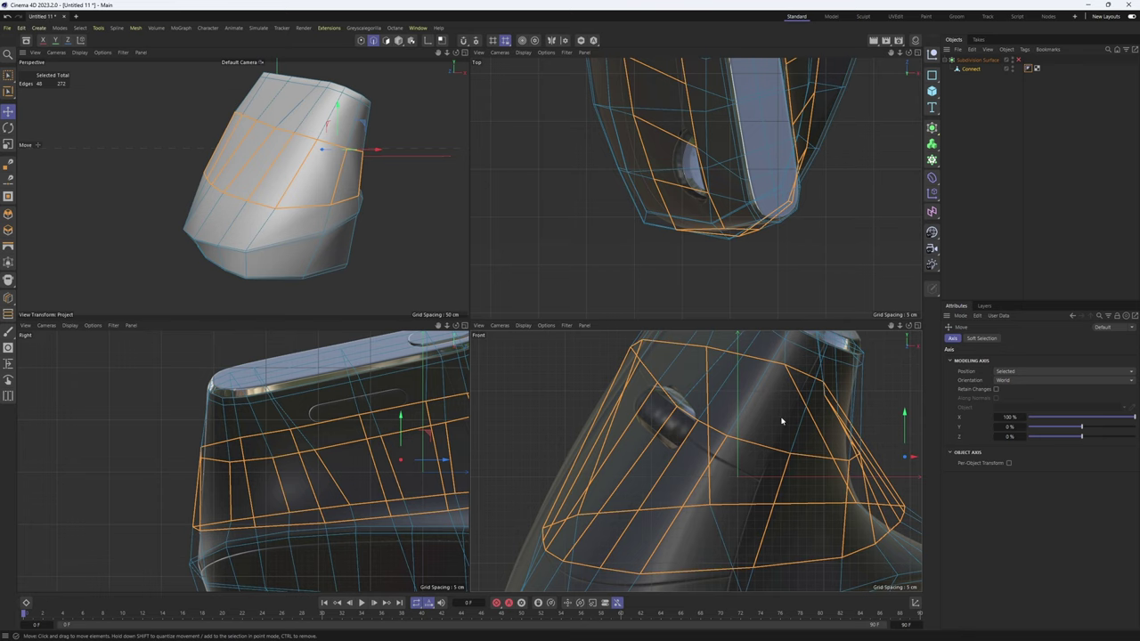
double_click(733, 454)
middle_click_drag(734, 502, 683, 462, "alt")
scroll(680, 459, "down", 2)
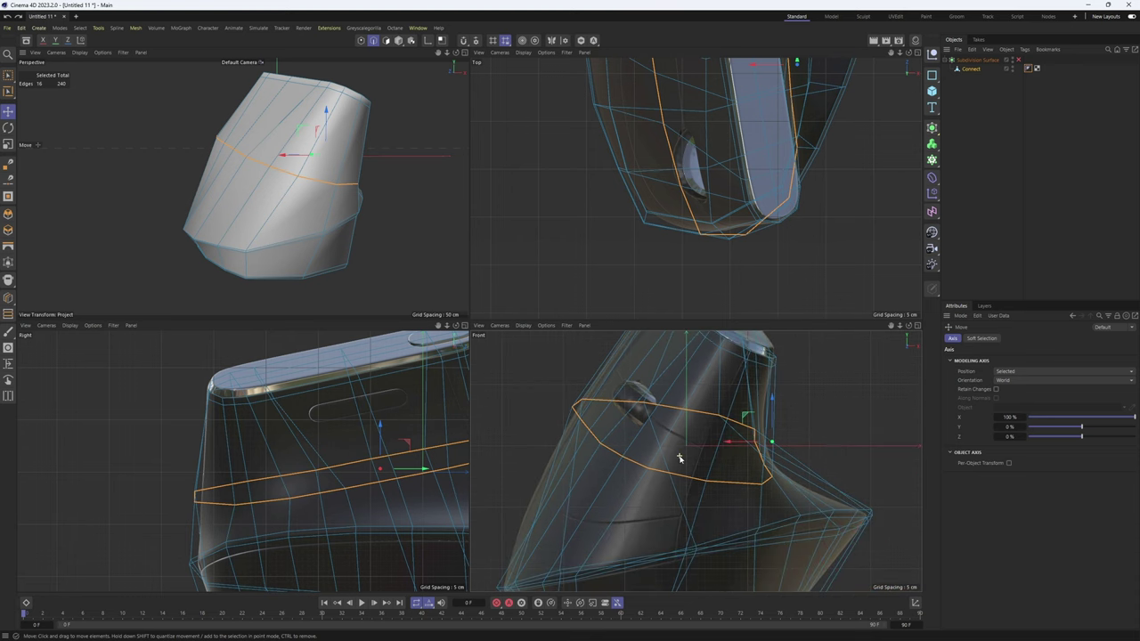
key("m")
key("s")
left_click_drag(678, 482, 789, 483)
- Scale the bevelled band of edges slightly along X against the front reference, previewing it with subdivision smoothing
middle_click(311, 234)
left_click_drag(480, 280, 512, 396, "alt")
key("t")
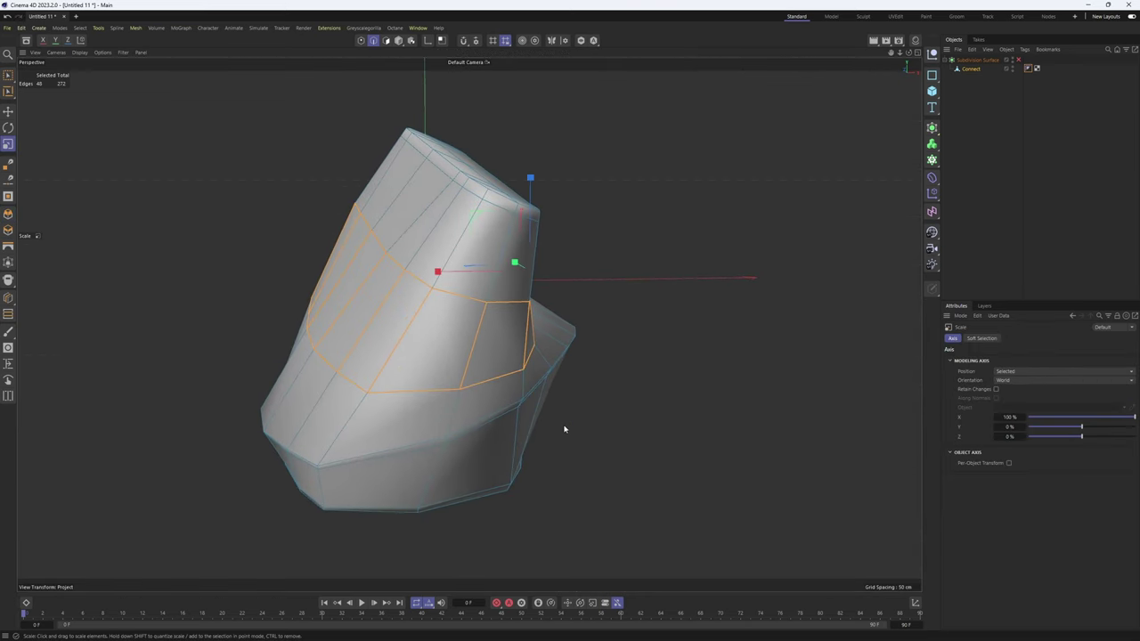
middle_click(564, 428)
middle_click(653, 428)
middle_click_drag(674, 401, 681, 449, "alt")
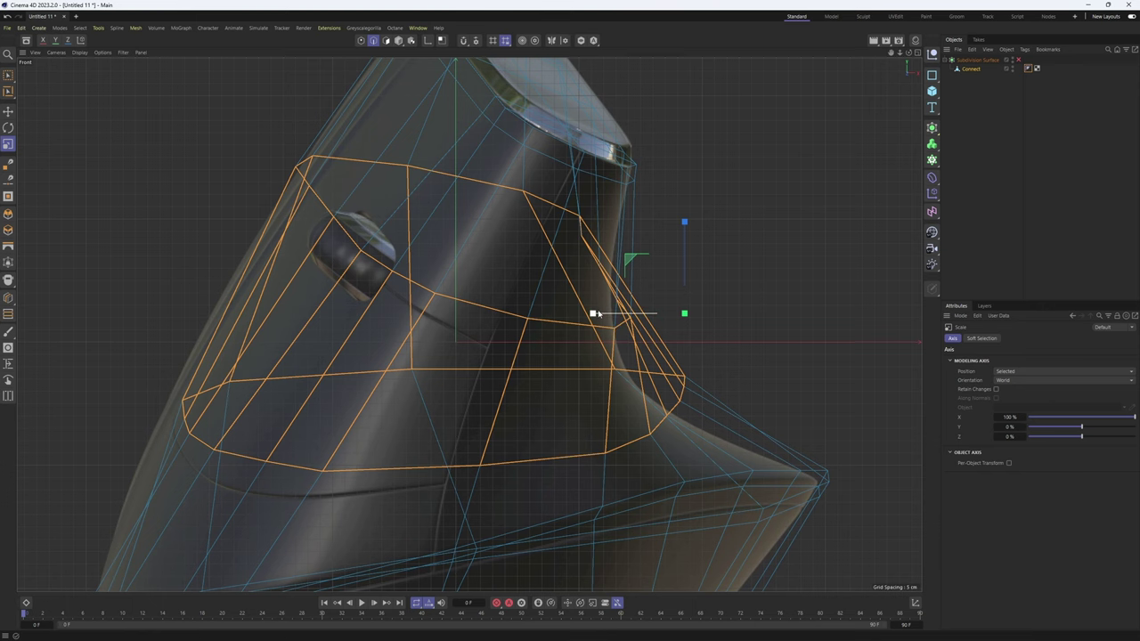
mouse_move(616, 315)
left_mouse_down()
mouse_move(595, 317)
mouse_move(608, 322)
left_mouse_up()
middle_click_drag(677, 314, 675, 295, "alt")
key("q")
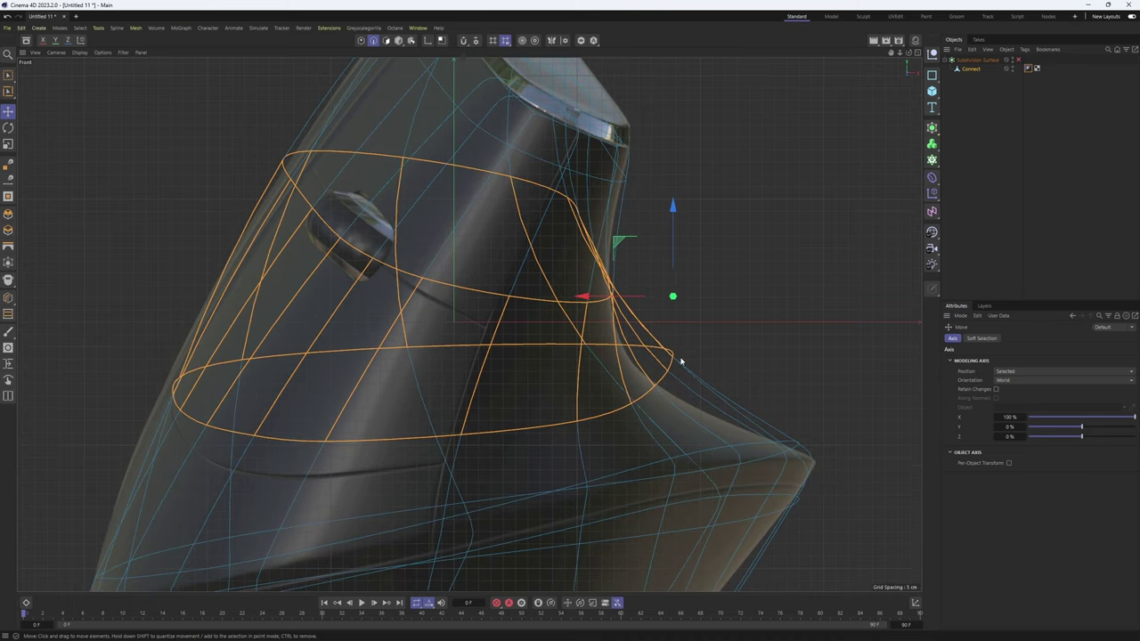
key("q")
- Select the lower loop of the bevelled band and move it about 10 cm along X toward the front reference outline
double_click(640, 405)
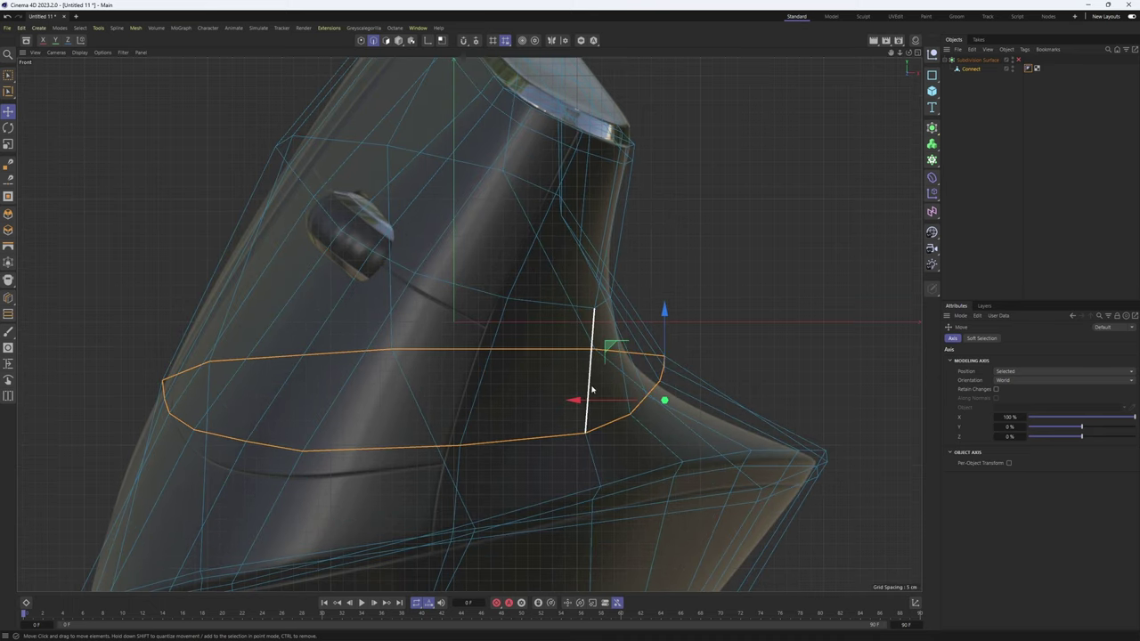
left_click_drag(588, 400, 562, 403)
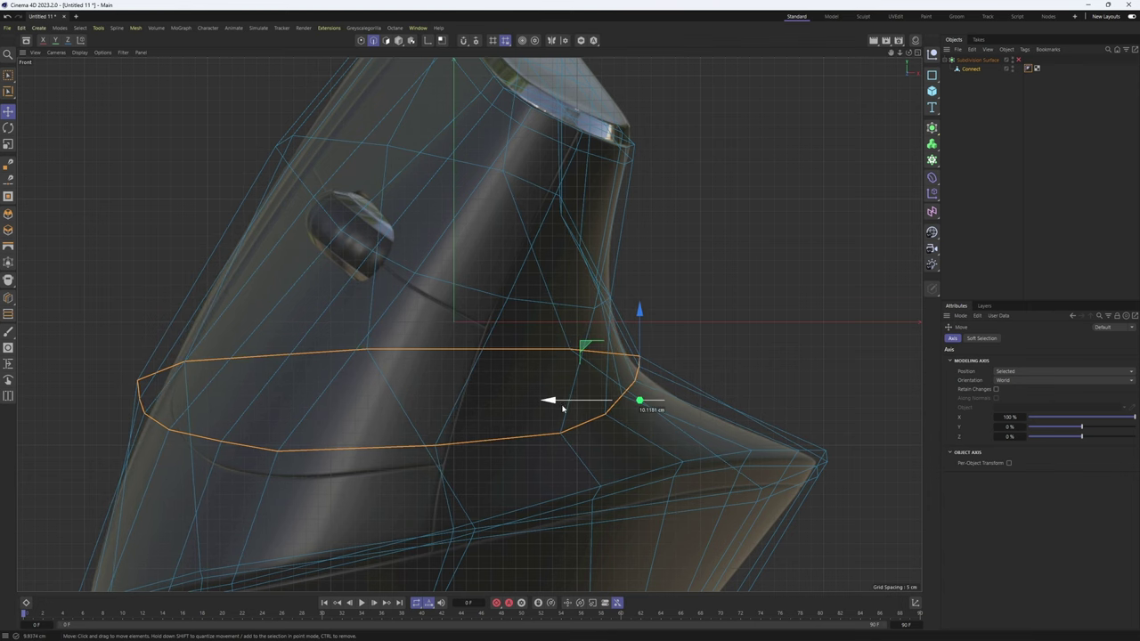
middle_click_drag(564, 405, 593, 376, "alt")
left_click_drag(574, 376, 583, 377)
- Check the smoothed body and move the band's lower loop slightly along X and vertically against the front reference
middle_click(584, 378)
left_click_drag(285, 203, 374, 240, "alt")
key("q")
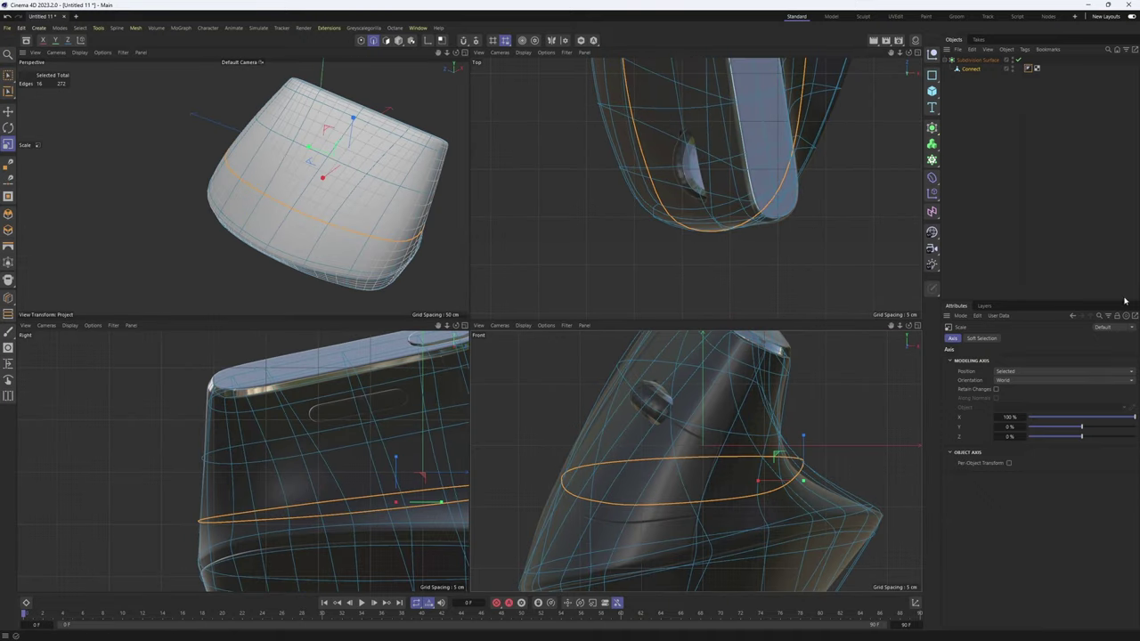
key("q")
scroll(801, 470, "up", 3)
key("e")
left_click_drag(357, 182, 279, 176, "alt")
middle_click_drag(279, 176, 178, 146, "alt")
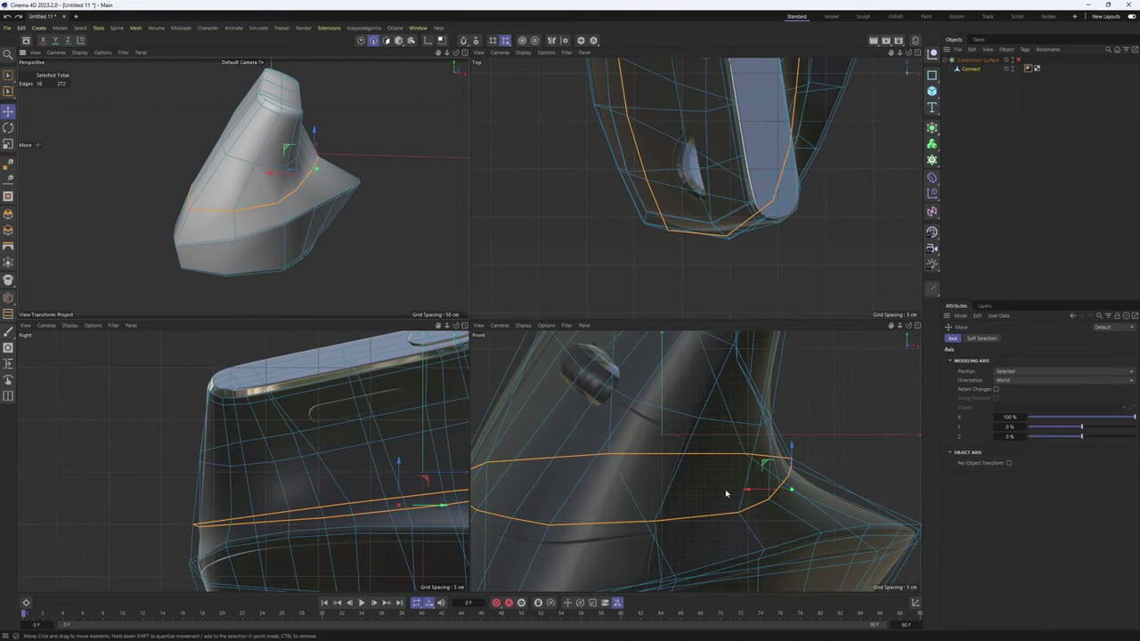
left_click_drag(740, 491, 745, 491)
scroll(746, 491, "down", 1)
middle_click_drag(745, 491, 828, 450, "alt")
left_click_drag(861, 403, 872, 410)
- Turn on subdivision smoothing and scale the band's lower loop slightly along X to fit the front reference
key("q")
key("t")
left_click_drag(830, 452, 828, 453)
middle_click_drag(834, 446, 769, 512, "alt")
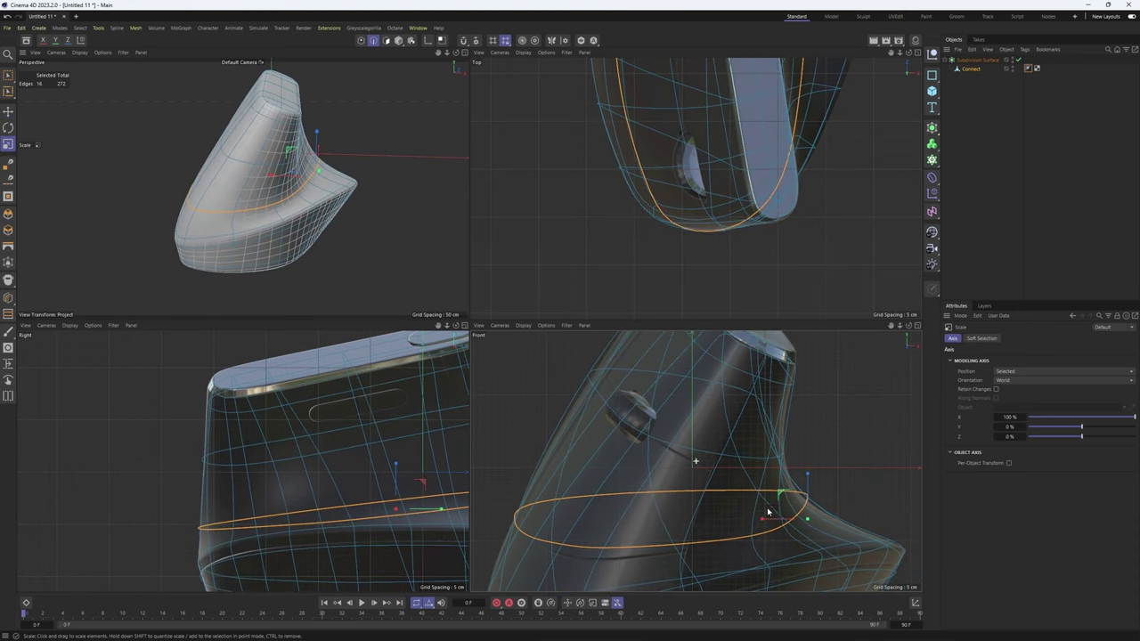
left_click_drag(762, 520, 759, 519)
- Select the band's upper loop, scale it slightly along X against the front reference, and inspect the unsmoothed cage
middle_click_drag(716, 385, 682, 421, "alt")
double_click(681, 421)
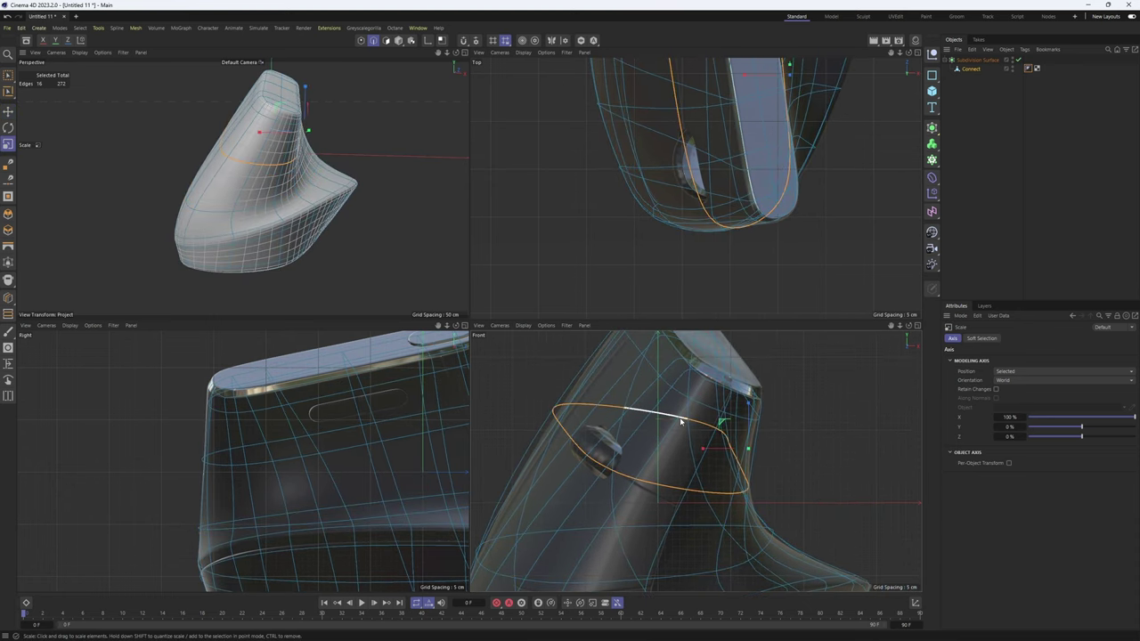
left_click_drag(710, 451, 712, 451)
key("e")
middle_click(383, 258)
left_click(1040, 231)
middle_click_drag(548, 147, 563, 89, "alt")
left_click_drag(585, 268, 561, 276, "alt")
key("ctrl+z")
key("q")
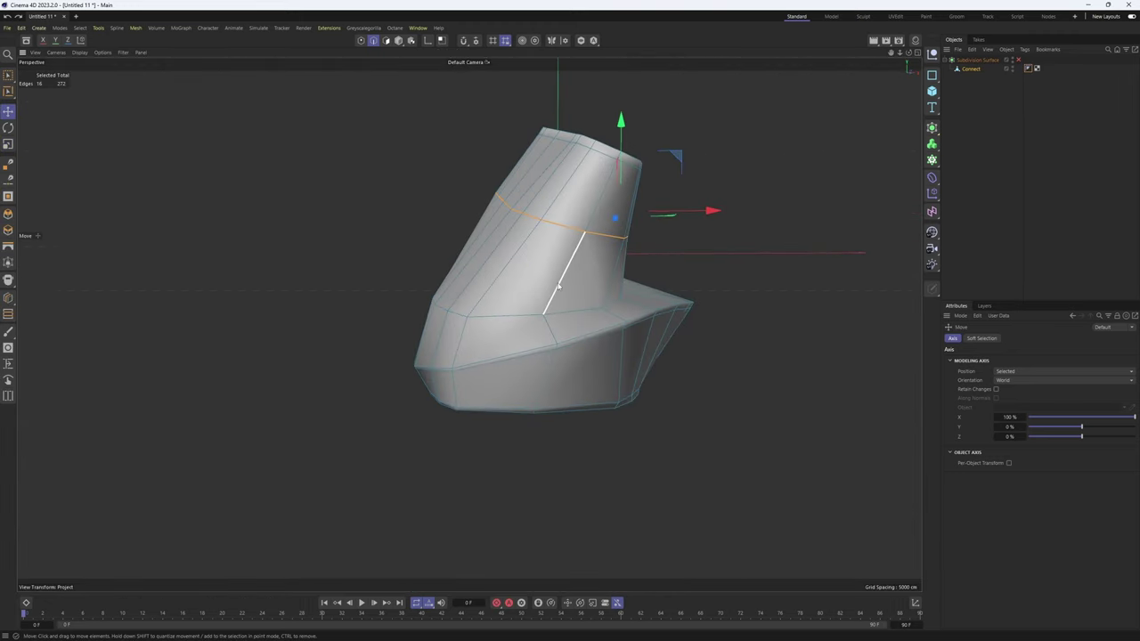
- Try to slide a short edge between the two close loops at the base's bottom rim with Edge Slide
left_click_drag(551, 332, 505, 325, "alt")
scroll(528, 309, "up", 1)
left_click(532, 310)
key("m")
key("o")
key("e")
key("m")
key("o")
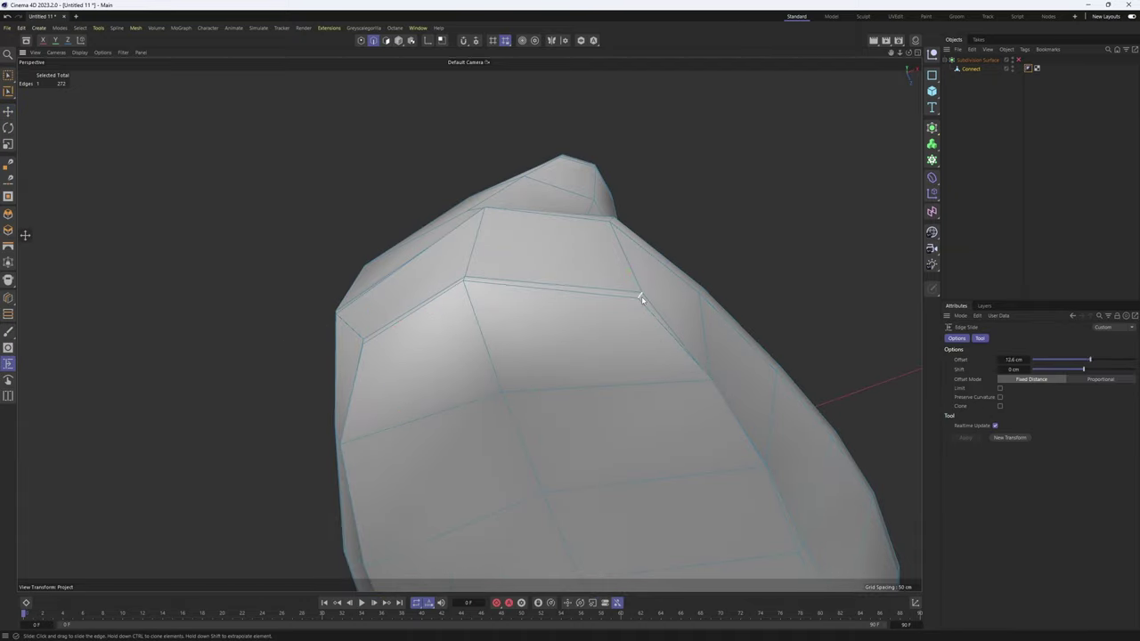
left_click_drag(588, 264, 529, 348, "alt")
- Select the two holding loops beside the upper and bottom rims of the base and remove them
key("e")
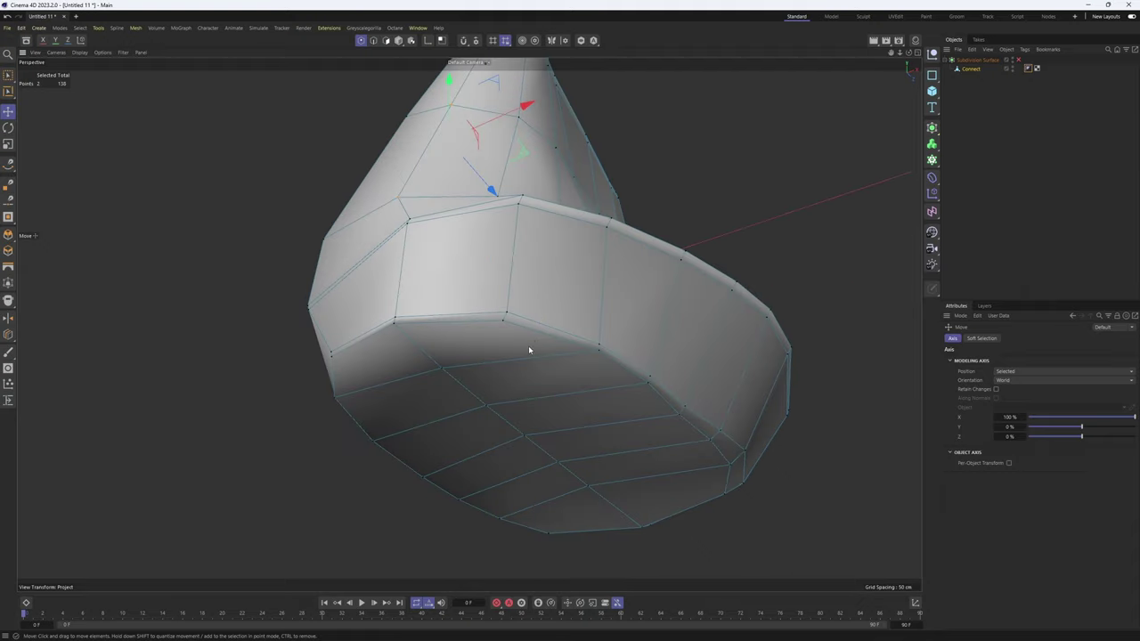
left_click_drag(599, 336, 446, 314, "alt")
double_click(454, 289, "shift")
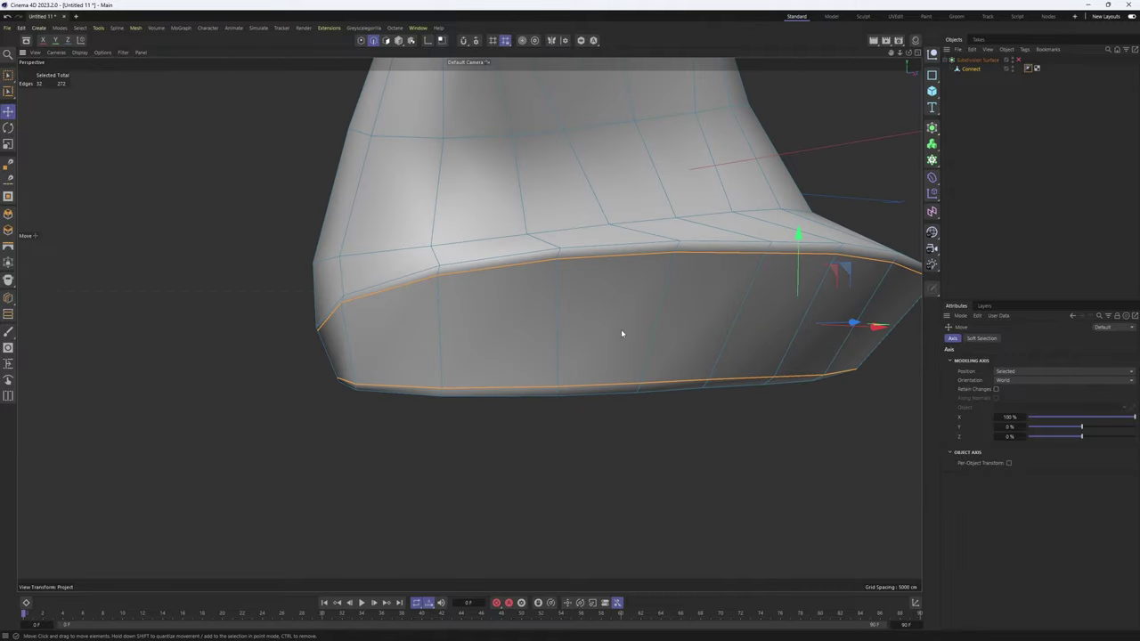
key("Delete")
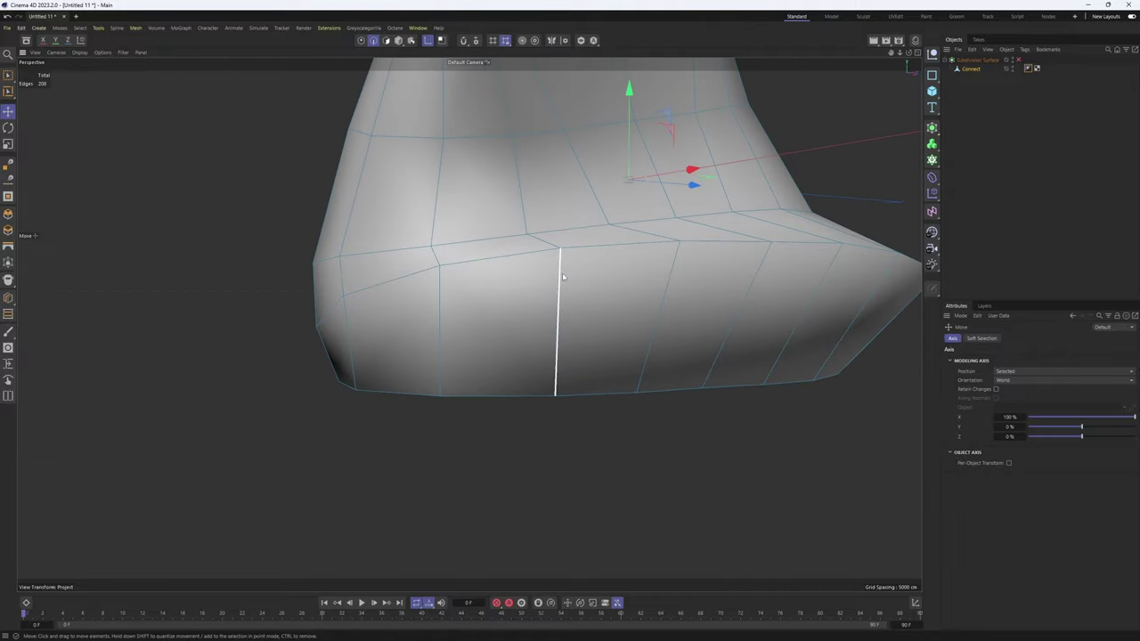
- Cut one loop close to the base's upper rim and one close to its bottom rim, and preview the smoothed result
key("k")
key("l")
left_click(560, 258)
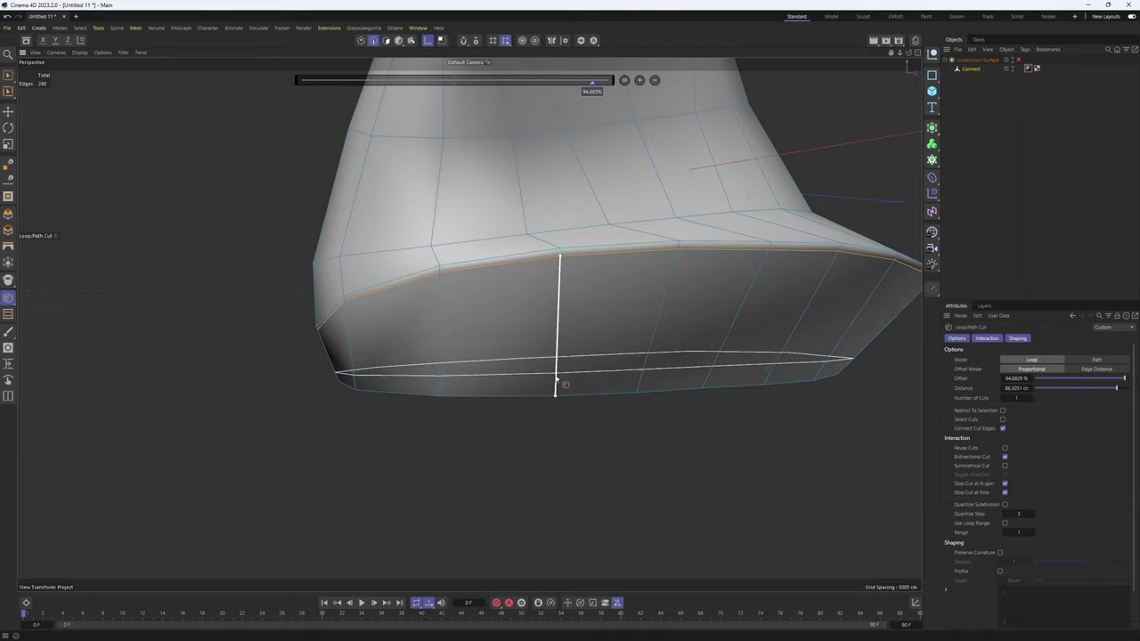
left_click(556, 388)
key("q")
left_click(1023, 244)
left_click_drag(535, 298, 537, 222, "alt")
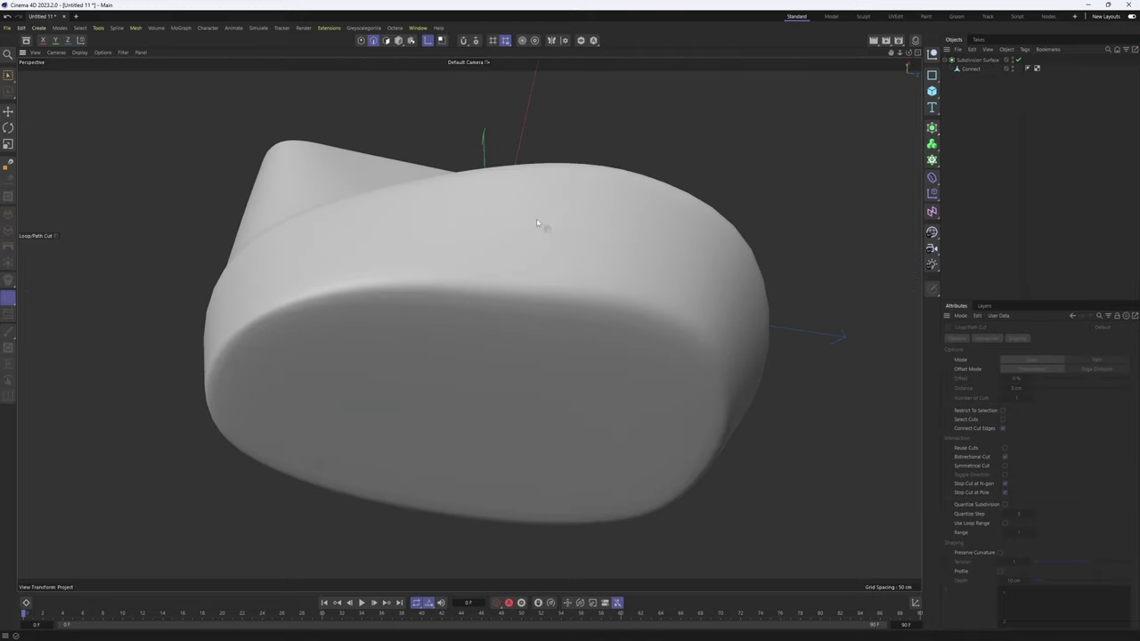
key("ctrl+z")
key("ctrl+z")
- Turn off axis modification and try to move single short edges of the bottom rim's holding loop along X
left_click_drag(662, 333, 579, 283, "alt")
middle_click_drag(503, 281, 572, 286, "alt")
scroll(573, 287, "up", 2)
key("e")
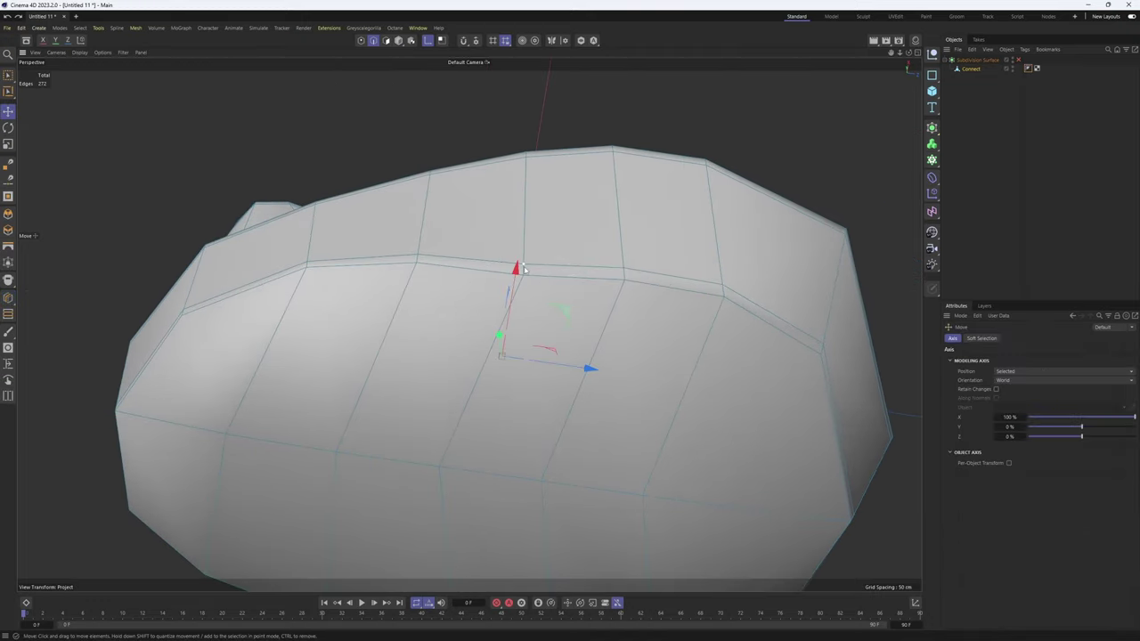
left_click(523, 269)
scroll(523, 269, "up", 5)
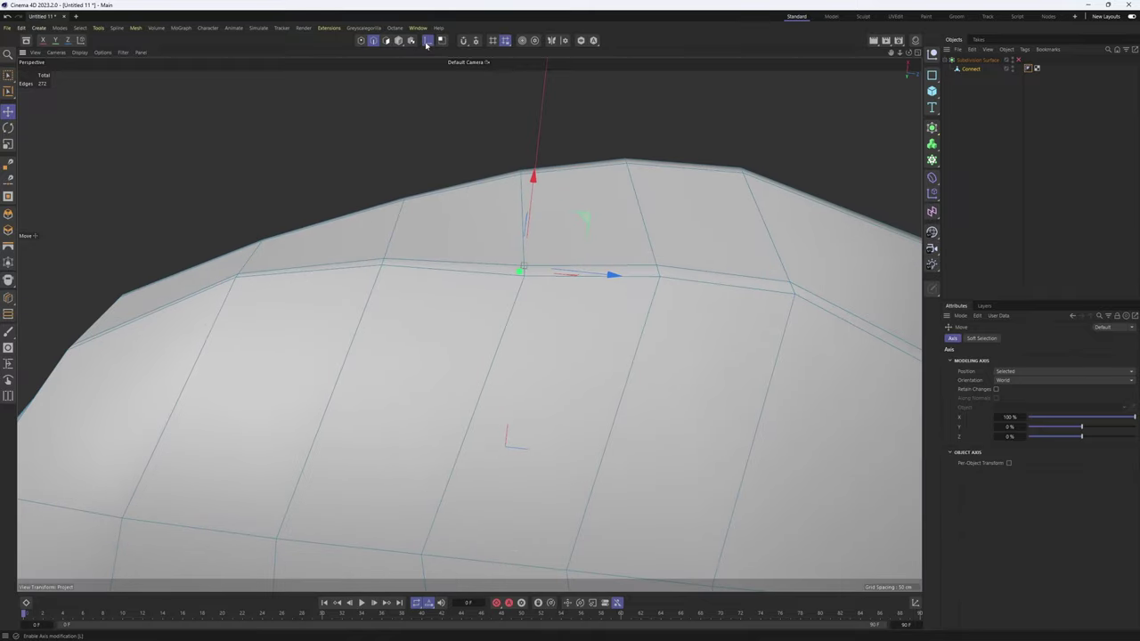
left_click(427, 41)
scroll(525, 270, "up", 1)
left_click(525, 270)
scroll(525, 270, "down", 2)
left_click_drag(527, 265, 535, 204, "alt")
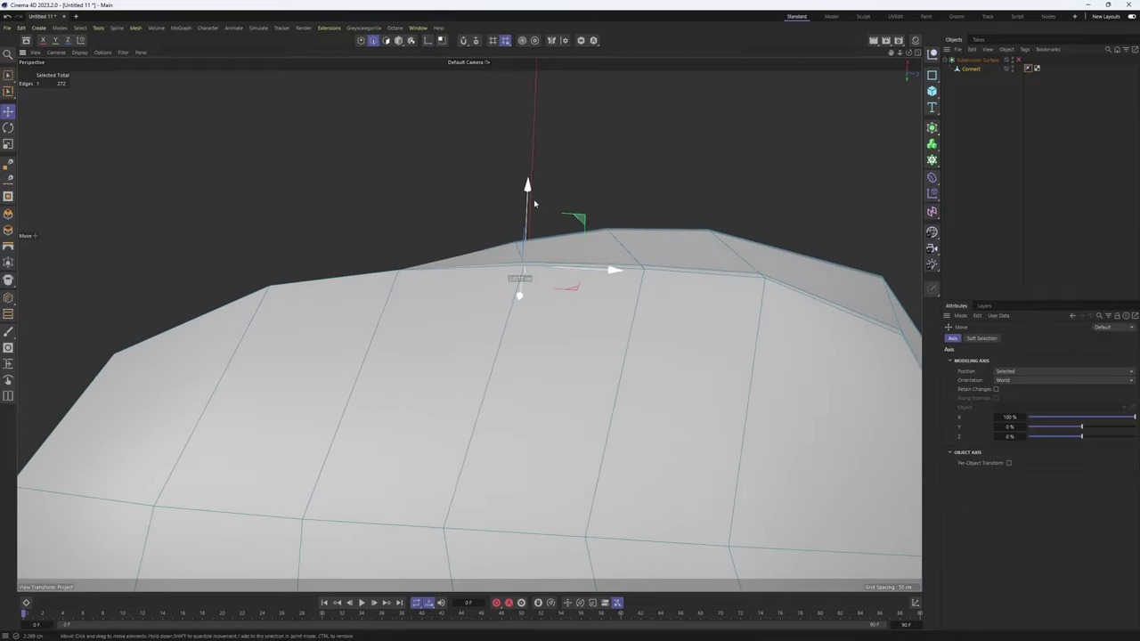
middle_click_drag(338, 320, 468, 323, "alt")
left_click_drag(469, 323, 510, 313, "alt")
left_click(493, 311)
left_click_drag(587, 290, 521, 254, "alt")
- Undo the rim edge moves and the two holding loop cuts on the base
key("ctrl+z")
key("ctrl+z")
key("ctrl+z")
- In point mode, move individual points of the base's bottom rim slightly along X to even out its outline
key("Return")
left_click(505, 317)
middle_click_drag(612, 357, 536, 280, "alt")
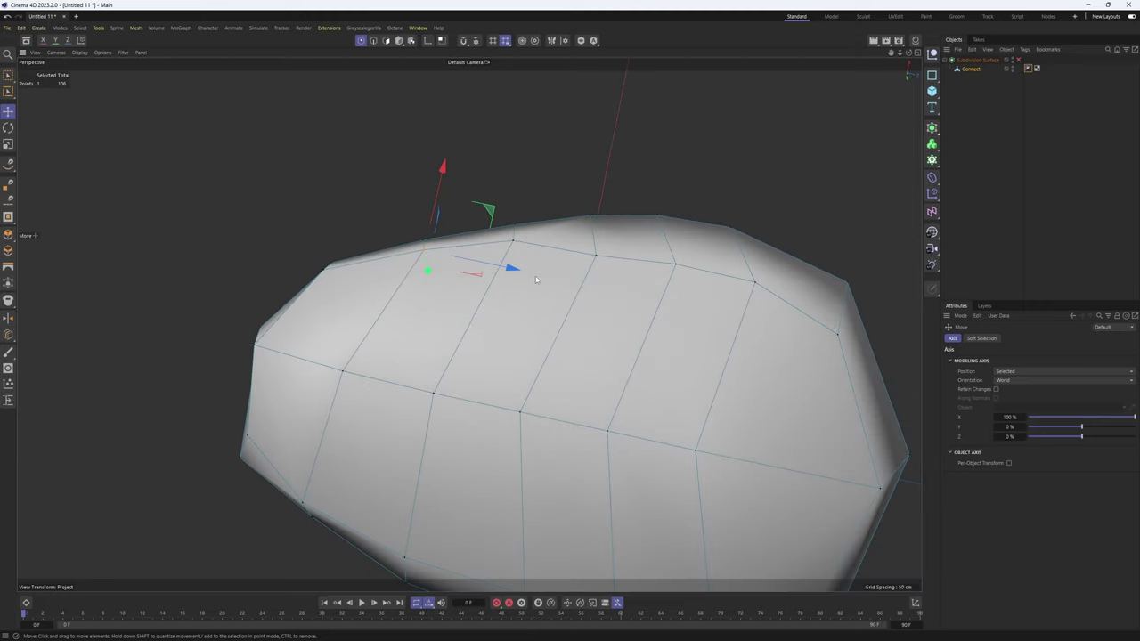
left_click_drag(569, 271, 541, 212, "alt")
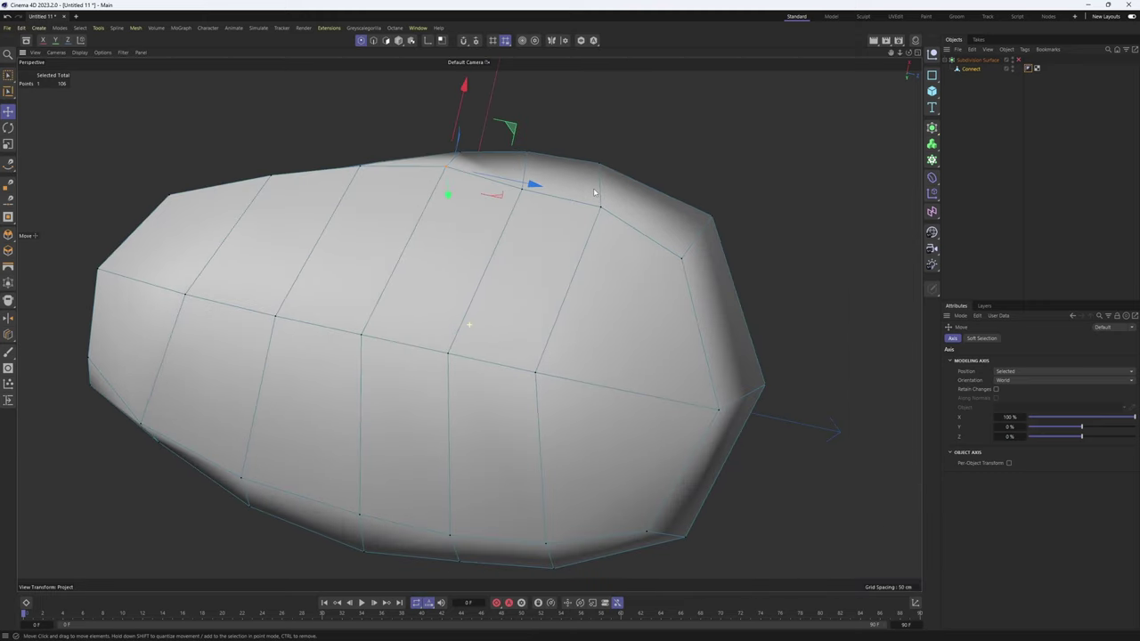
left_click_drag(534, 137, 537, 127)
middle_click_drag(285, 182, 499, 214, "alt")
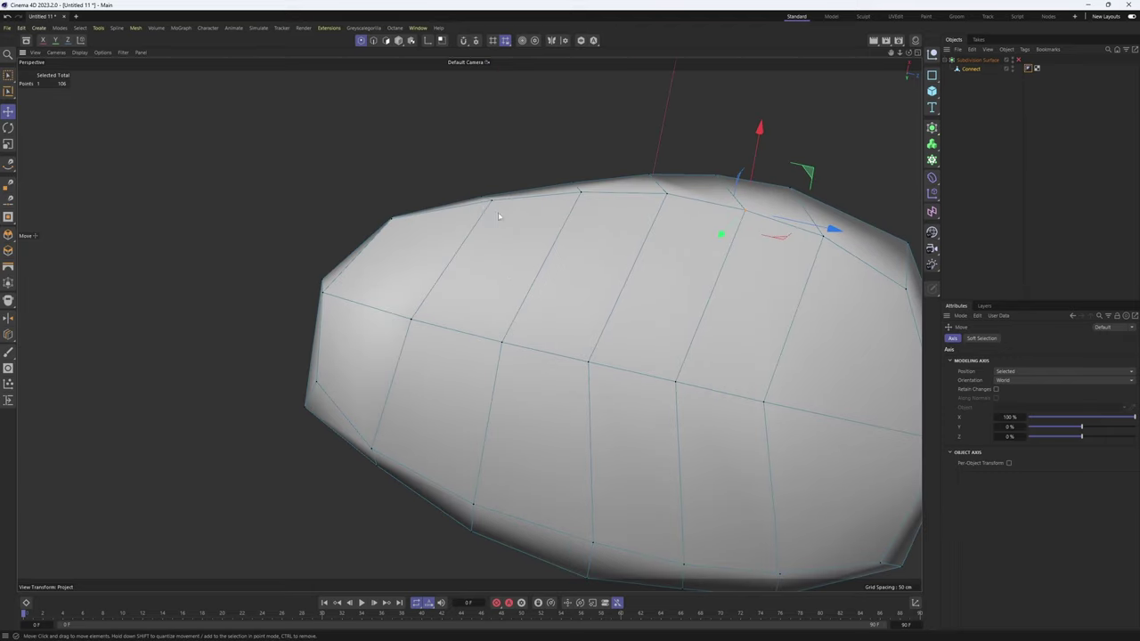
left_click_drag(498, 214, 472, 228, "alt")
- Move two neighbouring bottom rim points near the narrow end slightly along X to smooth the curve
left_click(397, 242)
left_click_drag(398, 247, 462, 229, "alt")
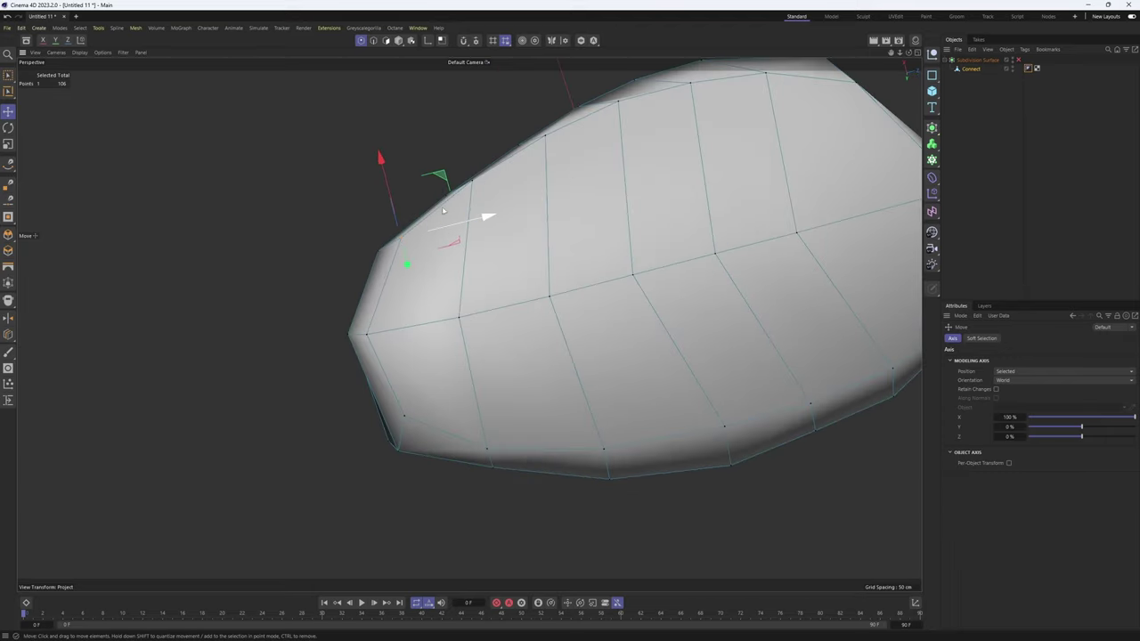
left_click_drag(384, 171, 384, 169)
middle_click_drag(428, 205, 383, 276, "alt")
left_click_drag(383, 276, 411, 281, "alt")
left_click(427, 269)
left_click_drag(410, 201, 411, 207)
- Select the bottom rim points on the flared side and move them inward along X to the front reference's bottom corner
middle_click(350, 364)
middle_click_drag(350, 364, 297, 249, "alt")
middle_click_drag(729, 527, 713, 366, "alt")
middle_click(287, 186)
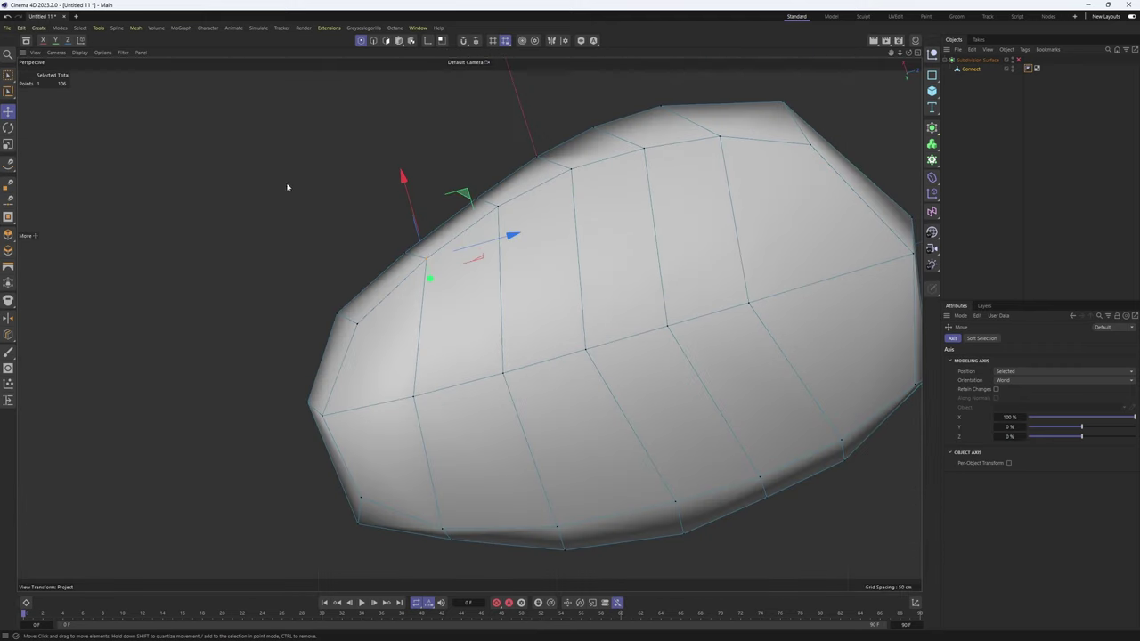
left_click(496, 232)
middle_click(488, 160)
middle_click_drag(788, 543, 763, 489, "alt")
left_click(734, 486)
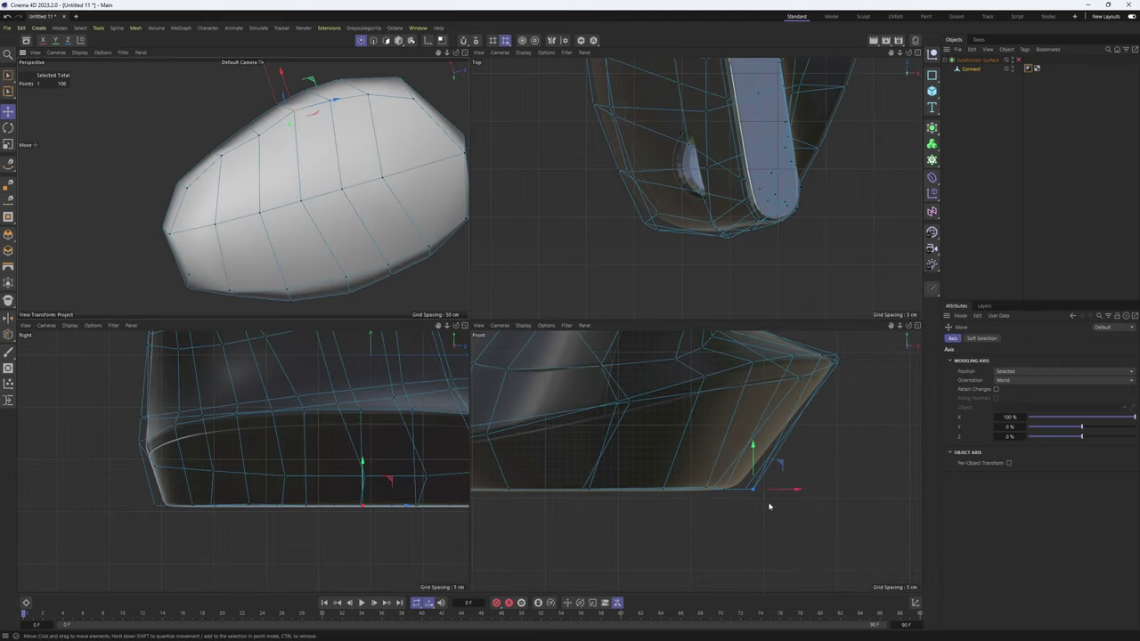
left_click(330, 100)
left_click_drag(800, 490, 773, 489)
- Select the outermost corner point of the base's side and move it slightly along X against the reference
left_click(368, 95)
middle_click_drag(578, 463, 734, 463, "alt")
scroll(674, 457, "up", 2)
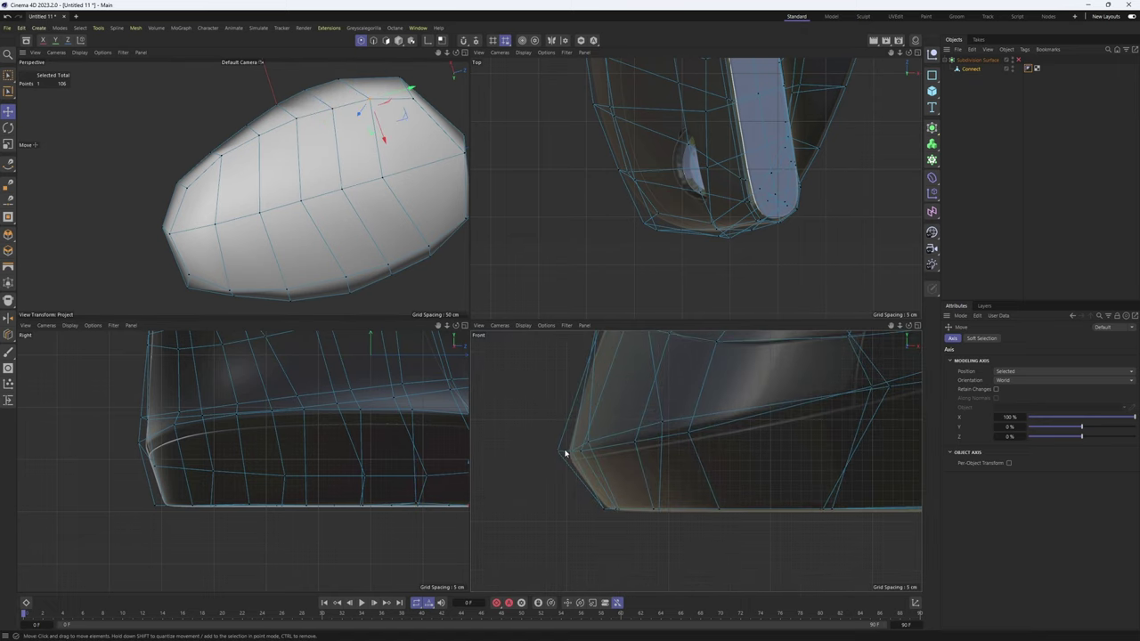
left_click(564, 452)
left_click_drag(527, 430, 522, 431)
- Adjust further bottom rim points along X and Z so the underside outline curves evenly
middle_click(301, 194)
left_click_drag(301, 194, 483, 238, "alt")
left_click(474, 238)
left_click_drag(400, 235, 411, 235)
middle_click_drag(664, 252, 579, 250, "alt")
left_click_drag(580, 250, 472, 242, "alt")
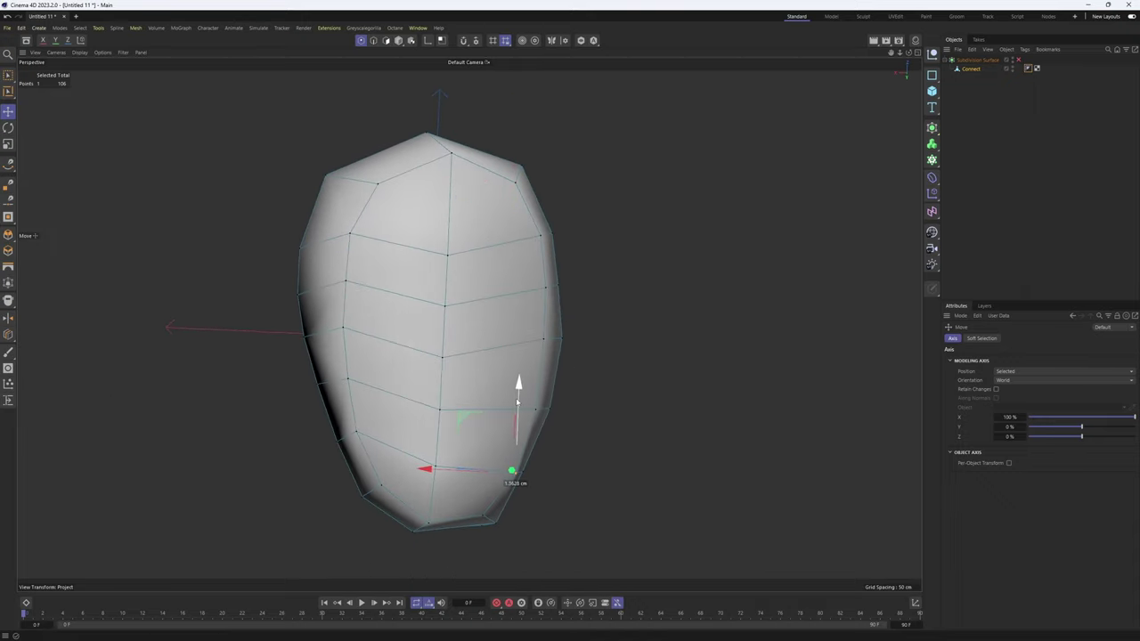
left_click_drag(517, 403, 430, 228, "alt")
- Cut holding loops close to the base's bottom rim and, at about 4.3% offset, its upper rim, and preview the smoothing
key("k")
key("l")
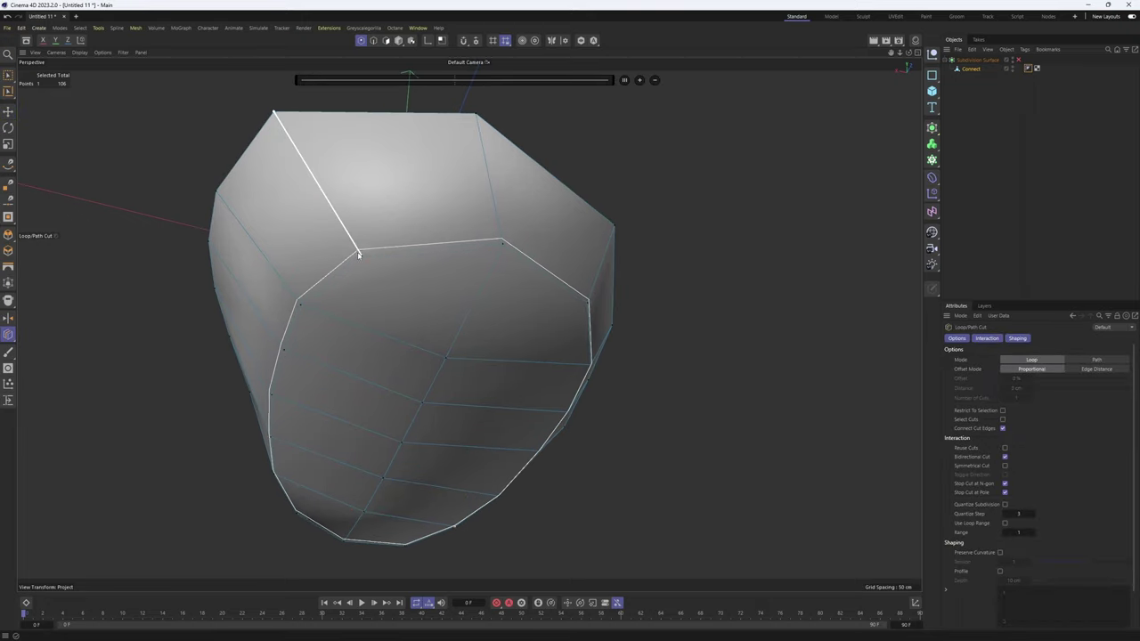
left_click(360, 255)
left_click_drag(359, 255, 385, 343, "alt")
left_click(331, 238)
key("q")
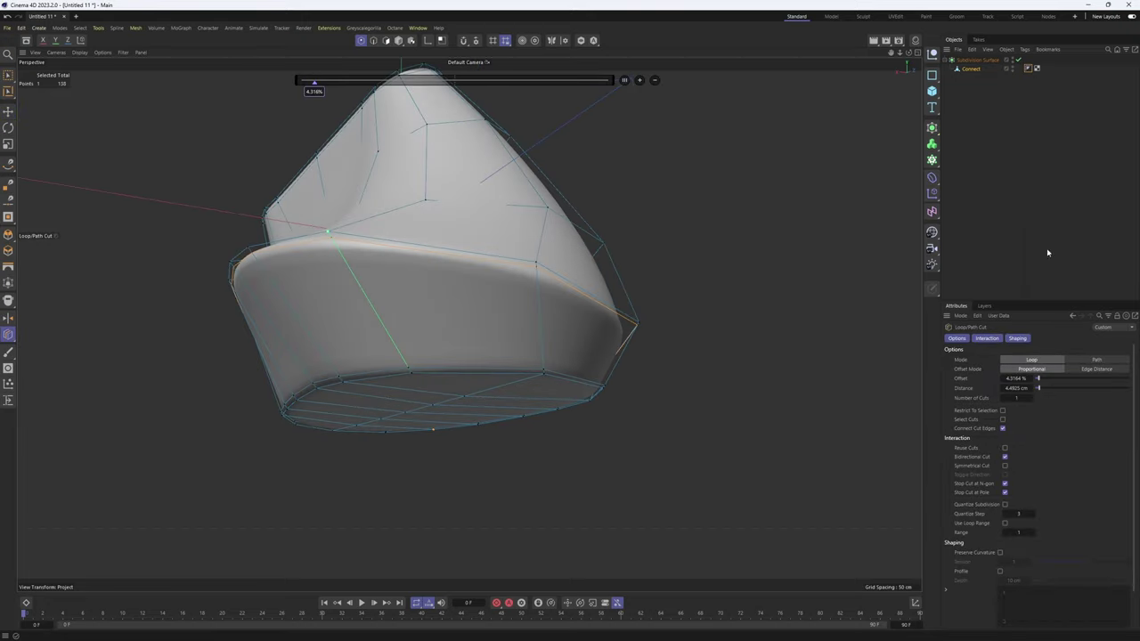
left_click_drag(1047, 253, 575, 322, "alt")
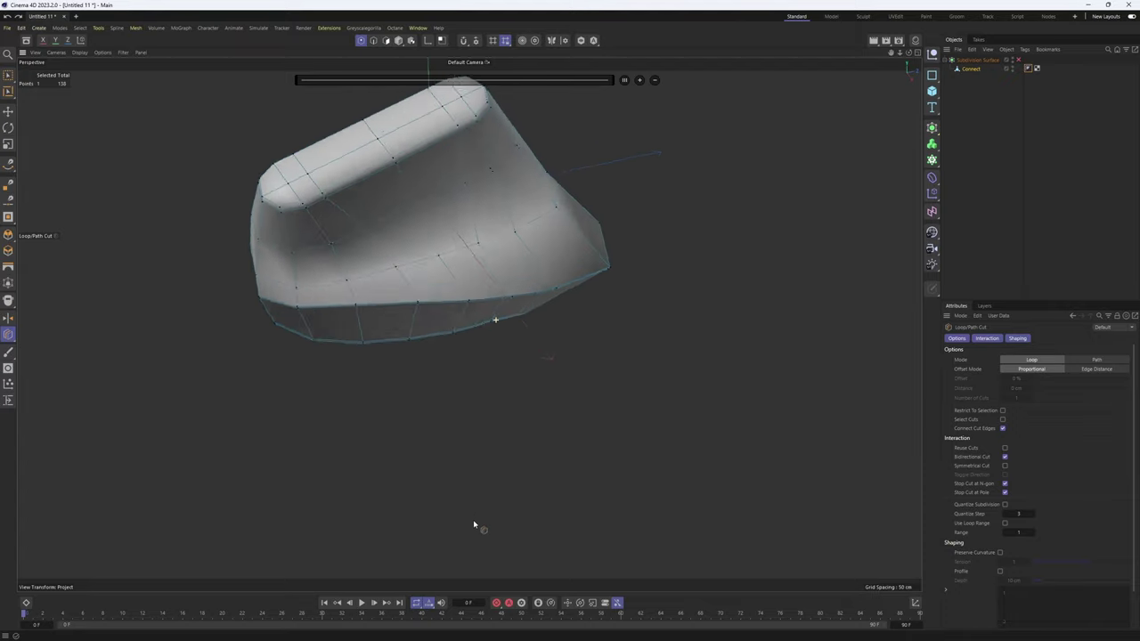
- Inspect the smoothed mouse body from several angles, checking the base rims, the top ridge and the side panel
left_click_drag(476, 526, 470, 554, "alt")
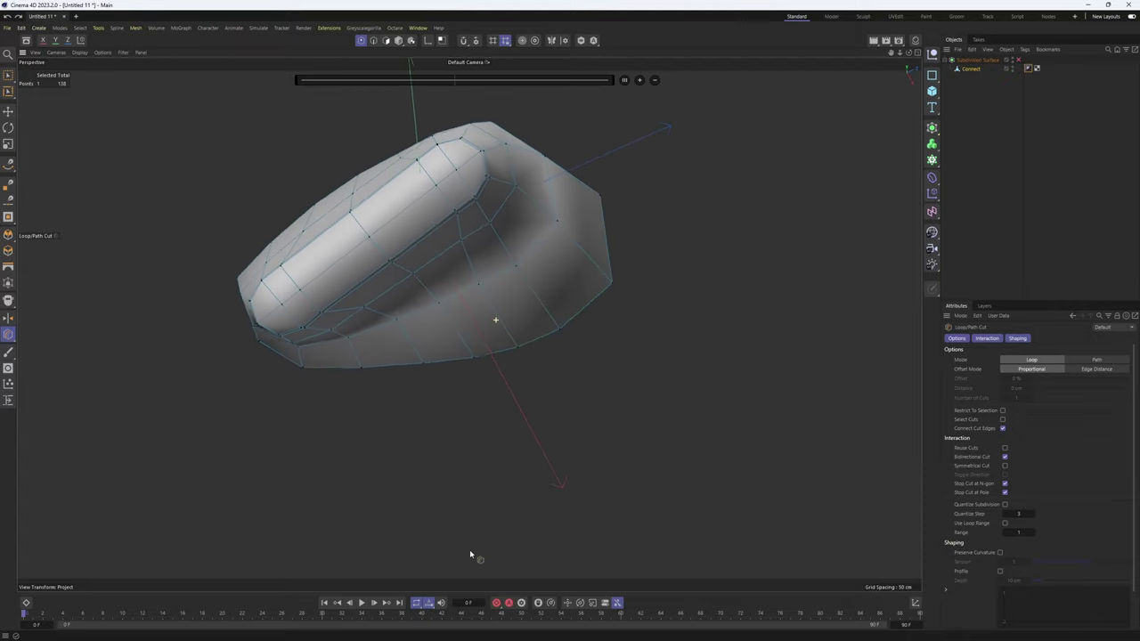
key("F2")
key("q")
key("ctrl+shift+a")
scroll(644, 374, "down", 5)
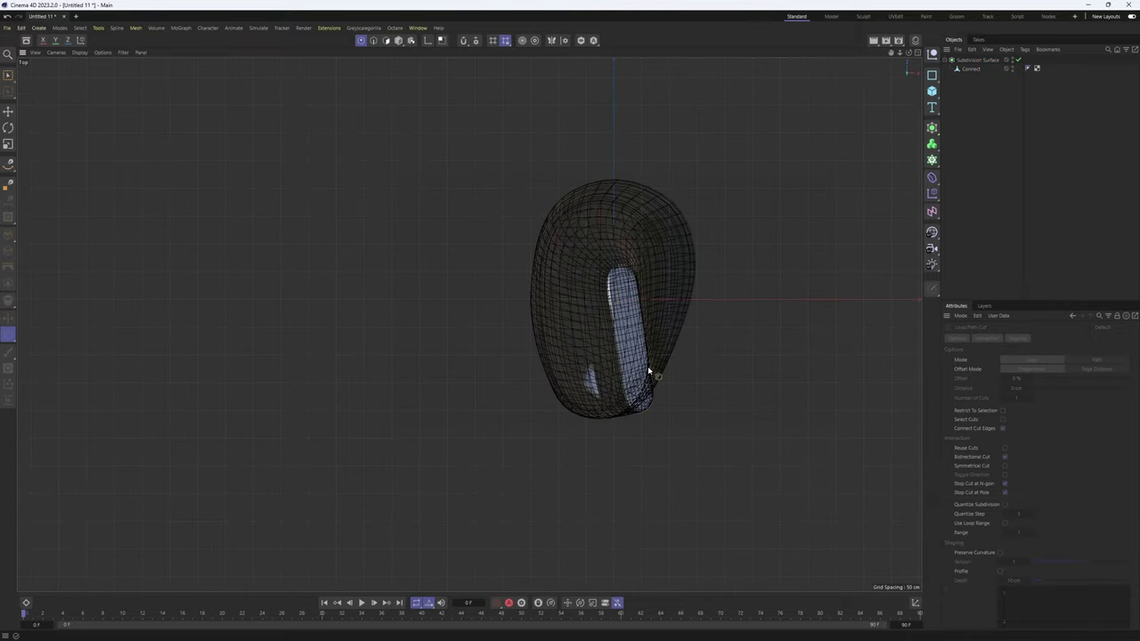
key("F5")
scroll(764, 478, "down", 10)
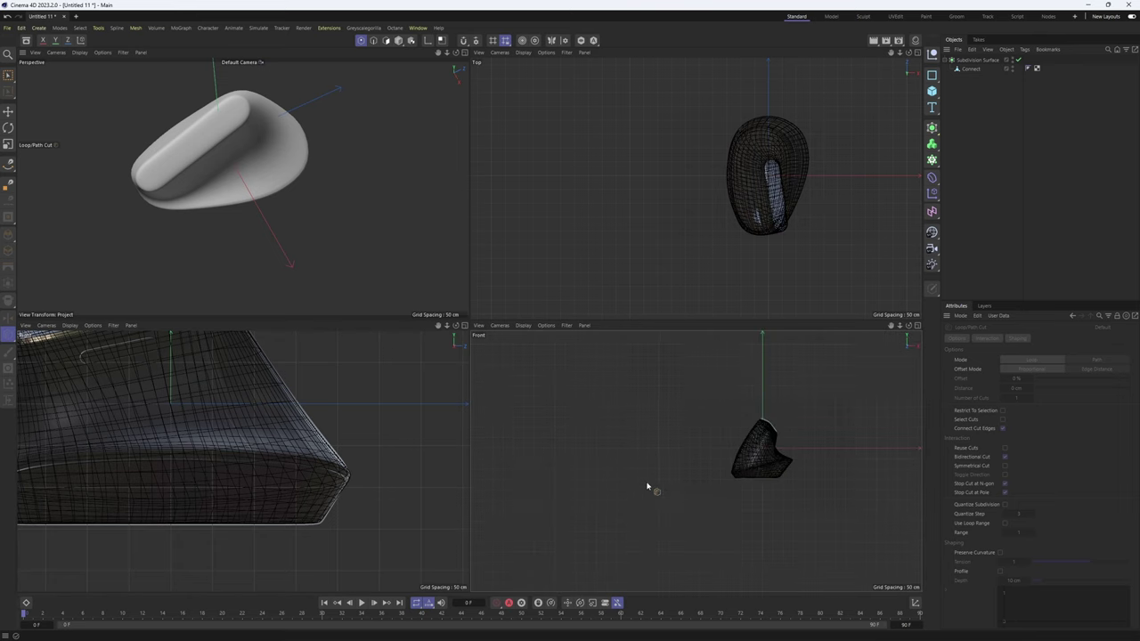
middle_click(309, 254)
left_click_drag(369, 252, 400, 219, "alt")
left_click_drag(427, 301, 485, 280, "alt")
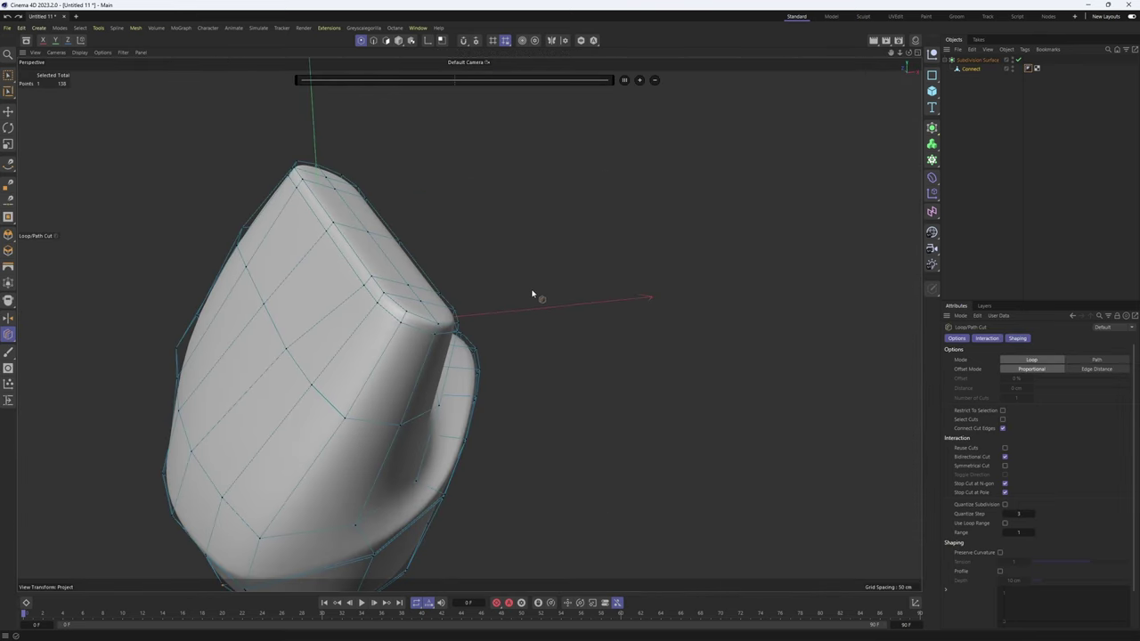
left_click_drag(532, 295, 624, 329, "alt")
middle_click(622, 316)
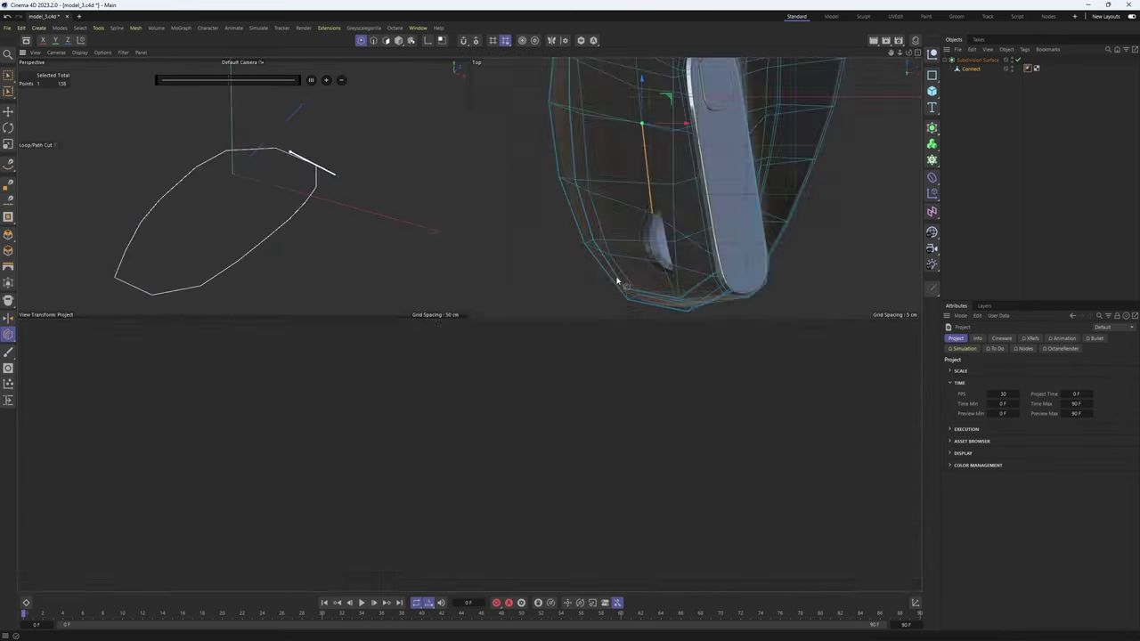
- Turn on smoothing and, in the top view, move a point on the flared side onto the reference's curved seam line
middle_click(619, 282)
scroll(671, 307, "up", 7)
key("e")
key("Return")
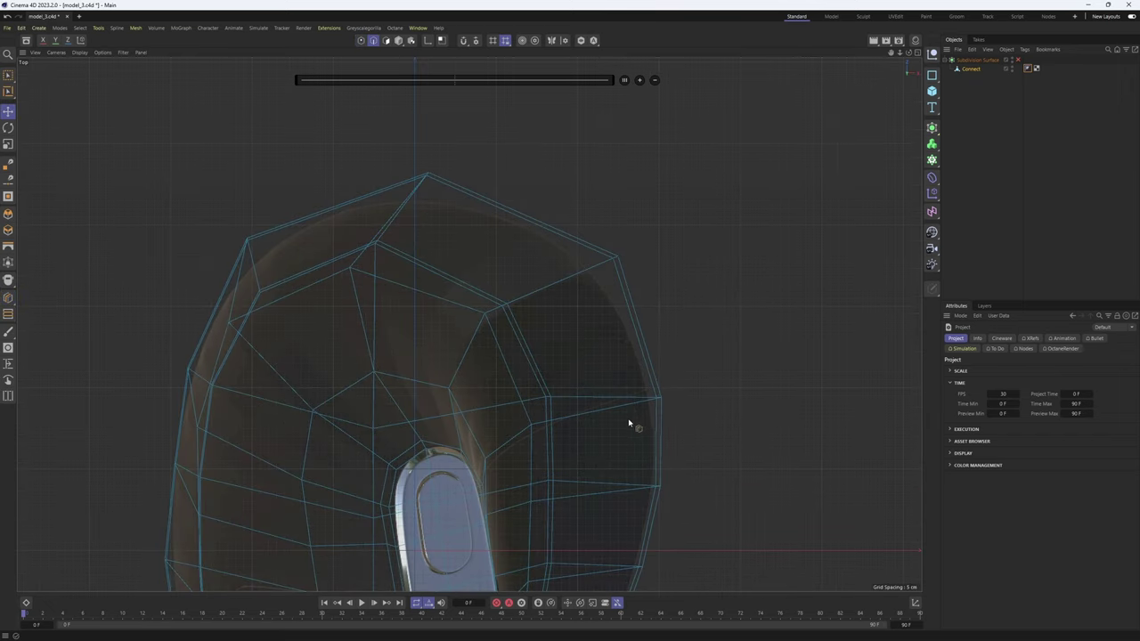
key("Return")
key("Return")
key("q")
scroll(665, 419, "up", 10)
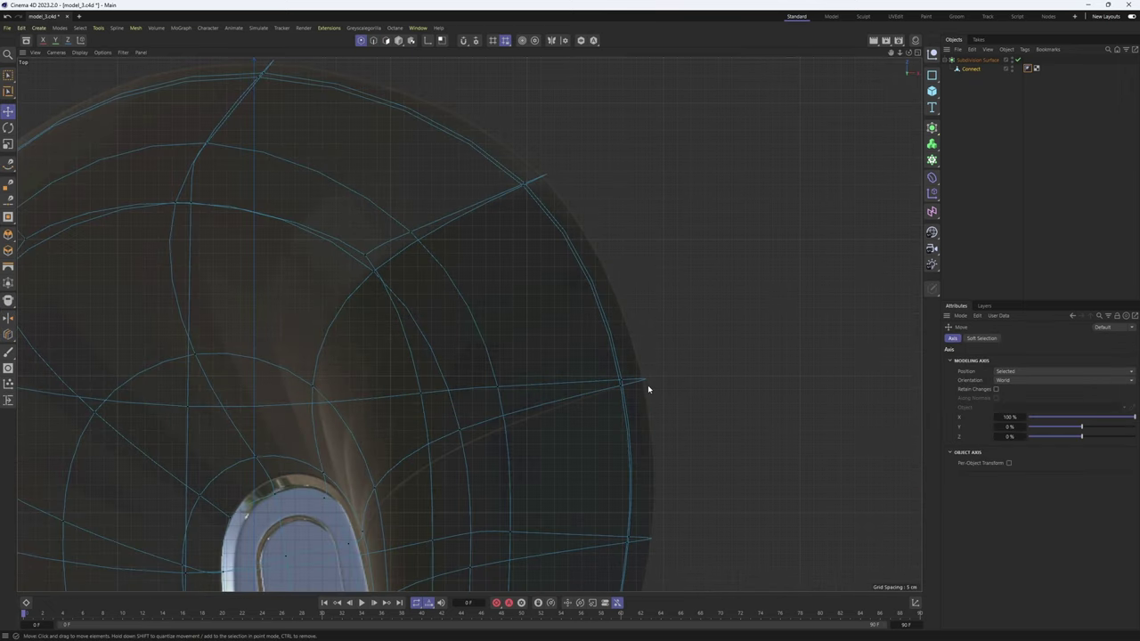
left_click_drag(410, 357, 446, 389)
middle_click_drag(443, 399, 470, 325, "alt")
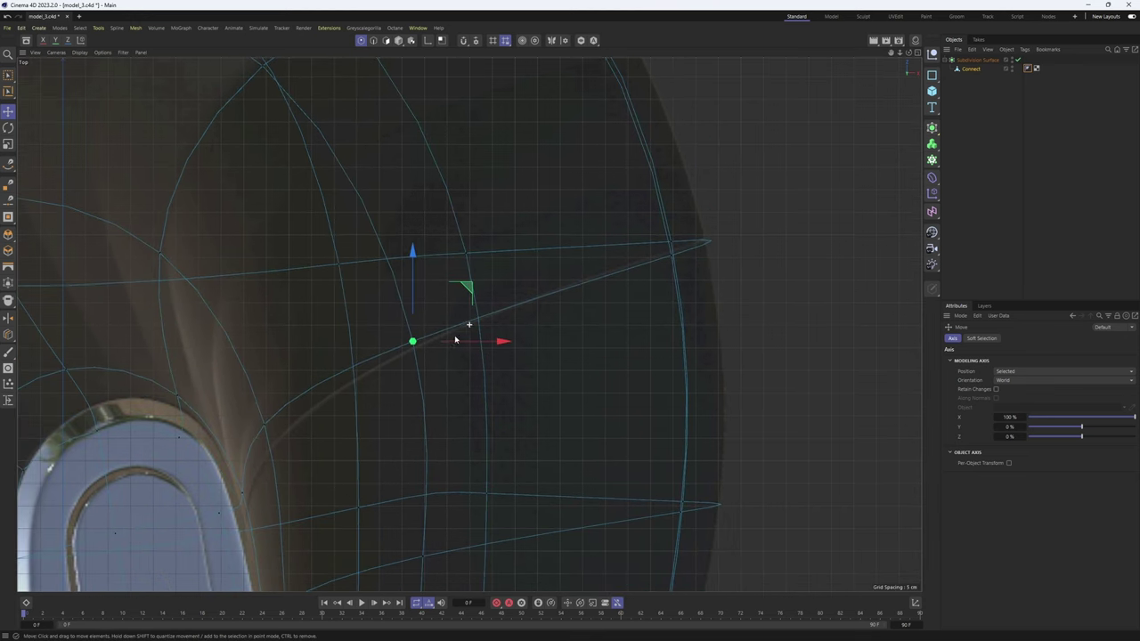
- Move the neighbouring inner point nearer the top ridge in X and Z so the loop follows the reference's seam curve
left_click(266, 423)
mouse_move(319, 375)
left_mouse_down()
mouse_move(333, 408)
mouse_move(327, 392)
left_mouse_up()
scroll(644, 279, "up", 3)
- Select the rim points at the outer end of the seam and nudge them in X and Z onto the reference line
key("9")
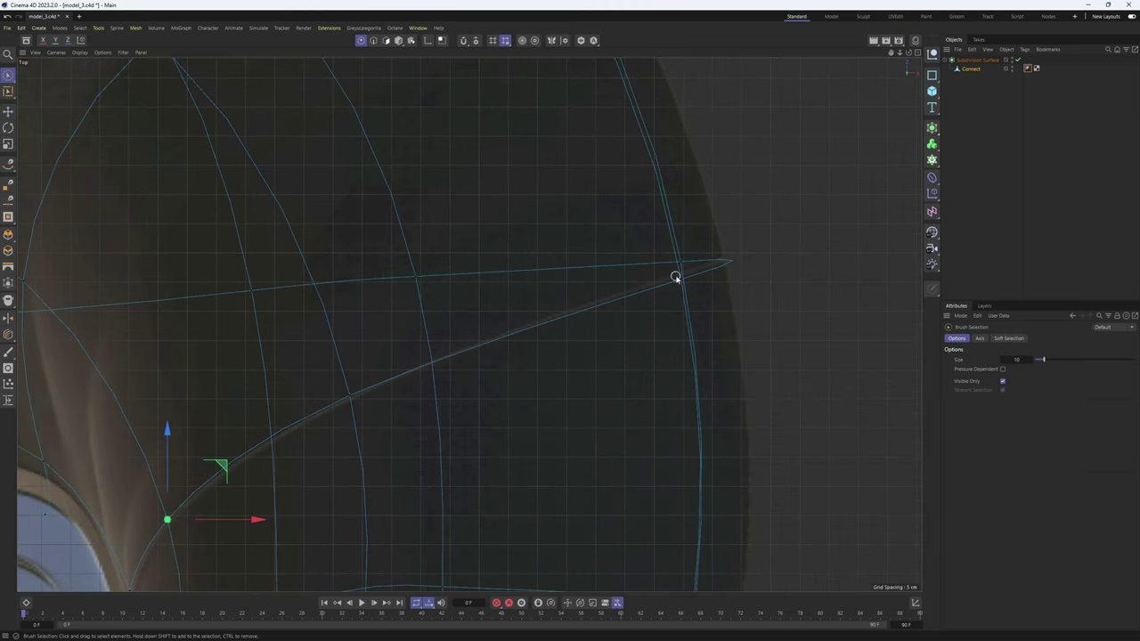
key("0")
left_click_drag(657, 236, 710, 294)
left_click_drag(733, 221, 739, 213)
double_click(717, 238)
scroll(716, 239, "down", 6)
double_click(631, 241)
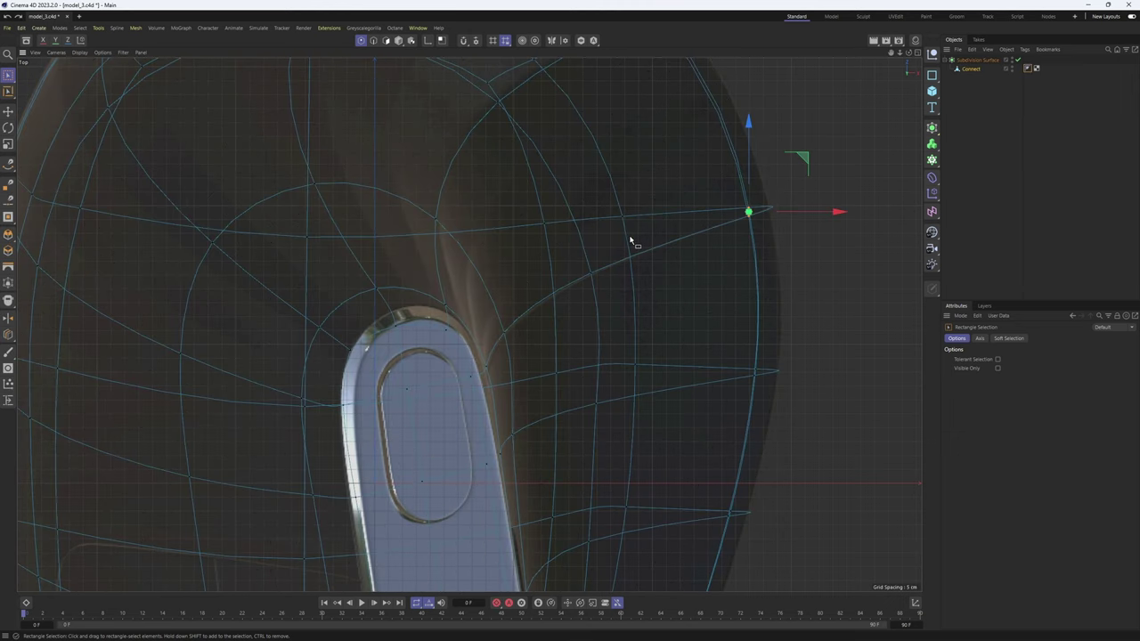
- Turn off the smoothing and bring the button side's cage into view alongside the reference views
key("q")
middle_click_drag(470, 325, 598, 278, "alt")
left_click_drag(598, 279, 544, 312, "alt")
middle_click(414, 353)
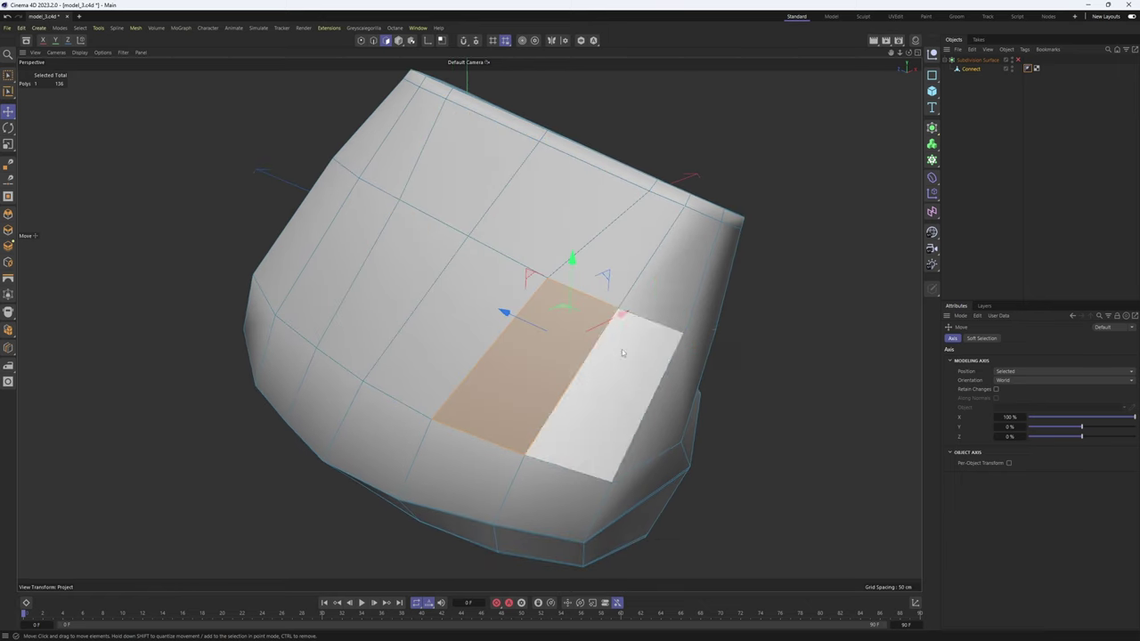
middle_click(622, 349)
scroll(676, 300, "up", 3)
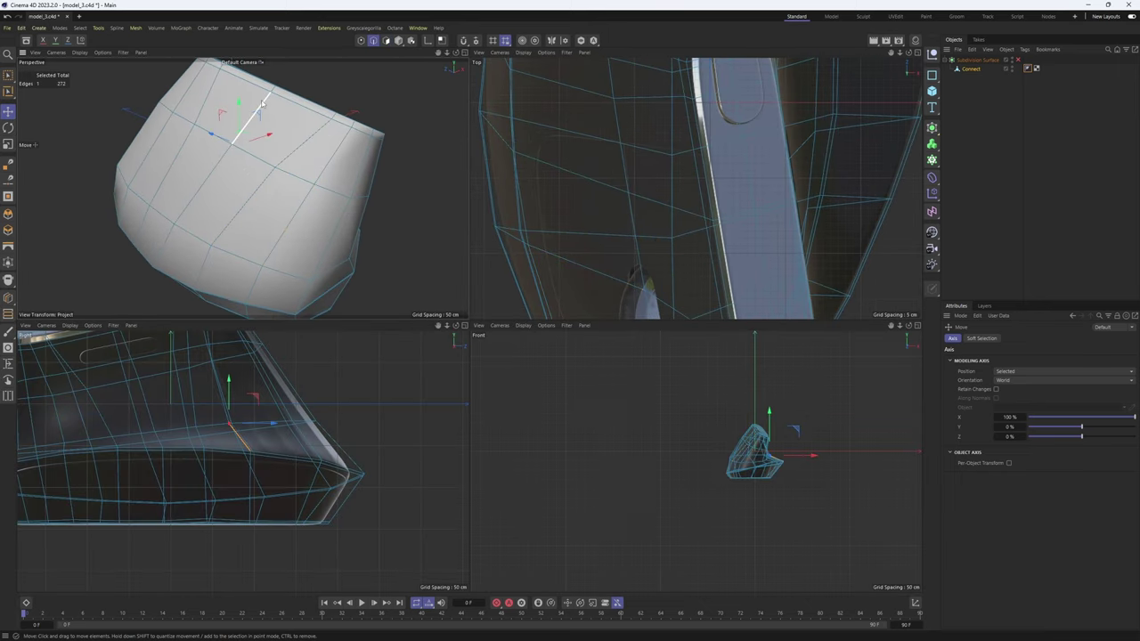
- Select the two connected edges running from the button side over the ridge's rim and slide them onto the top reference's panel line
left_click(262, 105)
middle_click_drag(262, 104, 238, 136, "alt")
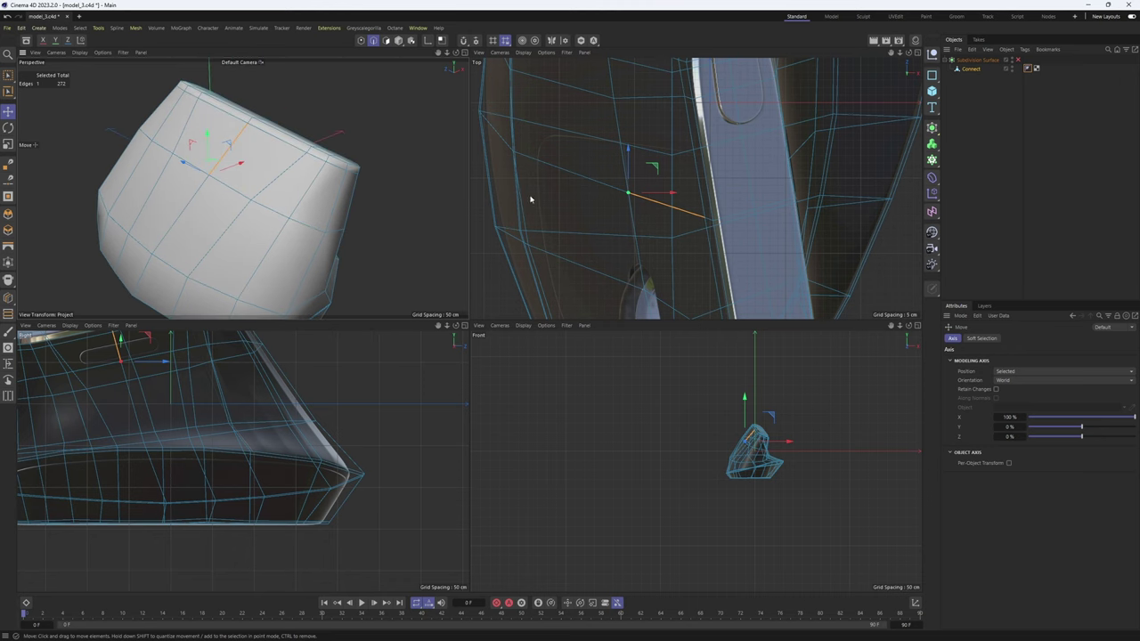
middle_click_drag(684, 197, 685, 231, "alt")
scroll(682, 228, "up", 1)
scroll(658, 190, "up", 1)
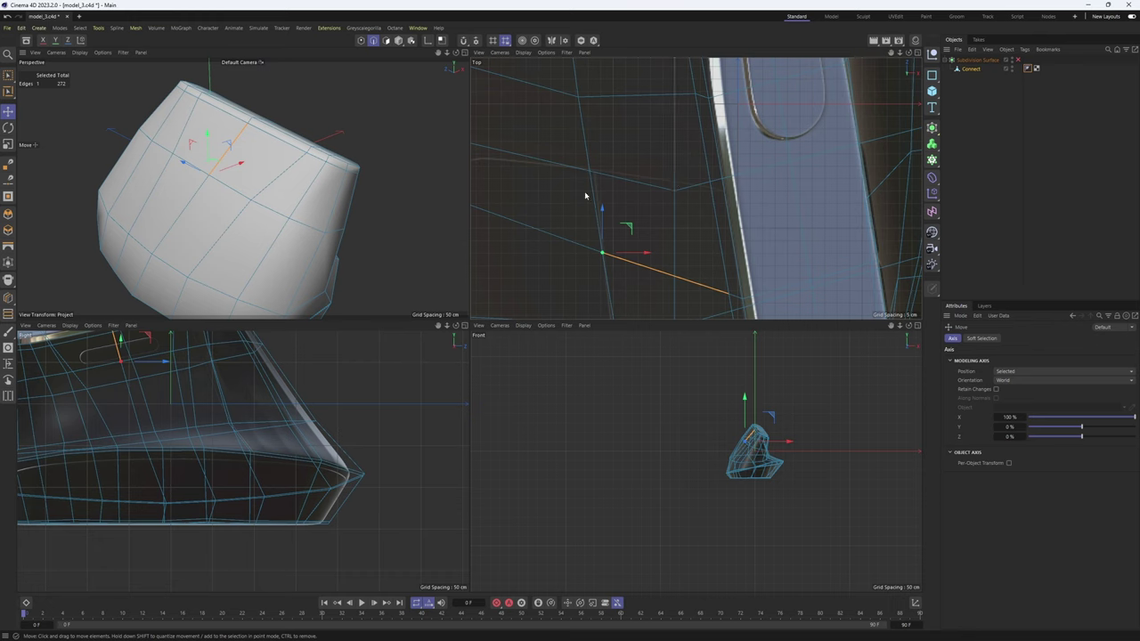
left_click_drag(330, 197, 326, 210, "alt")
scroll(250, 128, "up", 2)
left_click(246, 122, "shift")
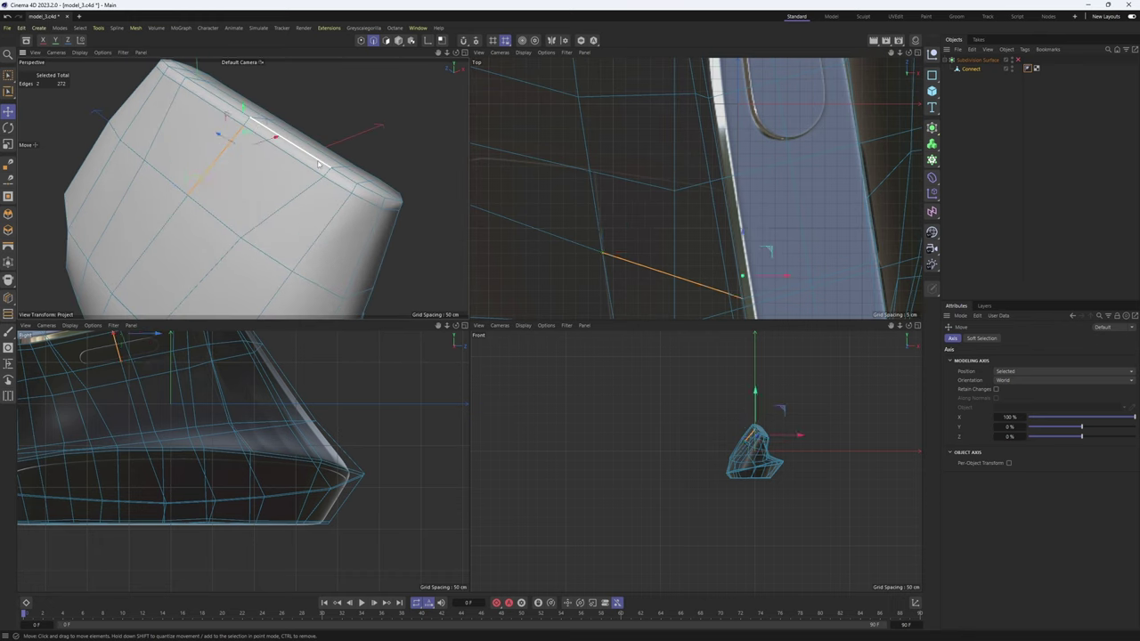
right_click(317, 157)
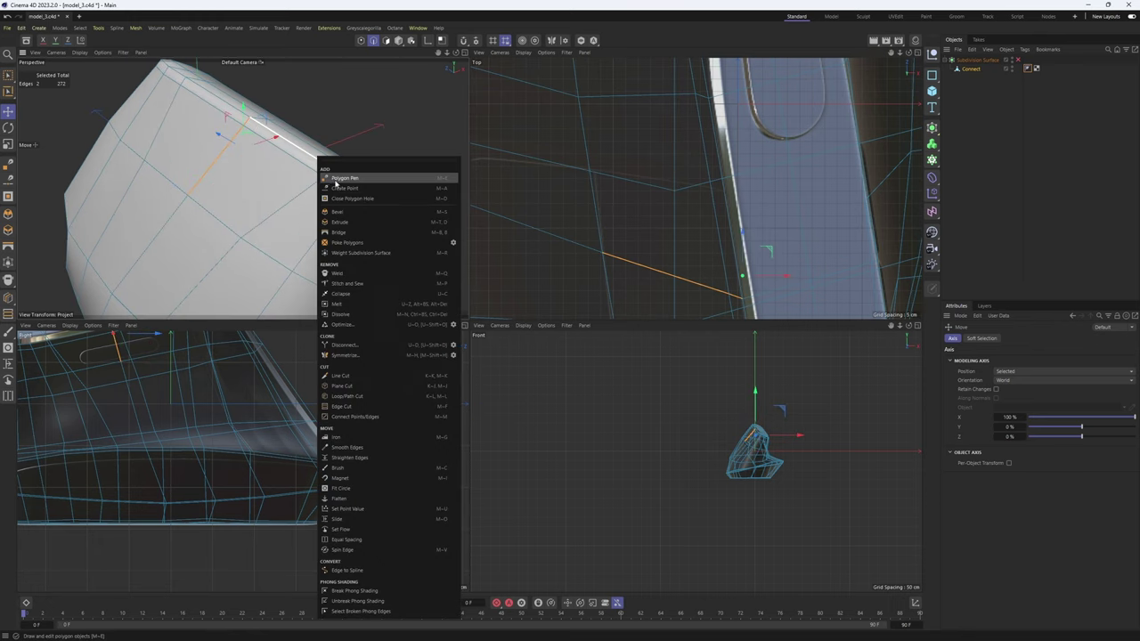
left_click(345, 520)
left_click_drag(224, 183, 198, 114, "alt")
left_click_drag(257, 159, 234, 124)
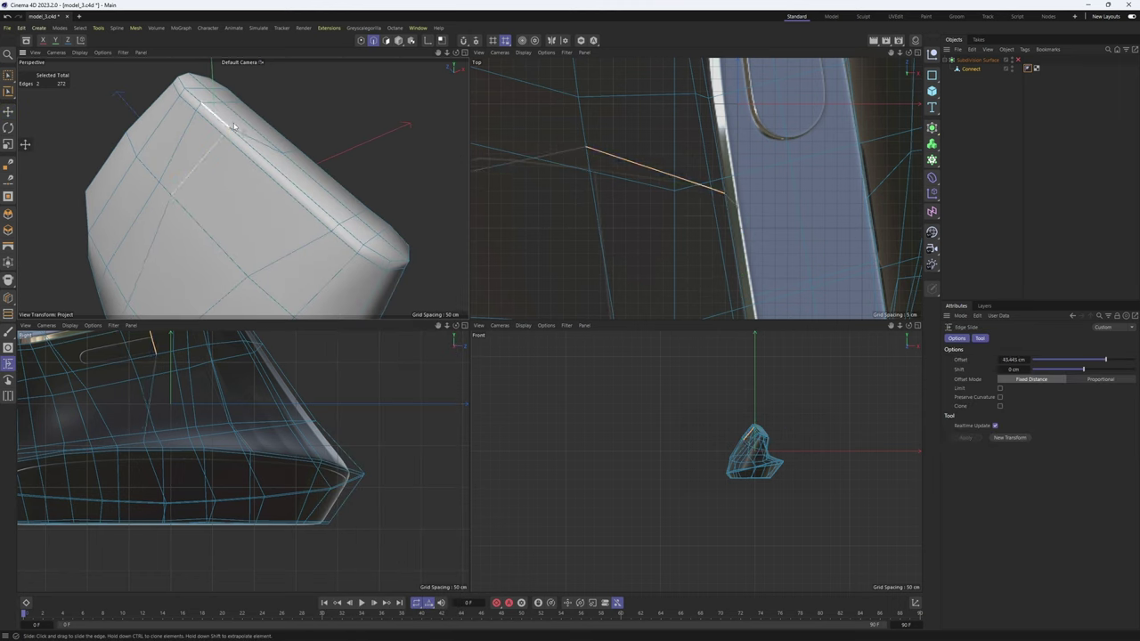
- Slide the button side's mid-row point and the lower-row point below it along their edges to follow the reference's panel line
key("Return")
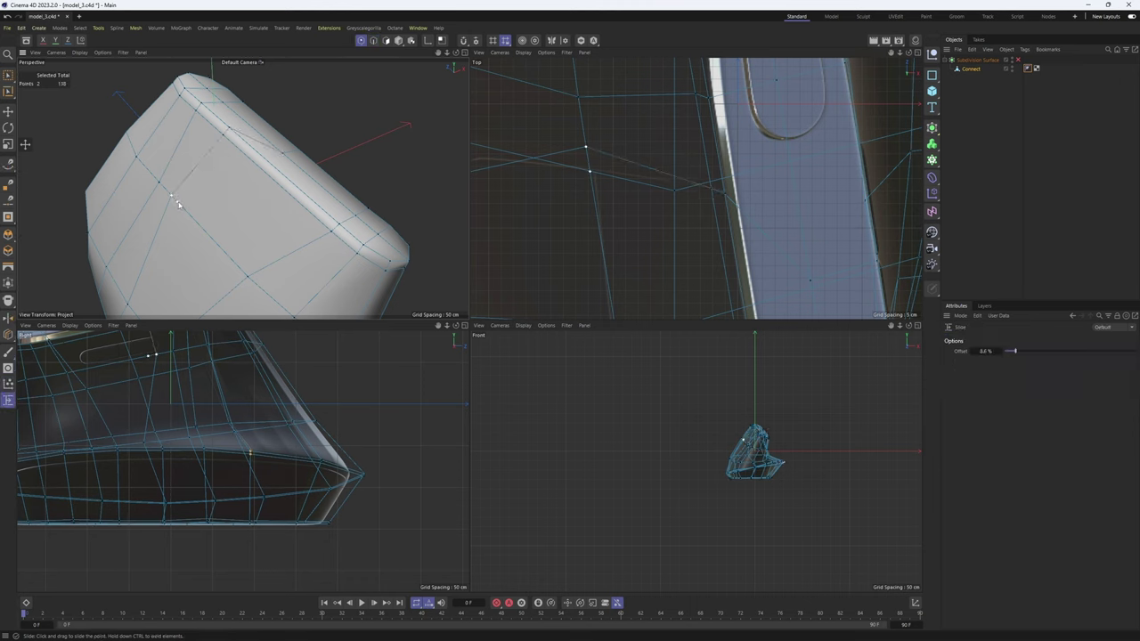
left_click_drag(178, 205, 197, 203)
middle_click_drag(544, 198, 625, 189, "alt")
middle_click_drag(230, 228, 326, 162, "alt")
middle_click_drag(534, 161, 591, 149, "alt")
left_click_drag(293, 216, 266, 217, "alt")
key("e")
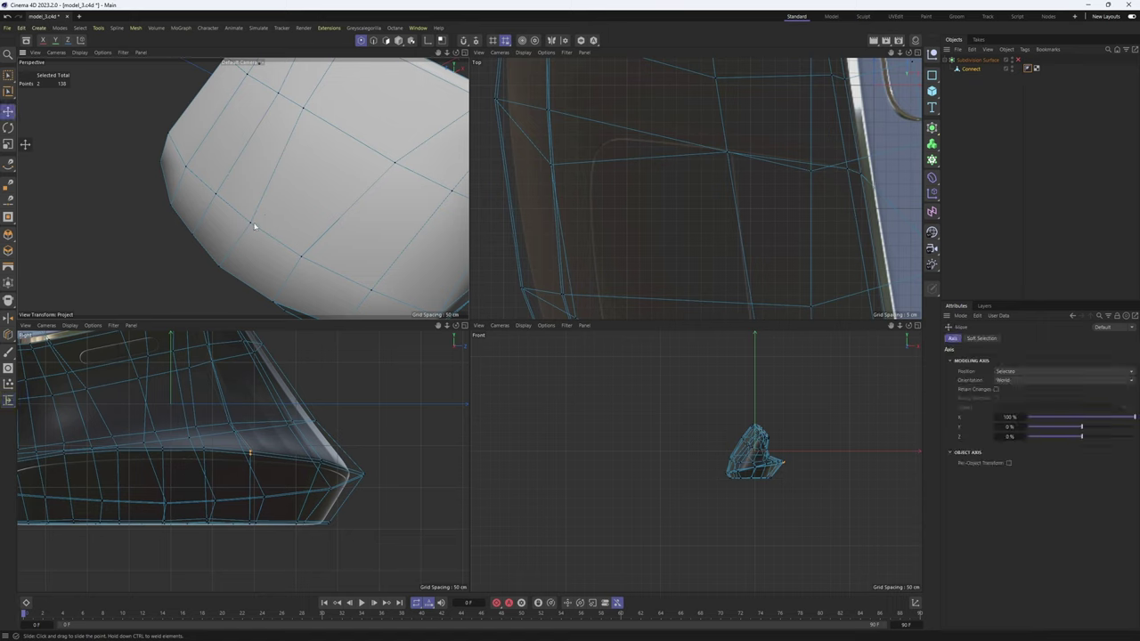
left_click(252, 224)
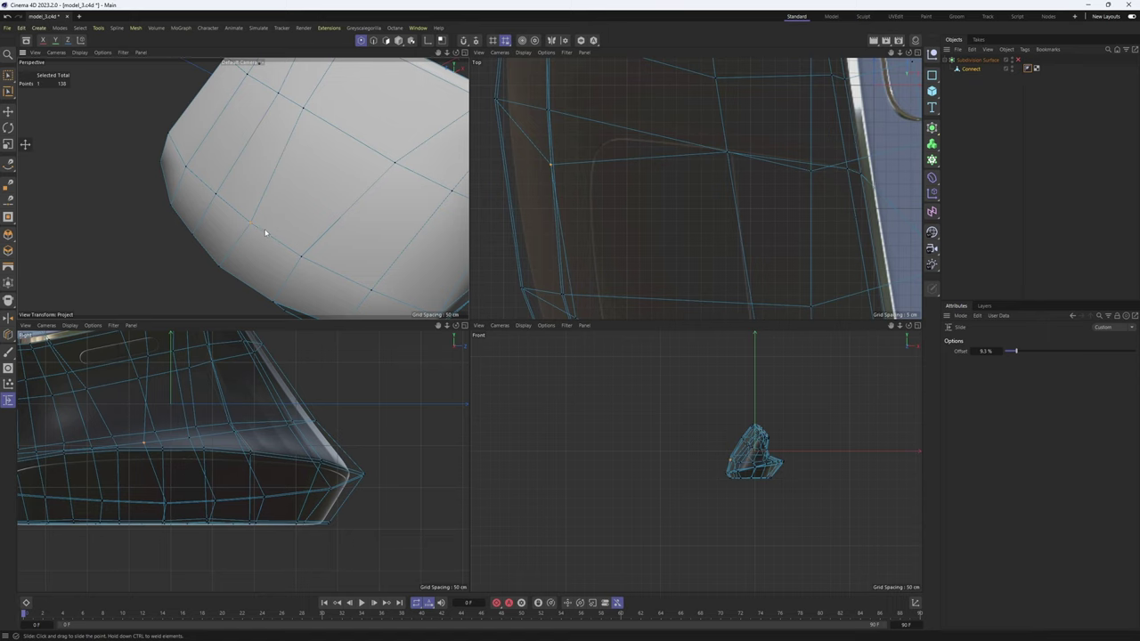
key("m")
left_click(372, 601)
left_click_drag(241, 216, 242, 218)
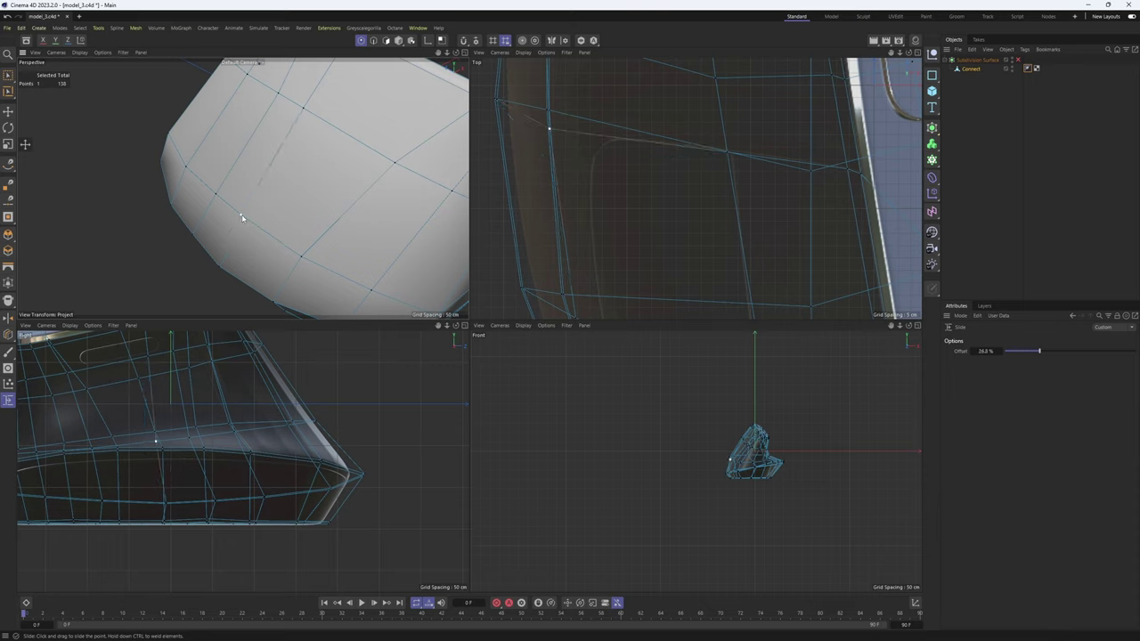
- Slide the remaining lower-row points of the button side one by one along their edges to match the panel outline in the top reference
left_click_drag(383, 255, 283, 184, "alt")
middle_click_drag(625, 293, 629, 201, "alt")
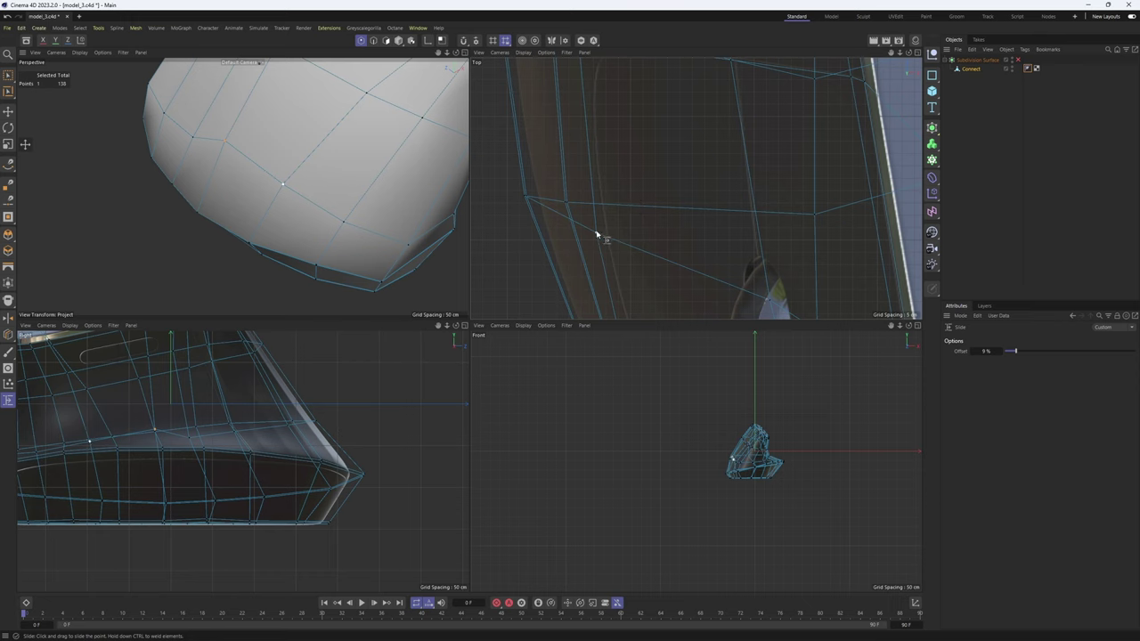
left_click_drag(603, 237, 604, 238)
left_click_drag(372, 194, 303, 153, "alt")
middle_click_drag(629, 266, 612, 154, "alt")
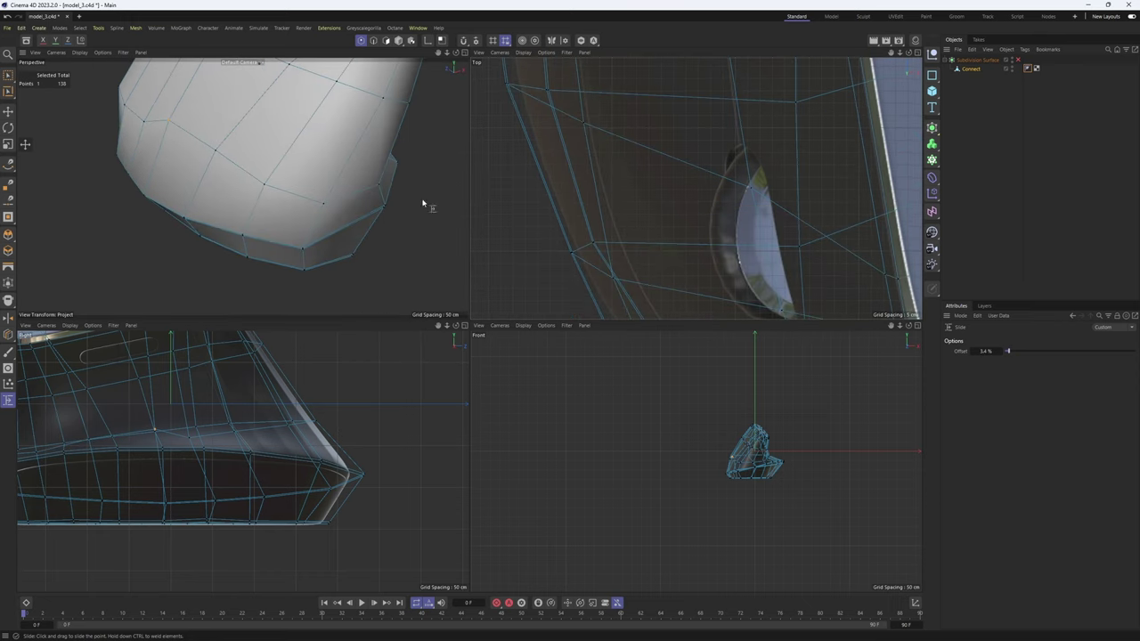
left_click_drag(263, 186, 274, 177)
middle_click_drag(699, 280, 674, 183, "alt")
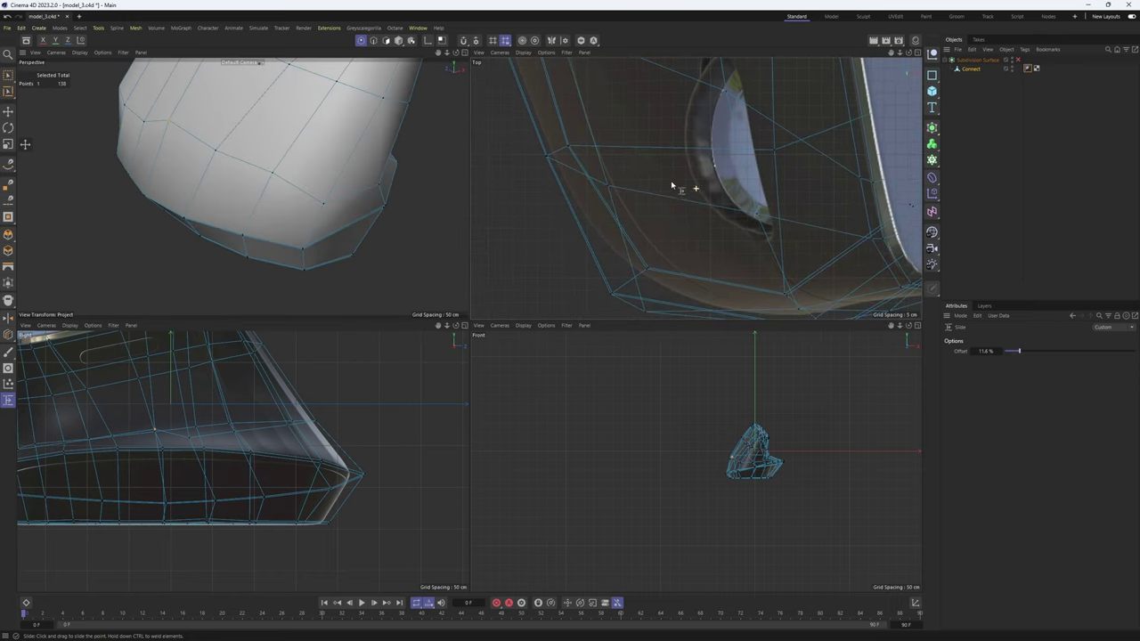
mouse_move(312, 180)
left_mouse_down("alt")
mouse_move(265, 154)
mouse_move(293, 184)
left_mouse_up("alt")
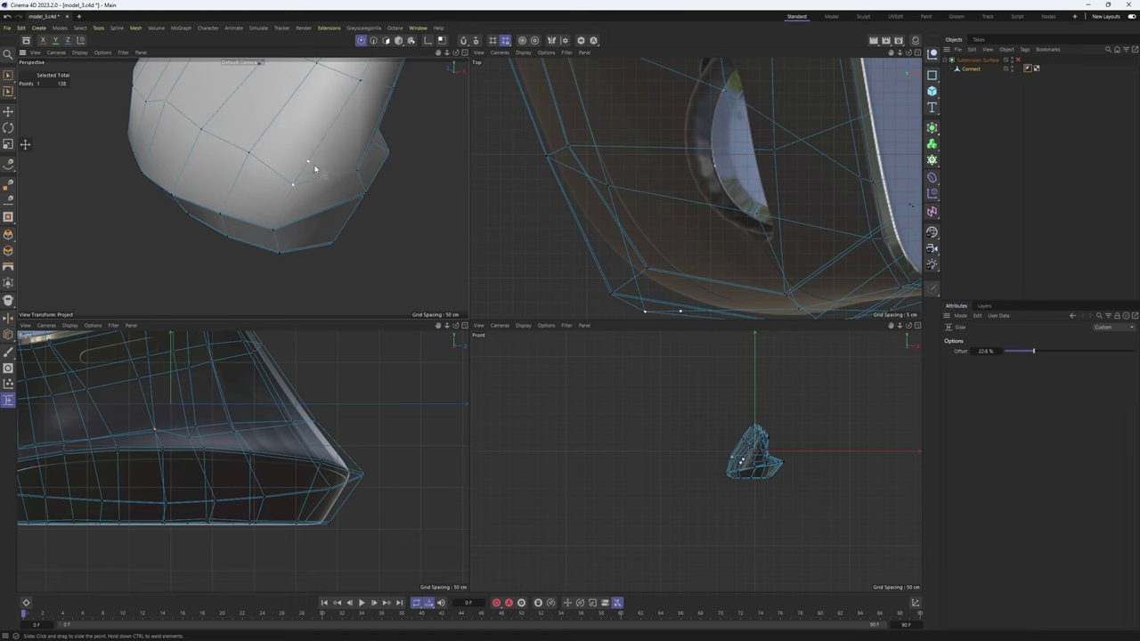
middle_click_drag(805, 208, 694, 177, "alt")
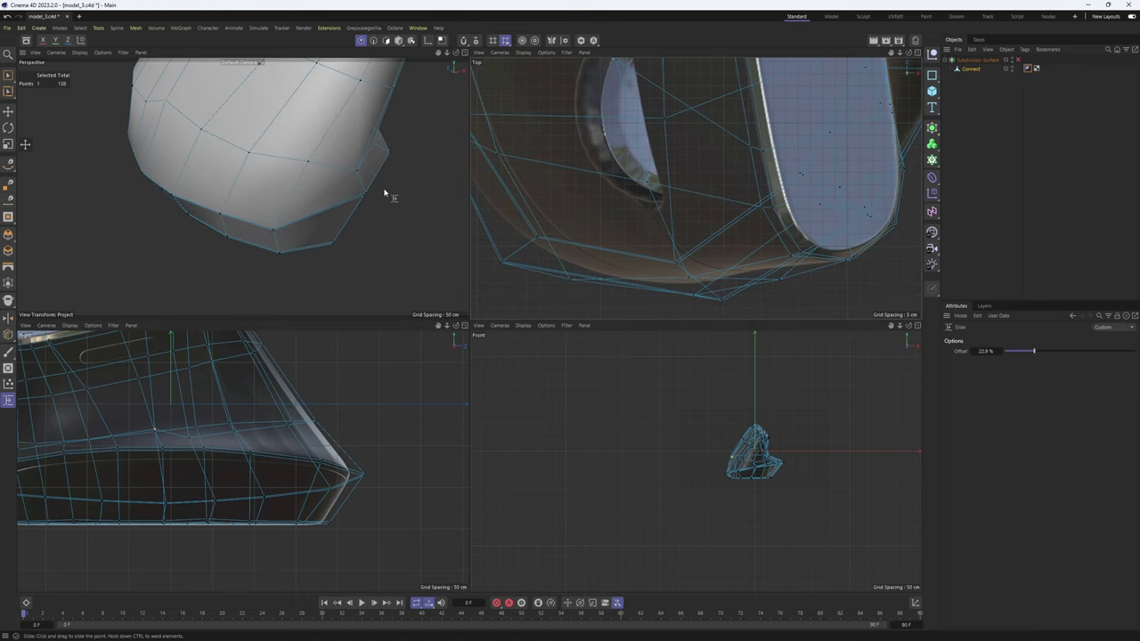
- Move the lower row's point near the panel corner down onto the front reference's seam, and adjust it in X and Z from the top
left_click_drag(384, 190, 311, 216, "alt")
key("e")
left_click(272, 207)
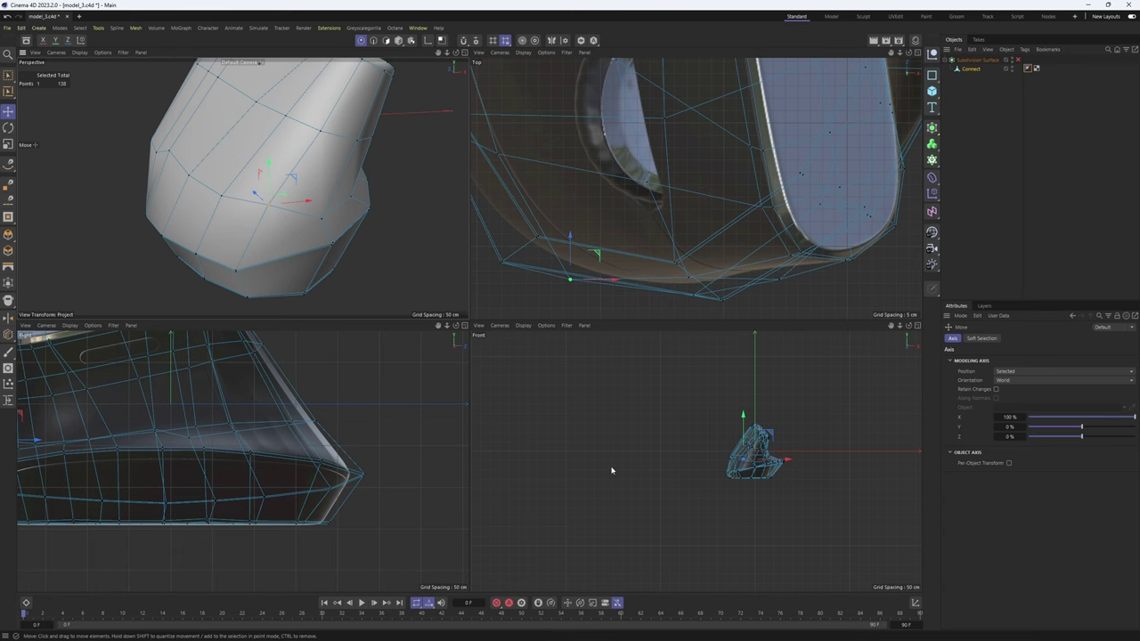
scroll(780, 448, "up", 10)
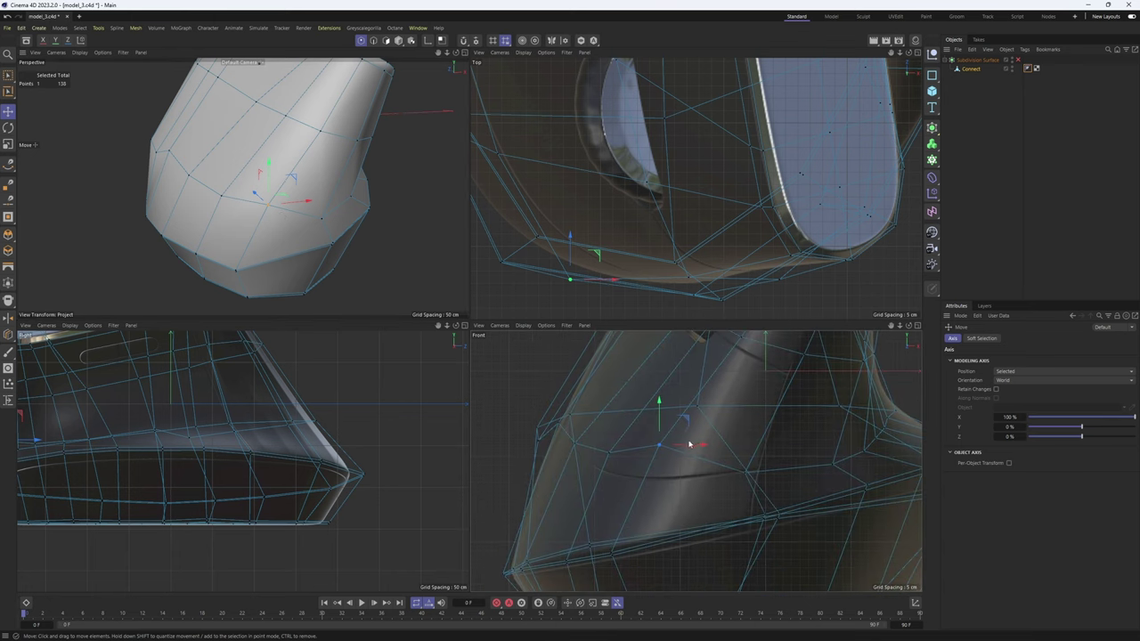
left_click_drag(710, 383, 703, 433)
left_click_drag(543, 250, 561, 235)
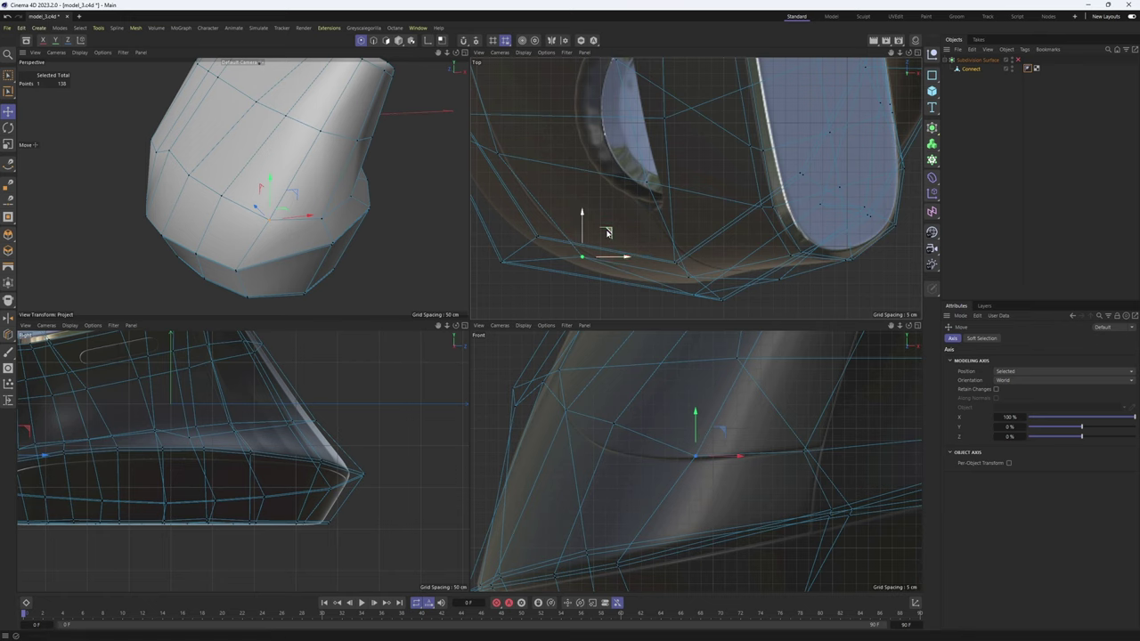
scroll(579, 256, "up", 1)
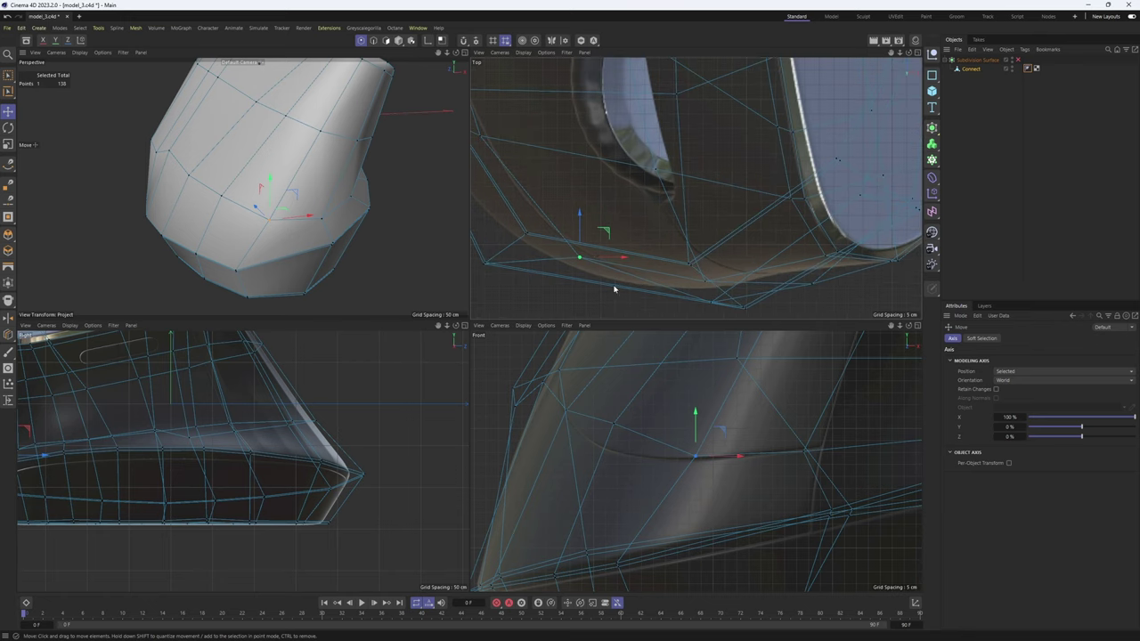
- Select the next lower-row point beside the panel corner and lower it along Y onto the front reference's seam line
middle_click_drag(614, 290, 642, 259, "alt")
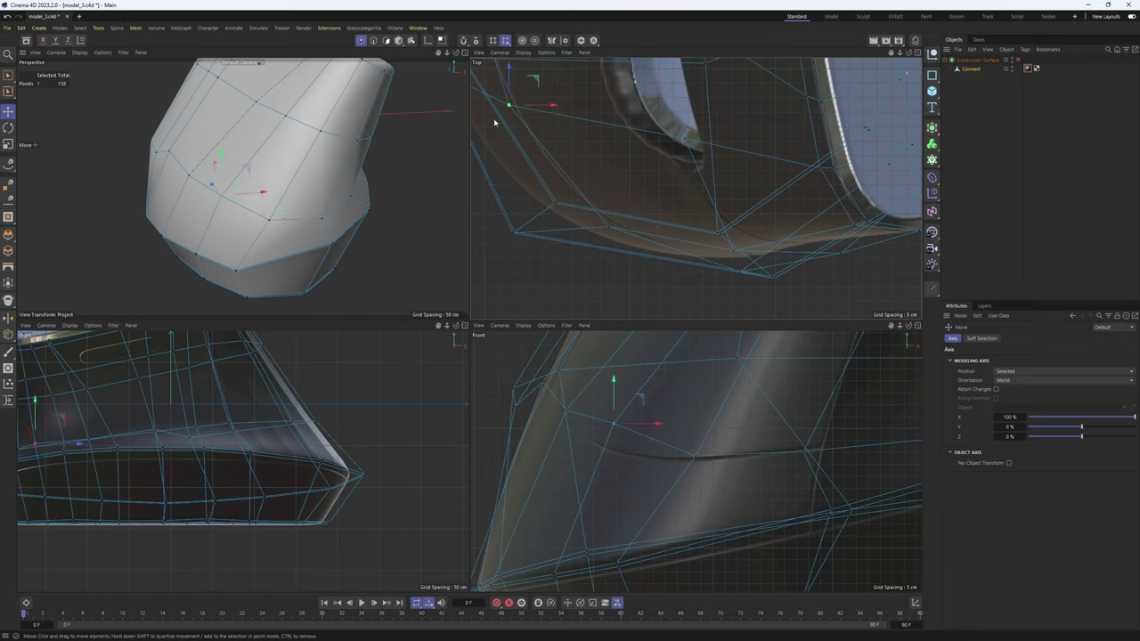
middle_click_drag(570, 156, 651, 259, "alt")
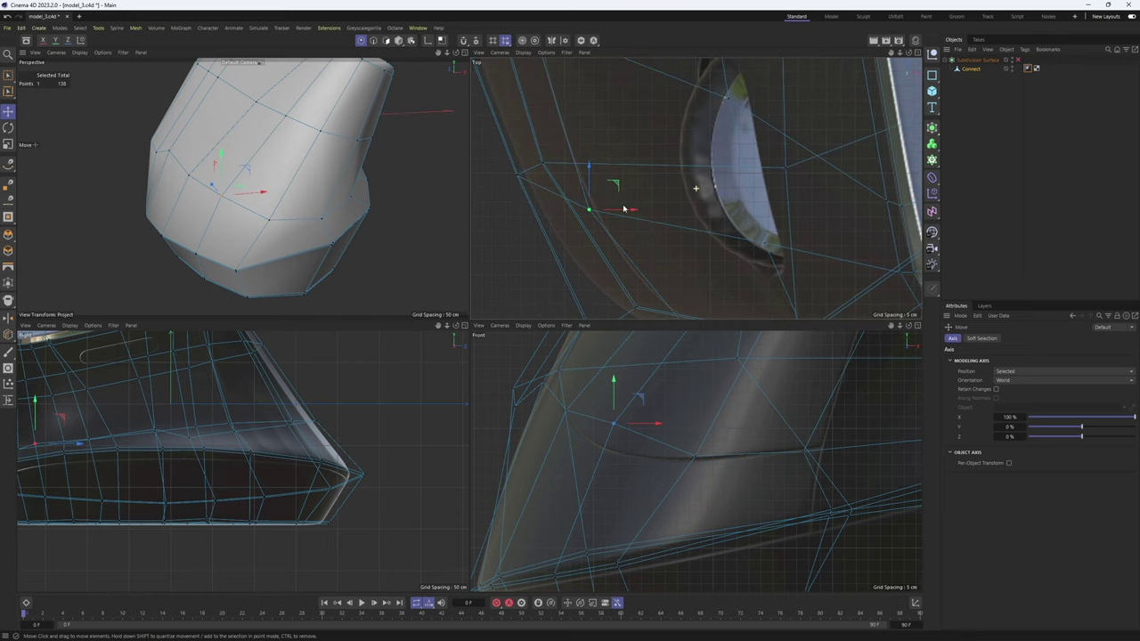
scroll(644, 209, "up", 1)
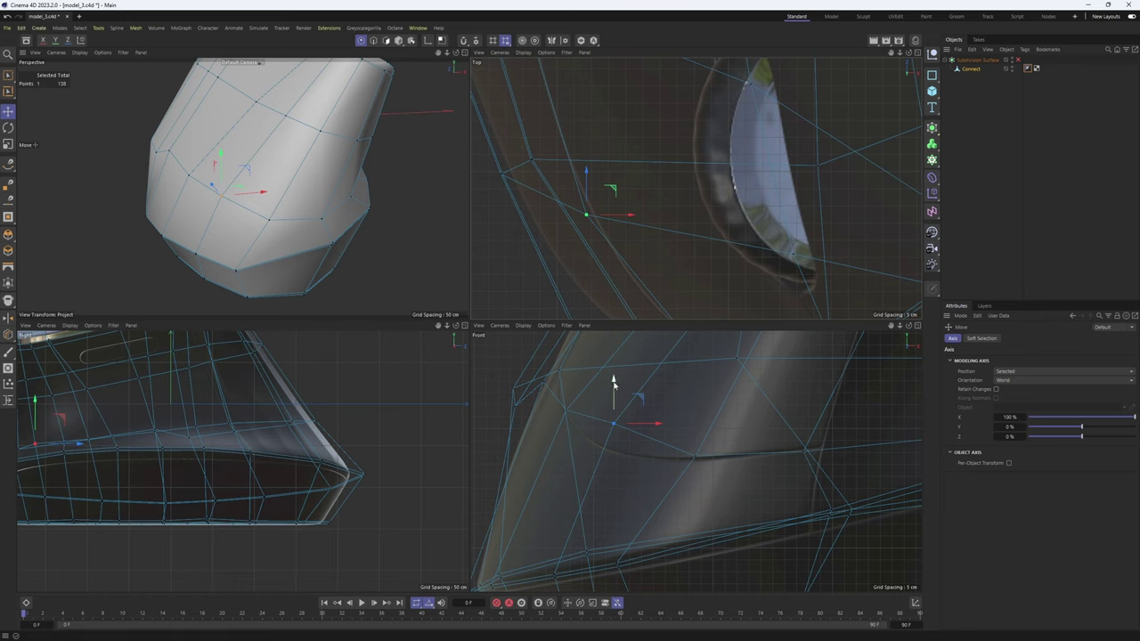
left_click_drag(613, 381, 611, 409)
- Check the lower-row points around the panel corner against the top and front references, one by one
middle_click_drag(589, 151, 643, 258, "alt")
middle_click_drag(593, 124, 633, 232, "alt")
left_click(615, 212)
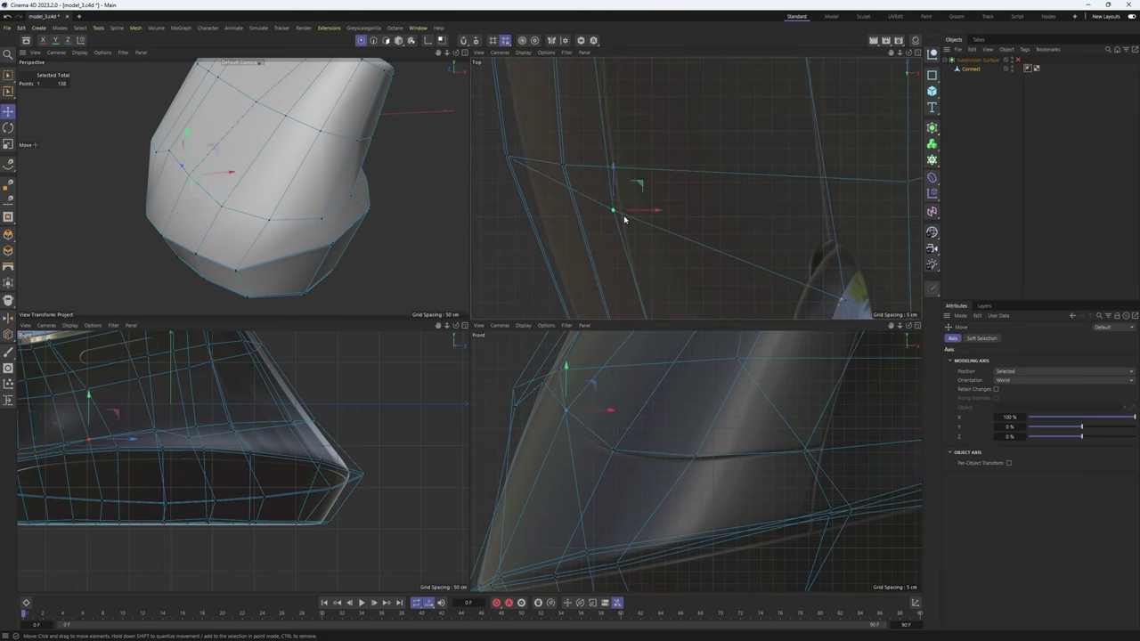
scroll(634, 243, "up", 3)
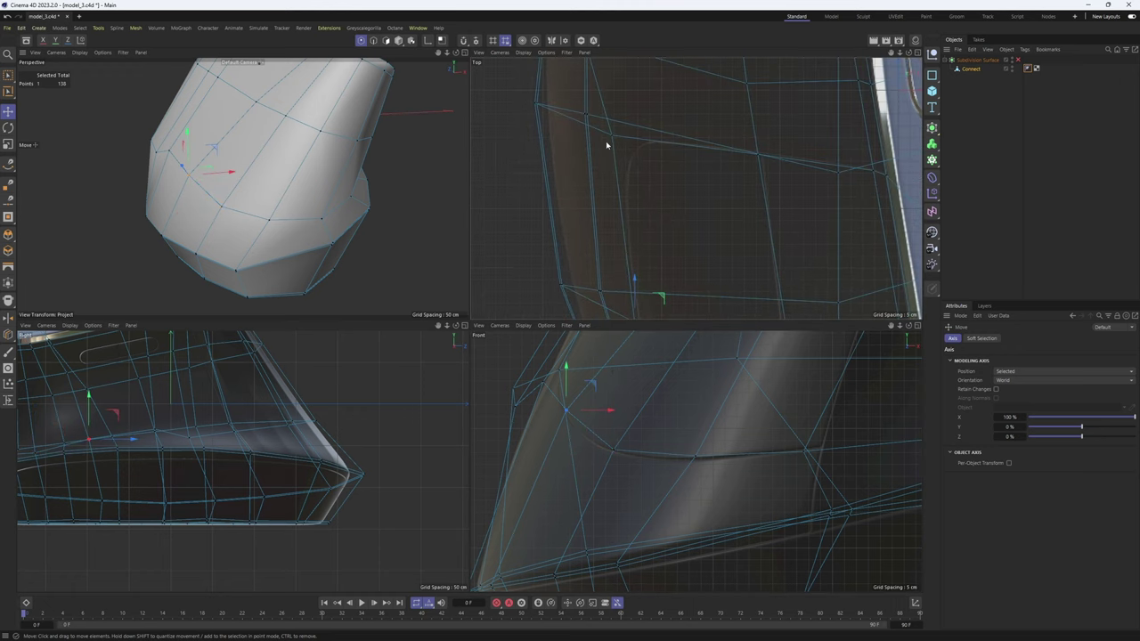
left_click(608, 138)
middle_click_drag(183, 163, 243, 190, "alt")
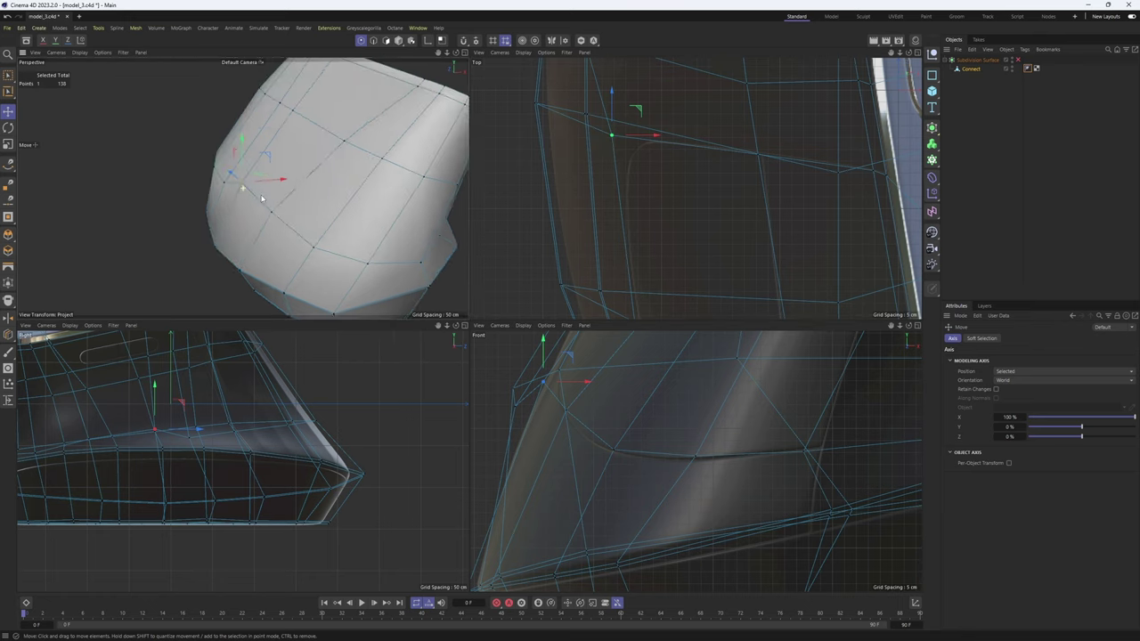
left_click_drag(244, 190, 180, 167, "alt")
middle_click_drag(180, 167, 226, 180, "alt")
left_click_drag(226, 180, 204, 183, "alt")
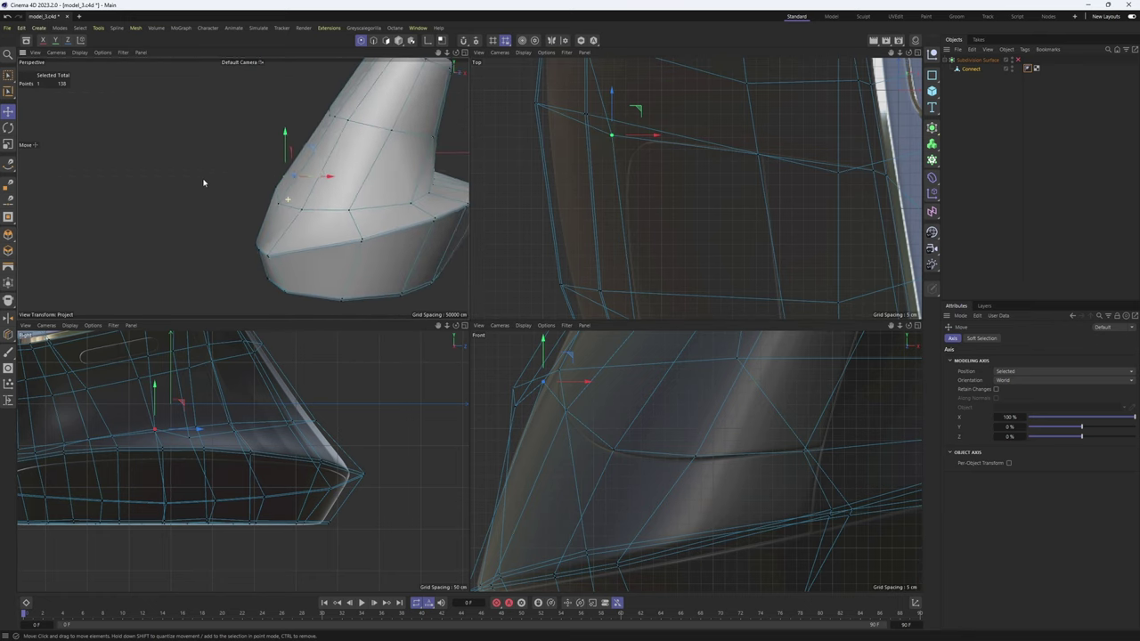
left_click(308, 211)
left_click_drag(351, 326, 324, 149, "alt")
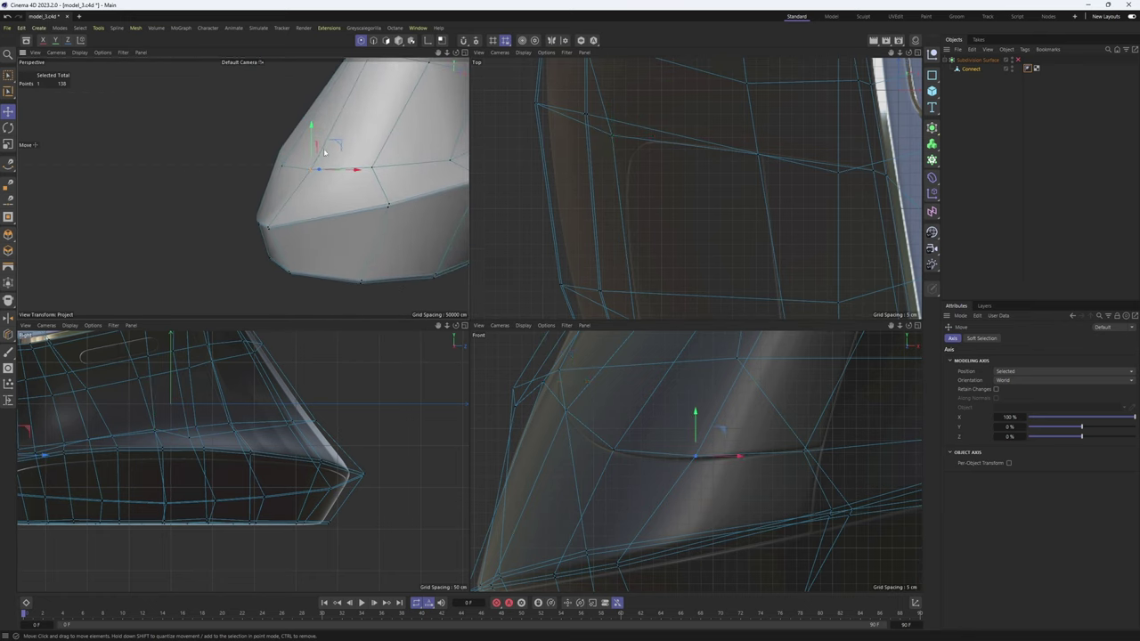
scroll(720, 239, "down", 5)
middle_click_drag(720, 239, 667, 160, "alt")
scroll(689, 214, "up", 4)
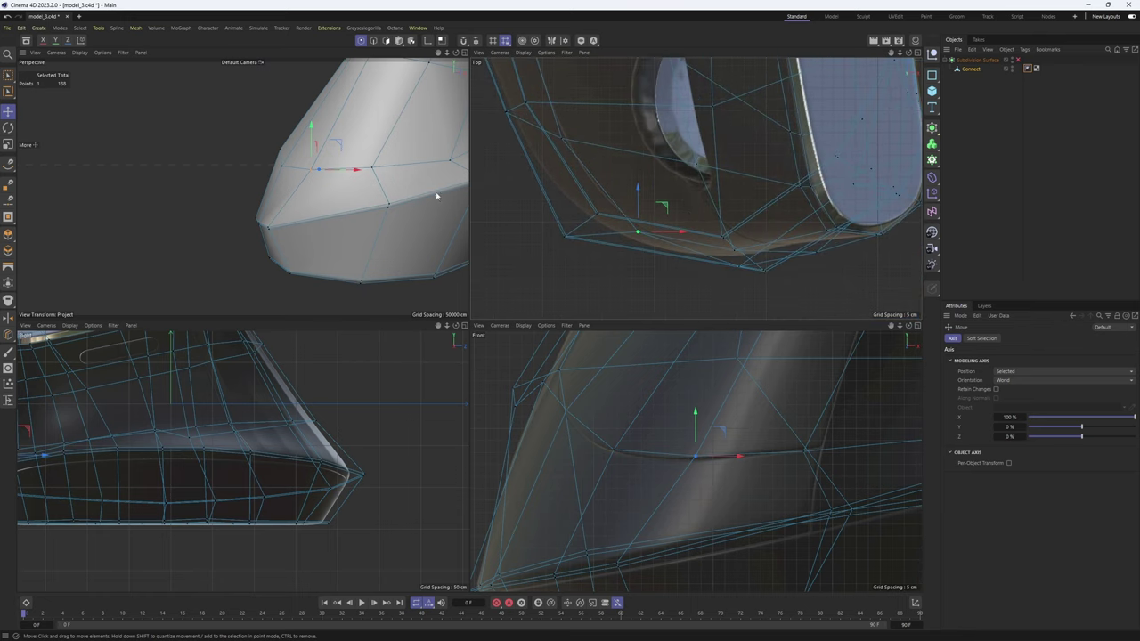
- Slide the short cross edge on the base rim below the seam along the rim with an offset of -4.1 cm
left_click_drag(436, 192, 325, 242, "alt")
key("Return")
key("m")
key("o")
key("e")
key("Return")
key("Return")
key("m")
key("o")
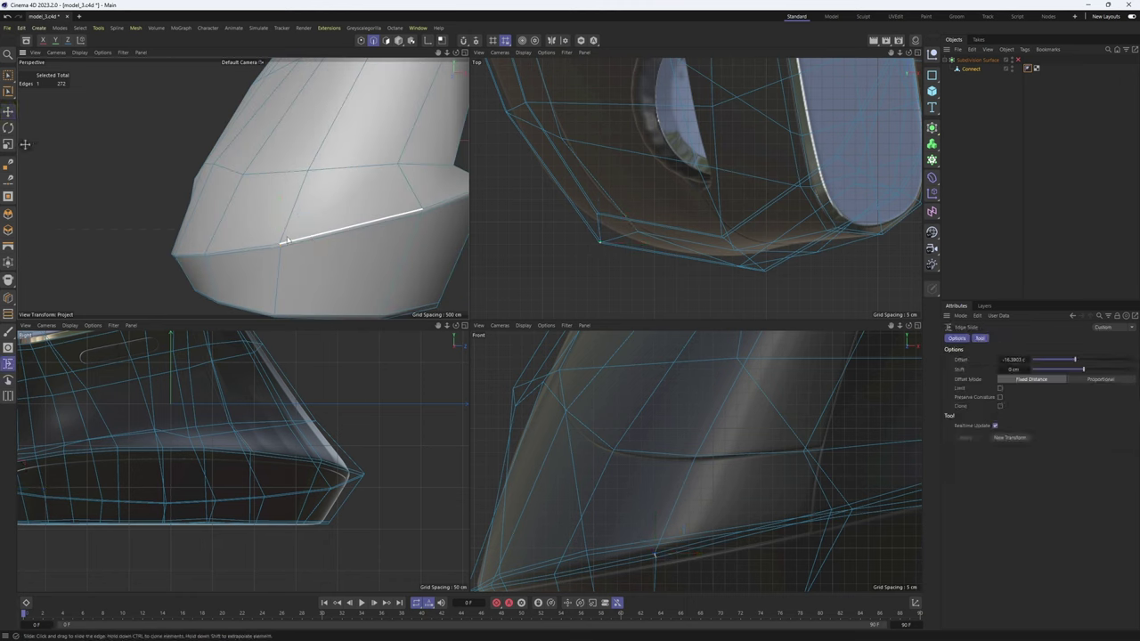
left_click_drag(653, 556, 660, 554)
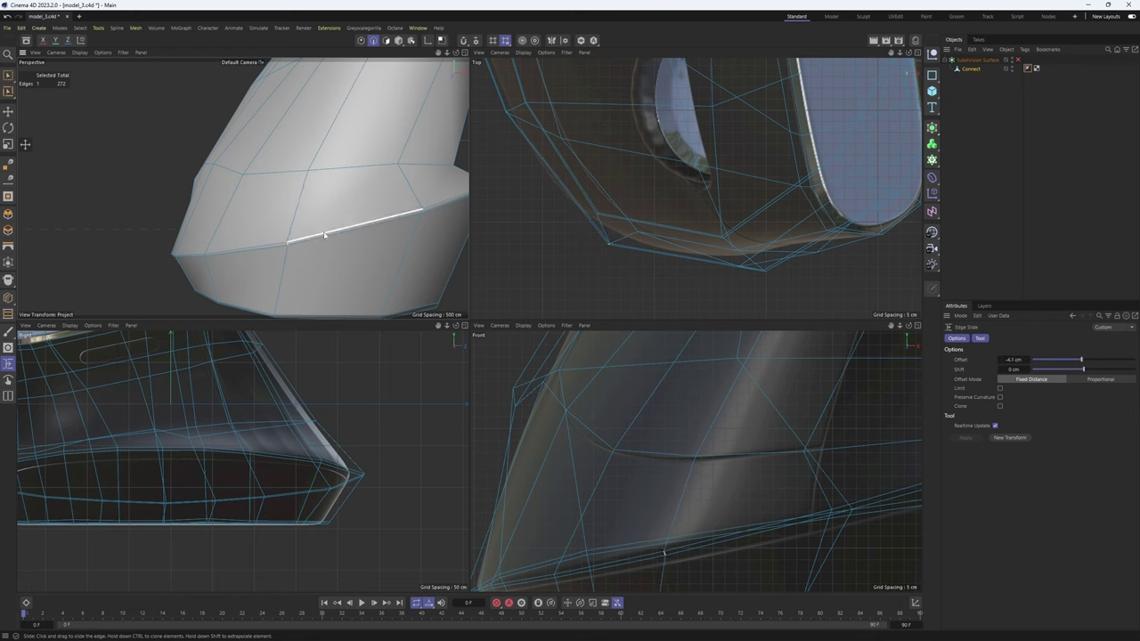
left_click_drag(325, 235, 326, 207, "alt")
- Slide the next short cross edge of the base rim back along the rim with an offset of about 7.6 cm
key("e")
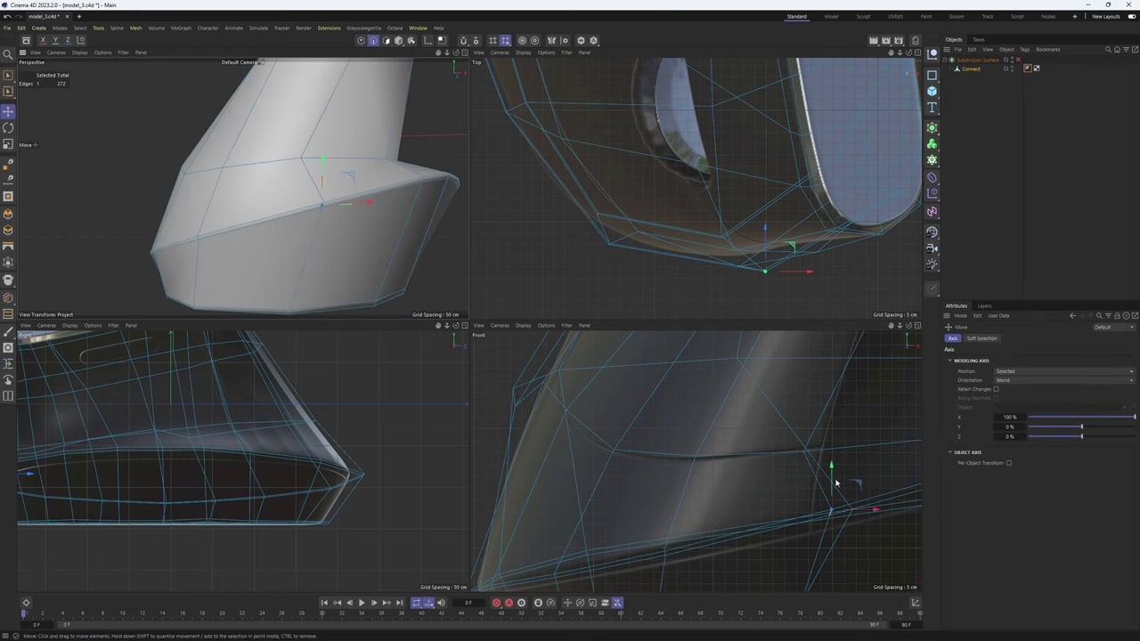
scroll(766, 481, "up", 3)
key("m")
key("o")
left_click_drag(740, 492, 712, 498)
middle_click_drag(706, 361, 696, 410, "alt")
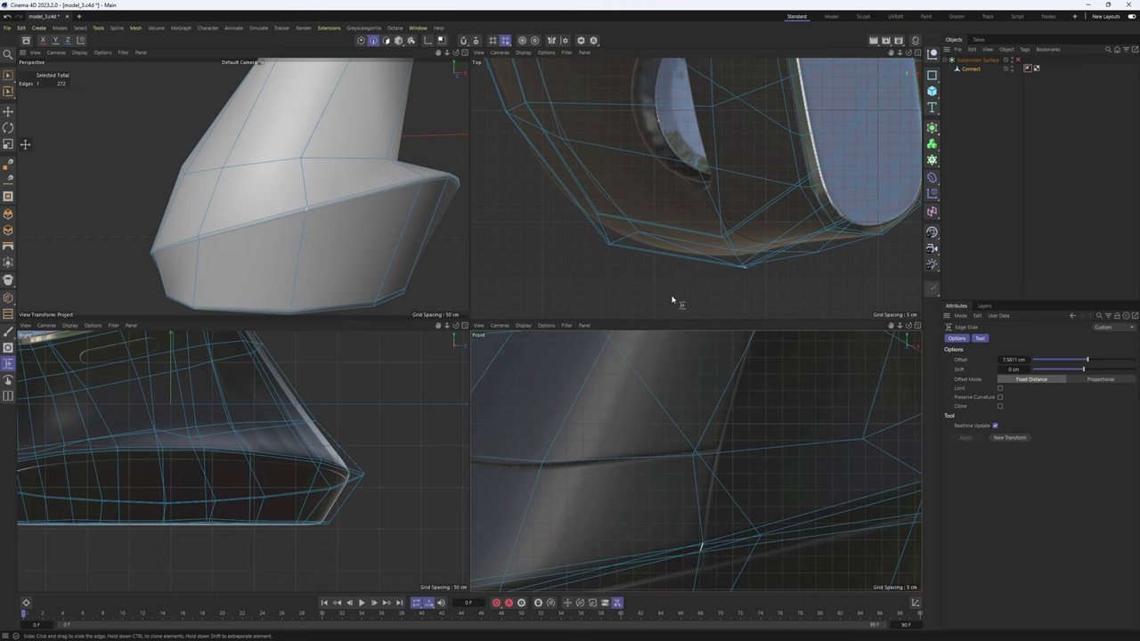
- Slide the lower-row points along their edges so the row follows the seam line in the front reference
key("Return")
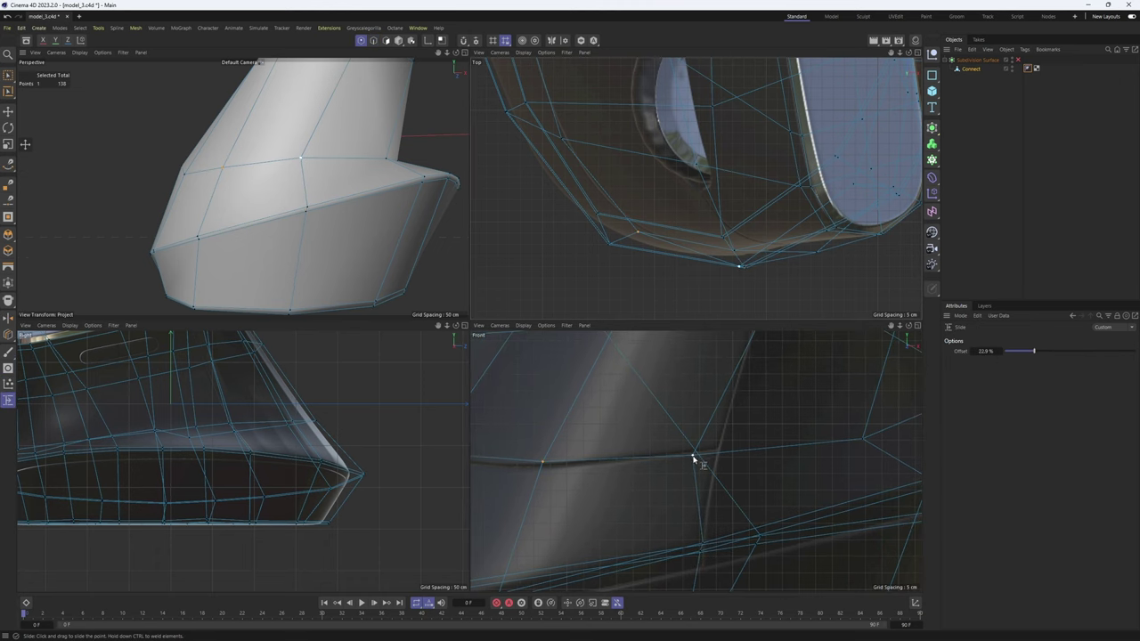
left_click_drag(694, 459, 609, 445)
middle_click_drag(609, 446, 703, 470, "alt")
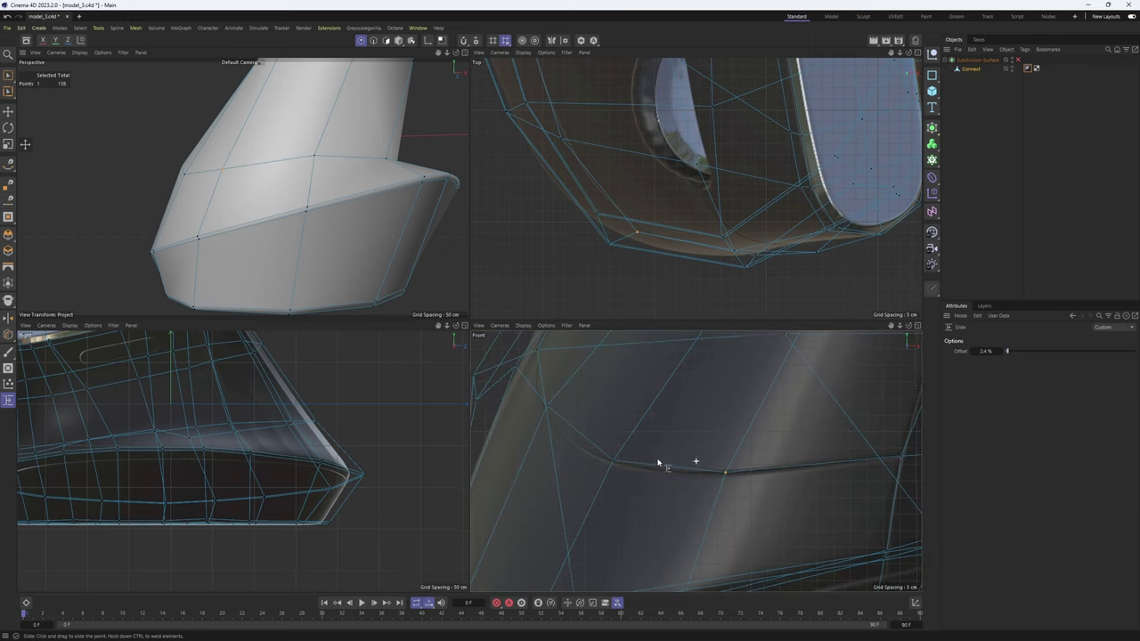
right_click_drag(703, 470, 610, 466, "alt")
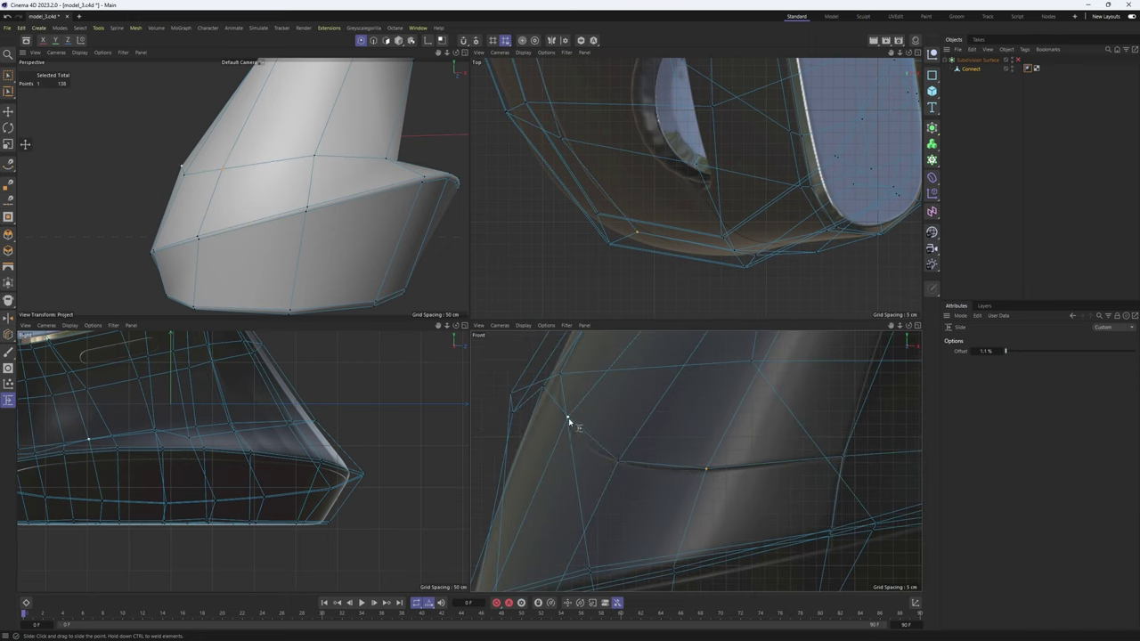
middle_click_drag(726, 430, 502, 558, "alt")
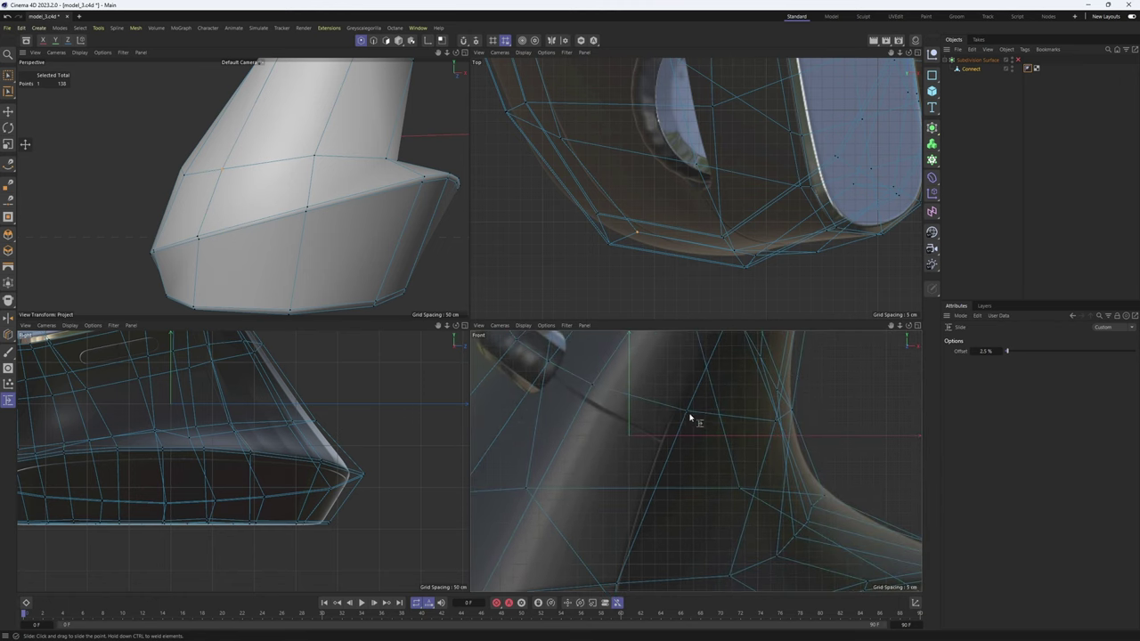
- Slide the middle-row points from the seam's corner past the scroll wheel along their edges to match the front reference
left_click_drag(677, 435, 665, 439)
middle_click_drag(661, 446, 702, 490, "alt")
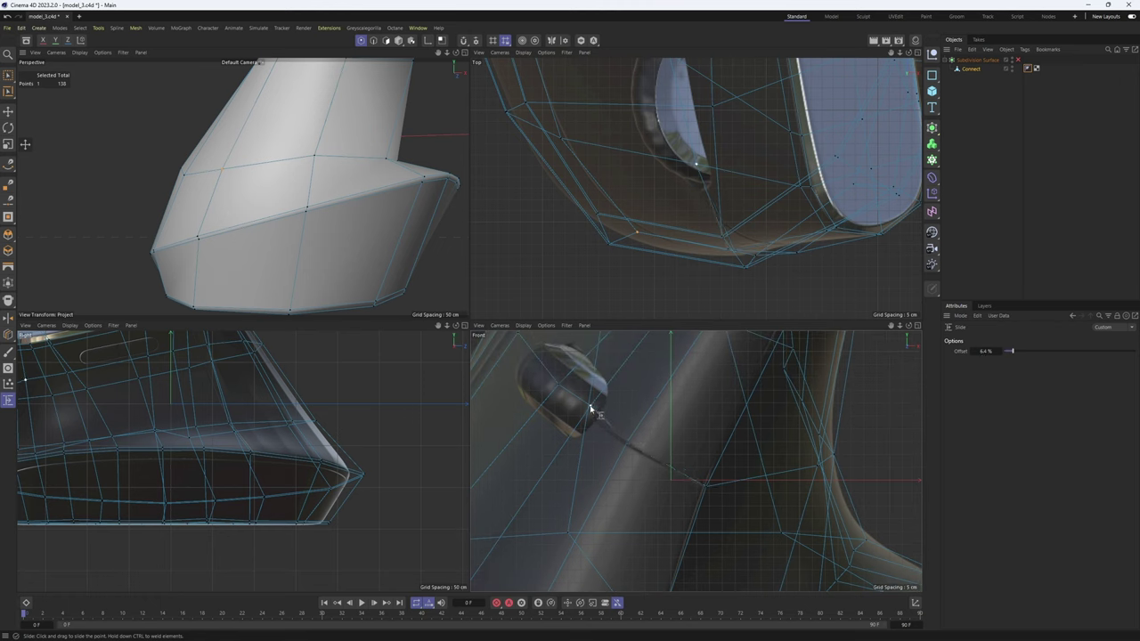
middle_click_drag(588, 417, 578, 447, "alt")
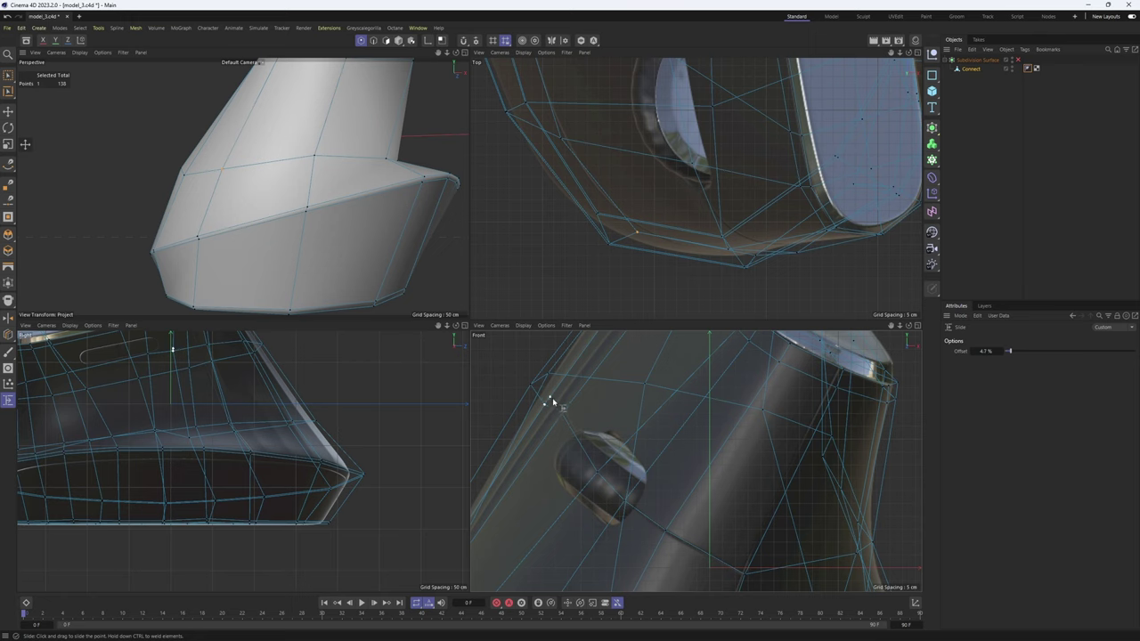
middle_click_drag(672, 181, 658, 120, "alt")
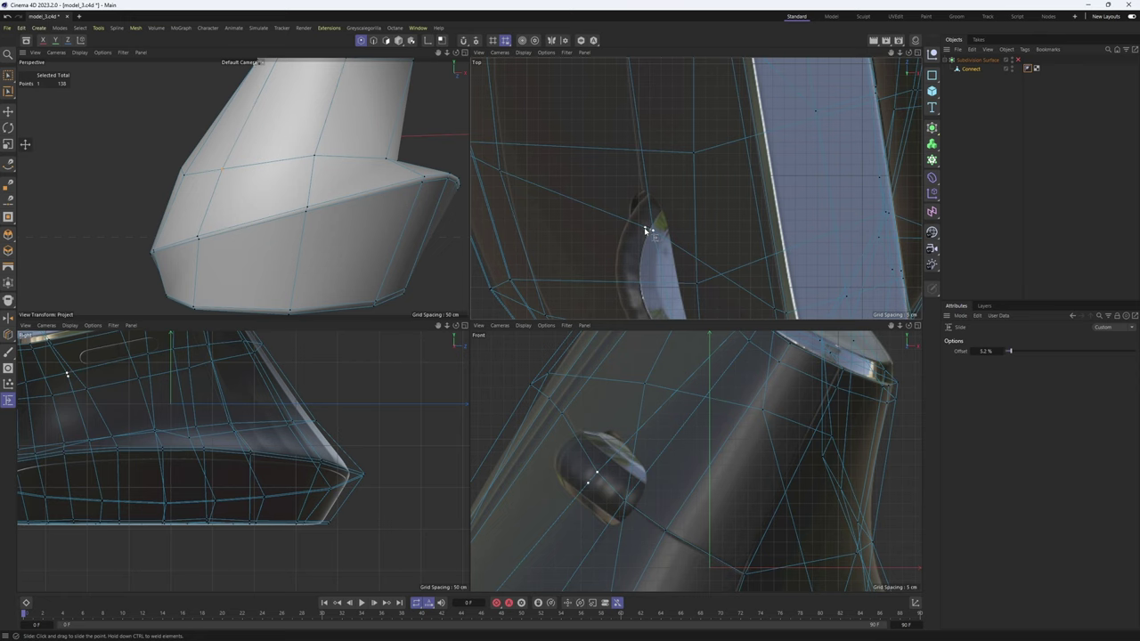
- Shift the two middle-row points at the scroll wheel's ends slightly along X in the top reference
key("e")
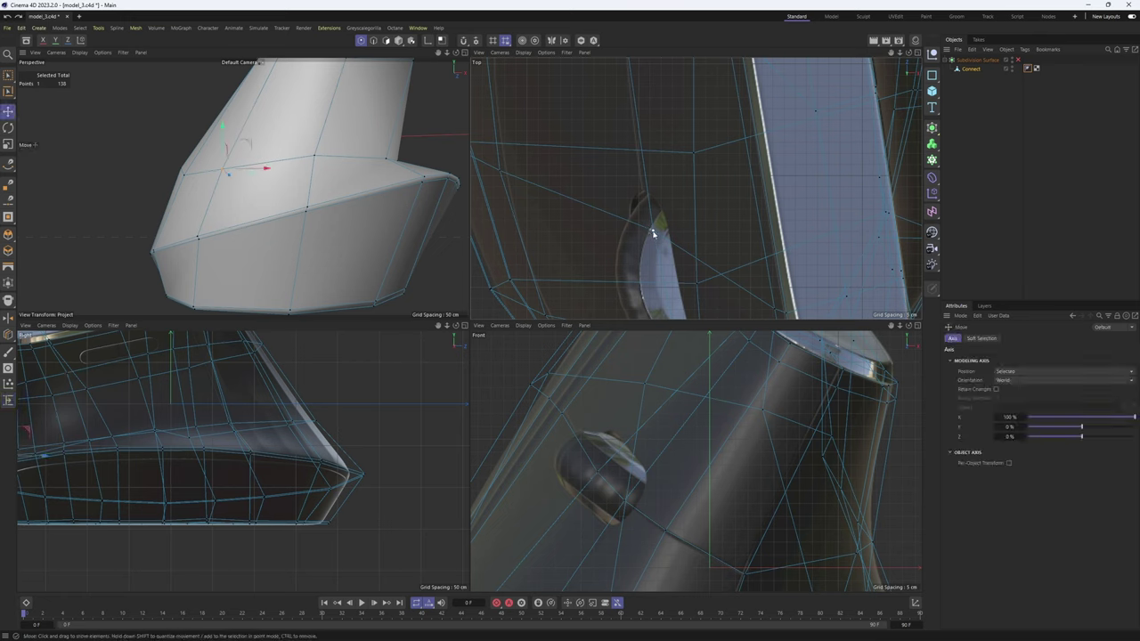
left_click_drag(683, 233, 678, 233)
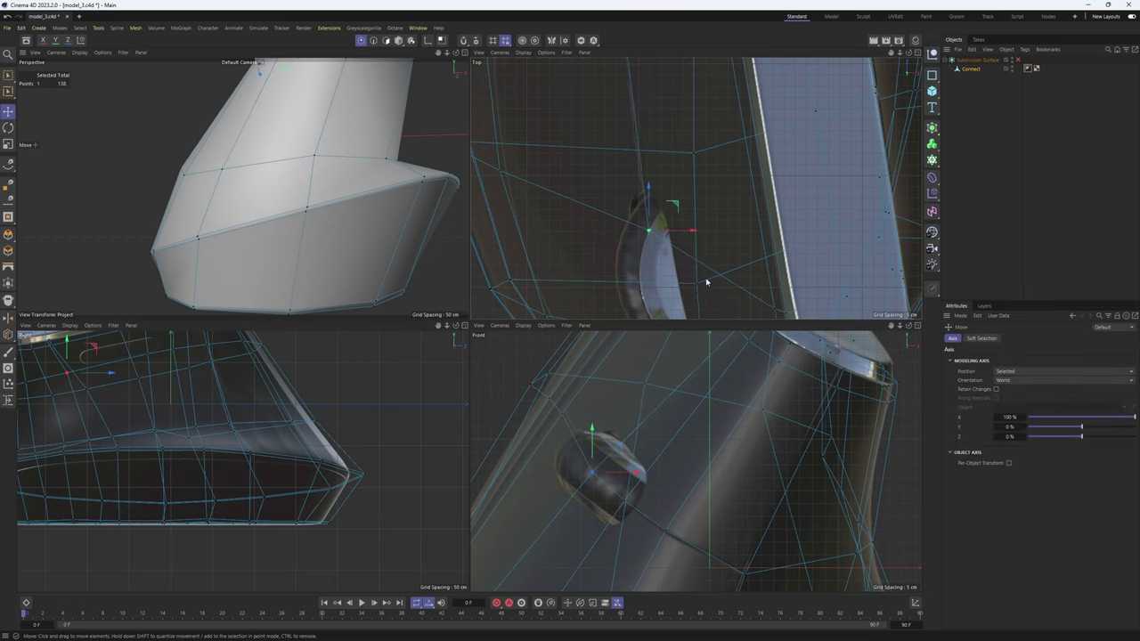
middle_click_drag(712, 284, 690, 183, "alt")
left_click_drag(694, 240, 690, 241)
middle_click_drag(694, 289, 656, 205, "alt")
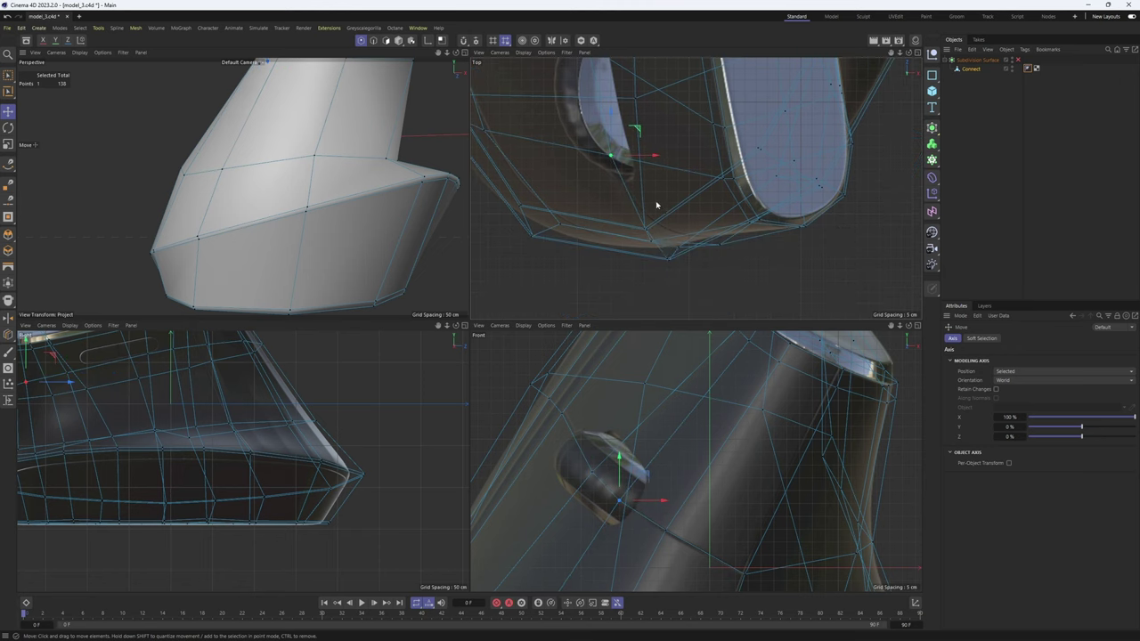
- Move the middle-row point between scroll wheel and seam corner along X from the top, and lower it along Y onto the seam
left_click(663, 530)
middle_click_drag(657, 251, 662, 219, "alt")
scroll(662, 219, "up", 4)
left_click_drag(620, 219, 636, 225)
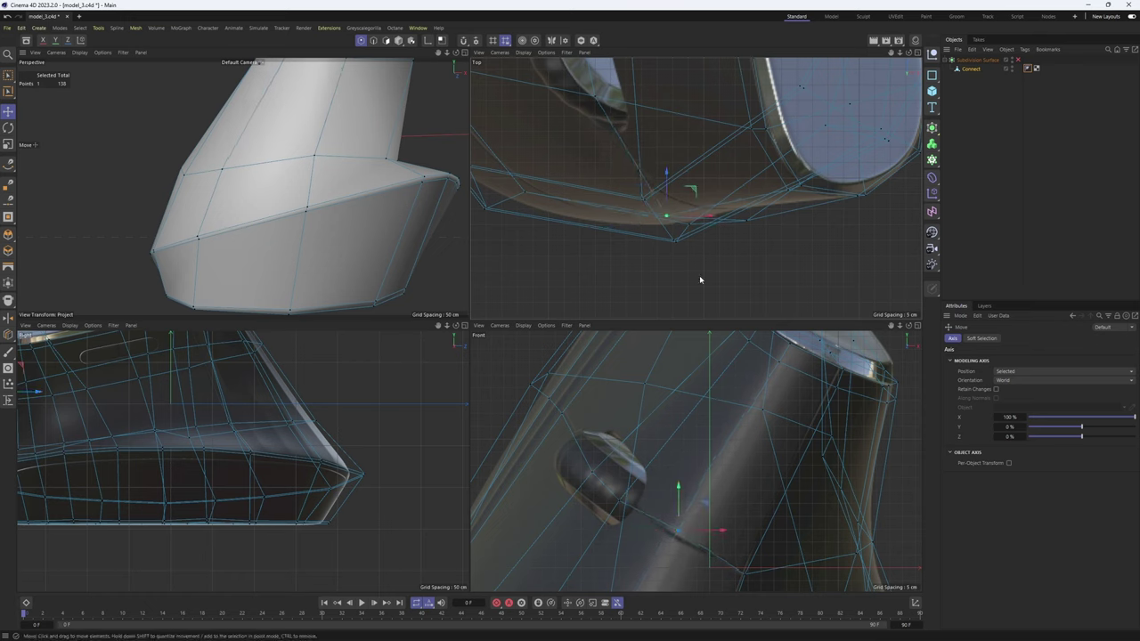
left_click_drag(679, 493, 678, 502)
middle_click_drag(115, 387, 306, 396, "alt")
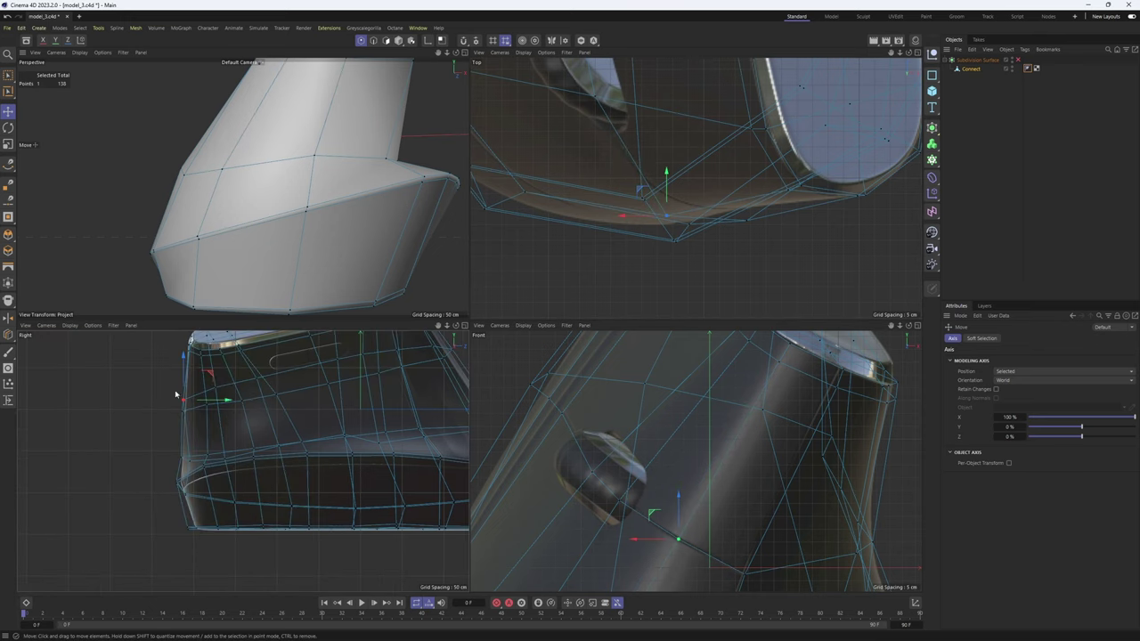
scroll(177, 397, "up", 5)
- Slide a cage point on the mouse body slightly along its edge in the perspective view to even out the row
middle_click(295, 173)
scroll(295, 173, "down", 2)
middle_click_drag(295, 172, 267, 278, "alt")
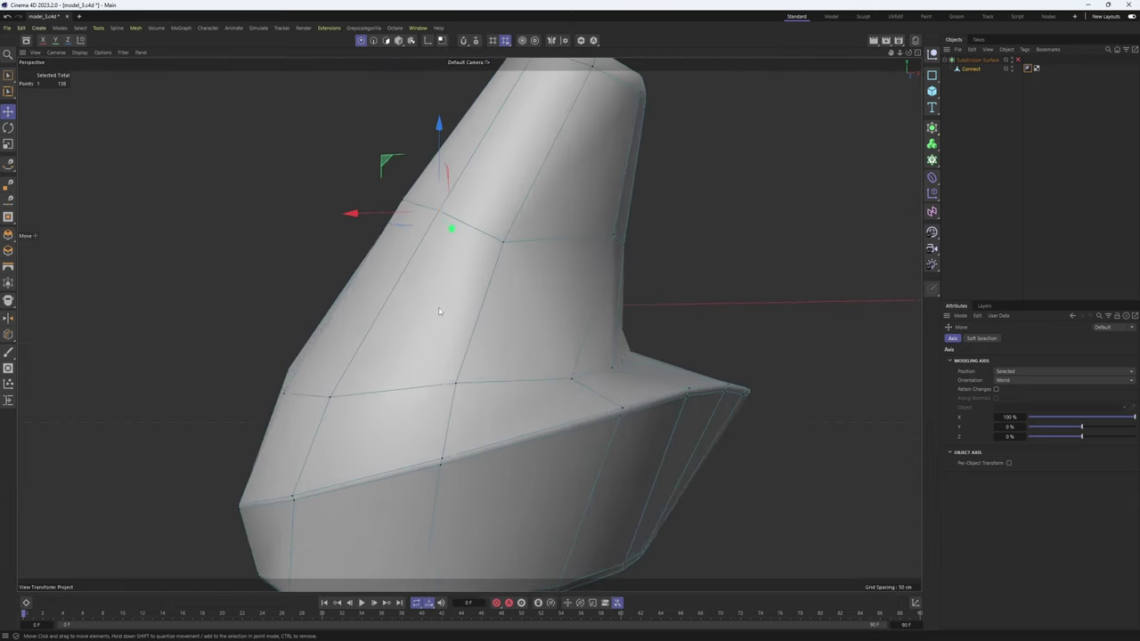
scroll(425, 291, "up", 3)
left_click_drag(426, 291, 583, 374, "alt")
middle_click_drag(472, 276, 634, 298, "alt")
left_click_drag(634, 298, 528, 239, "alt")
middle_click_drag(503, 204, 469, 325, "alt")
mouse_move(469, 325)
left_mouse_down("alt")
mouse_move(526, 354)
mouse_move(493, 306)
mouse_move(346, 214)
mouse_move(461, 306)
left_mouse_up("alt")
left_click_drag(479, 250, 571, 281, "alt")
left_click_drag(534, 303, 520, 374, "alt")
key("m")
key("o")
left_click_drag(526, 311, 528, 305)
- Slide the lower-row point on the button side slightly along its edge to even out the spacing of the loops
scroll(528, 305, "down", 3)
left_click_drag(528, 306, 488, 331, "alt")
left_click_drag(489, 331, 487, 335, "alt")
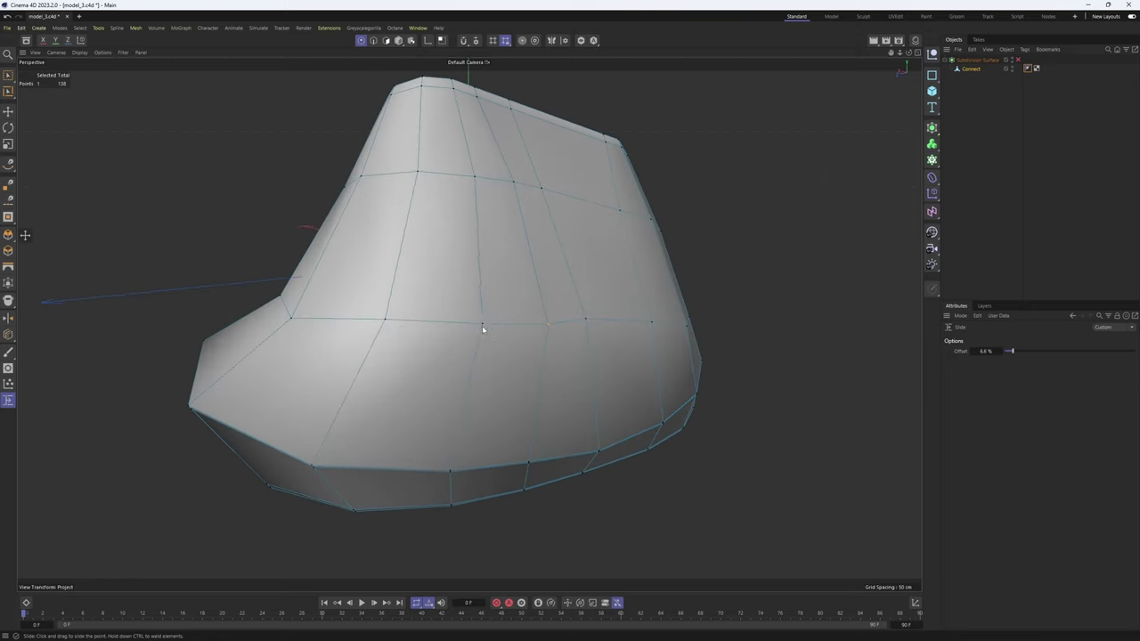
left_click_drag(482, 327, 461, 326, "alt")
left_click_drag(546, 324, 546, 324)
scroll(546, 324, "down", 2)
left_click_drag(546, 324, 482, 318, "alt")
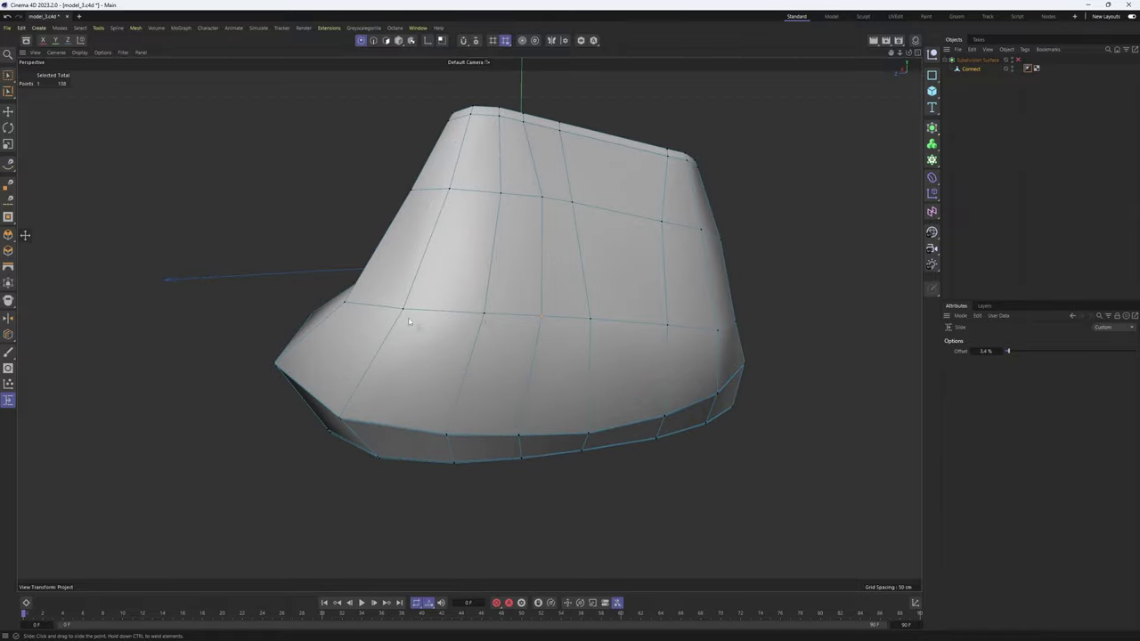
left_click_drag(410, 322, 485, 333, "alt")
left_click_drag(484, 333, 447, 335, "alt")
- Try to rotate the body's middle edge loop about its centre with the modeling axis X at 0%
key("Return")
key("e")
double_click(448, 337)
left_click_drag(519, 343, 429, 326, "alt")
key("r")
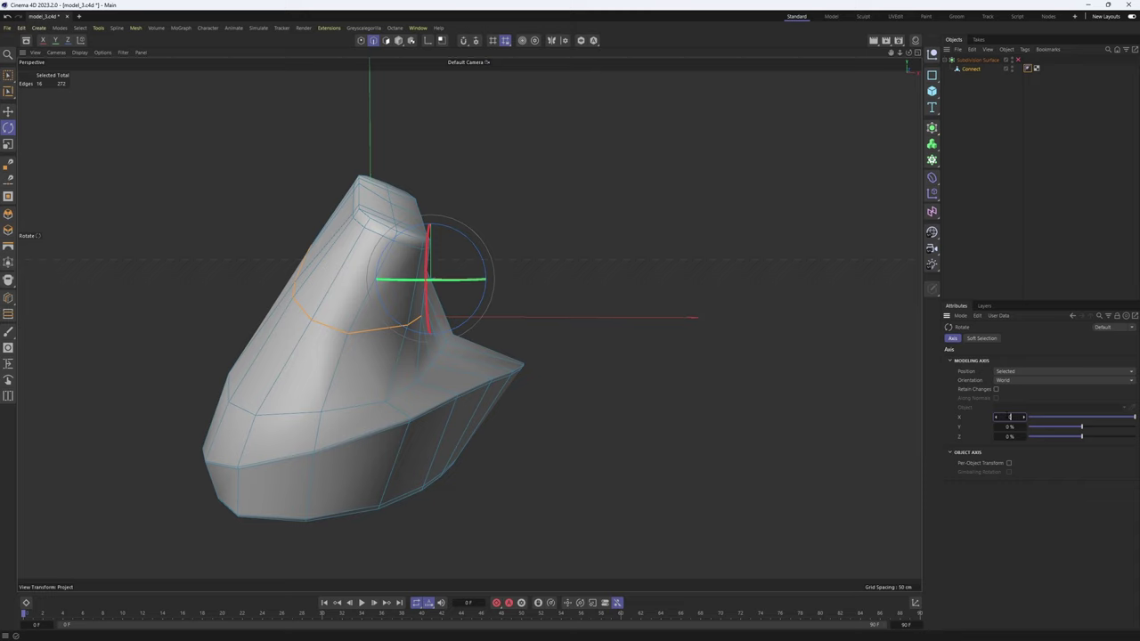
key("Return")
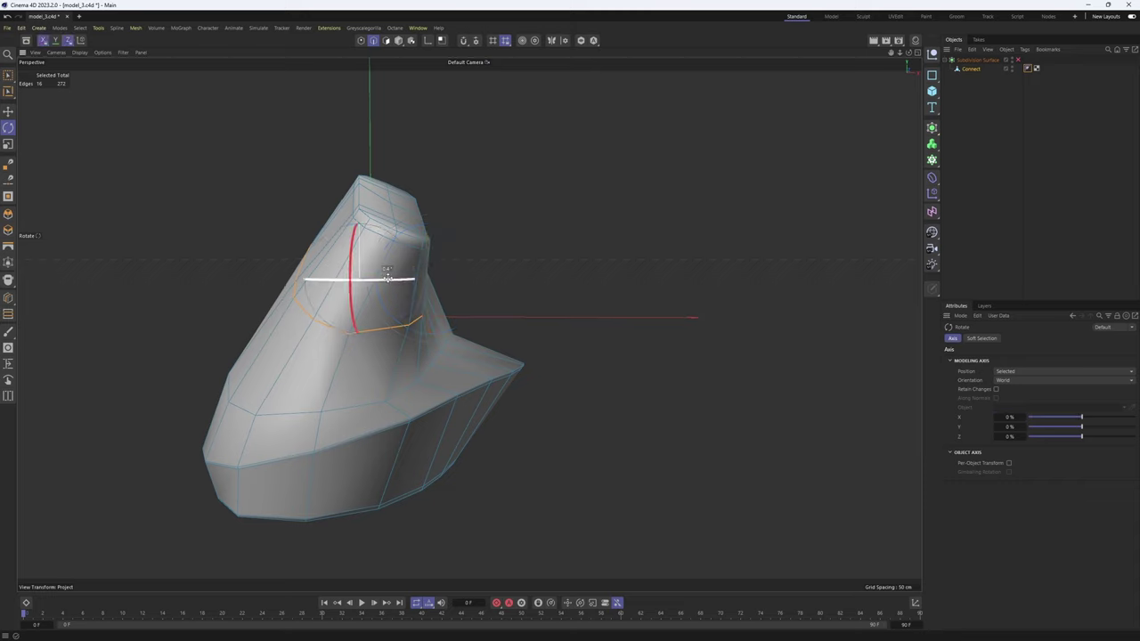
left_click_drag(387, 278, 634, 351)
key("ctrl+z")
- Slide the middle-row points at the seam's corner and beside the scroll wheel along their edges to match the front reference
scroll(518, 342, "up", 1)
left_click_drag(517, 344, 469, 324)
middle_click(468, 324)
scroll(633, 243, "down", 3)
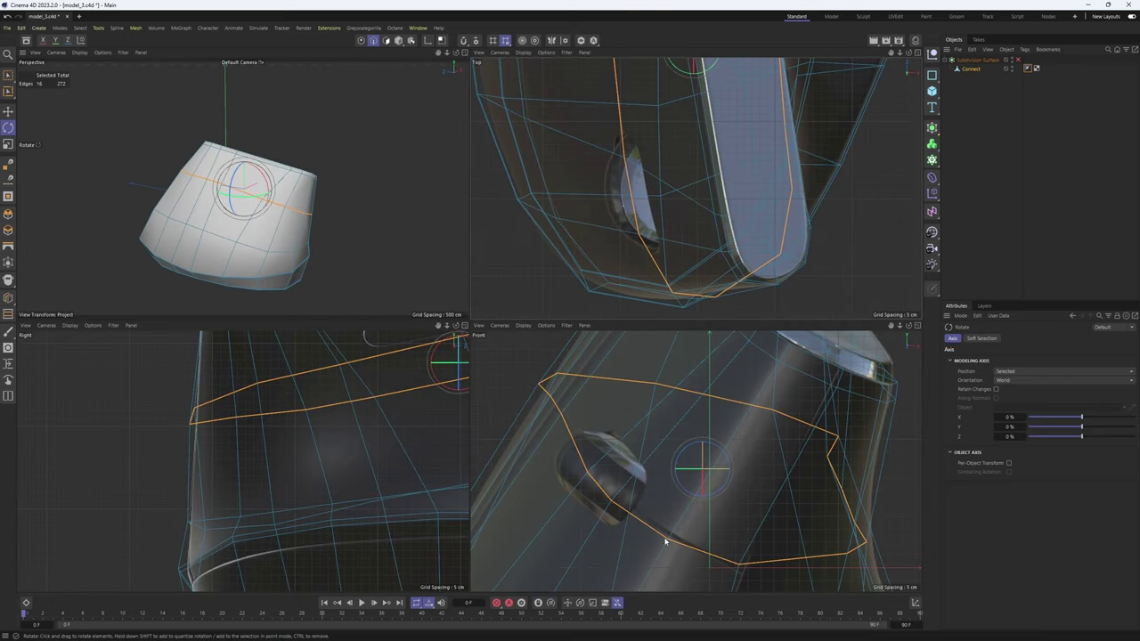
middle_click_drag(761, 555, 725, 519, "alt")
scroll(725, 519, "up", 2)
scroll(692, 536, "down", 1)
key("Return")
key("Return")
key("m")
key("o")
mouse_move(691, 536)
left_mouse_down()
mouse_move(700, 538)
mouse_move(691, 543)
left_mouse_up()
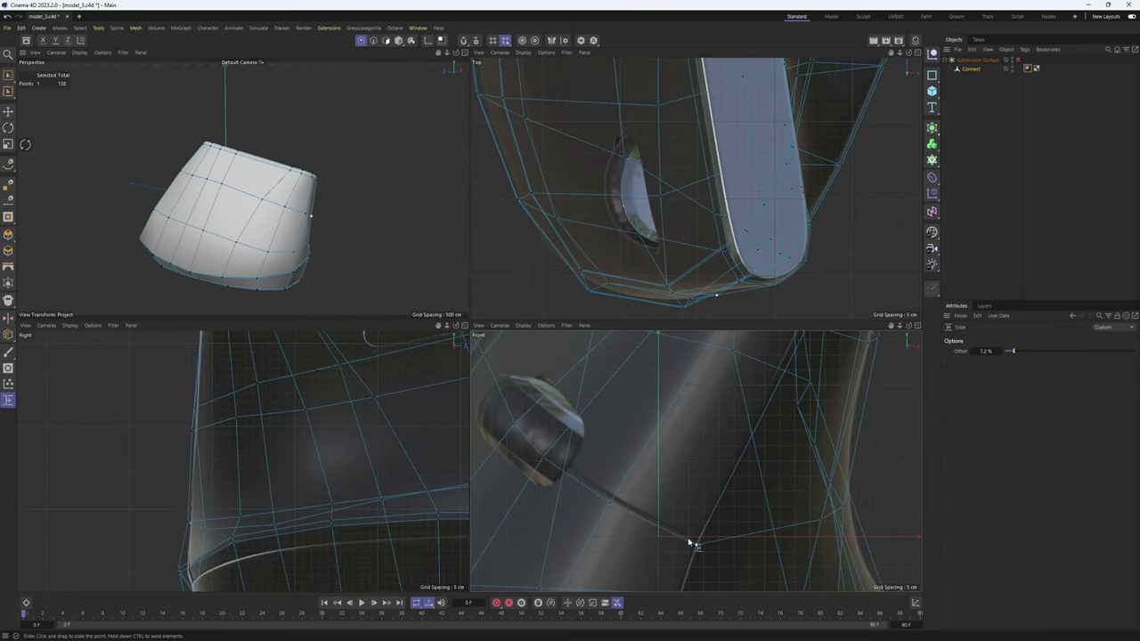
scroll(517, 430, "down", 3)
left_click(532, 425)
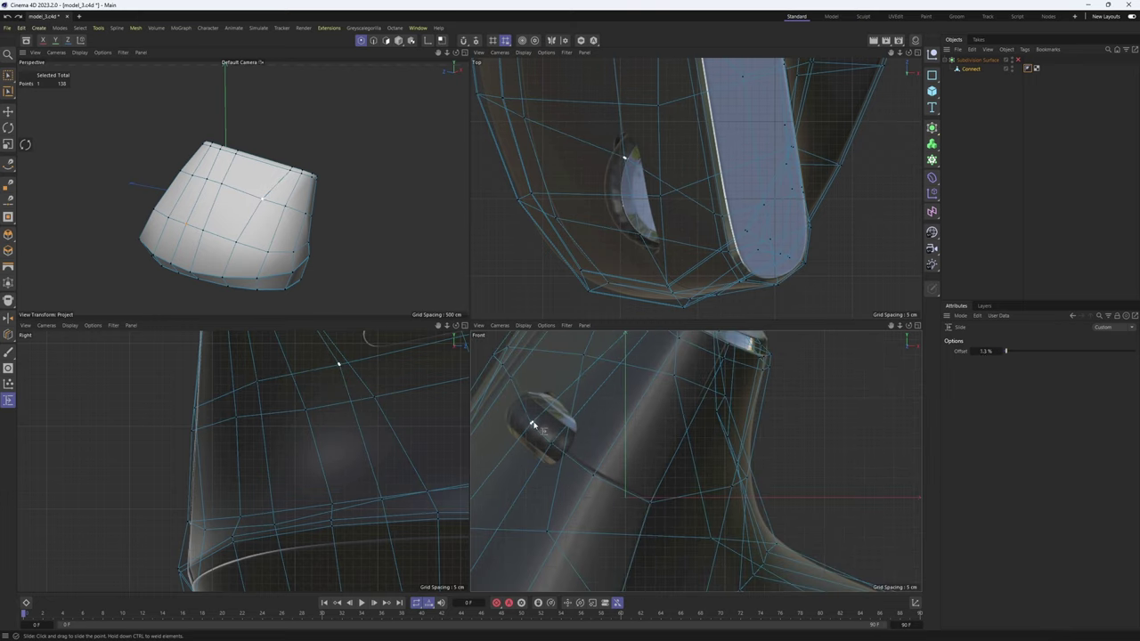
- Enable the Subdivision Surface and compare the smoothed mouse body with its cage
middle_click_drag(740, 436, 687, 503, "alt")
middle_click(333, 219)
key("q")
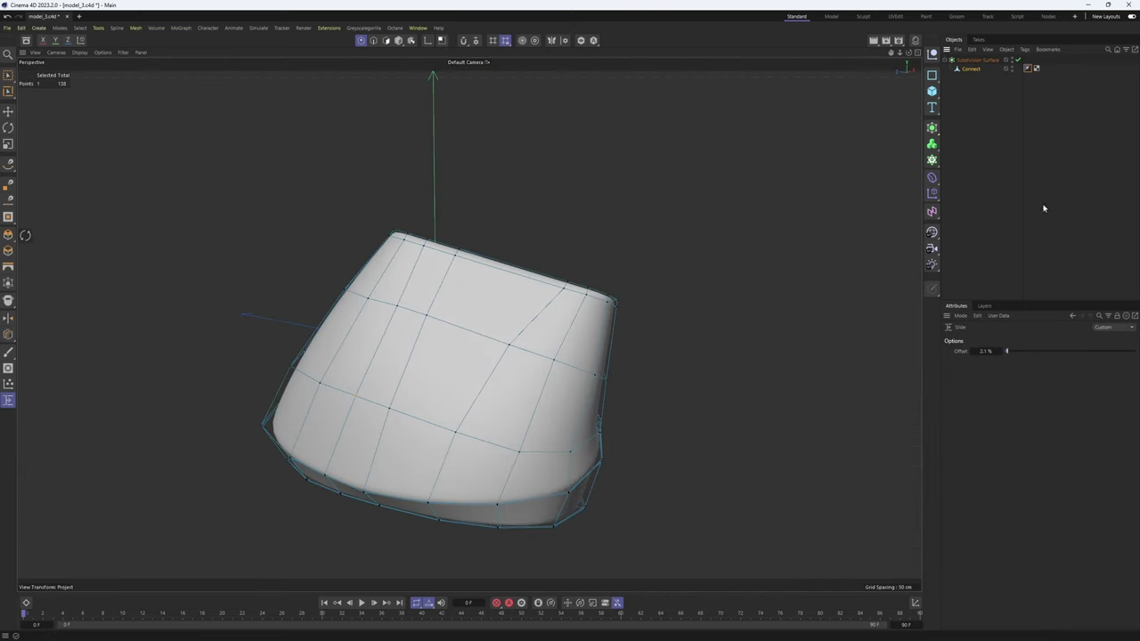
left_click(1043, 206)
left_click_drag(612, 235, 469, 322, "alt")
scroll(459, 369, "up", 2)
left_click_drag(457, 374, 545, 391, "alt")
left_click(439, 396)
key("q")
scroll(446, 407, "up", 3)
scroll(505, 344, "up", 3)
key("Return")
key("e")
left_click(502, 345)
key("q")
left_click(988, 147)
- Examine the smoothed base rim from the side, switching the Subdivision Surface off and on to compare it with the cage
left_click_drag(641, 252, 469, 323, "alt")
middle_click_drag(469, 323, 579, 401, "alt")
left_click_drag(555, 377, 486, 362, "alt")
scroll(497, 357, "up", 3)
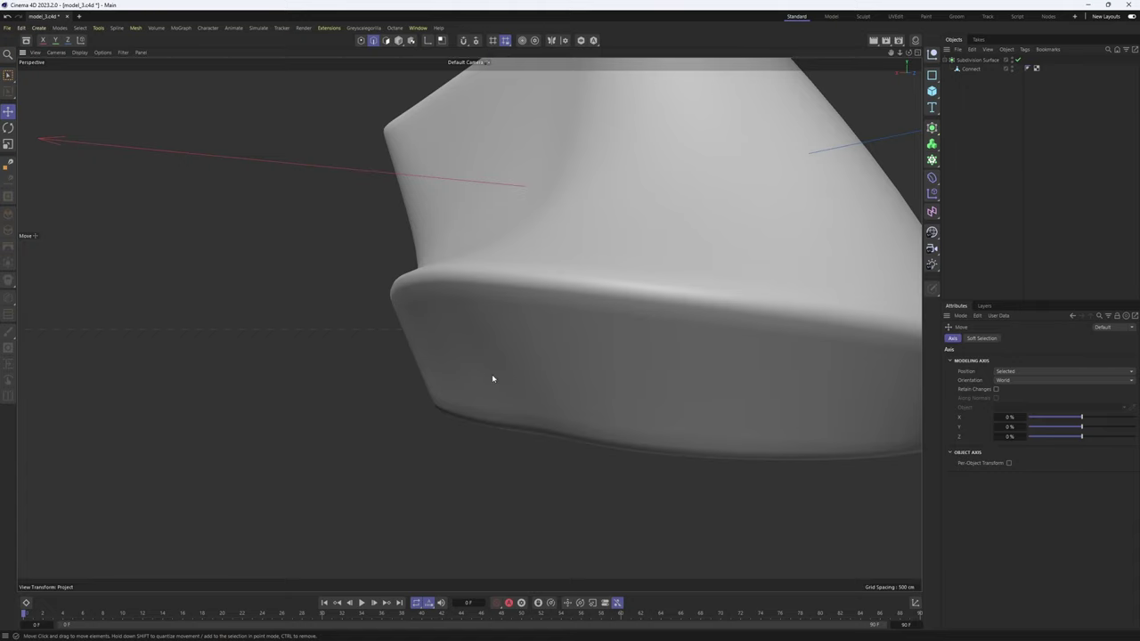
left_click(533, 412)
key("q")
left_click_drag(542, 420, 468, 323, "alt")
key("q")
left_click(1096, 204)
left_click_drag(626, 294, 674, 298, "alt")
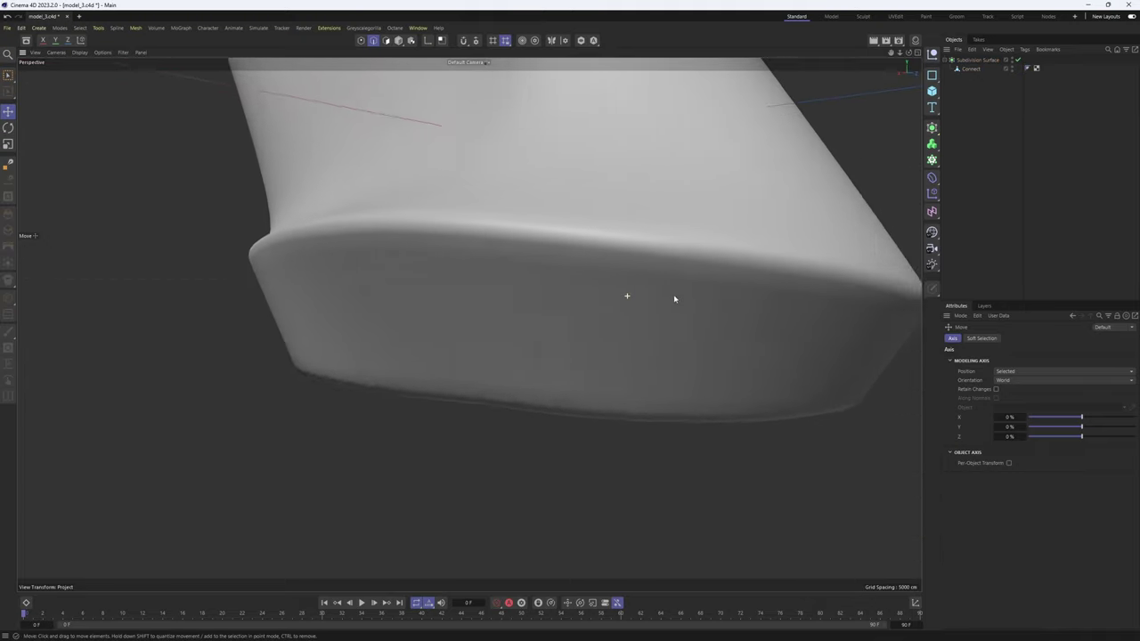
- Inspect the underside and the button side with and without subdivision to judge the surface flow
scroll(527, 324, "down", 3)
left_click_drag(519, 324, 560, 333, "alt")
key("q")
left_click_drag(489, 348, 570, 347, "alt")
key("q")
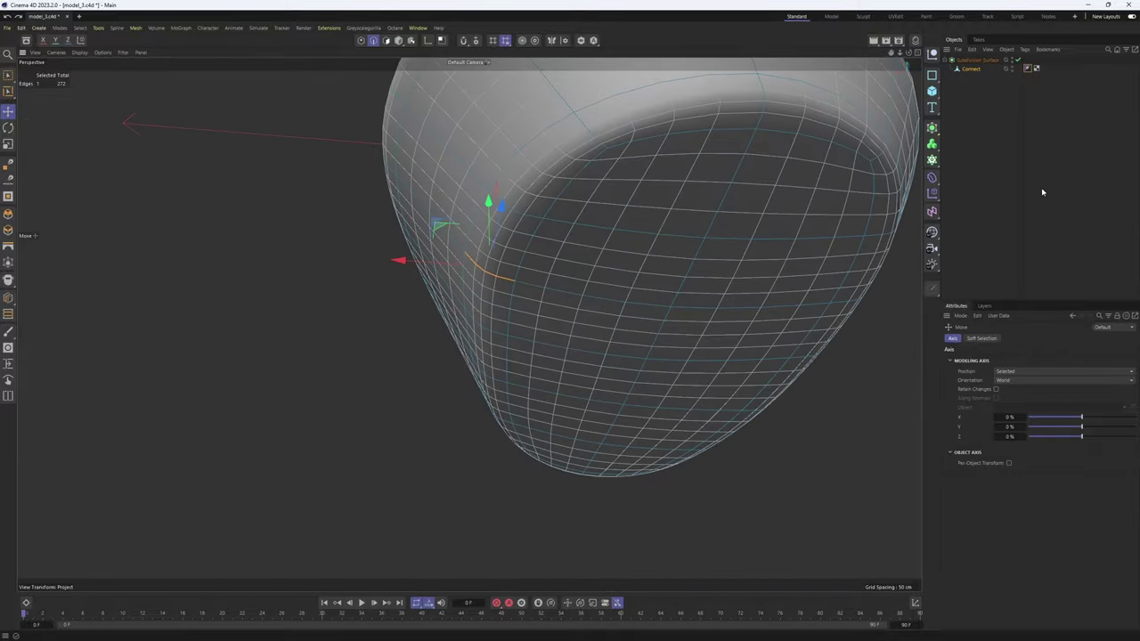
left_click(1041, 191)
left_click_drag(623, 285, 627, 343, "alt")
key("q")
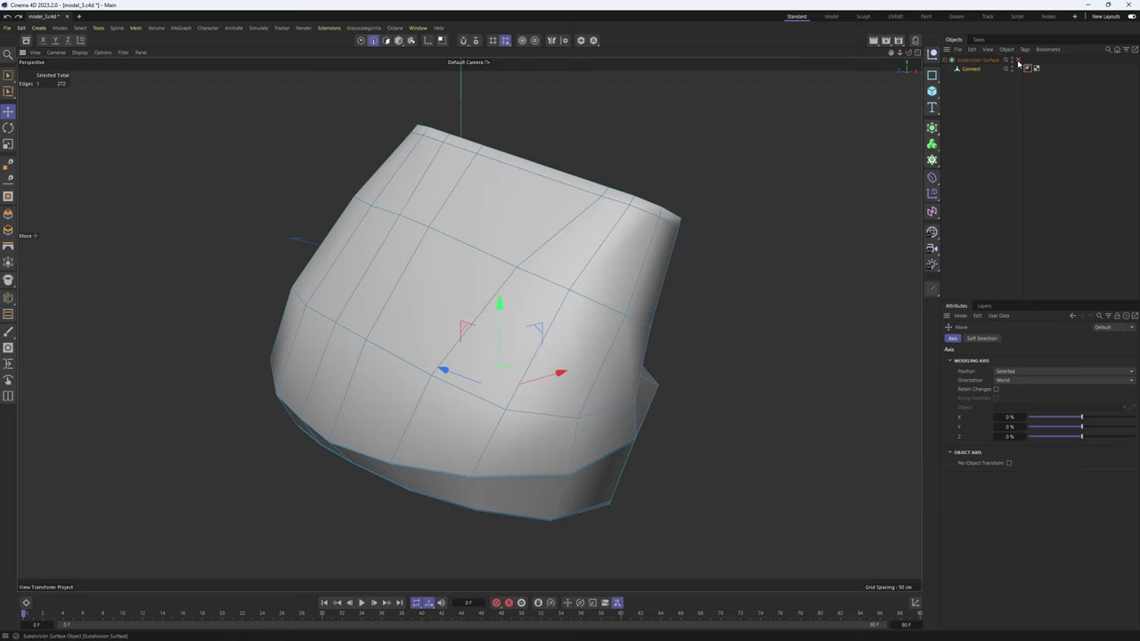
- Enable the Subdivision Surface and show the smoothed model in Gouraud Shading (Lines) display
left_click(1018, 61)
left_click_drag(615, 243, 467, 258, "alt")
left_click(1024, 180)
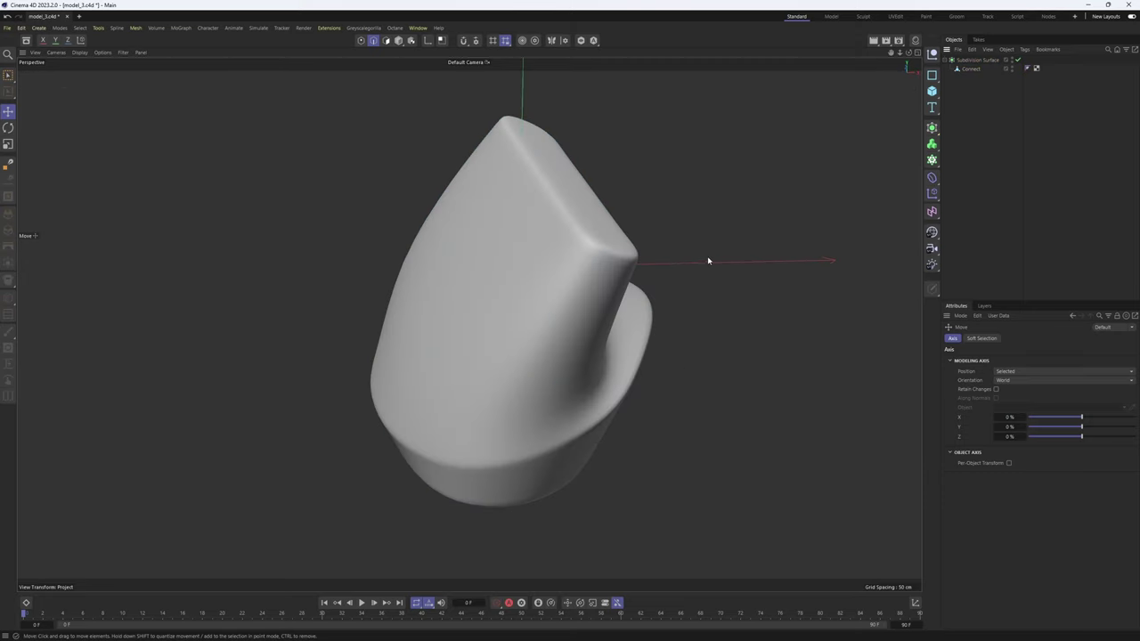
key("n")
key("b")
left_click_drag(687, 266, 621, 277, "alt")
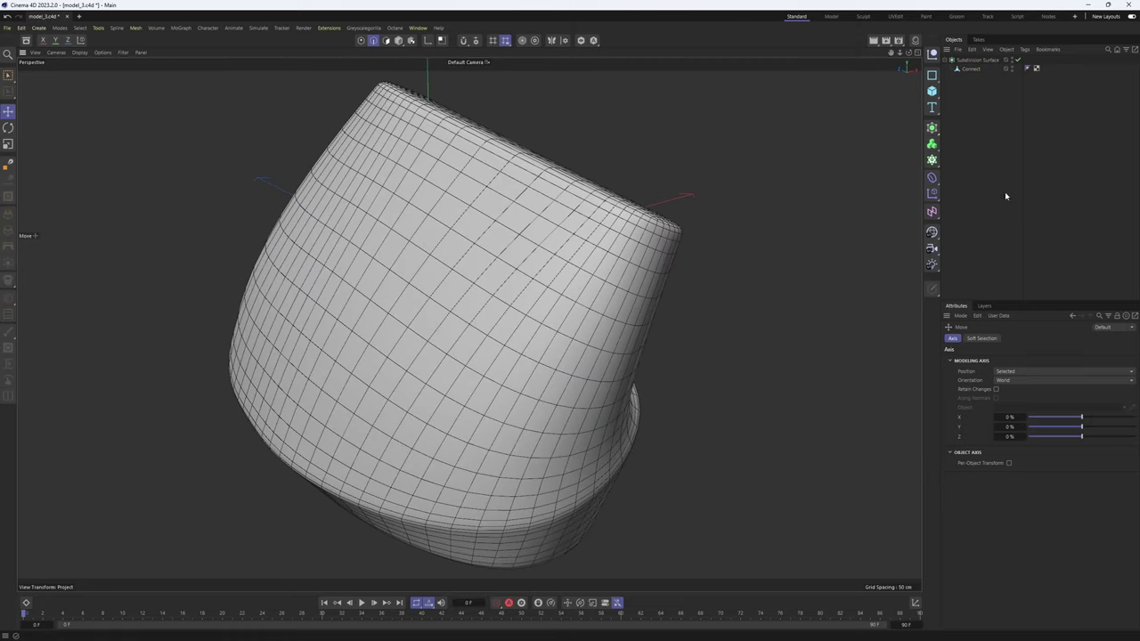
- Set the Subdivision Surface's viewport and renderer subdivision levels both to 1
left_click(979, 62)
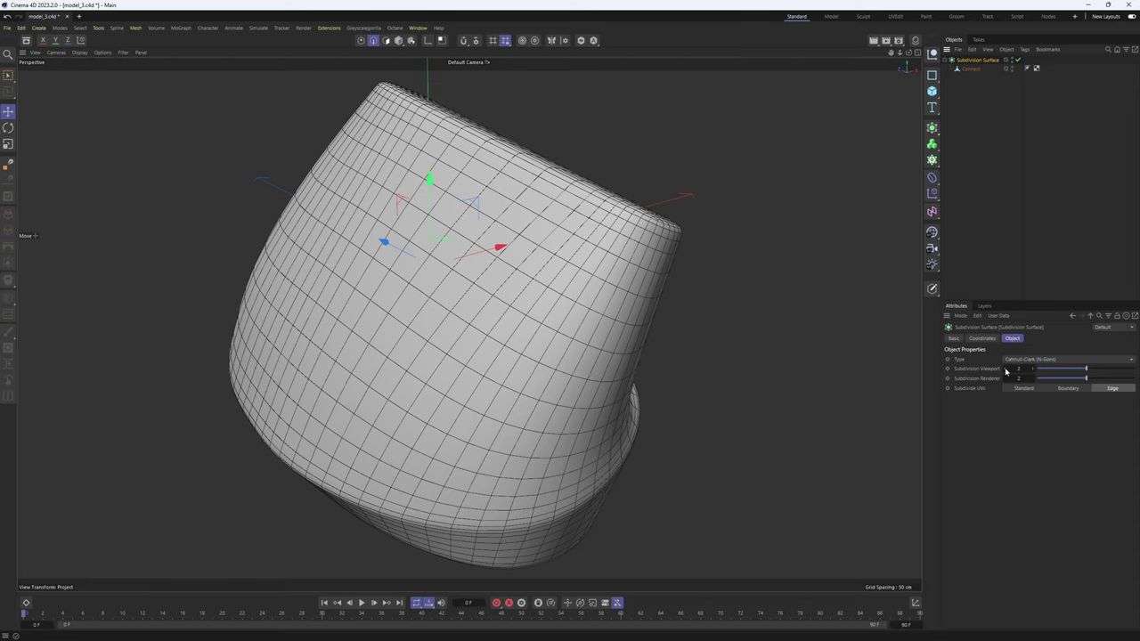
left_click(1006, 371)
left_click(1033, 370)
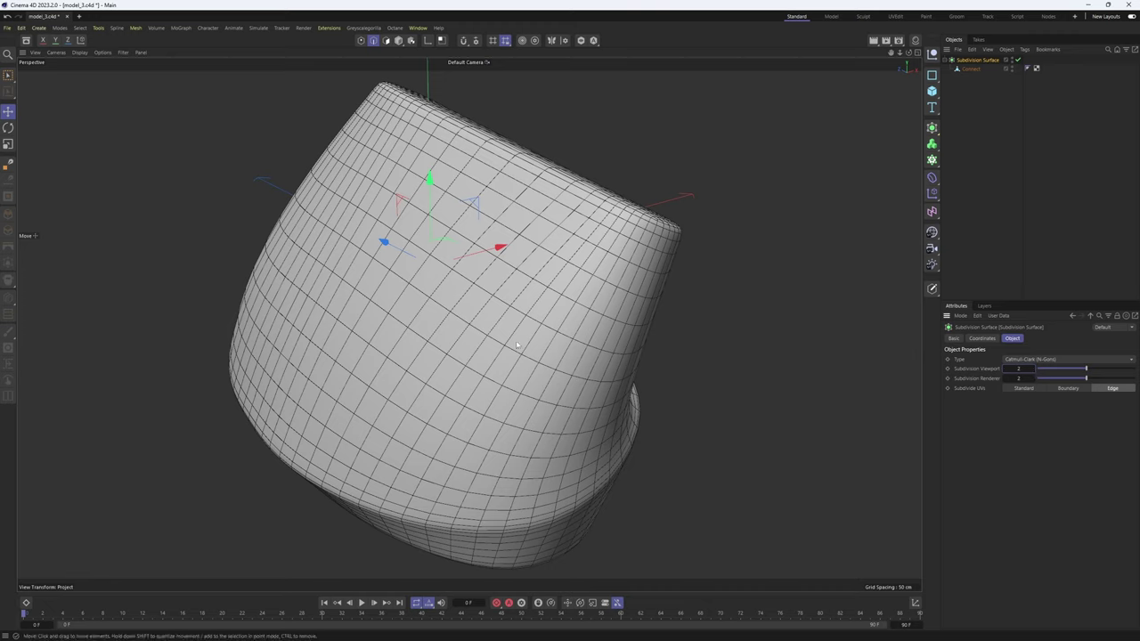
scroll(1005, 370, "down", 1)
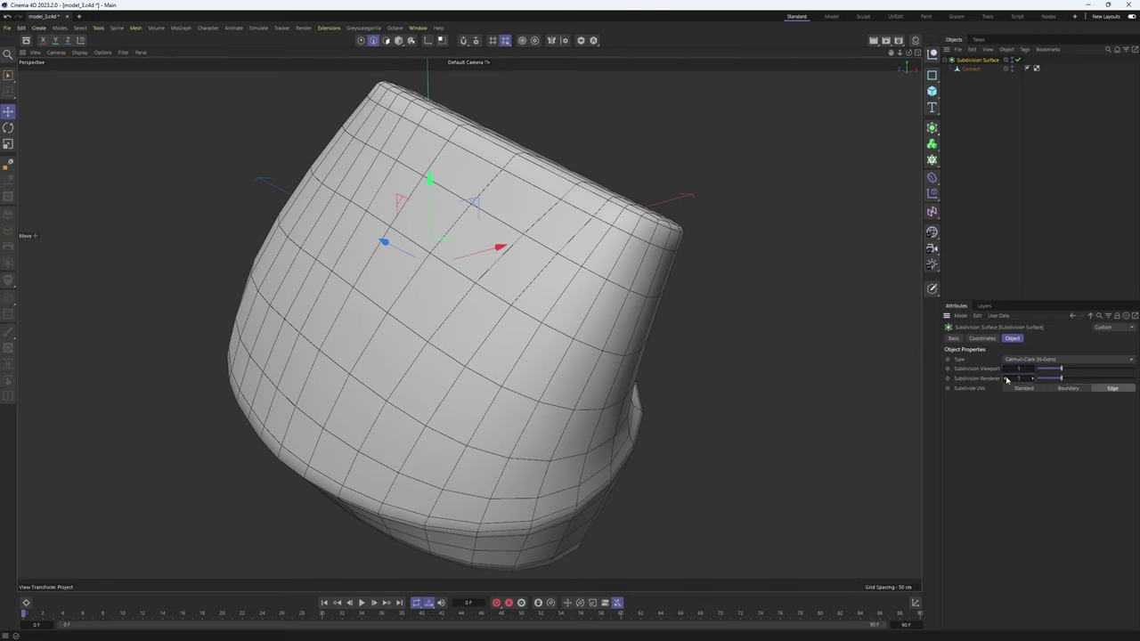
- Inspect the subdivided body from several angles and compare its mesh with the reference image in the top view
left_click_drag(636, 311, 633, 353, "alt")
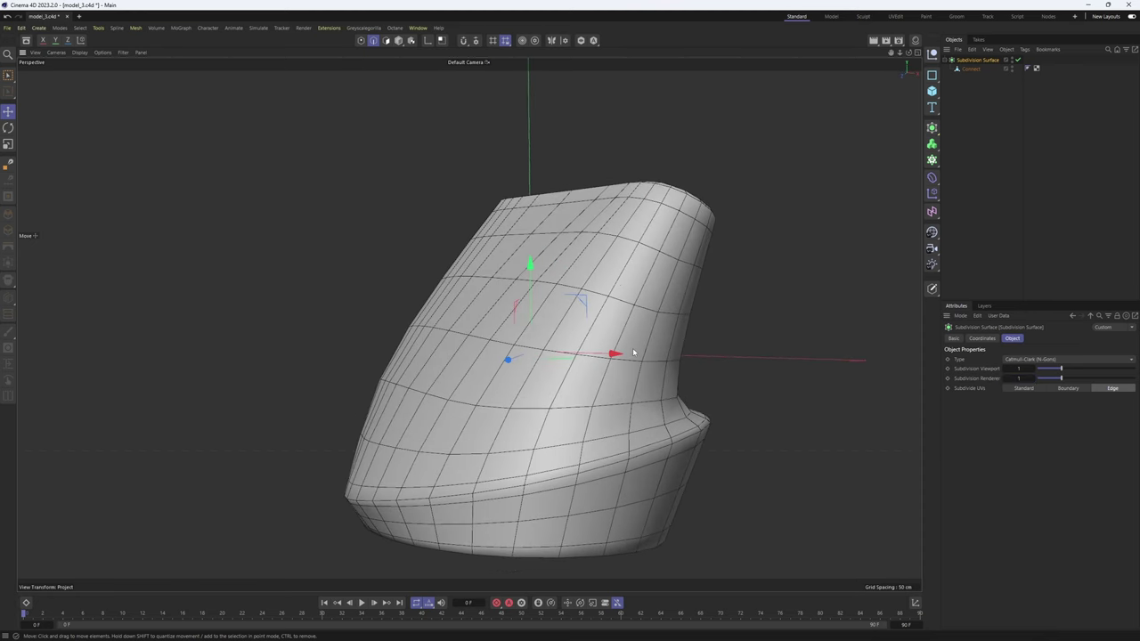
key("F2")
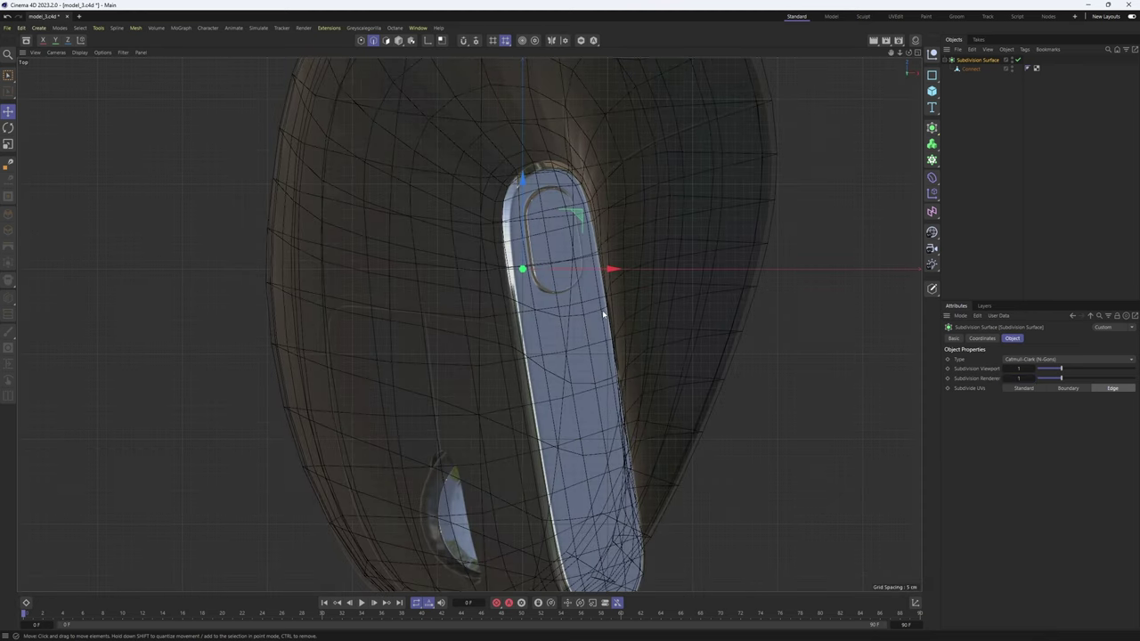
middle_click_drag(603, 327, 557, 399, "alt")
scroll(618, 222, "up", 2)
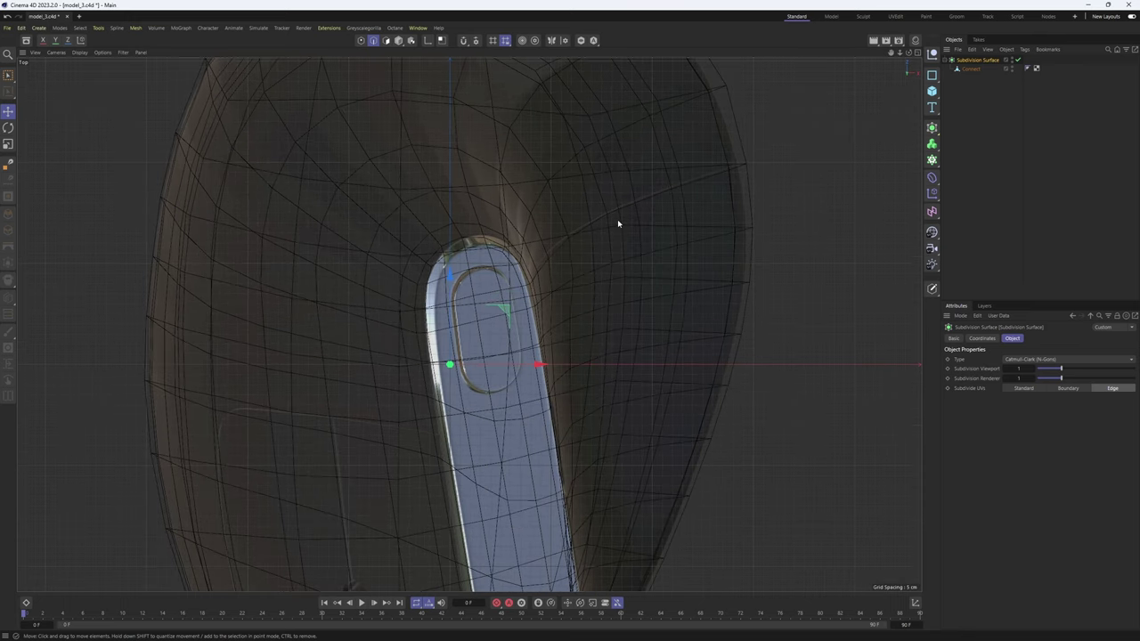
left_click_drag(584, 223, 571, 349, "alt")
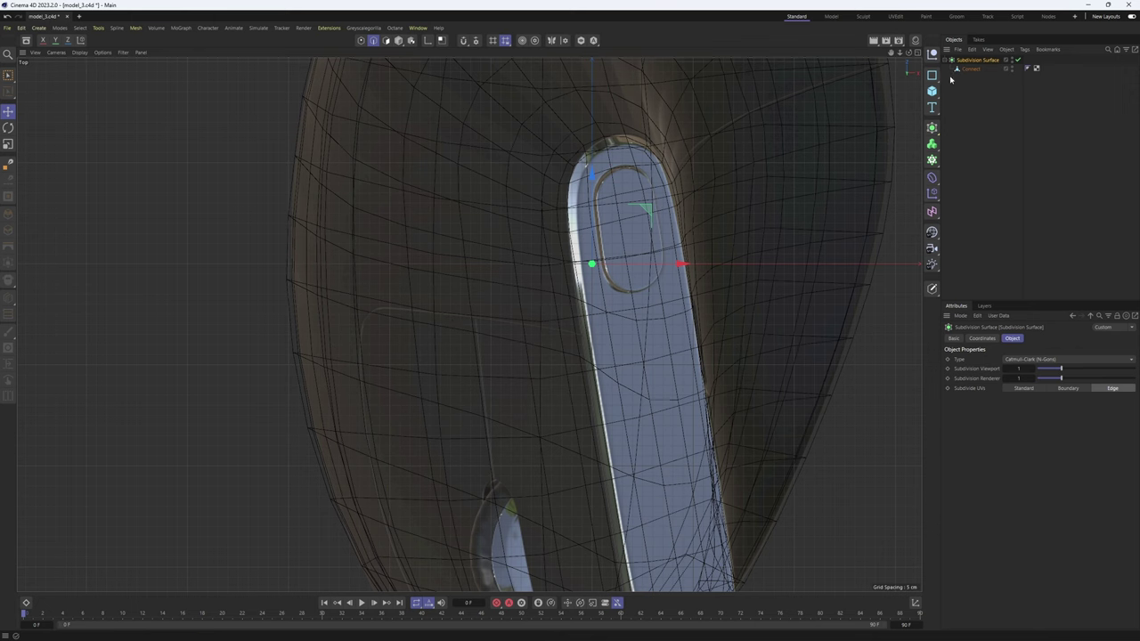
- Turn off subdivision and slide a point of the Connect cage along its edge near the upper strip
left_click(577, 302)
left_click_drag(513, 324, 535, 356)
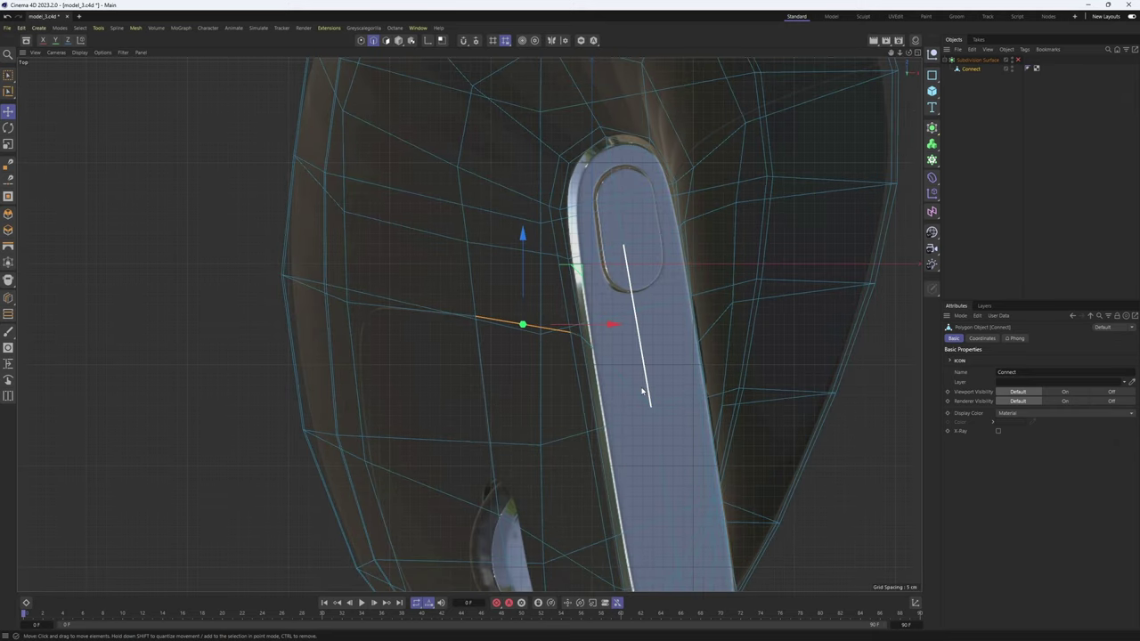
middle_click(623, 382)
middle_click(333, 270)
left_click_drag(333, 270, 499, 410, "alt")
scroll(509, 428, "up", 1)
key("Return")
key("m")
key("o")
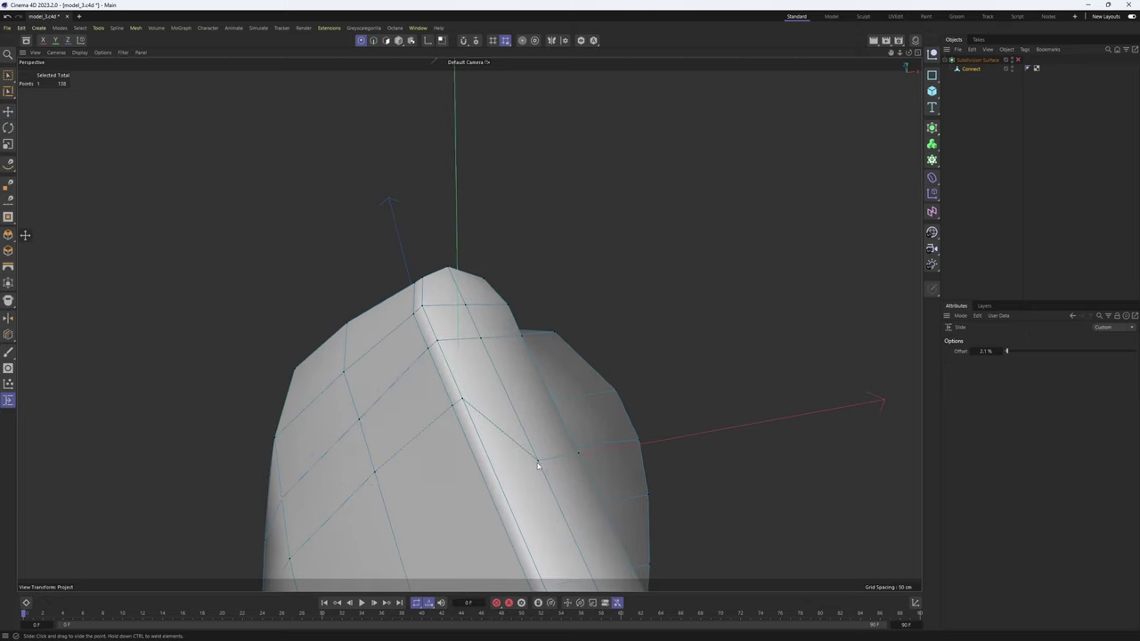
- Turn subdivision back on and compare the adjusted mesh with the reference images in the top and front views
middle_click(468, 400)
middle_click(679, 254)
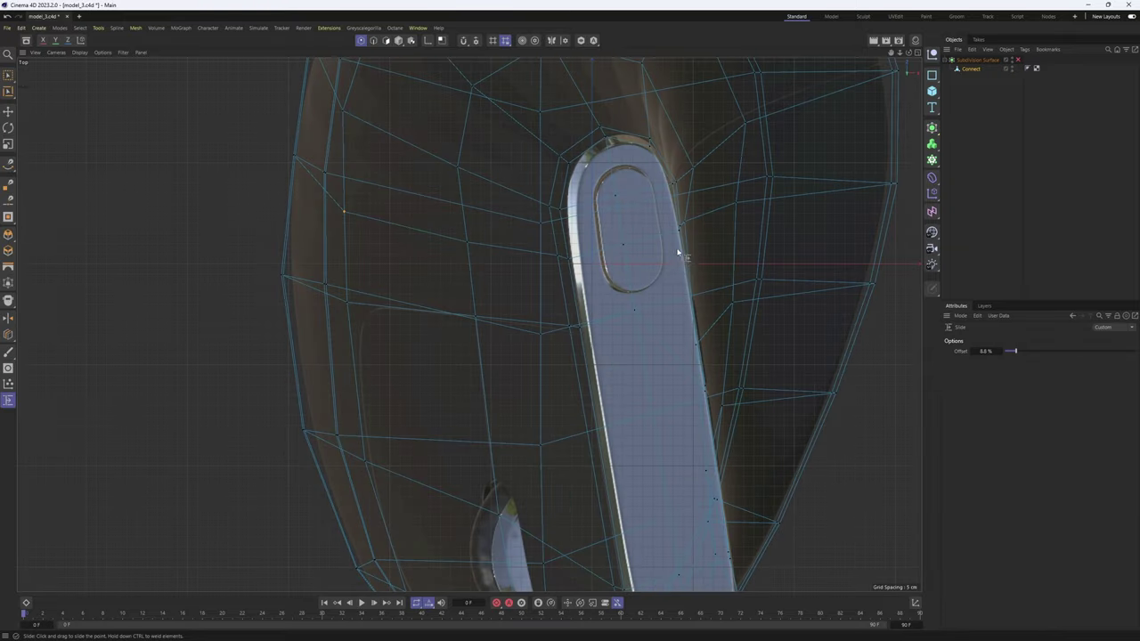
key("q")
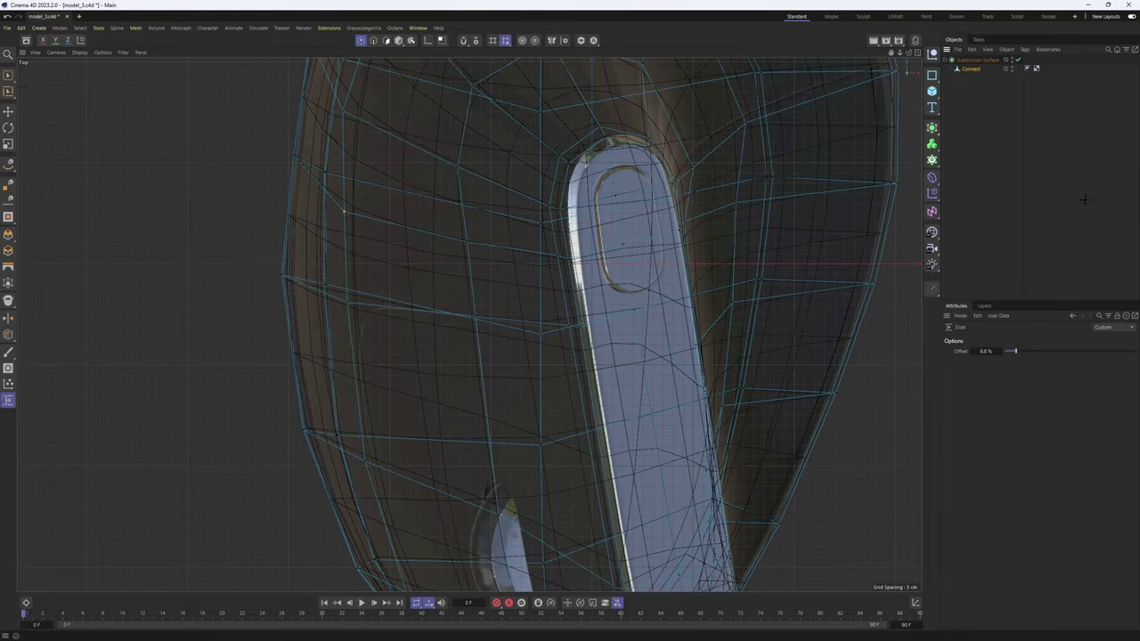
left_click(1079, 209)
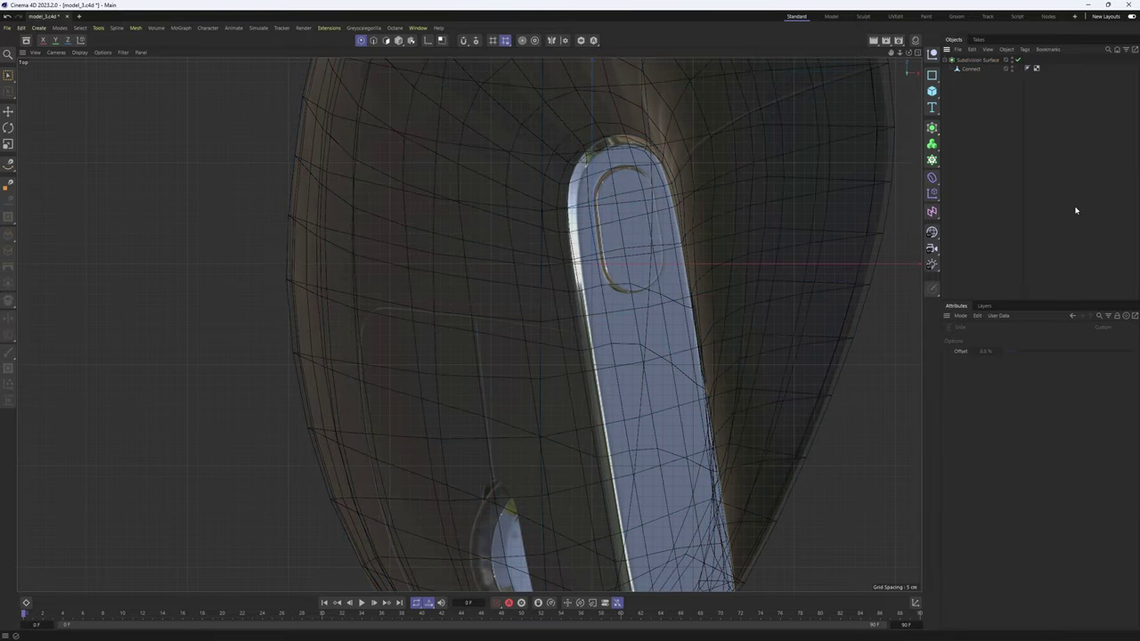
scroll(717, 327, "down", 5)
middle_click_drag(708, 400, 637, 311, "alt")
scroll(640, 316, "up", 5)
middle_click(649, 338)
middle_click(698, 475)
middle_click_drag(560, 439, 633, 301, "alt")
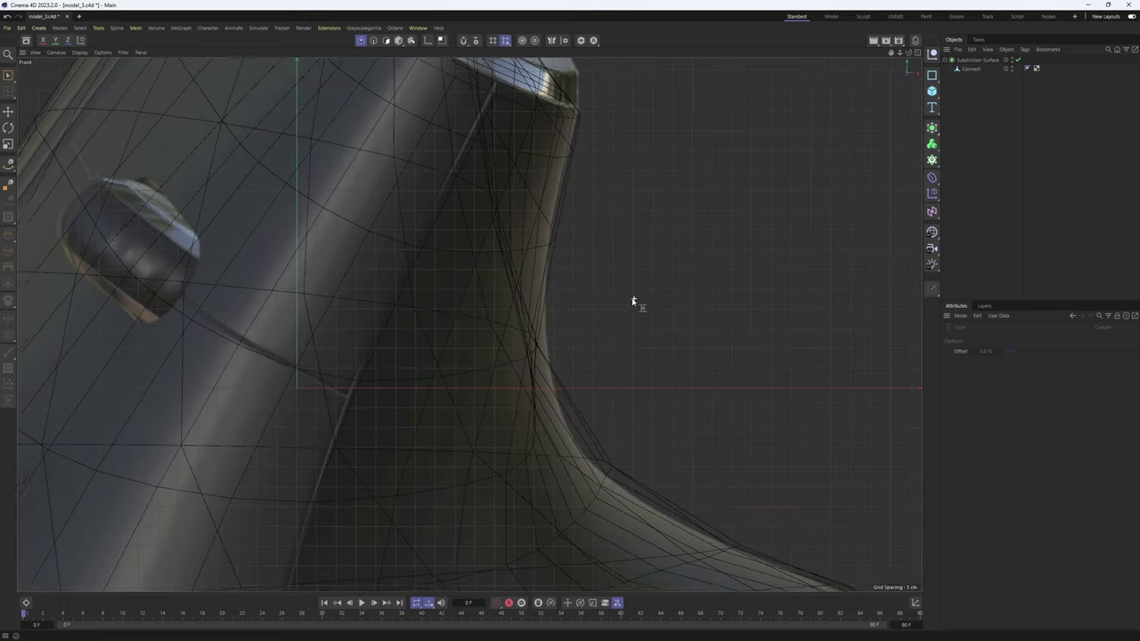
- Slide the Connect cage's points in the front view so the smoothed edge loop follows the curved seam in the reference
scroll(614, 316, "down", 5)
left_click(452, 428)
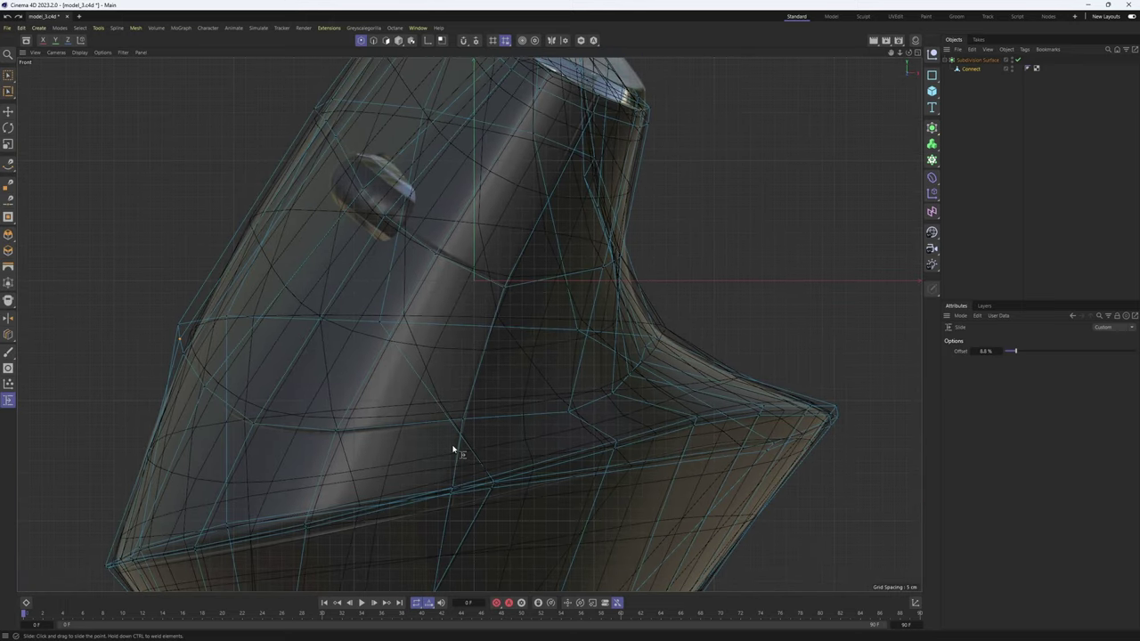
scroll(452, 450, "up", 3)
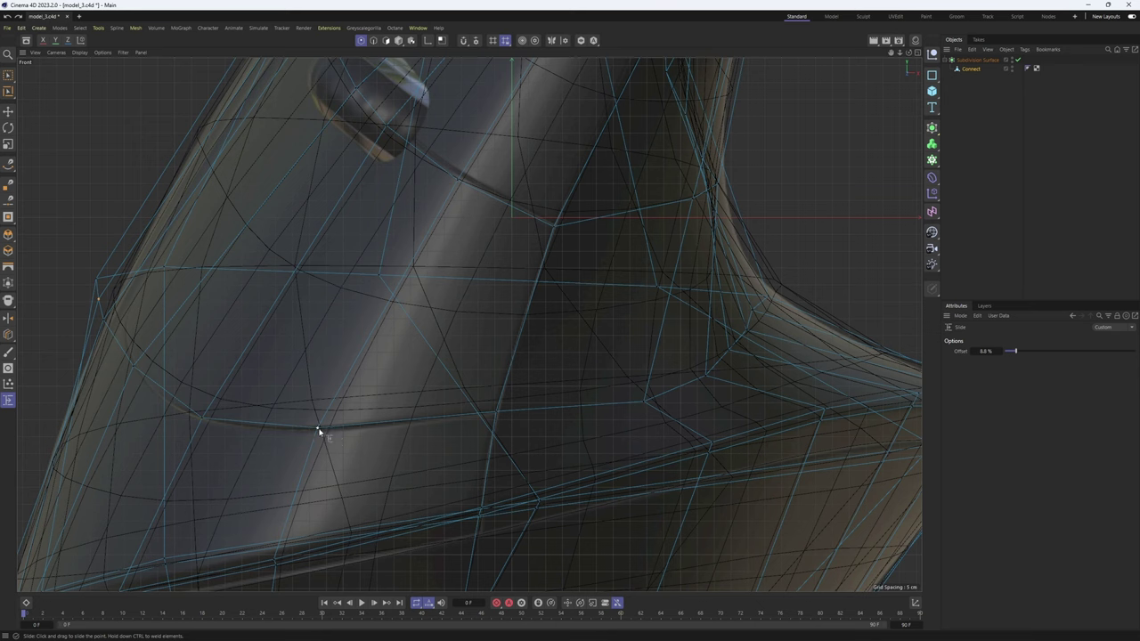
left_click_drag(317, 436, 314, 445)
left_click_drag(202, 429, 176, 421)
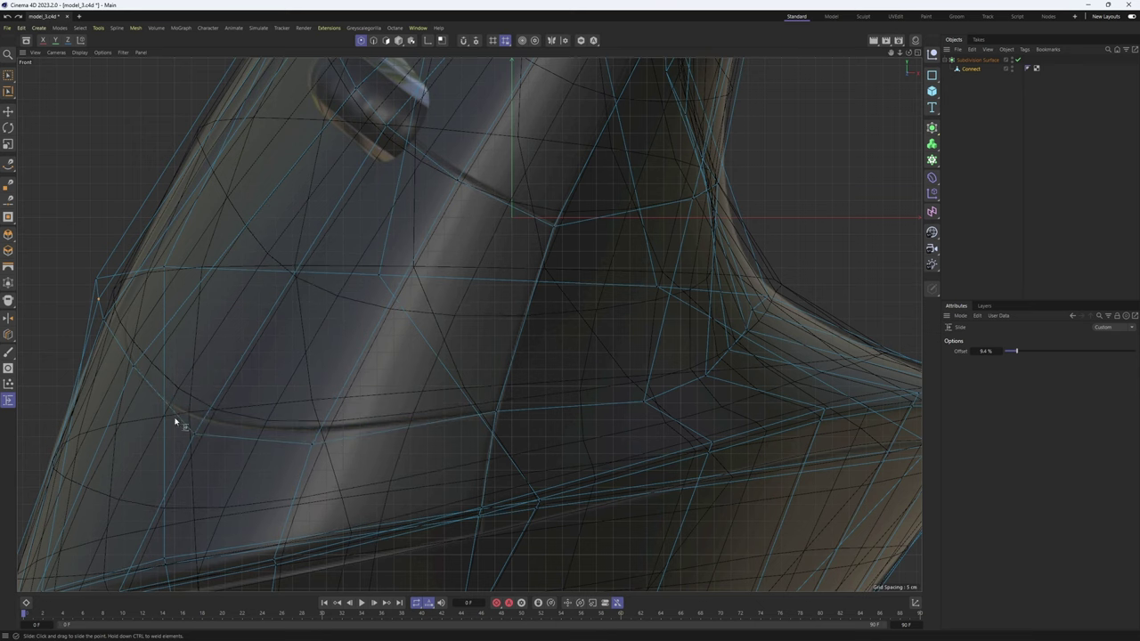
left_click_drag(134, 368, 124, 391)
left_click_drag(195, 436, 310, 450)
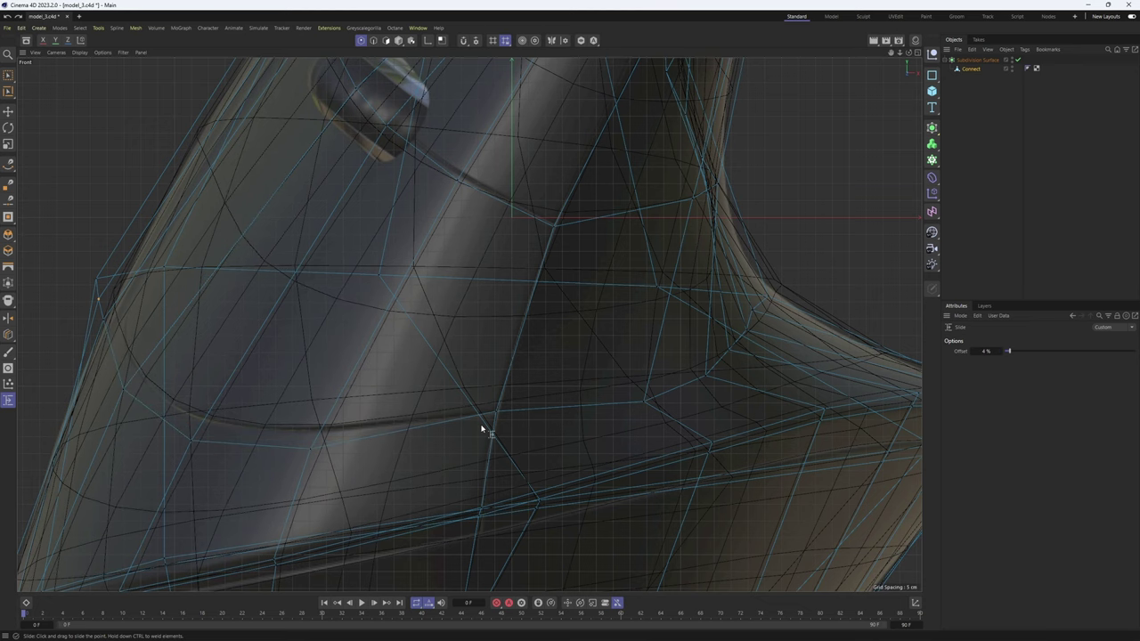
left_click_drag(496, 413, 496, 419)
- Check the smoothed body's edge flow against the reference images in the perspective, top and front views
middle_click_drag(567, 254, 502, 356, "alt")
middle_click_drag(274, 326, 444, 365, "alt")
key("F2")
middle_click_drag(686, 290, 707, 326, "alt")
key("F1")
left_click_drag(305, 237, 579, 388, "alt")
key("F5")
key("e")
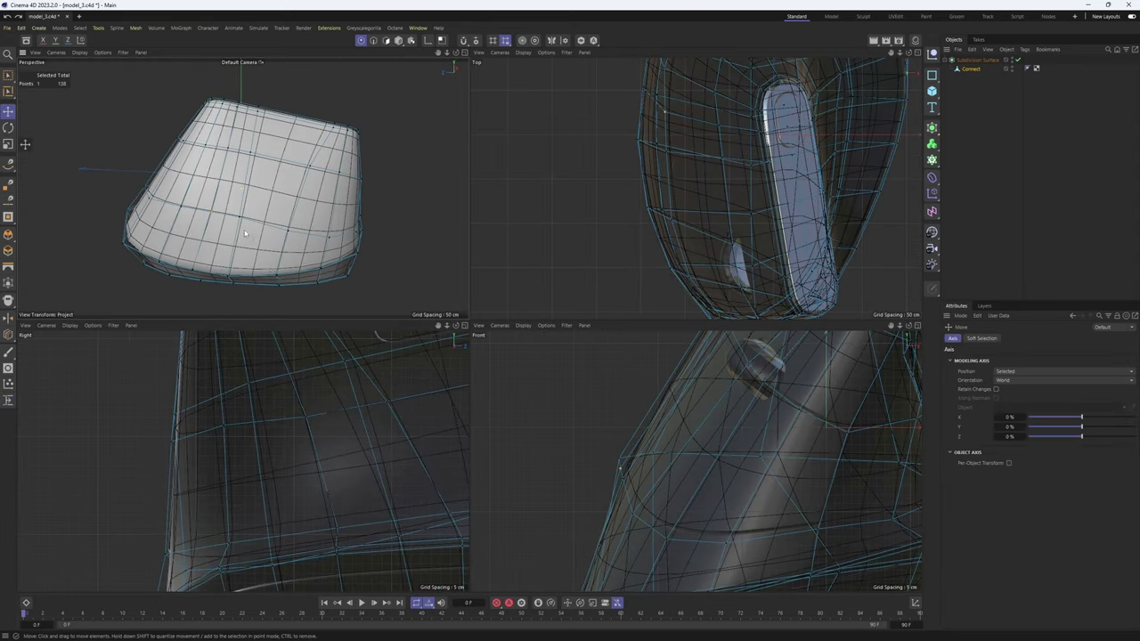
right_click_drag(683, 89, 789, 142, "alt")
right_click_drag(696, 187, 796, 201, "alt")
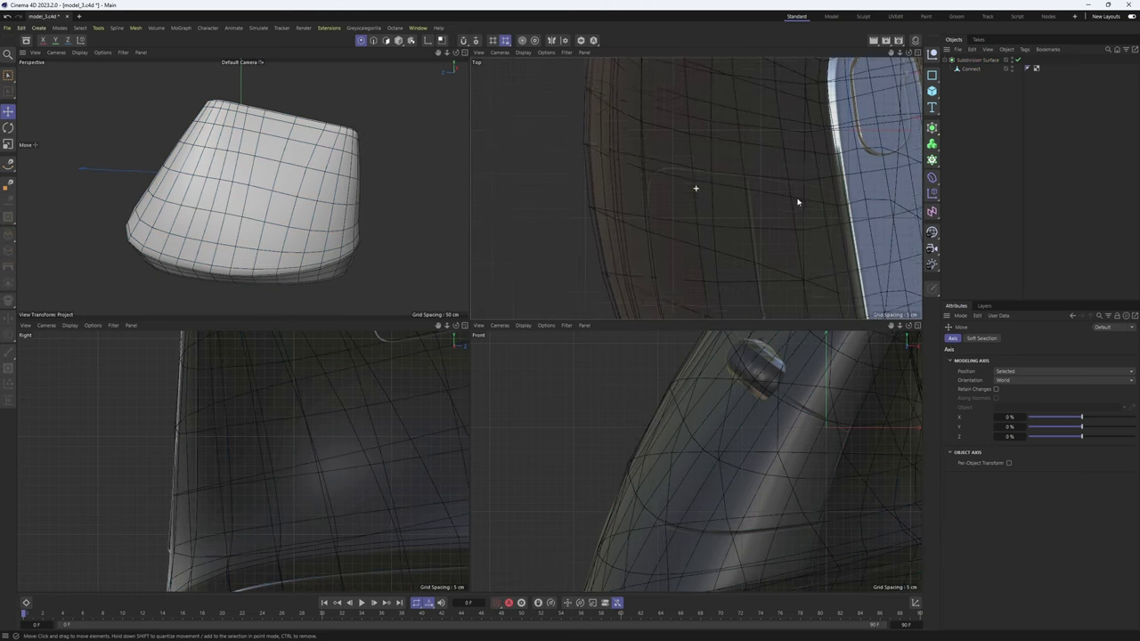
- Turn off subdivision, duplicate the subdivision surface object as a hidden backup, and add the copy to an existing layer
key("F1")
key("q")
left_click_drag(579, 288, 429, 359, "alt")
middle_click_drag(429, 359, 384, 409, "alt")
left_click(978, 115)
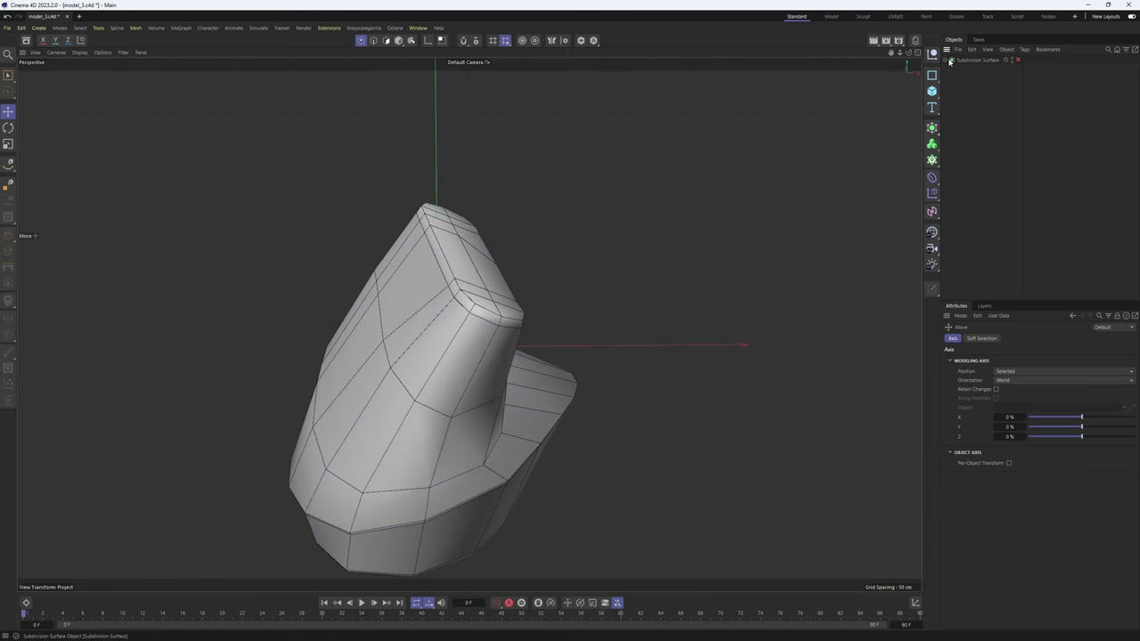
left_click(983, 59)
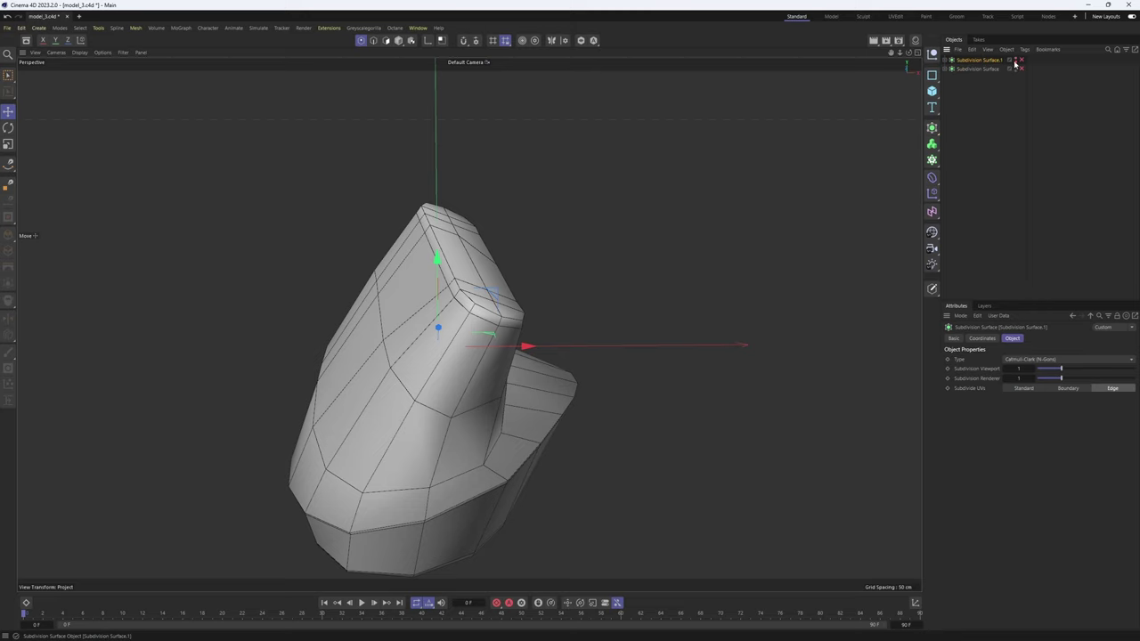
right_click(1014, 62)
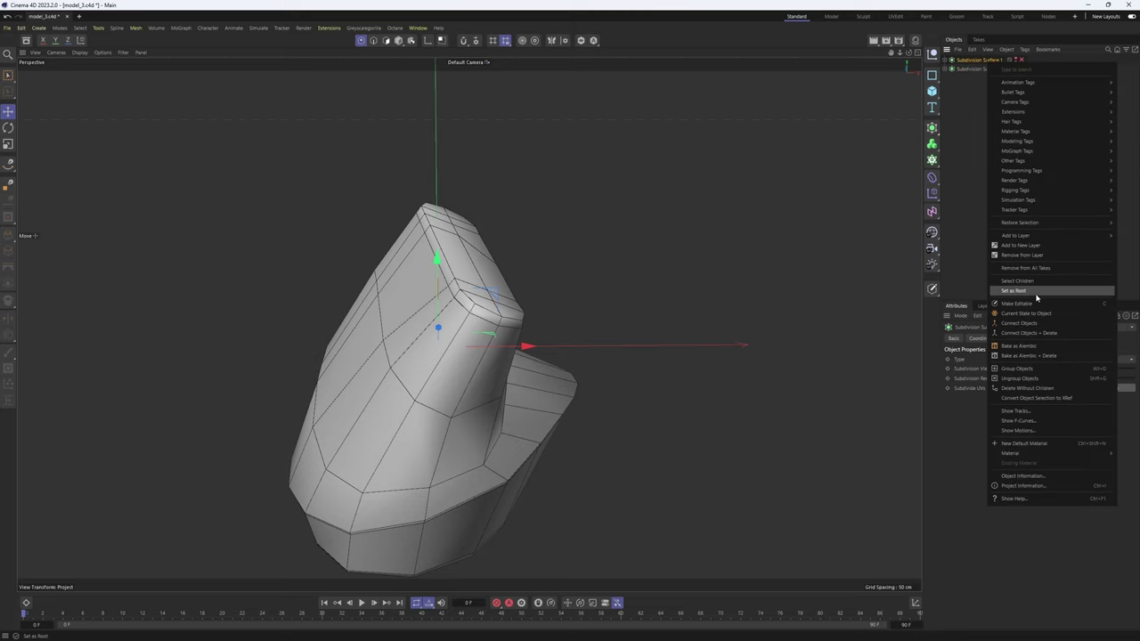
mouse_move(1033, 237)
left_click(976, 239)
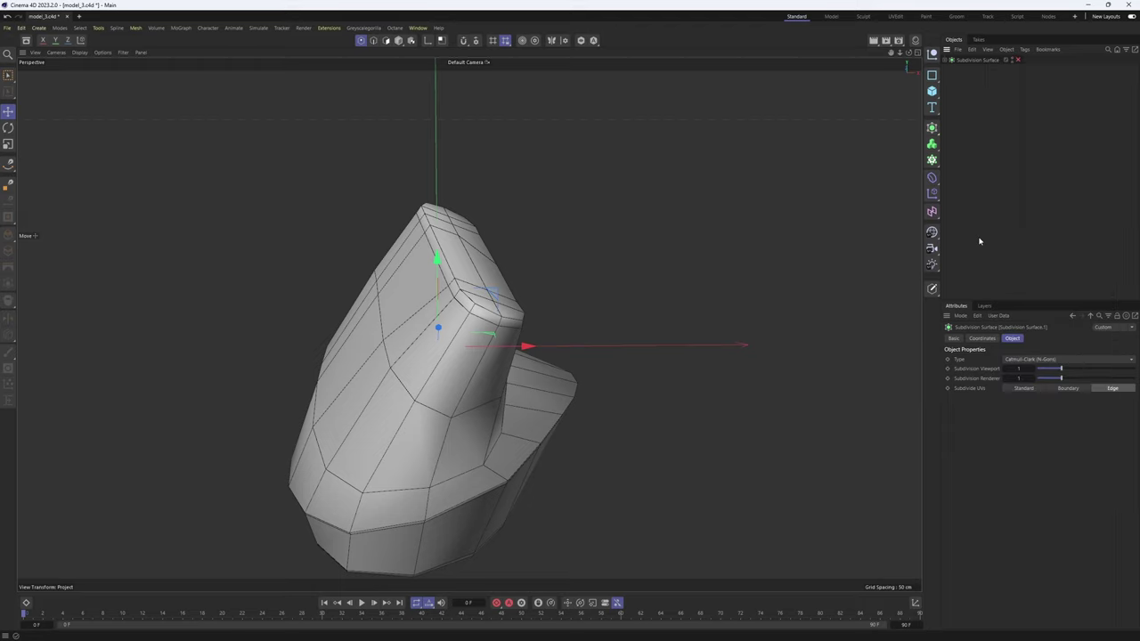
- Enable the remaining subdivision surface and convert it to an editable mesh
left_click(992, 106)
left_click(971, 60)
left_click(1017, 60)
left_click(1000, 79)
left_click(979, 60)
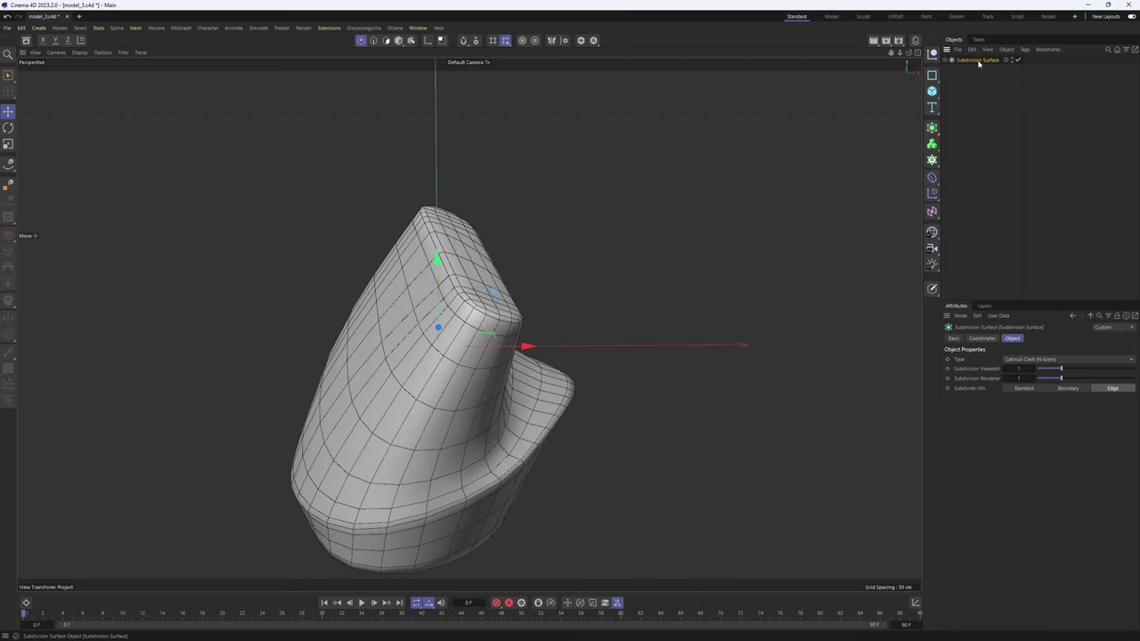
key("c")
- Select the edge loop around the body's upper rim and compare it with the strip outline in the top view
middle_click_drag(546, 299, 526, 259, "alt")
left_click_drag(526, 259, 432, 246, "alt")
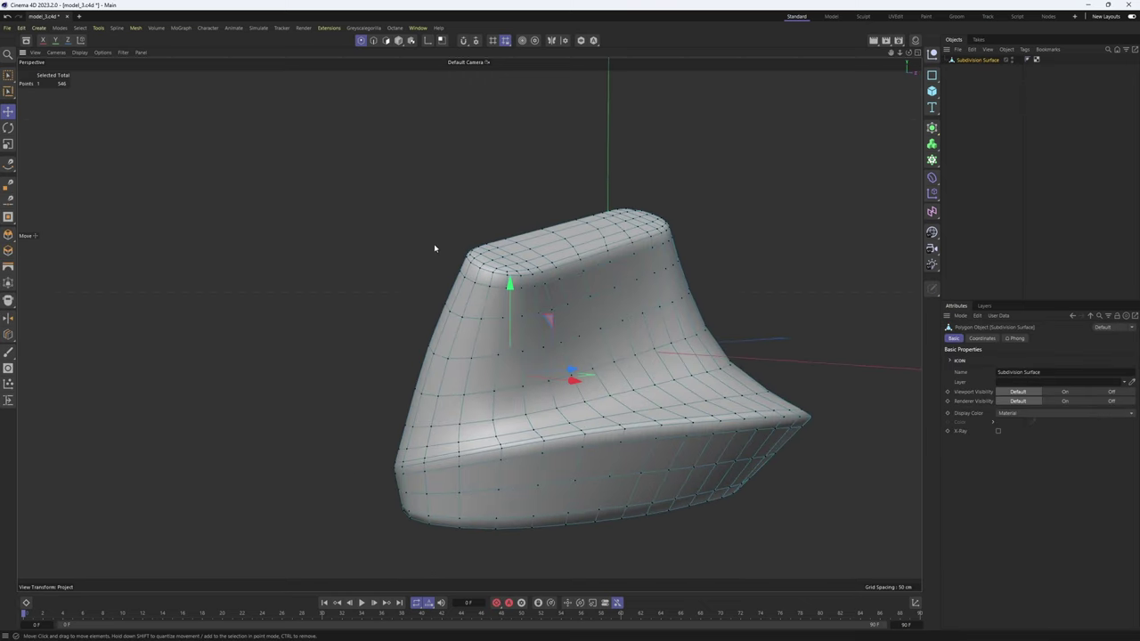
key("Return")
left_click_drag(511, 273, 577, 364, "alt")
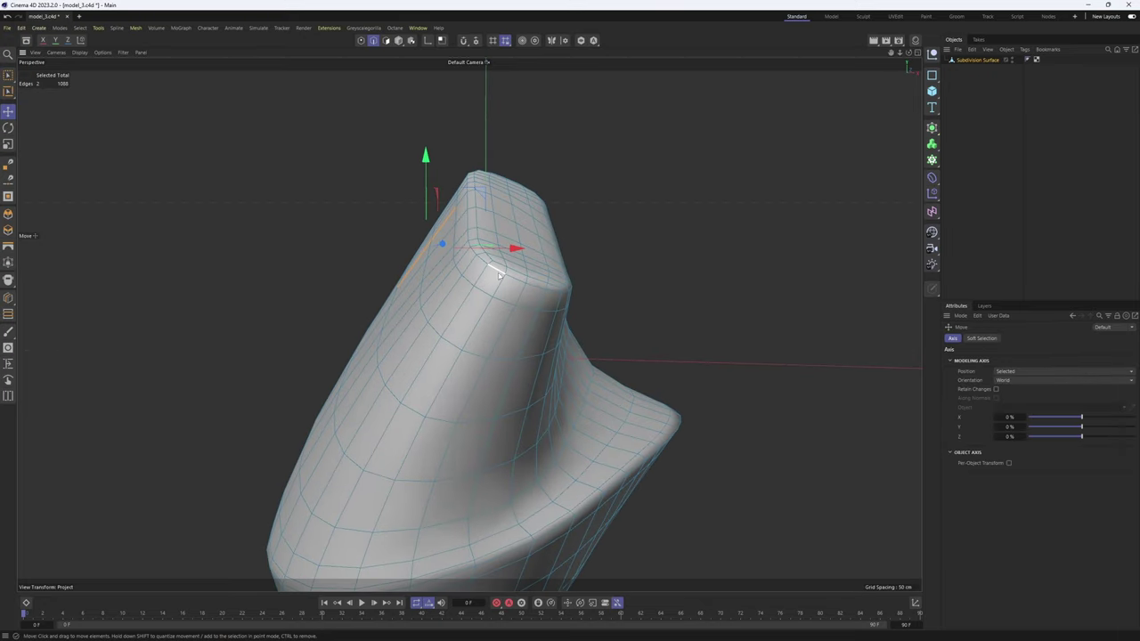
double_click(518, 273)
middle_click(518, 273)
middle_click(784, 178)
scroll(760, 220, "down", 4)
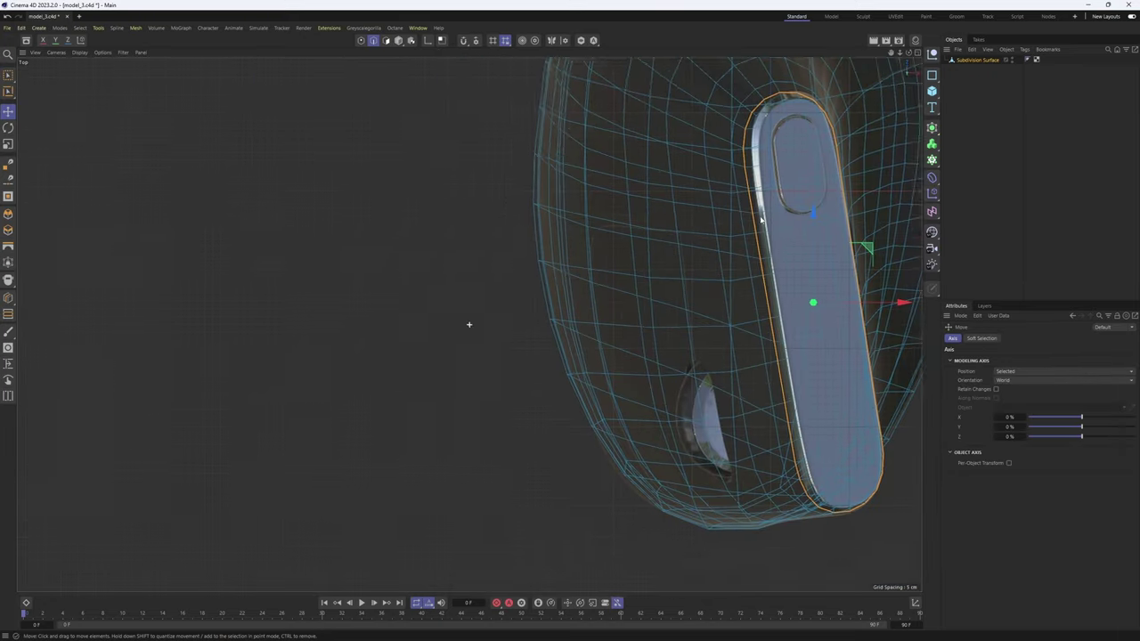
middle_click(540, 253)
middle_click(421, 238)
left_click_drag(419, 237, 486, 206, "alt")
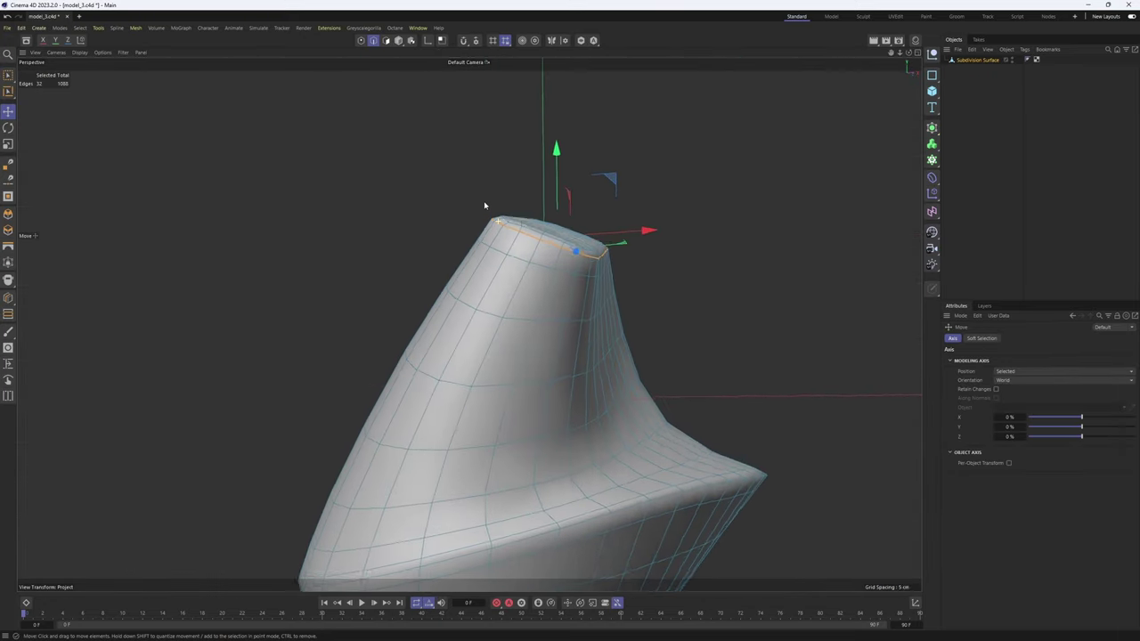
scroll(517, 234, "up", 6)
left_click_drag(550, 227, 521, 271, "alt")
scroll(600, 247, "down", 2)
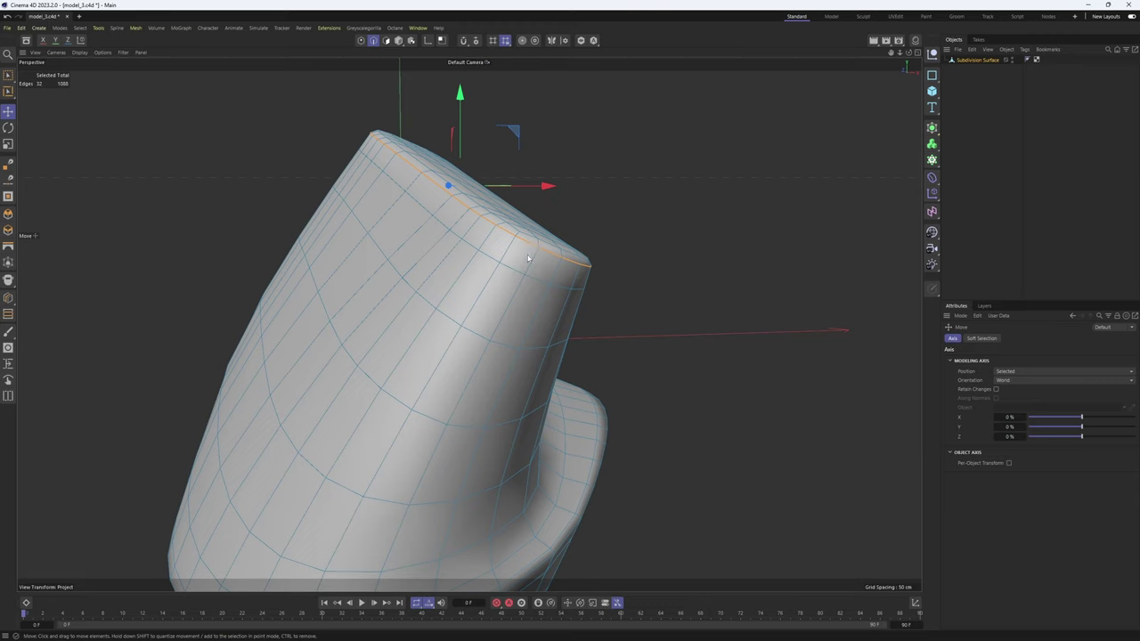
left_click_drag(527, 258, 427, 313, "alt")
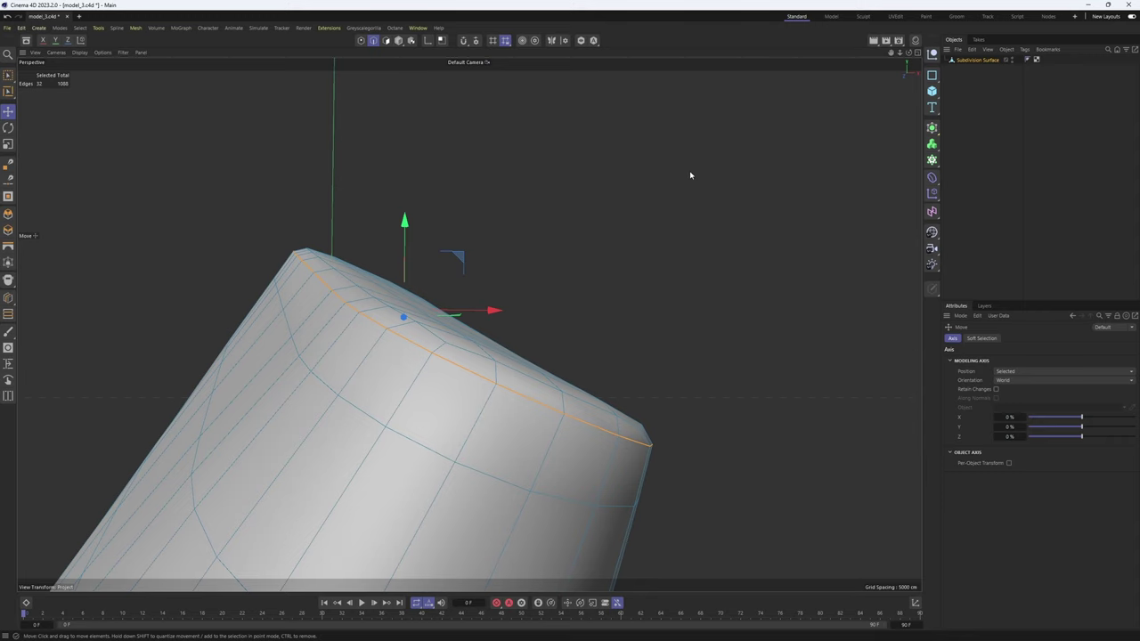
- Undo the rim selection and the conversion to an editable mesh
key("ctrl+z")
key("ctrl+z")
key("ctrl+z")
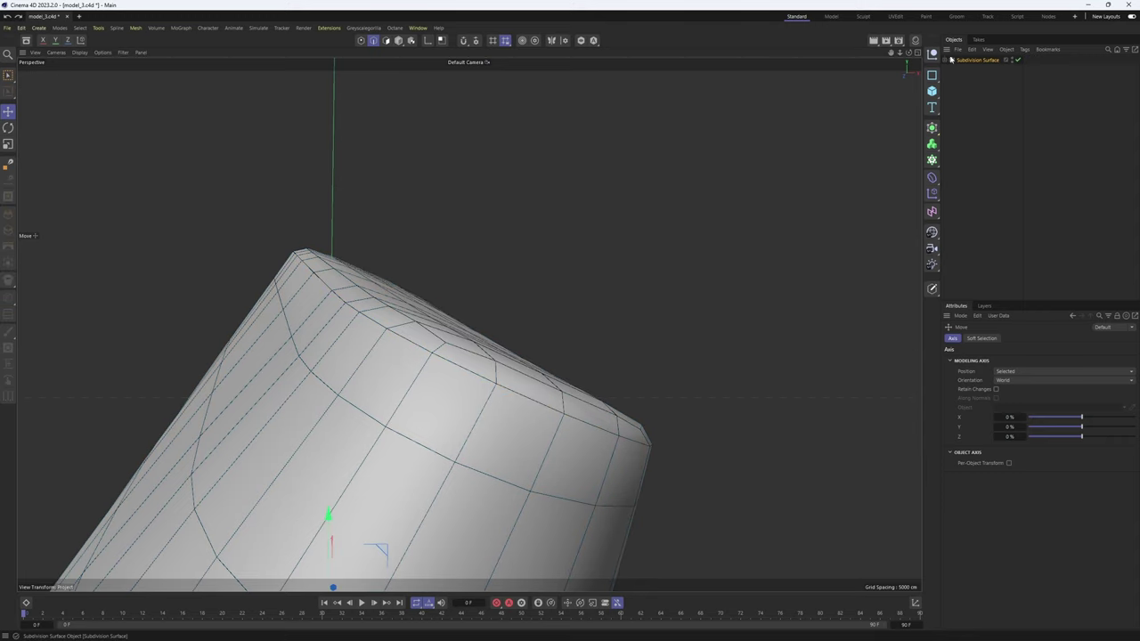
- Turn off subdivision and select the edge loop around the top face of the Connect cage
left_click(962, 70)
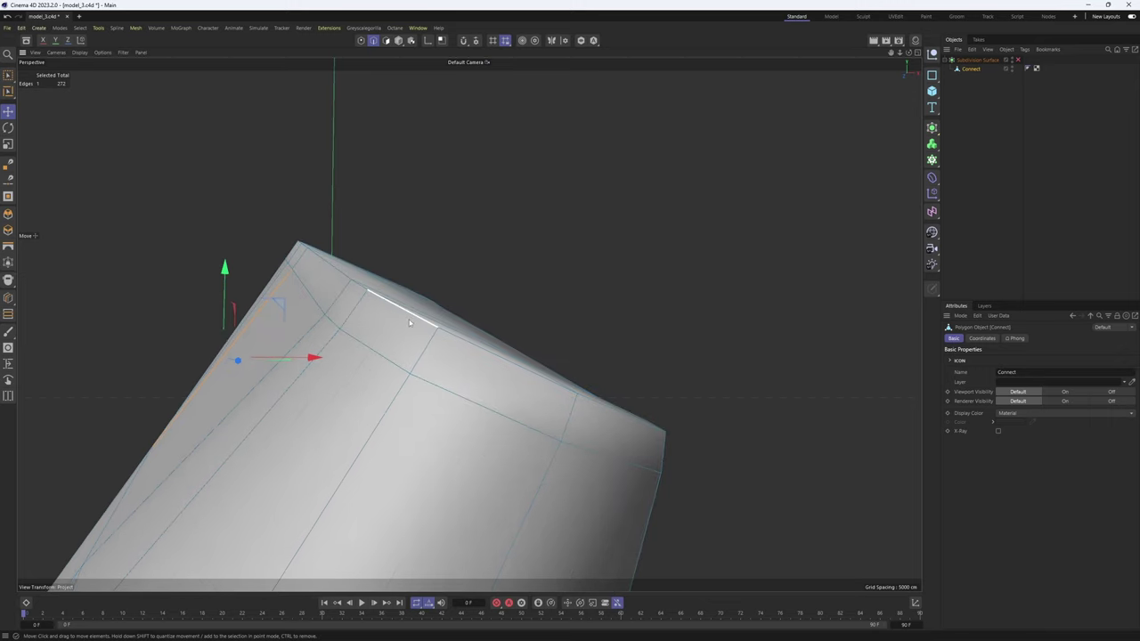
double_click(411, 321)
left_click_drag(411, 321, 340, 364, "alt")
key("u")
key("l")
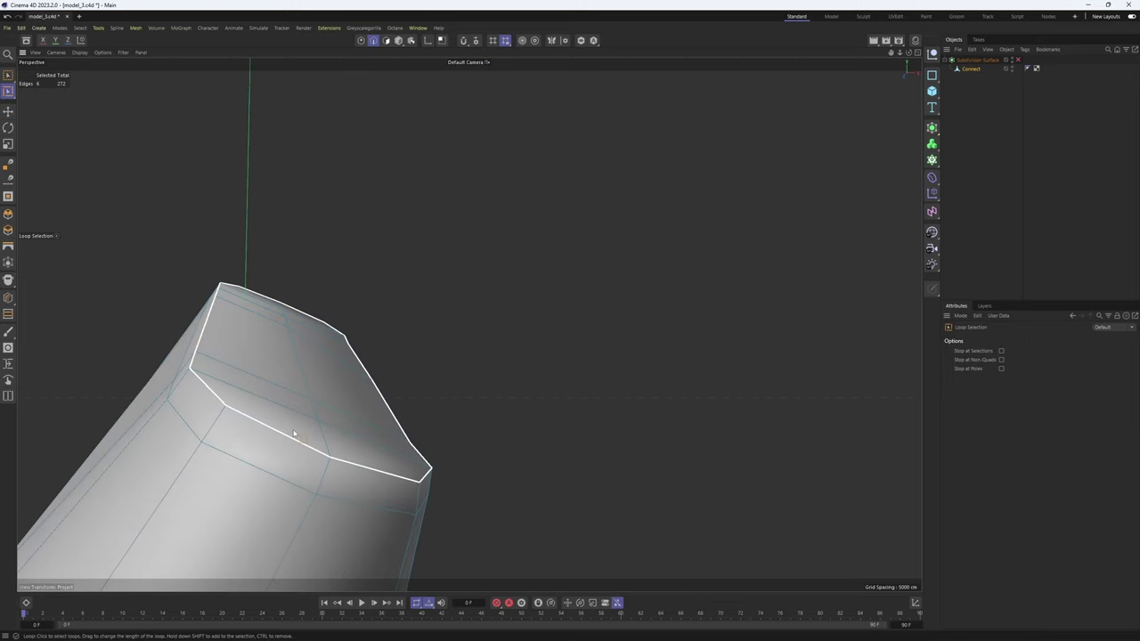
left_click(387, 399)
left_click_drag(386, 399, 606, 262, "alt")
- Apply a 100% subdivision surface weight to the selected rim edges and turn subdivision on
right_click(605, 261)
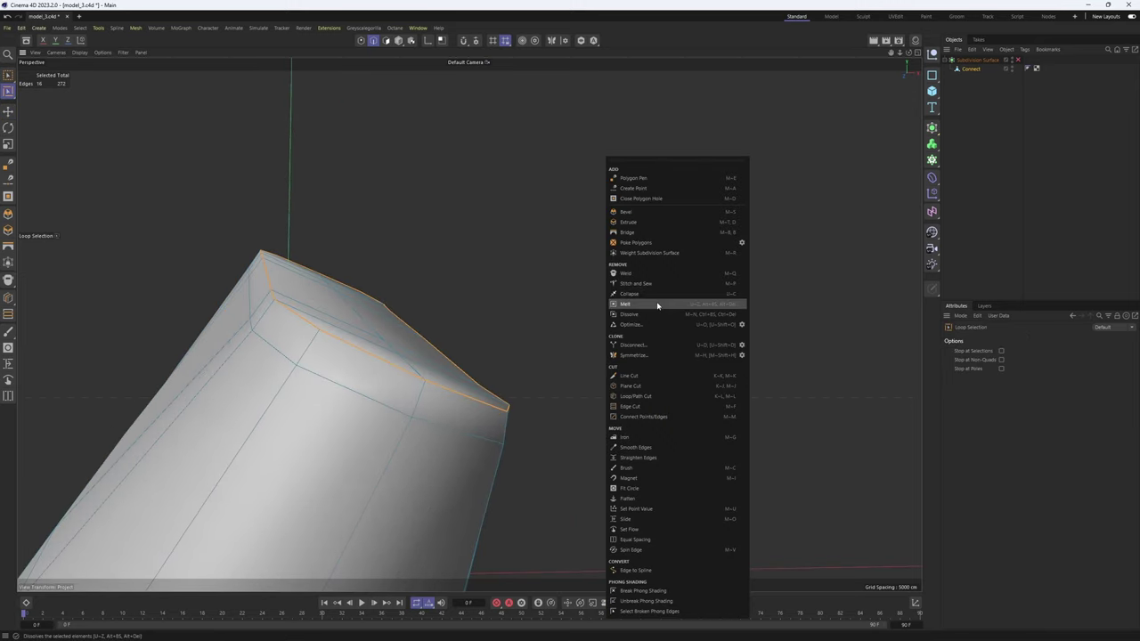
left_click(656, 254)
left_click_drag(520, 328, 452, 350)
right_click_drag(452, 350, 389, 344, "alt")
left_click_drag(389, 343, 468, 323, "alt")
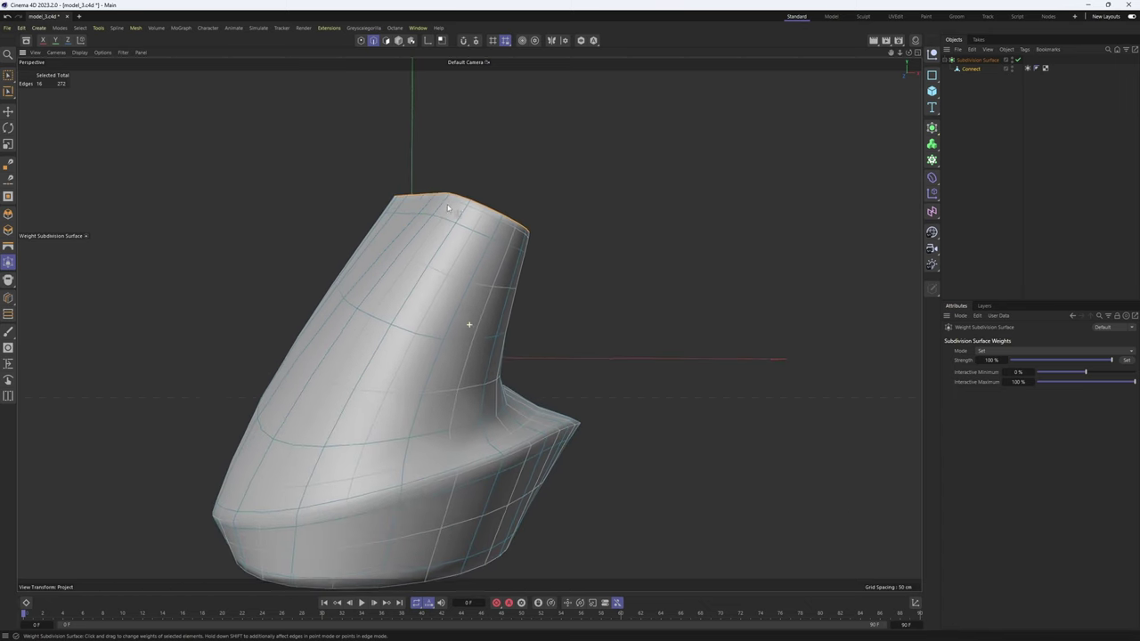
- Convert the weighted subdivision surface to an editable mesh and delete its subdivision weight tag
middle_click_drag(468, 323, 523, 302, "alt")
key("c")
left_click(967, 61)
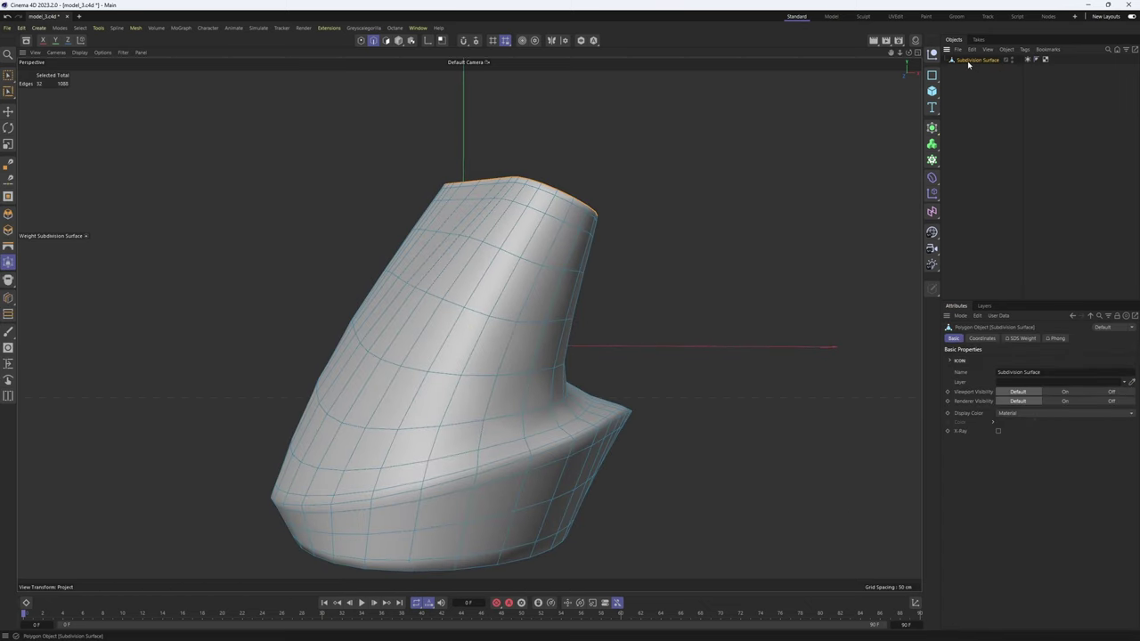
left_click(1020, 77)
left_click(1028, 60)
key("Delete")
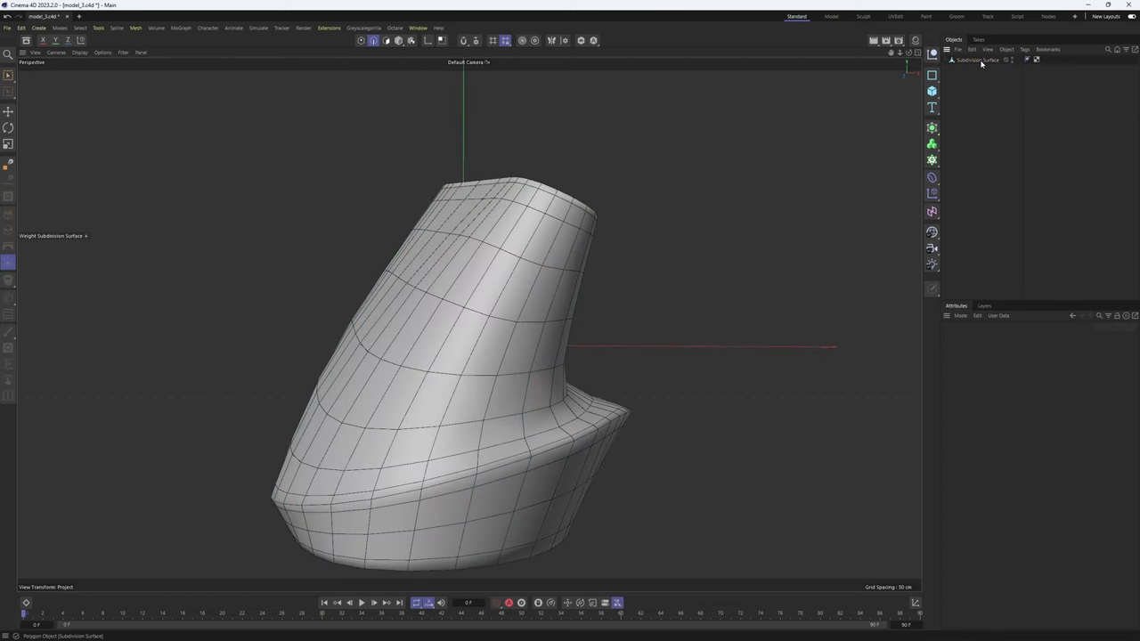
- Select the full edge loop around the rim of the converted body's top face
left_click(979, 61)
right_click_drag(531, 211, 536, 211, "alt")
left_click_drag(536, 211, 460, 303, "alt")
right_click_drag(461, 303, 529, 274, "alt")
key("Return")
key("e")
left_click_drag(529, 274, 407, 339, "alt")
scroll(503, 241, "down", 2)
scroll(407, 337, "up", 1)
key("Return")
key("Return")
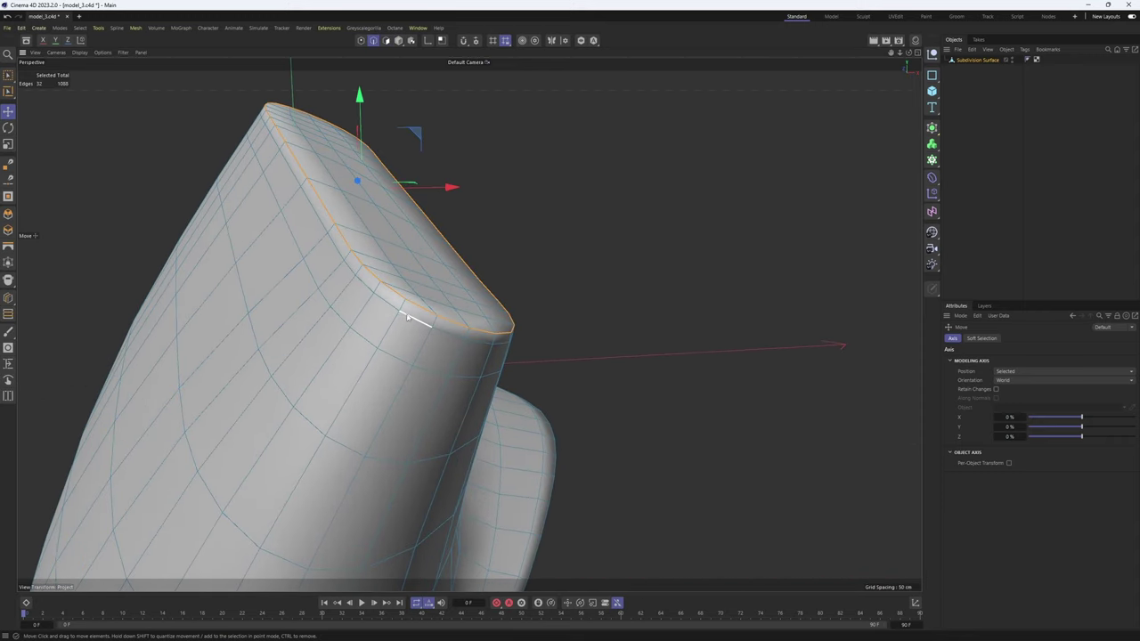
scroll(423, 284, "down", 1)
mouse_move(425, 283)
left_mouse_down("alt")
mouse_move(364, 289)
mouse_move(400, 275)
mouse_move(409, 285)
left_mouse_up("alt")
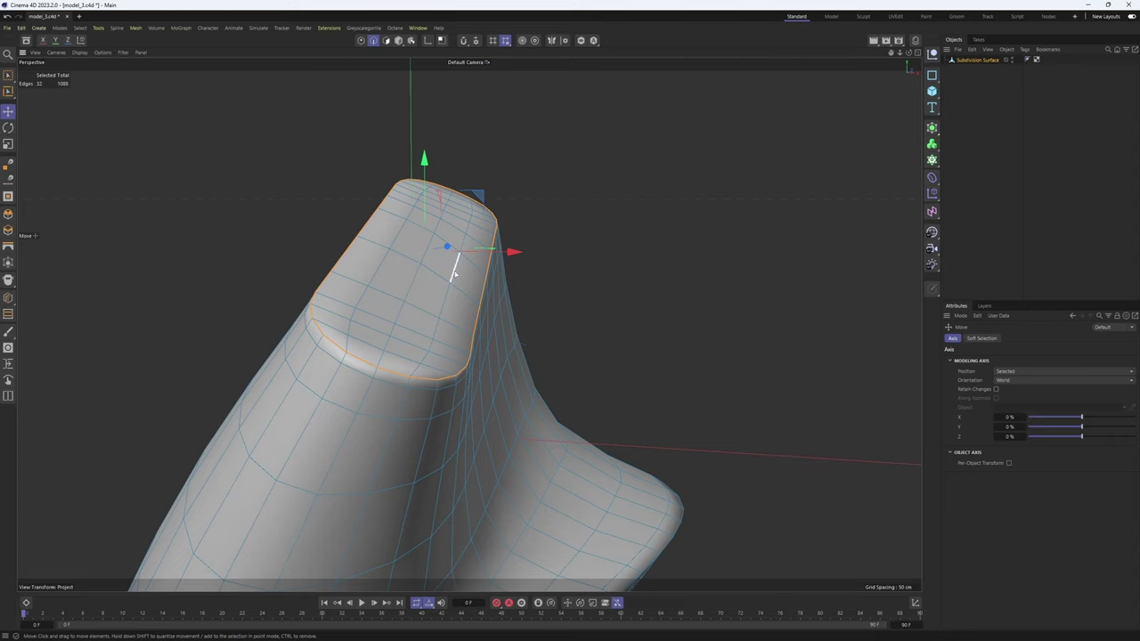
- Fill-select the polygons inside the rim, split them into a separate object and delete them from the original body
key("u")
key("f")
left_click(450, 267)
right_click(669, 166)
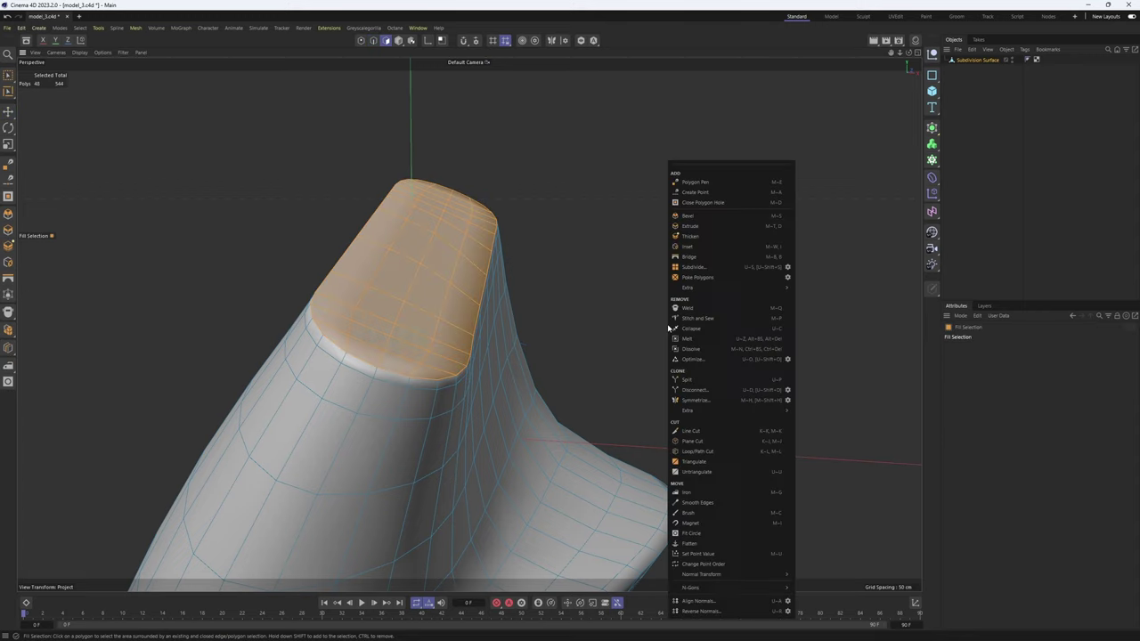
left_click(703, 382)
left_click(970, 61)
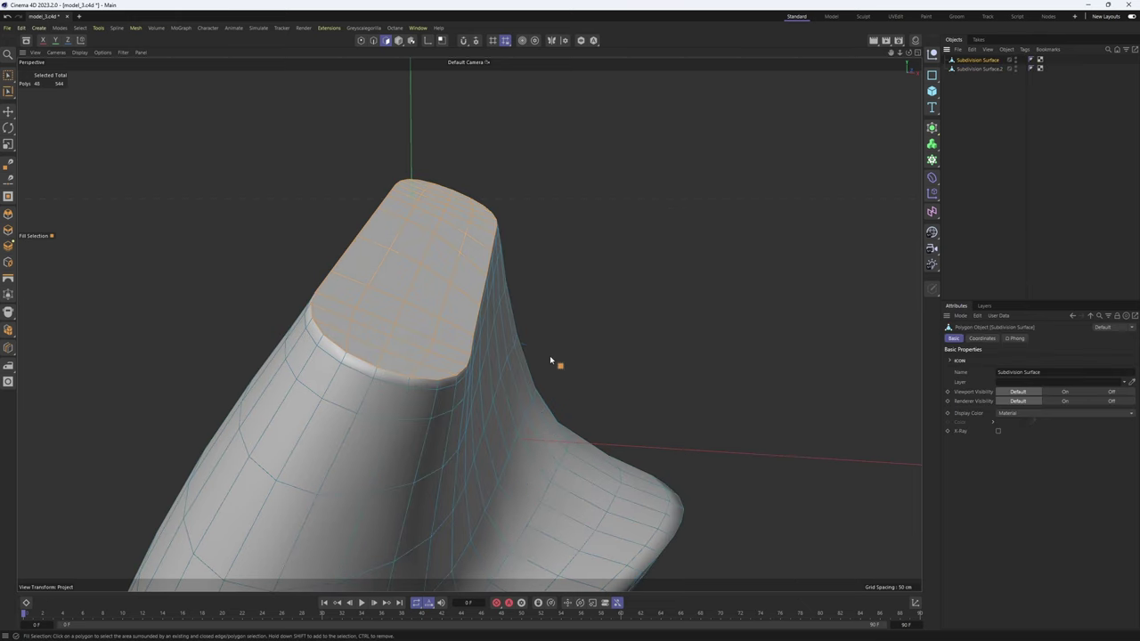
left_click_drag(549, 355, 433, 397, "alt")
- Compare the base lip of the body mesh with the reference image in the Right view
key("Return")
key("e")
middle_click(460, 416)
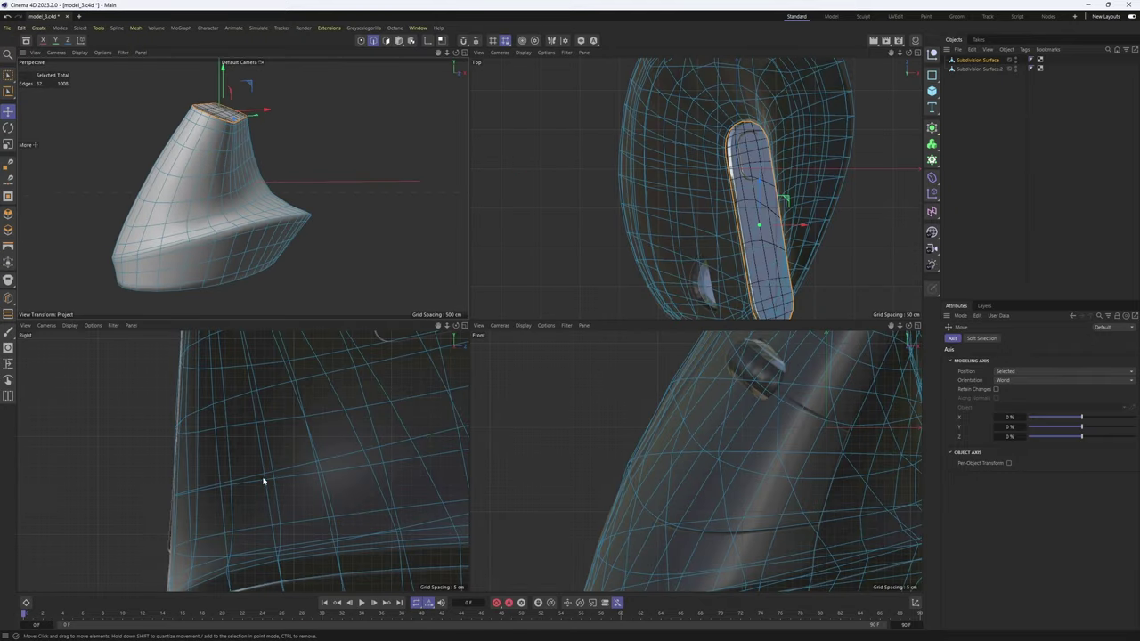
middle_click(264, 478)
scroll(381, 445, "down", 3)
middle_click_drag(689, 475, 341, 380, "alt")
scroll(774, 417, "up", 4)
middle_click_drag(775, 418, 680, 412, "alt")
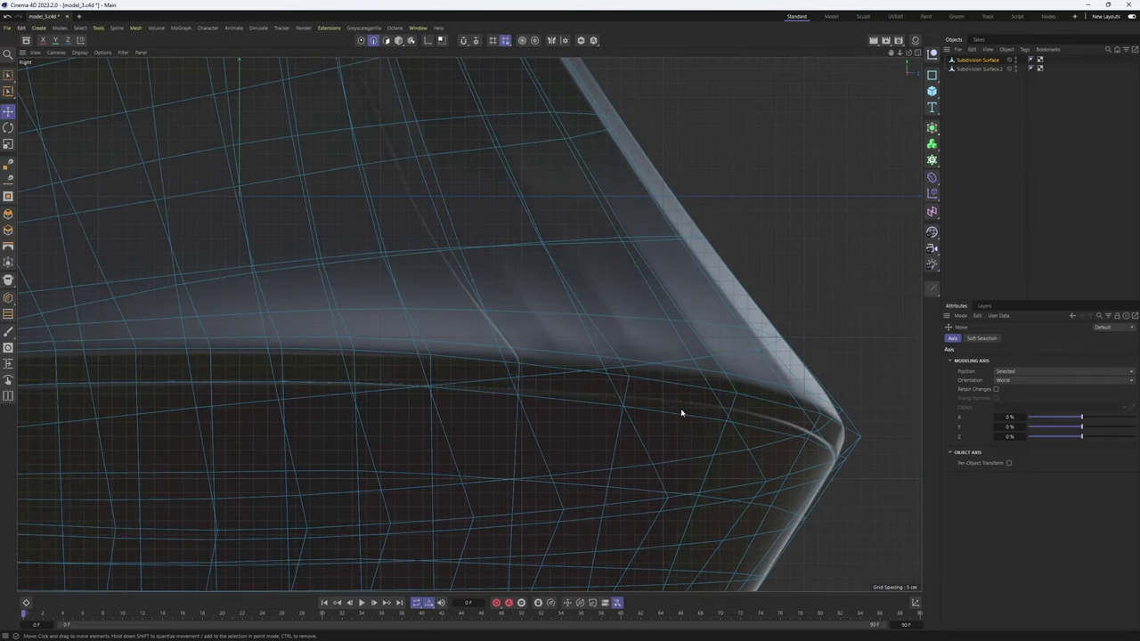
- Select the edge loop just beneath the base lip and dissolve it from the body mesh
double_click(746, 430)
left_click_drag(497, 353, 410, 334, "alt")
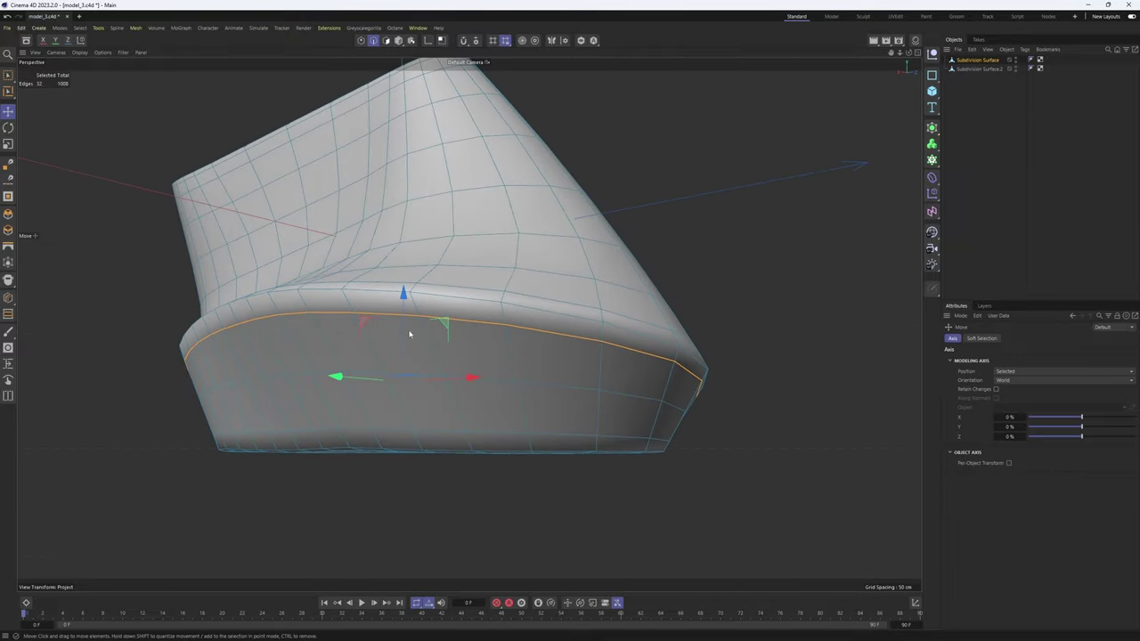
key("Return")
left_click(285, 301)
left_click_drag(294, 302, 621, 401, "alt")
left_click(625, 403, "shift")
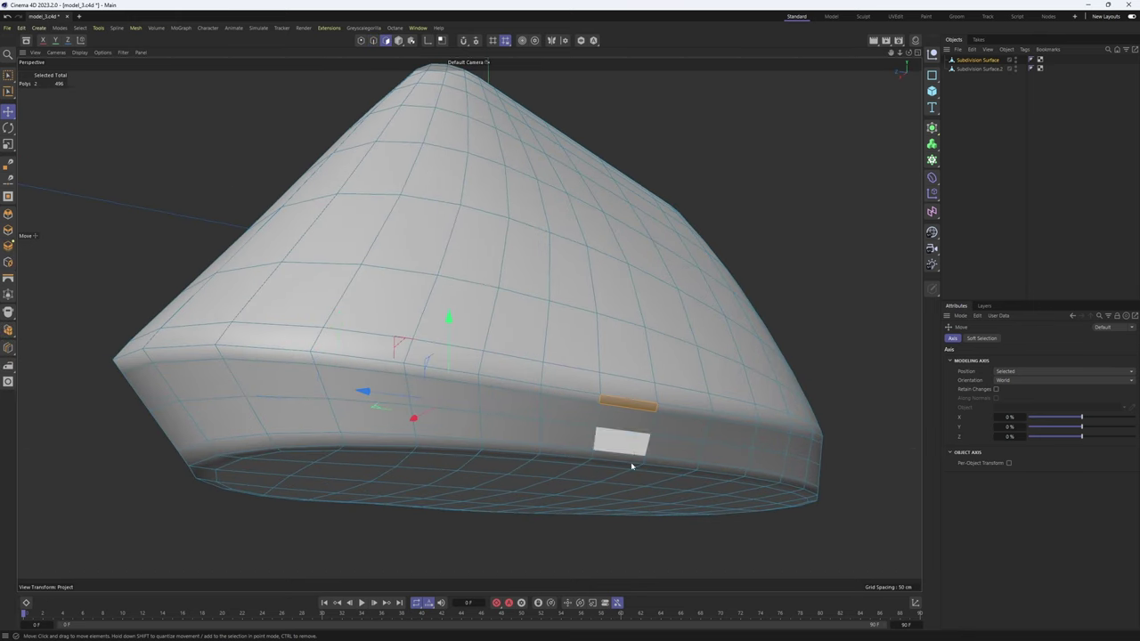
left_click_drag(547, 402, 395, 364, "alt")
key("Return")
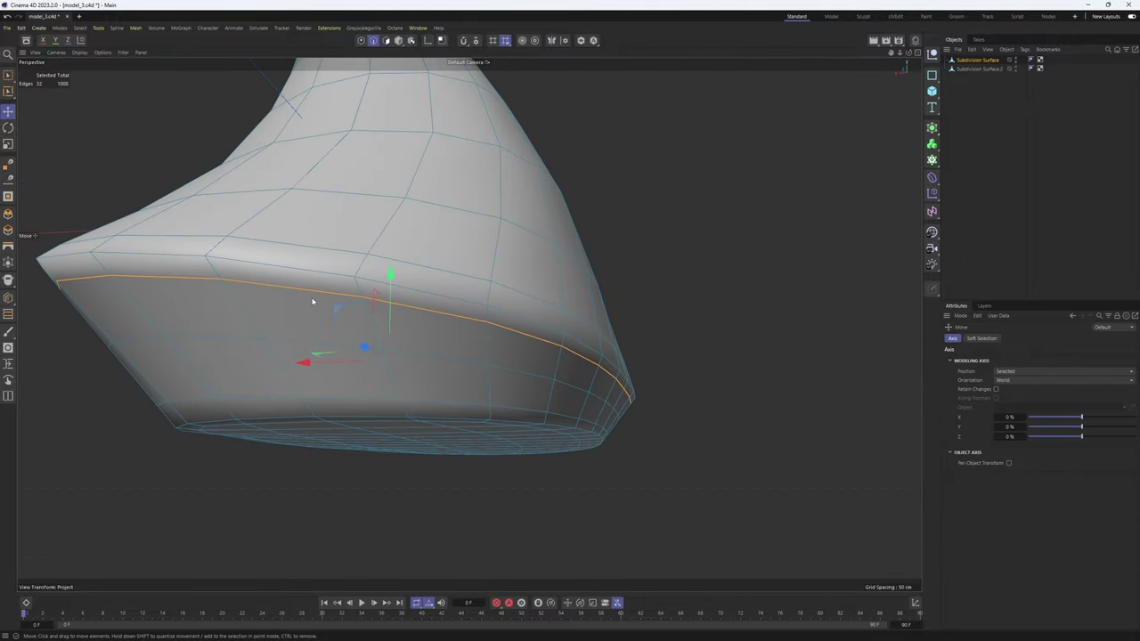
left_click_drag(311, 301, 555, 335, "alt")
key("Delete")
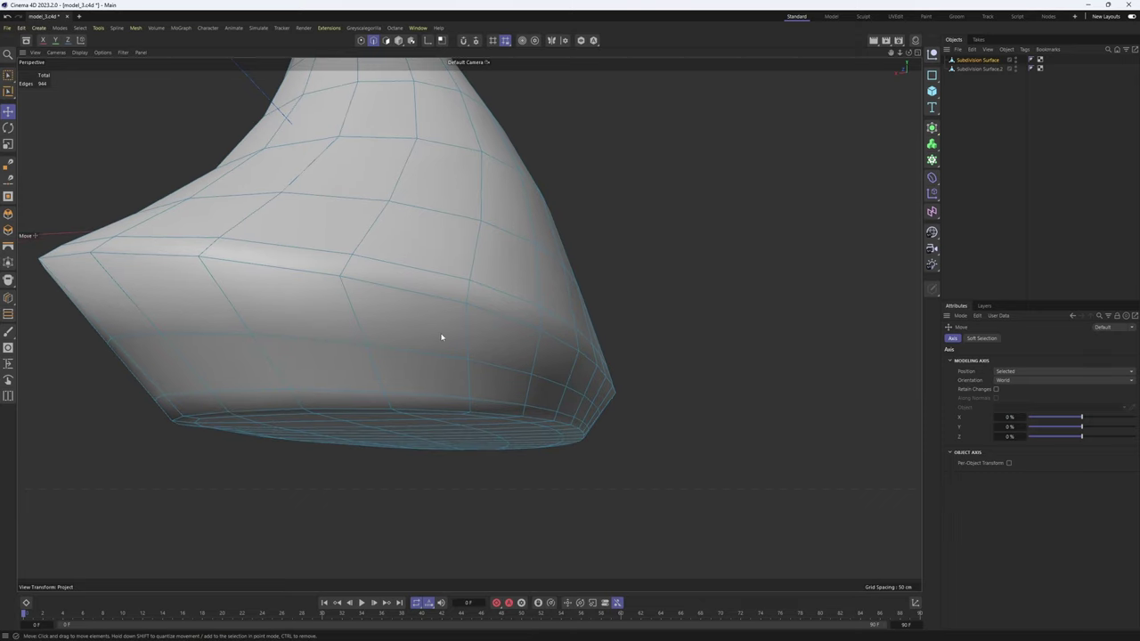
- Cut a new edge loop just beneath the base lip with Loop/Path Cut in Edge Distance mode, about 9.47 cm from the edge
key("k")
key("l")
left_click(1094, 372)
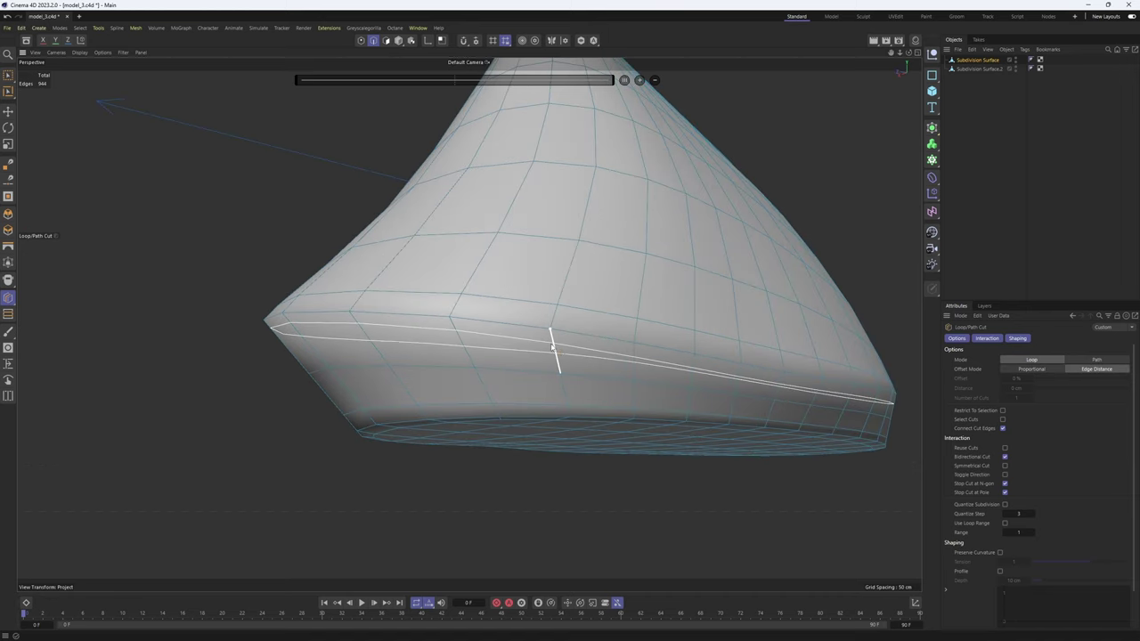
left_click(552, 344)
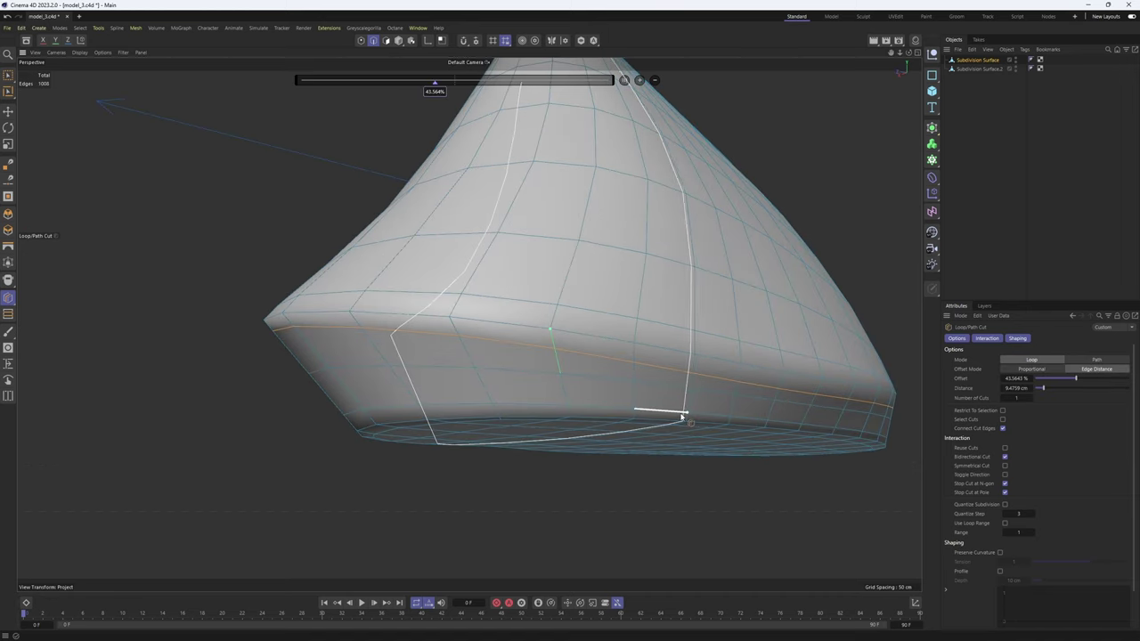
- Loop-select the polygon band between the lip and the new cut and check its position against the reference
key("e")
key("u")
key("l")
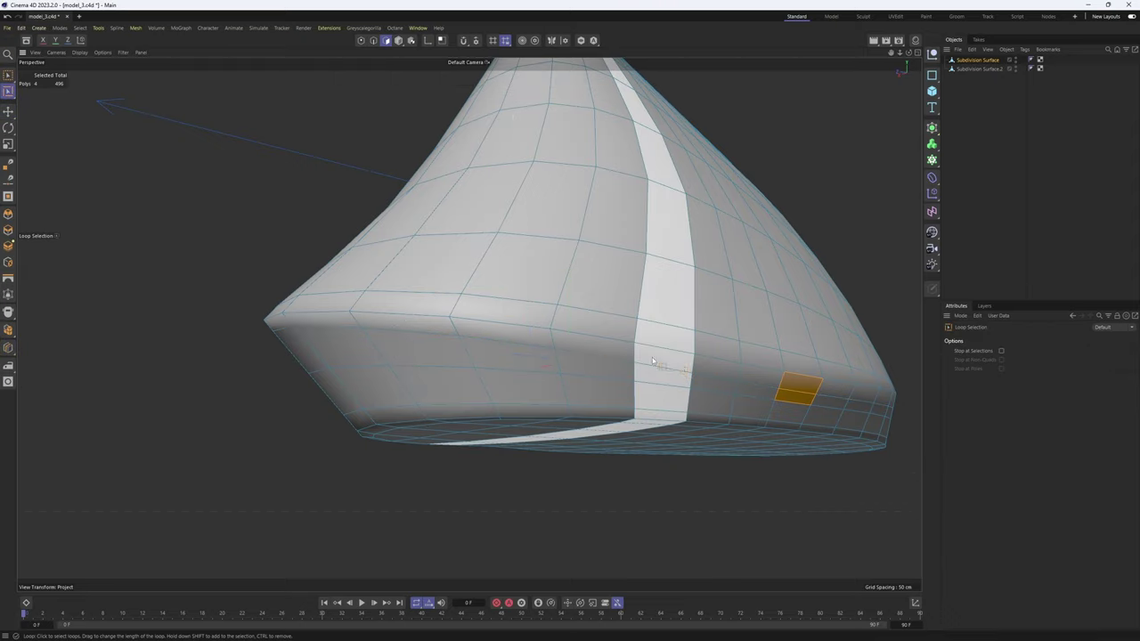
left_click(668, 361)
left_click_drag(668, 361, 446, 367, "alt")
scroll(542, 352, "down", 5)
middle_click(447, 370)
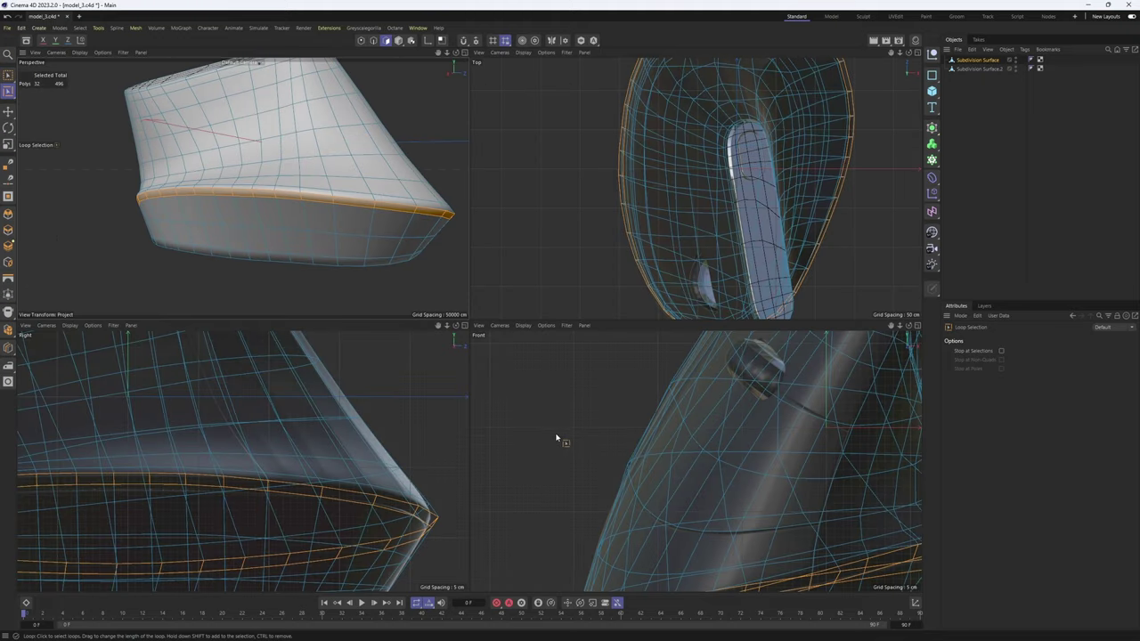
middle_click(347, 270)
scroll(583, 393, "up", 3)
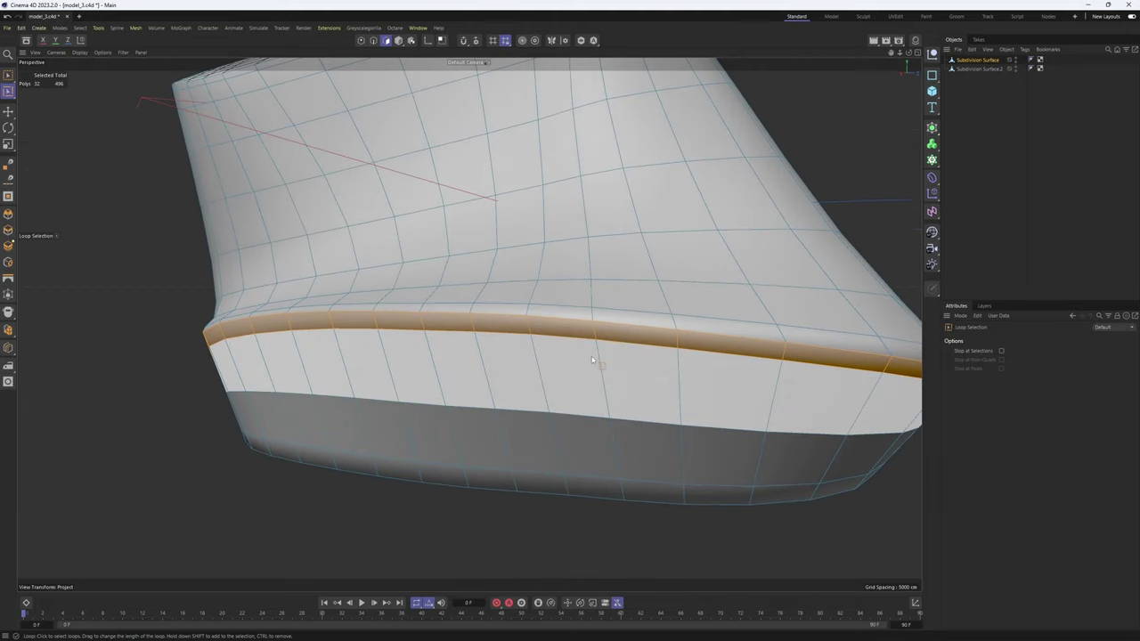
- Select the new edge loop beneath the lip and slide it slightly to match the reference seam
key("Return")
key("Return")
key("m")
key("o")
left_click_drag(468, 329, 312, 366, "alt")
double_click(541, 391)
mouse_move(571, 406)
left_mouse_down("alt")
mouse_move(509, 402)
mouse_move(592, 416)
mouse_move(539, 400)
mouse_move(623, 395)
mouse_move(559, 410)
left_mouse_up("alt")
left_click(548, 408)
middle_click(537, 406)
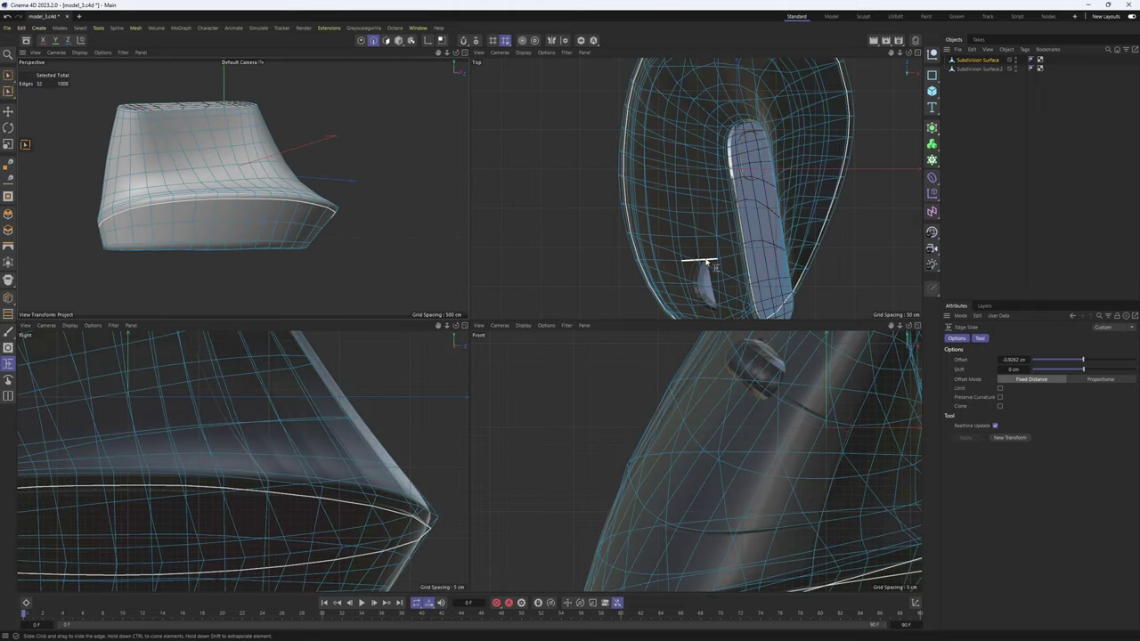
middle_click(383, 312)
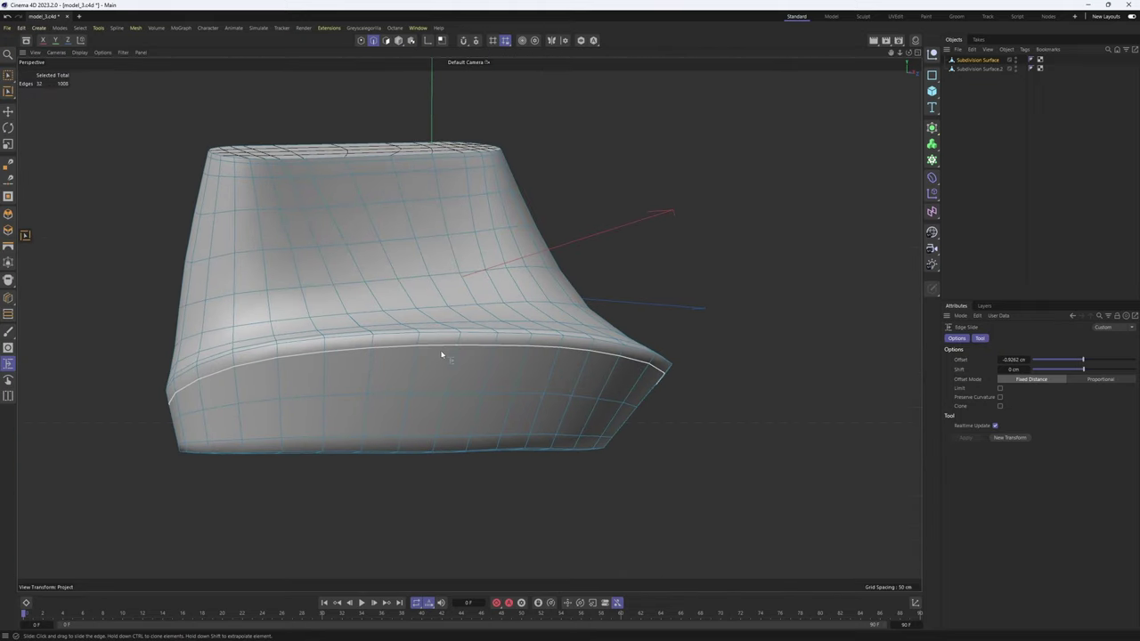
- Fill-select the base polygons below the lip loop, split them into a separate object and delete them from the main body
middle_click(457, 389)
scroll(778, 435, "up", 5)
middle_click(428, 308)
key("u")
key("f")
left_click(427, 395)
right_click(632, 441)
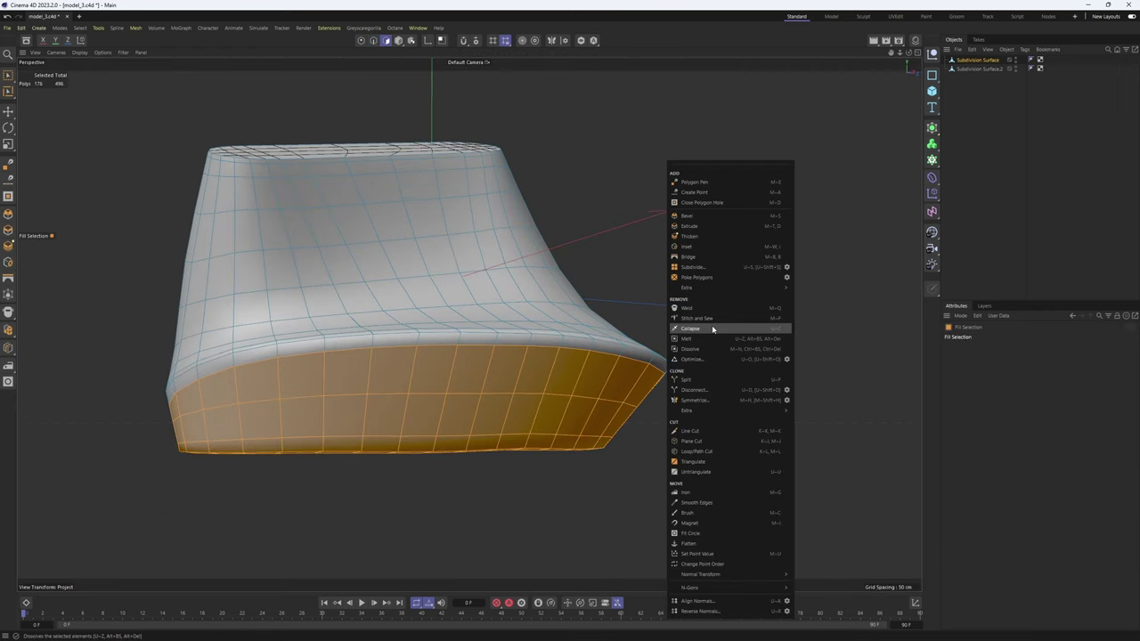
left_click(690, 379)
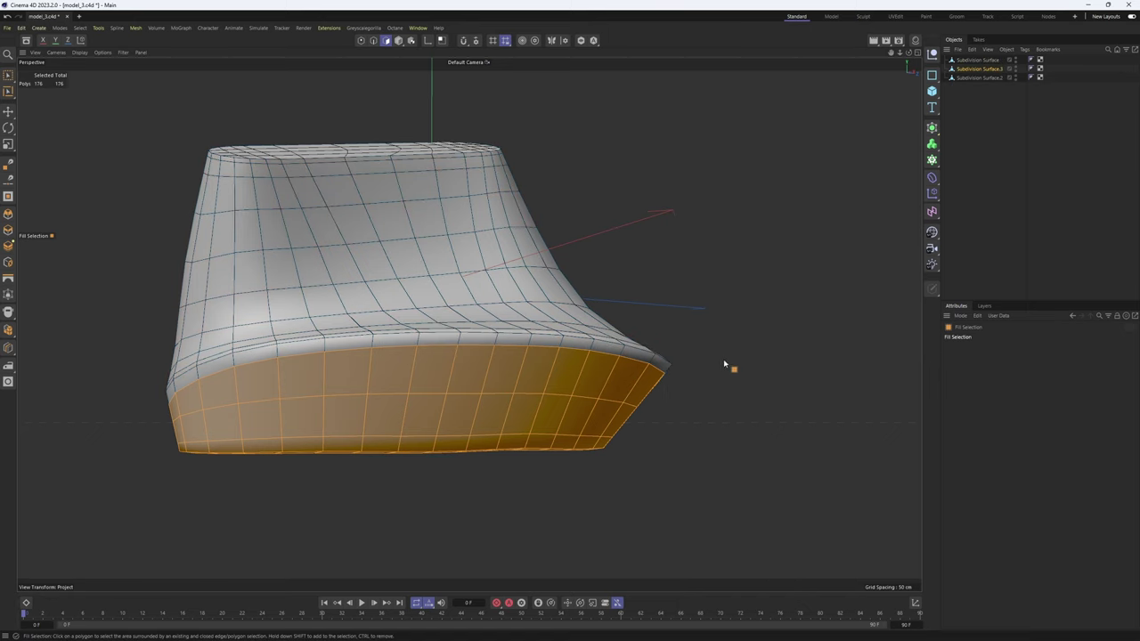
left_click(977, 59)
left_click_drag(807, 357, 479, 321, "alt")
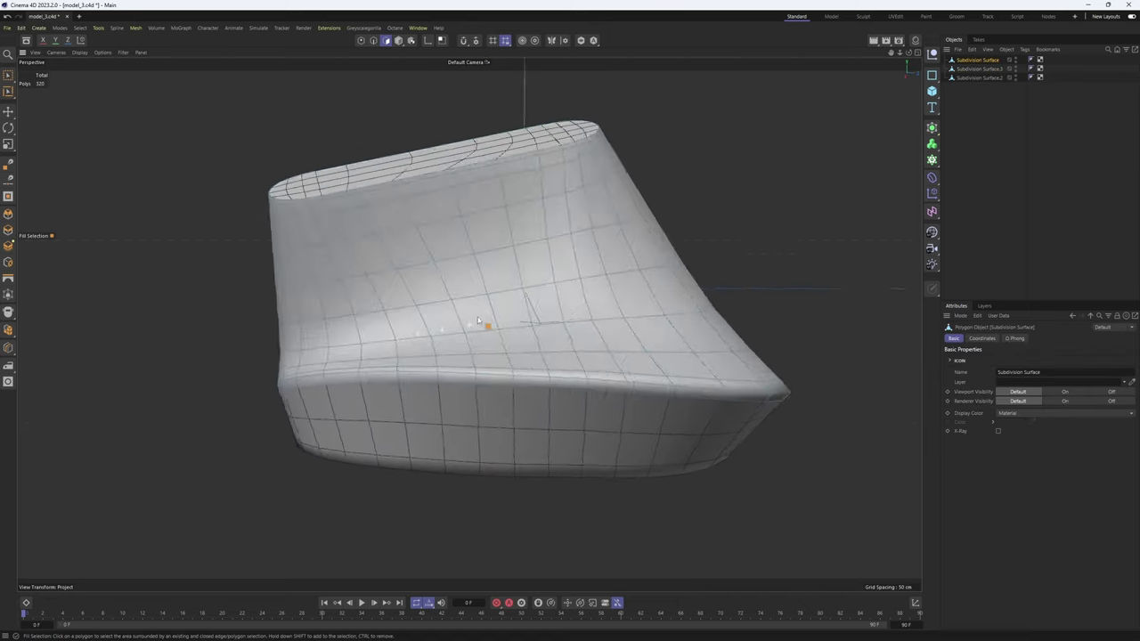
- Select one of the body's vertical edge loops and inspect its course around the mesh against the Top view reference
key("Return")
key("e")
middle_click_drag(768, 202, 712, 238, "alt")
left_click(711, 238)
middle_click(711, 238)
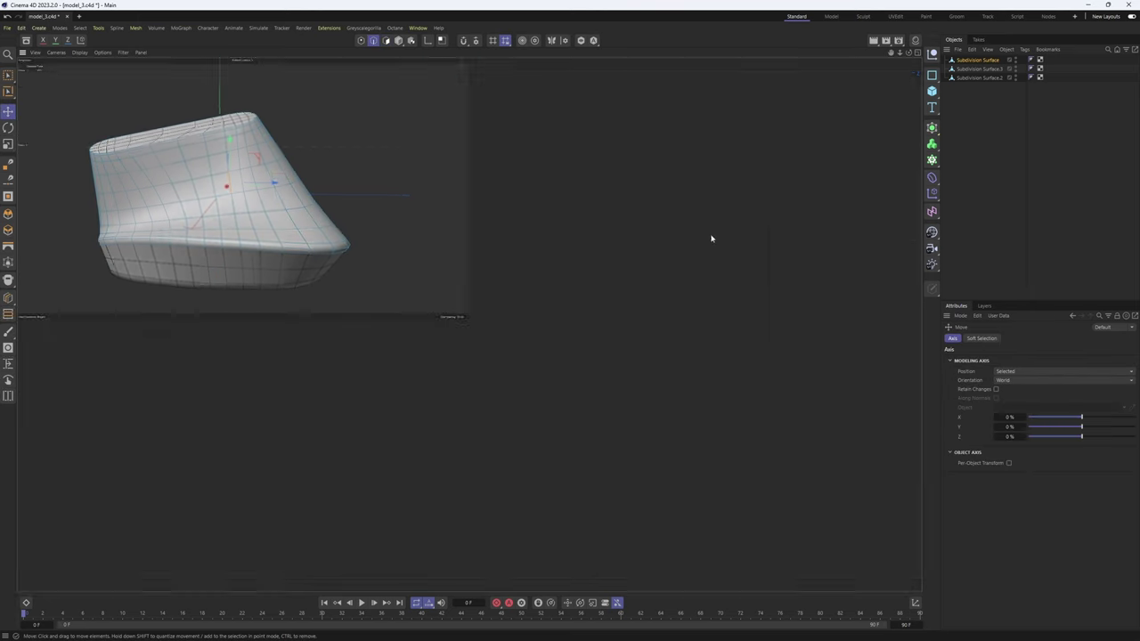
scroll(806, 146, "up", 5)
middle_click_drag(749, 154, 709, 209, "alt")
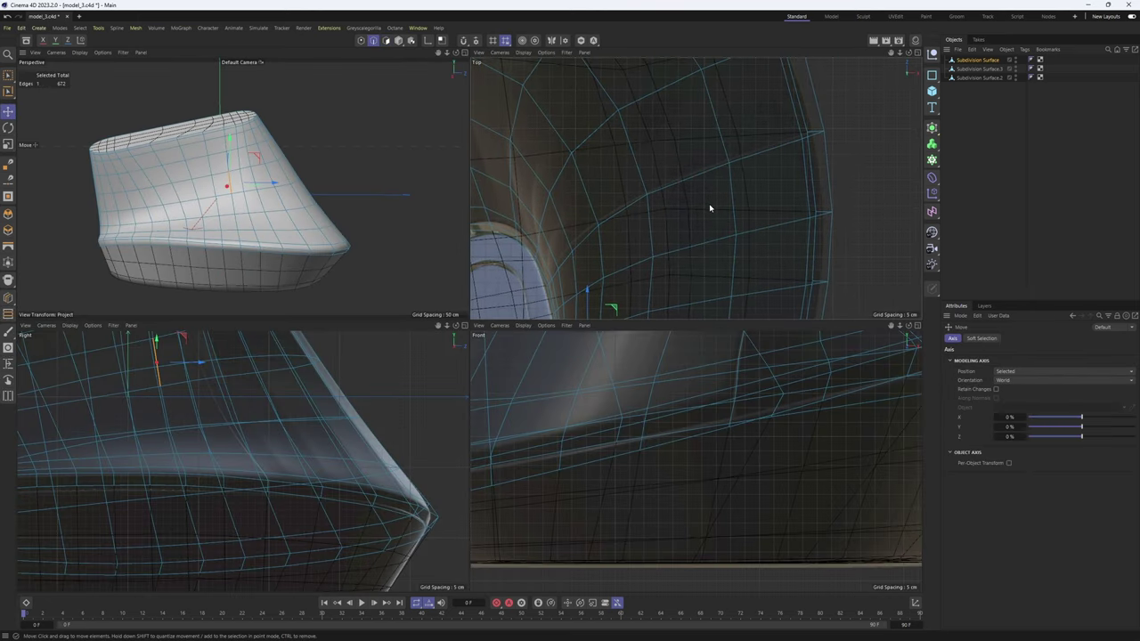
left_click(697, 185)
scroll(320, 265, "up", 2)
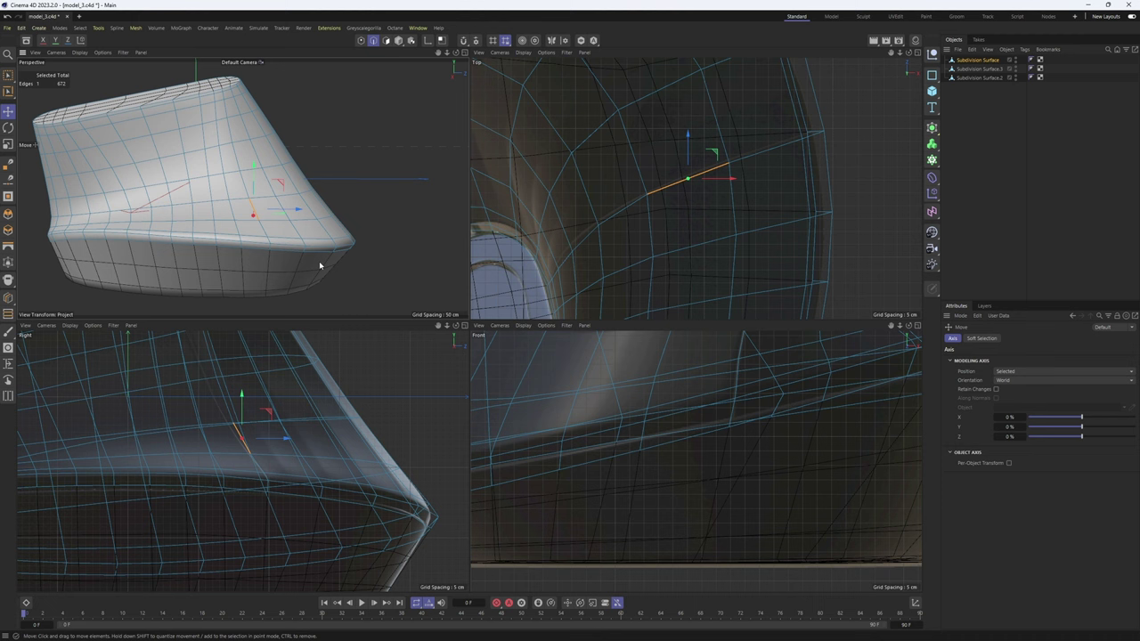
double_click(266, 234)
middle_click(359, 312)
left_click_drag(498, 320, 287, 321, "alt")
- Isolate the main body with viewport solo and frame the side panel seam of the reference in a full-size Top view
middle_click(290, 319)
scroll(641, 171, "down", 4)
middle_click_drag(629, 181, 683, 161, "alt")
scroll(686, 250, "up", 3)
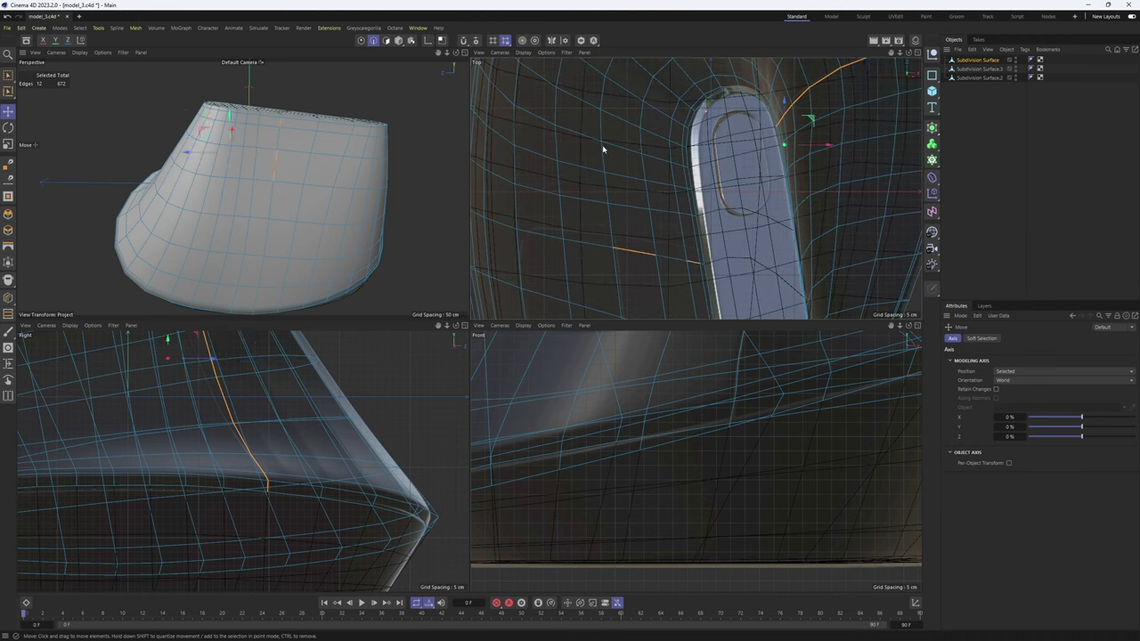
left_click(582, 41)
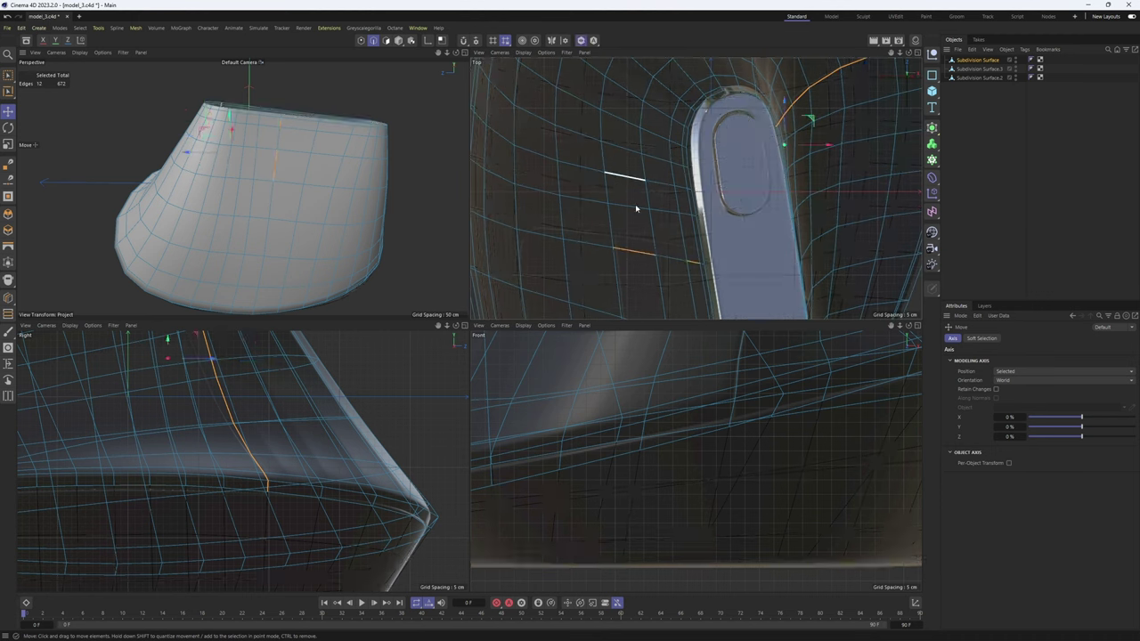
middle_click(736, 228)
scroll(659, 252, "down", 5)
middle_click_drag(627, 258, 636, 237, "alt")
scroll(554, 333, "up", 3)
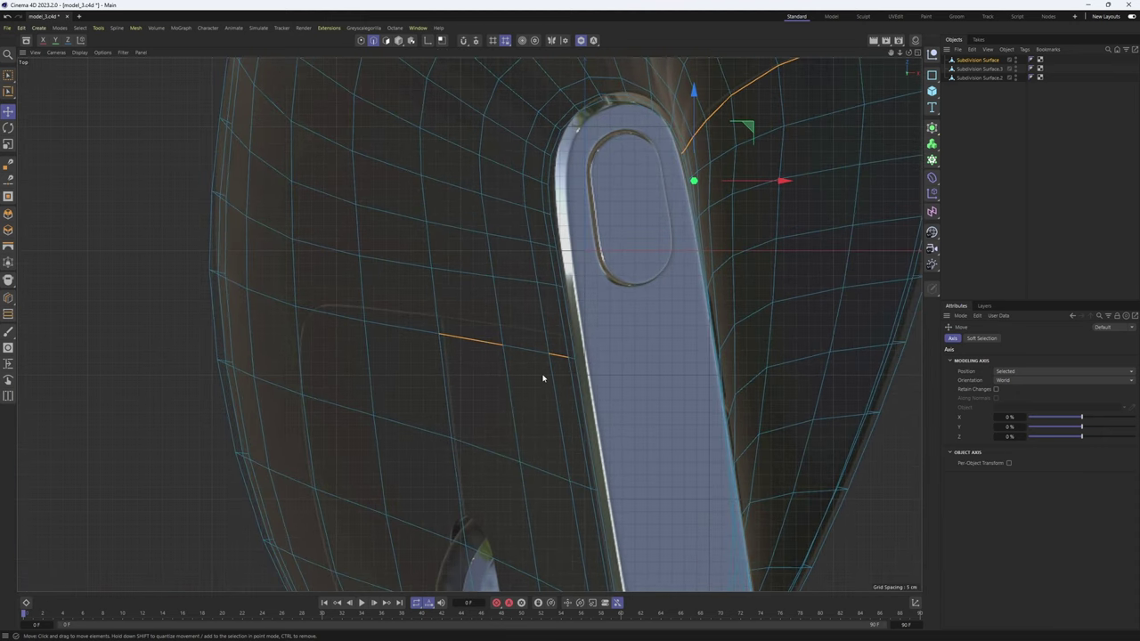
- Rectangle-select the row of edges beside the top face near the panel seam and slide them about 6.7 cm onto it
key("0")
left_click(552, 354)
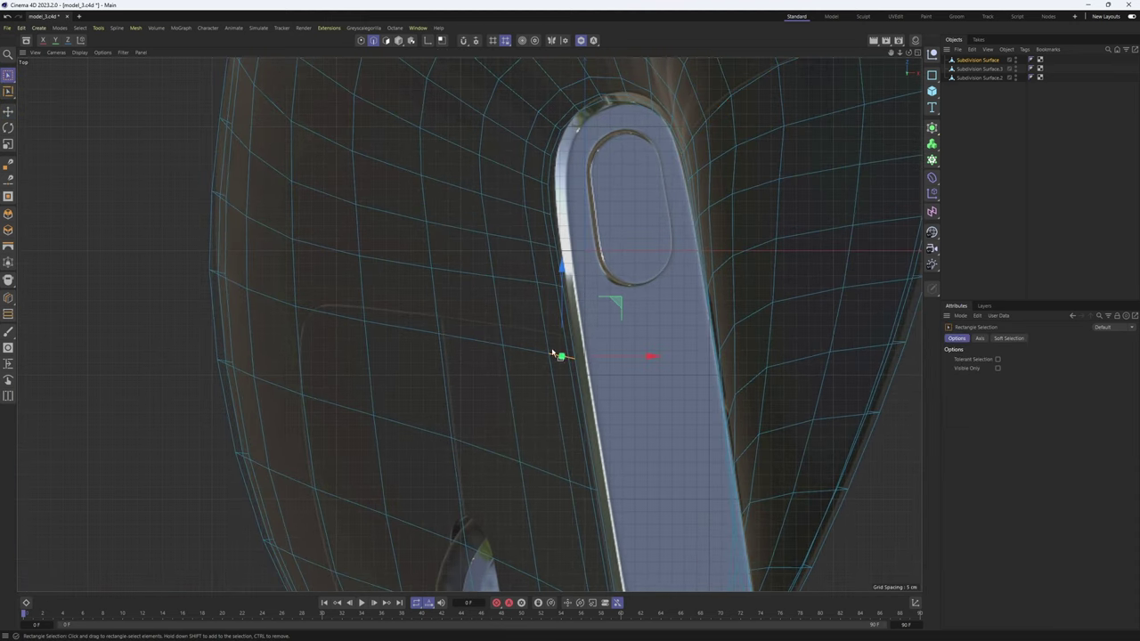
left_click_drag(412, 322, 591, 386)
right_click(581, 367)
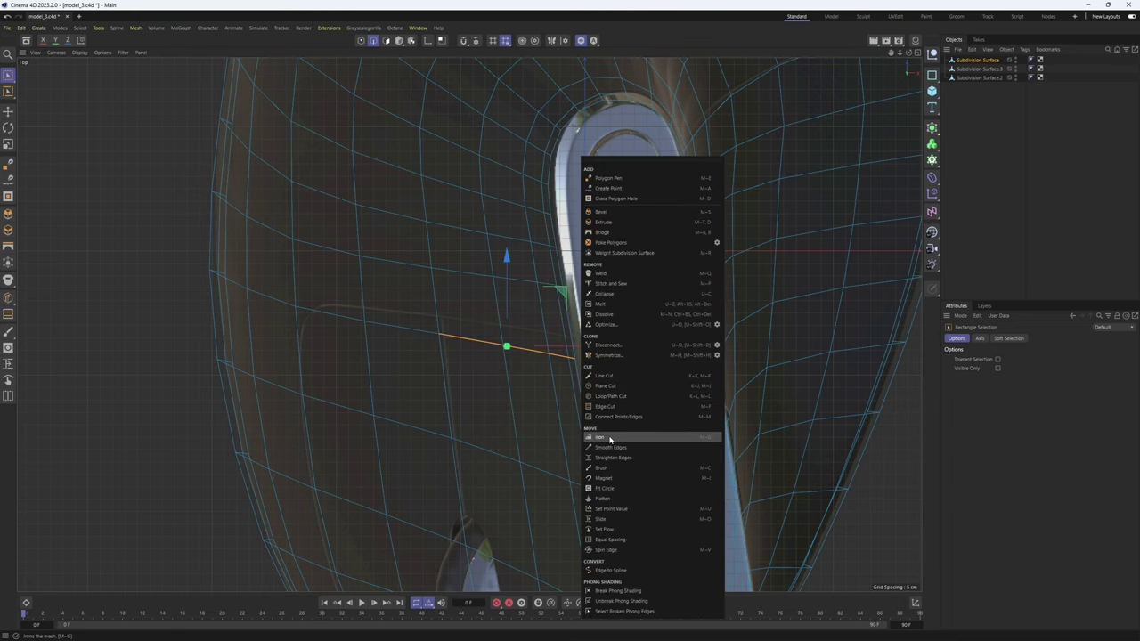
left_click(606, 518)
scroll(550, 344, "up", 2)
left_click_drag(550, 336, 552, 324)
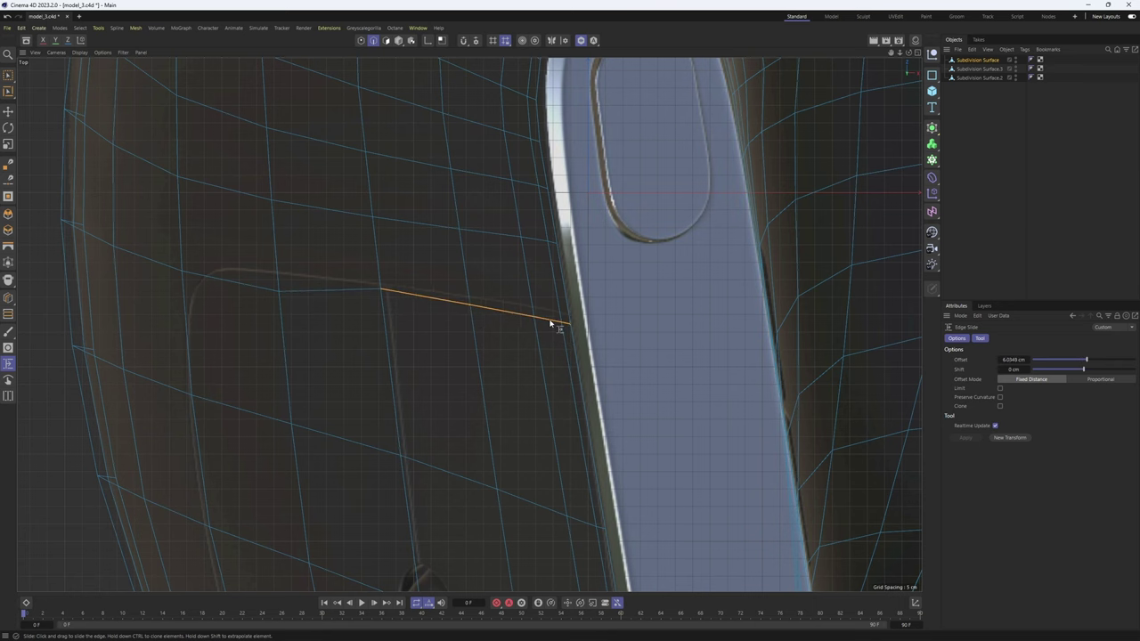
scroll(482, 315, "up", 2)
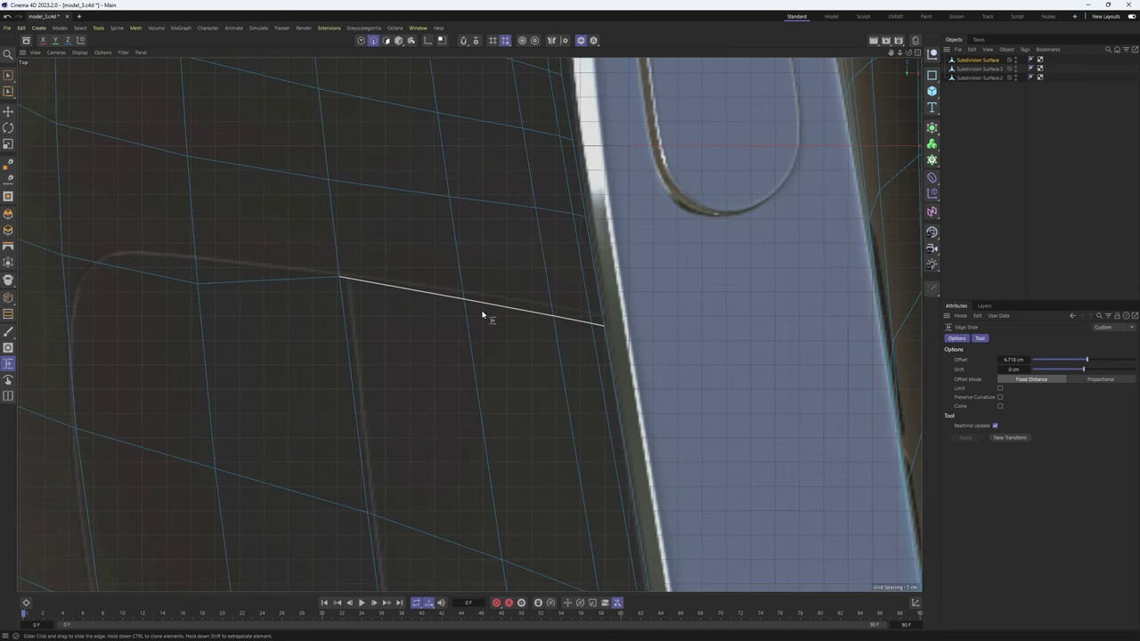
- Slide individual points along the panel's upper seam in the Top view so the edge row follows the reference line
key("Return")
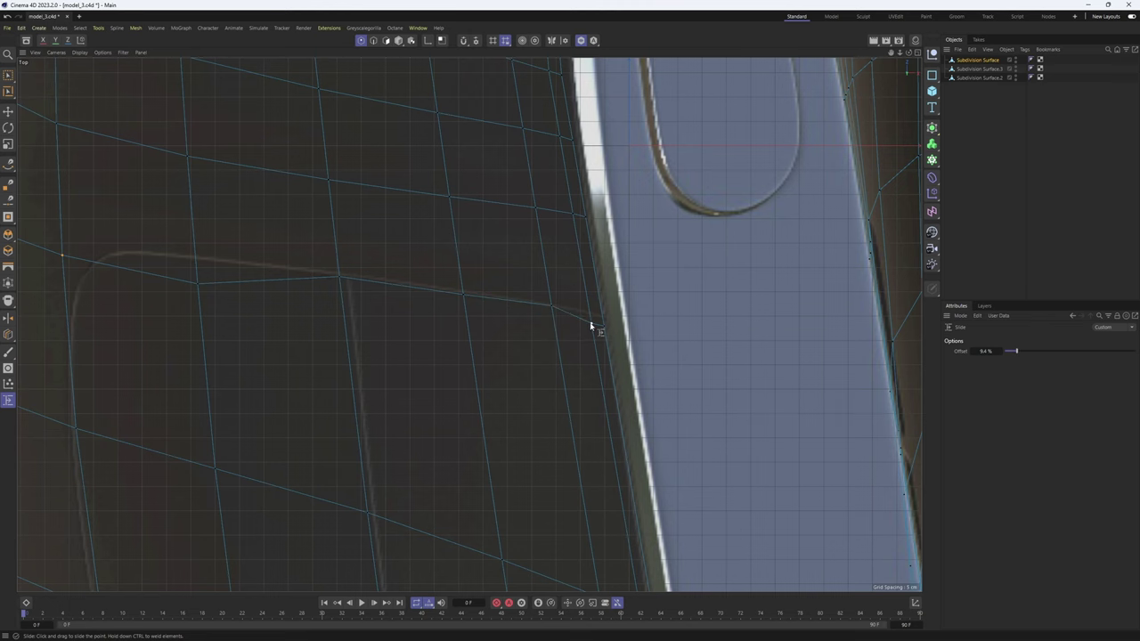
left_click_drag(604, 326, 602, 316)
middle_click_drag(234, 293, 432, 310, "alt")
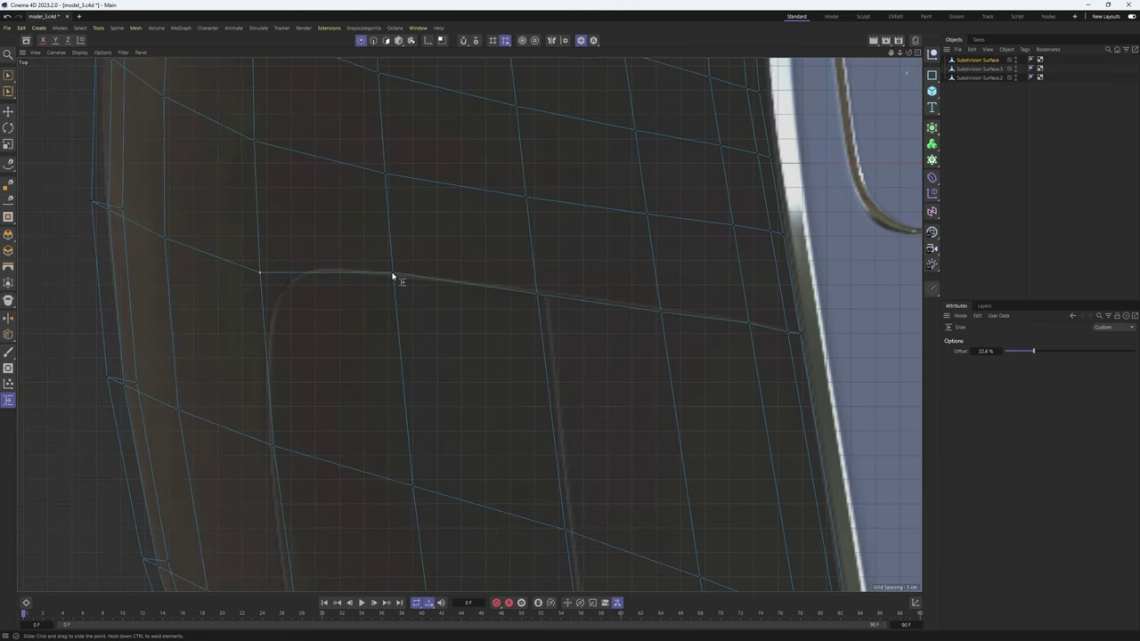
- Slide points along the side panel's outer curved seam in the Top view to match the reference line
middle_click_drag(258, 260, 335, 256)
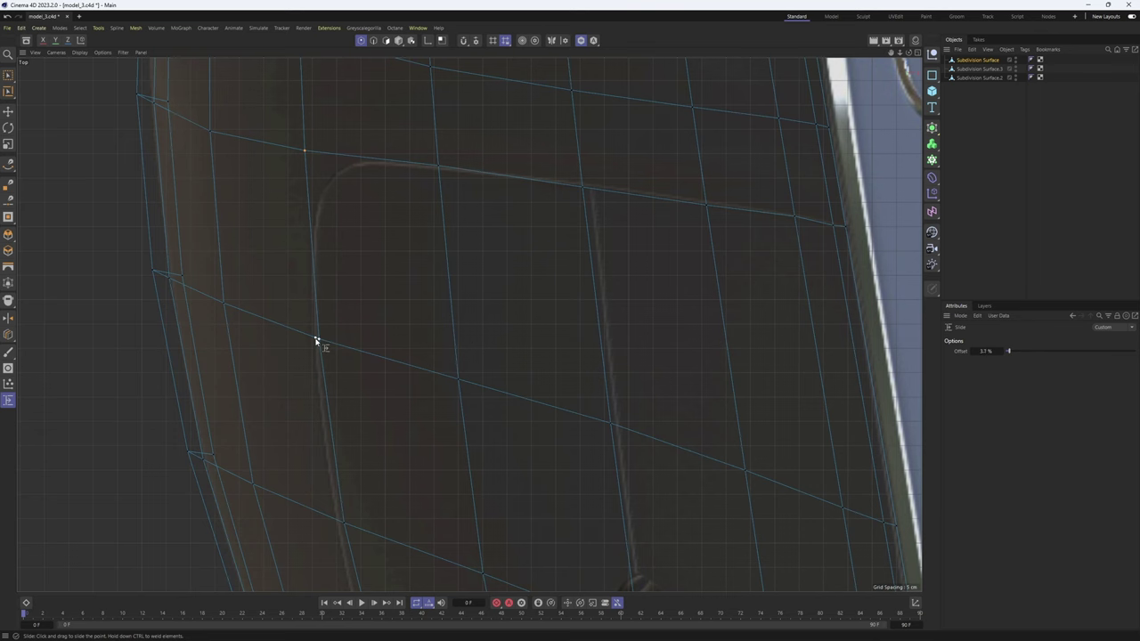
middle_click_drag(316, 340, 517, 369)
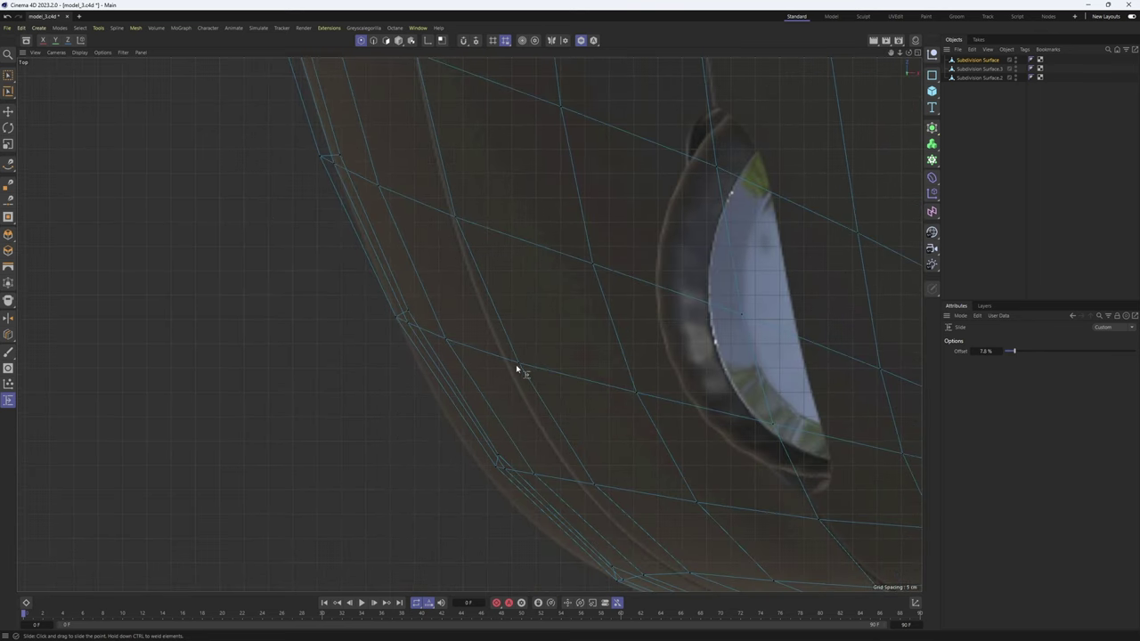
middle_click_drag(576, 492, 606, 374)
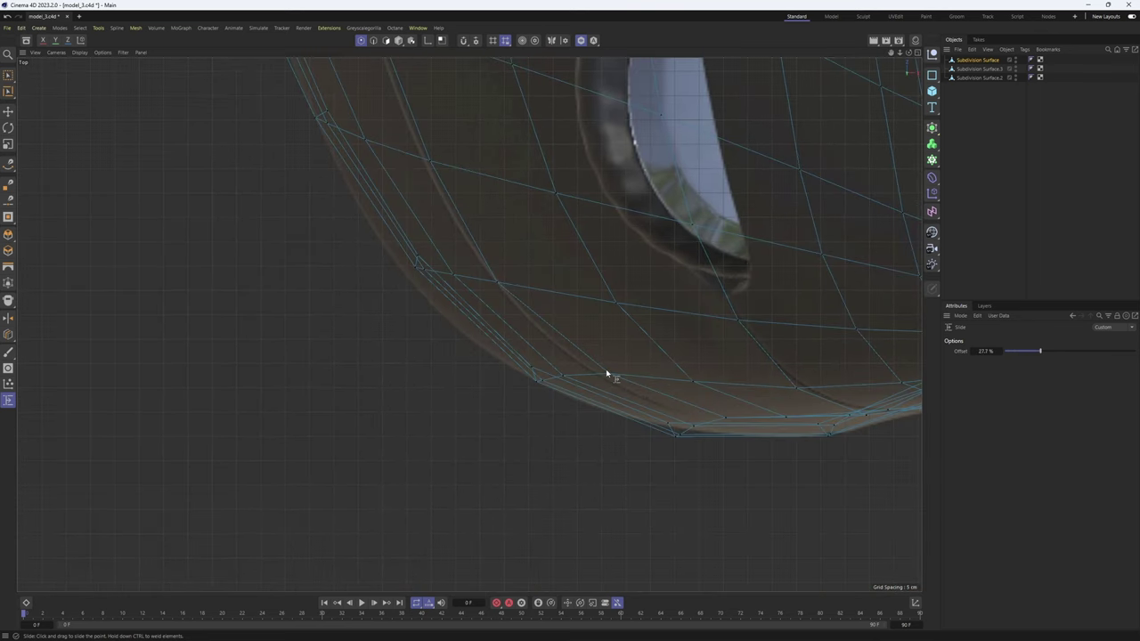
middle_click(699, 434)
middle_click(692, 490)
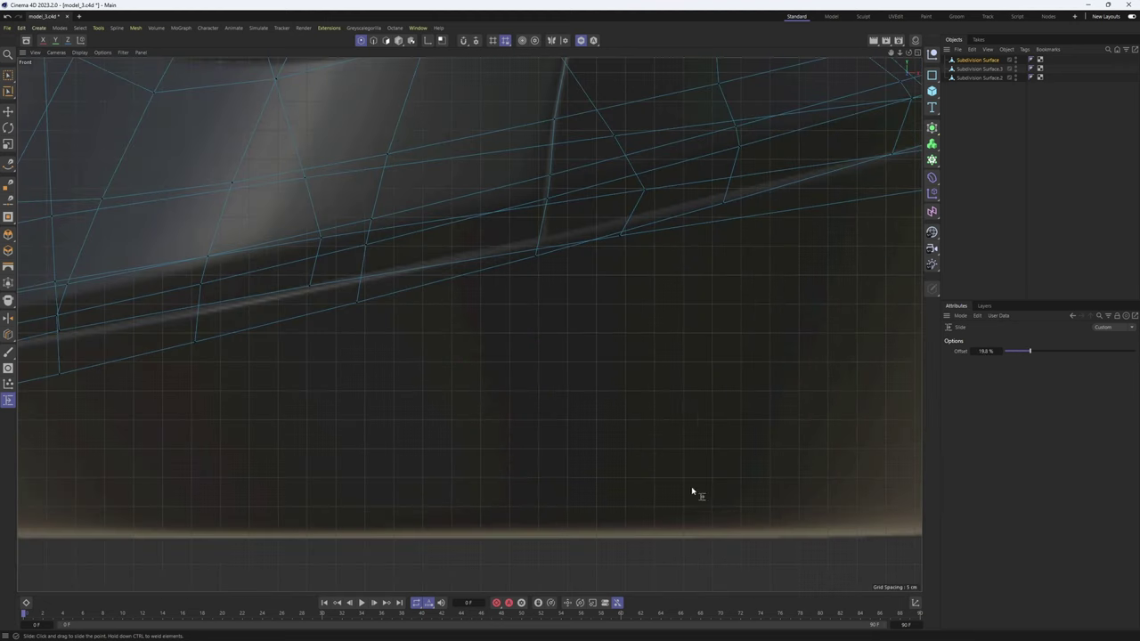
- Slide points along the panel's lower seam in the Front view so the edge row follows the reference line
scroll(691, 491, "down", 5)
middle_click_drag(546, 327, 602, 478, "alt")
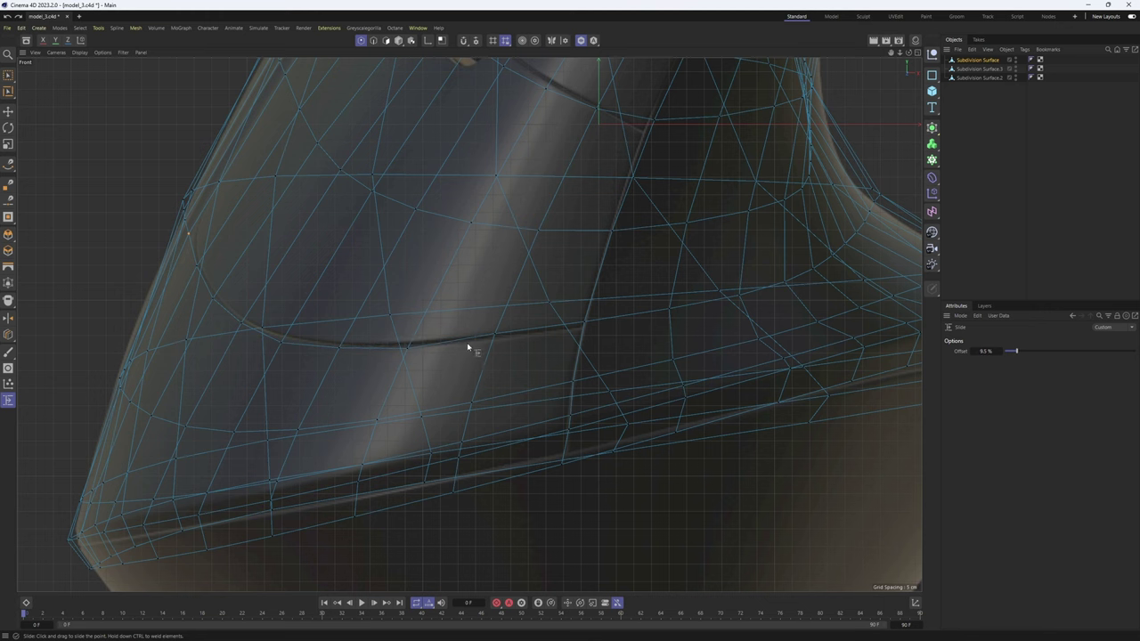
left_click_drag(495, 335, 494, 338)
middle_click_drag(555, 325, 480, 485, "alt")
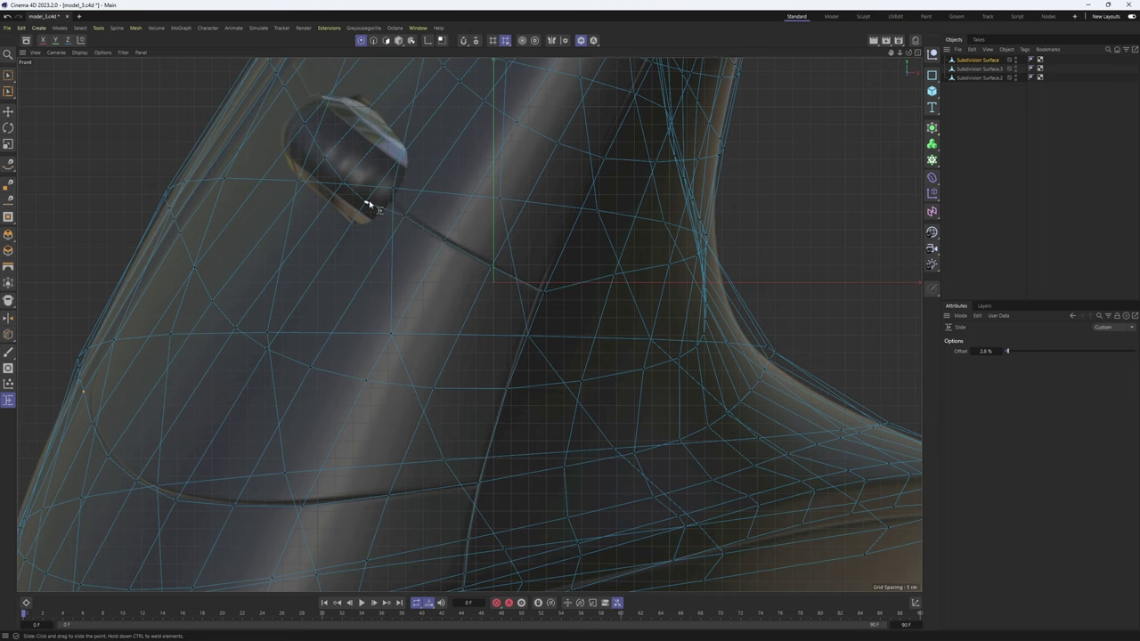
left_click_drag(419, 211, 422, 257, "alt")
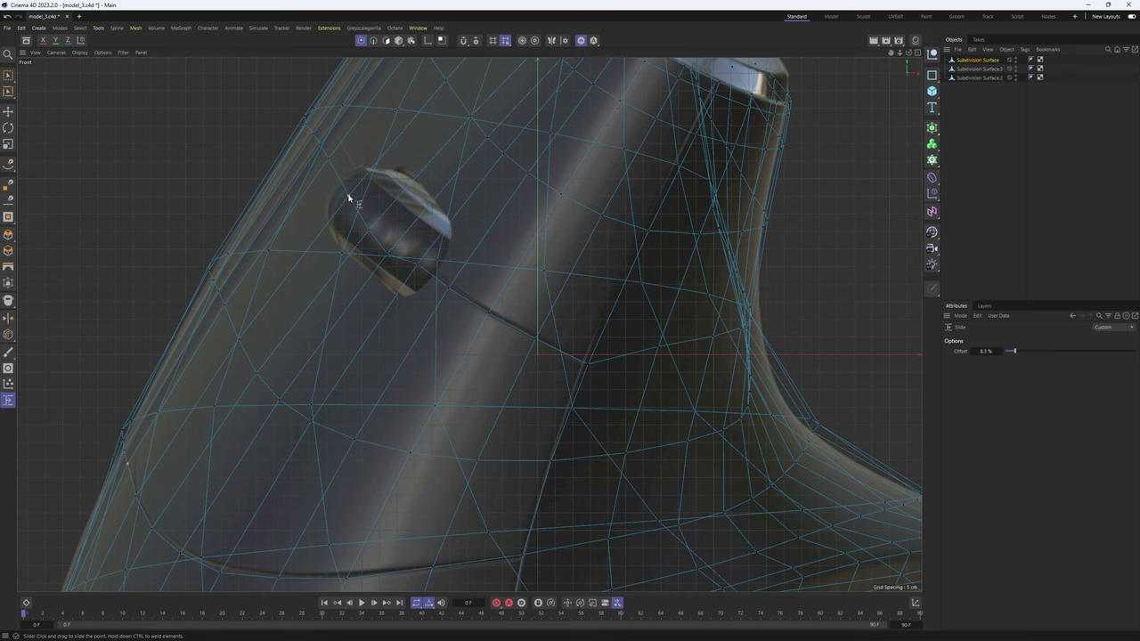
- Select the edge near the reference scroll wheel and slide it in the Perspective view to even out its edge row
key("Return")
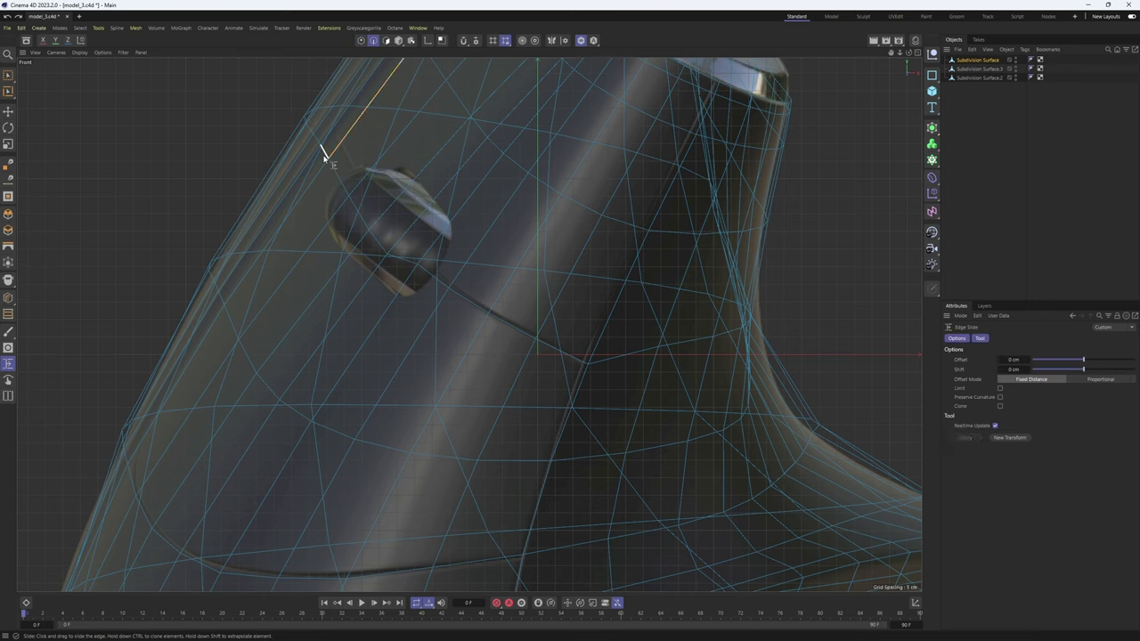
key("e")
scroll(317, 169, "up", 2)
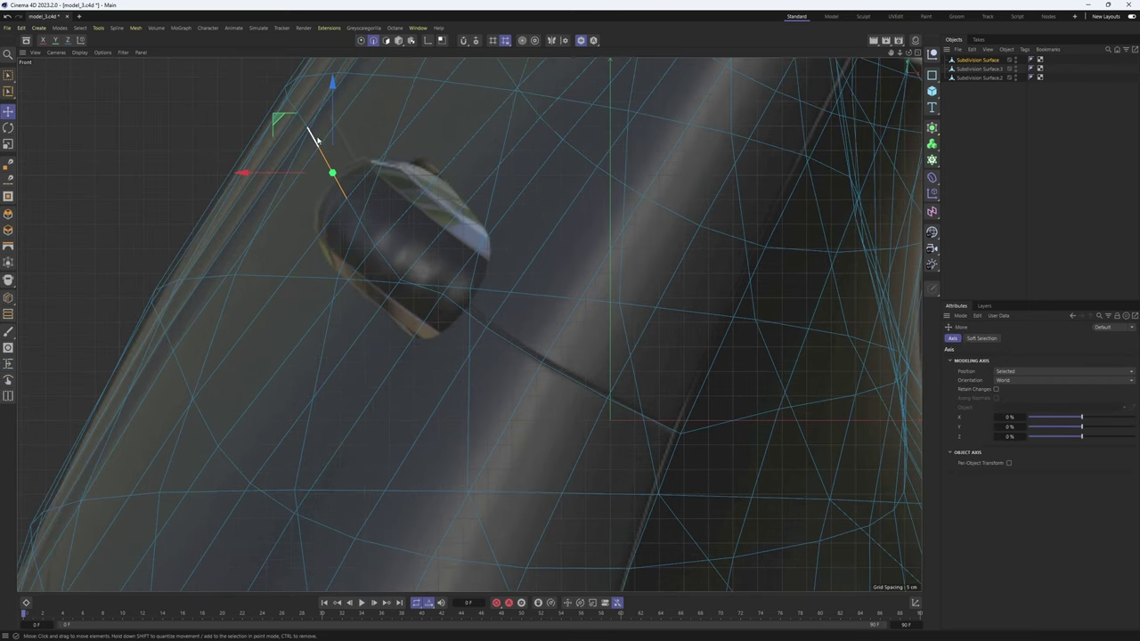
scroll(320, 139, "up", 2)
scroll(362, 187, "down", 2)
key("m")
key("o")
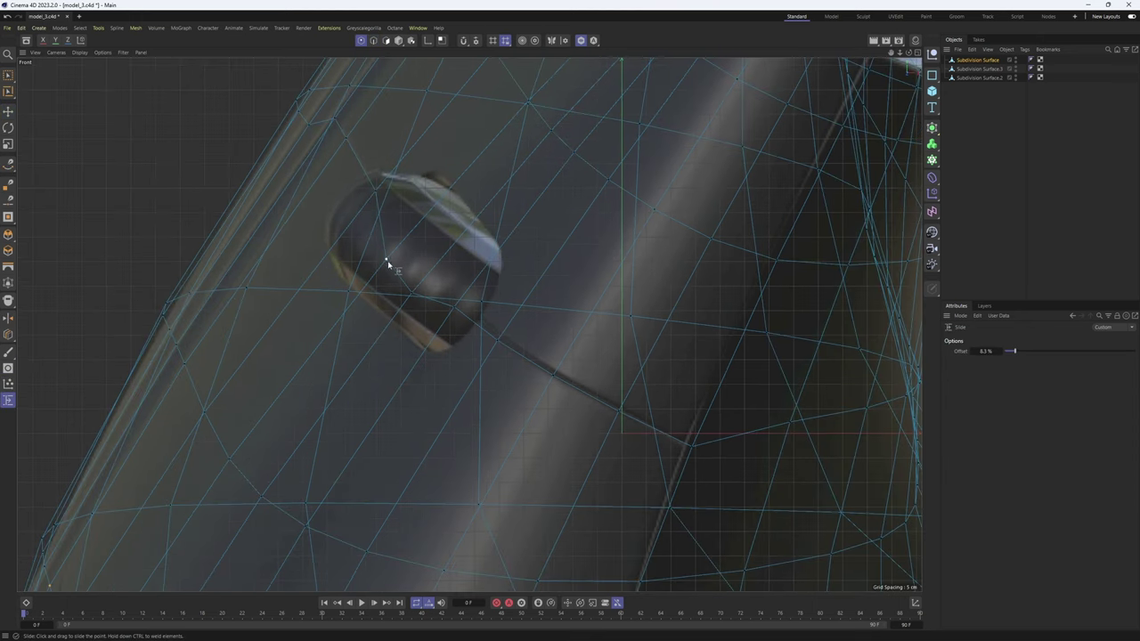
key("e")
key("F1")
scroll(398, 279, "up", 6)
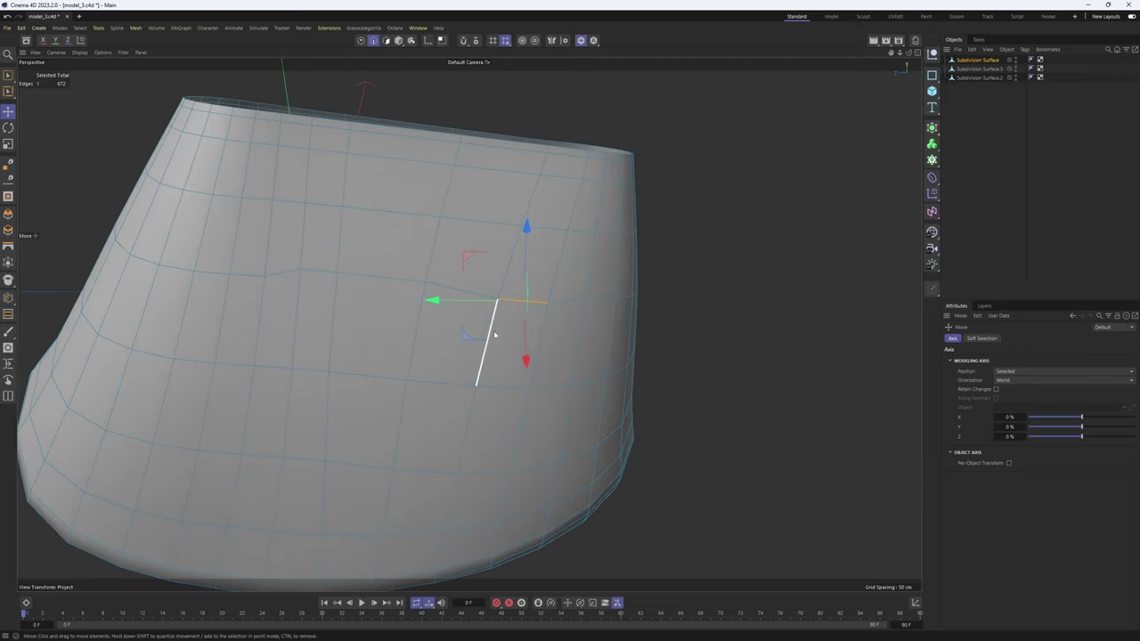
key("space")
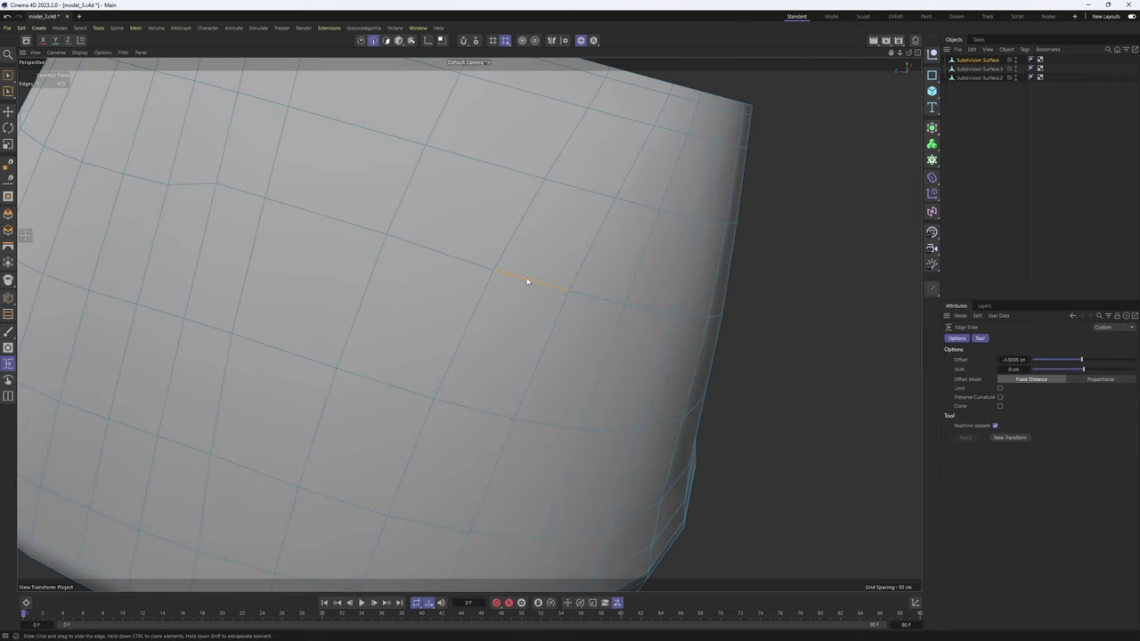
key("Return")
scroll(543, 287, "down", 3)
- Slide single points on the body's side in the Perspective view to smooth the edge flow
middle_click(536, 342)
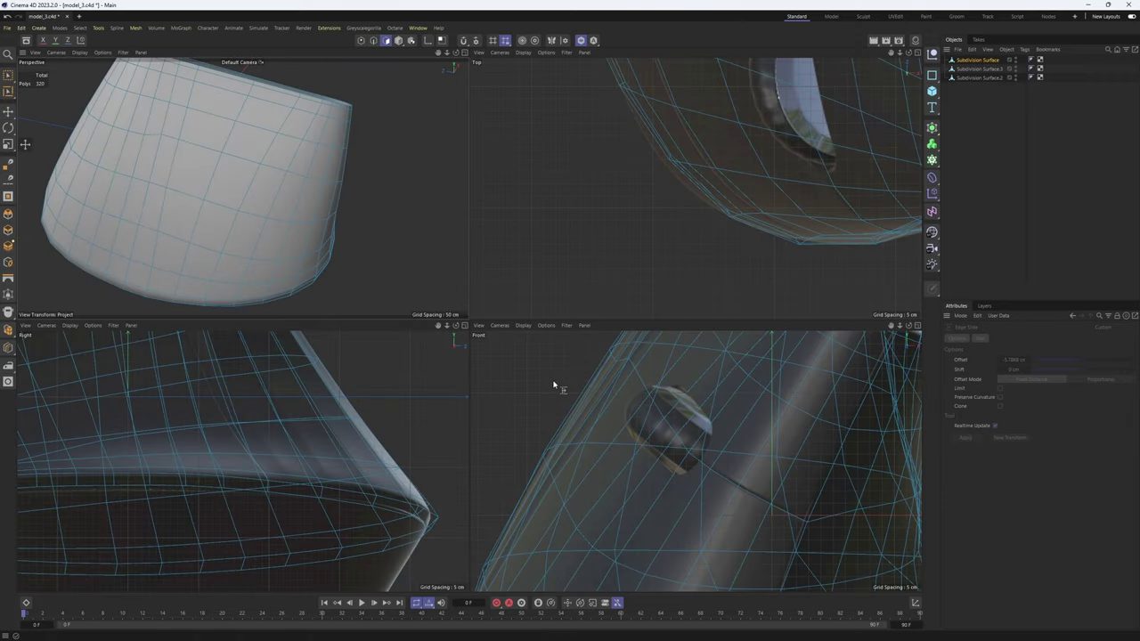
middle_click(305, 207)
key("Return")
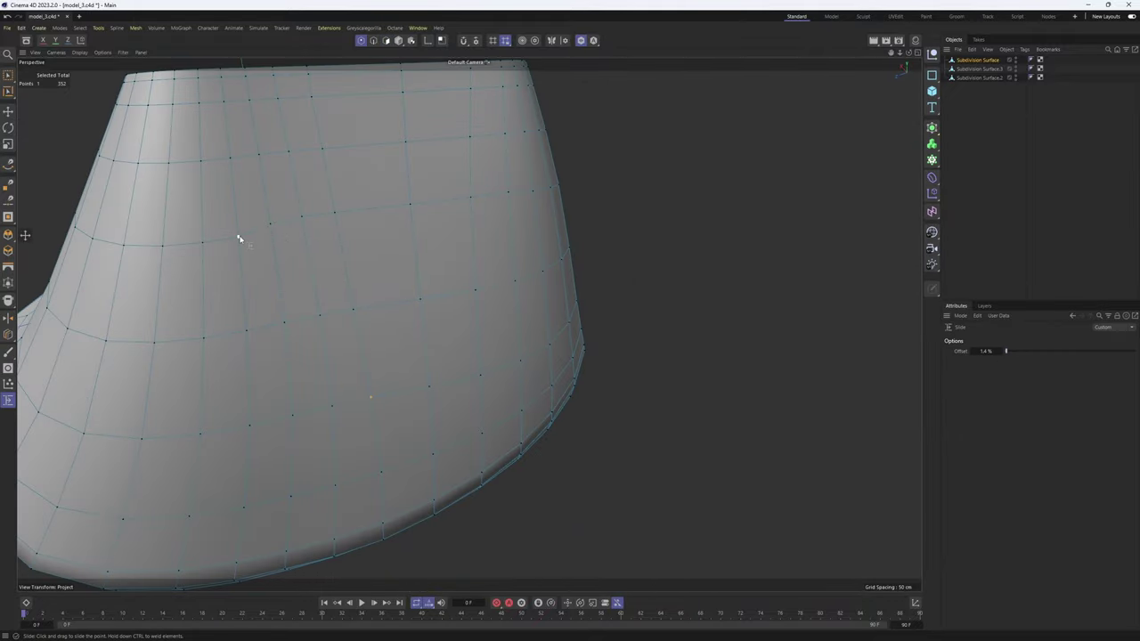
middle_click_drag(321, 254, 277, 287, "alt")
key("Return")
left_click_drag(277, 288, 381, 297, "alt")
- Select the edge run crossing the thumb side in the Top view and add the first edge of the panel's upper seam
key("space")
middle_click(461, 273)
middle_click(465, 298)
scroll(452, 285, "down", 3)
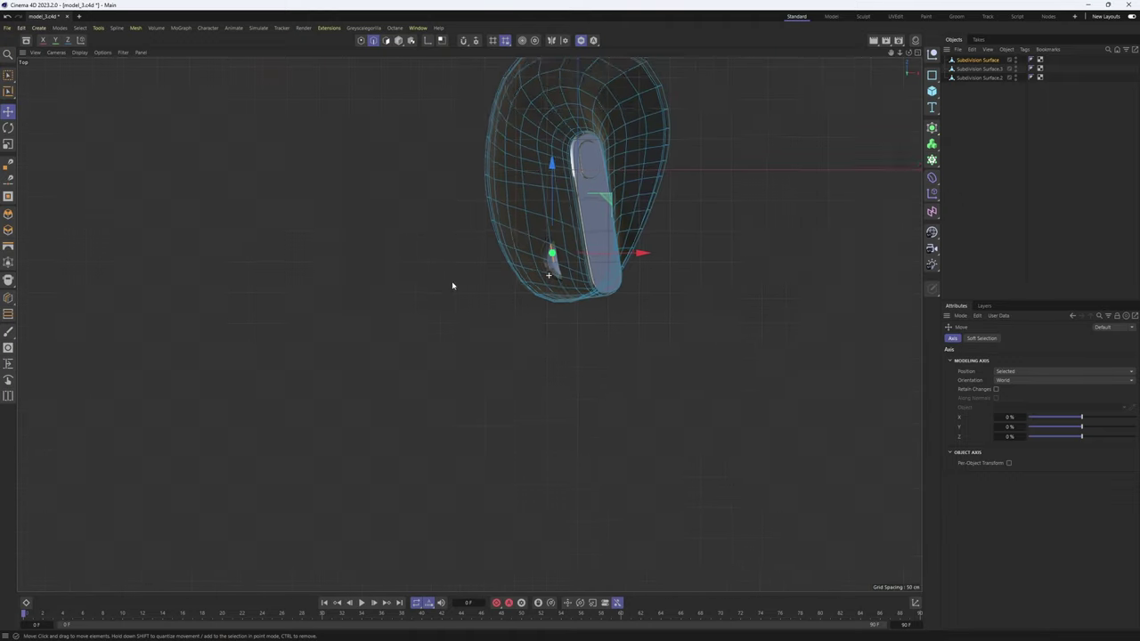
scroll(583, 218, "up", 6)
scroll(451, 243, "up", 2)
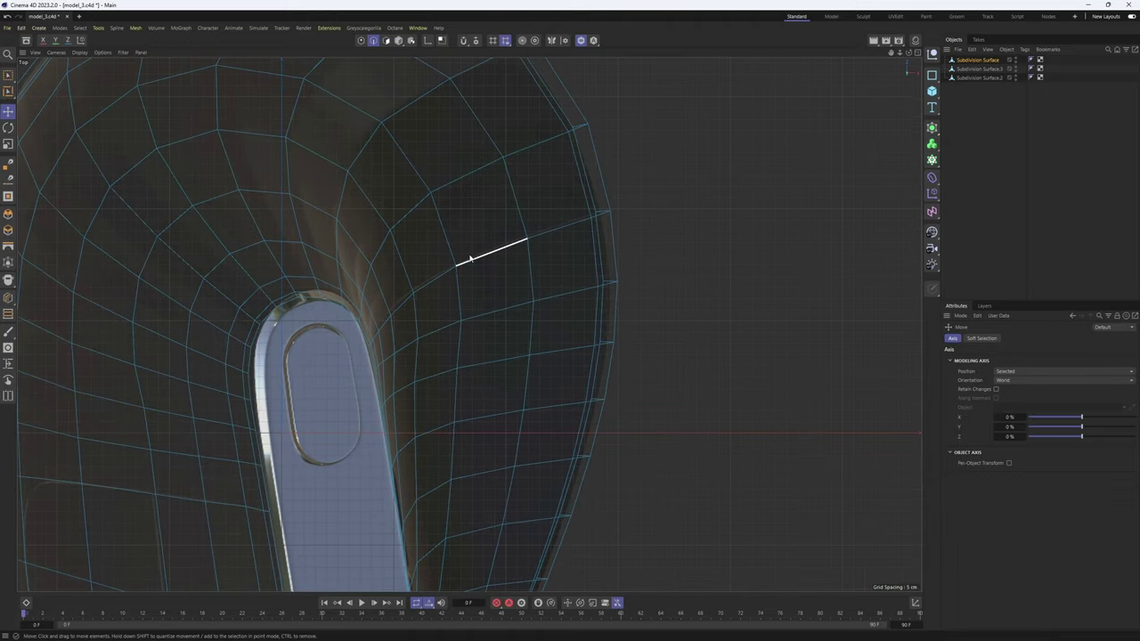
double_click(470, 256)
middle_click(559, 262)
middle_click(459, 255)
left_click_drag(528, 253, 355, 259, "alt")
left_click(340, 212, "shift")
- Add the rest of the panel's upper seam and the first edge of its outer side to the edge selection
middle_click(344, 214)
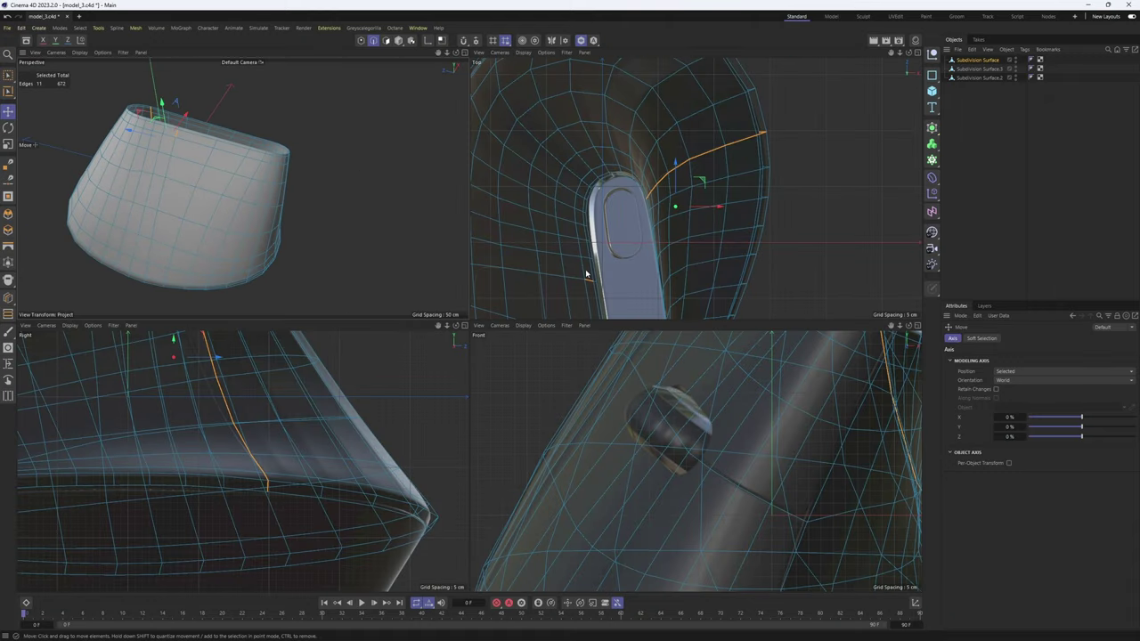
scroll(638, 265, "up", 3)
middle_click_drag(596, 263, 672, 246, "alt")
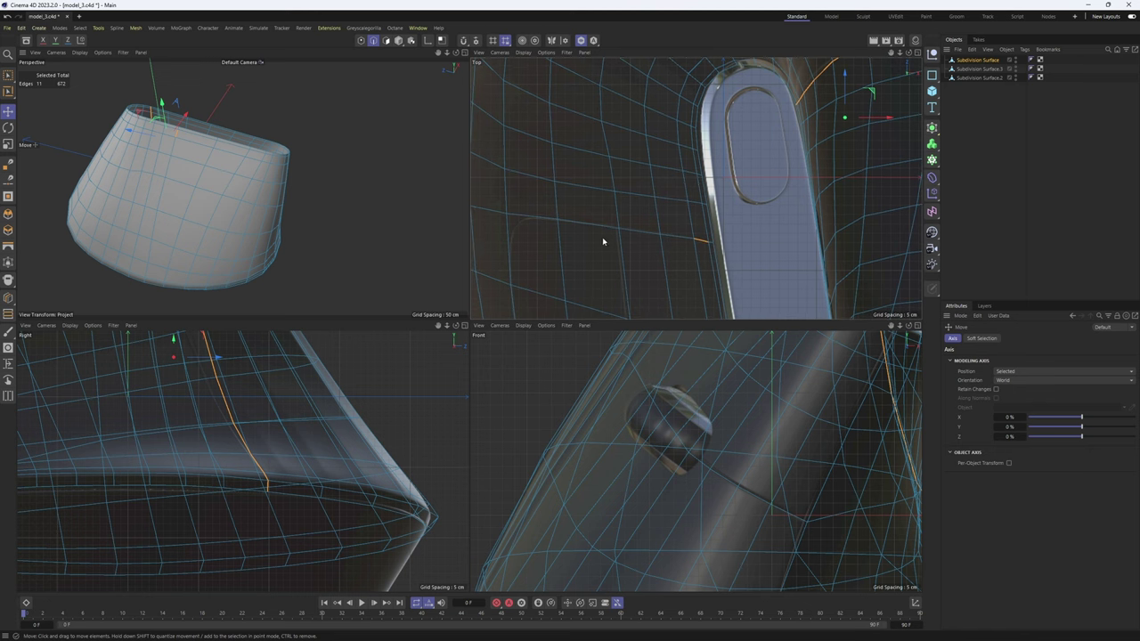
double_click(535, 224, "shift")
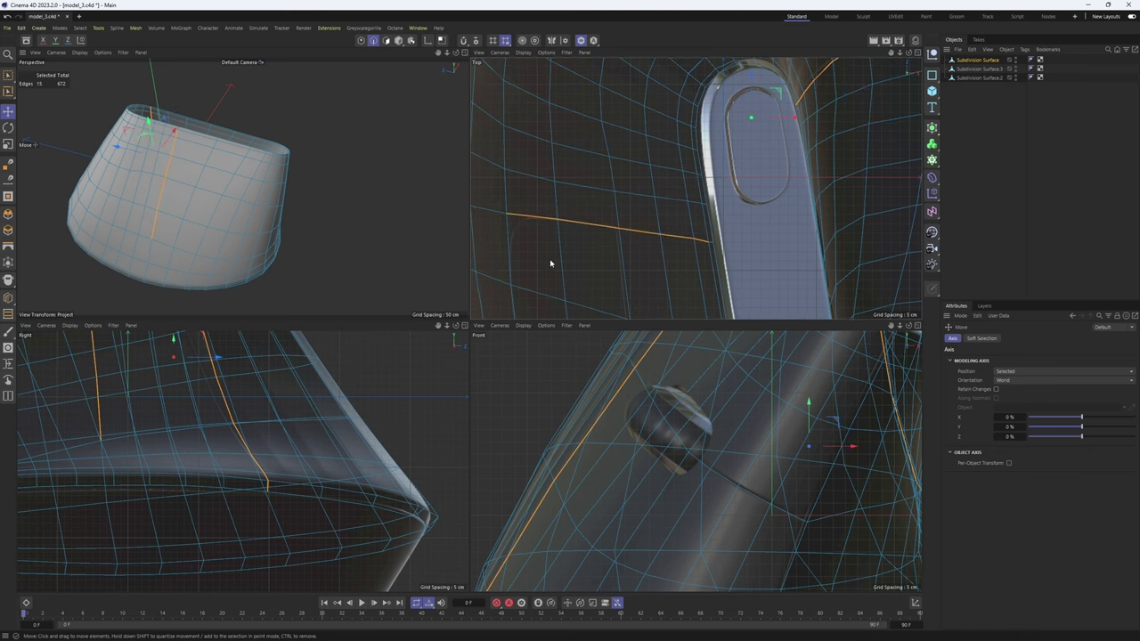
middle_click_drag(551, 264, 523, 169, "alt")
left_click(512, 187, "shift")
- Extend the edge selection along the panel's curved outer and lower seam and up the front ridge to the top rim
scroll(576, 201, "down", 3)
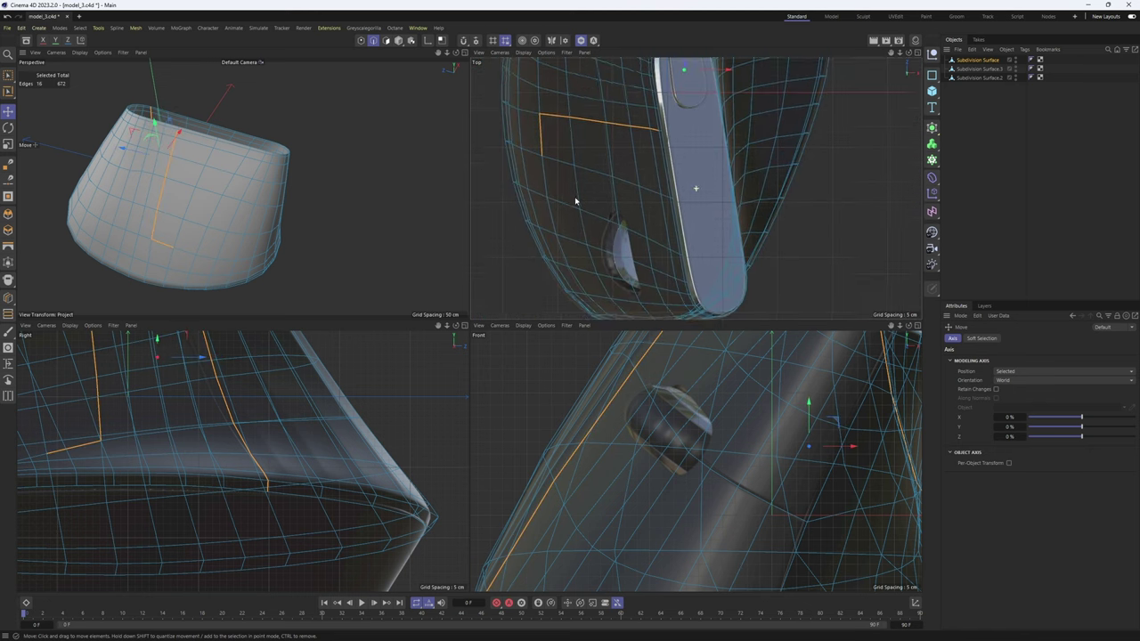
middle_click_drag(575, 201, 579, 162, "alt")
left_click_drag(261, 237, 221, 237, "alt")
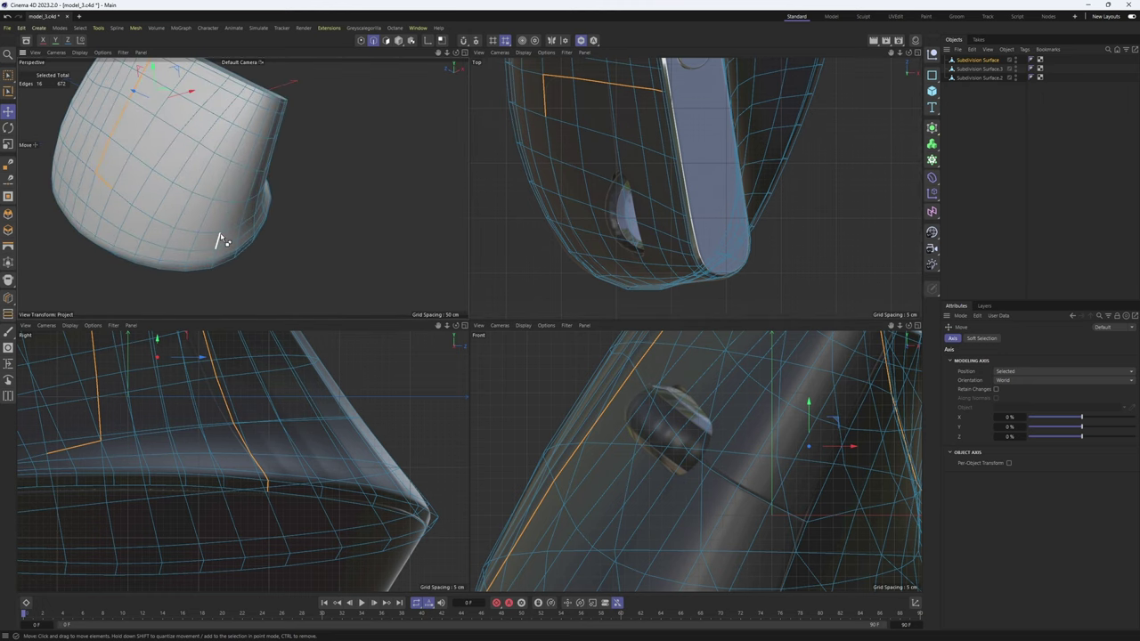
middle_click(295, 220)
left_click_drag(468, 323, 310, 278, "alt")
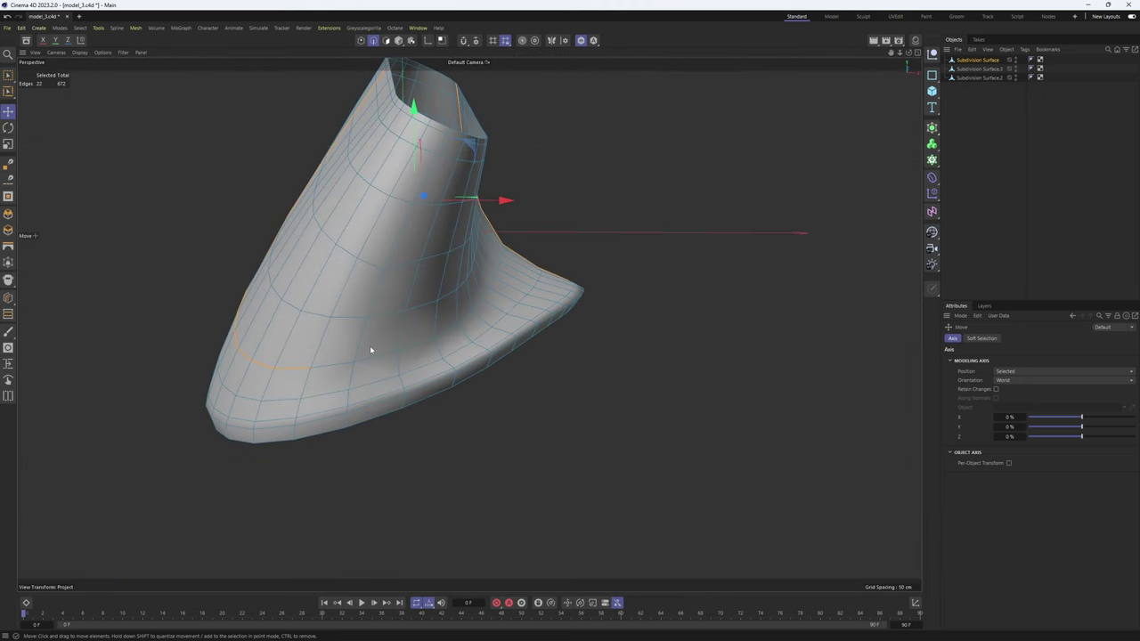
scroll(428, 132, "up", 2)
left_click(424, 137, "shift")
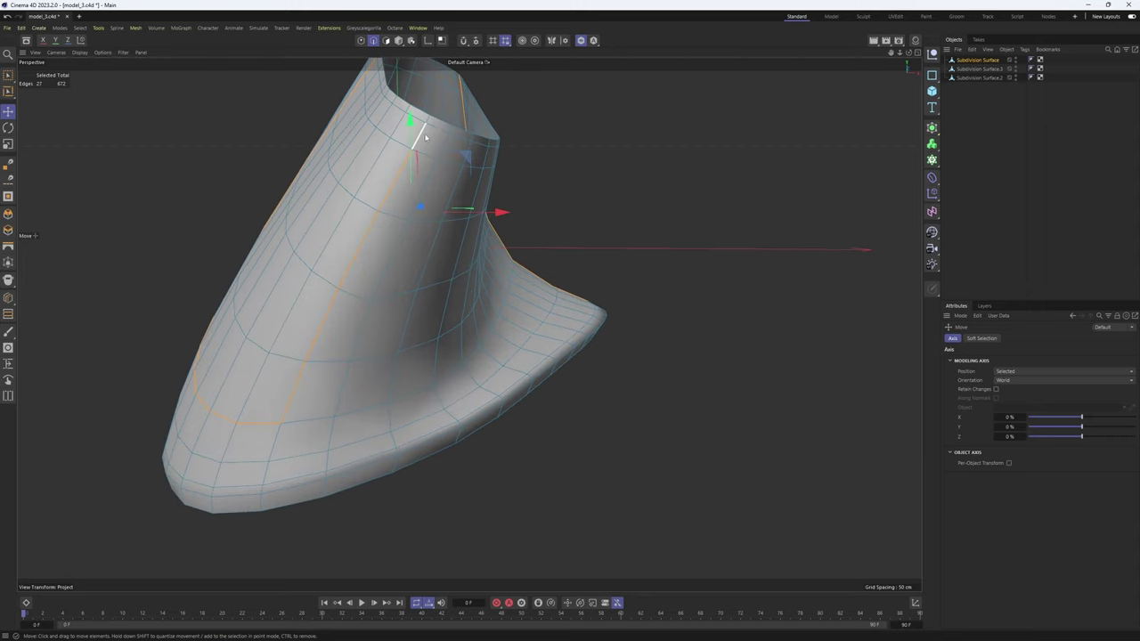
left_click(429, 122, "shift")
- Try to fill-select the faces bounded by the selected seam edges, and undo the selection
scroll(427, 126, "down", 2)
left_click_drag(420, 158, 484, 208, "alt")
middle_click_drag(484, 209, 507, 305, "alt")
scroll(508, 304, "down", 2)
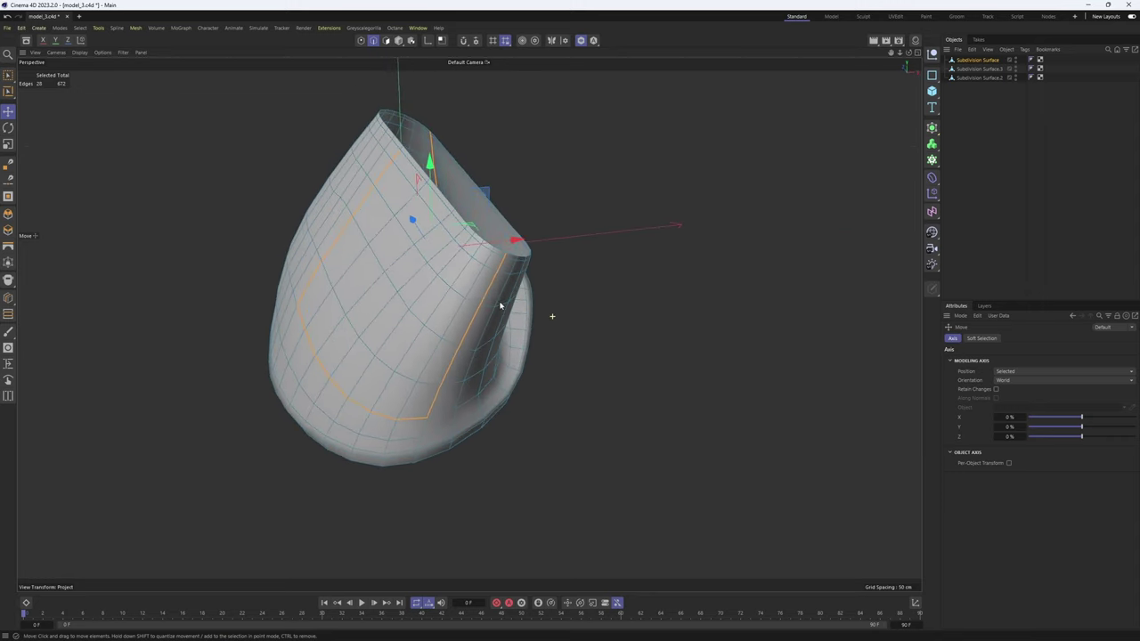
left_click_drag(489, 284, 575, 308, "alt")
key("u")
key("f")
left_click(548, 236)
key("ctrl+z")
- Compare with the Front view and replace the selected ridge edges with the neighbouring run that follows the reference seam
middle_click(579, 325)
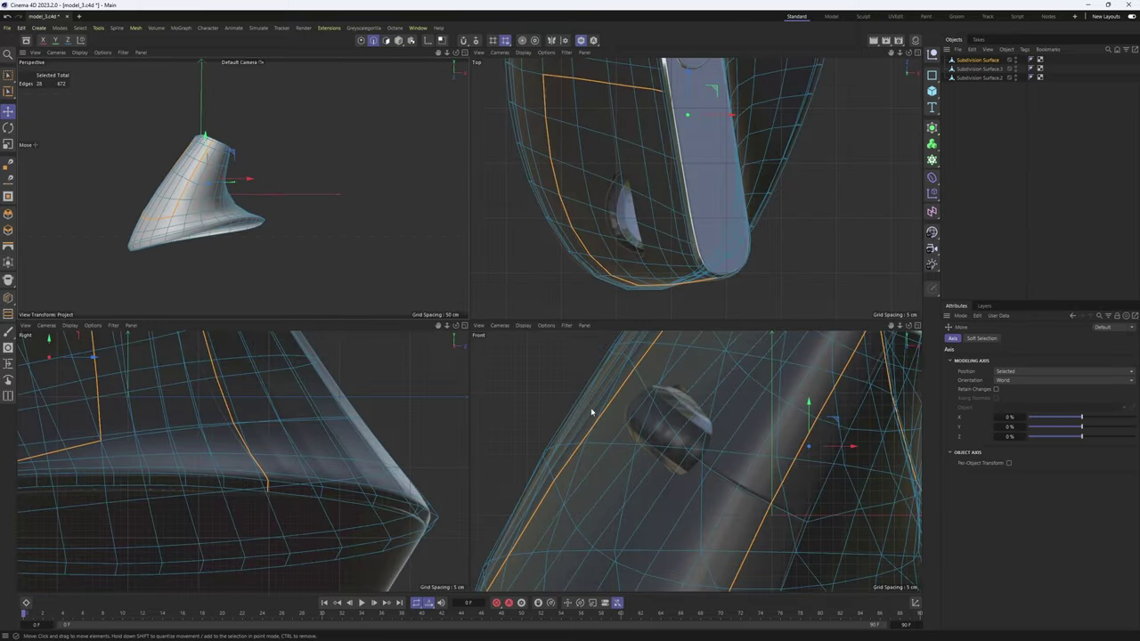
middle_click_drag(726, 557, 683, 442, "alt")
middle_click(275, 229)
scroll(335, 374, "up", 2)
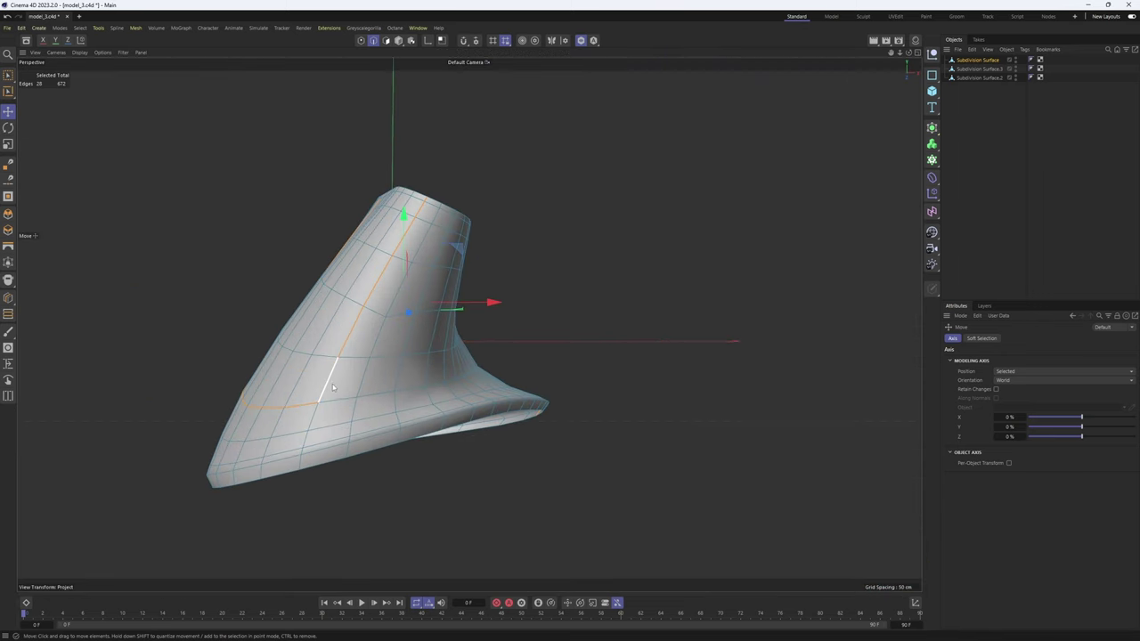
scroll(396, 263, "up", 3)
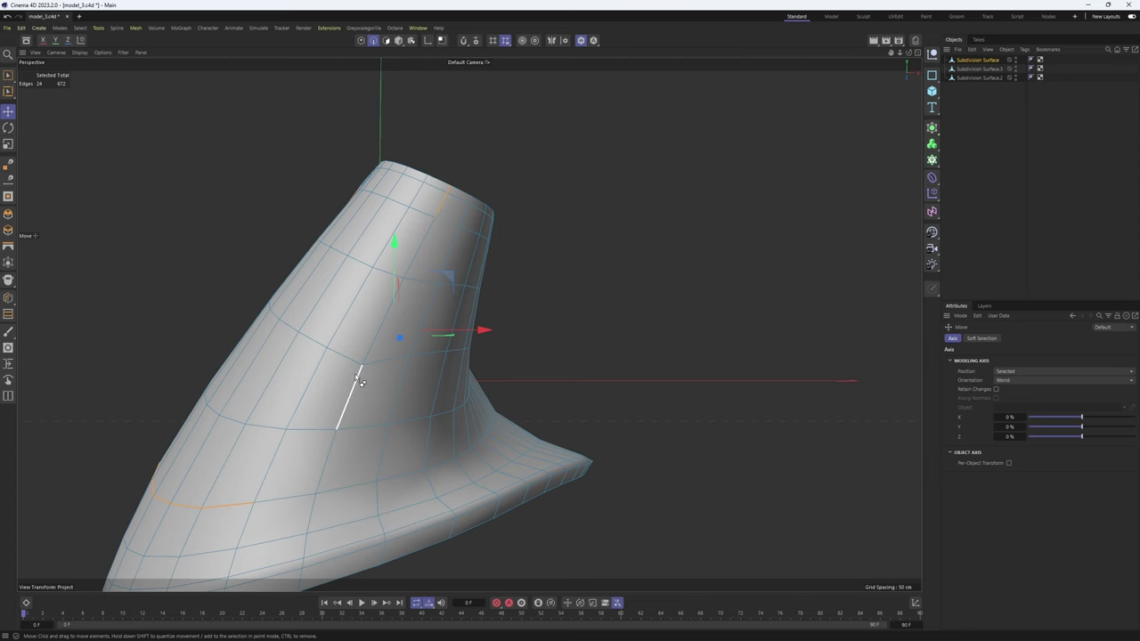
left_click_drag(361, 381, 356, 335, "alt")
middle_click(463, 416)
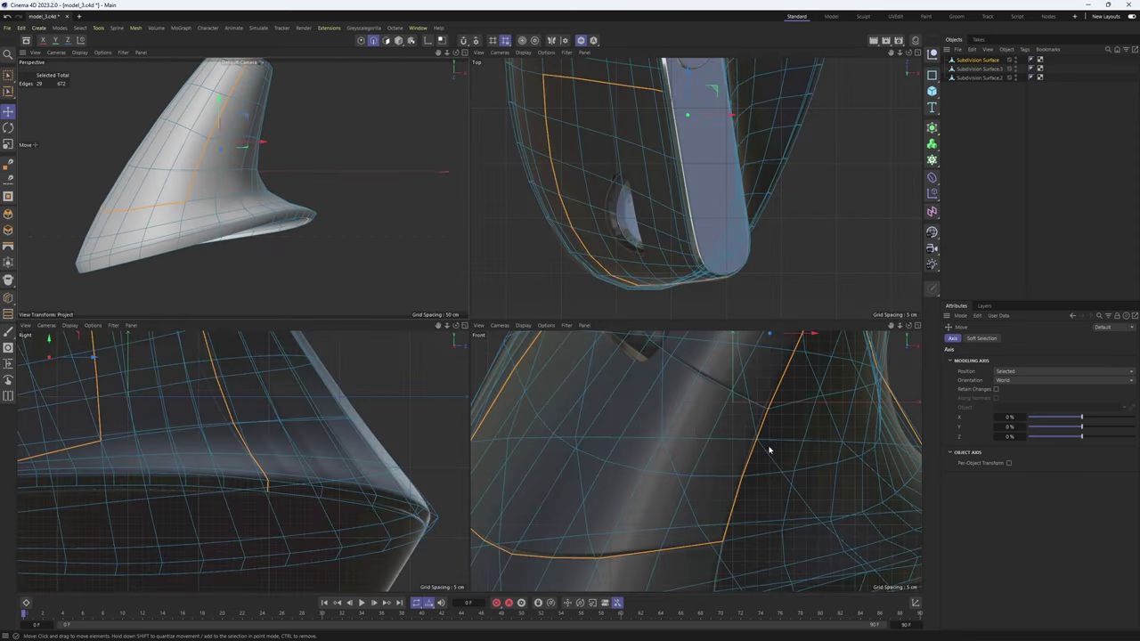
key("F1")
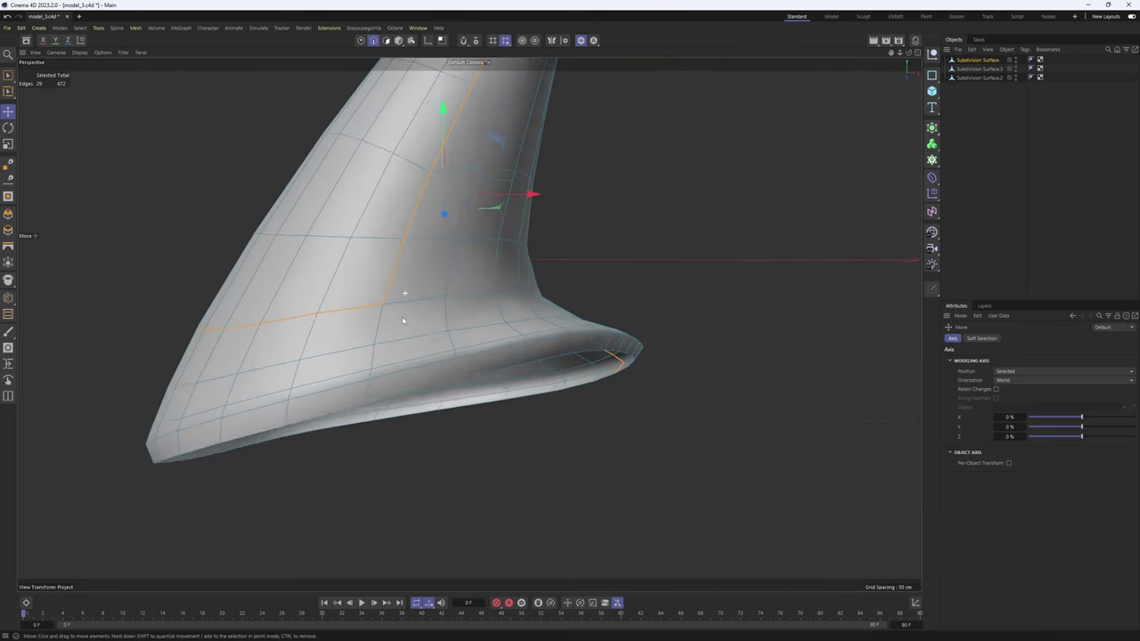
- Extend the ridge edge selection down to the bottom rim and fill-select all thumb-side faces it bounds
double_click(364, 410, "shift")
left_click_drag(431, 317, 392, 354, "alt")
scroll(376, 341, "down", 4)
key("u")
key("f")
left_click_drag(336, 297, 366, 323, "alt")
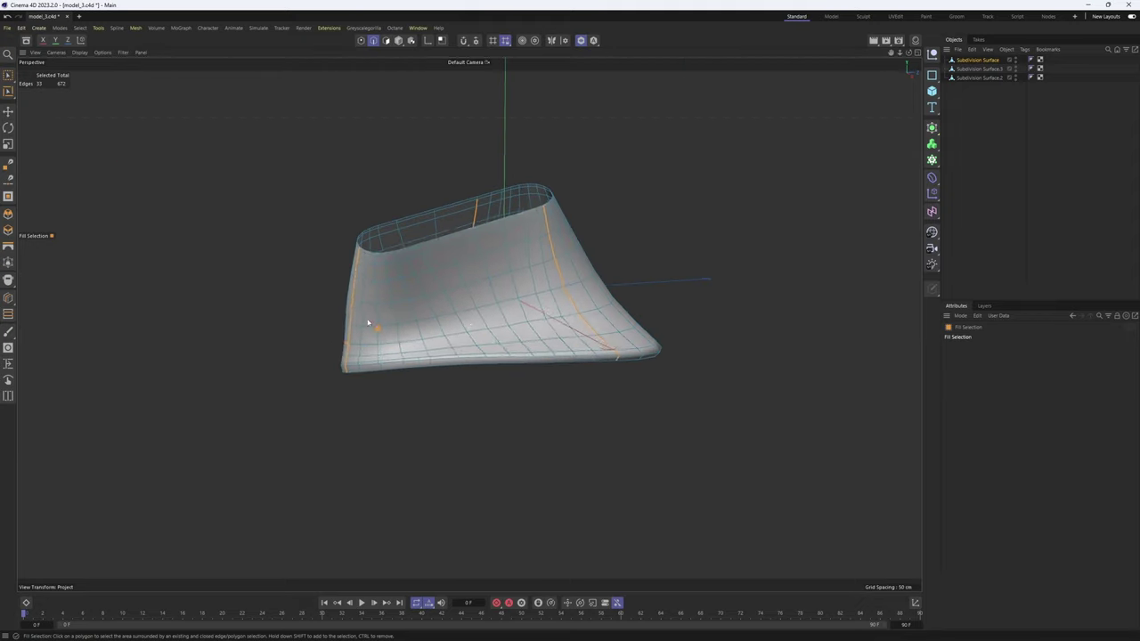
left_click(401, 324)
left_click_drag(388, 405, 587, 394, "alt")
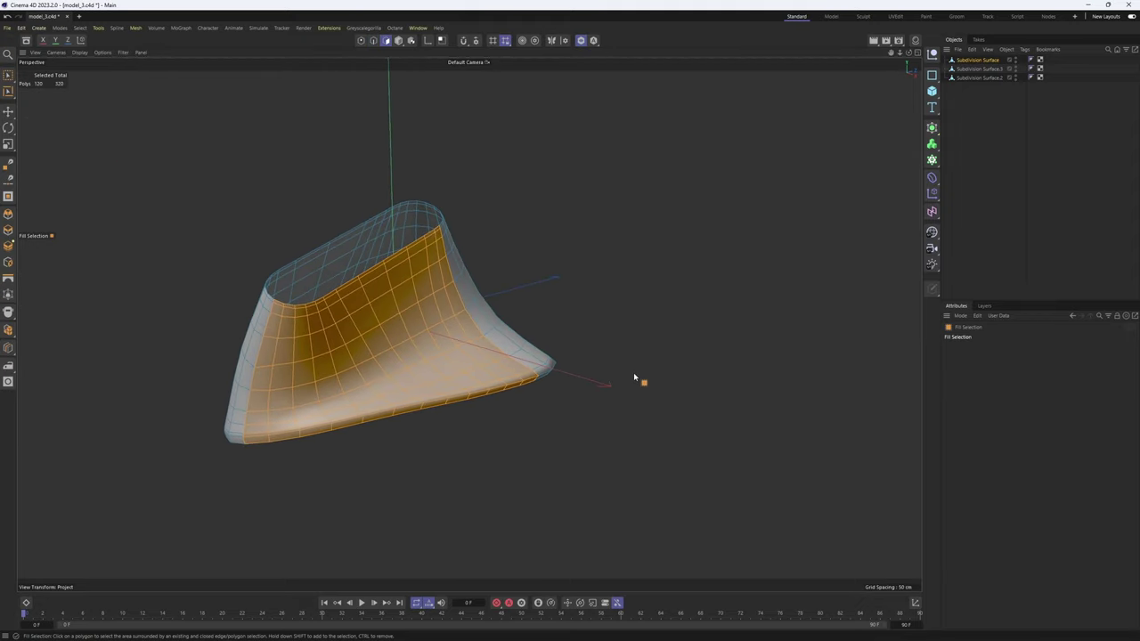
- Split the selected thumb-side faces into a separate object and delete them from the original shell
key("u")
key("p")
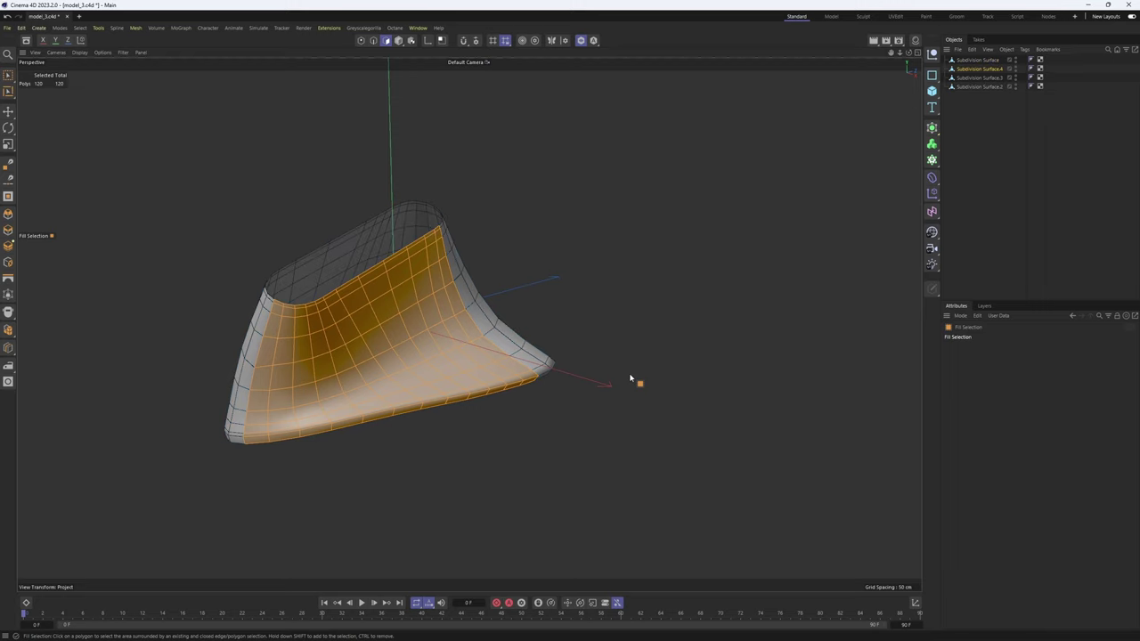
left_click(978, 60)
left_click(527, 429)
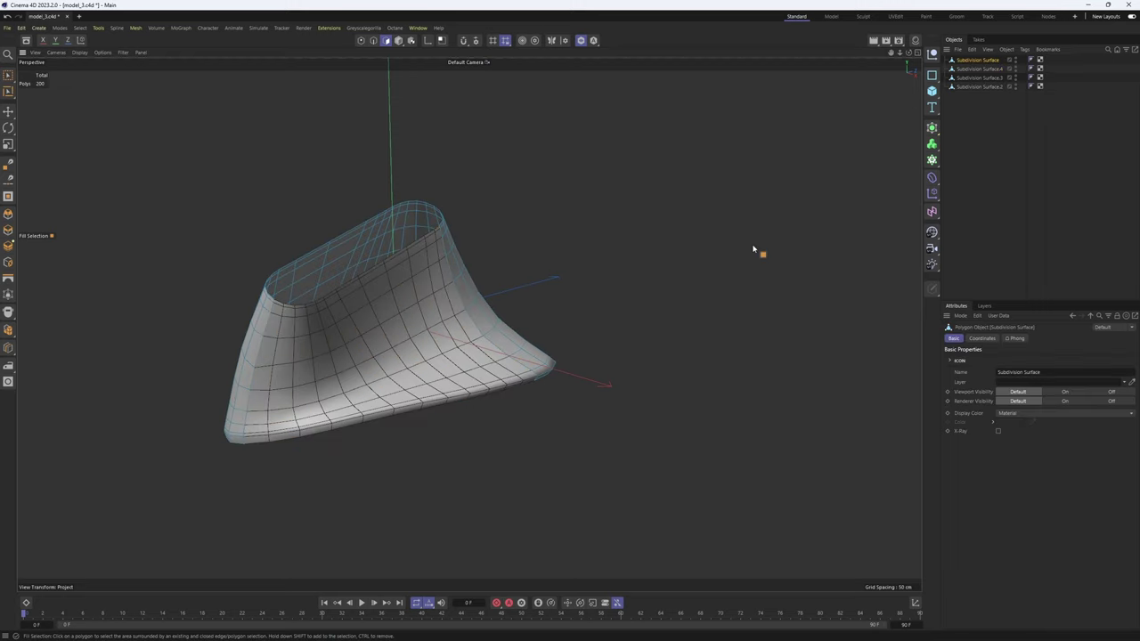
- Return to the seam edge selection and check which side faces of the remaining shell Fill Selection would cover
left_click_drag(468, 272, 577, 310, "alt")
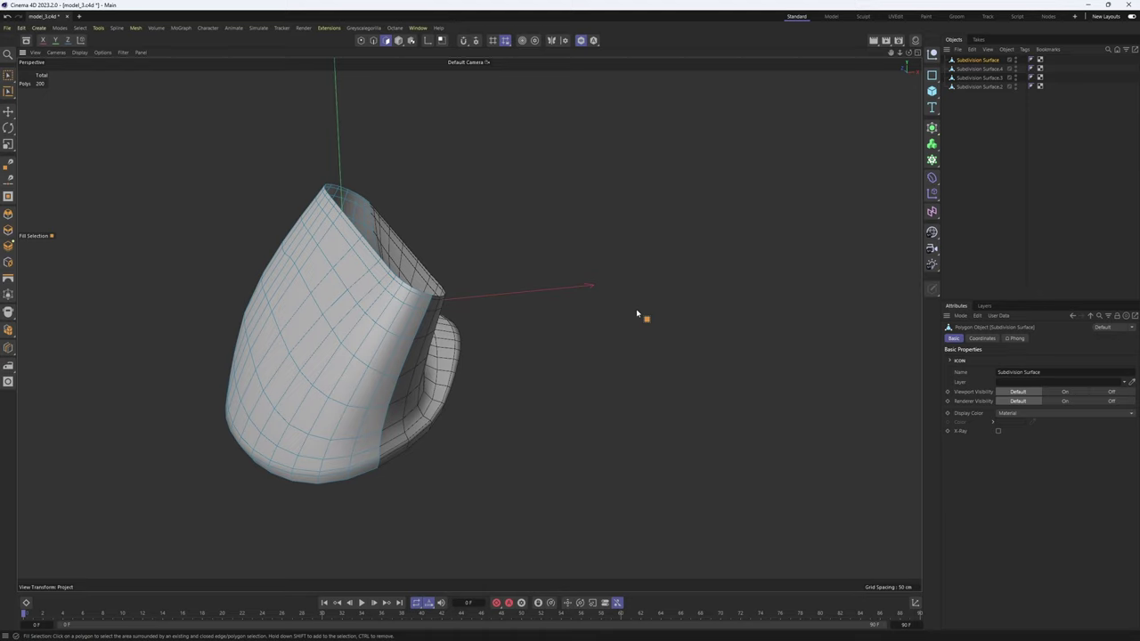
key("Return")
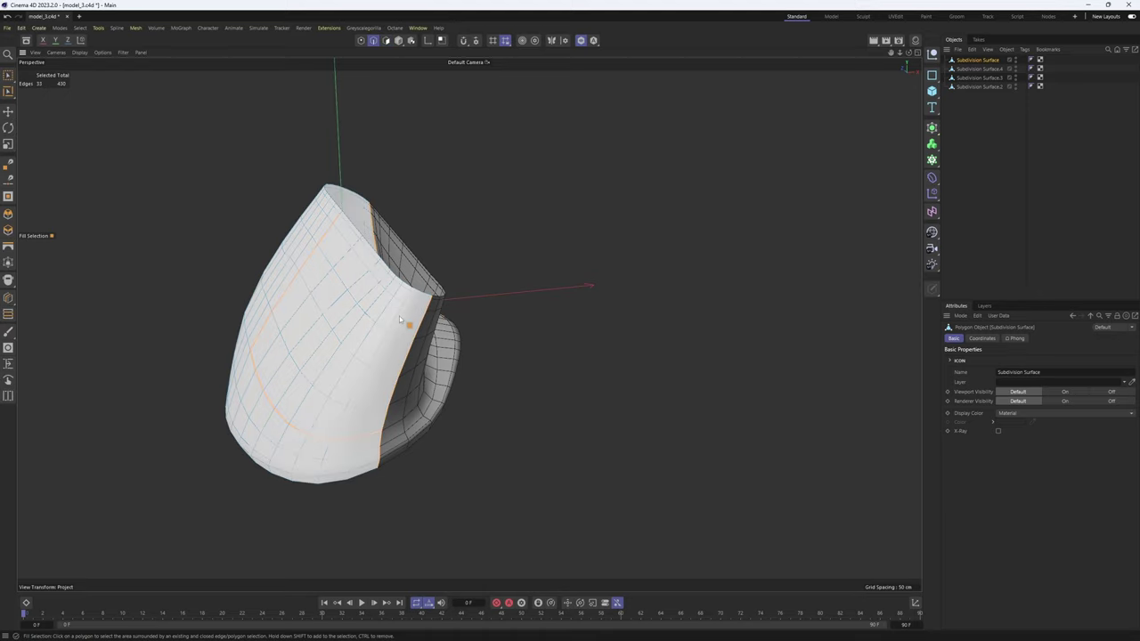
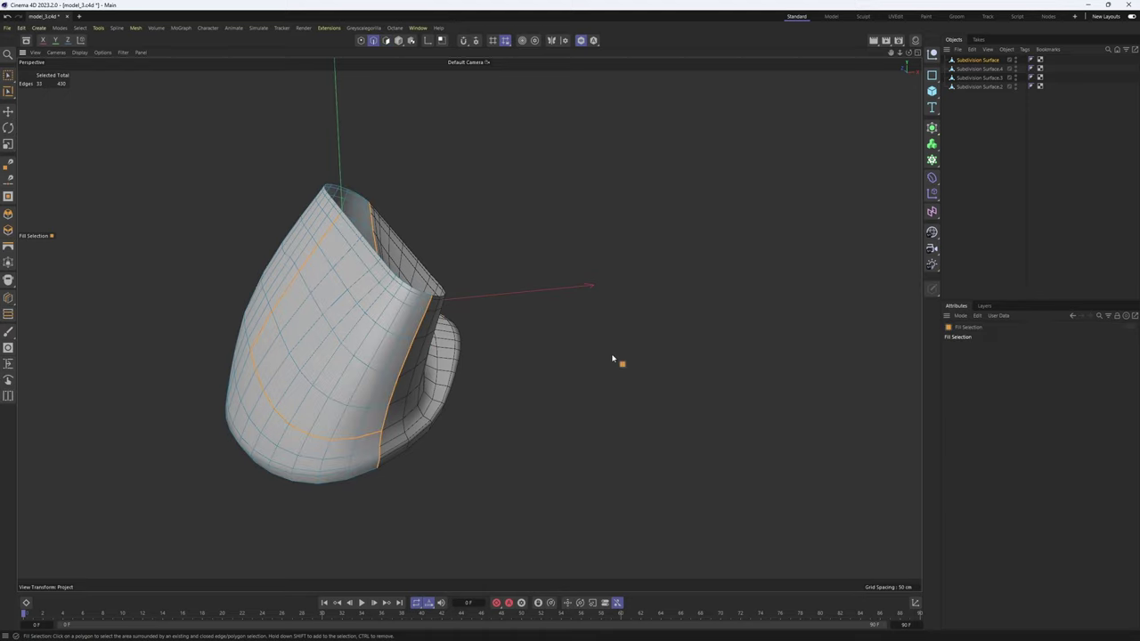
left_click_drag(615, 359, 494, 325, "alt")
scroll(384, 296, "up", 2)
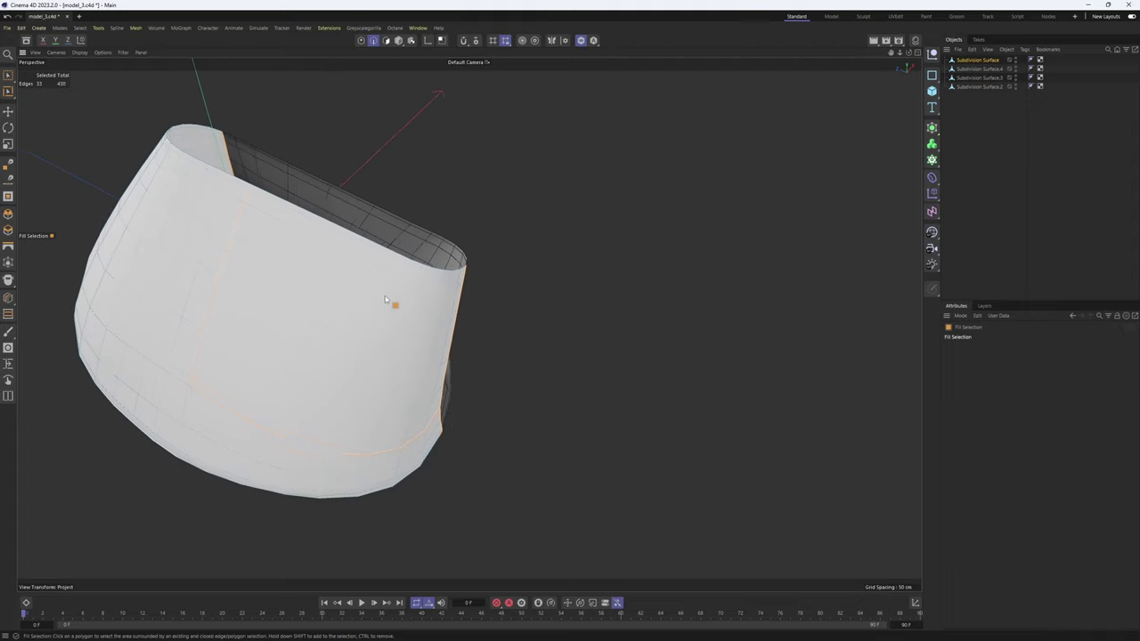
middle_click_drag(385, 296, 487, 315, "alt")
scroll(402, 276, "up", 3)
scroll(441, 244, "up", 4)
- In the Top view, slide the seam point beside the central ridge along its edge to match the reference panel line
key("e")
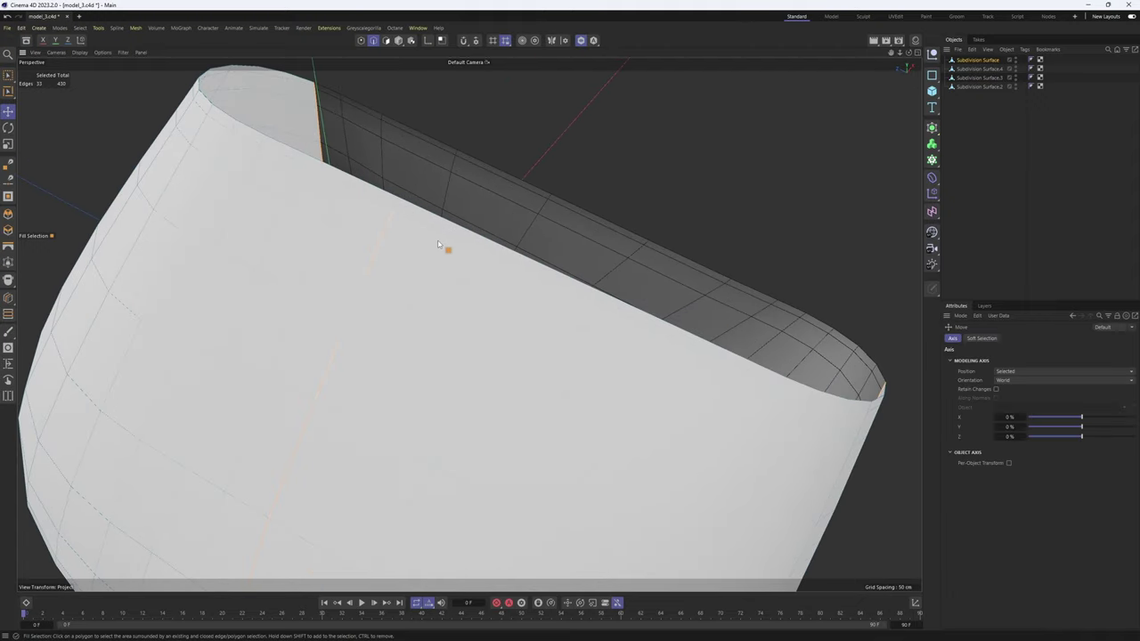
scroll(397, 205, "up", 3)
middle_click(525, 263)
middle_click(516, 236)
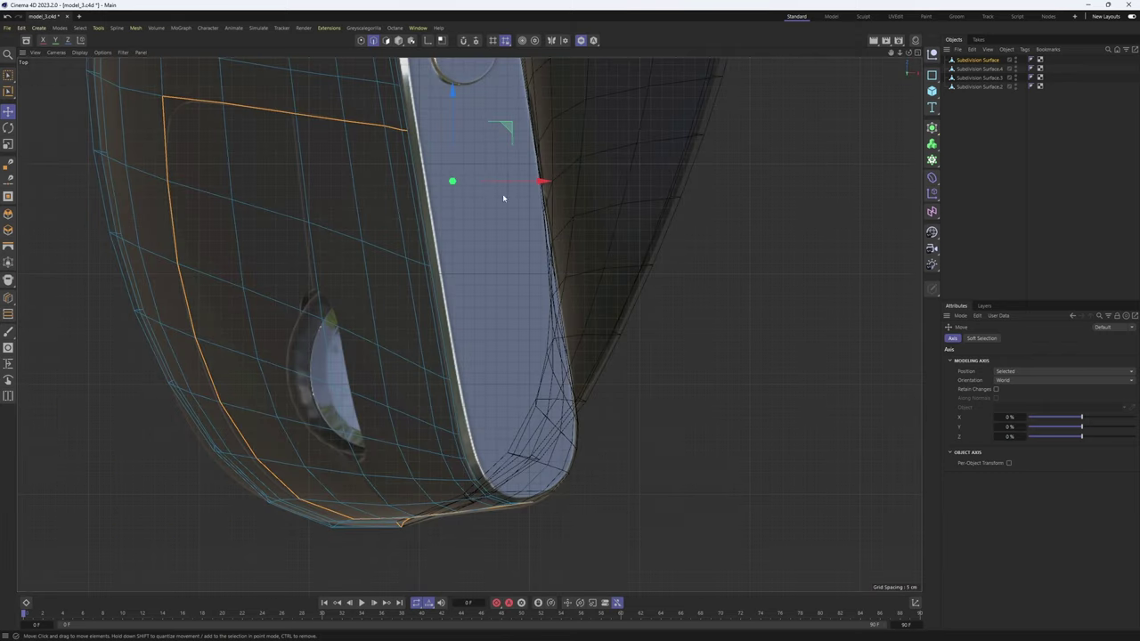
middle_click_drag(412, 106, 540, 186, "alt")
scroll(540, 186, "up", 8)
key("Return")
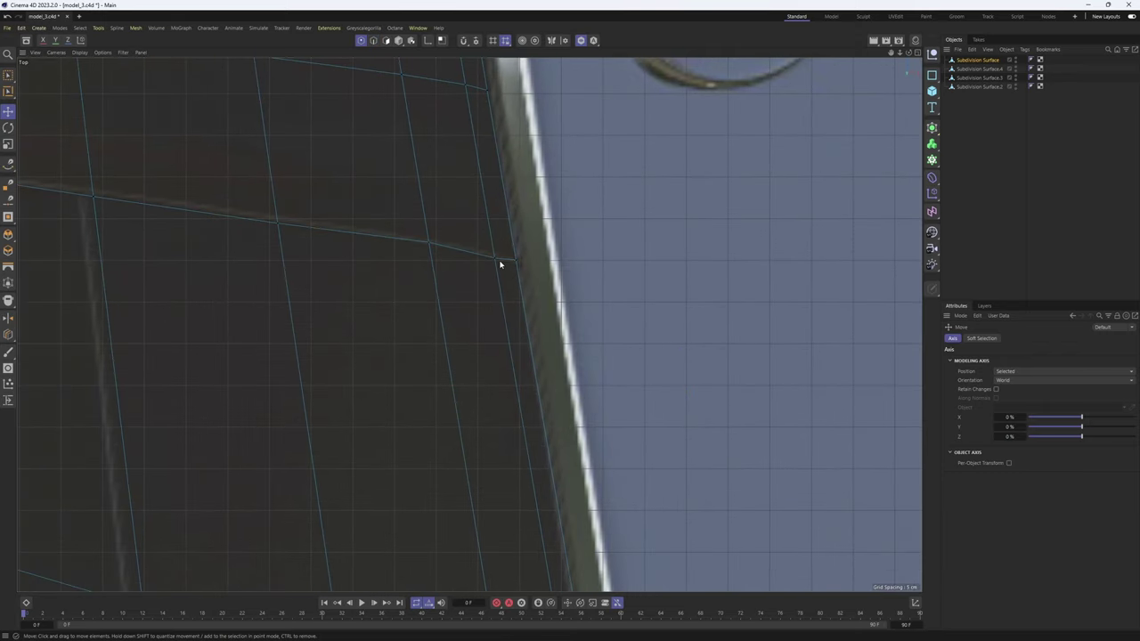
key("m")
key("o")
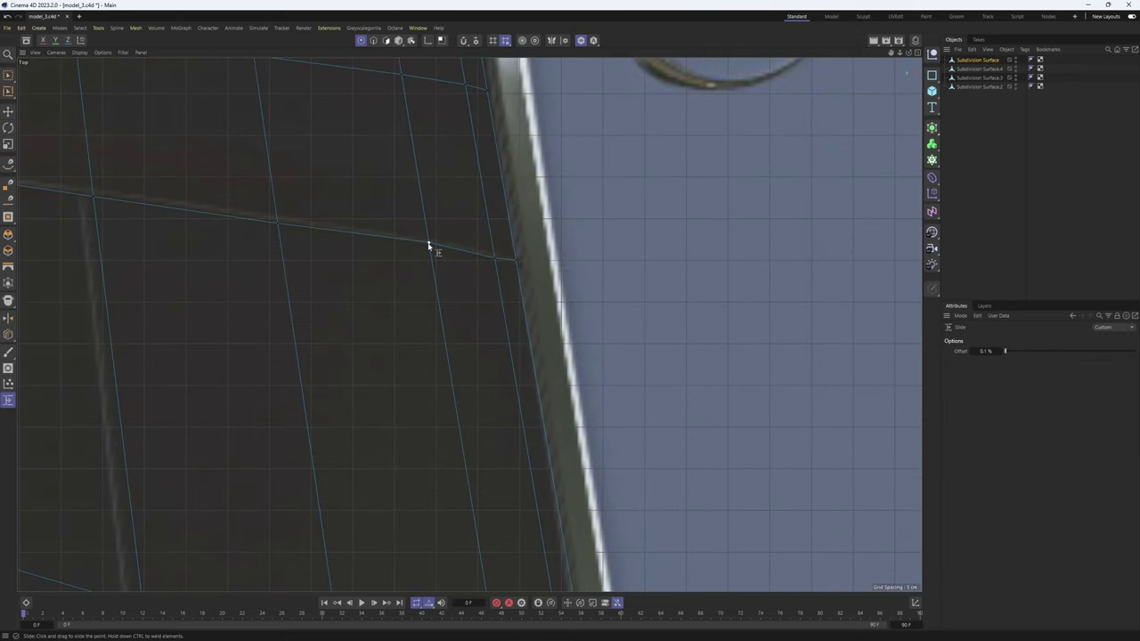
middle_click(523, 267)
middle_click(323, 229)
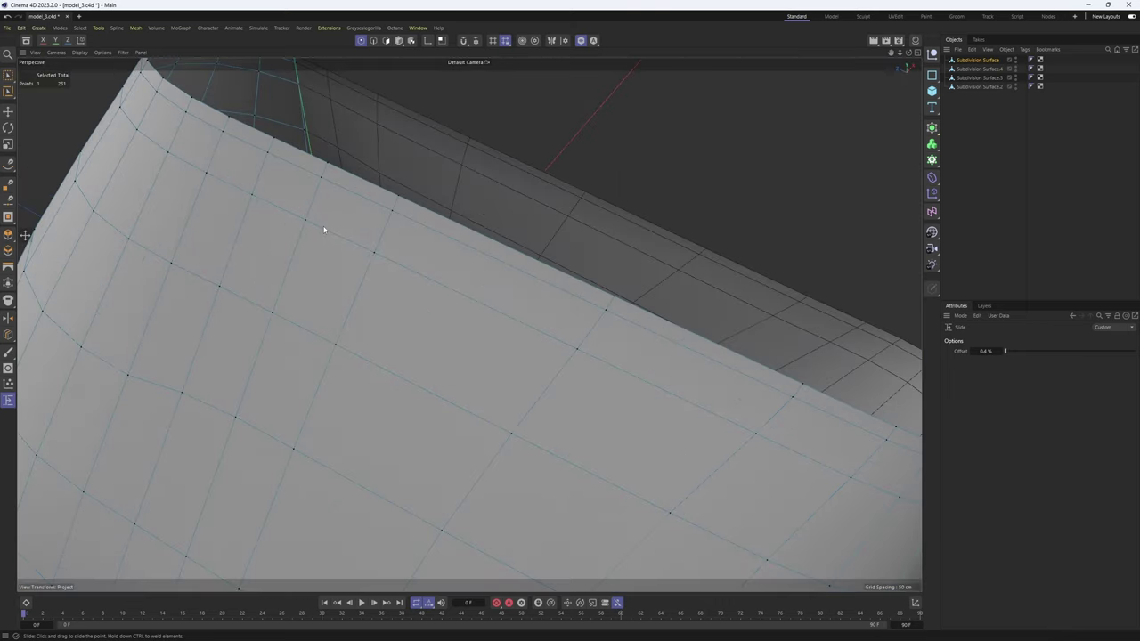
- Extend the seam edge selection up to the upper rim so it closes the side panel's outline for Fill Selection
key("Return")
scroll(341, 234, "down", 3)
key("Return")
scroll(373, 238, "down", 3)
key("u")
key("f")
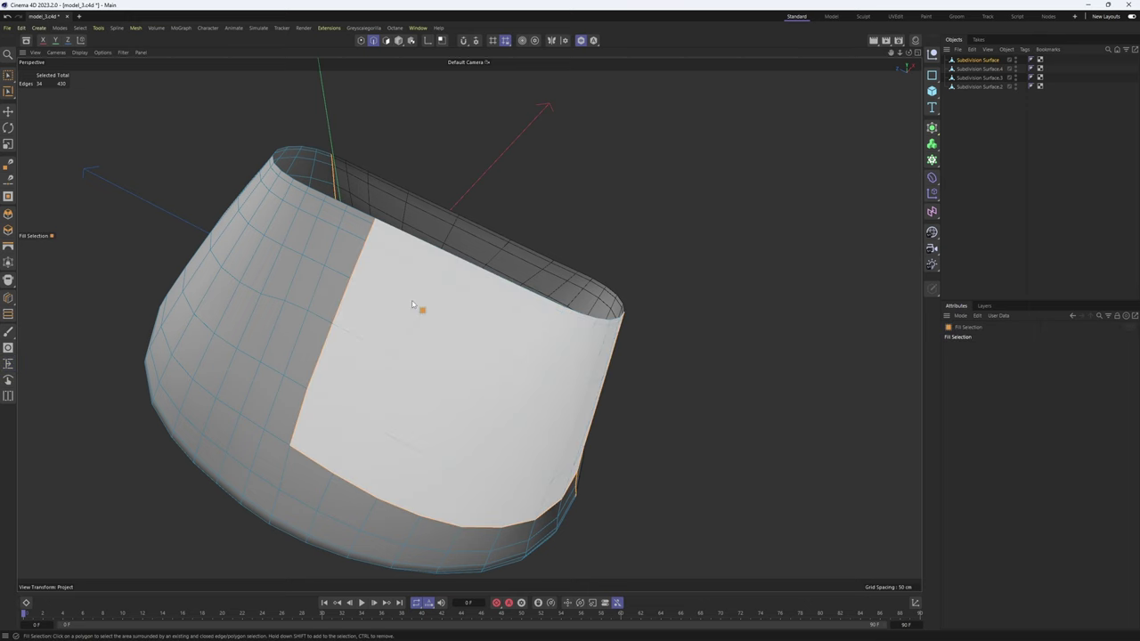
- Fill-select the side panel faces inside the seam, and split them off the original shell as a separate object
left_click(422, 311)
left_click(973, 59)
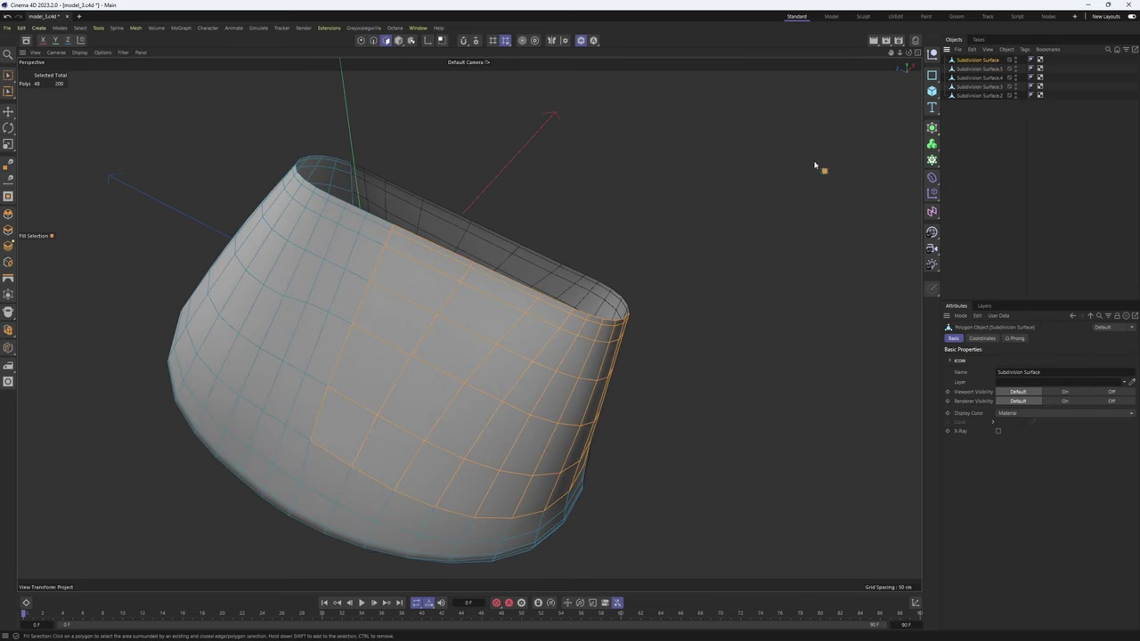
key("Delete")
- On the new side panel object, select the edge loop across its middle and fill-select all faces below it
left_click_drag(614, 282, 276, 280, "alt")
middle_click_drag(635, 315, 396, 348, "alt")
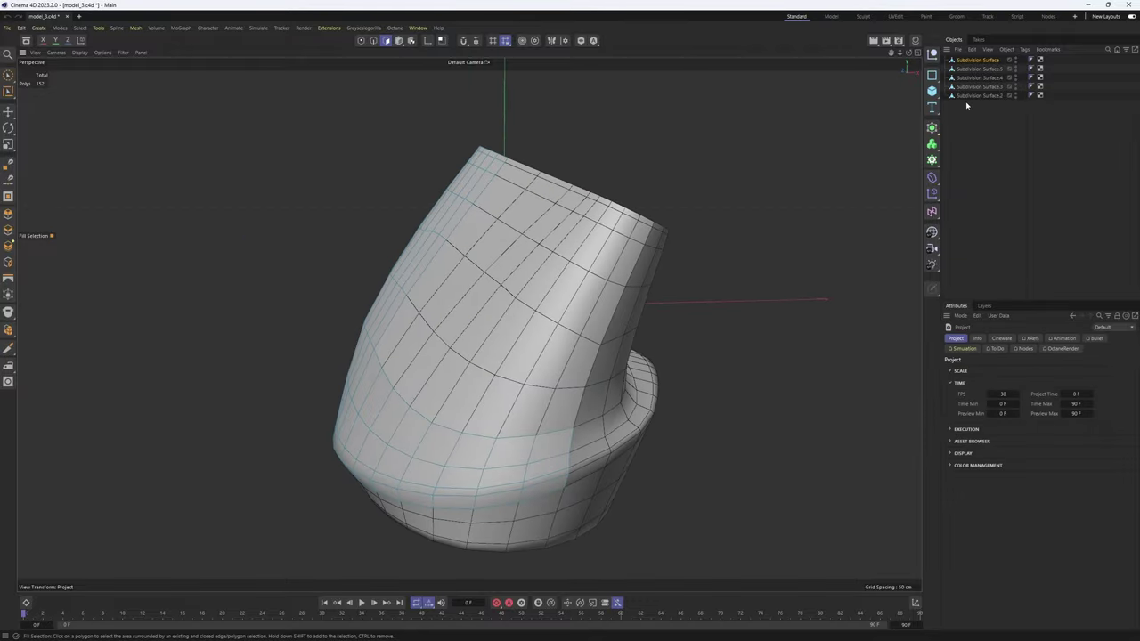
left_click(626, 257)
key("r")
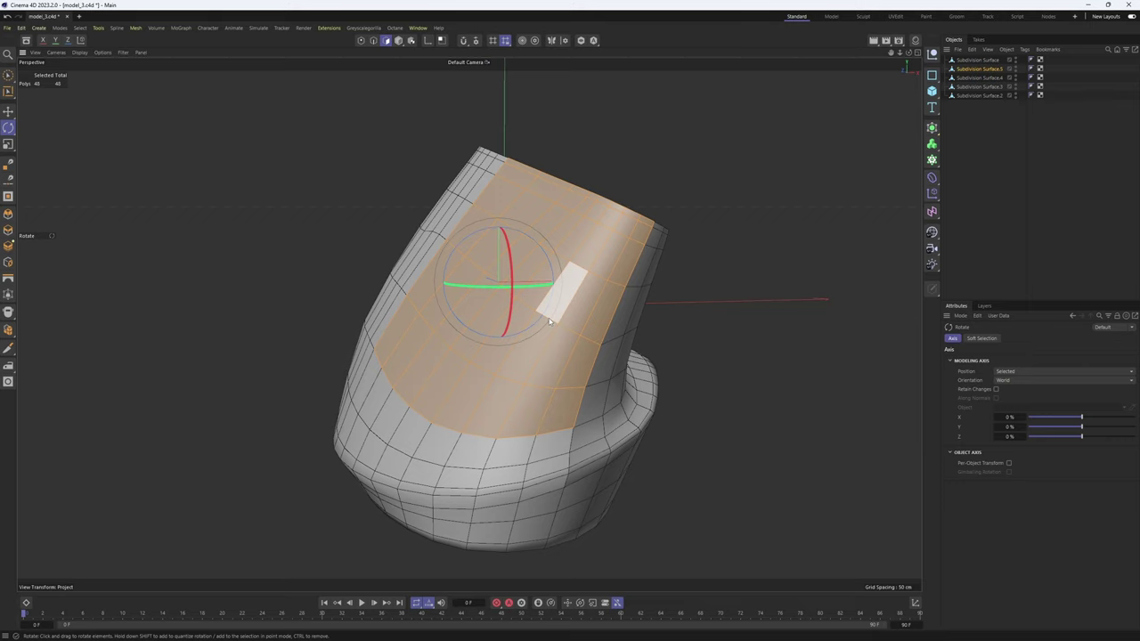
key("Return")
double_click(595, 342)
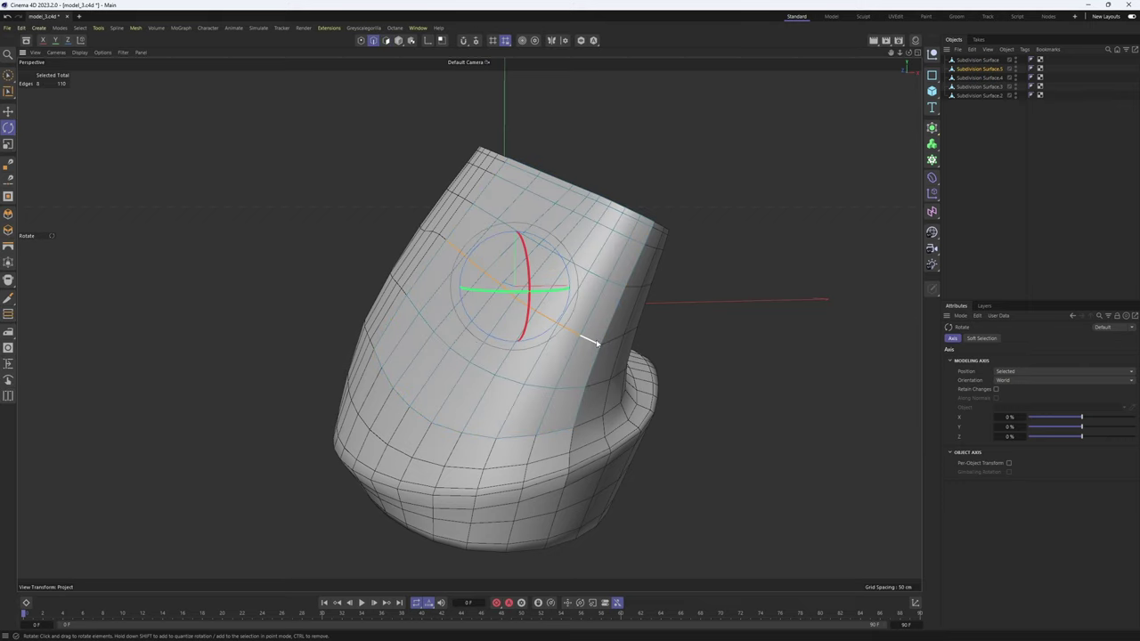
scroll(587, 294, "down", 1)
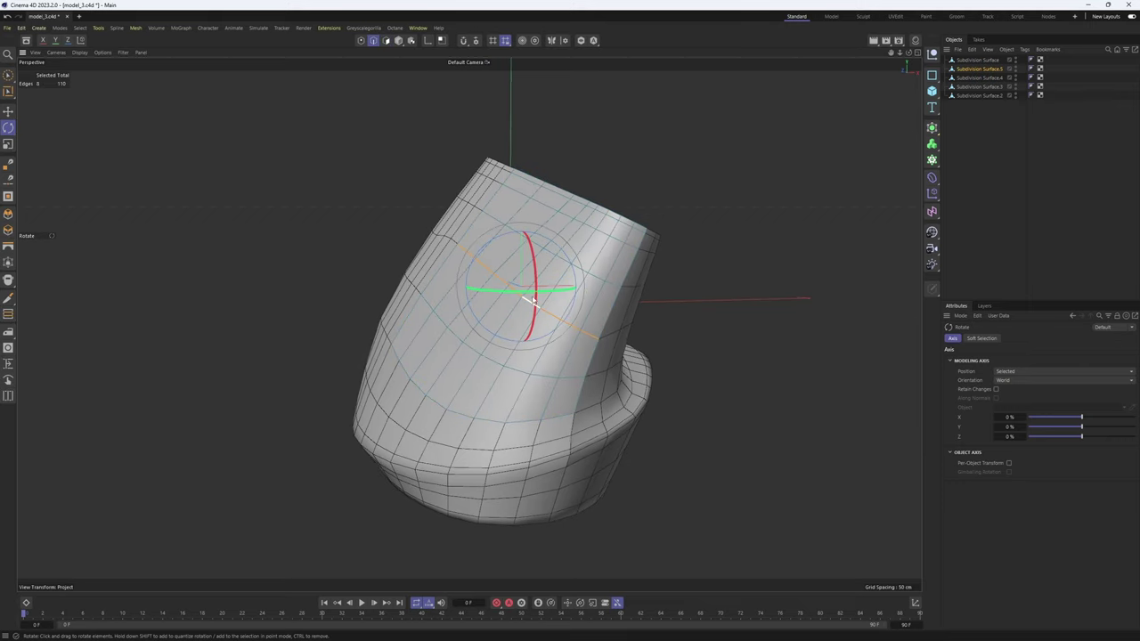
key("u")
key("f")
left_click(533, 343)
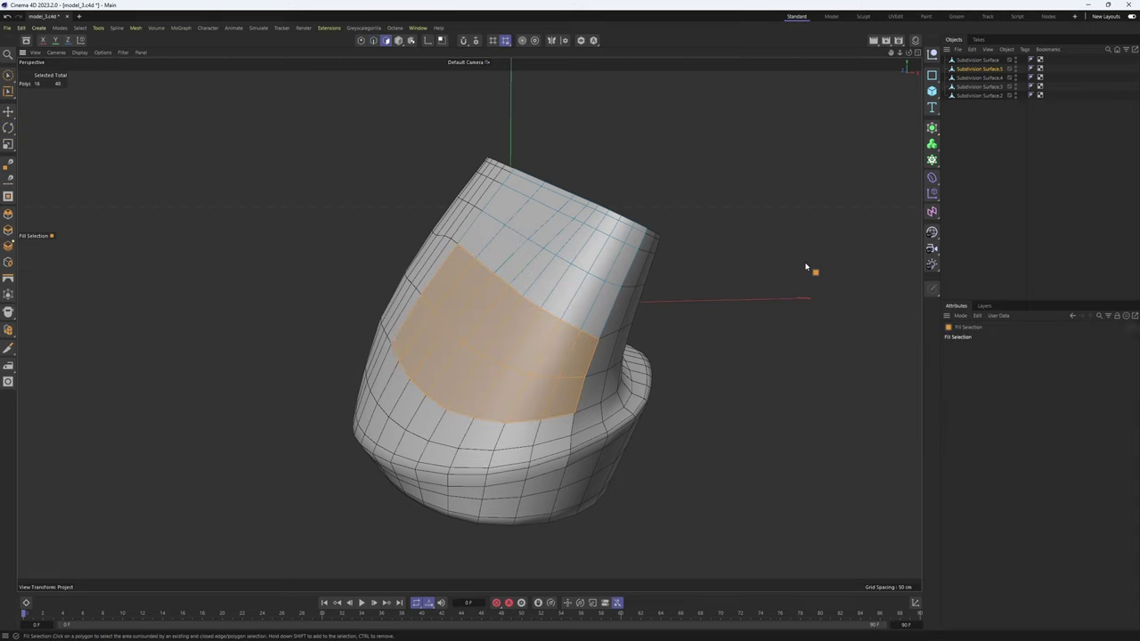
- Split the selected lower faces into a separate object and delete them from the side panel
key("u")
key("p")
left_click(983, 70)
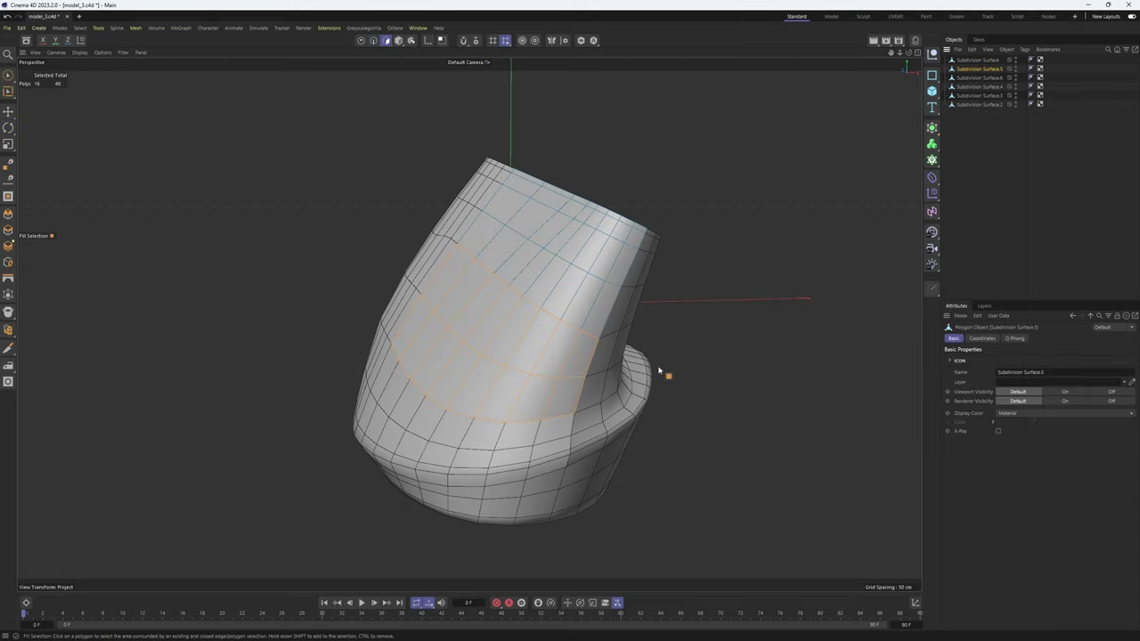
key("Delete")
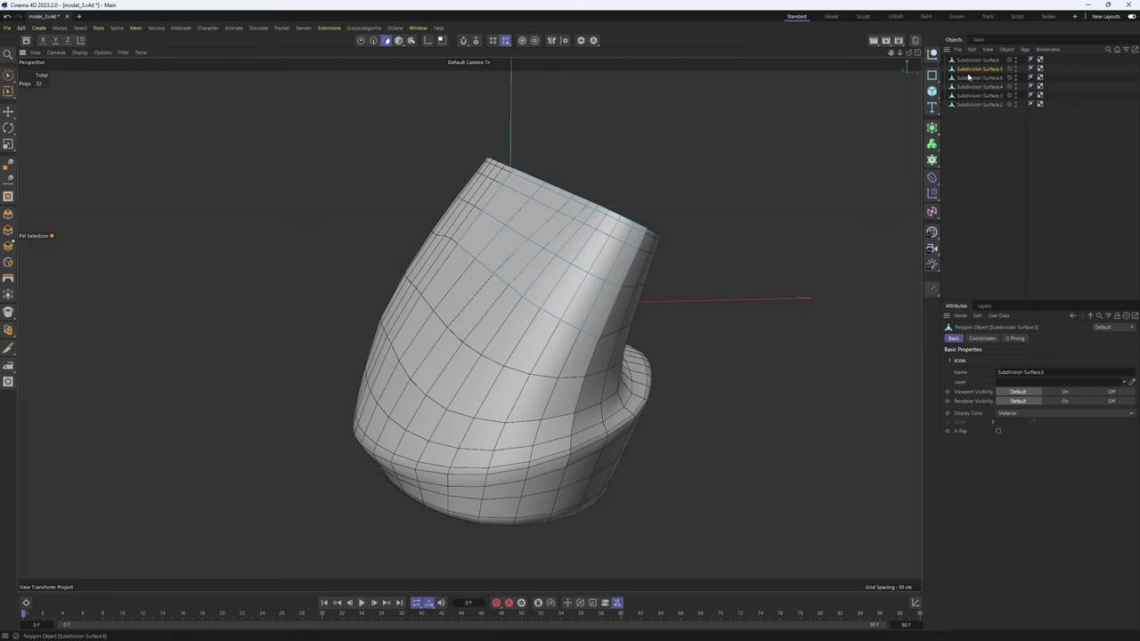
- With both side panel objects selected, slide the lower panel's bottom border edges by about 0.45 cm to open a narrow gap
left_click(969, 79, "ctrl")
left_click_drag(550, 258, 608, 313, "alt")
key("2")
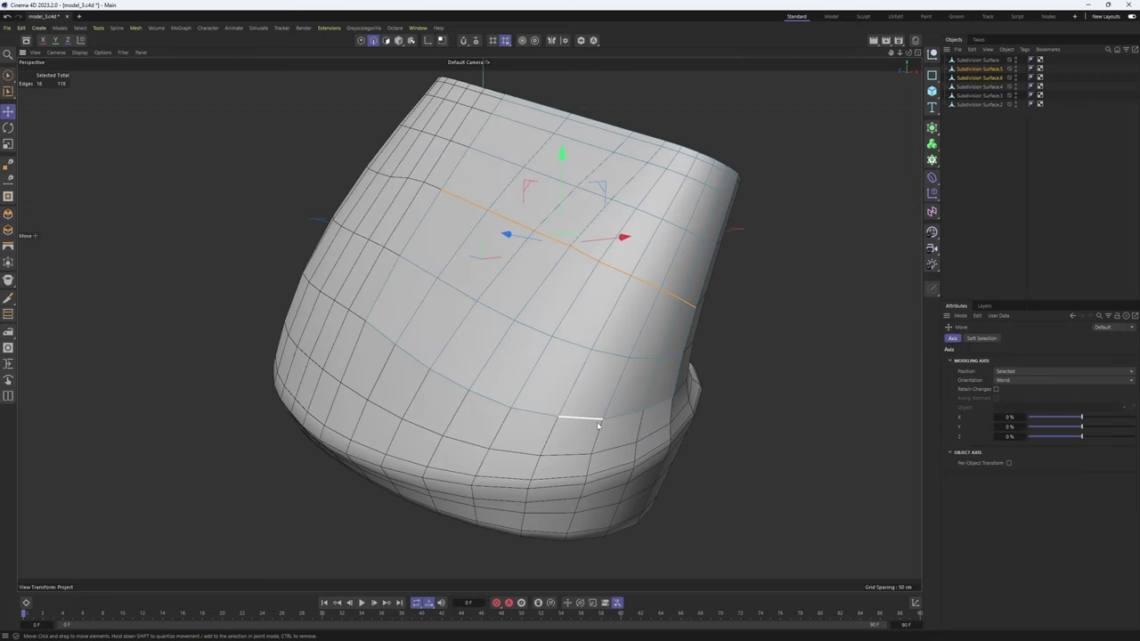
scroll(597, 424, "up", 10)
key("m")
key("o")
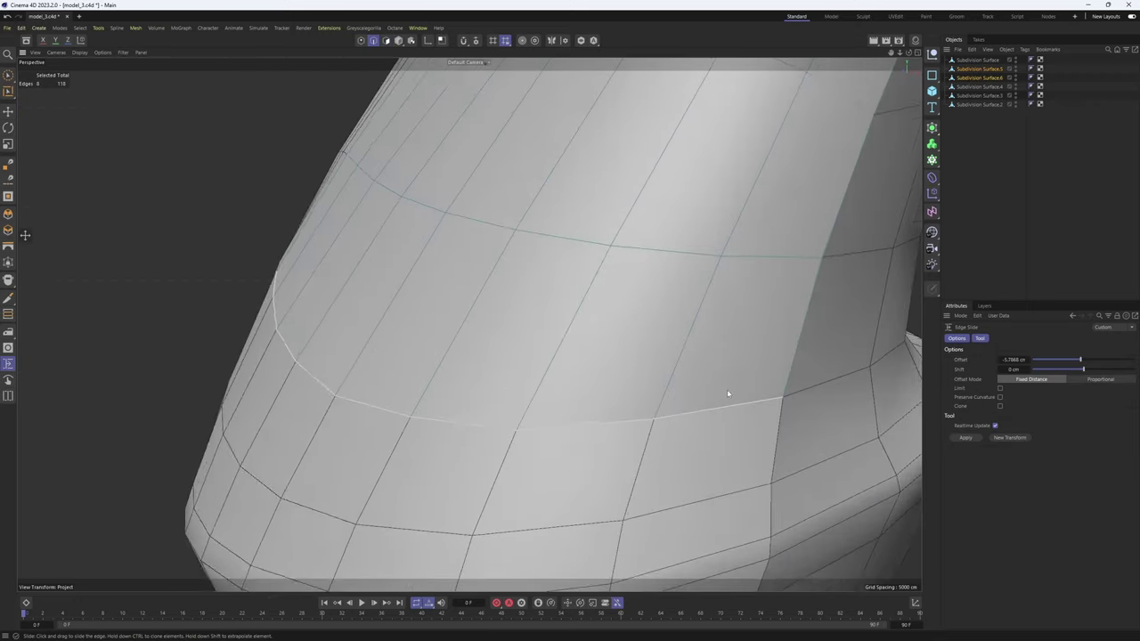
left_click_drag(745, 408, 666, 413)
scroll(666, 412, "down", 3)
left_click_drag(495, 288, 545, 380, "alt")
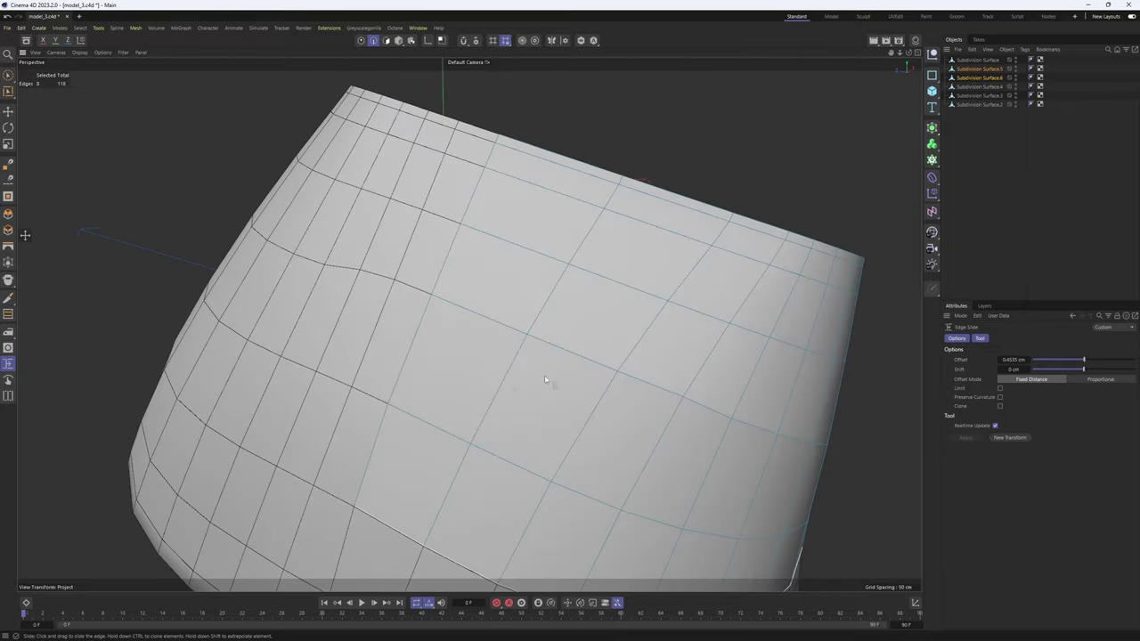
- Select the lengthwise border edges of the two side panels and slide them inwards to open a gap to the shell
left_click_drag(543, 215, 579, 272, "alt")
scroll(580, 289, "up", 2)
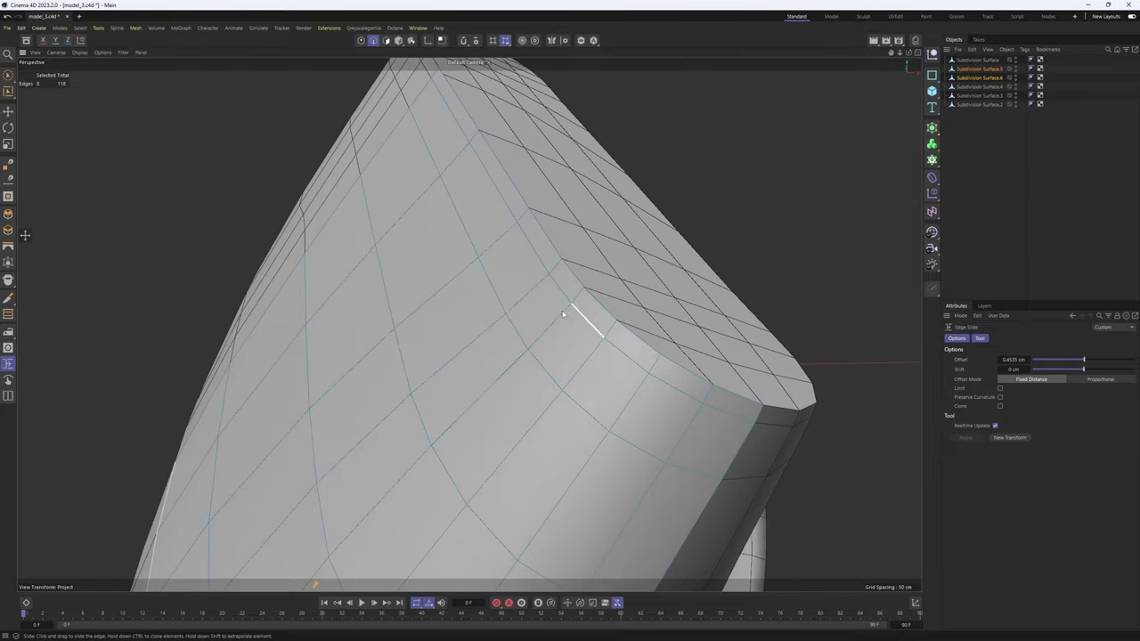
left_click_drag(492, 282, 467, 305, "alt")
key("e")
left_click(458, 269)
left_click(437, 349, "shift")
key("ctrl+z")
key("m")
key("o")
scroll(467, 303, "down", 1)
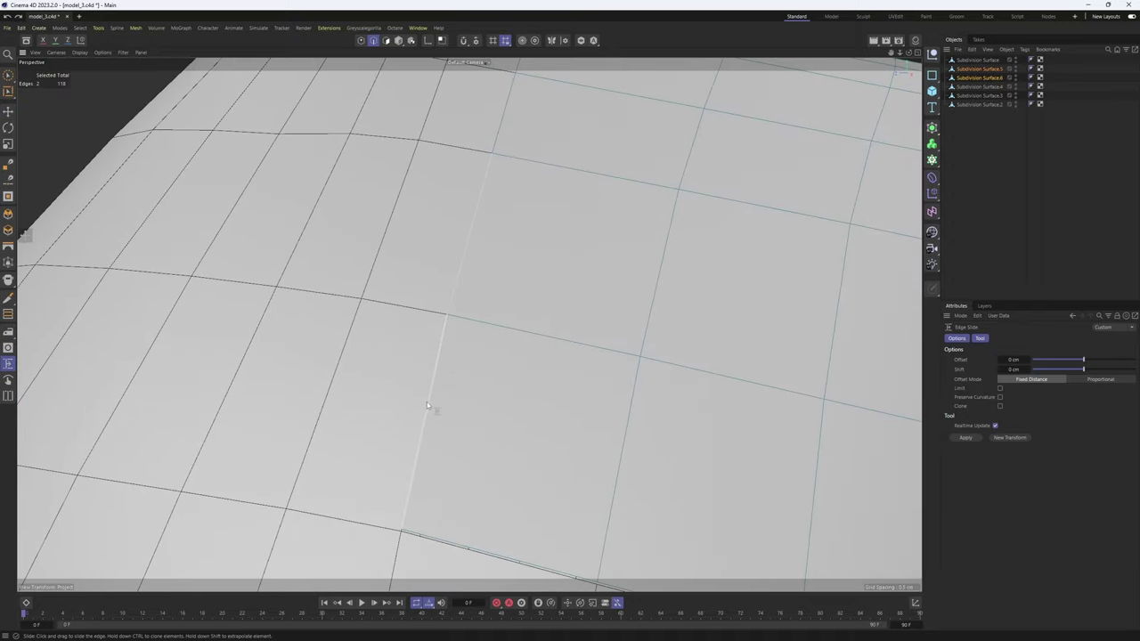
left_click_drag(430, 408, 523, 329, "alt")
left_click(436, 318)
scroll(468, 323, "down", 6)
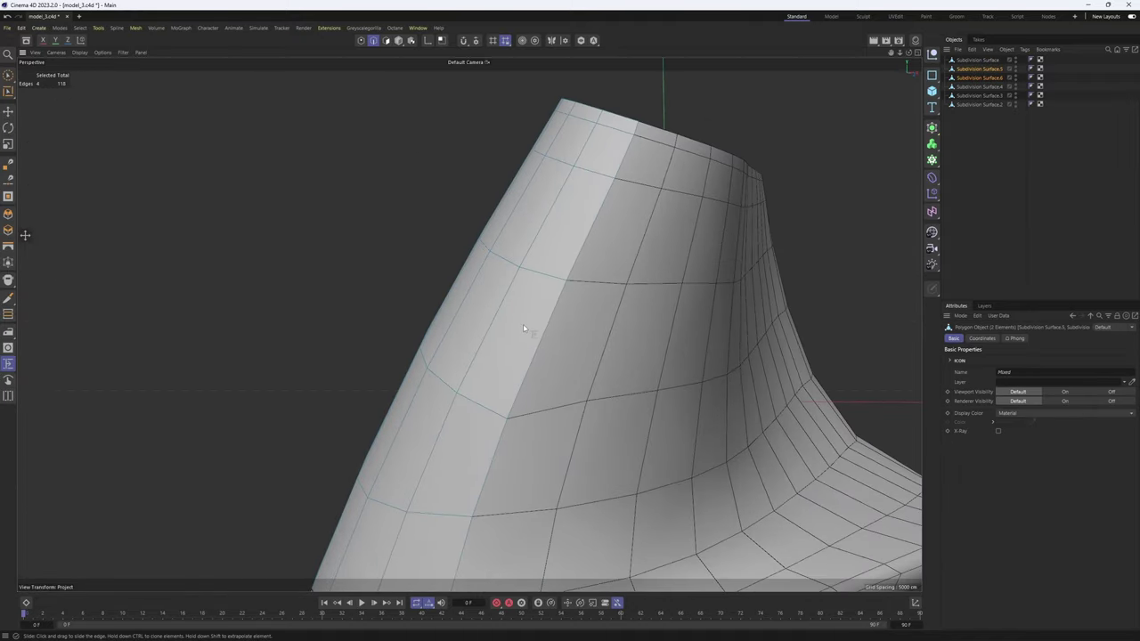
- Slide the thumb-side border edges and the dividing seam of the two side panels slightly inwards to open narrow gaps
middle_click_drag(530, 340, 539, 247, "alt")
left_click_drag(567, 135, 468, 323, "alt")
scroll(600, 227, "up", 3)
scroll(598, 248, "down", 4)
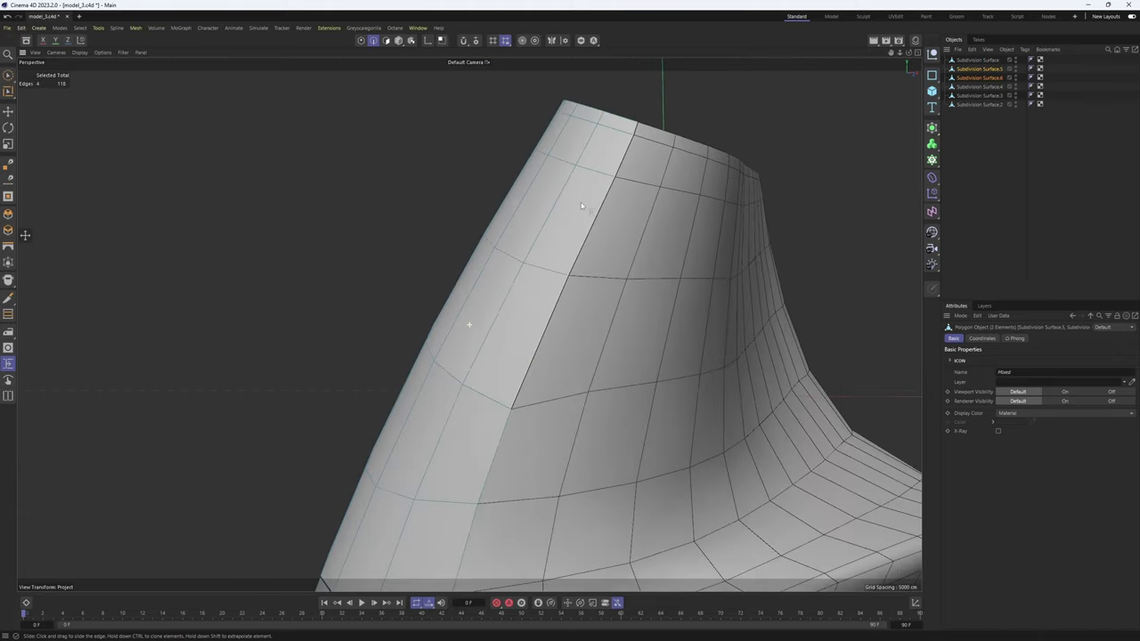
scroll(483, 445, "up", 4)
left_click_drag(532, 372, 452, 301)
left_click_drag(451, 301, 458, 285, "alt")
scroll(469, 324, "up", 2)
left_click_drag(469, 324, 444, 287, "alt")
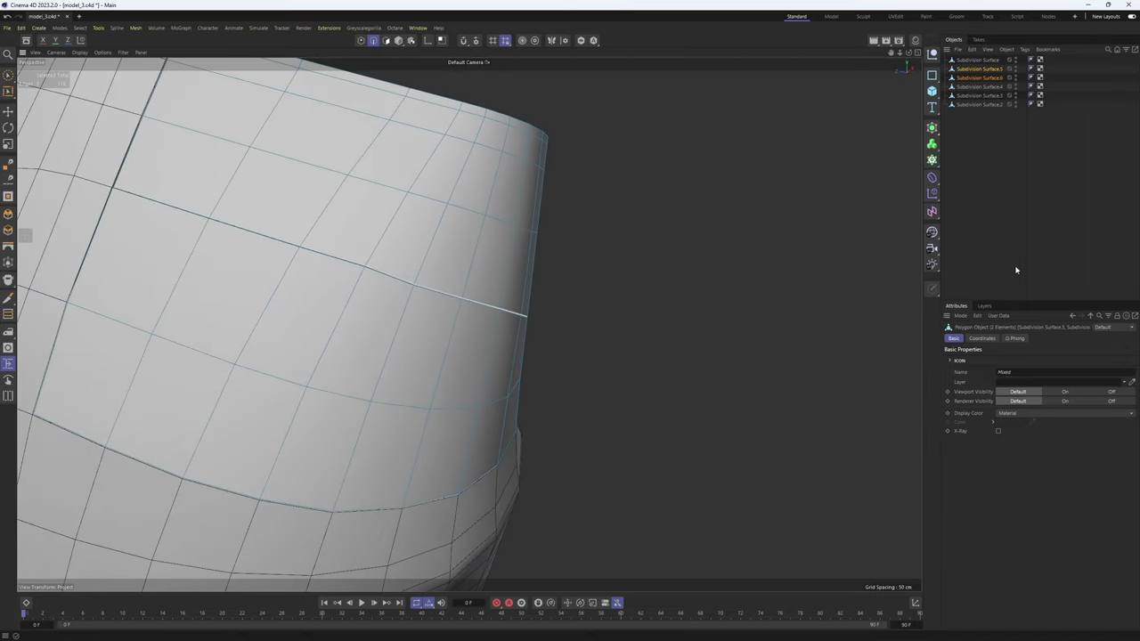
- Compare the side panels with the reference in the Top view and inspect their gaps in perspective with everything deselected
left_click(493, 314)
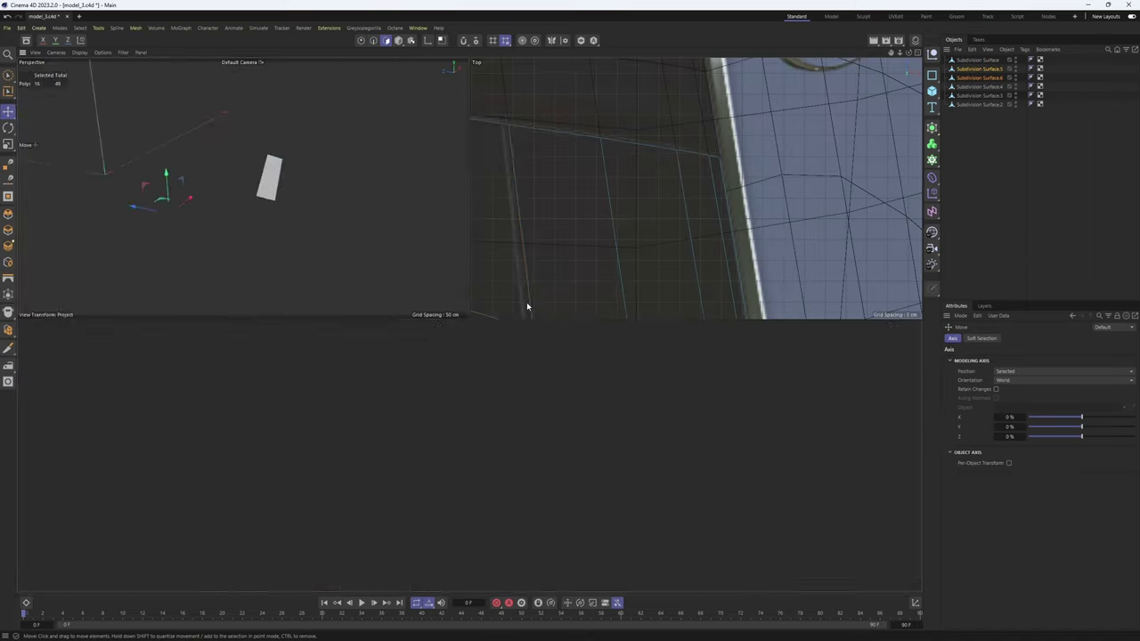
middle_click(526, 306)
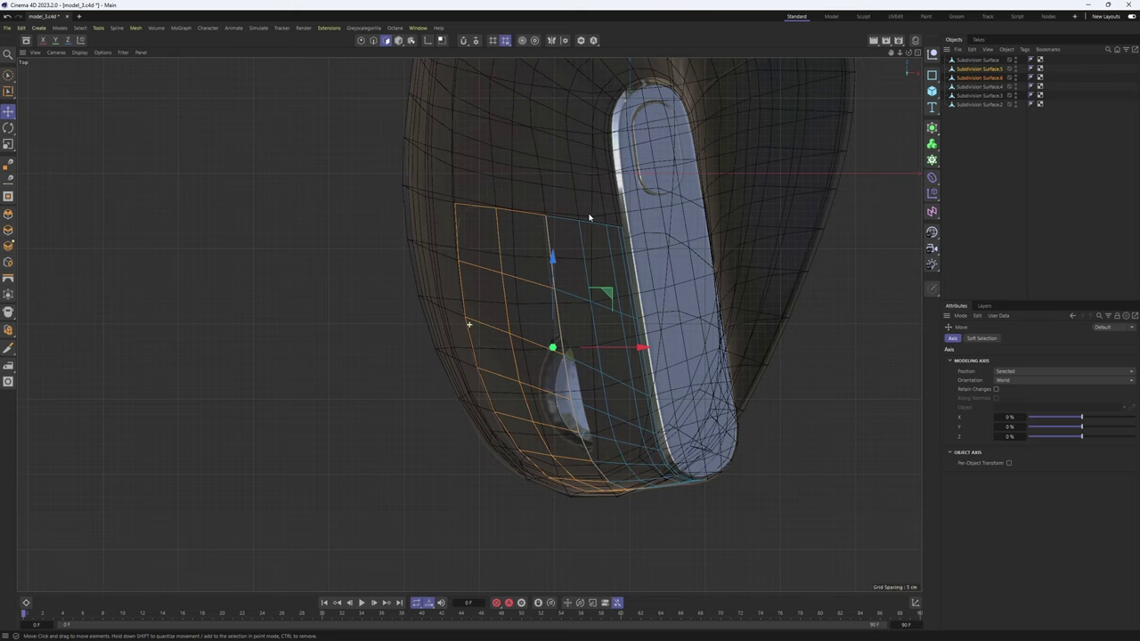
left_click_drag(570, 267, 542, 335, "alt")
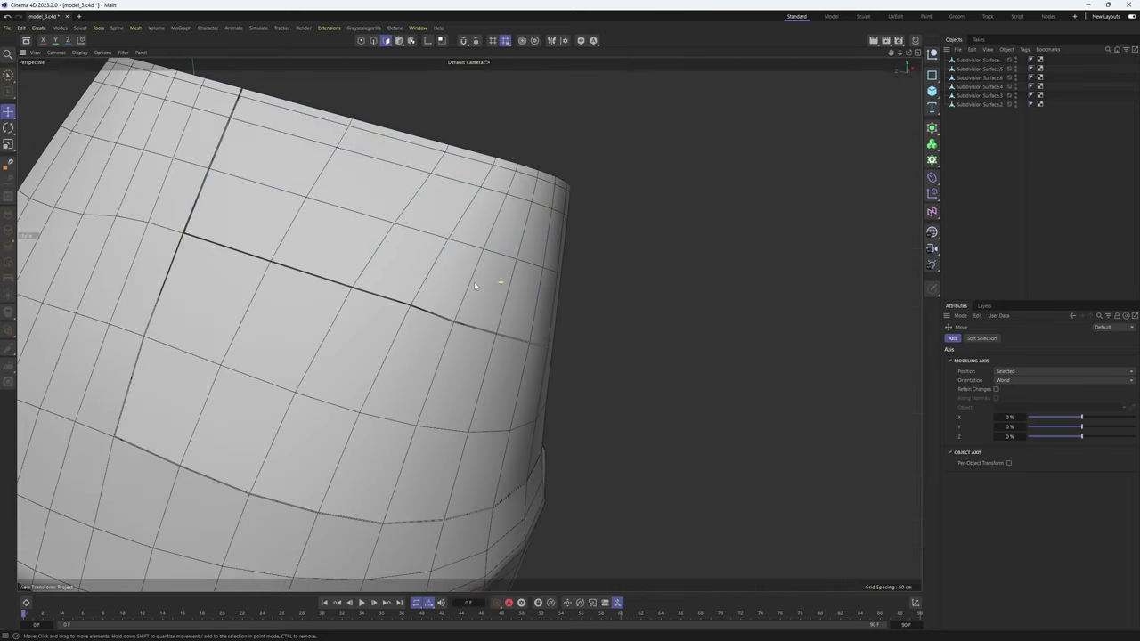
scroll(636, 298, "down", 3)
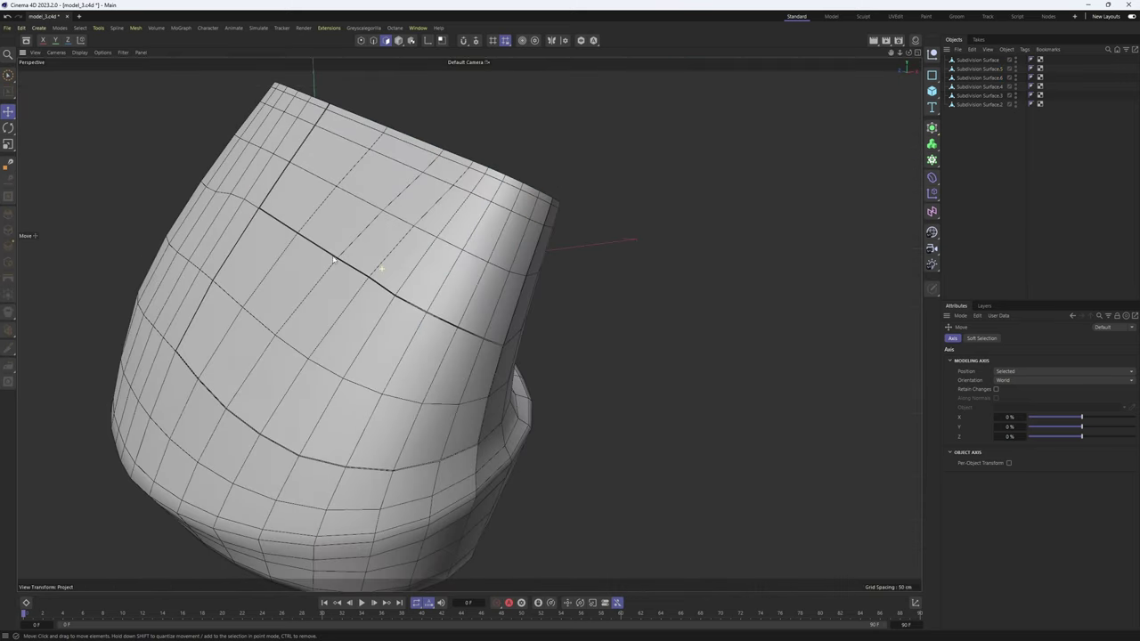
scroll(636, 297, "up", 3)
- Add a disc and use the Place tool to set it on the seam between the two side panels
left_click(933, 97)
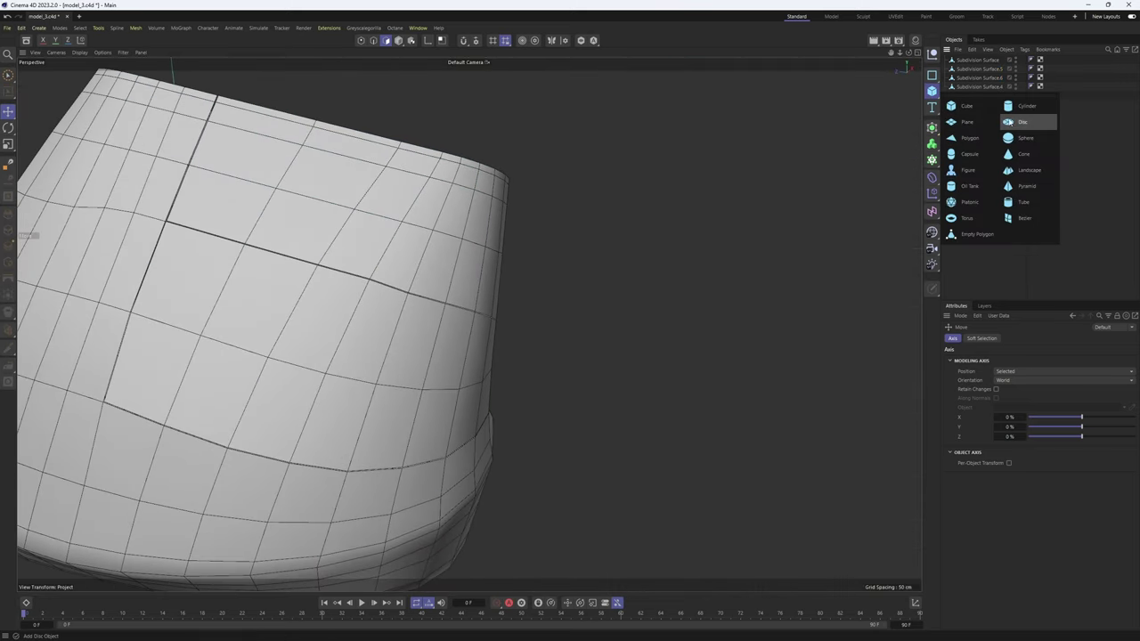
left_click(1016, 122)
scroll(469, 276, "down", 3)
left_click_drag(468, 276, 628, 211, "alt")
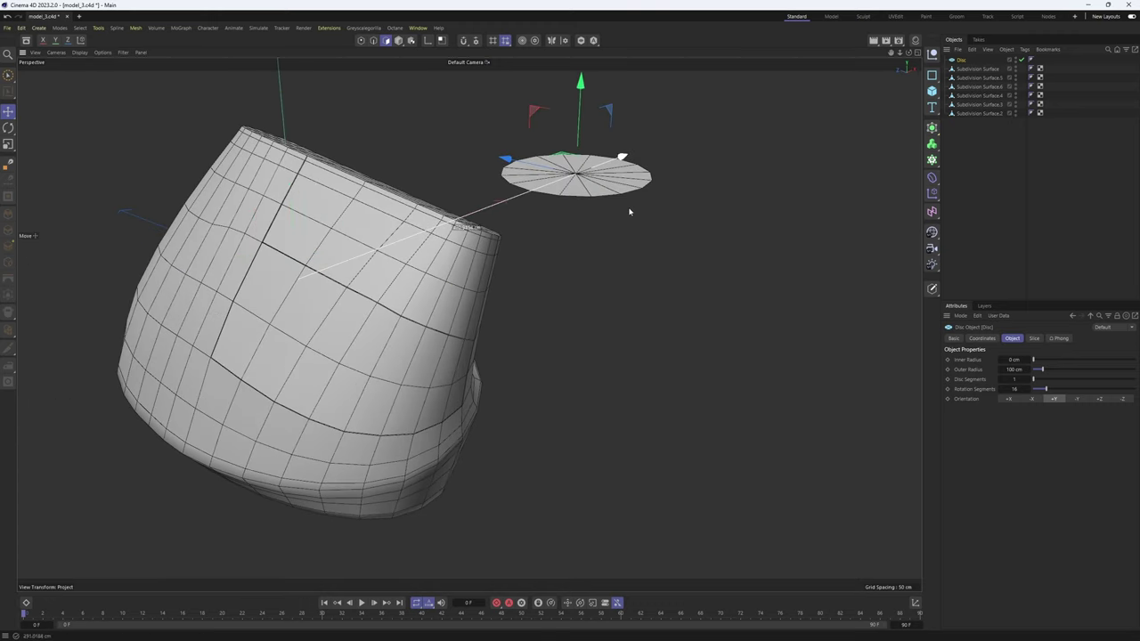
left_click(399, 41)
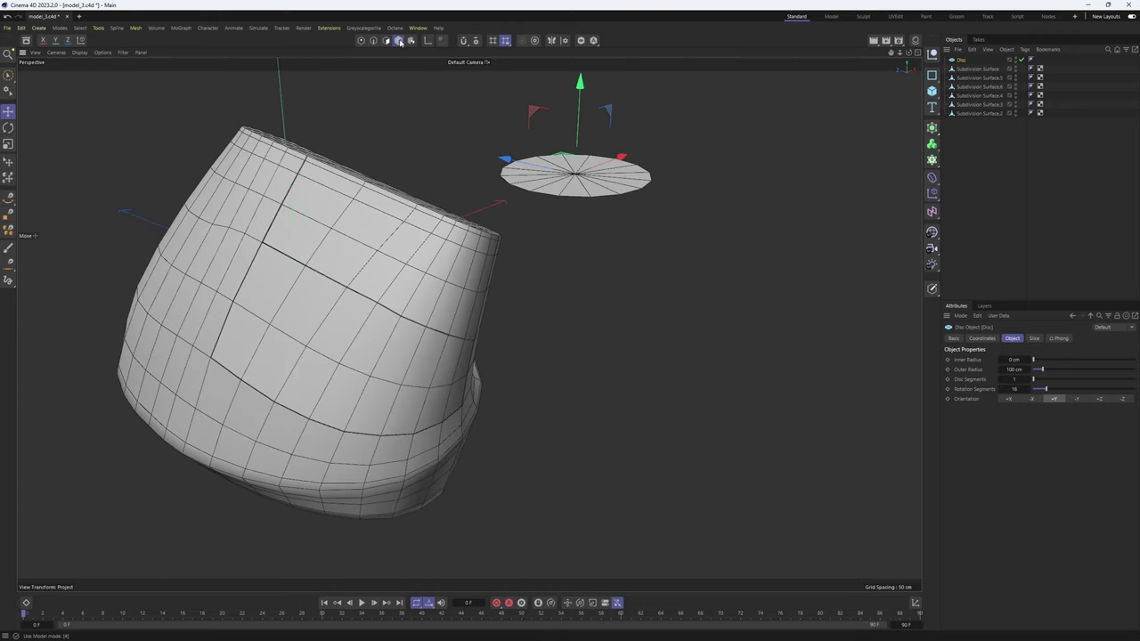
left_click(8, 163)
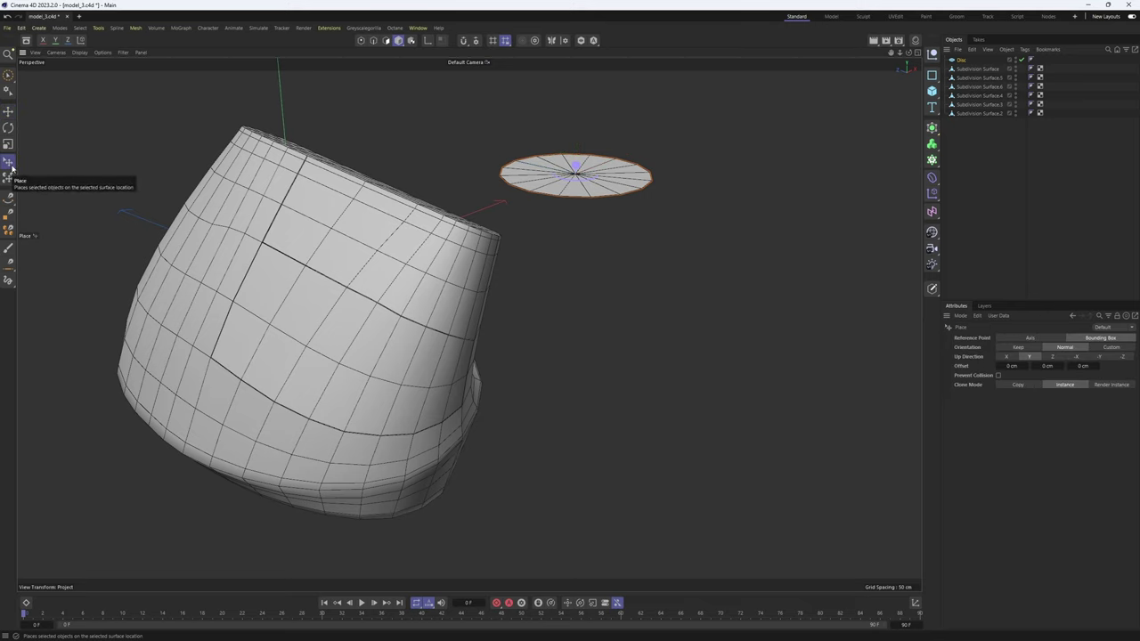
scroll(406, 297, "up", 4)
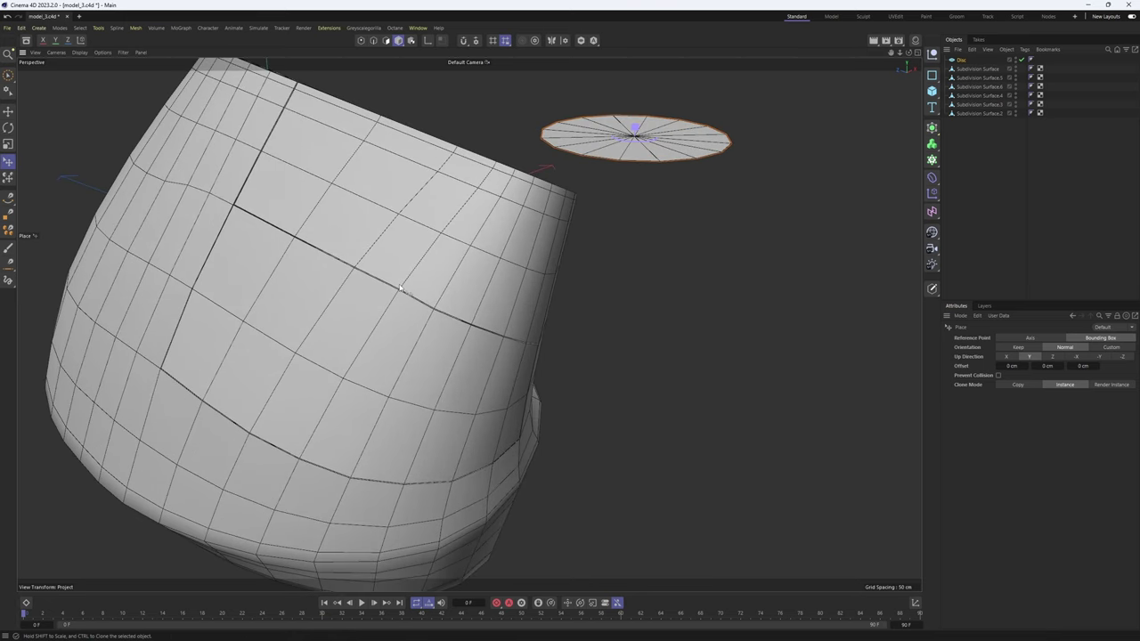
left_click(401, 287)
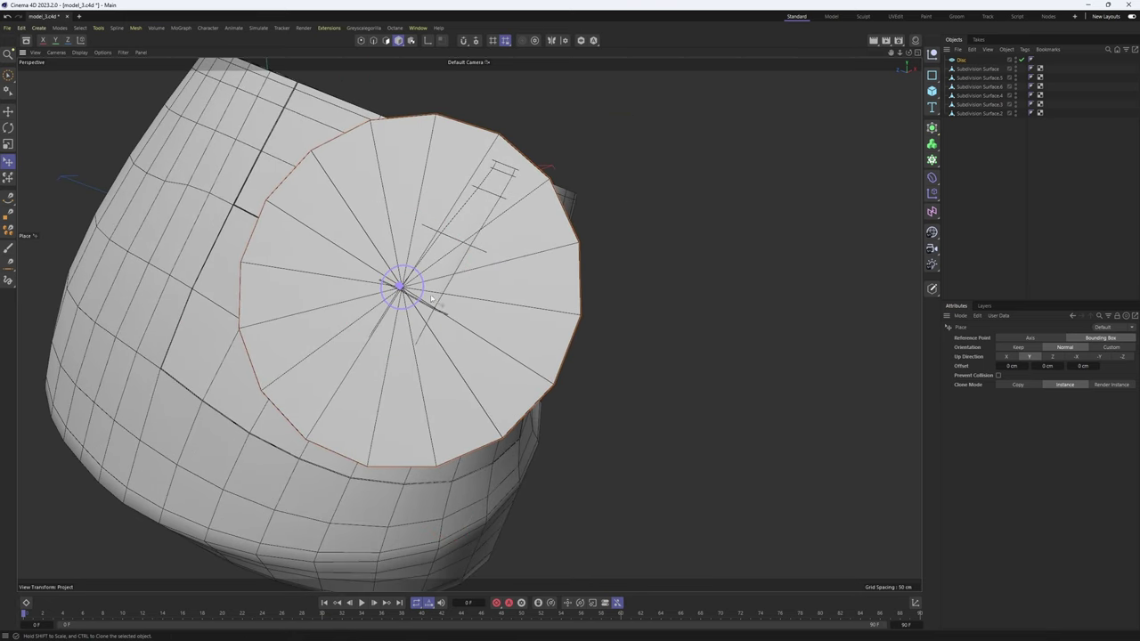
- Scale the disc down to fit the side recess in the reference and place it at the recess's upper end in the Top view
middle_click(432, 299)
middle_click(674, 236)
left_click_drag(561, 419, 790, 181)
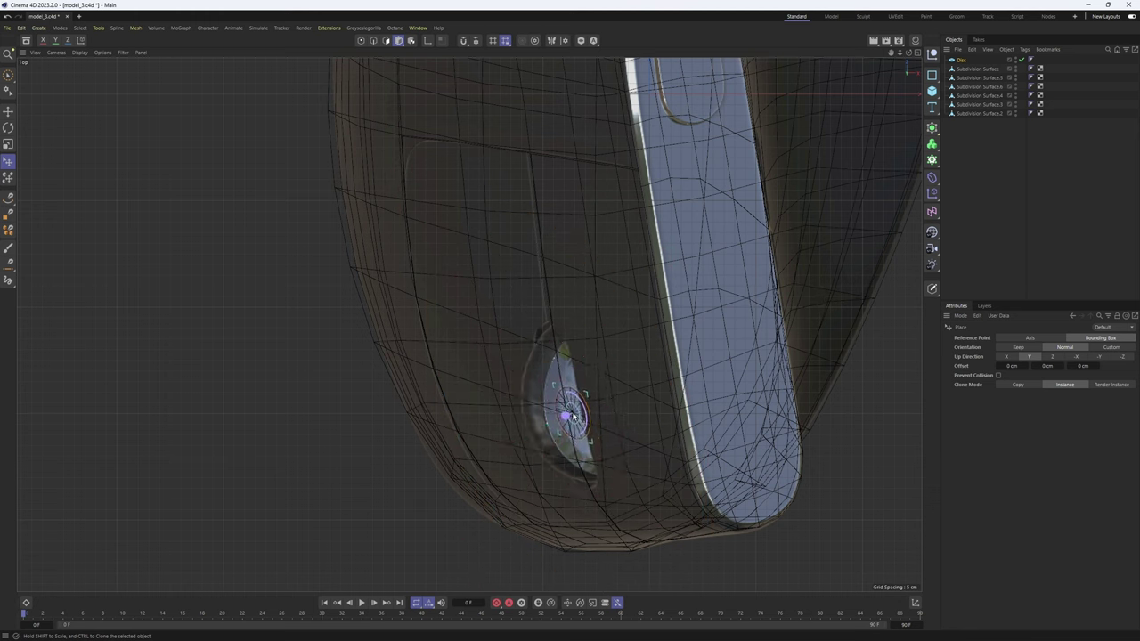
left_click_drag(572, 416, 557, 350)
middle_click(552, 353)
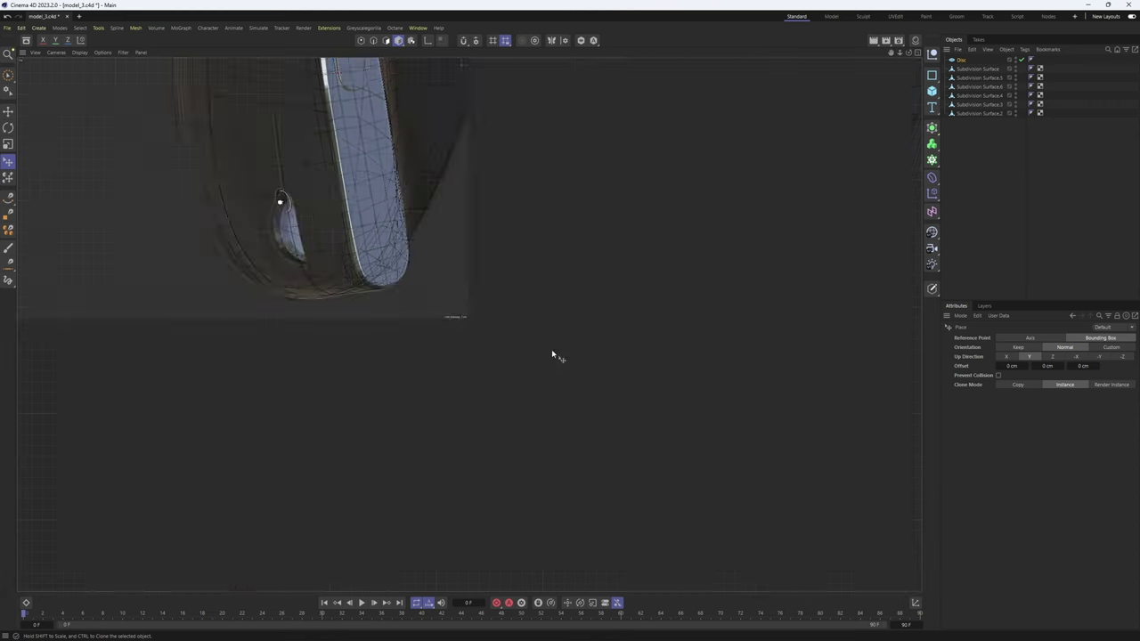
scroll(666, 446, "down", 4)
scroll(681, 405, "up", 3)
middle_click_drag(679, 402, 681, 464, "alt")
scroll(682, 464, "up", 2)
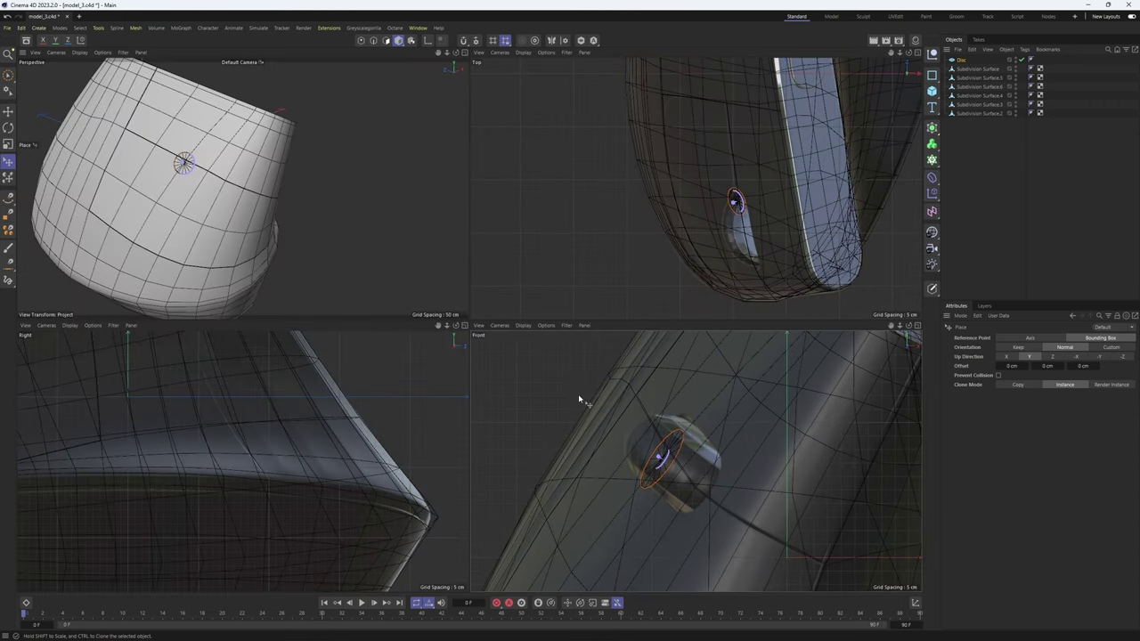
- Nudge the small disc slightly so that its centre sits on the seam between the side panels
middle_click(378, 247)
scroll(378, 248, "up", 3)
key("e")
left_click_drag(239, 257, 263, 247, "alt")
scroll(356, 225, "up", 1)
left_click_drag(361, 225, 365, 215)
scroll(359, 245, "up", 2)
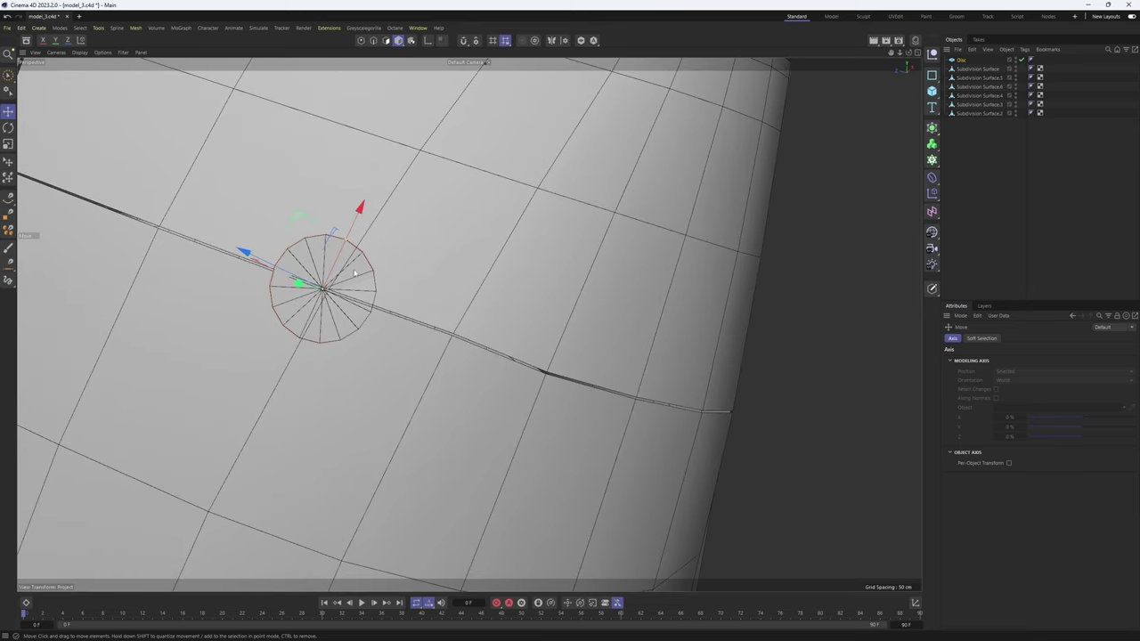
- Set the disc's rotation segments to 8
key("r")
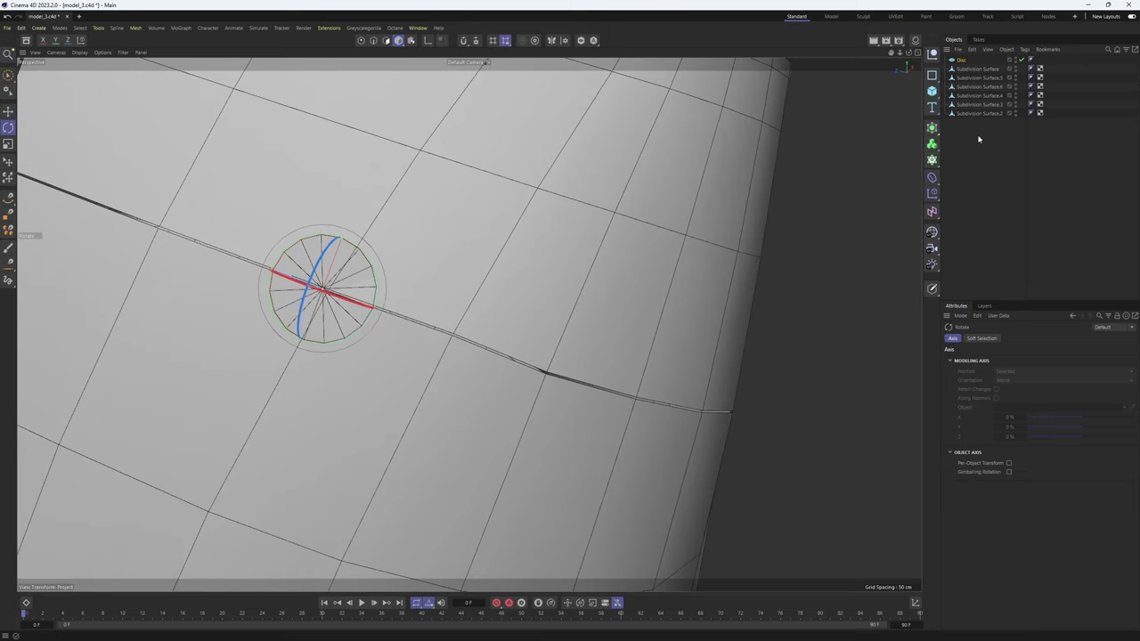
left_click(962, 62)
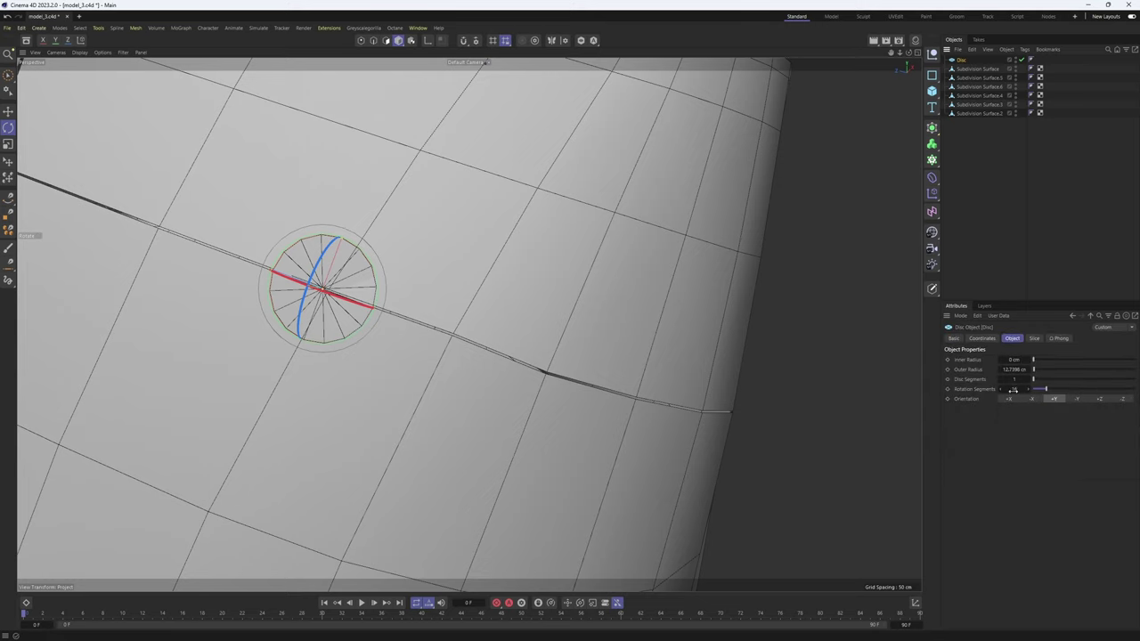
key("Return")
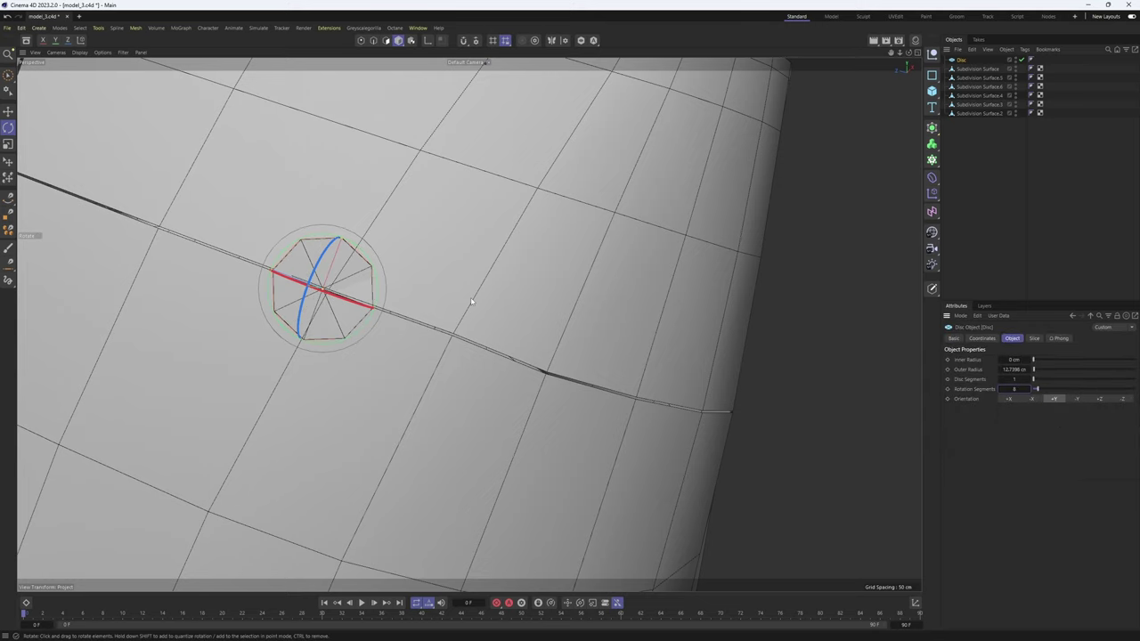
- Rotate the eight-sided disc about its own axis until its edges straddle the panel seam evenly
scroll(357, 283, "up", 2)
key("r")
left_click_drag(372, 271, 374, 322)
key("e")
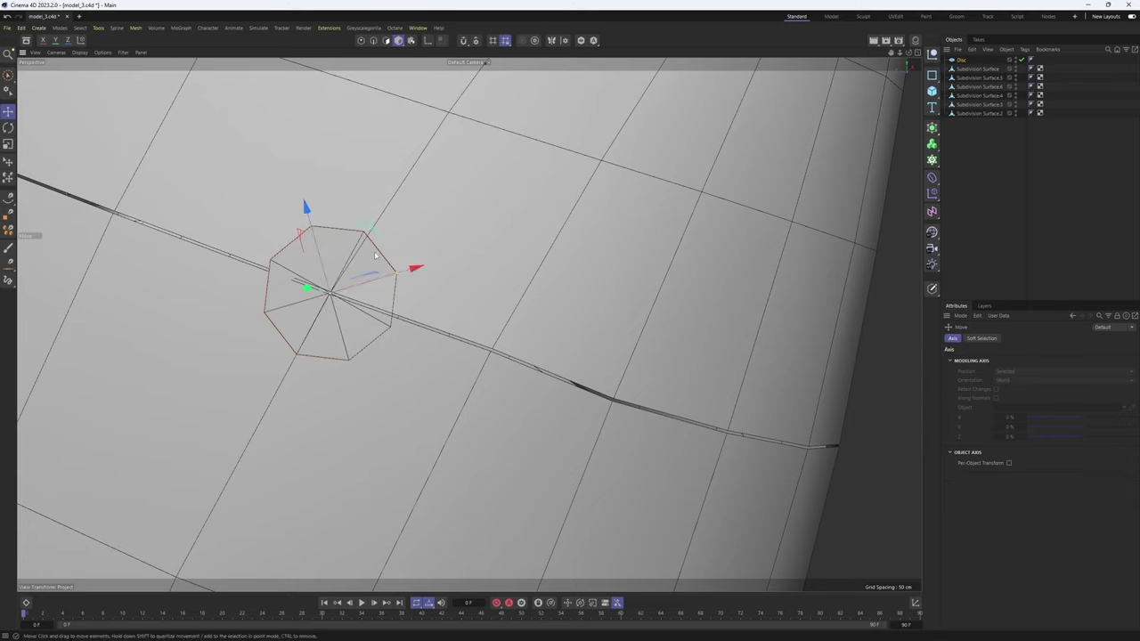
key("r")
left_click_drag(373, 264, 377, 252)
key("e")
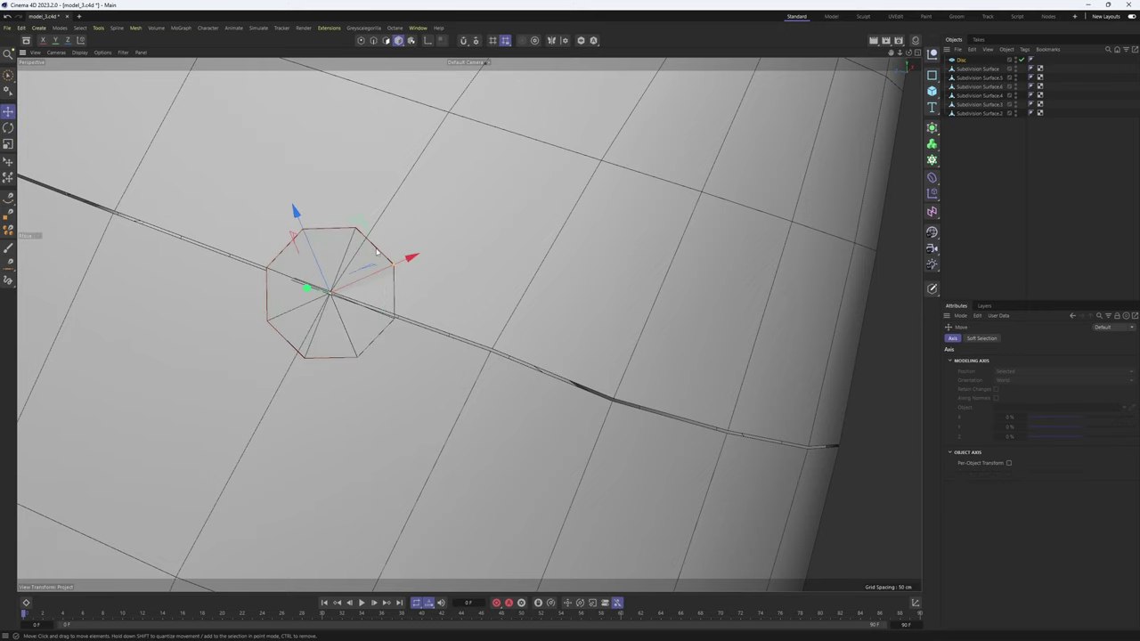
- Compare the disc's position and size with the reference recess in the Top and Front views
right_click_drag(436, 282, 409, 303, "alt")
middle_click_drag(409, 303, 339, 266, "alt")
scroll(338, 267, "down", 1)
middle_click(386, 299)
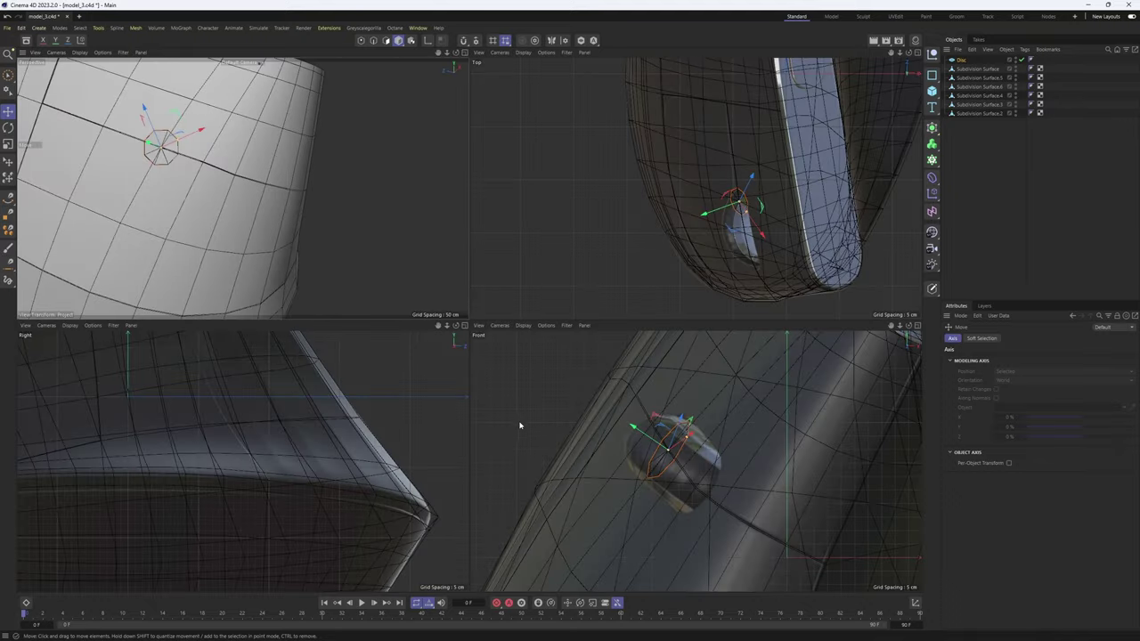
scroll(746, 225, "up", 6)
left_click_drag(748, 228, 741, 216, "alt")
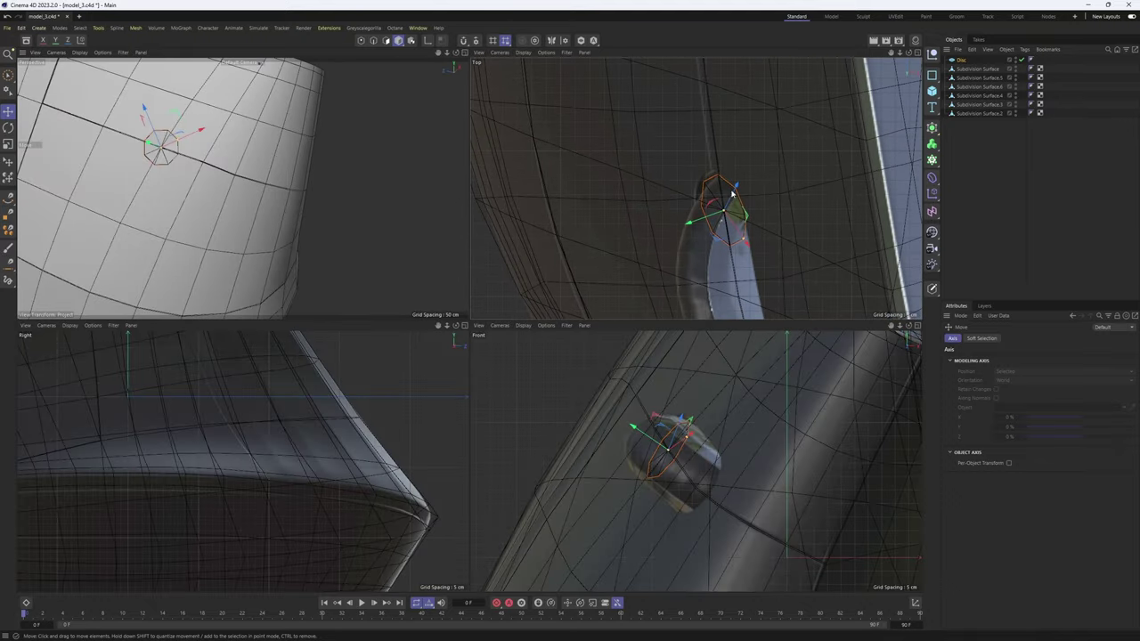
scroll(183, 126, "up", 2)
scroll(185, 127, "down", 3)
middle_click_drag(190, 135, 233, 166, "alt")
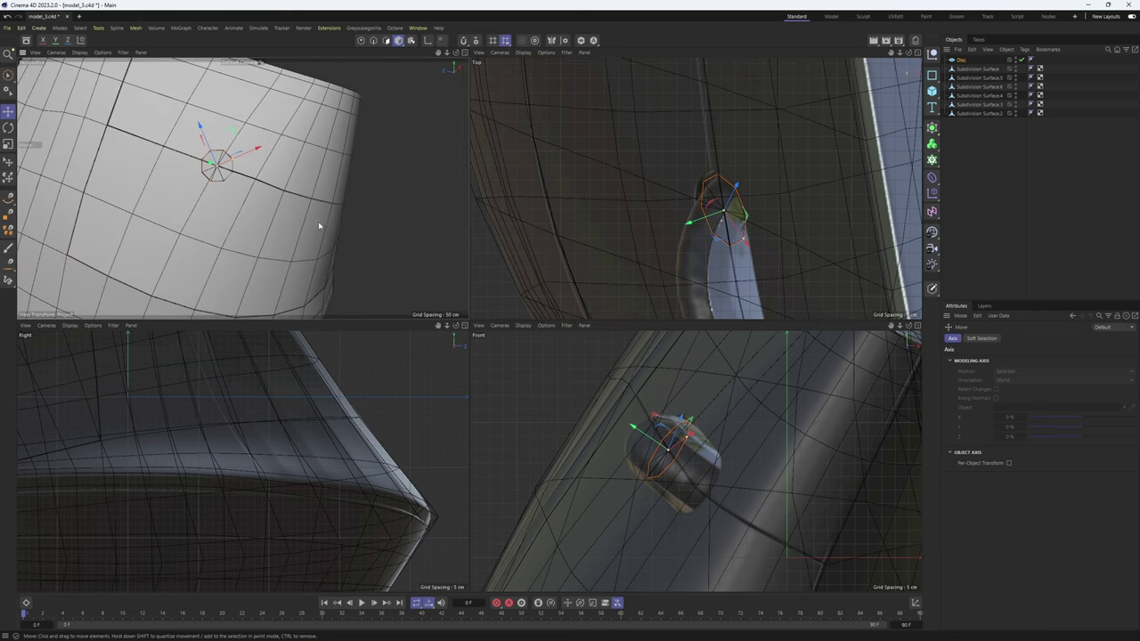
- Duplicate the disc and place the copy on the seam at the lower end of the reference recess
middle_click(317, 193)
left_click_drag(467, 323, 317, 179, "alt")
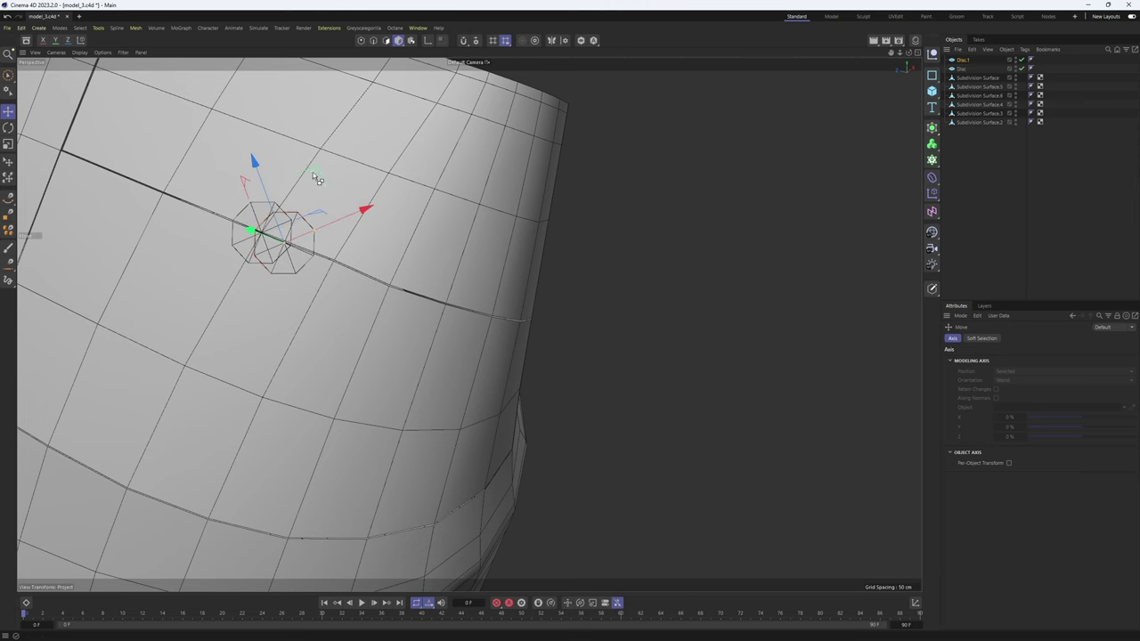
left_click(9, 164)
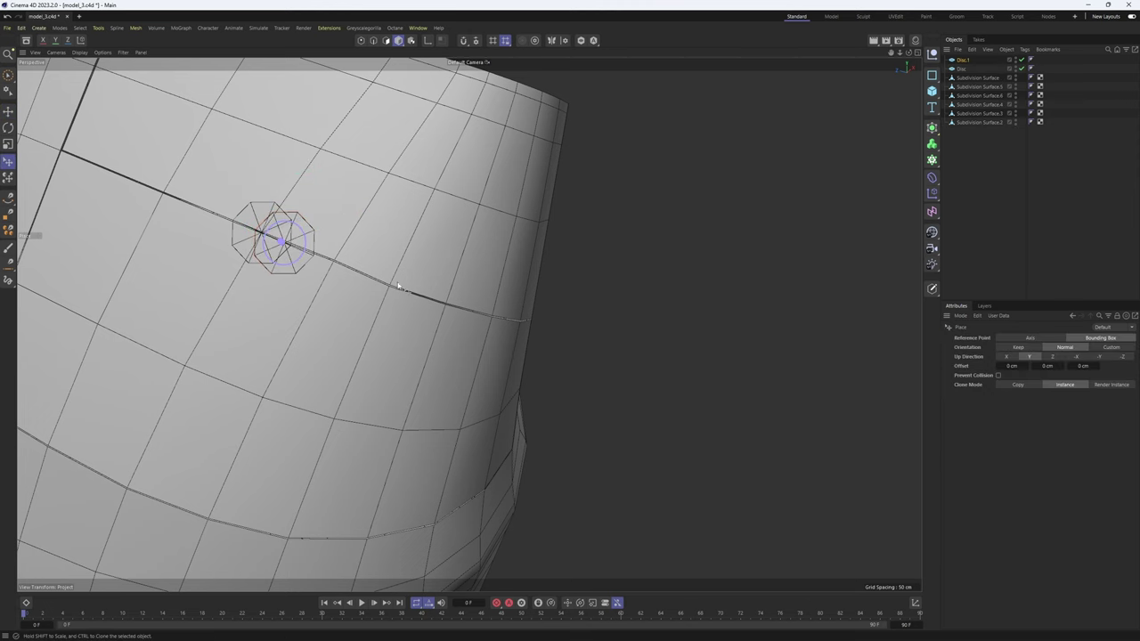
left_click_drag(378, 275, 339, 269, "alt")
middle_click(340, 268)
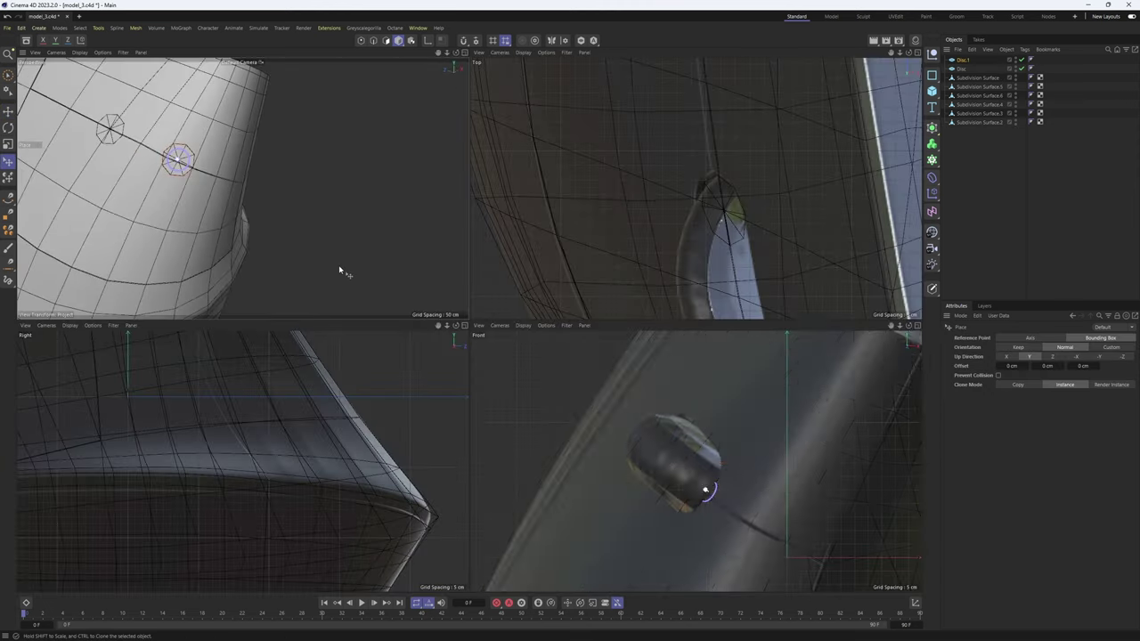
scroll(614, 158, "up", 5)
scroll(200, 159, "up", 2)
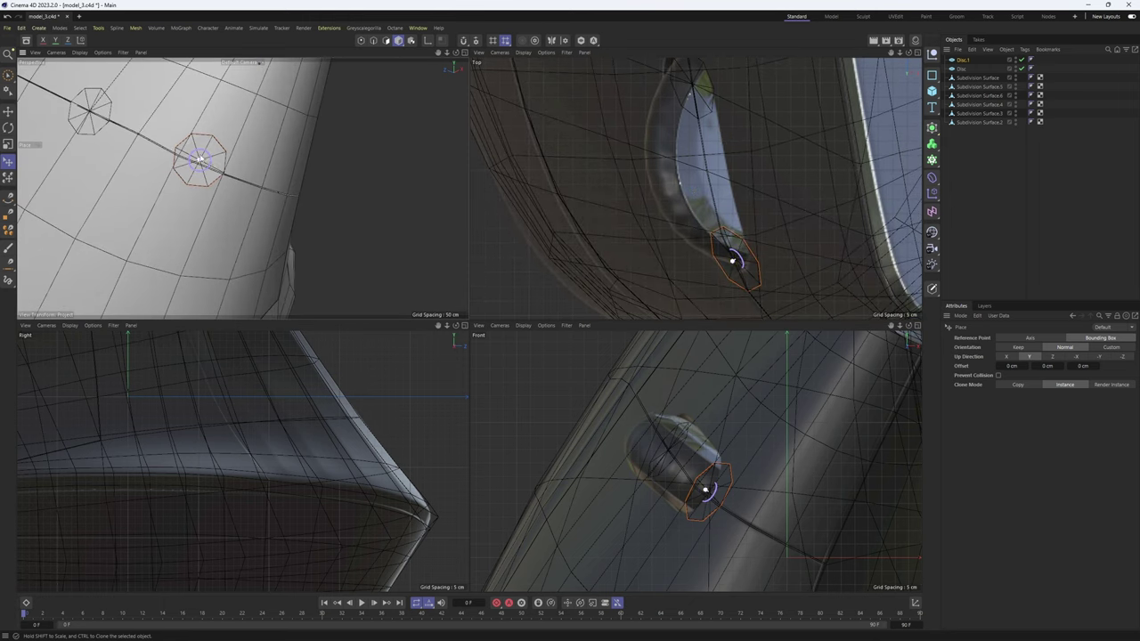
left_click_drag(205, 159, 183, 156)
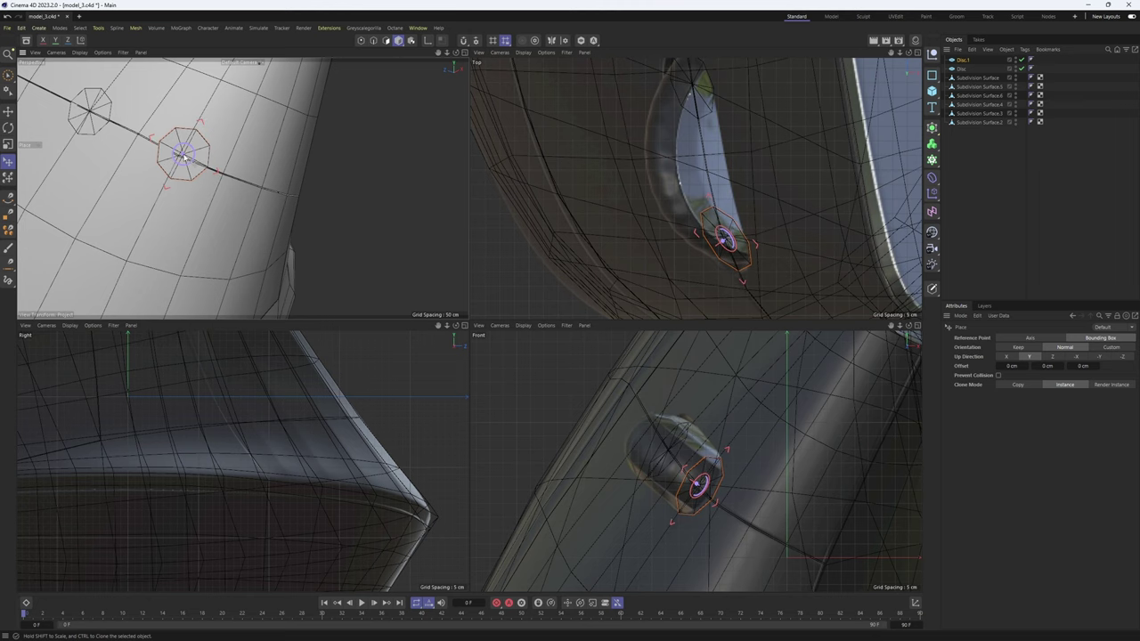
middle_click(215, 184)
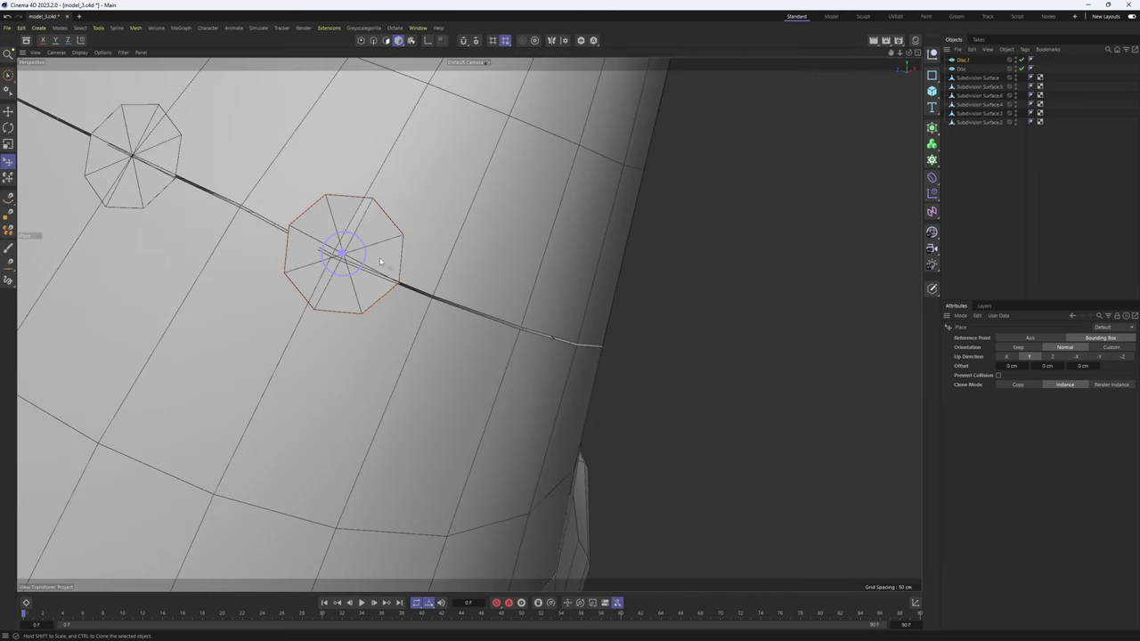
- Rotate the copied disc slightly about its own axis to align it with the panel seam
key("r")
scroll(392, 256, "up", 1)
scroll(394, 260, "down", 1)
middle_click_drag(395, 260, 425, 279, "alt")
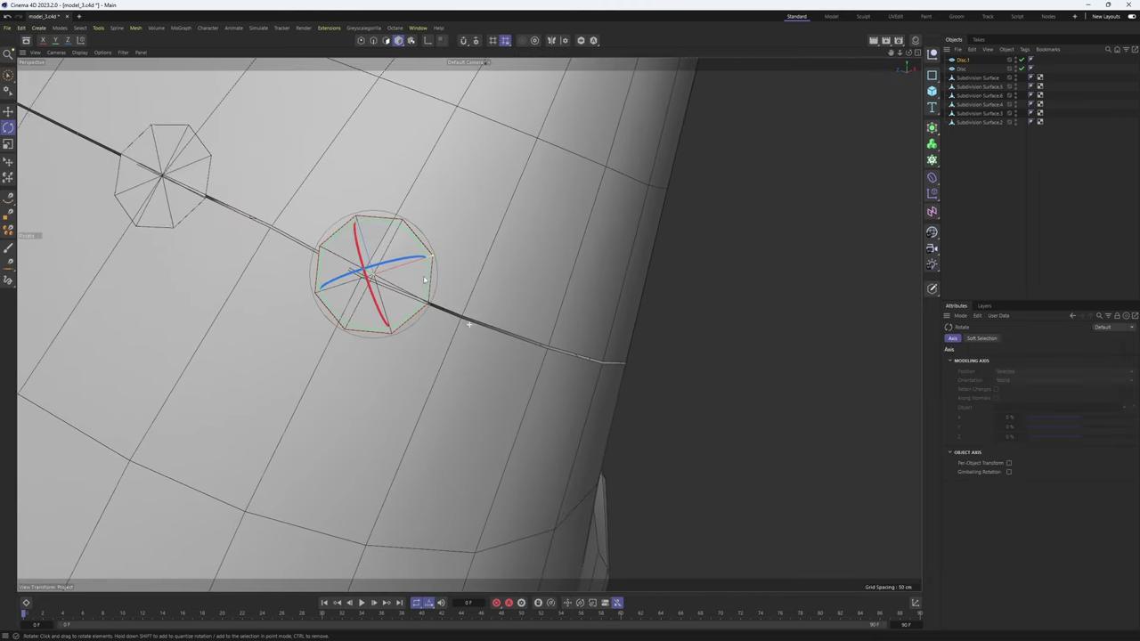
scroll(425, 273, "up", 1)
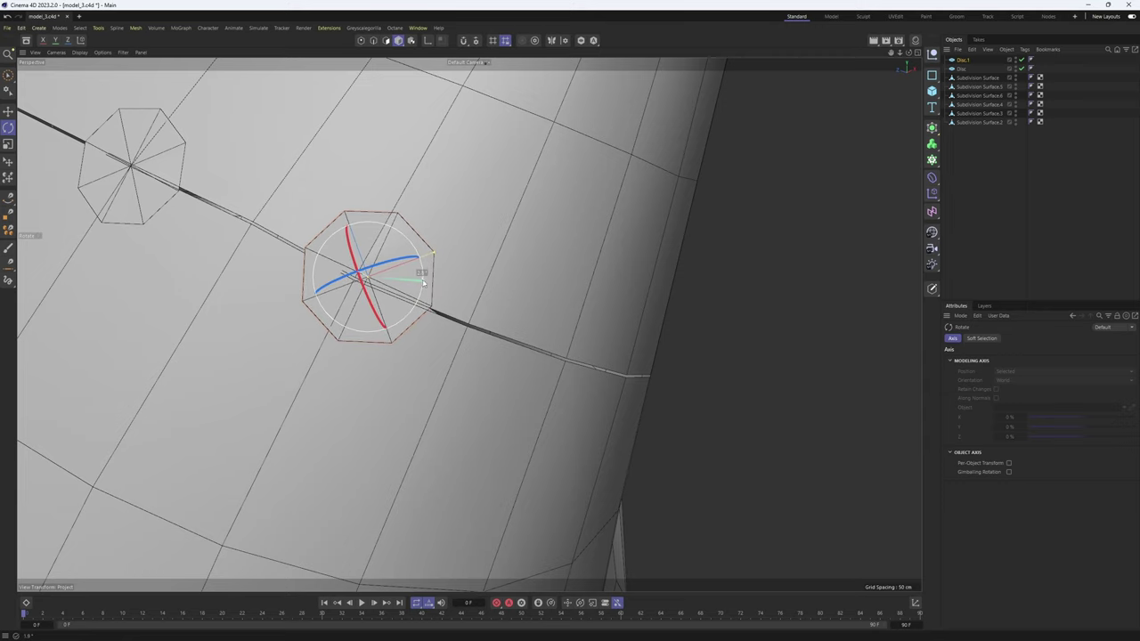
key("e")
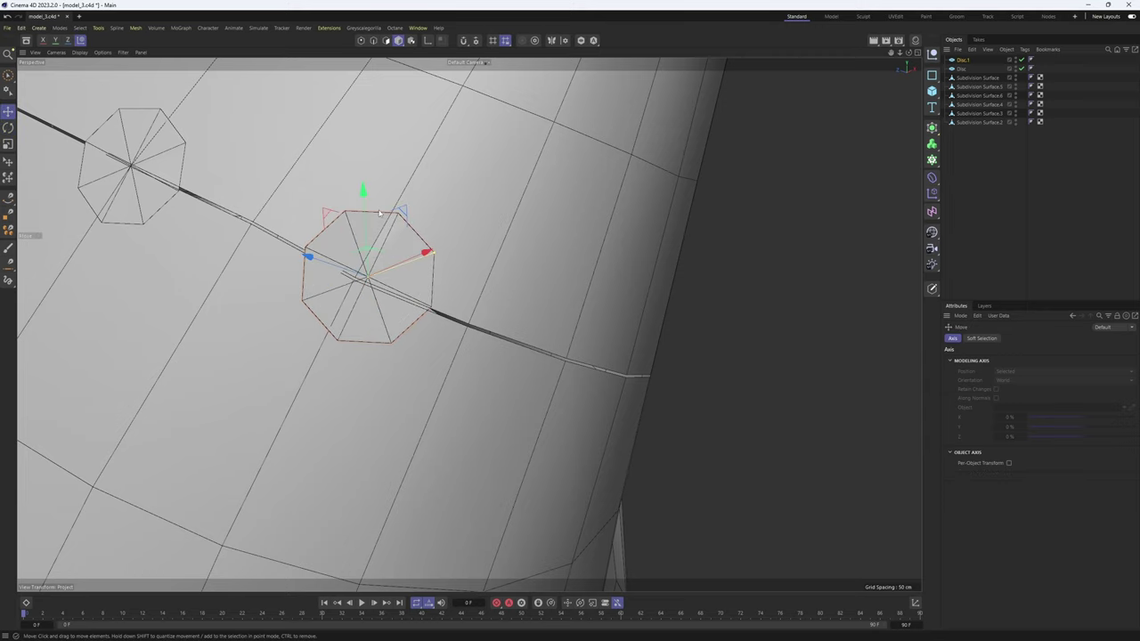
- Merge the two discs into one mesh with Connect Objects + Delete
left_click(962, 70, "ctrl")
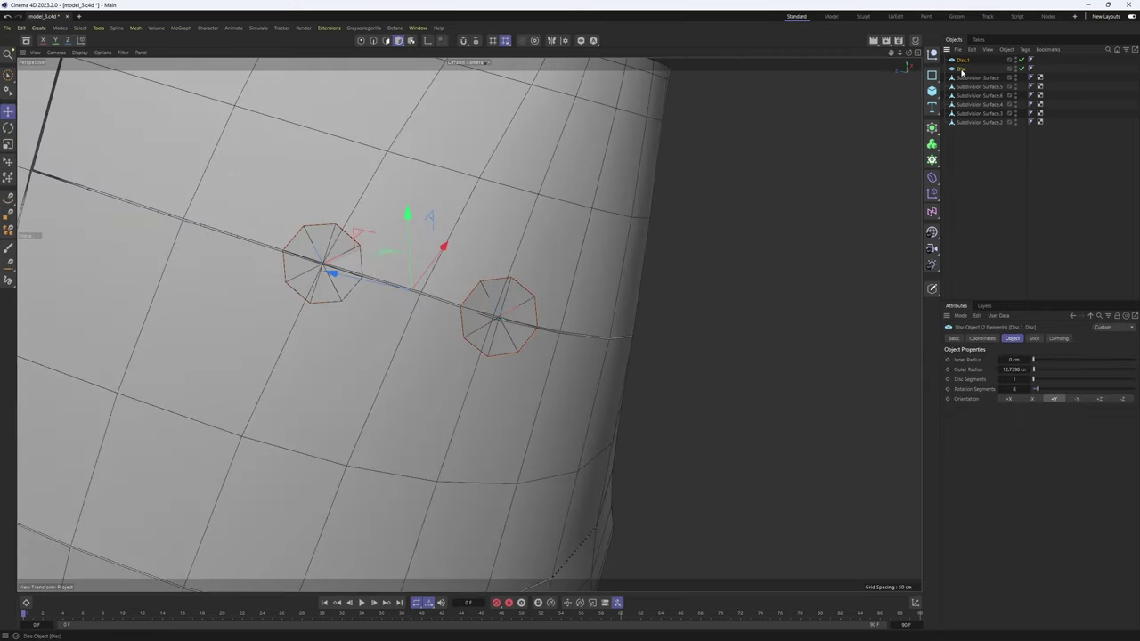
right_click(962, 69)
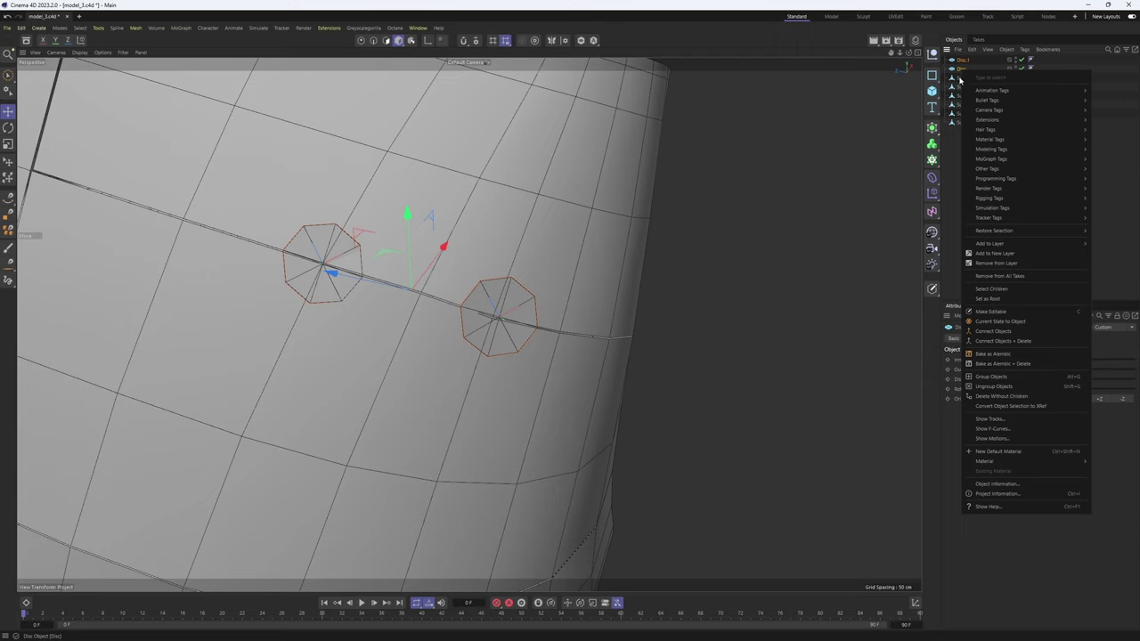
left_click(1006, 342)
left_click_drag(629, 273, 724, 181, "alt")
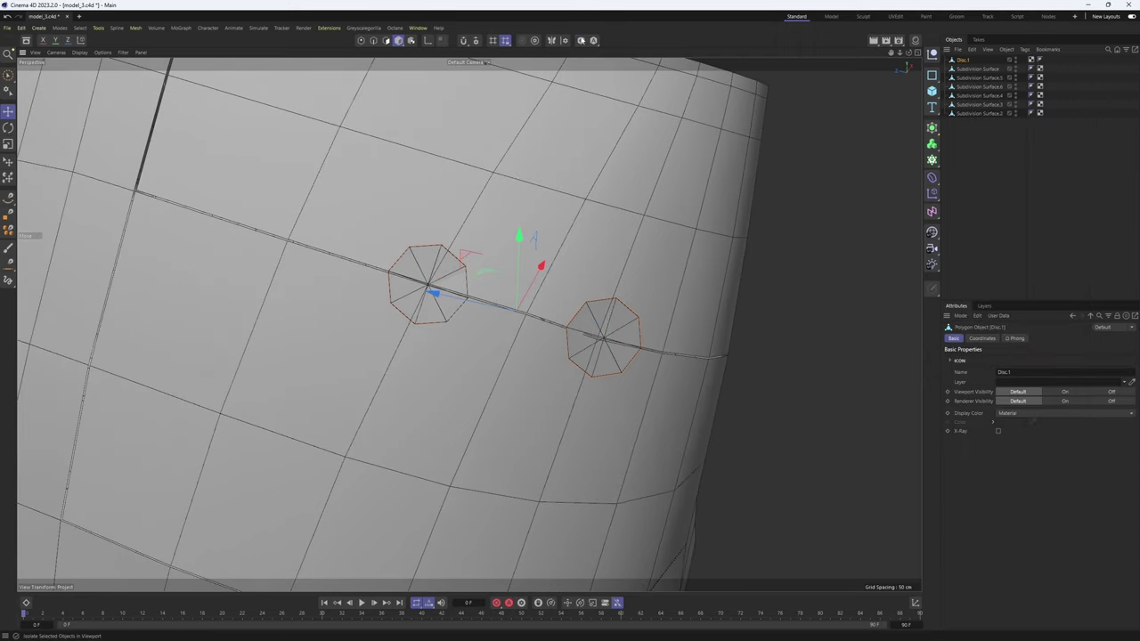
- Isolate the merged discs and connect their facing edges with Polygon Pen polygons to form one pill-shaped mesh
left_click(580, 40)
right_click(592, 236)
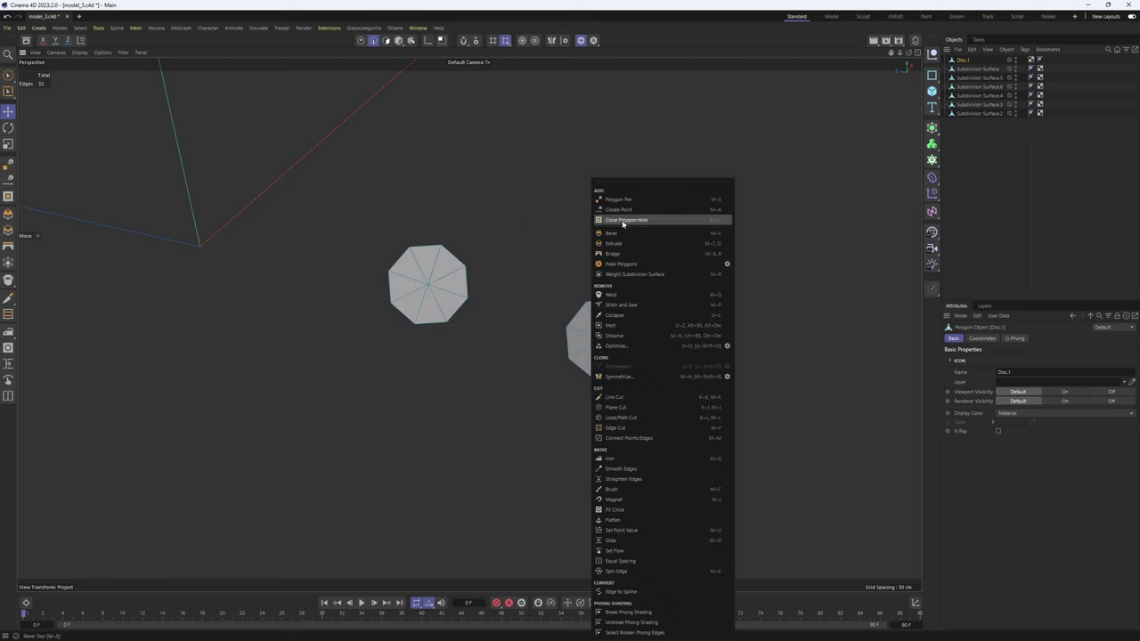
left_click(623, 203)
left_click_drag(464, 289, 592, 341, "ctrl")
left_click_drag(425, 331, 593, 383, "ctrl")
left_click_drag(615, 304, 454, 248, "ctrl")
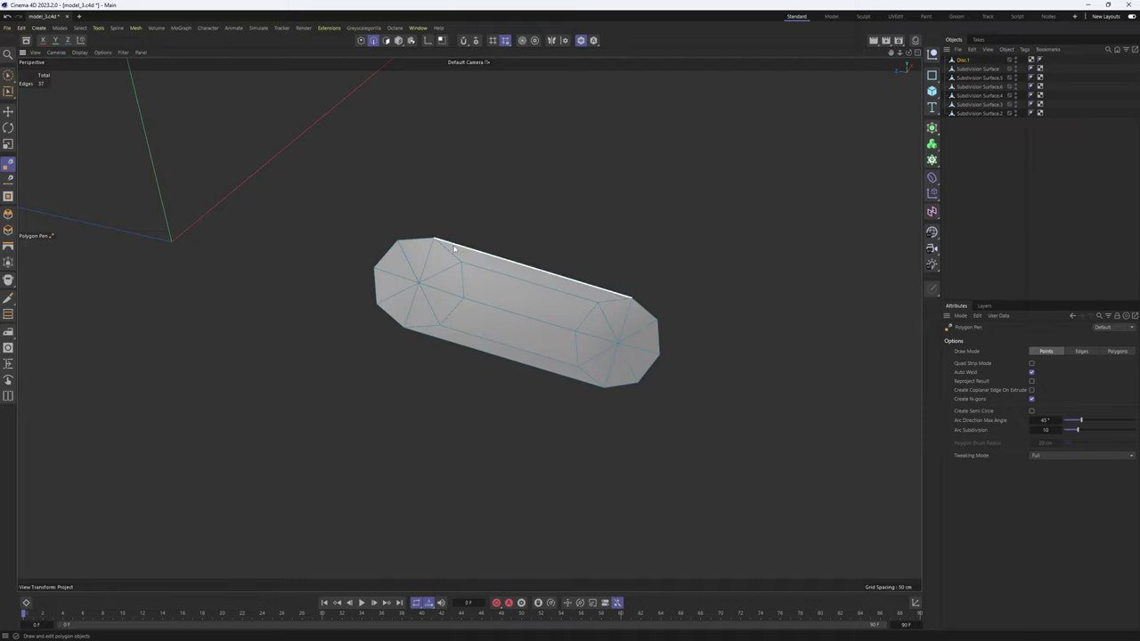
- Show the whole mouse body again and move all of the pill's polygons outward until they stand clear of the body surface
left_click(583, 42)
left_click_drag(574, 125, 518, 291, "alt")
key("Return")
key("ctrl+a")
right_click(517, 291)
left_click(534, 268)
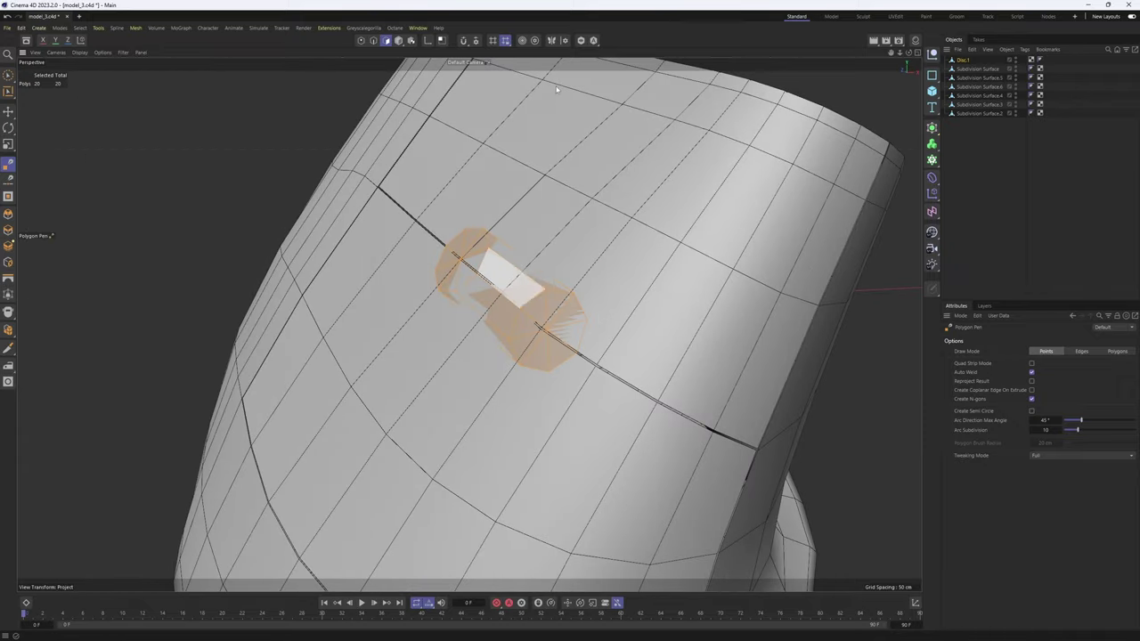
key("e")
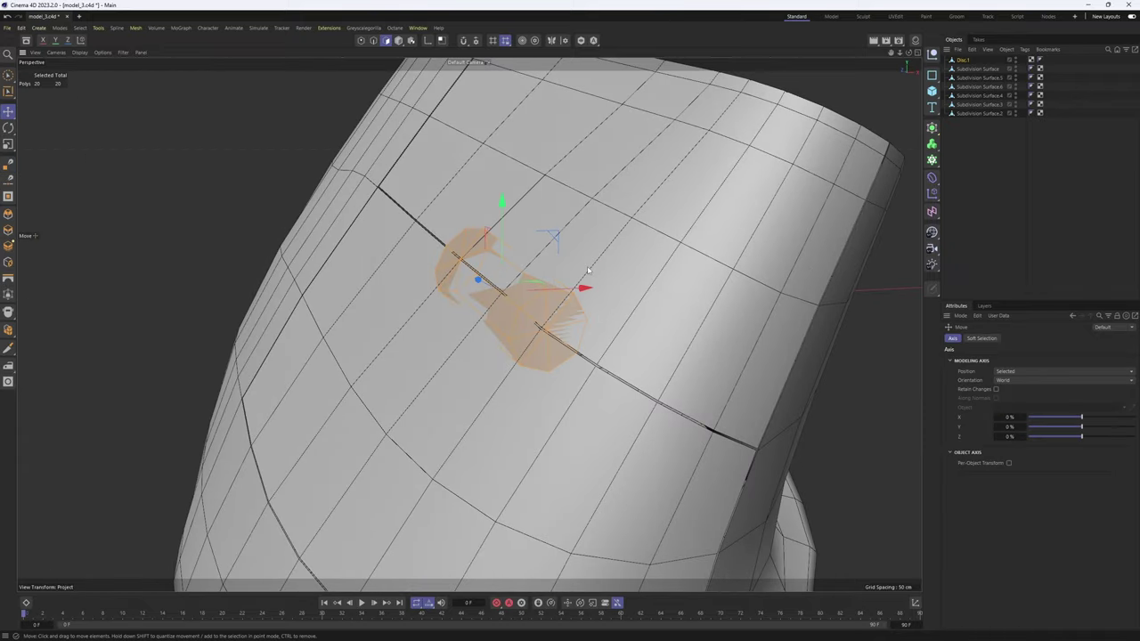
left_click_drag(580, 286, 576, 261, "alt")
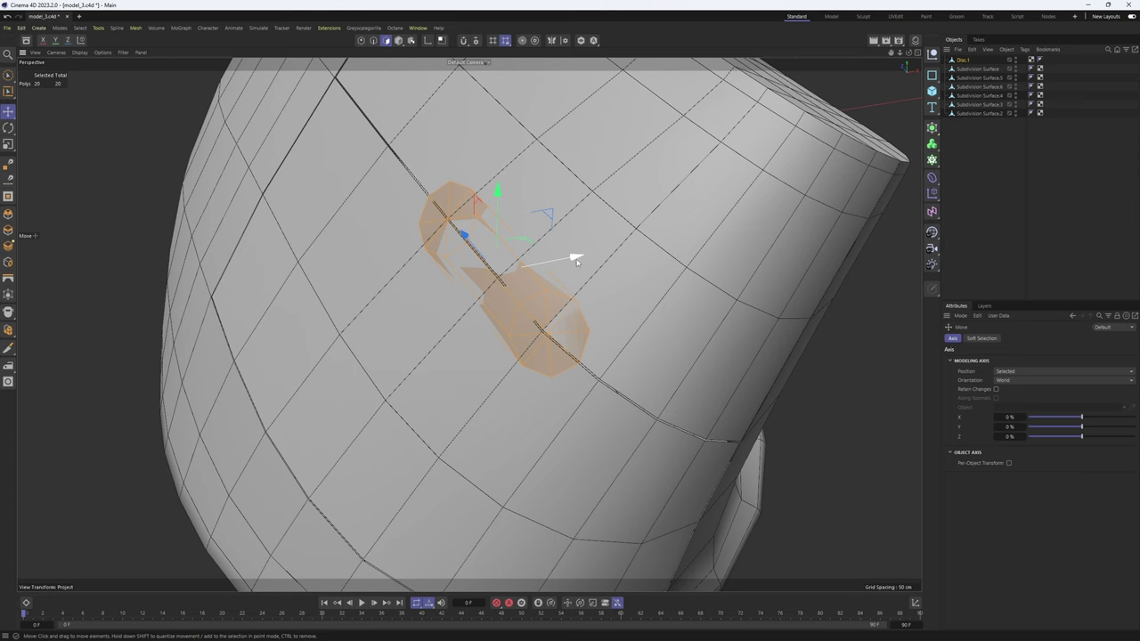
right_click(577, 261)
left_click(595, 444)
left_click_drag(595, 445, 457, 258, "alt")
left_click_drag(547, 269, 558, 314, "alt")
- Extrude the pill's polygons into the mouse body to turn the flat shape into a cutter crossing the panel seam
key("d")
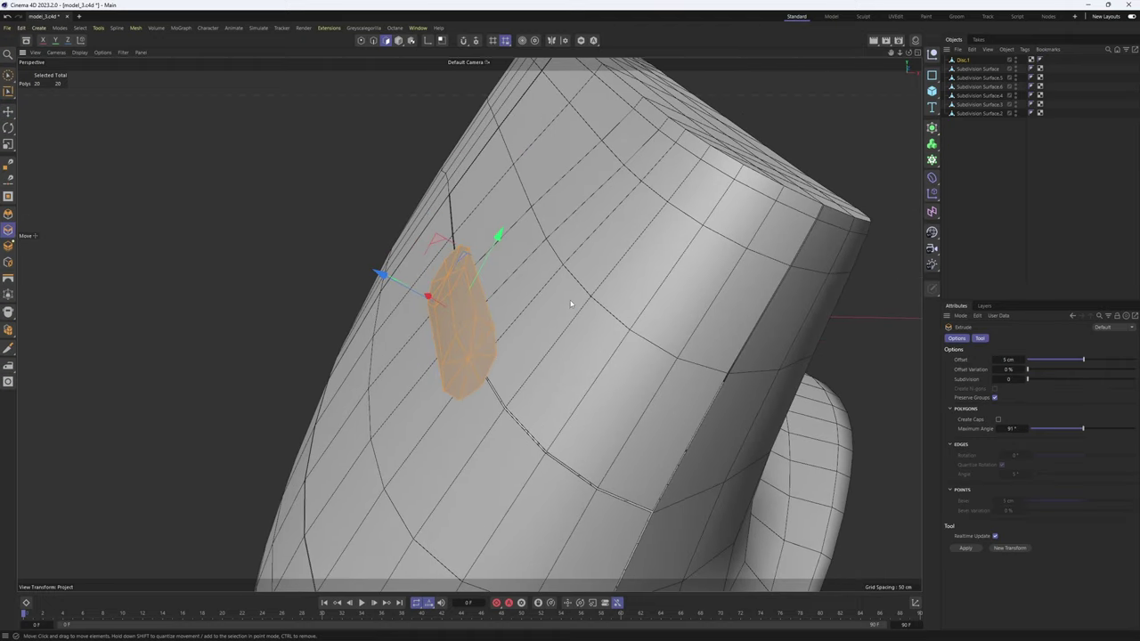
right_click(574, 303)
left_click(620, 251)
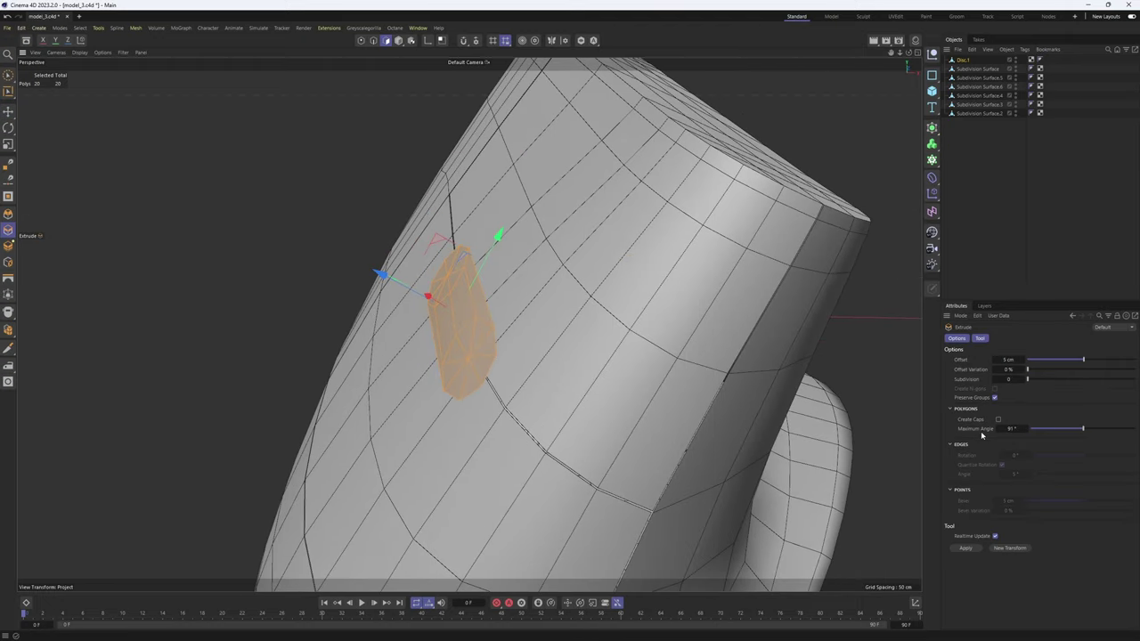
left_click_drag(561, 328, 499, 328)
left_click_drag(499, 327, 585, 282, "alt")
key("Return")
- Duplicate the pill cutter, hide the original, and subtract the copy from the panel above the seam with a Boole
scroll(585, 354, "down", 3)
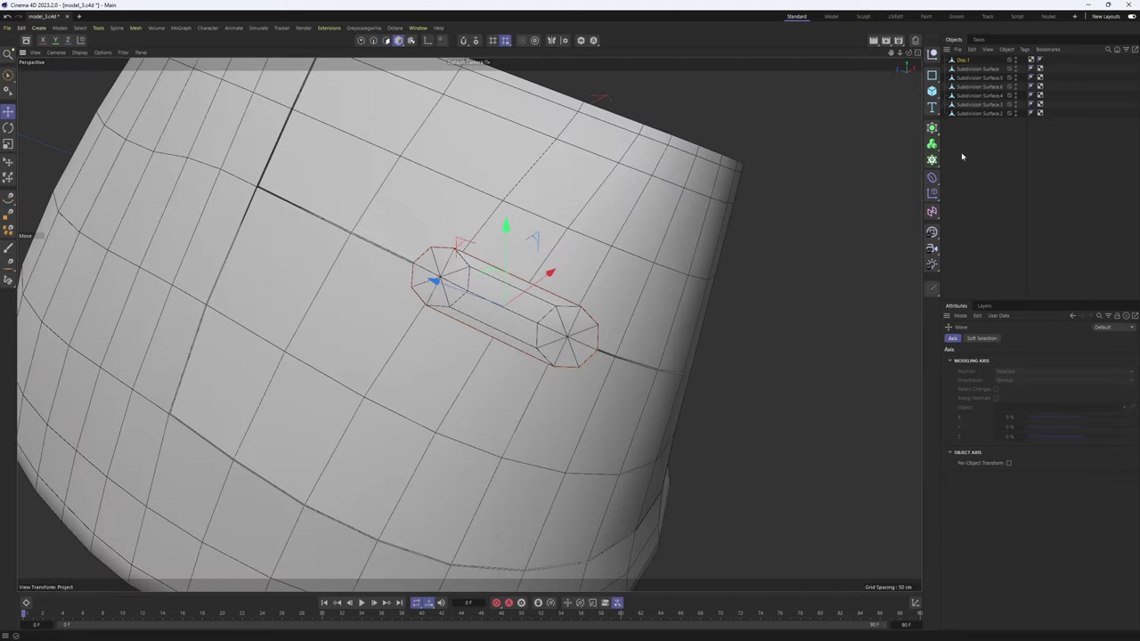
left_click_drag(964, 64, 966, 65, "ctrl")
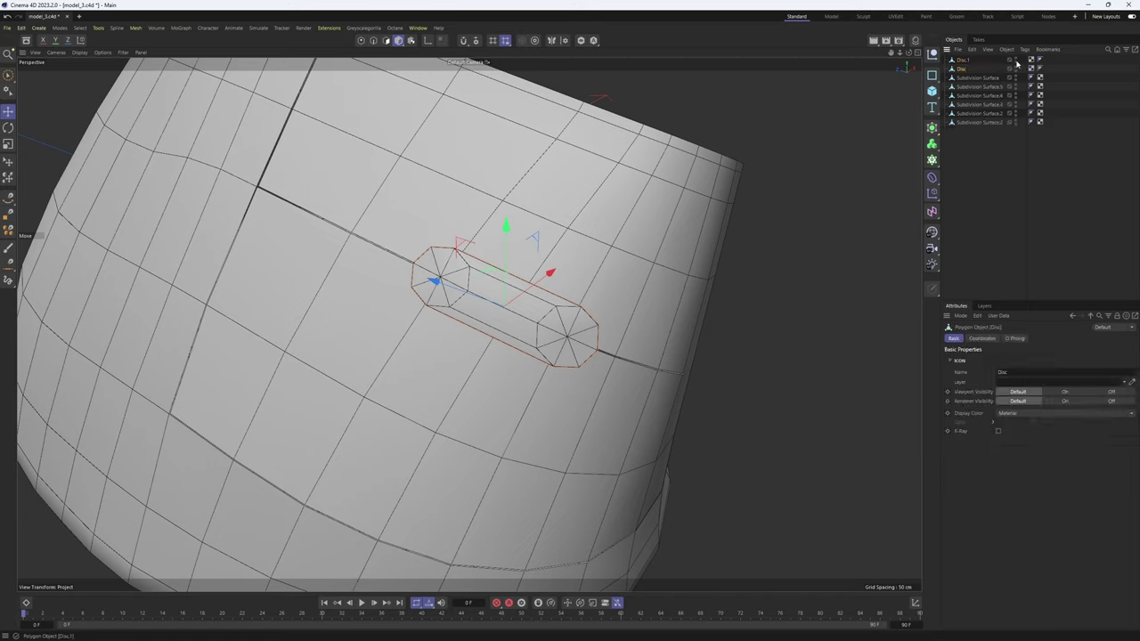
left_click(636, 257)
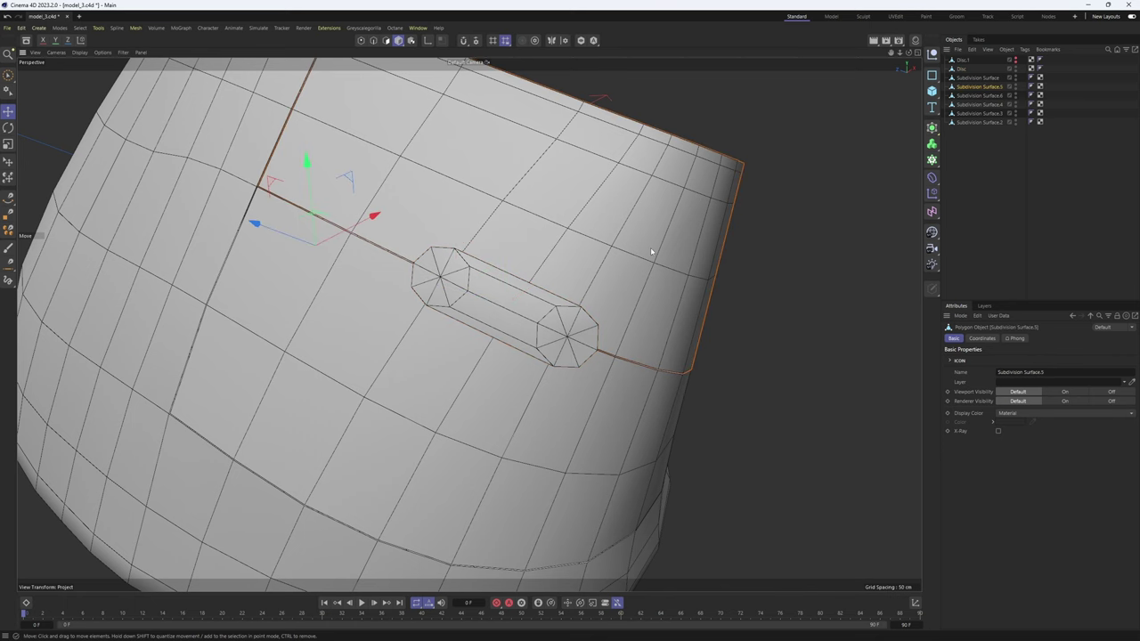
left_click_drag(651, 250, 621, 269, "alt")
left_click_drag(931, 128, 957, 151)
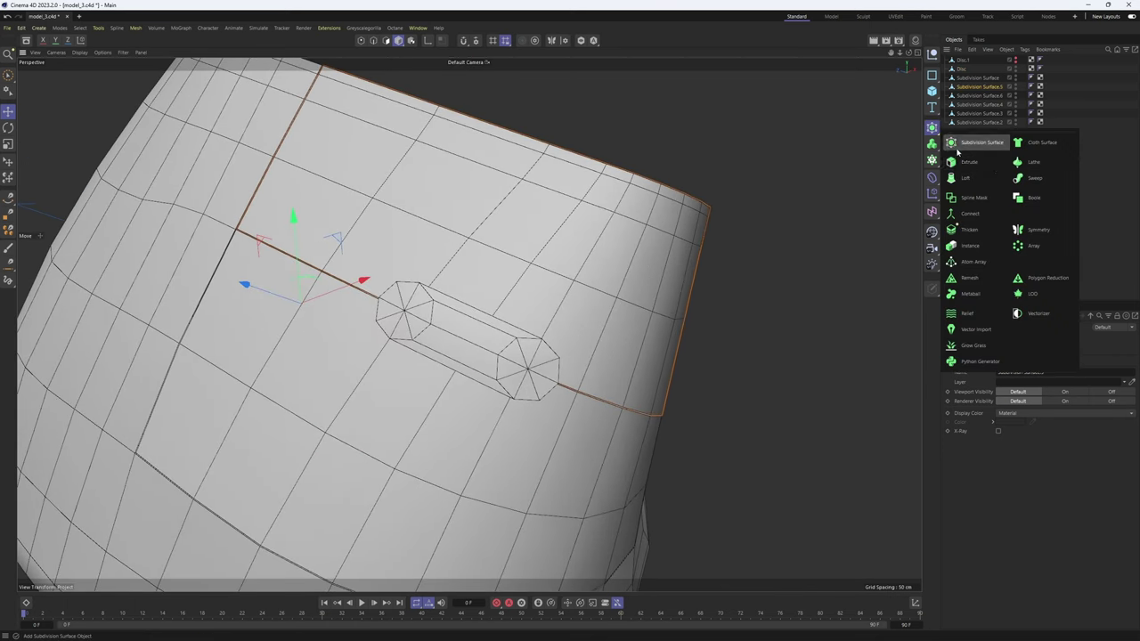
left_click(1029, 197, "alt")
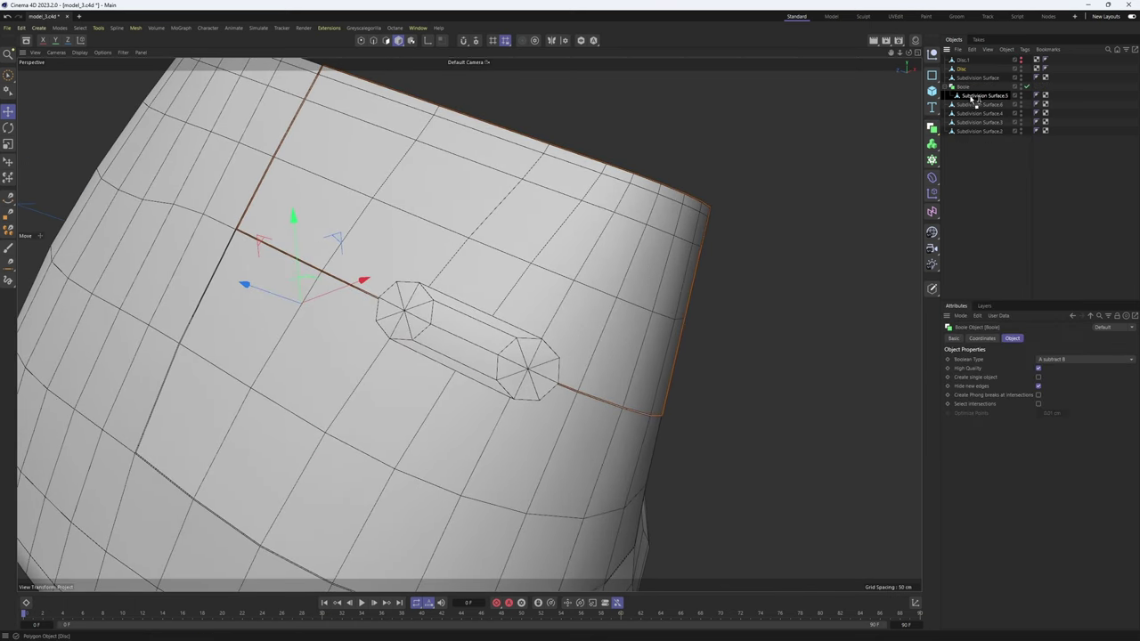
left_click_drag(972, 99, 972, 99)
- Set the upper panel's Boole to create a single object and convert it to an editable mesh
left_click_drag(686, 259, 665, 234, "alt")
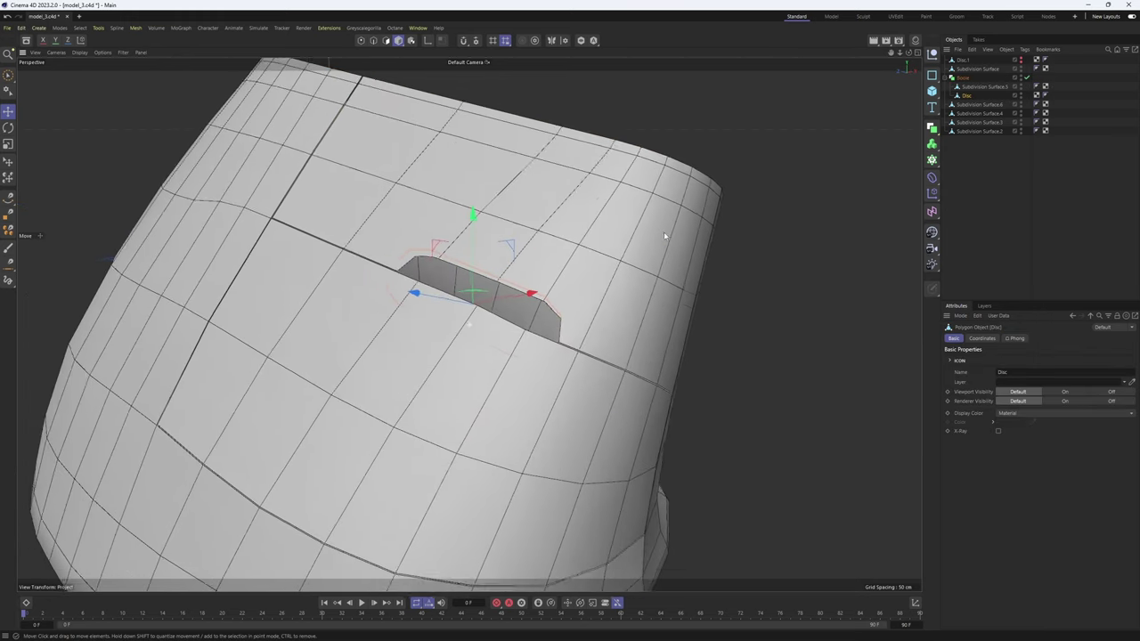
right_click_drag(665, 234, 701, 244, "alt")
left_click_drag(701, 243, 722, 268, "alt")
left_click(960, 78)
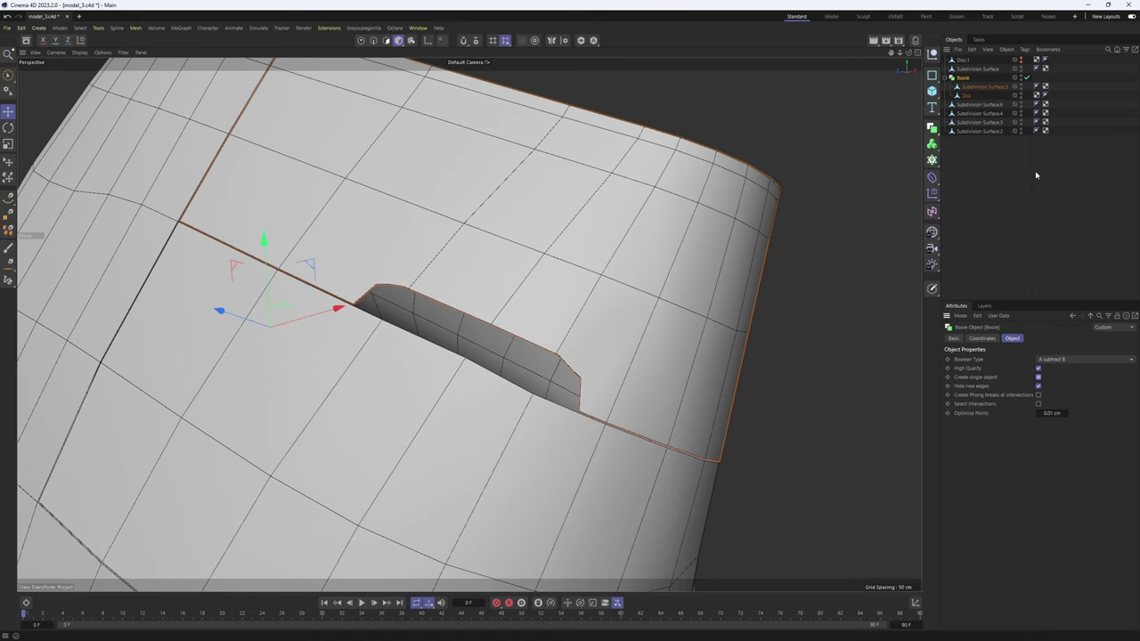
key("c")
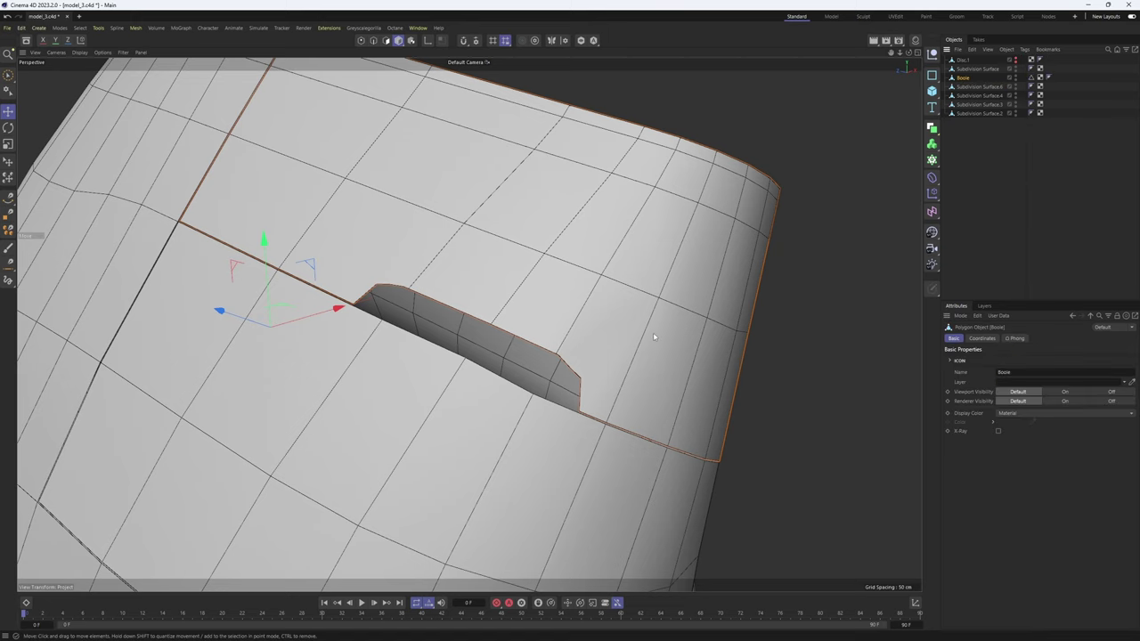
- Merge the surplus points along the upper recess rim into their neighbouring corner points with the Polygon Pen
key("Return")
right_click(568, 218)
left_click(588, 240)
scroll(364, 303, "up", 3)
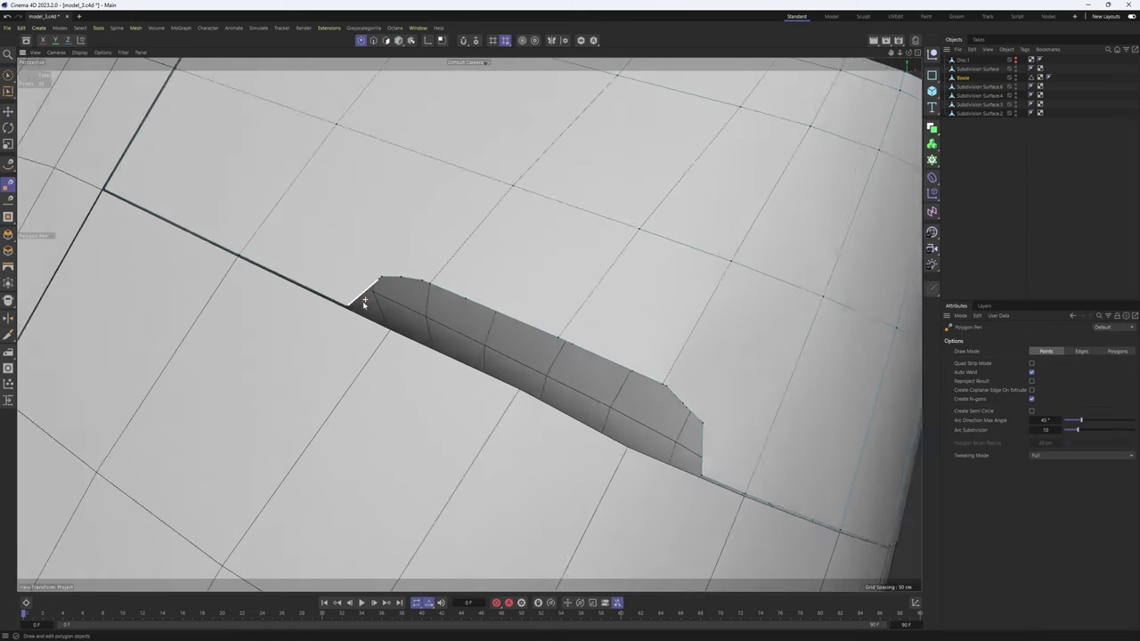
scroll(363, 303, "up", 3)
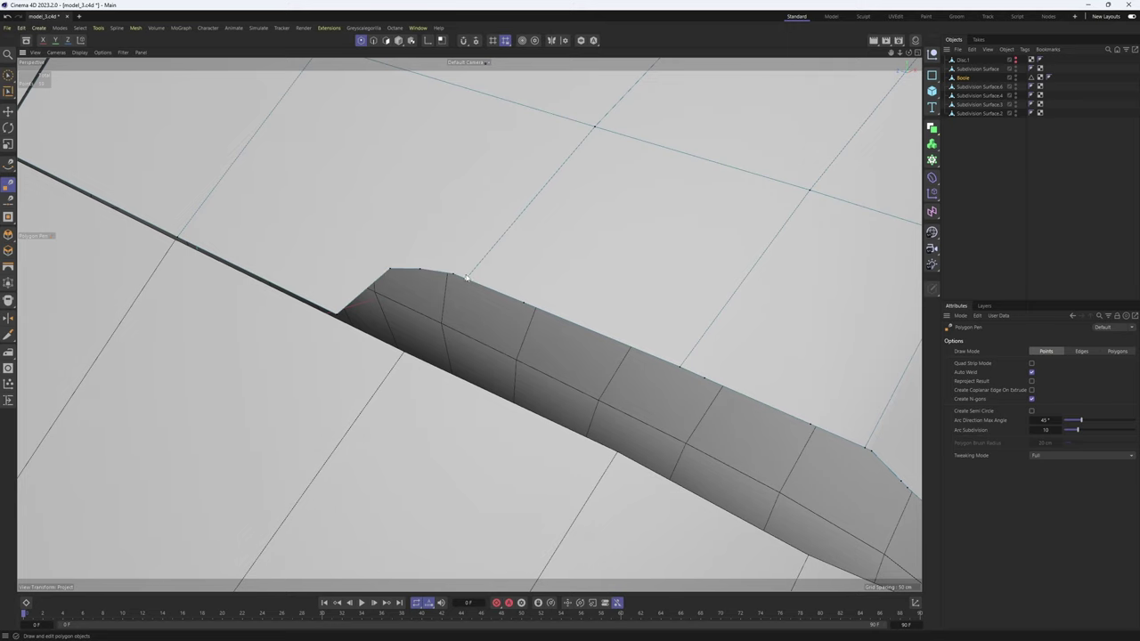
left_click_drag(465, 279, 419, 277, "alt")
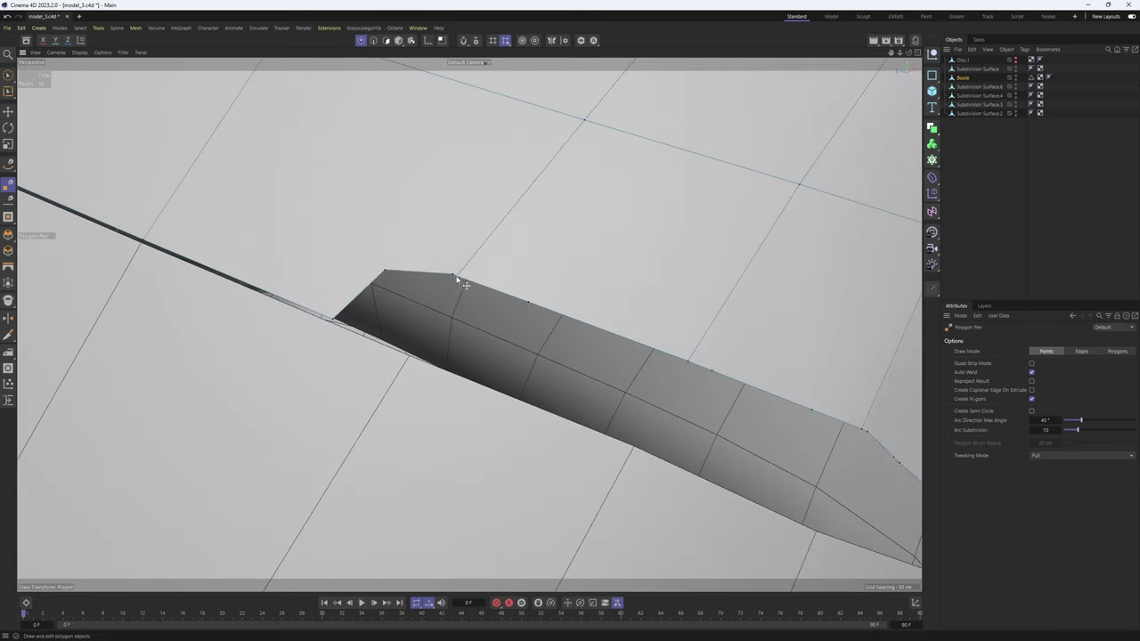
scroll(603, 301, "down", 2)
middle_click_drag(603, 301, 475, 243, "alt")
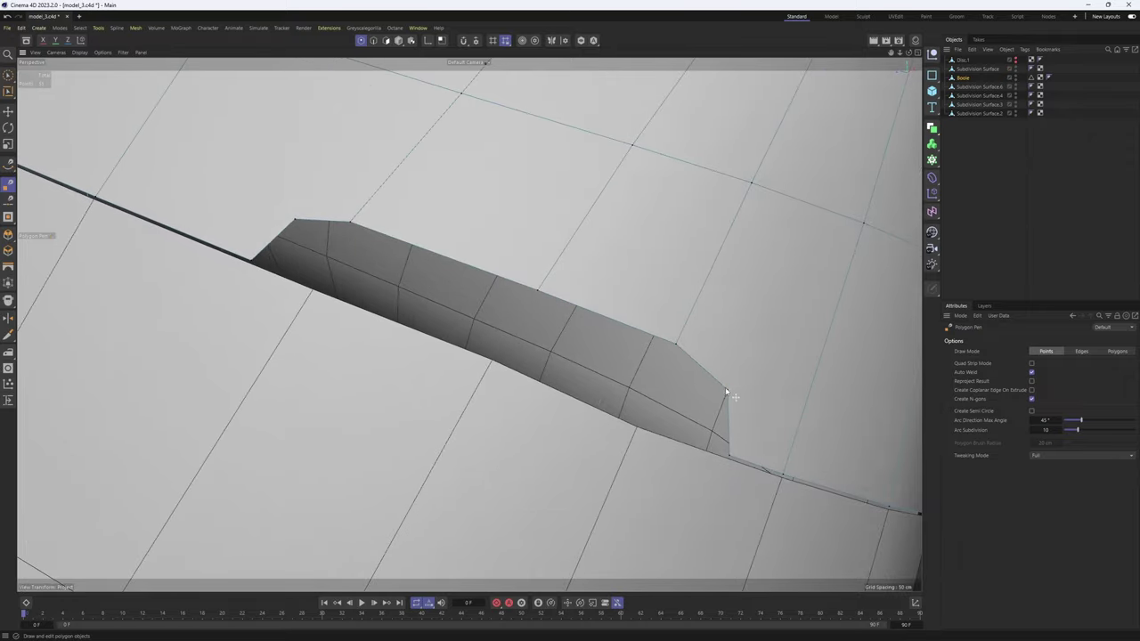
left_click_drag(725, 390, 714, 363, "alt")
scroll(714, 362, "down", 2)
middle_click_drag(714, 363, 682, 407, "alt")
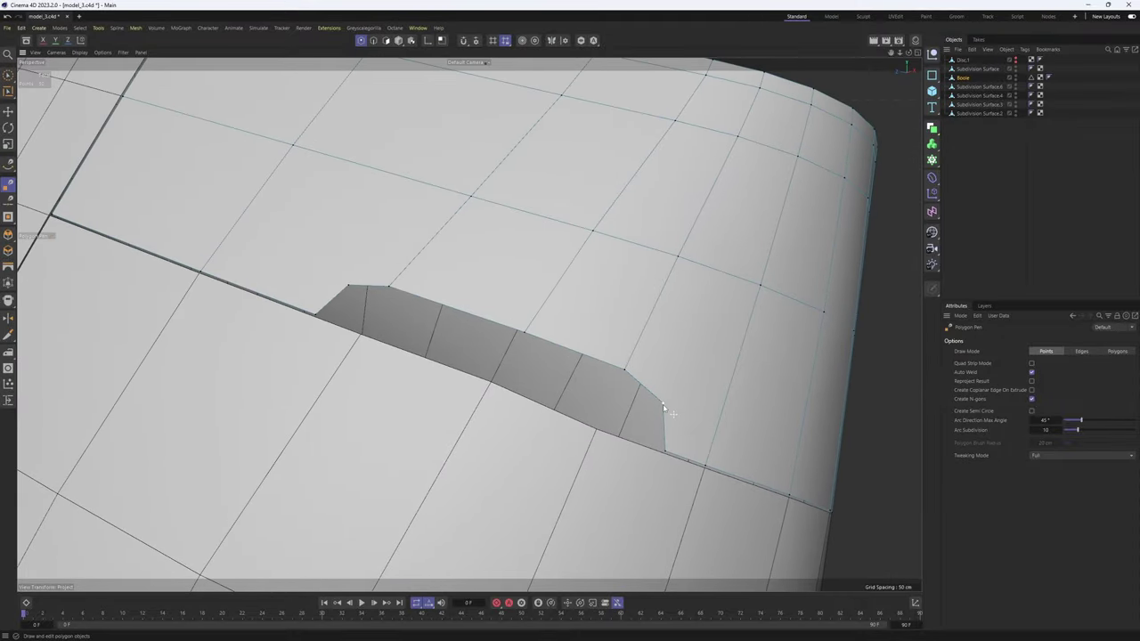
- Connect the two outer corner points of the upper recess rim to the nearest panel grid points with new edges
left_click_drag(756, 295, 489, 344, "alt")
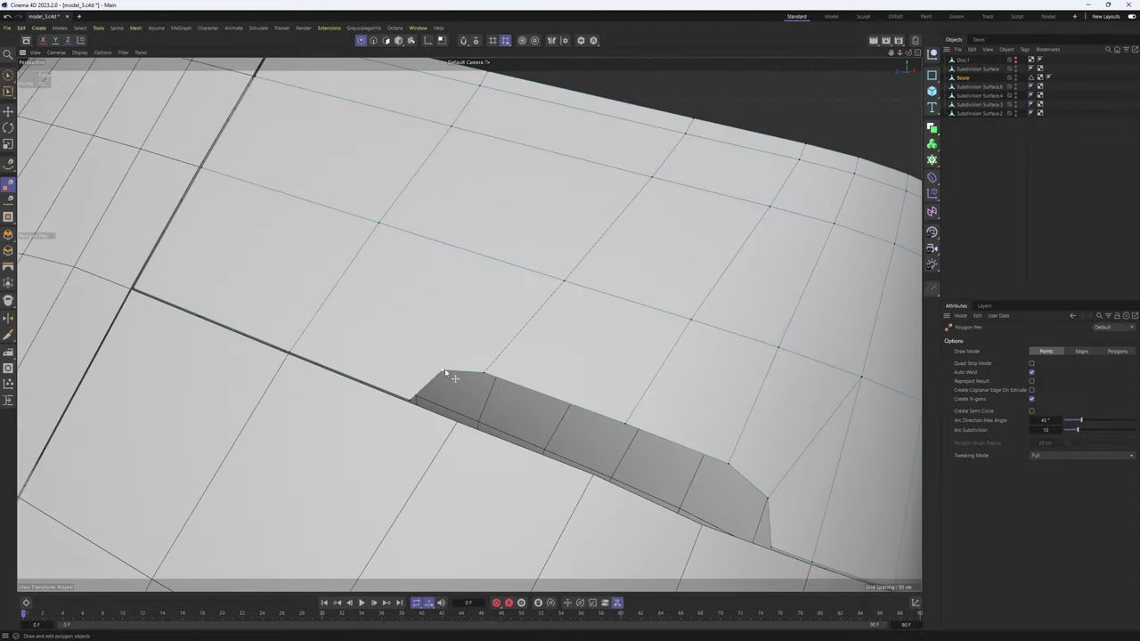
left_click(378, 224)
scroll(379, 226, "down", 2)
left_click_drag(383, 227, 419, 214, "alt")
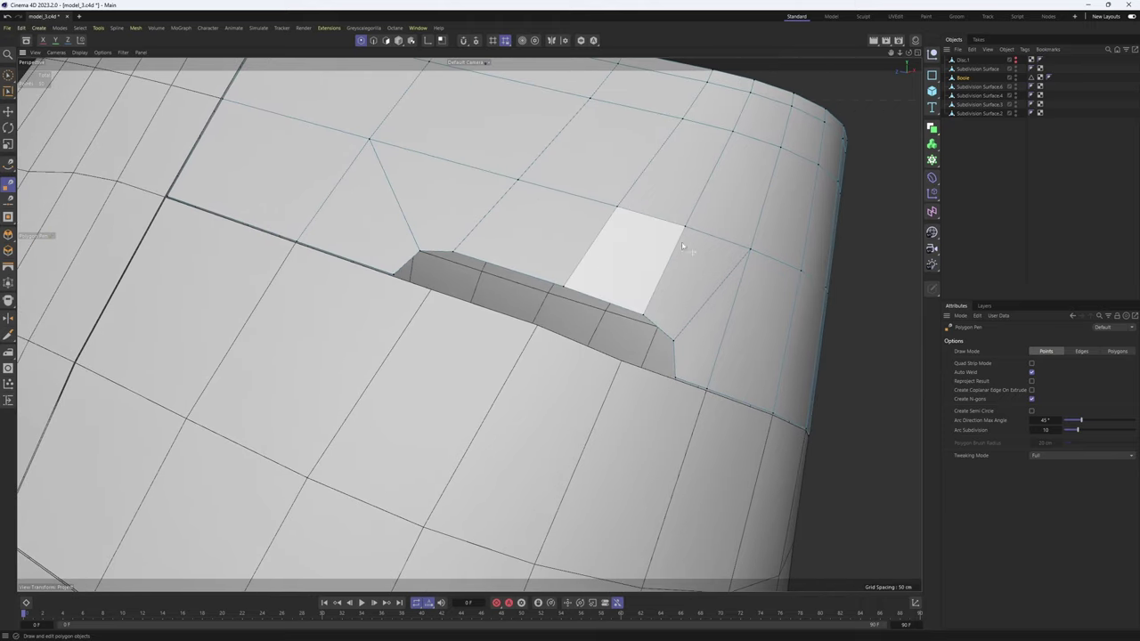
mouse_move(594, 270)
left_mouse_down("alt")
mouse_move(605, 293)
mouse_move(552, 281)
mouse_move(587, 276)
left_mouse_up("alt")
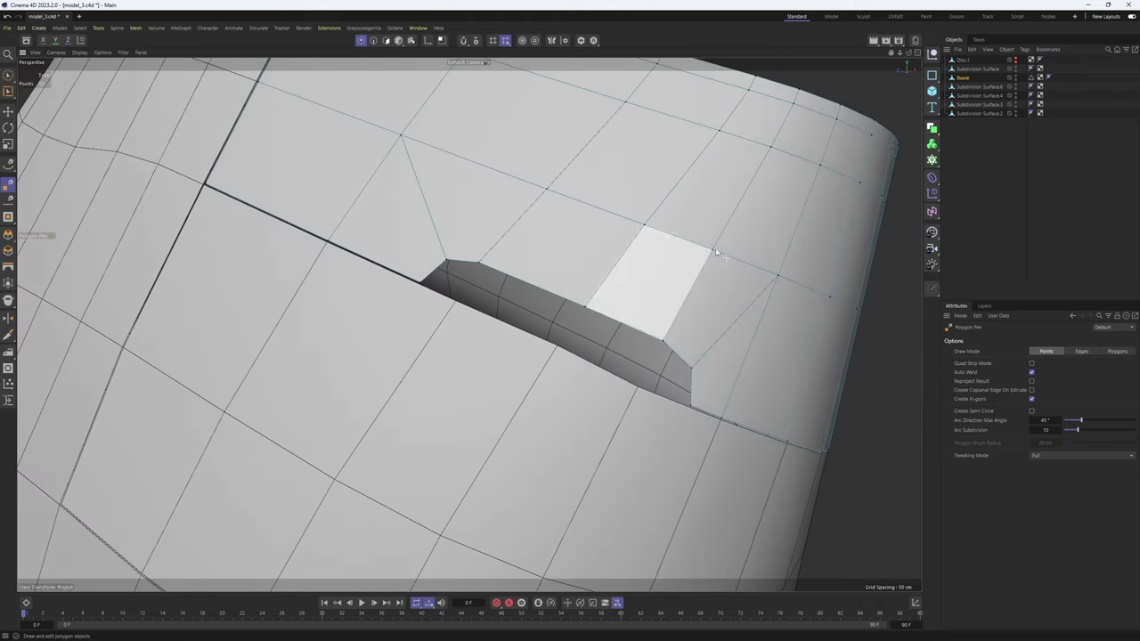
- Subtract the remaining pill cutter from the panel below the seam with a single-object Boole and make the result editable
left_click(977, 86)
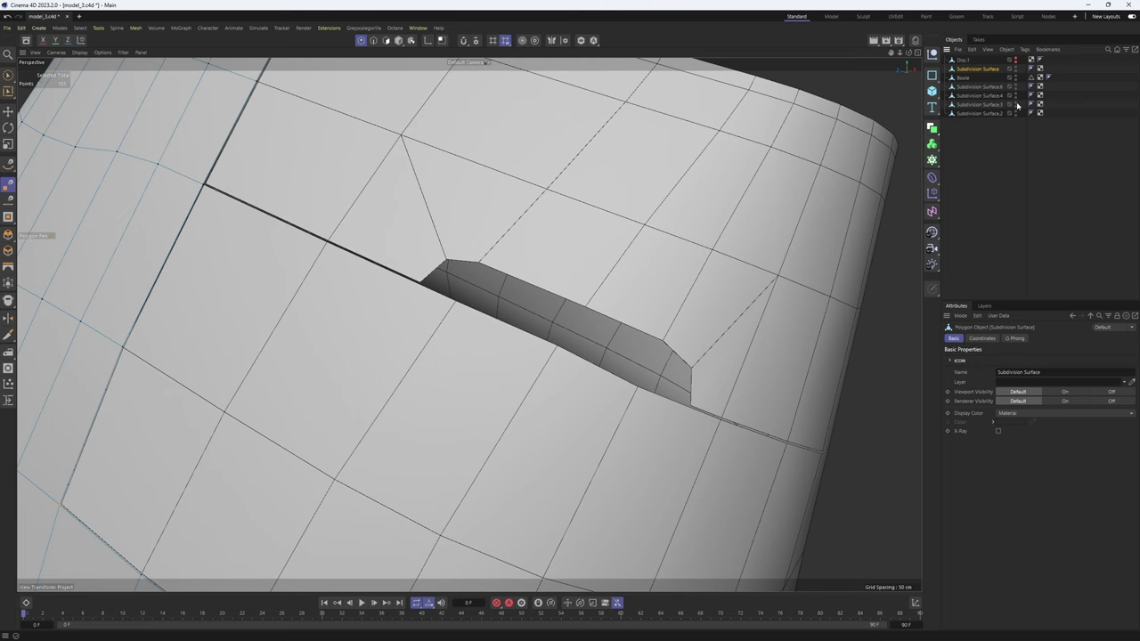
left_click(932, 130)
left_click(1038, 183, "alt")
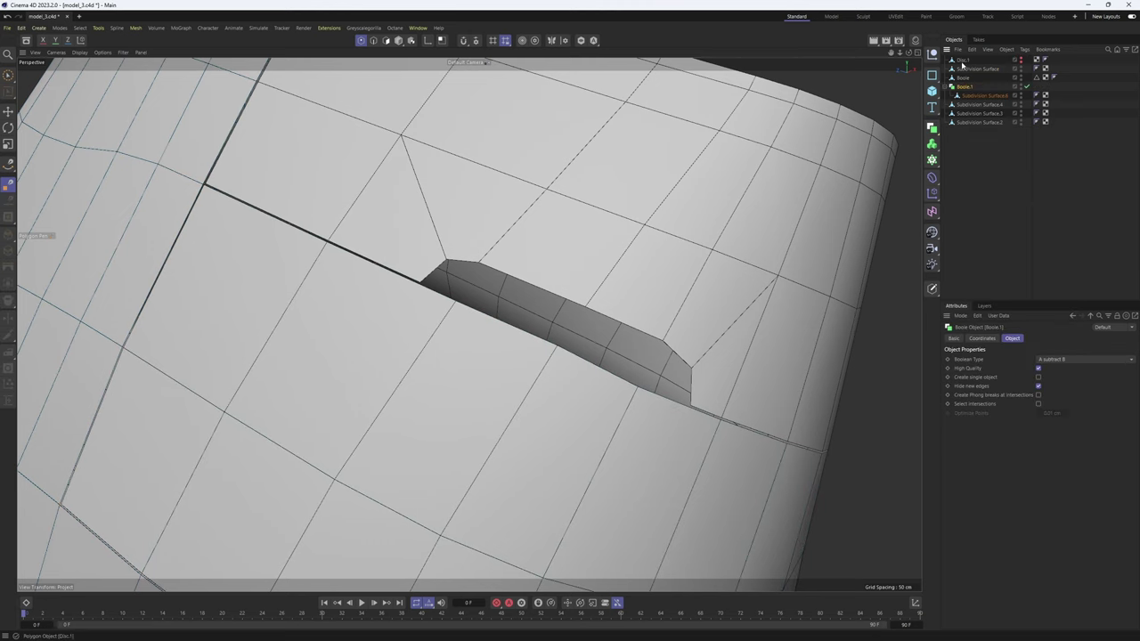
left_click_drag(973, 99, 974, 99)
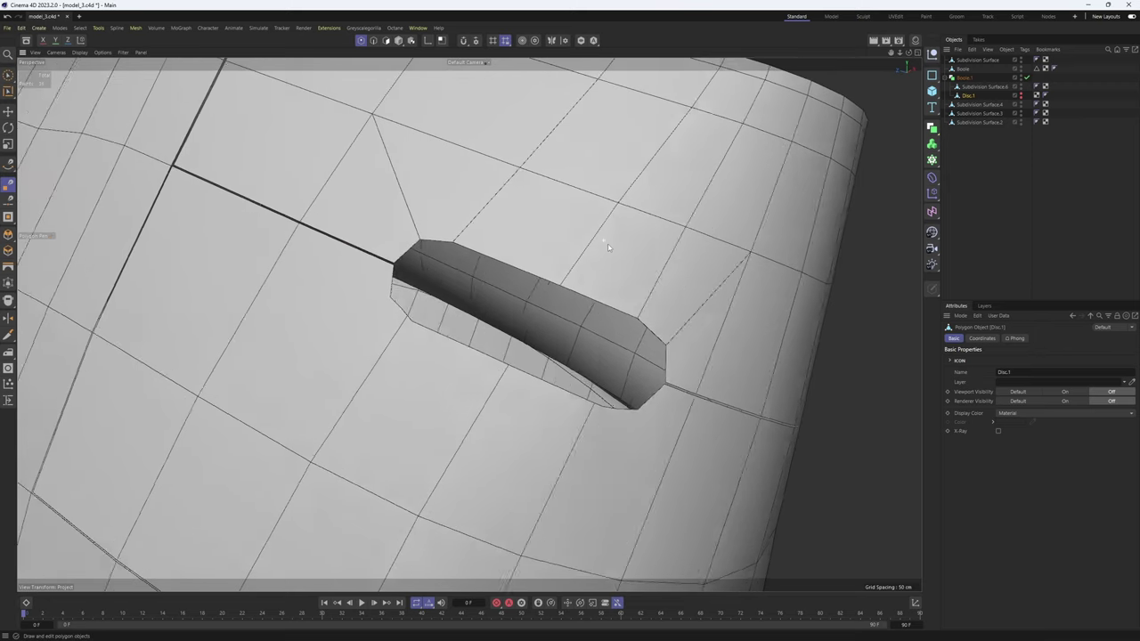
left_click(964, 78)
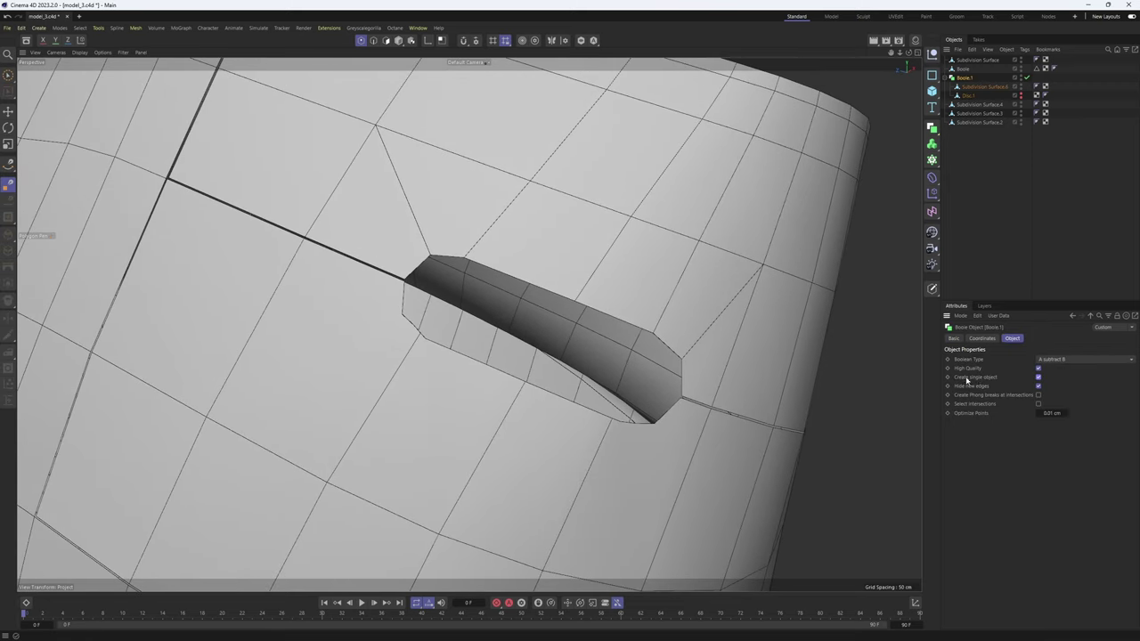
key("c")
- Merge the surplus points along the lower recess rim into the neighbouring grid and corner points with the Polygon Pen
right_click(578, 171)
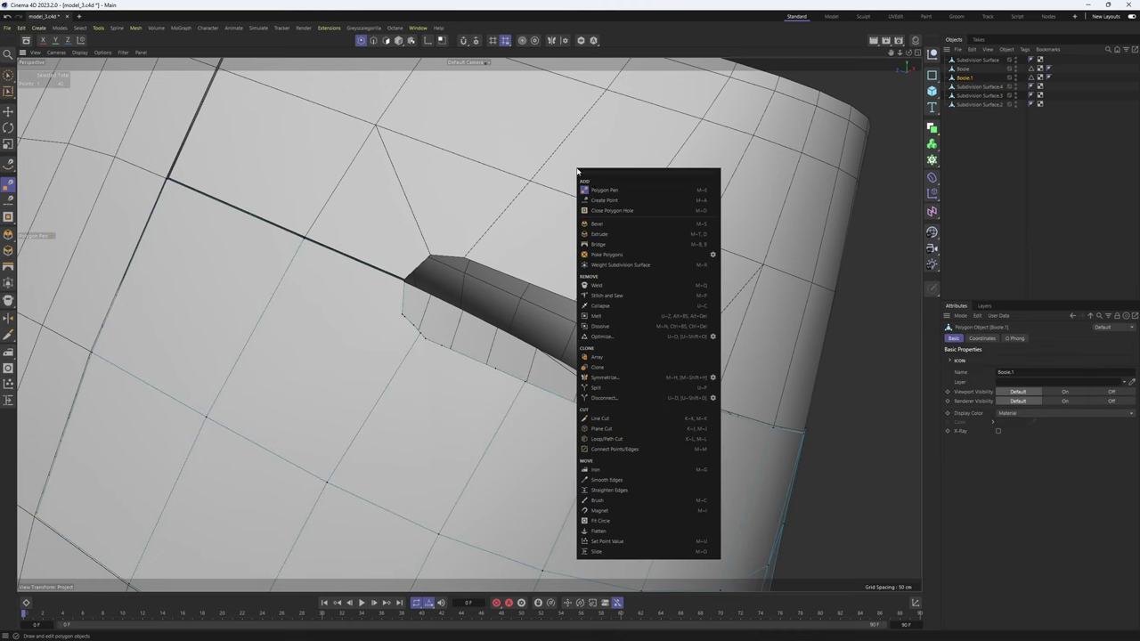
left_click(623, 187)
scroll(397, 311, "up", 5)
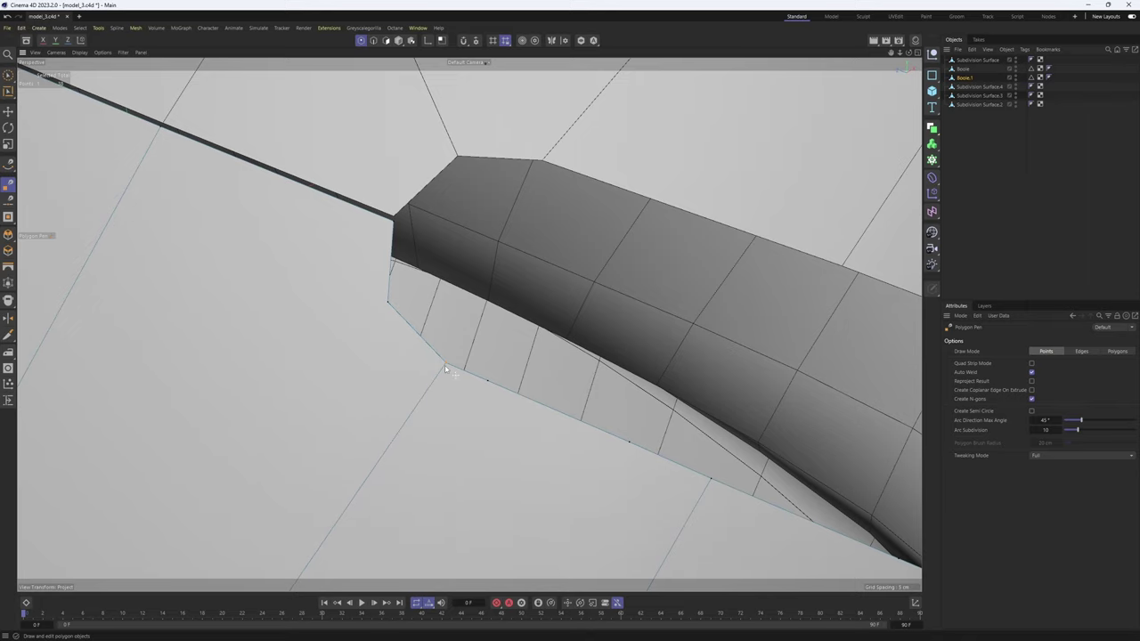
scroll(465, 348, "down", 6)
middle_click_drag(467, 323, 428, 275, "alt")
scroll(437, 277, "up", 1)
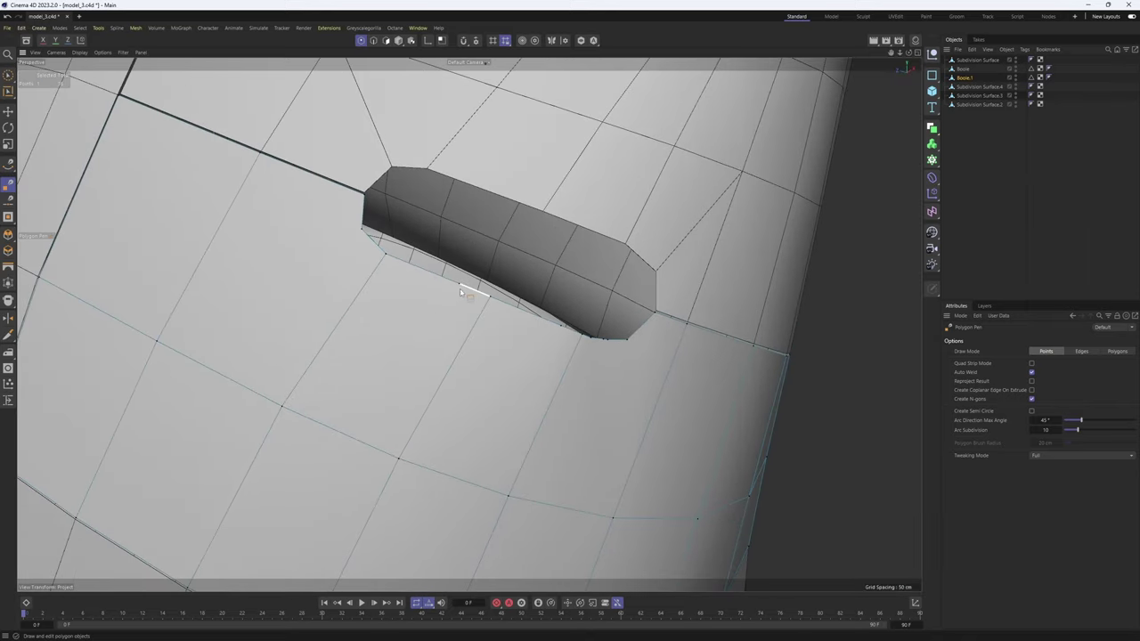
left_click(458, 284, "ctrl")
key("ctrl+z")
scroll(577, 339, "up", 1)
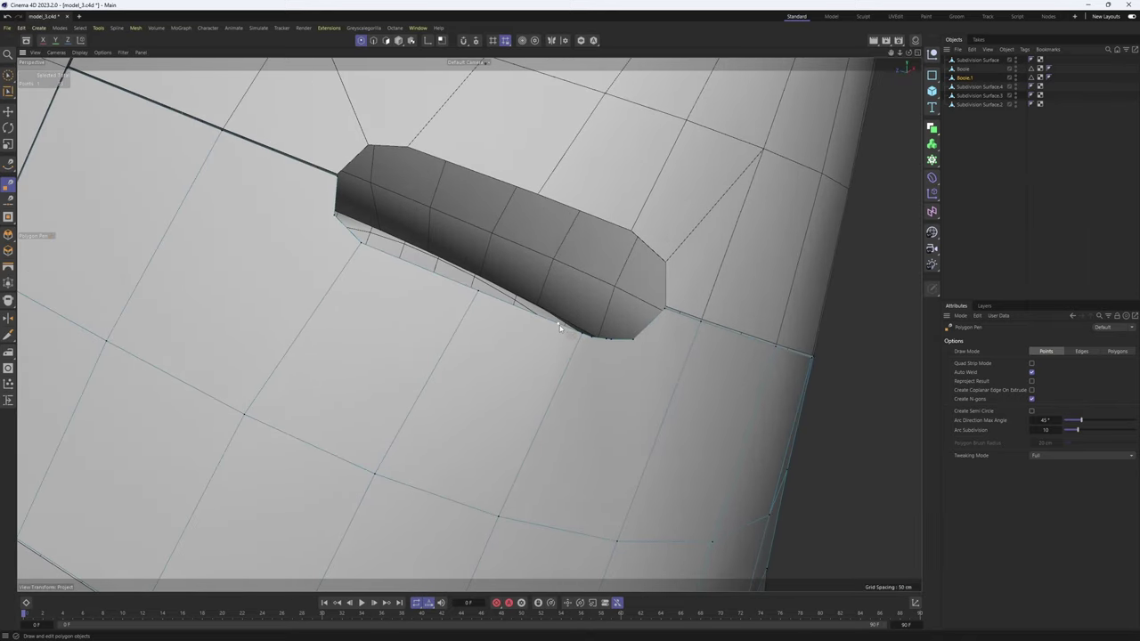
left_click_drag(597, 342, 532, 320, "alt")
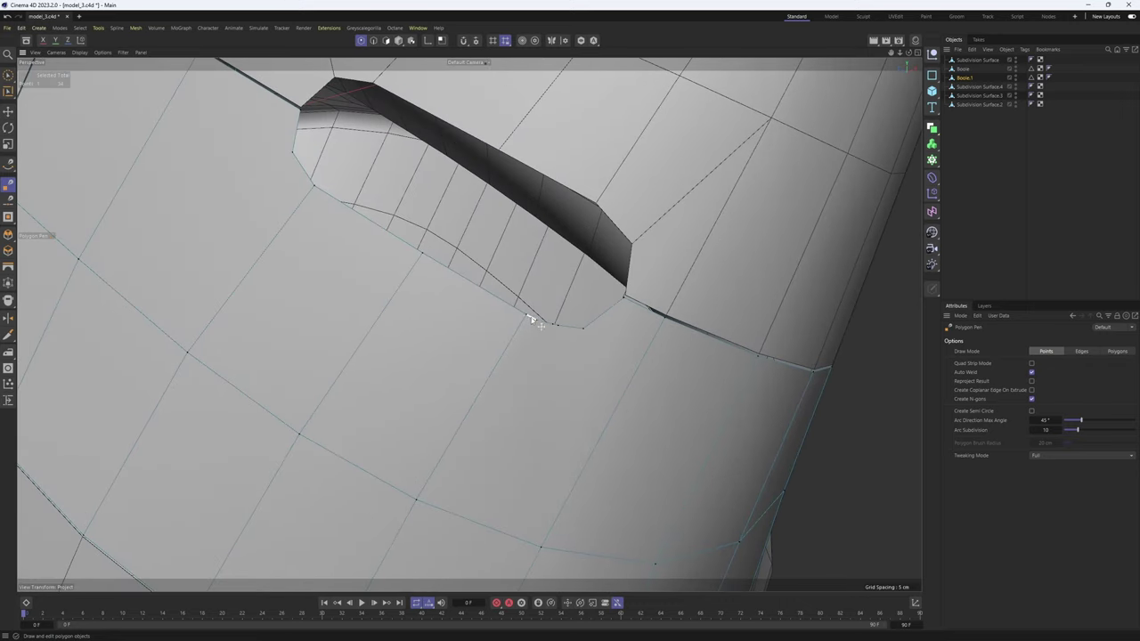
- Connect the two outer corner points of the lower recess rim to the nearest grid points of the lower panel
left_click(583, 329)
scroll(584, 330, "down", 3)
left_click(561, 496)
left_click_drag(562, 494, 439, 347, "alt")
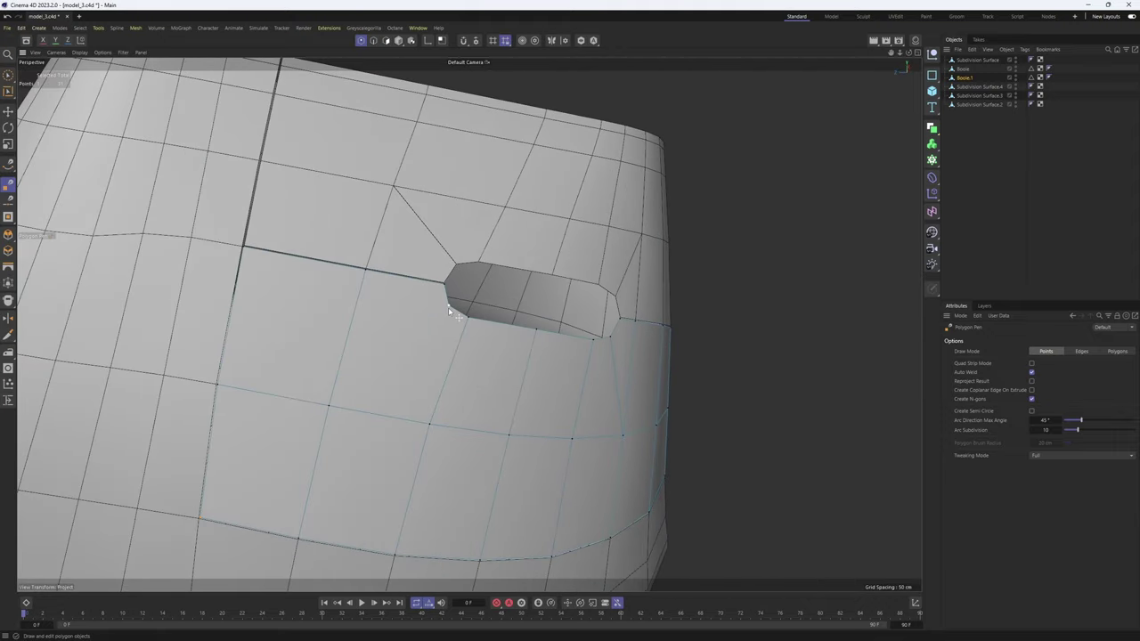
left_click(448, 308)
left_click(329, 406)
left_click_drag(445, 390, 311, 328, "alt")
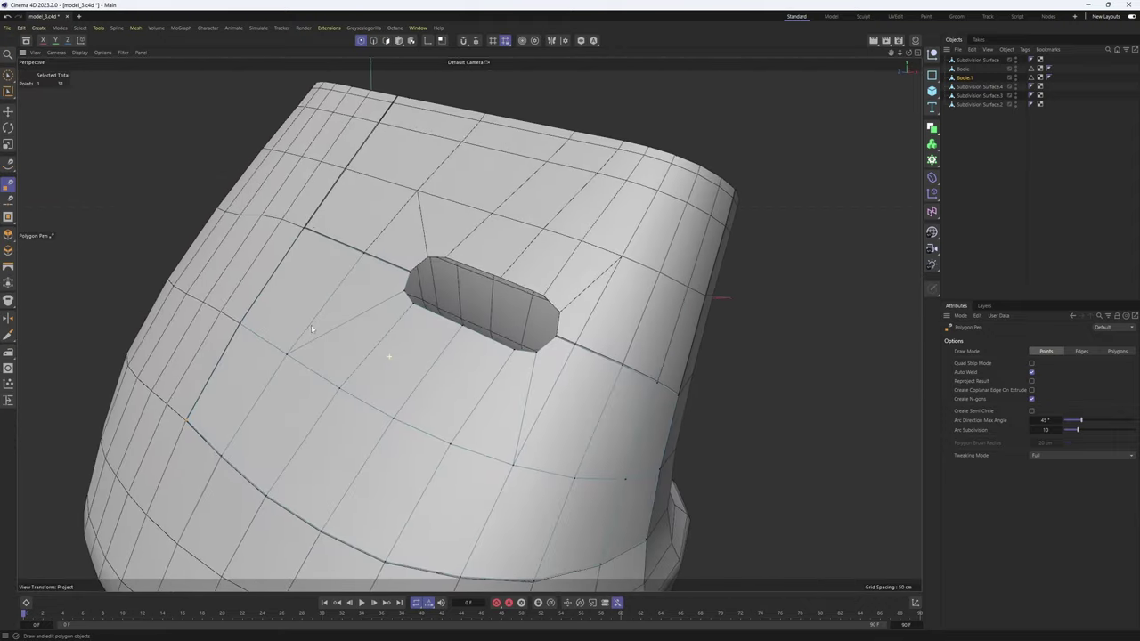
left_click_drag(636, 347, 654, 333, "alt")
middle_click_drag(655, 333, 592, 330, "alt")
- Nest all the mouse panel meshes under one new Subdivision Surface and switch the generator off
left_click(984, 160)
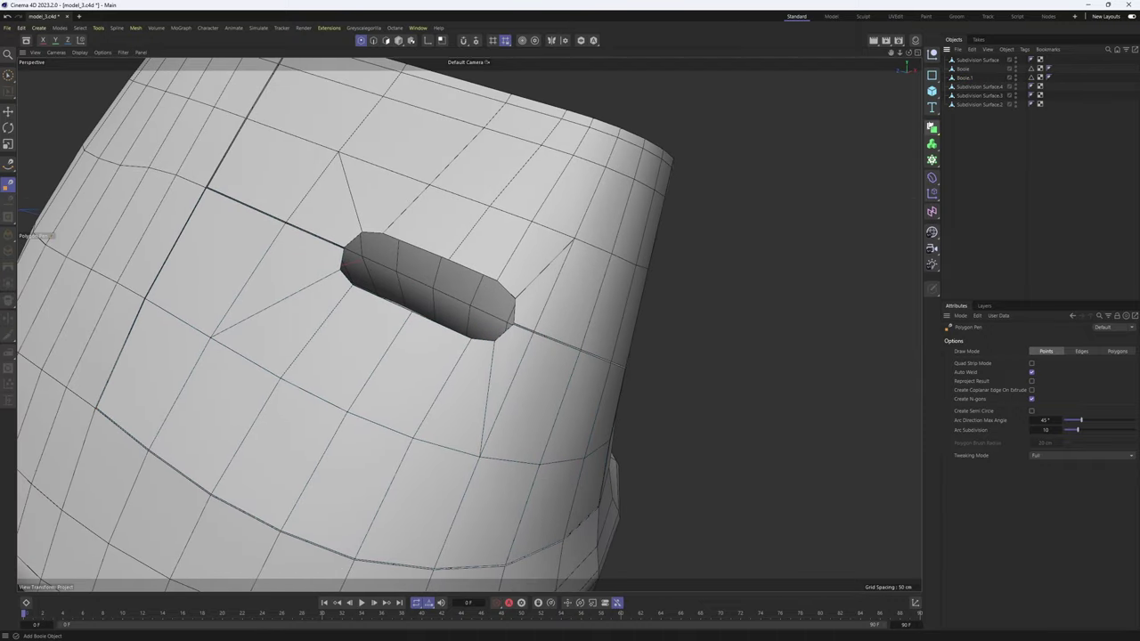
left_click(931, 128)
left_click(974, 144)
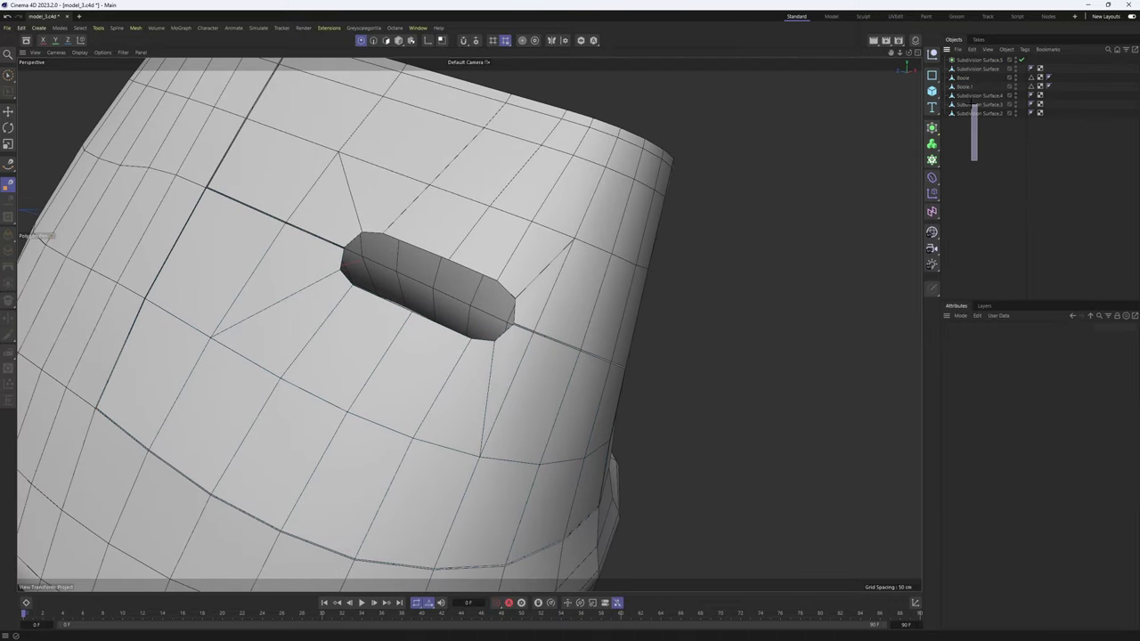
left_click_drag(974, 69, 973, 60)
key("q")
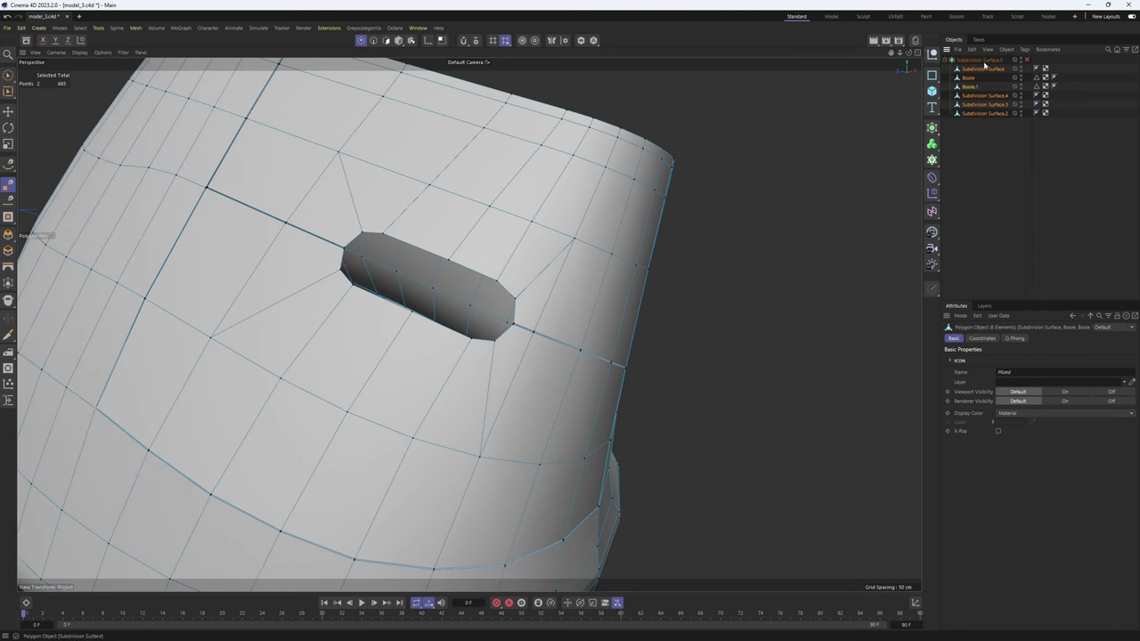
- Group all six mouse panel meshes into one null inside the Subdivision Surface
left_click(983, 69)
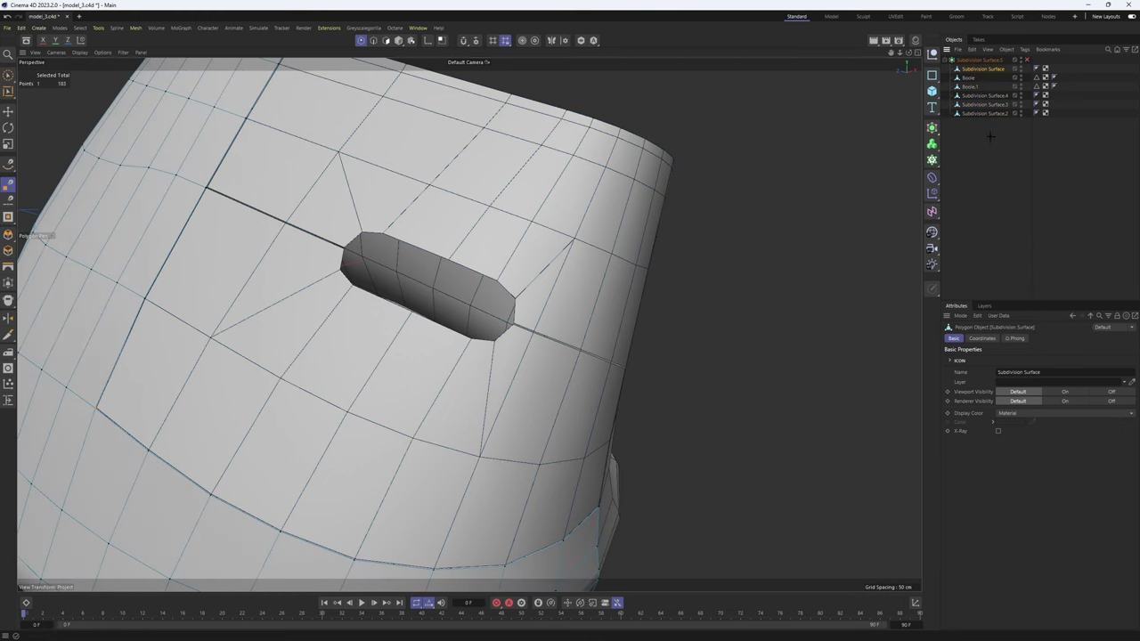
left_click_drag(977, 71, 977, 70)
left_click_drag(987, 179, 968, 72)
key("alt+g")
left_click(950, 68)
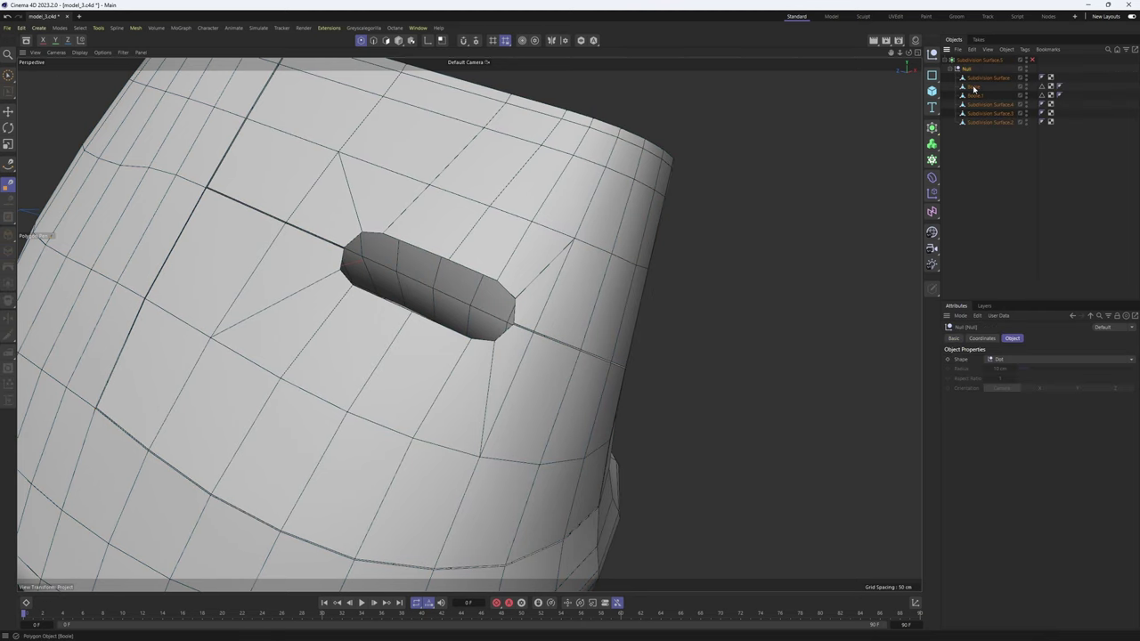
left_click(990, 169)
- Examine the side recess from several angles with the subdivision switched on and off
scroll(570, 249, "down", 3)
left_click_drag(570, 258, 753, 327, "alt")
scroll(614, 285, "up", 2)
key("ctrl+z")
key("ctrl+z")
scroll(596, 273, "up", 3)
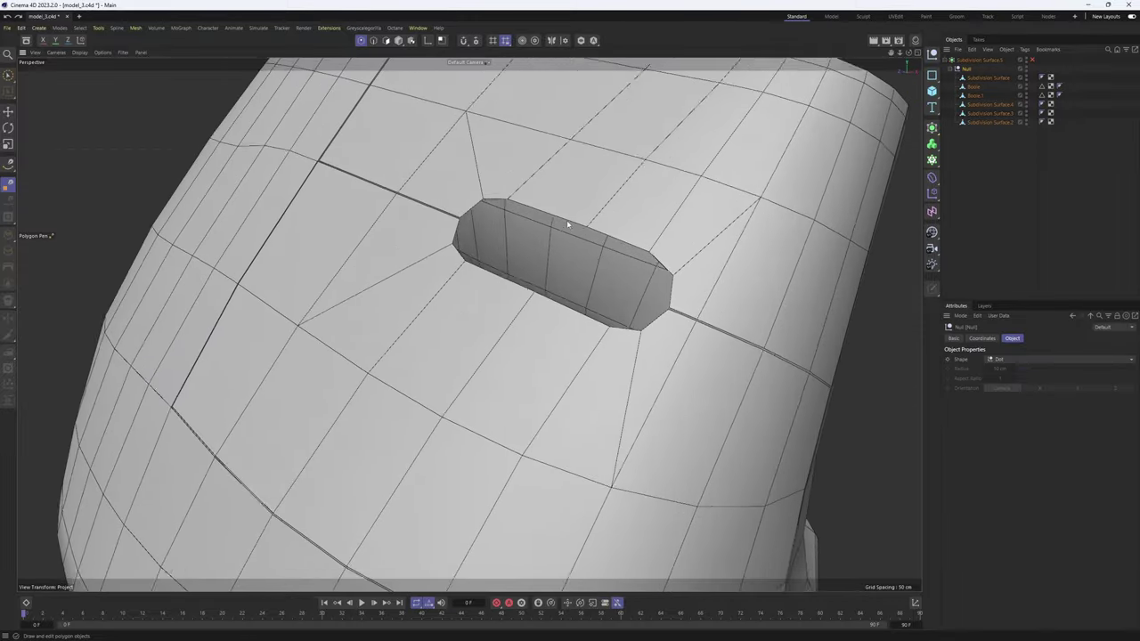
left_click_drag(567, 220, 625, 296, "alt")
key("q")
key("q")
left_click_drag(700, 264, 664, 249, "alt")
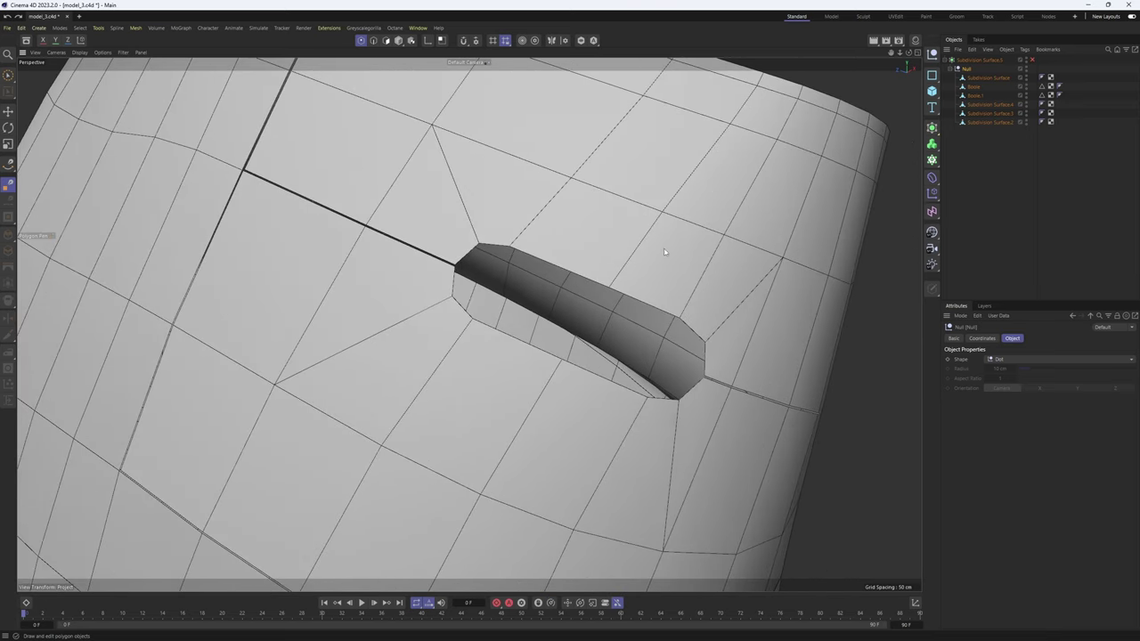
- Extrude all polygons of the panel above the recess seam inward with an offset of -2.54 cm, with caps created
key("Return")
key("Return")
left_click(981, 79)
left_click(977, 88)
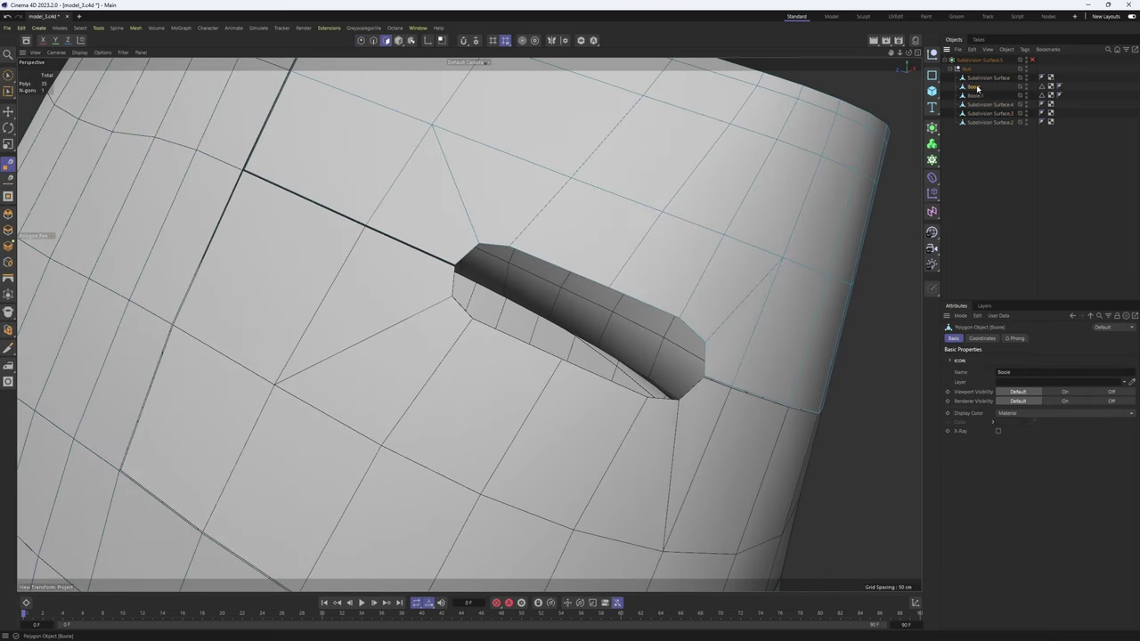
left_click_drag(717, 287, 663, 313, "alt")
left_click(972, 78)
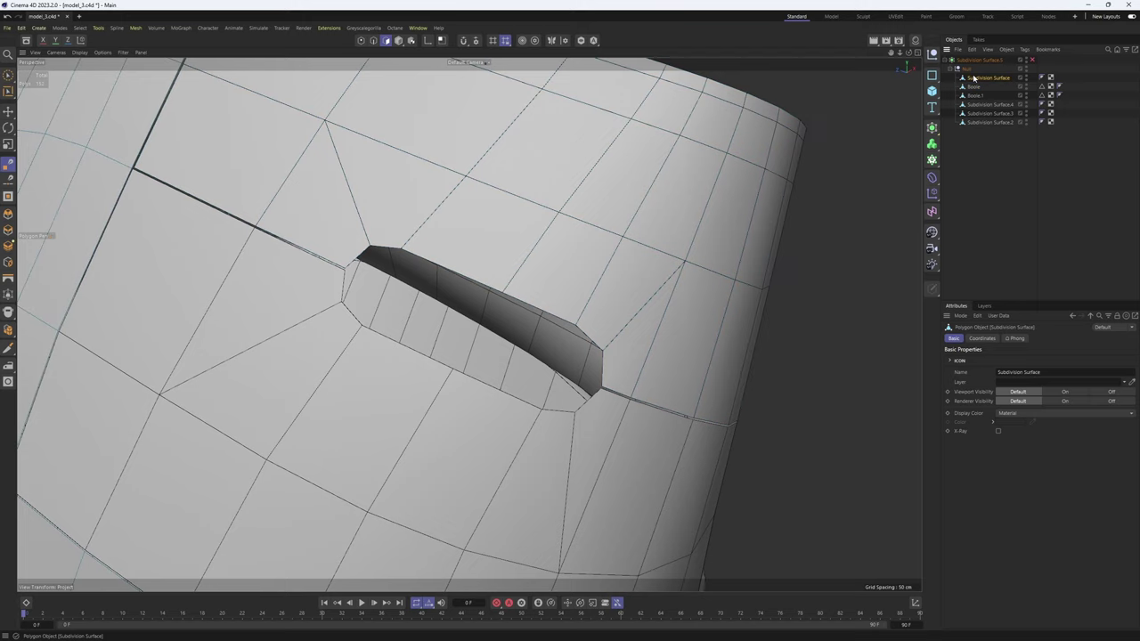
left_click(972, 87)
scroll(662, 249, "down", 3)
left_click_drag(663, 249, 668, 257, "alt")
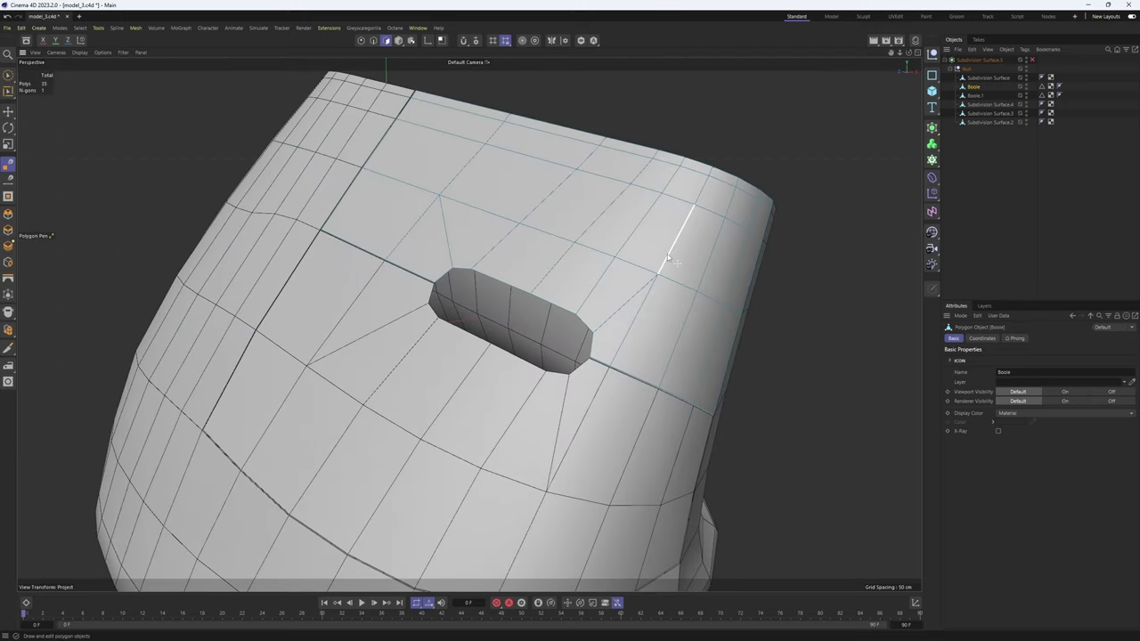
left_click_drag(774, 260, 679, 296, "alt")
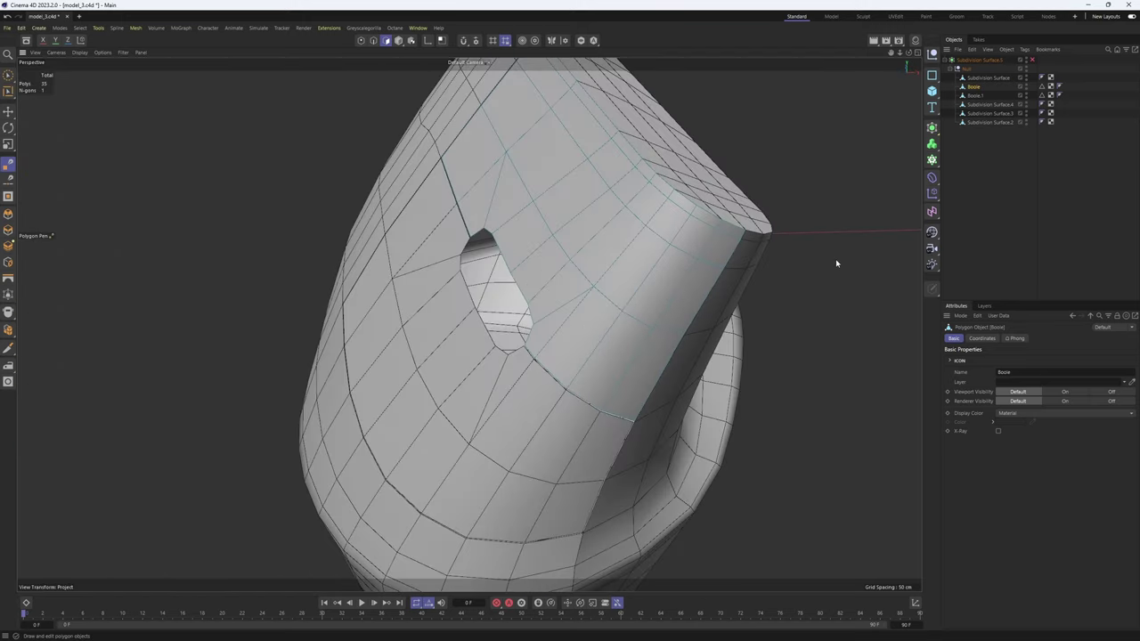
key("ctrl+a")
left_click_drag(748, 267, 682, 313, "alt")
key("d")
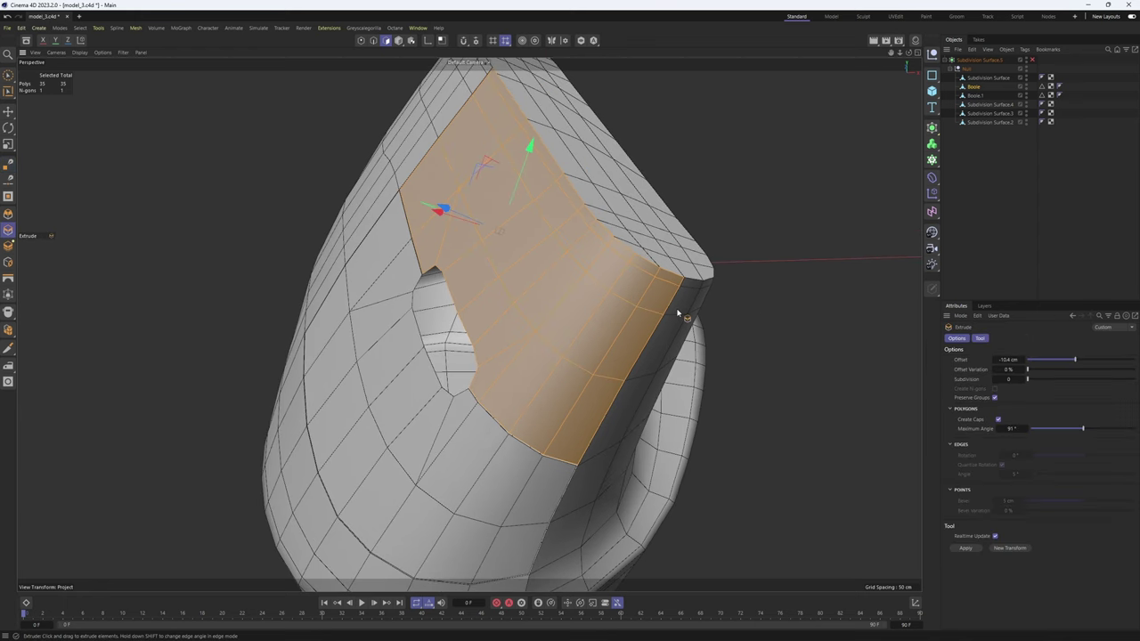
right_click(698, 292)
left_click(722, 253)
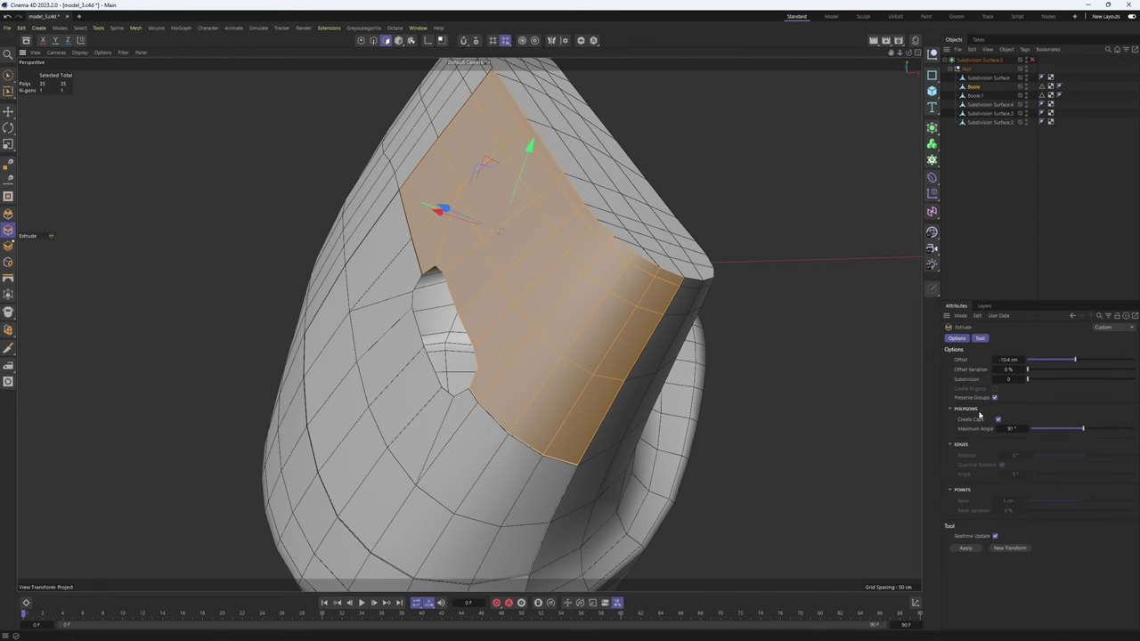
left_click_drag(570, 287, 614, 312, "alt")
scroll(596, 309, "up", 3)
left_click_drag(763, 371, 757, 371)
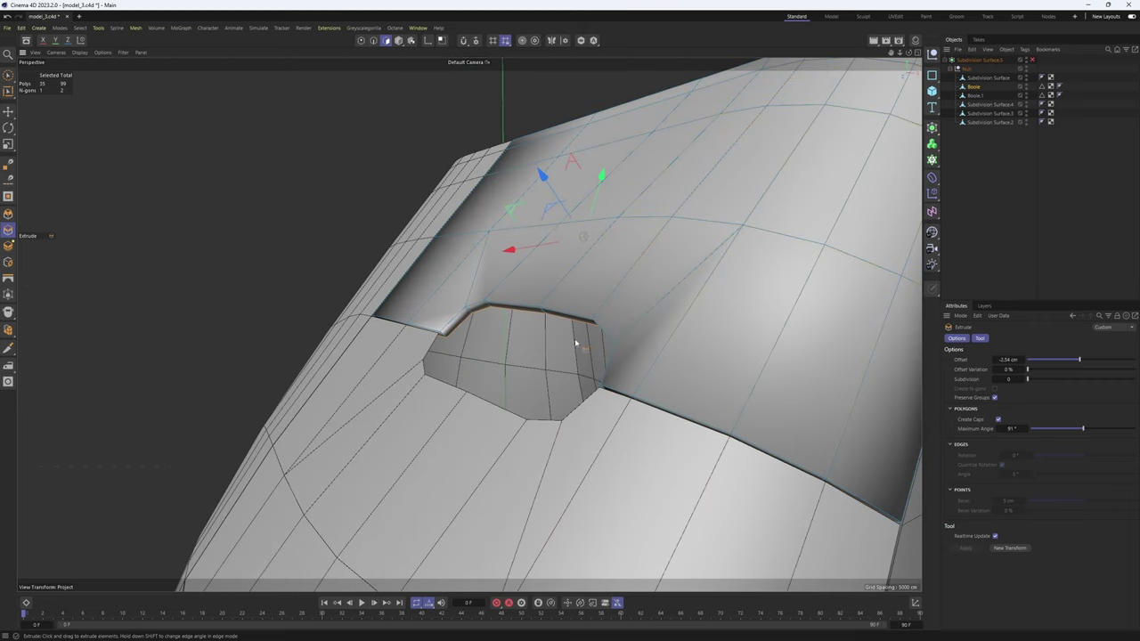
- Delete the selected inward-extruded cap polygons of the upper panel, leaving its outer surface and thin border walls
left_click_drag(575, 342, 484, 297, "alt")
right_click_drag(441, 261, 546, 259, "alt")
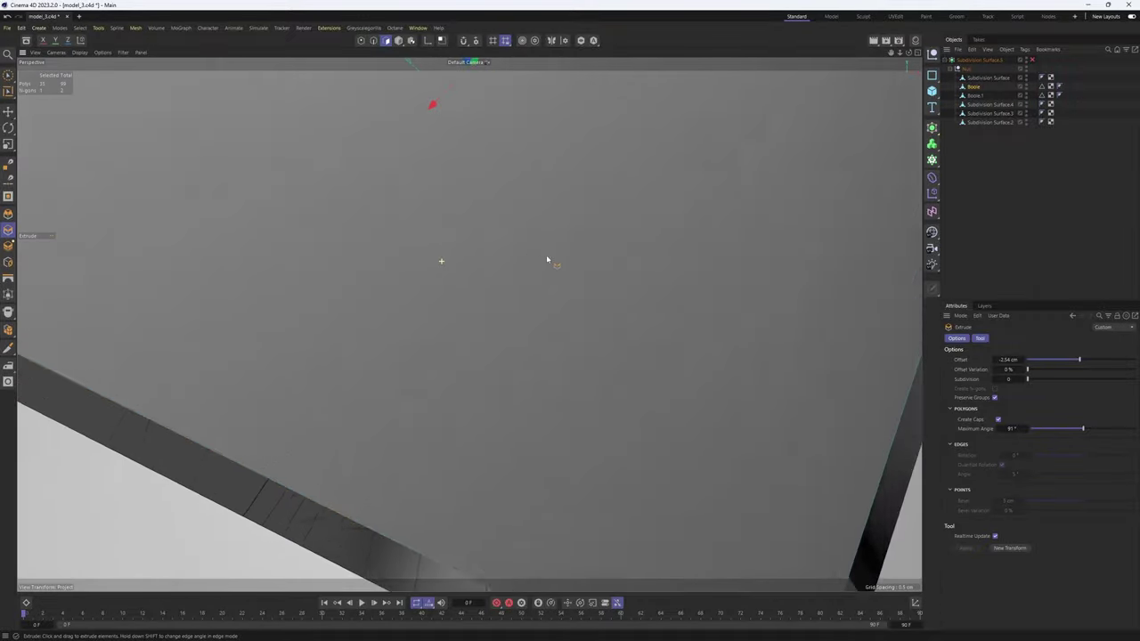
left_click_drag(546, 259, 474, 266, "alt")
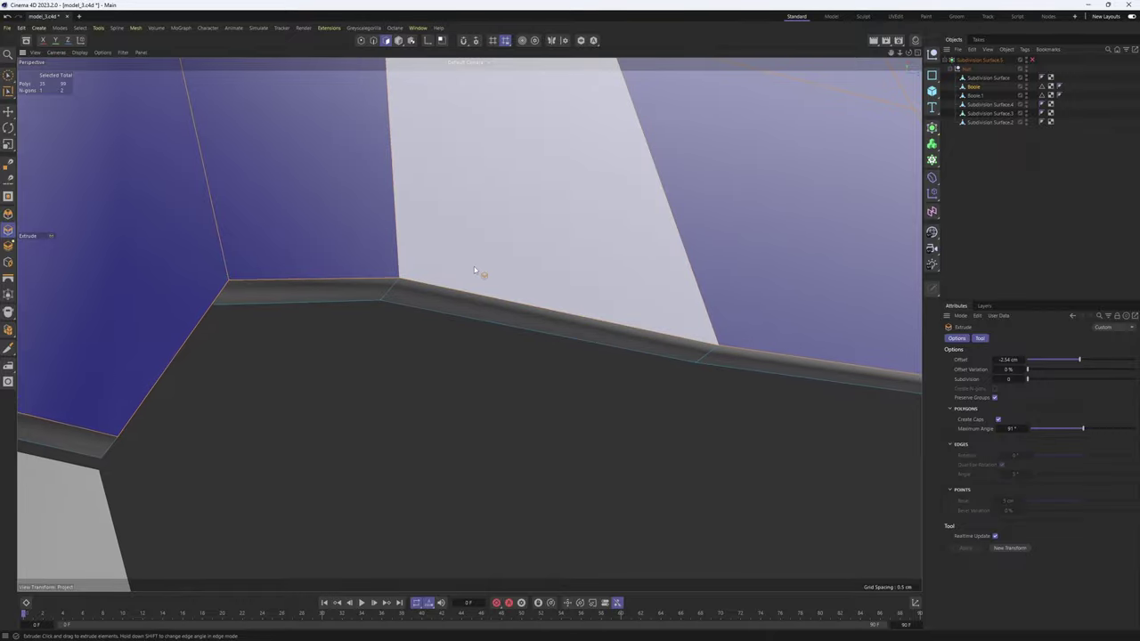
key("Delete")
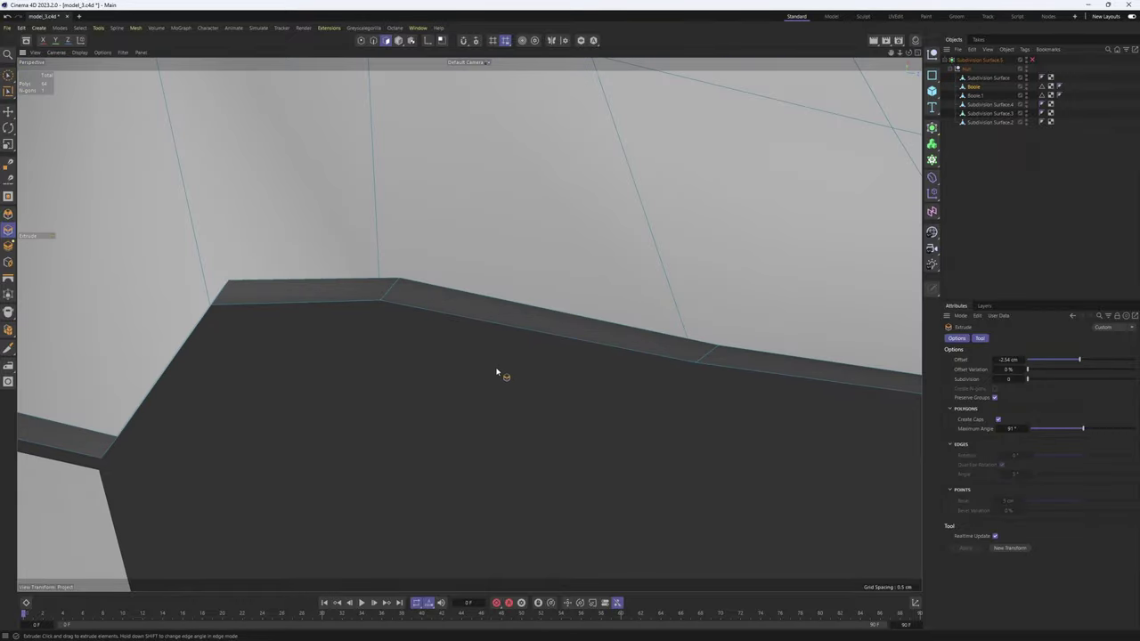
- Reverse the normals of all polygons of the upper recess panel
left_click_drag(497, 372, 493, 348, "alt")
key("q")
scroll(420, 314, "up", 4)
left_click_drag(420, 314, 609, 364, "alt")
key("ctrl+a")
left_click_drag(583, 298, 448, 383, "alt")
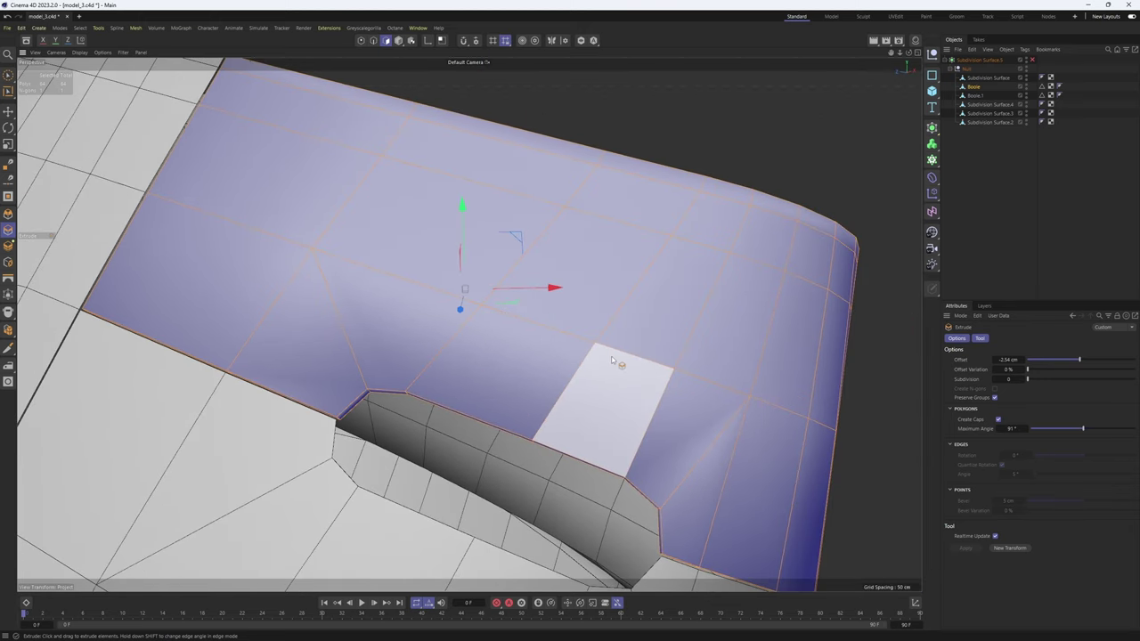
right_click(612, 359)
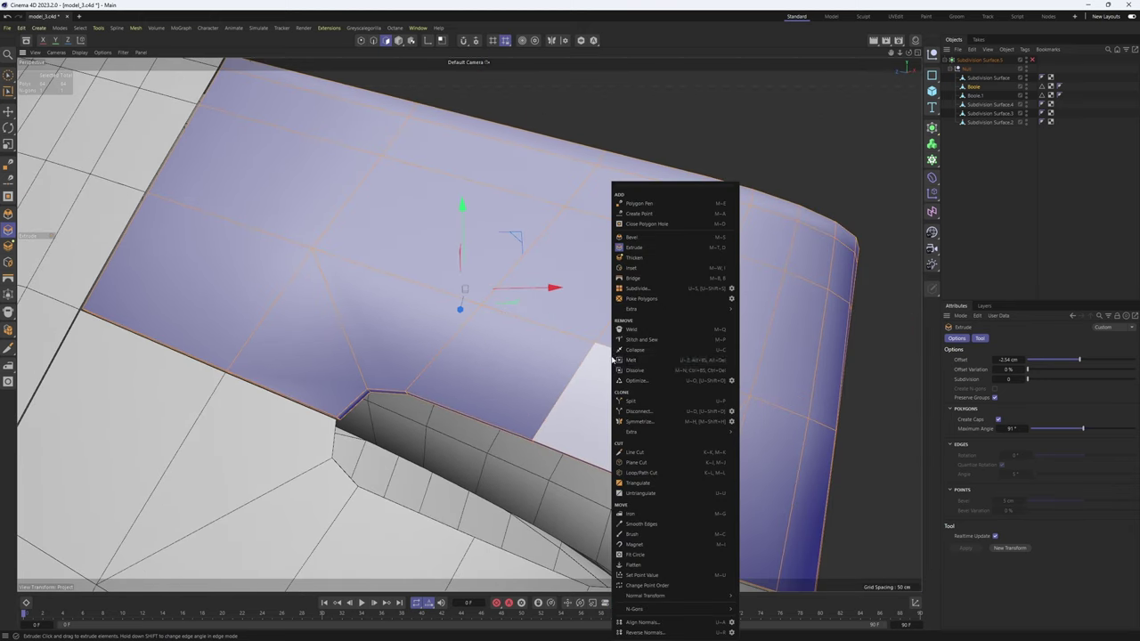
left_click(642, 633)
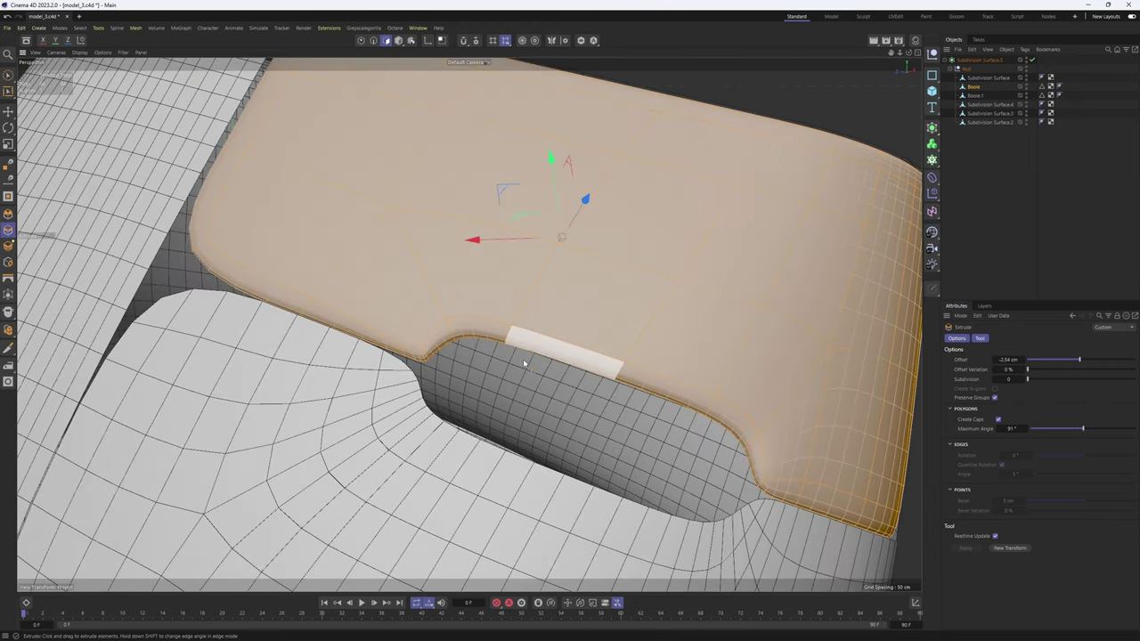
- Try to move the upper panel's corner point where the recess rim meets the seam
scroll(487, 354, "up", 4)
key("q")
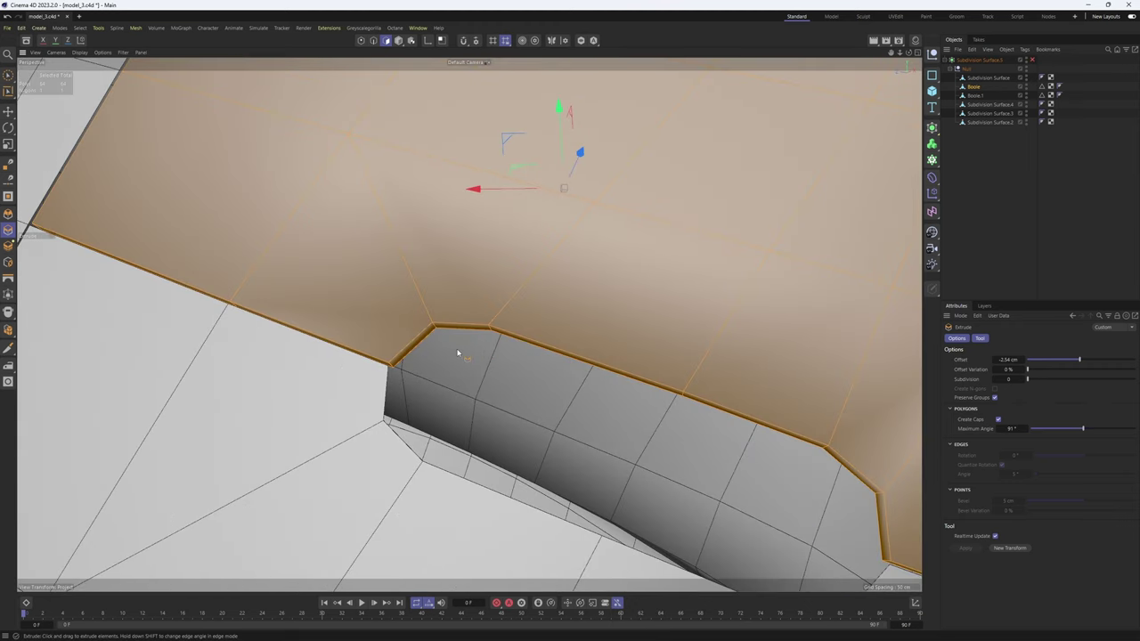
key("Return")
scroll(396, 360, "up", 4)
key("e")
left_click_drag(397, 364, 432, 330, "alt")
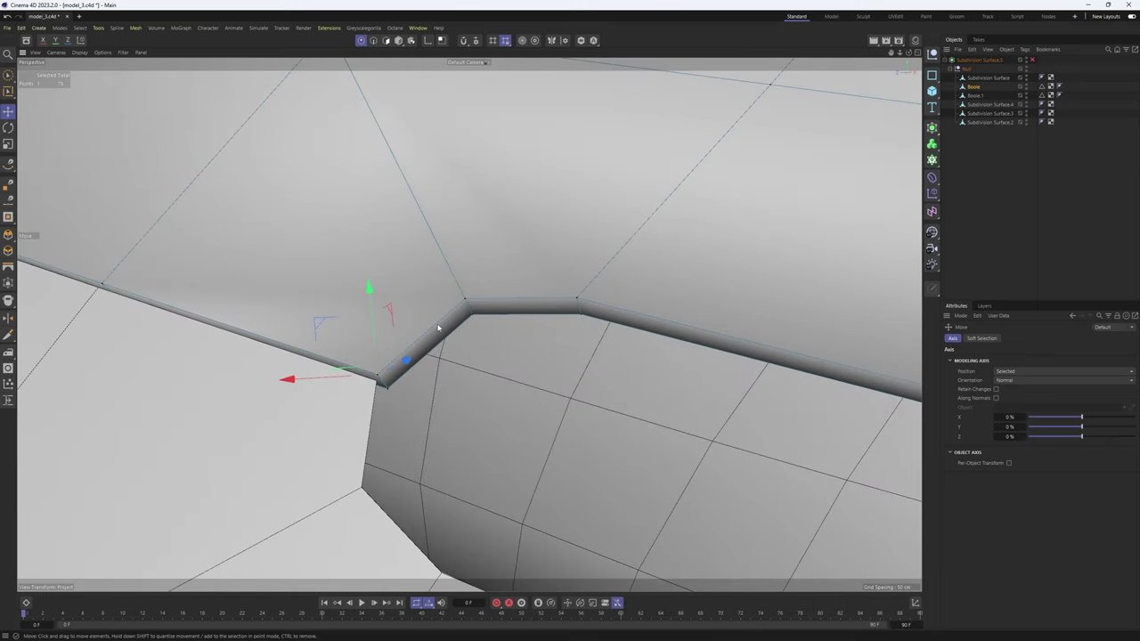
key("q")
key("q")
scroll(415, 351, "up", 4)
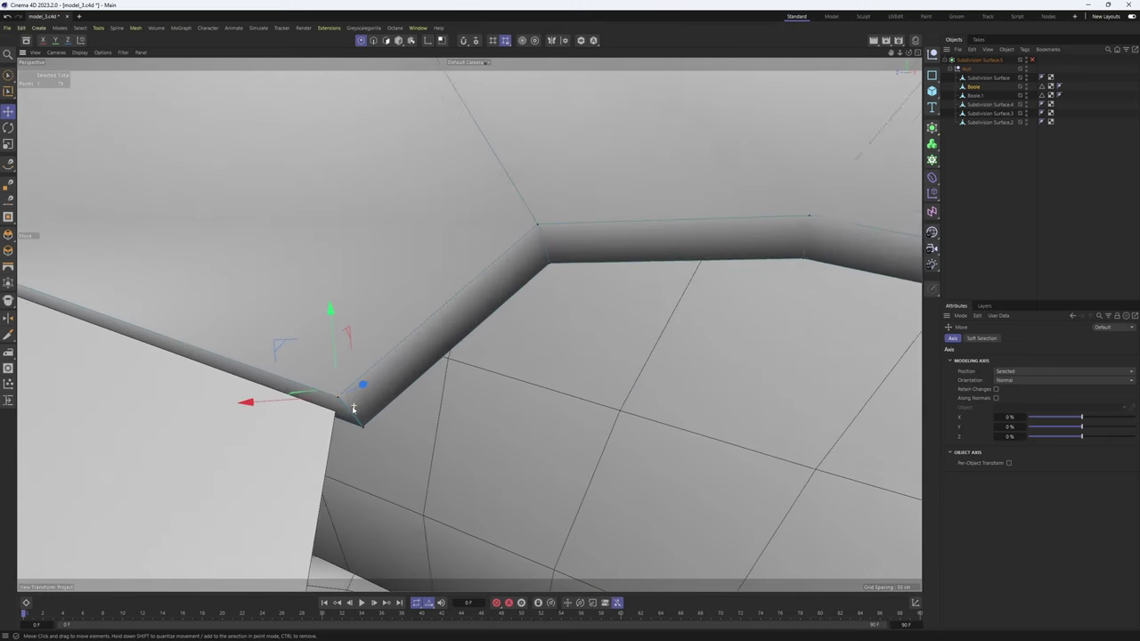
scroll(353, 408, "up", 1)
left_click_drag(364, 399, 374, 391)
key("ctrl+z")
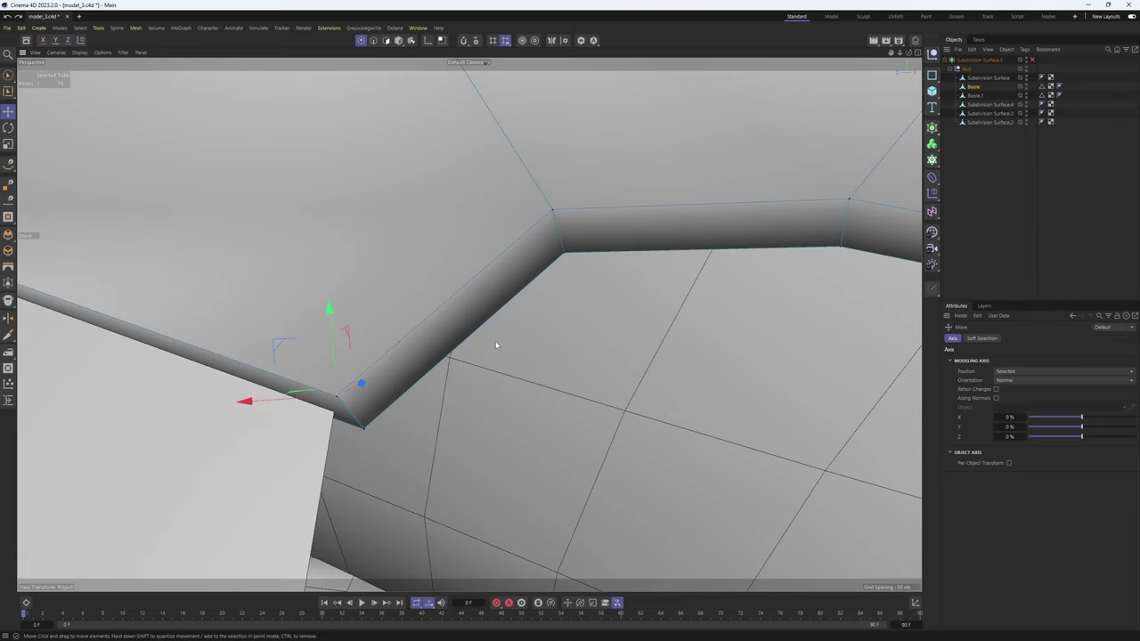
- Weld the surplus points at the upper panel's corners where the recess rim meets the seam
key("0")
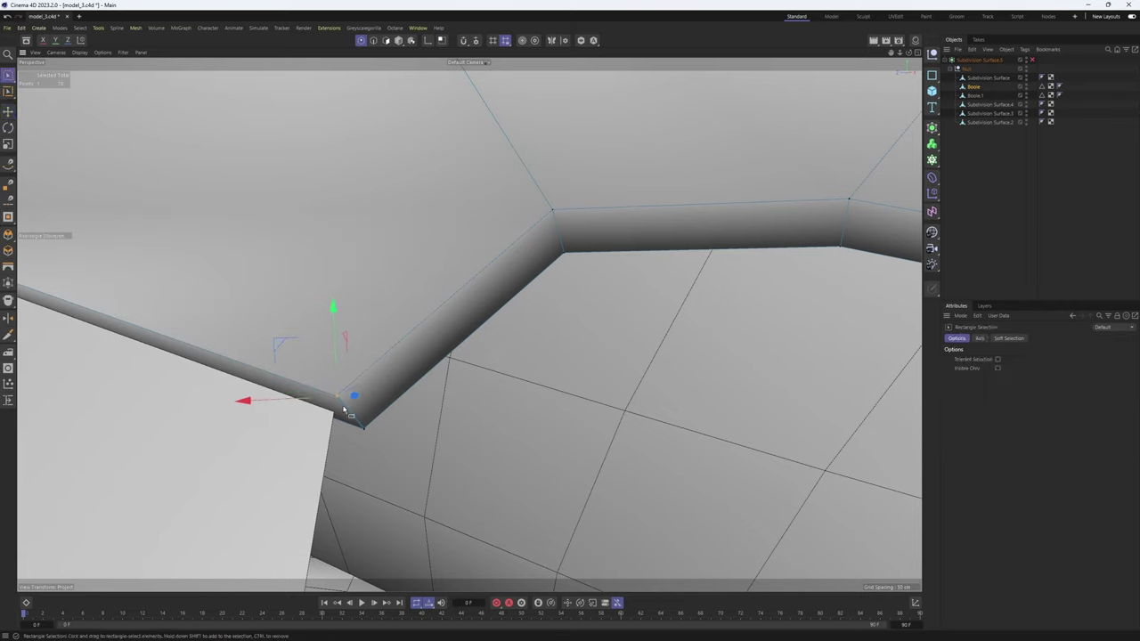
right_click(407, 263)
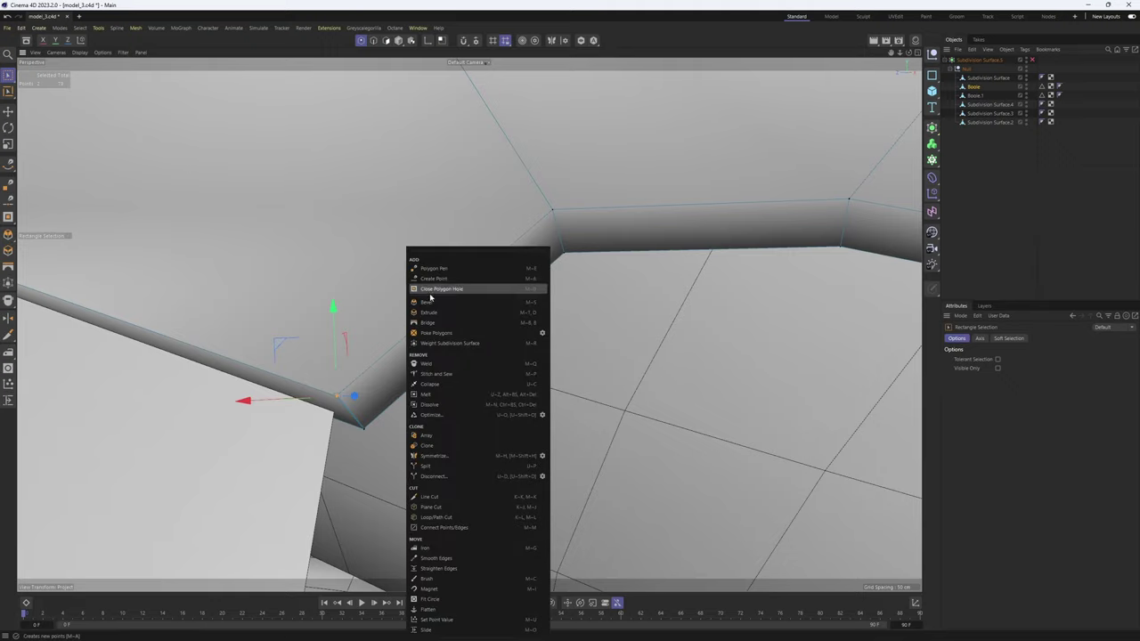
left_click(436, 365)
left_click(348, 401)
key("space")
mouse_move(353, 428)
left_mouse_down()
mouse_move(381, 436)
mouse_move(344, 435)
left_mouse_up()
key("ctrl+z")
key("space")
left_click(363, 429)
scroll(464, 382, "down", 5)
left_click_drag(582, 360, 636, 377, "alt")
scroll(635, 375, "down", 5)
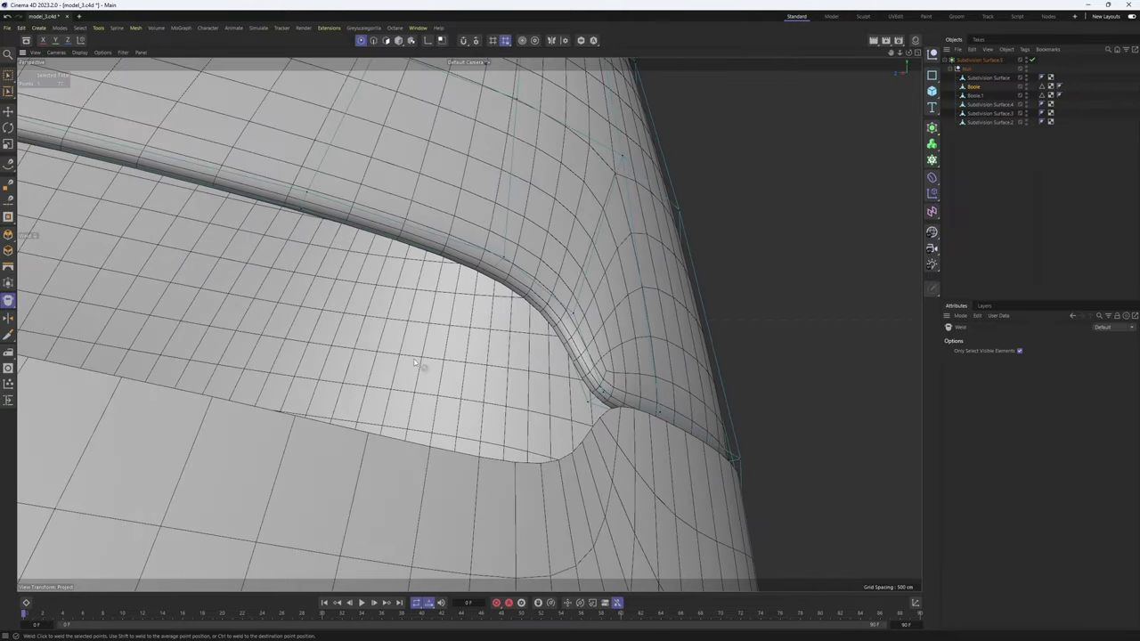
- Cut a support loop about 1.2 cm from the upper panel's edge along the seam using Edge Distance offset
scroll(415, 360, "down", 3)
left_click_drag(415, 360, 567, 366, "alt")
middle_click_drag(566, 366, 784, 390, "alt")
key("q")
left_click_drag(417, 326, 379, 330, "alt")
scroll(379, 326, "up", 3)
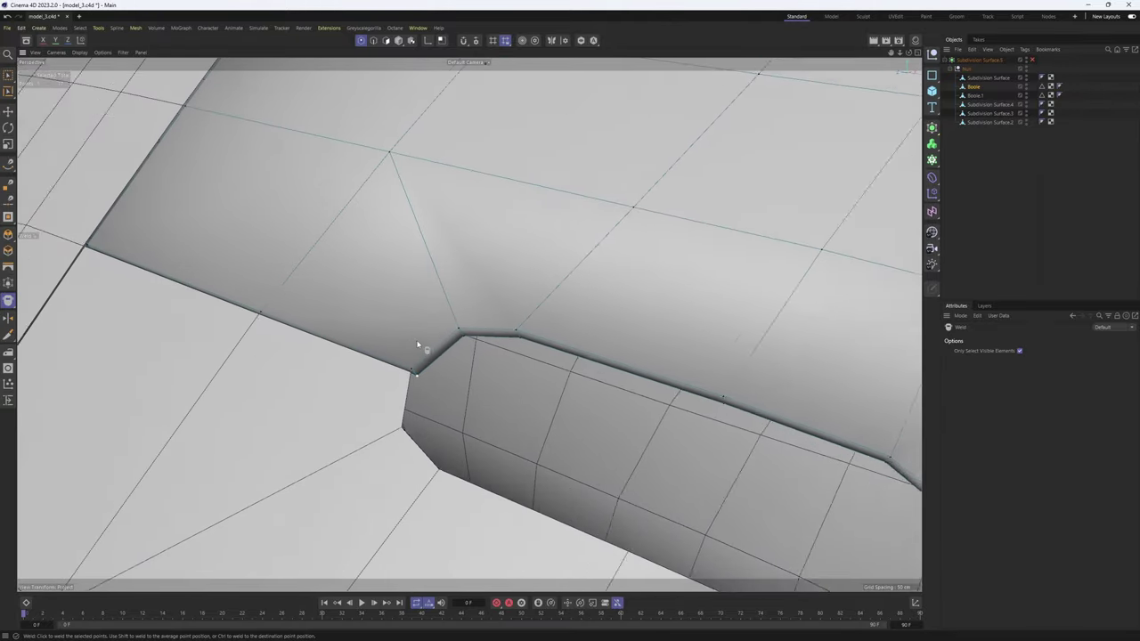
key("k")
key("l")
scroll(414, 374, "up", 2)
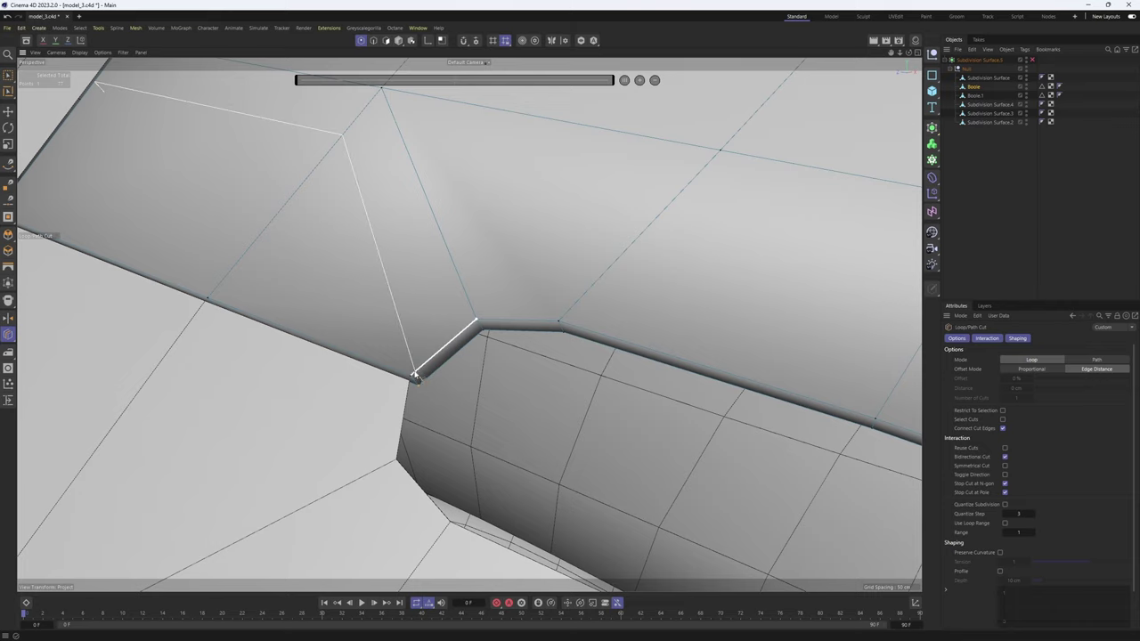
left_click(214, 294)
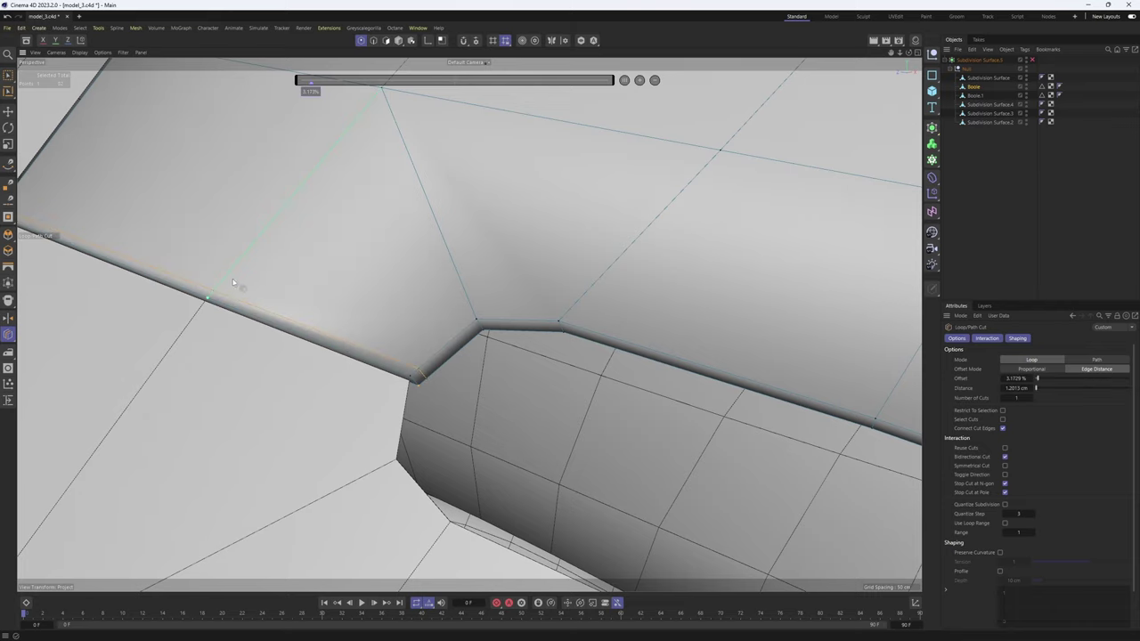
- Switch the loop cut offset to Proportional and add support loops close to both end edges of the upper panel
left_click_drag(300, 272, 323, 443, "alt")
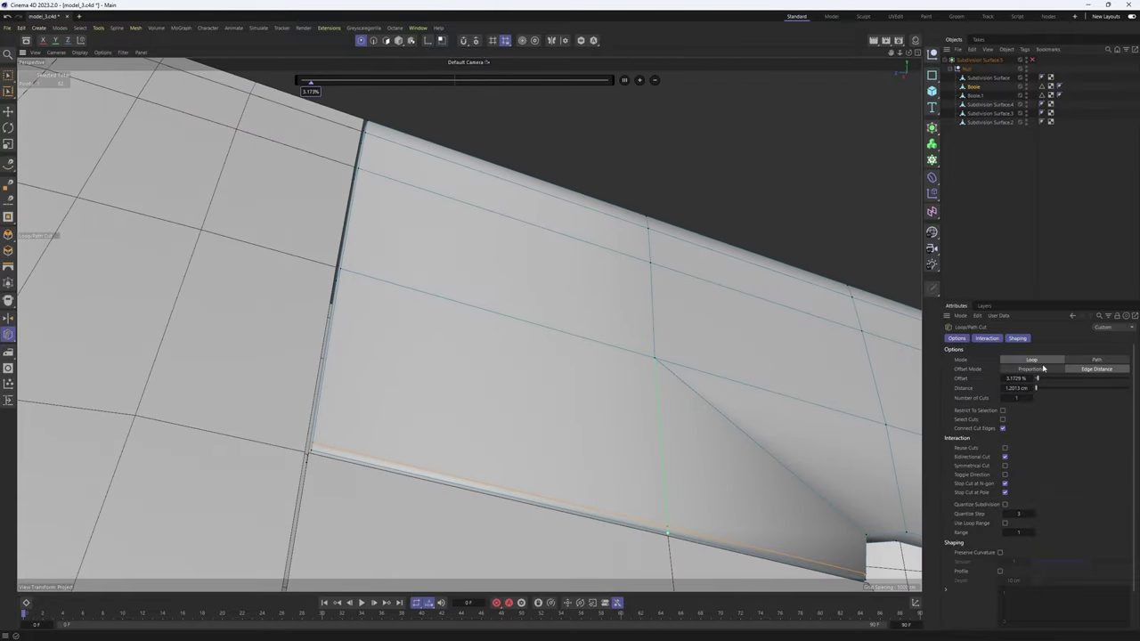
scroll(362, 437, "up", 2)
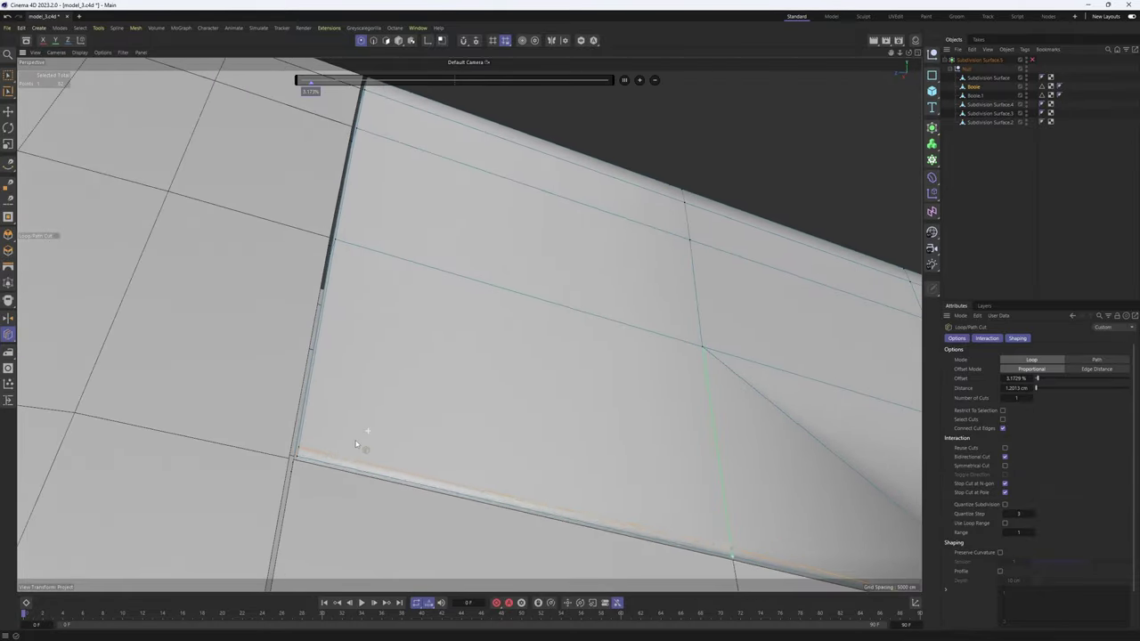
left_click(308, 461)
scroll(454, 432, "down", 4)
middle_click_drag(677, 463, 455, 390, "alt")
left_click_drag(455, 390, 459, 398, "alt")
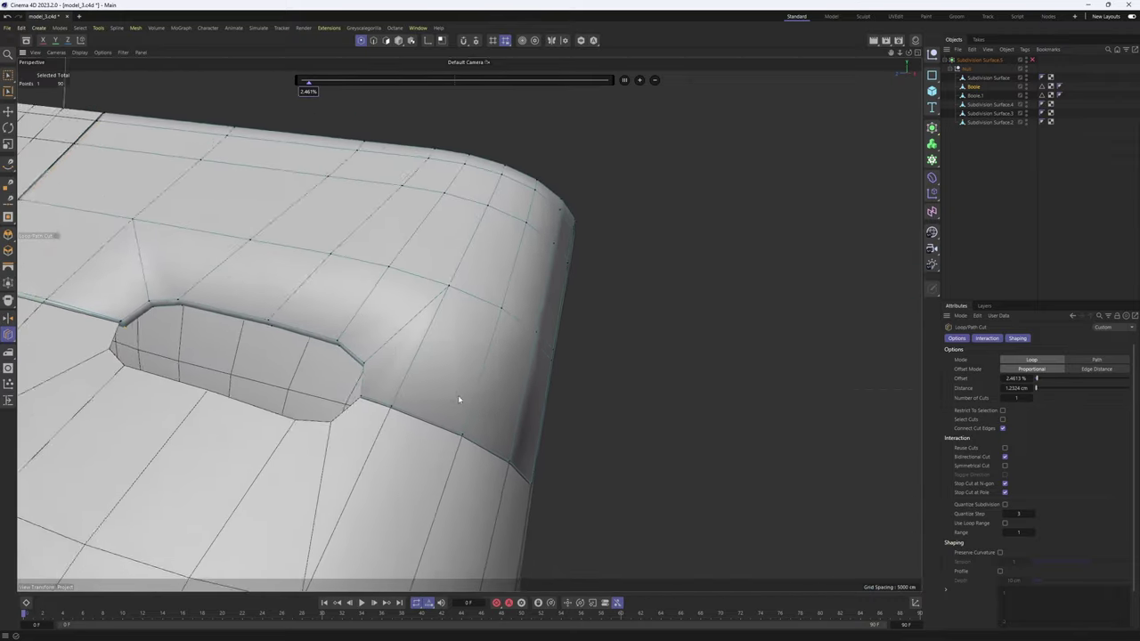
scroll(540, 436, "up", 3)
left_click_drag(542, 436, 555, 329, "alt")
left_click(496, 483)
- Preview the upper panel subdivided and set the viewport to Gouraud shading without wireframe lines
scroll(555, 328, "down", 3)
left_click(1032, 59)
left_click(1088, 222)
left_click_drag(437, 274, 511, 364, "alt")
key("n")
key("a")
key("ctrl+z")
key("ctrl+z")
scroll(329, 363, "up", 3)
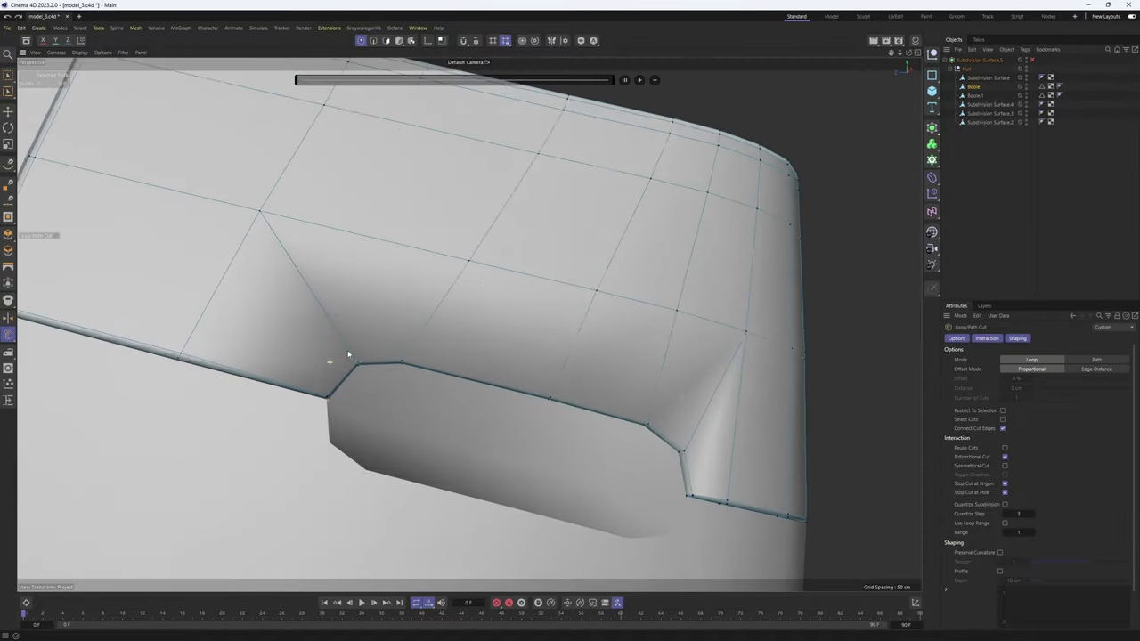
- Cut another support loop beside the recess rim corner of the upper panel and check the subdivided result
scroll(348, 355, "up", 2)
left_click(357, 363)
left_click(1032, 60)
left_click(1033, 214)
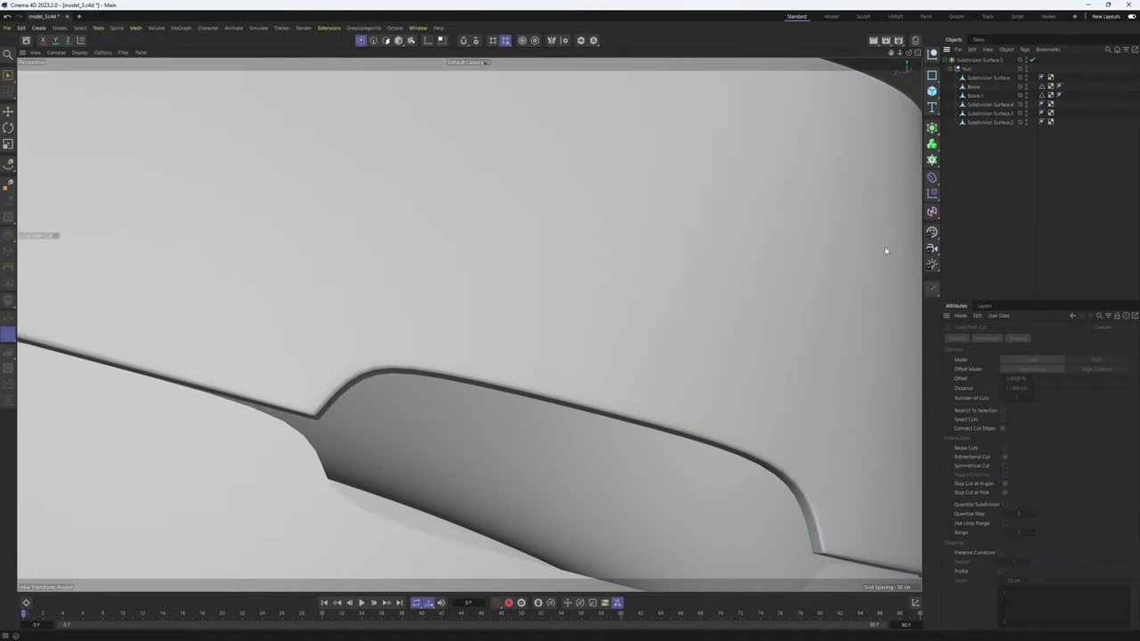
left_click_drag(885, 250, 647, 324, "alt")
key("q")
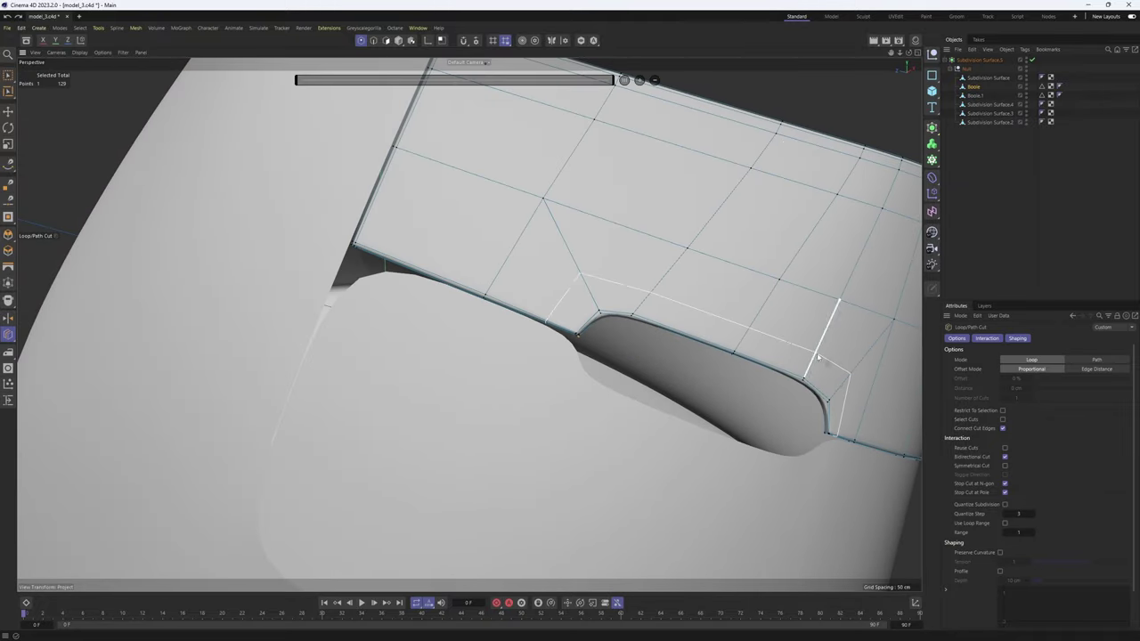
left_click_drag(817, 357, 660, 301, "alt")
- Turn off the subdivision preview and extrude all polygons of the lower side panel by -2.54 cm with caps
left_click(981, 96)
left_click_drag(647, 219, 633, 282, "alt")
key("q")
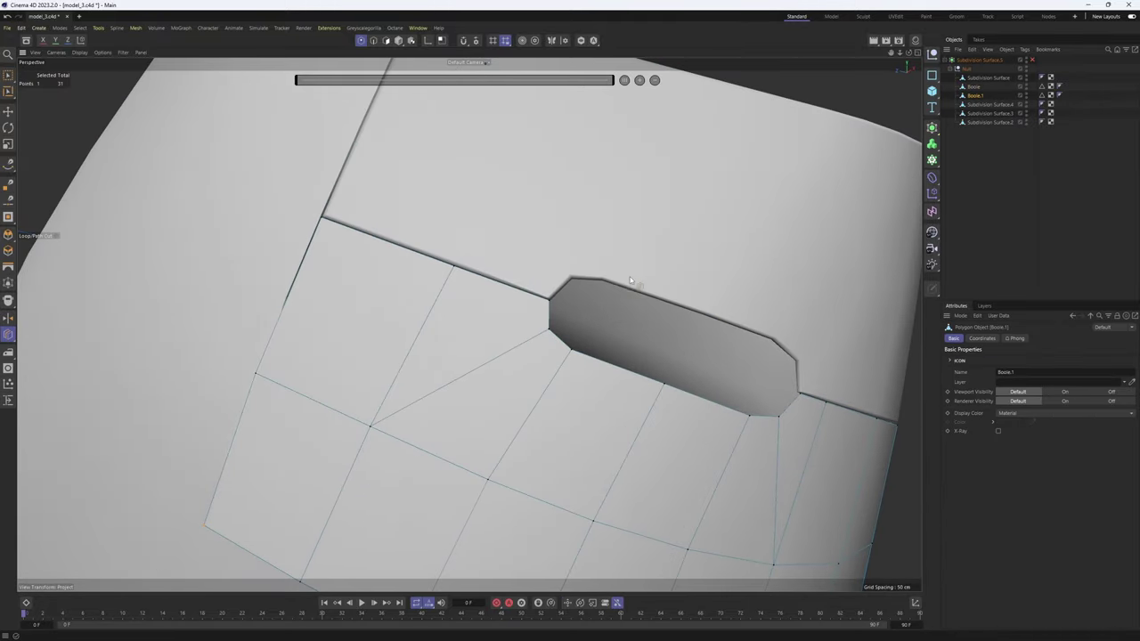
key("Return")
key("Return")
left_click_drag(563, 291, 607, 306, "alt")
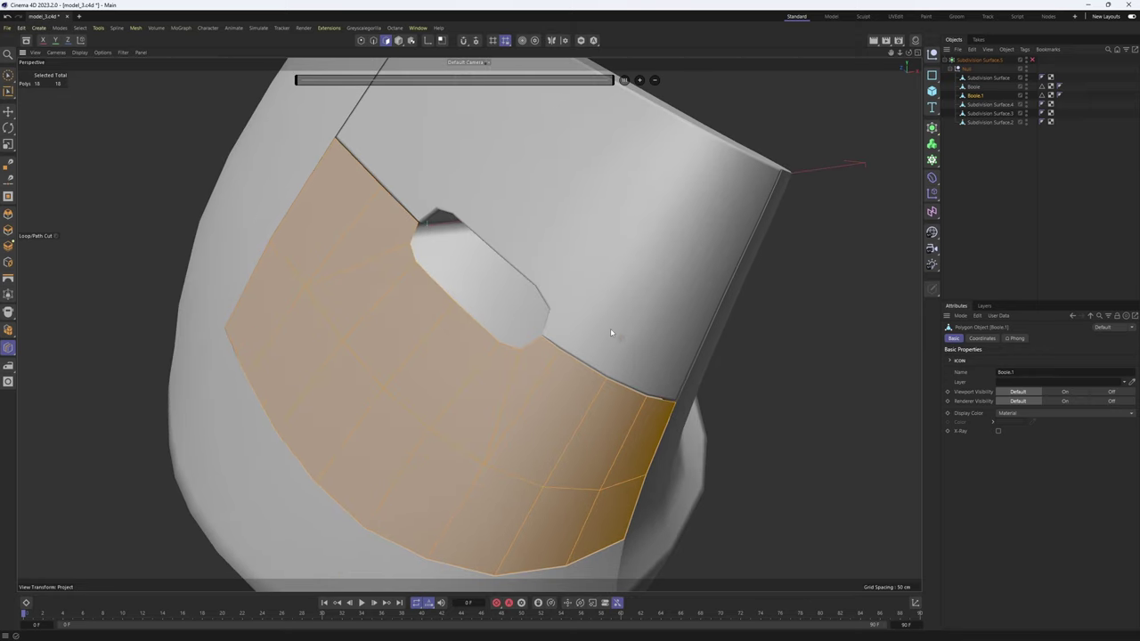
key("d")
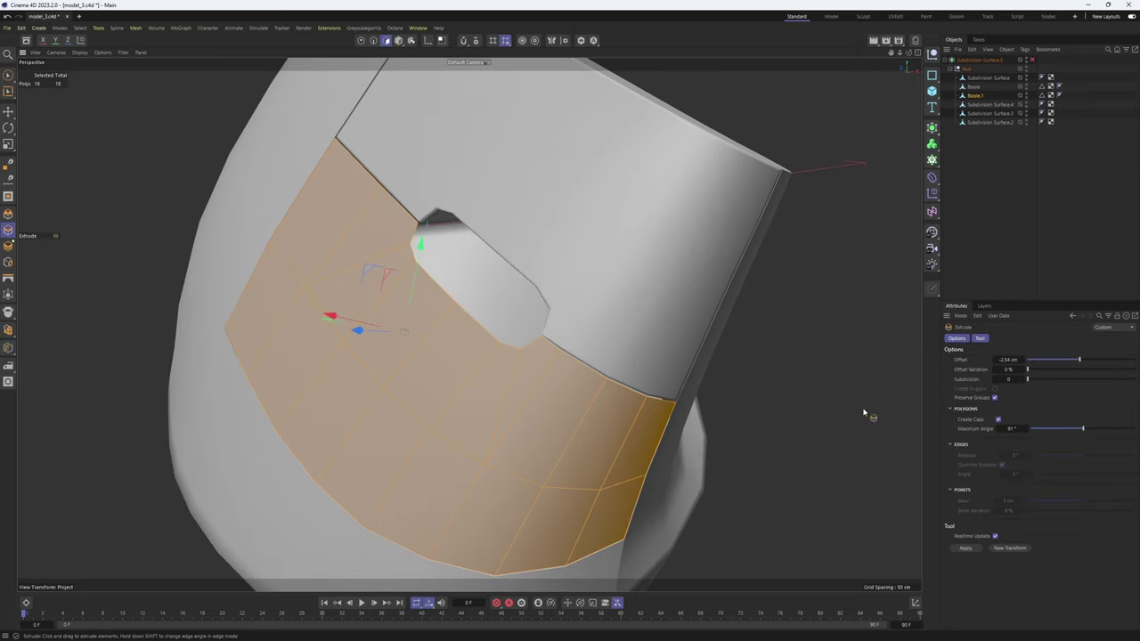
left_click(966, 548)
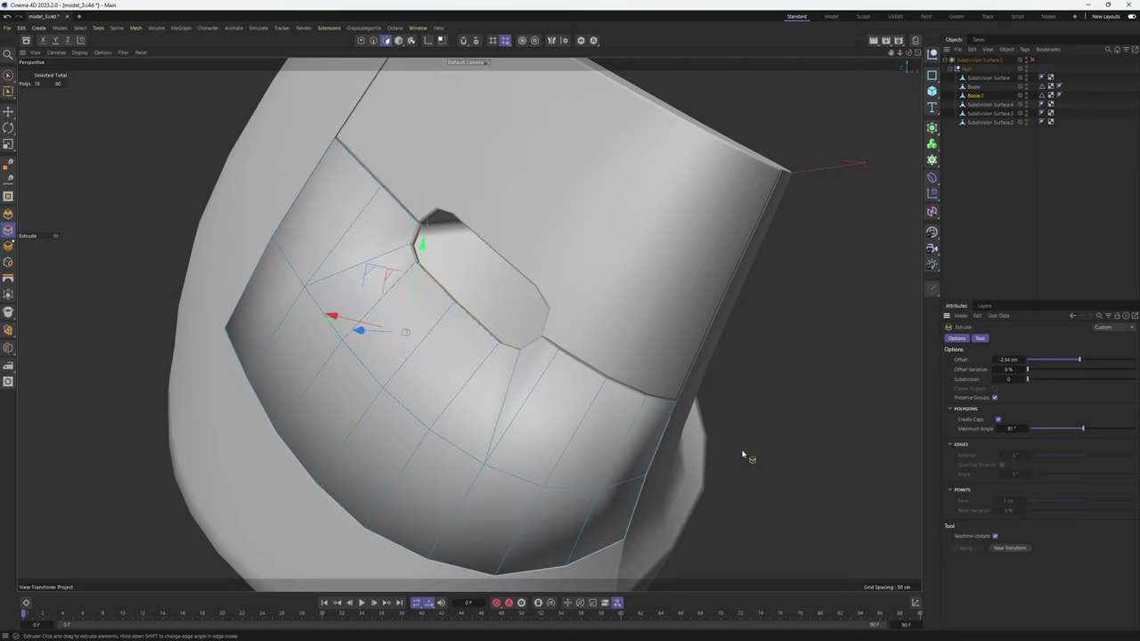
- Cut a support loop at about 97.6% into the lower panel along the seam on the wide side of the recess
scroll(414, 187, "up", 5)
key("k")
key("l")
scroll(425, 251, "up", 3)
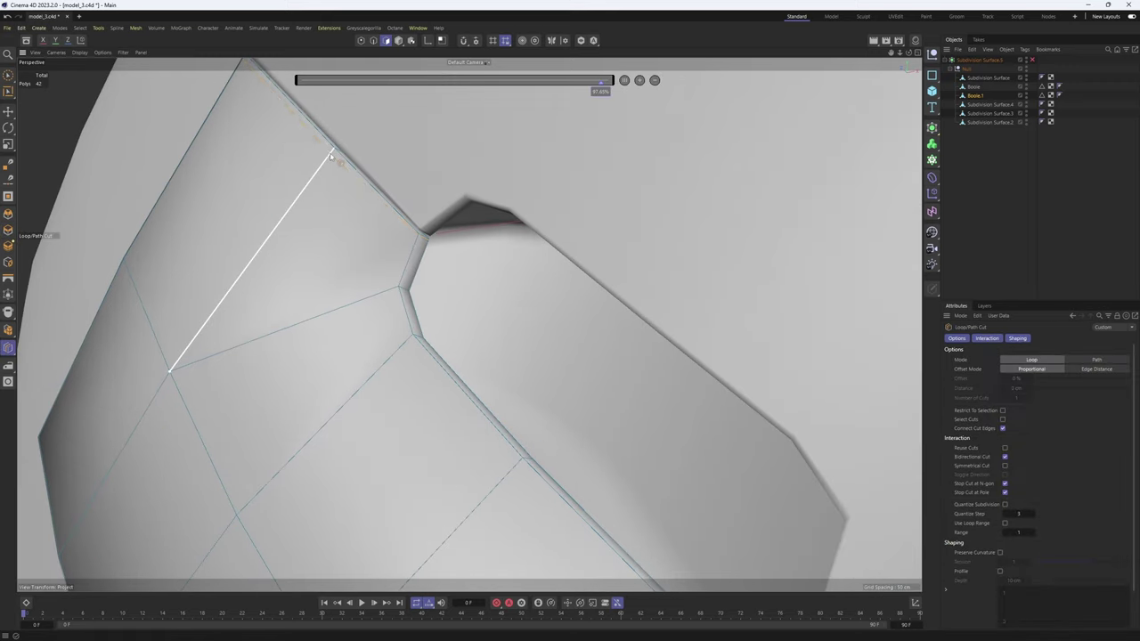
left_click(330, 156)
left_click_drag(332, 157, 441, 268, "alt")
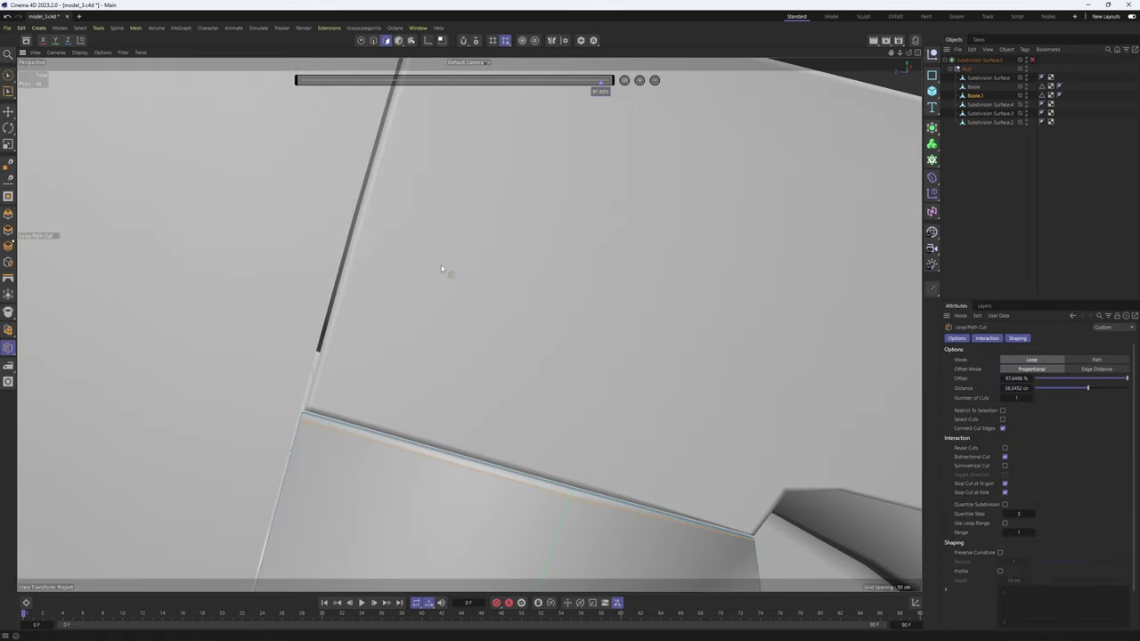
- Display wireframe lines and cut a support loop at about 97.2% beside the lower panel's end edge facing the rear shell
key("n")
key("b")
scroll(334, 381, "up", 3)
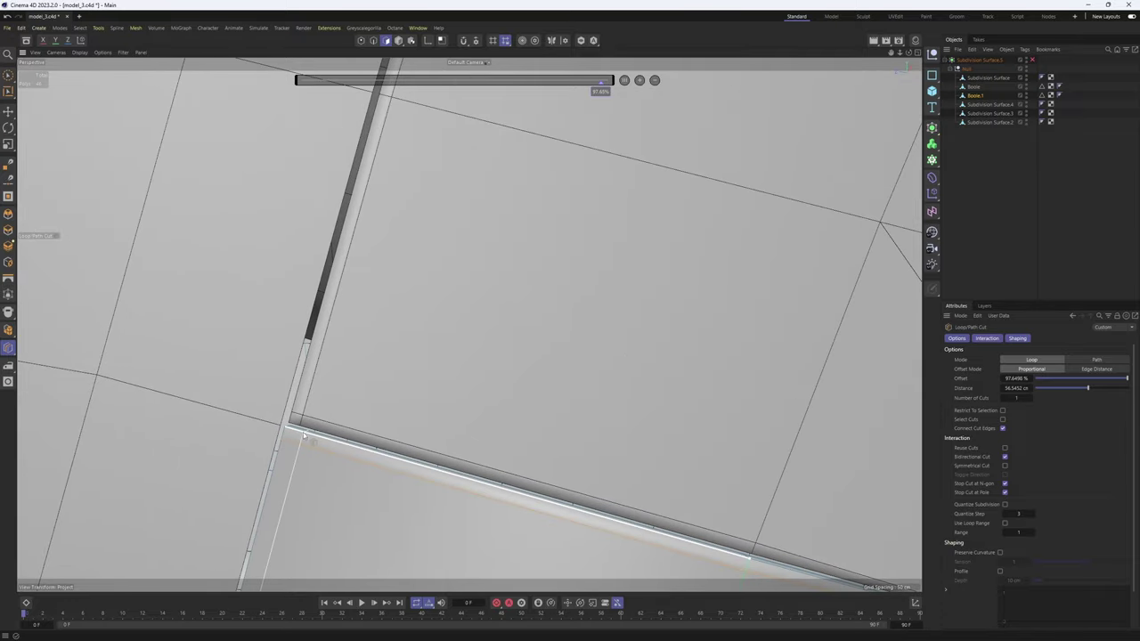
scroll(298, 433, "down", 8)
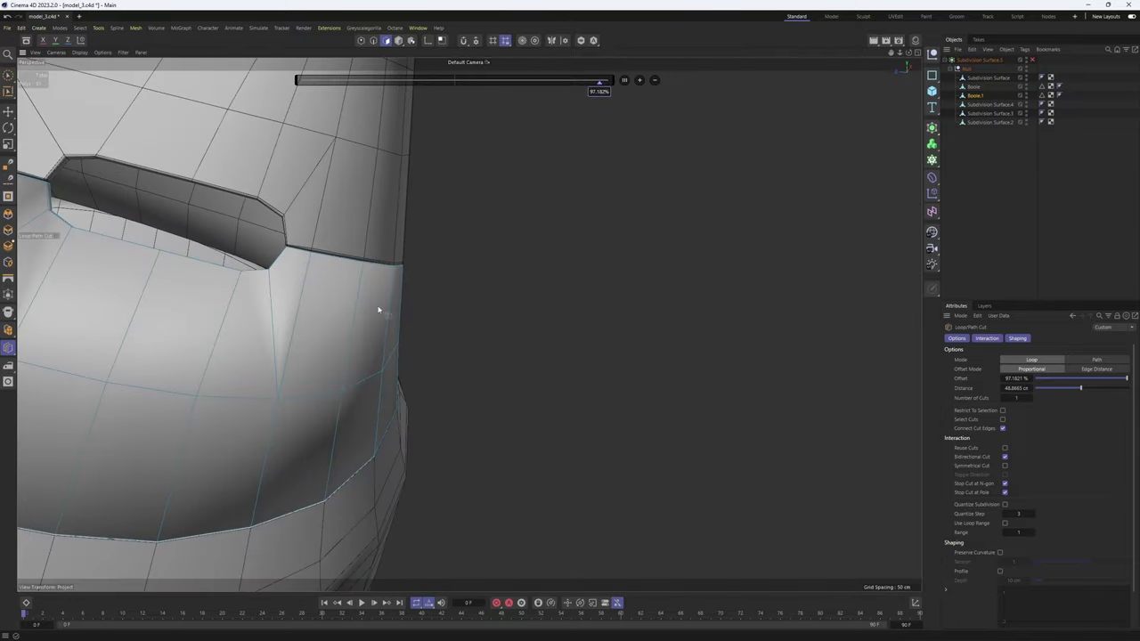
- Add support loops to the lower panel beside its opposite end edge and along the short seam section there
left_click_drag(378, 310, 478, 264, "alt")
scroll(457, 280, "up", 8)
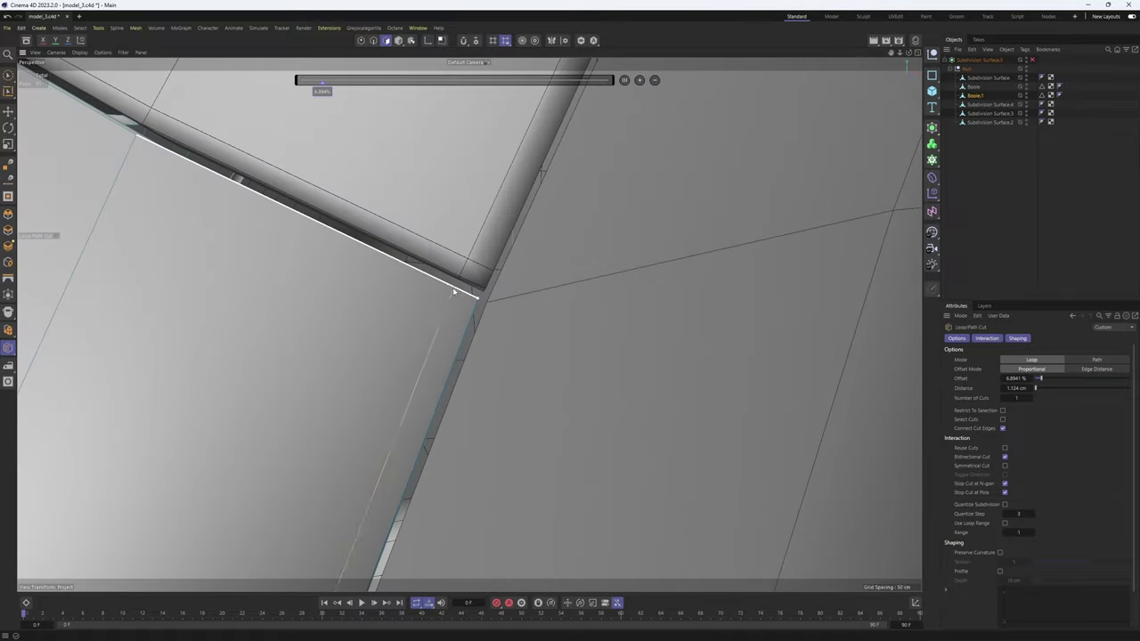
left_click(454, 292)
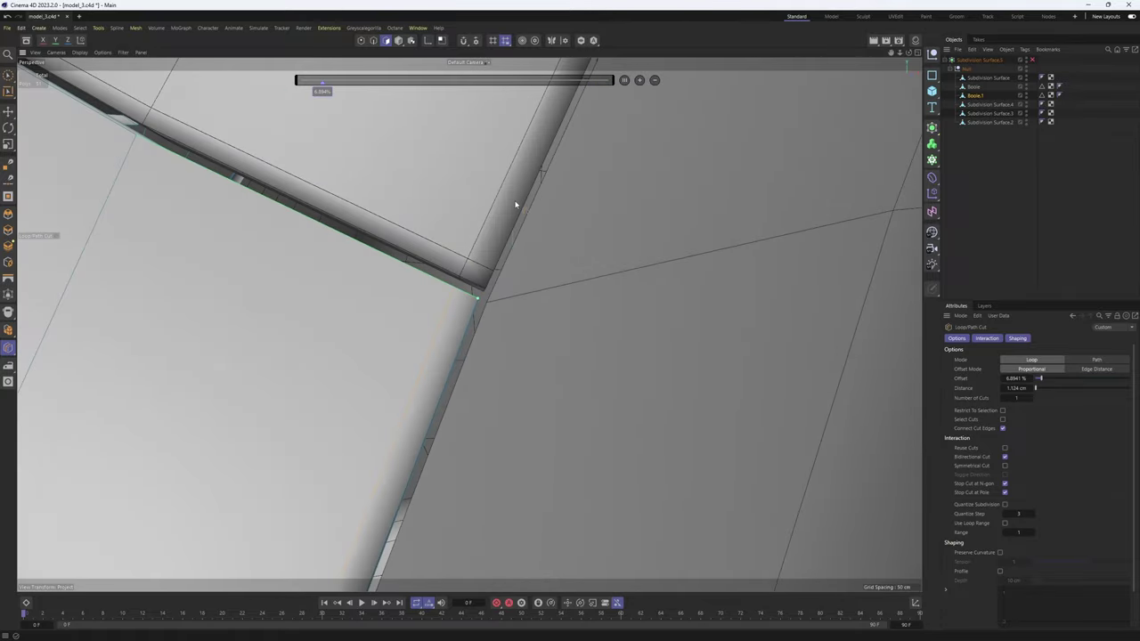
left_click(473, 320)
scroll(475, 307, "down", 6)
left_click_drag(458, 287, 427, 292, "alt")
scroll(446, 308, "down", 5)
middle_click_drag(419, 392, 511, 280, "alt")
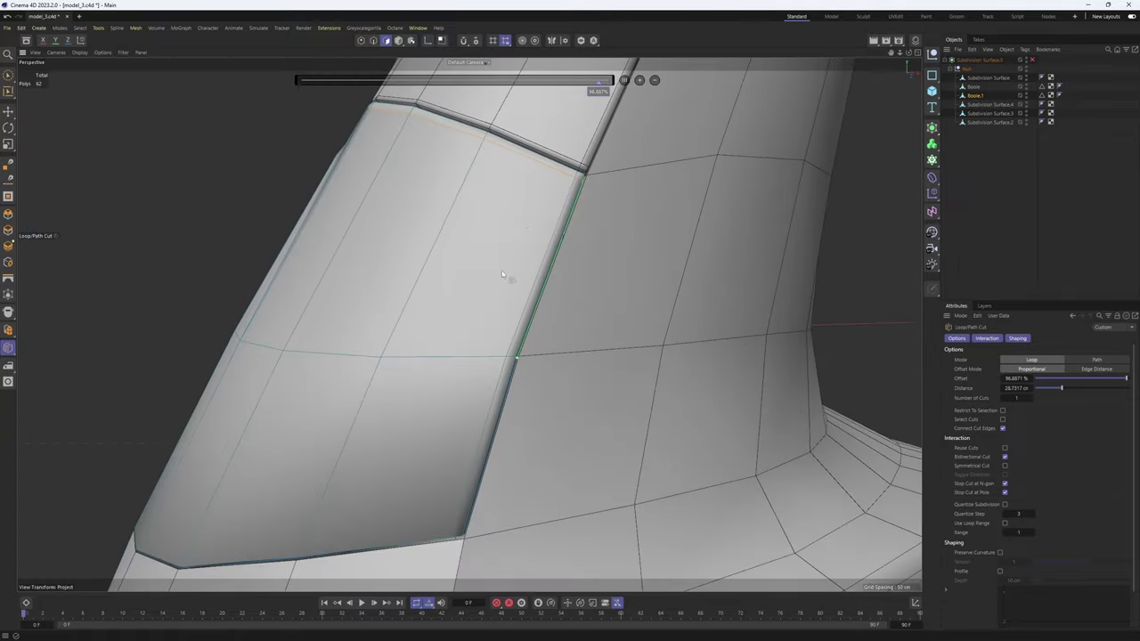
- Cut a support loop at about 95.6% close to the lower panel's bottom edge
left_click_drag(431, 370, 481, 374, "alt")
scroll(474, 420, "up", 3)
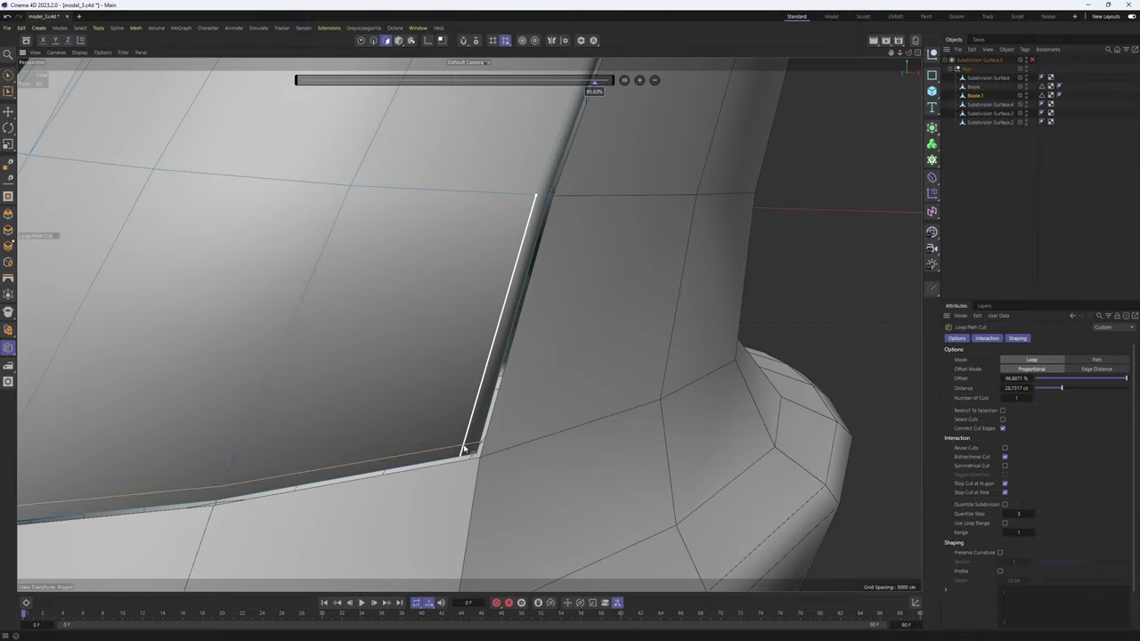
left_click(463, 449)
scroll(472, 441, "down", 5)
left_click_drag(527, 438, 641, 387, "alt")
scroll(446, 400, "up", 4)
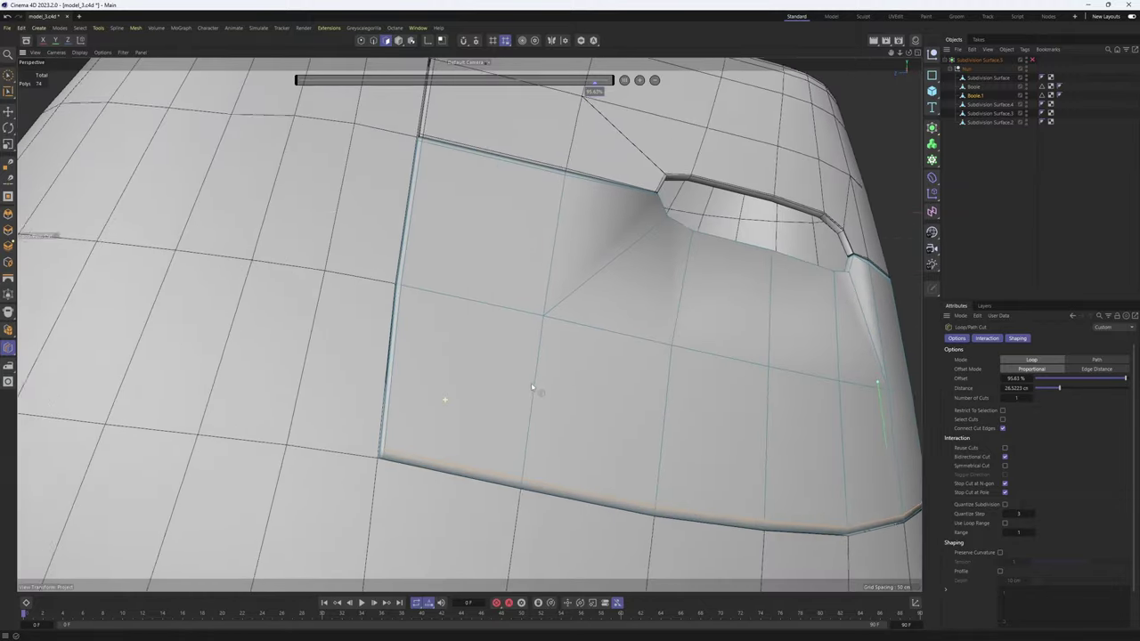
- Cut a support loop about 1.9 cm from the recess rim of the lower panel
right_click_drag(532, 387, 579, 386, "alt")
middle_click_drag(410, 421, 435, 359, "alt")
left_click_drag(435, 360, 439, 338, "alt")
scroll(389, 385, "up", 2)
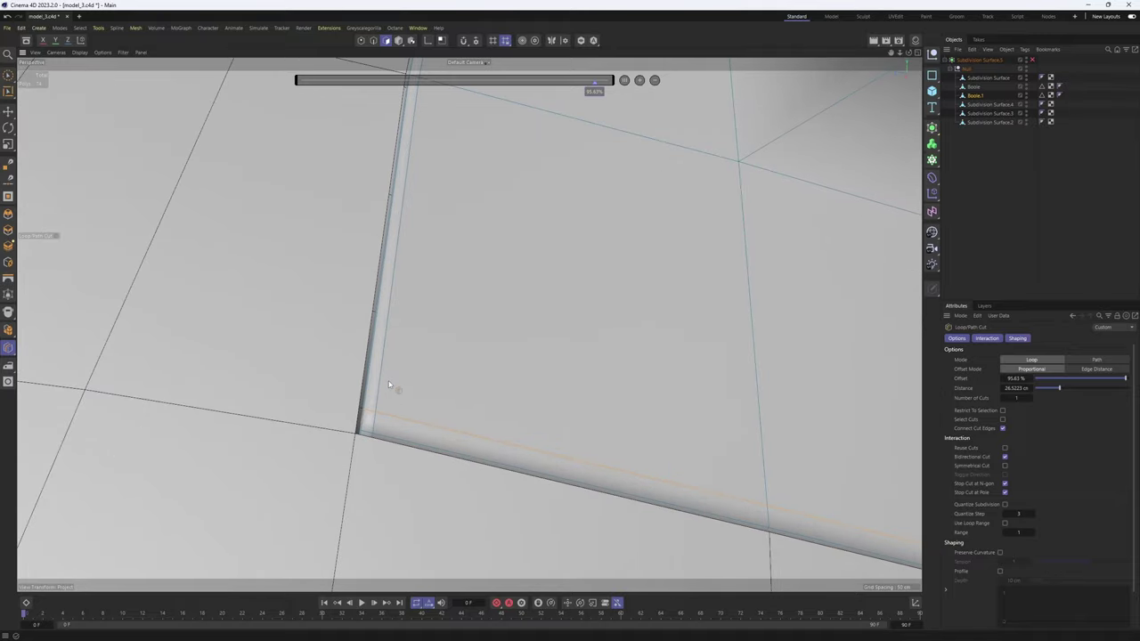
scroll(390, 386, "down", 5)
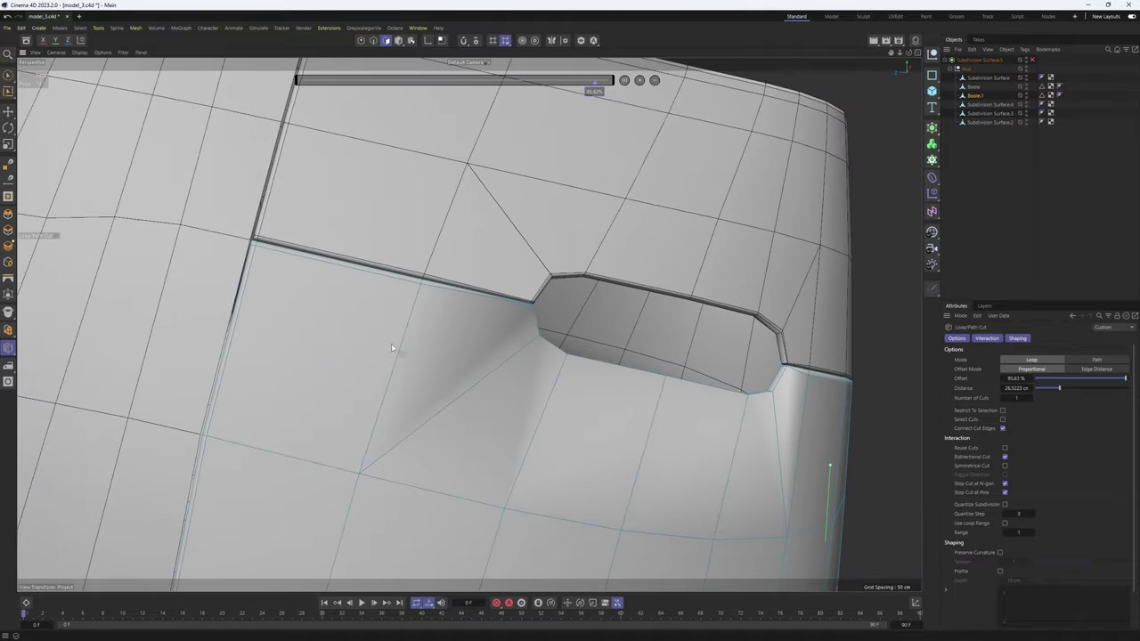
scroll(528, 354, "up", 3)
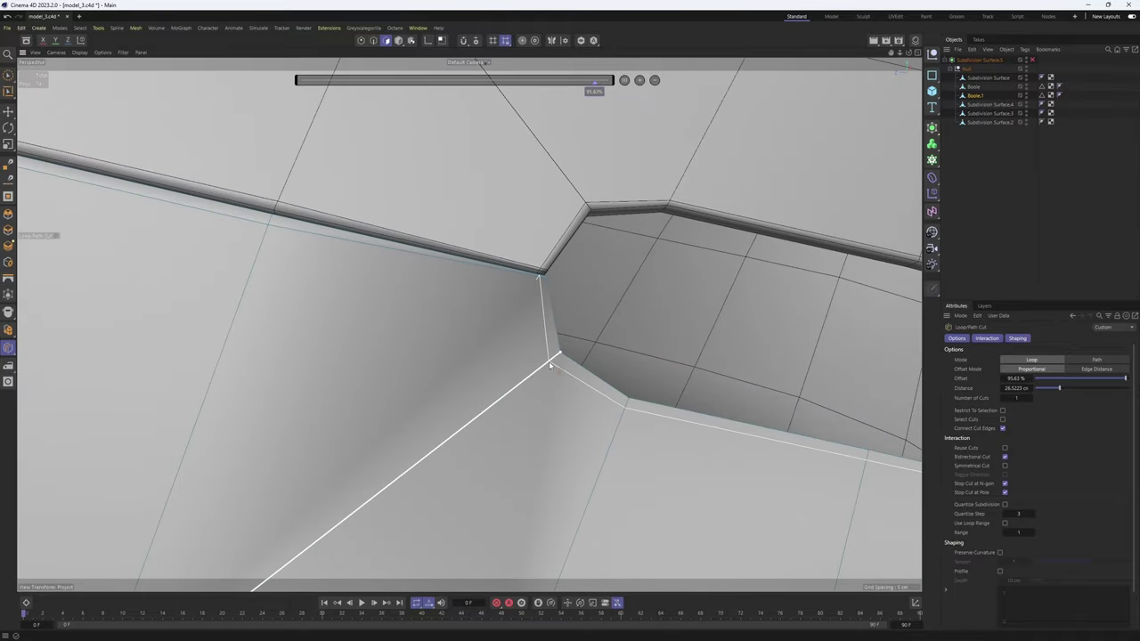
scroll(547, 356, "down", 4)
- Preview the panels subdivided in Gouraud shading without lines and examine the seam and recess corners
left_click(1032, 59)
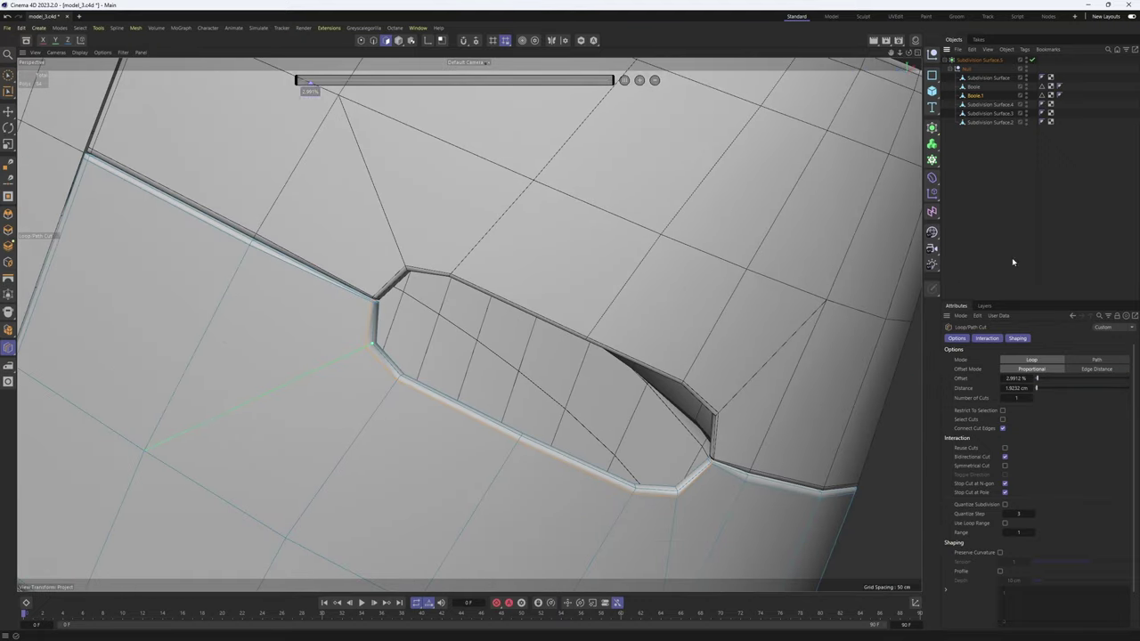
left_click_drag(738, 281, 690, 258, "alt")
key("n")
key("a")
scroll(590, 287, "down", 3)
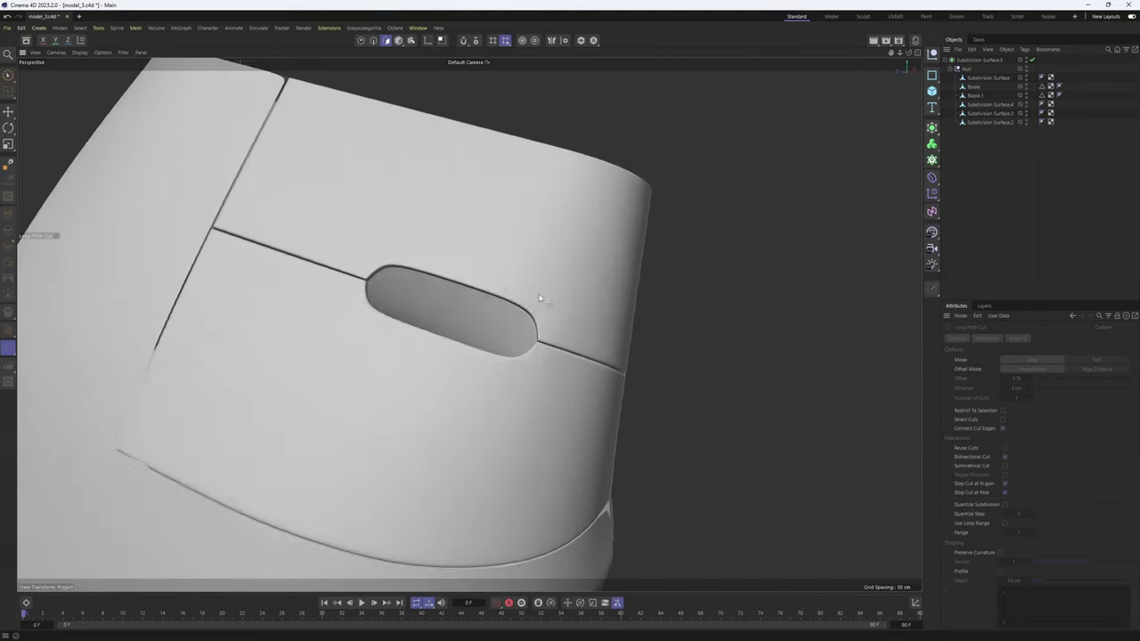
left_click_drag(548, 302, 526, 331, "alt")
scroll(581, 319, "up", 2)
key("ctrl+z")
key("ctrl+z")
scroll(565, 355, "up", 3)
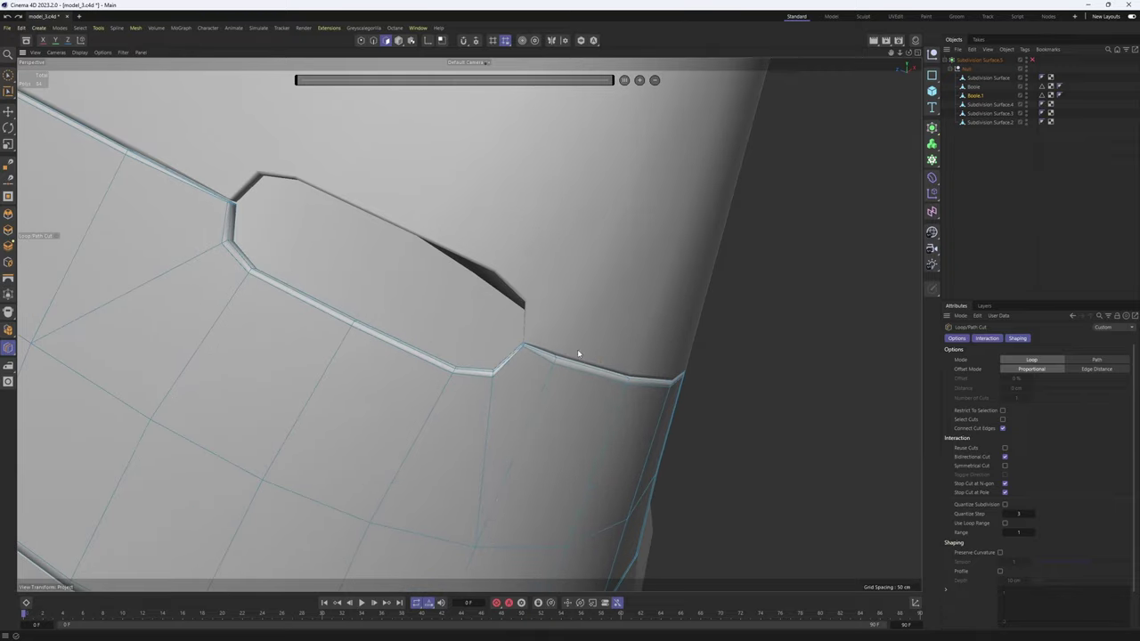
key("q")
left_click_drag(629, 297, 433, 321, "alt")
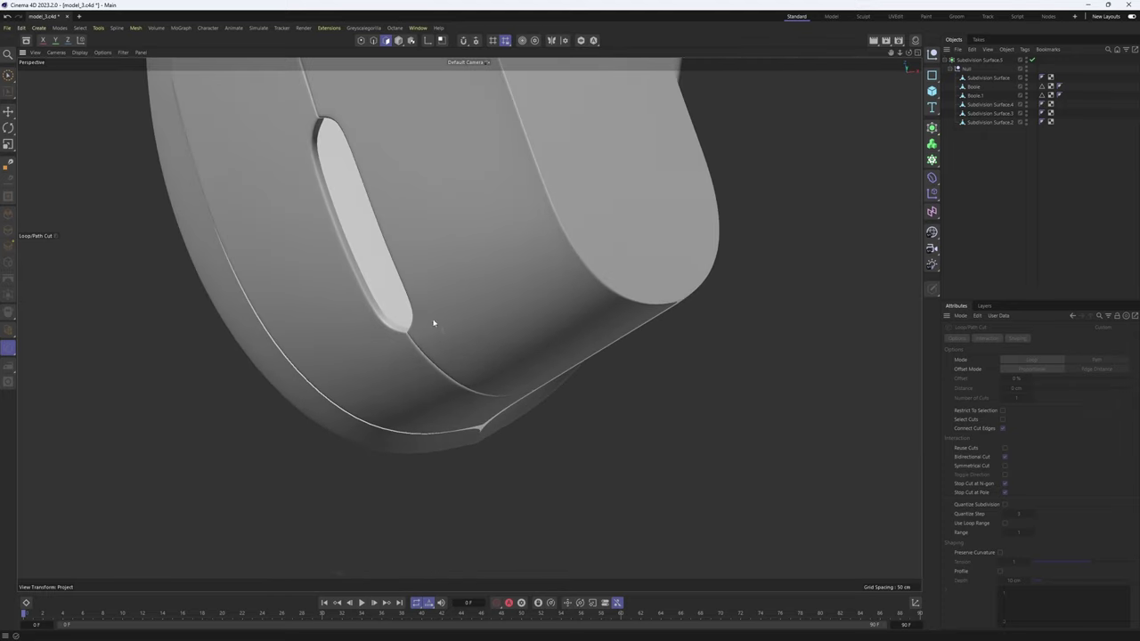
- Isolate the lower panel and slide the two seam edges beside the recess corner by about 5.1 cm
key("q")
scroll(439, 343, "up", 10)
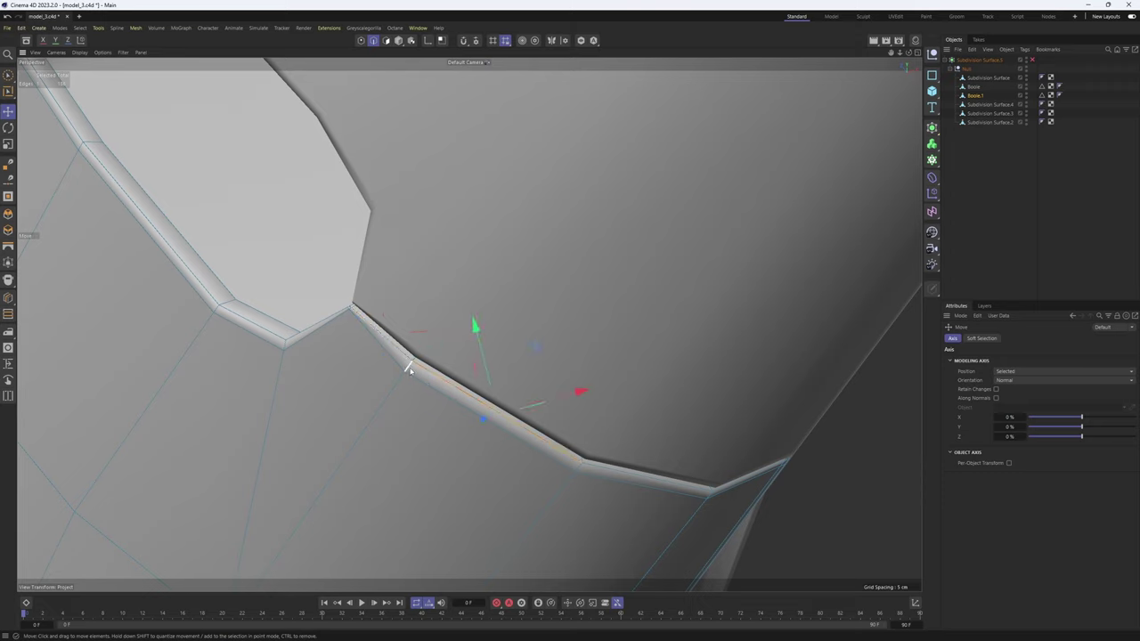
left_click(410, 368)
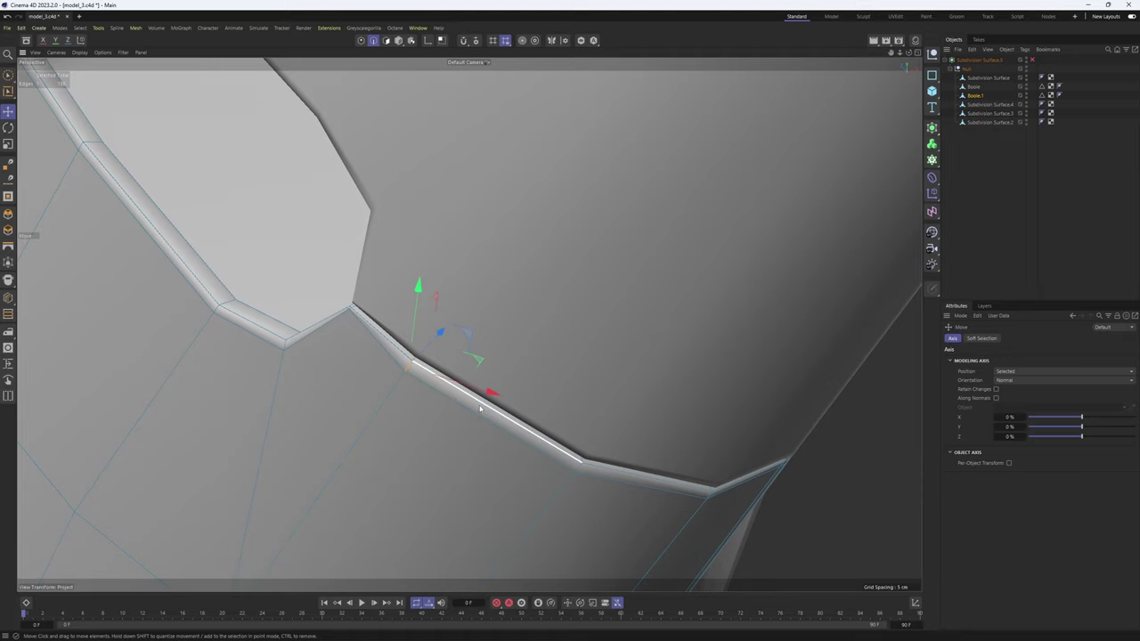
left_click(581, 40)
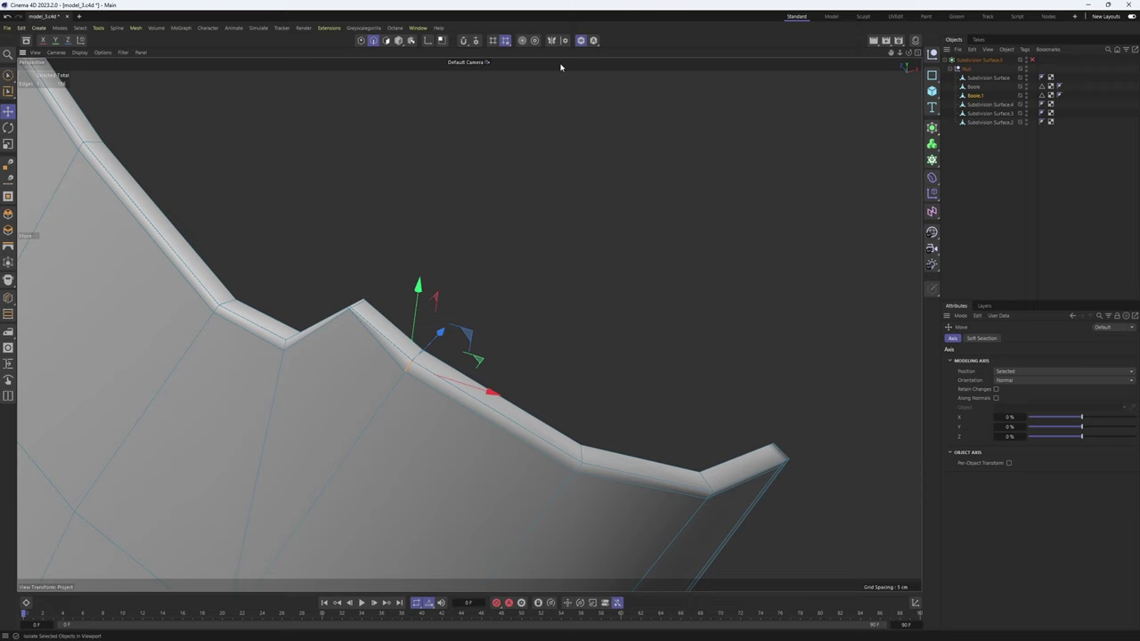
left_click(417, 358, "shift")
scroll(422, 369, "down", 2)
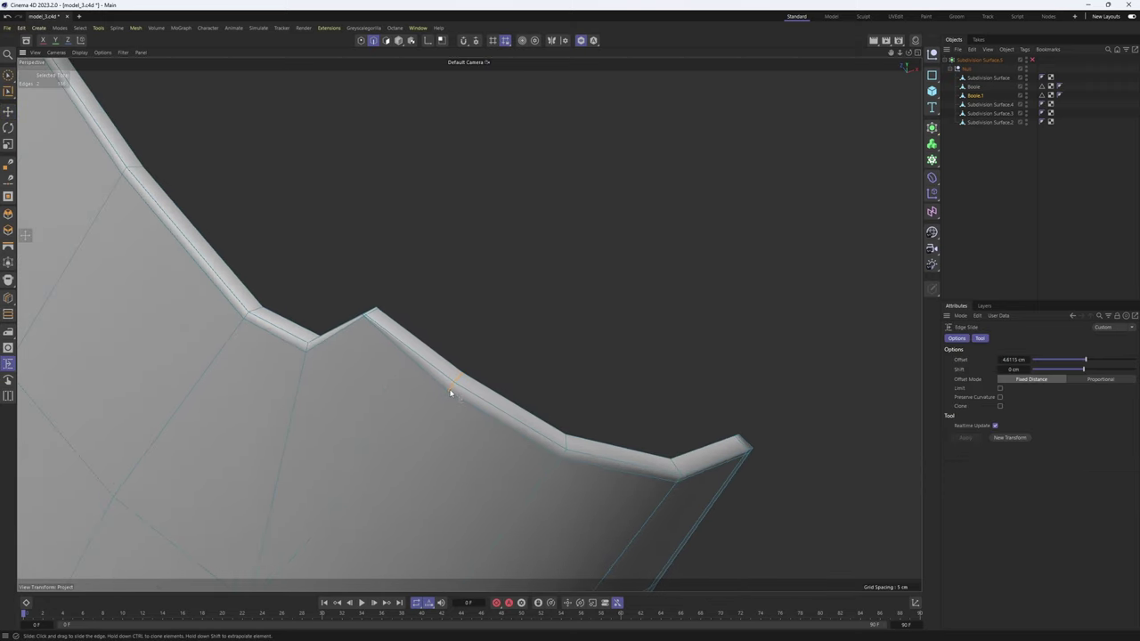
left_click_drag(452, 396, 448, 333, "alt")
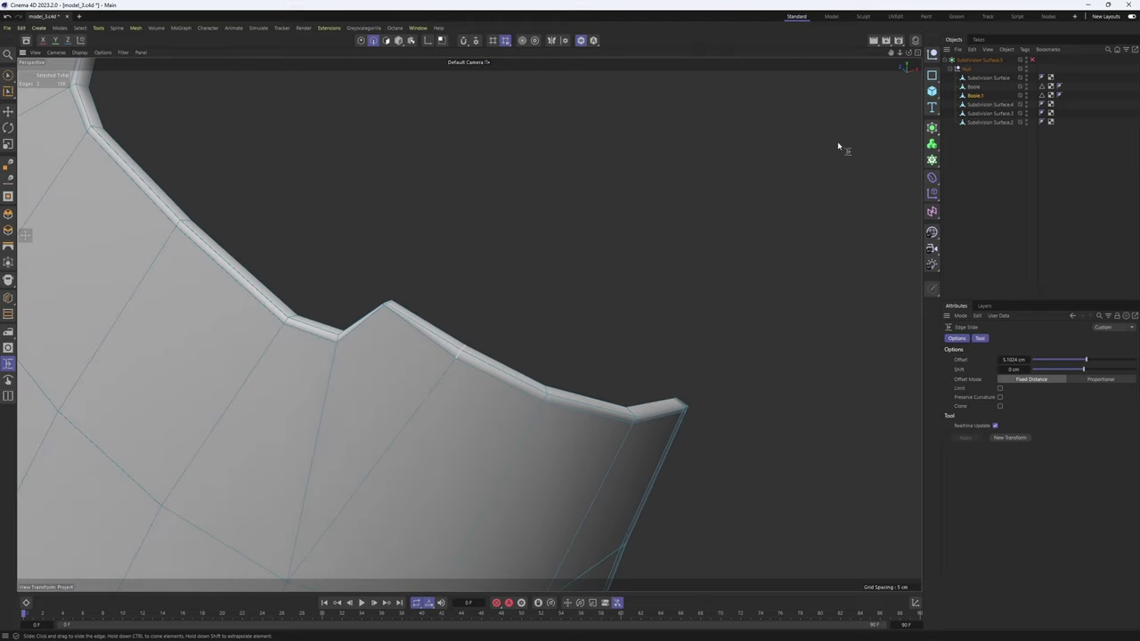
left_click(581, 40)
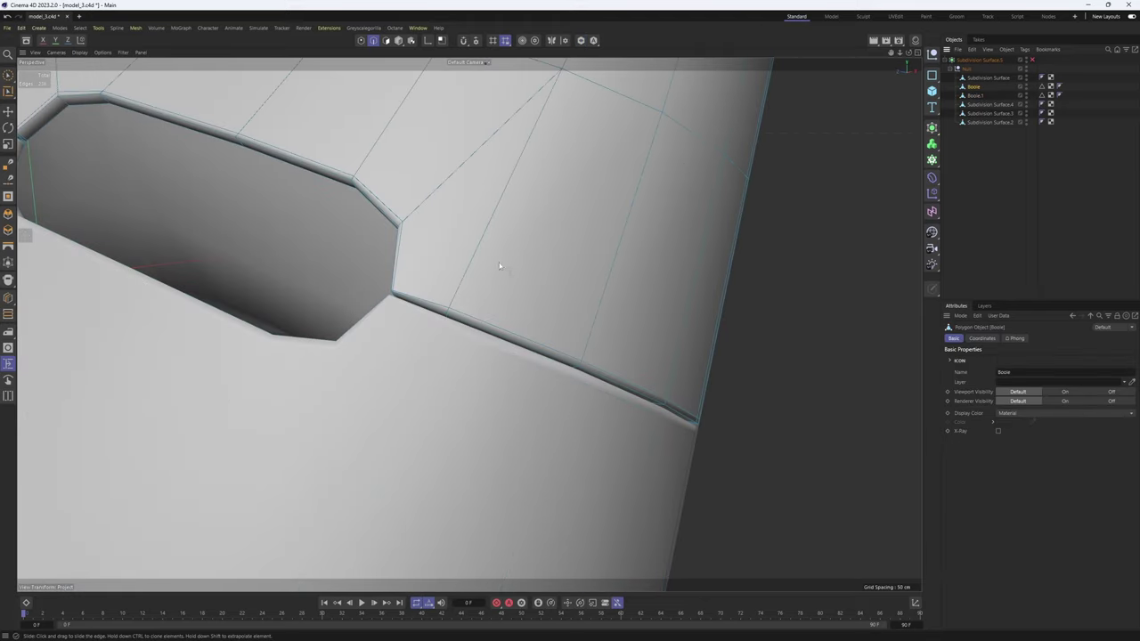
- Isolate the upper panel to select its two matching seam edges beside the recess corner, then slide them about 5.44 cm with all panels shown
scroll(476, 292, "up", 2)
left_click(580, 41)
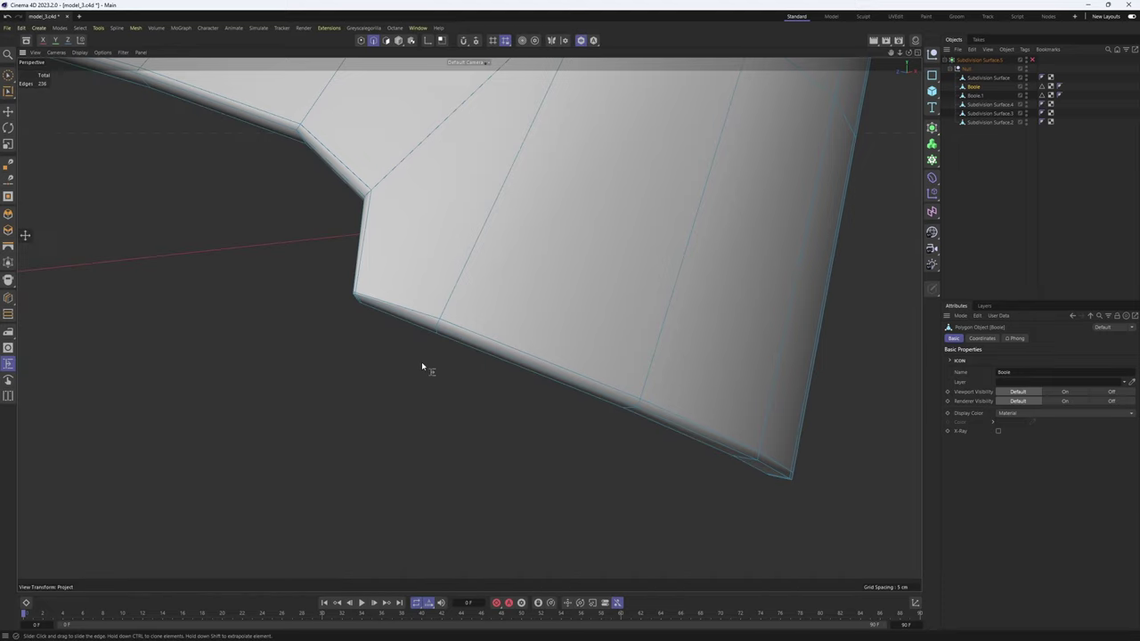
key("e")
left_click(438, 325)
left_click_drag(439, 325, 438, 335, "alt")
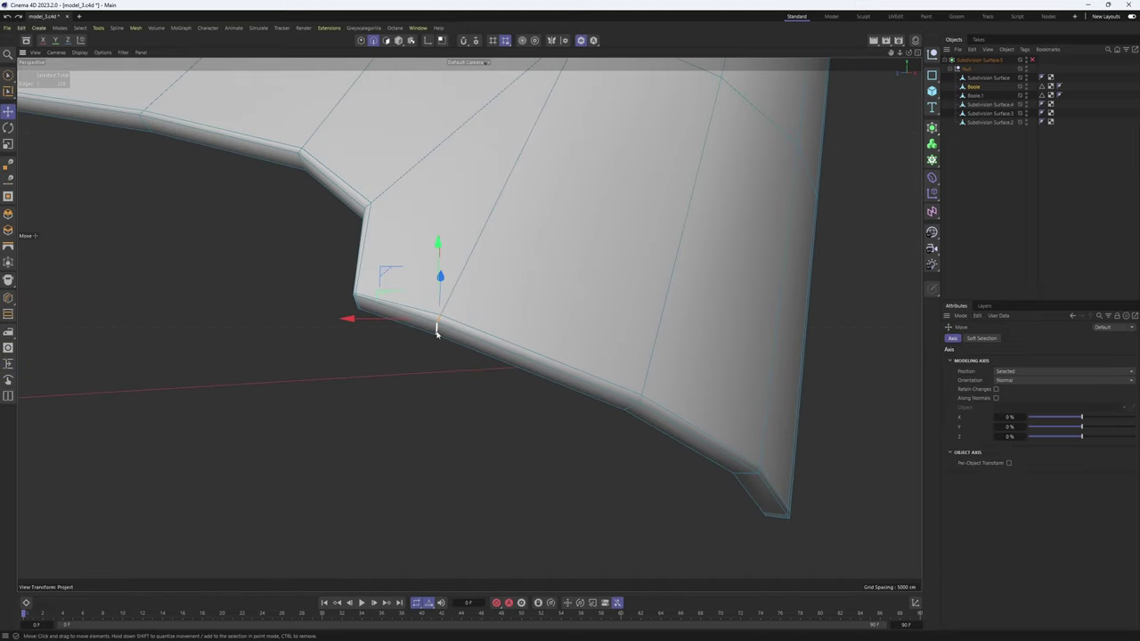
left_click(581, 41)
left_click_drag(565, 153, 510, 230, "alt")
key("n")
key("b")
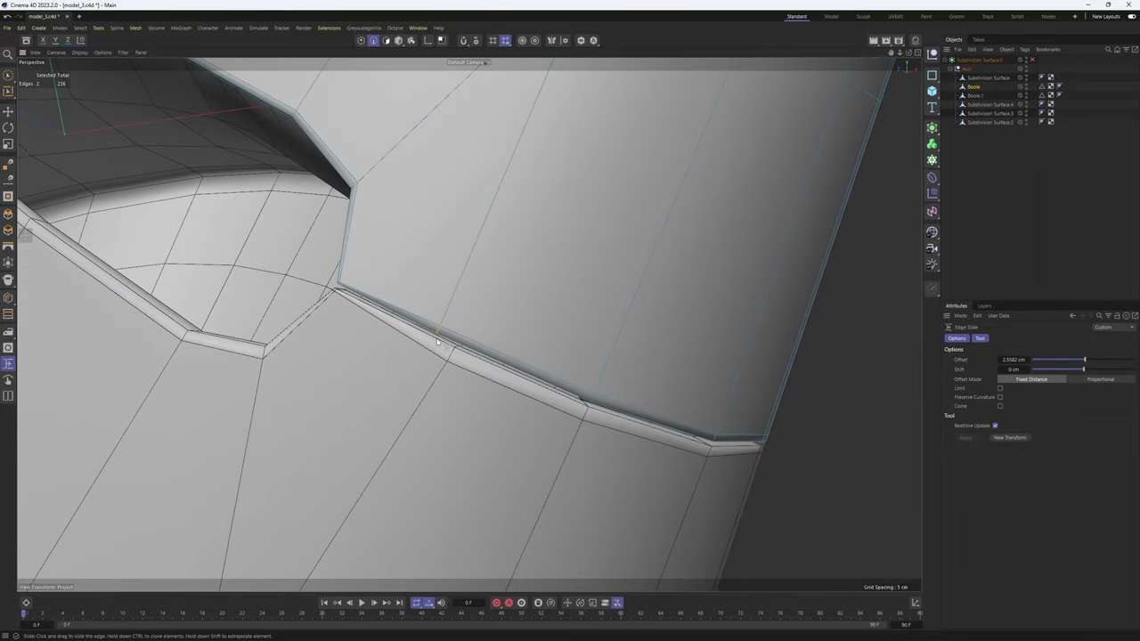
left_click_drag(456, 357, 455, 359)
right_click_drag(469, 345, 429, 348, "alt")
- Preview the subdivided panels without wireframe lines and examine the seam and recess transition
left_click(1032, 60)
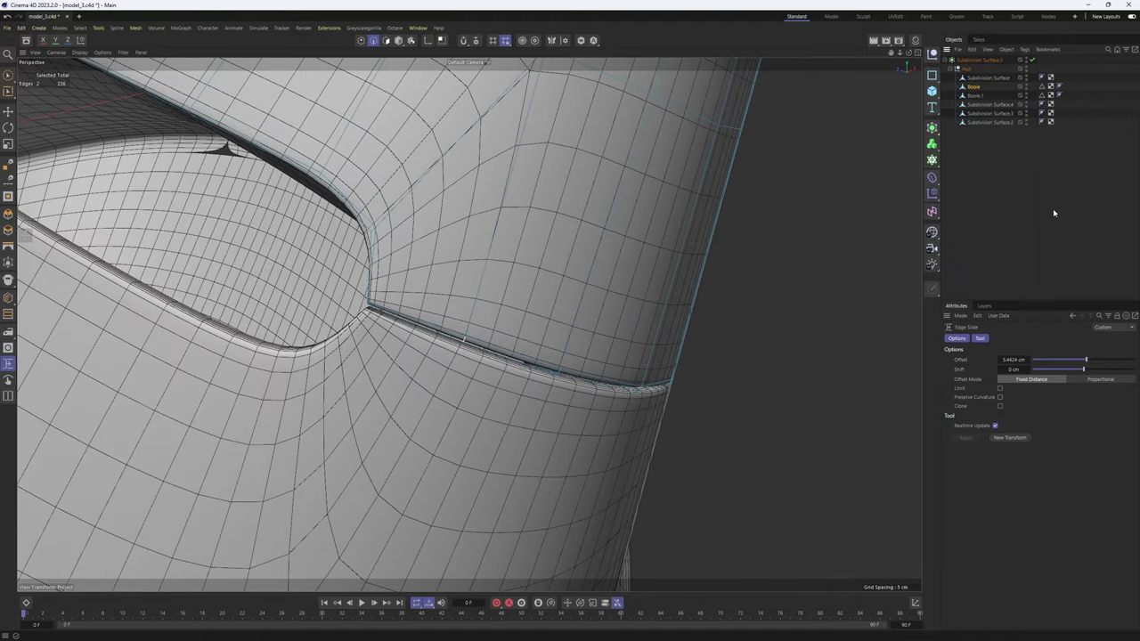
left_click(1052, 208)
right_click_drag(588, 267, 527, 278, "alt")
left_click_drag(527, 278, 504, 247, "alt")
right_click_drag(504, 247, 559, 279, "alt")
key("n")
key("a")
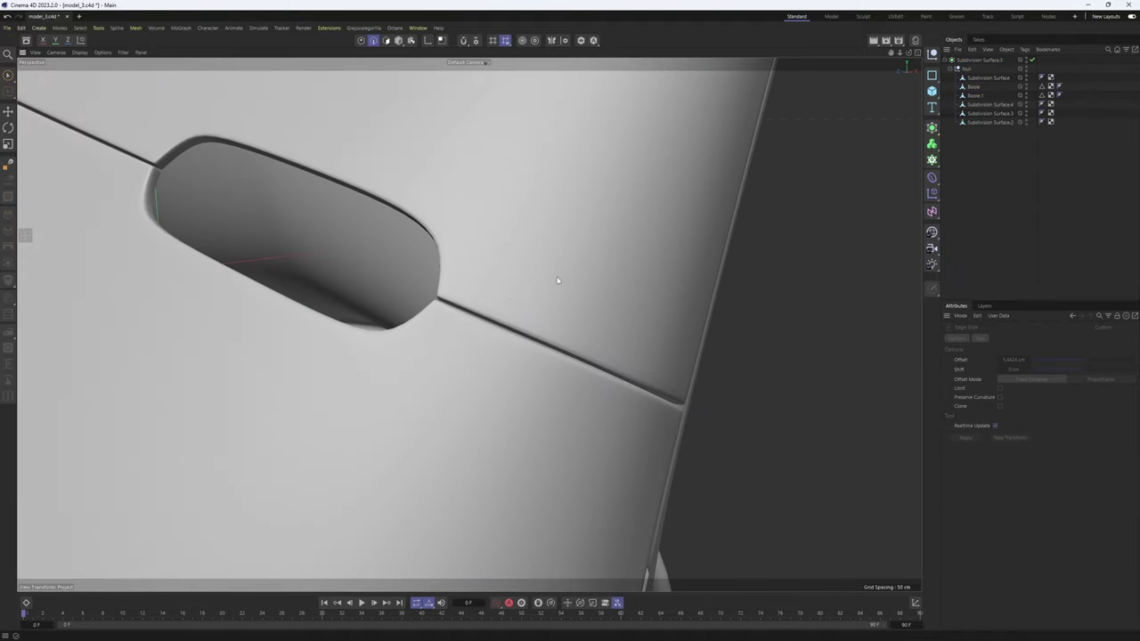
left_click_drag(502, 297, 537, 311, "alt")
right_click_drag(537, 311, 450, 296, "alt")
middle_click_drag(450, 297, 602, 344, "alt")
right_click_drag(603, 344, 537, 337, "alt")
left_click_drag(537, 337, 535, 333, "alt")
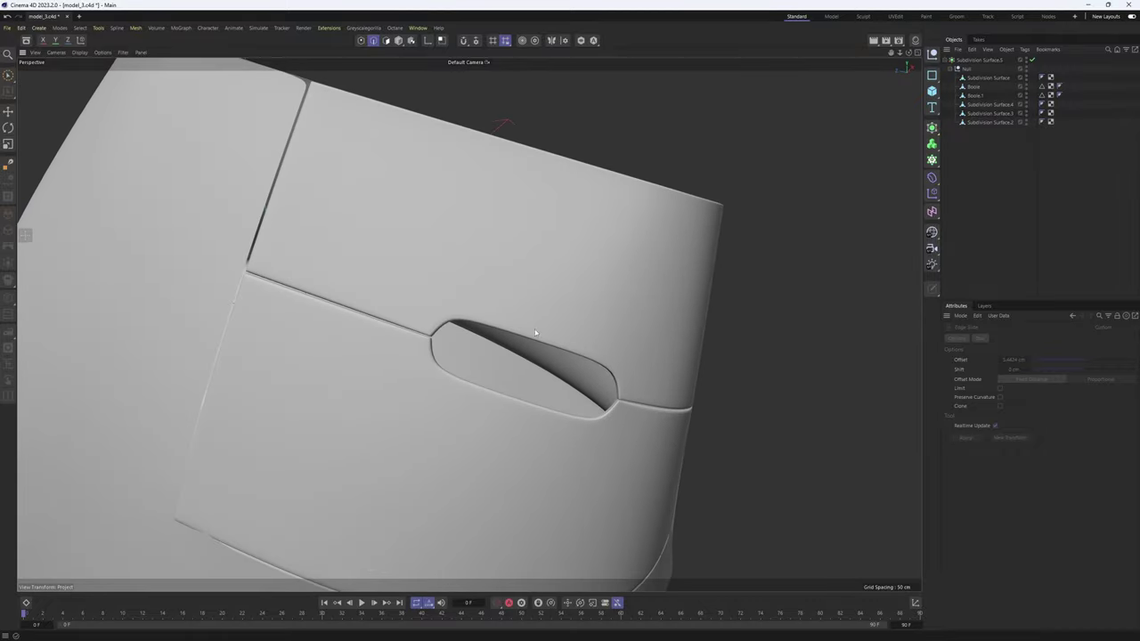
key("ctrl+z")
key("ctrl+z")
- Turn off the subdivision preview and make the large L-shaped shell panel the active mesh for polygon editing
right_click_drag(489, 324, 468, 323, "alt")
left_click_drag(468, 324, 572, 250, "alt")
left_click(979, 95)
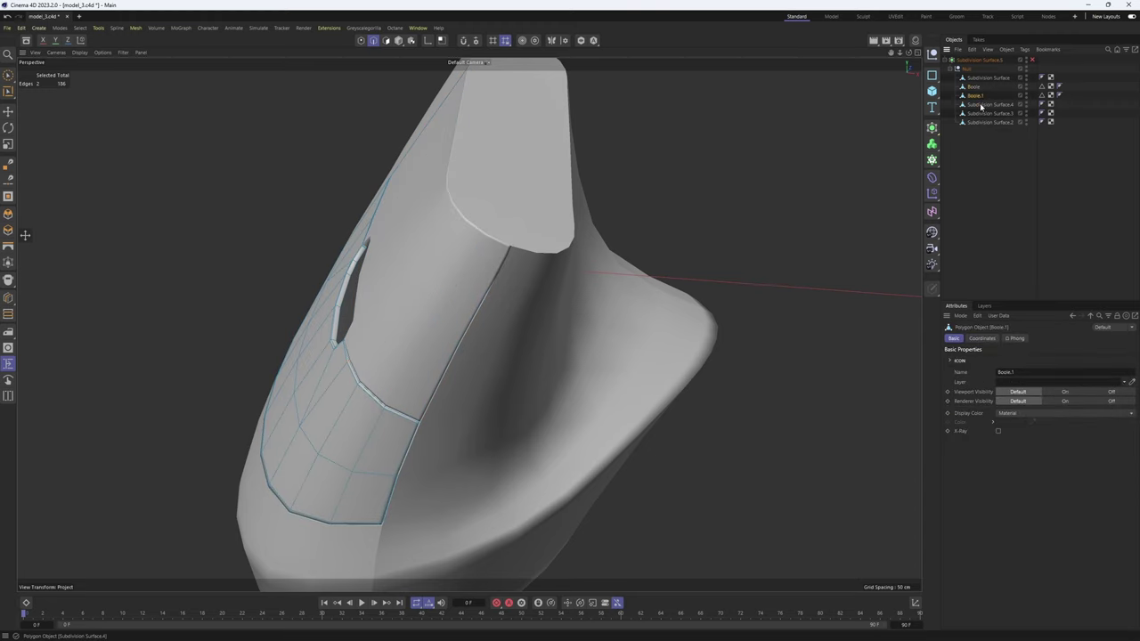
left_click_drag(436, 325, 613, 290, "alt")
middle_click_drag(428, 275, 608, 266, "alt")
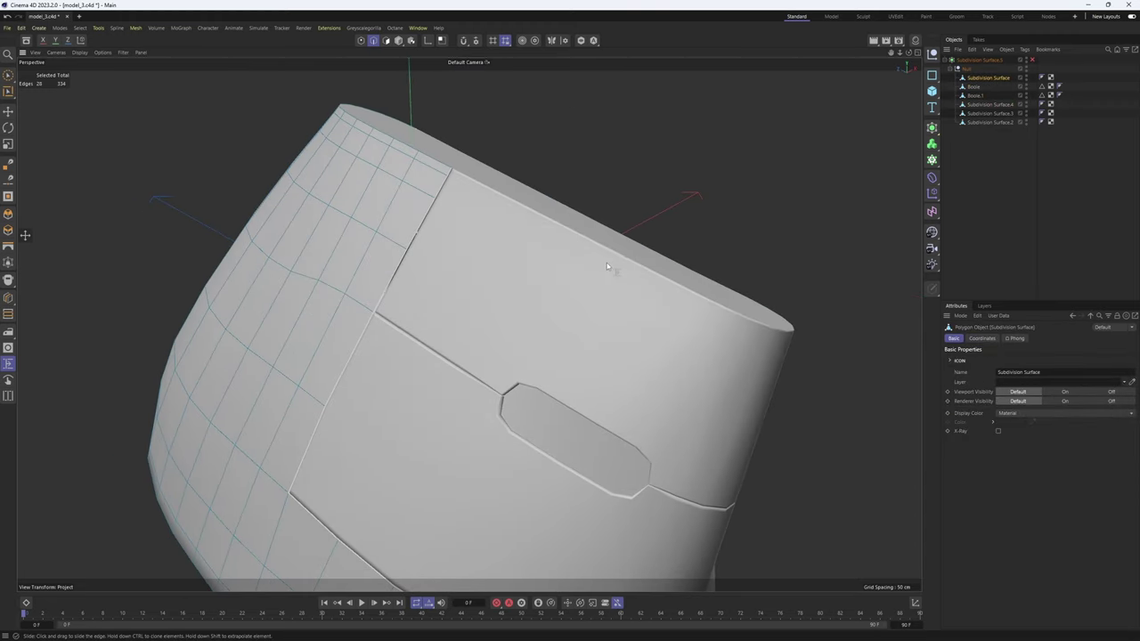
left_click_drag(596, 263, 538, 278, "alt")
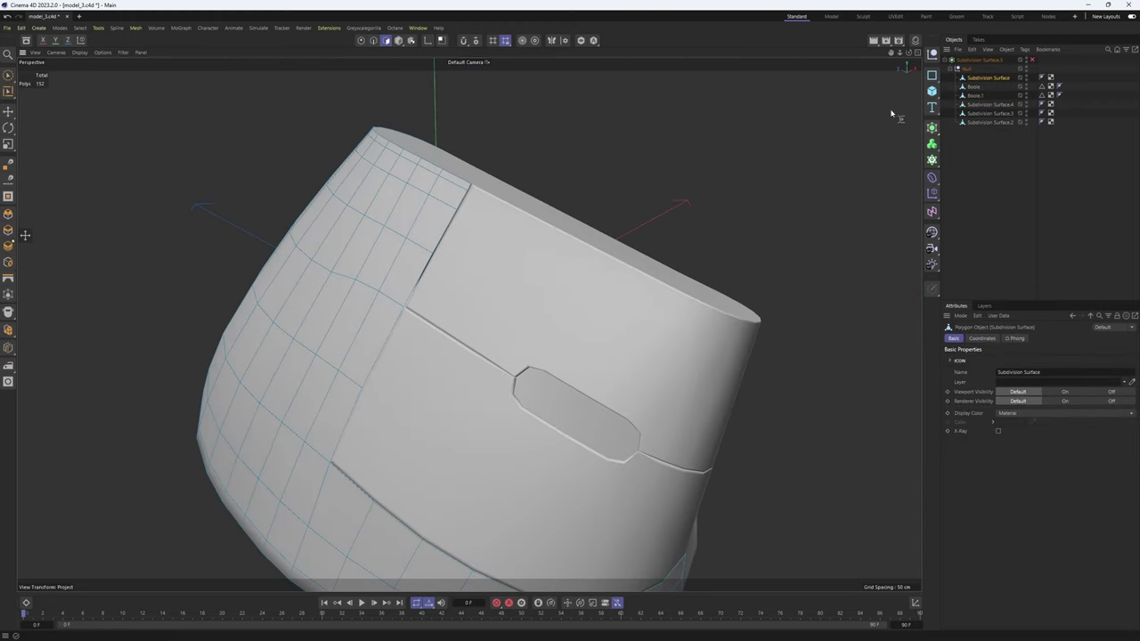
- Extrude all polygons of the L-shaped panel by -2.54 cm and delete the duplicate inner faces, keeping only the rim
scroll(468, 320, "down", 2)
left_click_drag(468, 320, 579, 228, "alt")
key("ctrl+a")
middle_click_drag(625, 286, 537, 189, "alt")
left_click_drag(537, 189, 789, 389, "alt")
key("d")
left_click(964, 550)
middle_click_drag(586, 189, 579, 341, "alt")
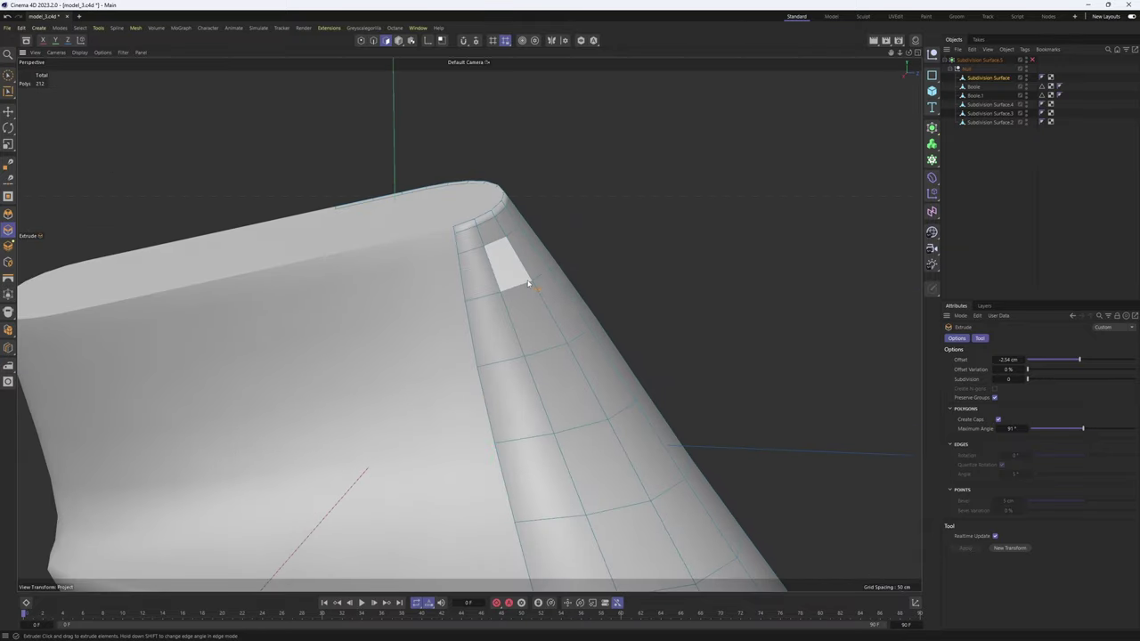
- Cut two support loops into the L-shaped panel along the seam edges where it meets the button panels
left_click_drag(526, 275, 610, 277, "alt")
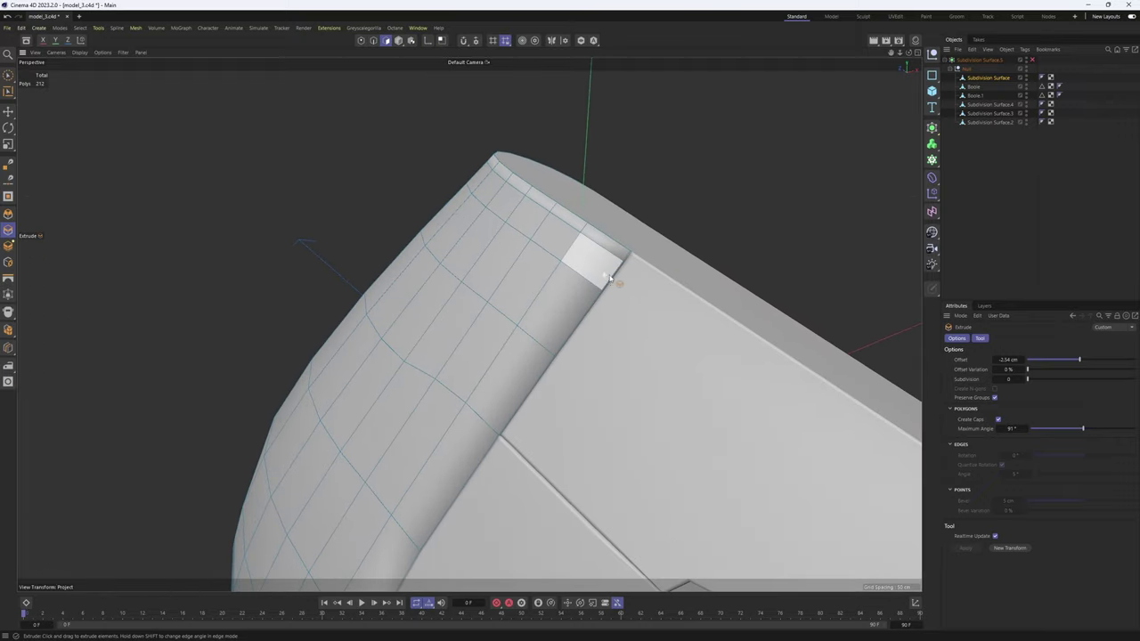
key("k")
key("l")
scroll(628, 272, "up", 6)
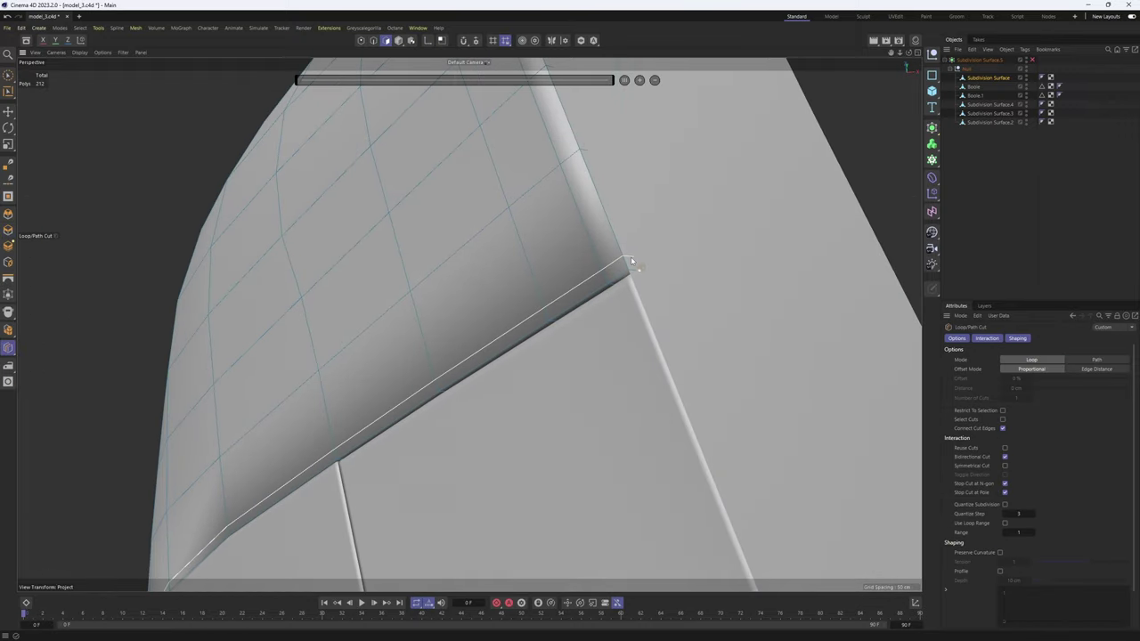
left_click(627, 270)
left_click_drag(628, 271, 756, 383, "alt")
left_click(637, 264)
scroll(614, 254, "down", 5)
- Check the subdivided seam, then cut a support loop along the L-shaped panel's border with the thumb panel at about 90.4% offset
key("q")
left_click(1009, 259)
left_click_drag(468, 323, 641, 254, "alt")
scroll(589, 239, "up", 5)
key("q")
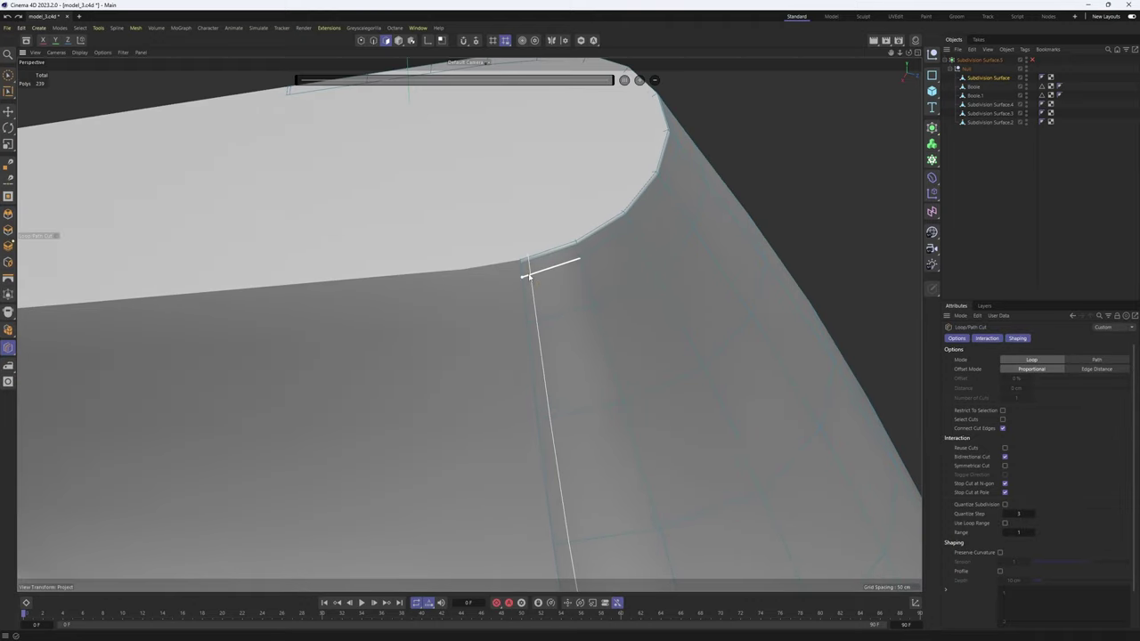
scroll(529, 278, "down", 5)
left_click_drag(529, 278, 564, 249, "alt")
left_click_drag(588, 437, 602, 348, "alt")
scroll(605, 468, "up", 4)
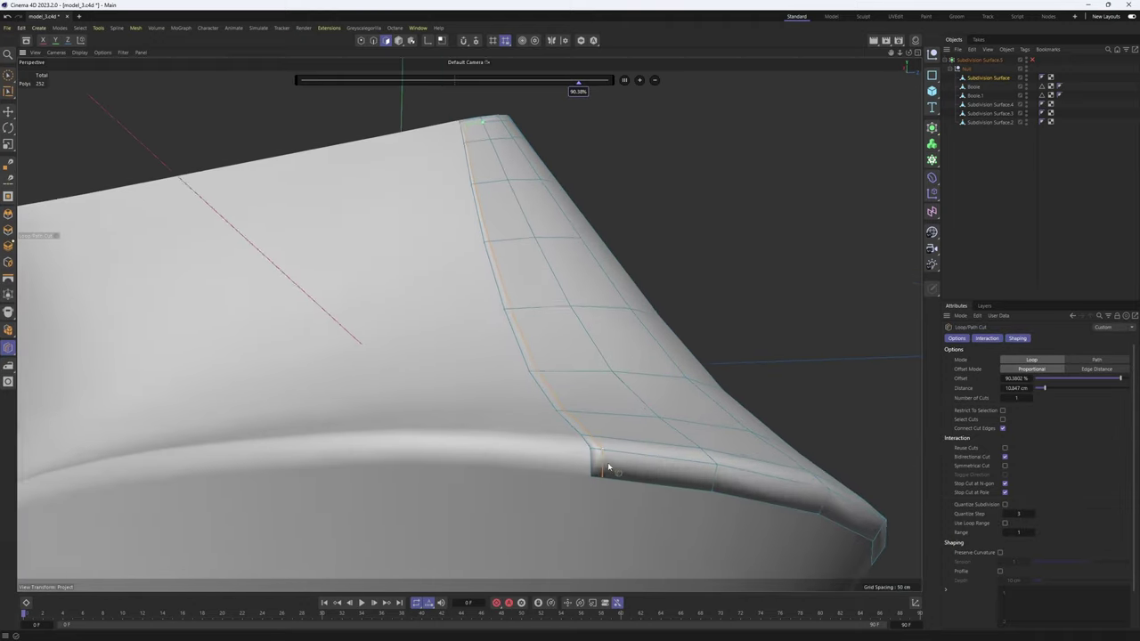
- Undo the last cut and add two support loops along the L-shaped panel's lower rim at about 87.3% and 81.8% offset
key("ctrl+z")
left_click(608, 457)
key("q")
mouse_move(608, 457)
left_mouse_down("alt")
mouse_move(496, 429)
mouse_move(621, 461)
mouse_move(611, 465)
left_mouse_up("alt")
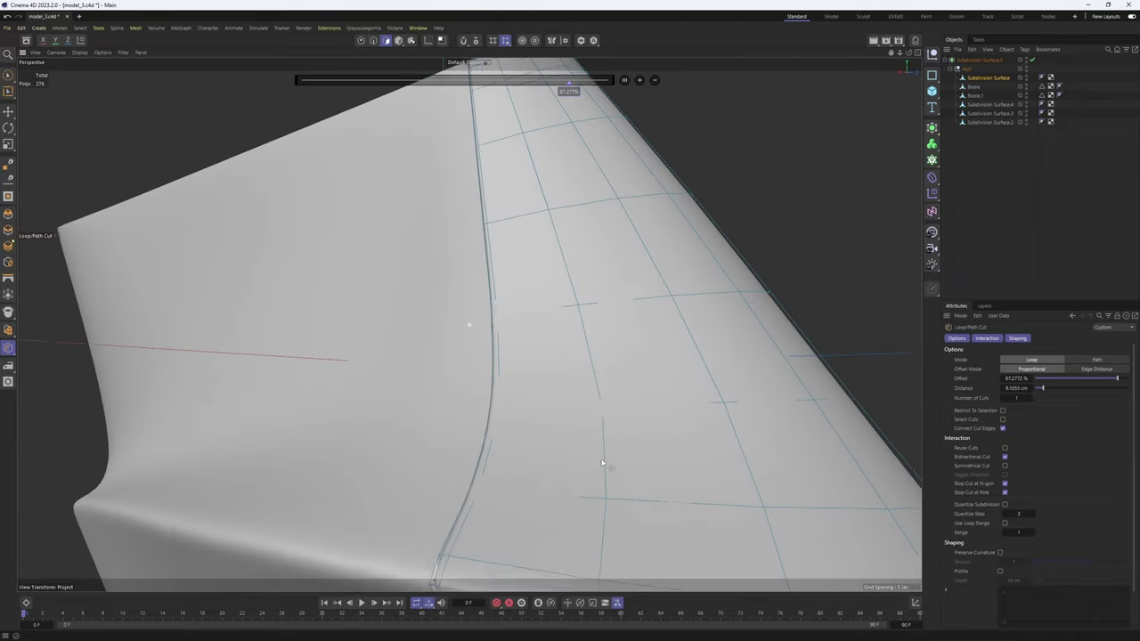
middle_click_drag(607, 553, 581, 433, "alt")
scroll(581, 433, "up", 3)
left_click(574, 406)
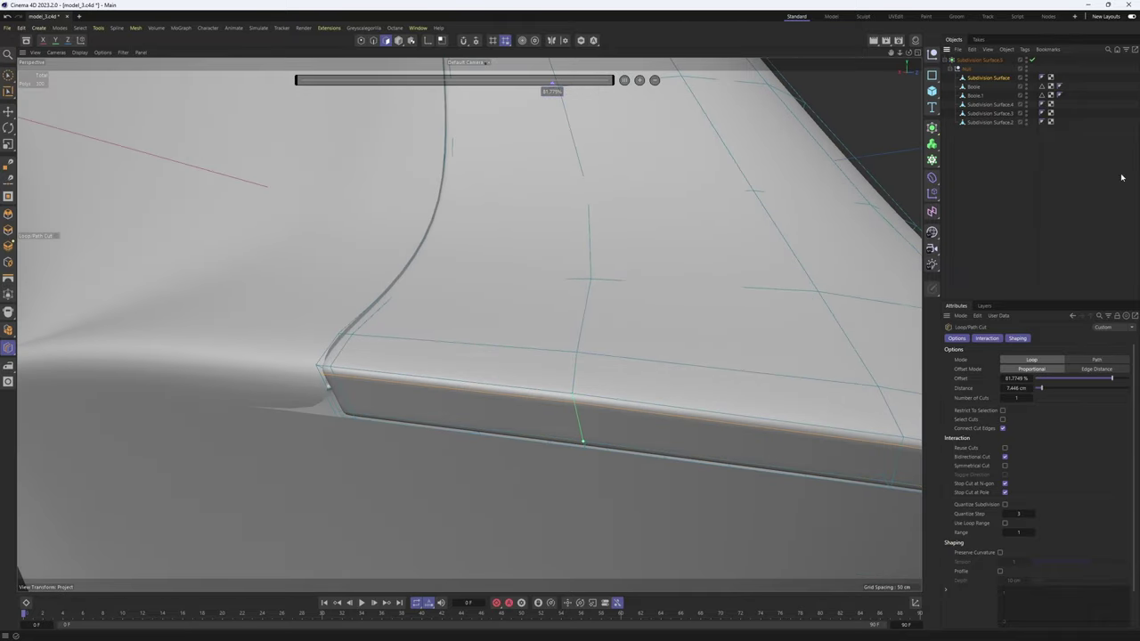
- Examine the L-shaped panel's lower rim corner in the subdivided preview and turn the preview off again
left_click(1122, 178)
scroll(616, 271, "down", 5)
left_click_drag(616, 271, 638, 336, "alt")
left_click(989, 77)
key("q")
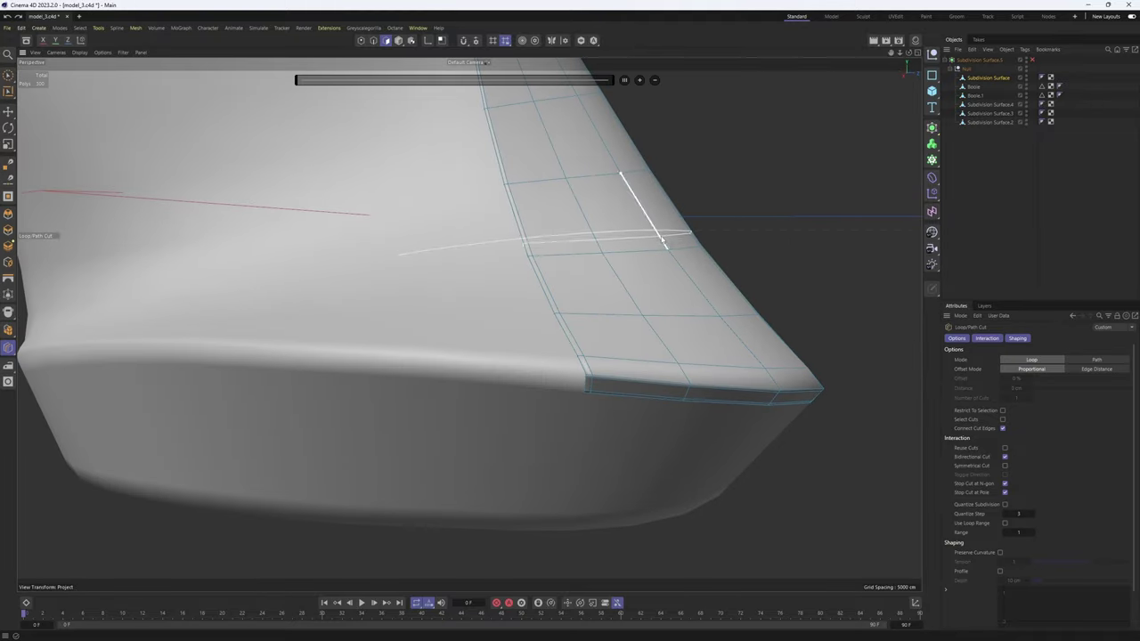
- Make the concave thumb panel, Subdivision Surface.4, the active mesh for polygon editing
key("Return")
key("e")
left_click(445, 304)
key("Return")
scroll(469, 278, "down", 3)
left_click_drag(375, 241, 471, 254, "alt")
key("Return")
- Extrude all polygons of the thumb panel by -2.54 cm and delete the duplicate inner faces
key("ctrl+a")
scroll(463, 311, "down", 2)
middle_click_drag(461, 316, 570, 265, "alt")
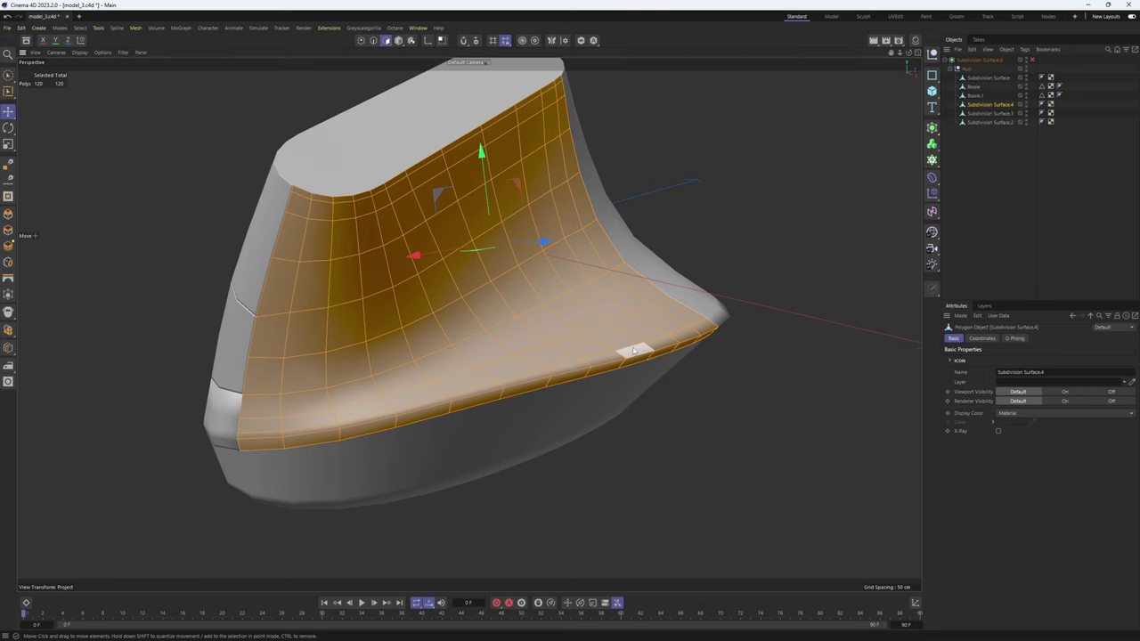
key("d")
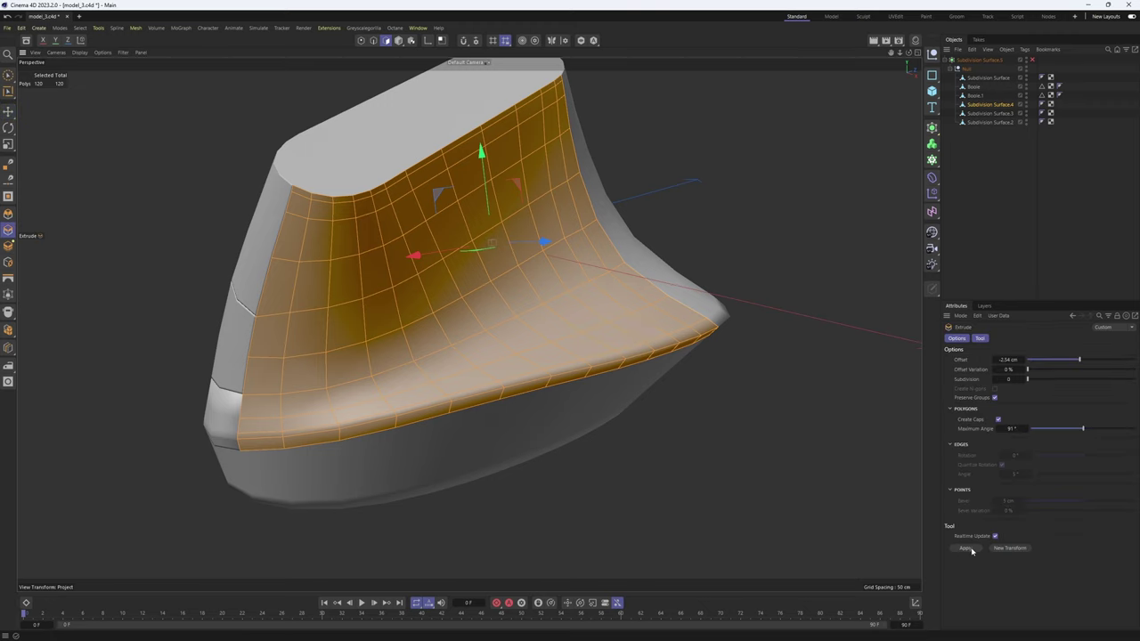
left_click(967, 549)
key("Delete")
scroll(452, 275, "up", 3)
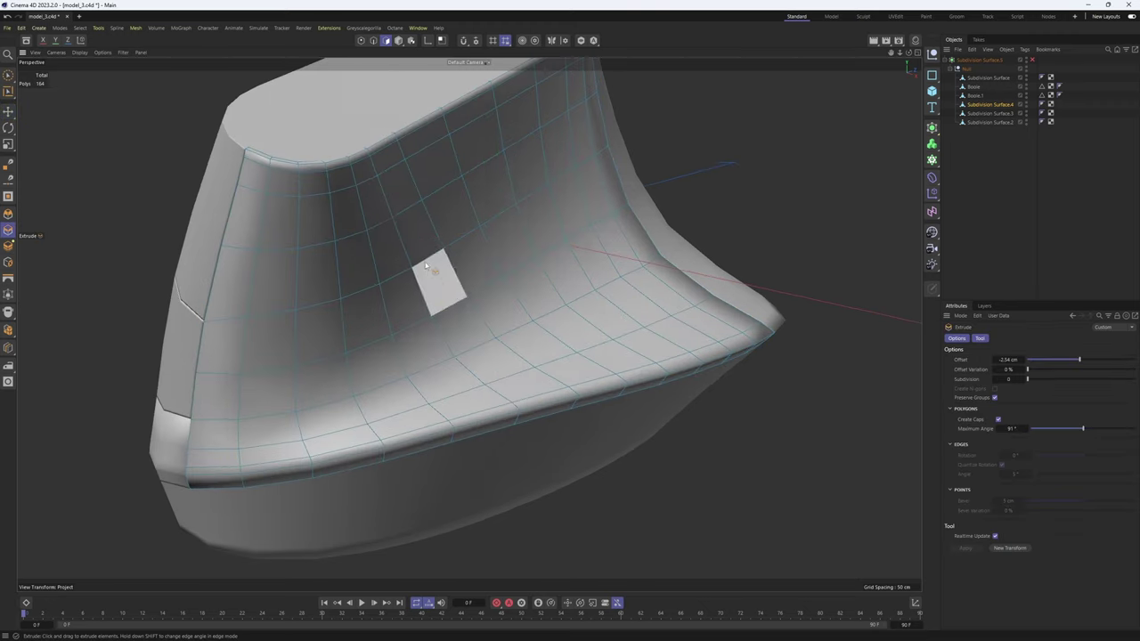
- Cut a support loop into the thumb panel beside its seam with the button panels at about 92% offset
right_click(417, 265)
left_click(457, 473)
middle_click_drag(205, 133, 428, 321, "alt")
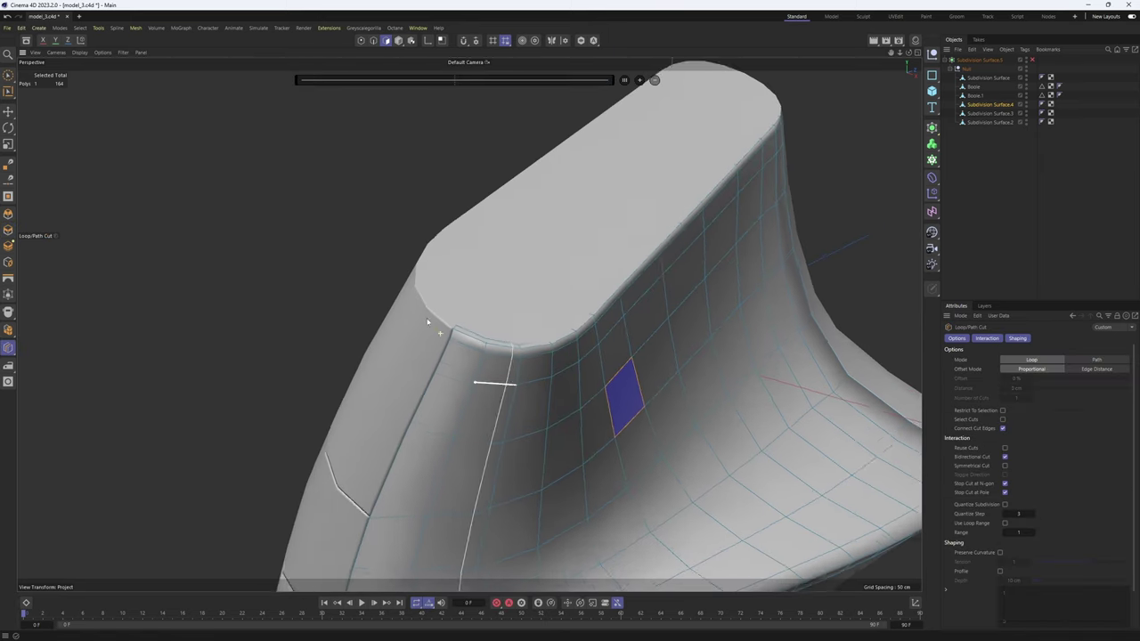
left_click_drag(428, 321, 478, 323, "alt")
scroll(475, 334, "up", 3)
left_click(470, 377)
scroll(469, 374, "down", 4)
middle_click_drag(469, 323, 485, 232, "alt")
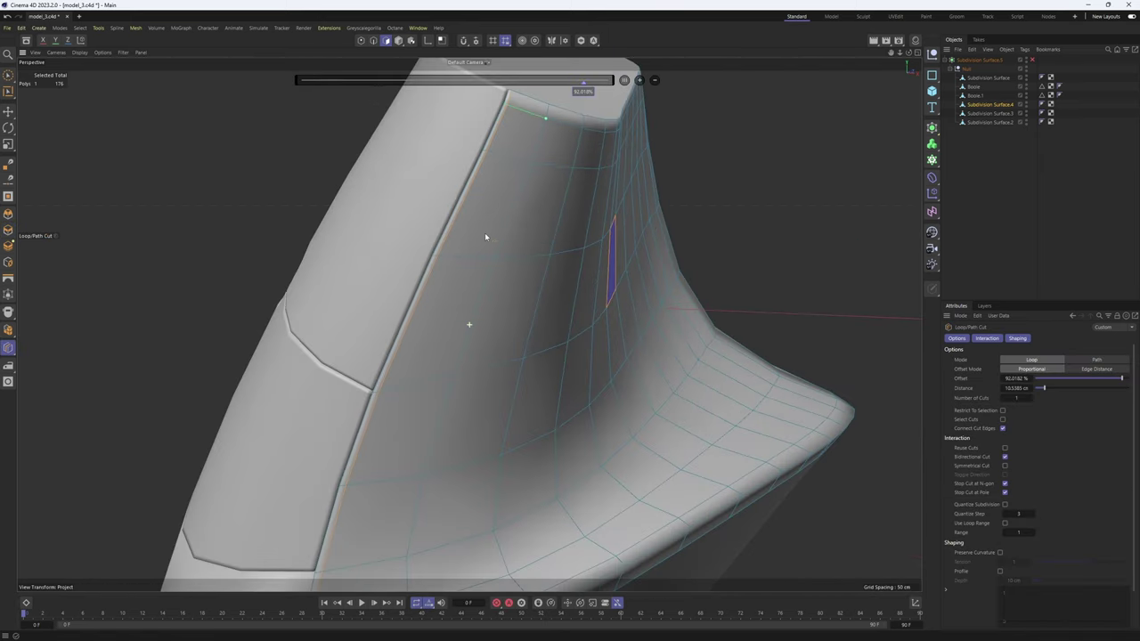
- Cut two support loops along the thumb panel's lower rim, the first at about 16.6% offset
scroll(440, 437, "up", 3)
left_click_drag(440, 437, 274, 356, "alt")
scroll(275, 356, "up", 5)
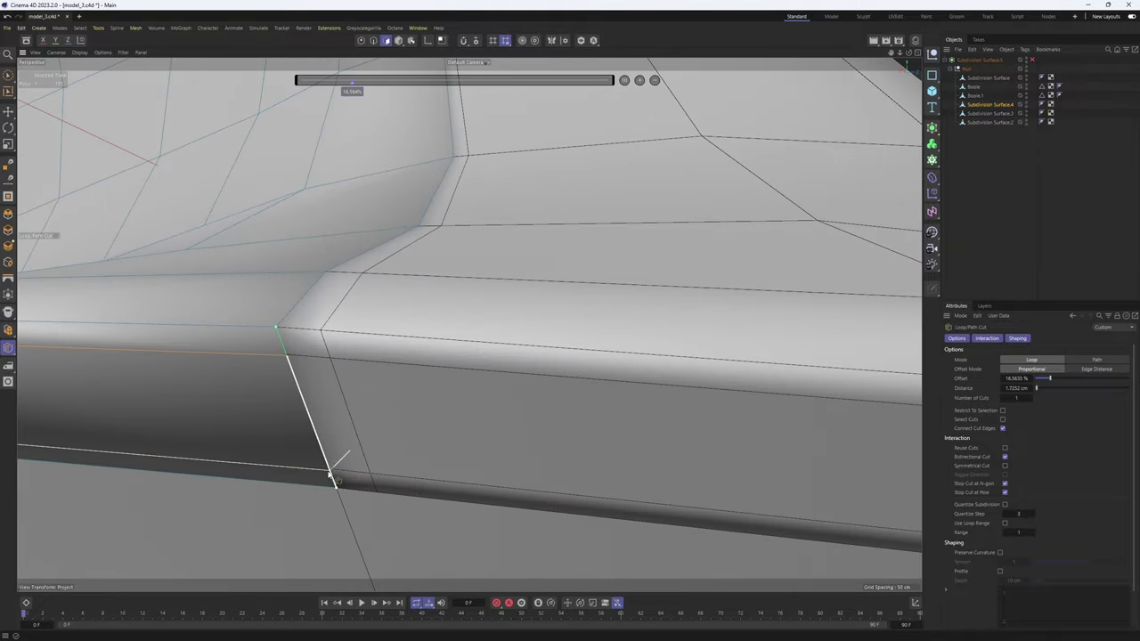
left_click(329, 474)
scroll(332, 375, "down", 6)
- Check the subdivided panels, then cut a support loop beside the thumb panel's seam with the L-shaped panel at about 94% offset
key("q")
left_click(1061, 242)
scroll(494, 336, "down", 4)
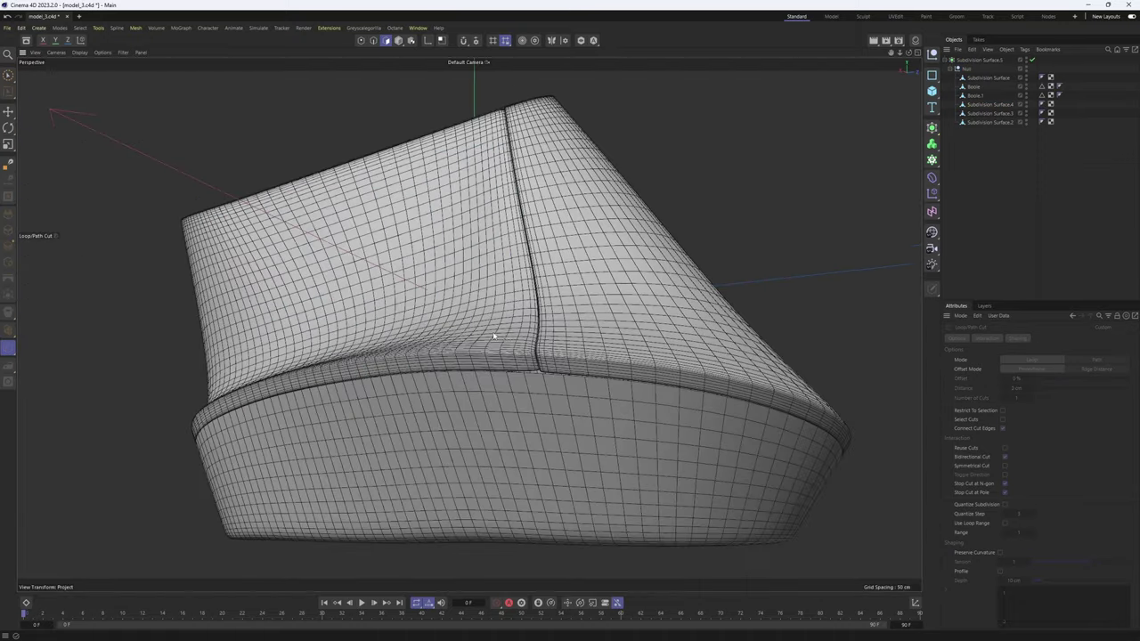
scroll(493, 335, "up", 7)
key("q")
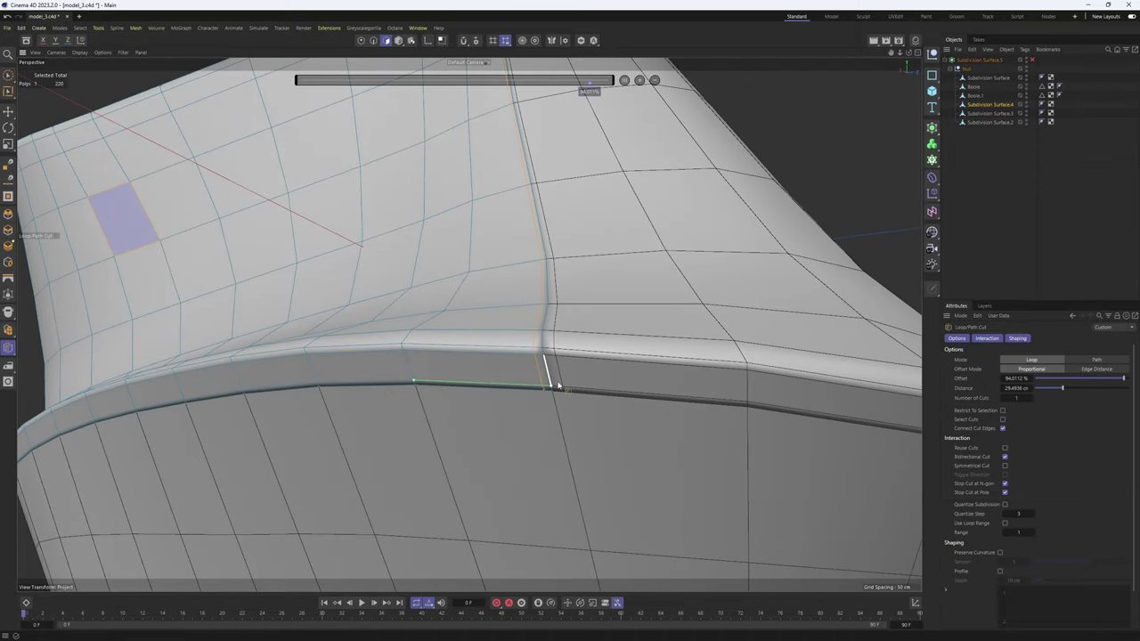
left_click(558, 386)
- Preview the whole subdivided body, then make the L-shaped panel active for edge editing
key("q")
left_click(953, 212)
scroll(761, 311, "down", 5)
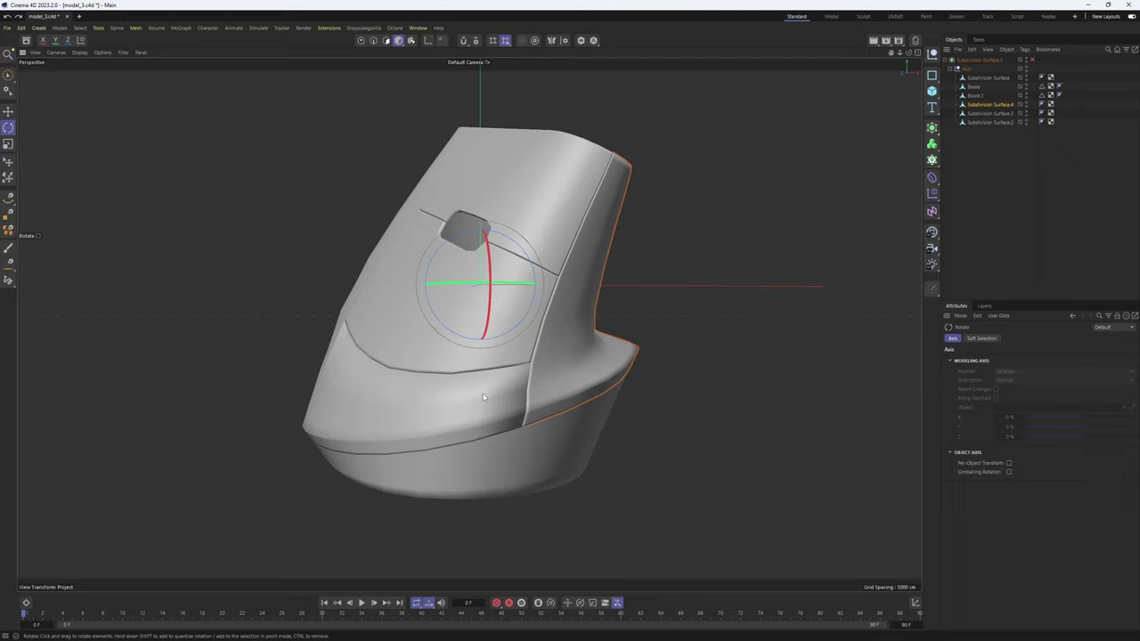
left_click(481, 397)
key("Return")
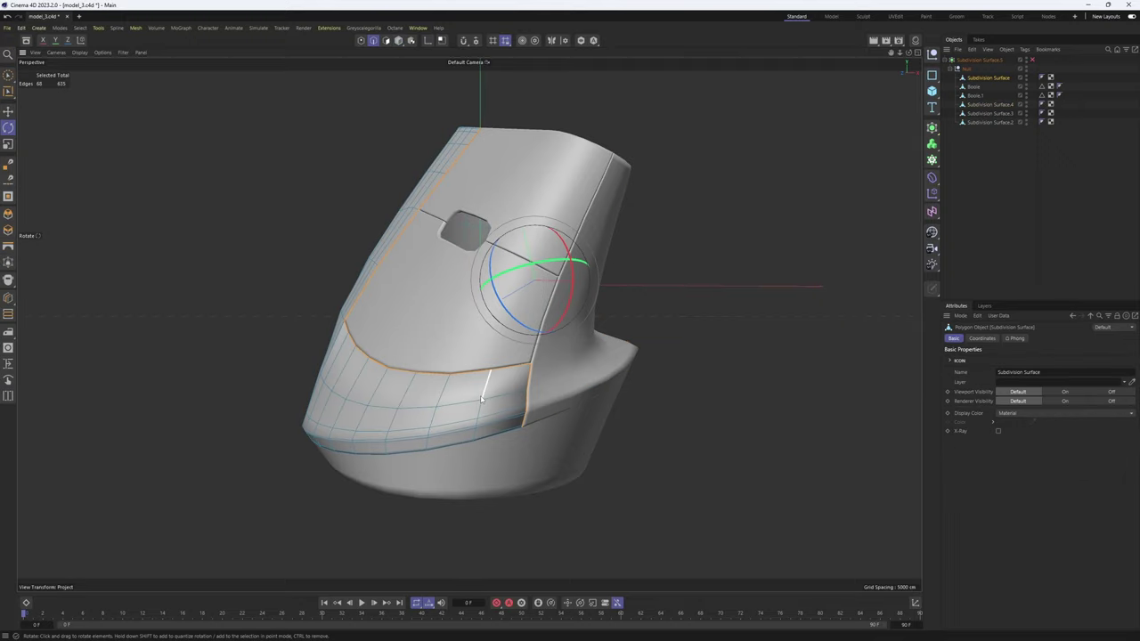
- Select all polygons of the L-shaped panel and examine its surface around the inner corner from several angles
left_click_drag(482, 399, 710, 282, "alt")
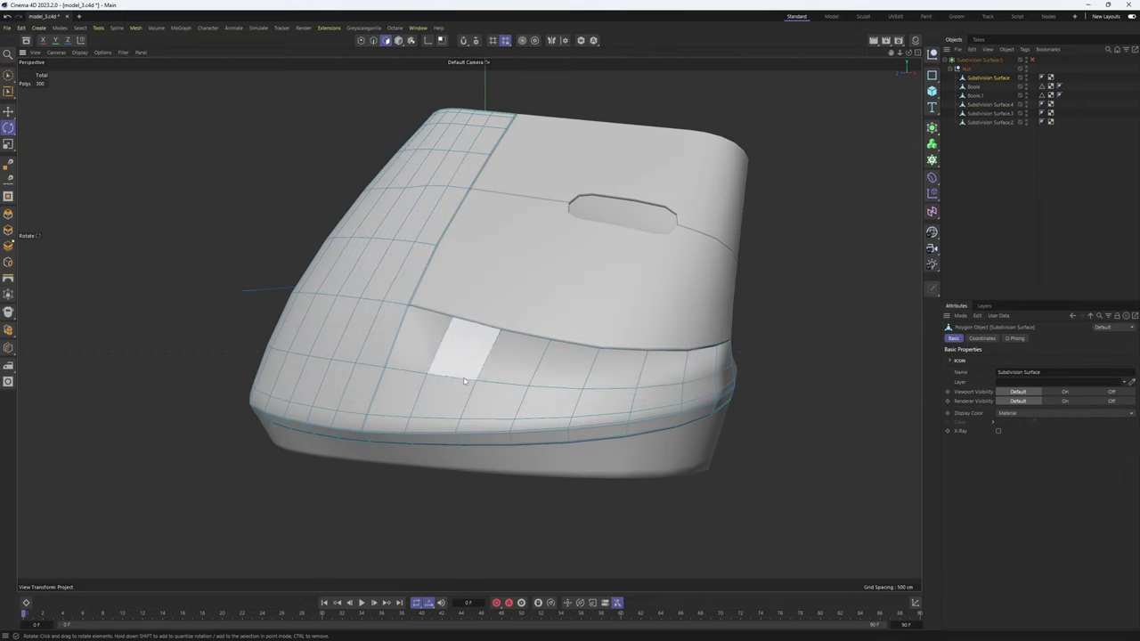
key("ctrl+a")
scroll(420, 326, "up", 2)
left_click_drag(420, 327, 515, 293, "alt")
left_click_drag(488, 330, 646, 356, "alt")
left_click_drag(433, 410, 369, 297, "alt")
scroll(397, 422, "down", 3)
scroll(445, 397, "up", 6)
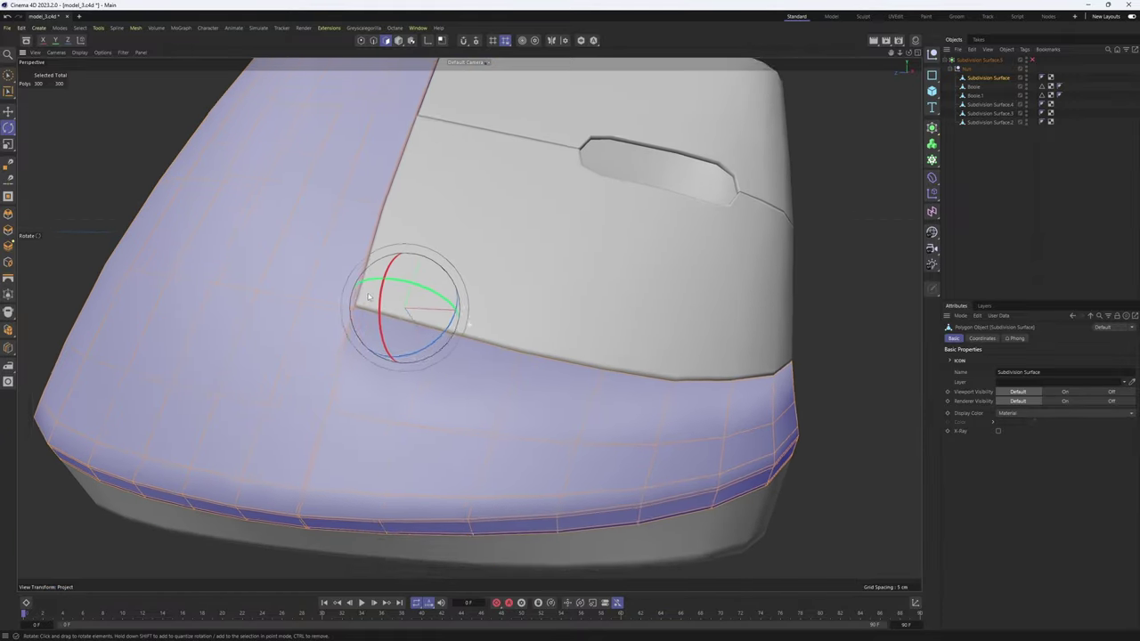
- Select the narrow support-loop edges that continue below the L-shaped panel's inner corner
key("Return")
scroll(378, 352, "up", 2)
scroll(333, 326, "up", 3)
double_click(342, 318)
scroll(345, 348, "down", 2)
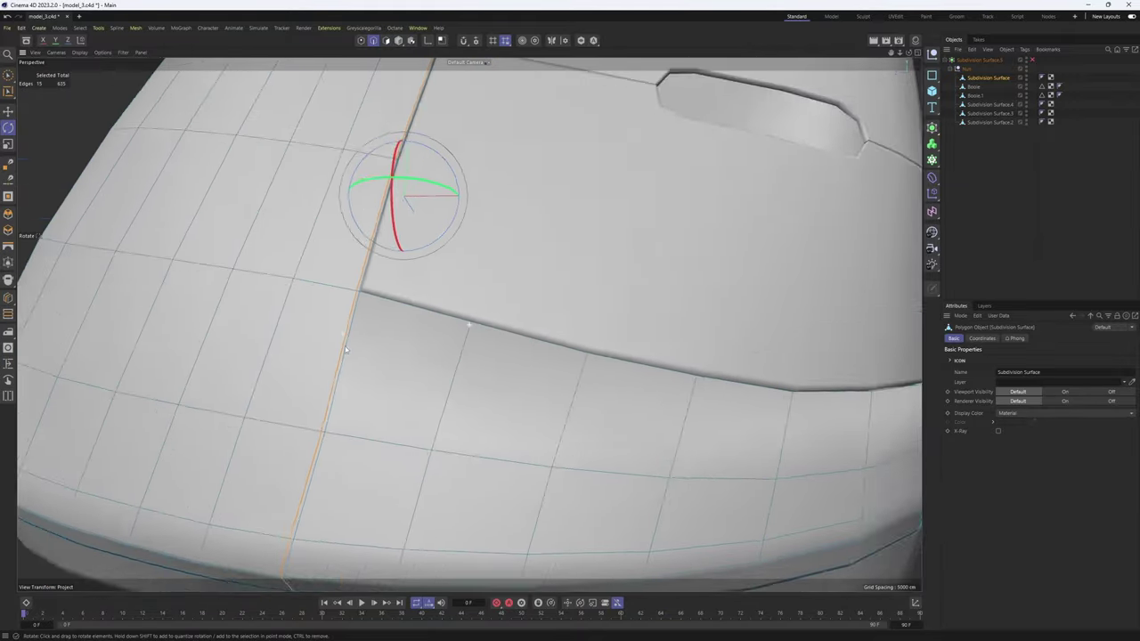
left_click_drag(346, 350, 399, 298, "alt")
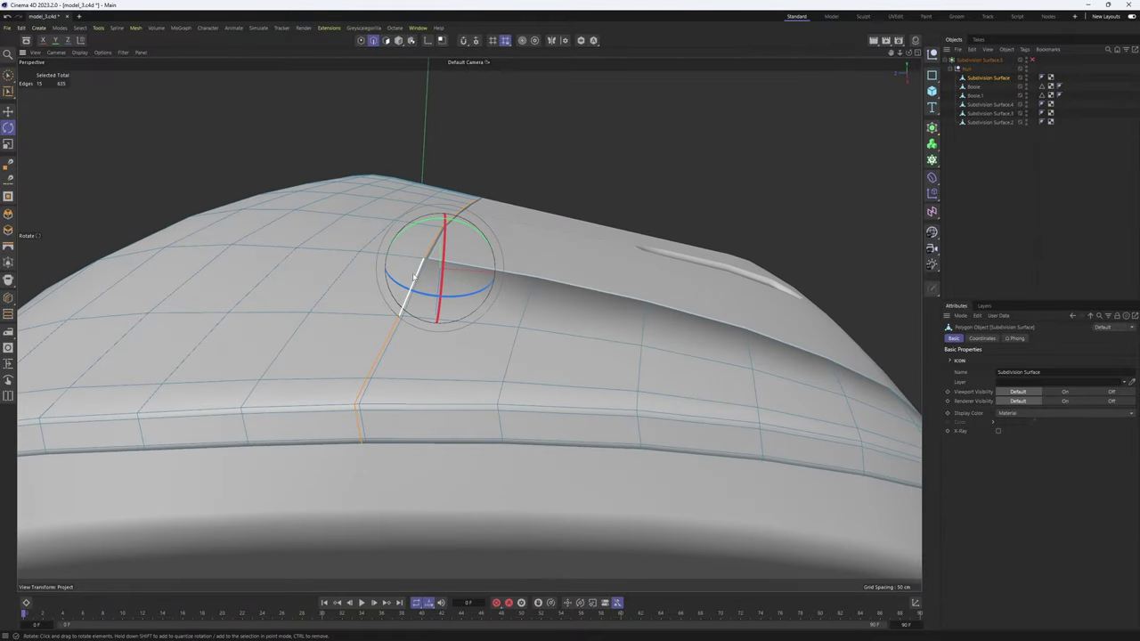
left_click_drag(363, 438, 408, 361, "alt")
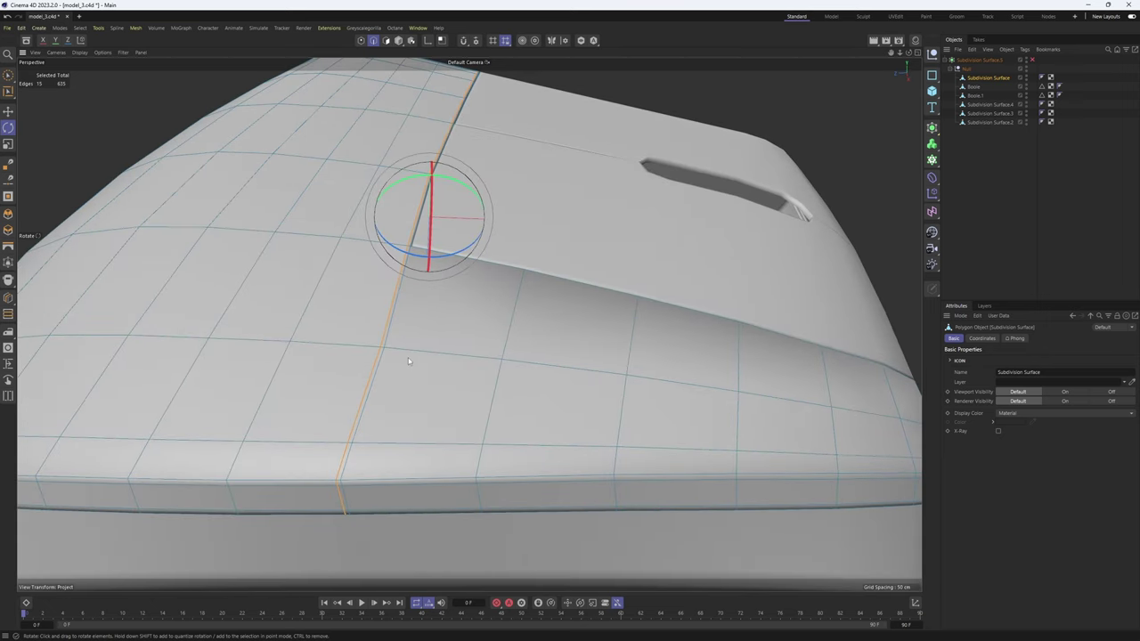
scroll(393, 395, "up", 3)
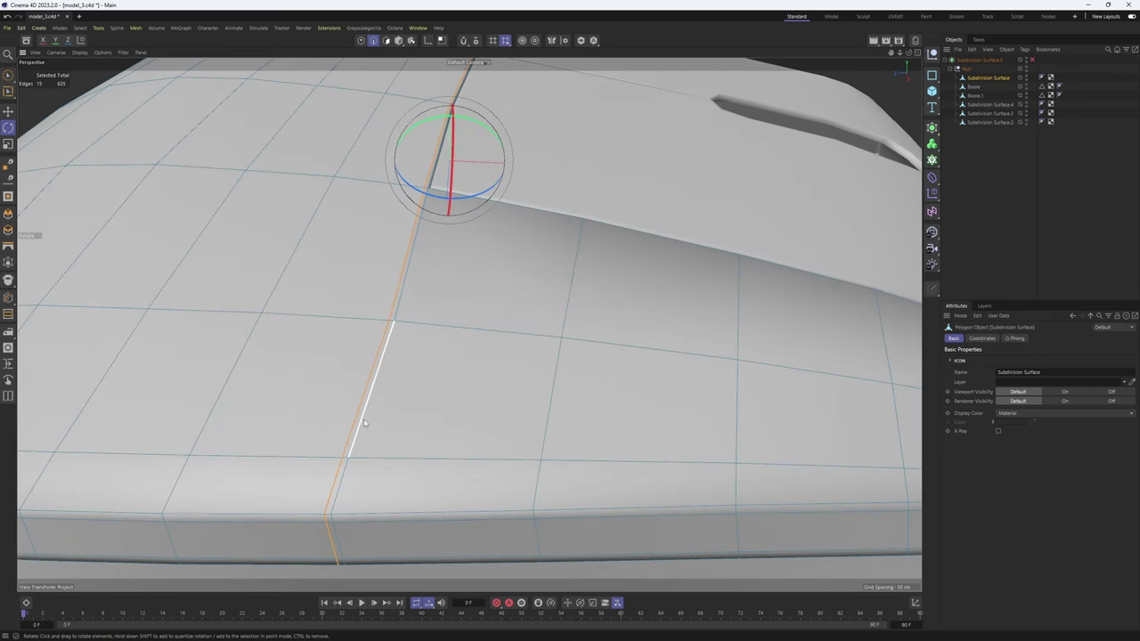
left_click(407, 307, "shift")
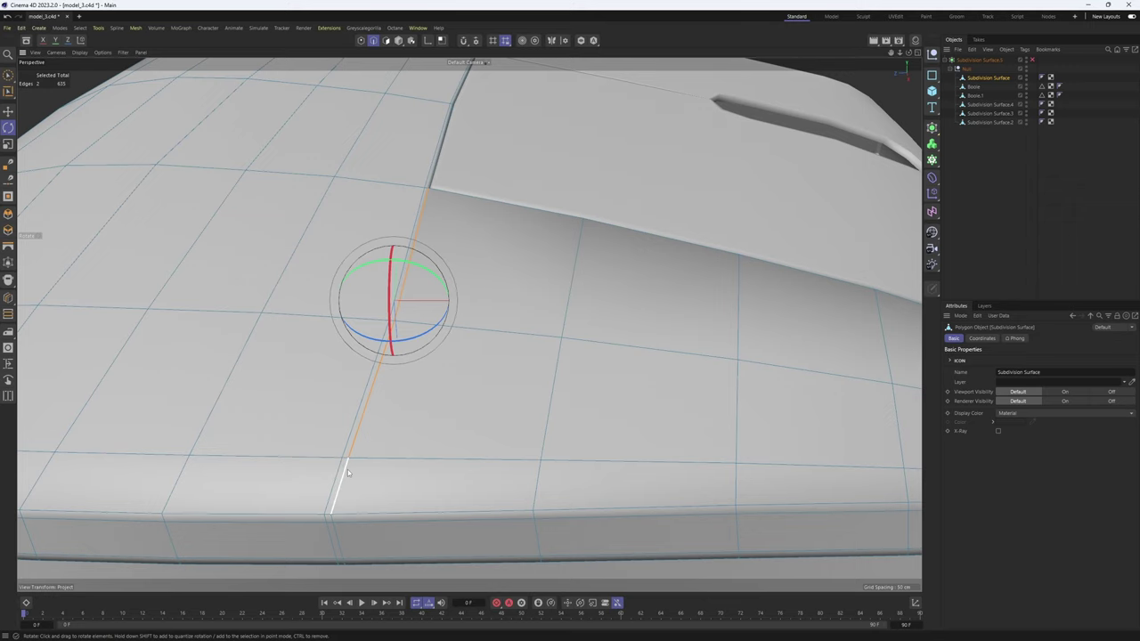
- Preview the panels subdivided and examine the shading below the L-shaped panel's inner corner
key("q")
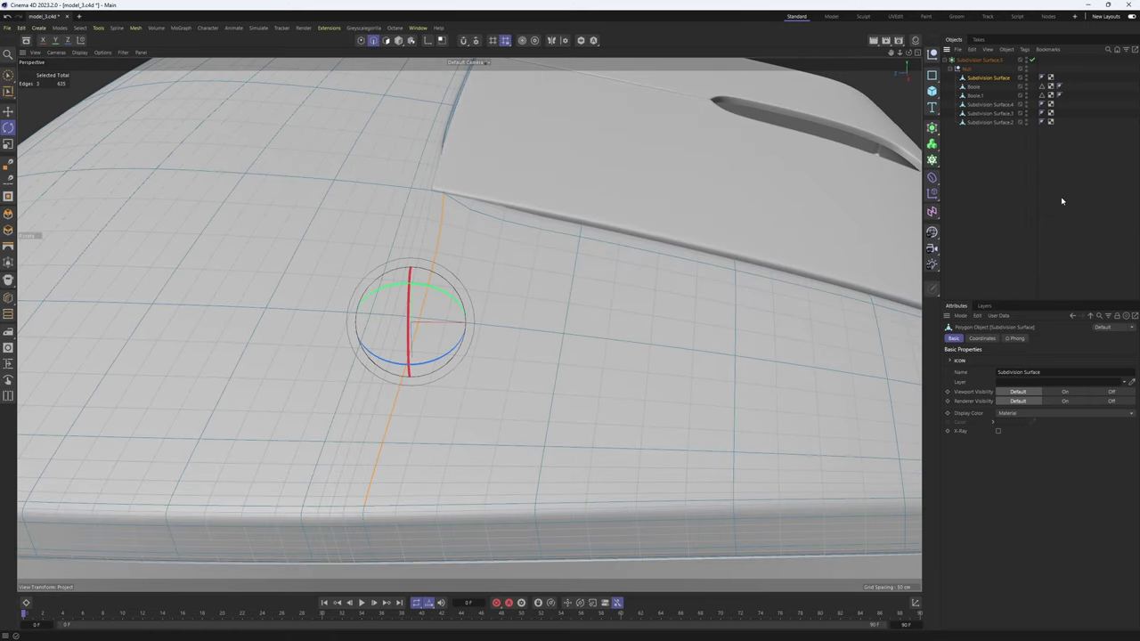
left_click(1063, 199)
left_click_drag(541, 240, 532, 351, "alt")
scroll(475, 329, "down", 3)
left_click_drag(469, 324, 471, 212, "alt")
- Undo the last changes, isolate the L-shaped panel and remove the extra loop edges running below its inner corner
key("ctrl+z")
key("ctrl+z")
scroll(467, 211, "up", 3)
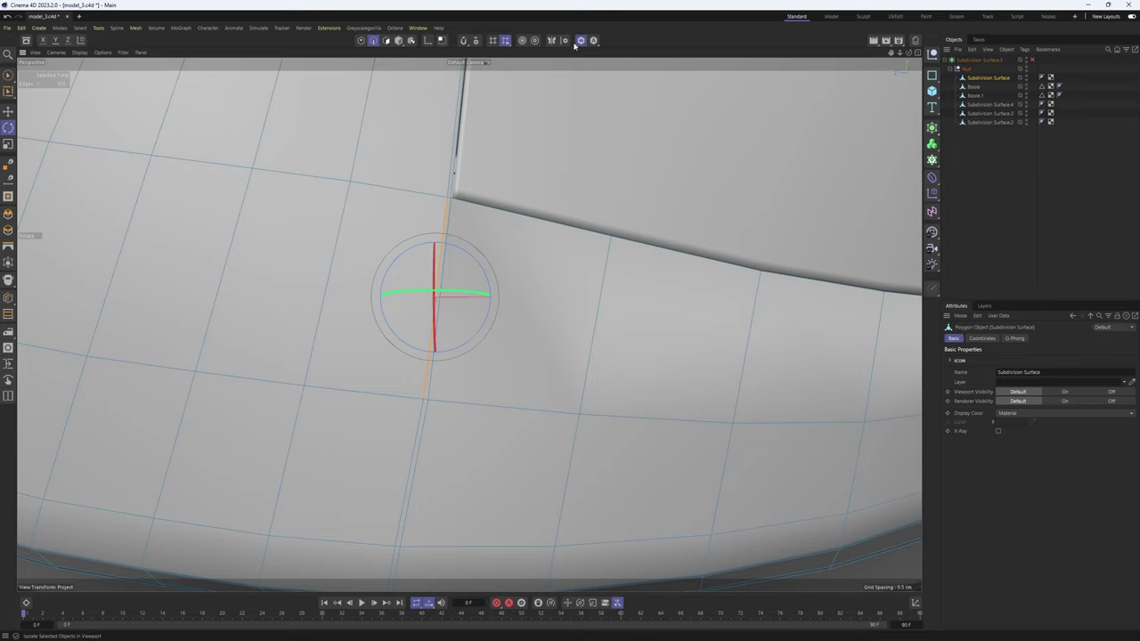
left_click(577, 43)
left_click_drag(481, 382, 439, 355, "alt")
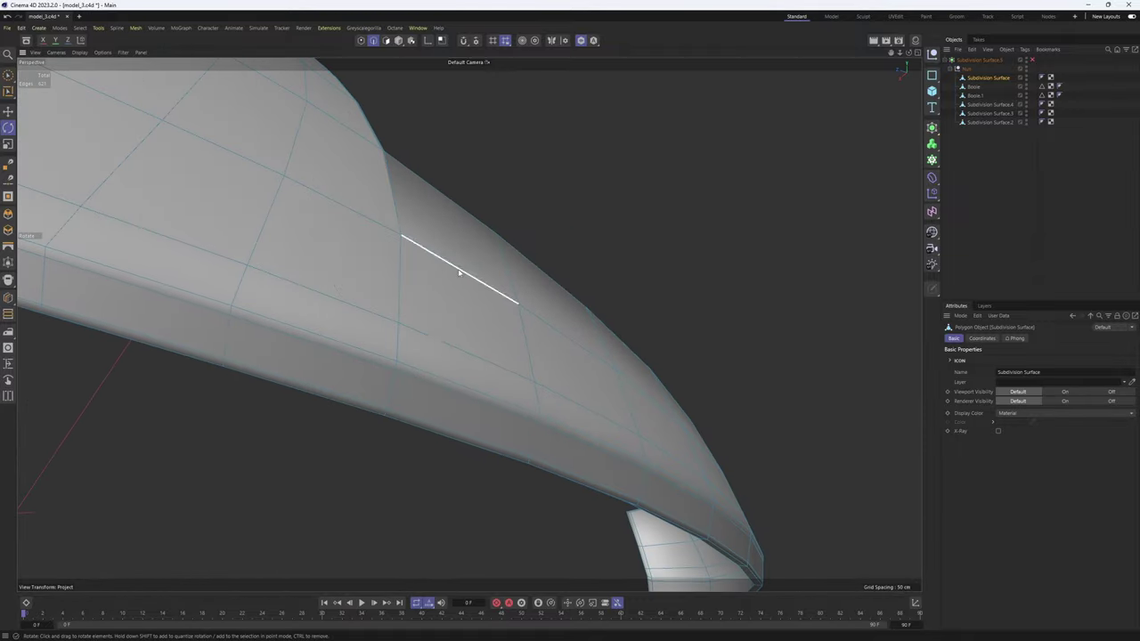
- Slide a clone of the L-shaped panel's upper rim edges inward to add a support loop running from its inner corner
left_click_drag(460, 272, 279, 349, "alt")
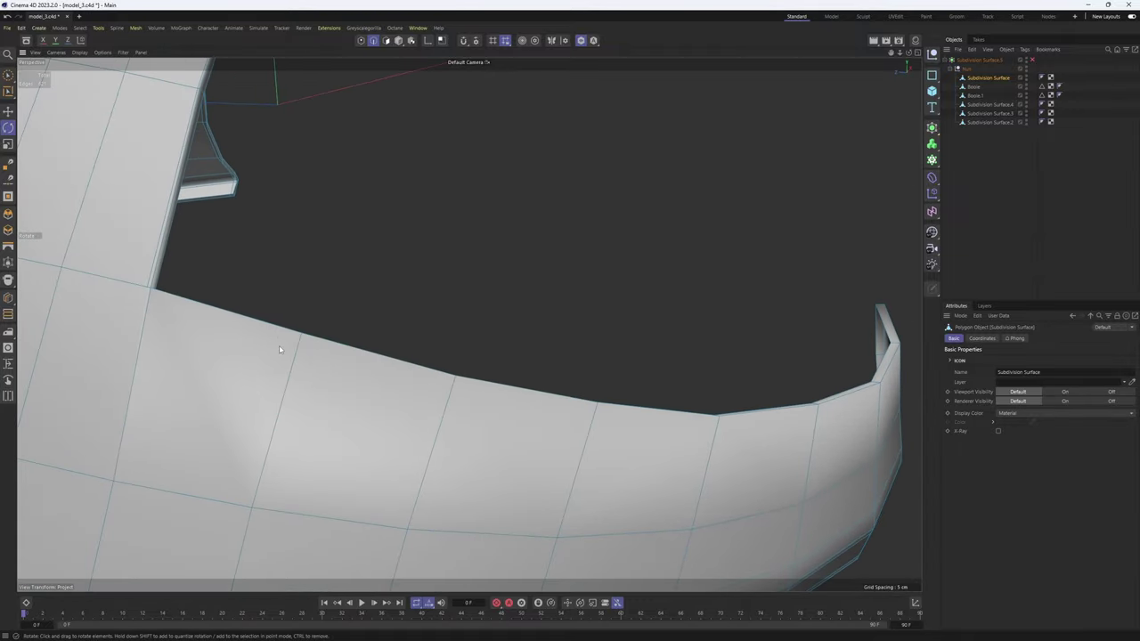
middle_click_drag(820, 383, 618, 359, "alt")
left_click_drag(618, 358, 391, 358, "alt")
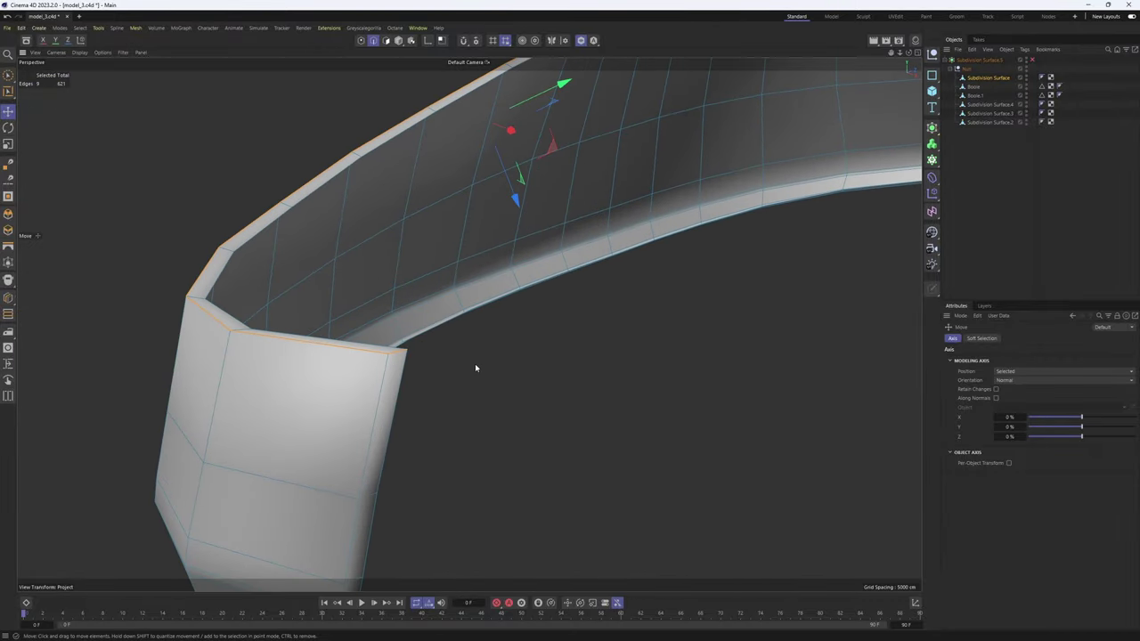
right_click(456, 346)
left_click(483, 544)
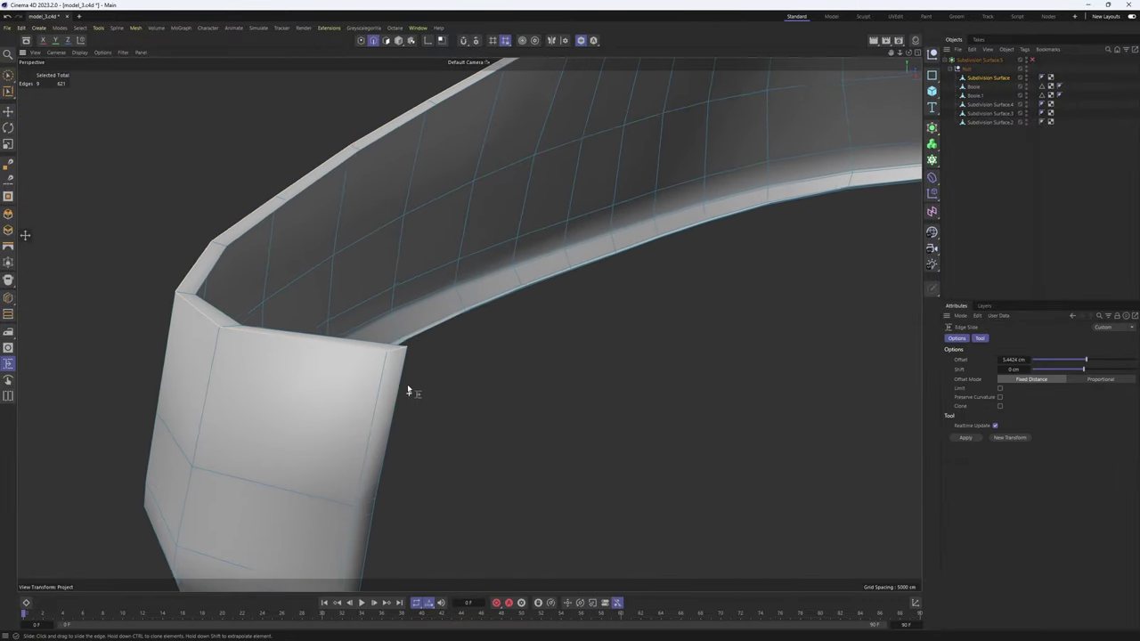
middle_click_drag(409, 390, 668, 364, "alt")
left_click_drag(668, 365, 449, 321, "alt")
scroll(419, 322, "up", 3)
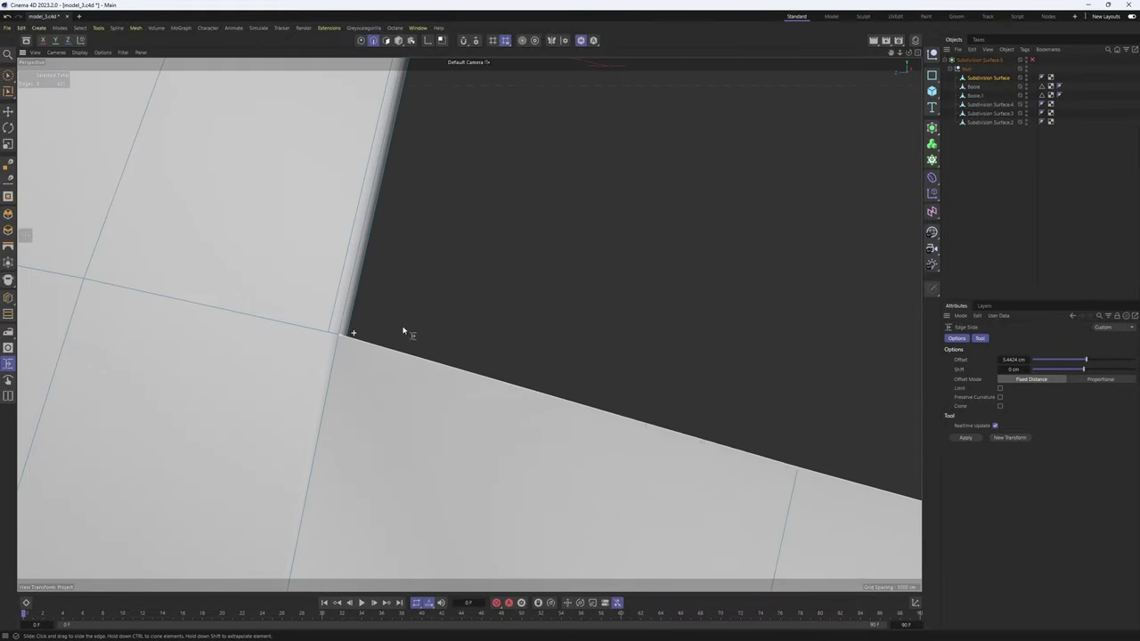
left_click_drag(369, 347, 367, 354, "ctrl")
- Connect the new support loop at the L-shaped panel's inner corner with the Polygon Pen, welding its end onto the existing corner point
mouse_move(427, 298)
left_mouse_down("alt")
mouse_move(468, 323)
mouse_move(432, 374)
left_mouse_up("alt")
right_click(411, 396)
left_click(440, 202)
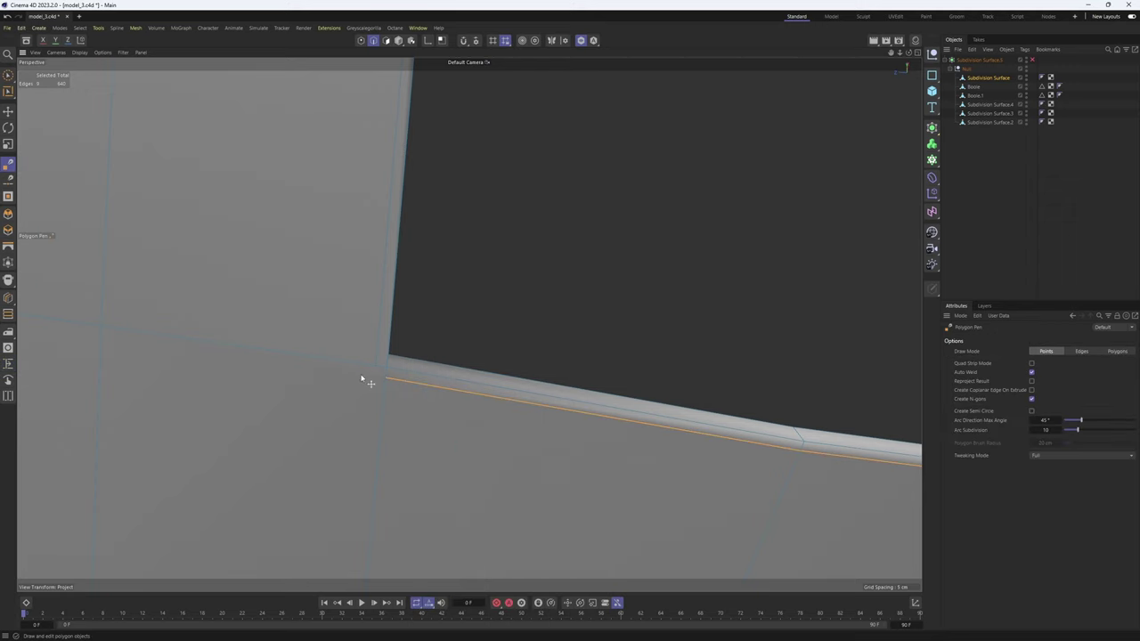
scroll(374, 365, "up", 1)
left_click(390, 382)
scroll(390, 382, "down", 1)
middle_click_drag(390, 382, 420, 341, "alt")
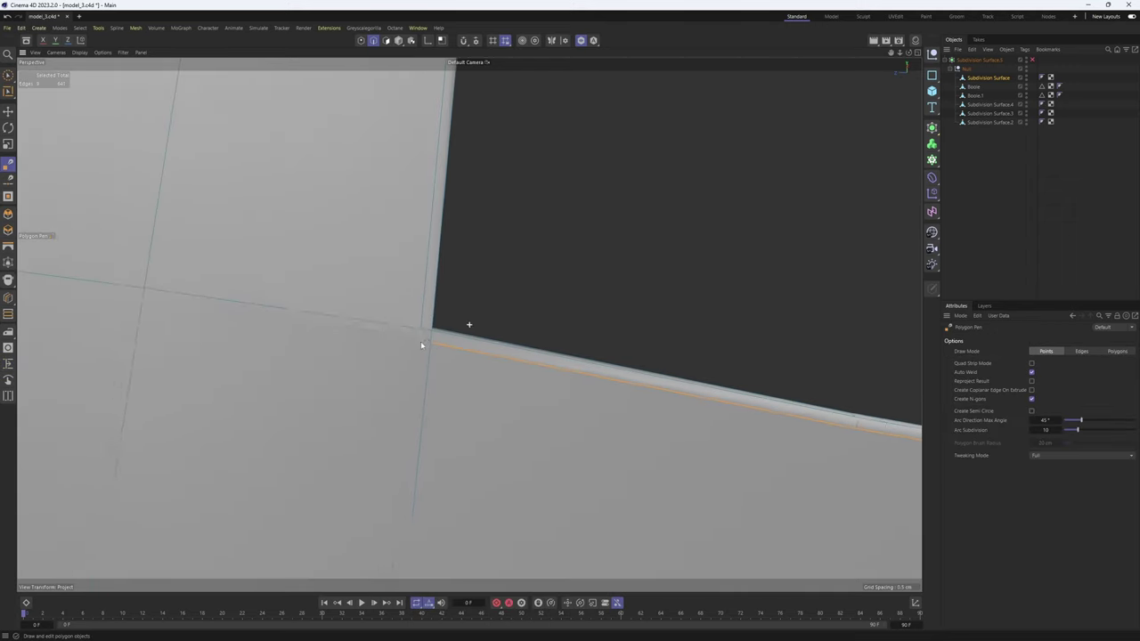
scroll(421, 341, "up", 2)
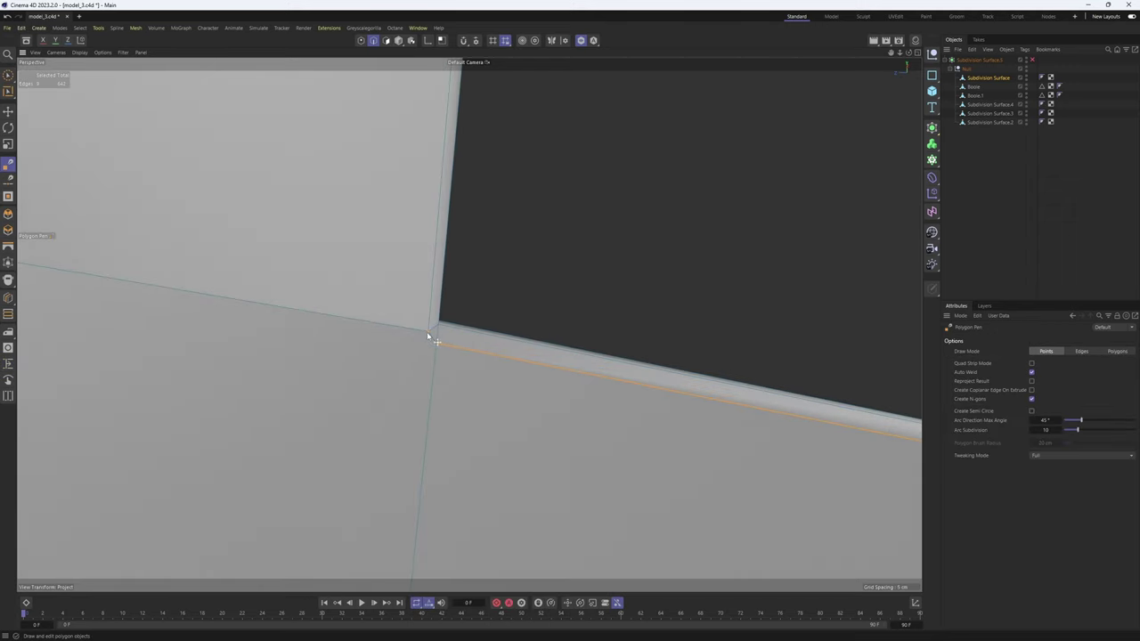
left_click_drag(437, 345, 427, 333)
key("Return")
scroll(427, 334, "down", 3)
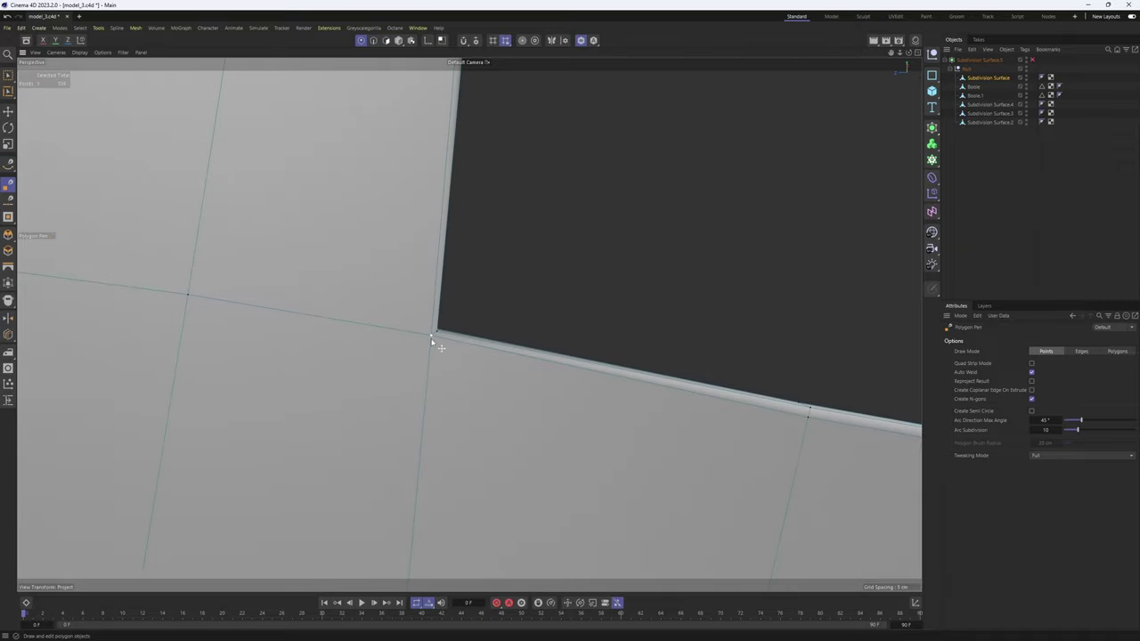
- Slide the L-shaped panel's inner-corner point slightly along its edge and check the panel subdivided
key("m")
key("o")
scroll(434, 337, "down", 2)
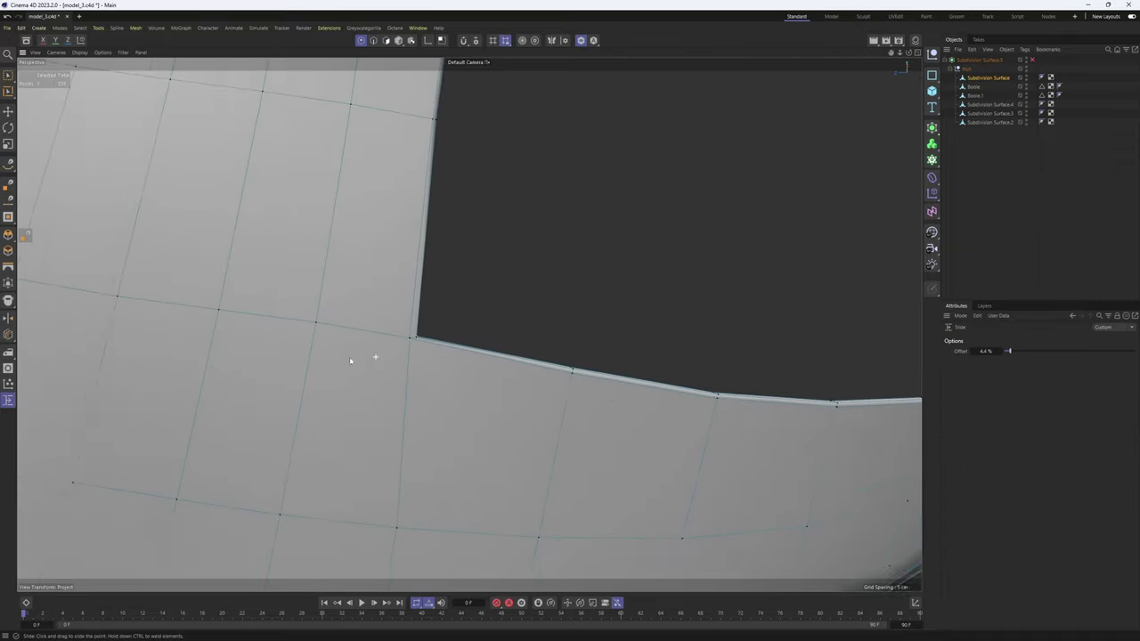
left_click_drag(400, 345, 400, 343)
left_click_drag(406, 351, 429, 211, "alt")
scroll(447, 369, "down", 3)
key("q")
scroll(570, 307, "down", 3)
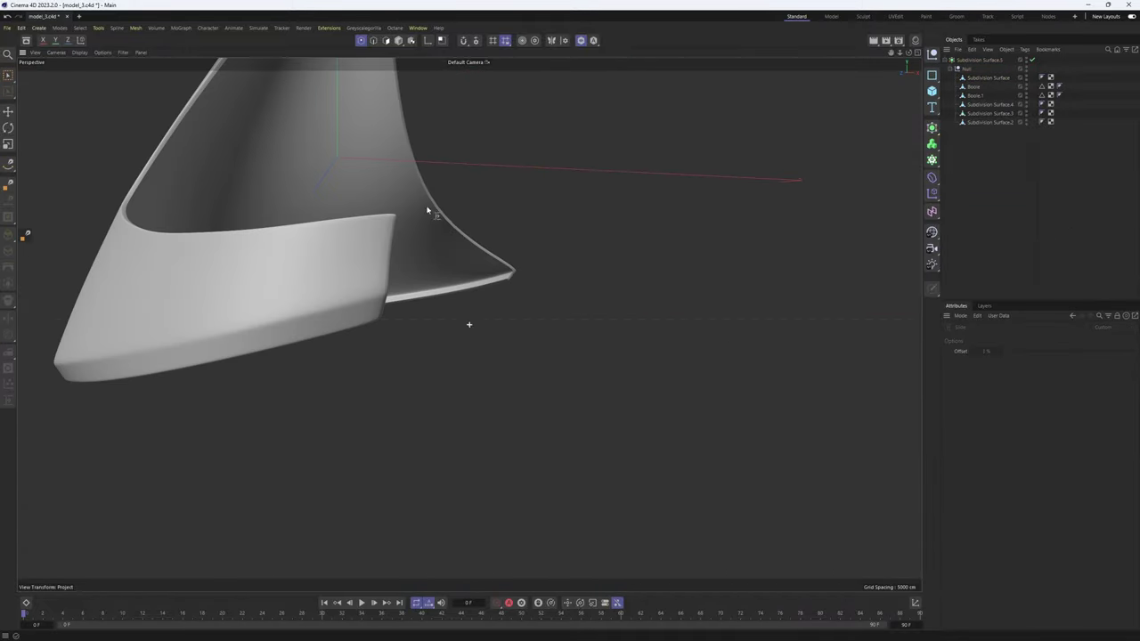
scroll(427, 211, "up", 4)
middle_click_drag(330, 255, 378, 316, "alt")
left_click_drag(378, 318, 336, 275, "alt")
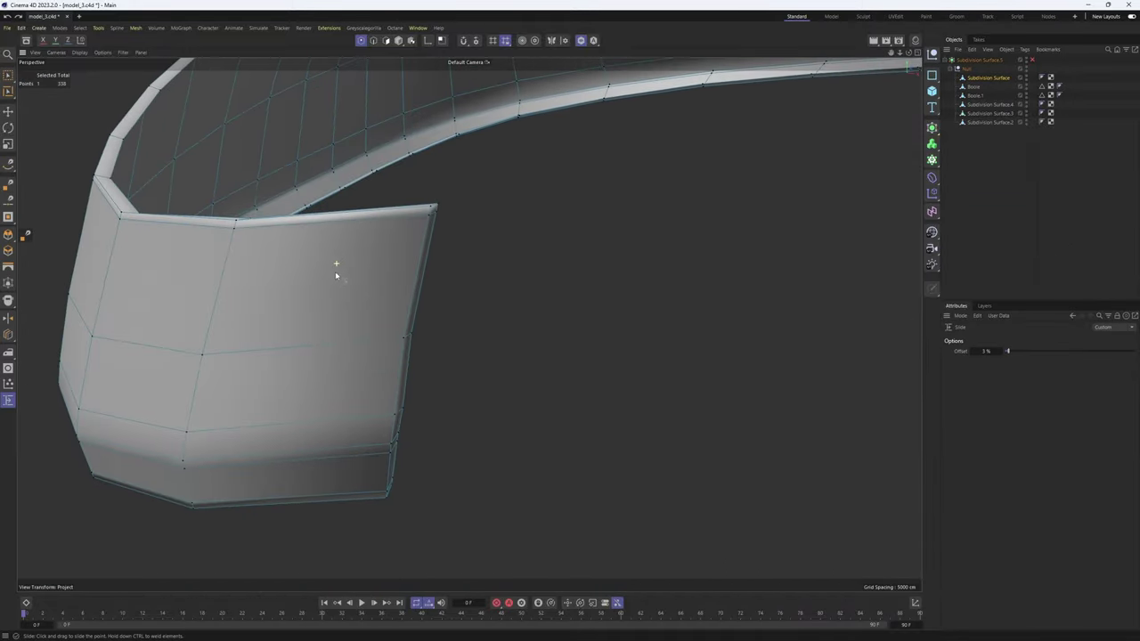
- Cut a support loop at 4.454 % beside the short end edge of the L-shaped panel and preview it subdivided
key("k")
key("l")
left_click(427, 218)
key("q")
left_click(975, 206)
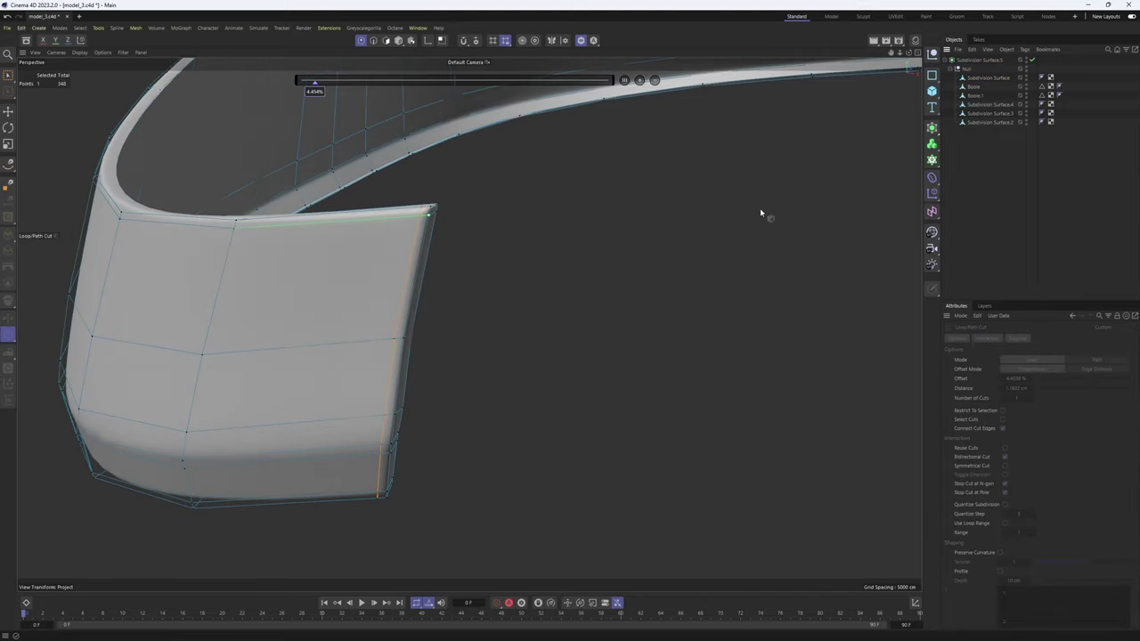
scroll(526, 236, "down", 3)
left_click_drag(519, 237, 492, 256, "alt")
scroll(568, 278, "down", 5)
left_click_drag(572, 284, 647, 318, "alt")
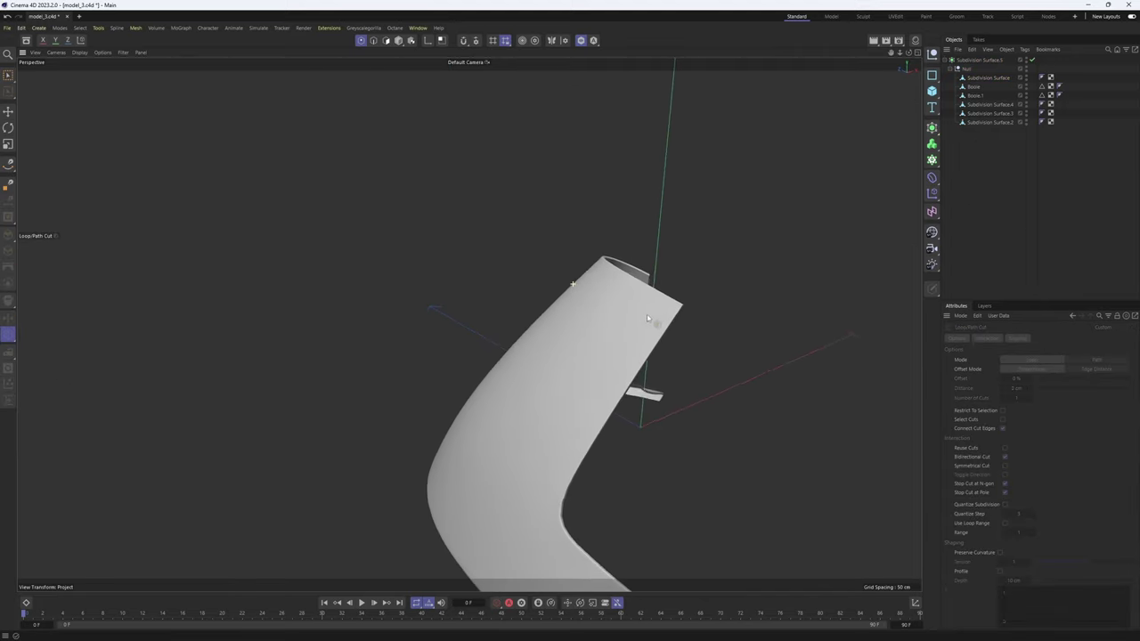
- Show all panels again and examine the seam around the L-shaped panel's inner corner with subdivision on and off
left_click(580, 42)
key("h")
left_click_drag(483, 339, 525, 336, "alt")
scroll(498, 334, "up", 3)
key("ctrl+z")
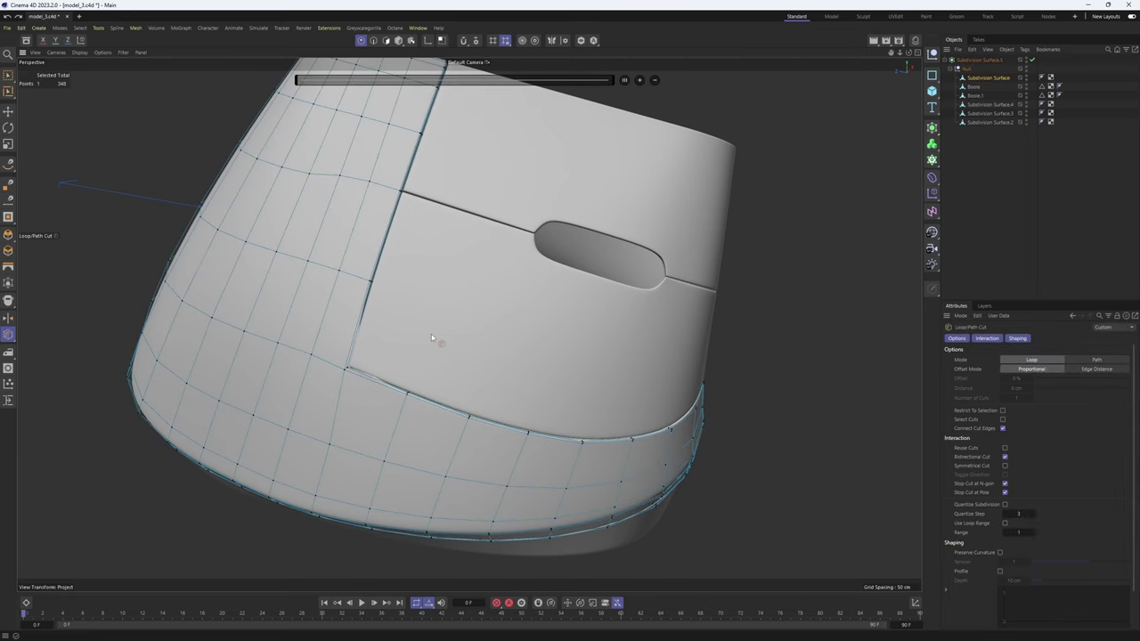
key("Return")
key("e")
left_click(383, 348)
key("q")
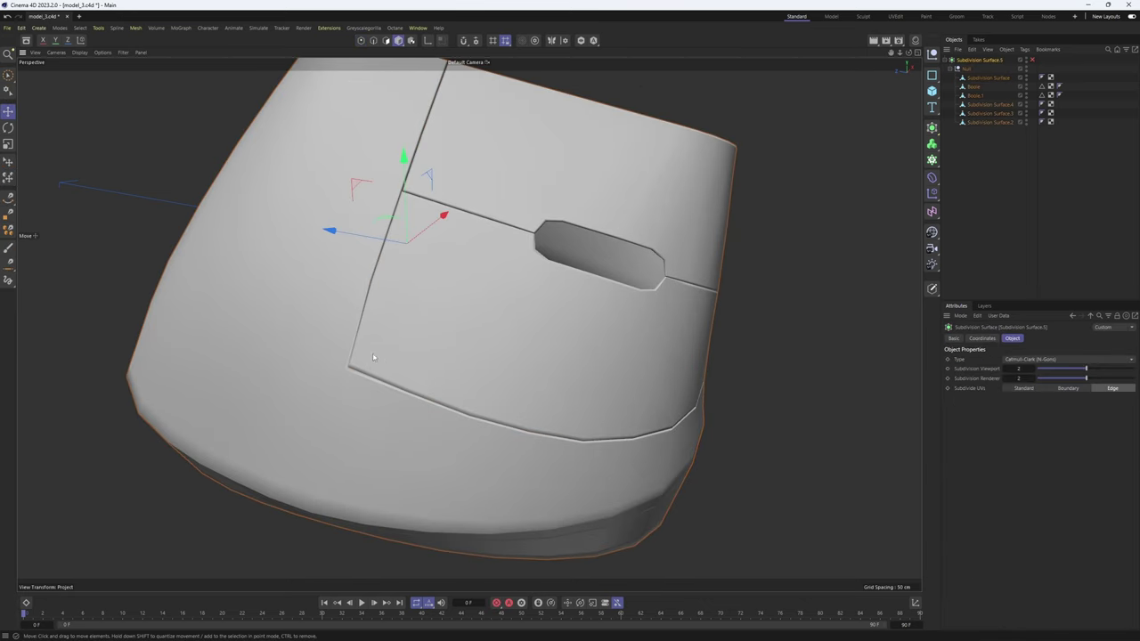
- Isolate the button panel Boole.1 and weld the extra support-loop points into its corner point with the Polygon Pen
middle_click(356, 372)
key("h")
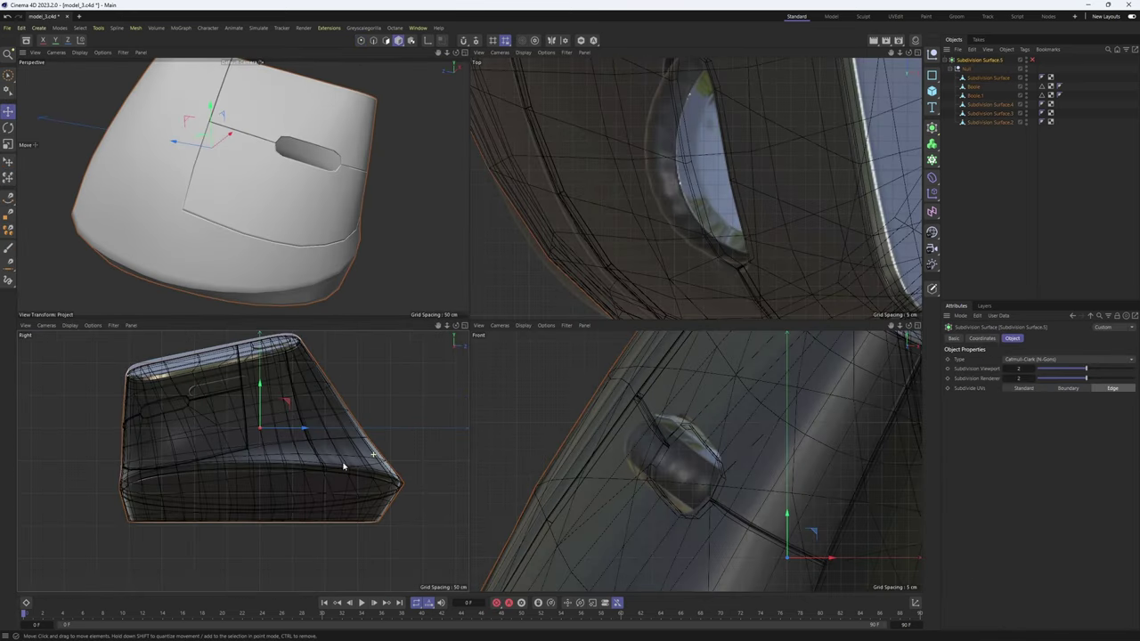
scroll(735, 259, "down", 5)
middle_click_drag(643, 98, 661, 310, "alt")
scroll(627, 244, "up", 3)
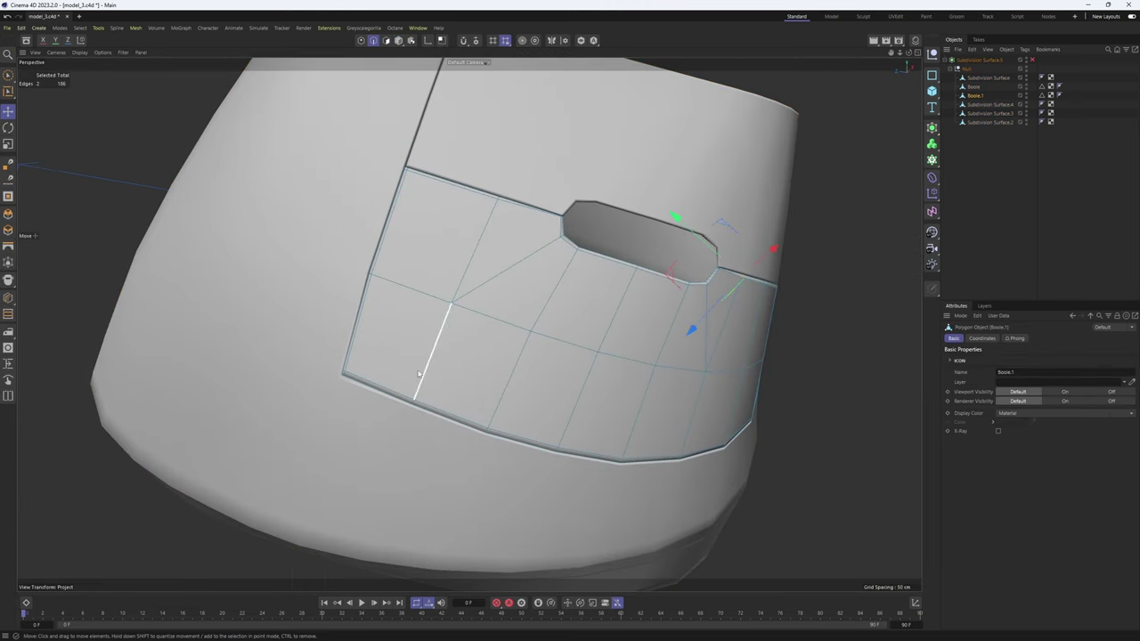
scroll(449, 163, "up", 3)
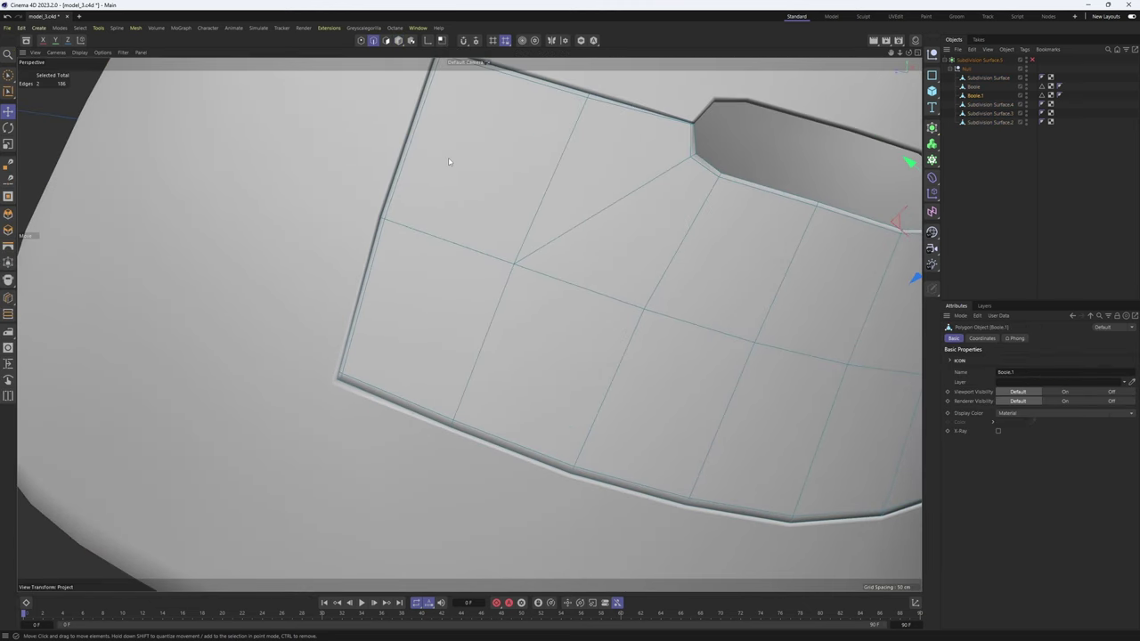
left_click(581, 40)
right_click(381, 383)
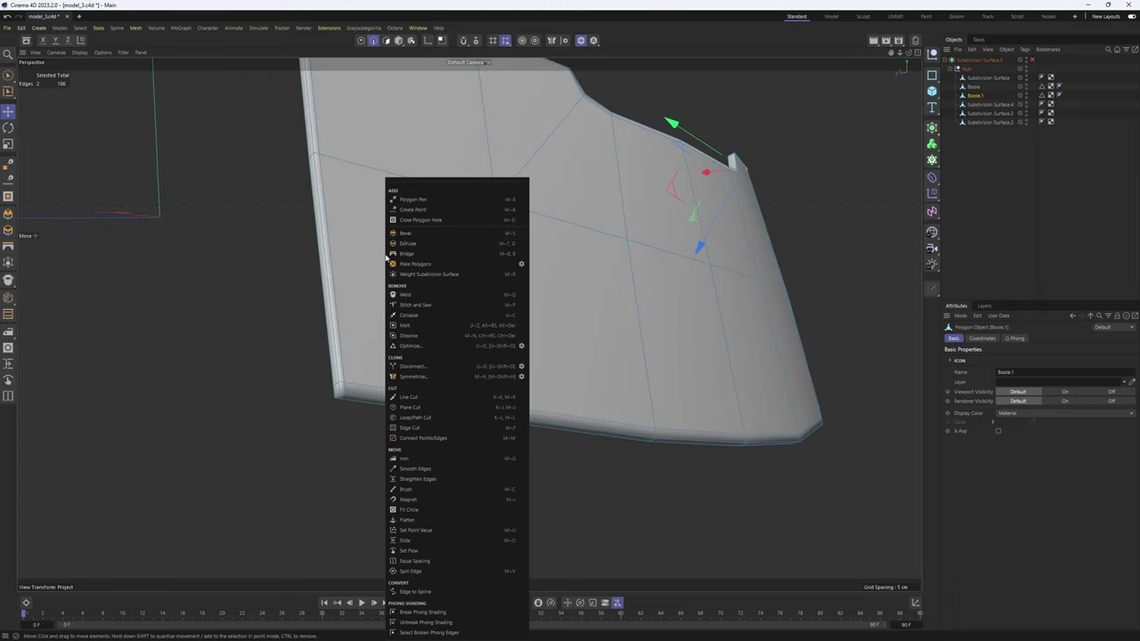
left_click(410, 191)
scroll(346, 411, "up", 5)
scroll(345, 410, "up", 3)
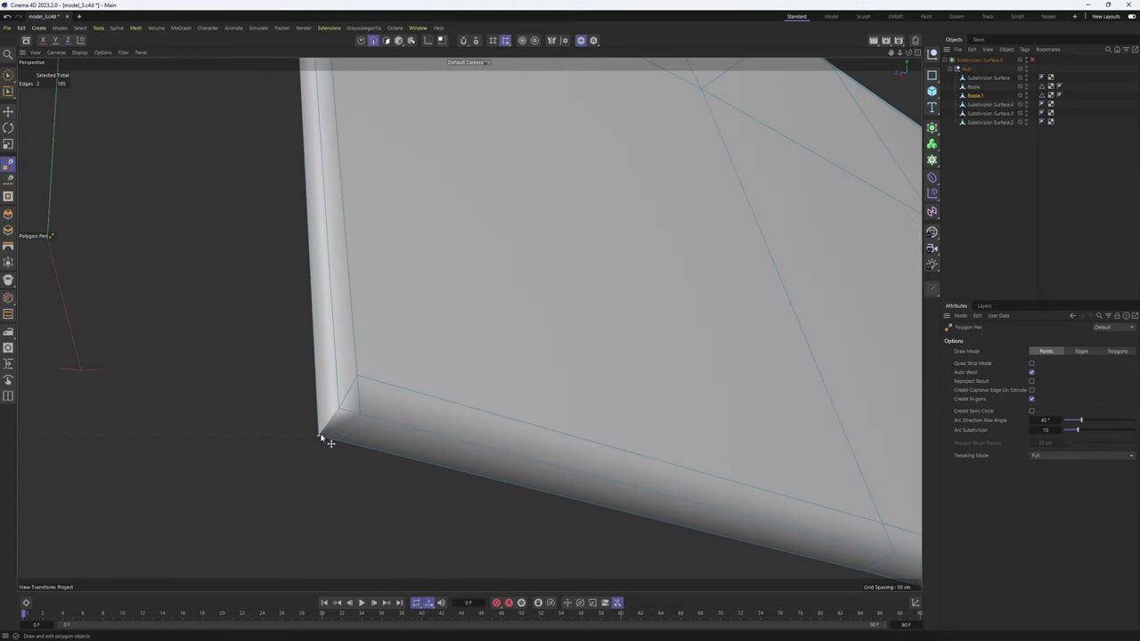
left_click_drag(339, 441, 320, 435)
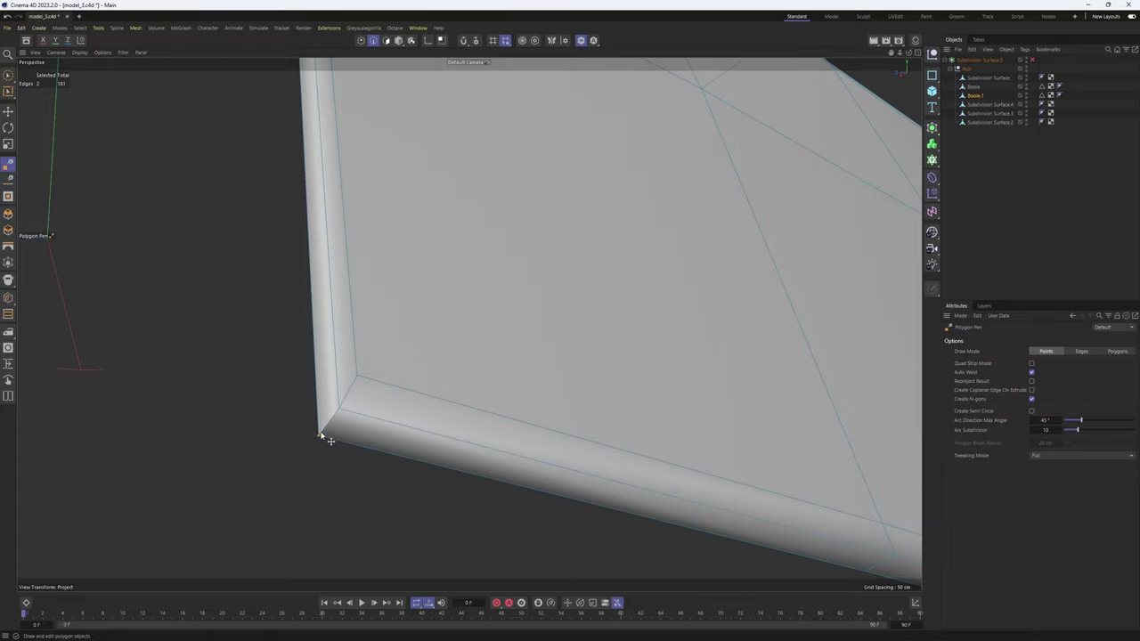
- Show all panels with wireframe lines and compare the edge flow on both sides of the button panel's corner
scroll(346, 381, "down", 3)
left_click(582, 41)
scroll(569, 170, "down", 4)
left_click_drag(511, 230, 611, 236, "alt")
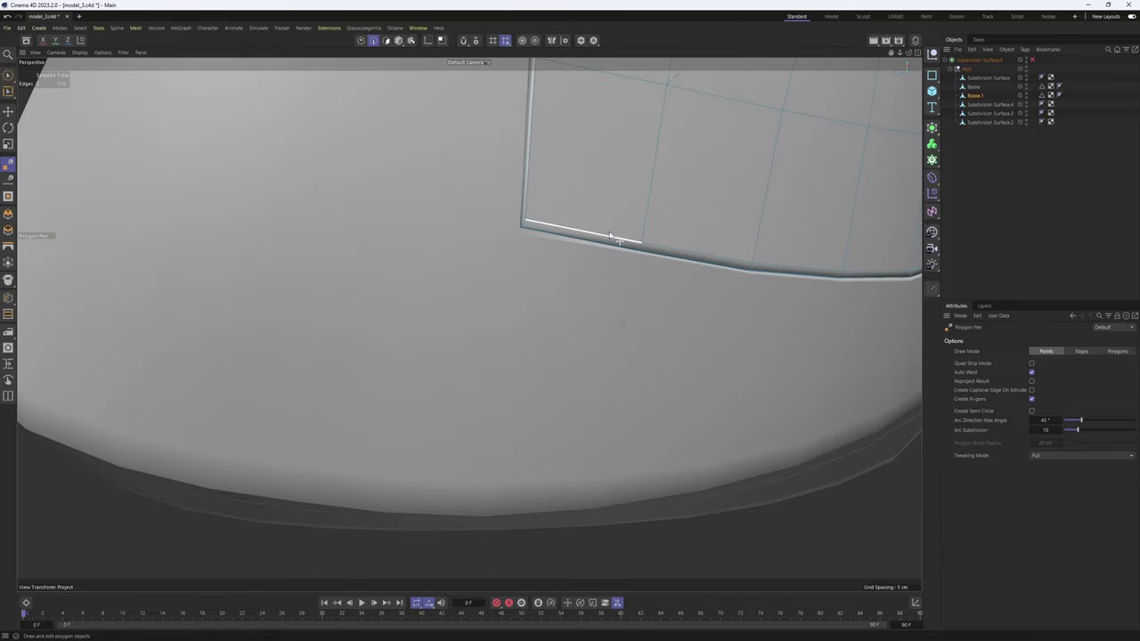
key("n")
key("b")
scroll(565, 232, "up", 4)
middle_click_drag(565, 231, 481, 308, "alt")
scroll(481, 308, "up", 2)
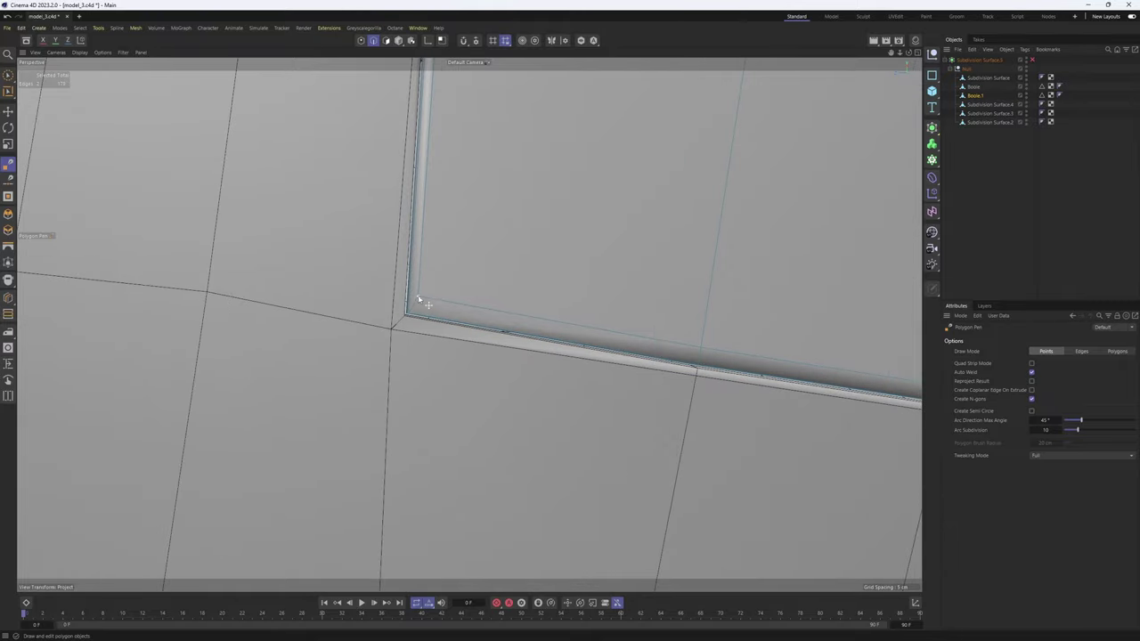
scroll(429, 326, "down", 4)
left_click_drag(468, 324, 398, 349, "alt")
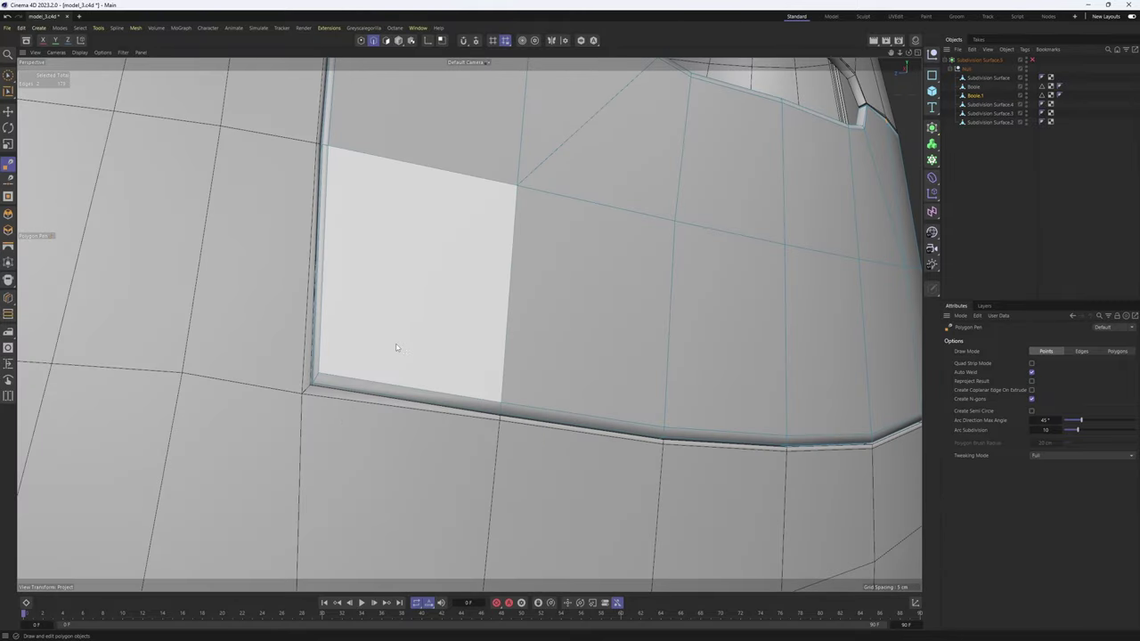
- Preview the whole mouse body subdivided and examine the rounded seam around the button panel
key("q")
left_click(997, 242)
scroll(649, 262, "down", 6)
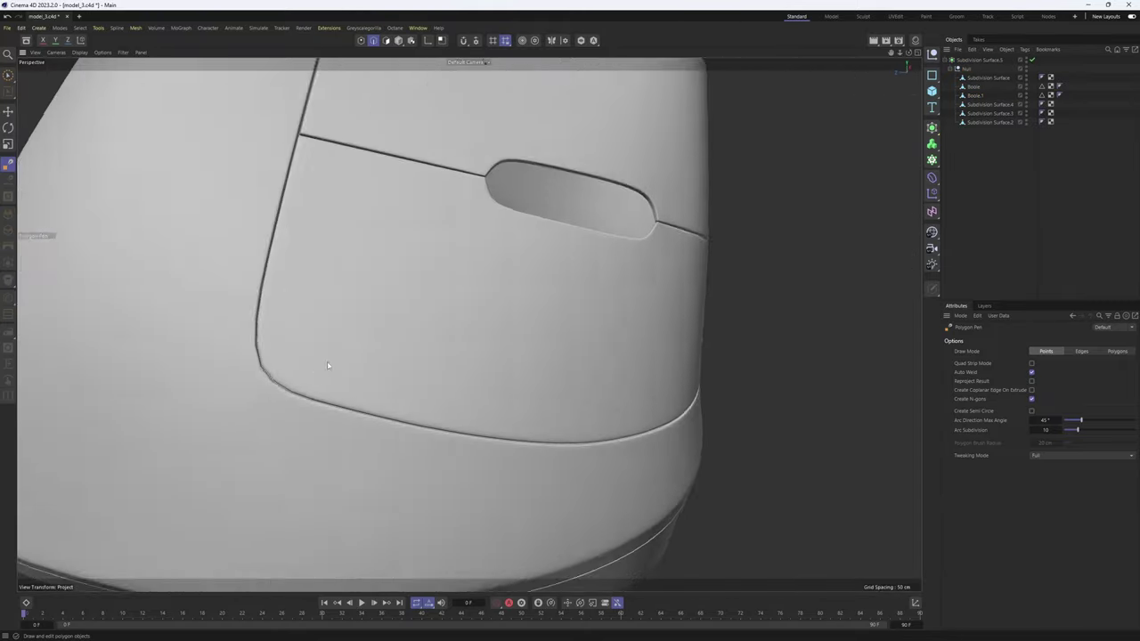
left_click(312, 337)
key("q")
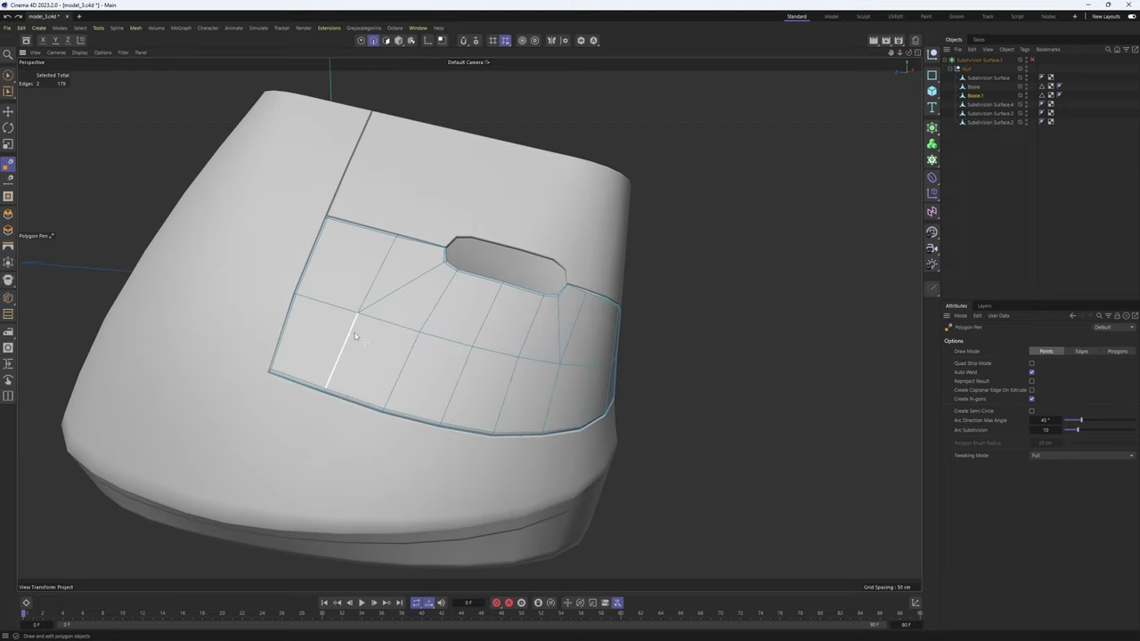
- Extrude all polygons of the lower band Subdivision Surface.3 by -2.54 cm and delete the selected cap polygons
left_click_drag(356, 338, 538, 390, "alt")
scroll(374, 368, "down", 2)
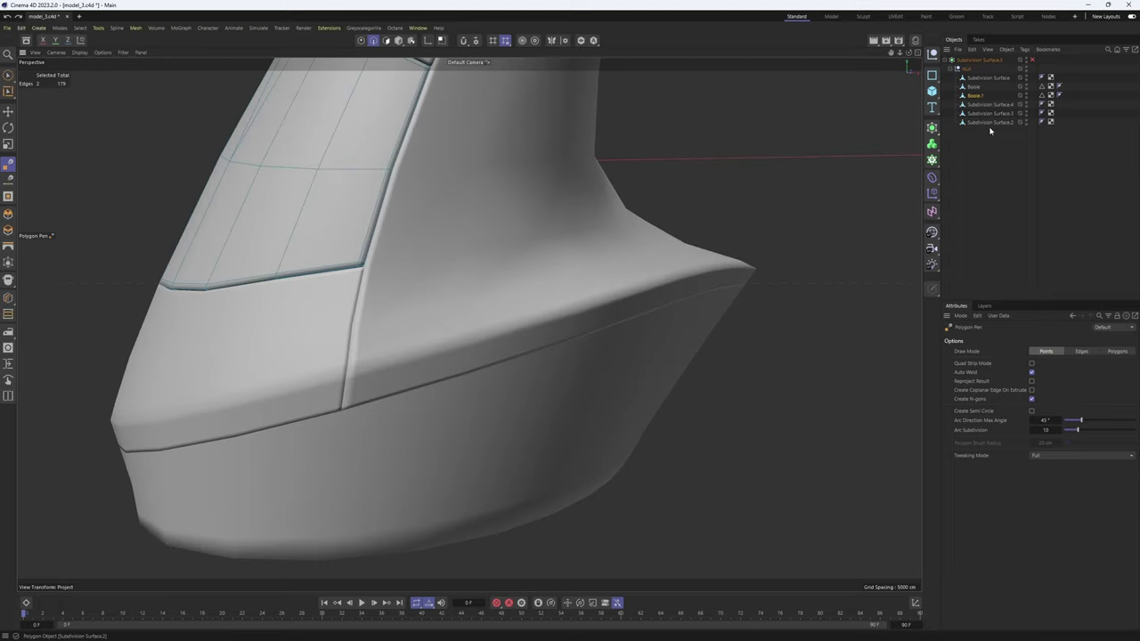
left_click(990, 123)
key("Return")
key("r")
left_click(571, 406)
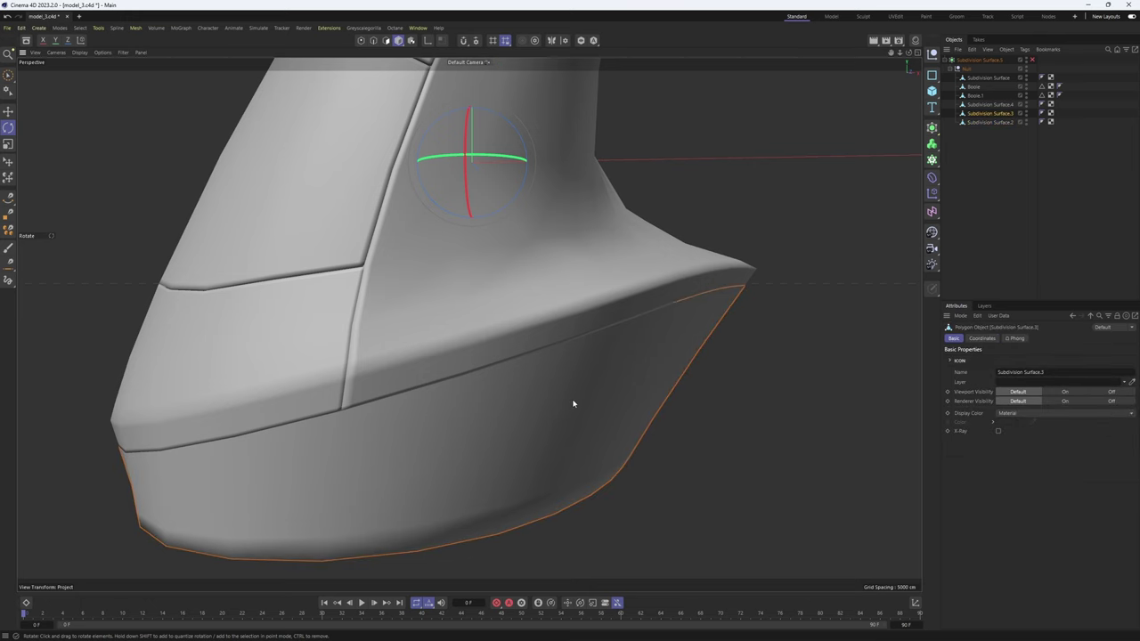
key("Return")
key("d")
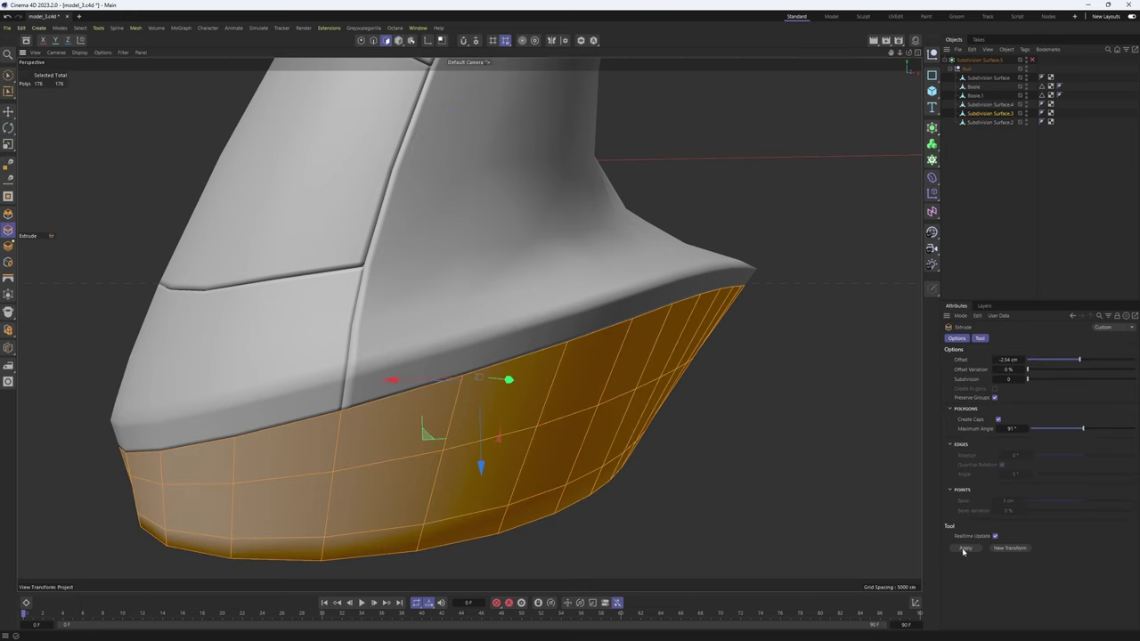
left_click(964, 548)
key("Delete")
- Cut a support loop at 93.124 % along the lower band's upper rim and check the seam subdivided
scroll(563, 367, "up", 3)
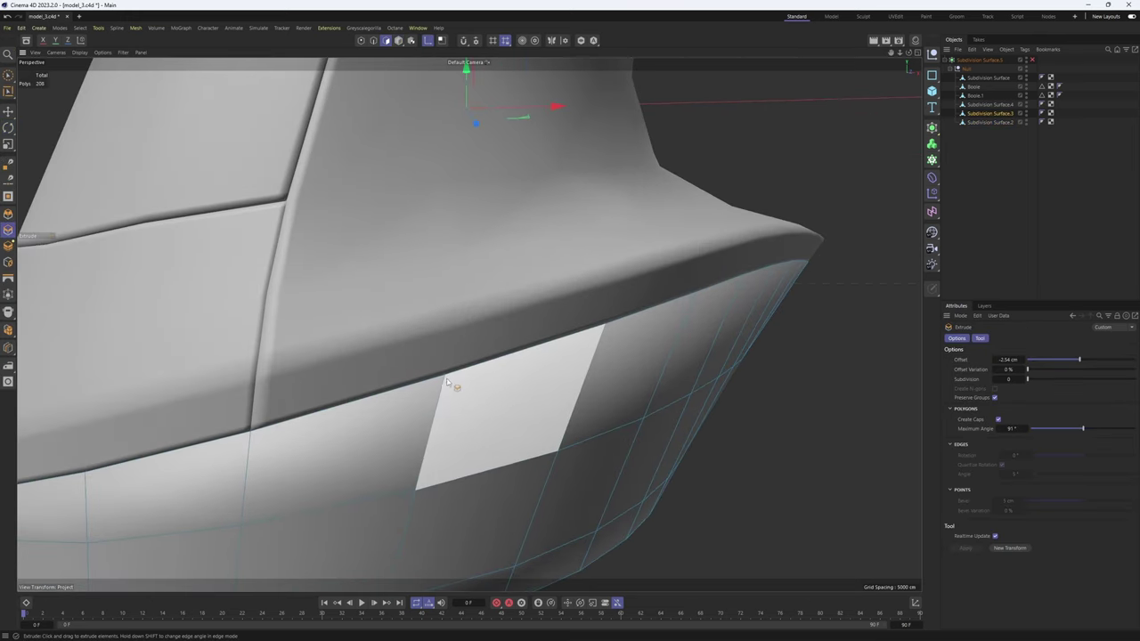
key("k")
key("l")
left_click(445, 385)
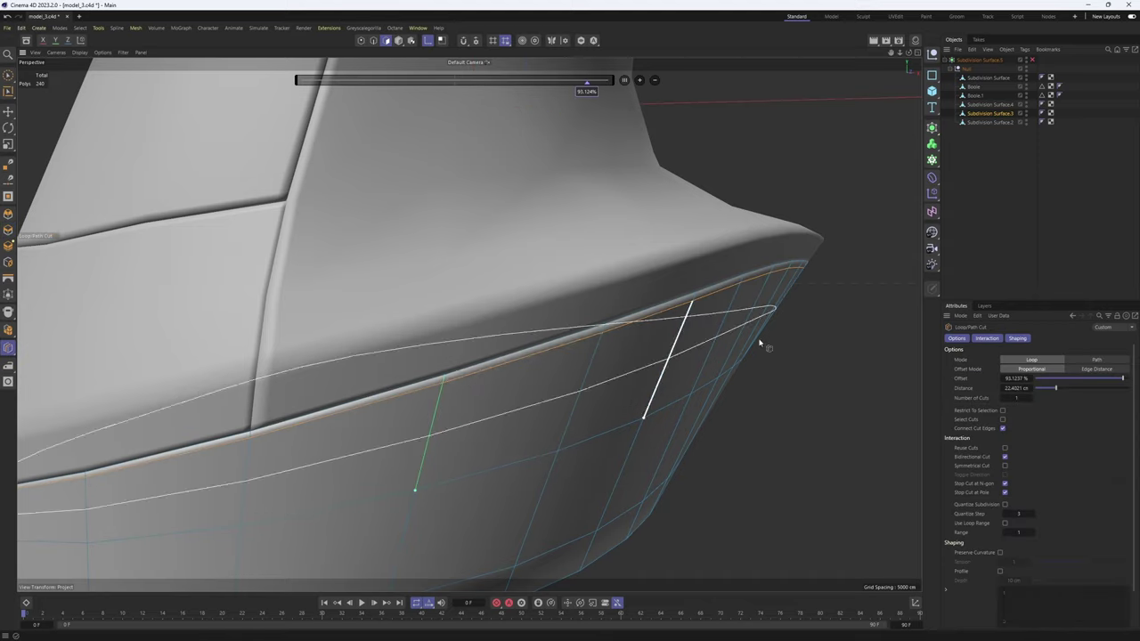
key("q")
left_click_drag(708, 263, 813, 328, "alt")
left_click_drag(683, 284, 534, 294, "alt")
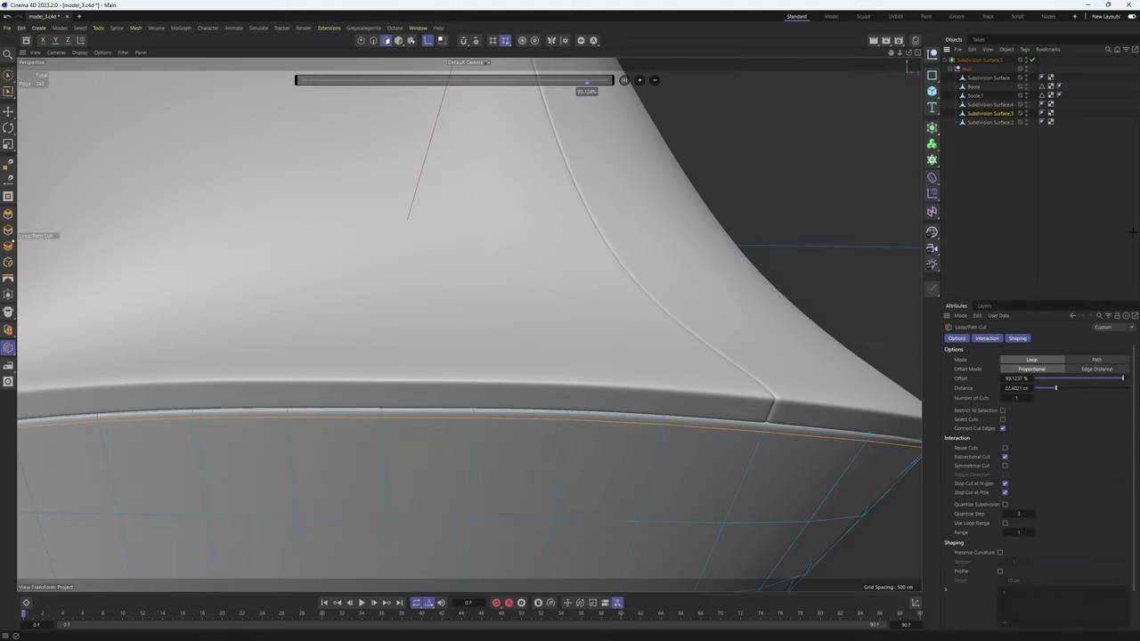
left_click(980, 204)
scroll(534, 344, "down", 6)
left_click_drag(534, 343, 319, 405, "alt")
- Inset all polygons of the top cap Subdivision Surface.2 by 4.04 cm
left_click(974, 86)
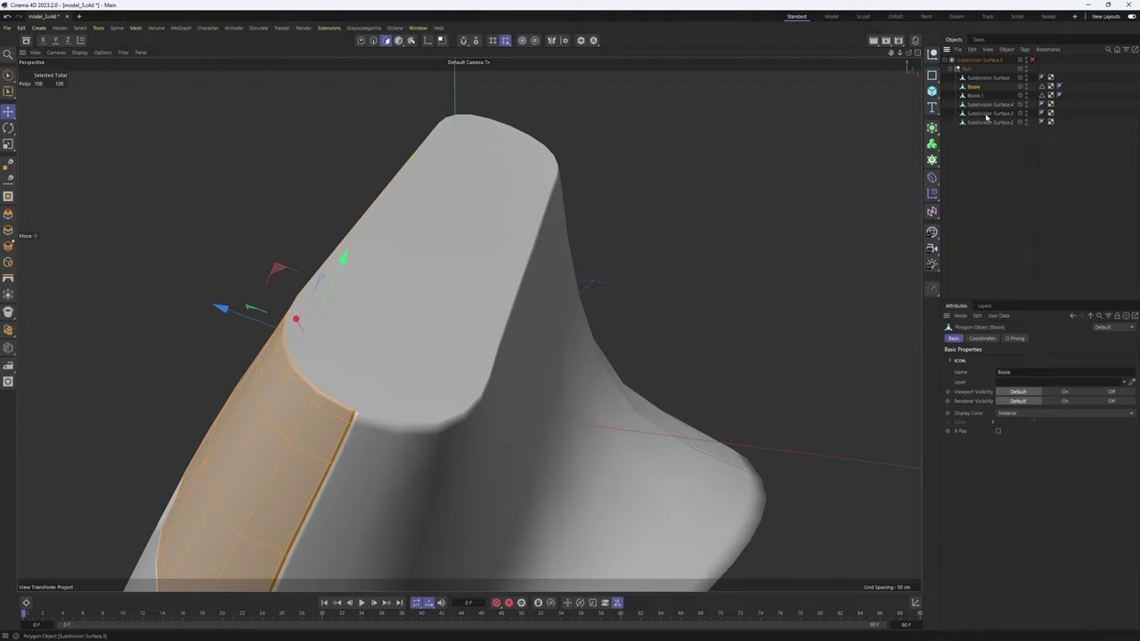
left_click(398, 40)
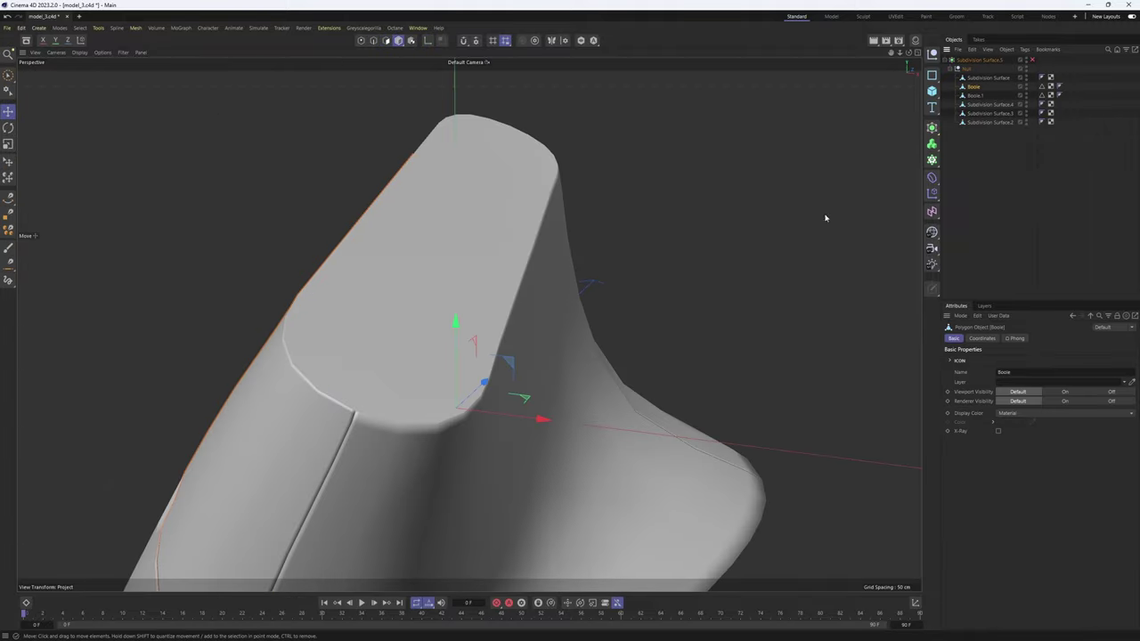
left_click(996, 113)
double_click(517, 268)
double_click(512, 263)
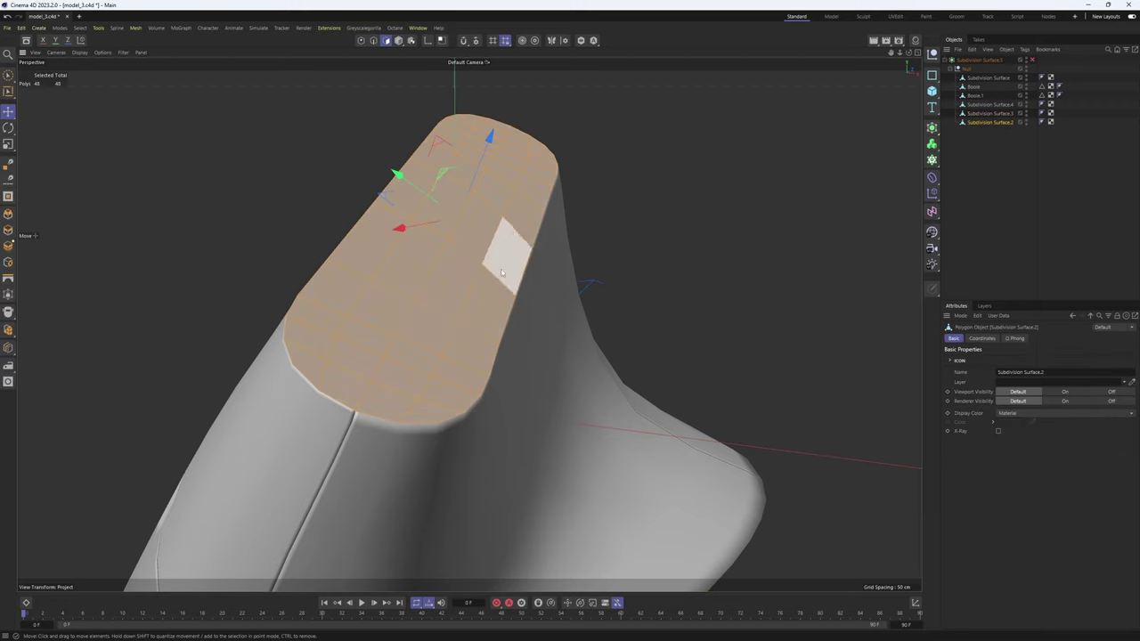
left_click_drag(508, 291, 605, 355, "alt")
key("i")
key("ctrl+z")
right_click(577, 332)
left_click(606, 267)
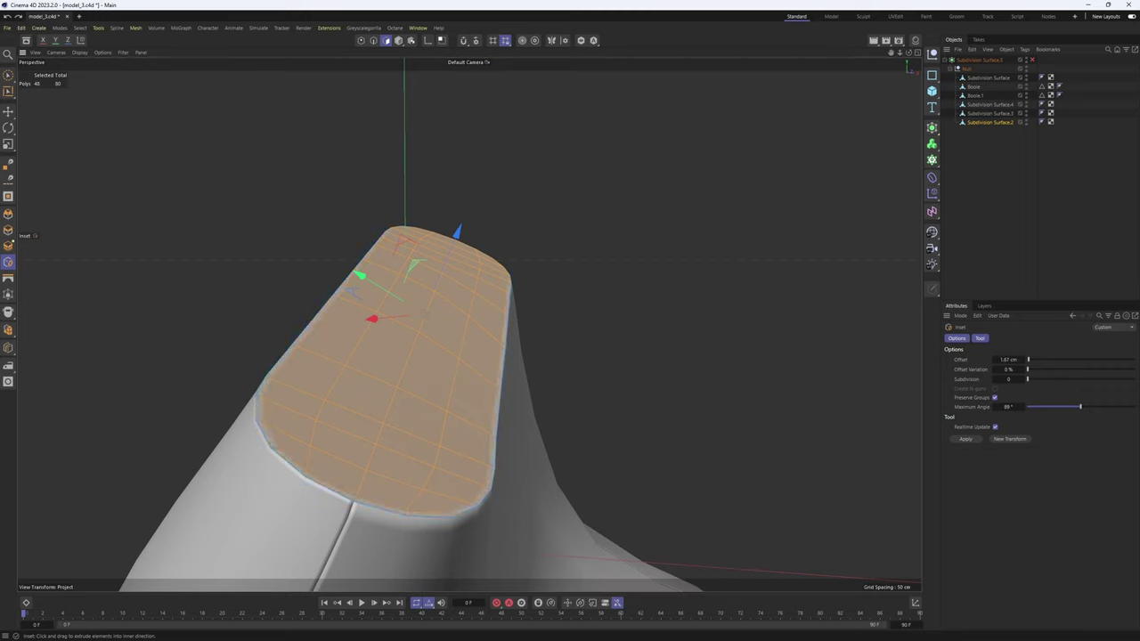
left_click_drag(551, 339, 463, 253, "alt")
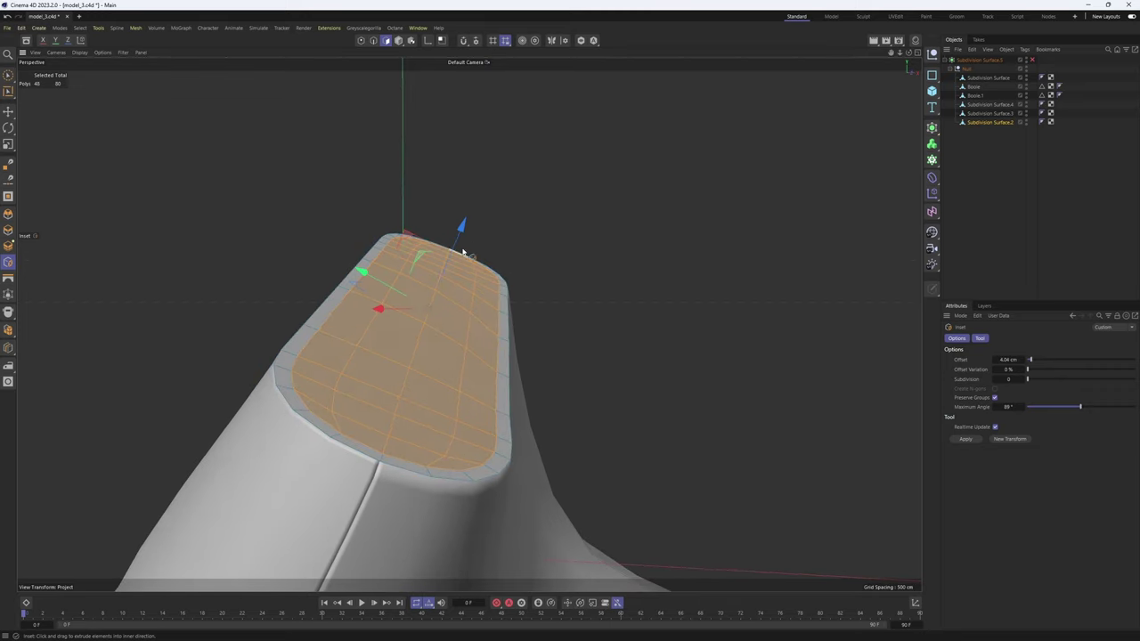
- Raise the top cap's inset polygons about 4.5 cm outward along their normal, using the Normal axis orientation
right_click(459, 237)
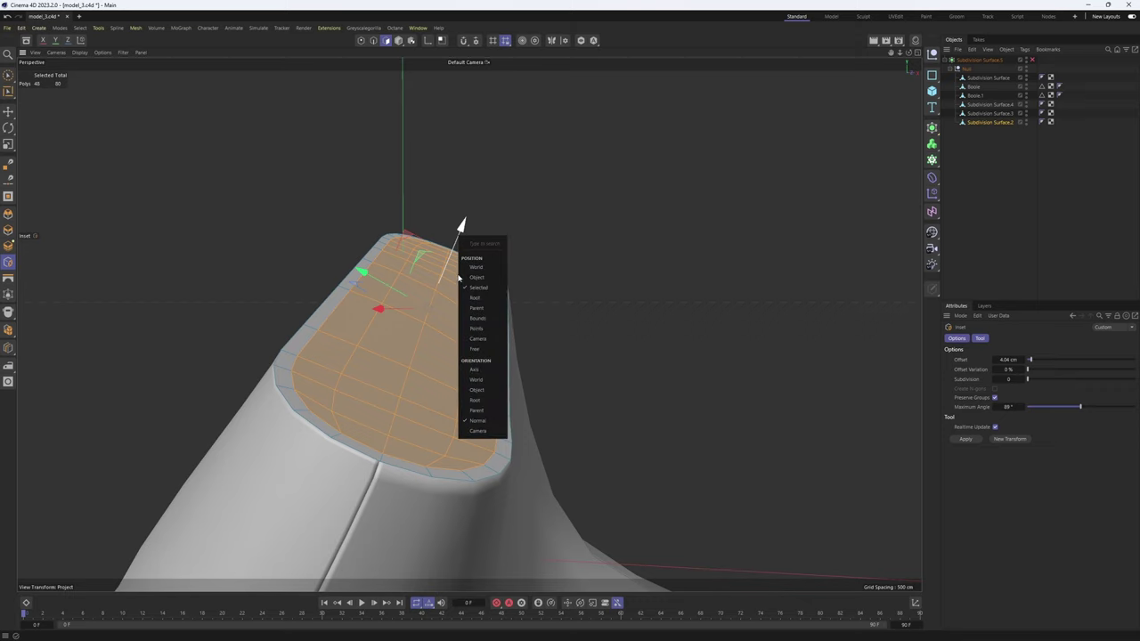
left_click(479, 421)
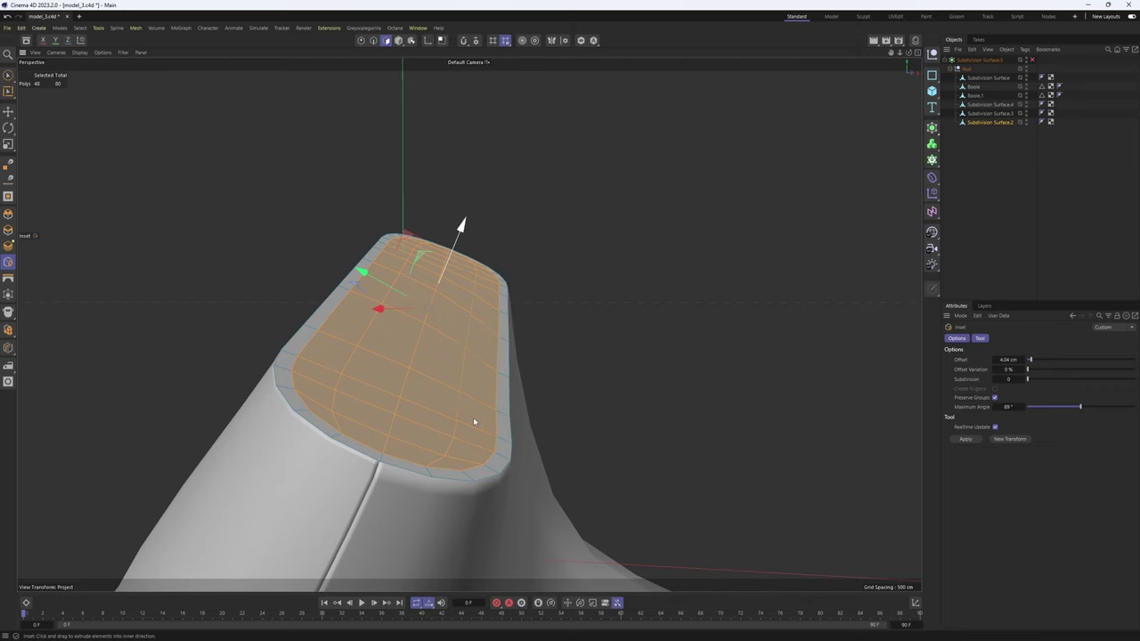
left_click_drag(461, 228, 466, 216)
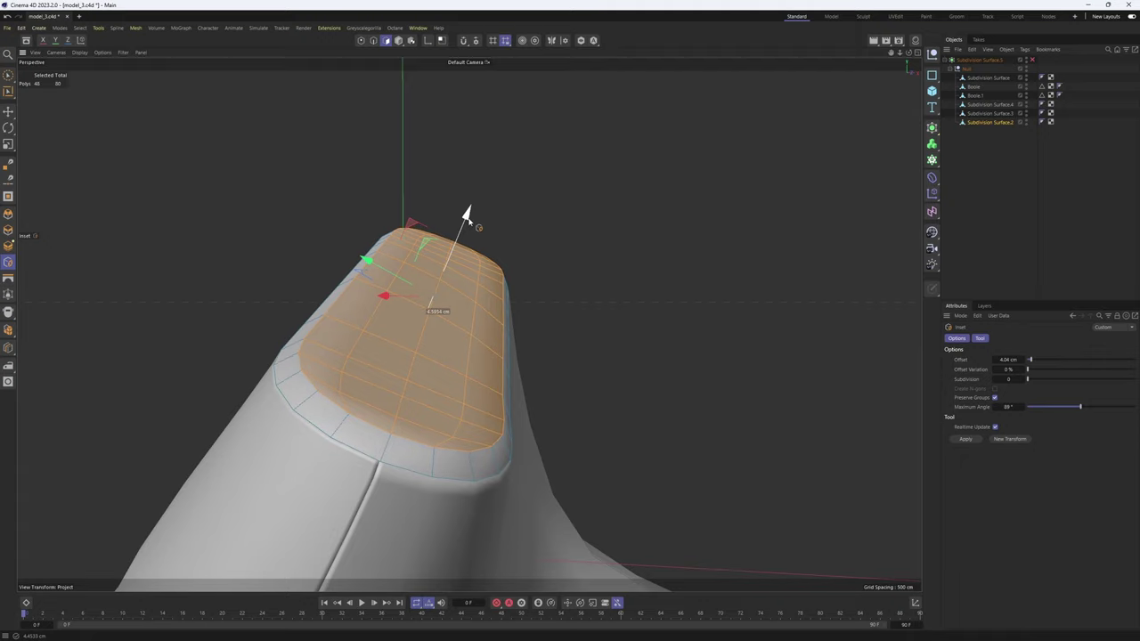
- Inset the raised polygons of the top cap by 1.21 cm to support its upper edge
left_click_drag(516, 329, 323, 356, "alt")
middle_click_drag(605, 264, 481, 323, "alt")
scroll(481, 324, "up", 2)
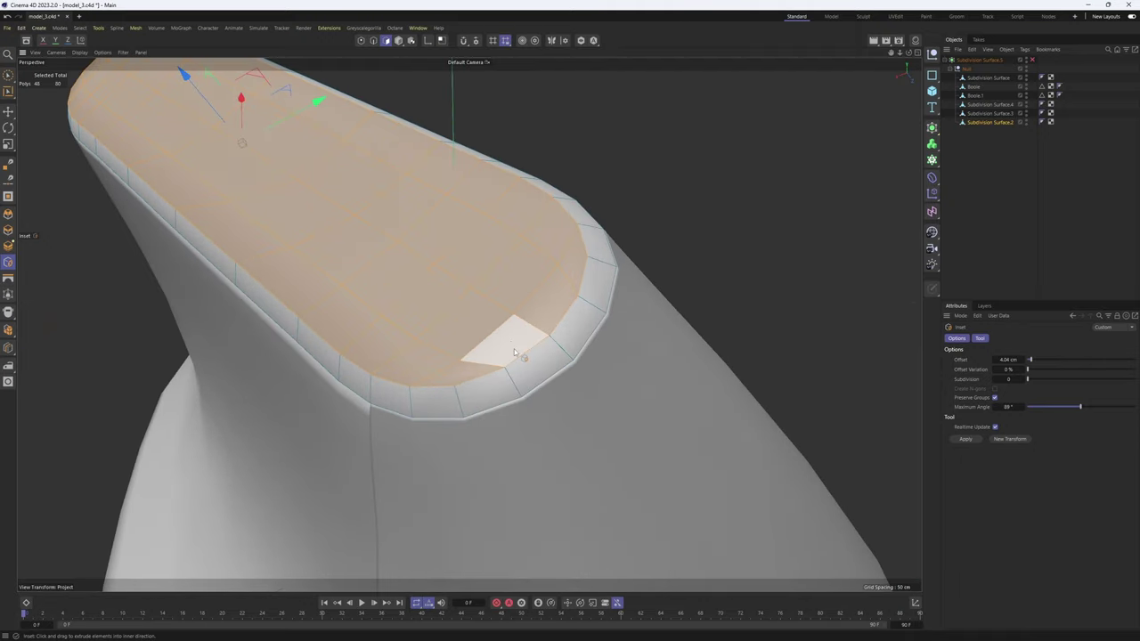
left_click_drag(722, 399, 719, 399)
scroll(588, 337, "up", 4)
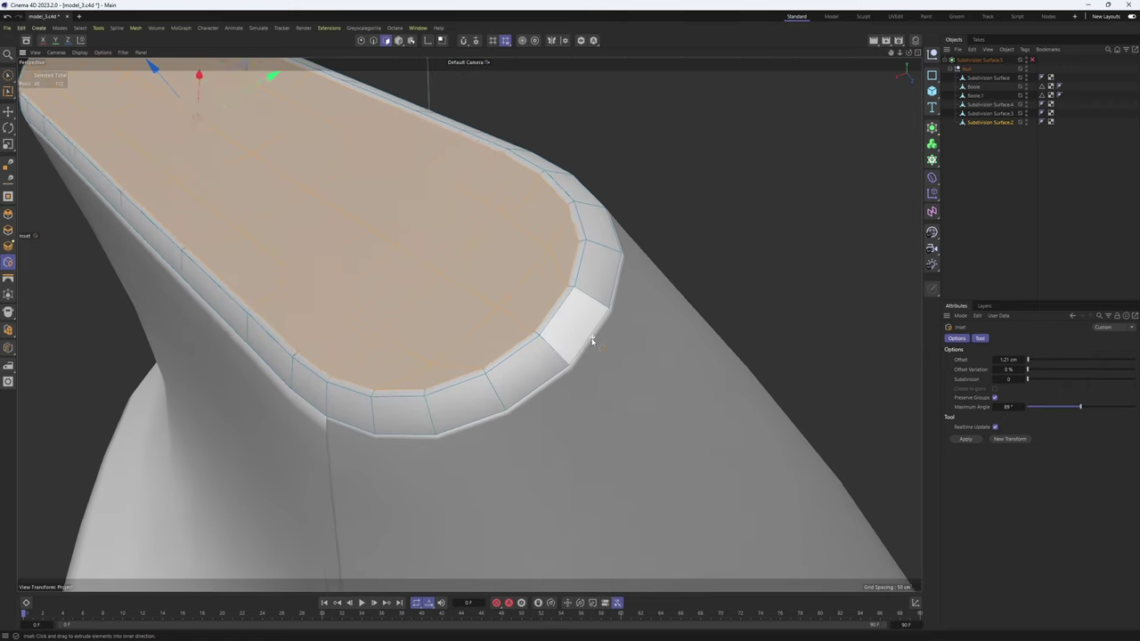
- Cut a support loop at about 14.67 % around the top cap's sloped rim and preview it subdivided
key("k")
key("l")
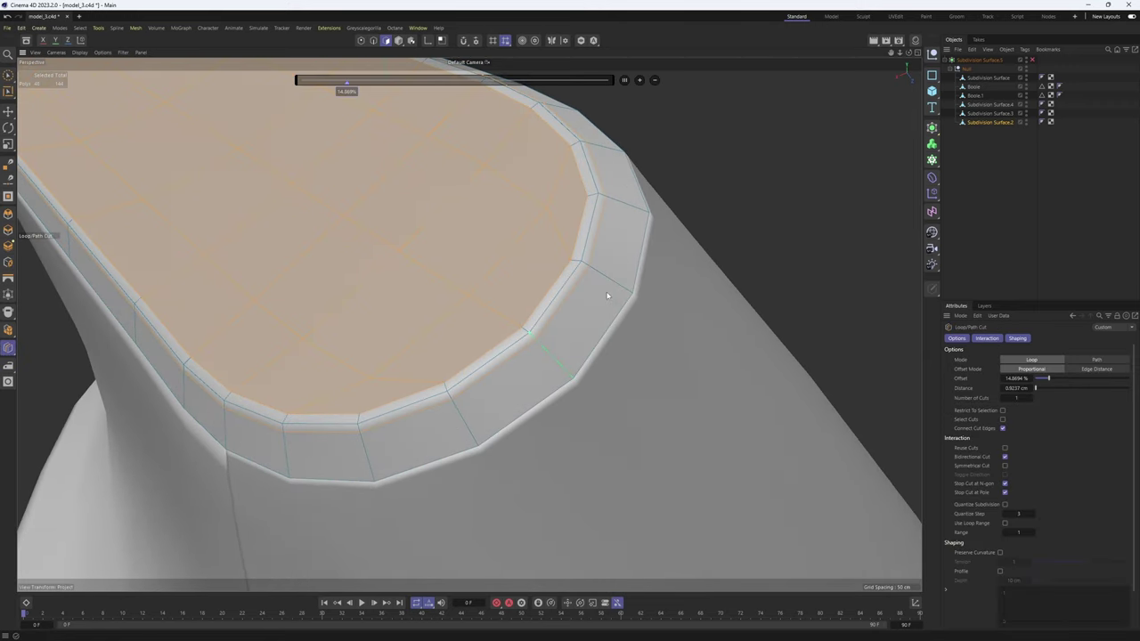
key("q")
left_click(716, 233)
scroll(624, 243, "down", 4)
left_click_drag(554, 309, 654, 184, "alt")
- Isolate the top cap and extrude its open border edges by -1.77 cm with a 40° edge rotation
key("q")
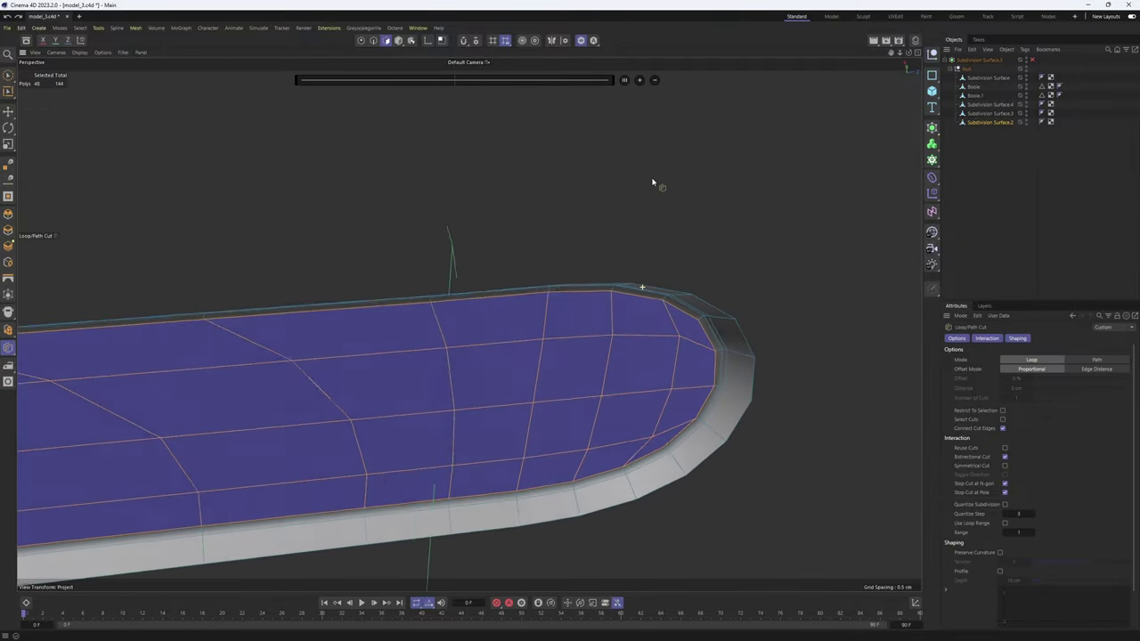
left_click_drag(468, 325, 616, 264, "alt")
key("Return")
key("e")
double_click(501, 320)
scroll(504, 319, "down", 3)
key("q")
key("q")
key("d")
left_click_drag(740, 368, 708, 369)
left_click_drag(387, 422, 386, 419, "shift")
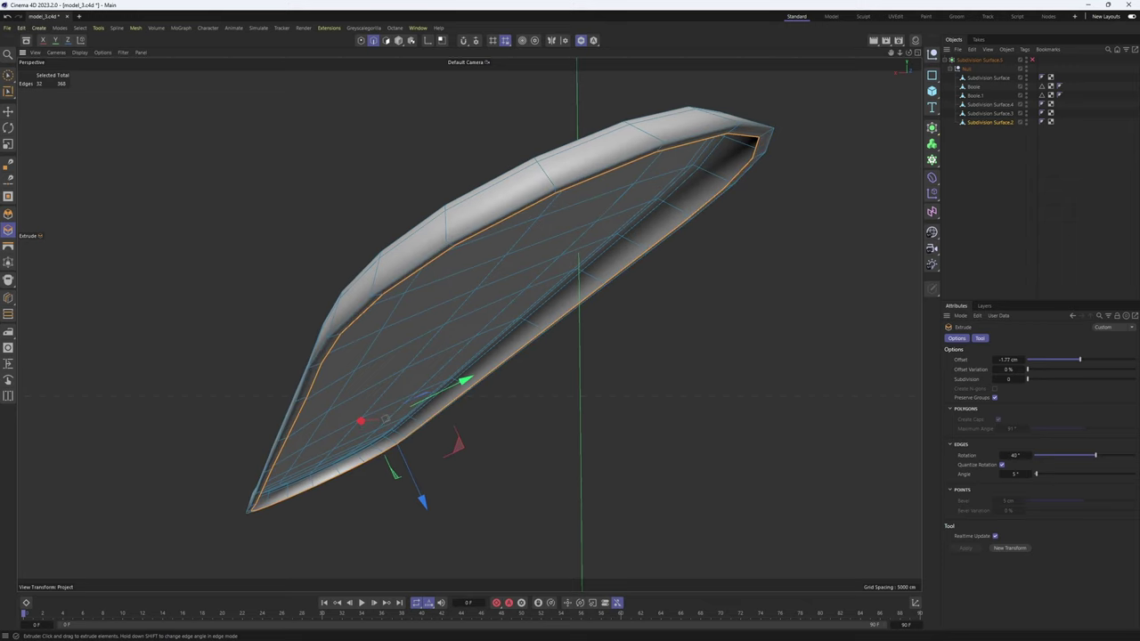
left_click_drag(481, 297, 453, 267, "shift")
- Cut a support loop around the top cap's lower rim and check its seam with the body panels
scroll(453, 267, "up", 3)
key("k")
key("l")
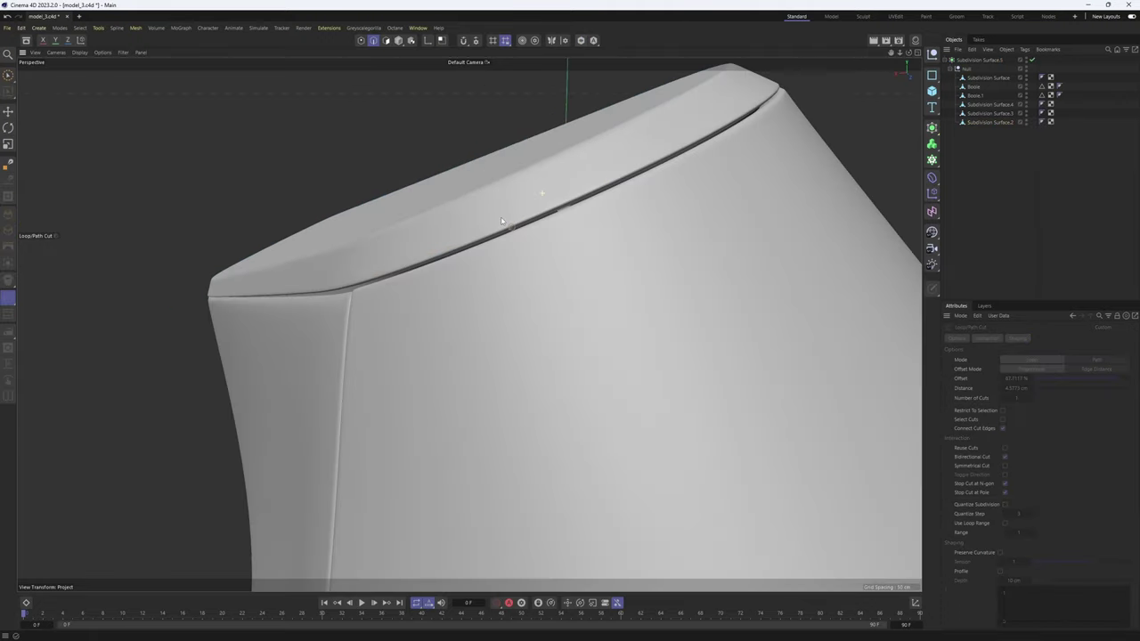
left_click_drag(497, 259, 469, 323, "alt")
scroll(634, 258, "up", 3)
key("ctrl+z")
key("ctrl+z")
key("ctrl+z")
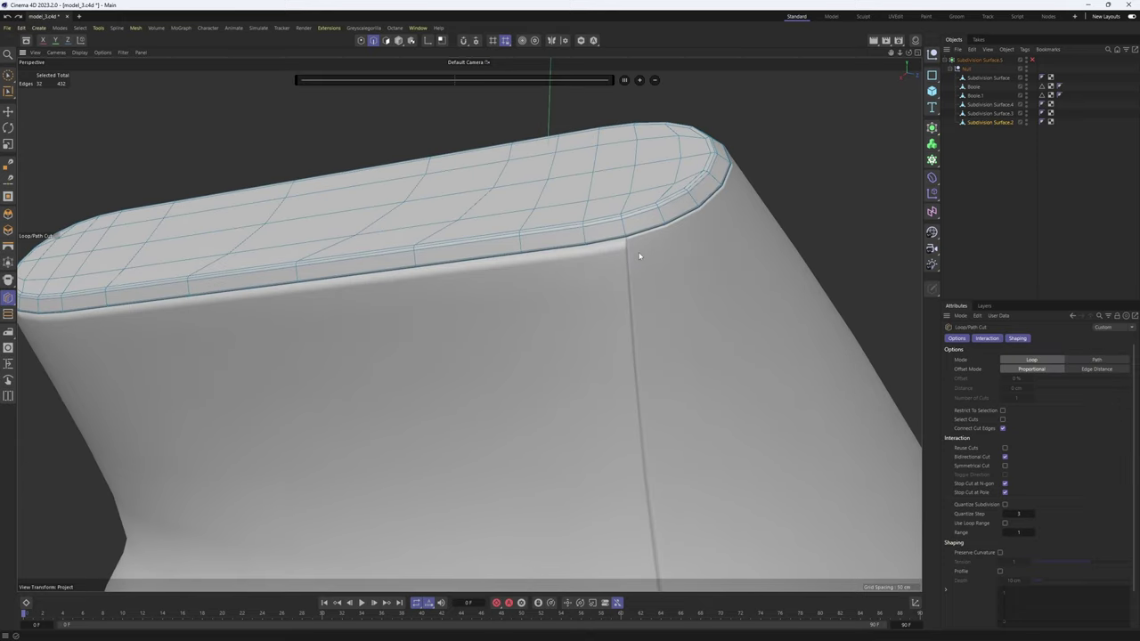
- Cut a support loop at 23.93 % along the upper rim of side panel Subdivision Surface.4 and check the subdivided seam below the top cap
left_click(588, 290)
key("Return")
scroll(627, 247, "up", 6)
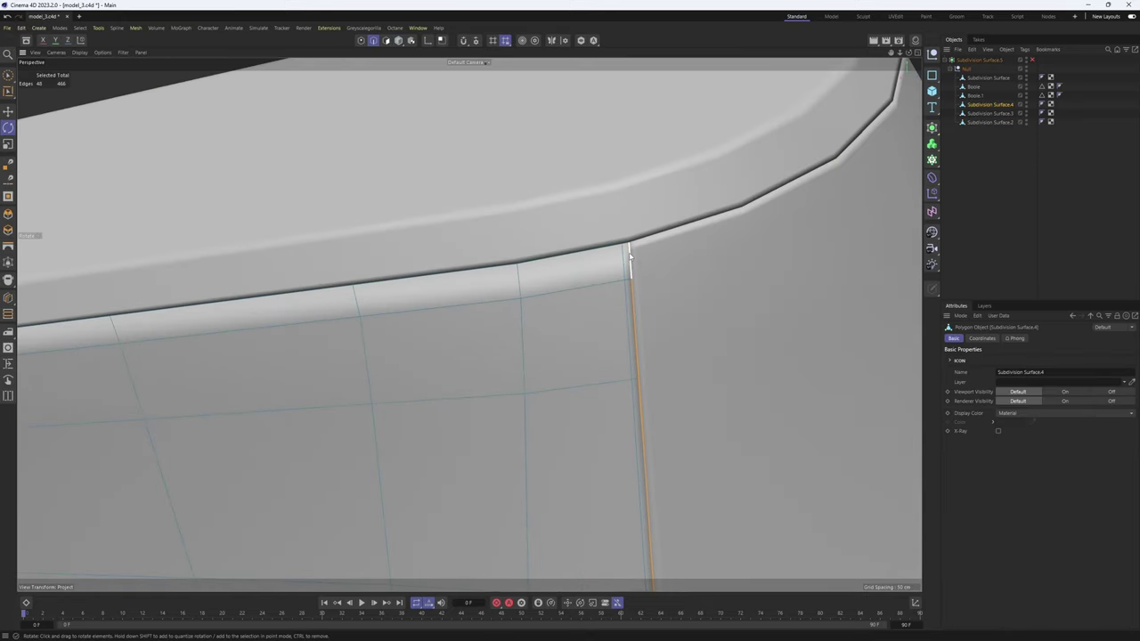
key("k")
key("l")
left_click(630, 254)
key("q")
scroll(673, 248, "down", 6)
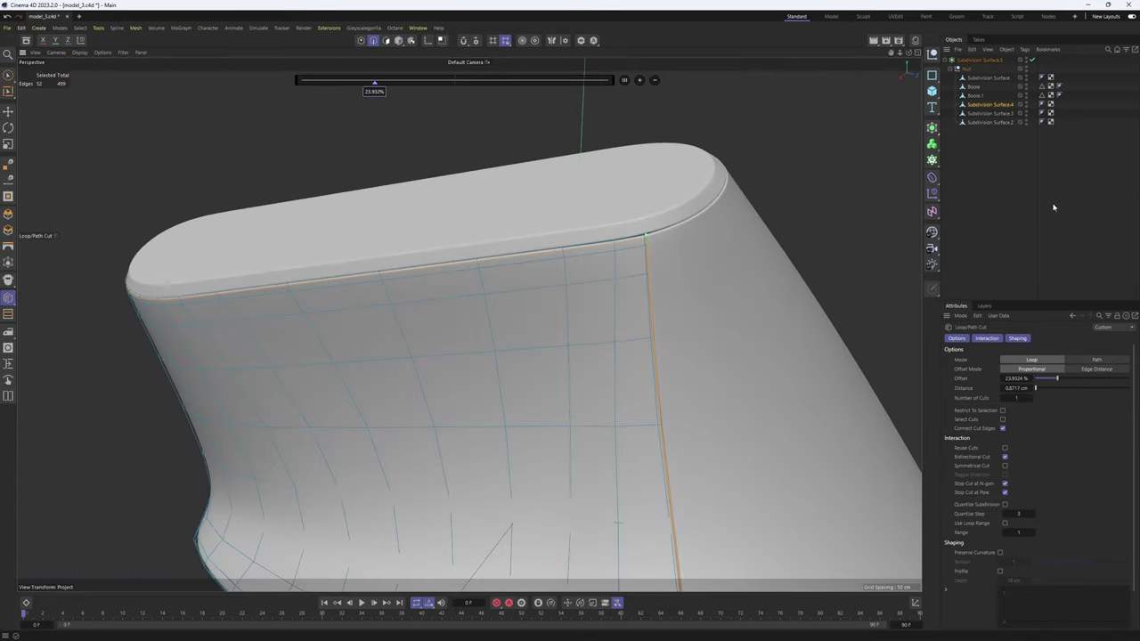
left_click(1053, 206)
scroll(722, 202, "down", 2)
left_click_drag(640, 220, 698, 211, "alt")
left_click(698, 211)
scroll(739, 222, "up", 3)
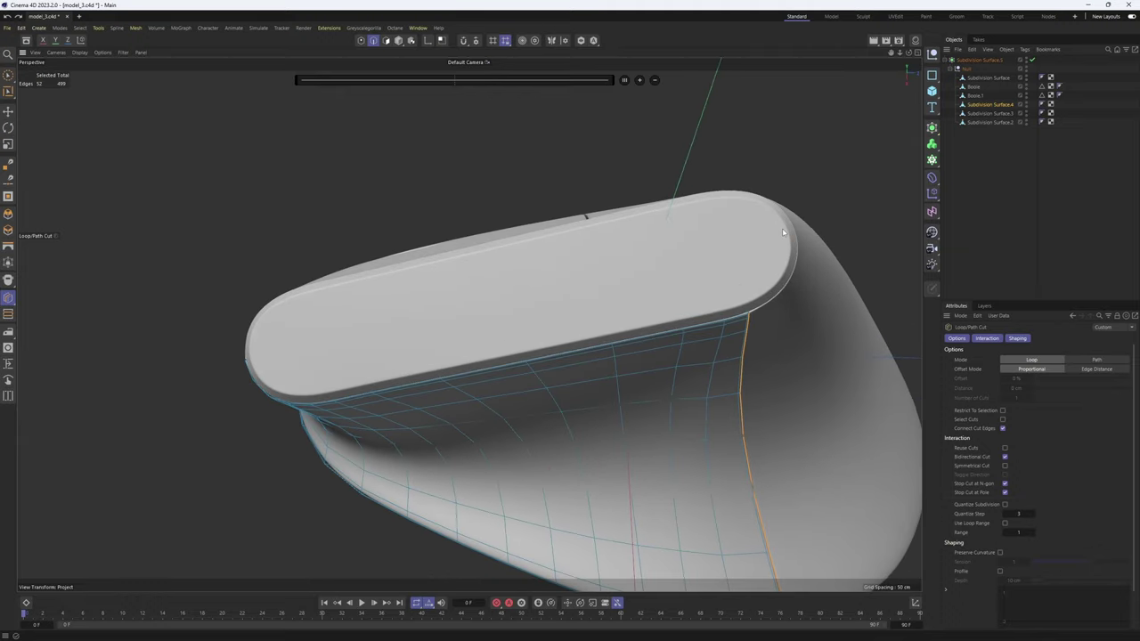
- Compare the top cap's polygon layout in the Top and perspective views and select four polygons at its rounded end
key("r")
left_click(723, 253)
middle_click(723, 248)
middle_click(740, 155)
scroll(626, 219, "down", 8)
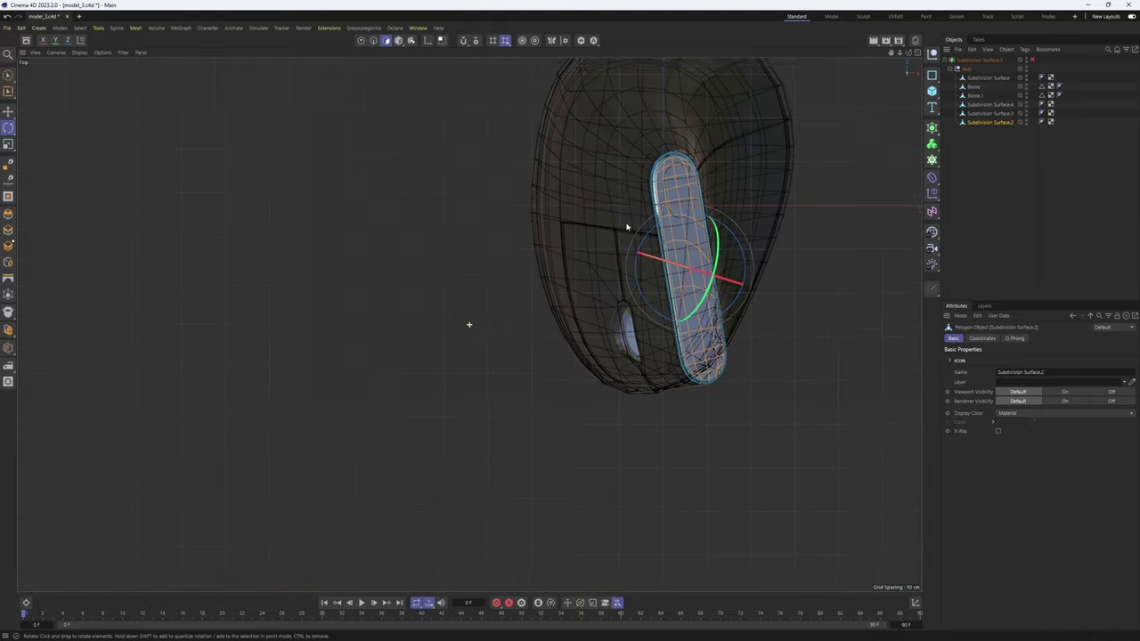
scroll(700, 194, "up", 5)
middle_click_drag(703, 182, 623, 239, "alt")
scroll(618, 196, "up", 1)
key("F5")
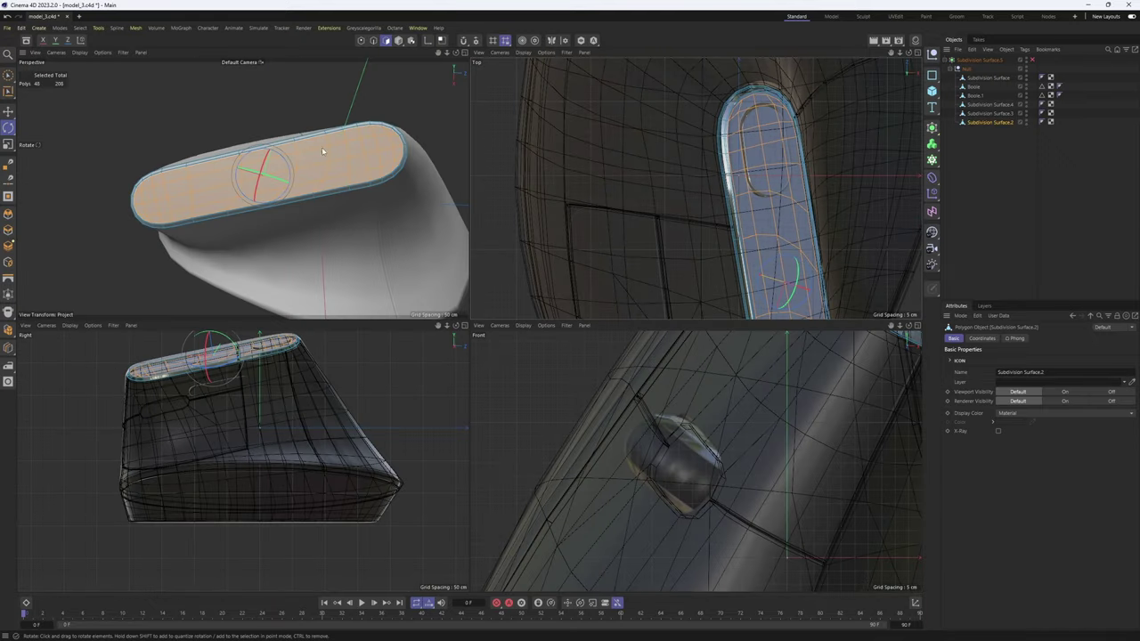
scroll(746, 98, "up", 3)
key("F1")
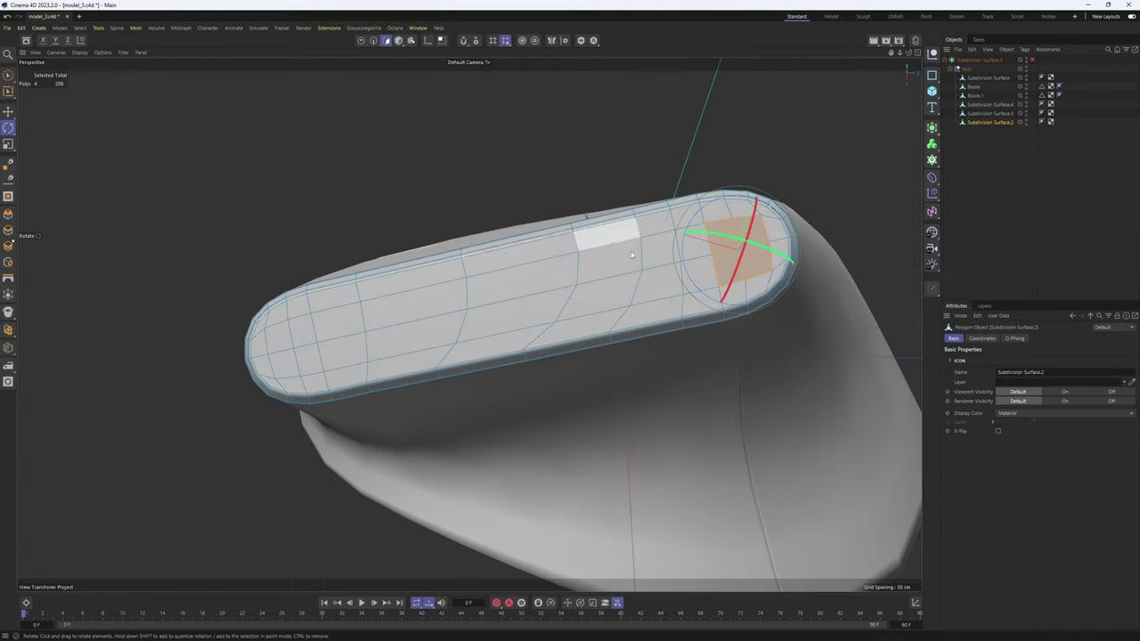
- Try to inset the four selected polygons at the strip's rounded end and fit them to a surface-projected circle
scroll(689, 205, "up", 5)
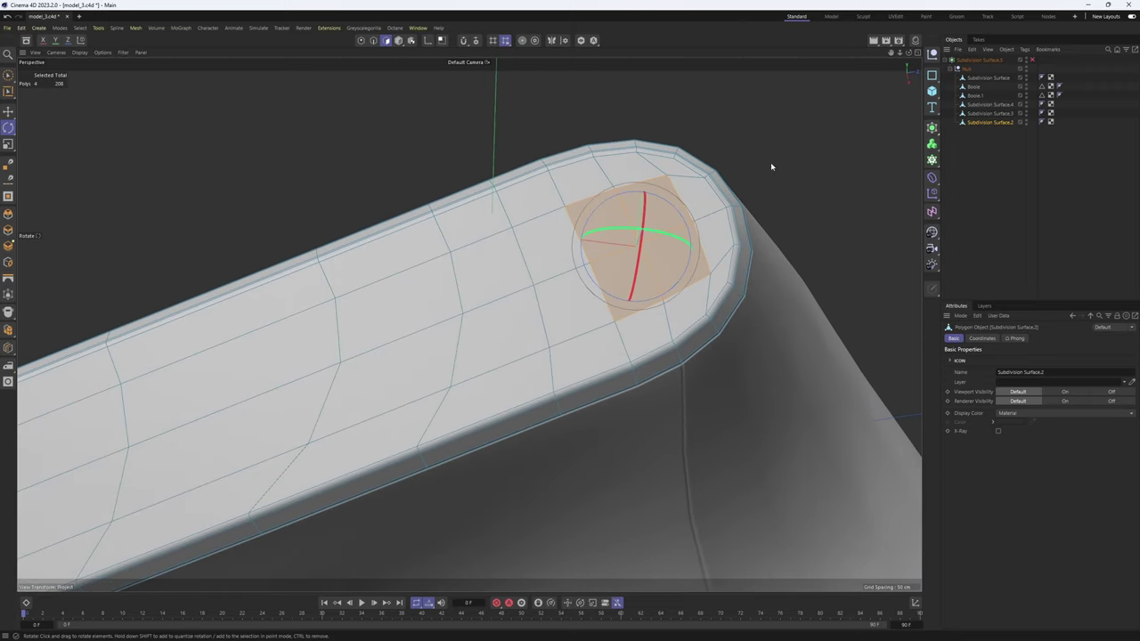
key("i")
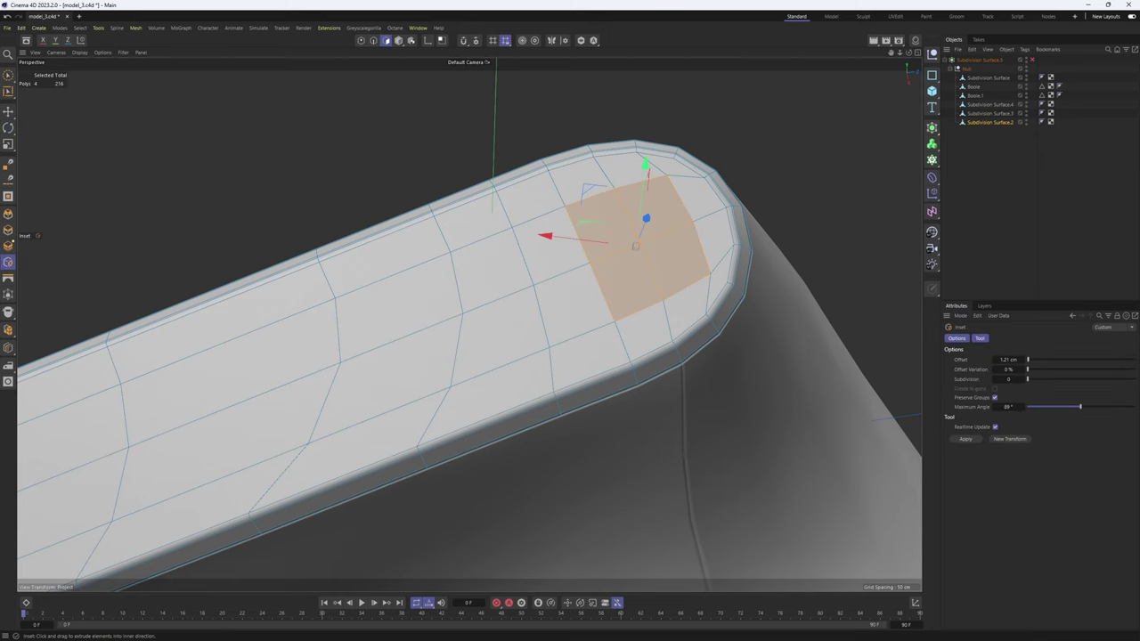
right_click(805, 165)
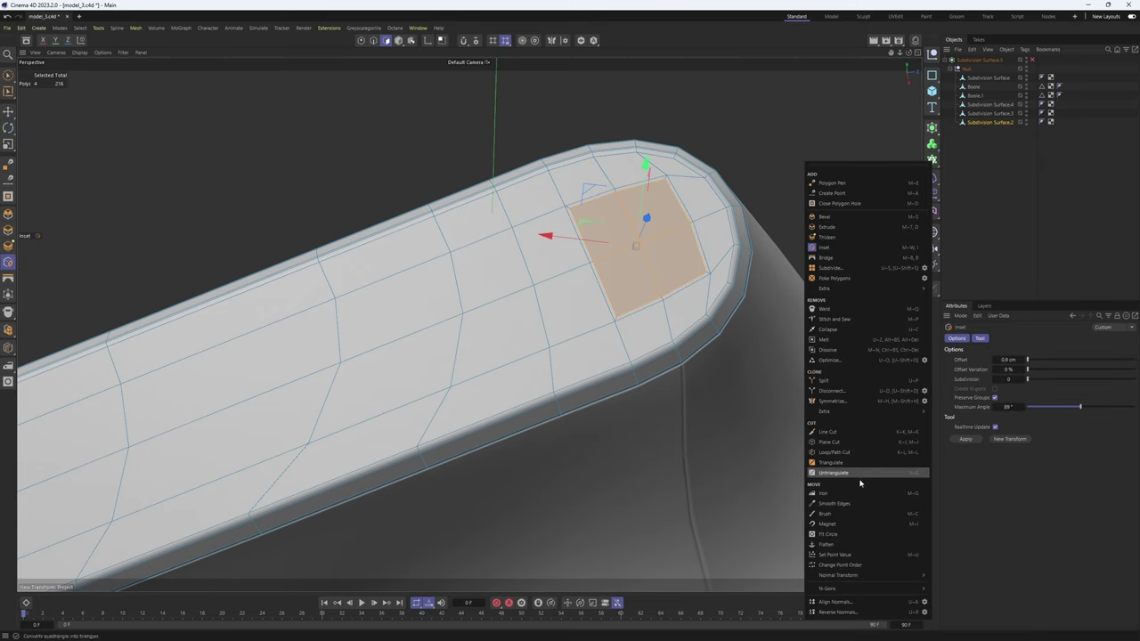
left_click(837, 535)
left_click_drag(831, 374, 874, 374)
key("ctrl+z")
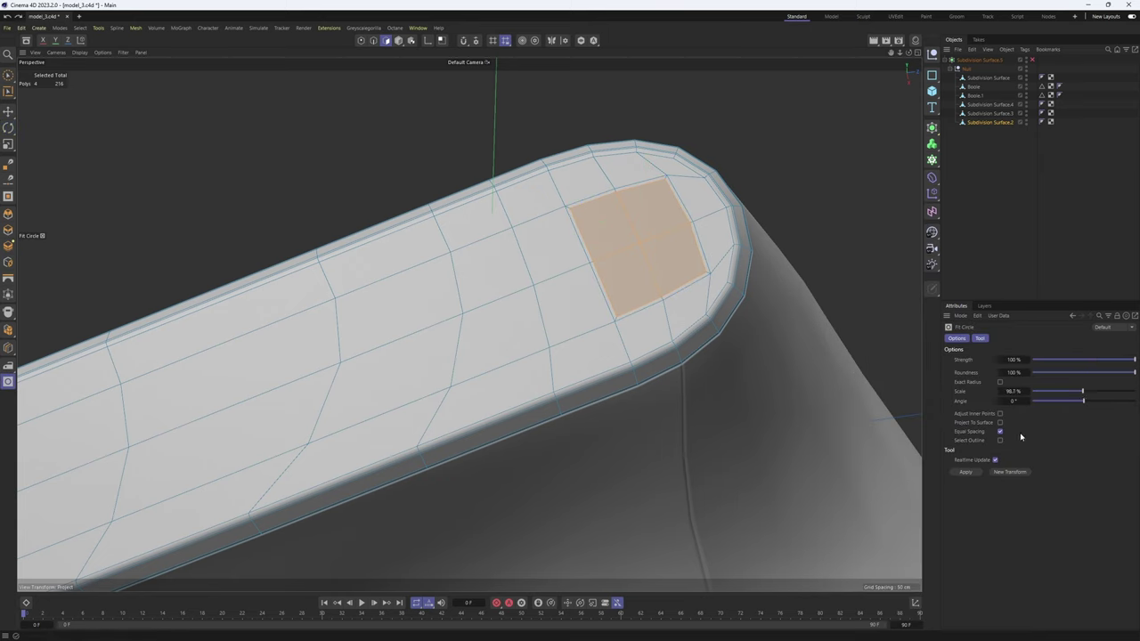
left_click_drag(787, 402, 775, 400)
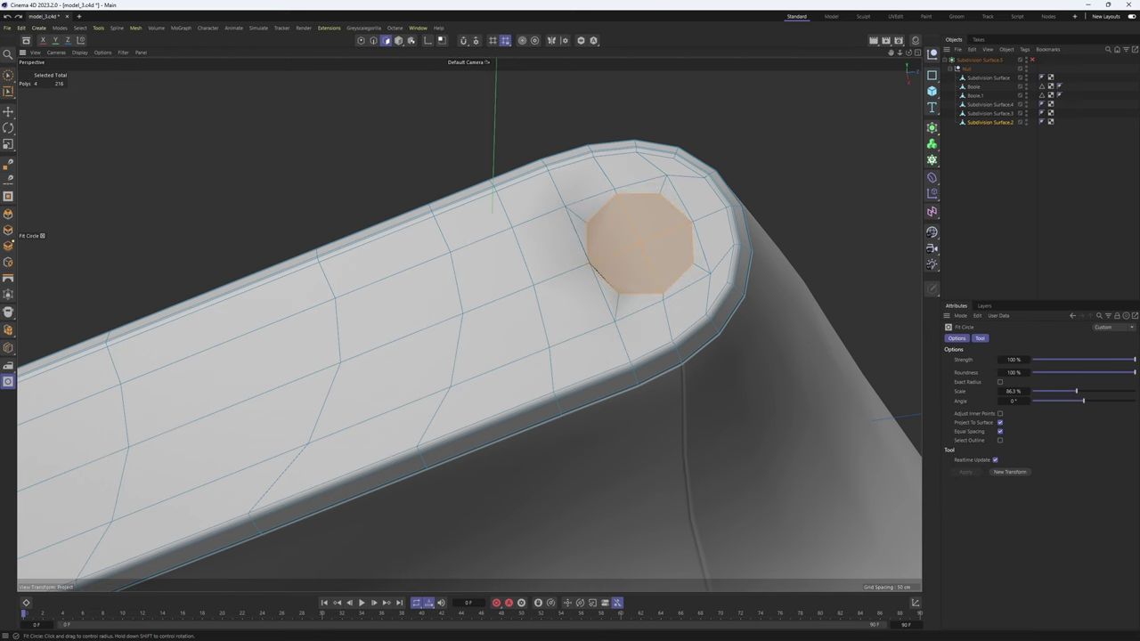
middle_click(777, 397)
middle_click(329, 191)
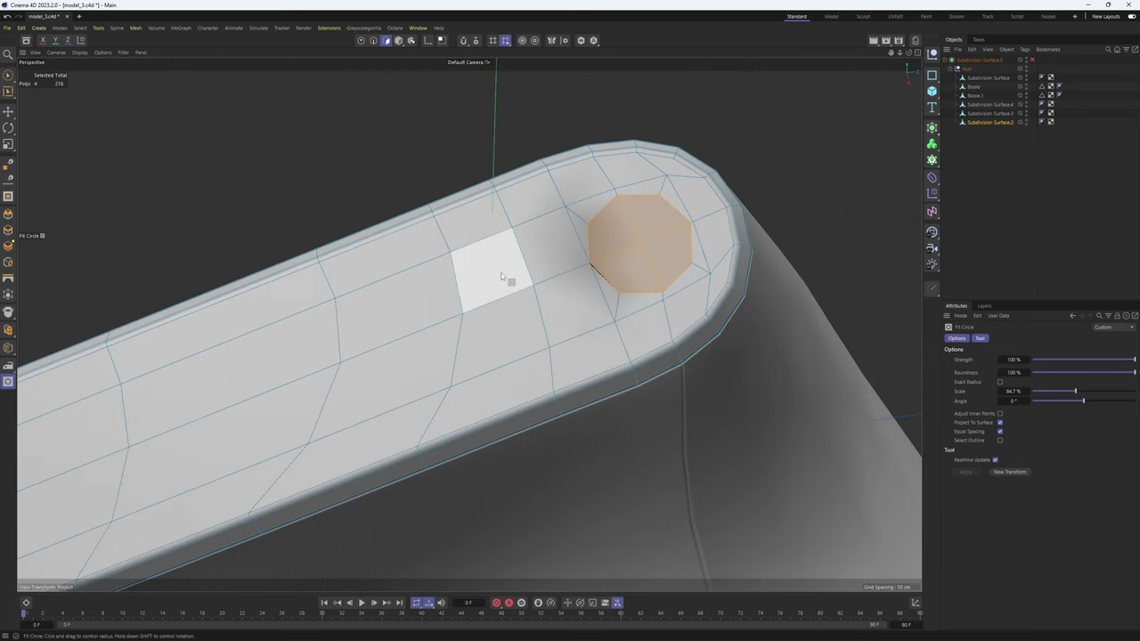
- Slide the outline points of the four polygons at the strip's rounded end to even out their shape
key("Return")
key("m")
key("o")
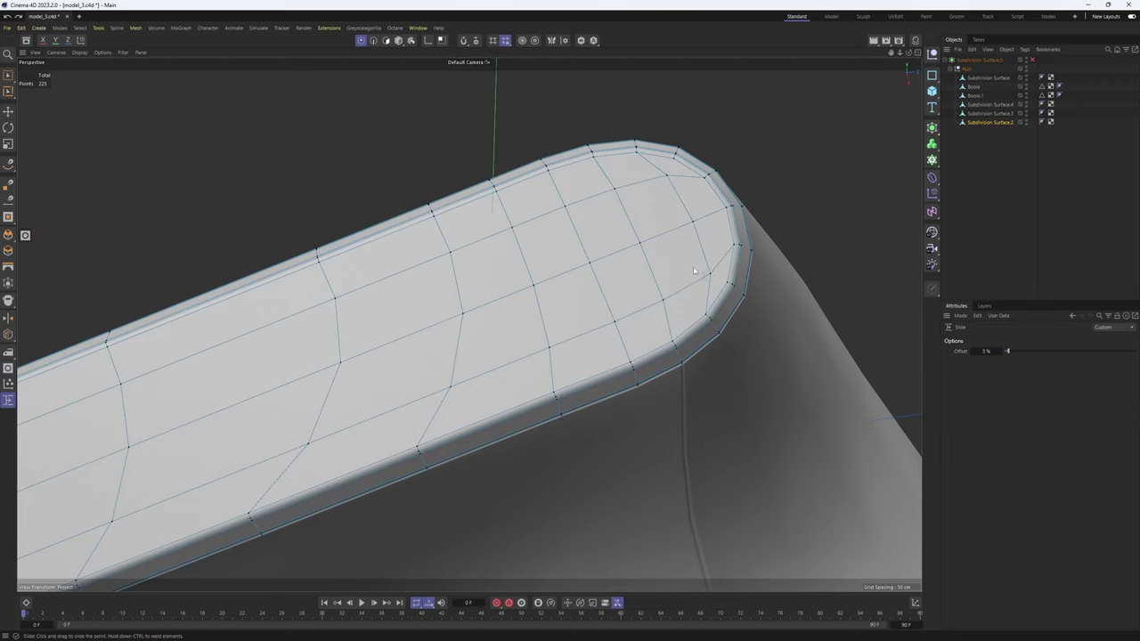
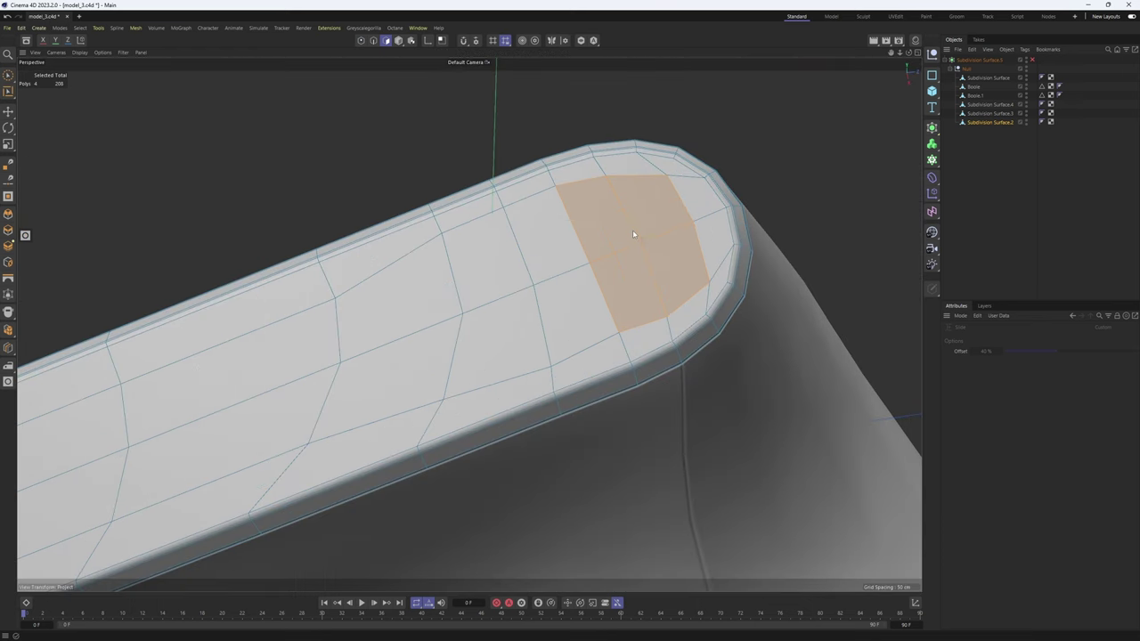
- Try Fit Circle directly on the four reshaped end polygons without an inset
right_click(633, 230)
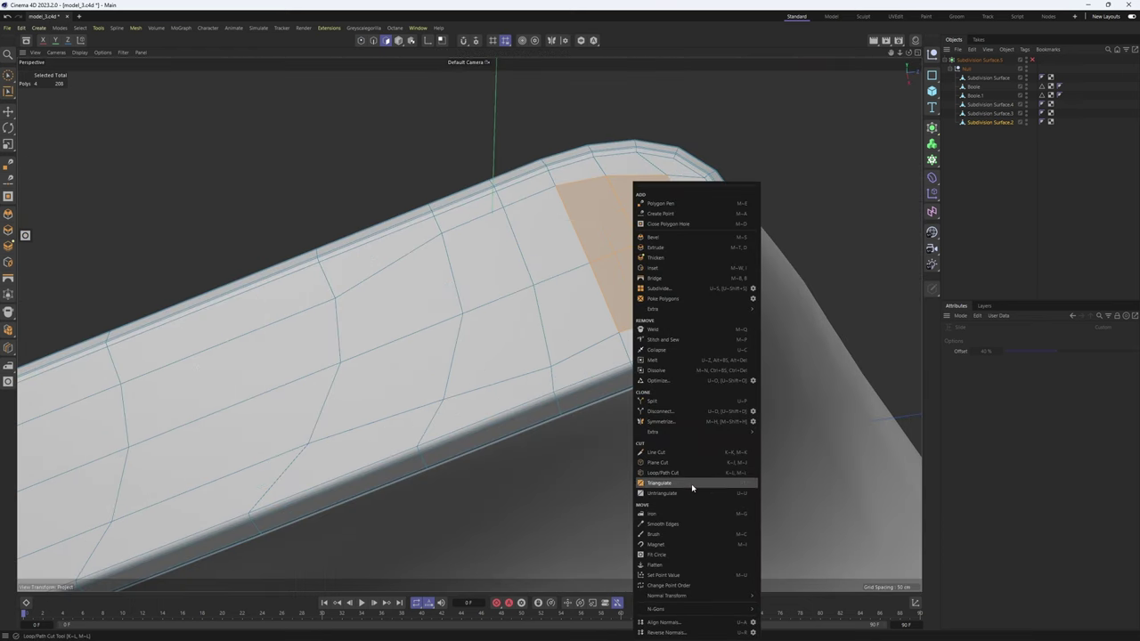
left_click(687, 554)
left_click_drag(713, 418, 748, 418)
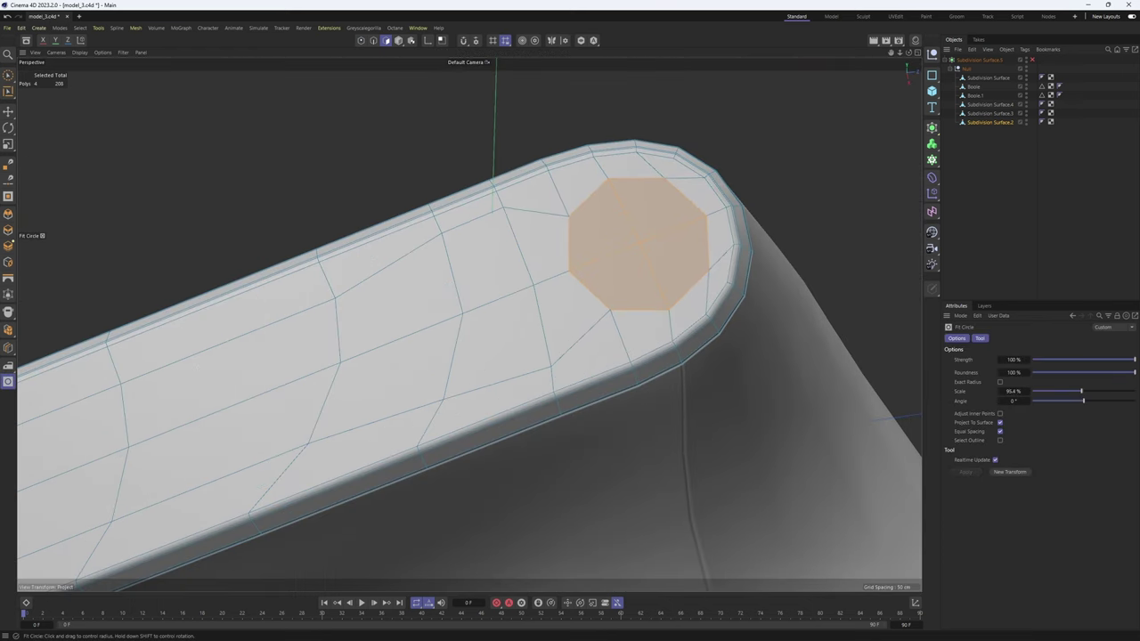
key("ctrl+z")
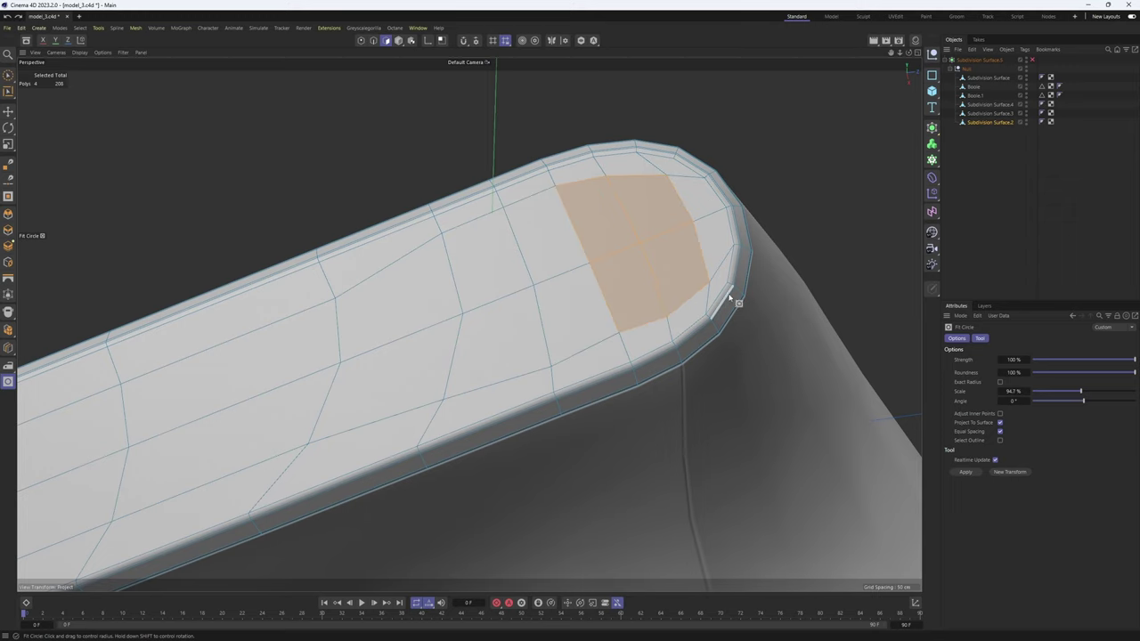
- Fit the four end polygons to a circle at 87.8 % scale, checking it against the slot outline in the top view
right_click(707, 252)
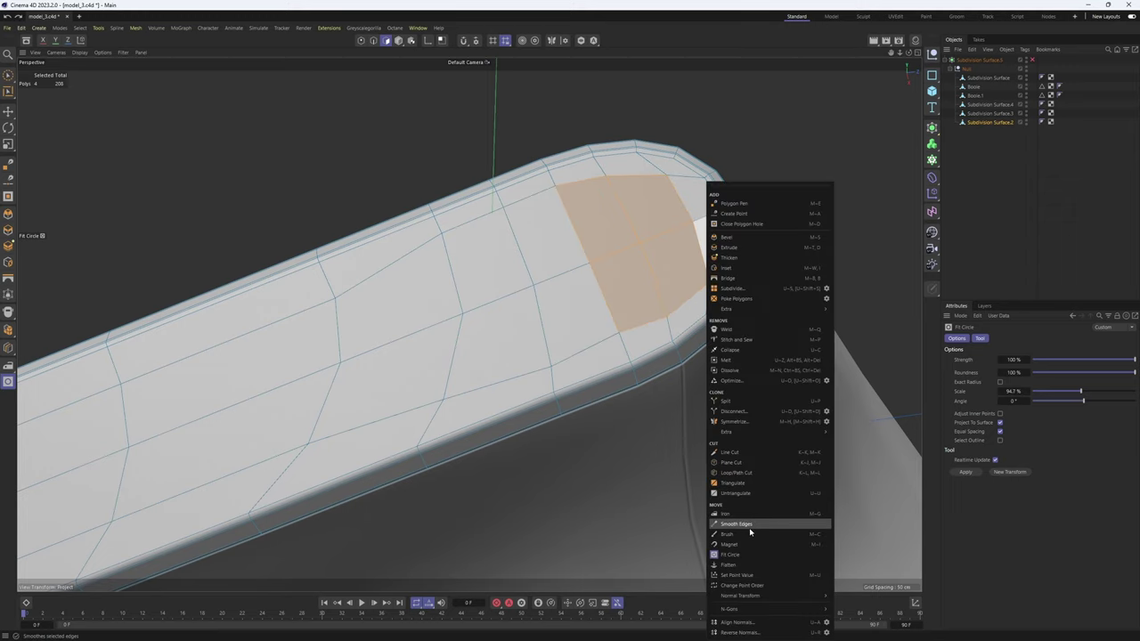
left_click(755, 555)
left_click_drag(780, 389, 761, 389)
middle_click(781, 388)
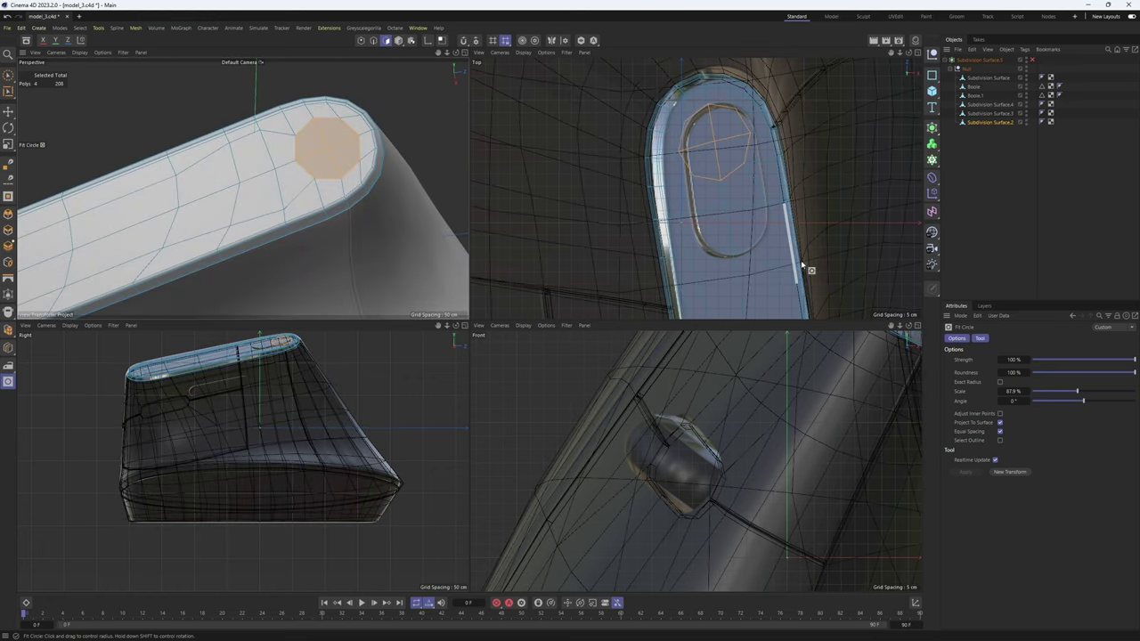
middle_click(381, 225)
middle_click_drag(516, 268, 577, 263, "alt")
scroll(588, 276, "down", 2)
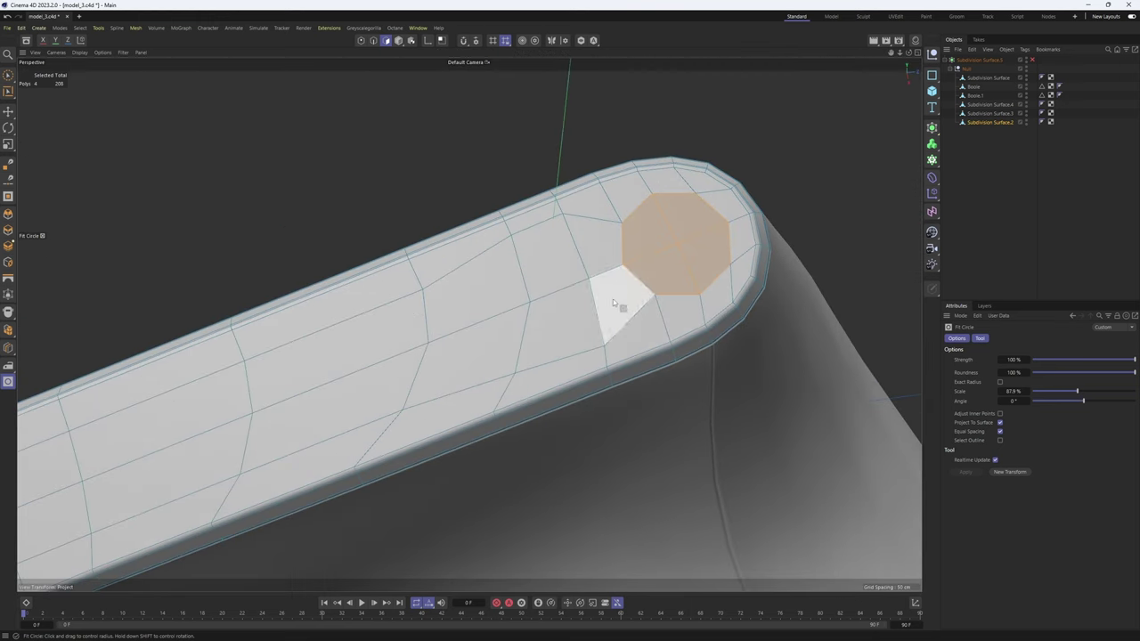
- Try selecting four polygons farther along the strip for the slot's other end
key("e")
middle_click(564, 290)
left_click(730, 242)
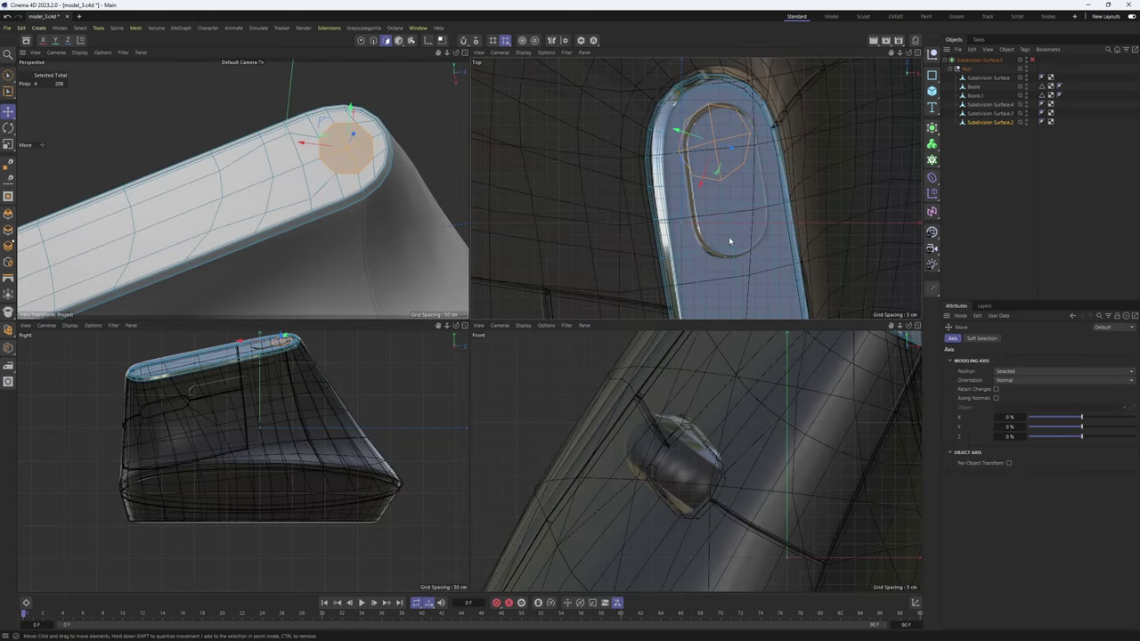
left_click(746, 239, "shift")
left_click(716, 281, "shift")
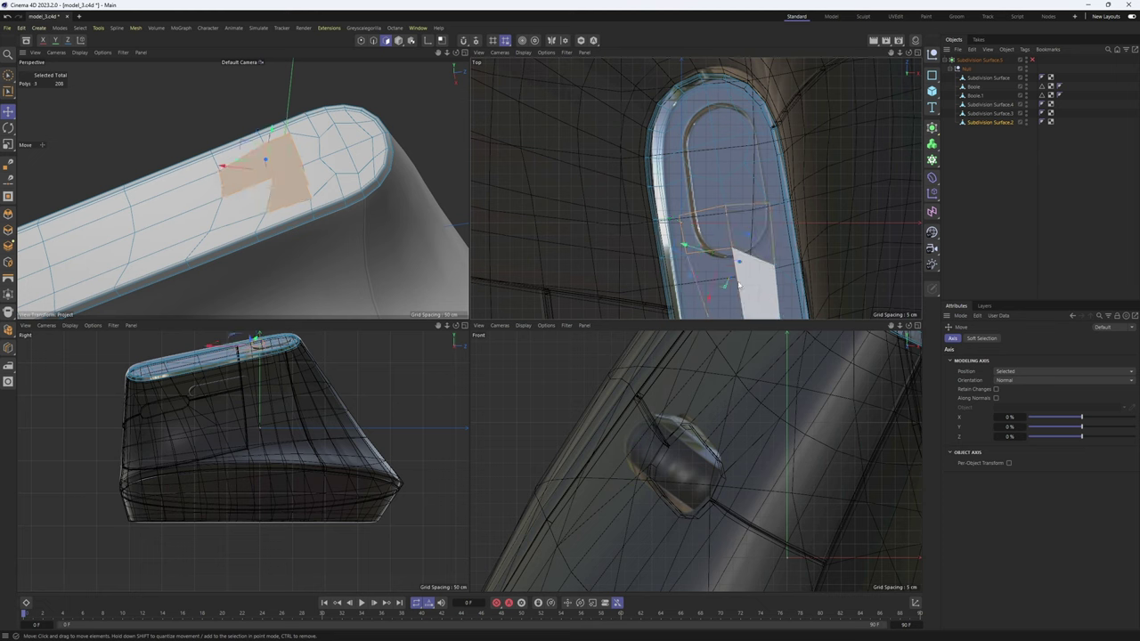
left_click(766, 291, "shift")
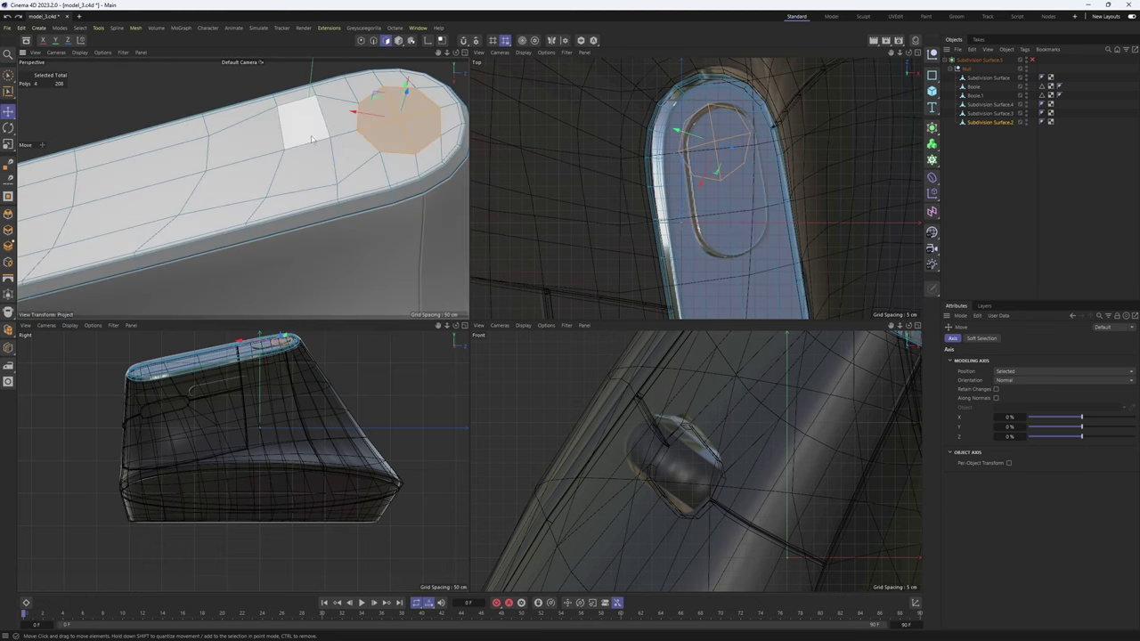
left_click(304, 122)
left_click(246, 142, "shift")
left_click(236, 184, "shift")
left_click(303, 169, "shift")
left_click(295, 140, "shift")
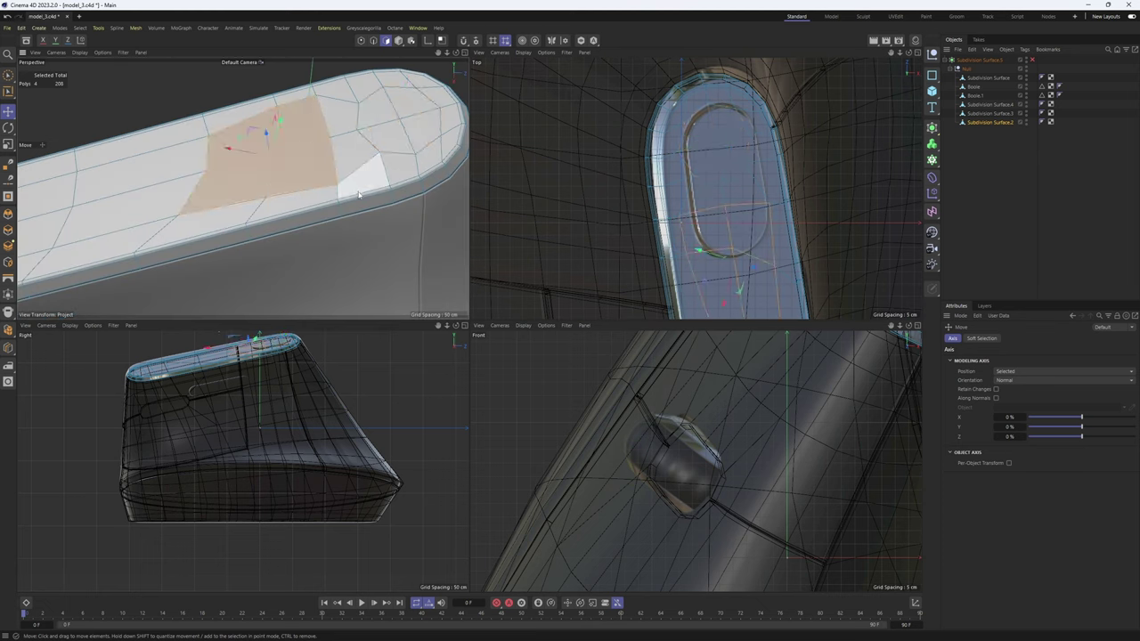
- Select the block of four polygons directly beside the circular patch for the slot's second end
left_click(311, 132)
left_click(307, 168, "shift")
left_click(343, 117, "shift")
left_click(348, 158, "shift")
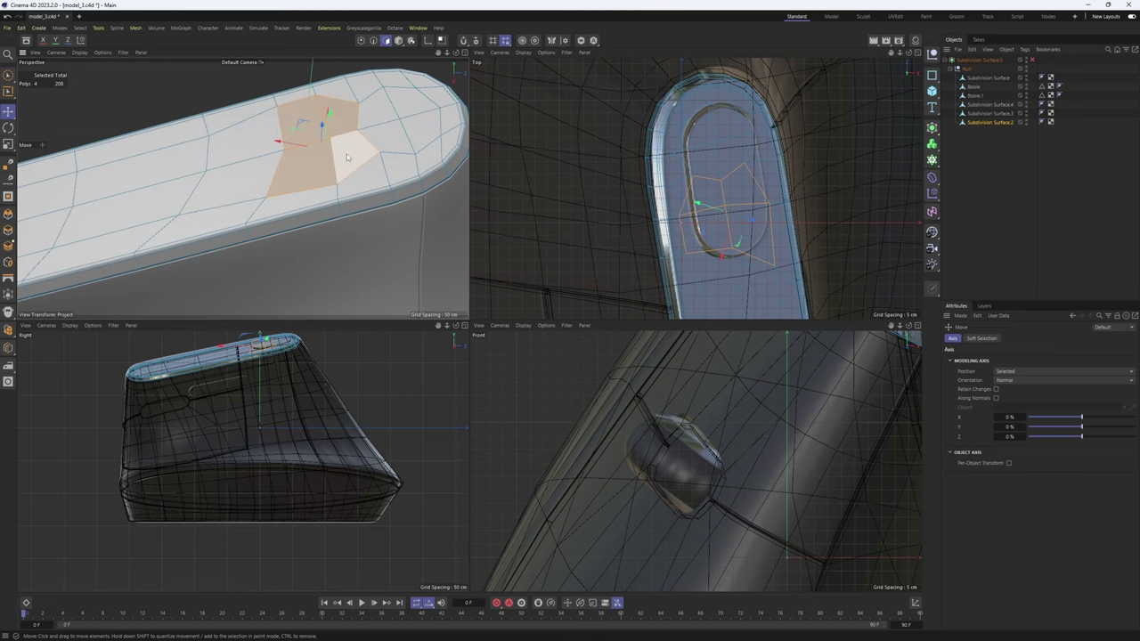
middle_click(398, 171)
- Try Fit Circle directly on the four polygons selected beside the first circle
left_click(8, 381)
left_click_drag(534, 303, 586, 309, "alt")
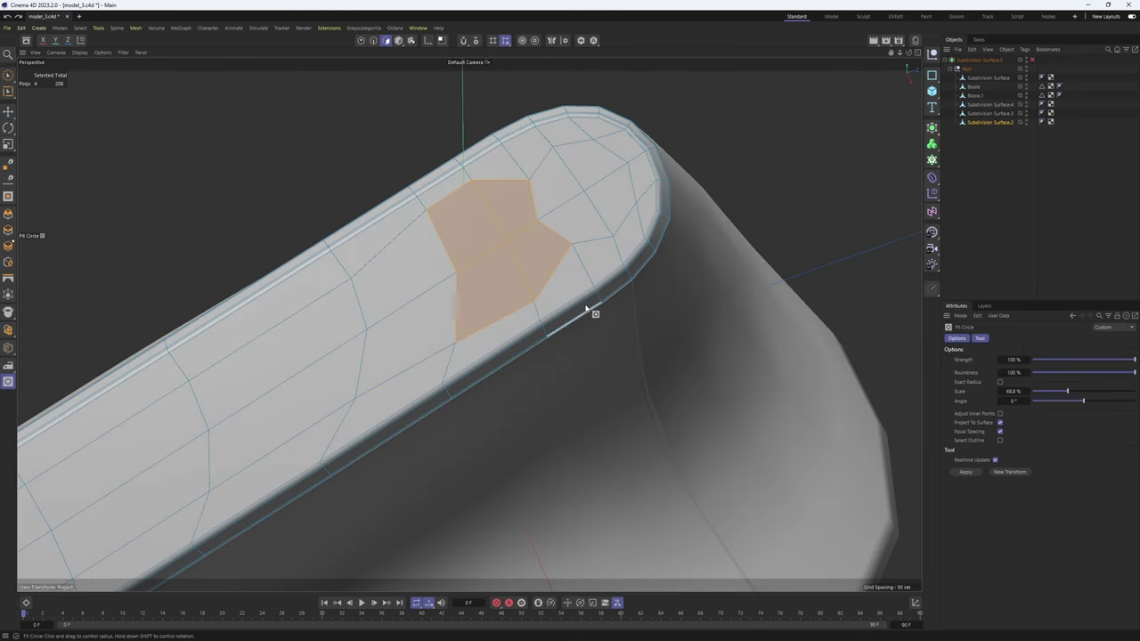
right_click(613, 329)
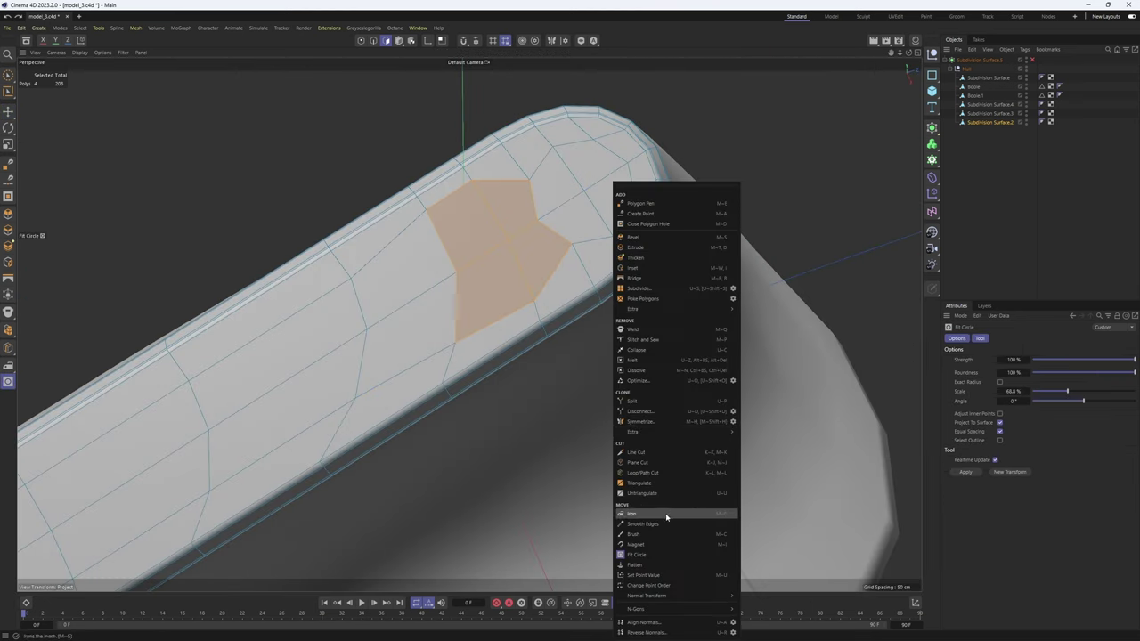
left_click(648, 555)
left_click_drag(635, 533, 661, 525)
key("ctrl+z")
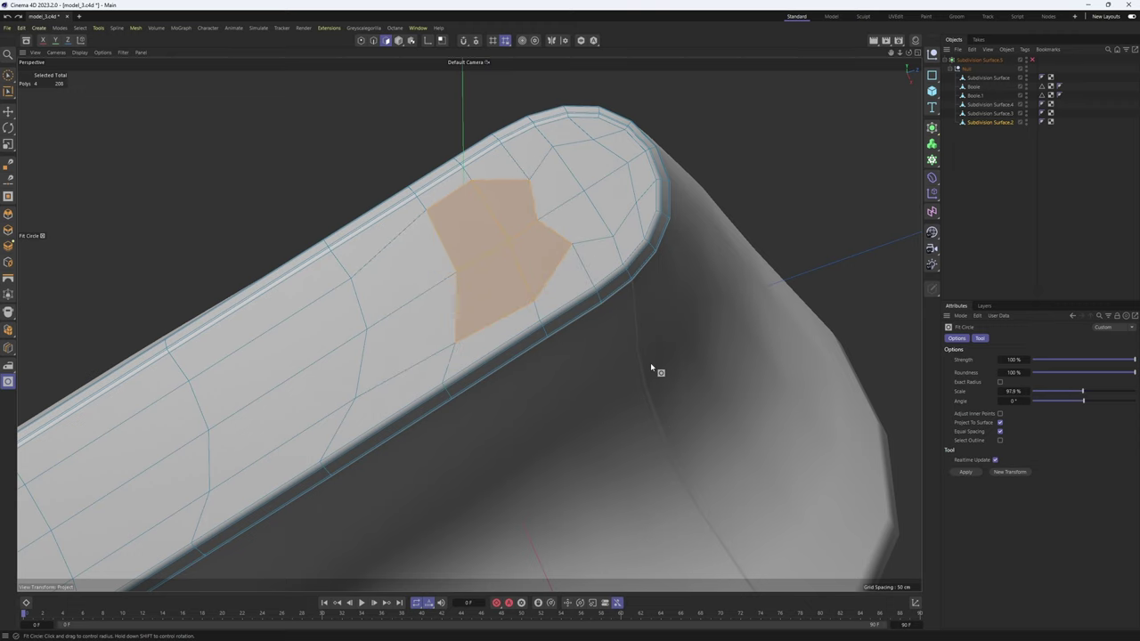
- Inset the four selected polygons by about 0.54 cm and fit them to a circle at 91.6 % scale
scroll(572, 214, "up", 3)
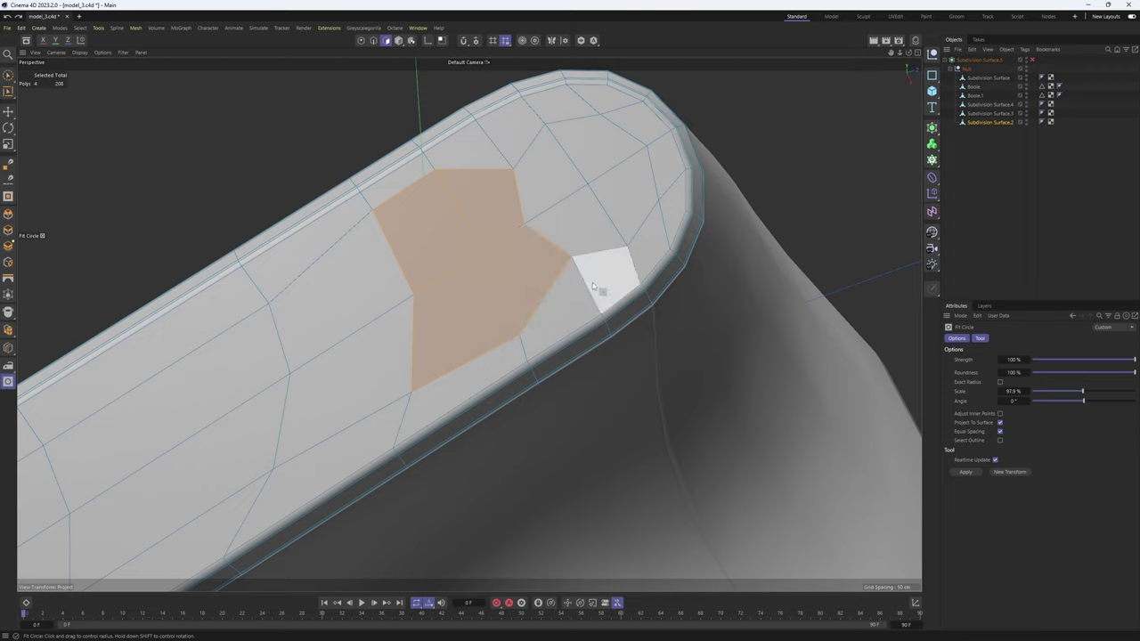
key("i")
right_click(692, 240)
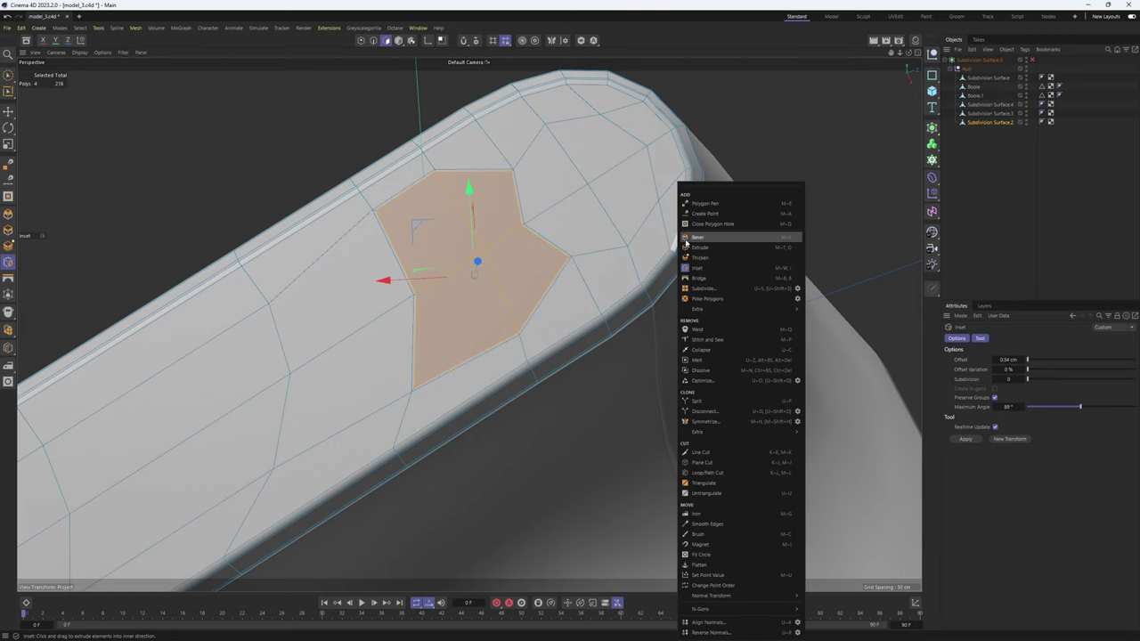
left_click(739, 559)
left_click_drag(738, 560, 719, 559)
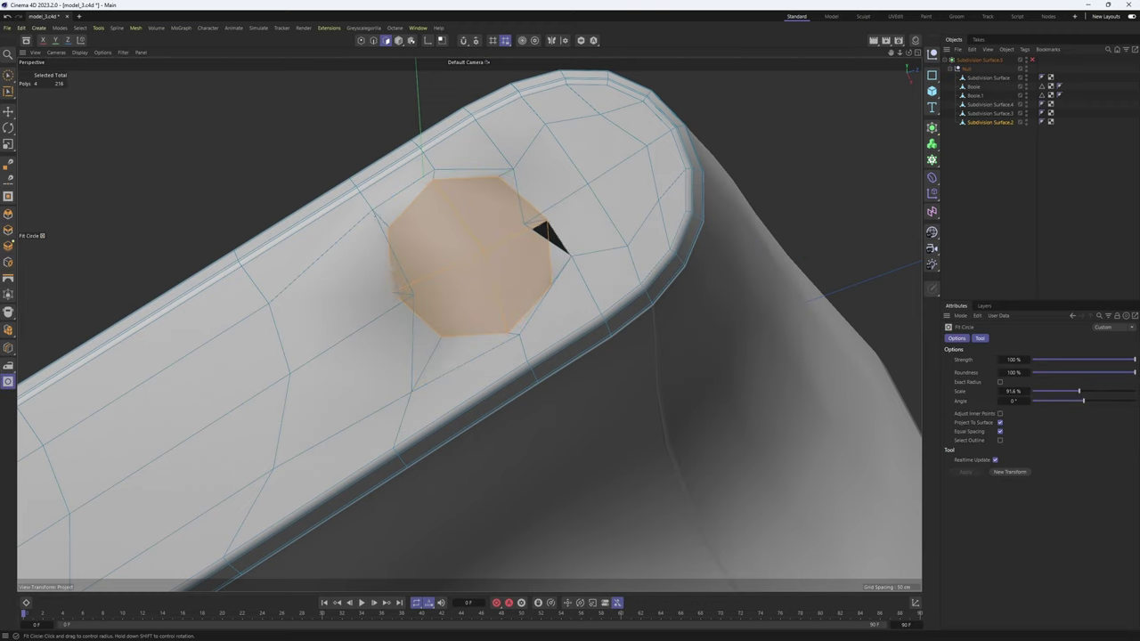
- Move the second circular patch along the strip to line up with the other end of the slot outline
key("e")
middle_click(632, 333)
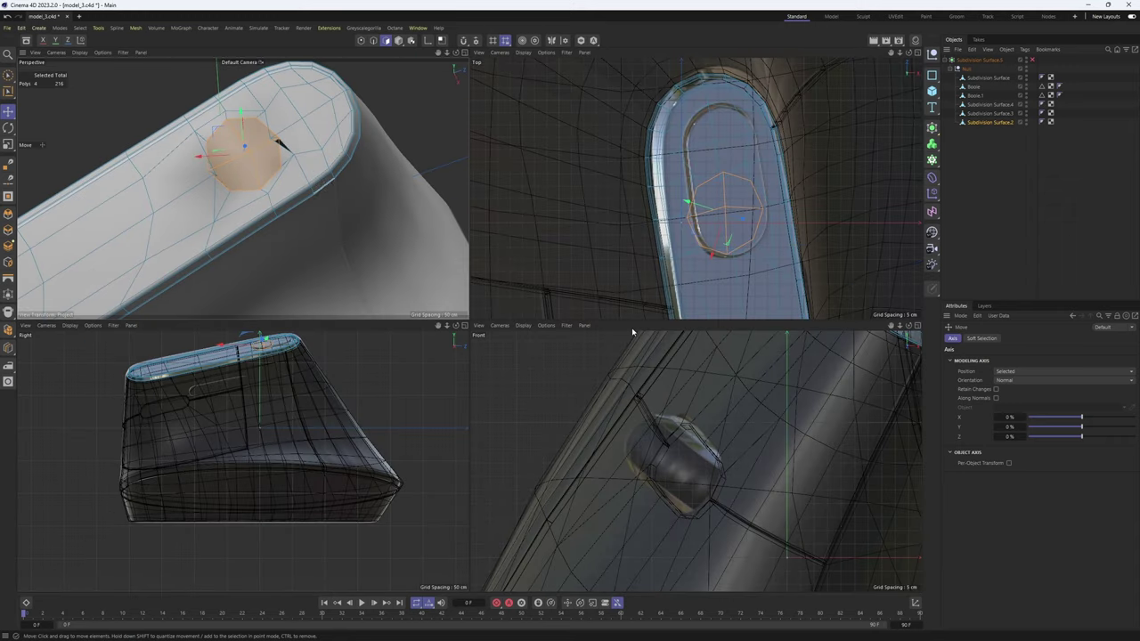
middle_click(369, 283)
left_click_drag(515, 269, 532, 286, "alt")
left_click_drag(453, 258, 447, 258)
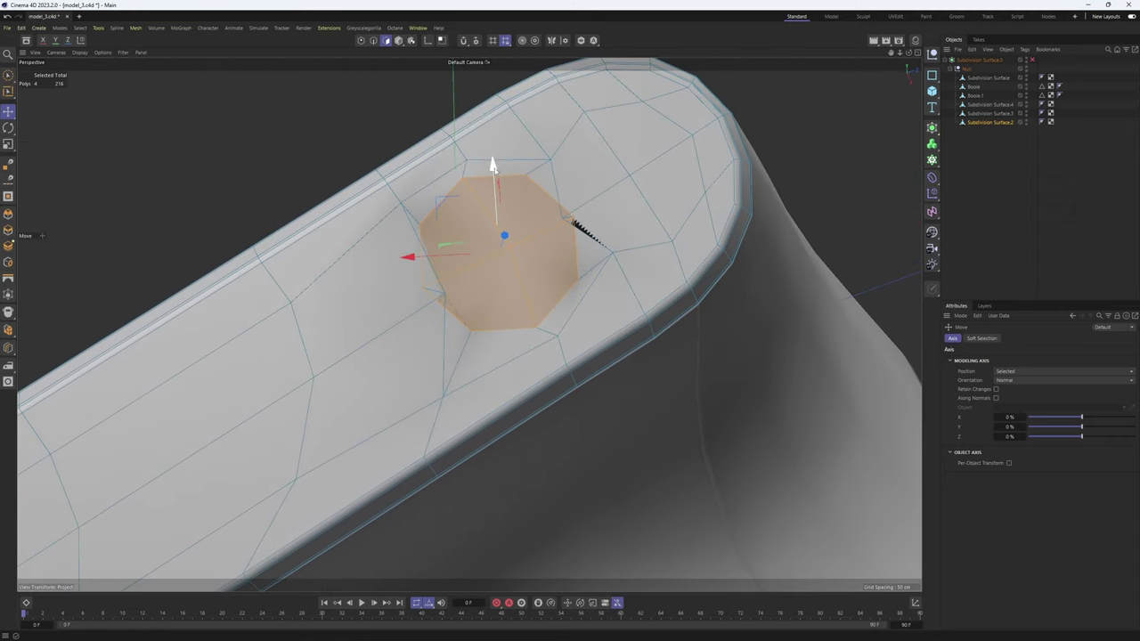
left_click_drag(494, 170, 494, 177)
left_click_drag(443, 264, 428, 270)
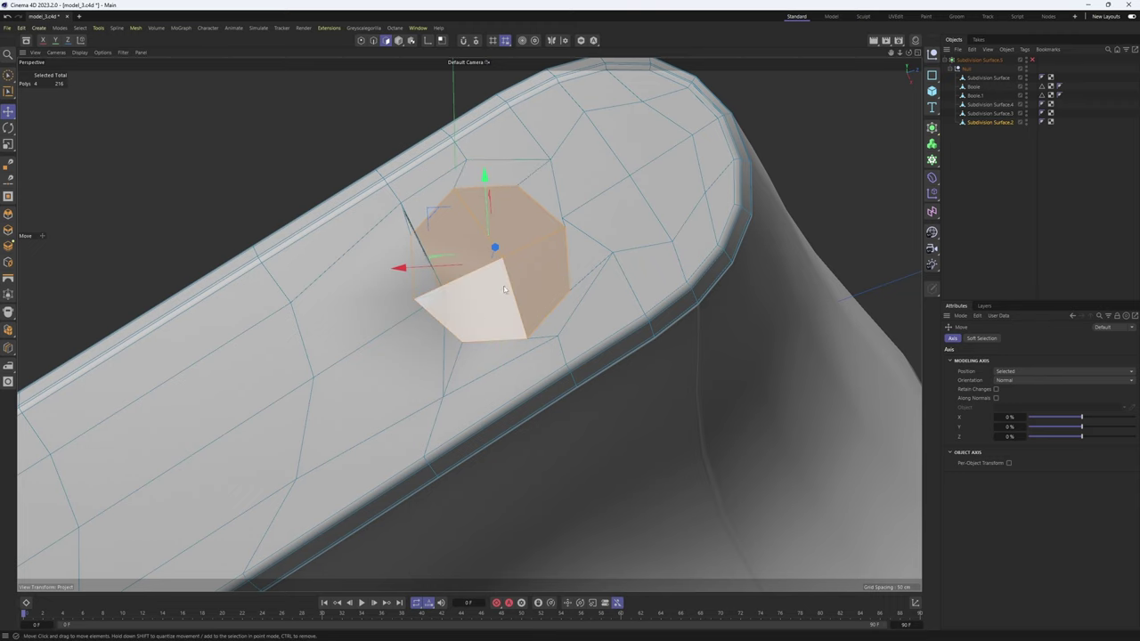
- Slide the mesh points around the second circle outward to clear the overlapping faces
key("Return")
scroll(458, 302, "up", 1)
key("m")
key("o")
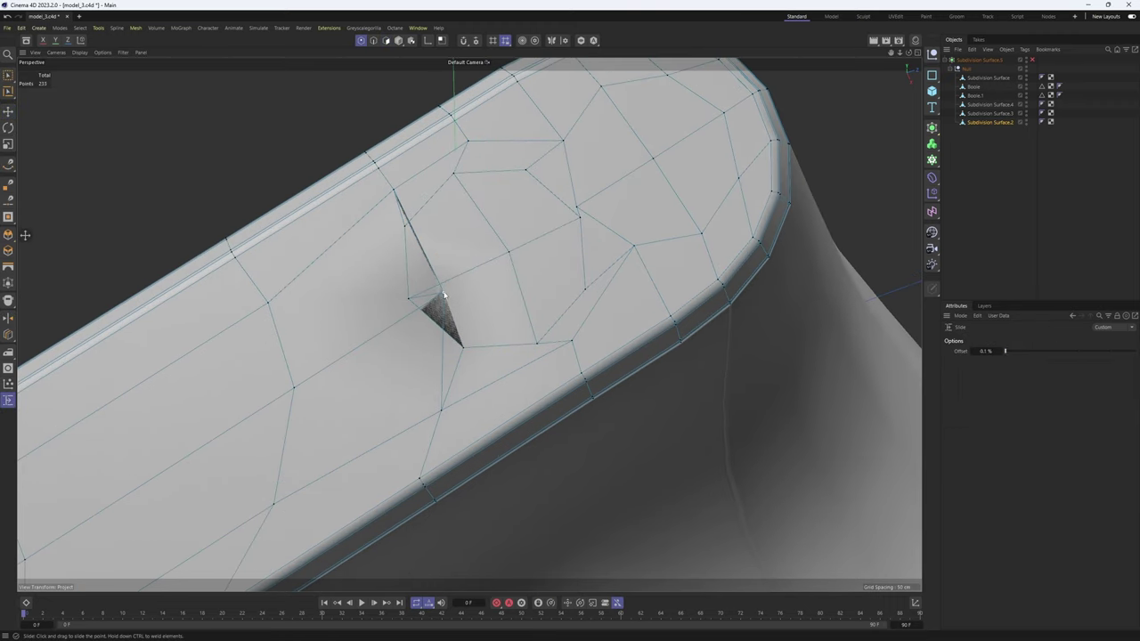
left_click_drag(443, 295, 366, 344)
middle_click_drag(602, 308, 568, 363, "alt")
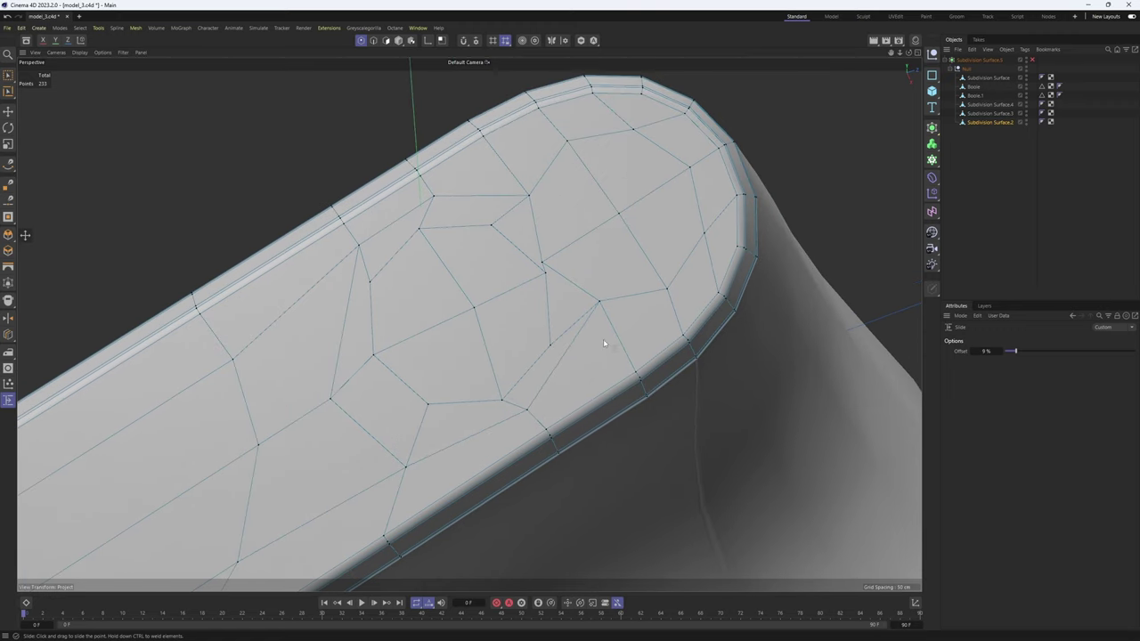
middle_click_drag(603, 342, 619, 396, "alt")
- Select all polygons of both circular patches and delete them
key("Return")
key("Return")
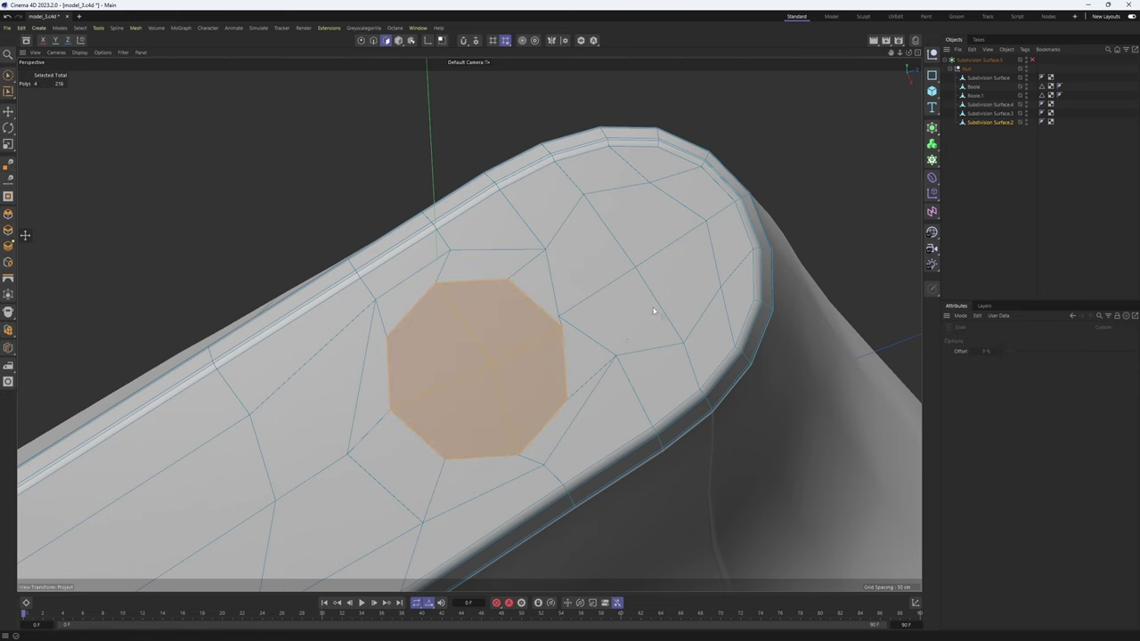
key("Return")
key("Return")
key("e")
left_click(632, 278, "shift")
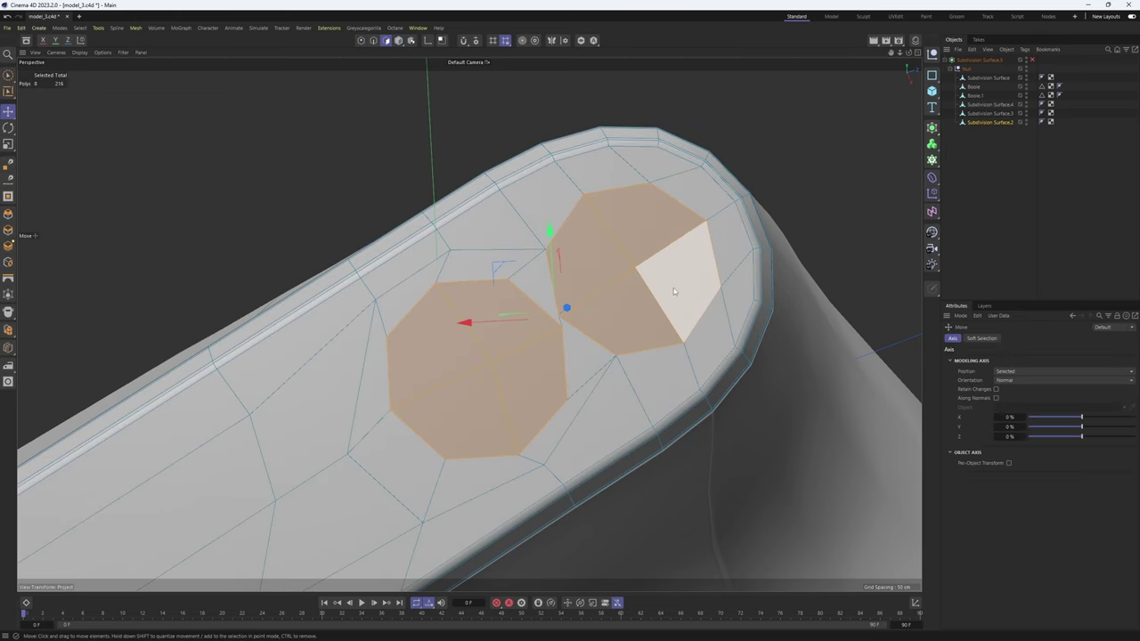
key("Delete")
- Cut straight edges between the two holes with the Polygon Pen and delete the polygons between them to form one slot
right_click(513, 183)
left_click(556, 206)
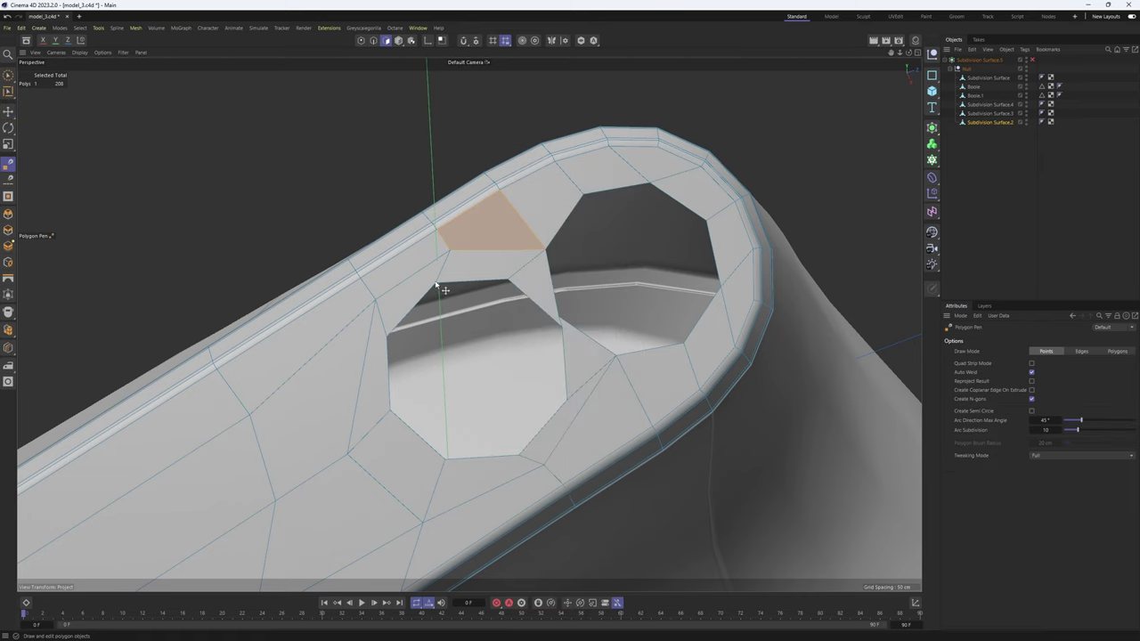
left_click(584, 195)
left_click(684, 344)
left_click(592, 392, "ctrl")
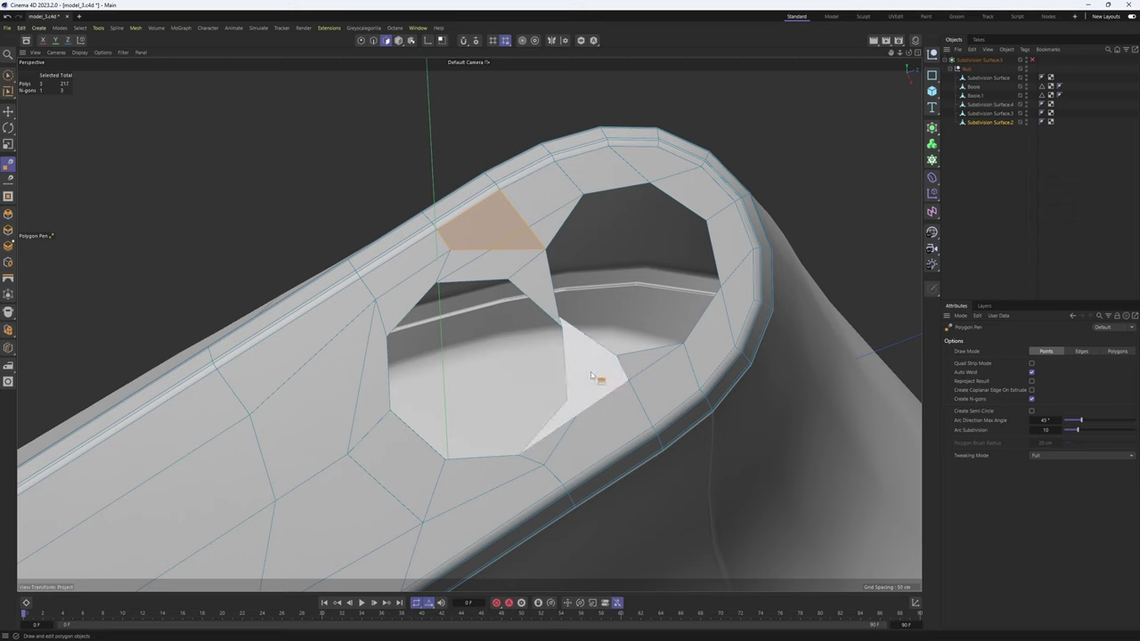
left_click(554, 305, "ctrl")
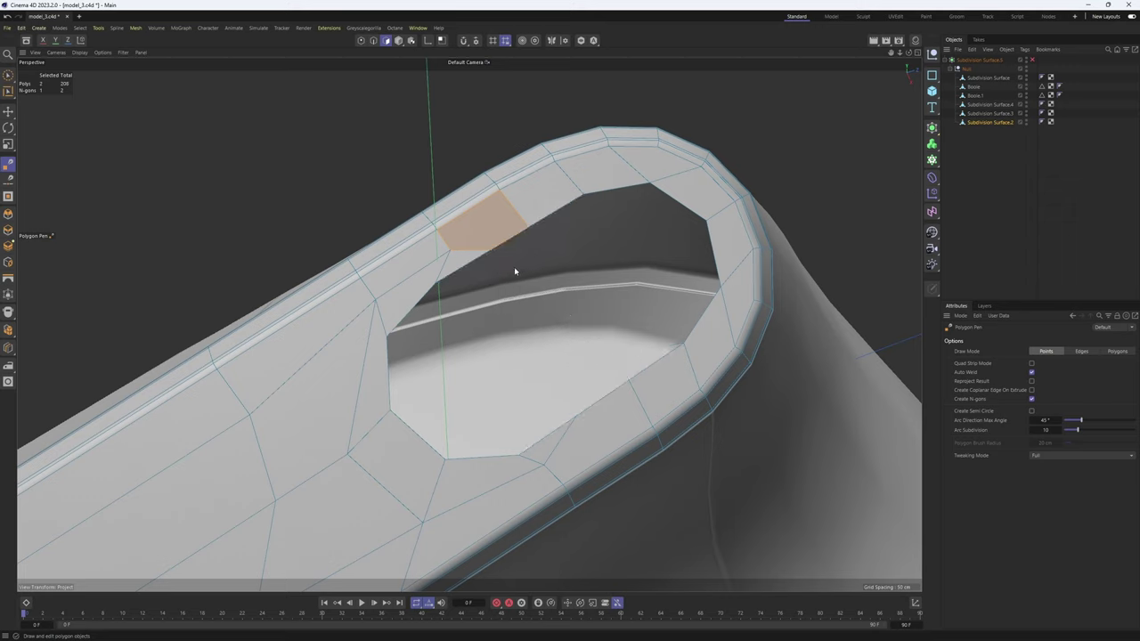
- Weld the loose points beside the slot into its corners with the Polygon Pen and slide a side point along the slot's border
key("Return")
left_click_drag(509, 255, 473, 316, "alt")
left_click_drag(486, 471, 517, 417, "alt")
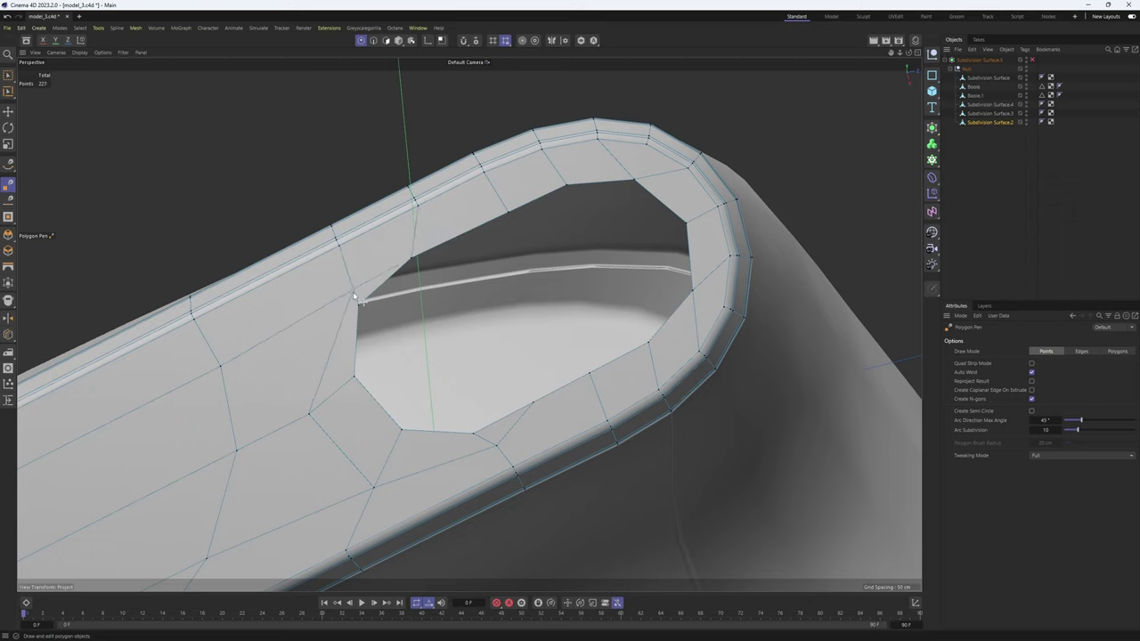
left_click_drag(351, 381, 374, 490)
left_click_drag(536, 404, 590, 374)
scroll(592, 377, "down", 3)
scroll(628, 366, "up", 2)
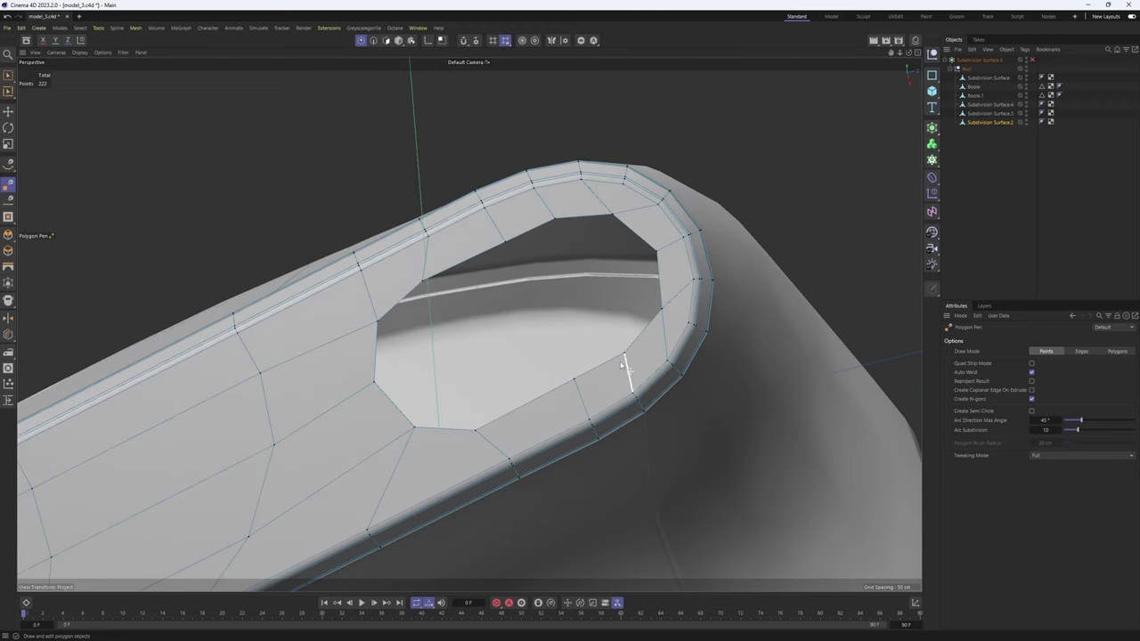
key("m")
key("o")
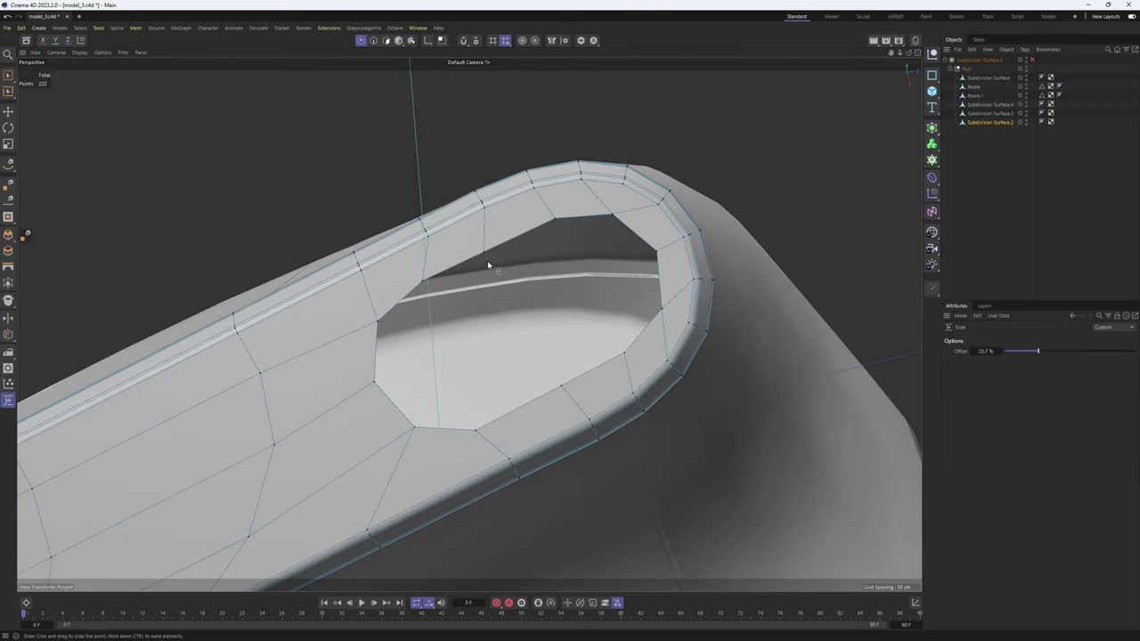
- Extrude the slot's border edge loop down into the body and add a loop cut around the new wall near the rim
key("Return")
key("e")
left_click_drag(517, 280, 617, 299, "alt")
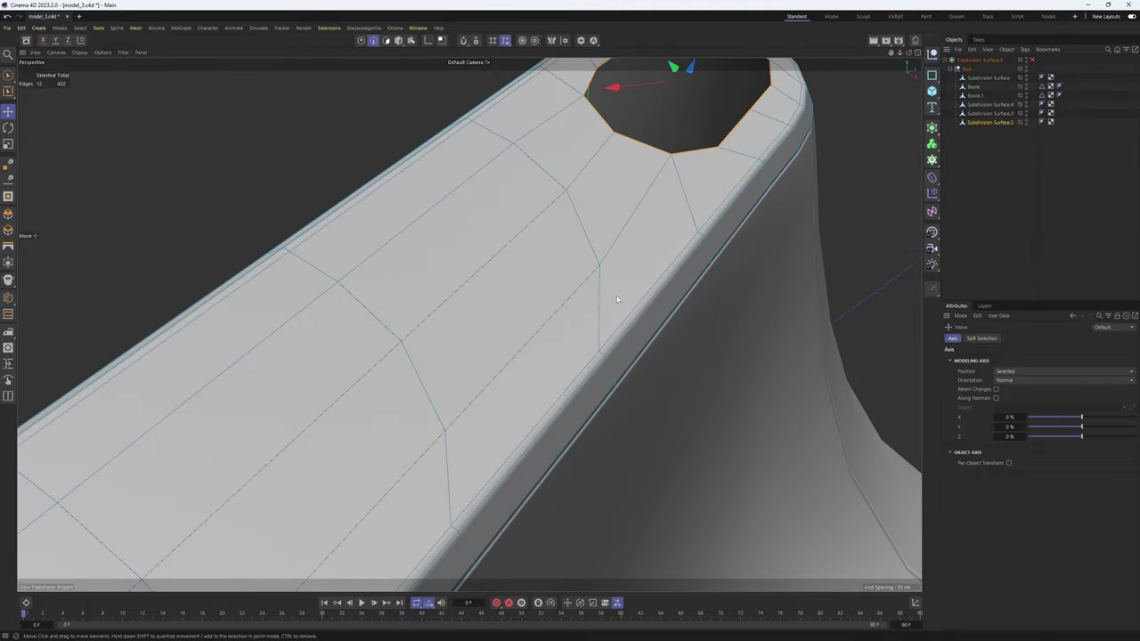
scroll(616, 299, "down", 3)
left_click_drag(613, 152, 612, 190, "ctrl")
scroll(635, 173, "up", 3)
key("k")
key("l")
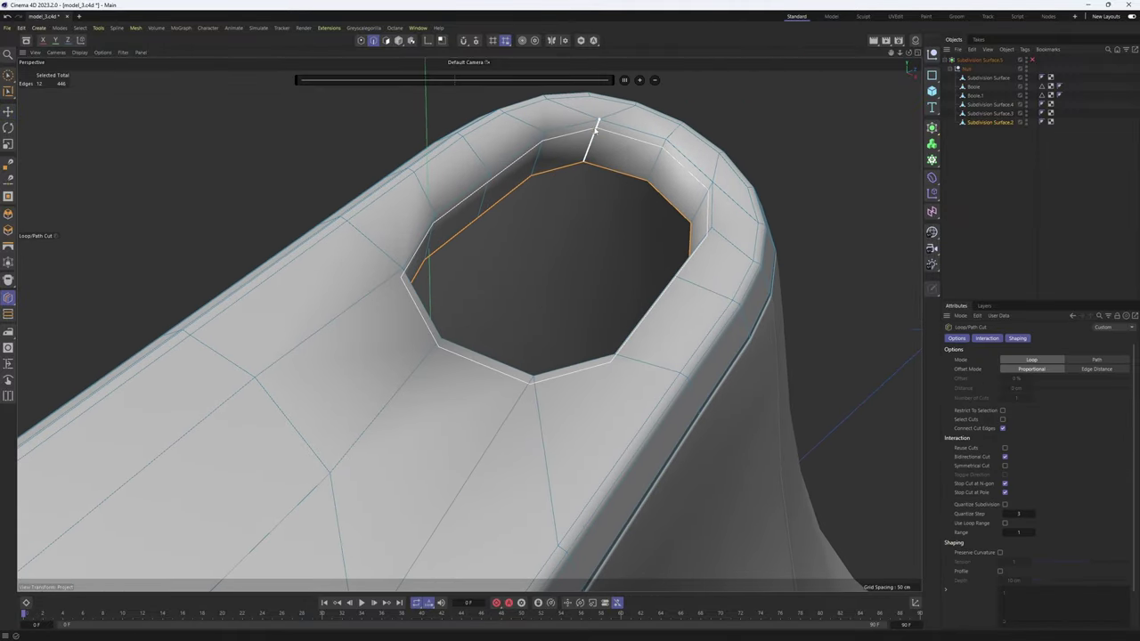
left_click(596, 128)
- Select the slot's rim edge loop and slide a cloned loop outward by about 0.95 cm
key("u")
key("l")
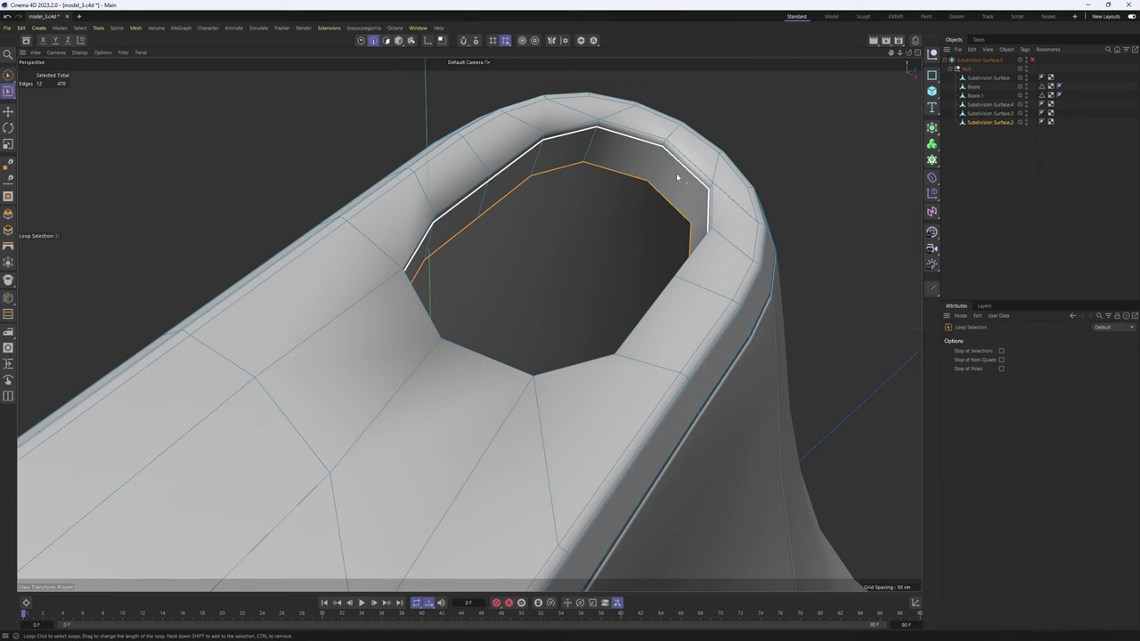
left_click(674, 133)
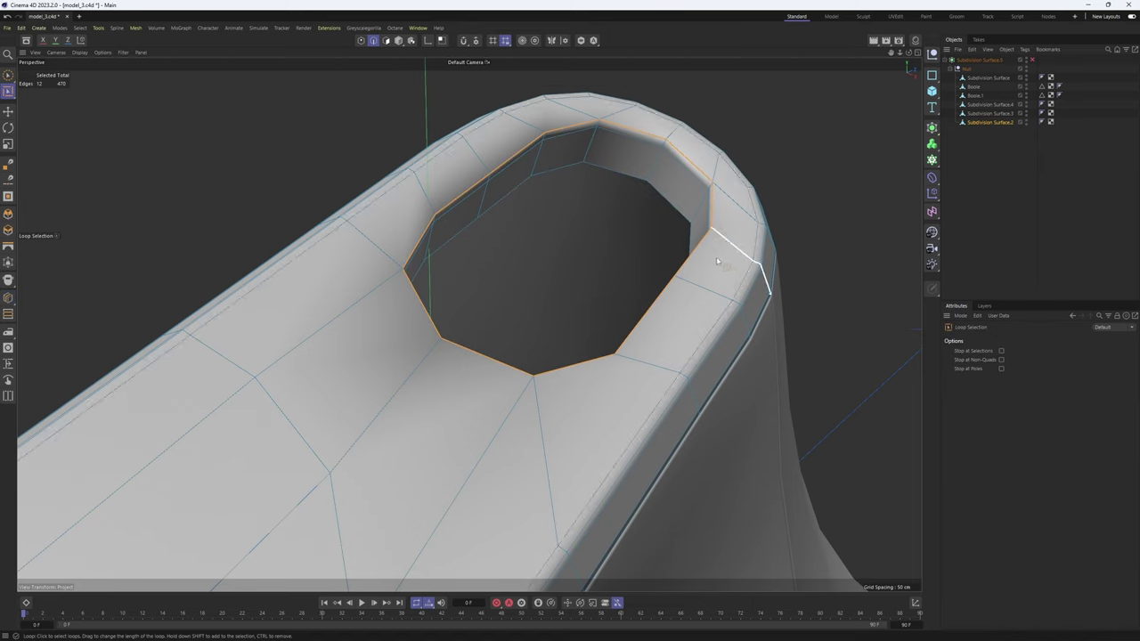
key("m")
key("o")
right_click(757, 246)
left_click(781, 542)
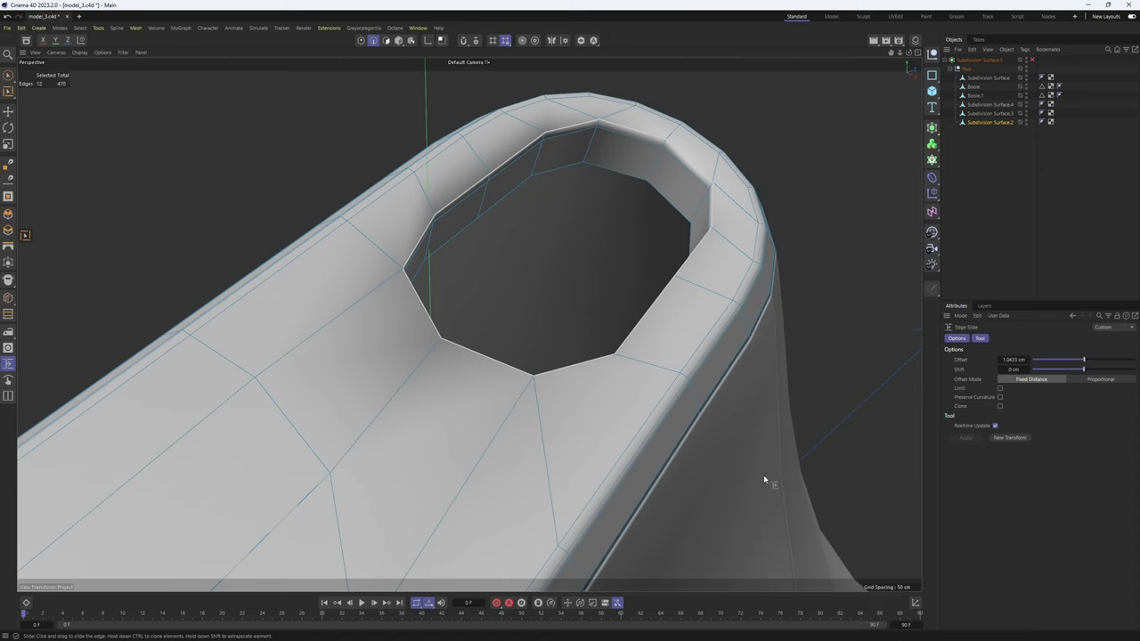
scroll(704, 242, "up", 3)
mouse_move(725, 188)
left_mouse_down("ctrl")
mouse_move(723, 201)
mouse_move(631, 206)
mouse_move(609, 252)
mouse_move(620, 331)
mouse_move(618, 321)
left_mouse_up("ctrl")
- Undo the rim loops, the border extrusion and the point welds around the slot
key("ctrl+shift+a")
key("q")
key("ctrl+shift+a")
key("ctrl+z")
key("ctrl+z")
left_click_drag(507, 280, 530, 303, "alt")
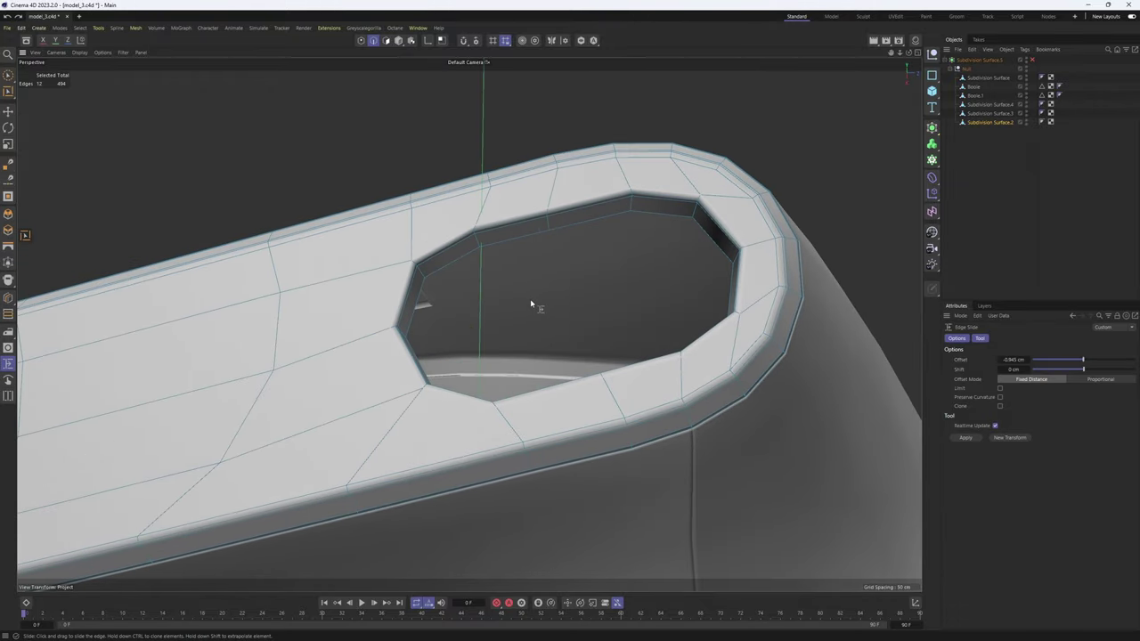
key("ctrl+z")
key("ctrl+z")
key("ctrl+z")
key("ctrl+z")
key("ctrl+z")
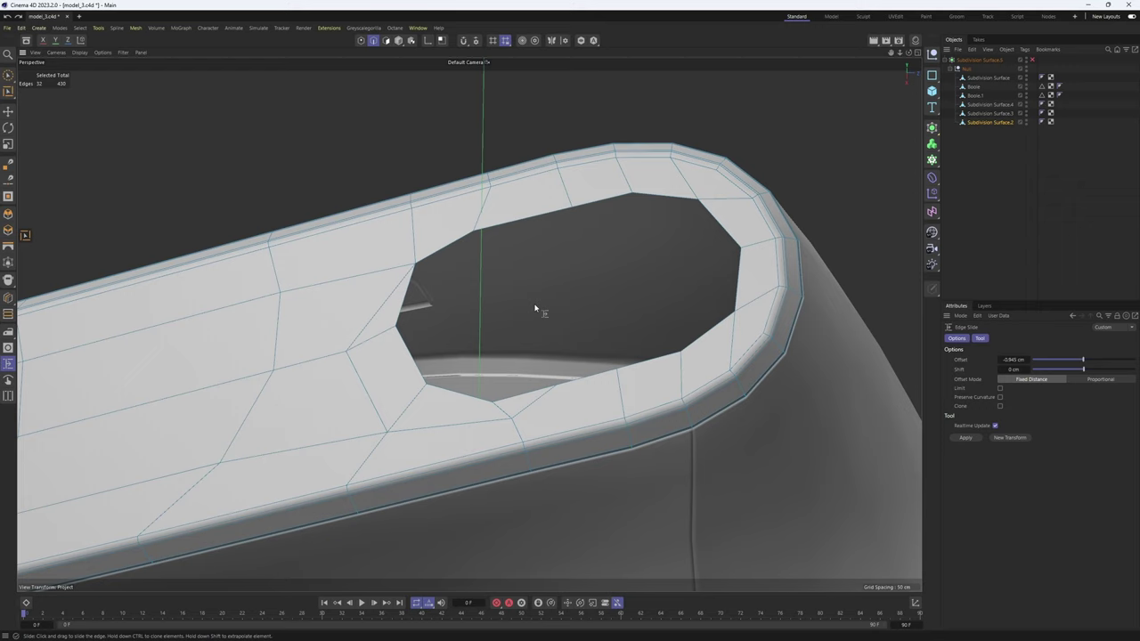
- Weld the leftover points around the slot to its corner points and the adjacent strip edge points with the Polygon Pen
key("Return")
key("Return")
key("e")
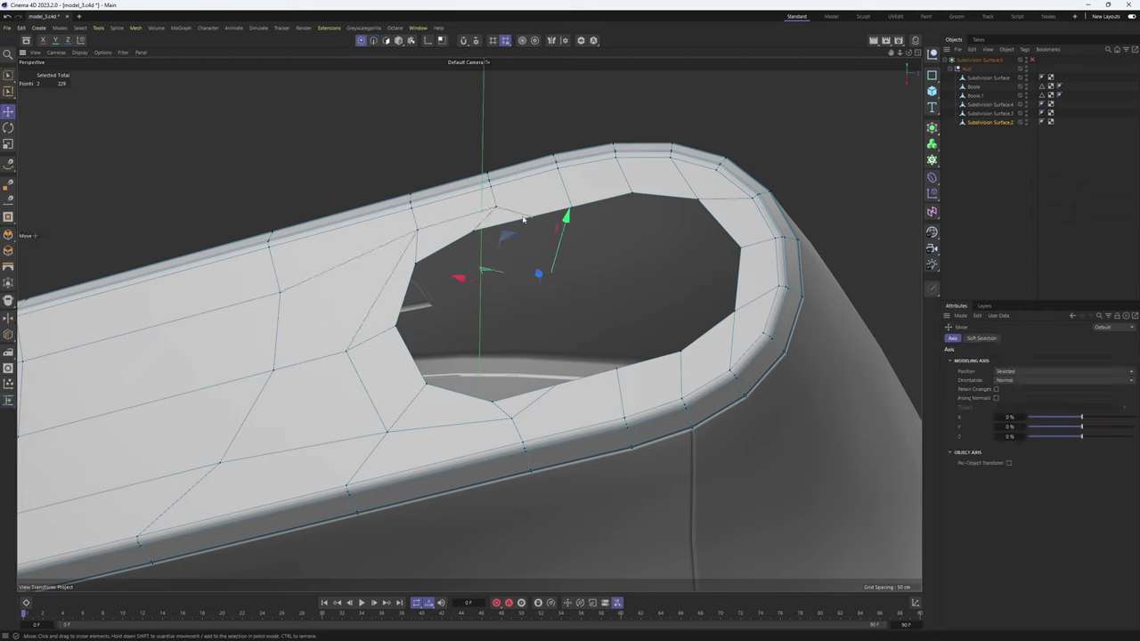
key("m")
key("e")
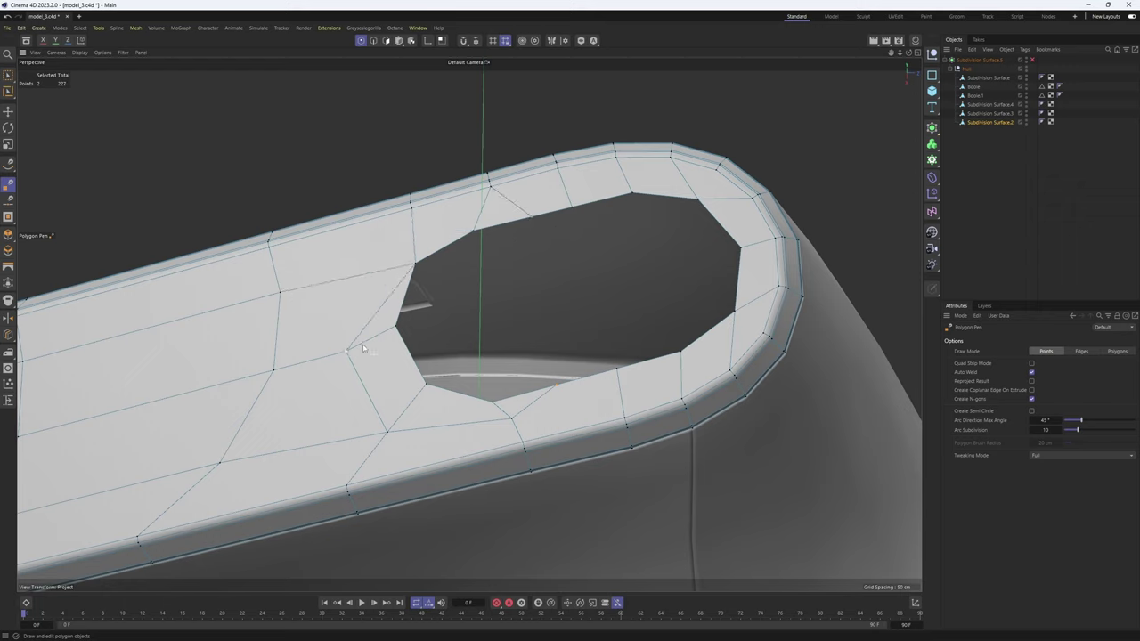
left_click_drag(390, 431, 419, 394)
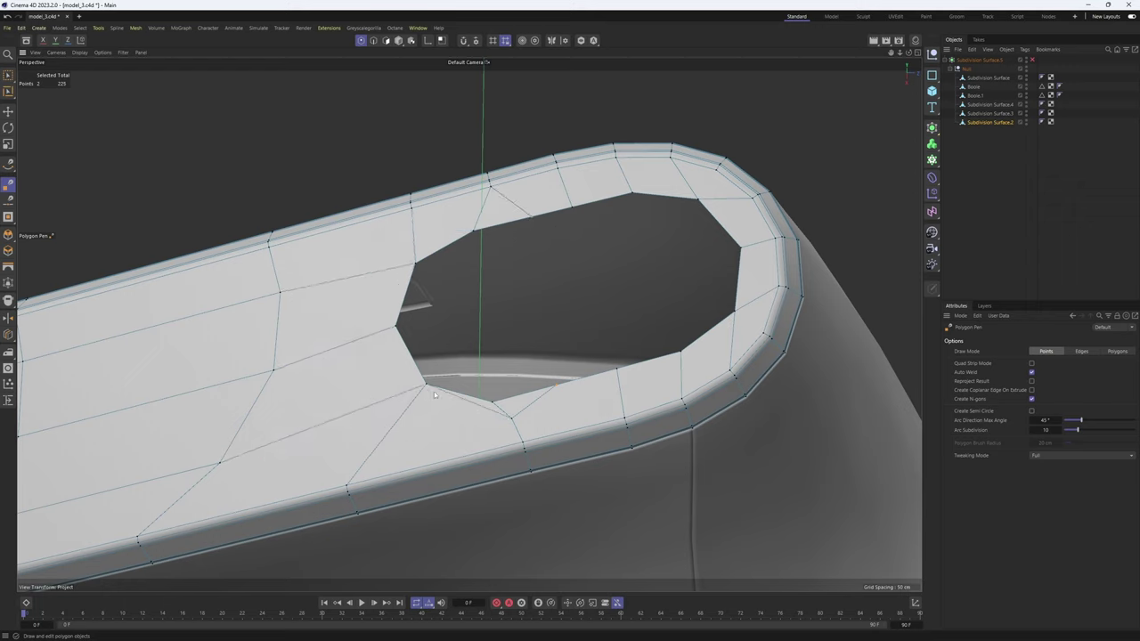
left_click(557, 386)
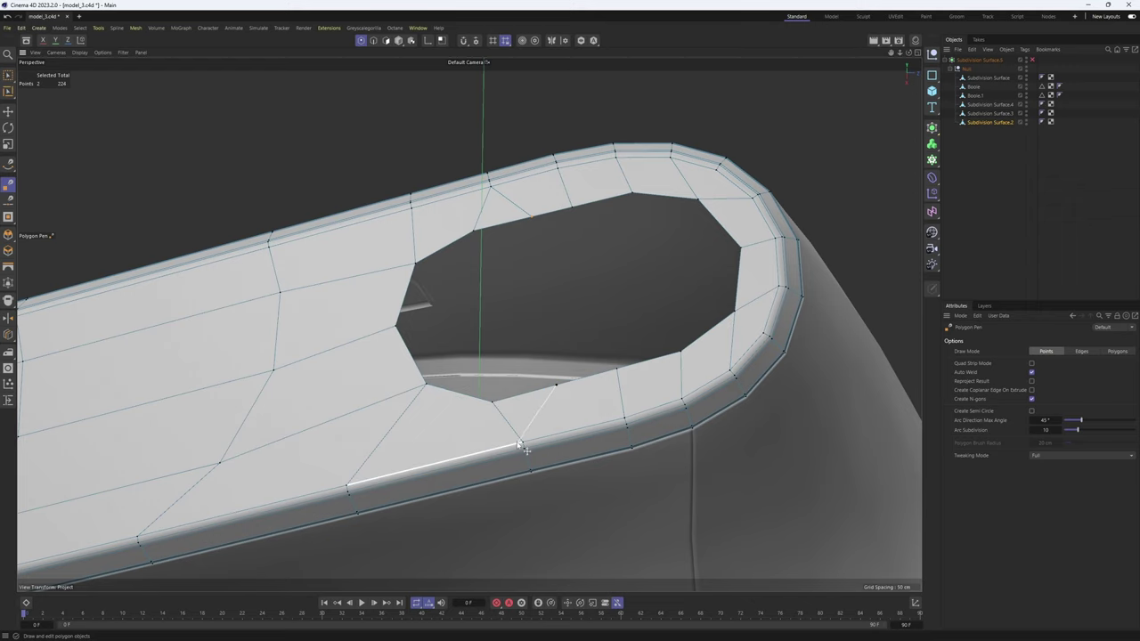
- Extrude the slot's full border edge loop down into the body and add a loop cut around the wall just below the rim
key("Return")
key("e")
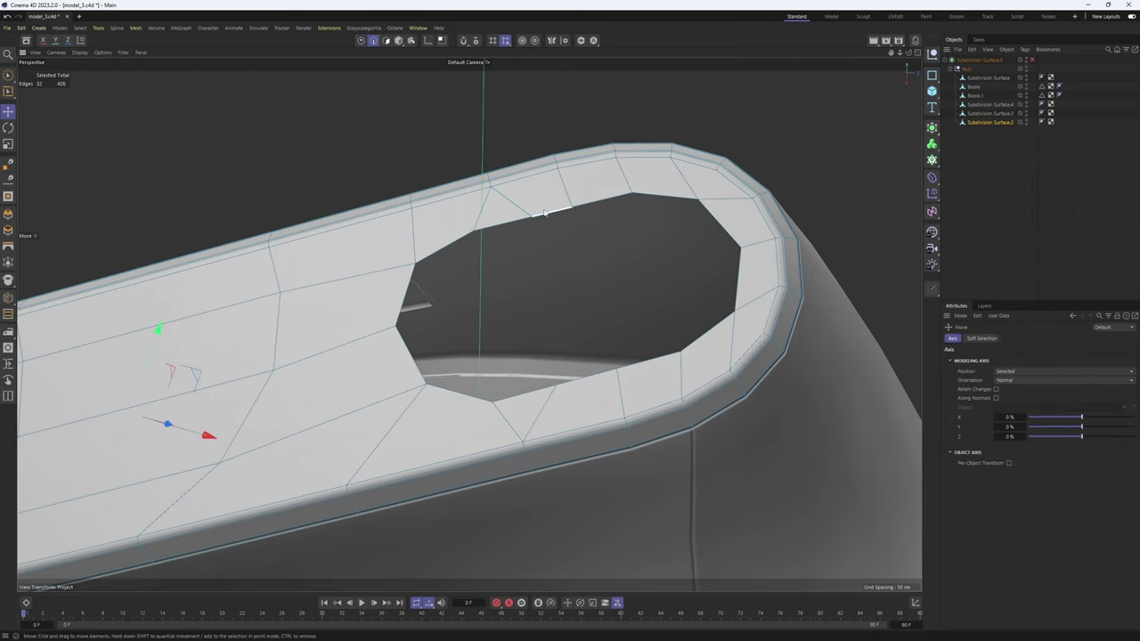
double_click(541, 215)
left_click_drag(616, 231, 703, 191, "alt")
middle_click_drag(703, 191, 644, 278, "alt")
left_click_drag(644, 278, 616, 226, "alt")
left_click_drag(616, 226, 642, 182, "alt")
key("k")
key("l")
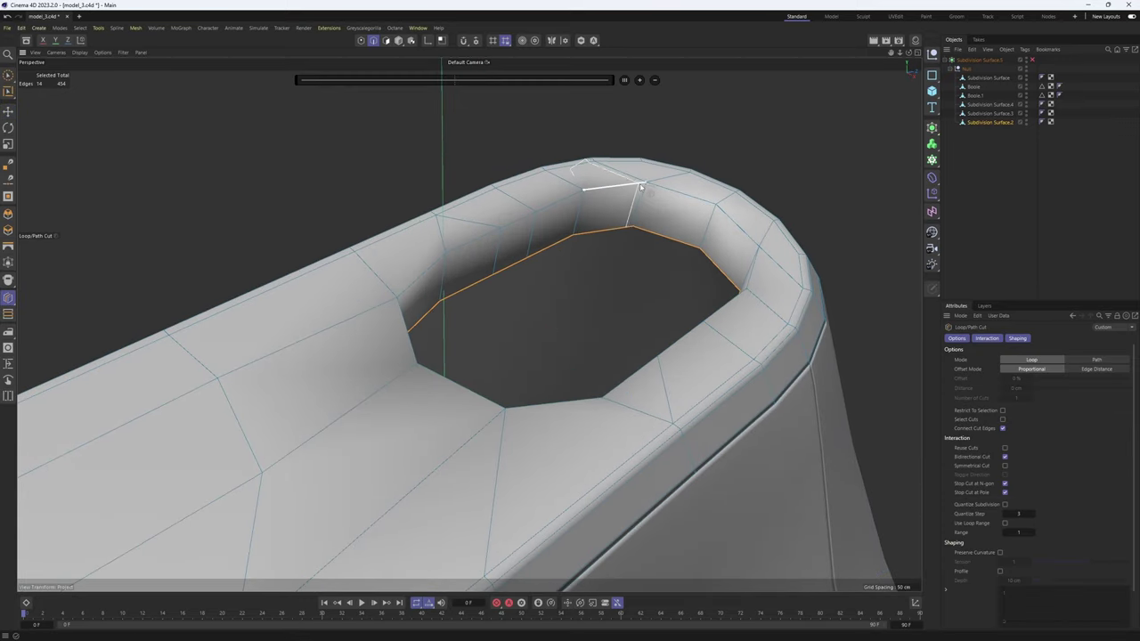
left_click(688, 205)
- Select the slot's rim edge loop and slide a cloned loop outward by about 1.275 cm onto the strip's surface
key("u")
key("l")
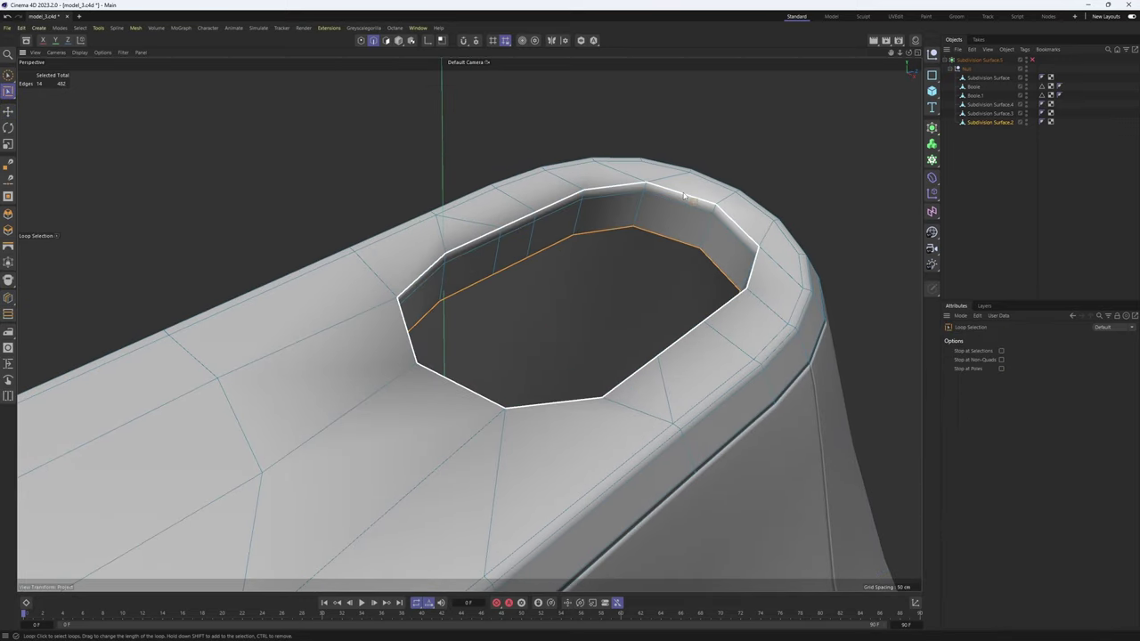
left_click(731, 220)
key("m")
key("o")
left_click_drag(754, 268, 761, 267, "ctrl")
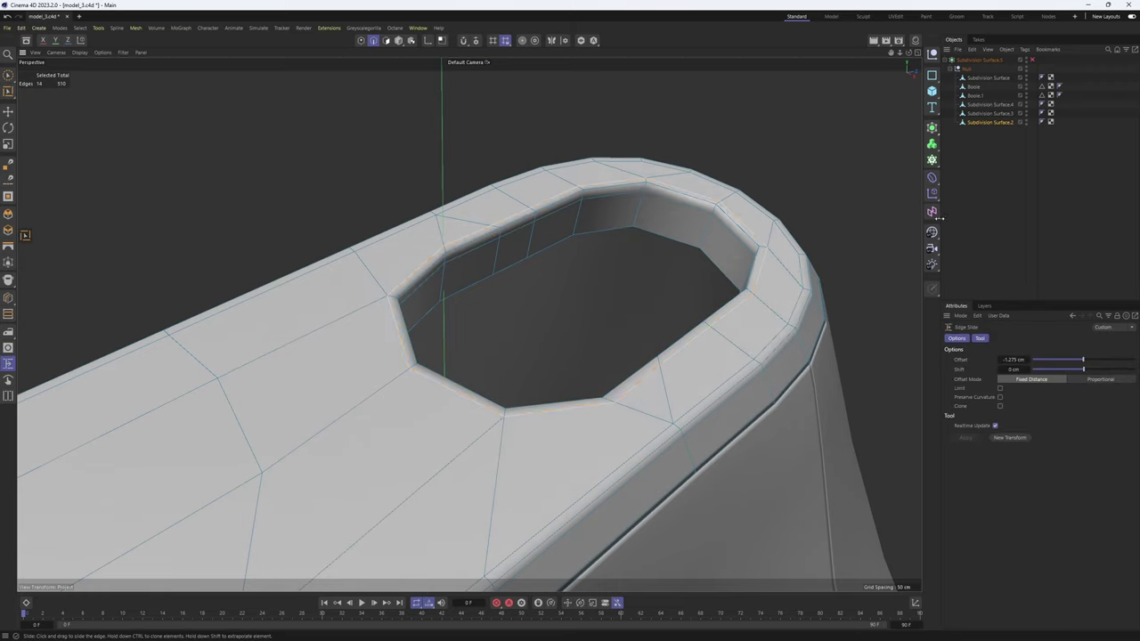
- Preview the slot with subdivision smoothing and return to the unsmoothed mesh with its selection
key("q")
left_click(978, 214)
scroll(603, 246, "down", 5)
left_click_drag(603, 247, 707, 316, "alt")
key("ctrl+z")
key("ctrl+z")
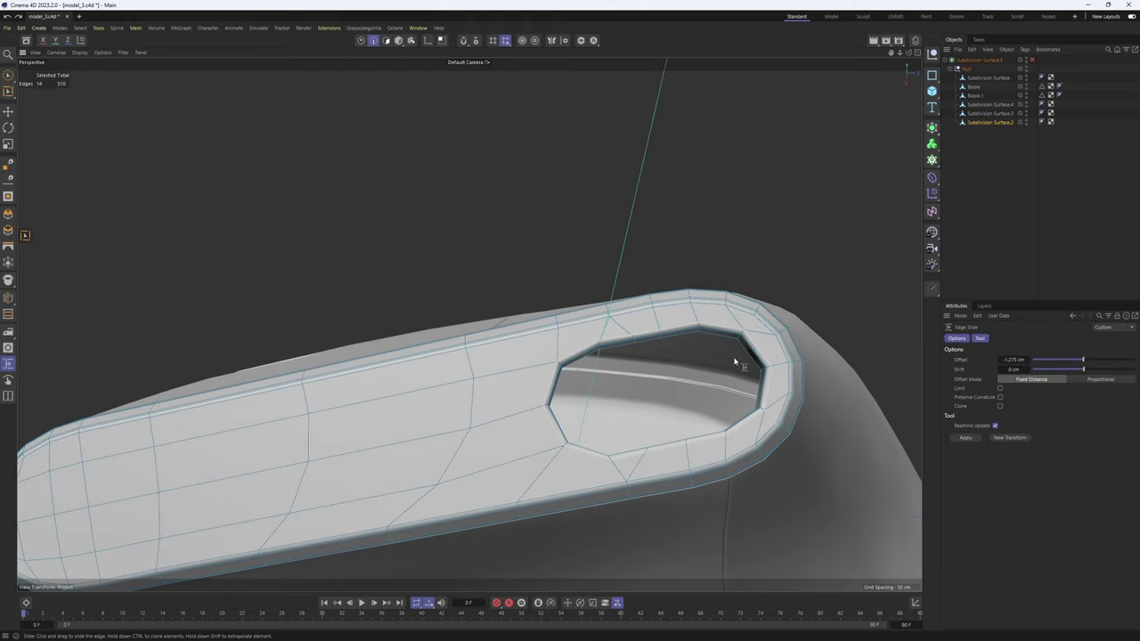
- Select the polygon loop of the slot's inner wall near the rim and split it into a separate object
scroll(737, 362, "up", 3)
left_click_drag(736, 362, 702, 224, "alt")
key("Return")
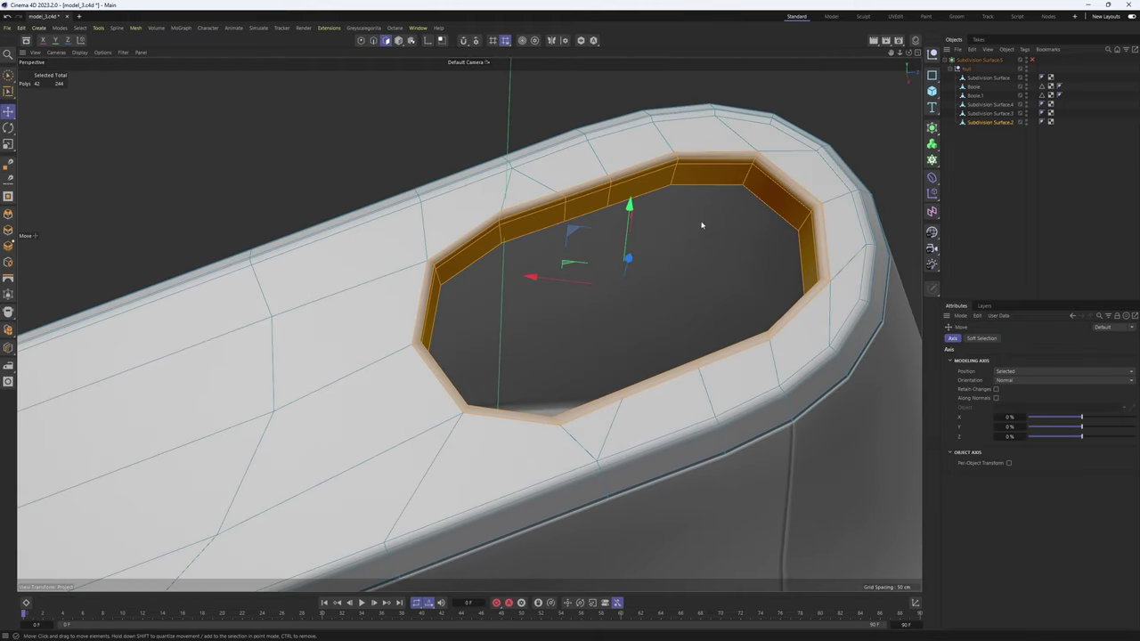
key("u")
key("l")
left_click(677, 164)
left_click_drag(677, 165, 701, 268, "alt")
key("u")
key("p")
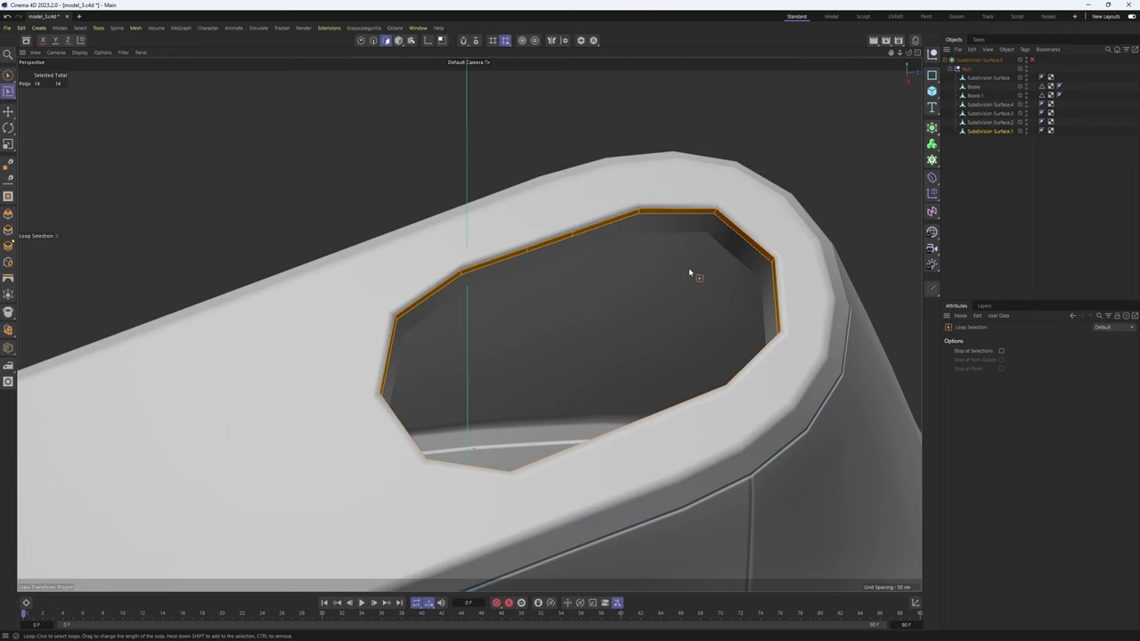
- Select the upper border edge loop of the split ring and raise it slightly above the strip's surface
key("Return")
key("Return")
key("r")
double_click(554, 239)
left_click_drag(580, 236, 612, 260, "alt")
key("e")
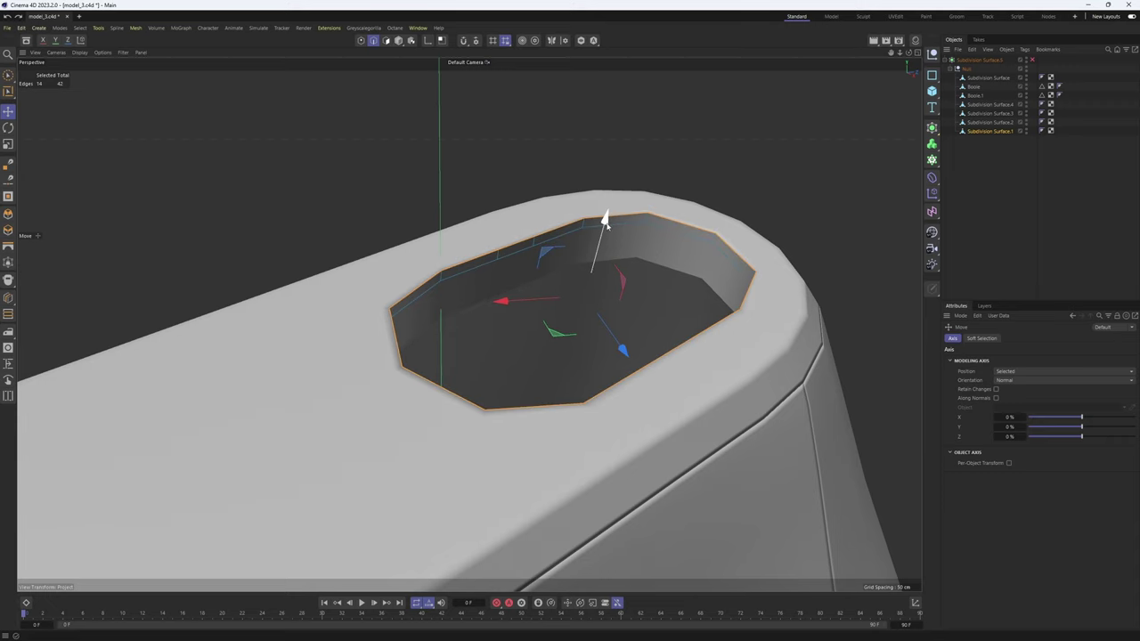
mouse_move(605, 224)
left_mouse_down()
mouse_move(614, 195)
mouse_move(610, 208)
left_mouse_up()
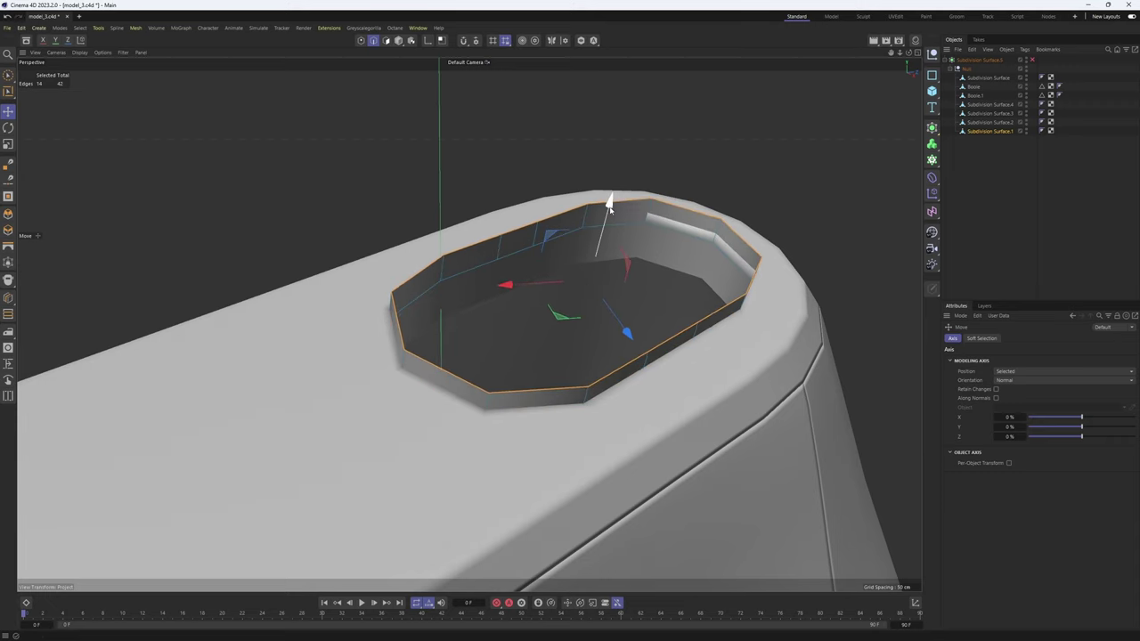
- Close the ring's upper opening with Close Polygon Hole using the Patch polygon type
right_click(682, 161)
left_click(712, 195)
left_click(606, 206)
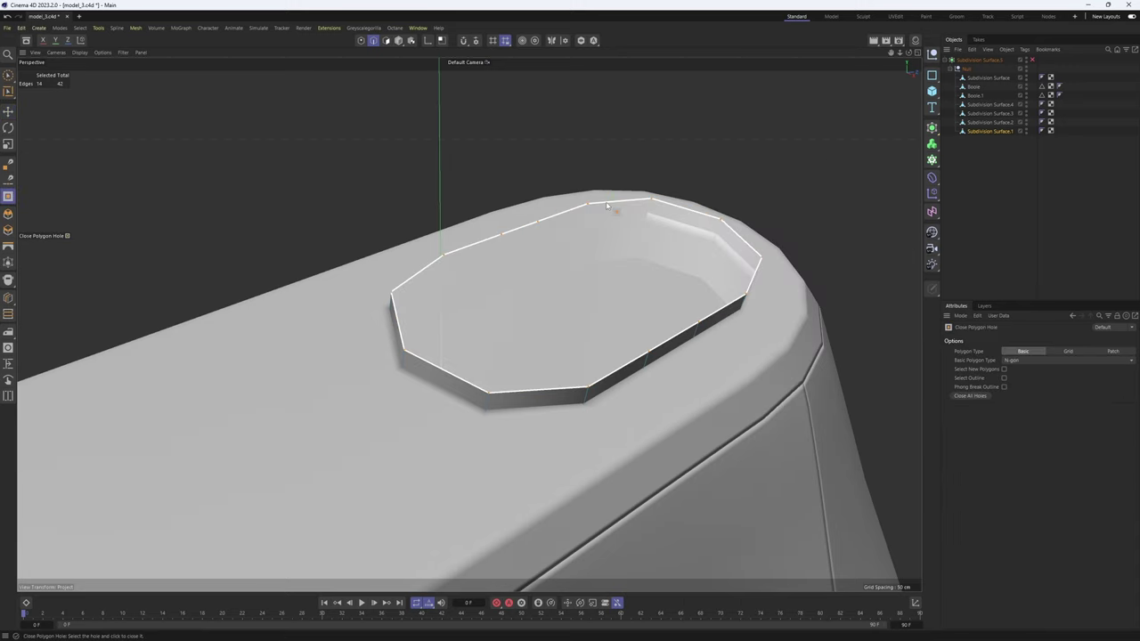
left_click(606, 206)
left_click(1067, 351)
left_click_drag(890, 312, 806, 306, "alt")
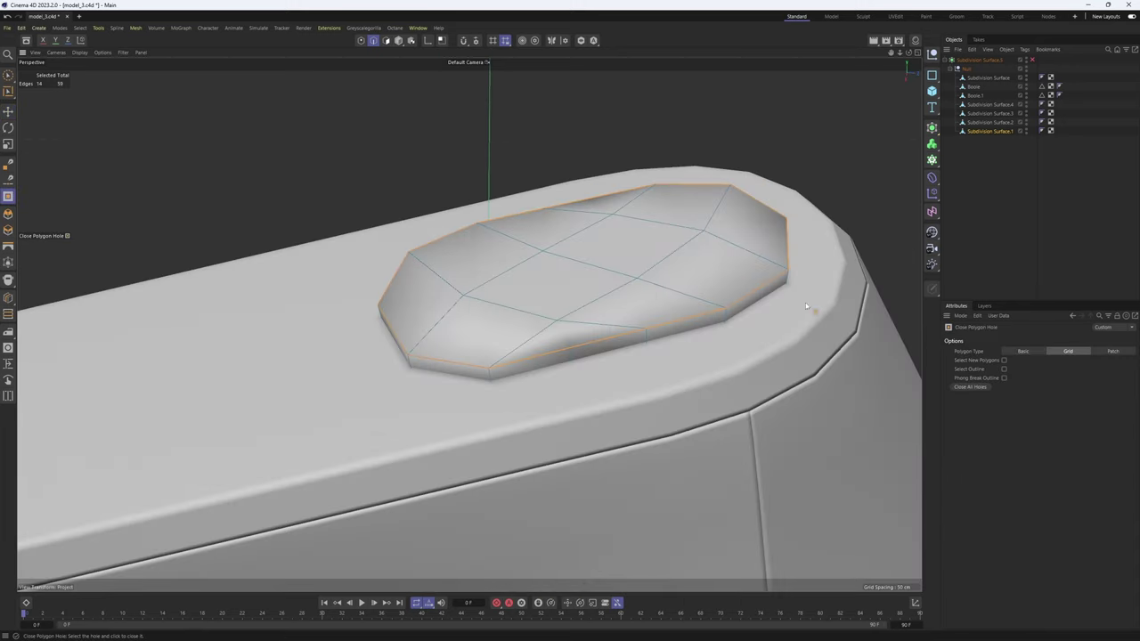
left_click(1113, 351)
left_click_drag(566, 310, 708, 305, "alt")
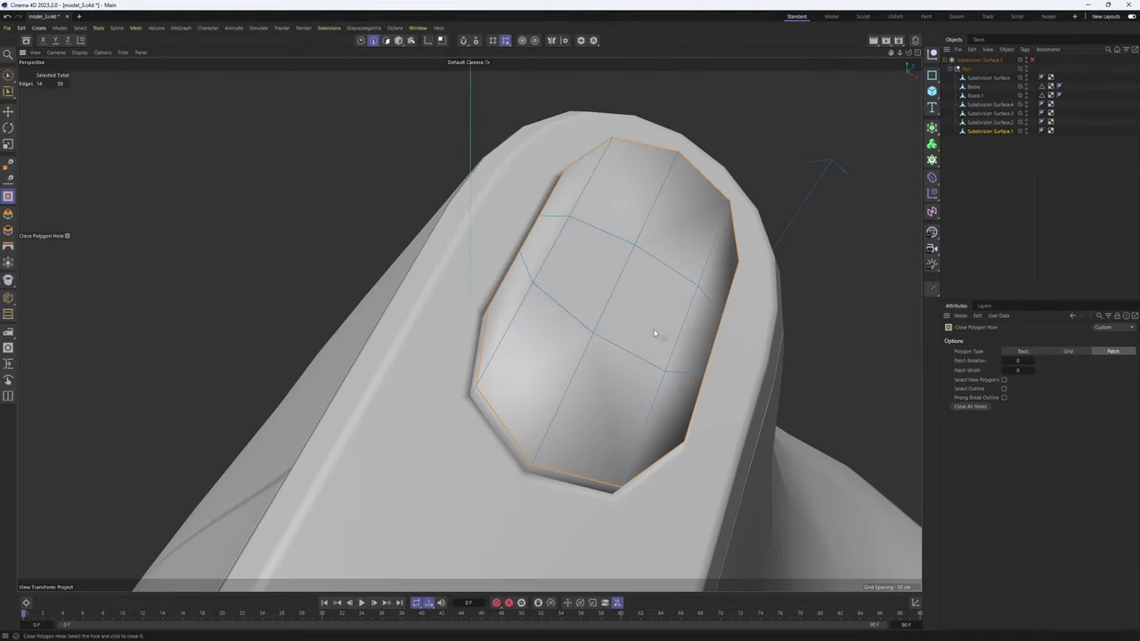
- Select all cap polygons with Phong Break Selection and inset them by 1.4 cm
key("e")
key("Return")
key("u")
key("n")
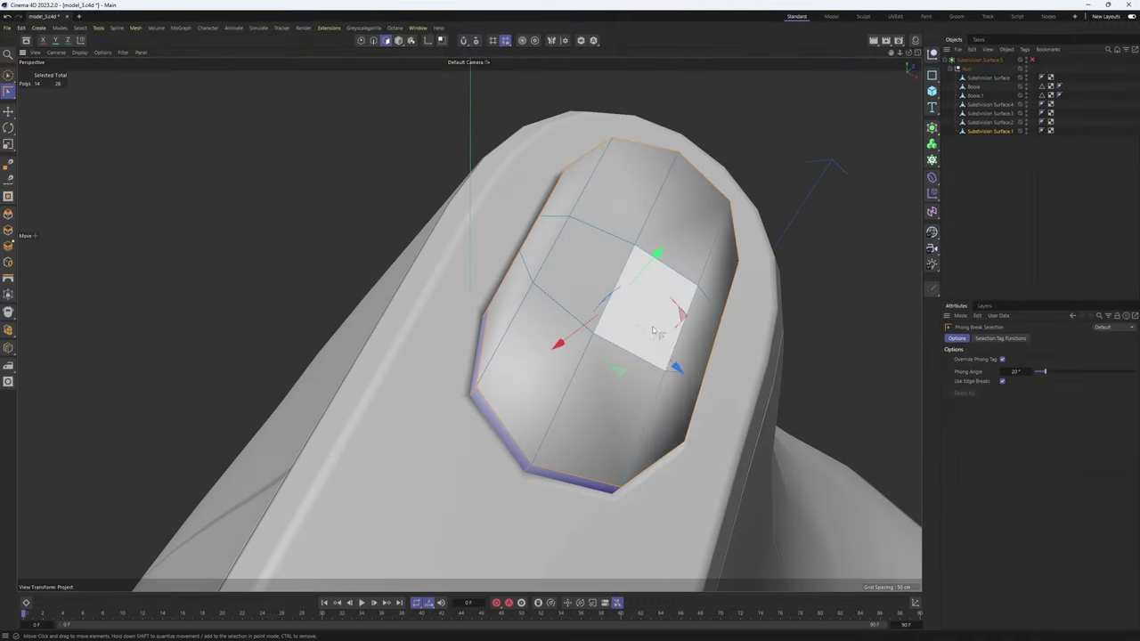
left_click(79, 28)
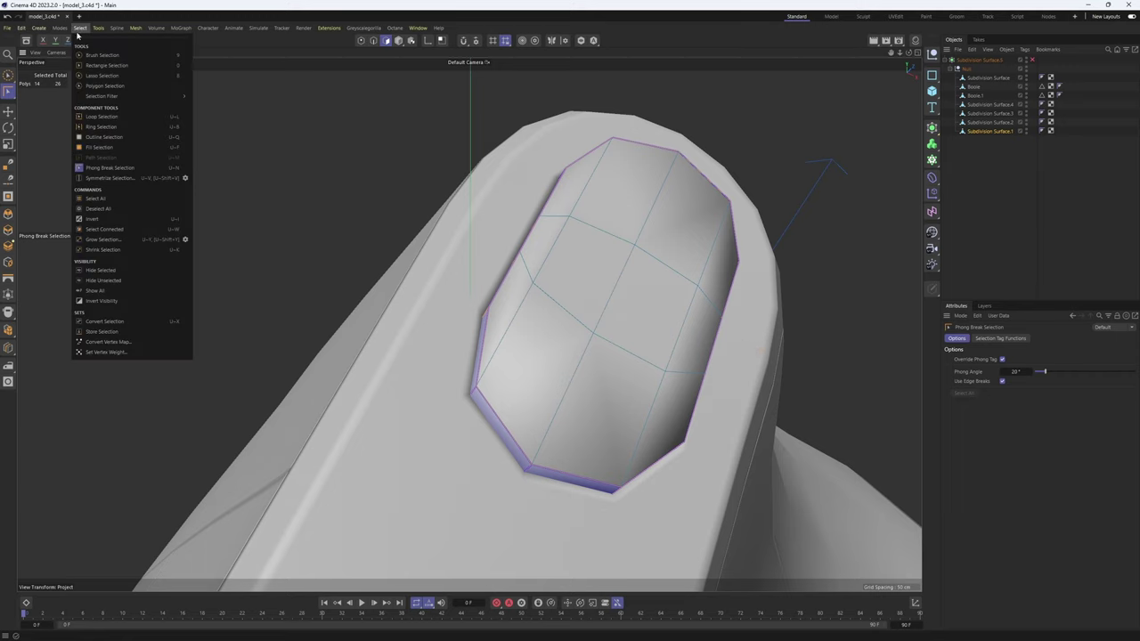
left_click(116, 167)
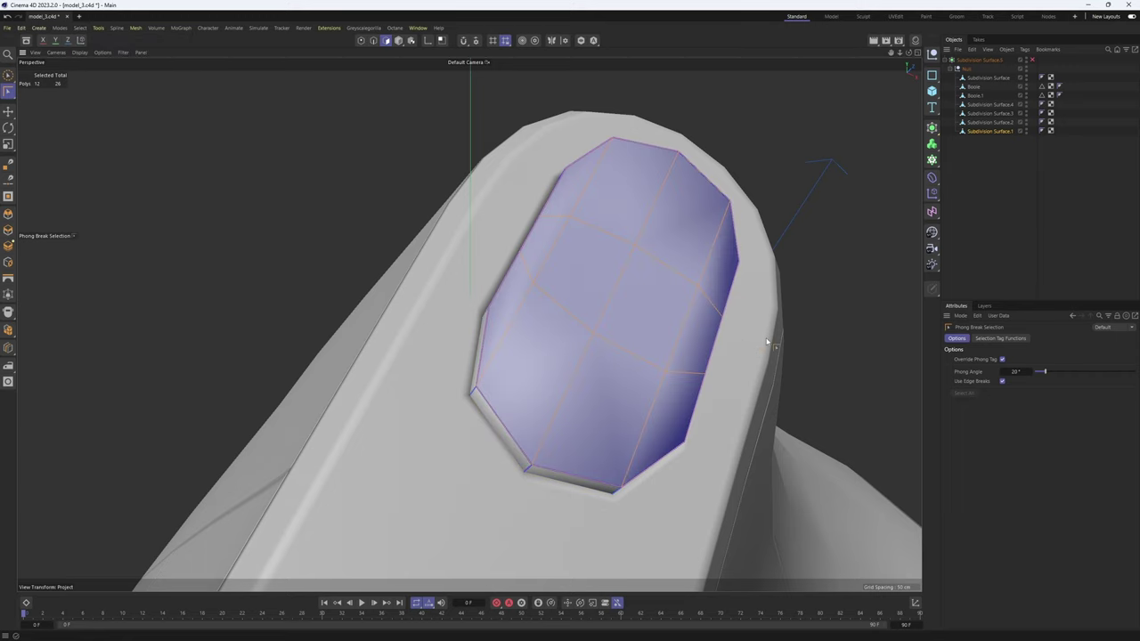
key("i")
left_click_drag(806, 379, 839, 379)
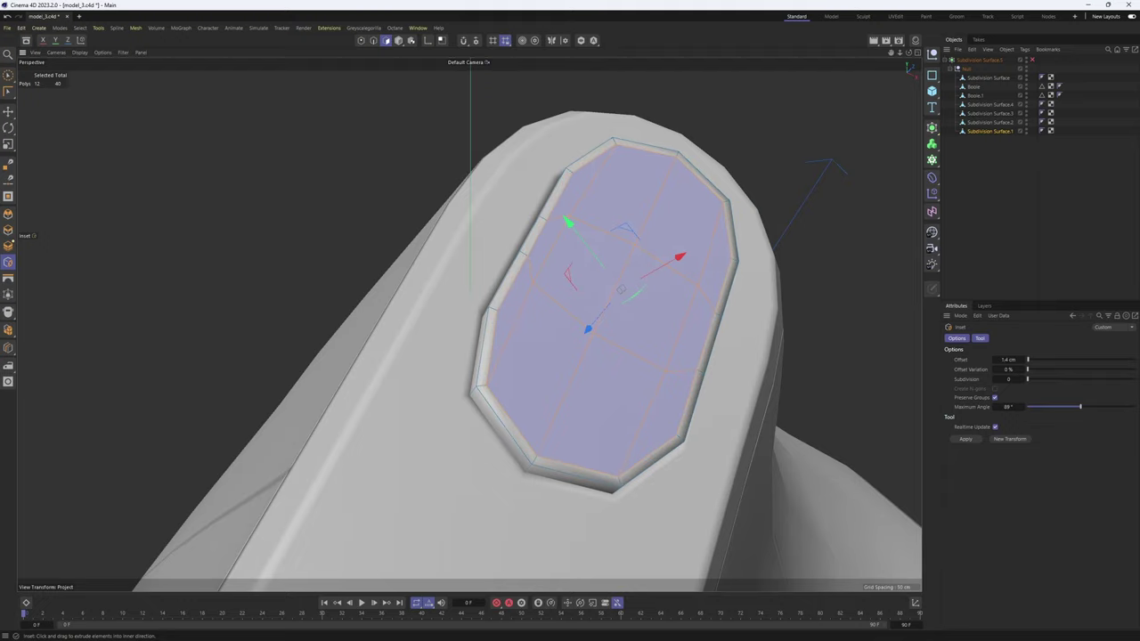
- Add a supporting loop cut around the raised cap's side wall and turn subdivision smoothing back on
left_click_drag(581, 392, 393, 234, "alt")
scroll(561, 365, "up", 3)
key("k")
key("l")
left_click(529, 448)
key("q")
left_click(1127, 238)
scroll(623, 292, "down", 4)
left_click_drag(570, 267, 528, 166, "alt")
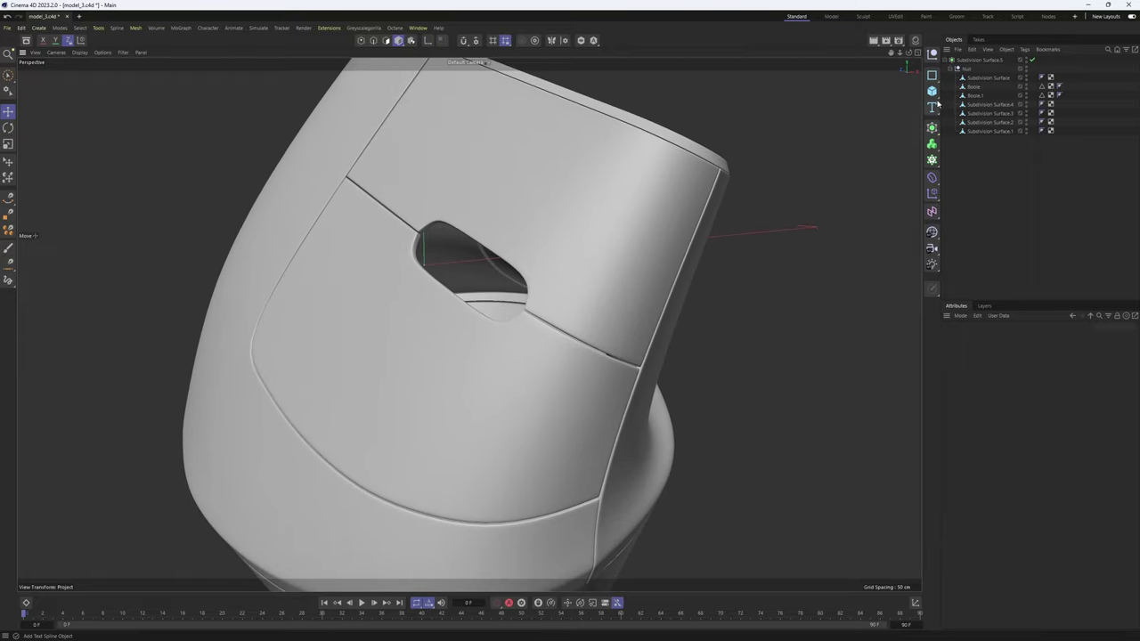
- Add a cylinder primitive, orient it along +Z and reduce its height to about 24 cm
left_click_drag(933, 93, 1026, 107)
scroll(535, 254, "down", 2)
middle_click_drag(446, 236, 439, 267, "alt")
scroll(439, 267, "up", 1)
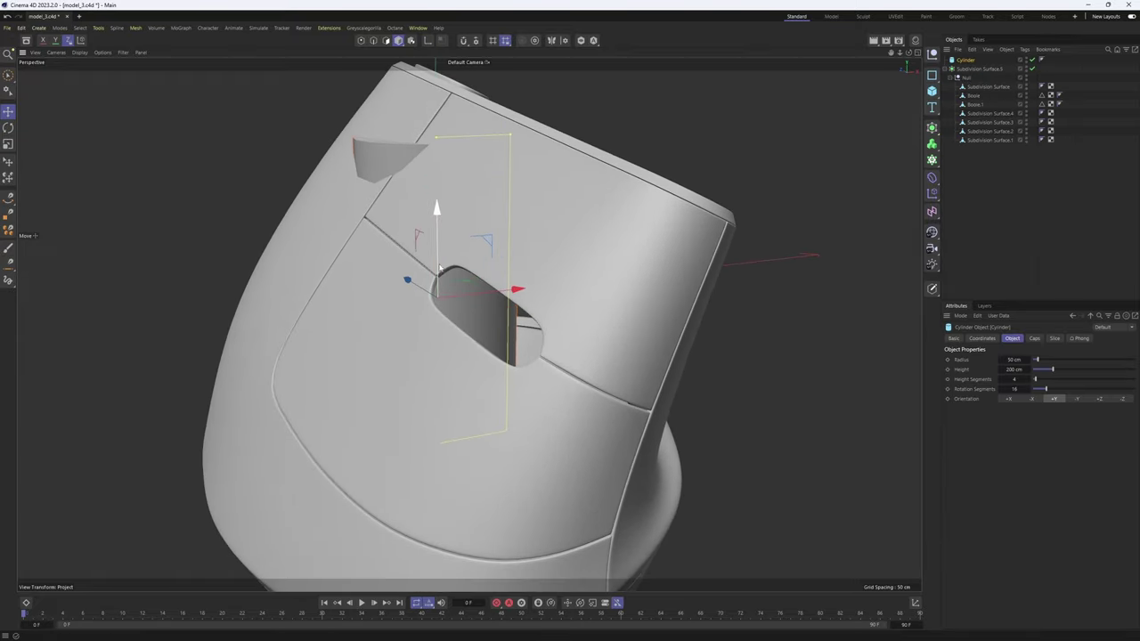
left_click(1010, 399)
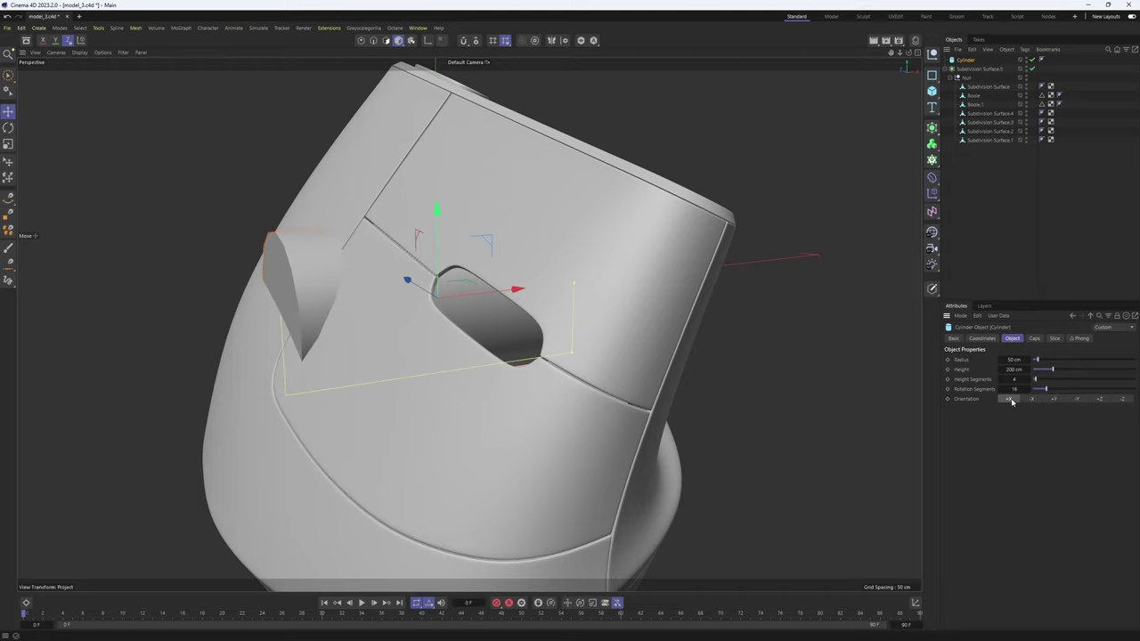
left_click_drag(571, 317, 454, 302)
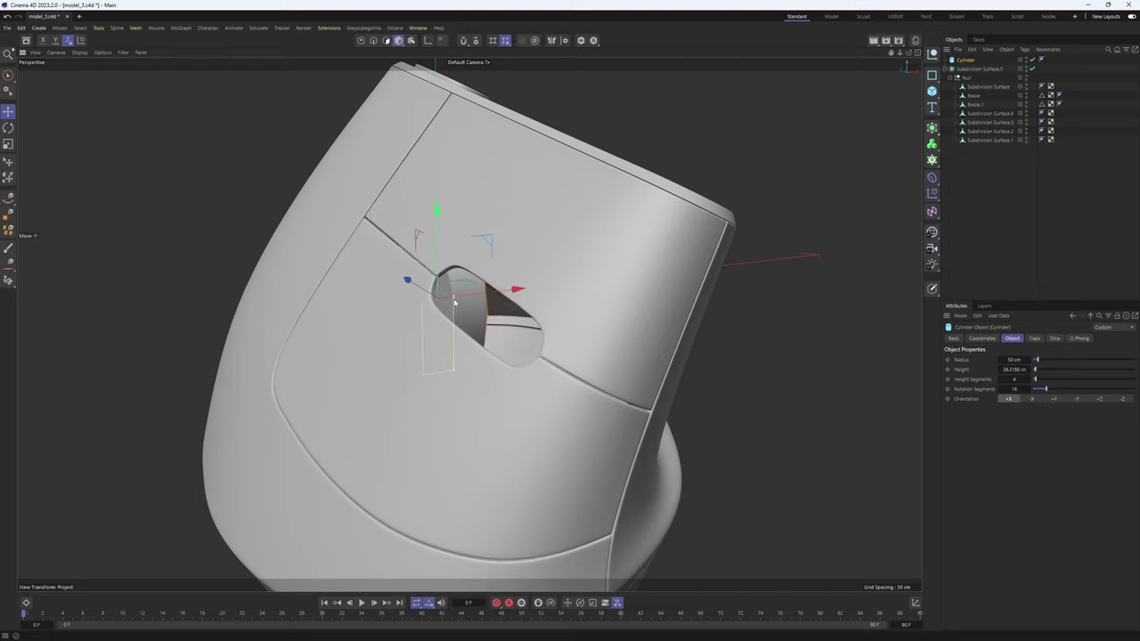
left_click(1077, 399)
left_click(1098, 399)
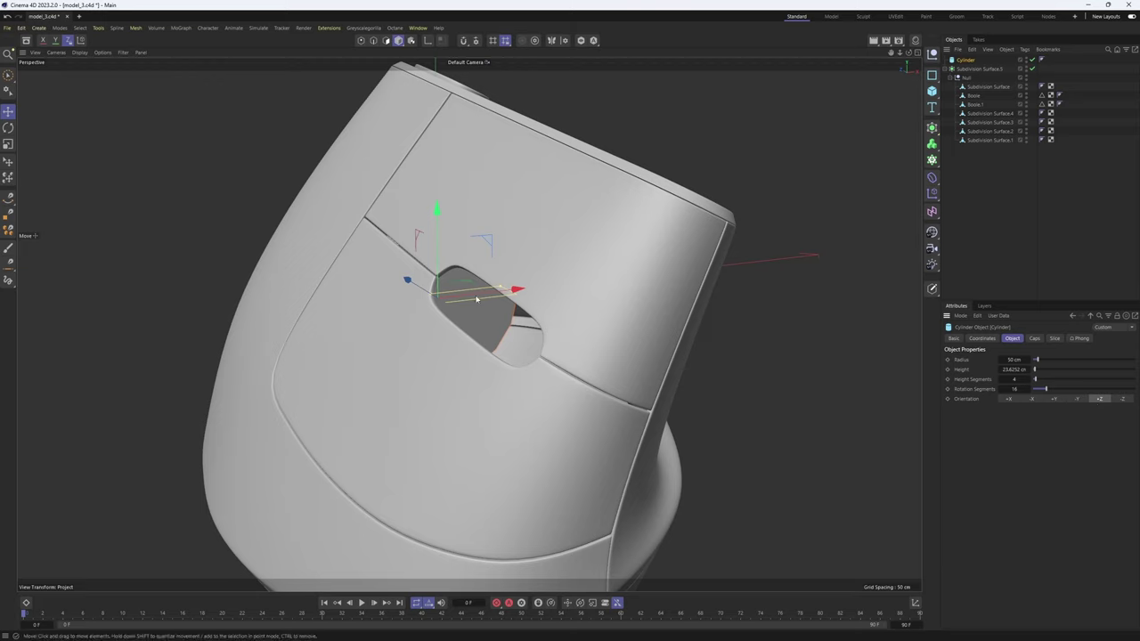
- Move the cylinder to the rounded front opening and tilt it to follow the opening's direction
left_click_drag(402, 291, 488, 244)
key("r")
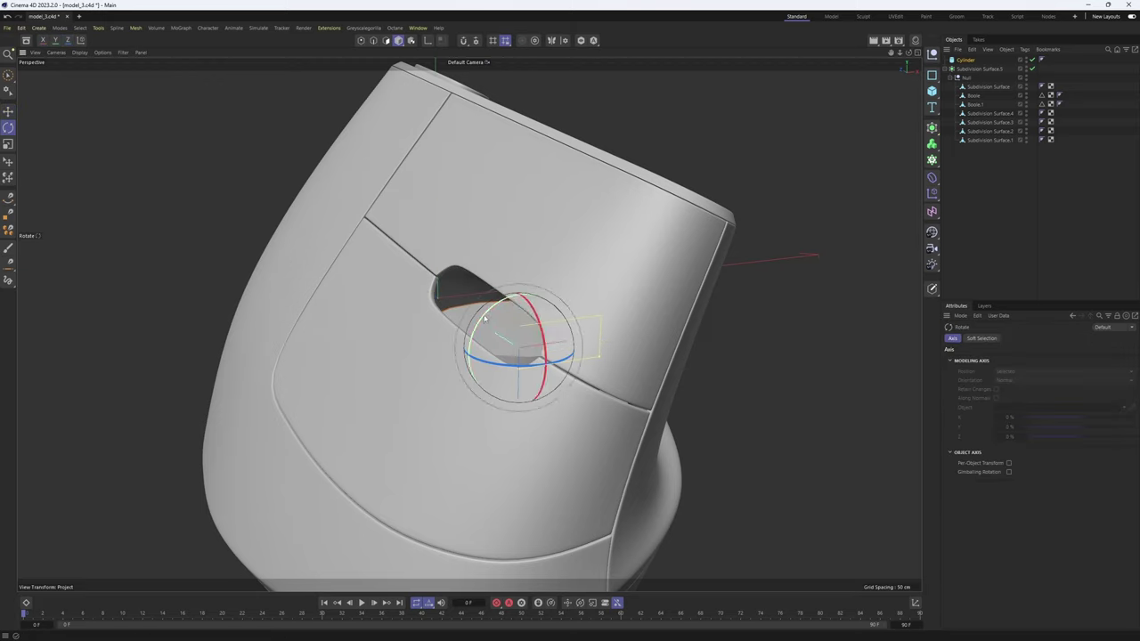
mouse_move(481, 313)
left_mouse_down()
mouse_move(509, 289)
mouse_move(472, 329)
left_mouse_up()
key("e")
left_click_drag(453, 261, 548, 311)
left_click_drag(596, 356, 545, 344)
- Fine-tune the cylinder's depth and tilt in the opening and reduce its radius to about 47 cm
left_click_drag(512, 340, 561, 321, "alt")
left_click_drag(516, 368, 539, 363)
left_click_drag(465, 423, 467, 427)
key("r")
left_click_drag(539, 338, 542, 329)
key("e")
left_click_drag(456, 417, 469, 441)
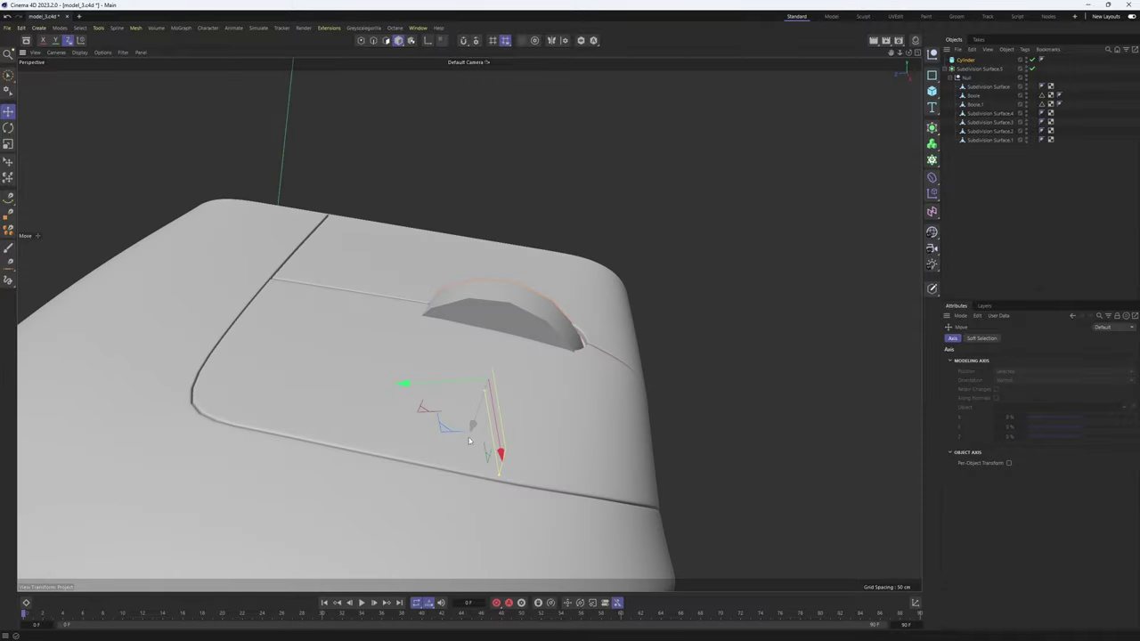
left_click_drag(498, 479, 498, 473)
- Compare the cylinder with the body in the orthographic views and rotate it slightly to align with the opening
left_click_drag(520, 350, 492, 386, "alt")
key("r")
middle_click(483, 440)
middle_click(381, 445)
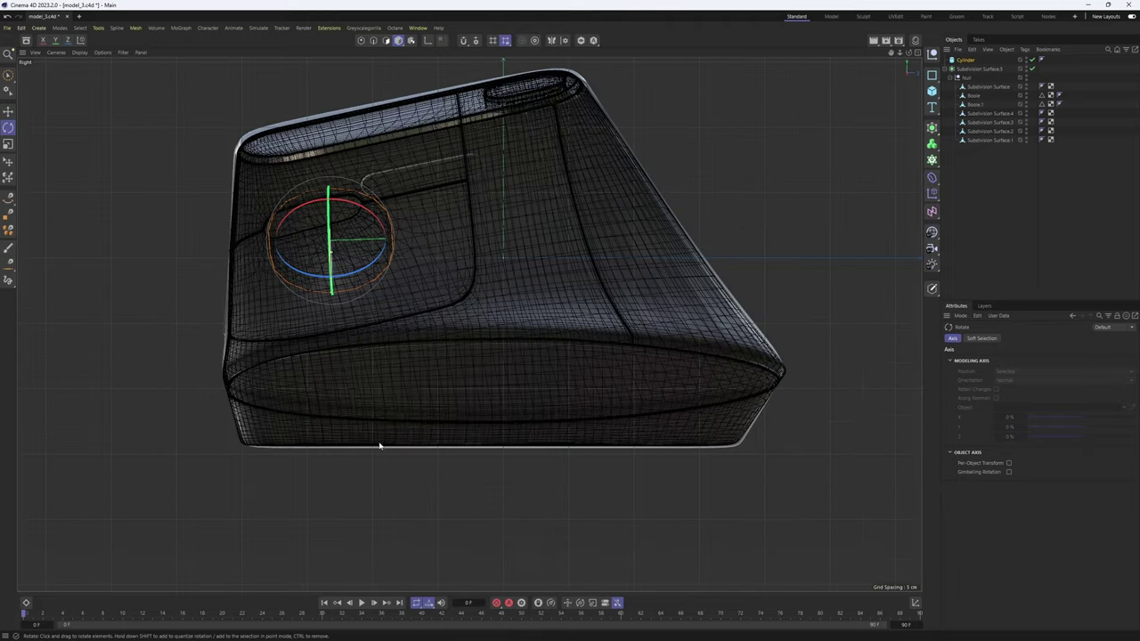
middle_click(422, 371)
middle_click(668, 406)
middle_click_drag(549, 385, 516, 320, "alt")
left_click_drag(612, 332, 610, 326)
key("e")
middle_click(608, 328)
middle_click(405, 294)
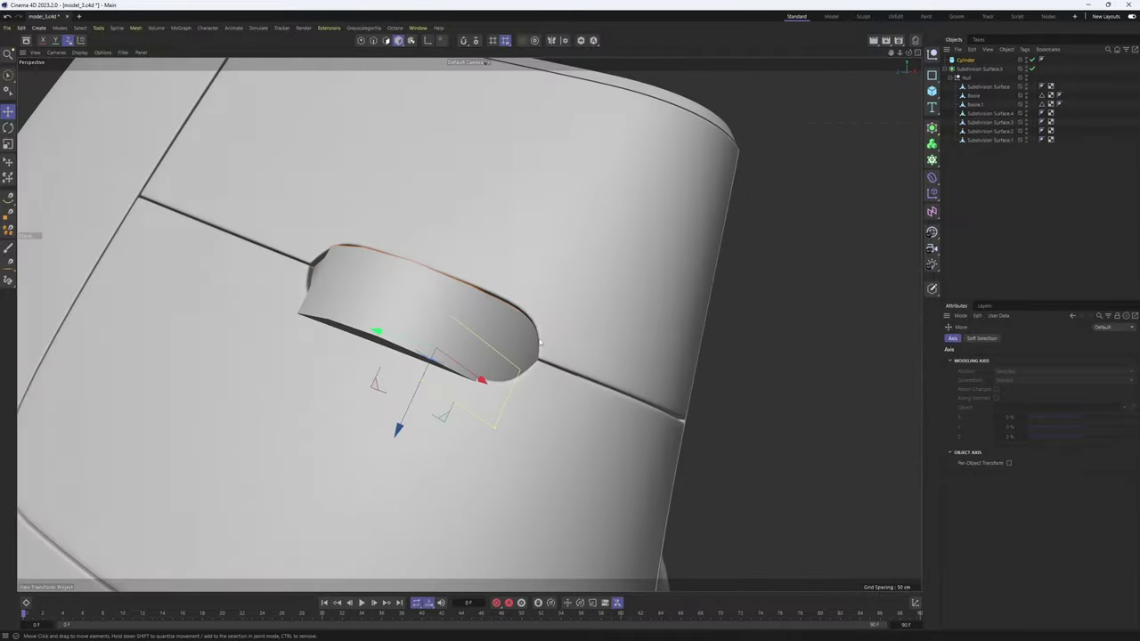
- Center the cylinder across the opening's width, adjust its height to about 24.2 cm and correct its rotation
middle_click_drag(397, 419, 443, 426, "alt")
left_click_drag(444, 440, 467, 398)
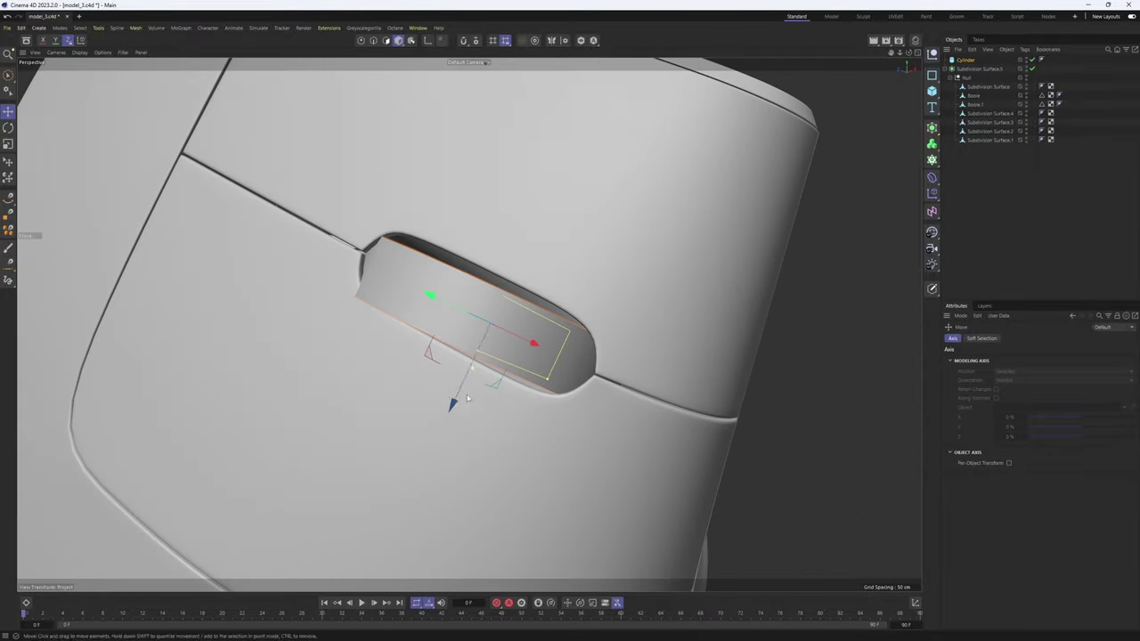
left_click_drag(477, 359, 474, 365)
key("r")
left_click_drag(539, 337, 538, 342)
key("e")
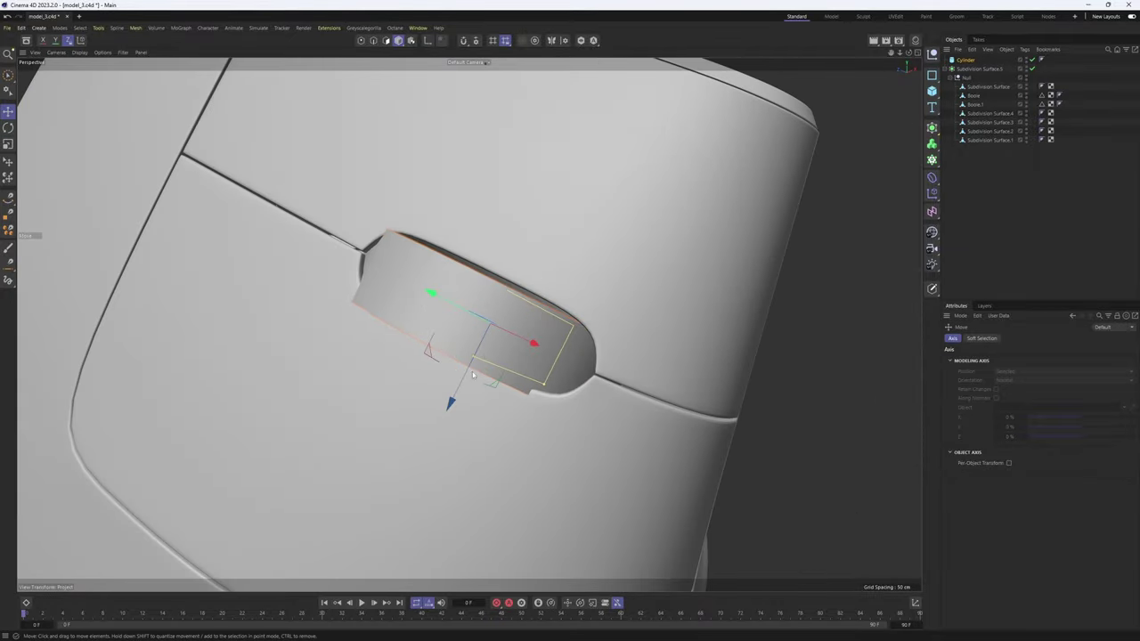
left_click_drag(460, 392, 463, 386)
- Isolate the cylinder in the viewport, display its wireframe lines and set its rotation segments to 32
left_click(581, 40)
left_click_drag(575, 176, 596, 265, "alt")
key("n")
key("b")
left_click(969, 62)
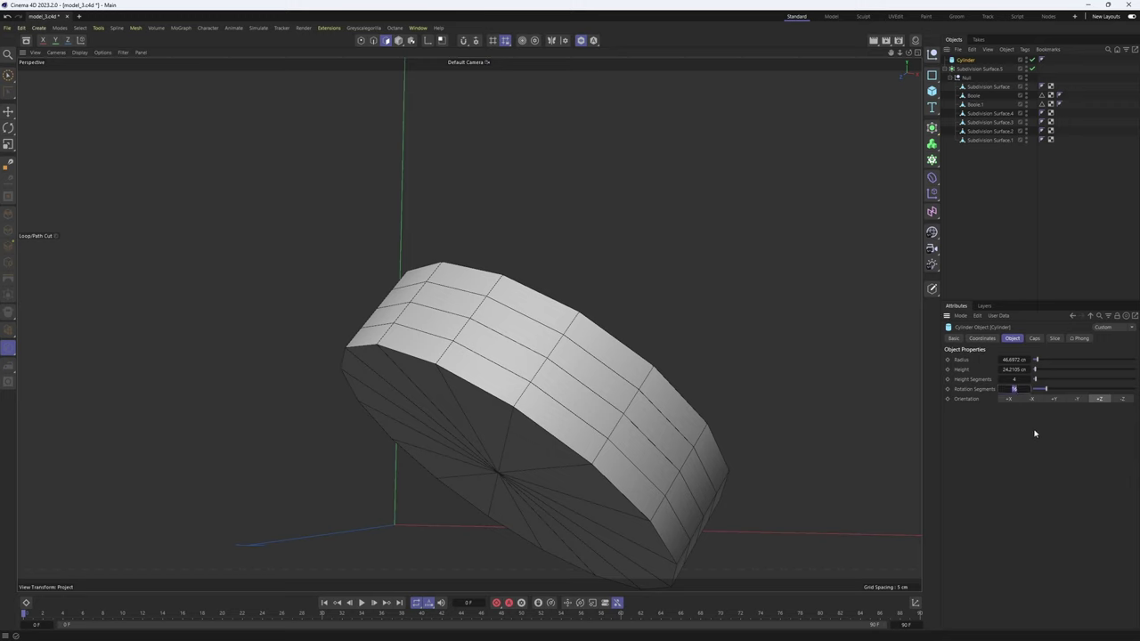
key("Return")
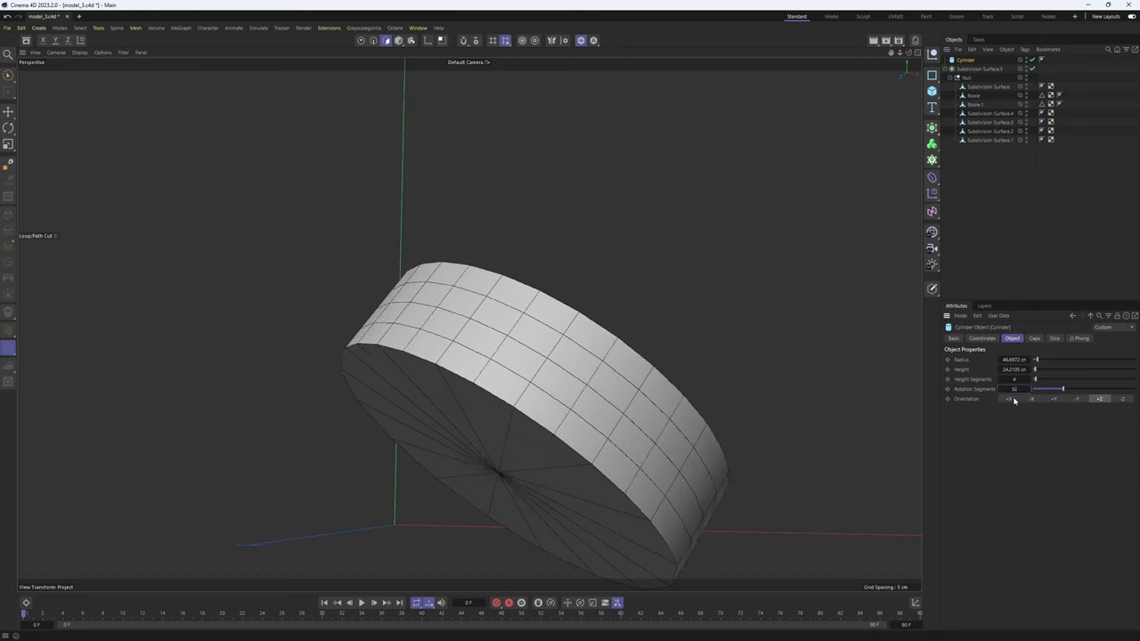
type("48")
key("Return")
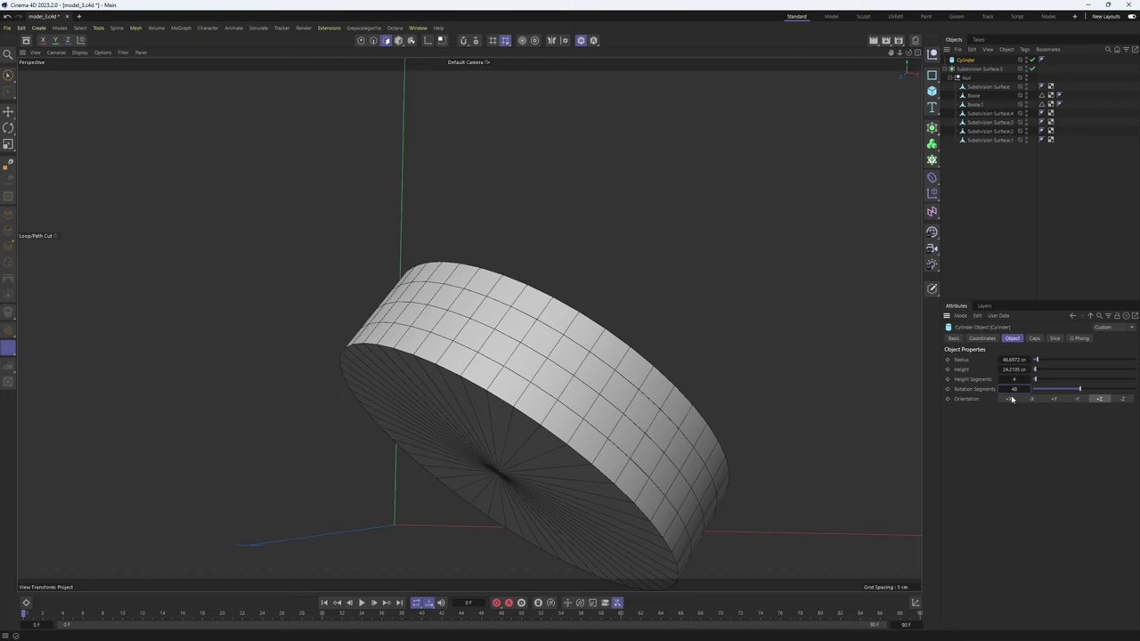
left_click_drag(1014, 389, 1012, 389)
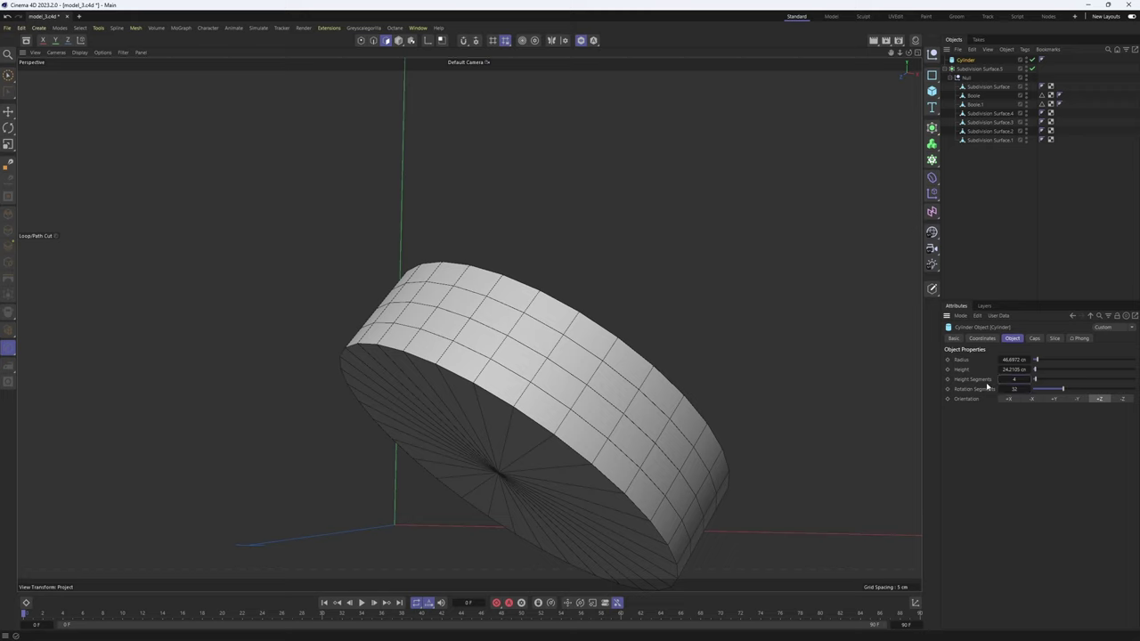
- Make the cylinder editable, then select the polygons of each end cap and scale them inward to slope the rims
middle_click_drag(662, 401, 687, 378, "alt")
key("c")
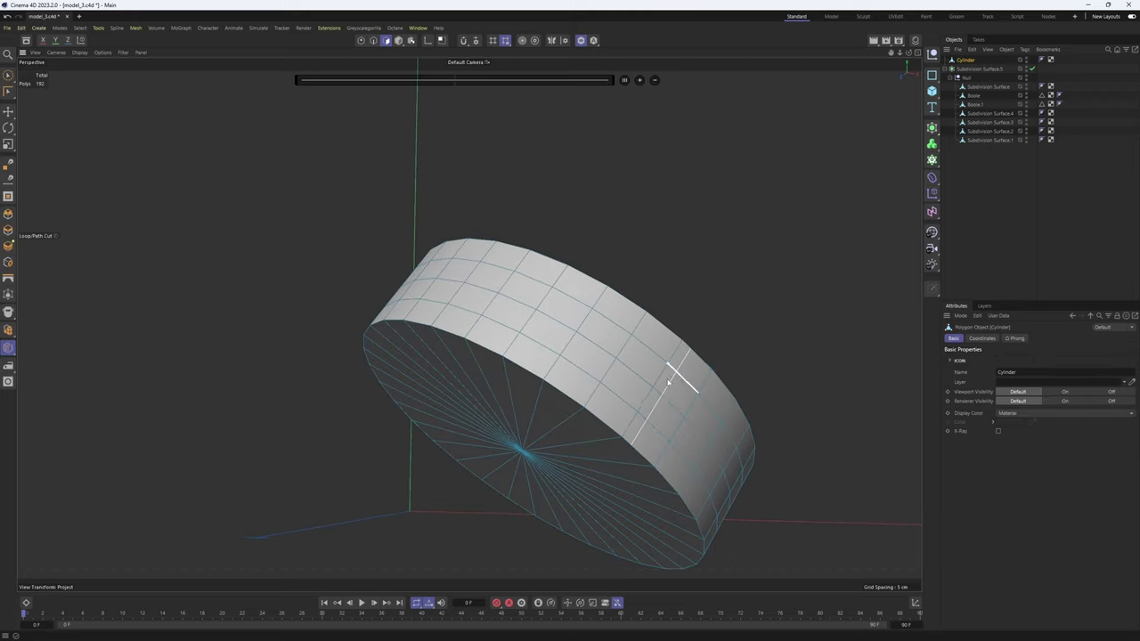
key("e")
double_click(541, 403)
left_click_drag(570, 396, 623, 398, "alt")
key("t")
left_click_drag(793, 486, 674, 333)
double_click(674, 333)
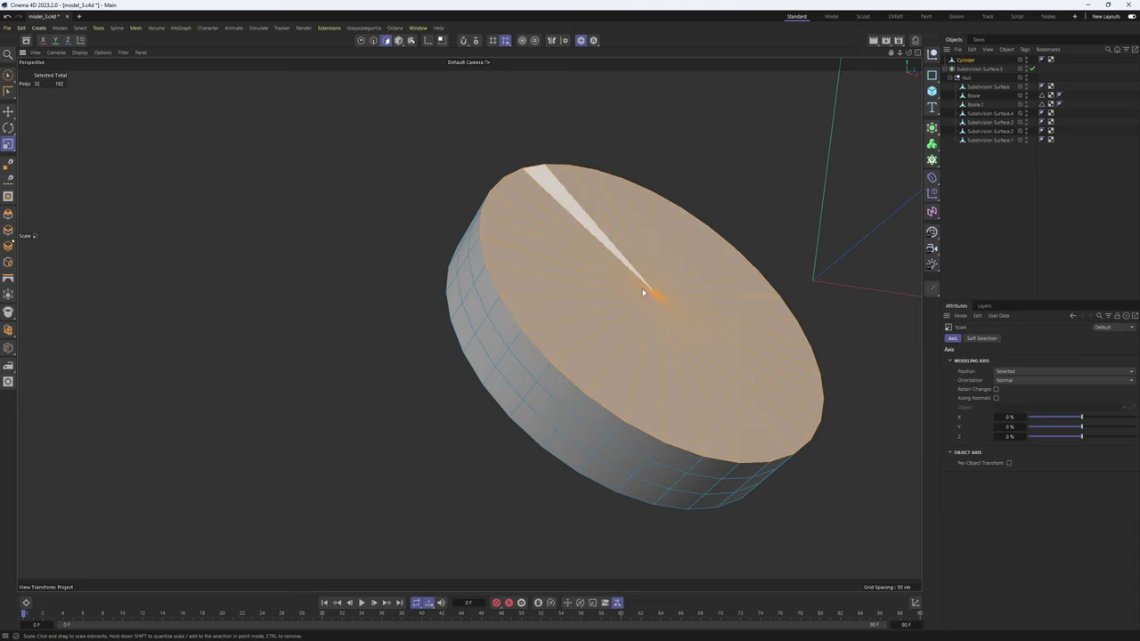
left_click_drag(768, 402, 696, 349)
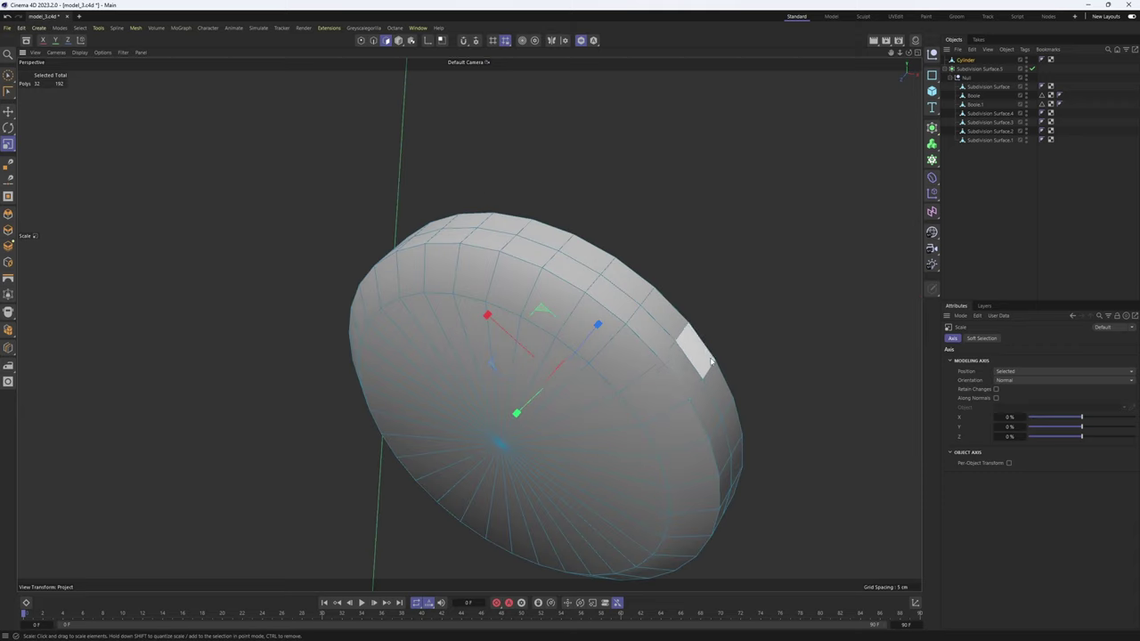
- Add a supporting loop cut to the sloped band beside each end cap, at offsets of about 86% and 88%
middle_click(700, 380)
middle_click(427, 272)
left_click_drag(593, 326, 387, 438, "alt")
scroll(564, 365, "up", 1)
key("k")
key("l")
left_click(521, 378)
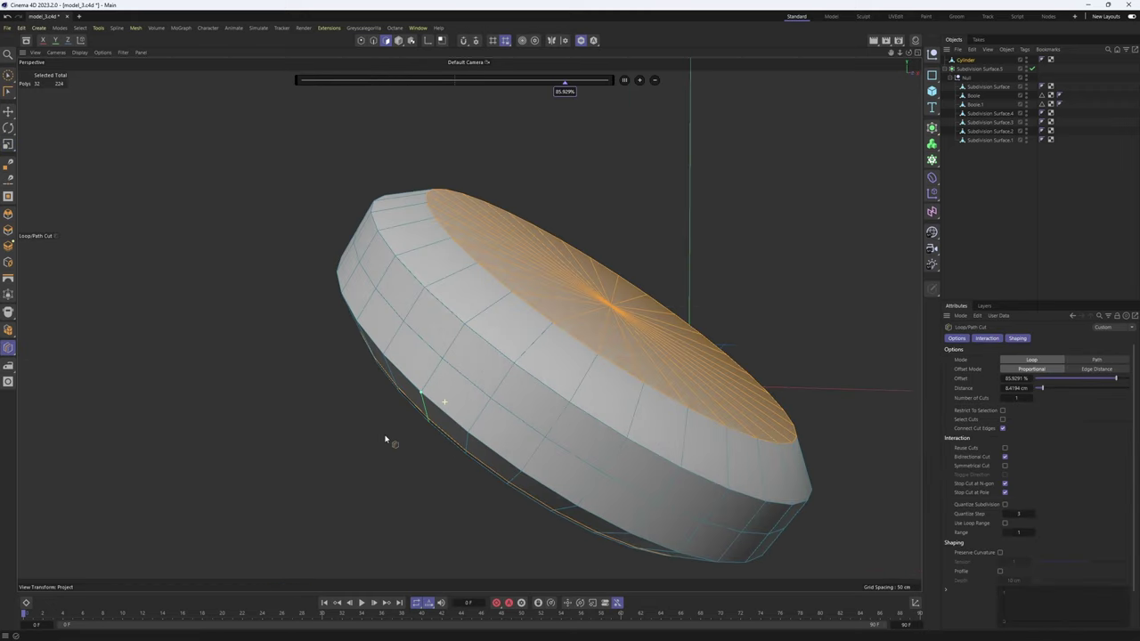
left_click(510, 299)
left_click_drag(509, 298, 521, 349, "alt")
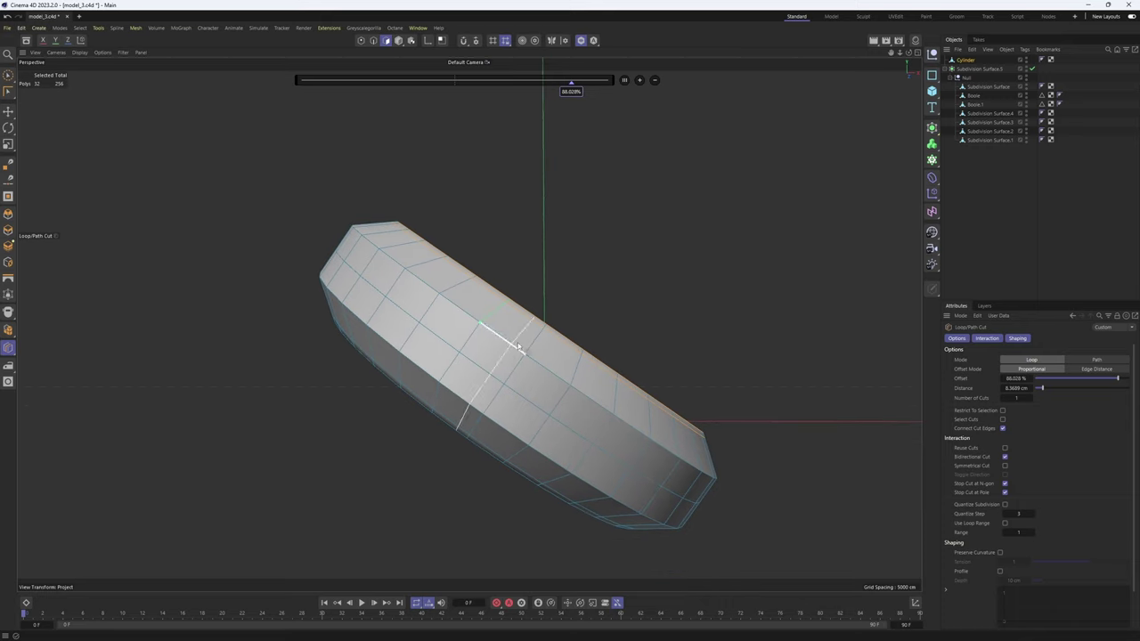
- Place the cylinder under a Subdivision Surface and select the cylinder mesh
left_click(932, 127, "alt")
left_click_drag(641, 222, 686, 169, "alt")
left_click(966, 68)
- With smoothing off, scale the cylinder's middle edge loop up to about 101%, then turn smoothing back on
key("q")
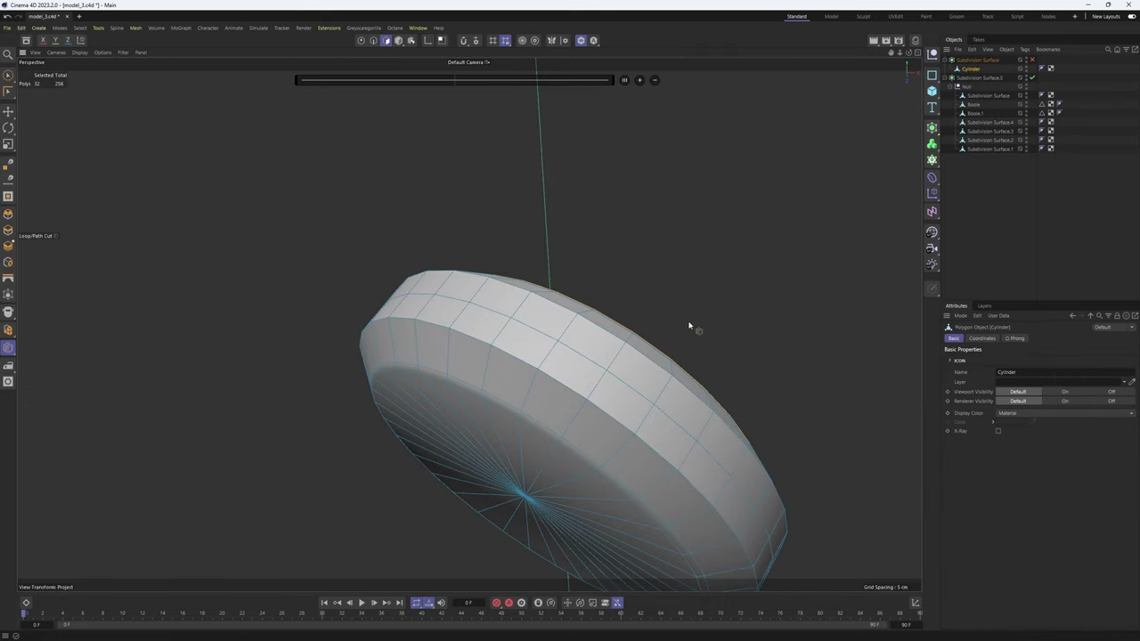
key("e")
key("Return")
key("t")
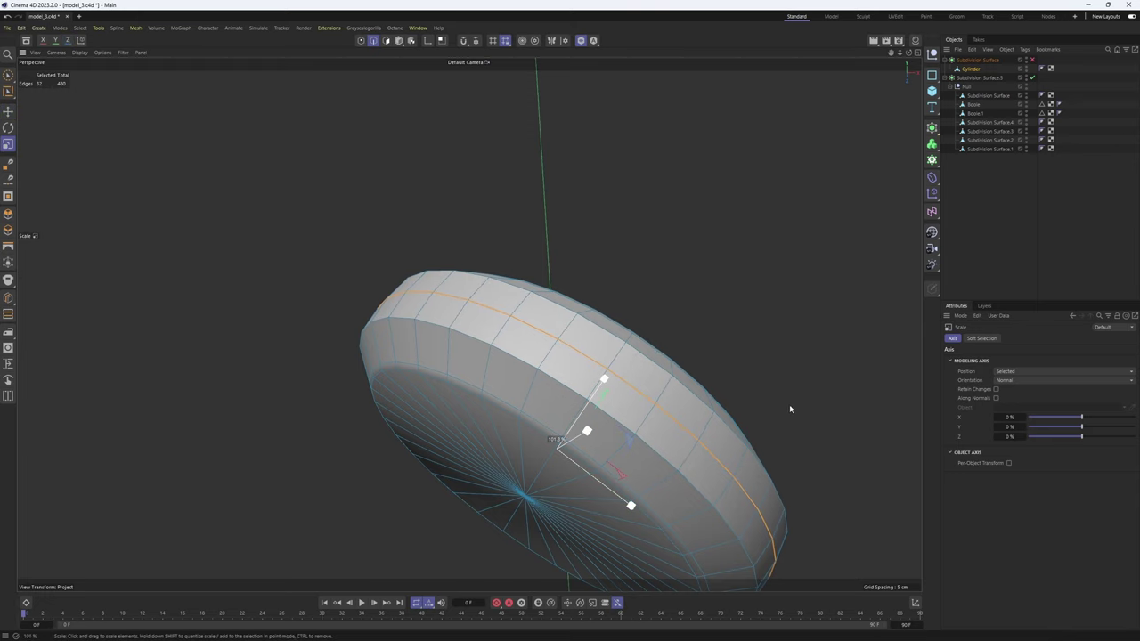
key("q")
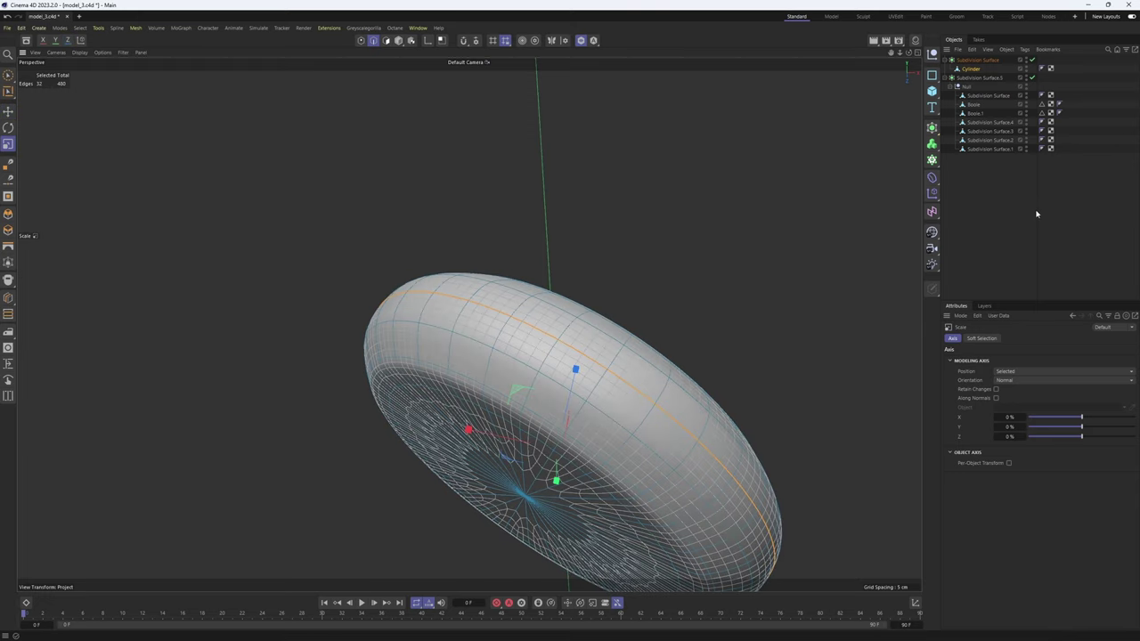
left_click(1036, 214)
left_click_drag(636, 330, 609, 258, "alt")
scroll(640, 267, "up", 3)
key("b")
key("v")
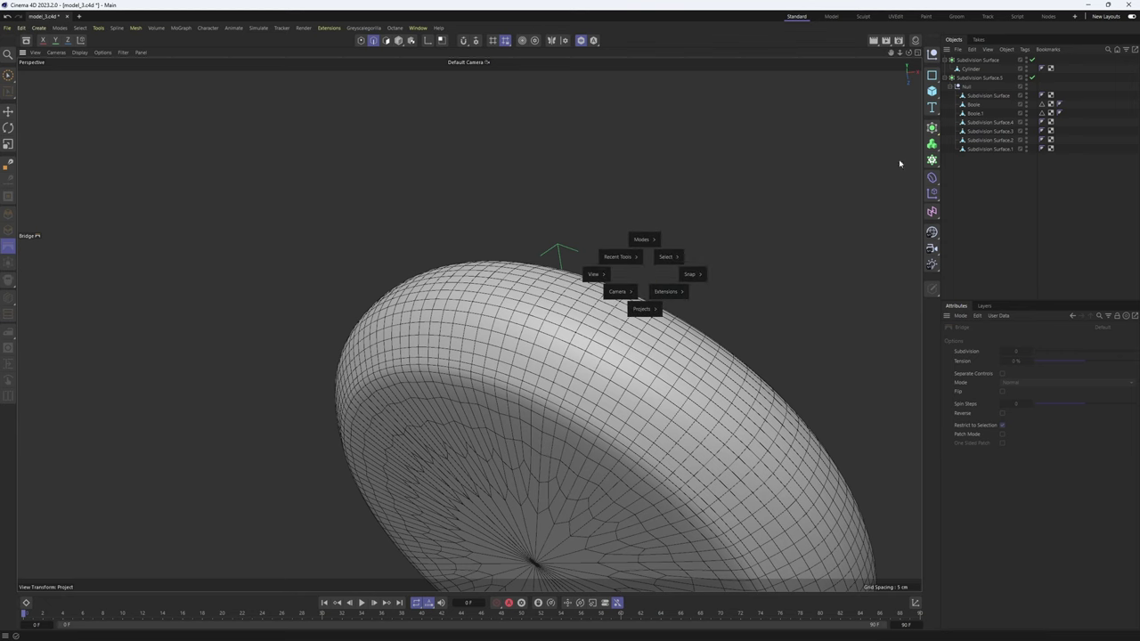
- Select the edge loop between the cylinder's side and one sloped rim and slide it 3.27 cm toward the cap
left_click(968, 71)
left_click(971, 69)
key("q")
left_click_drag(560, 318, 526, 392, "alt")
key("q")
key("q")
left_click_drag(553, 338, 545, 293, "alt")
key("m")
key("o")
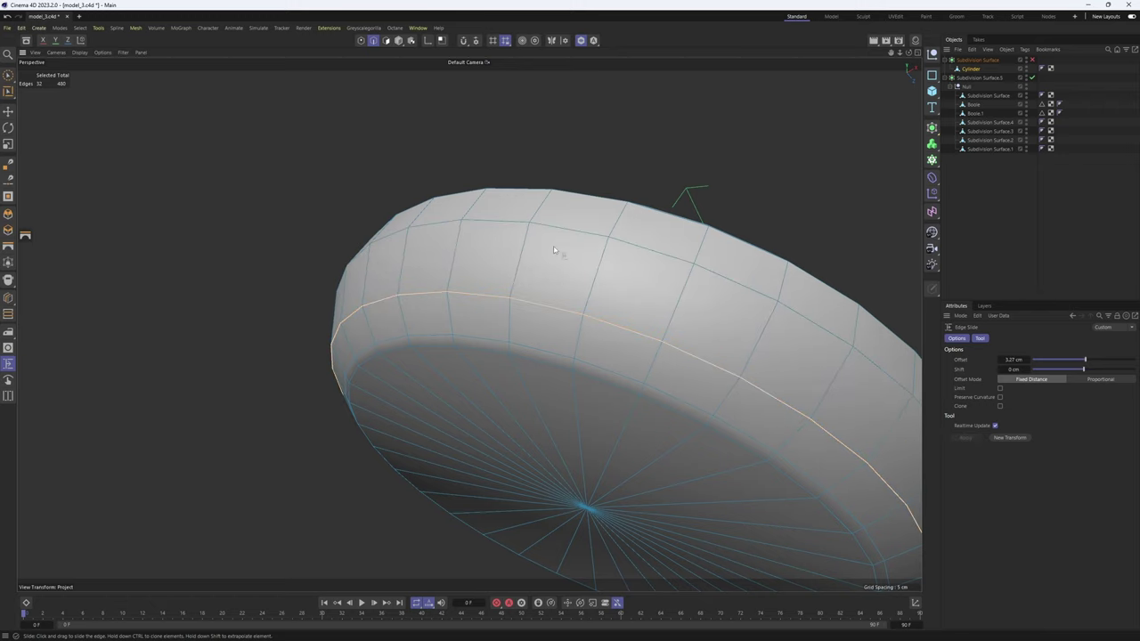
- Slide the matching edge loop on the cylinder's opposite side toward its cap and compare the smoothed shape
left_click_drag(554, 250, 494, 282, "alt")
middle_click_drag(613, 150, 502, 309, "alt")
left_click(501, 310)
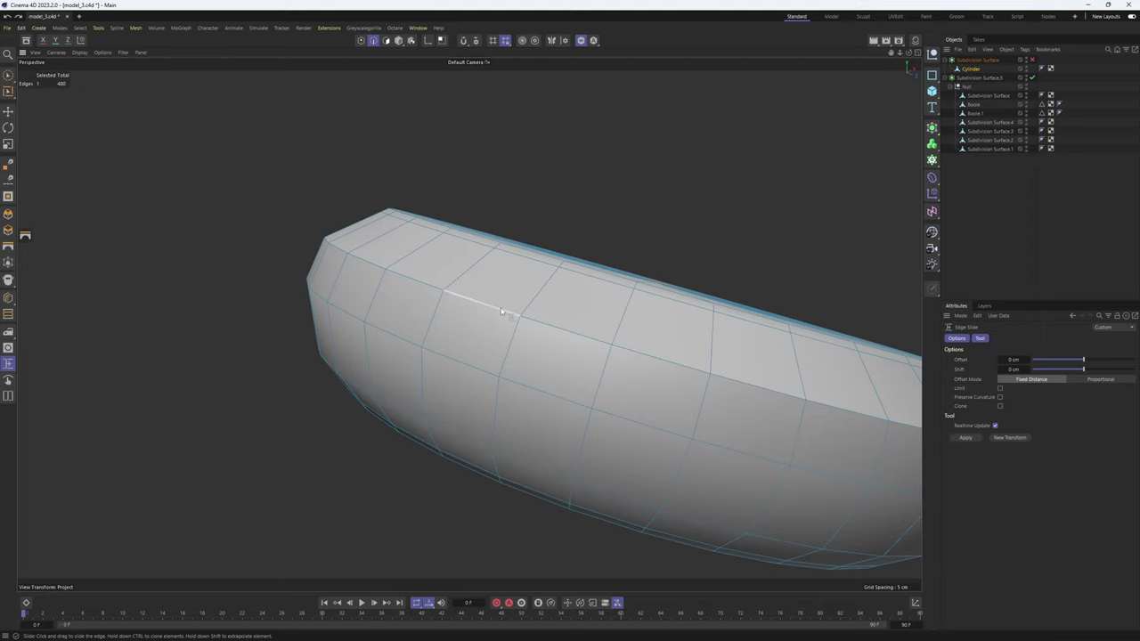
left_click_drag(501, 311, 470, 345)
key("q")
scroll(521, 298, "down", 3)
key("q")
key("q")
key("q")
key("e")
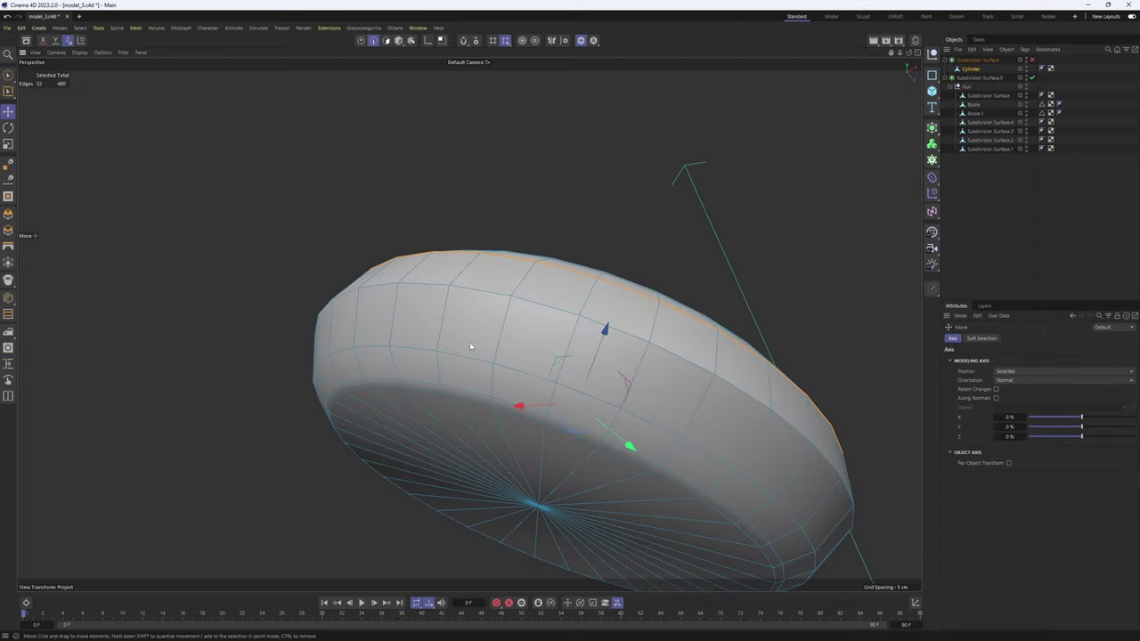
- Turn subdivision on, set its viewport and renderer levels to 1, make it editable and select the resulting Cylinder mesh
left_click(1031, 60)
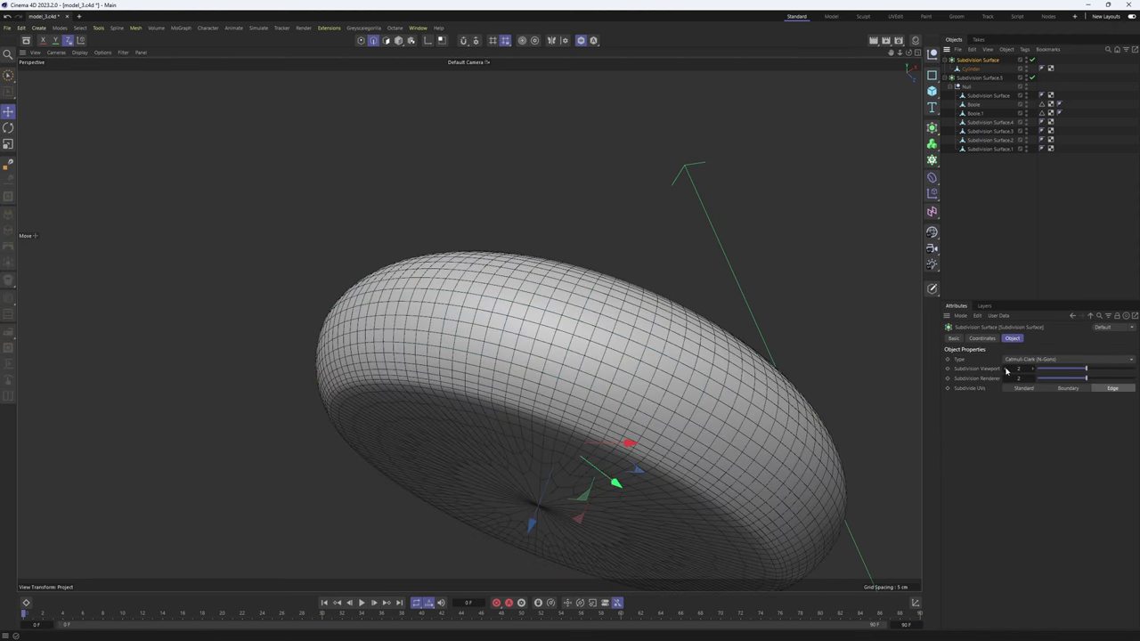
left_click_drag(1006, 371, 1006, 382)
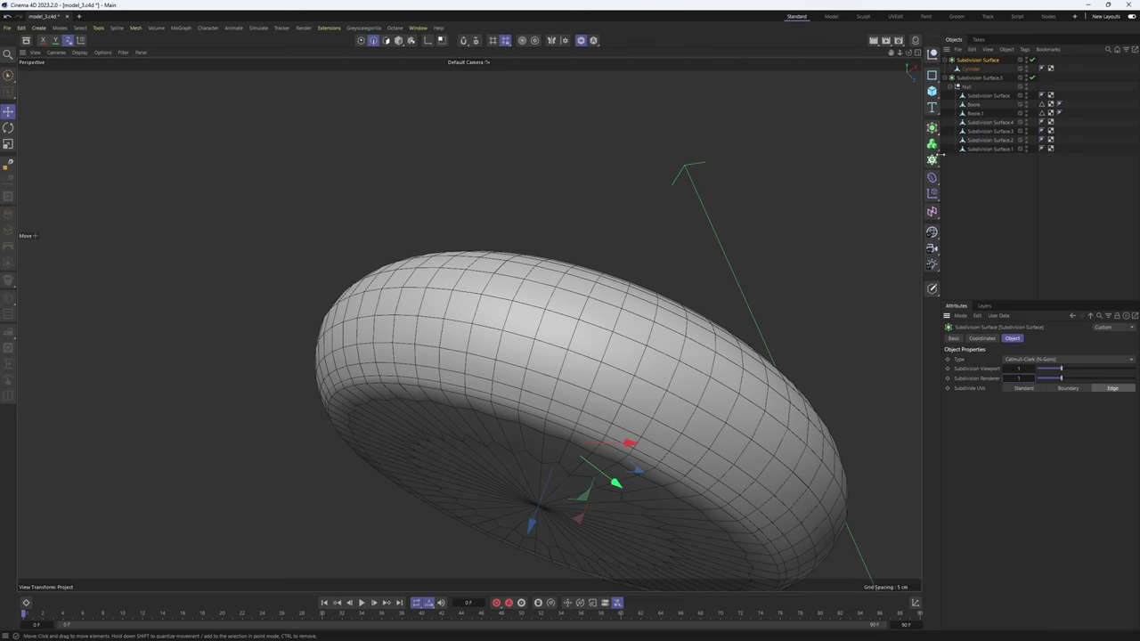
key("c")
left_click(945, 59)
left_click(965, 70)
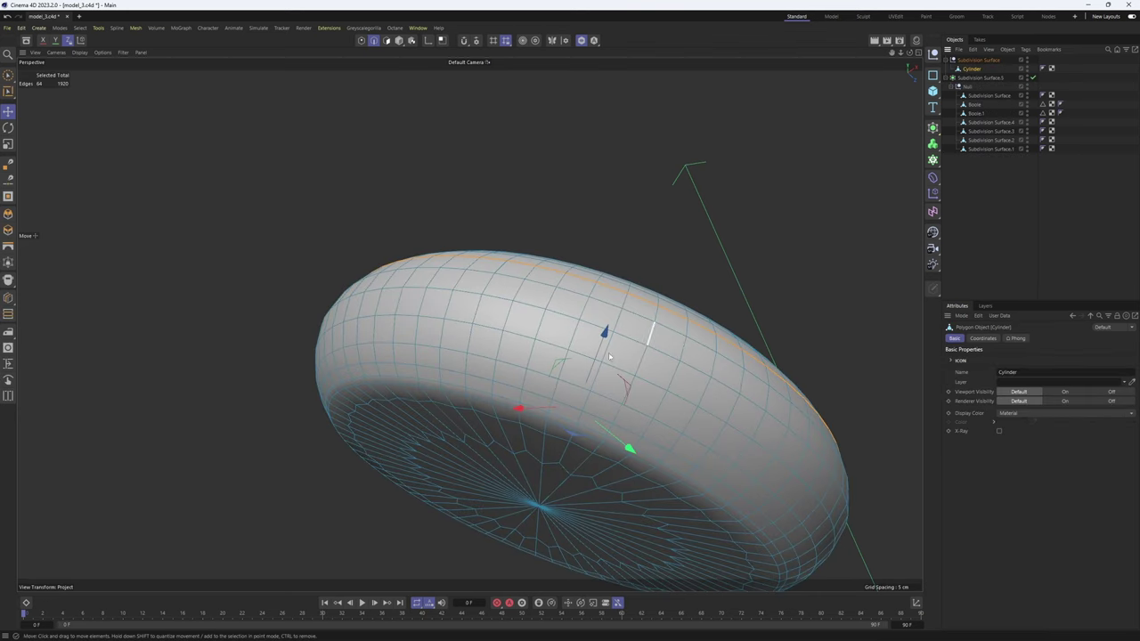
- Fill-select the end section bounded by the lower edge loop, split it into a separate object and delete it from the original
scroll(523, 378, "up", 2)
double_click(499, 366)
left_click_drag(499, 366, 472, 406, "alt")
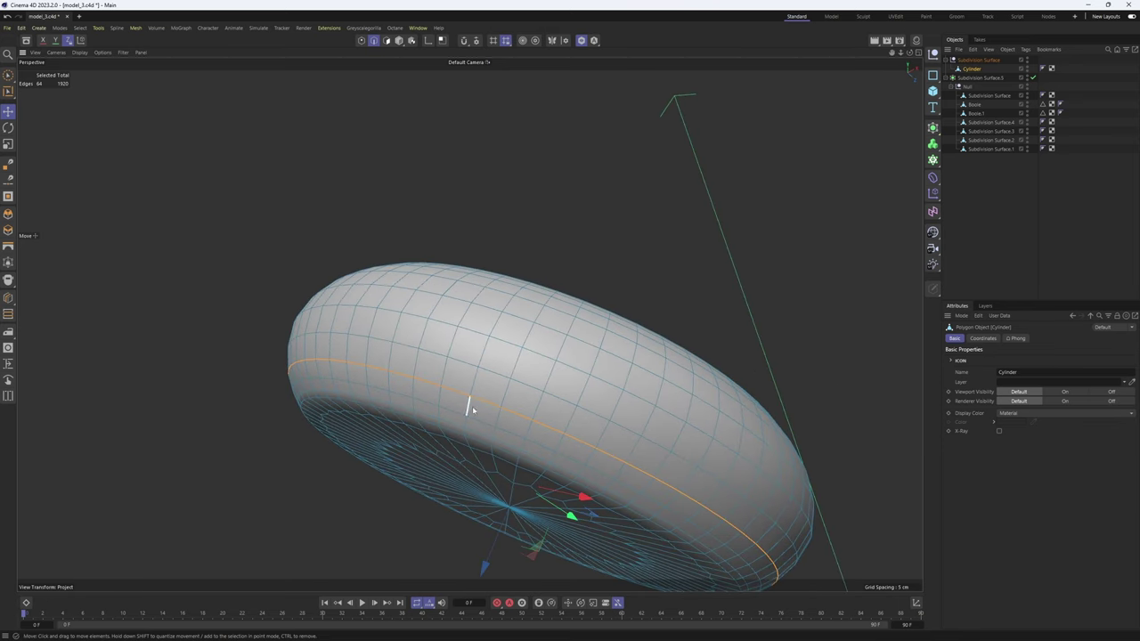
key("u")
key("f")
left_click(488, 455)
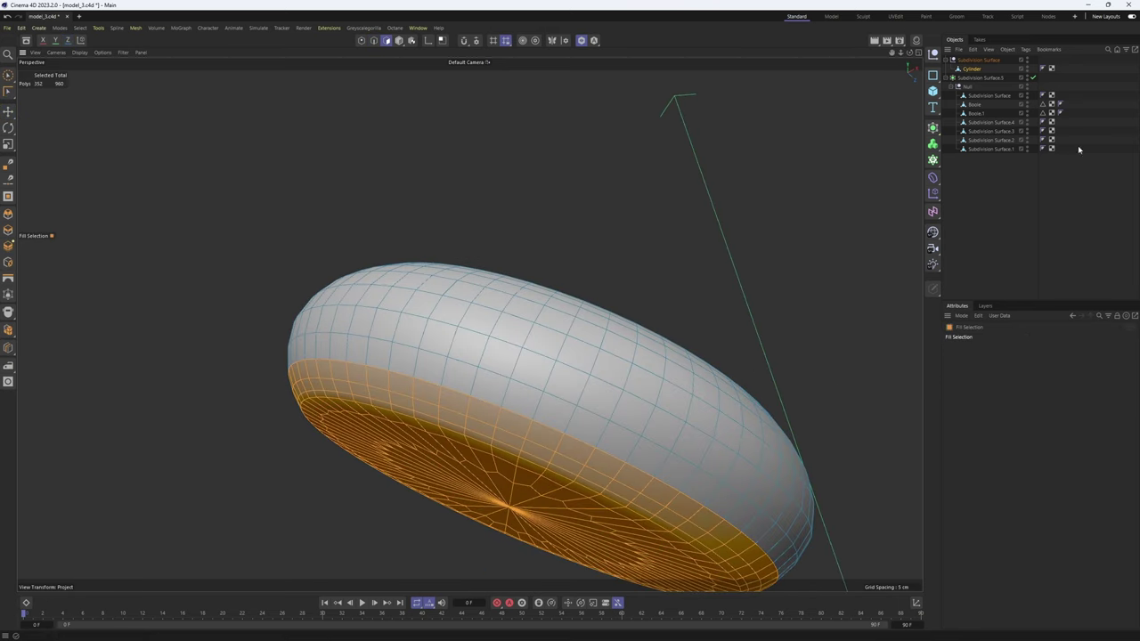
key("u")
key("p")
left_click(978, 69)
key("Delete")
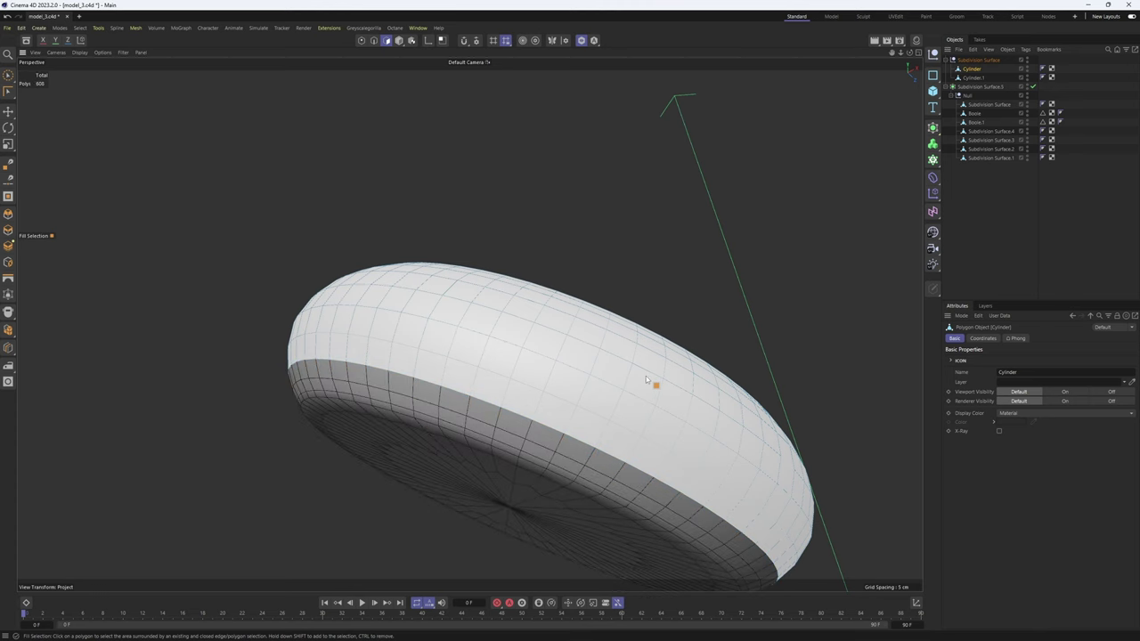
- Select the matching edge loop on the opposite side, fill-select that end section and split it into a separate object
key("Return")
key("e")
left_click_drag(623, 323, 549, 300, "alt")
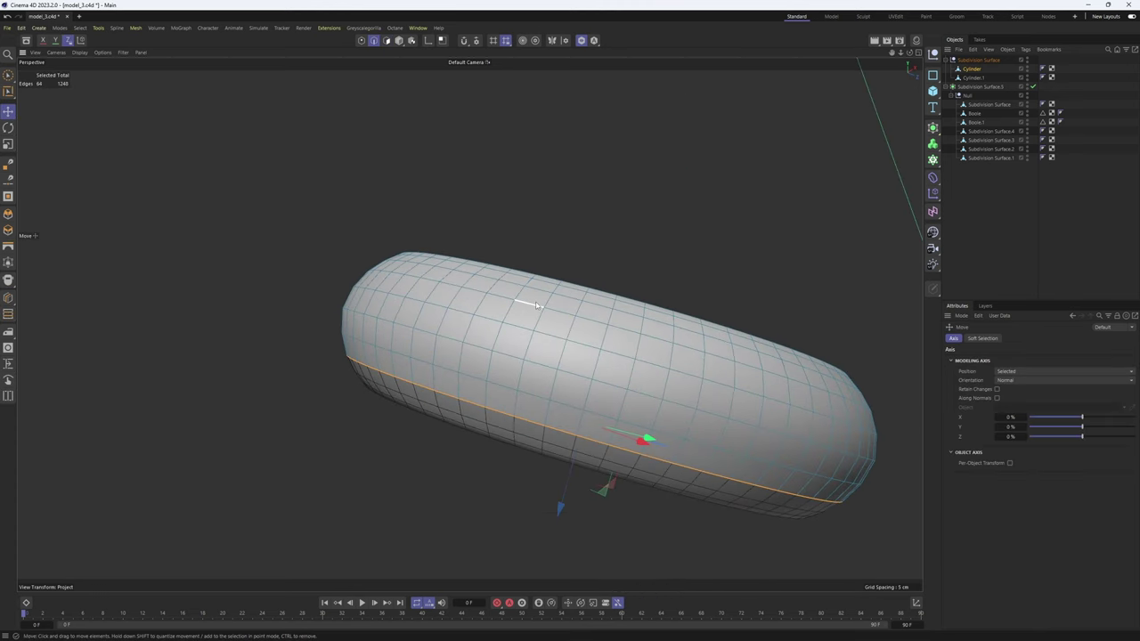
double_click(536, 305)
scroll(536, 305, "down", 1)
key("u")
key("f")
left_click(668, 328)
key("u")
key("p")
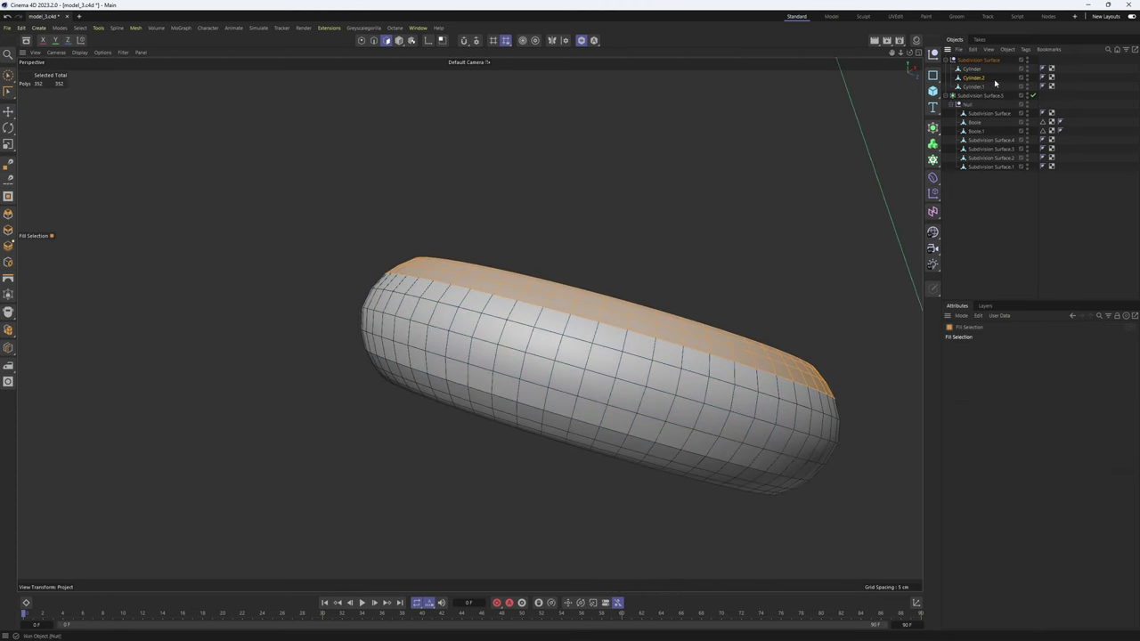
left_click(972, 68)
- Dissolve the extra edge loops along the rim of the Cylinder.2 end section in edge mode
left_click_drag(679, 332, 594, 342, "alt")
key("Return")
key("Return")
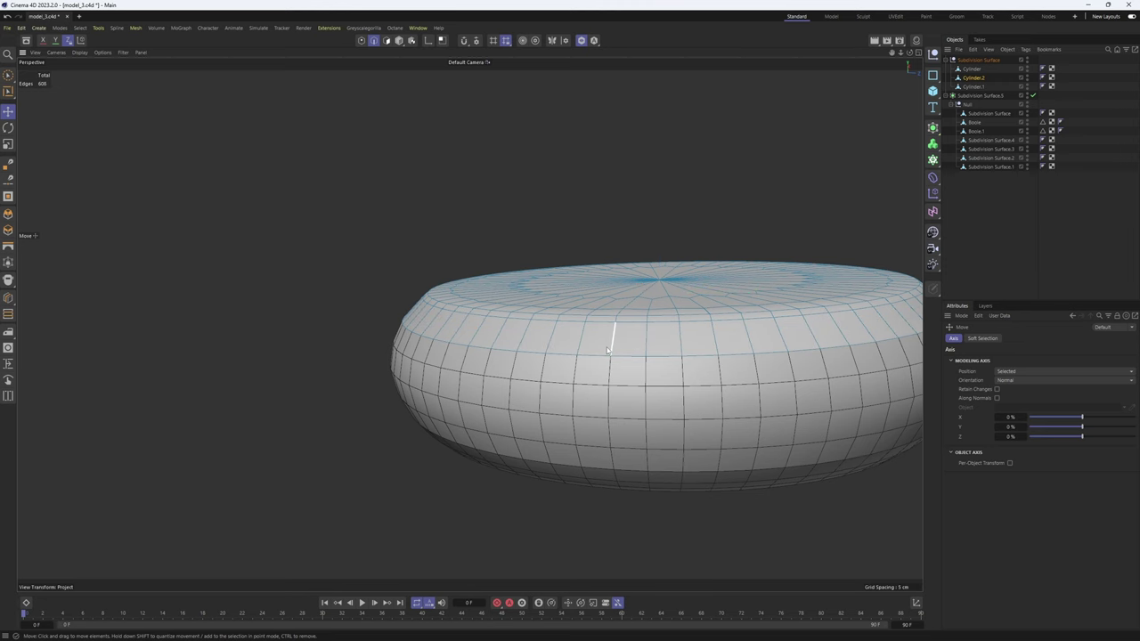
- Select the two edge loops next to the rim of the opposite end section, Cylinder.1, and dissolve them
left_click_drag(566, 399, 582, 228, "alt")
left_click(973, 86)
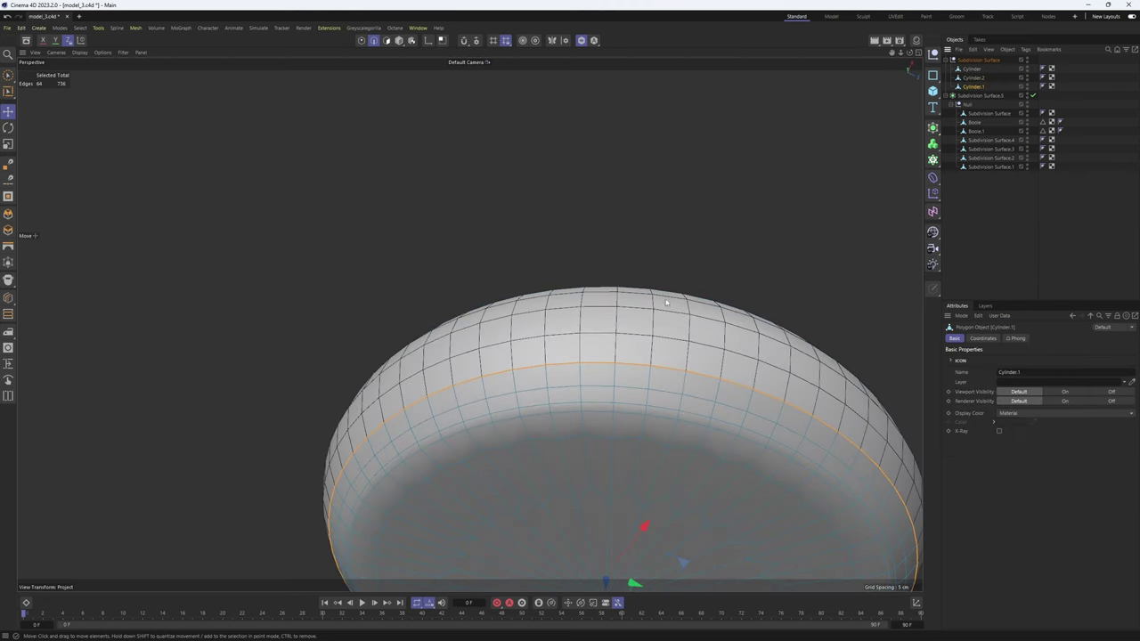
double_click(574, 386)
key("m")
right_click_drag(574, 386, 626, 387, "alt")
key("u")
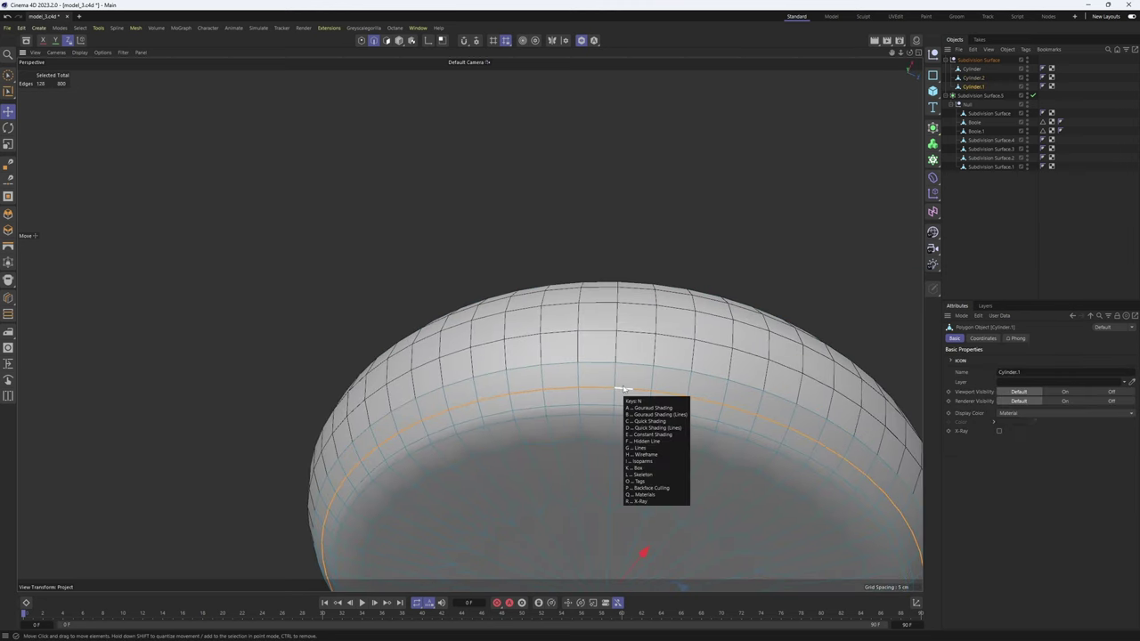
key("d")
left_click_drag(627, 389, 666, 356, "alt")
key("ctrl+BackSpace")
scroll(669, 385, "down", 3)
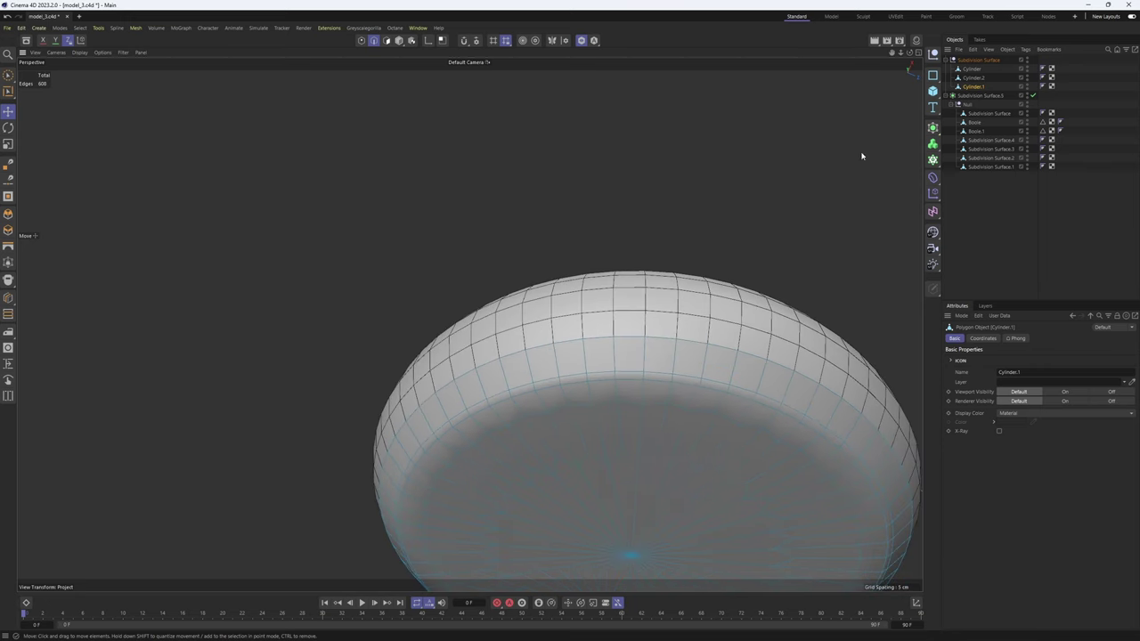
- On the middle band Cylinder, select the two central cross edges of every second segment all the way around
left_click(971, 69)
left_click_drag(624, 258, 608, 371, "alt")
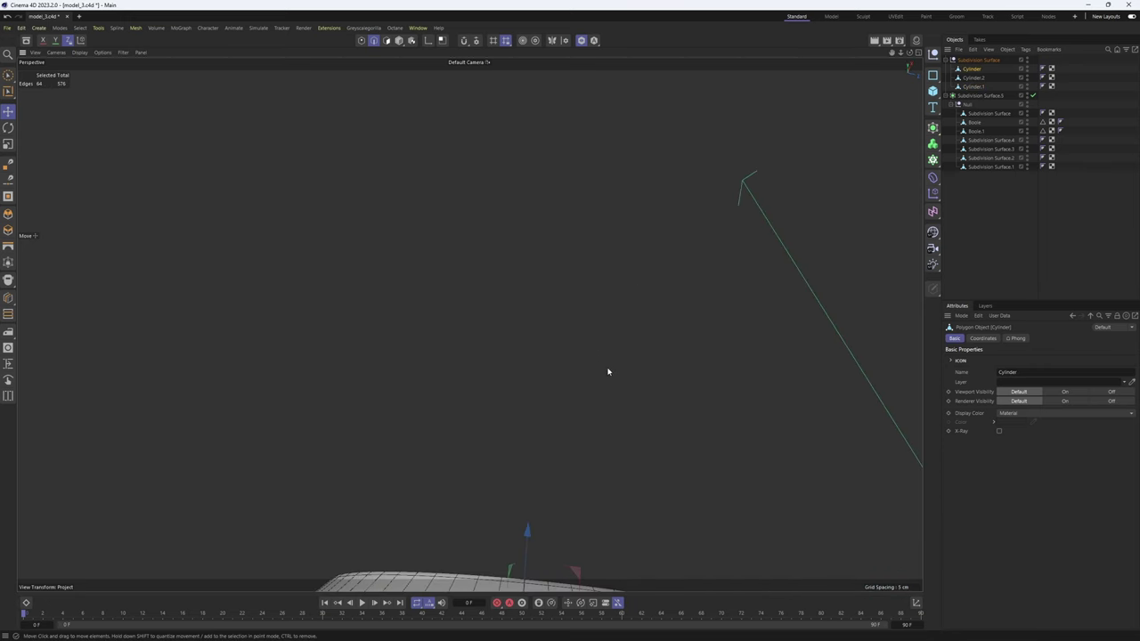
middle_click_drag(547, 580, 505, 329, "alt")
scroll(499, 322, "up", 4)
left_click(490, 312)
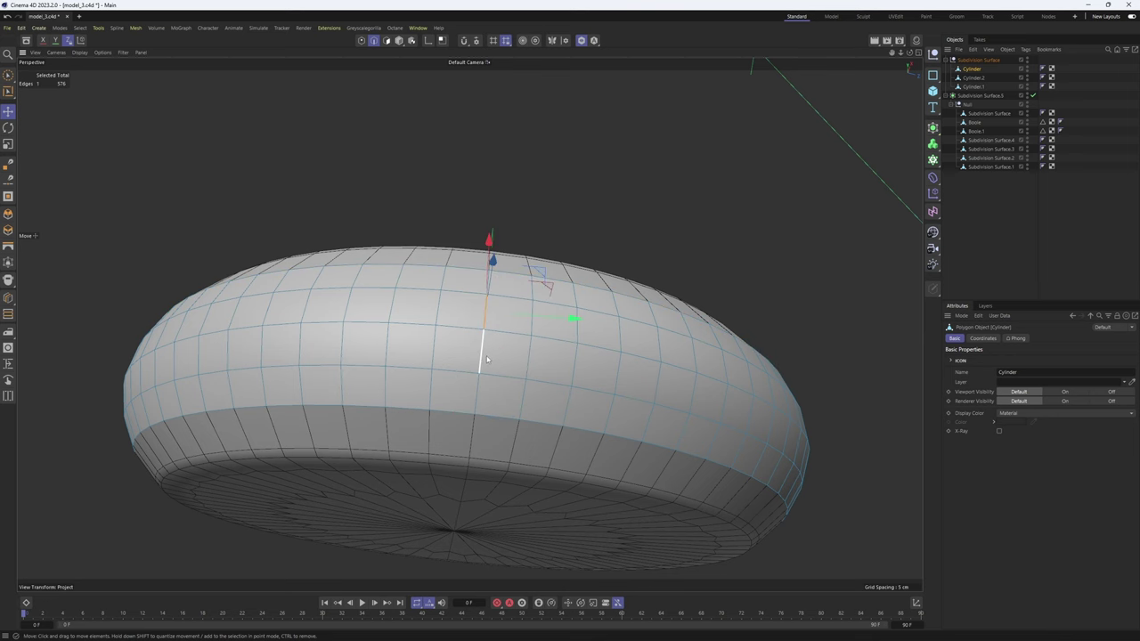
left_click_drag(596, 348, 545, 310, "alt")
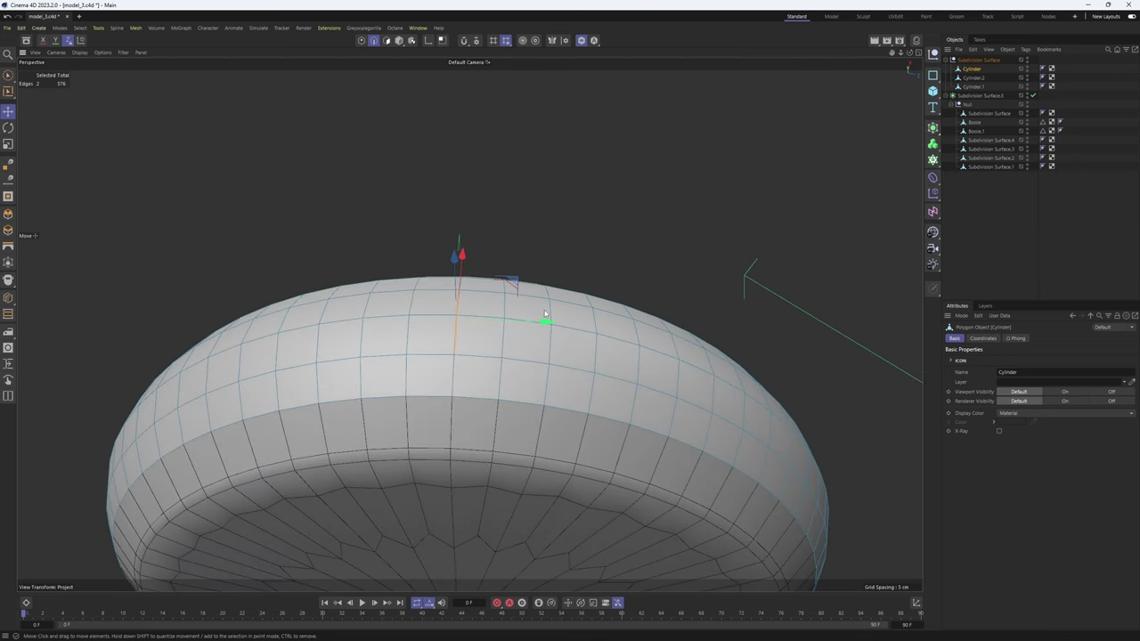
left_click(552, 361, "shift")
left_click_drag(552, 362, 437, 384, "alt")
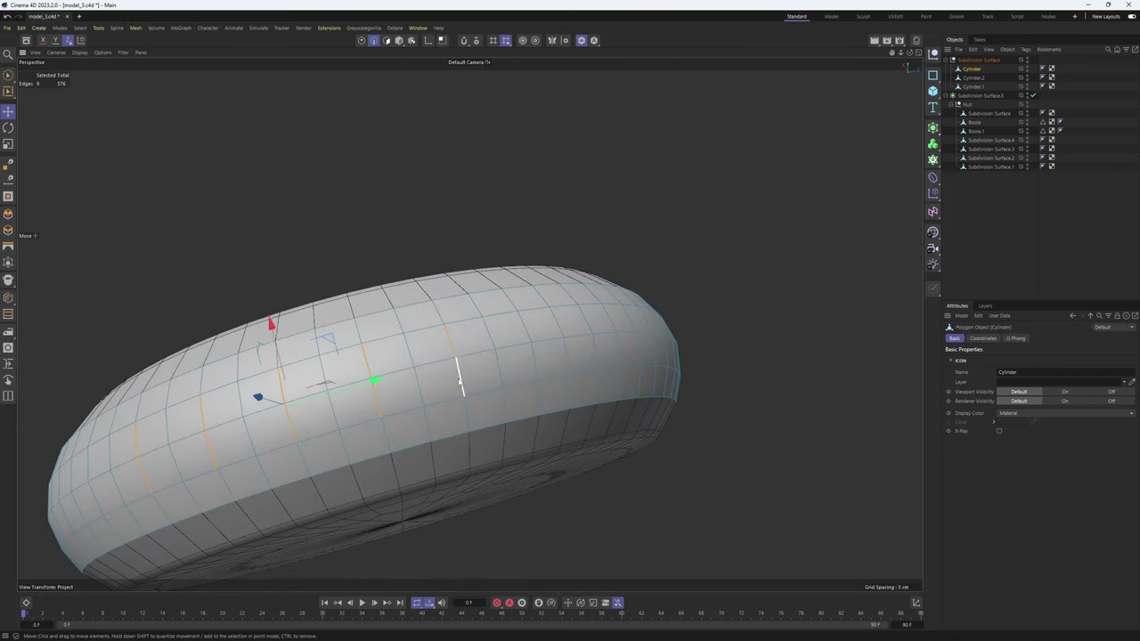
left_click(525, 327, "shift")
left_click_drag(525, 327, 463, 348, "alt")
left_click(461, 349, "shift")
left_click(467, 374, "shift")
left_click_drag(397, 372, 347, 413, "alt")
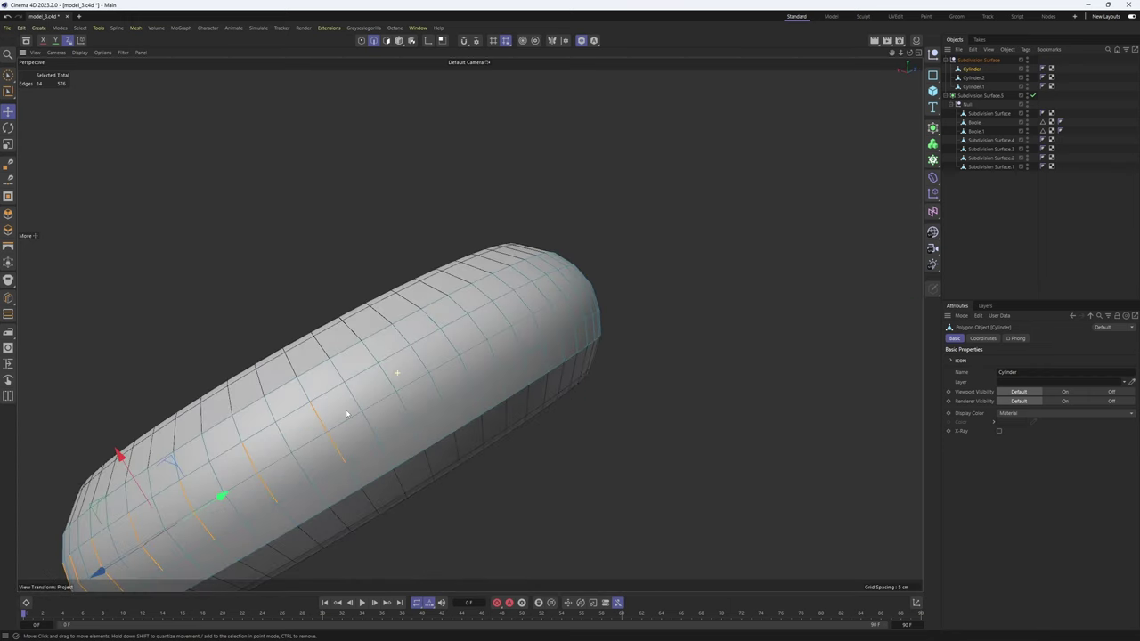
left_click(463, 378, "shift")
left_click_drag(463, 378, 436, 363, "alt")
left_click_drag(523, 305, 399, 369, "alt")
left_click(403, 408, "shift")
left_click(426, 362, "shift")
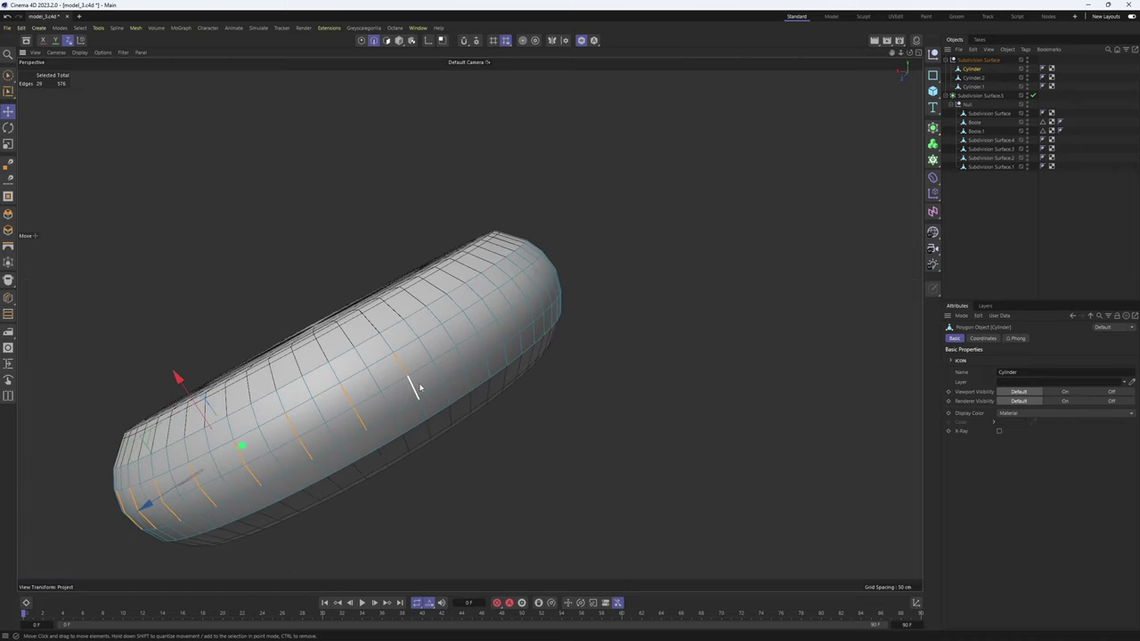
left_click(419, 387, "shift")
left_click_drag(468, 324, 374, 377, "alt")
left_click(468, 401, "shift")
left_click_drag(313, 409, 289, 411, "alt")
left_click(279, 420, "shift")
left_click(372, 452, "shift")
left_click_drag(372, 451, 350, 439, "alt")
left_click(350, 440, "shift")
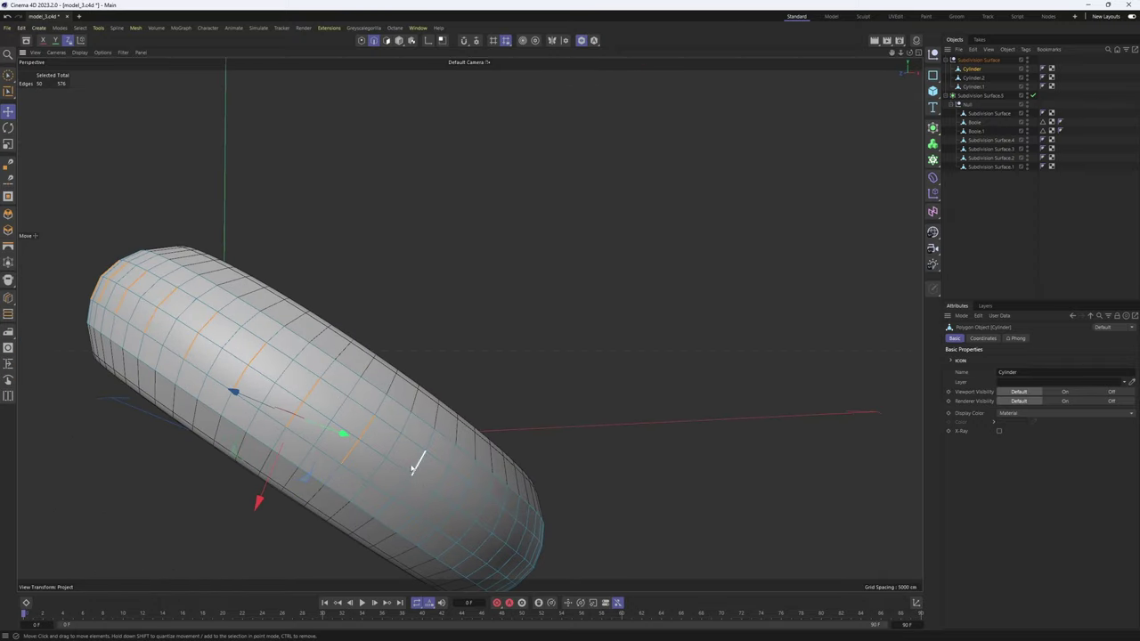
left_click(408, 464, "shift")
left_click_drag(408, 464, 330, 401, "alt")
left_click(323, 403, "shift")
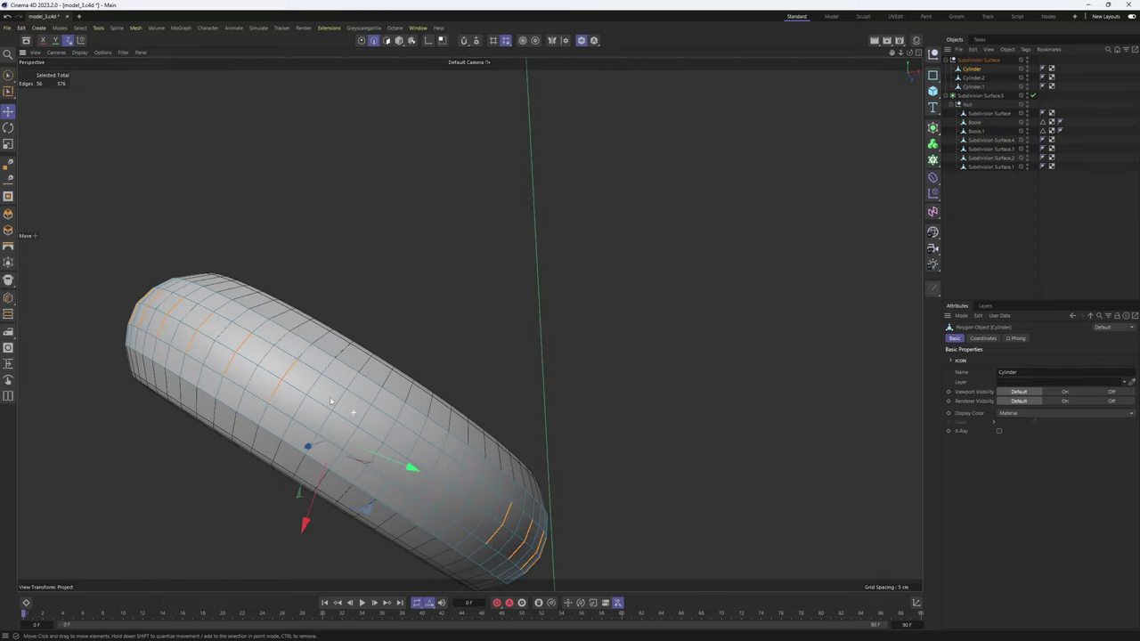
left_click(470, 495, "shift")
- Scale the selected cross edges outward to form ridges around the band and store them as an edge selection
left_click_drag(470, 495, 529, 347, "alt")
key("t")
left_click_drag(499, 472, 526, 396)
scroll(525, 396, "up", 2)
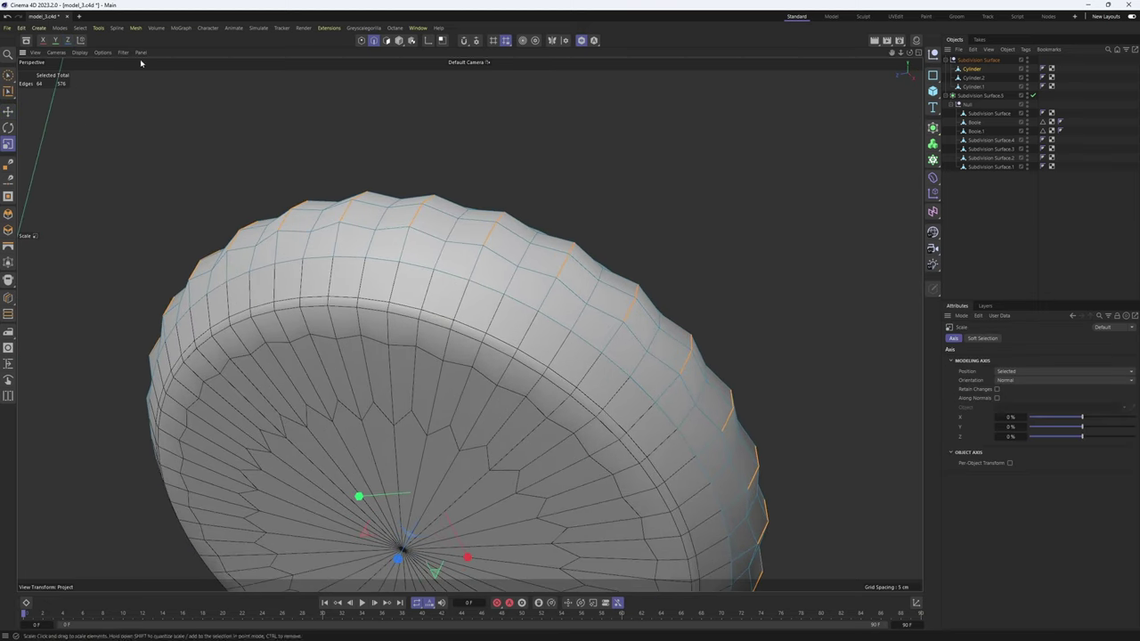
left_click(59, 27)
mouse_move(98, 27)
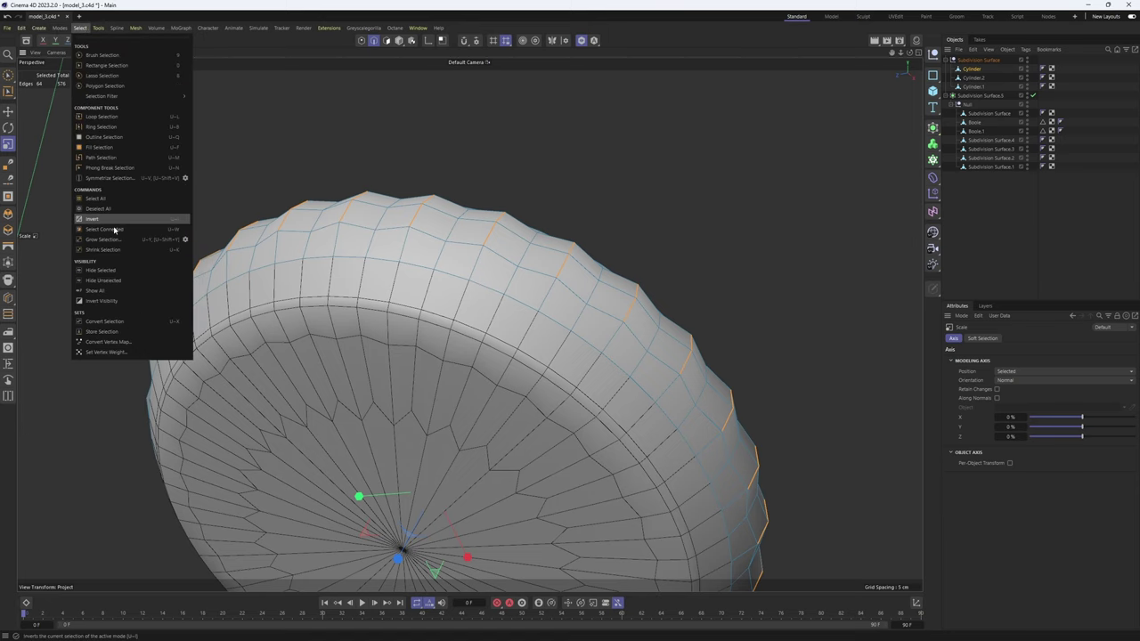
left_click(103, 332)
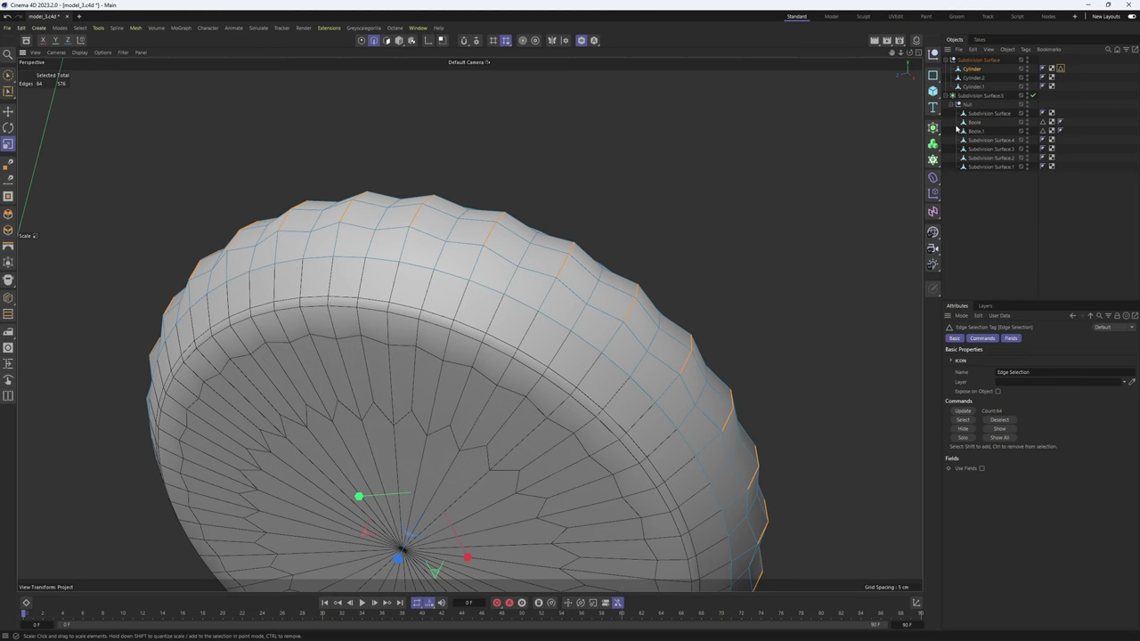
- Isolate the middle band, select both of its boundary edge loops and extrude them inward about 1.47 cm with a -40° rotation
key("e")
double_click(448, 273)
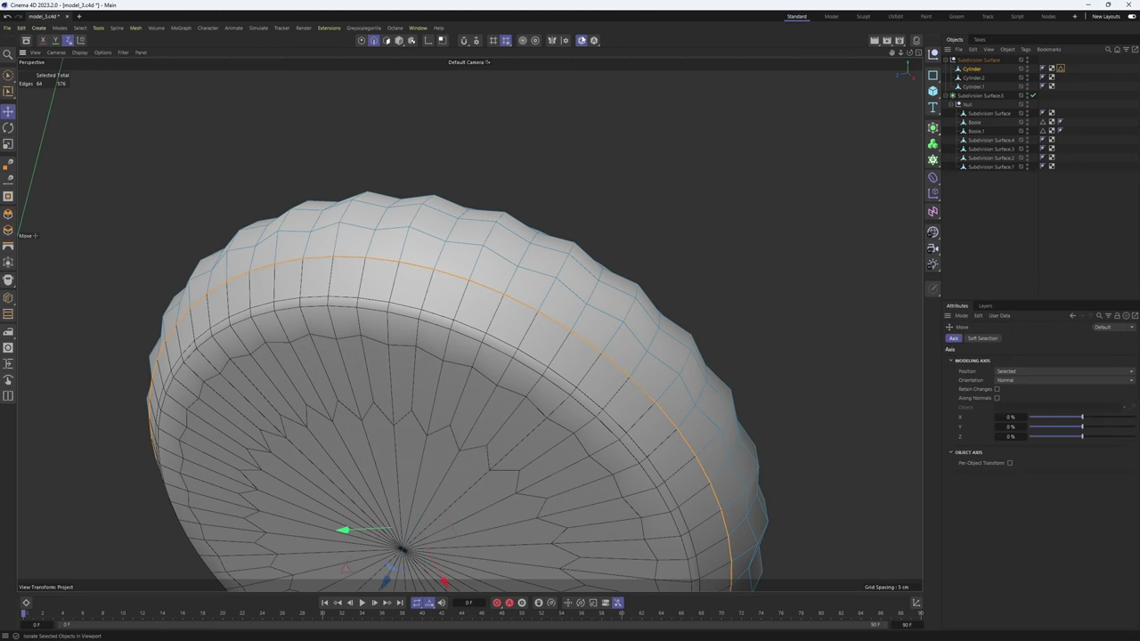
left_click(581, 40)
left_click(581, 40)
left_click_drag(547, 321, 449, 391, "alt")
double_click(541, 317, "shift")
key("d")
left_click_drag(644, 383, 644, 383)
middle_click_drag(392, 277, 469, 323, "alt")
right_click_drag(468, 323, 555, 326, "alt")
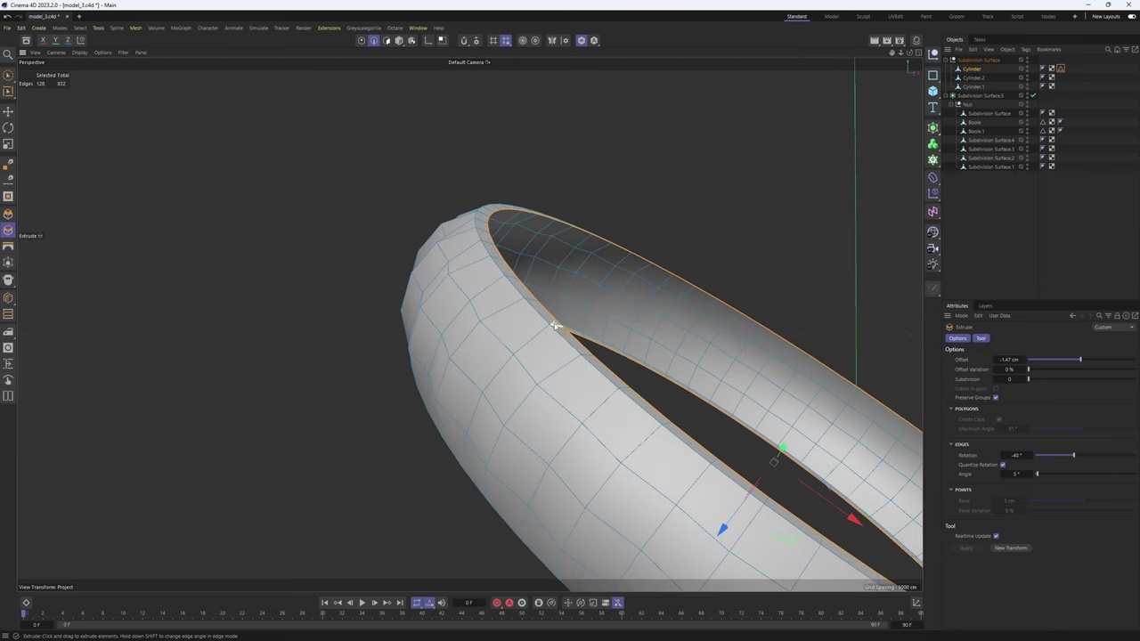
- Add a loop cut along each extruded lip close to the band's outer edge, and end the isolation of the band
scroll(554, 334, "up", 3)
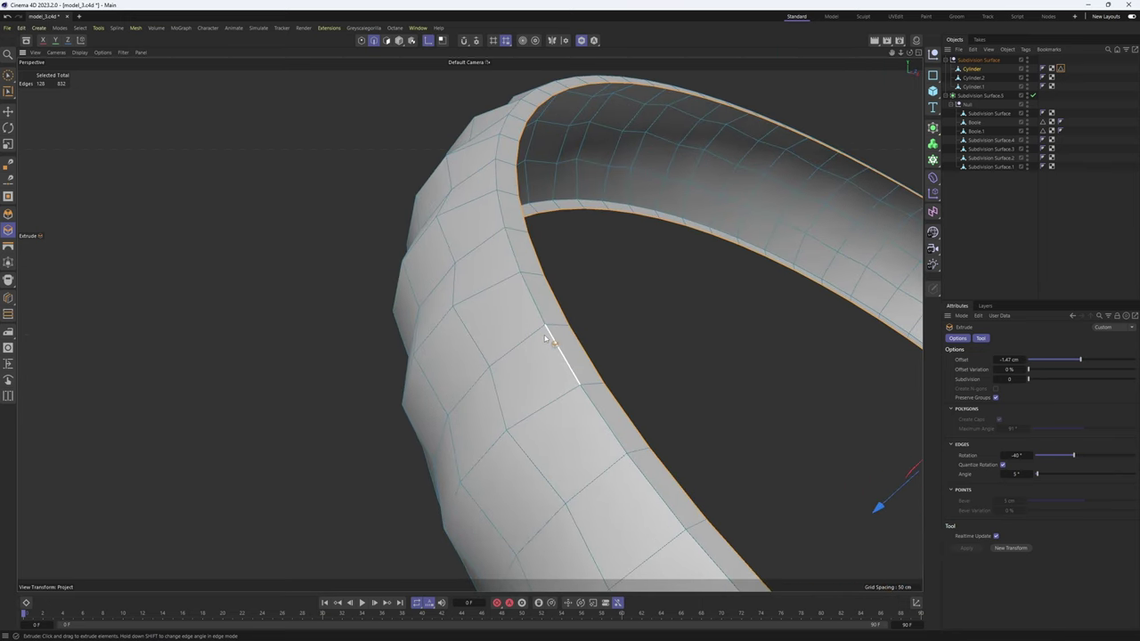
key("k")
key("l")
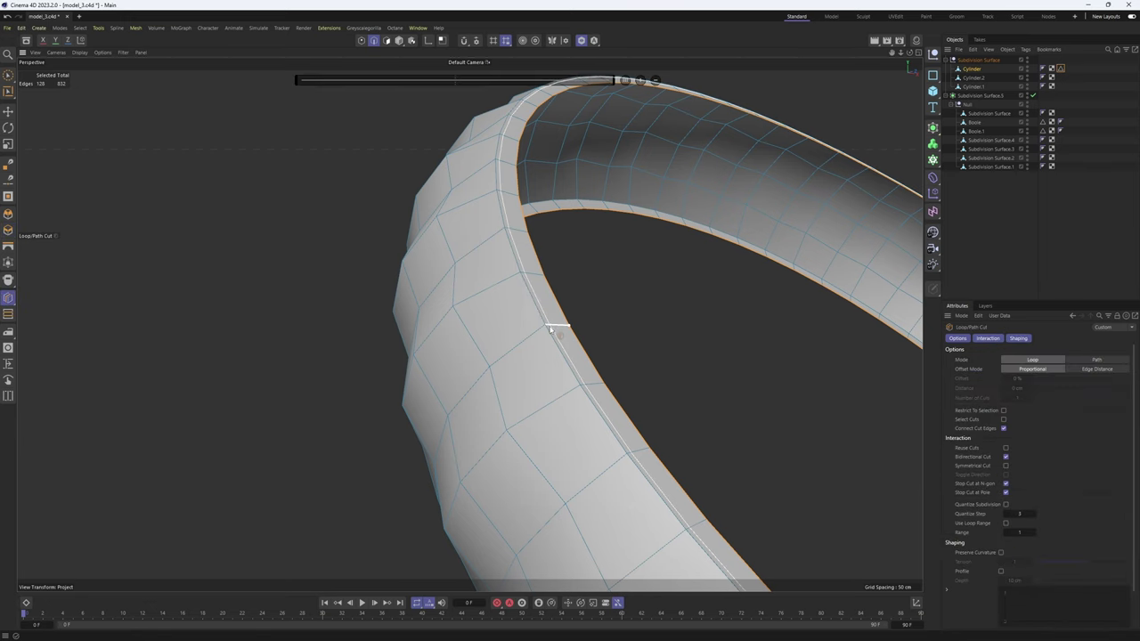
left_click(554, 327)
left_click_drag(554, 326, 471, 427, "alt")
left_click(470, 428)
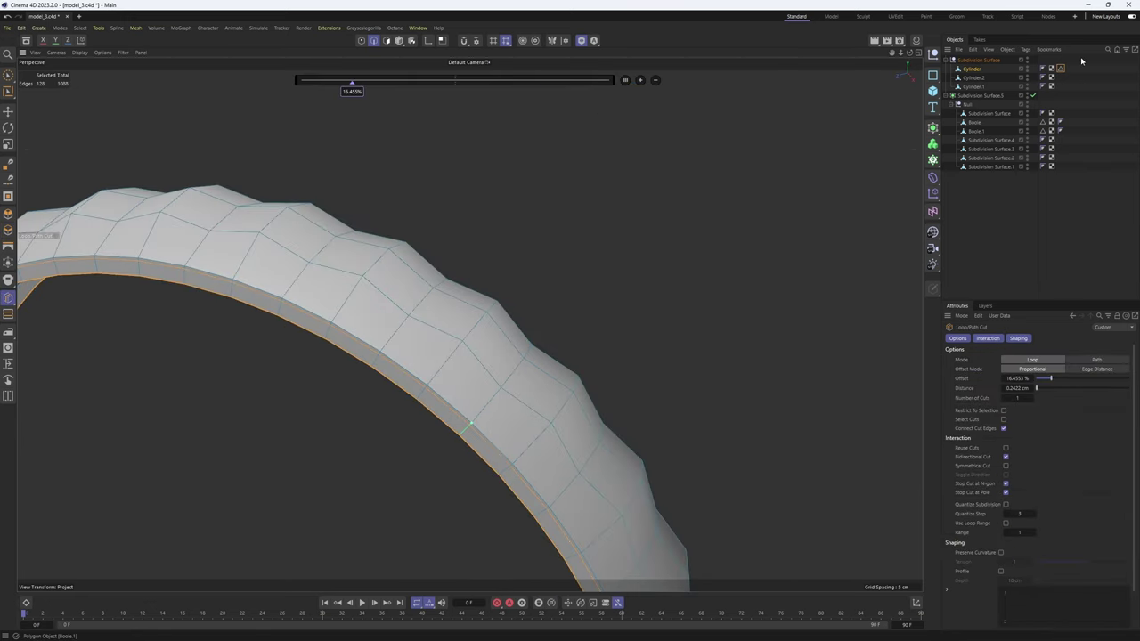
left_click(583, 41)
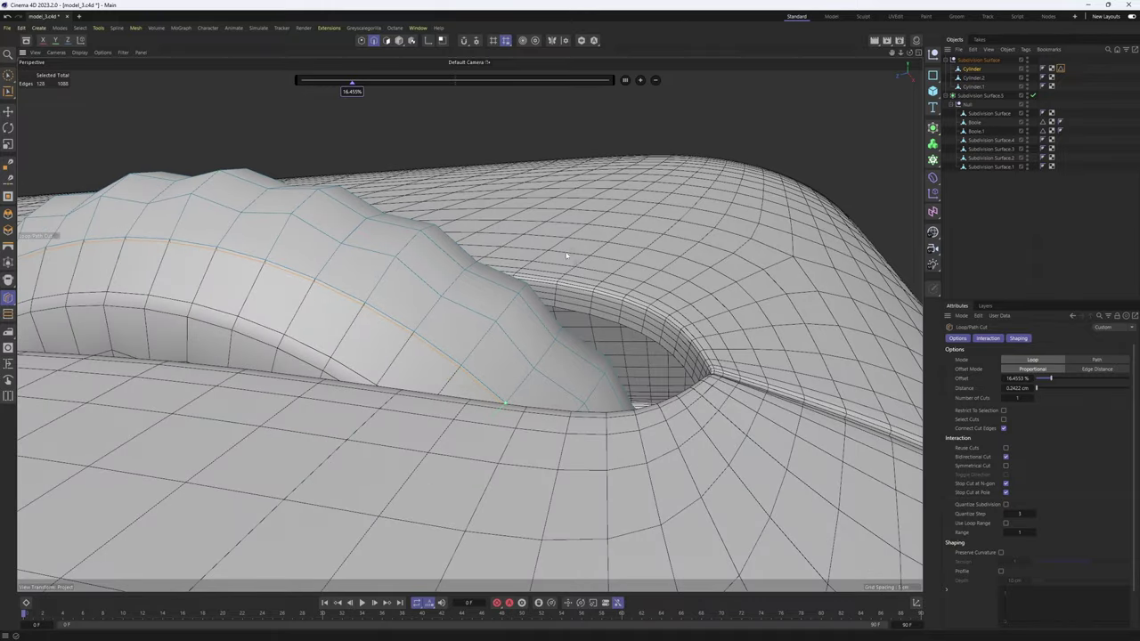
- Put the wheel's parent null under a new Subdivision Surface and switch the viewport to Gouraud shading without lines
left_click(979, 60)
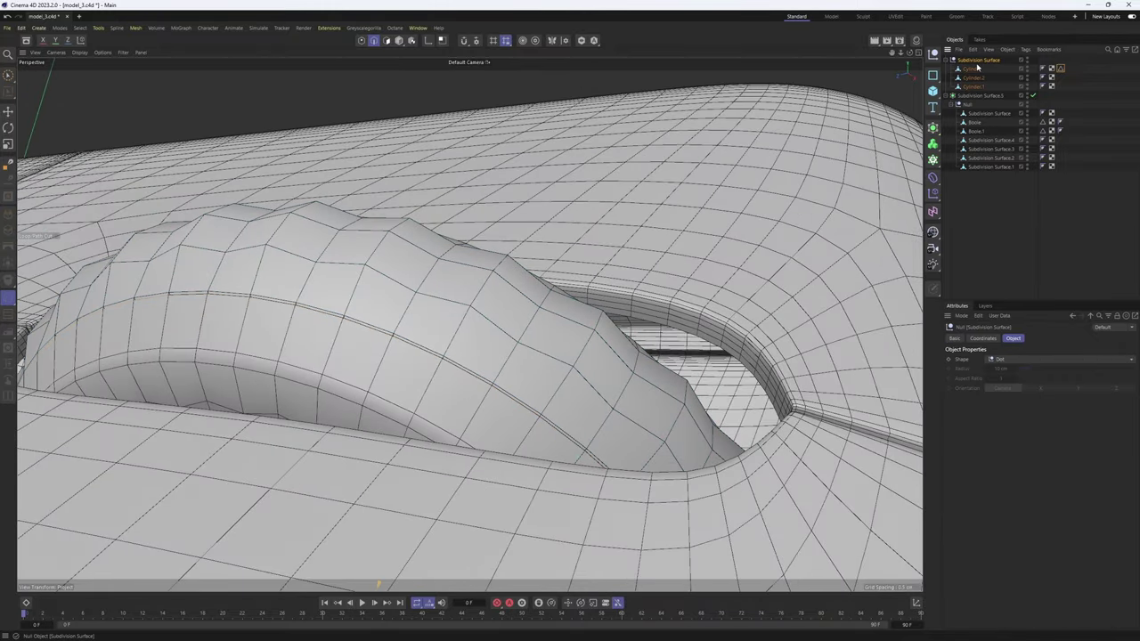
left_click(933, 128, "alt")
left_click_drag(594, 233, 471, 326, "alt")
key("n")
key("a")
scroll(580, 286, "down", 3)
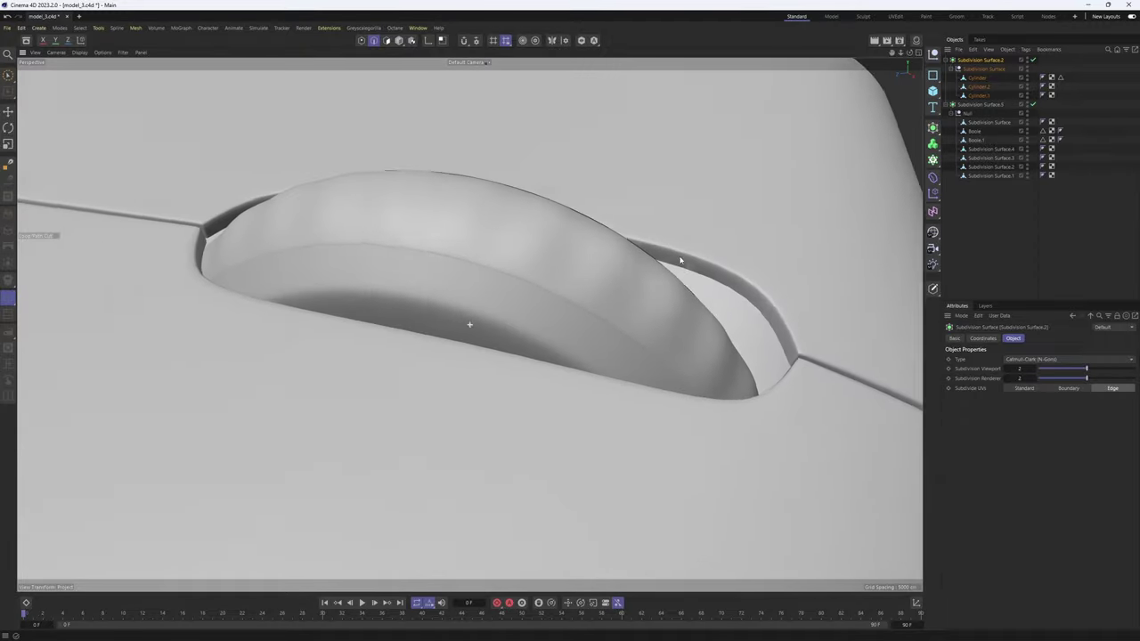
- Hide the middle band, turn the wheel's subdivision off and extrude the boundary edge loop of Cylinder.2 inward
left_click(974, 77)
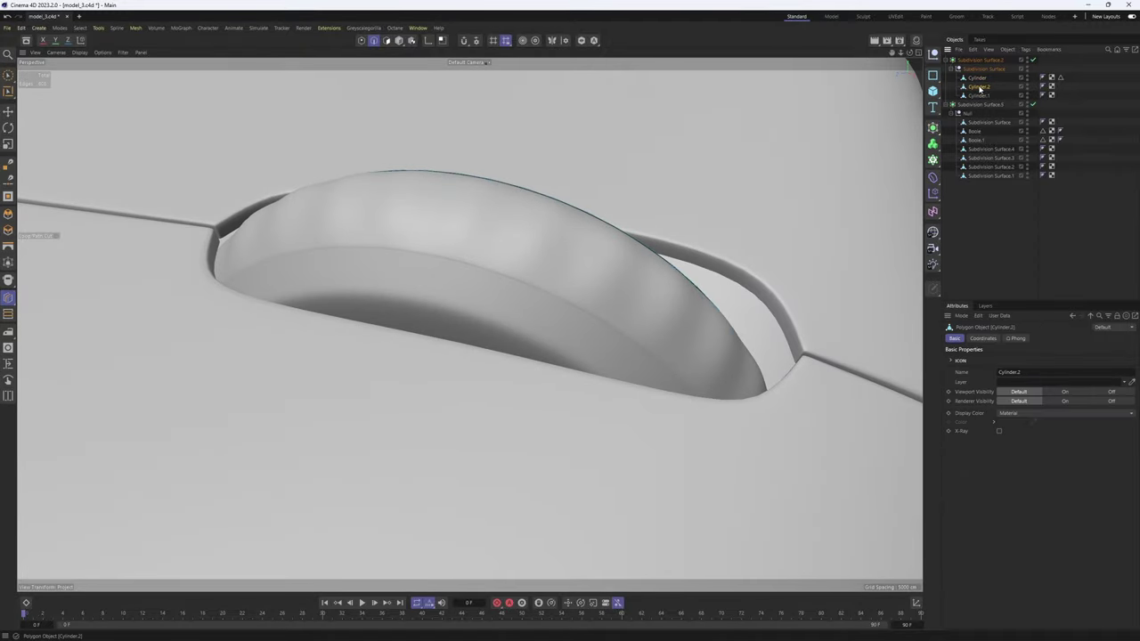
double_click(1028, 80, "alt")
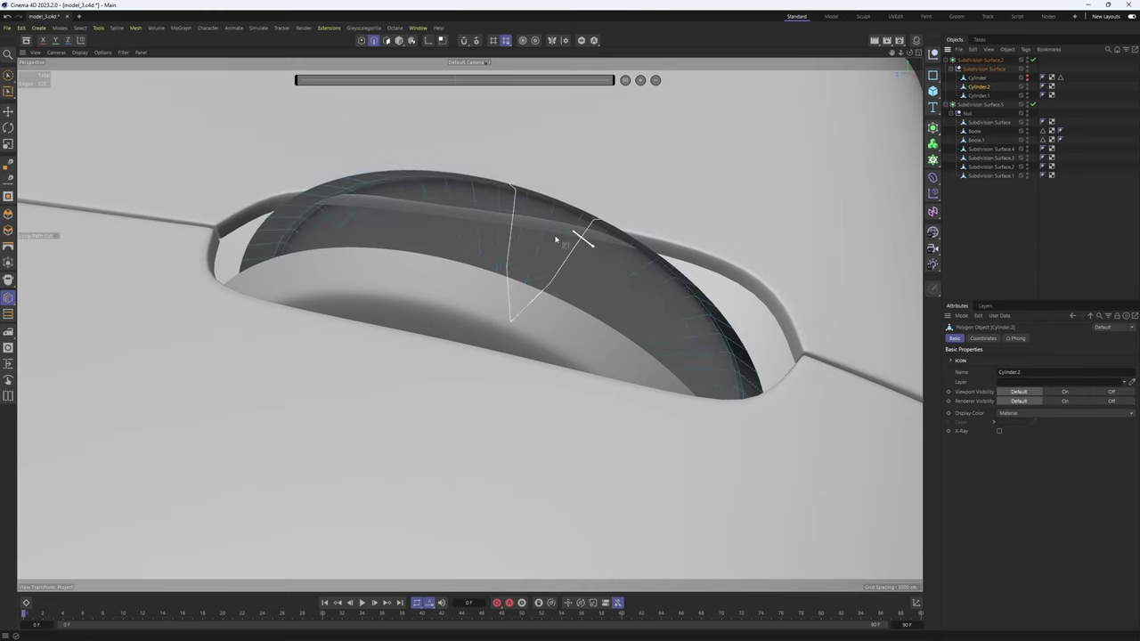
left_click_drag(558, 240, 468, 267, "alt")
key("q")
key("e")
double_click(452, 219)
key("d")
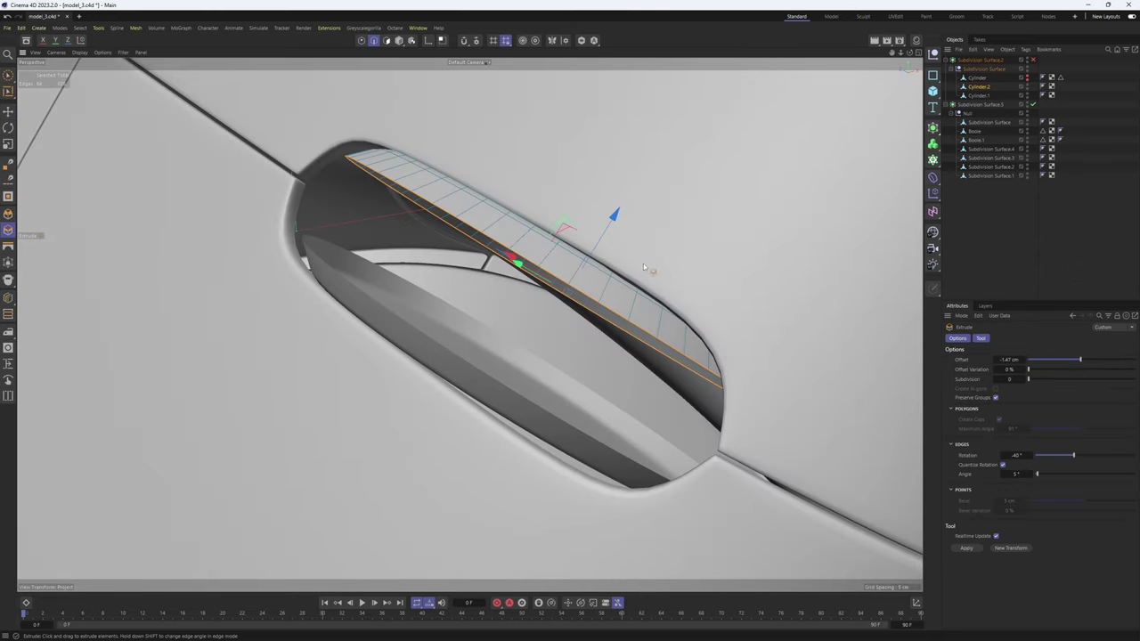
left_click_drag(452, 219, 483, 234)
- Add a loop cut at about 77% across the side of Cylinder.2, near its extruded rim
key("k")
key("l")
scroll(487, 231, "up", 4)
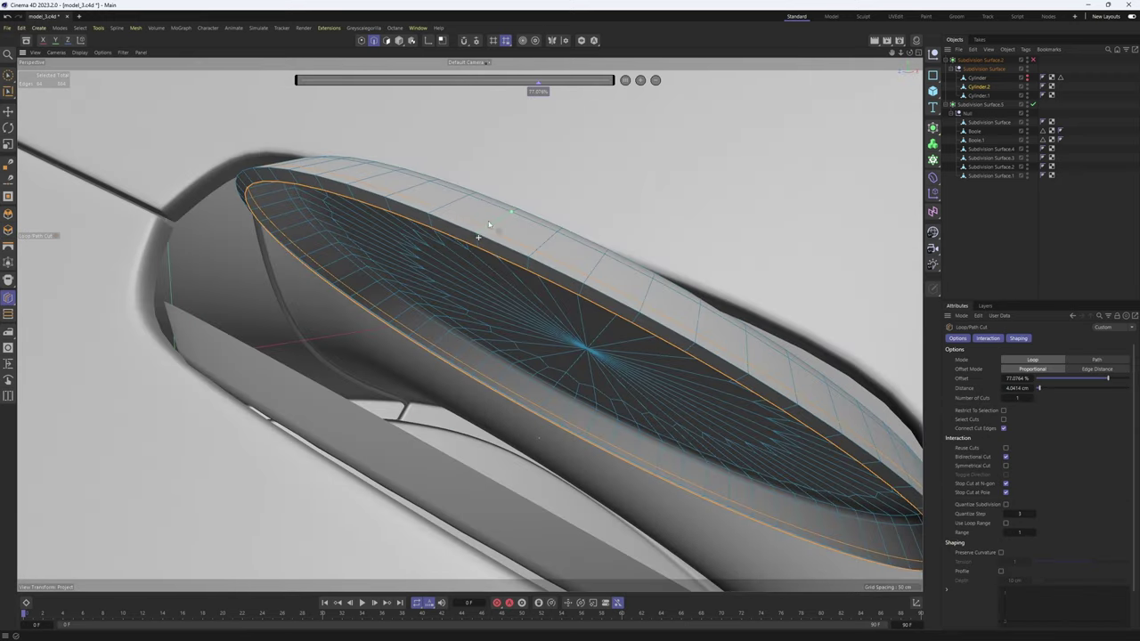
- Select the open boundary loop of Cylinder.1 and extrude it inward about 1.15 cm with a 25° rotation
left_click(980, 95)
key("s")
left_click_drag(649, 193, 483, 245, "alt")
key("e")
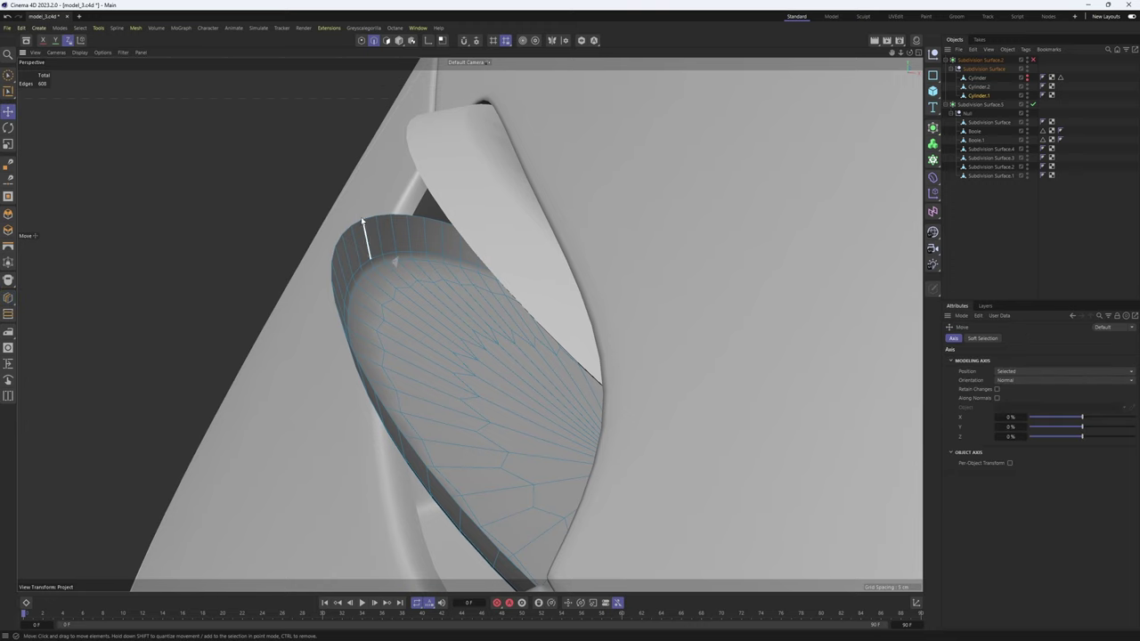
key("d")
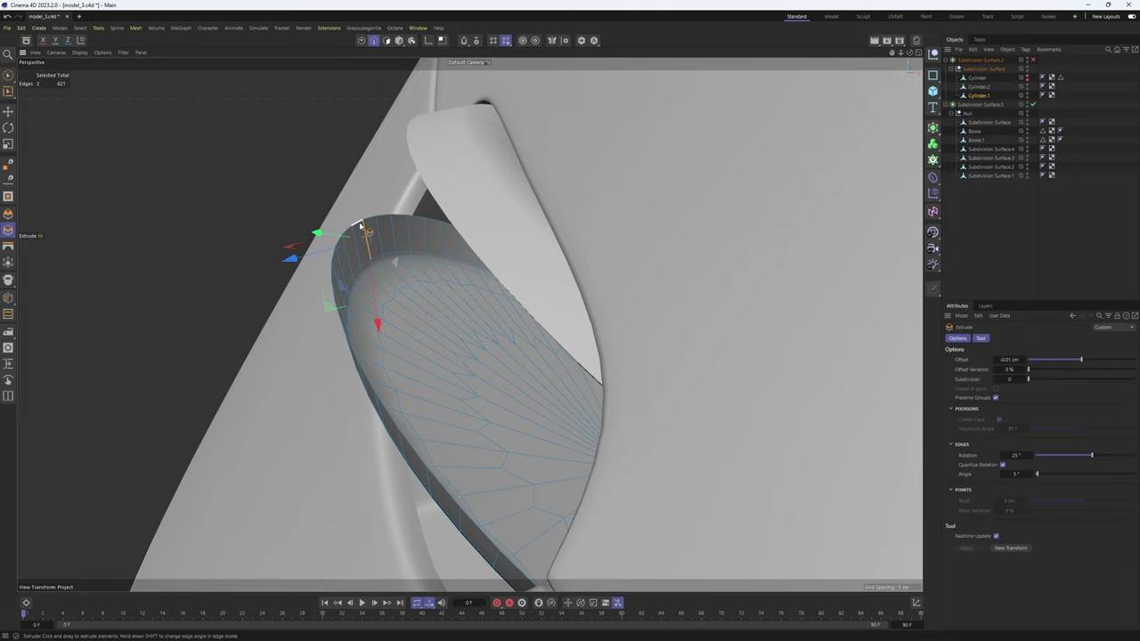
double_click(361, 226)
left_click_drag(513, 321, 380, 297)
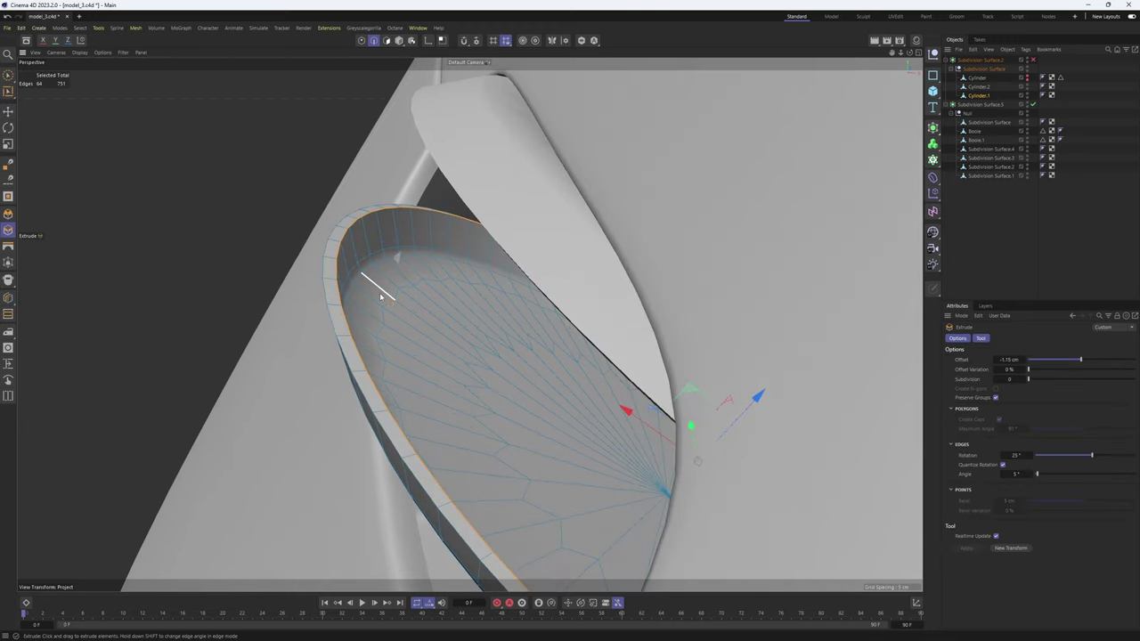
- Add a loop cut near the rim of Cylinder.1, unhide the middle band and turn the wheel's subdivision back on
key("k")
key("l")
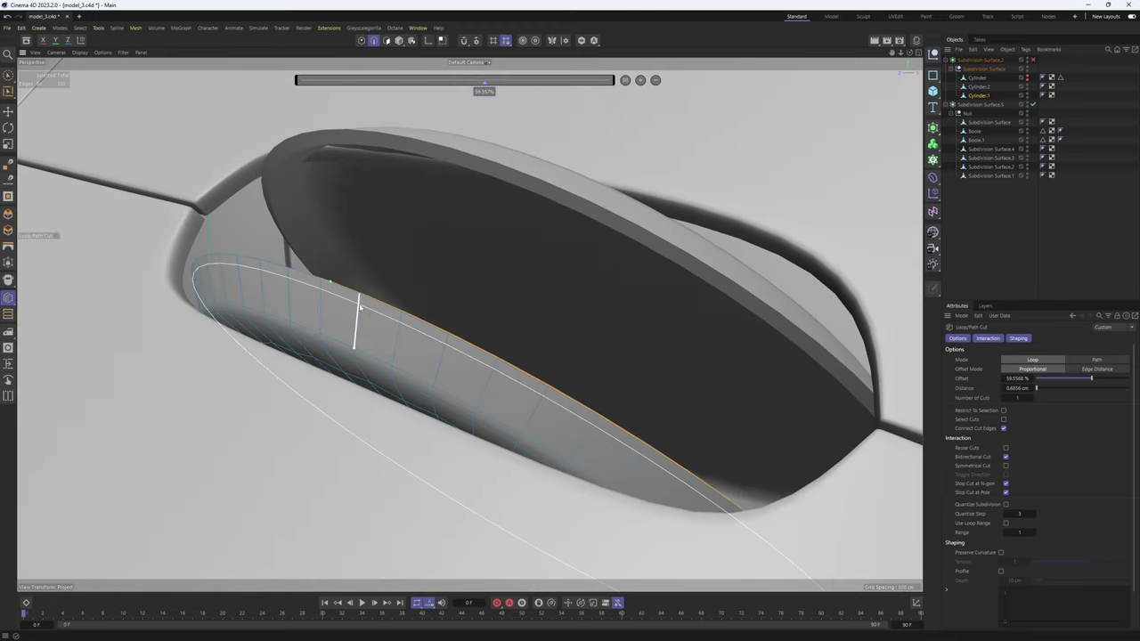
left_click_drag(359, 306, 817, 237)
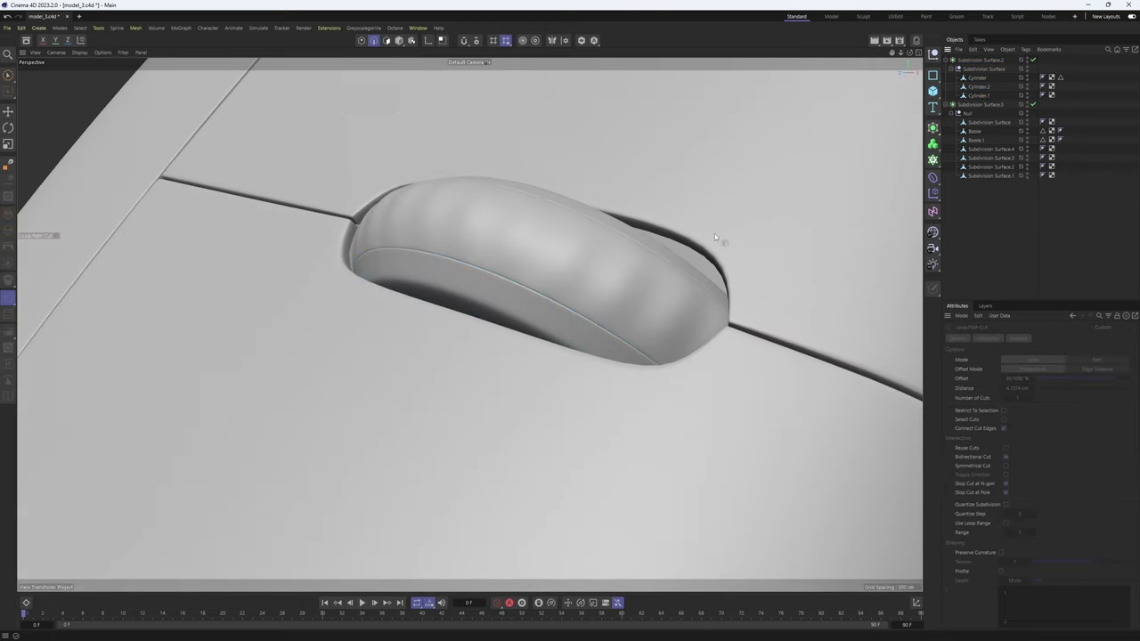
left_click_drag(719, 238, 676, 285, "alt")
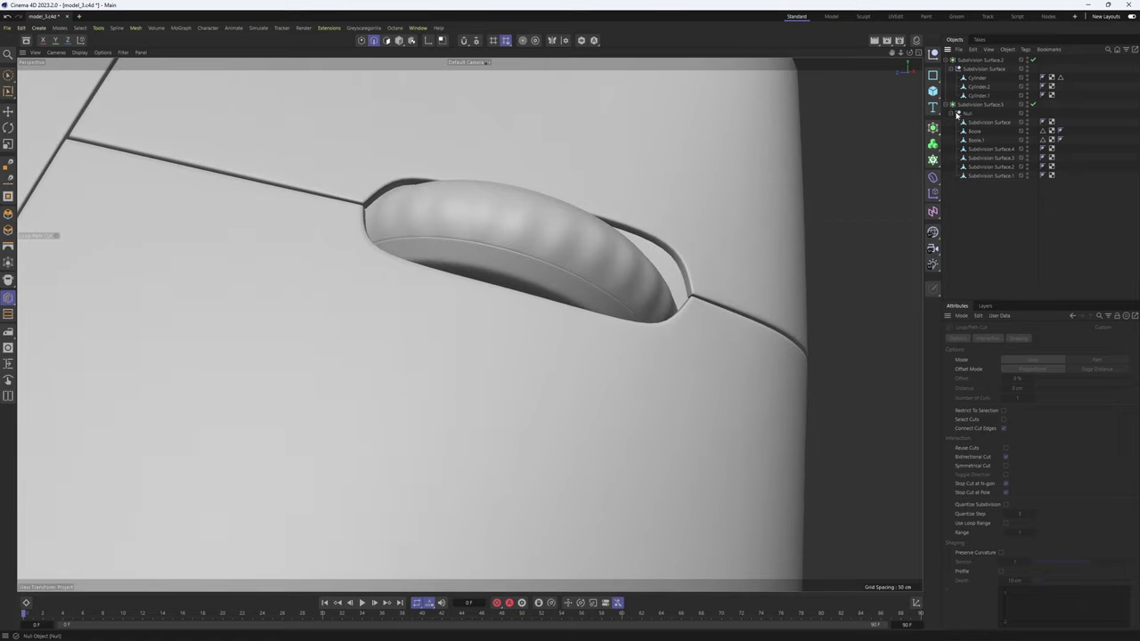
- Recall the stored edge selection on Cylinder and rescale its ridge edges slightly to adjust the wheel's groove depth
left_click(1060, 78)
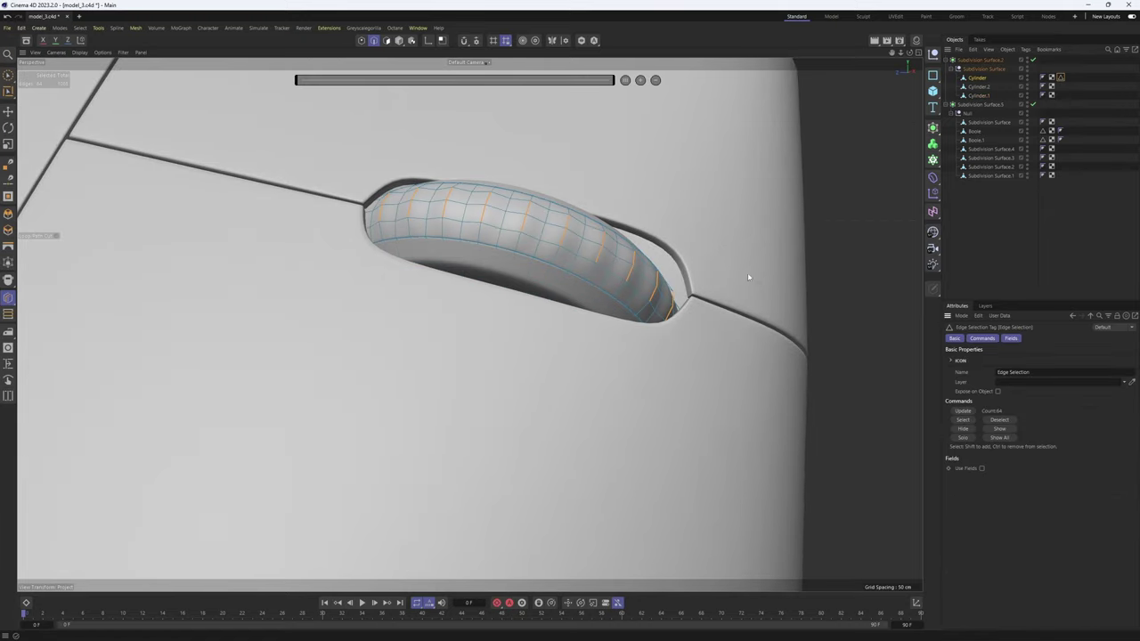
key("t")
left_click_drag(736, 285, 690, 305, "alt")
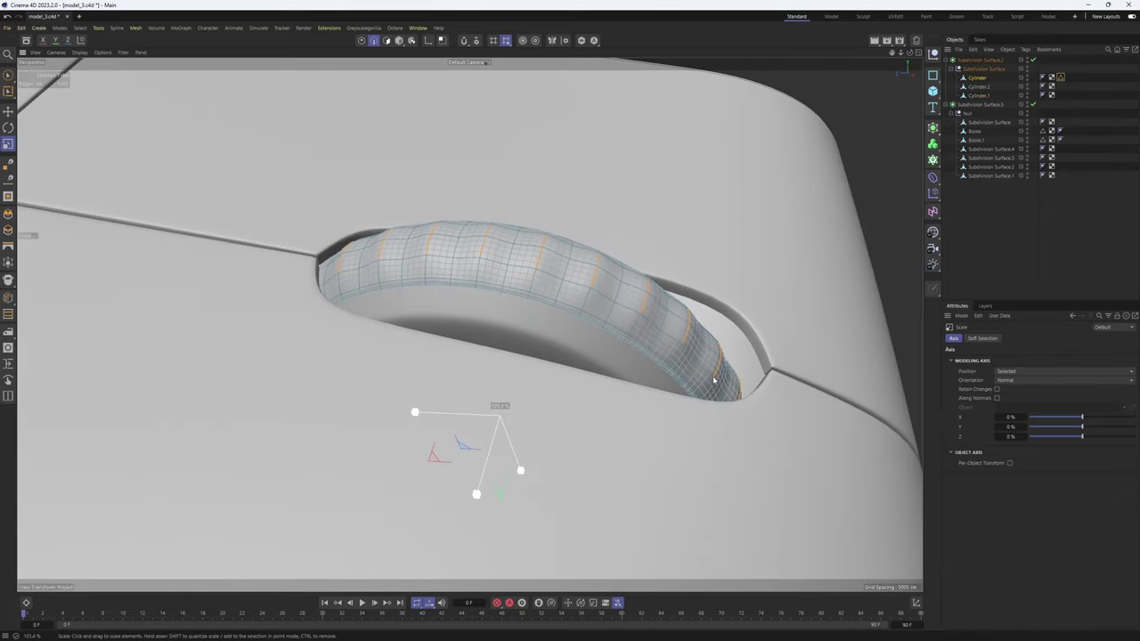
left_click_drag(702, 378, 663, 376)
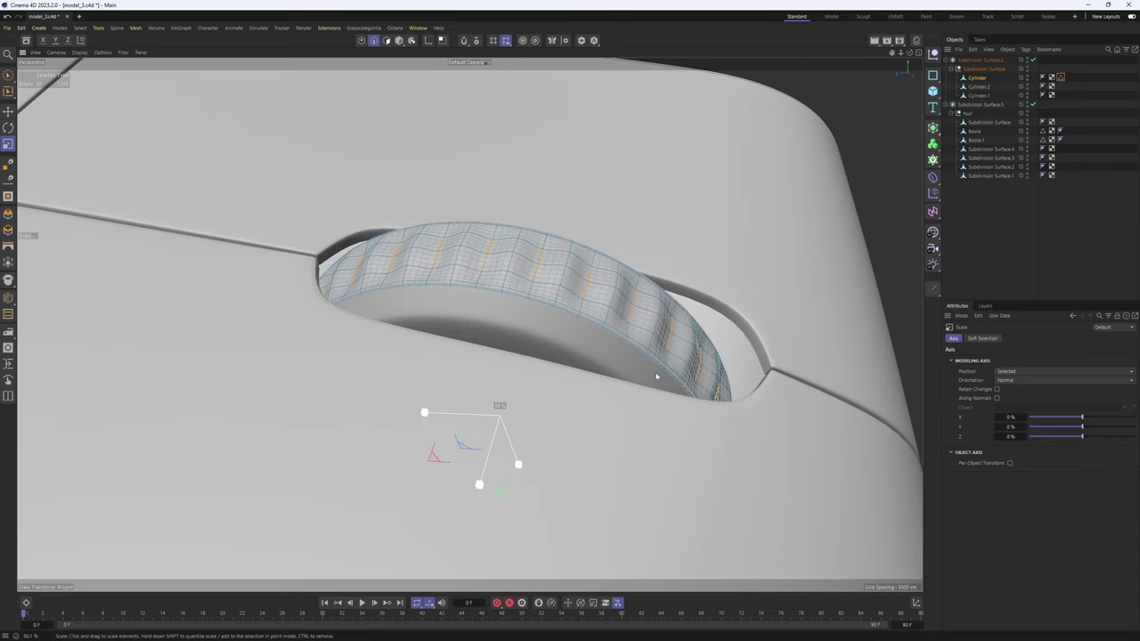
left_click(1027, 188)
left_click_drag(629, 290, 622, 348, "alt")
key("ctrl+z")
key("ctrl+z")
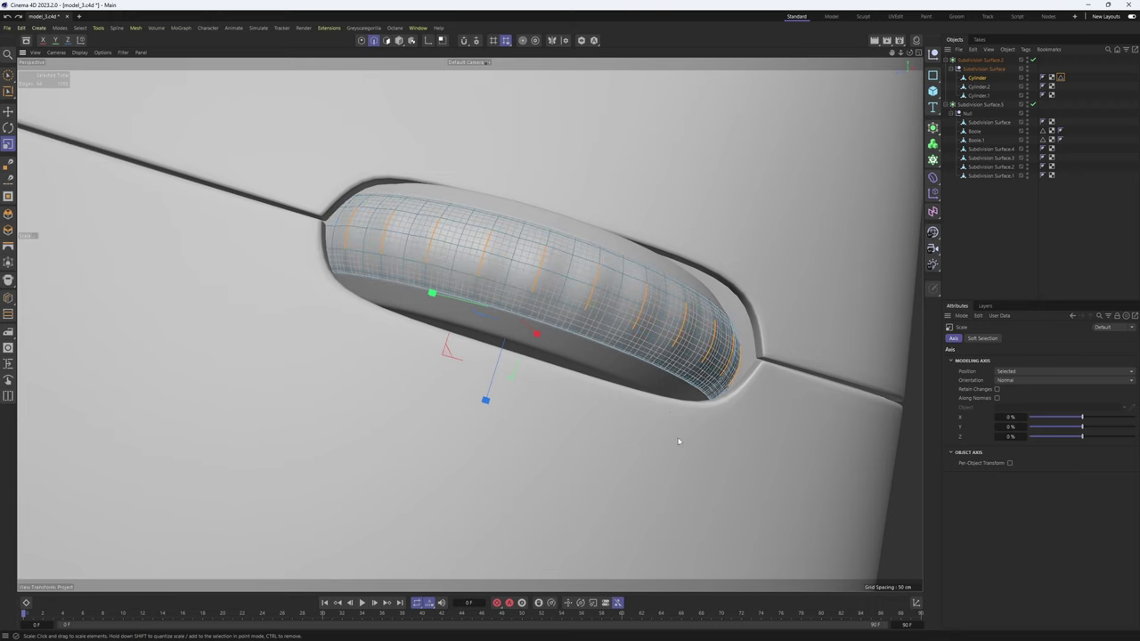
left_click_drag(678, 440, 686, 443)
scroll(648, 271, "down", 4)
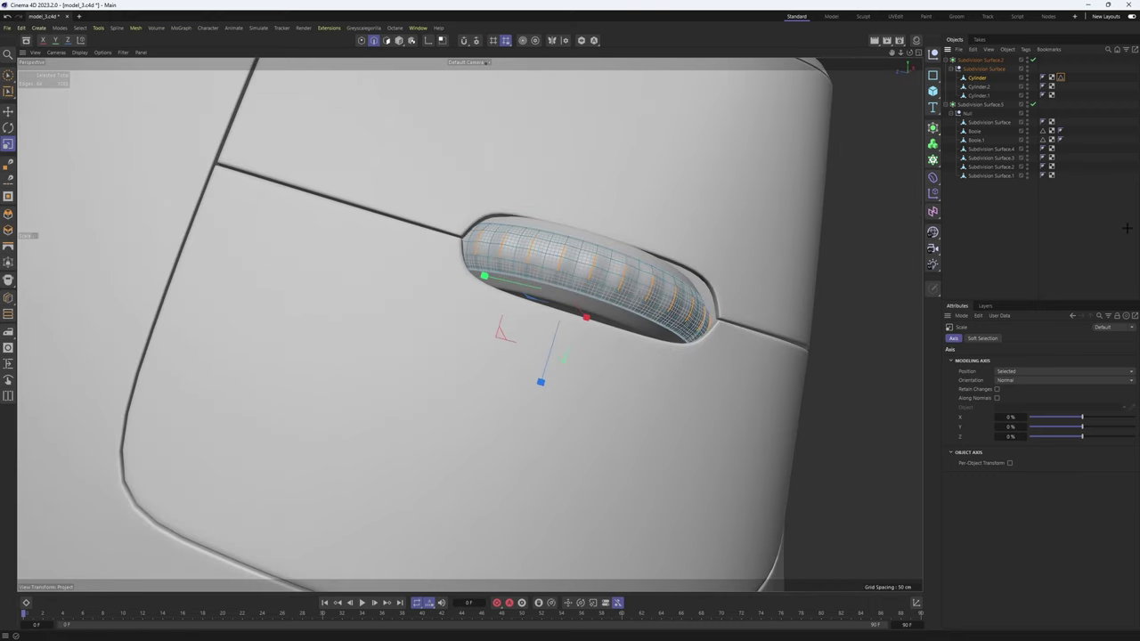
left_click(1007, 203)
mouse_move(666, 320)
left_mouse_down("alt")
mouse_move(643, 324)
mouse_move(632, 346)
mouse_move(670, 333)
mouse_move(648, 326)
left_mouse_up("alt")
left_click(648, 326)
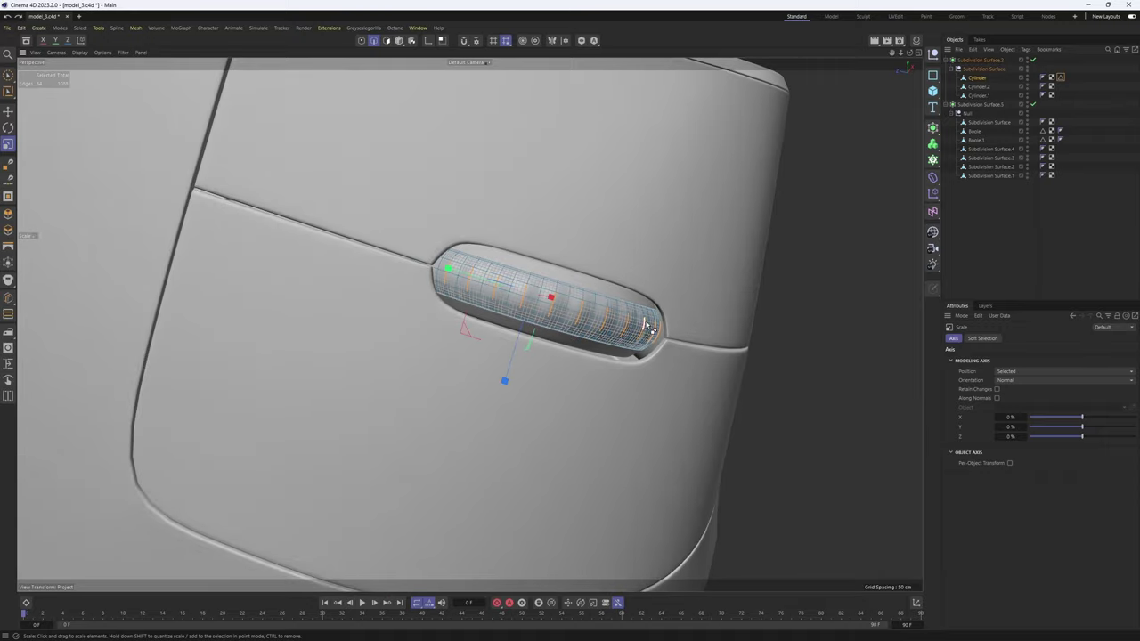
- Select the whole wheel group and shift it along its Y axis to refine its fit in the opening
left_click(991, 71)
key("e")
left_click_drag(511, 297, 507, 283, "alt")
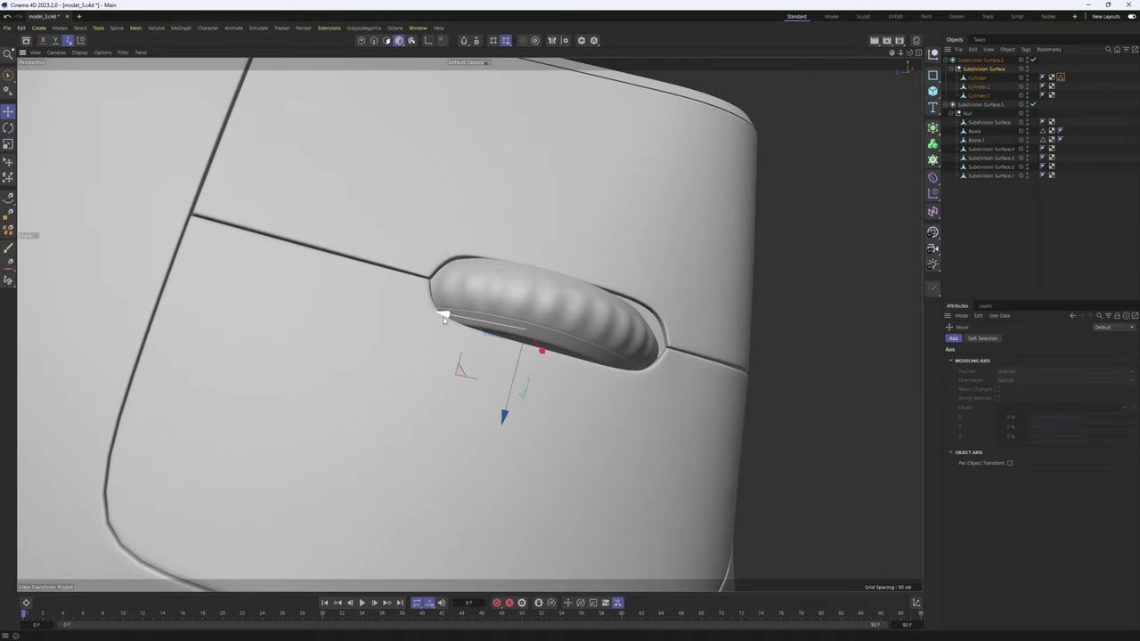
left_click_drag(442, 316, 506, 277)
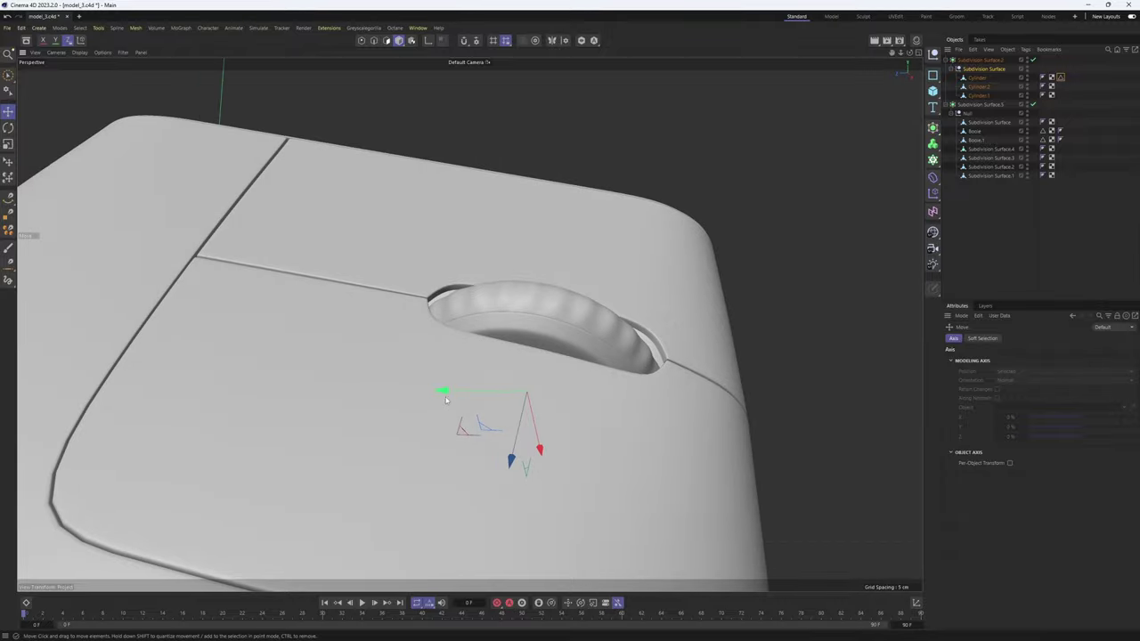
left_click_drag(443, 390, 448, 390)
- Turn off Subdivision Surface.2 and Subdivision Surface.3, showing the base mesh over the side-button reference in the Right view
left_click_drag(500, 374, 372, 387, "alt")
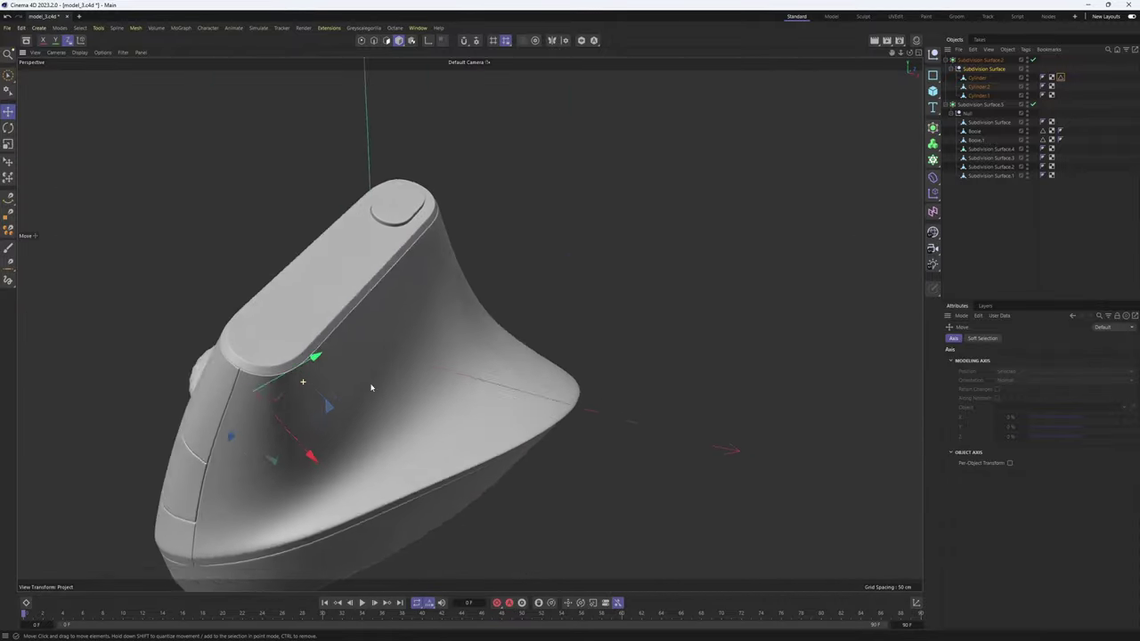
left_click_drag(371, 387, 351, 323, "alt")
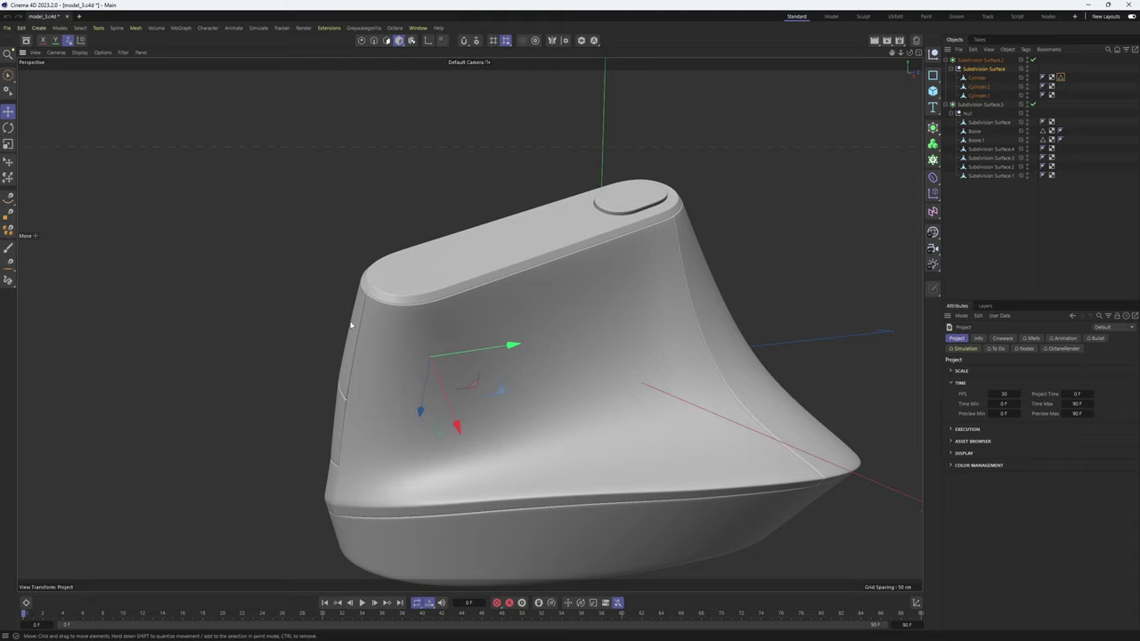
middle_click(356, 326)
middle_click(429, 358)
middle_click_drag(428, 358, 407, 448, "alt")
middle_click(407, 448)
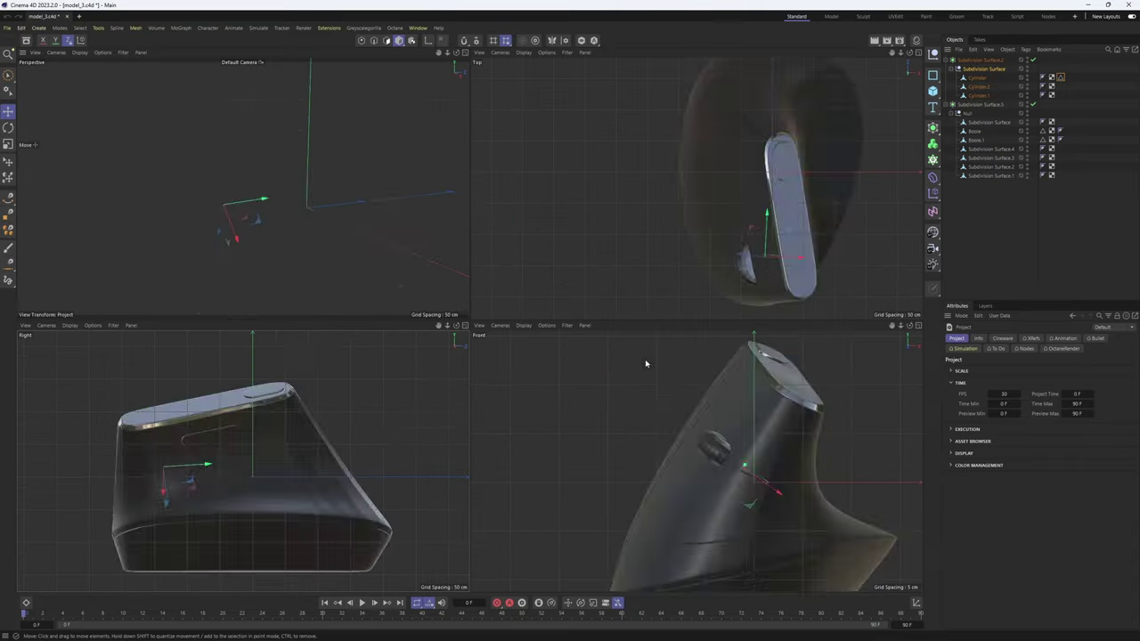
middle_click(645, 361)
middle_click(641, 389)
middle_click(290, 362)
middle_click_drag(403, 273, 422, 327, "alt")
right_click_drag(422, 327, 476, 317, "alt")
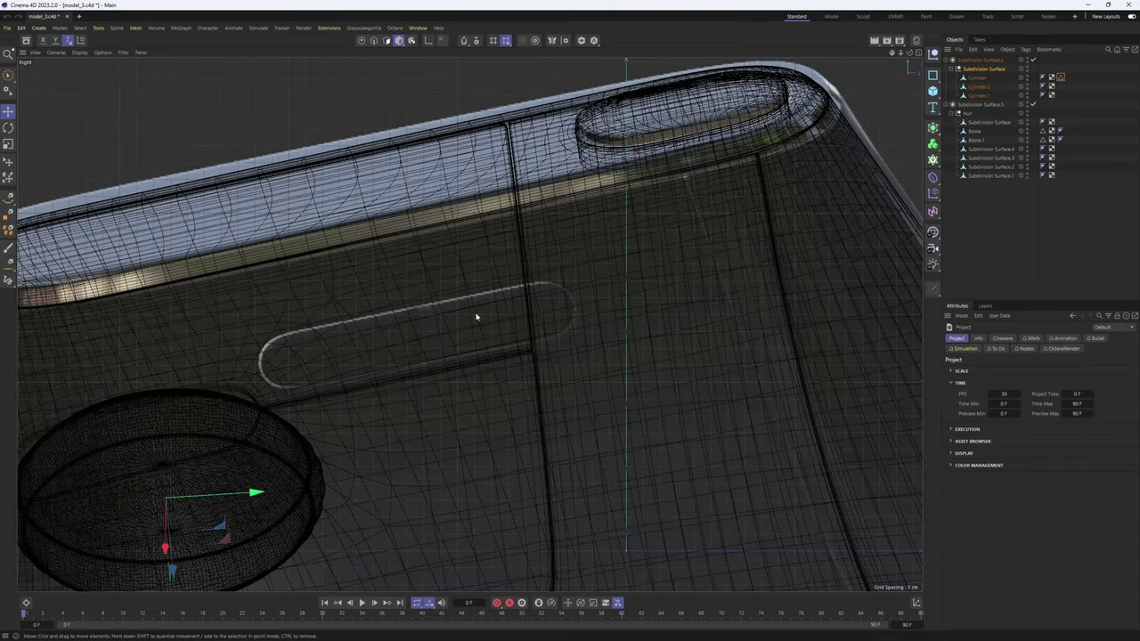
left_click(1033, 60)
left_click(1033, 104)
left_click(987, 219)
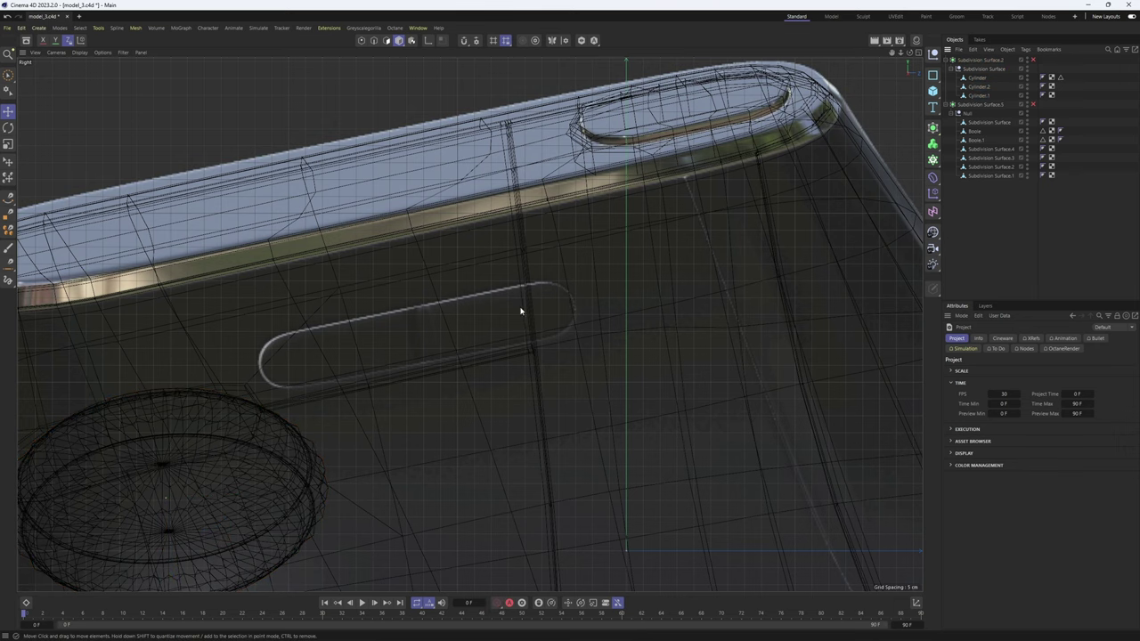
- Isolate the side panel Subdivision Surface.4 and show it over the pill-shaped button outline in the Right view
middle_click(436, 343)
middle_click(579, 223)
left_click(519, 357)
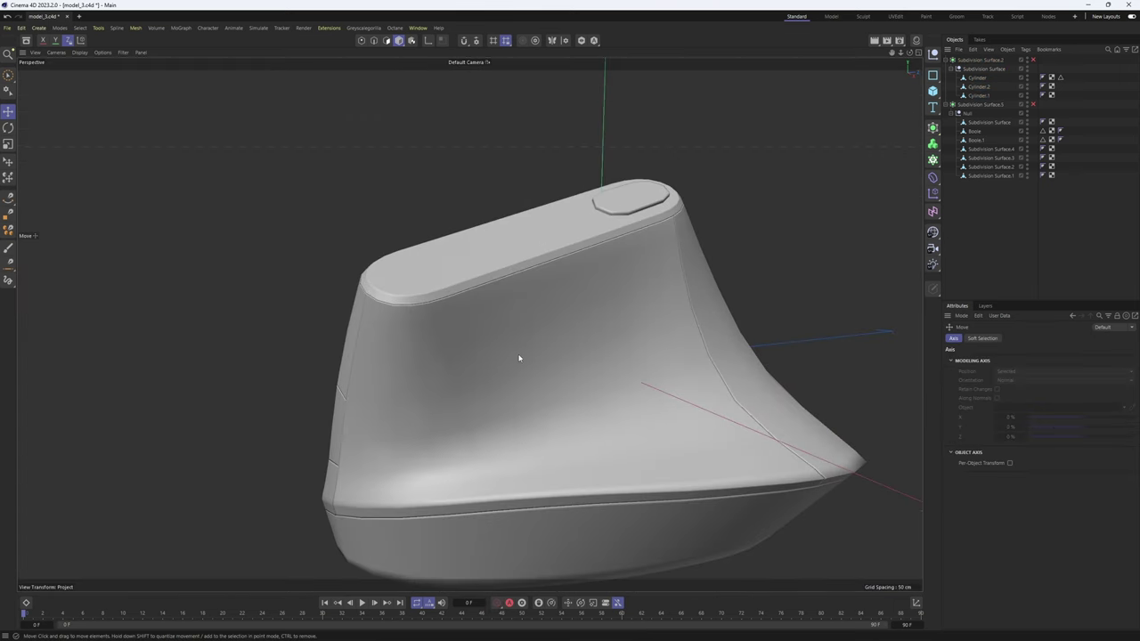
left_click(582, 43)
middle_click(563, 289)
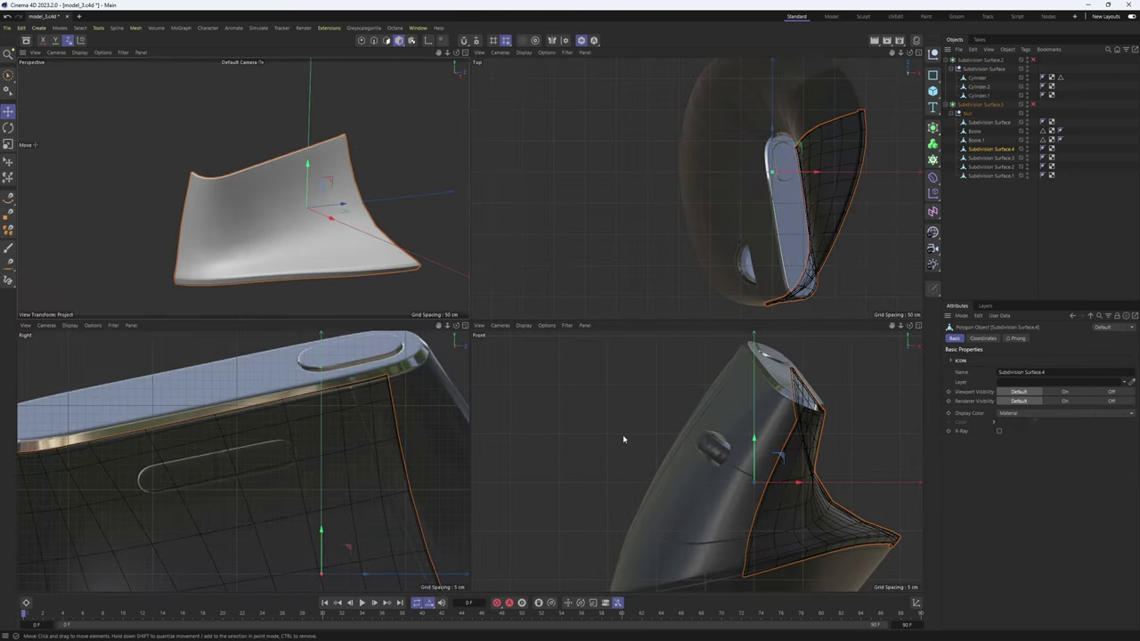
middle_click(436, 374)
middle_click_drag(468, 326, 516, 362, "alt")
- Select the edge row below the pill-shaped outline and try to slide it up toward the outline
key("Return")
key("Return")
left_click(432, 435)
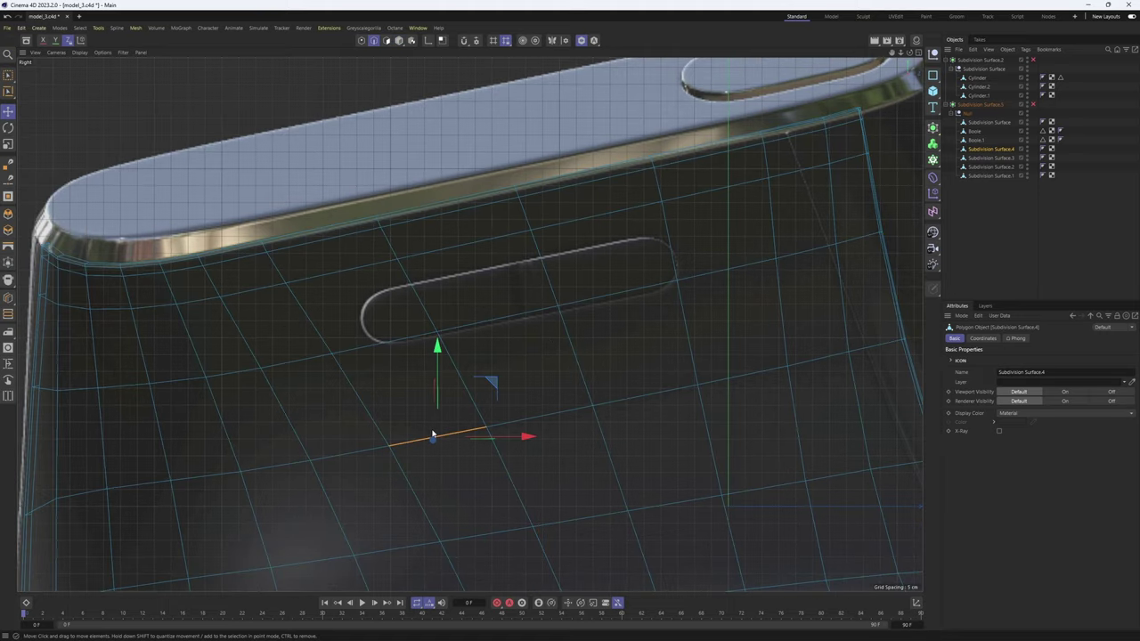
left_click(717, 382, "shift")
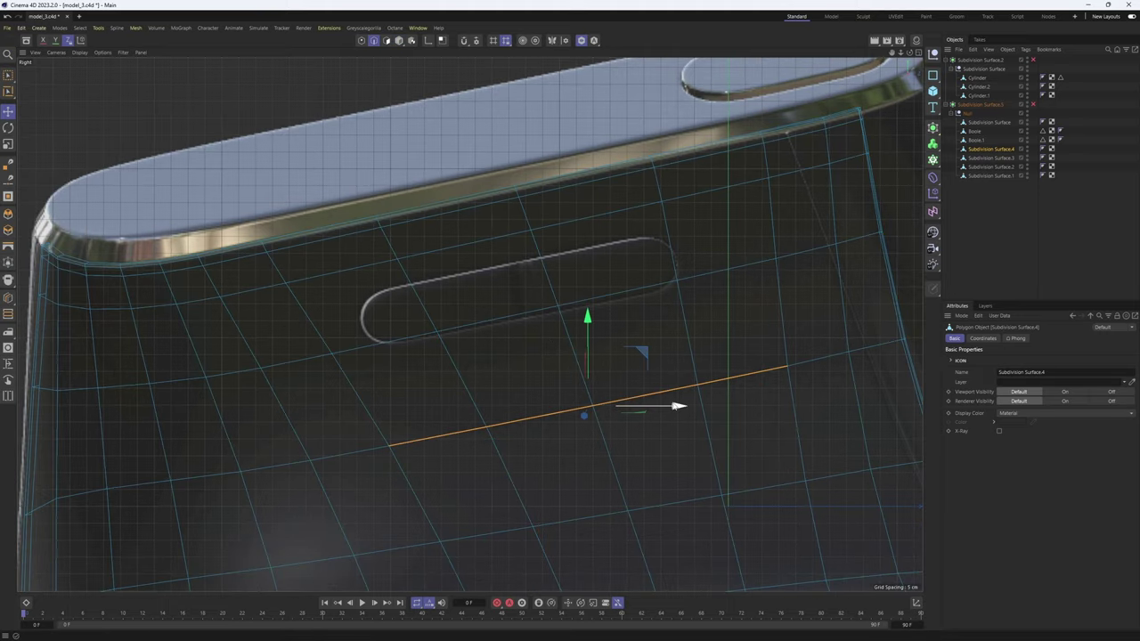
key("m")
key("o")
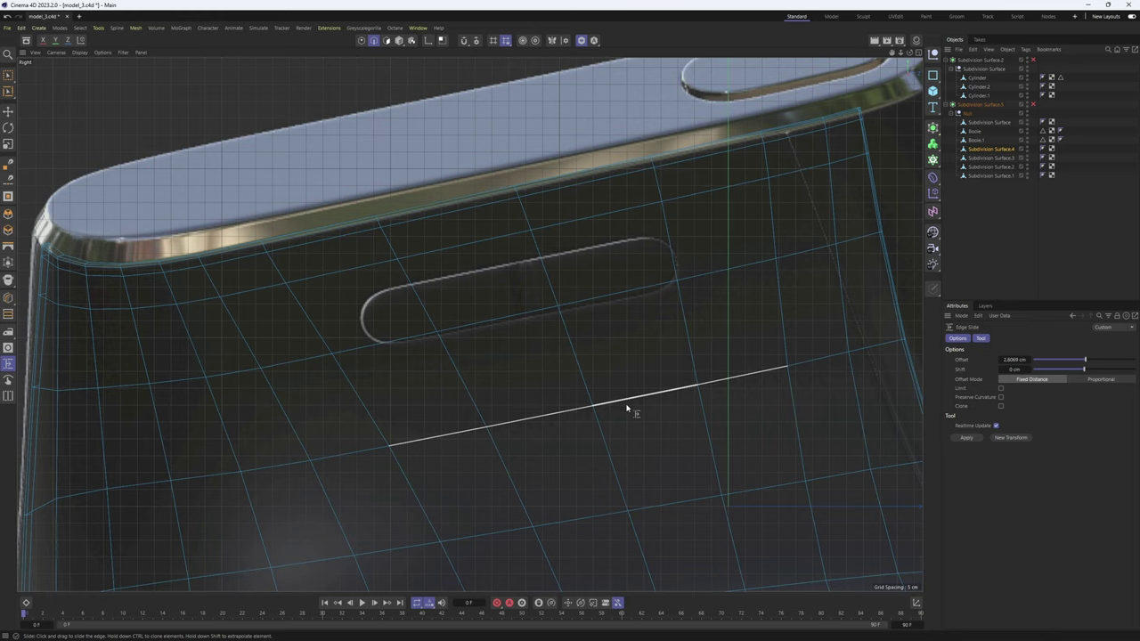
left_click_drag(627, 408, 612, 340)
key("Return")
key("e")
key("ctrl+z")
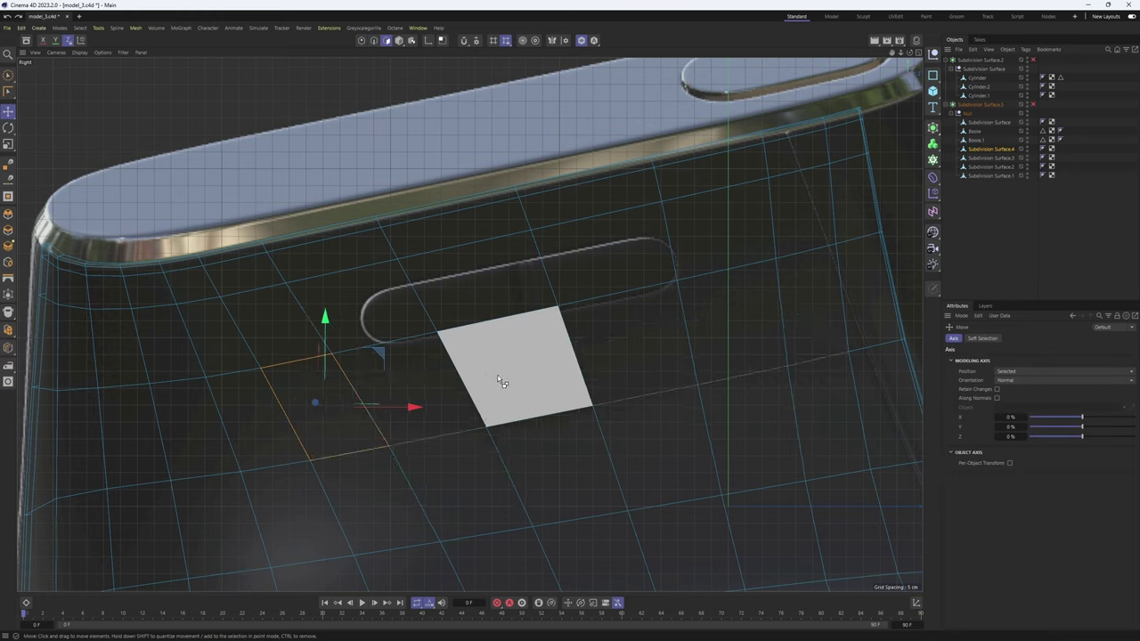
- Try sliding the same edge row again, offsetting it by about 18.5 cm
key("r")
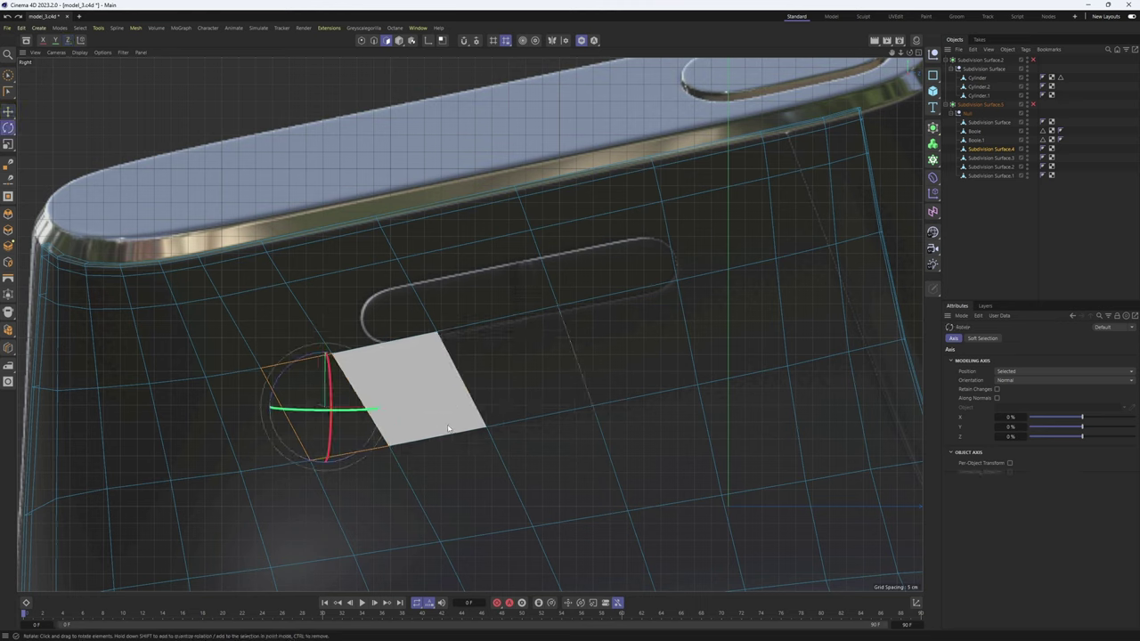
key("m")
key("e")
key("r")
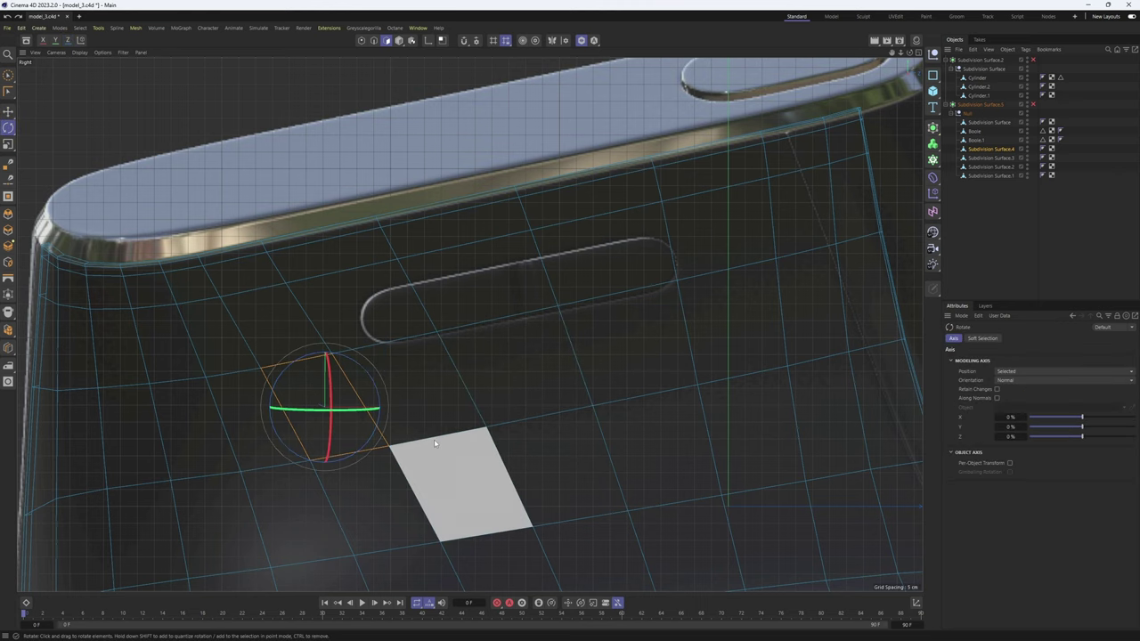
key("Return")
key("m")
key("o")
left_click_drag(561, 428, 585, 376)
- Cut a new edge row across the panel just below the pill-shaped outline with the Polygon Pen
right_click(515, 397)
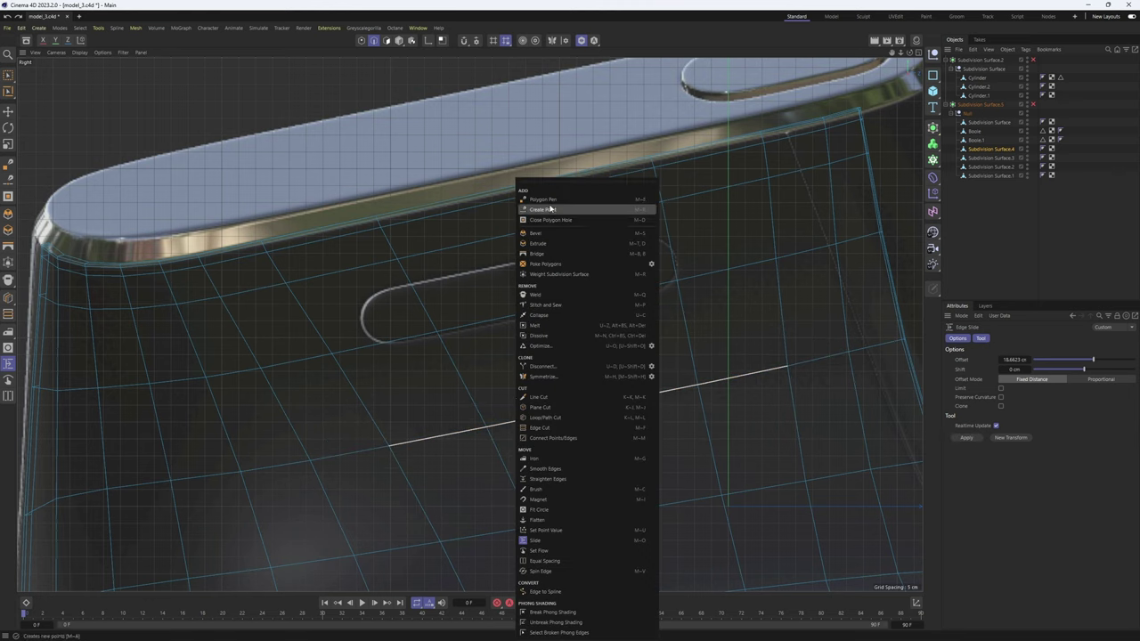
left_click(581, 205)
left_click(355, 390)
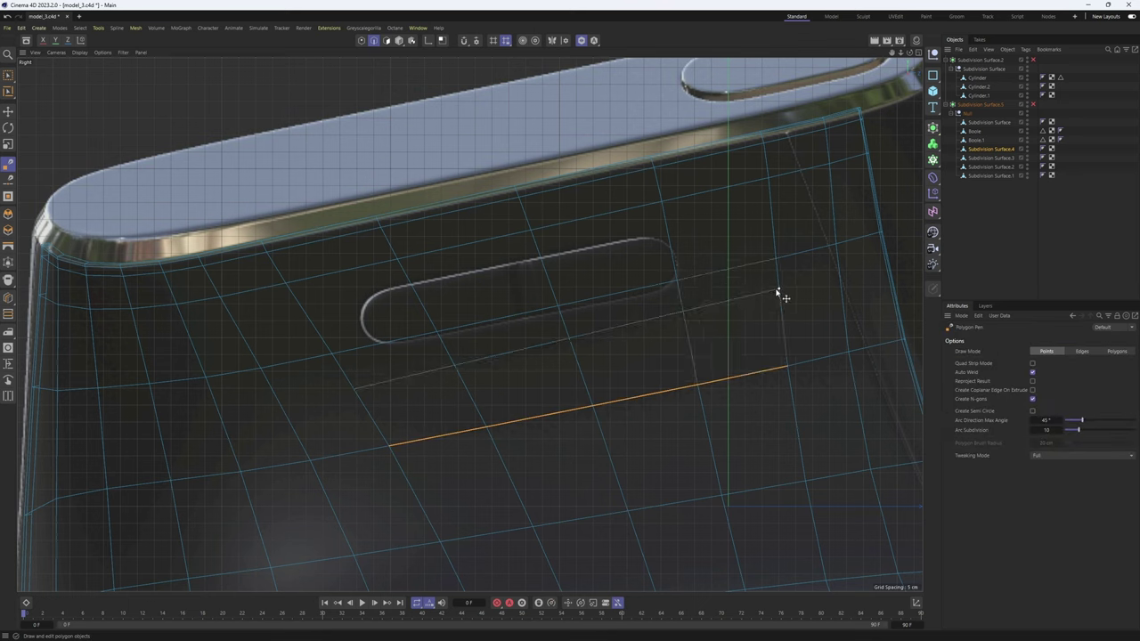
key("Escape")
- Slide the edge row along the outline's lower side up about 7 cm, through the middle of the pill shape
key("e")
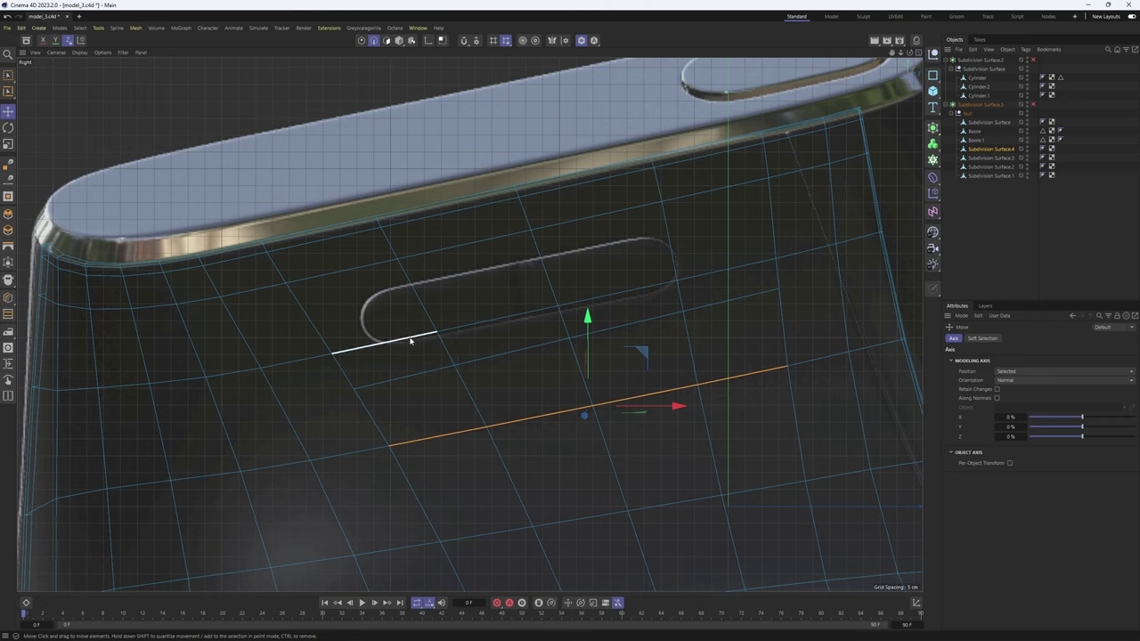
left_click(410, 338)
left_click(714, 274, "ctrl+shift")
key("m")
key("o")
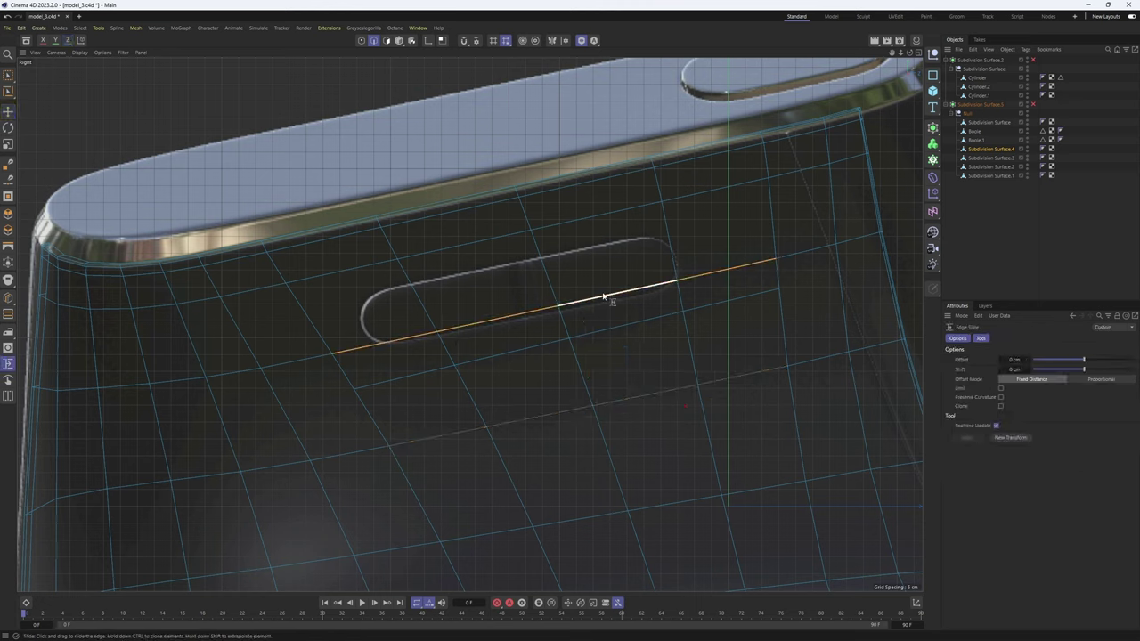
left_click_drag(605, 297, 597, 279)
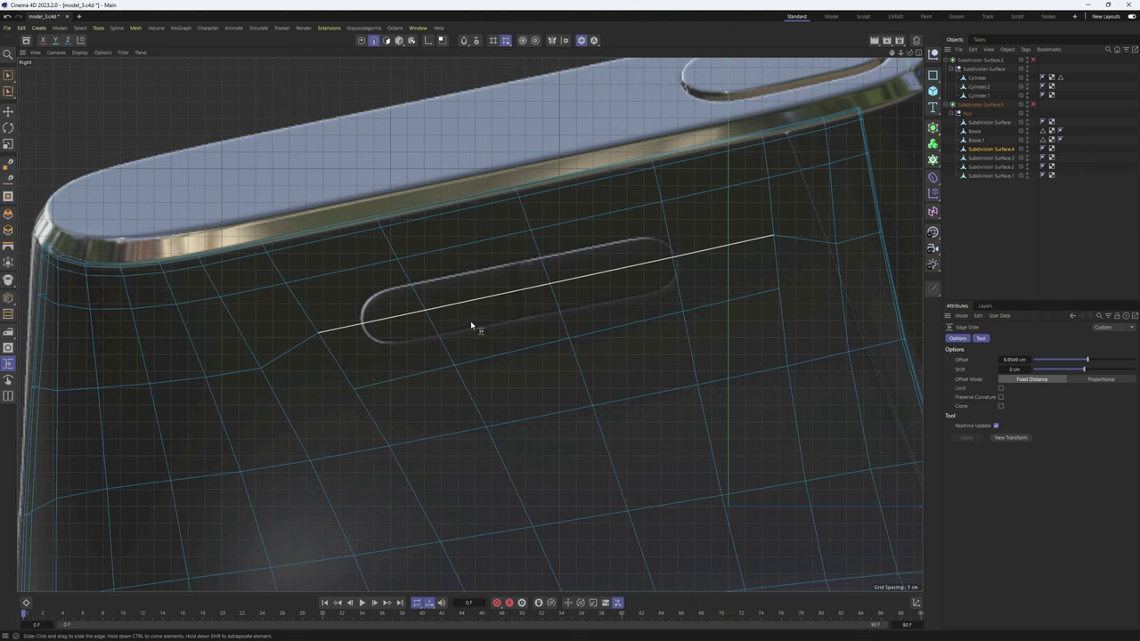
right_click_drag(381, 330, 484, 313, "alt")
key("Return")
- Slide the two cross edges near the outline's left end left to line up with the centre of its rounded end
key("e")
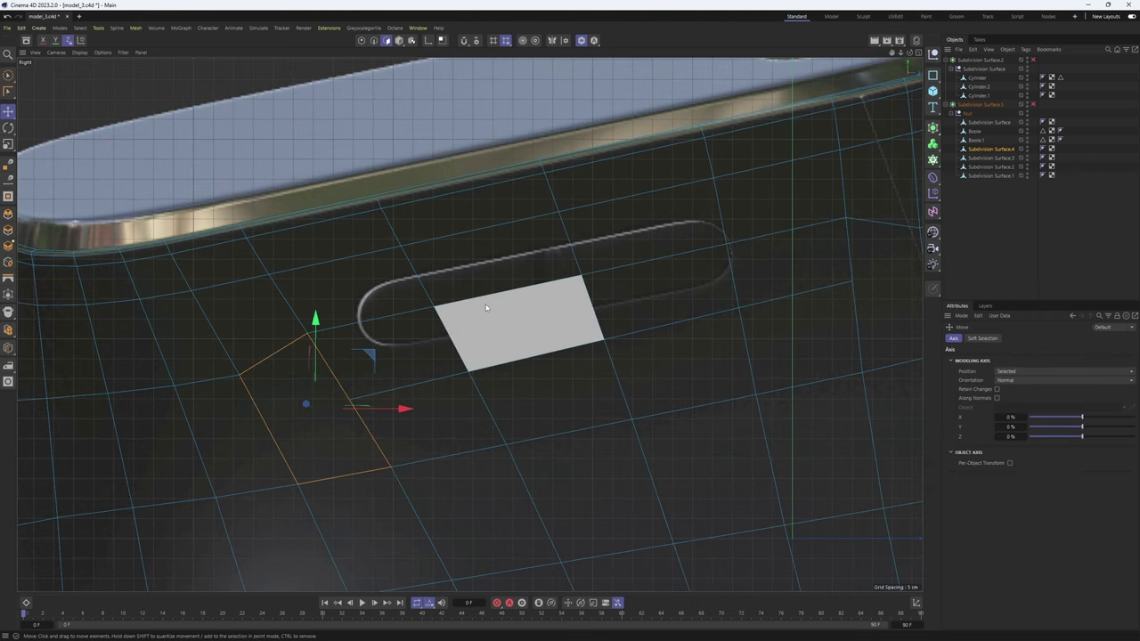
mouse_move(451, 295)
left_mouse_down()
mouse_move(420, 297)
mouse_move(442, 298)
mouse_move(440, 319)
left_mouse_up()
key("Return")
key("Return")
left_click(427, 292)
key("m")
key("o")
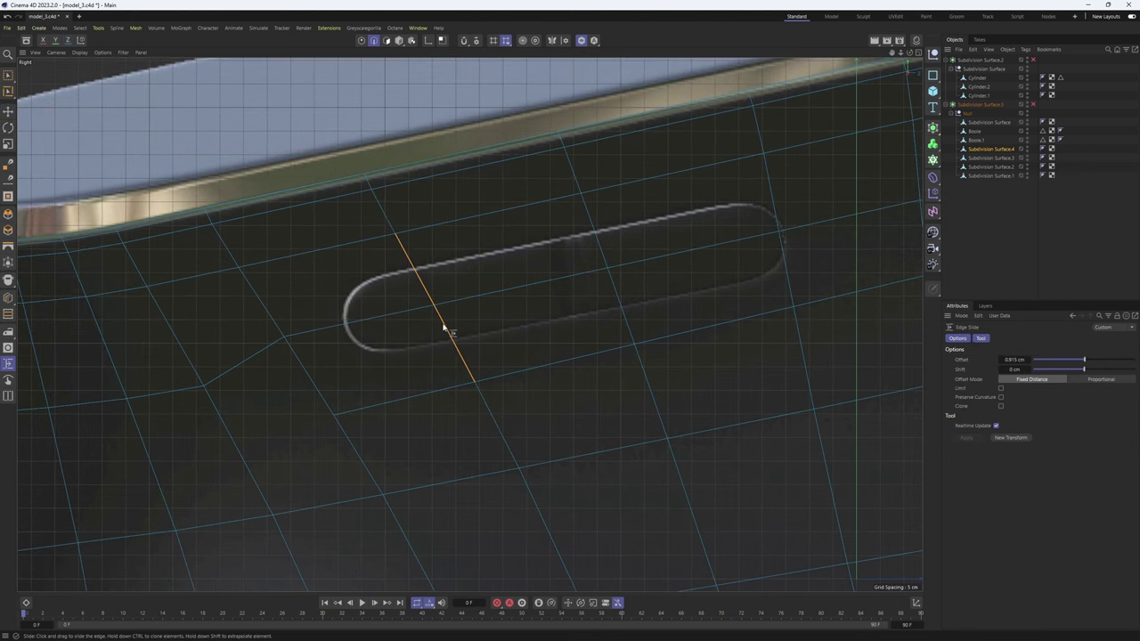
- Slide the cross edges in the middle of the pill outline left, just past its rounded left end
key("e")
left_click(602, 251)
key("m")
key("o")
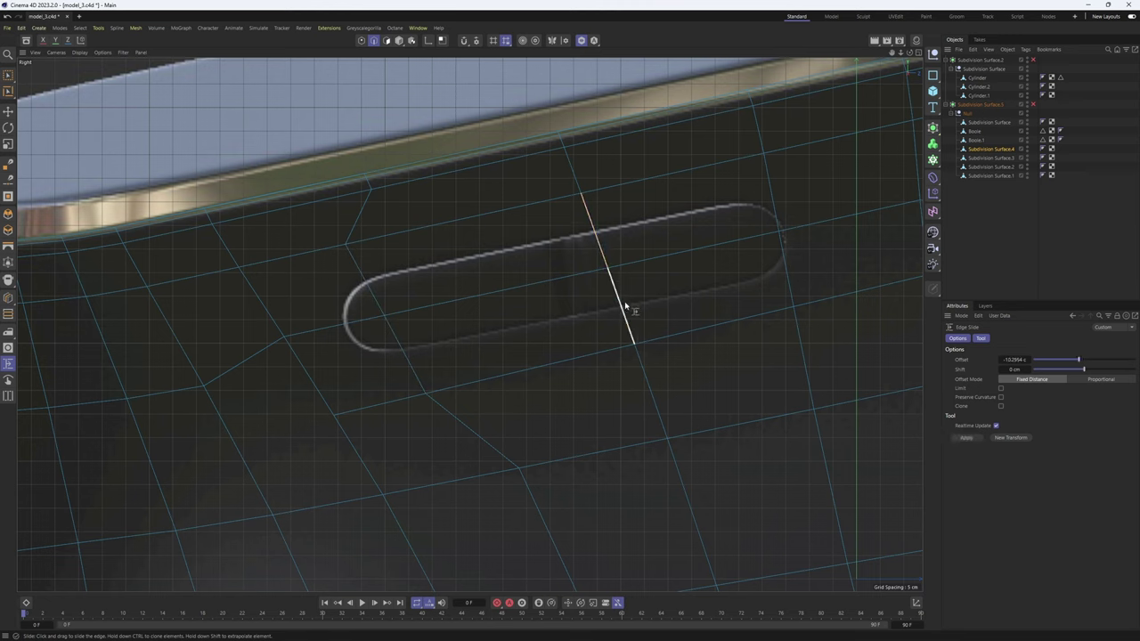
left_click_drag(626, 311, 477, 365)
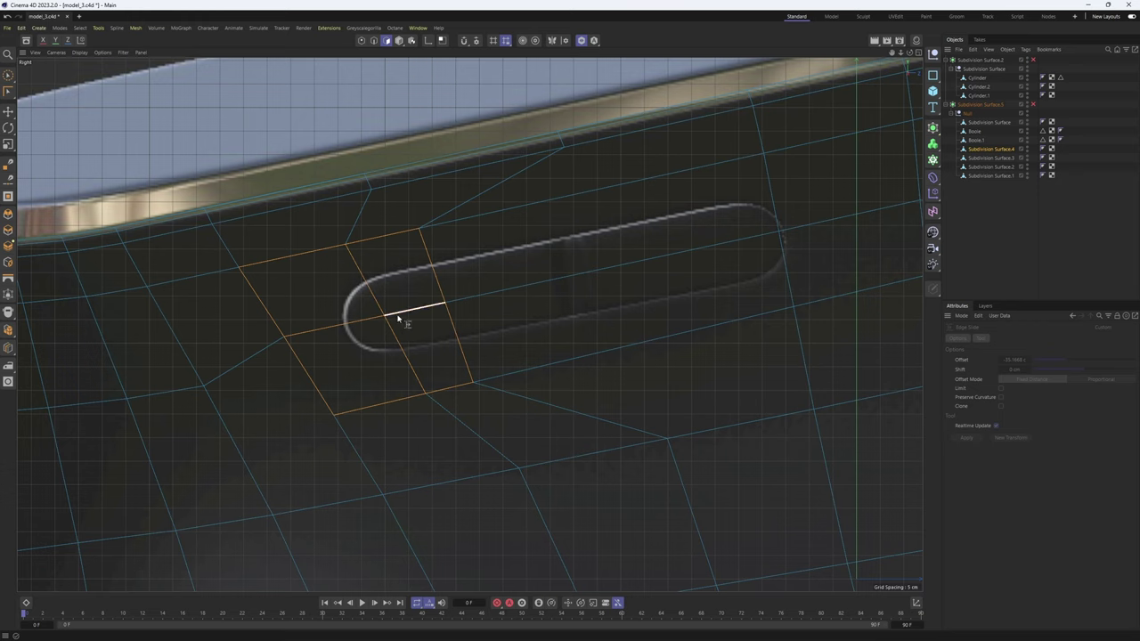
- Slide the two outer cross edges left of the pill outline about 2.2 cm toward its rounded end
key("r")
left_click(252, 304)
left_click(311, 369, "shift")
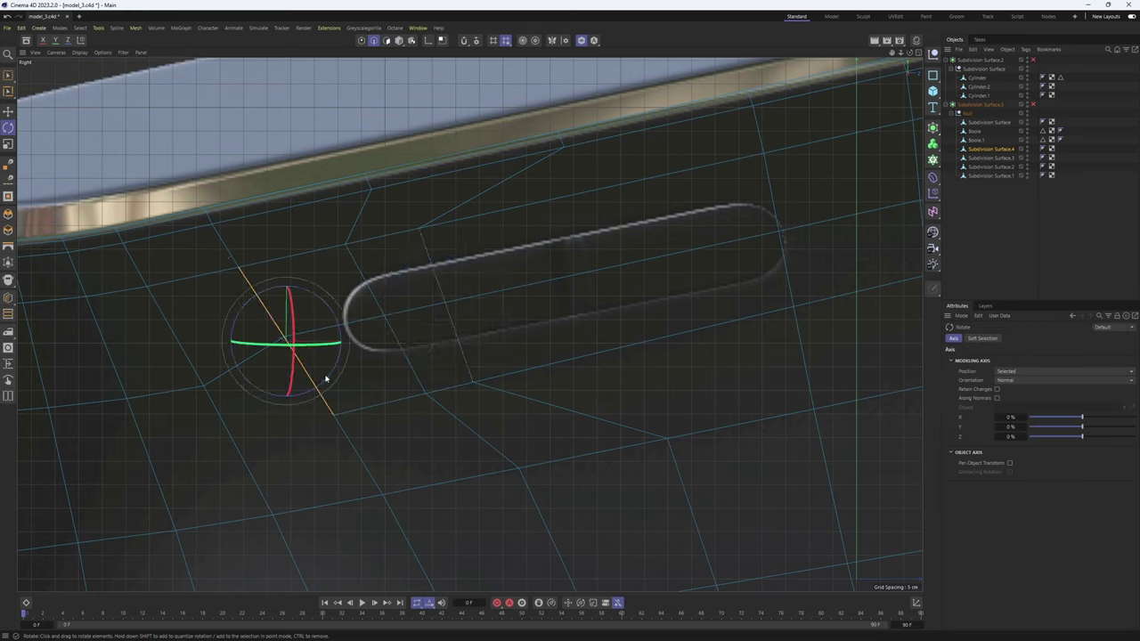
key("m")
key("o")
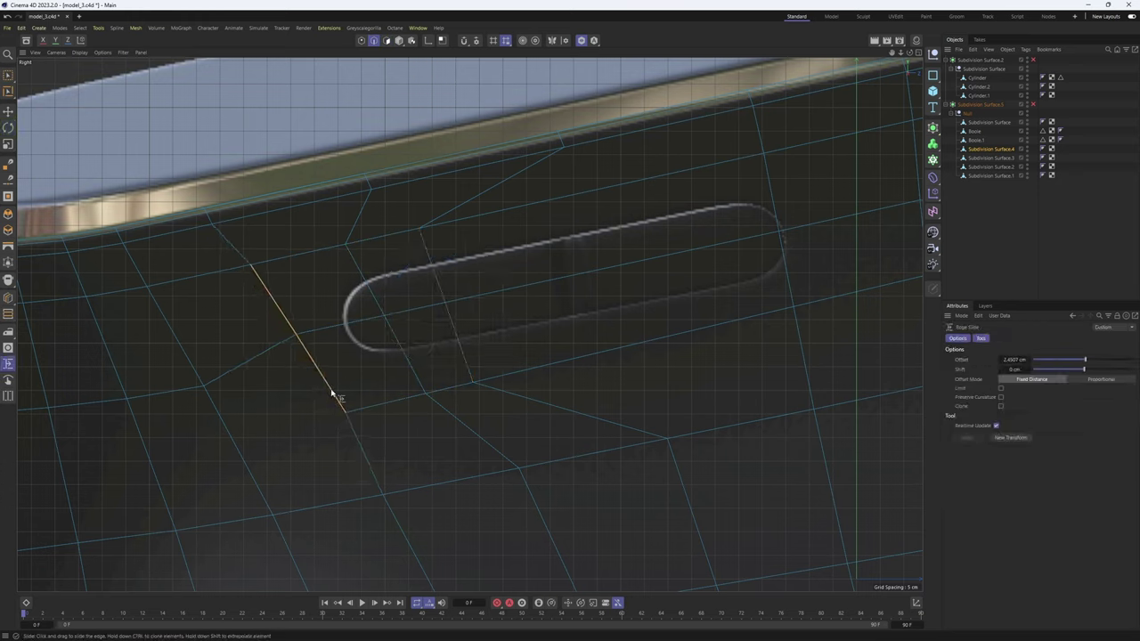
left_click_drag(332, 392, 333, 391)
key("Return")
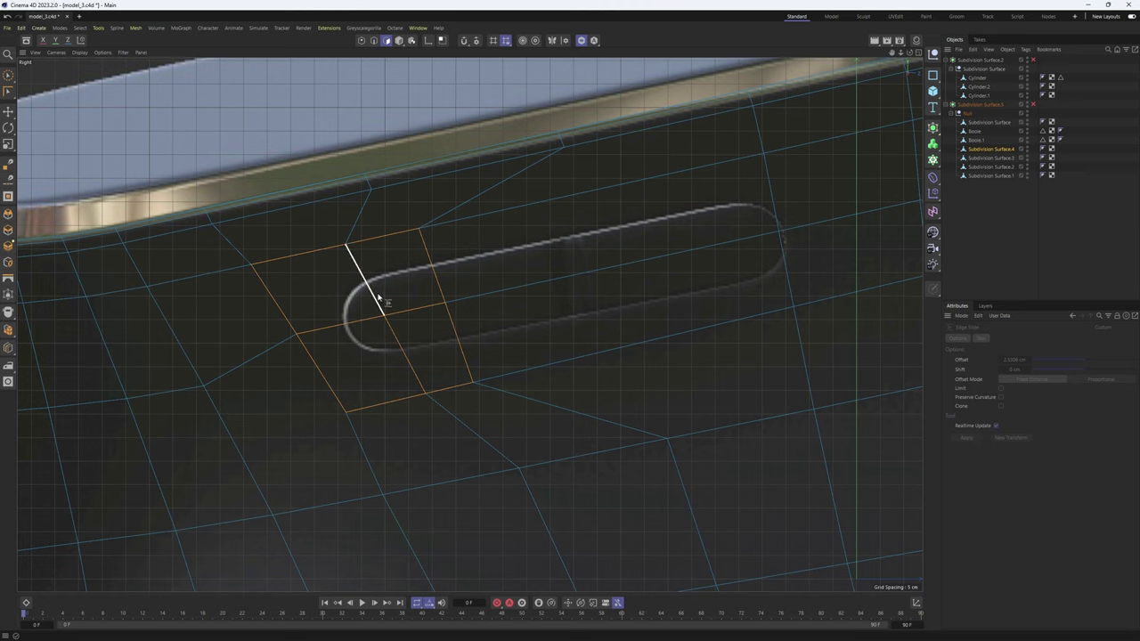
- Inset the four polygons around the pill outline's rounded left end by 3 cm
key("e")
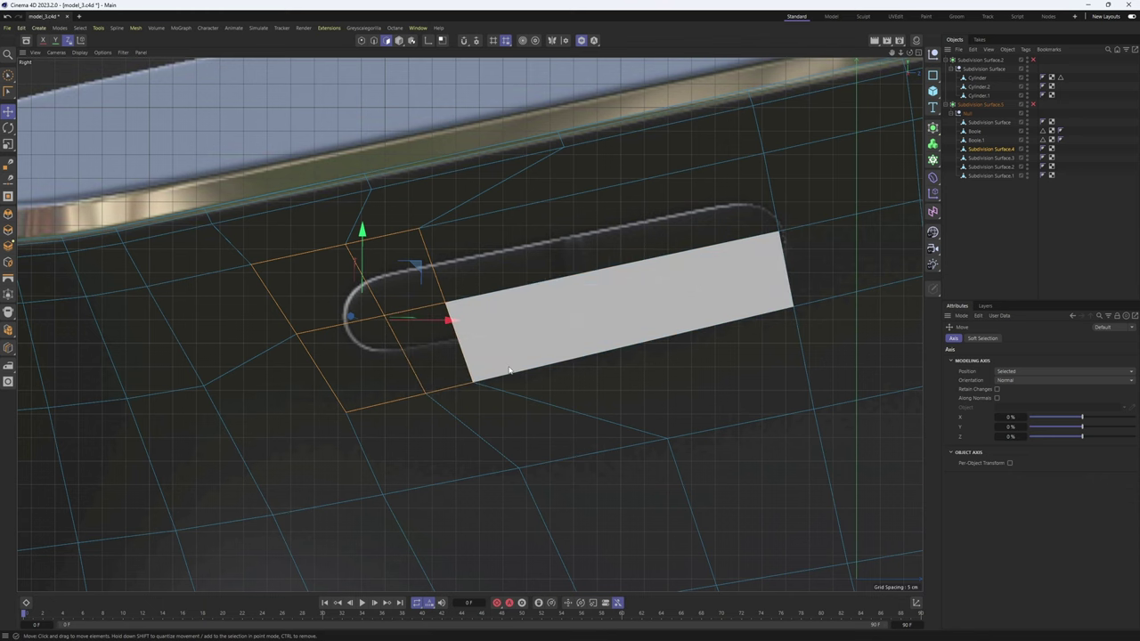
key("i")
left_click_drag(617, 393, 611, 388)
- Try to fit the inset polygons to a circle at about 46% scale over the outline's left end
right_click(608, 346)
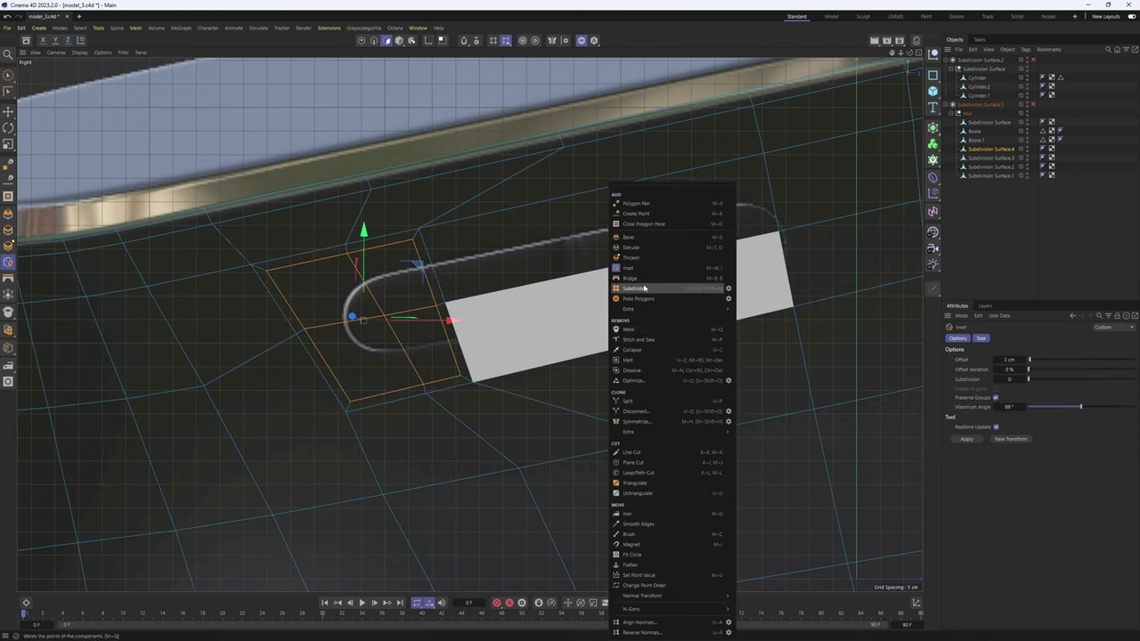
left_click(634, 553)
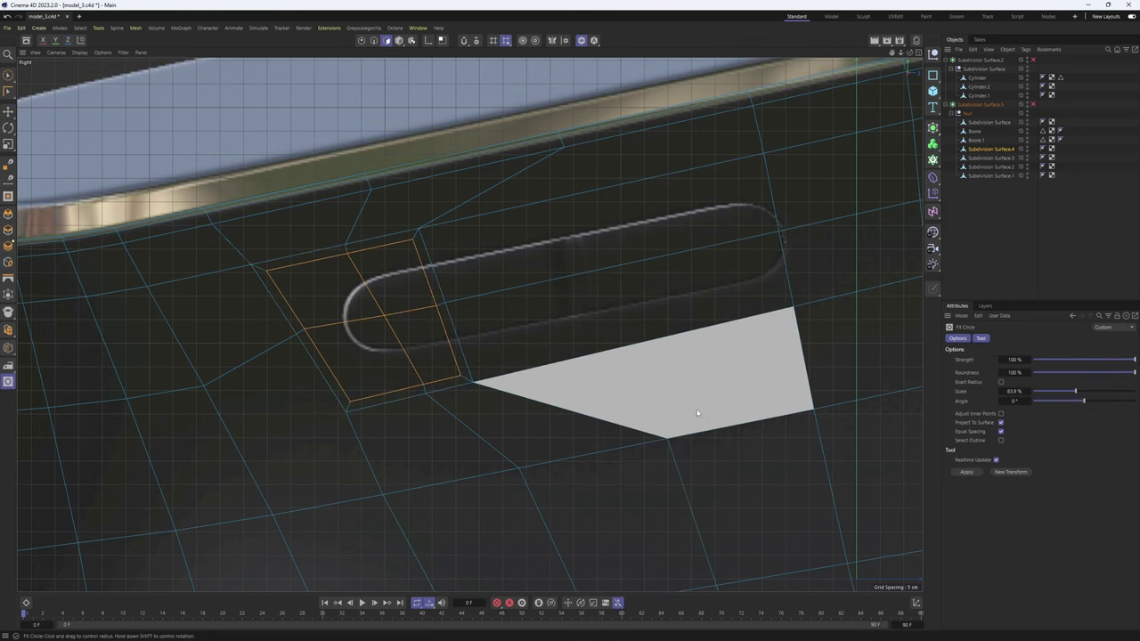
left_click_drag(697, 412, 674, 413)
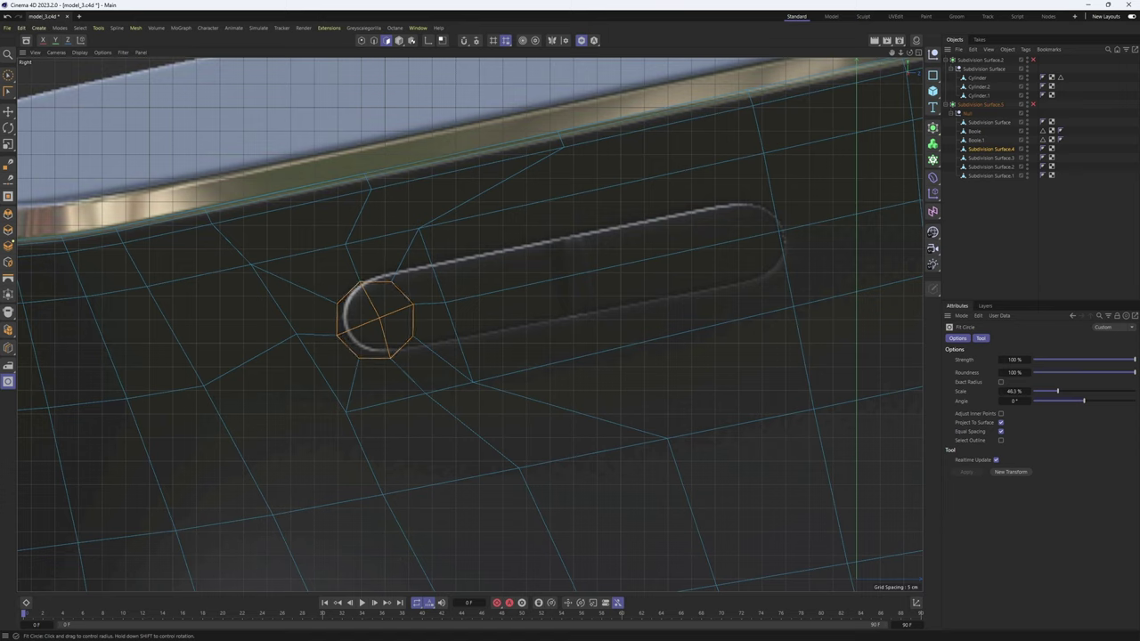
left_click_drag(597, 316, 597, 315)
key("ctrl+z")
- Slide the two outer left edges of the inset polygons about 1.8 cm toward the pill outline
key("Return")
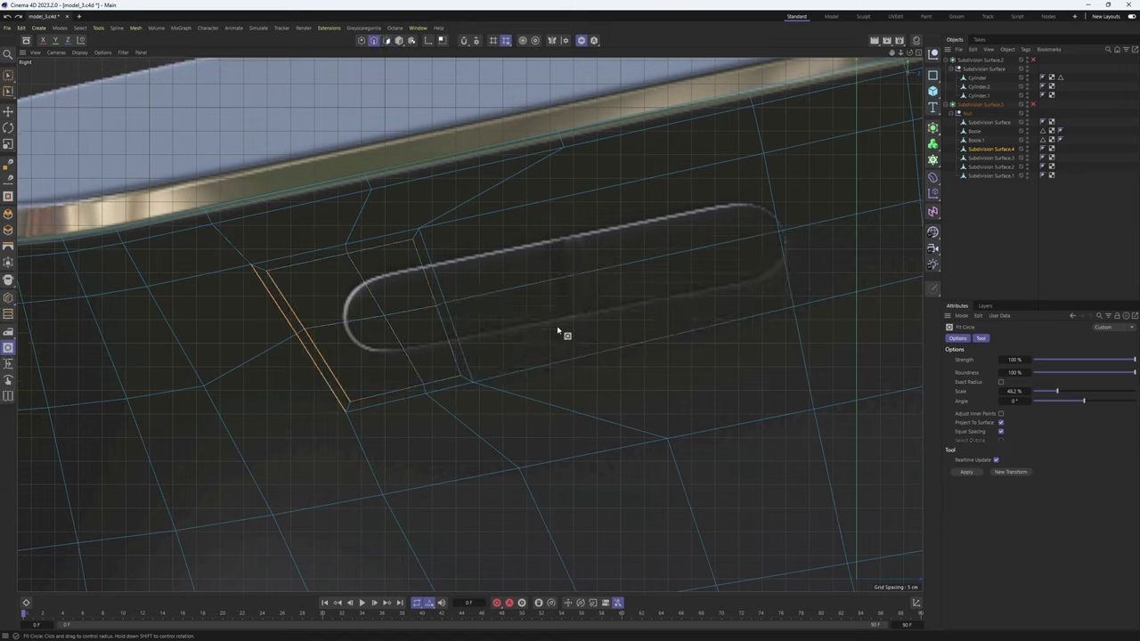
key("e")
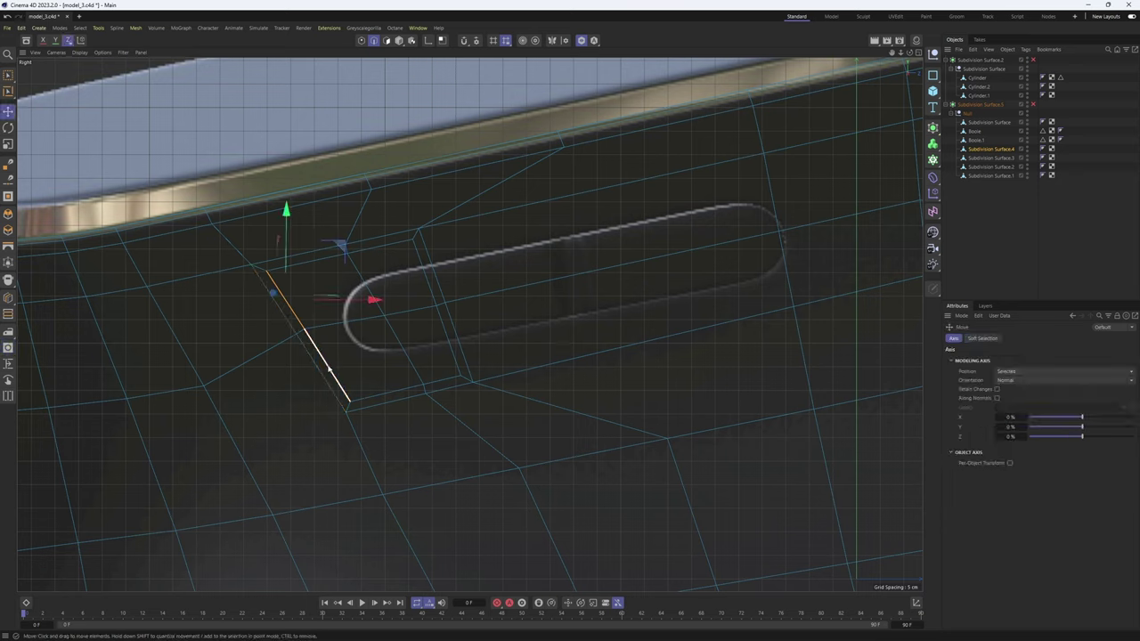
key("m")
key("o")
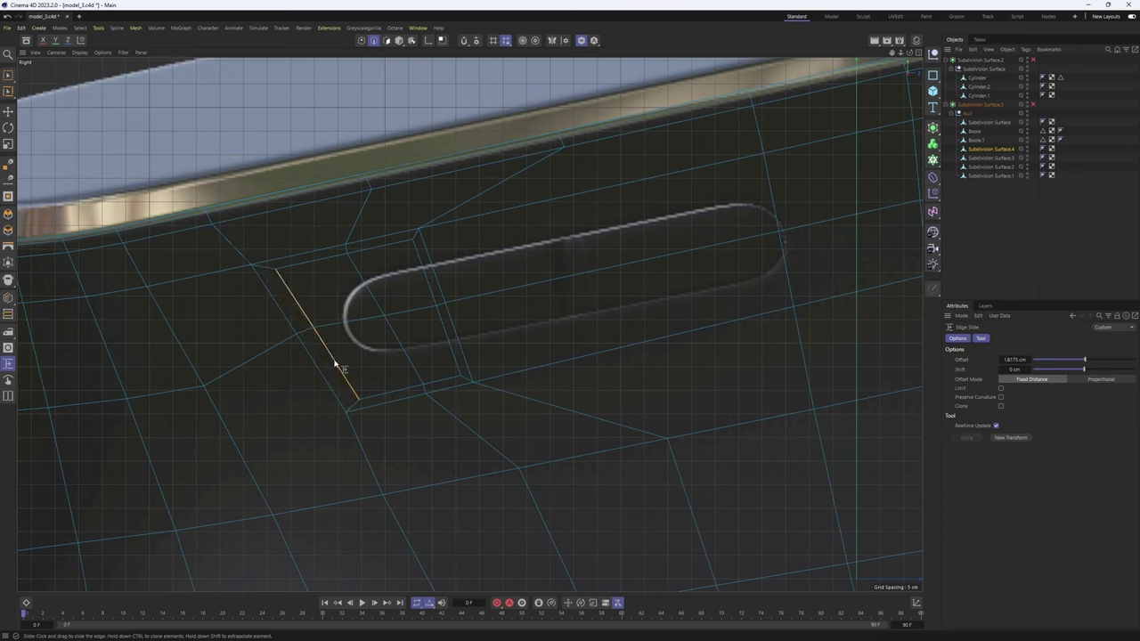
- Try Fit Circle again on the inset polygons with the adjusted left edges
key("e")
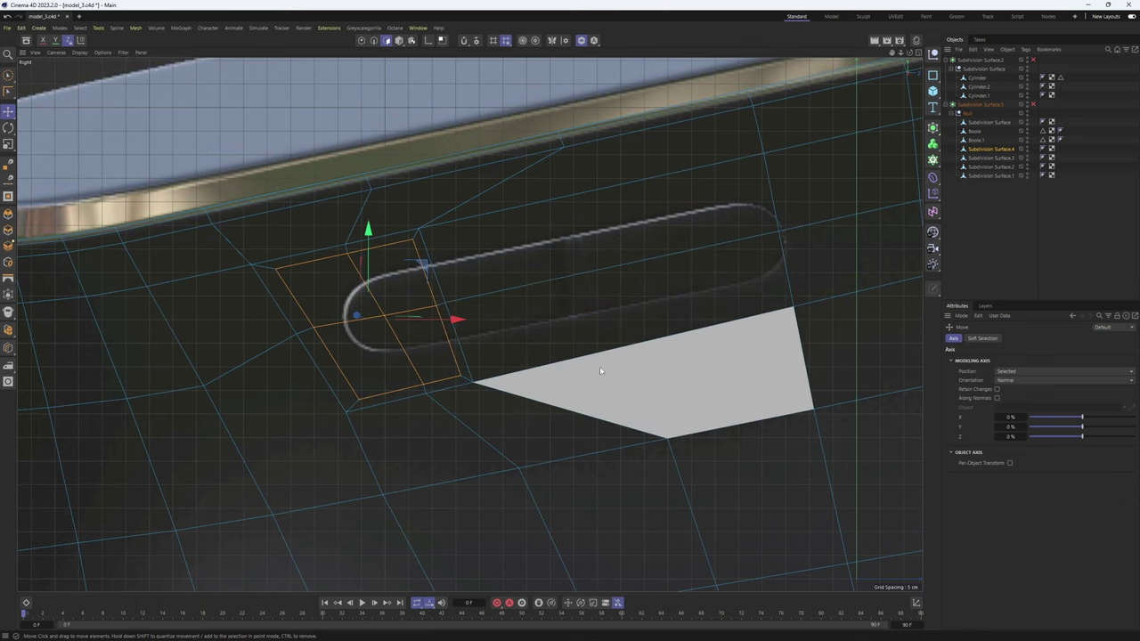
key("m")
left_click(677, 554)
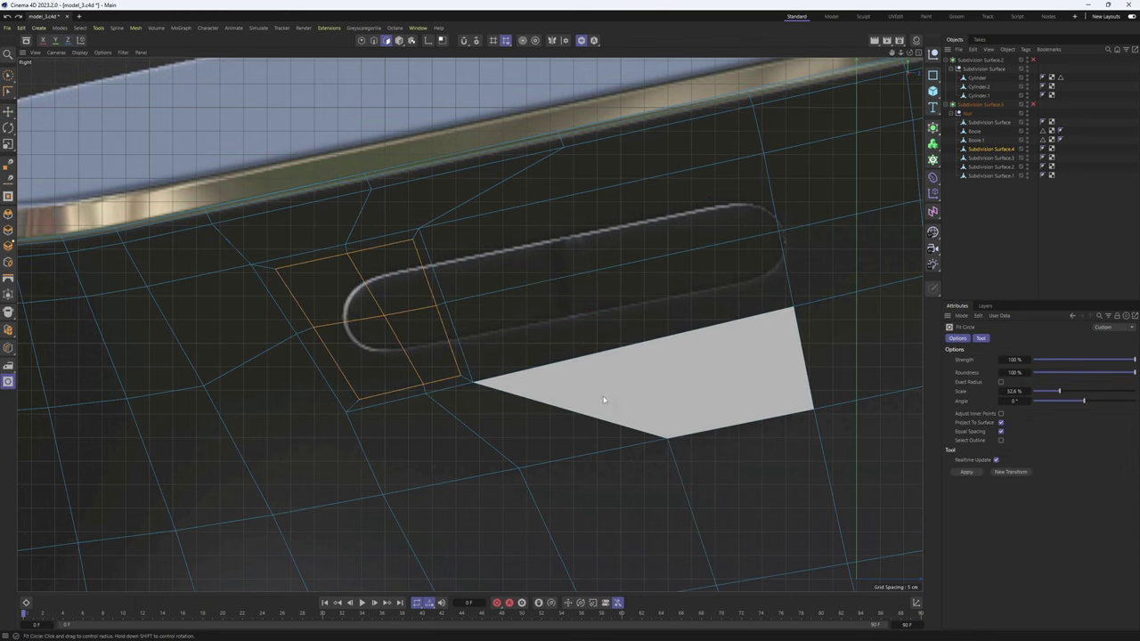
- Slide the inset's outer left edges slightly further toward the rounded end of the pill outline
key("r")
key("m")
key("o")
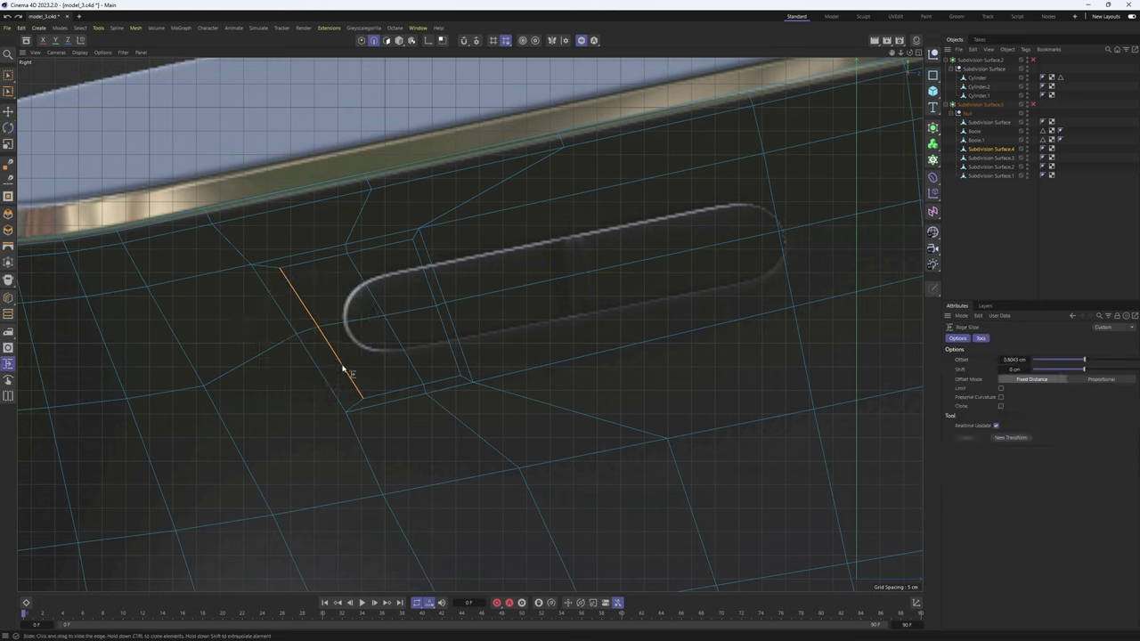
left_click_drag(343, 368, 345, 367)
key("Return")
- Fit the inset polygons to a circle at about 52% scale over the outline's rounded left end
key("e")
right_click(662, 398)
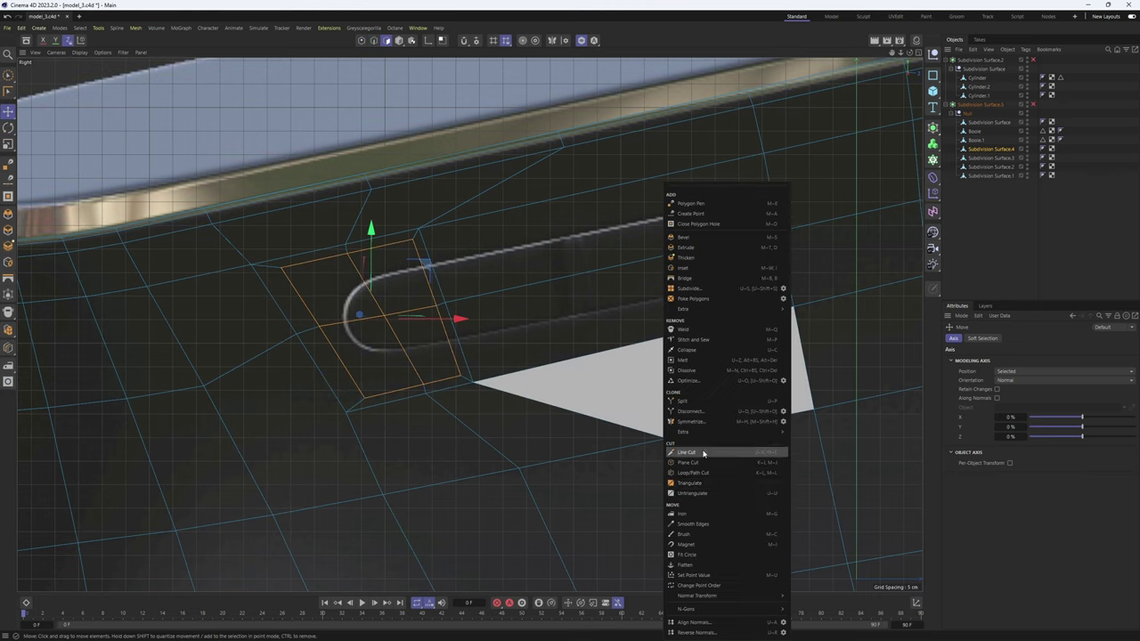
left_click(687, 555)
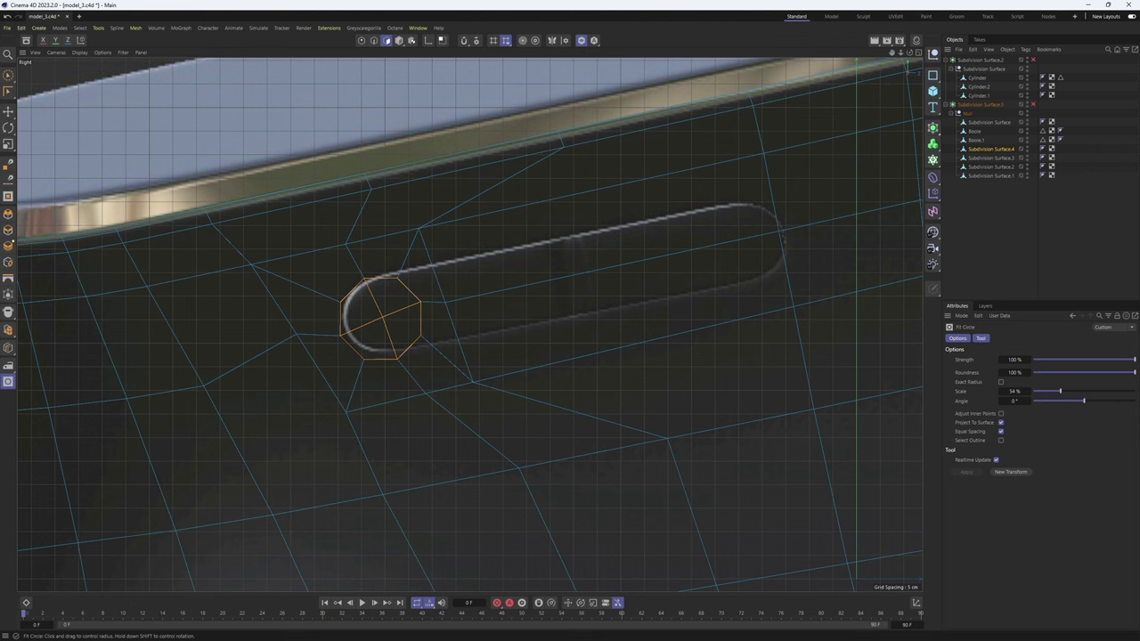
- Cut two cross edges with the Polygon Pen from the panel's upper border to the edge row below the outline, near its right end
middle_click_drag(834, 308, 742, 353, "alt")
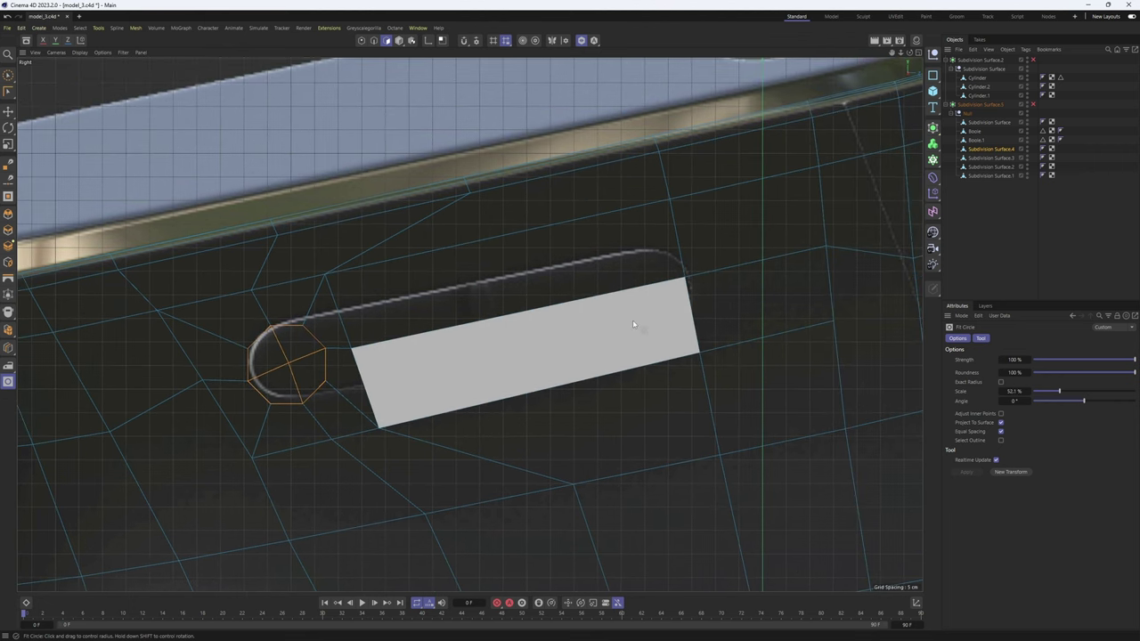
scroll(578, 313, "down", 5)
scroll(570, 309, "up", 2)
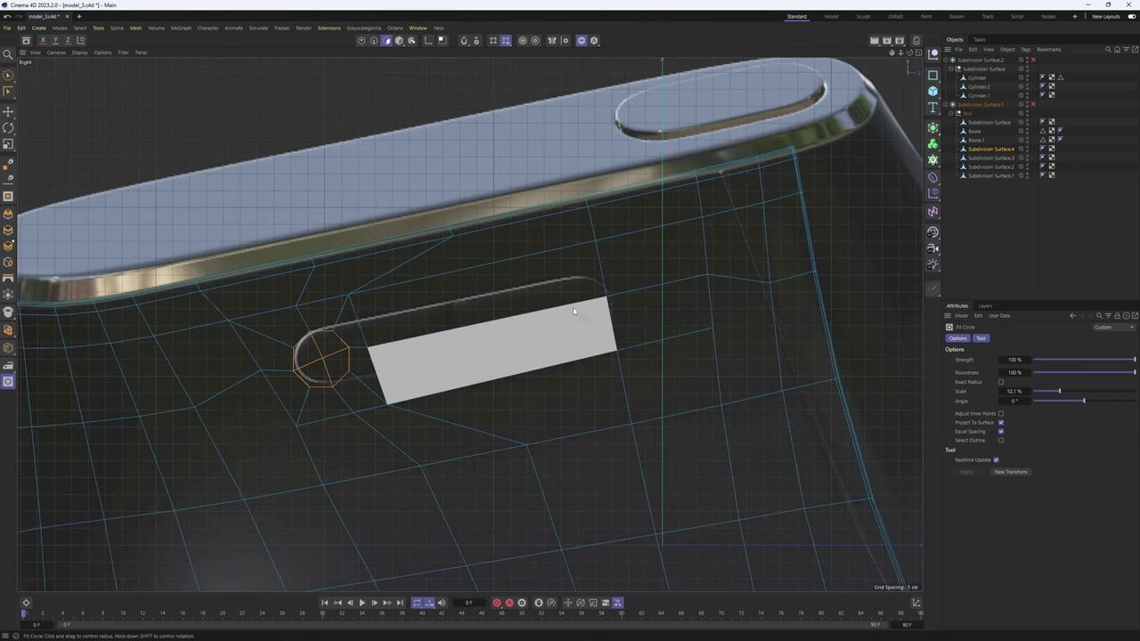
key("m")
key("e")
scroll(579, 293, "up", 2)
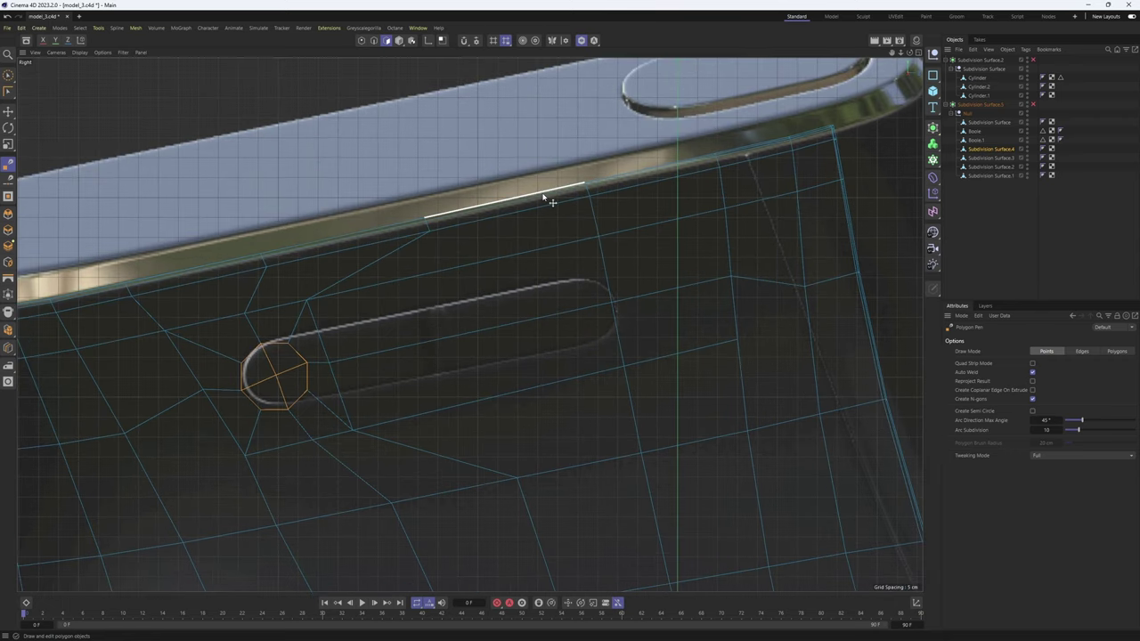
left_click(543, 194)
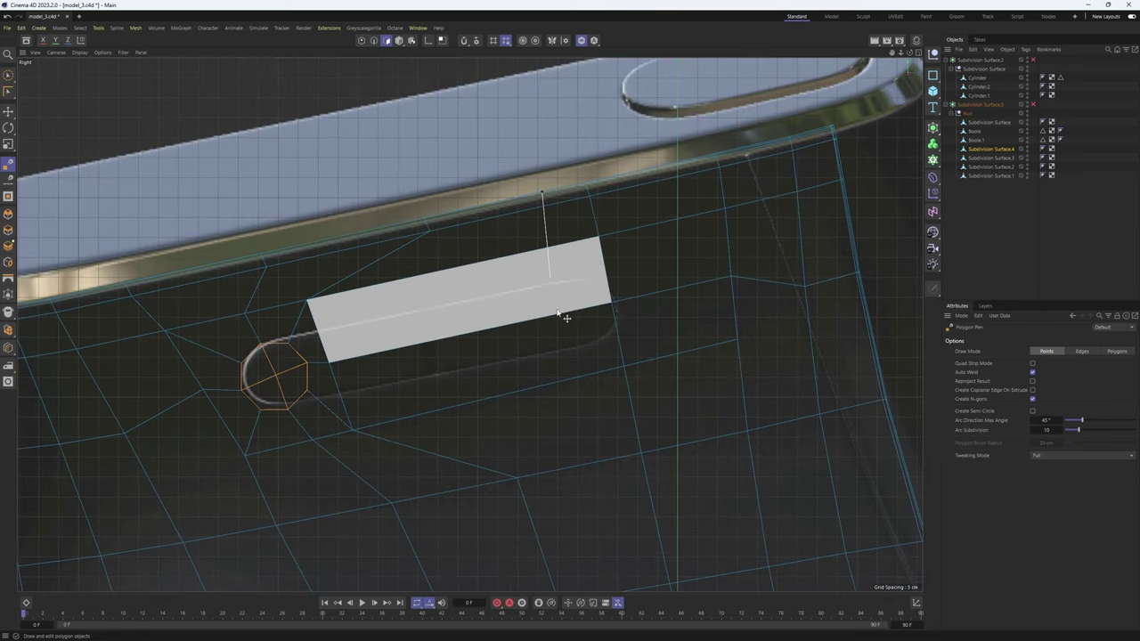
left_click(585, 377)
left_click(499, 203)
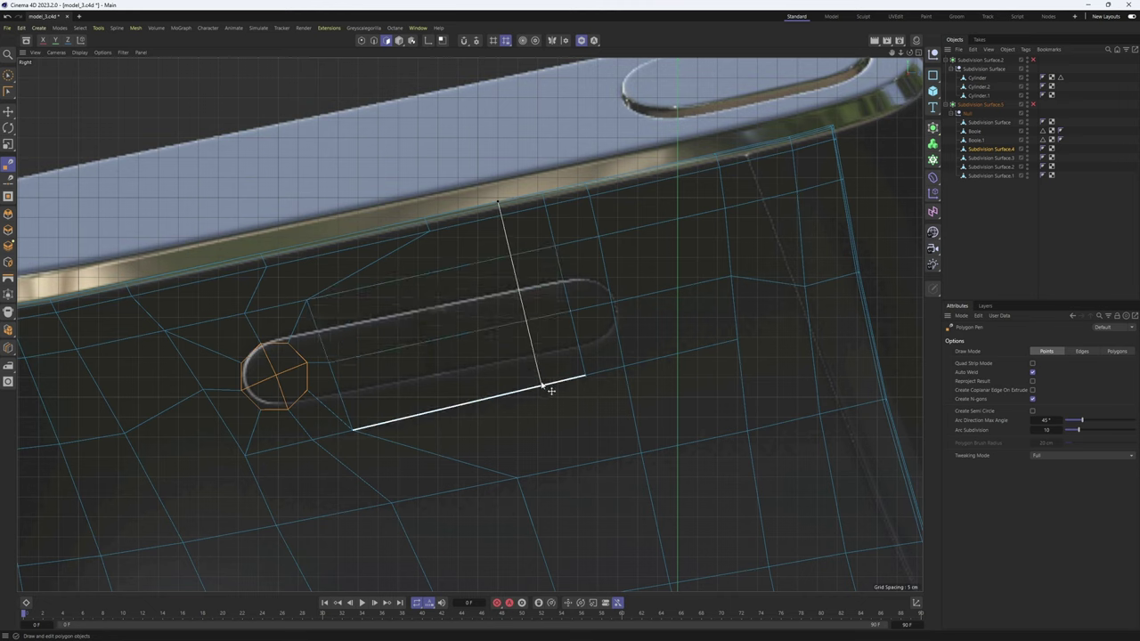
- Slide the two cross edges at the outline's right tip about 5.3 cm outward, past its rounded end
key("e")
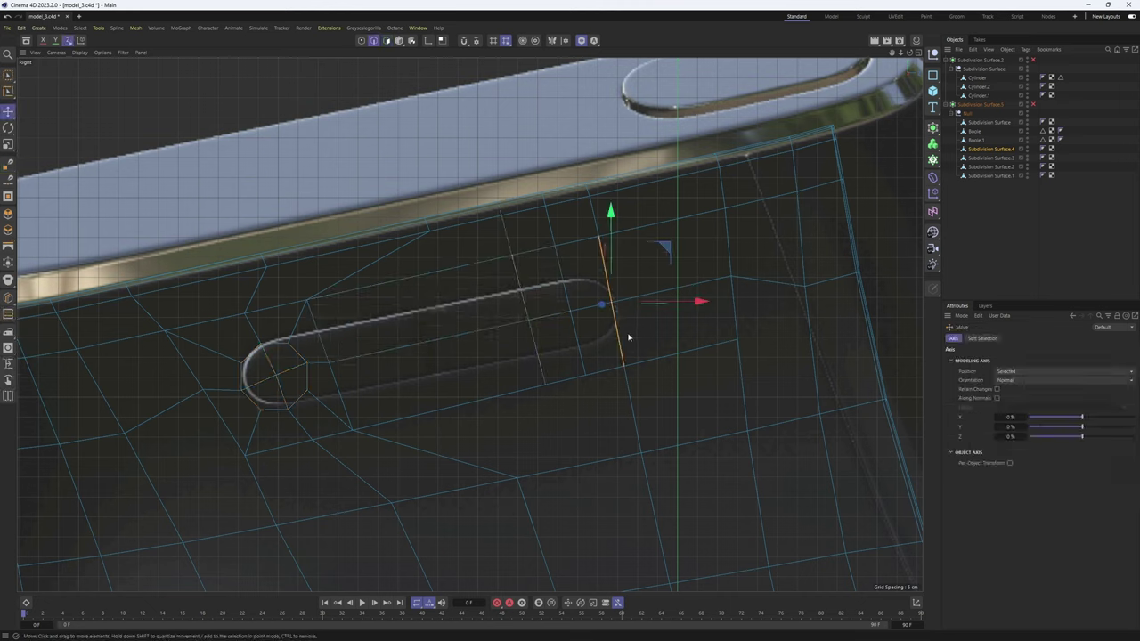
key("m")
key("o")
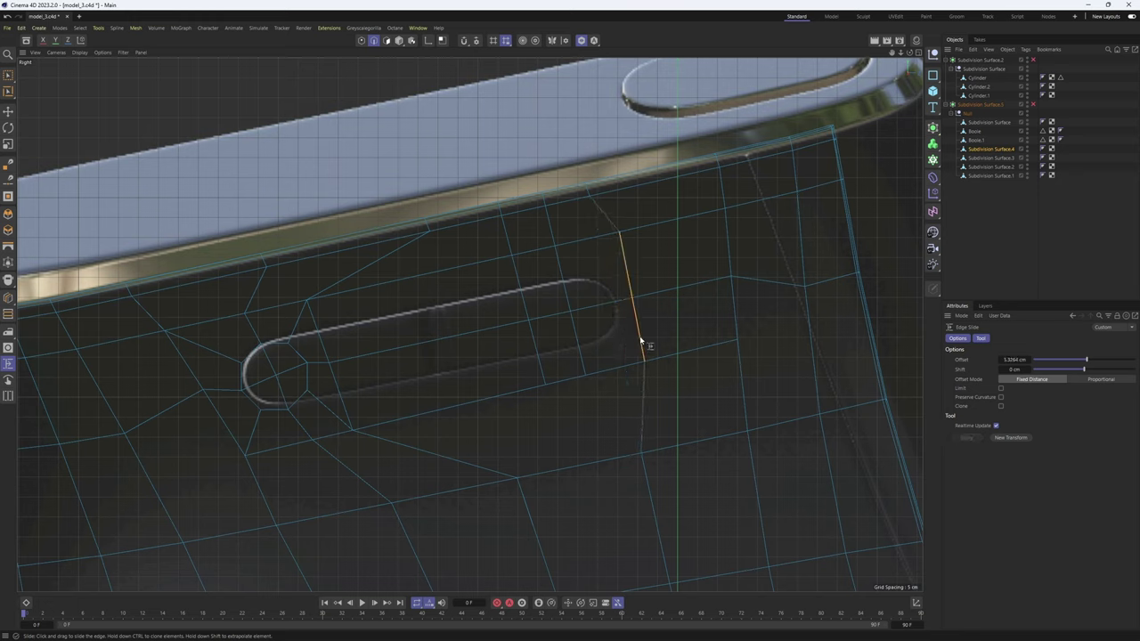
- Slide the middle cross edges near the outline's right end slightly right to line up with the centre of its rounded end
key("e")
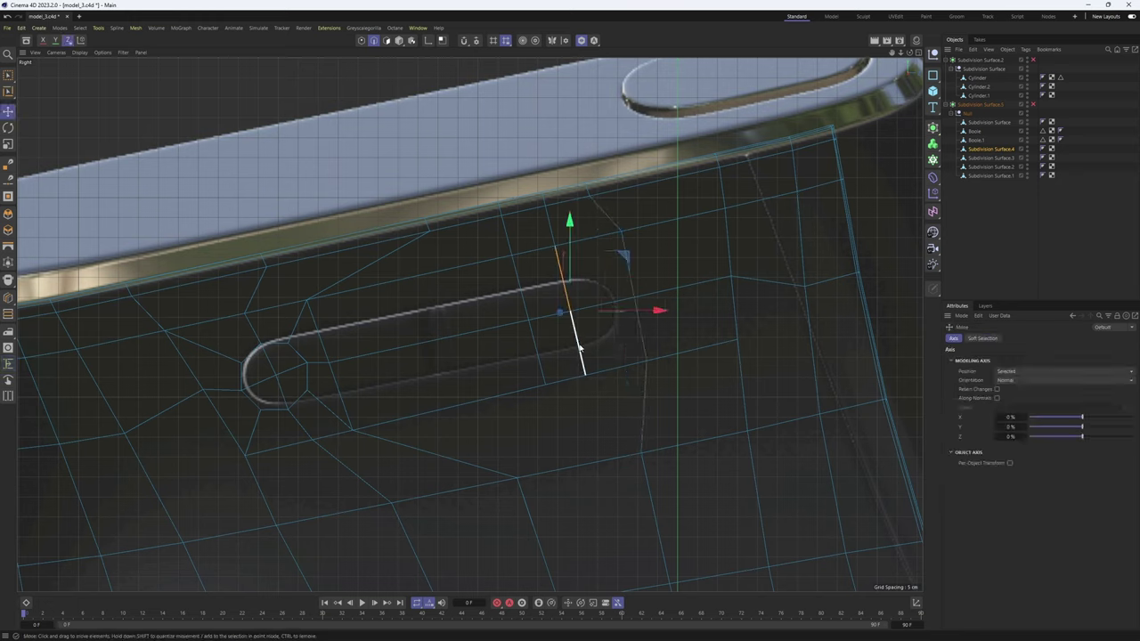
key("m")
key("o")
key("e")
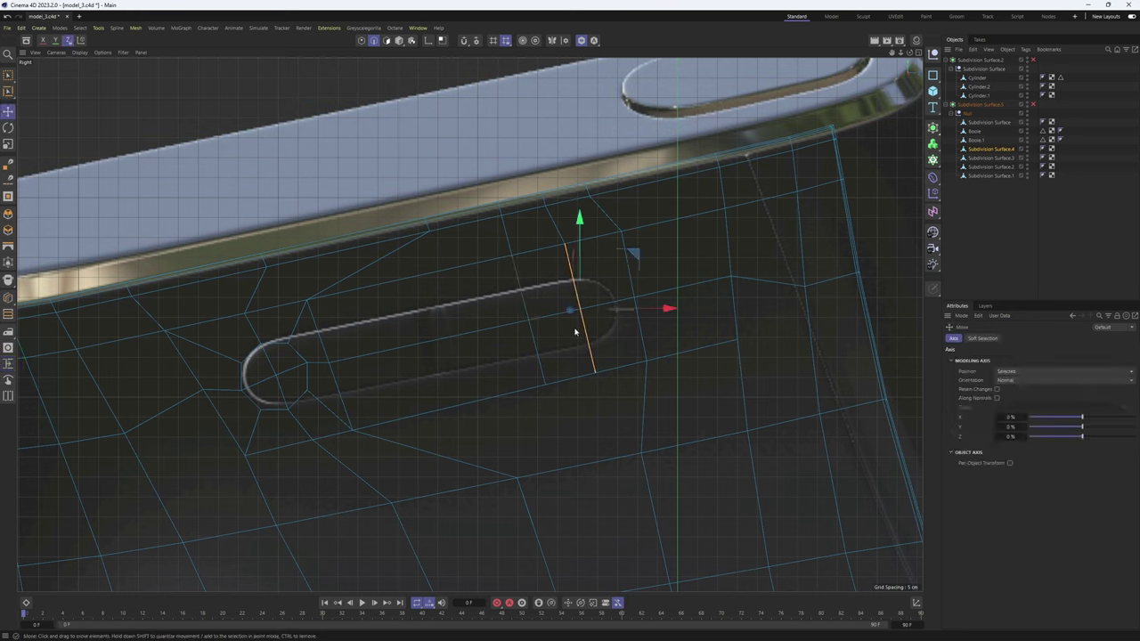
- Inset the four polygons around the outline's right end by 1 cm and fit them to a circle at about 51% scale
key("Return")
key("i")
left_click_drag(668, 382, 675, 383)
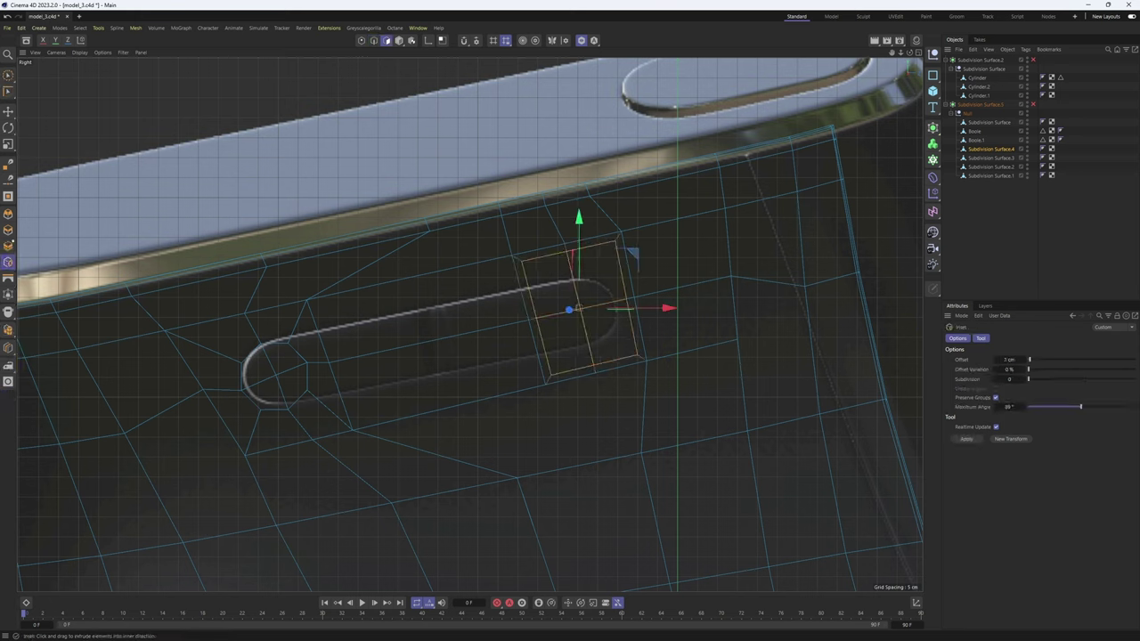
key("m")
left_click(765, 552)
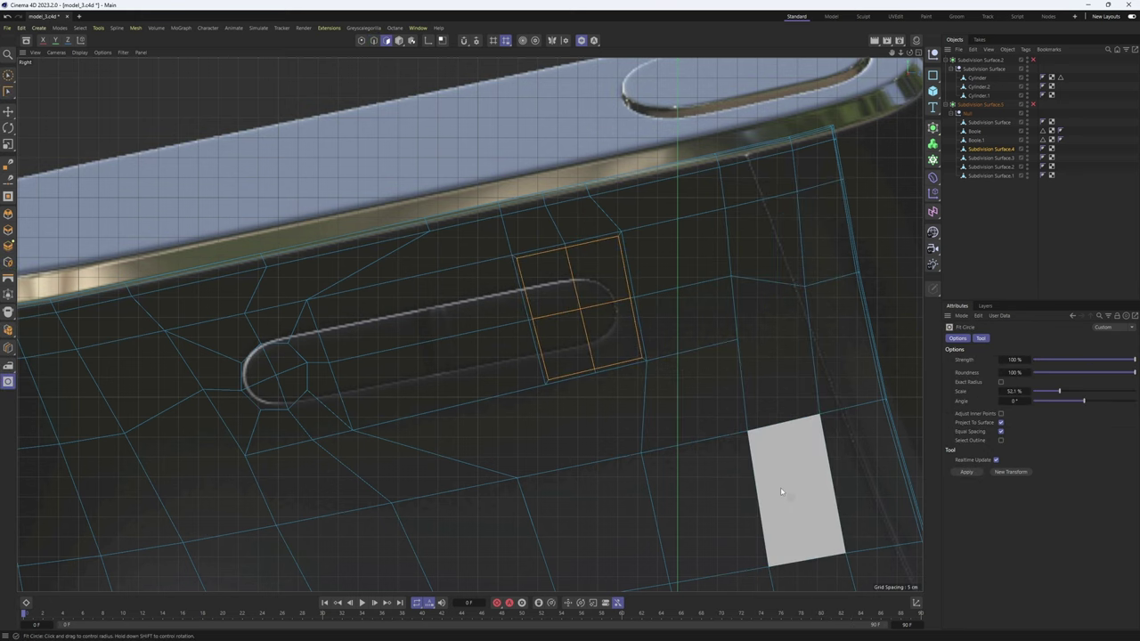
left_click_drag(780, 487, 805, 488)
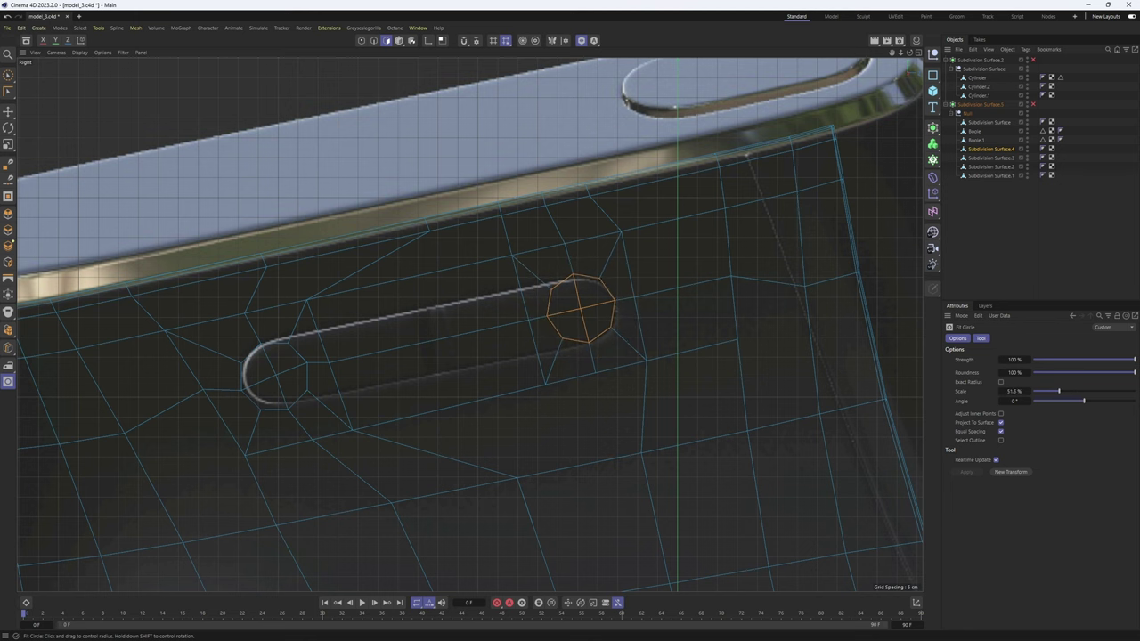
- Connect the two circles with Polygon Pen cuts along the upper and lower straight sides of the pill outline
middle_click_drag(705, 402, 789, 398, "alt")
scroll(773, 346, "up", 5)
scroll(643, 301, "down", 1)
middle_click_drag(637, 302, 716, 302, "alt")
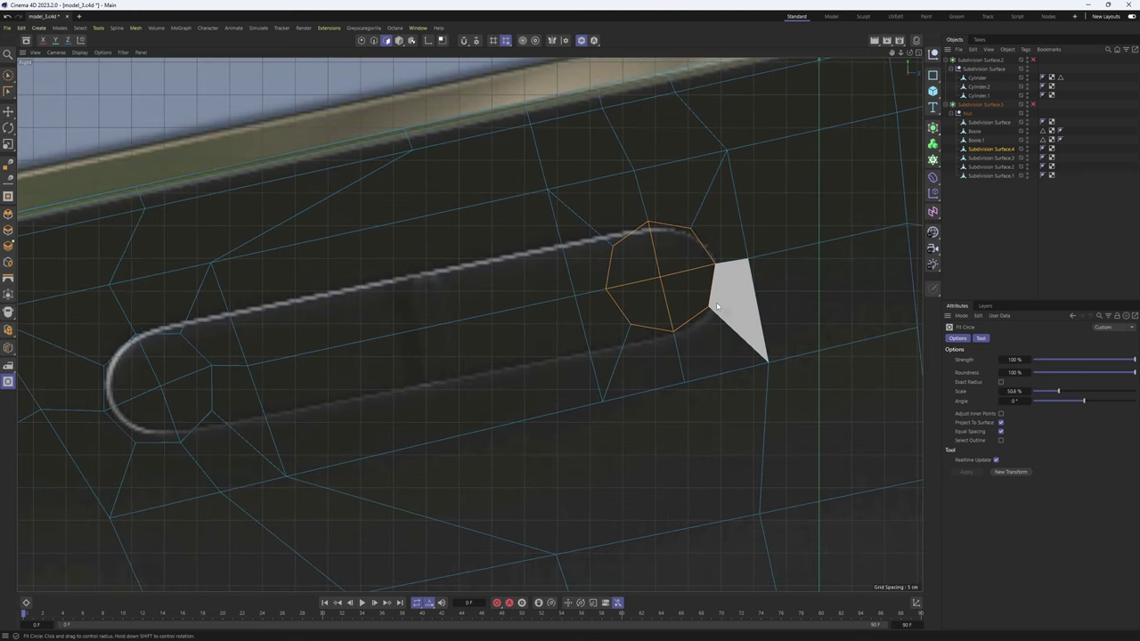
key("m")
key("e")
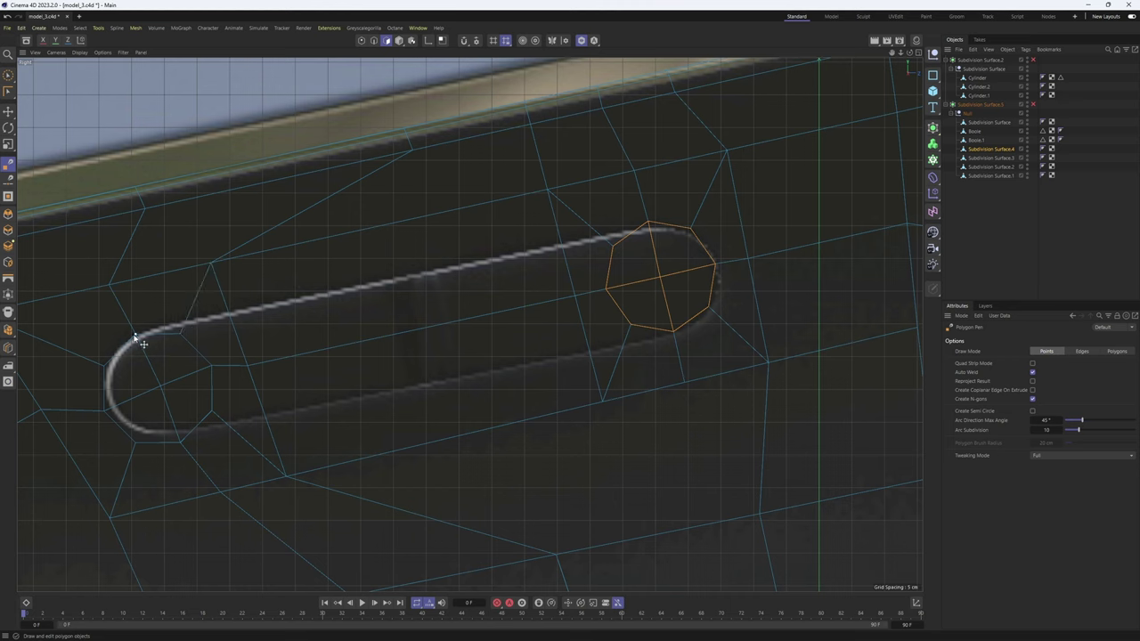
left_click(136, 335)
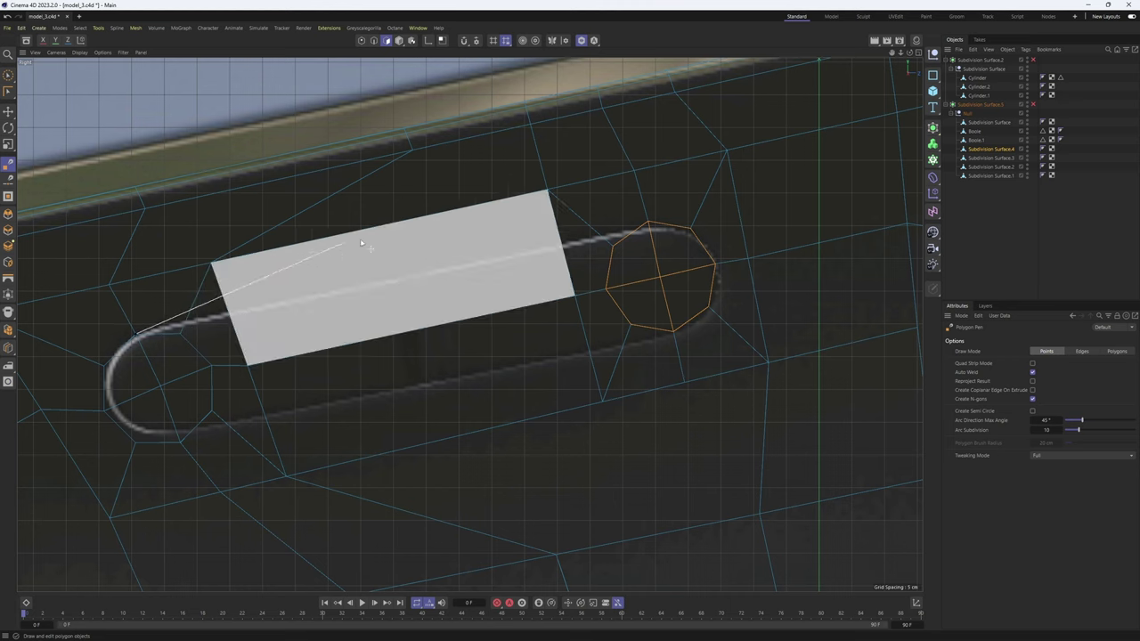
left_click(674, 332)
left_click(181, 443)
- Select all polygons inside the pill outline, including both rounded ends, and delete them to open the button hole
key("e")
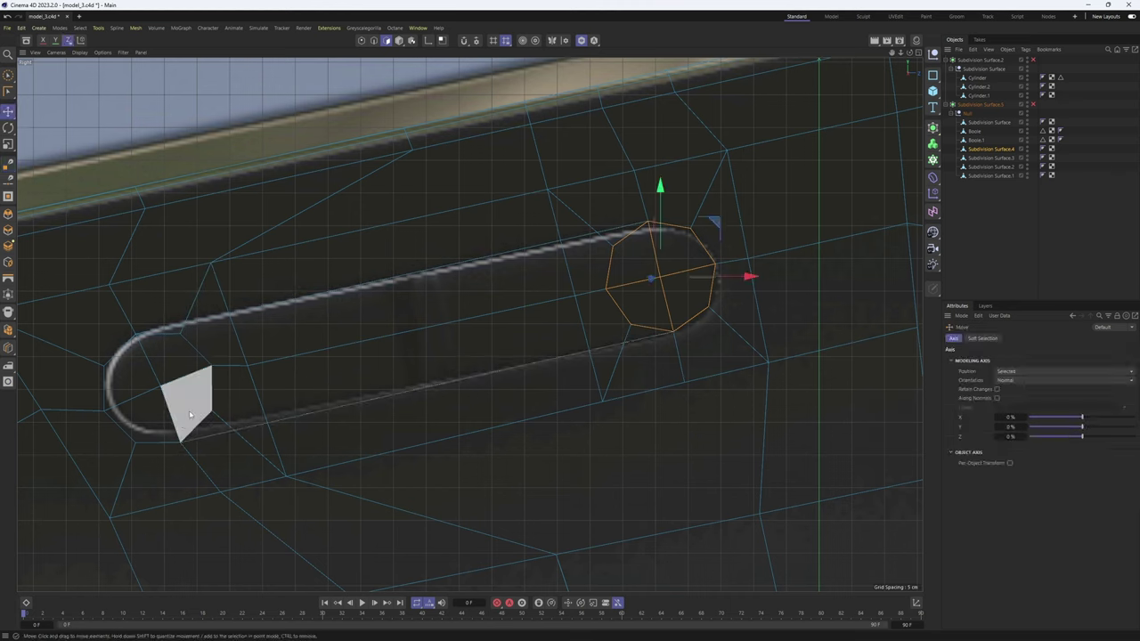
mouse_move(178, 359)
right_mouse_down()
mouse_move(134, 377)
mouse_move(180, 358)
mouse_move(230, 390)
right_mouse_up()
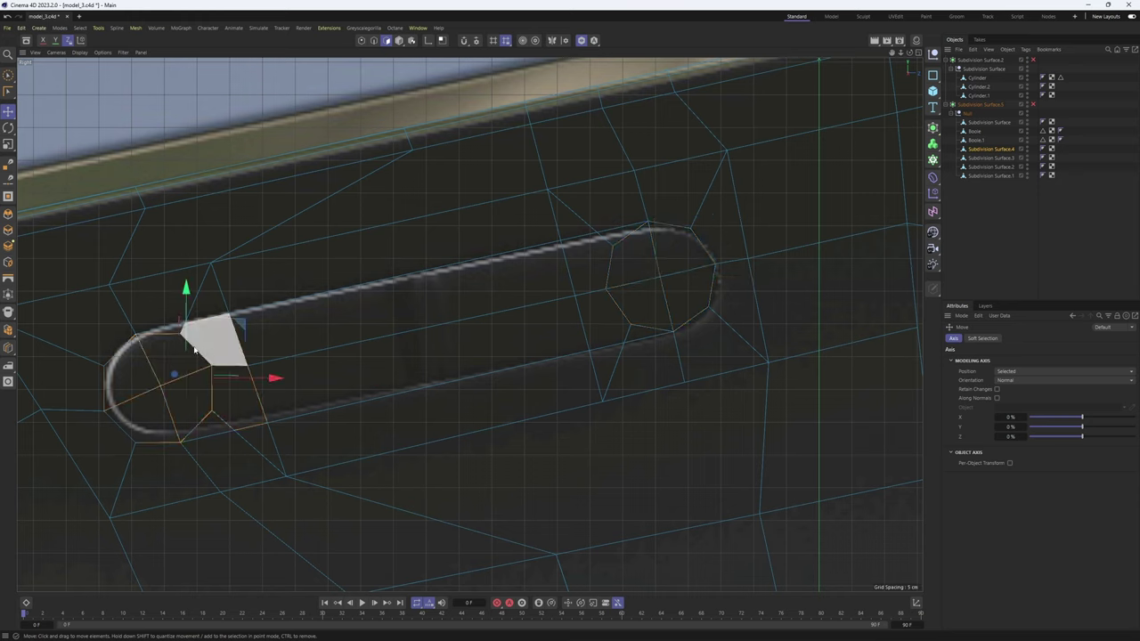
left_click(471, 329, "shift")
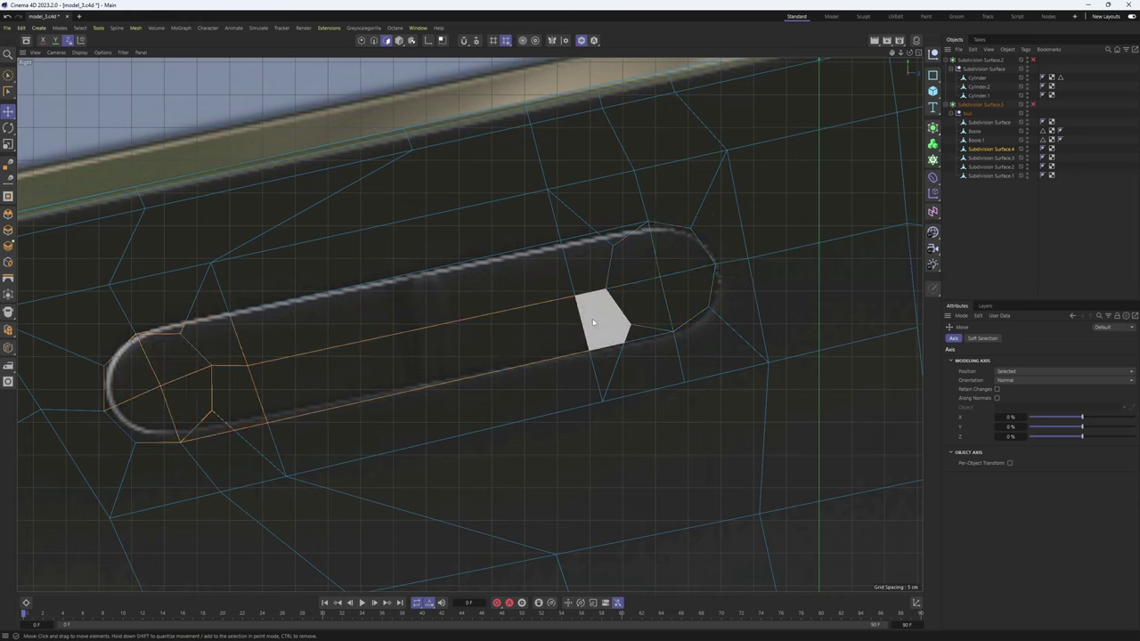
mouse_move(592, 322)
right_mouse_down("shift")
mouse_move(582, 266)
mouse_move(470, 282)
mouse_move(635, 256)
mouse_move(660, 296)
mouse_move(602, 320)
mouse_move(275, 330)
mouse_move(245, 393)
right_mouse_up("shift")
middle_click(217, 333)
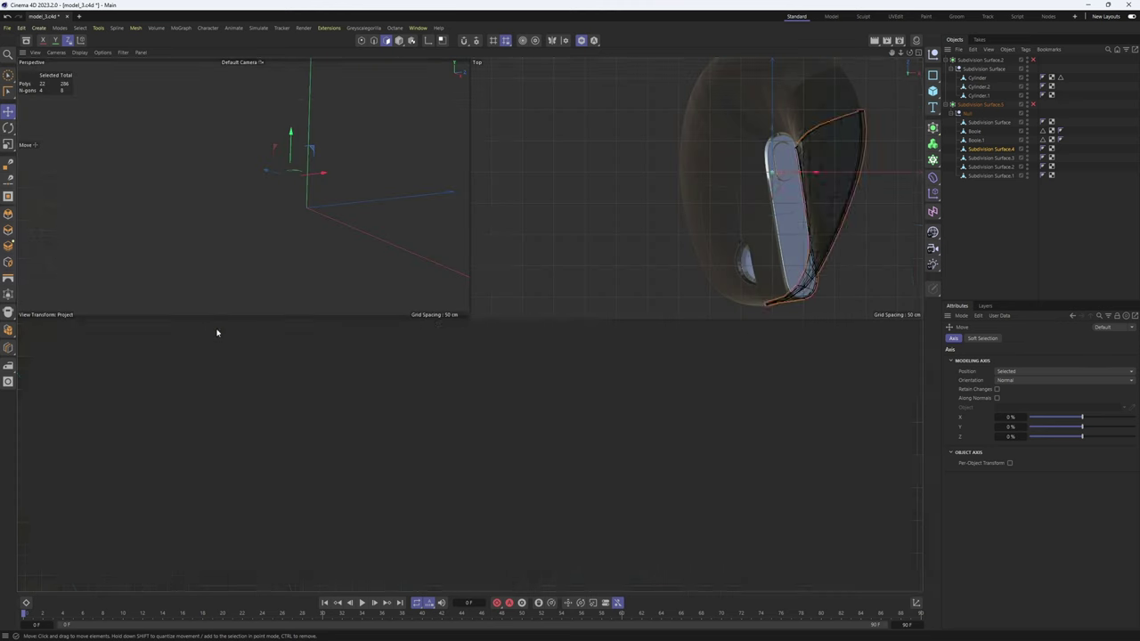
middle_click(257, 292)
scroll(595, 300, "up", 5)
key("Delete")
- Weld the extra points below the opening's left end and middle onto the next row of points with the Polygon Pen
scroll(679, 218, "up", 3)
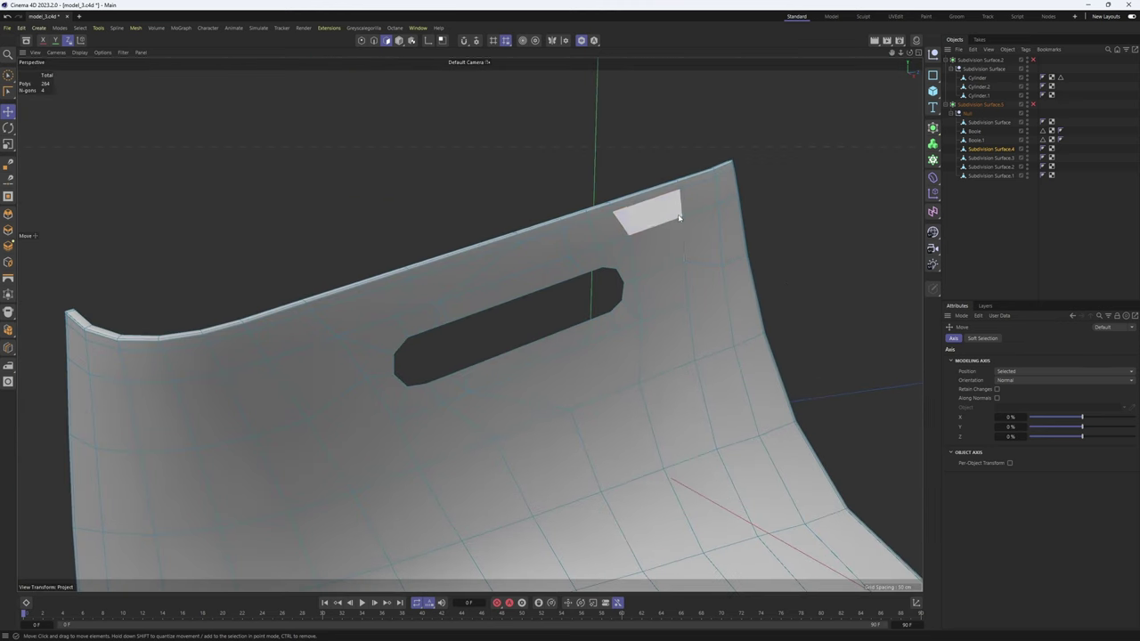
left_click(679, 216)
right_click(679, 184)
left_click(706, 204)
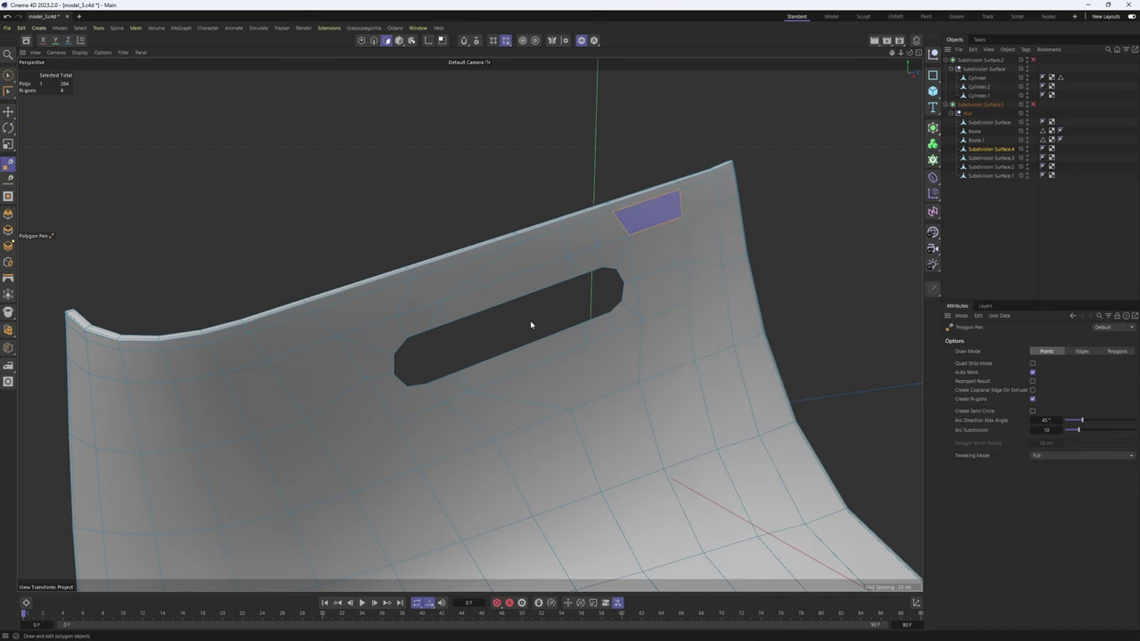
key("Return")
left_click_drag(666, 324, 565, 208, "alt")
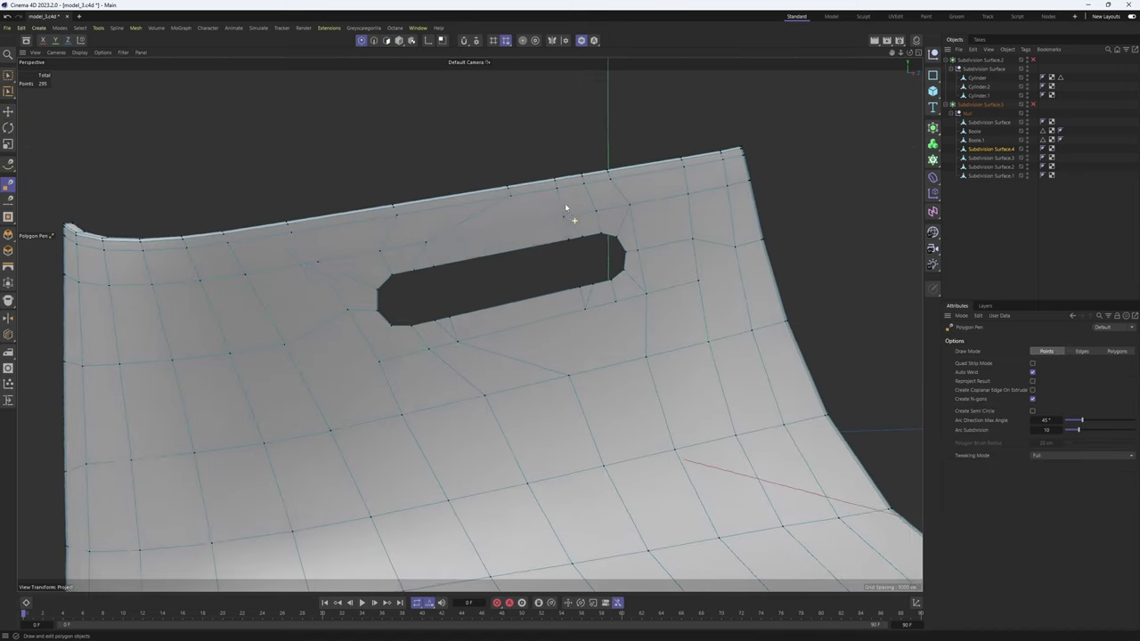
scroll(392, 278, "up", 5)
left_click_drag(400, 308, 384, 337, "alt")
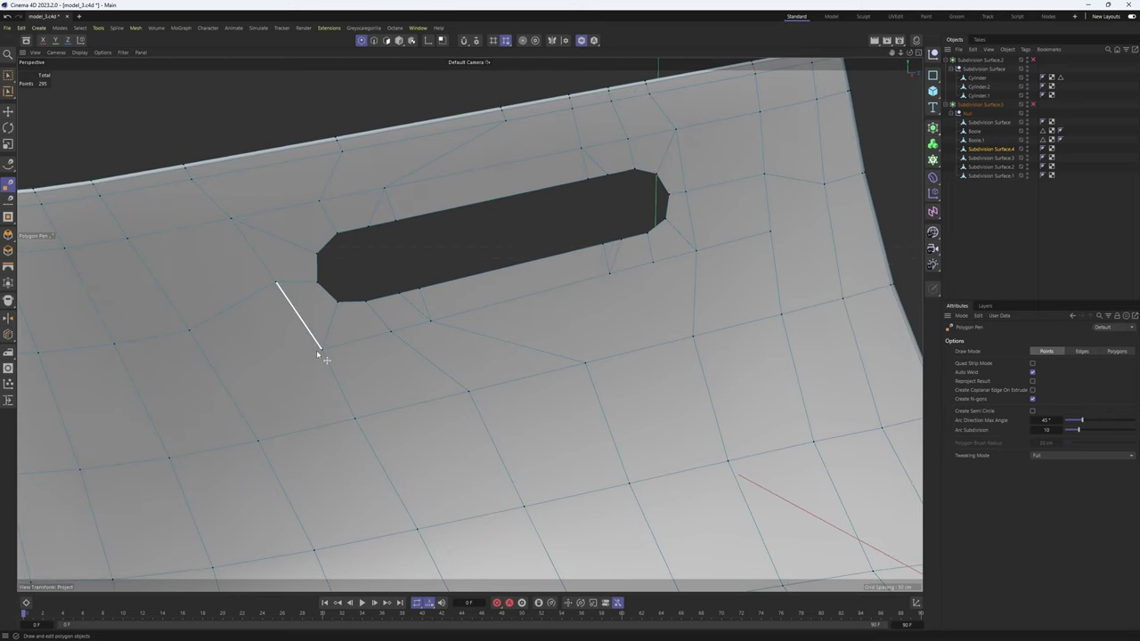
left_click_drag(339, 375, 355, 421)
left_click_drag(386, 333, 470, 393)
left_click_drag(429, 324, 692, 328)
- Clean up the extra points and edges below the opening's right end, and preview the panel with subdivision smoothing
left_click_drag(779, 318, 457, 311, "alt")
right_click_drag(523, 334, 512, 337, "alt")
scroll(512, 337, "down", 2)
middle_click_drag(511, 340, 342, 339, "alt")
scroll(541, 257, "up", 4)
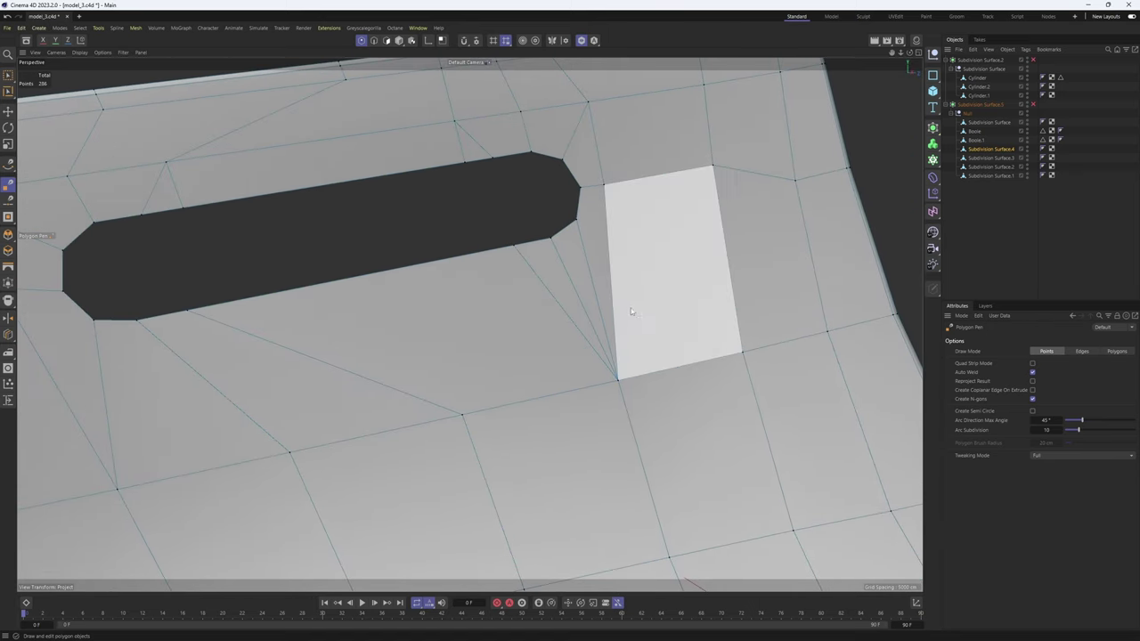
left_click_drag(575, 278, 615, 272, "alt")
key("q")
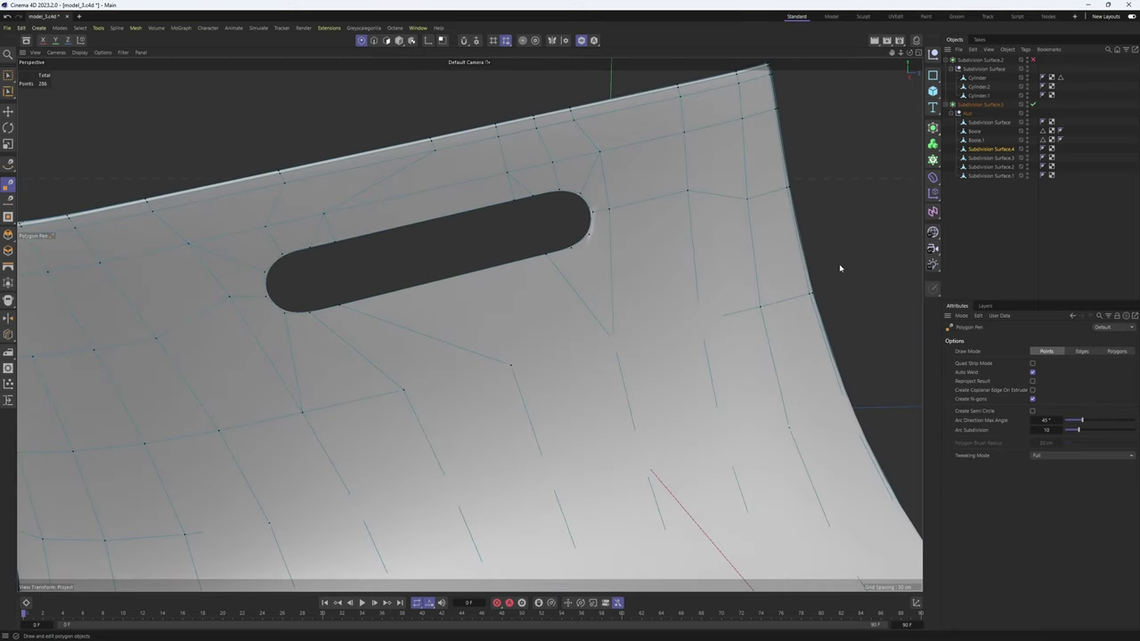
key("q")
scroll(618, 224, "up", 2)
mouse_move(618, 225)
left_mouse_down("alt")
mouse_move(587, 247)
mouse_move(639, 237)
mouse_move(578, 216)
mouse_move(609, 228)
left_mouse_up("alt")
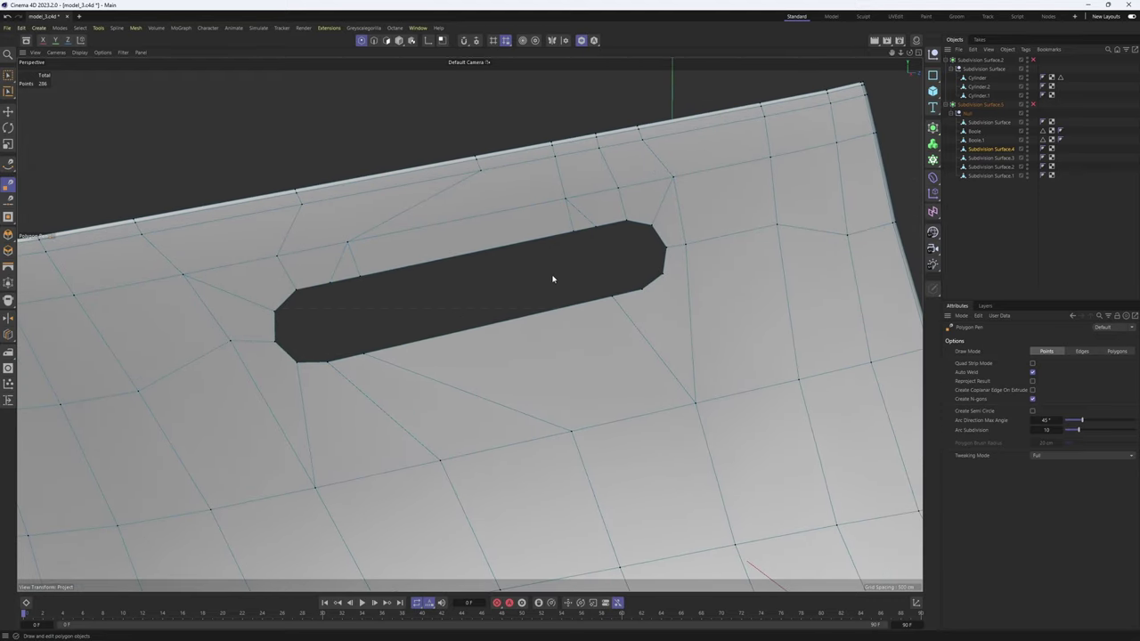
- Weld the doubled points on the opening's upper edge near its left and right ends
left_click_drag(363, 277, 329, 287)
left_click_drag(595, 229, 595, 229)
middle_click_drag(595, 228, 609, 264, "alt")
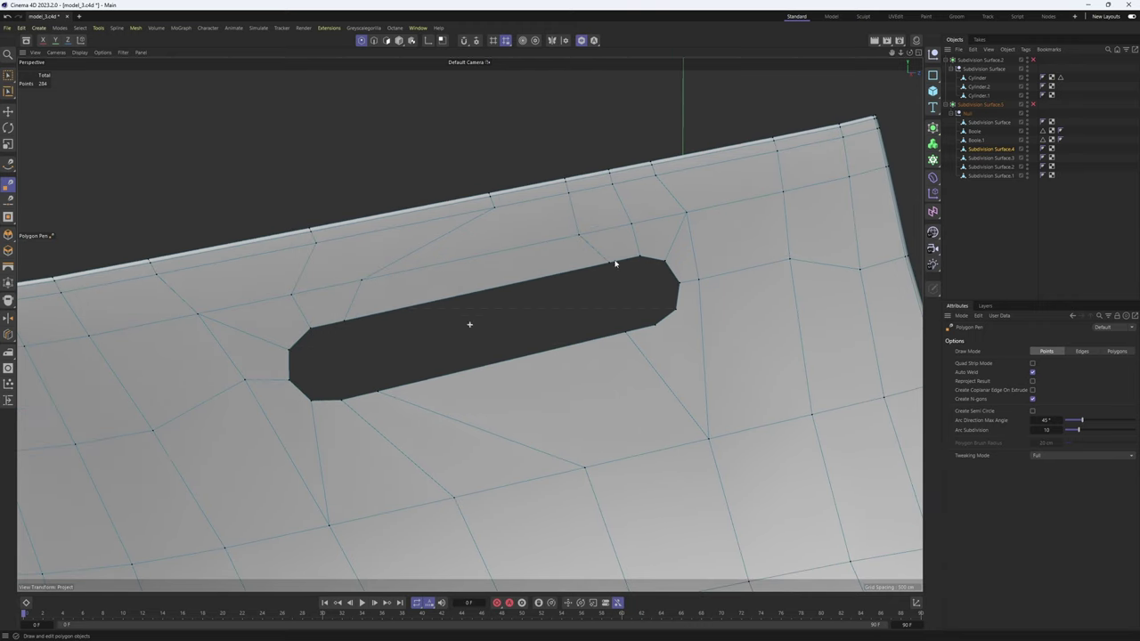
scroll(609, 264, "up", 3)
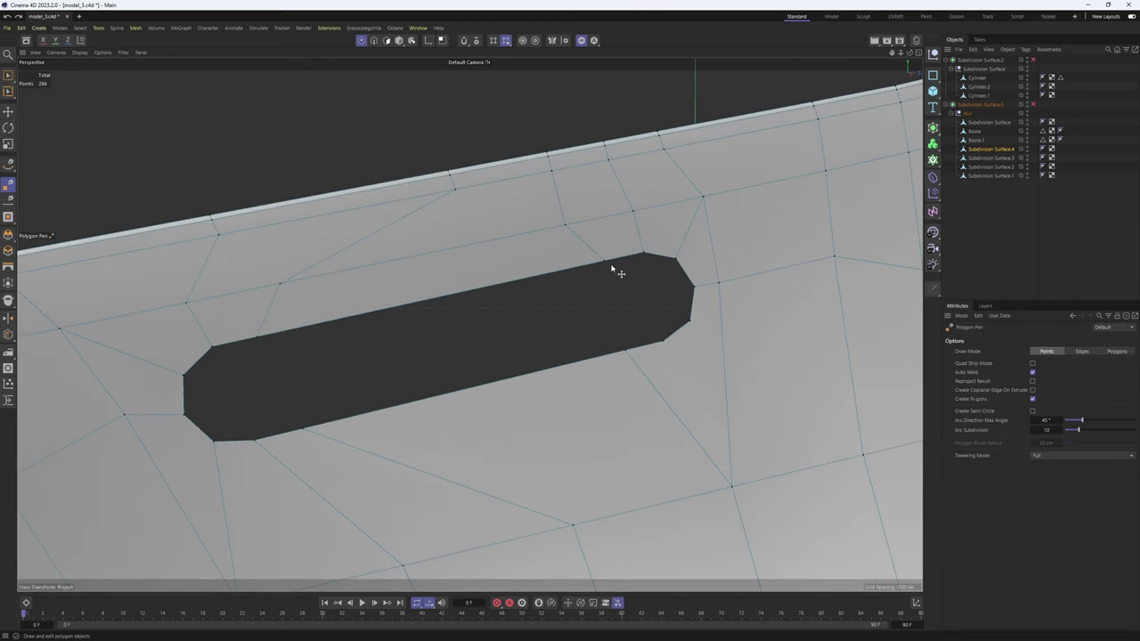
left_click_drag(650, 329, 654, 342, "alt")
mouse_move(670, 276)
left_mouse_down("alt")
mouse_move(633, 318)
mouse_move(600, 315)
mouse_move(628, 321)
mouse_move(433, 294)
left_mouse_up("alt")
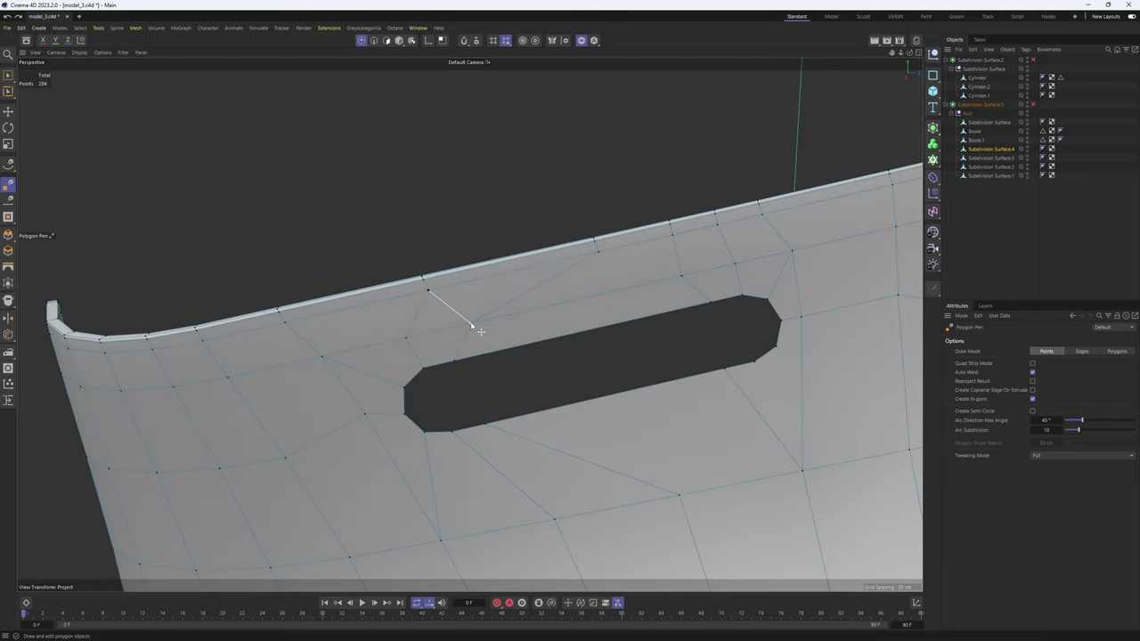
- Remove the diagonal edge above the opening and cut a replacement edge from the rim towards the opening's left end
left_click(470, 321)
key("e")
key("Return")
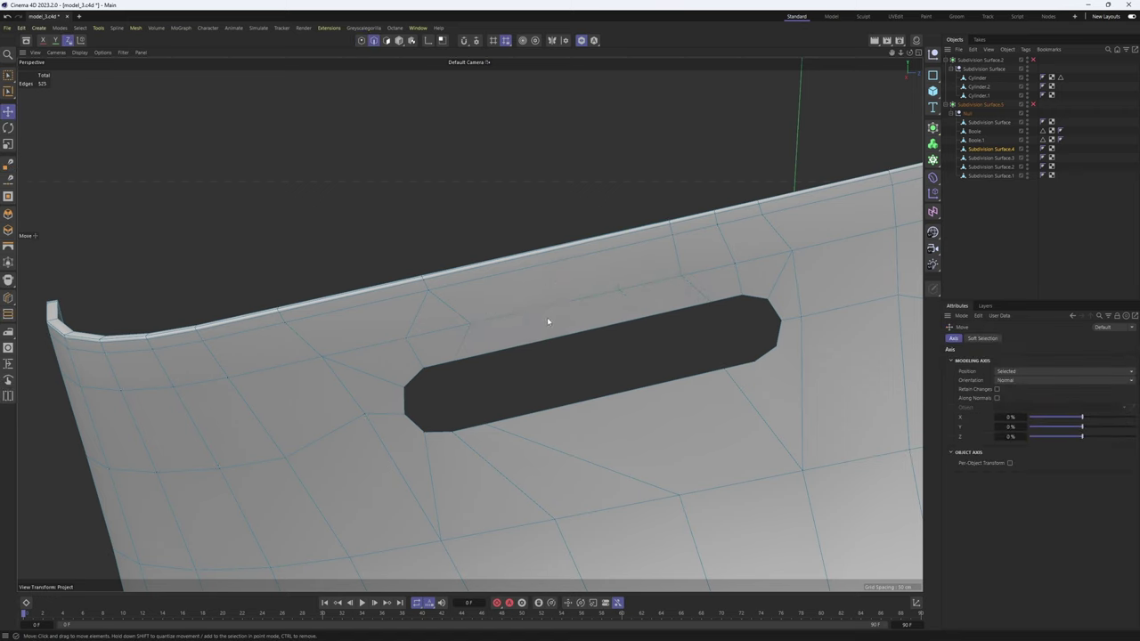
key("Return")
key("Return")
key("m")
key("e")
left_click(351, 291)
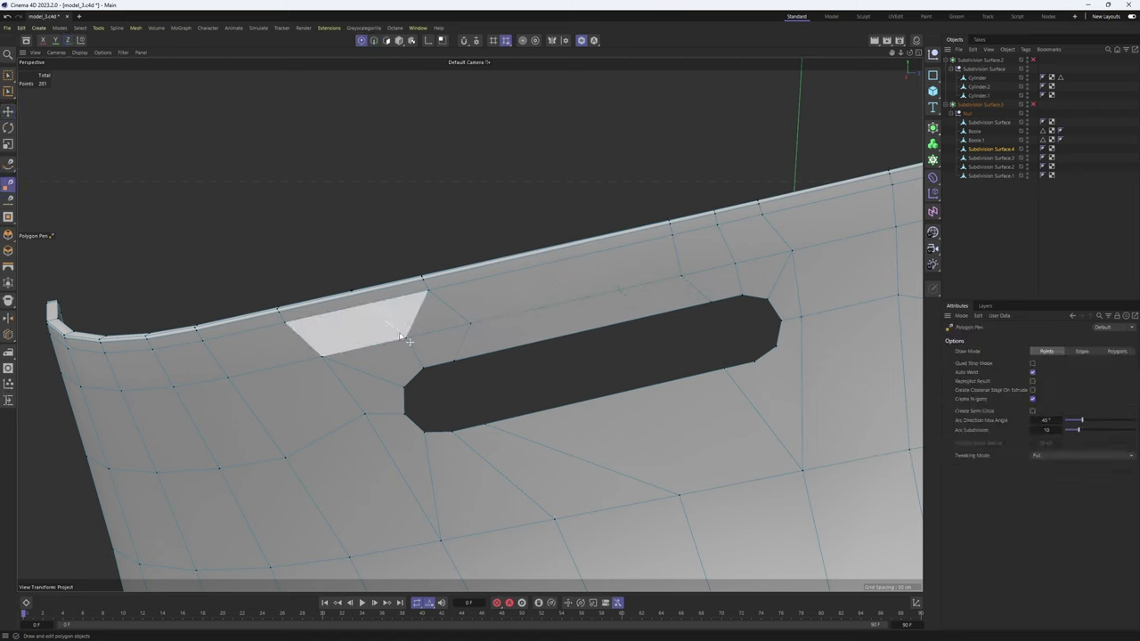
- Complete the recut edges at the panel's rim and preview the smoothed opening
middle_click_drag(656, 267, 519, 282, "alt")
left_click_drag(519, 282, 532, 374, "alt")
scroll(557, 260, "up", 5)
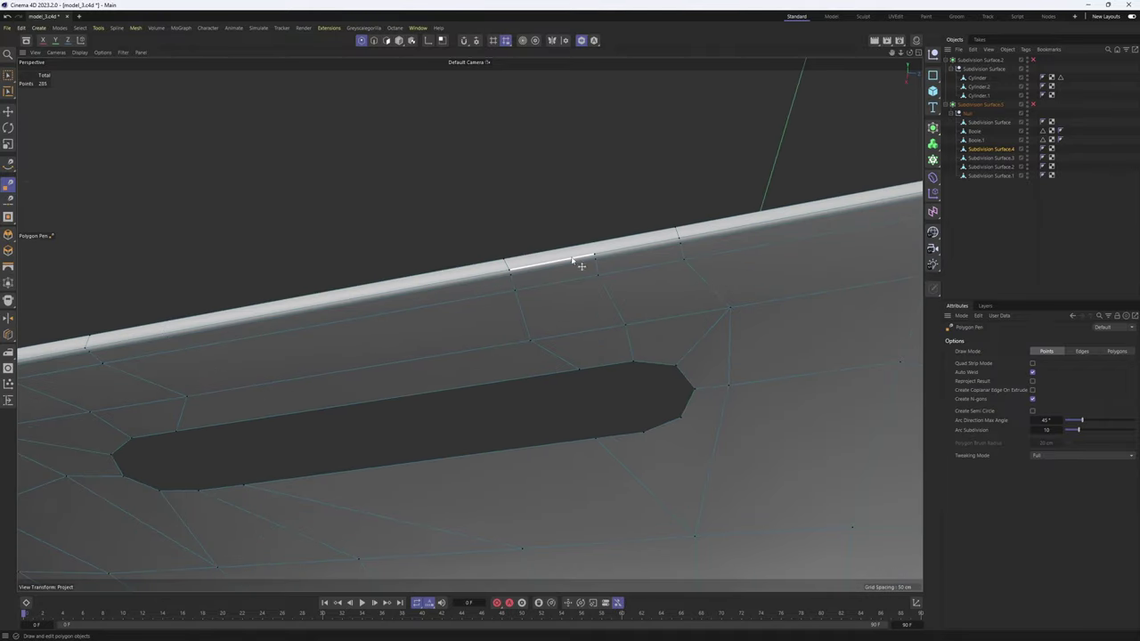
left_click_drag(595, 258, 363, 240, "alt")
left_click(1033, 104)
left_click(1057, 239)
middle_click_drag(700, 301, 603, 261, "alt")
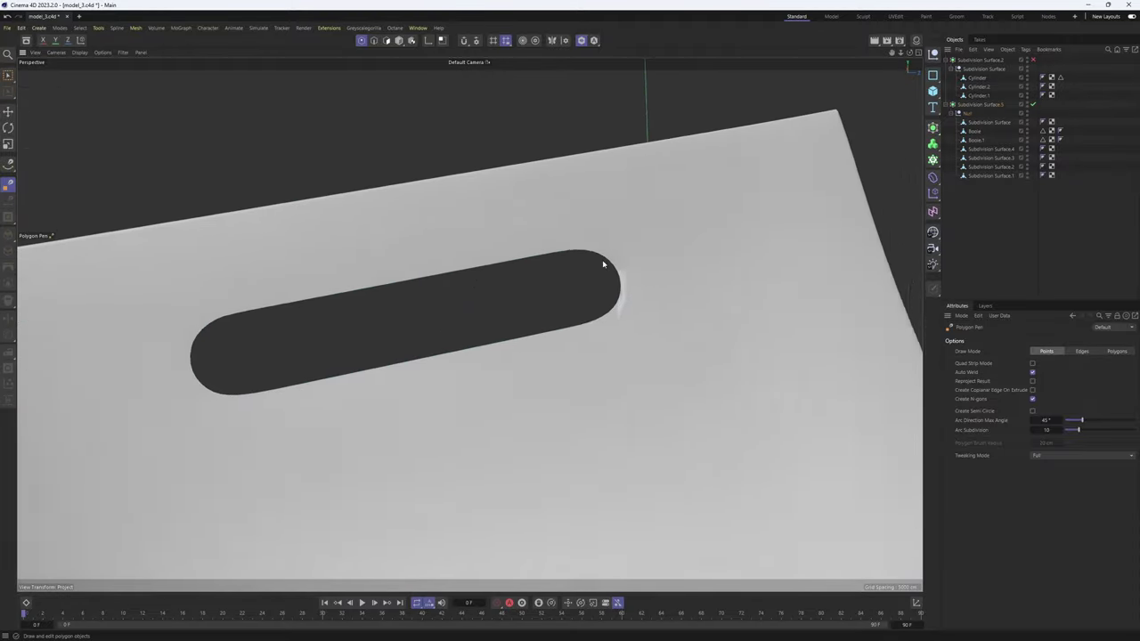
left_click_drag(603, 260, 578, 310, "alt")
key("ctrl+z")
key("ctrl+z")
- Add a cut from the middle of the opening's lower edge and reroute the neighbouring edges straight down to form quads
right_click_drag(535, 333, 513, 338, "alt")
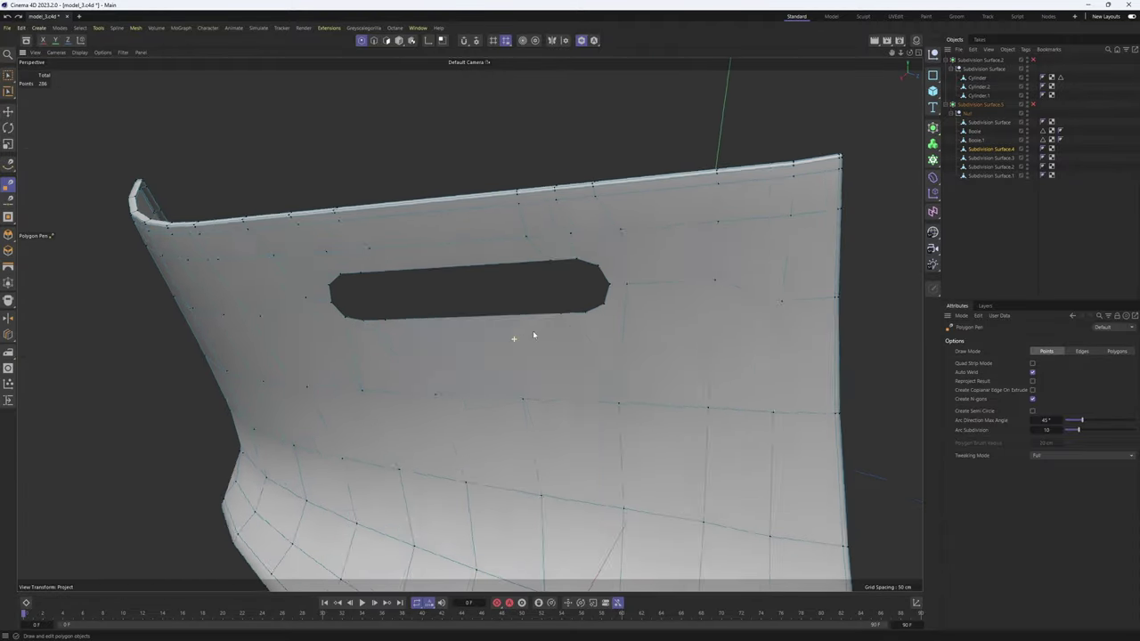
middle_click_drag(513, 339, 595, 275, "alt")
left_click_drag(596, 275, 589, 331, "alt")
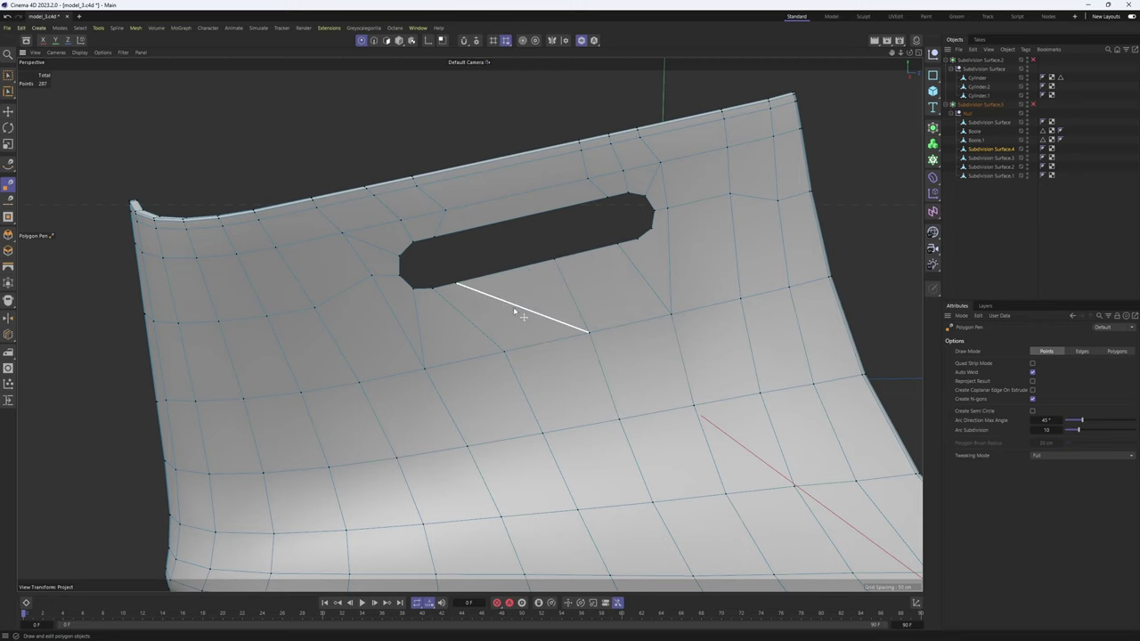
left_click_drag(536, 311, 527, 258, "alt")
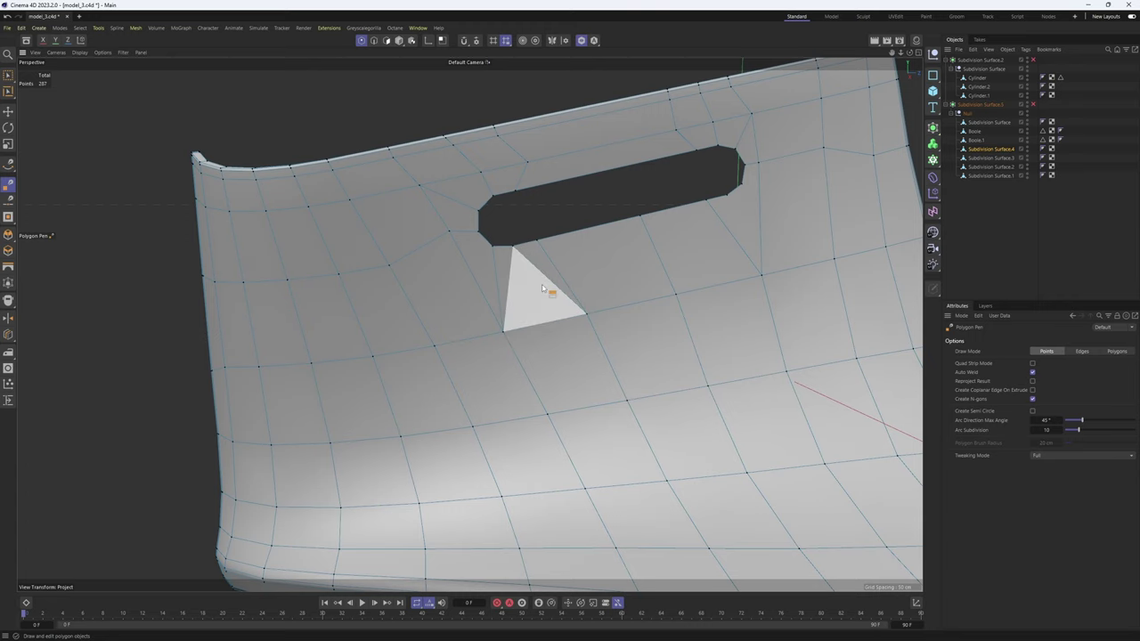
left_click_drag(500, 332, 529, 354, "alt")
- Examine the smoothed surface flow around the opening with subdivision enabled and wireframe lines displayed
key("q")
left_click(1114, 172)
scroll(552, 251, "up", 3)
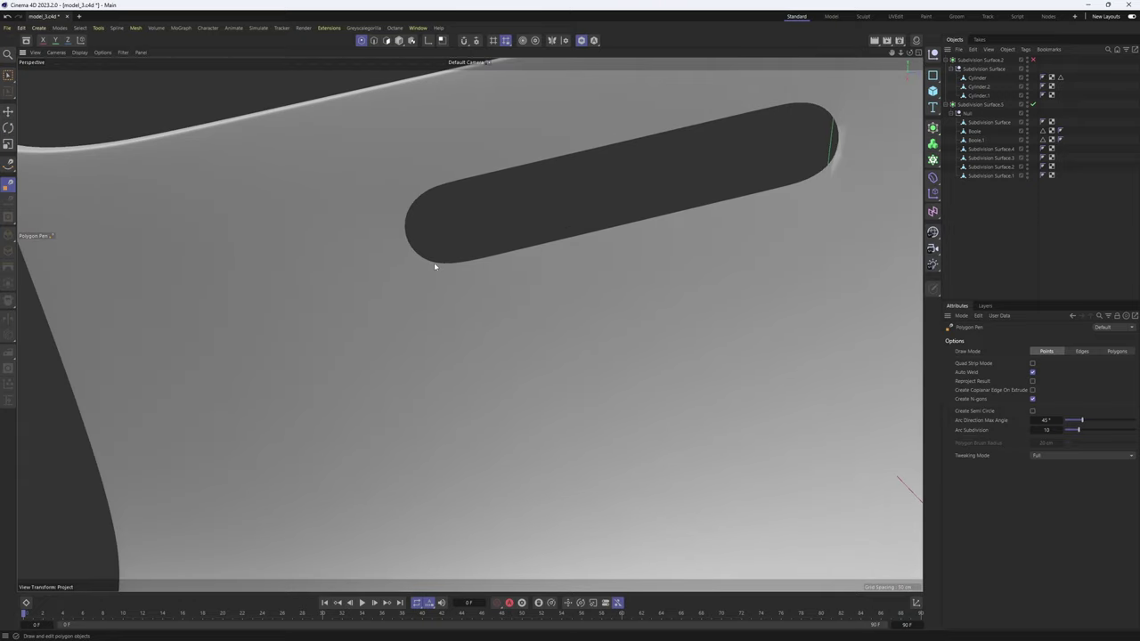
key("n")
key("b")
key("ctrl+z")
key("ctrl+z")
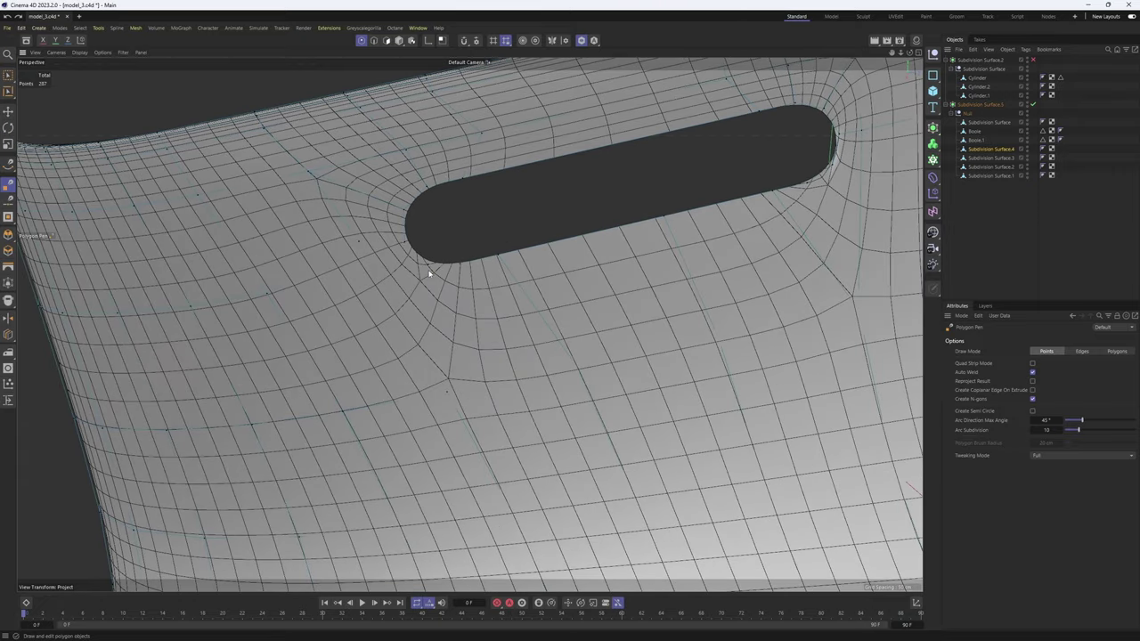
- Slide a point near the opening's lower edge along its edge by 8.6%
left_click_drag(574, 292, 448, 270, "alt")
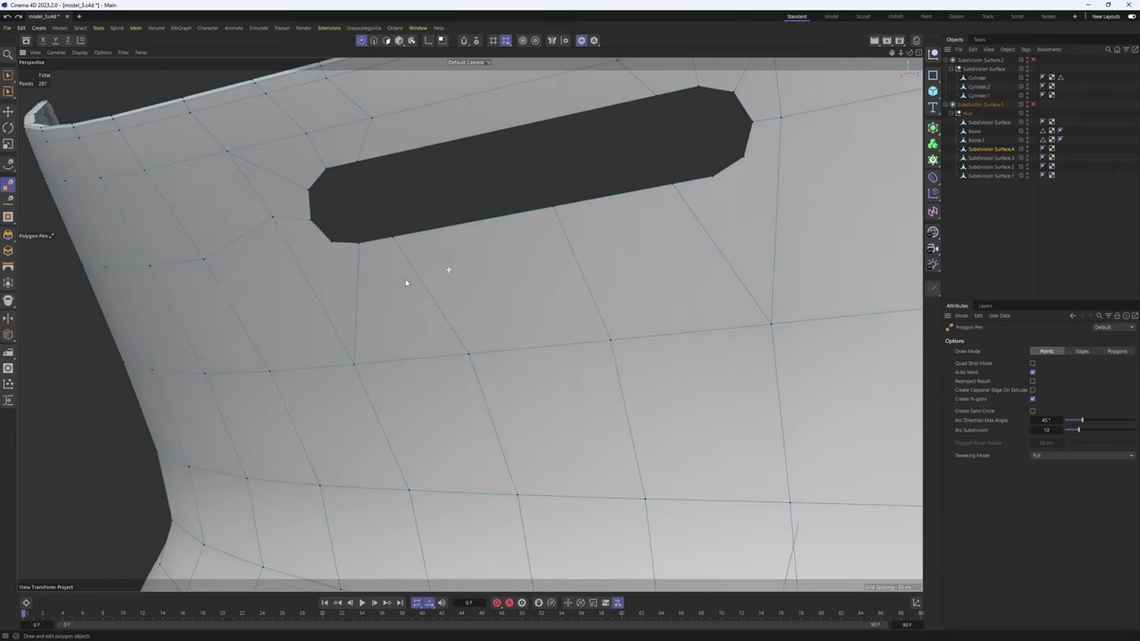
key("m")
key("o")
left_click_drag(469, 323, 303, 318, "alt")
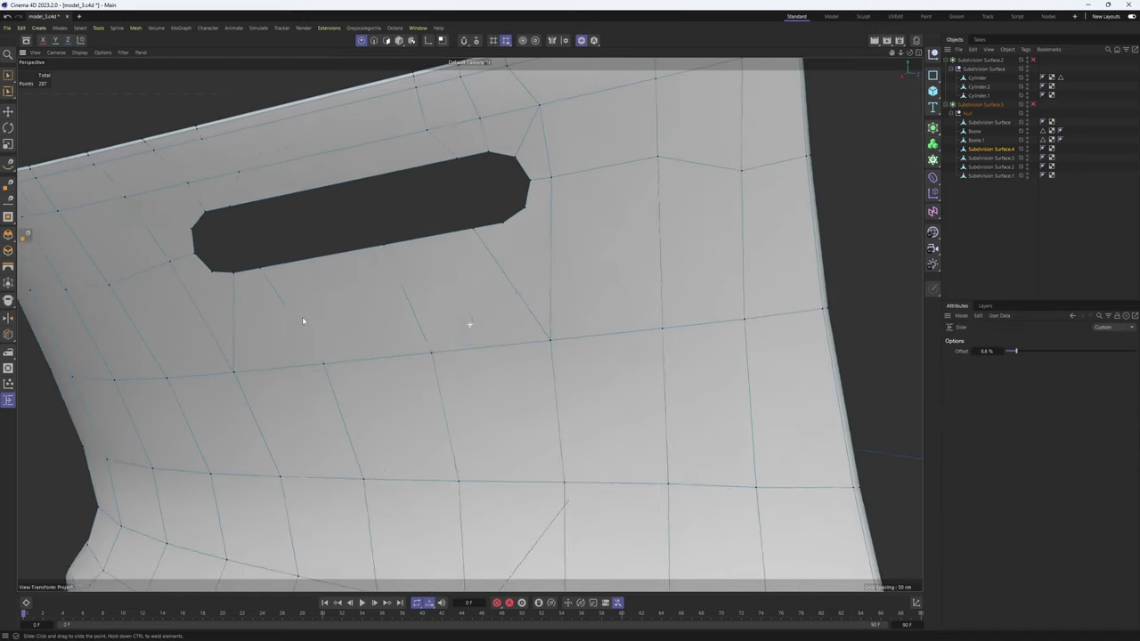
left_click_drag(505, 291, 551, 237, "alt")
- Select the opening's full border edge loop and extrude it inward to give the hole a wall
key("e")
key("Return")
left_click(539, 260)
double_click(478, 216)
scroll(575, 216, "up", 3)
scroll(551, 236, "up", 1)
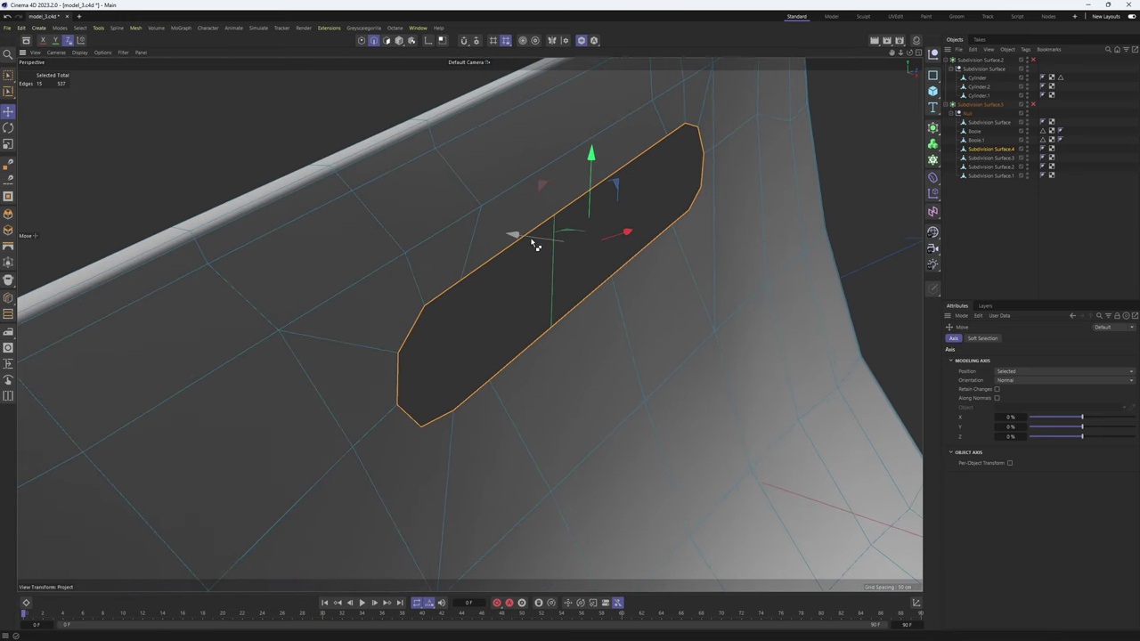
left_click_drag(536, 242, 586, 256, "ctrl")
- Add a loop cut around the opening's inner wall close to the outer rim
key("k")
key("l")
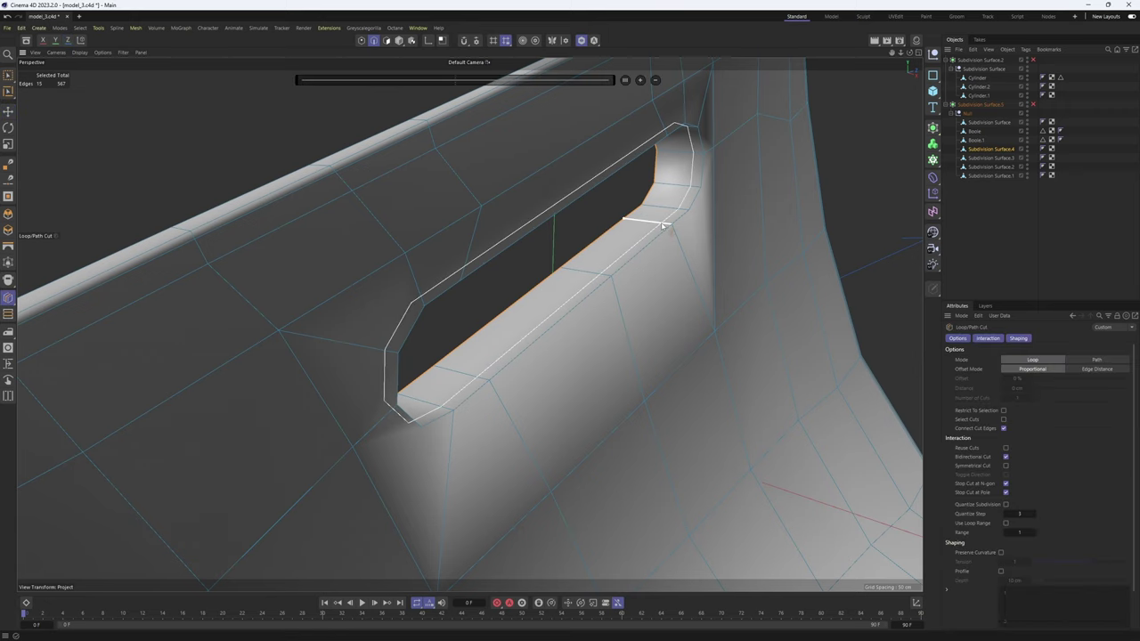
left_click(662, 226)
- Select the opening's outer rim edge loop and slide a cloned loop outward by about 1.5 cm as a support edge
key("u")
key("l")
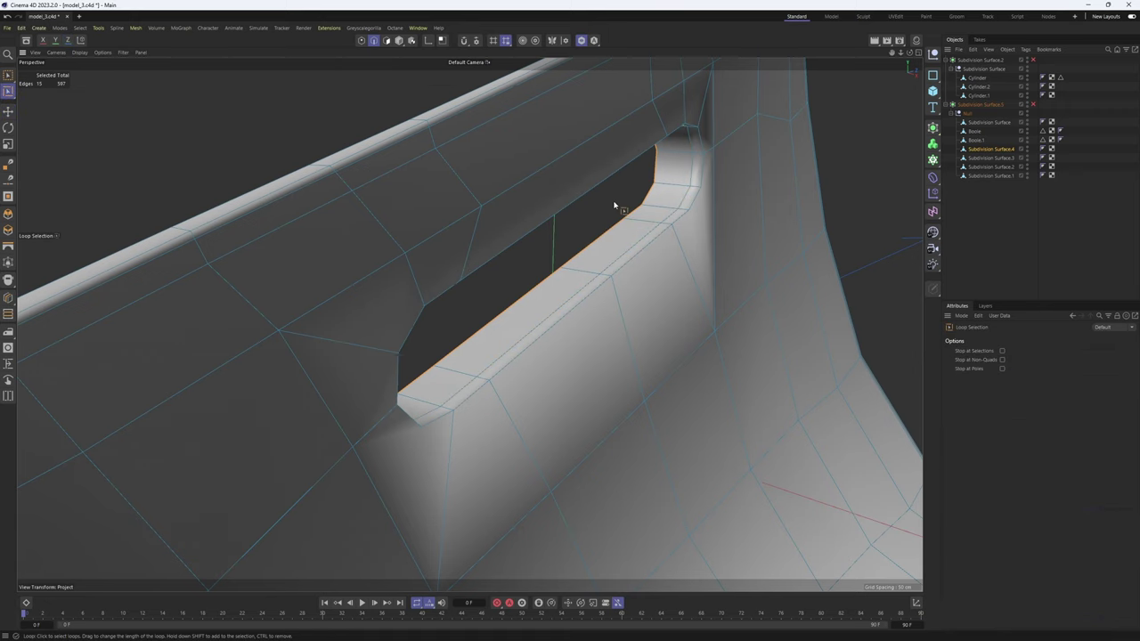
left_click(601, 186)
left_click_drag(600, 186, 674, 263, "alt")
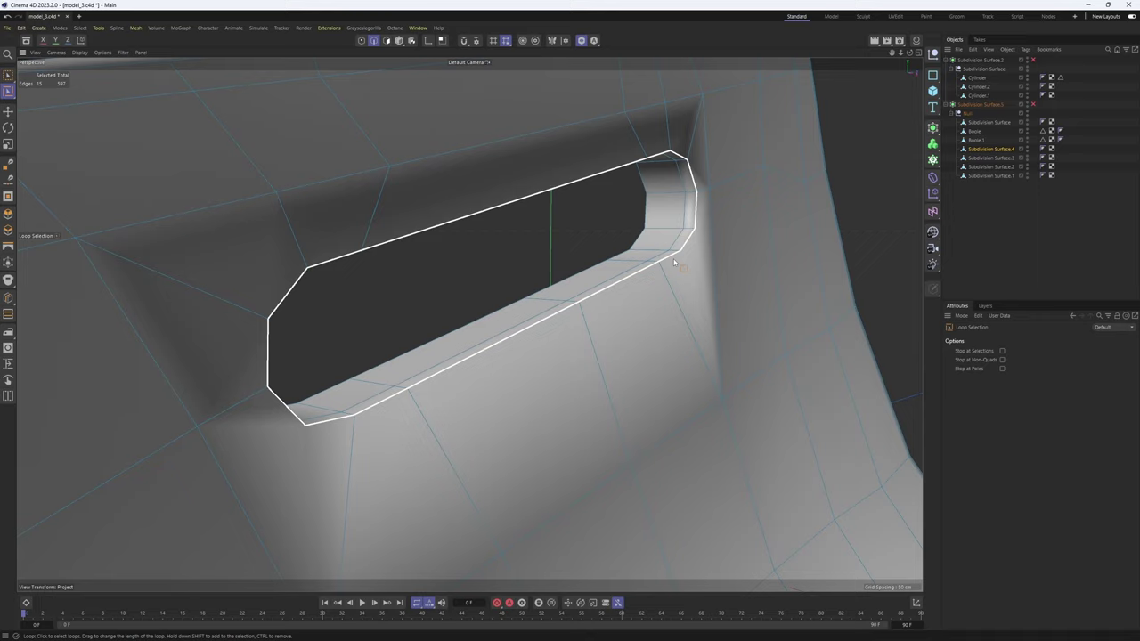
right_click(730, 273)
left_click(783, 540)
scroll(701, 179, "up", 1)
mouse_move(701, 179)
left_mouse_down("alt")
mouse_move(651, 243)
mouse_move(665, 257)
left_mouse_up("alt")
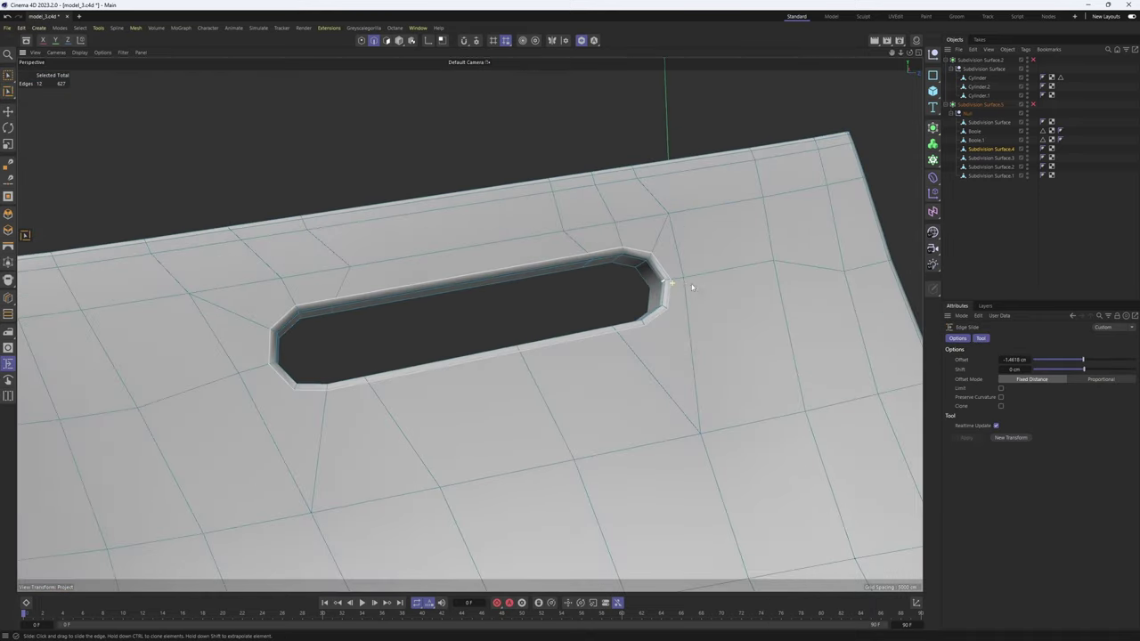
- Slide a point near the opening's right end by 18.4% and preview the smoothed result
key("Return")
key("q")
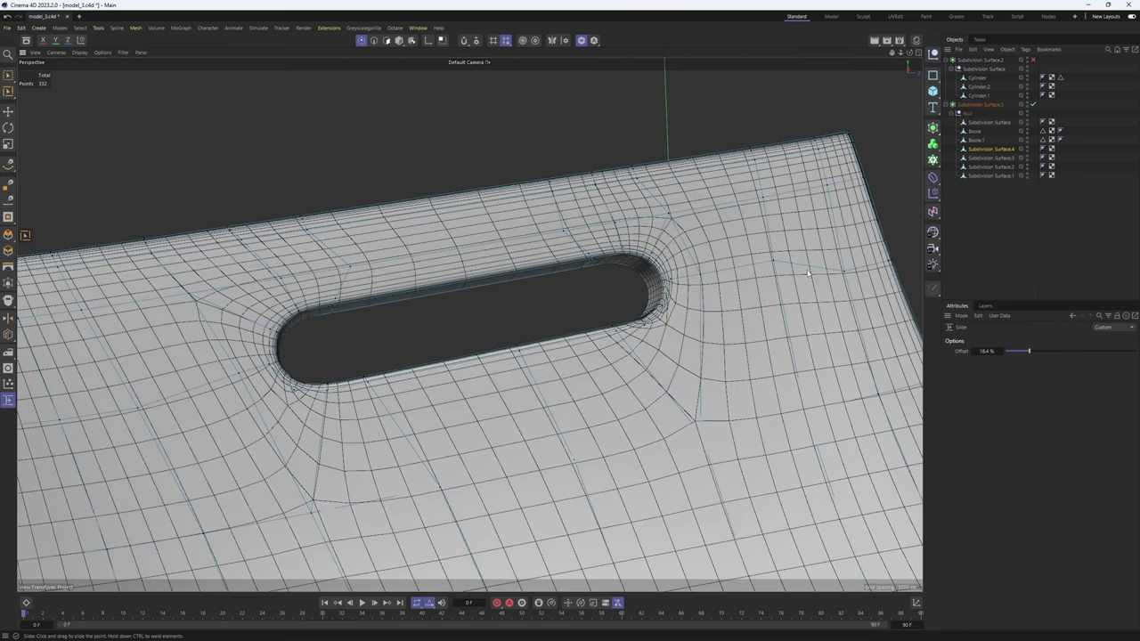
left_click(1059, 232)
left_click_drag(672, 289, 697, 316, "alt")
key("ctrl+z")
key("q")
- Examine the polygons below the opening's right end and compare the panel with and without subdivision smoothing
left_click_drag(682, 265, 693, 288, "alt")
key("Return")
key("Return")
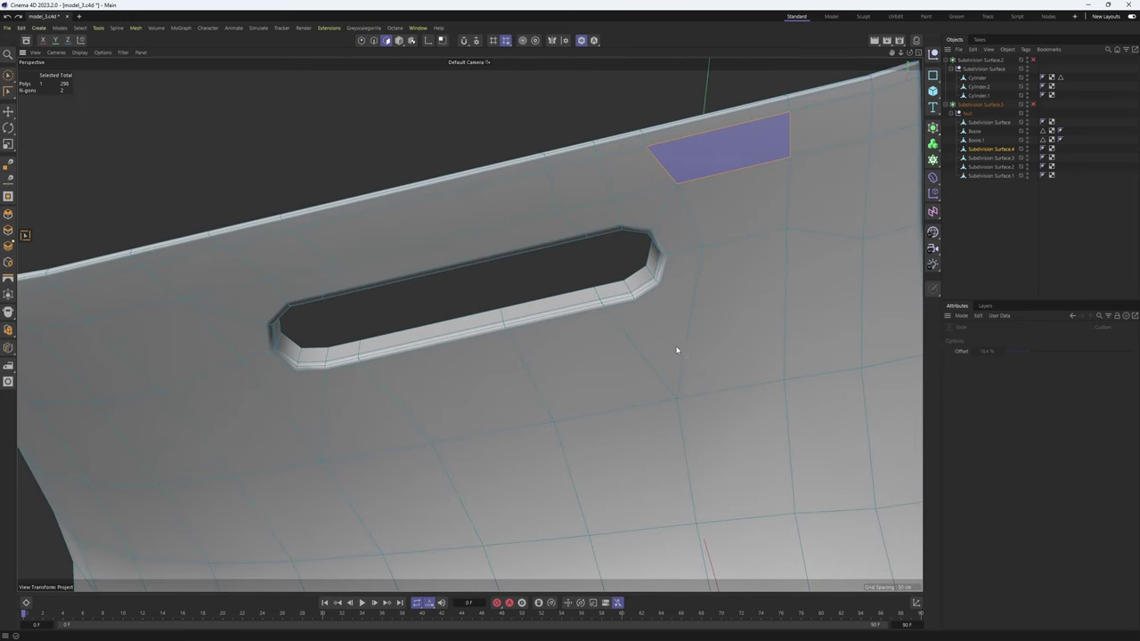
key("e")
left_click(679, 342)
left_click_drag(682, 344, 694, 266, "alt")
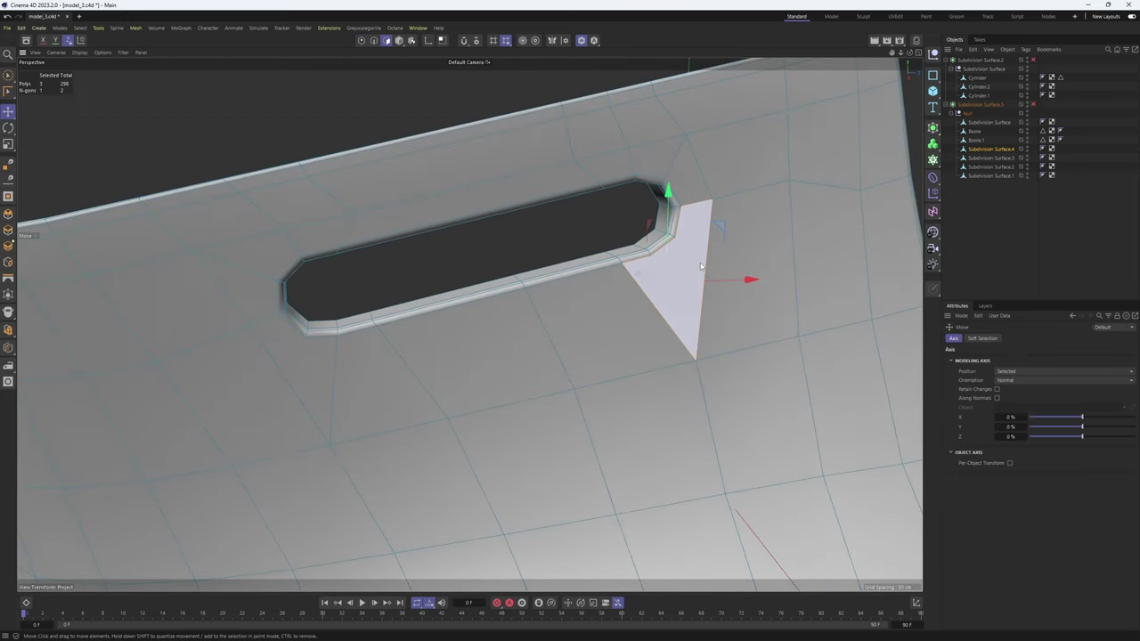
key("q")
key("m")
key("e")
key("ctrl+shift+a")
left_click_drag(689, 292, 468, 326, "alt")
key("ctrl+z")
key("q")
key("q")
left_click(1015, 267)
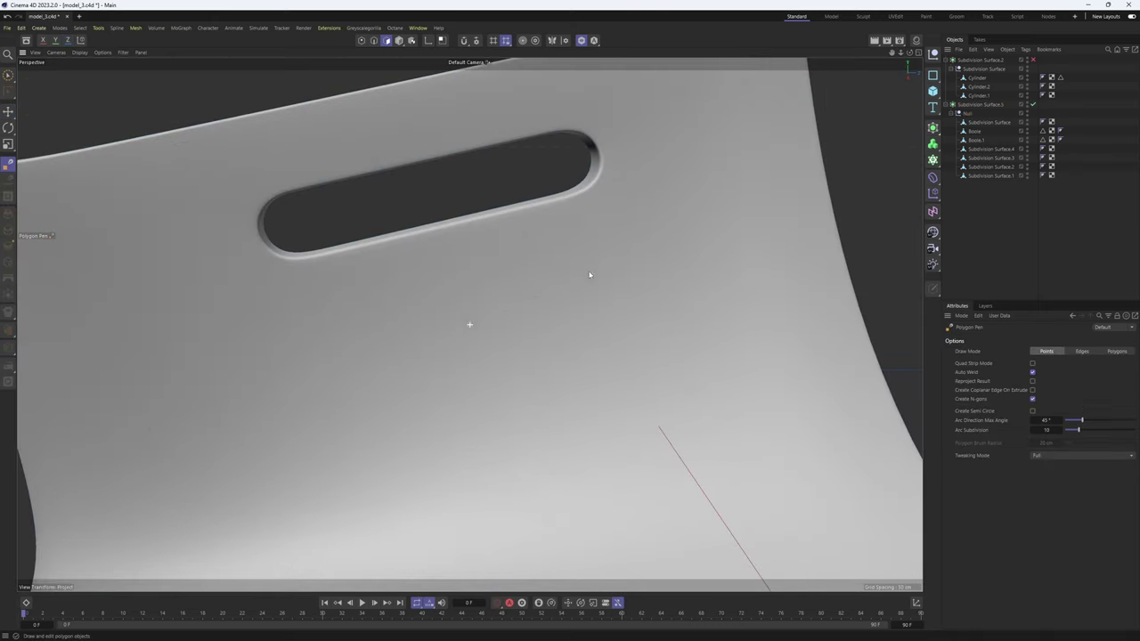
scroll(552, 264, "down", 3)
left_click_drag(553, 264, 468, 323, "alt")
key("ctrl+z")
key("q")
- Loop-select the ring of polygons on the opening's inner wall and split it off as a separate object
scroll(599, 247, "up", 3)
key("u")
key("l")
scroll(664, 273, "up", 3)
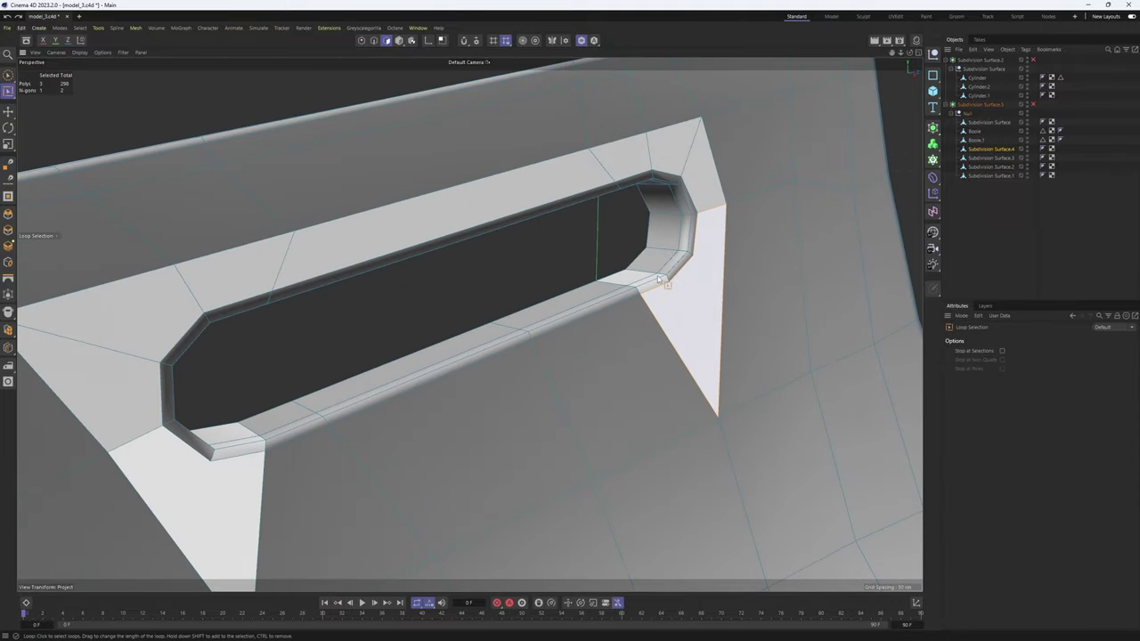
left_click(670, 272)
scroll(724, 283, "down", 3)
- Scale the split-off ring slightly smaller than the opening and select its outer border edges
key("t")
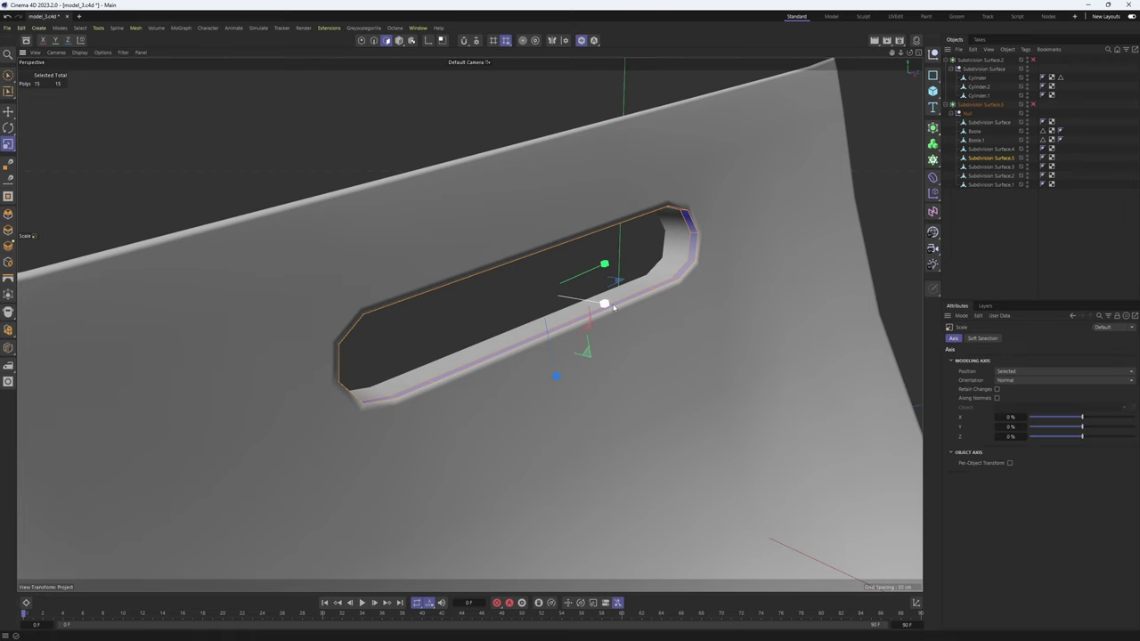
key("Return")
key("r")
left_click_drag(628, 304, 663, 316, "alt")
key("e")
- Cap the ring's outer side with Close Polygon Hole and set the polygon type to Grid
right_click(660, 312)
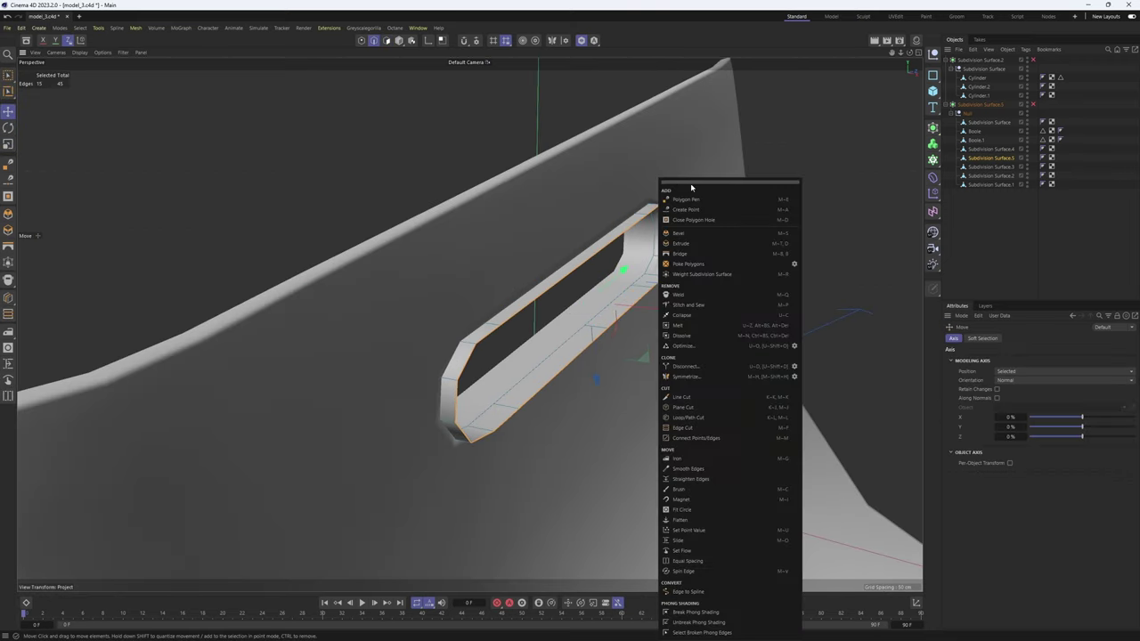
left_click(707, 222)
left_click_drag(623, 236, 645, 329, "alt")
left_click(581, 258)
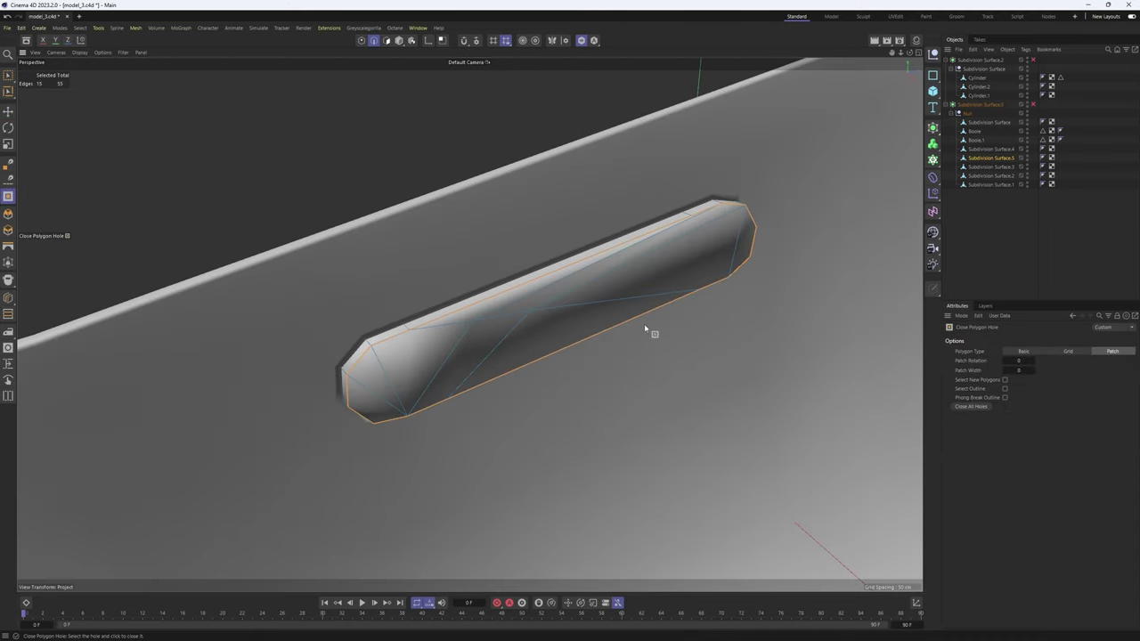
left_click(1066, 352)
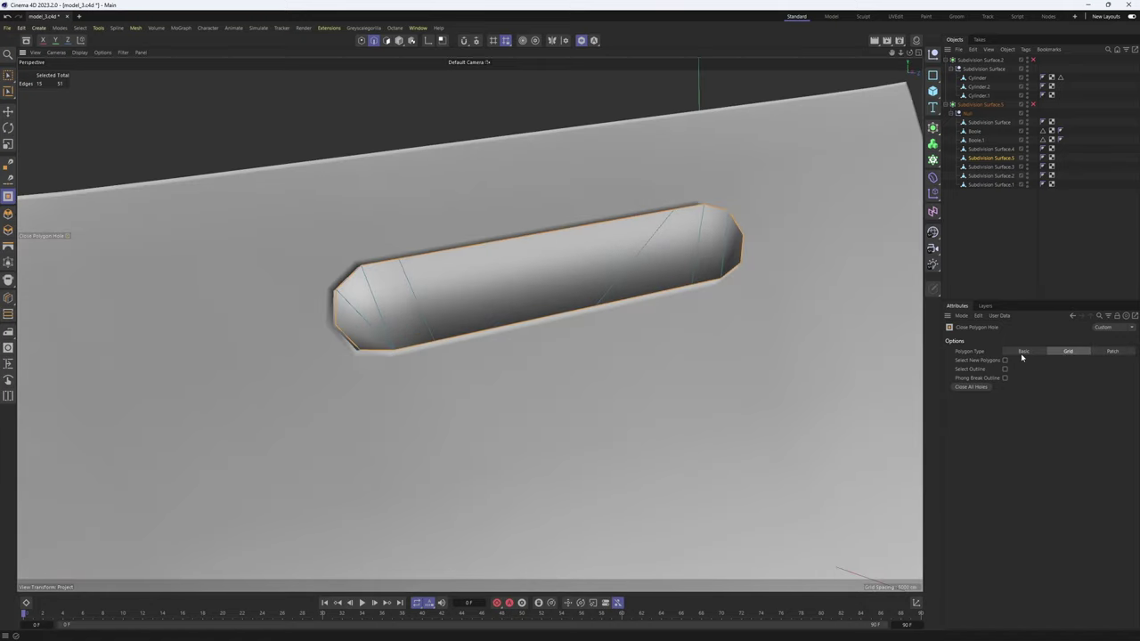
- Close the split-off ring's outer side with Close Polygon Hole, using the Basic polygon type with N-gon
left_click(1021, 353)
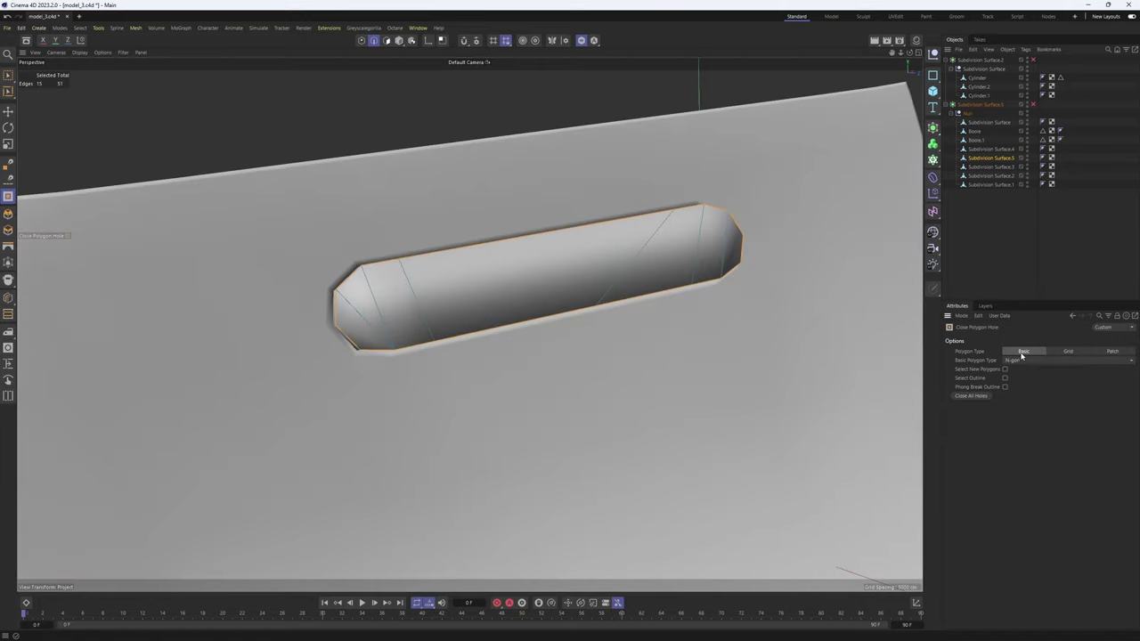
left_click_drag(468, 324, 563, 385, "alt")
key("Return")
- Cut two cross edges between opposite rim points at the left end of the button's cap with the Polygon Pen
right_click(543, 294)
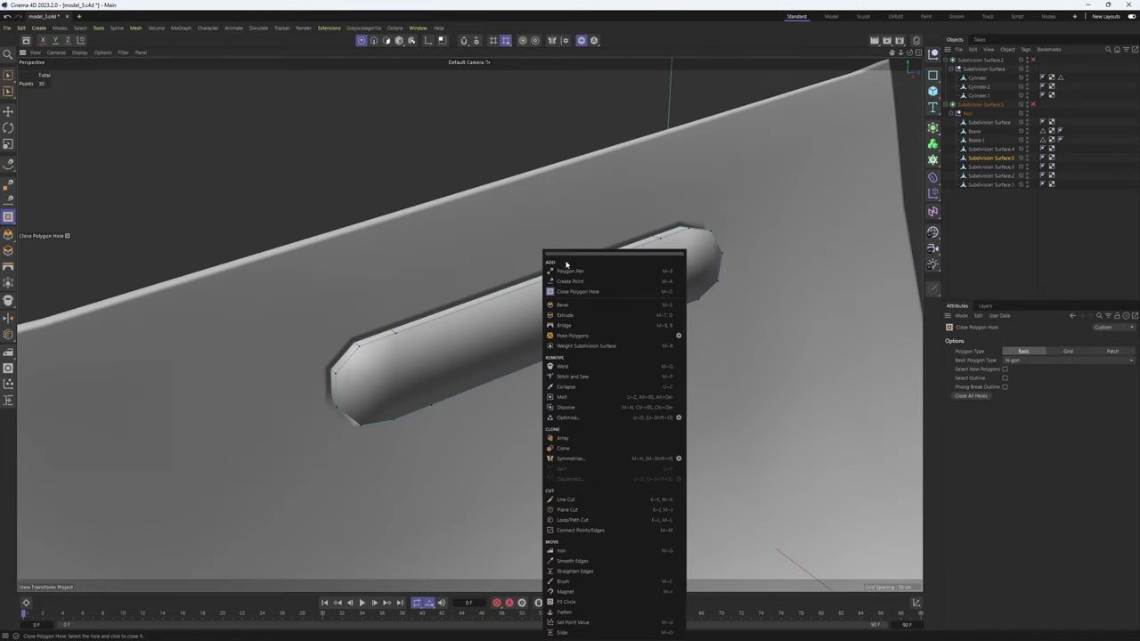
left_click(562, 270)
left_click_drag(540, 288, 472, 307, "alt")
left_click(392, 333)
mouse_move(433, 382)
left_mouse_down("alt")
mouse_move(360, 359)
mouse_move(397, 394)
left_mouse_up("alt")
left_click(358, 341)
left_click(389, 422)
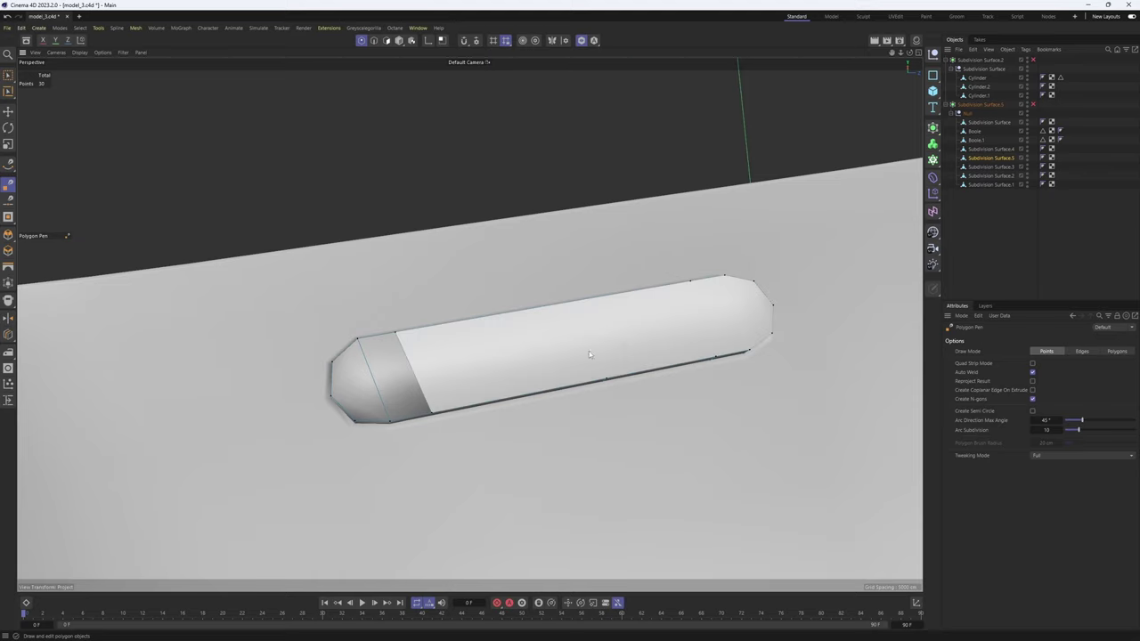
- Cut two cross edges at the cap's right end and one lengthwise edge from end to end with the Polygon Pen
left_click_drag(589, 351, 544, 311, "alt")
left_click(544, 311)
left_click(563, 387)
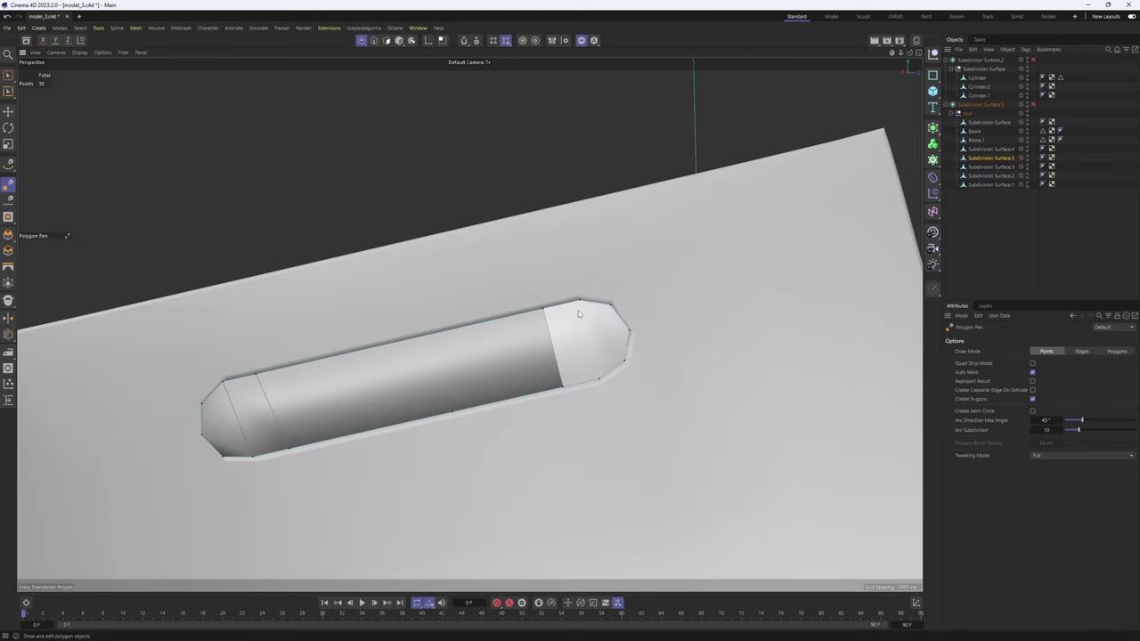
left_click(579, 301)
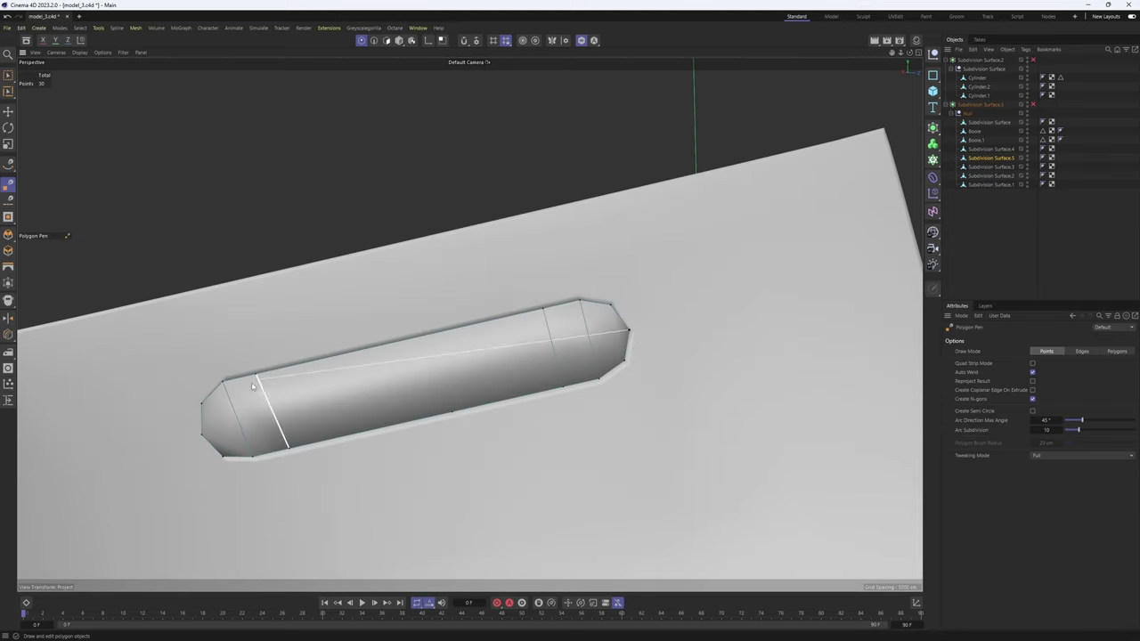
left_click(202, 436)
left_click_drag(451, 381, 451, 416, "alt")
- Dissolve the leftover wall edge with no matching cap cut at the middle of the button's lower side
key("Return")
key("e")
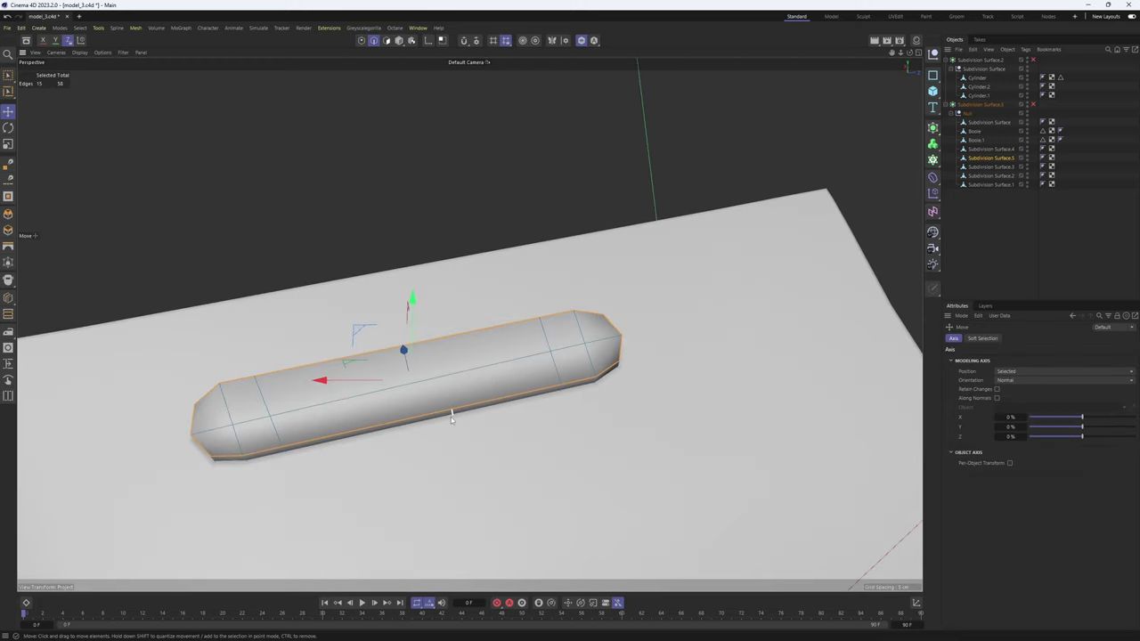
left_click(451, 416)
key("Delete")
scroll(454, 418, "down", 3)
left_click_drag(456, 336, 486, 345, "alt")
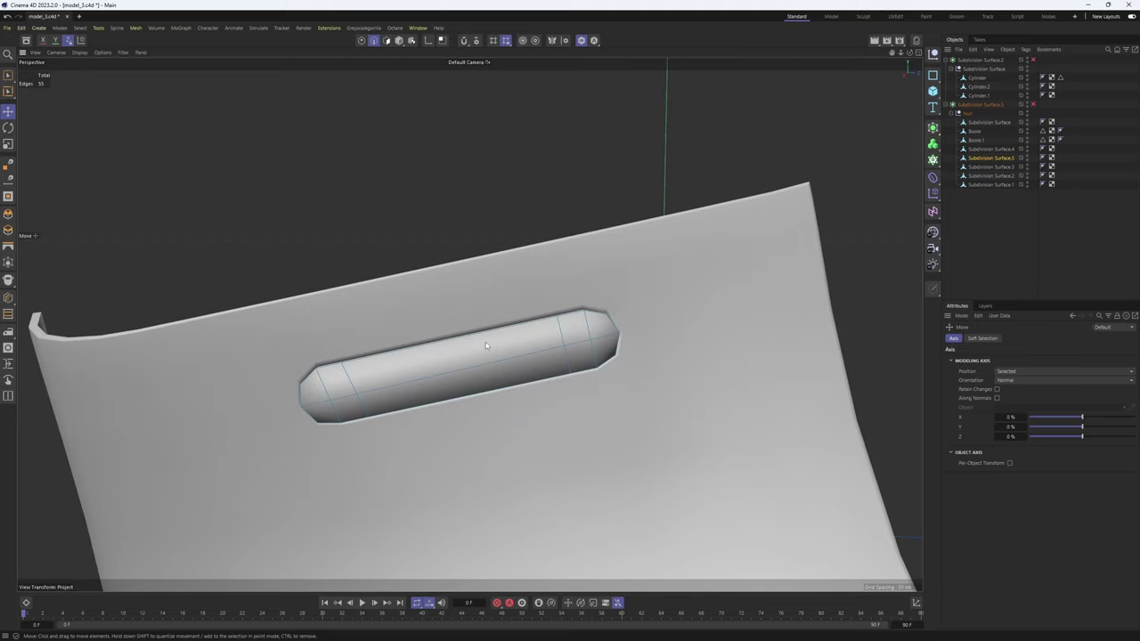
- In the Right view, add loop cuts across the middle of the button with the Loop/Path Cut tool
key("k")
key("l")
middle_click(633, 423)
middle_click(624, 419)
scroll(459, 394, "down", 2)
middle_click(457, 395)
middle_click(294, 404)
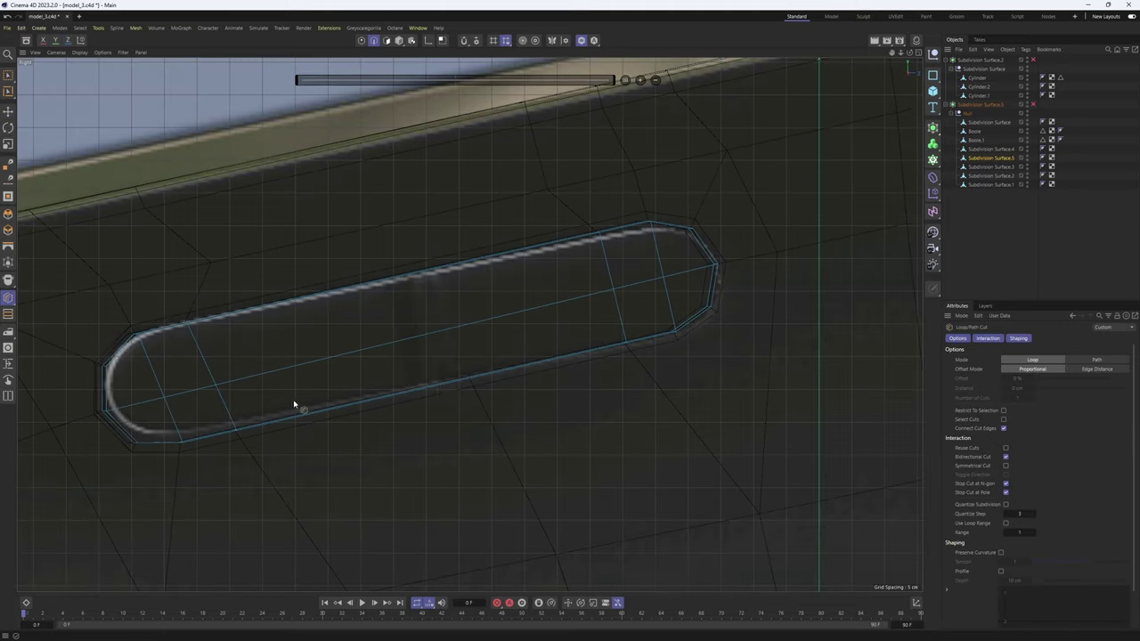
scroll(470, 383, "down", 5)
scroll(456, 367, "up", 3)
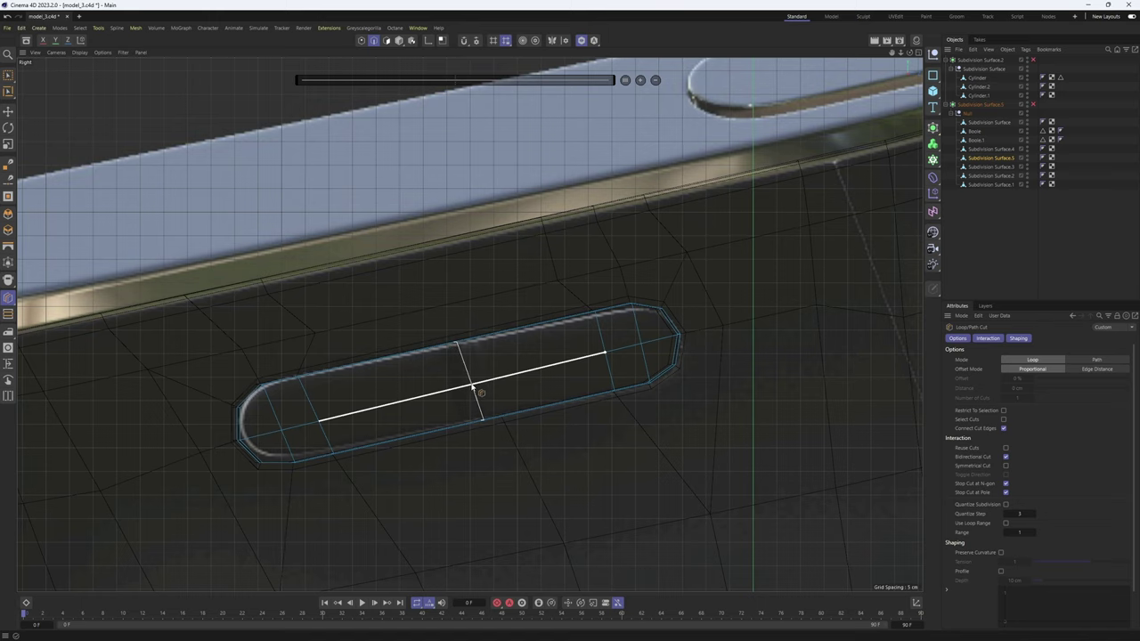
left_click(483, 385)
left_click(459, 390)
- Slide the last cut to an offset of about 7.85 % so it sits close beside the button's centre loop
middle_click(458, 390)
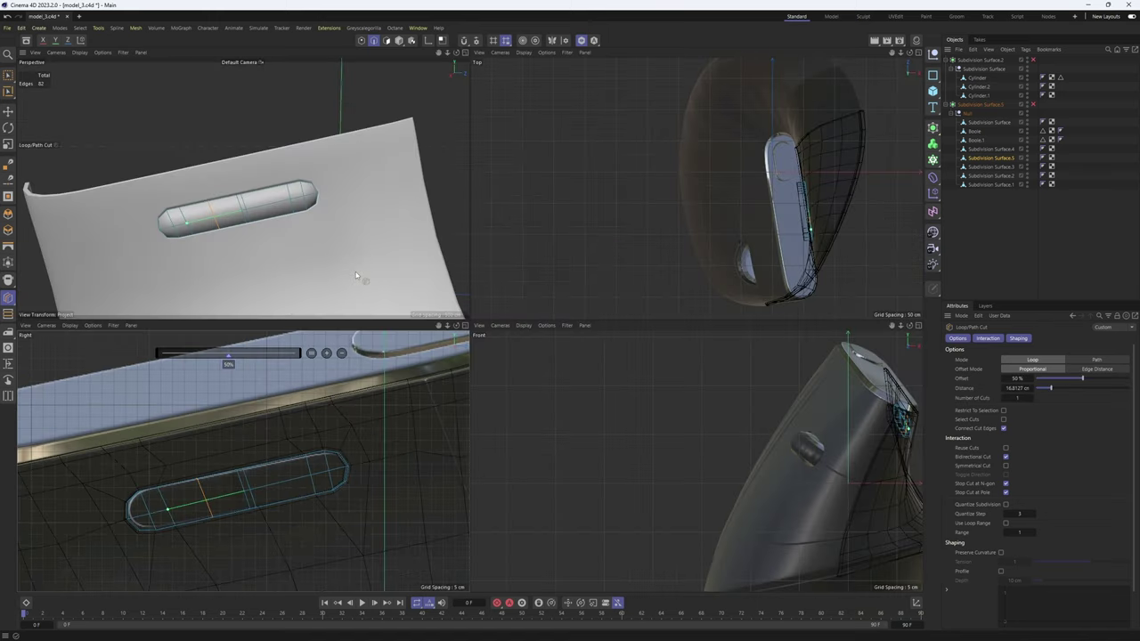
middle_click(362, 275)
left_click_drag(501, 338, 489, 382, "alt")
middle_click(503, 401)
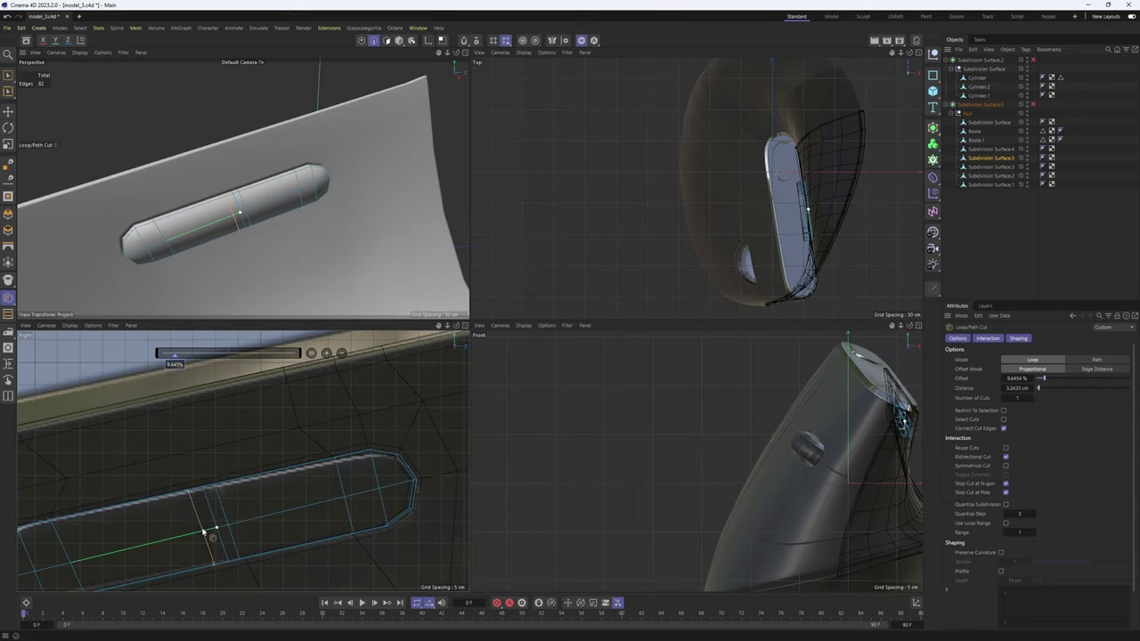
middle_click(392, 284)
scroll(468, 331, "up", 4)
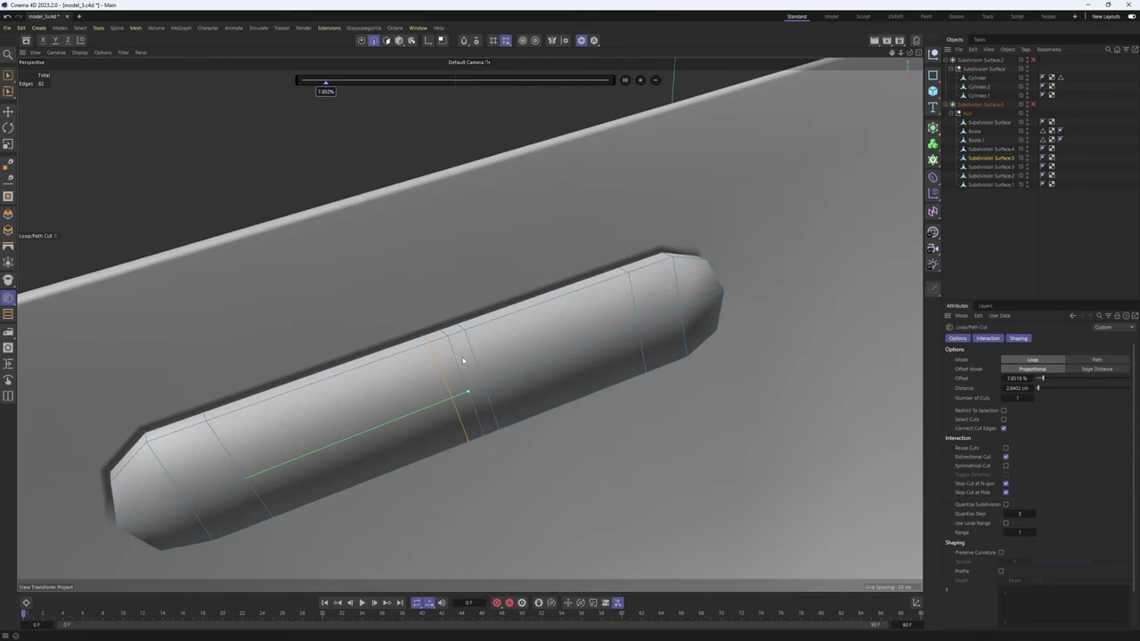
left_click(461, 367)
key("ctrl+z")
- Select the centre loop's edges on the button's front and push them inward to form a dividing groove
key("e")
left_click(465, 390)
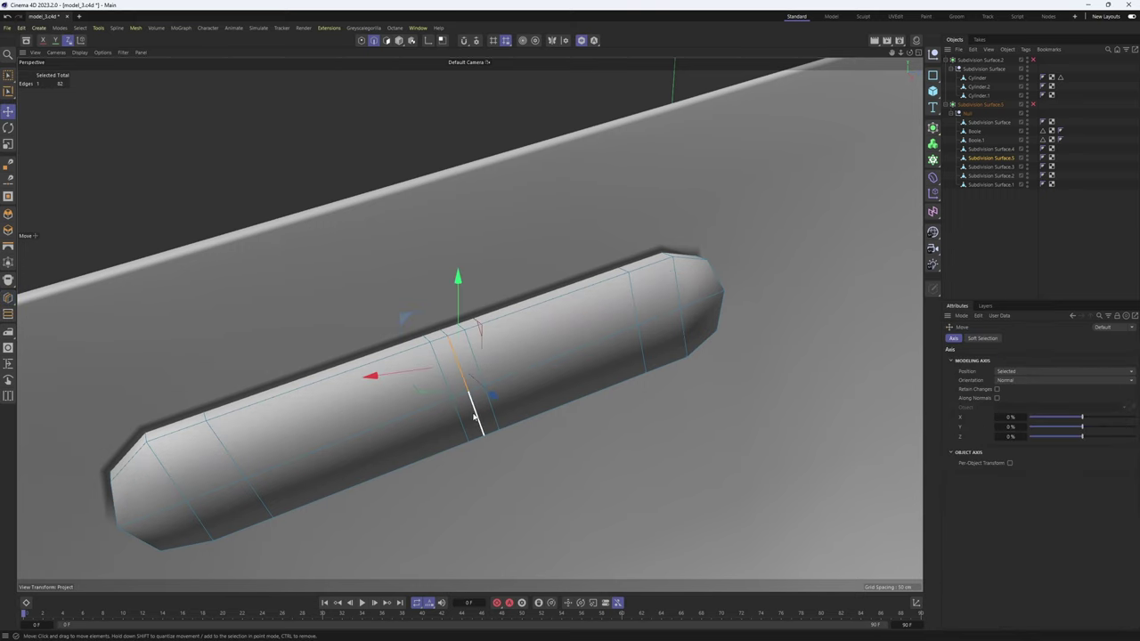
left_click_drag(473, 416, 468, 323, "alt")
scroll(469, 324, "up", 3)
- Turn on subdivision smoothing and add support loops on both sides of the groove and along the button's outer rim
key("k")
key("l")
key("q")
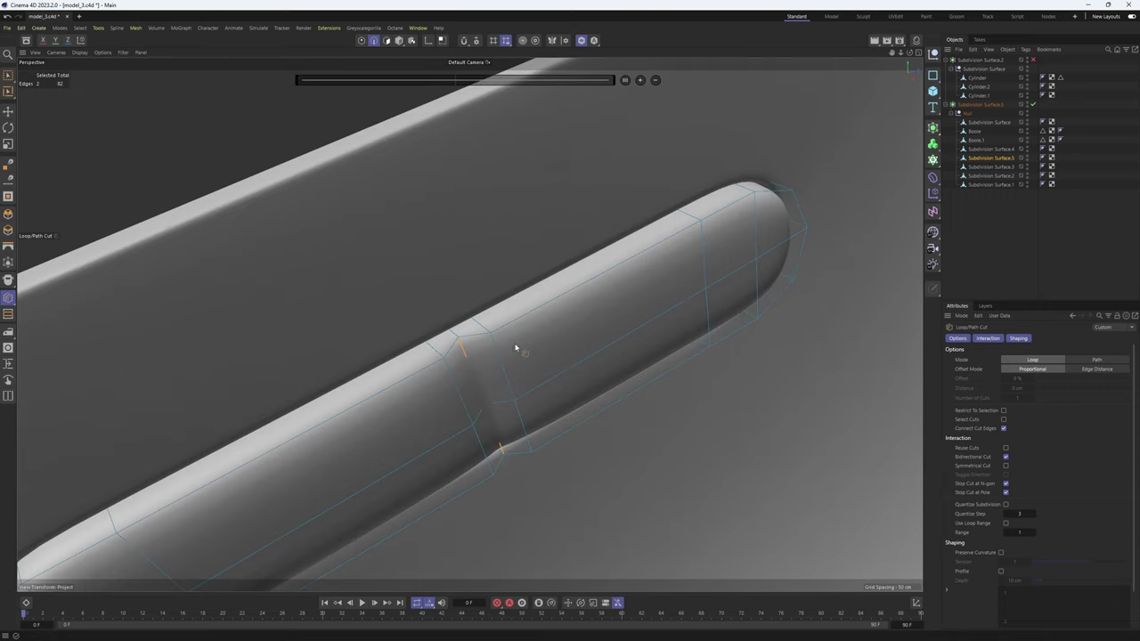
left_click(504, 332)
left_click(428, 368)
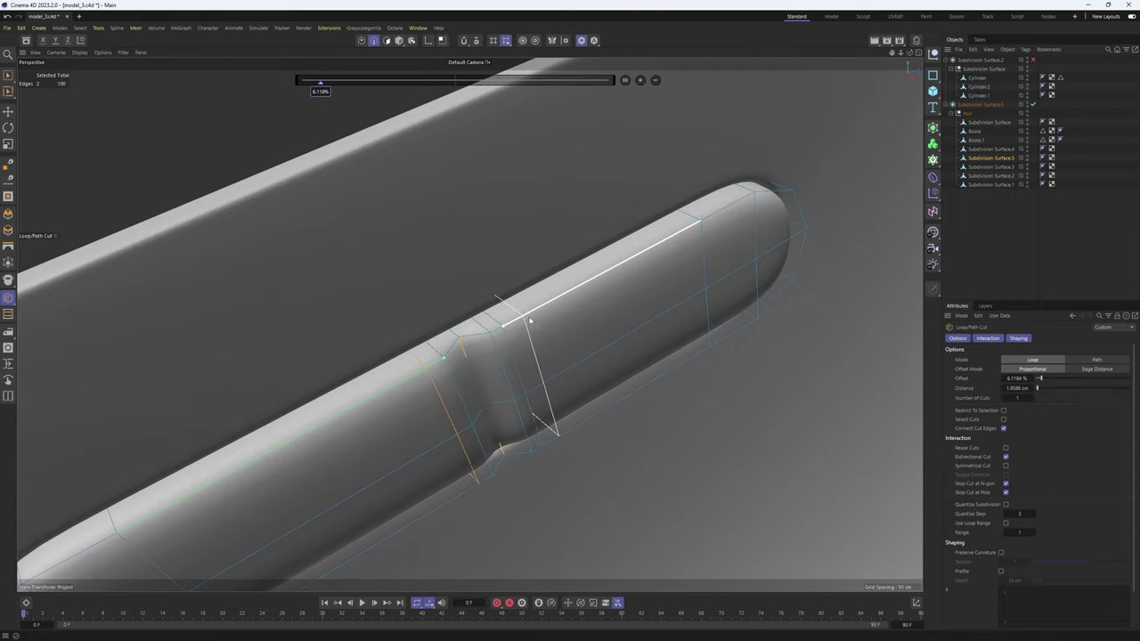
middle_click_drag(535, 334, 570, 314, "alt")
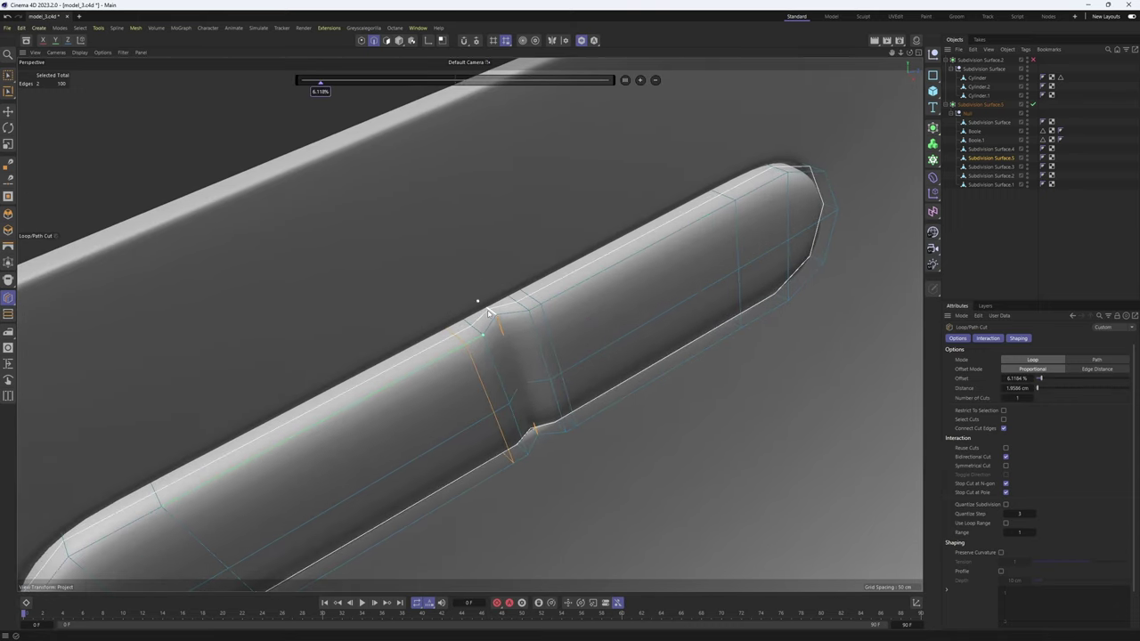
left_click(477, 300)
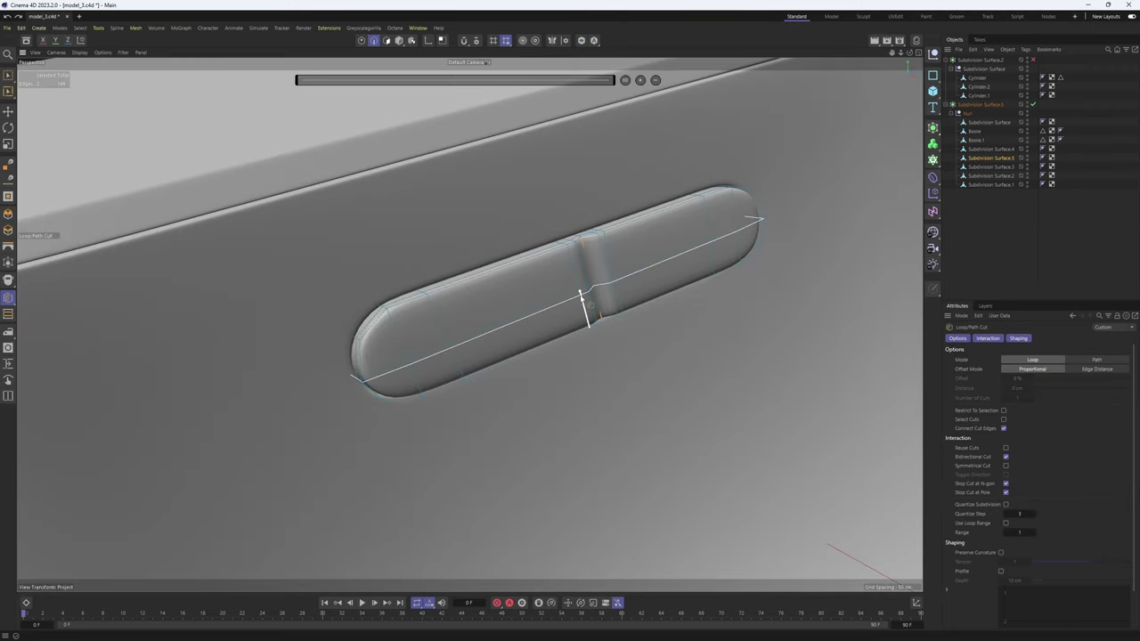
- With smoothing off, fill-select the button's front polygons, inset them slightly, and turn smoothing back on
key("q")
key("Return")
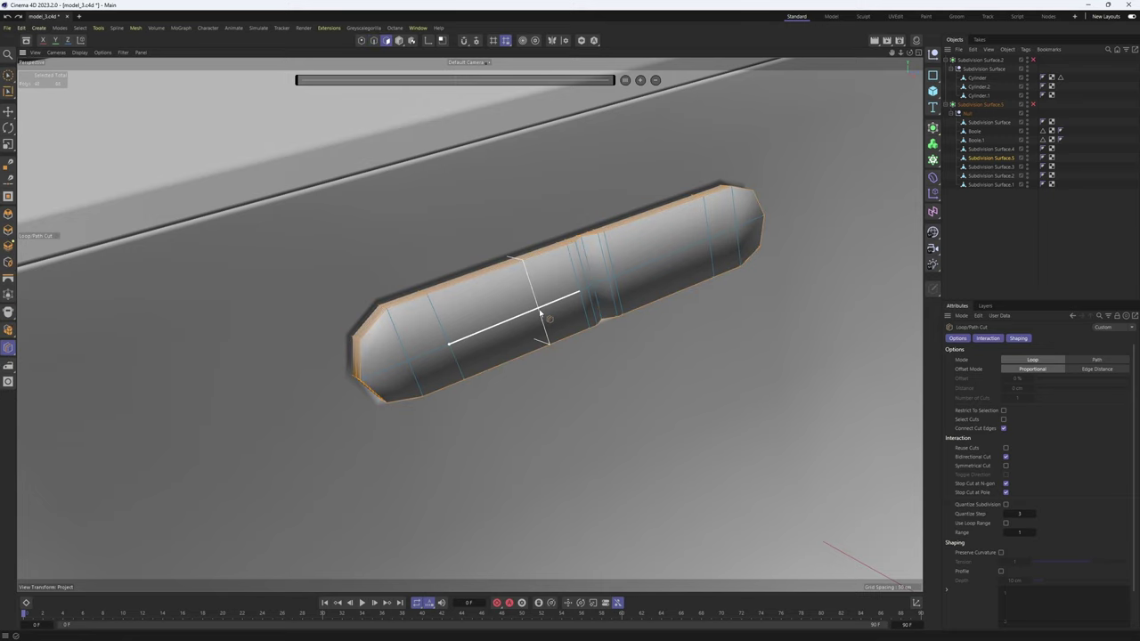
key("u")
key("f")
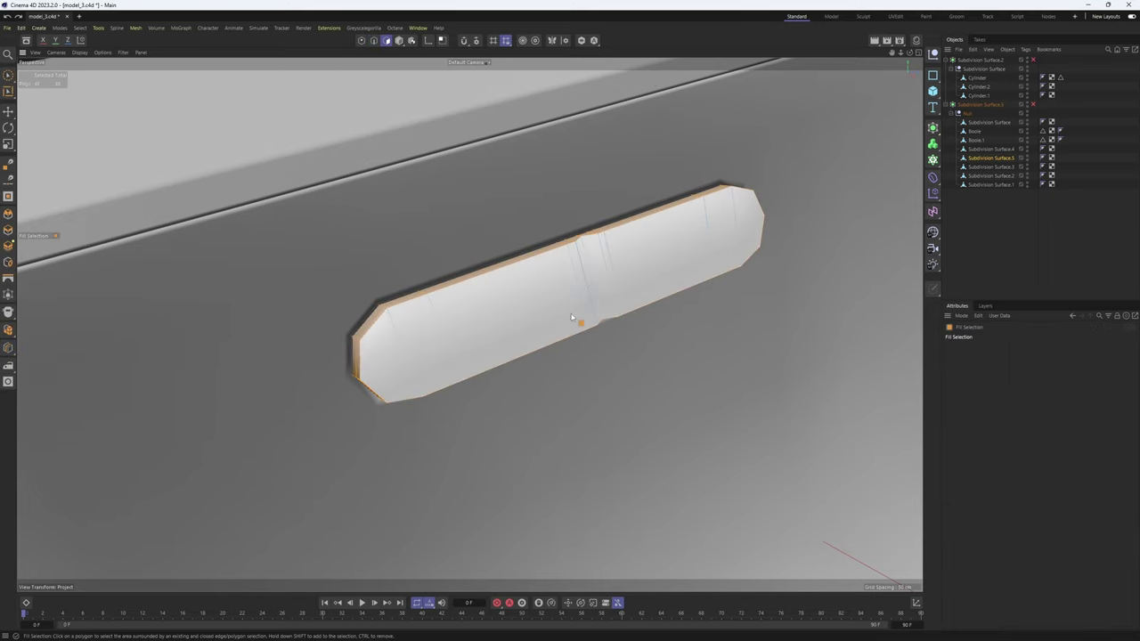
left_click(580, 320)
key("i")
left_click_drag(641, 363, 668, 363)
key("q")
- Clear the selection and examine the smoothed mouse body and the side button from several angles
left_click(1038, 229)
left_click_drag(636, 267, 583, 249, "alt")
right_click_drag(594, 250, 473, 284, "alt")
left_click_drag(473, 285, 563, 321, "alt")
left_click_drag(563, 255, 540, 228, "alt")
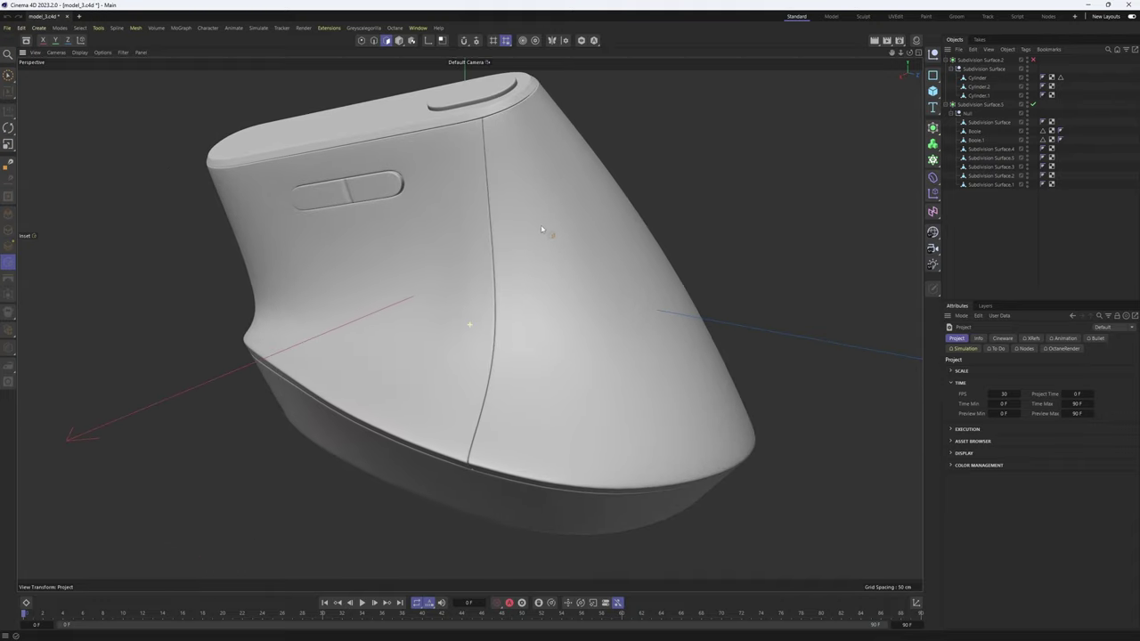
key("e")
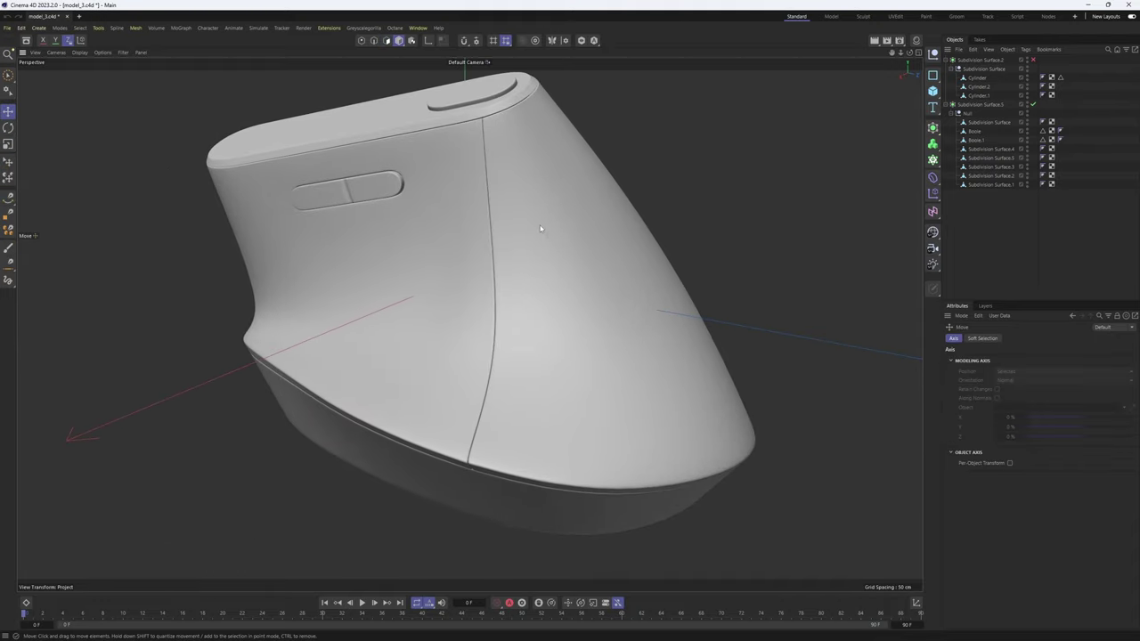
- Turn off subdivision smoothing and select the mouse's large rear shell object for polygon editing
left_click(980, 141)
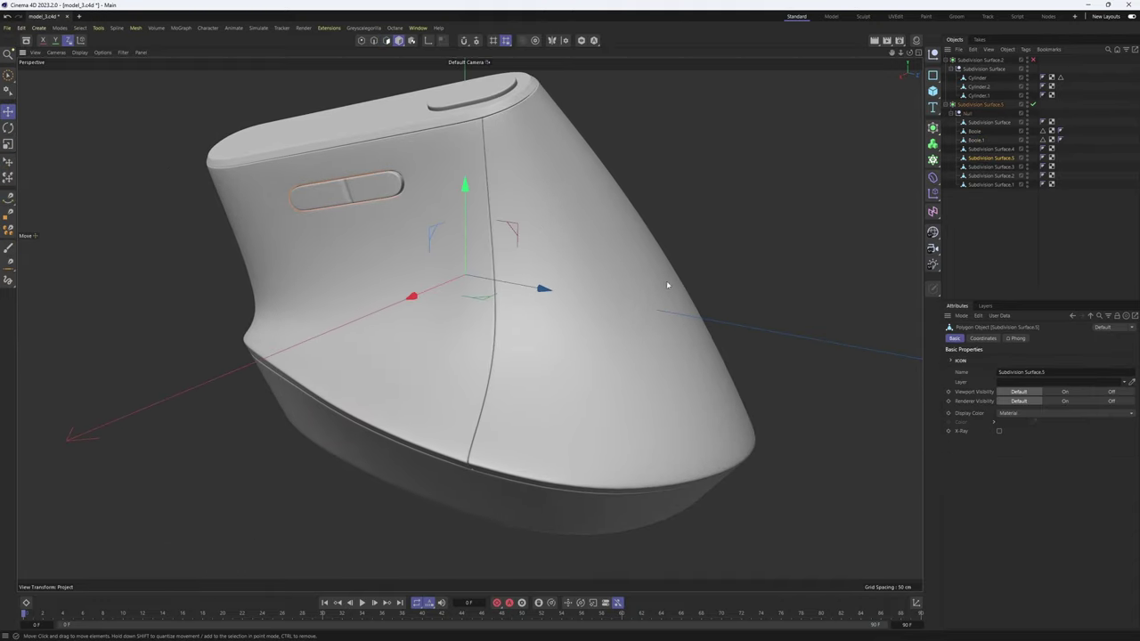
left_click(658, 322)
key("Return")
key("q")
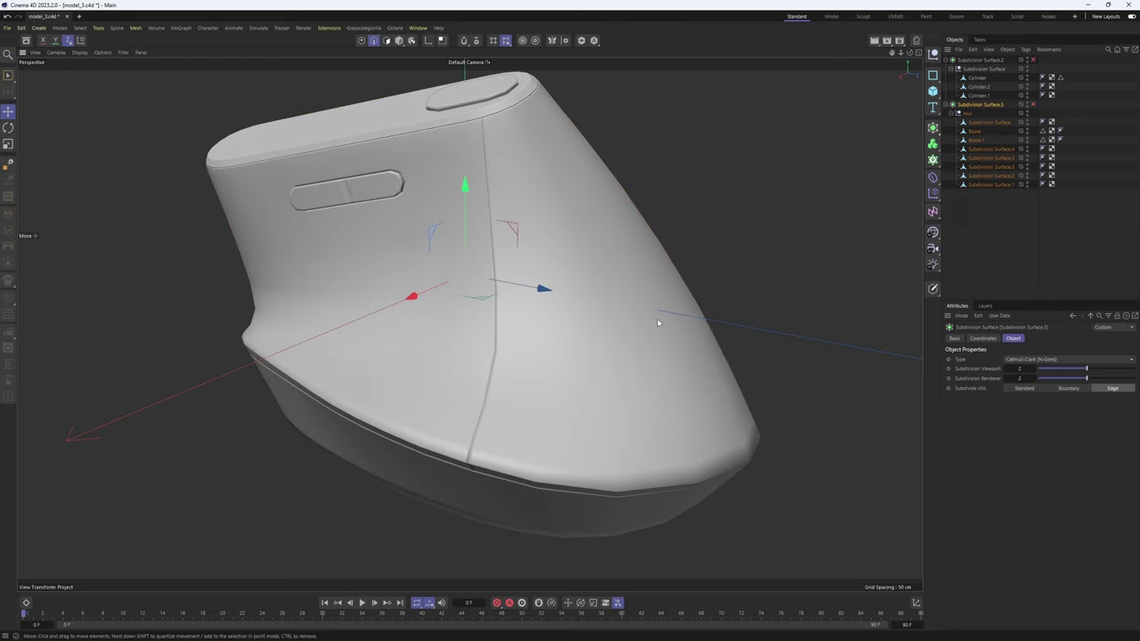
key("Return")
left_click(657, 318)
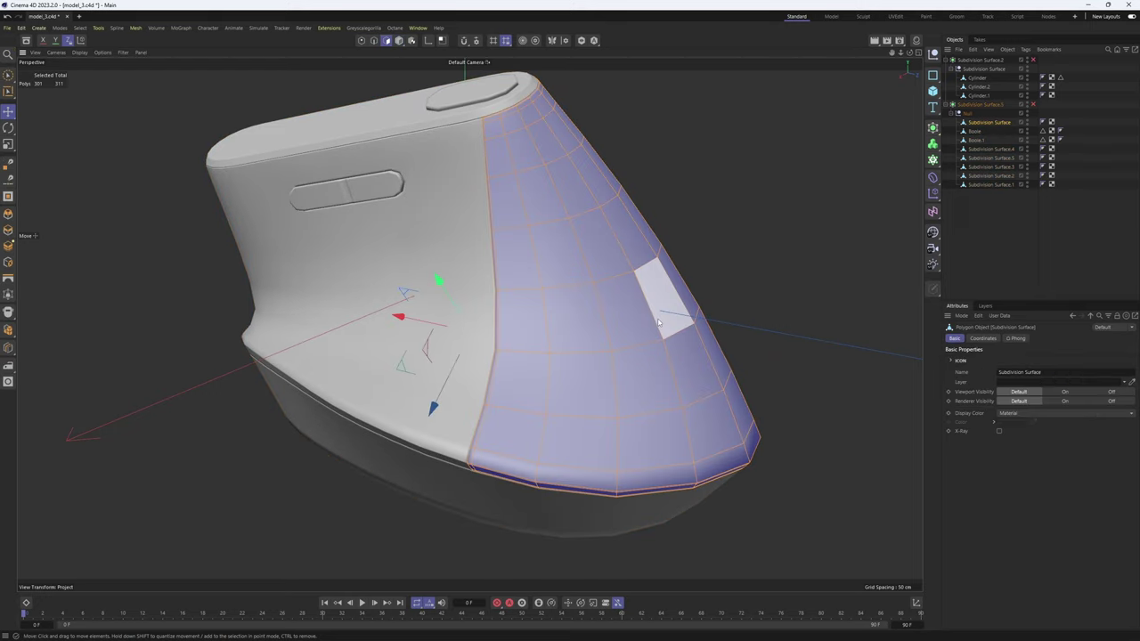
- Loop-select all the vertical edge loops around the rear shell in edge mode
left_click_drag(689, 306, 647, 306, "alt")
key("Return")
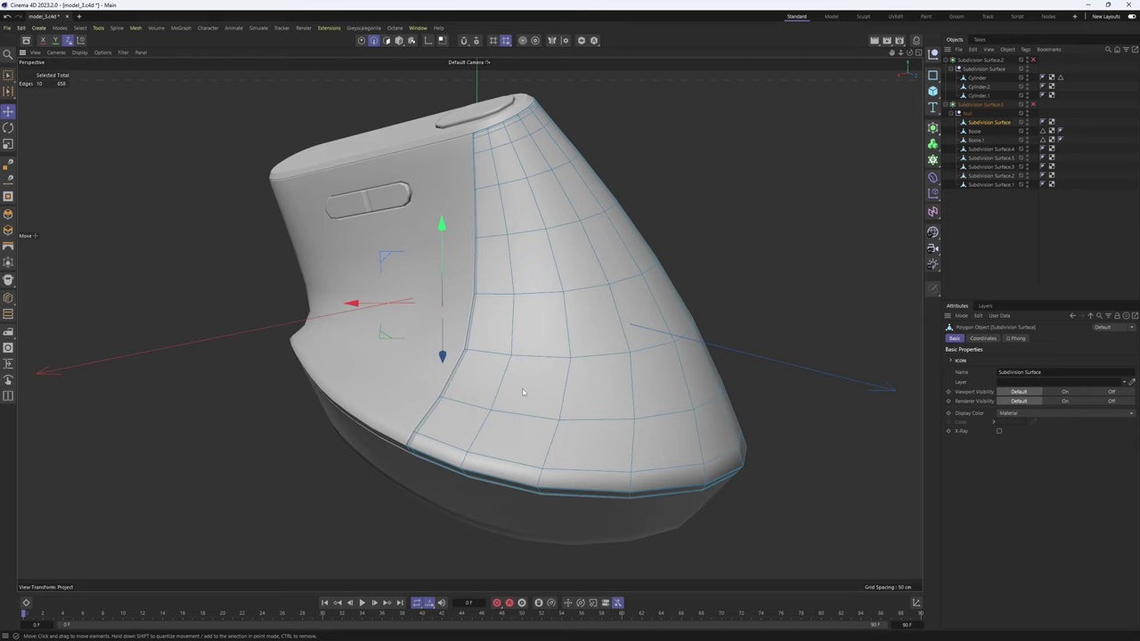
double_click(522, 387)
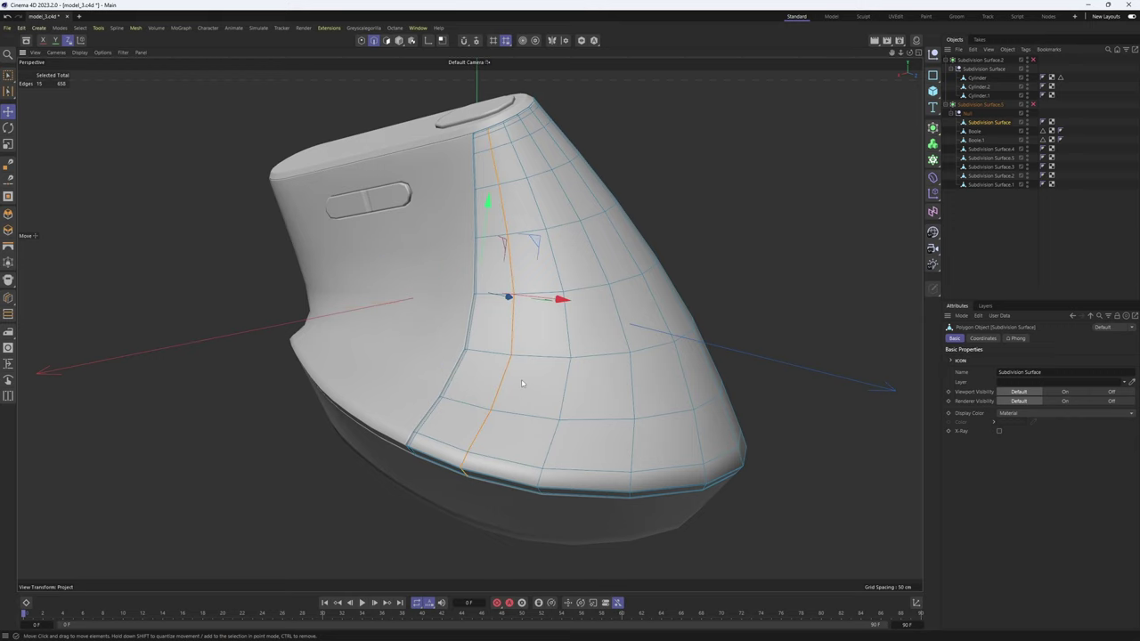
left_click_drag(619, 358, 517, 362, "alt")
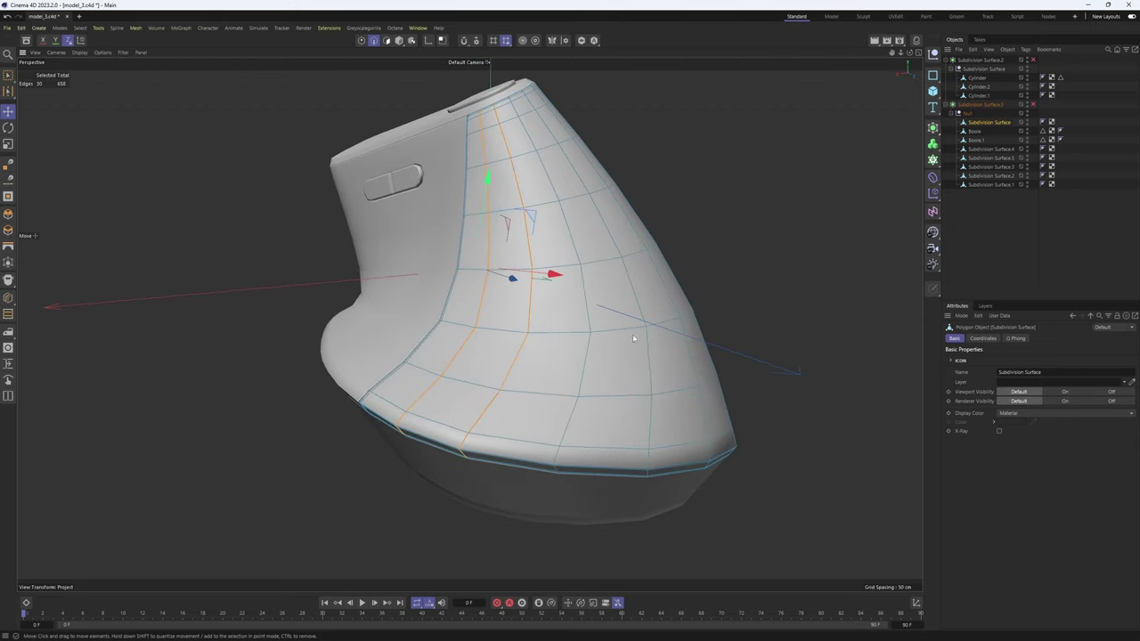
left_click_drag(633, 338, 502, 359, "alt")
left_click_drag(628, 354, 504, 381, "alt")
double_click(563, 363, "shift")
double_click(551, 380)
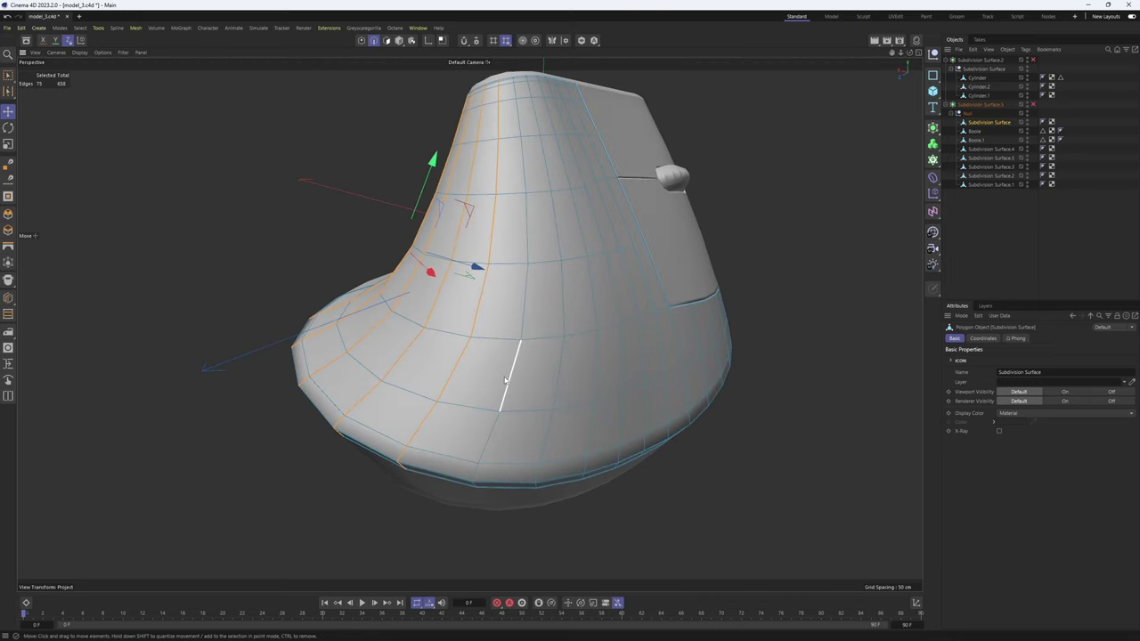
left_click_drag(580, 380, 491, 371, "alt")
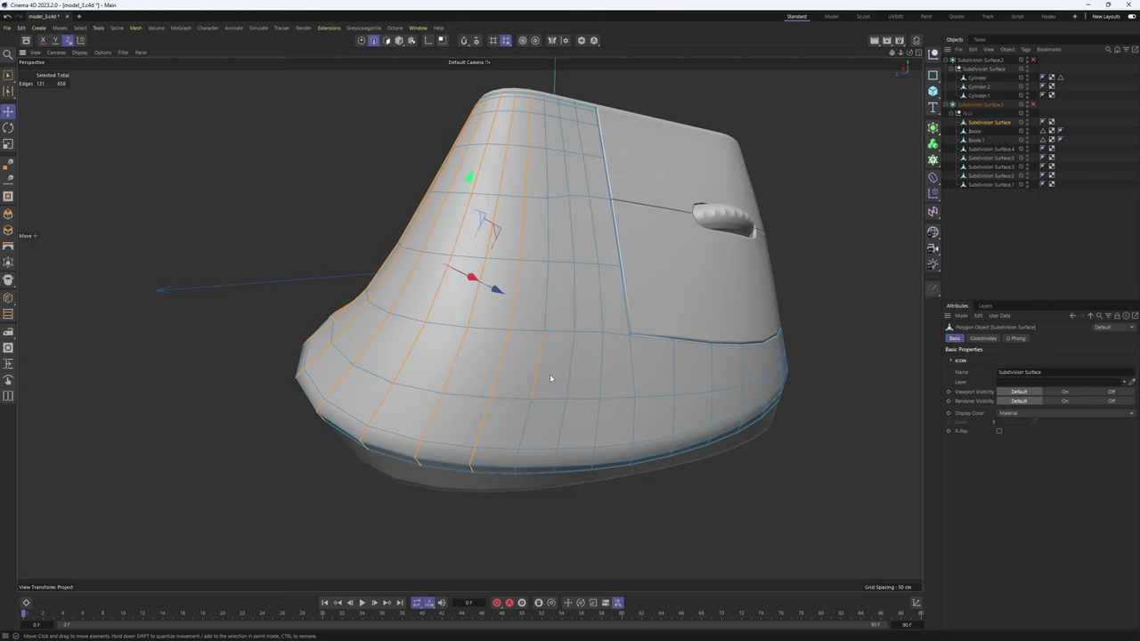
left_click_drag(622, 369, 667, 300, "alt")
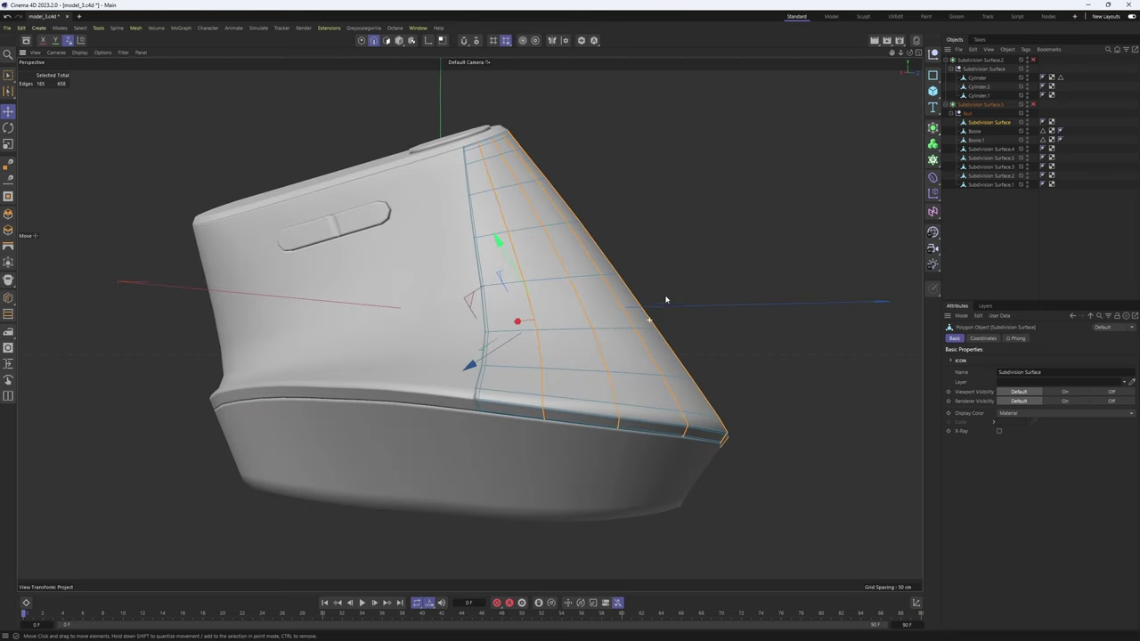
- Bevel the selected loops in Chamfer mode with Proportional offset of 260.1 % and 1 subdivision
right_click(704, 255)
left_click(723, 233)
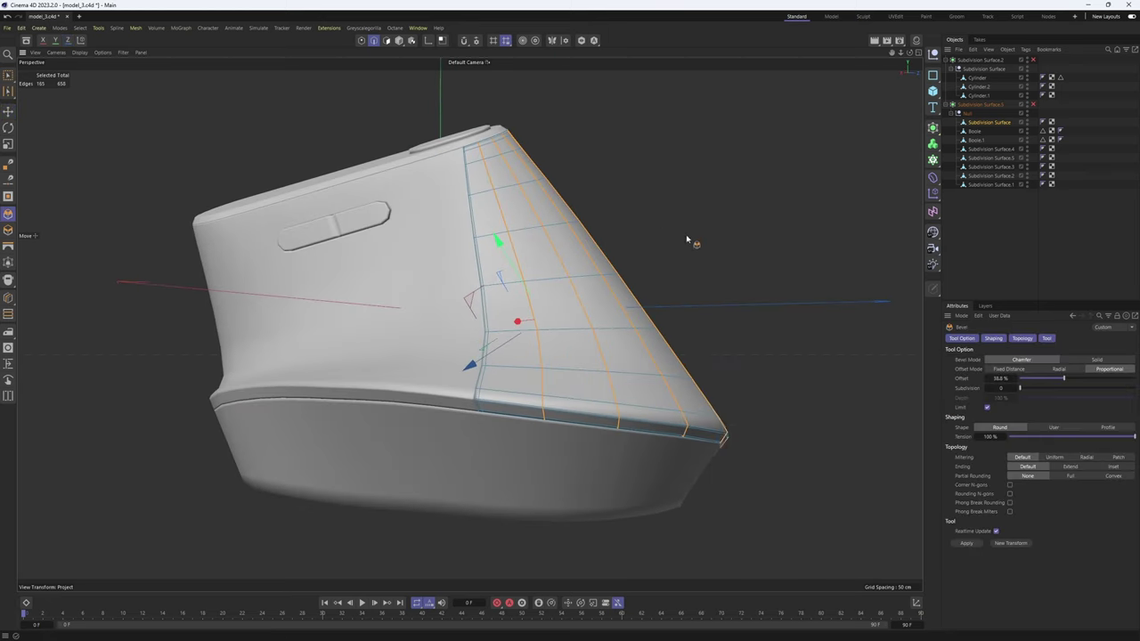
left_click_drag(689, 241, 735, 309, "alt")
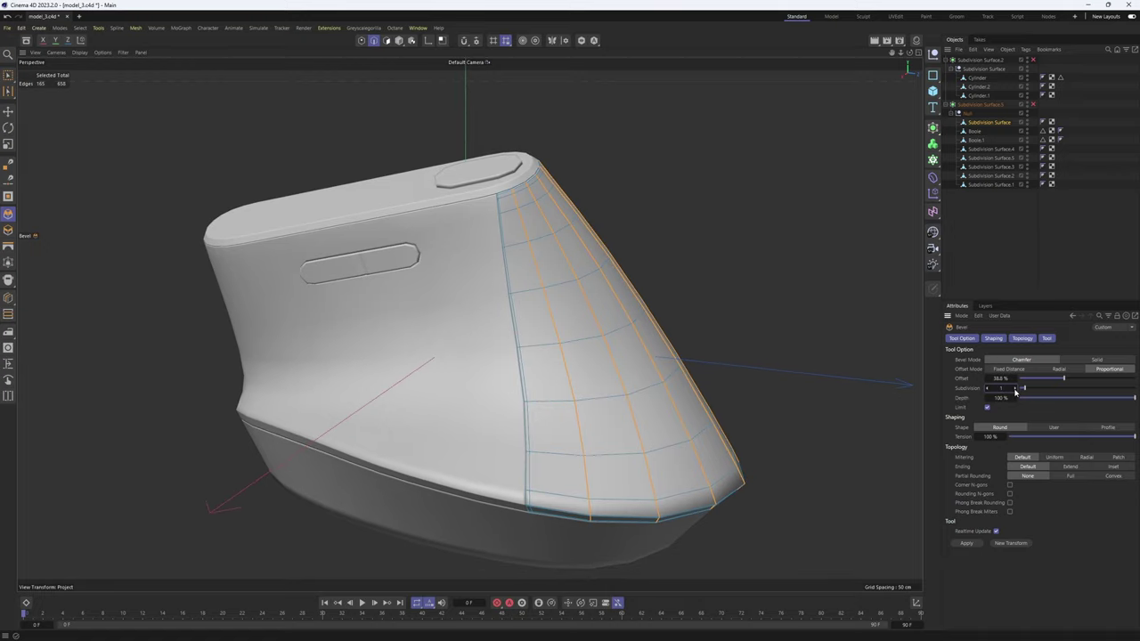
left_click_drag(661, 347, 850, 309, "alt")
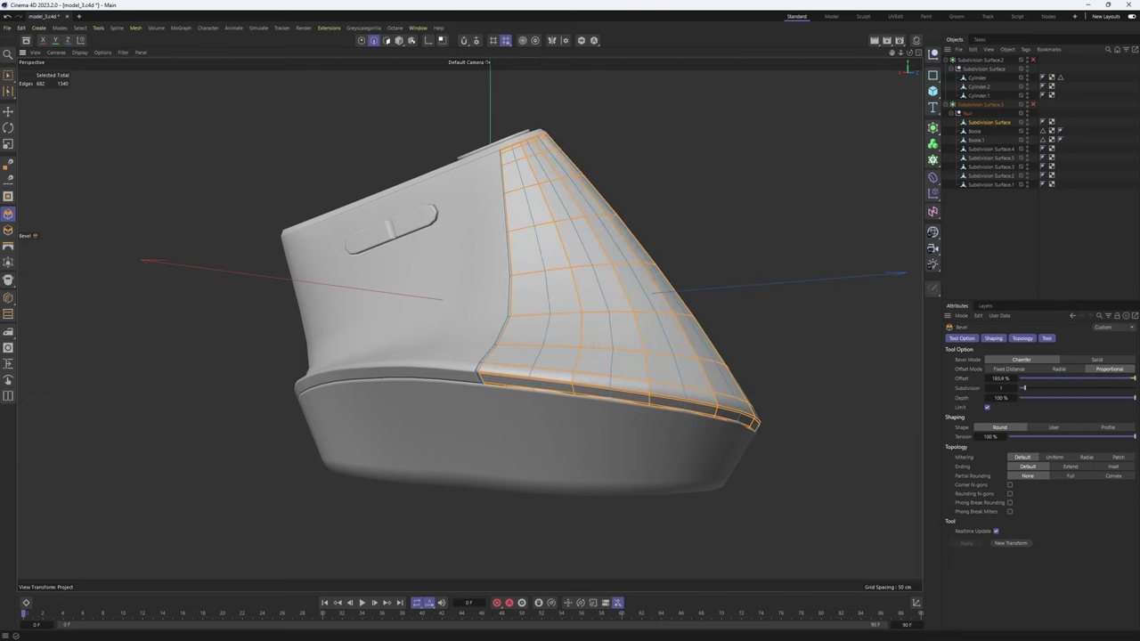
left_click_drag(1040, 309, 1139, 309)
left_click_drag(542, 248, 664, 269, "alt")
scroll(583, 241, "up", 2)
- Merge the rear shell's coincident points with Optimize and return to edge mode with the Move tool
key("Return")
right_click(759, 271)
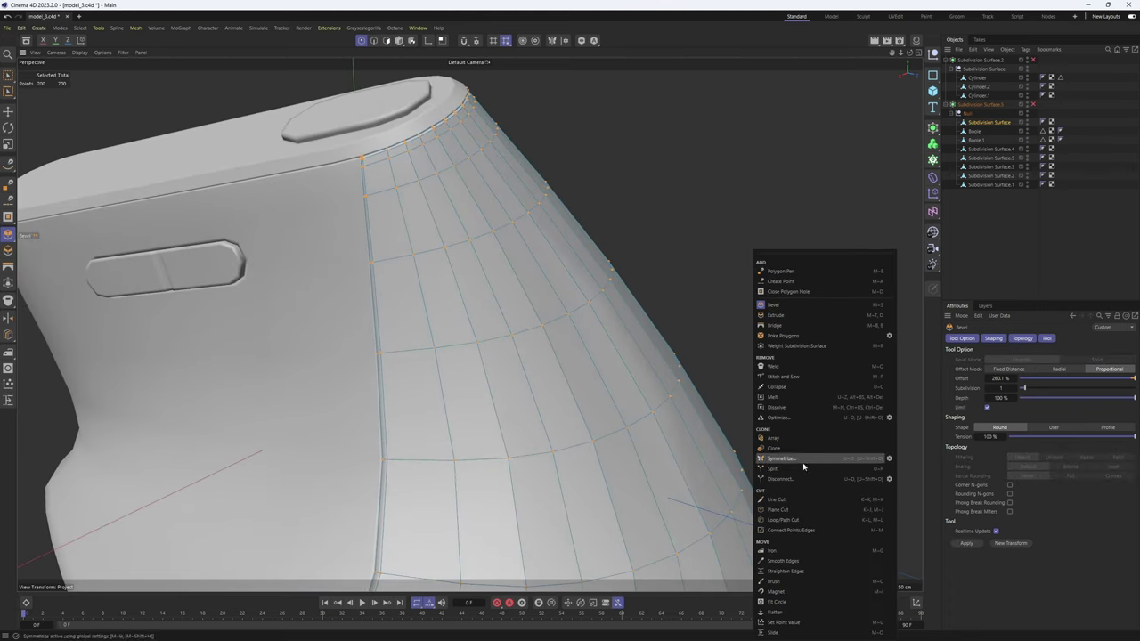
left_click(793, 418)
left_click_drag(670, 454, 641, 251, "alt")
left_click_drag(705, 354, 646, 295, "alt")
key("Return")
key("e")
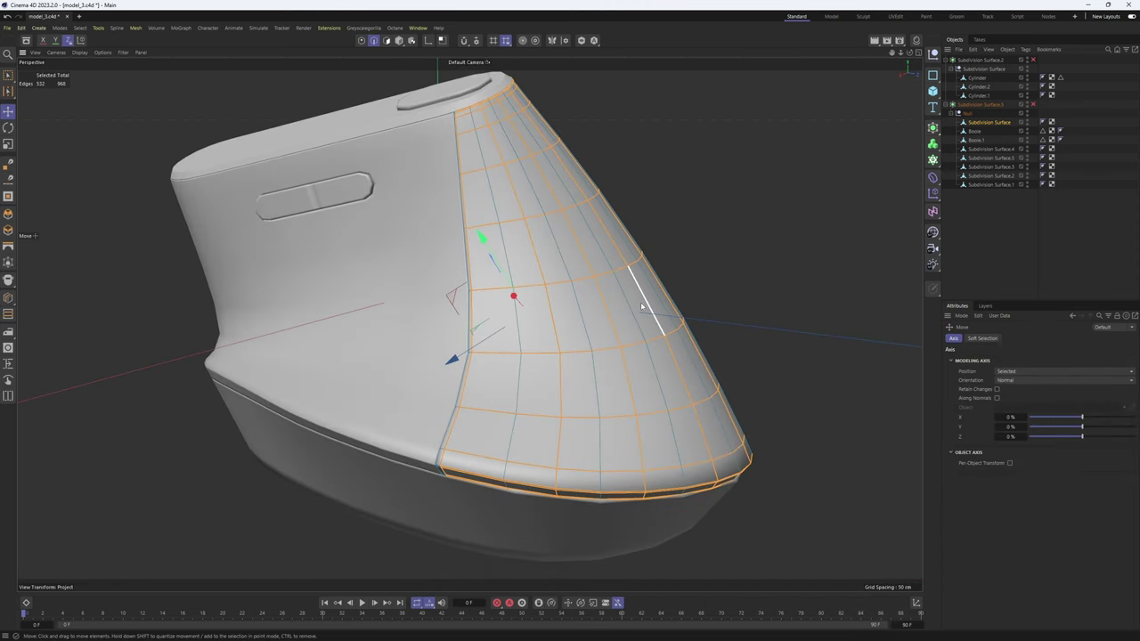
- Loop-select every second vertical edge loop around the rear shell
double_click(523, 392)
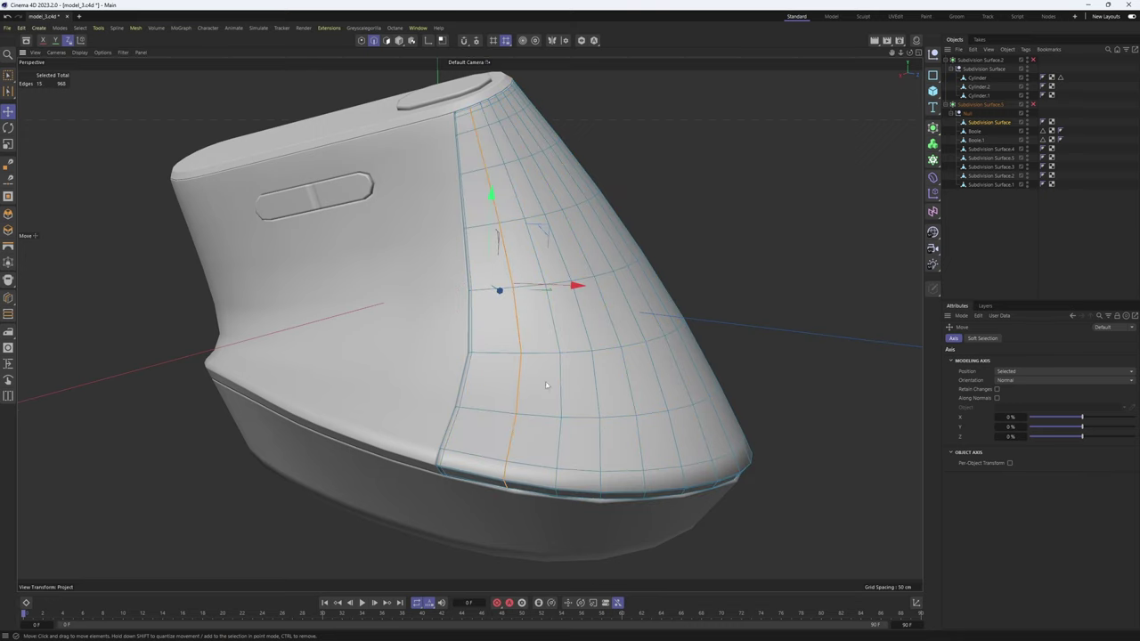
left_click_drag(406, 418, 484, 381, "alt")
left_click(530, 427, "shift")
double_click(526, 383, "shift")
left_click_drag(553, 378, 494, 366, "alt")
double_click(548, 363, "shift")
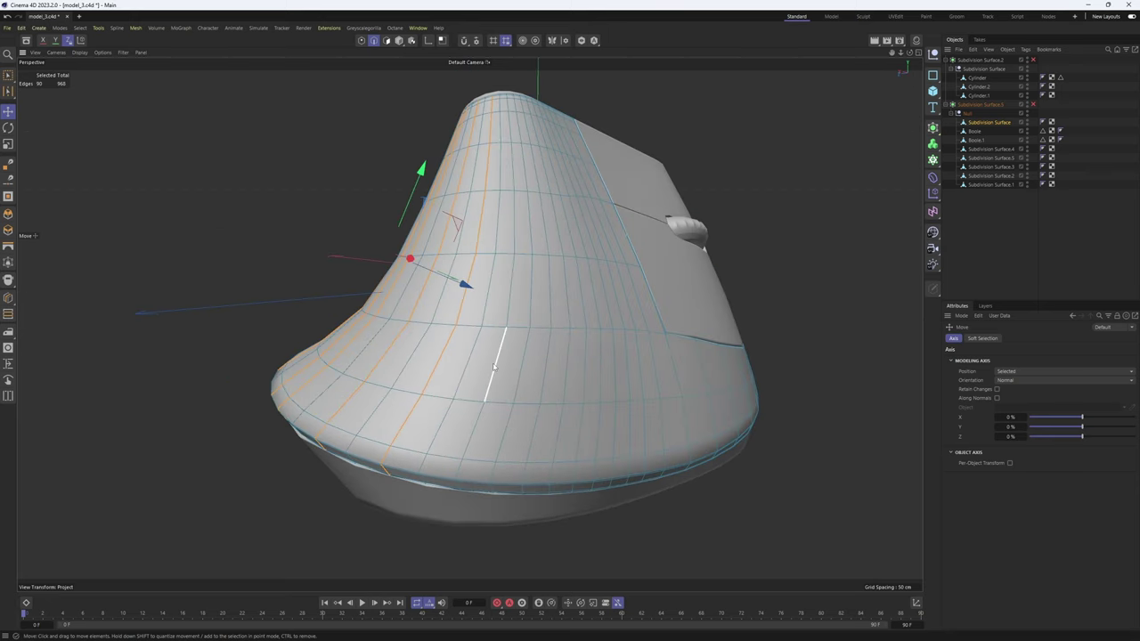
double_click(585, 367, "shift")
double_click(614, 362, "shift")
double_click(645, 362, "shift")
left_click_drag(715, 341, 625, 338, "alt")
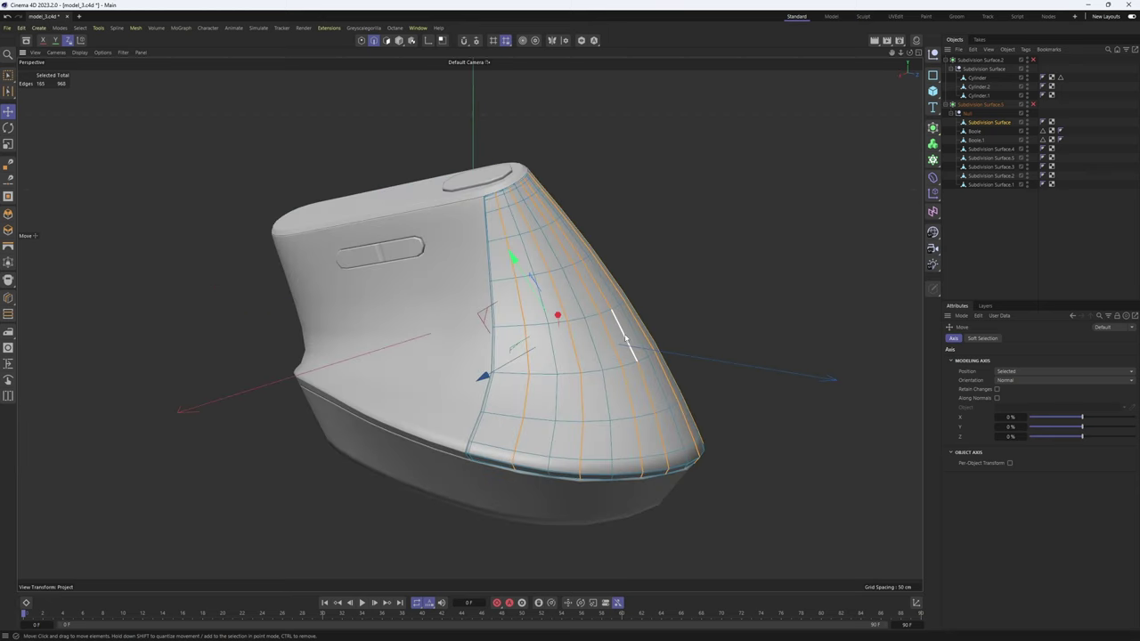
scroll(626, 340, "up", 3)
- Try to bevel the selected loops in Chamfer mode with a Proportional offset of about 5.3 % and 0 subdivisions
right_click(653, 194)
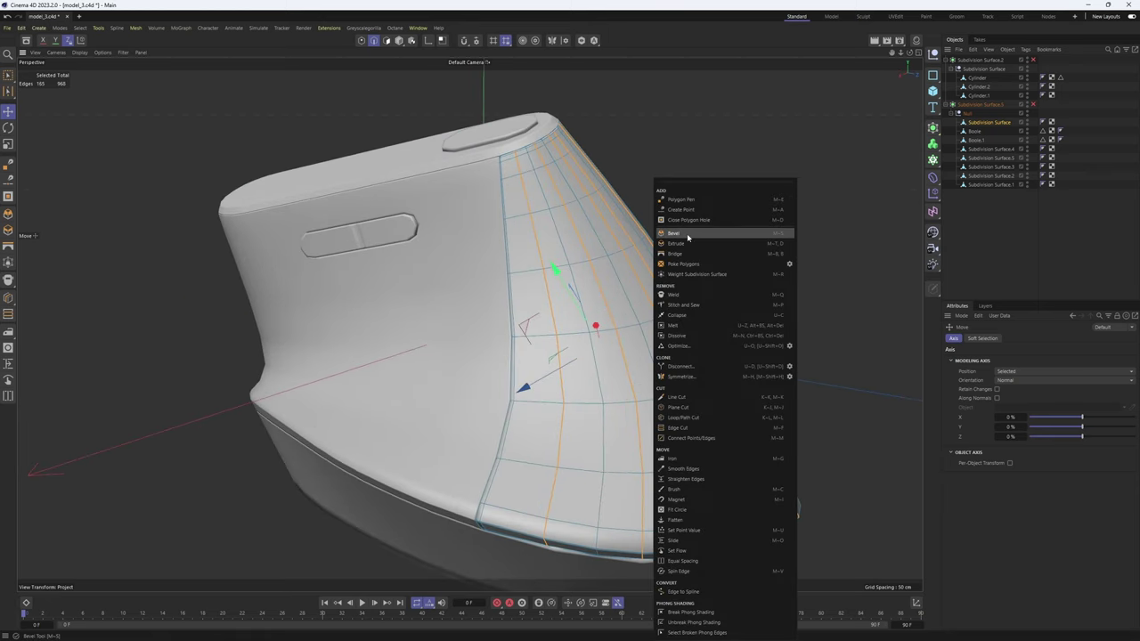
left_click(688, 236)
left_click_drag(590, 190, 702, 353, "alt")
scroll(680, 312, "up", 2)
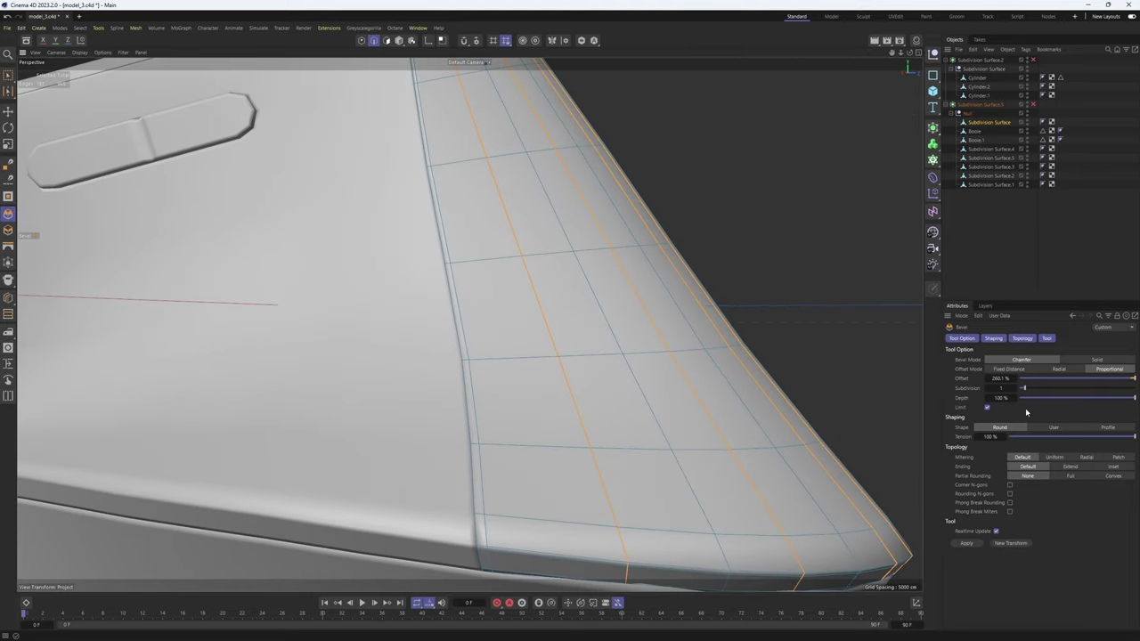
left_click_drag(1001, 388, 990, 388)
left_click_drag(606, 424, 612, 424)
middle_click_drag(615, 257, 633, 397, "alt")
key("ctrl+z")
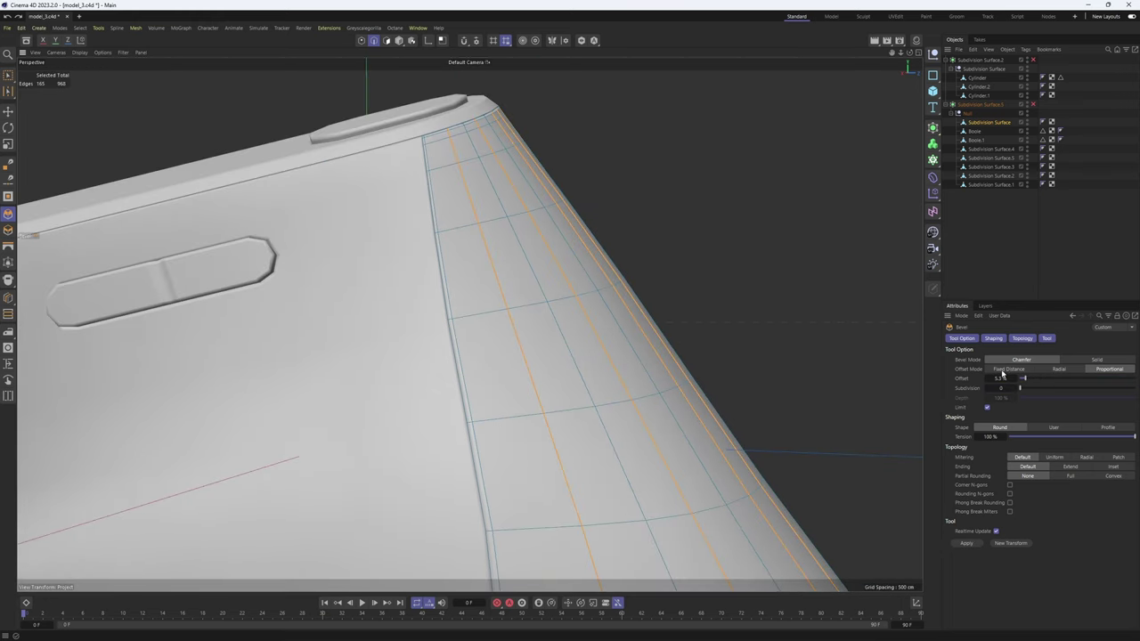
- Try to bevel the same loops with a Fixed Distance offset of about 1.2 cm and 0 subdivisions
left_click(1002, 371)
middle_click_drag(562, 529, 468, 323, "alt")
left_click_drag(469, 323, 570, 218, "alt")
left_click_drag(540, 358, 548, 358)
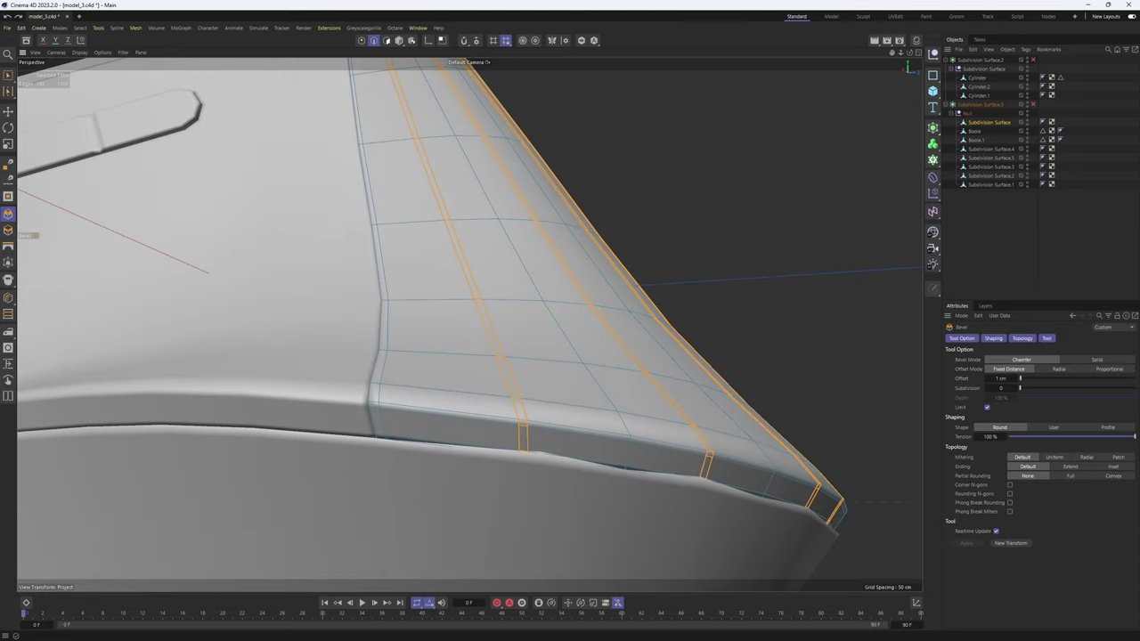
middle_click_drag(545, 346, 580, 402, "alt")
middle_click_drag(479, 199, 527, 270, "alt")
- In polygon mode, try path-selecting the narrow beveled strips down the rear shell, leaving out their end polygons
key("Return")
key("e")
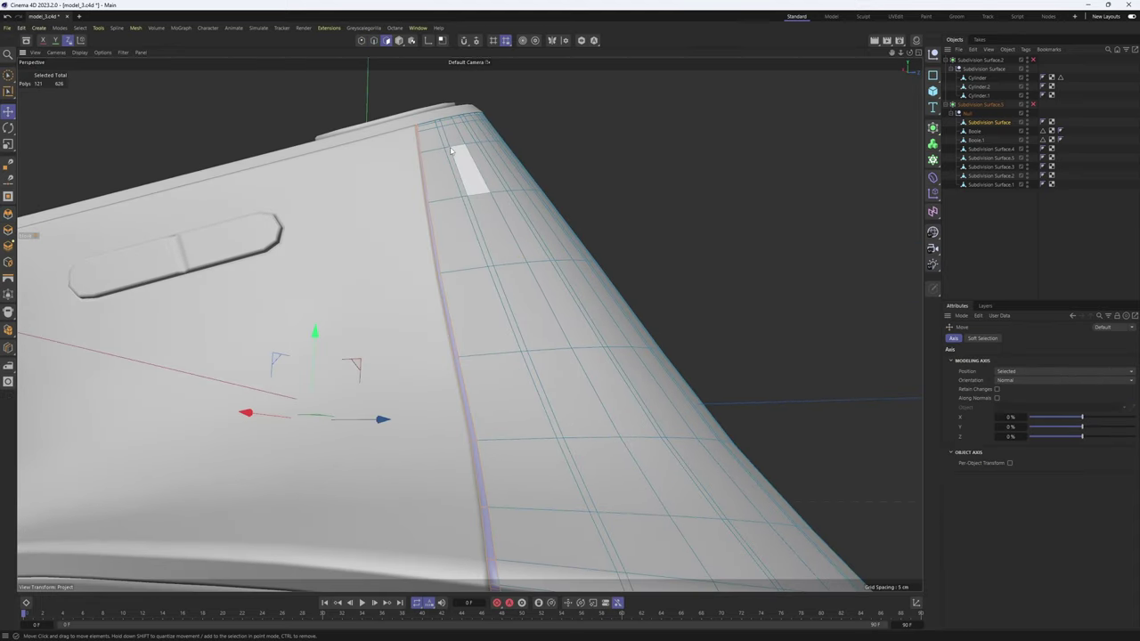
left_click(442, 139)
middle_click_drag(657, 523, 624, 394, "alt")
left_click(560, 364)
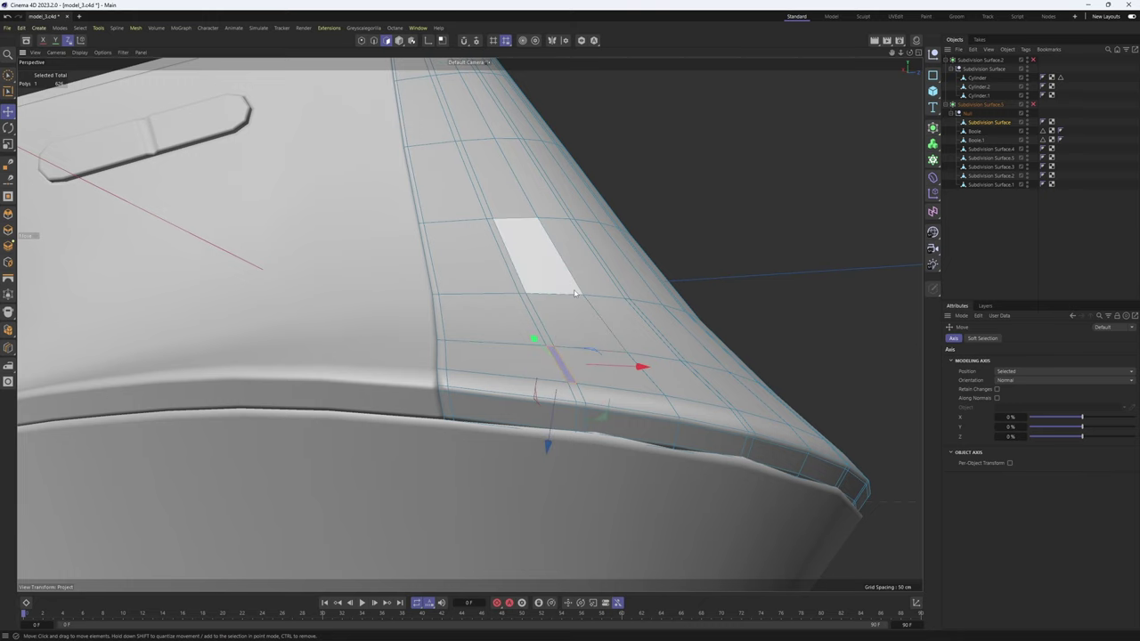
left_click_drag(574, 294, 498, 338, "alt")
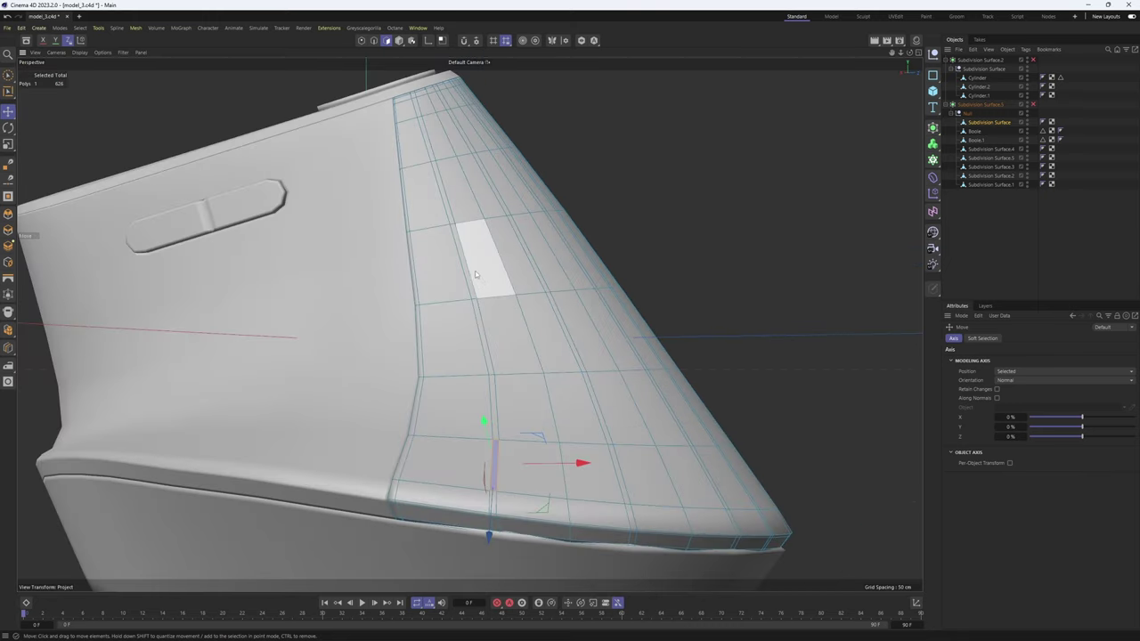
left_click(425, 129)
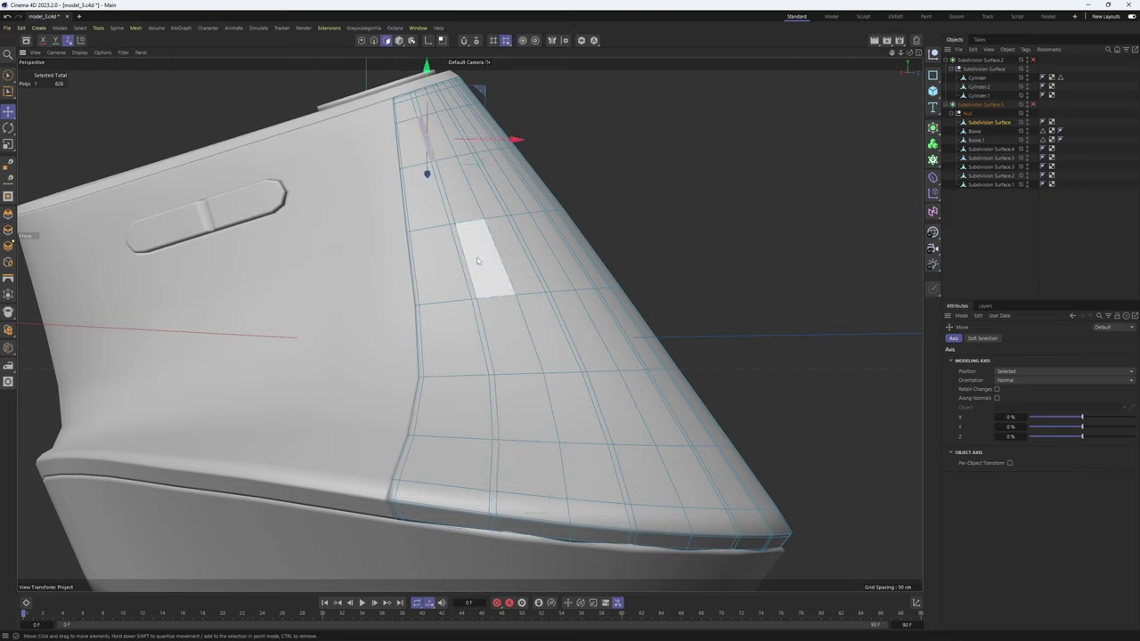
left_click(495, 459, "ctrl+shift")
left_click_drag(475, 394, 497, 414, "alt")
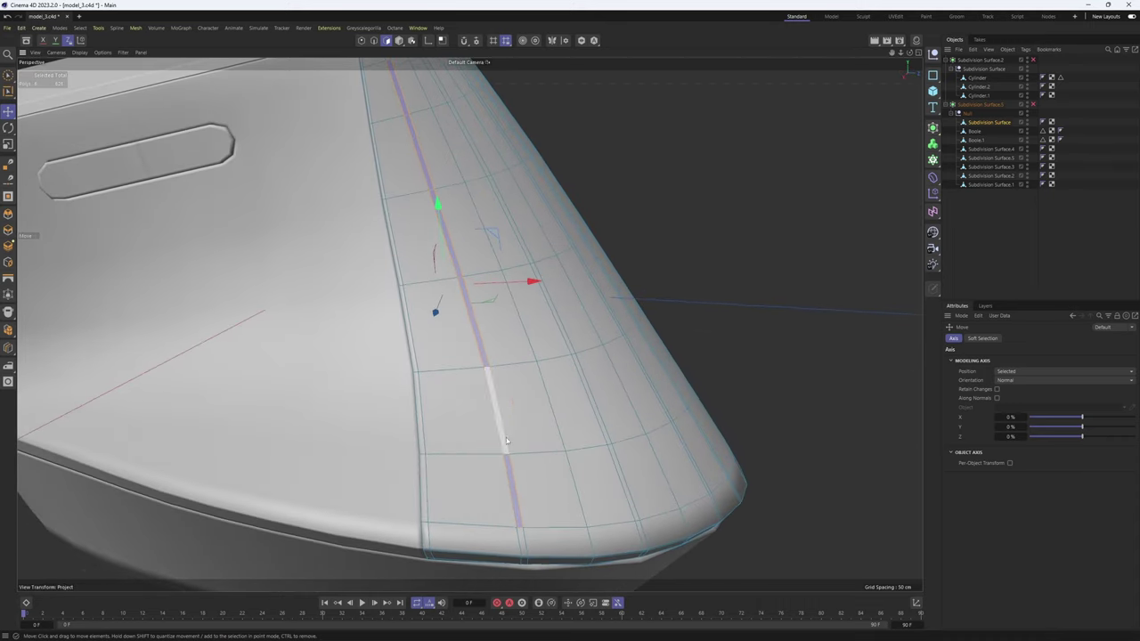
middle_click_drag(492, 378, 467, 445, "alt")
left_click_drag(458, 407, 507, 325, "alt")
scroll(365, 206, "up", 1)
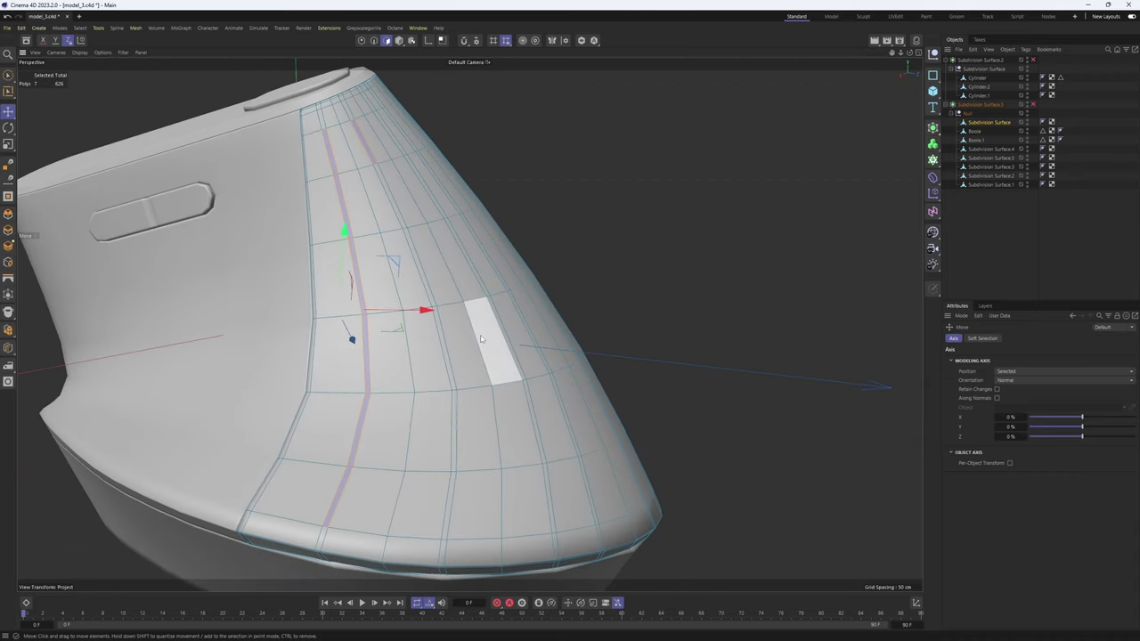
left_click_drag(453, 513, 461, 460, "alt")
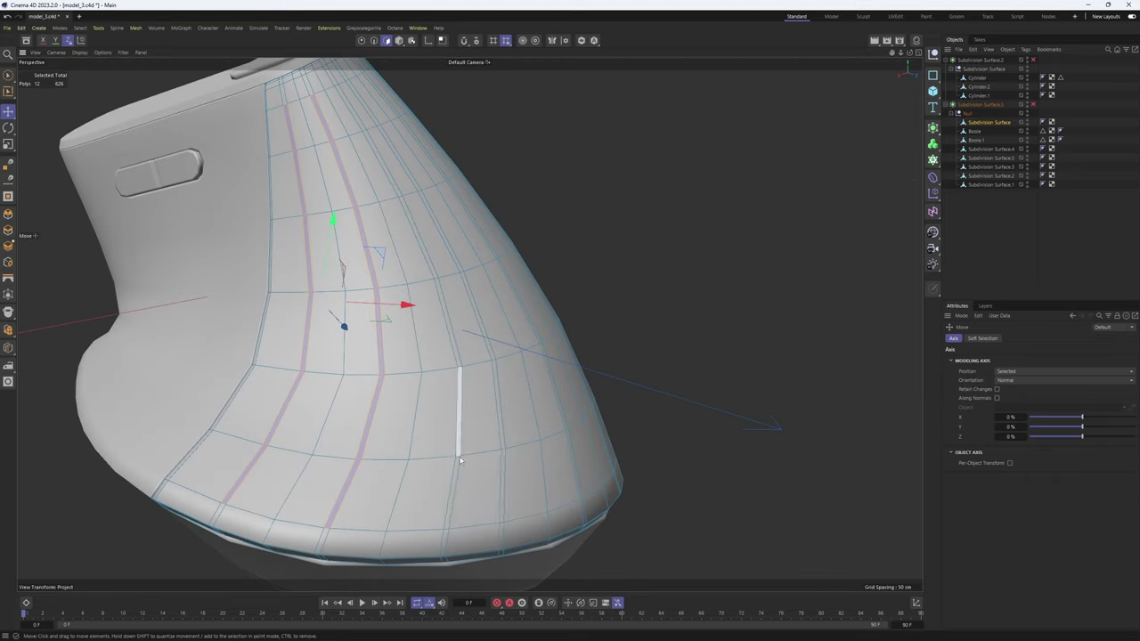
- Undo the strip selections and the bevel on the rear shell
left_click_drag(450, 303, 552, 334, "alt")
key("ctrl+z")
key("ctrl+z")
key("ctrl+z")
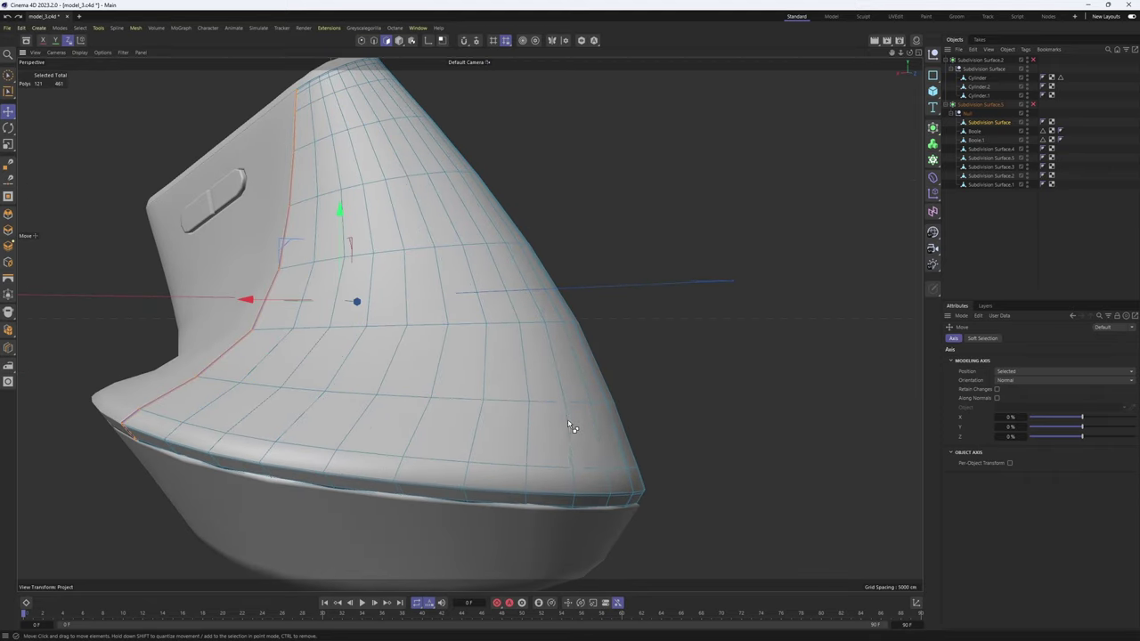
- Reselect alternating vertical edge loops around the entire rear shell in edge mode
key("Return")
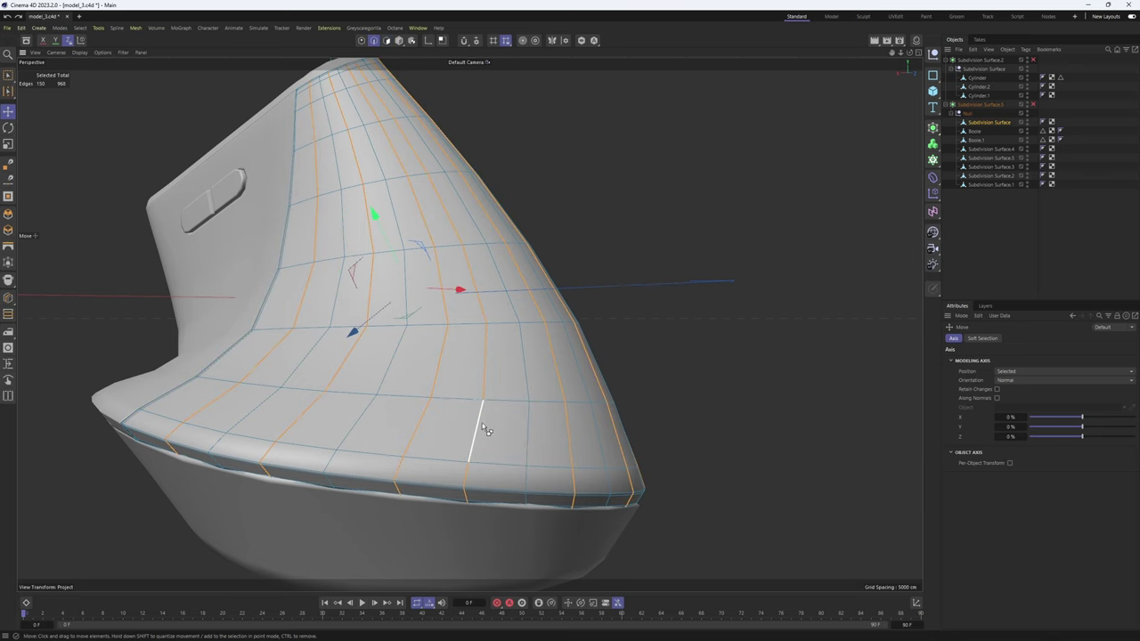
left_click_drag(483, 428, 491, 415, "alt")
scroll(491, 415, "down", 2)
left_click_drag(272, 407, 384, 417, "alt")
double_click(190, 407)
left_click_drag(509, 414, 353, 428, "alt")
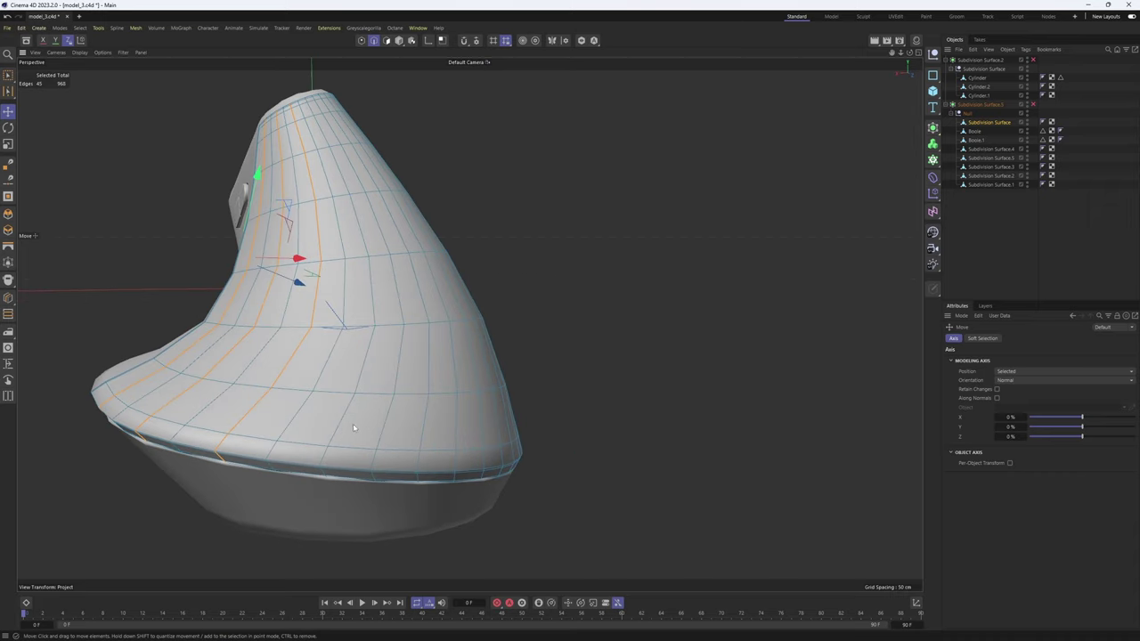
left_click_drag(430, 432, 466, 410, "alt")
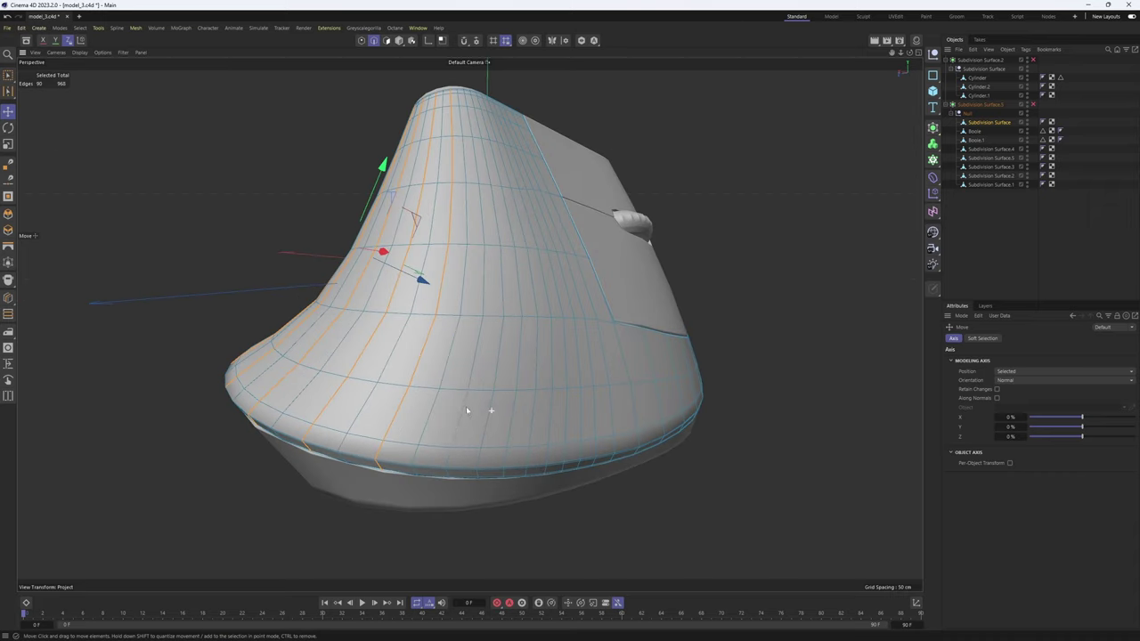
left_click(549, 414, "shift")
left_click(608, 410, "shift")
left_click_drag(608, 409, 750, 404, "alt")
left_click_drag(480, 322, 461, 328, "alt")
- Bevel the selected loops in Chamfer mode with a Fixed Distance offset of 1.2 cm and 0 subdivisions
key("m")
key("s")
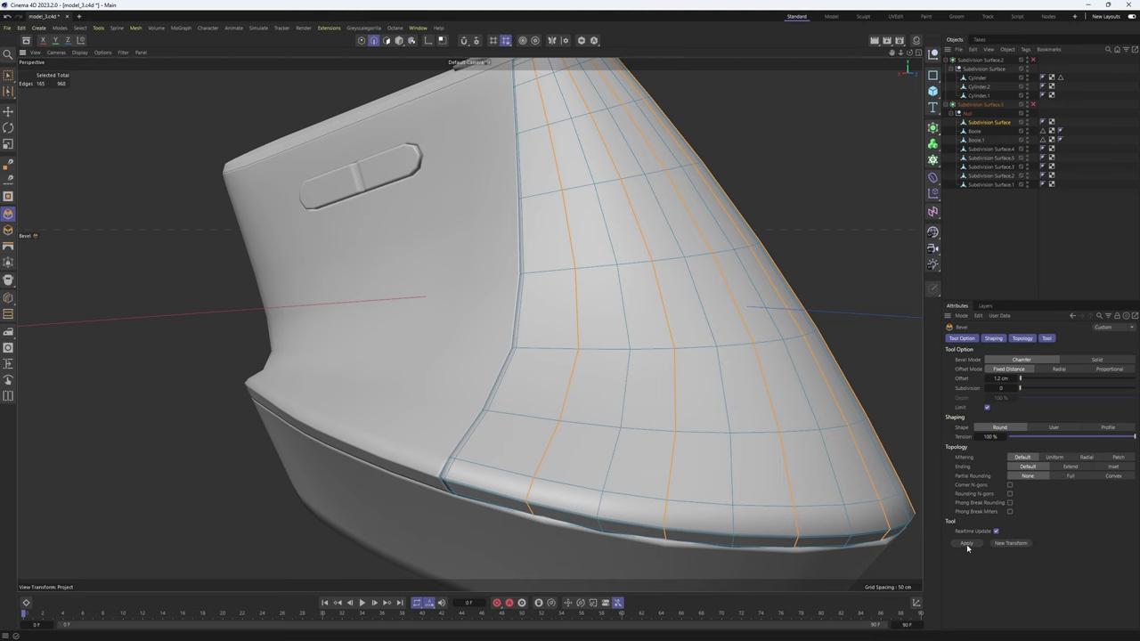
left_click(967, 547)
left_click_drag(601, 413, 515, 392, "alt")
- In polygon mode, path-select all narrow vertical strips around the rear shell, stopping short of its upper and lower ends
key("Return")
key("e")
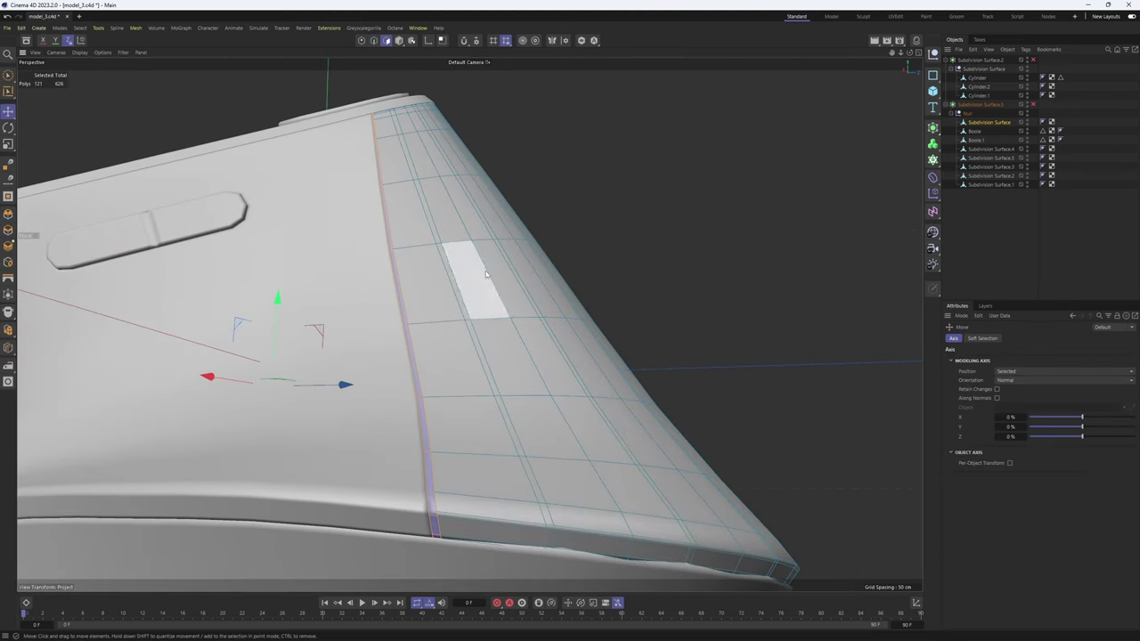
left_click(413, 159)
left_click_drag(524, 487, 466, 387, "alt")
left_click(487, 387, "ctrl+shift")
left_click(516, 407, "shift")
left_click_drag(485, 272, 644, 262, "alt")
left_click(415, 510, "ctrl+shift")
left_click(422, 481, "shift")
left_click(374, 262, "ctrl+shift")
left_click(396, 267, "shift")
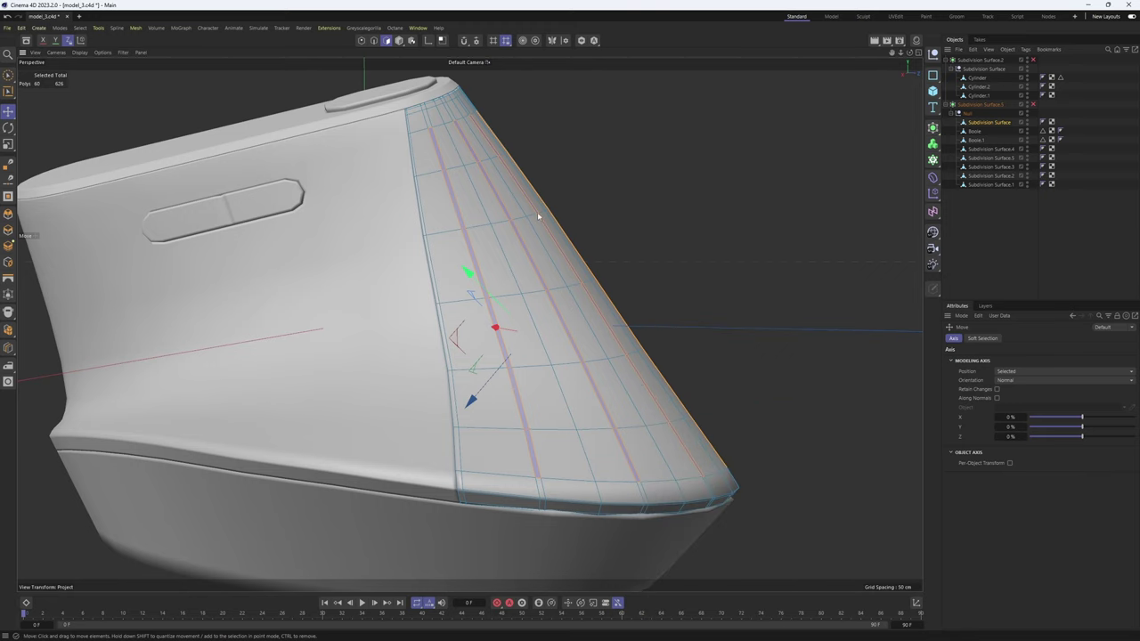
- Try sinking the selected strips into the shell with Normal Move at -2.65 cm
right_click(656, 293)
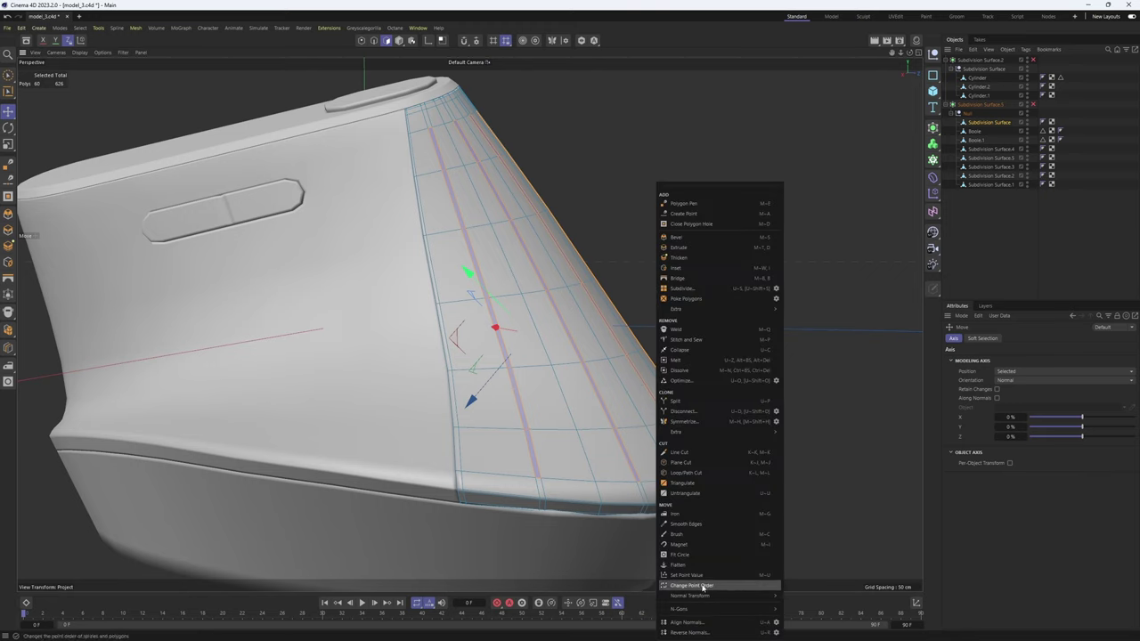
mouse_move(687, 612)
mouse_move(758, 596)
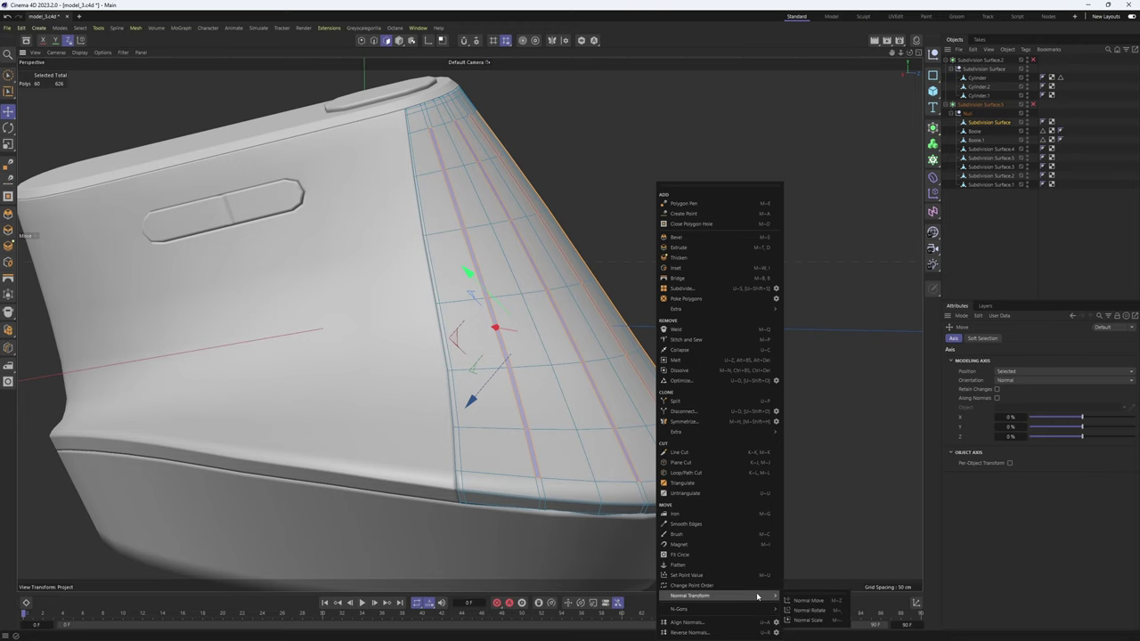
left_click(812, 606)
left_click_drag(669, 398, 620, 346, "alt")
middle_click_drag(621, 346, 600, 465, "alt")
scroll(601, 466, "up", 1)
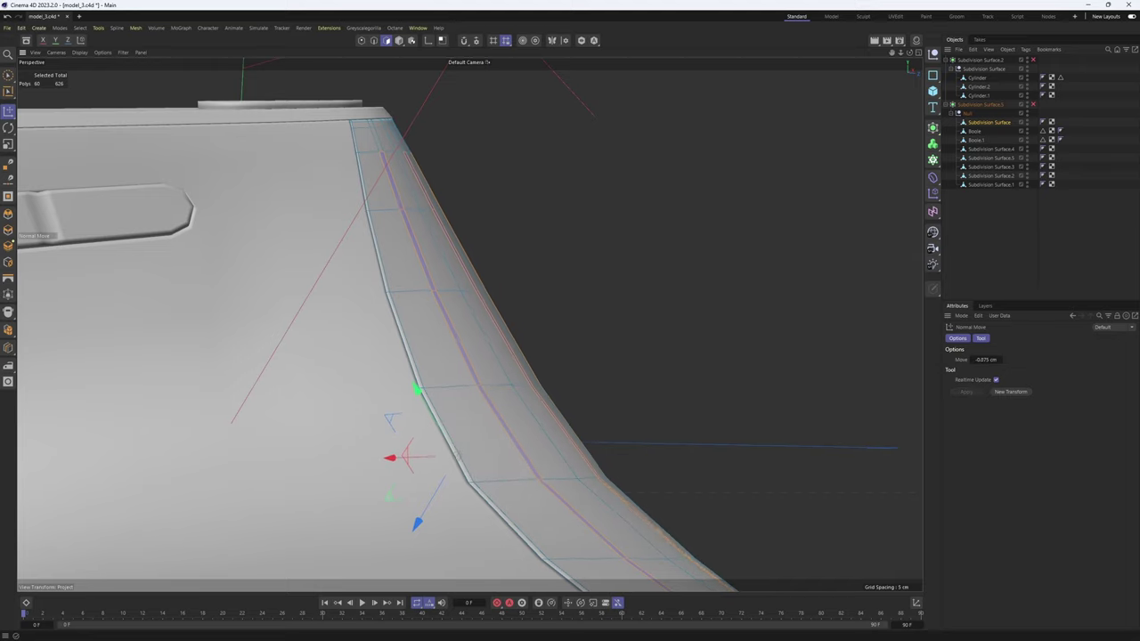
left_click_drag(535, 389, 401, 308, "alt")
- Preview the sunken strips with subdivision smoothing and undo their normal move
key("q")
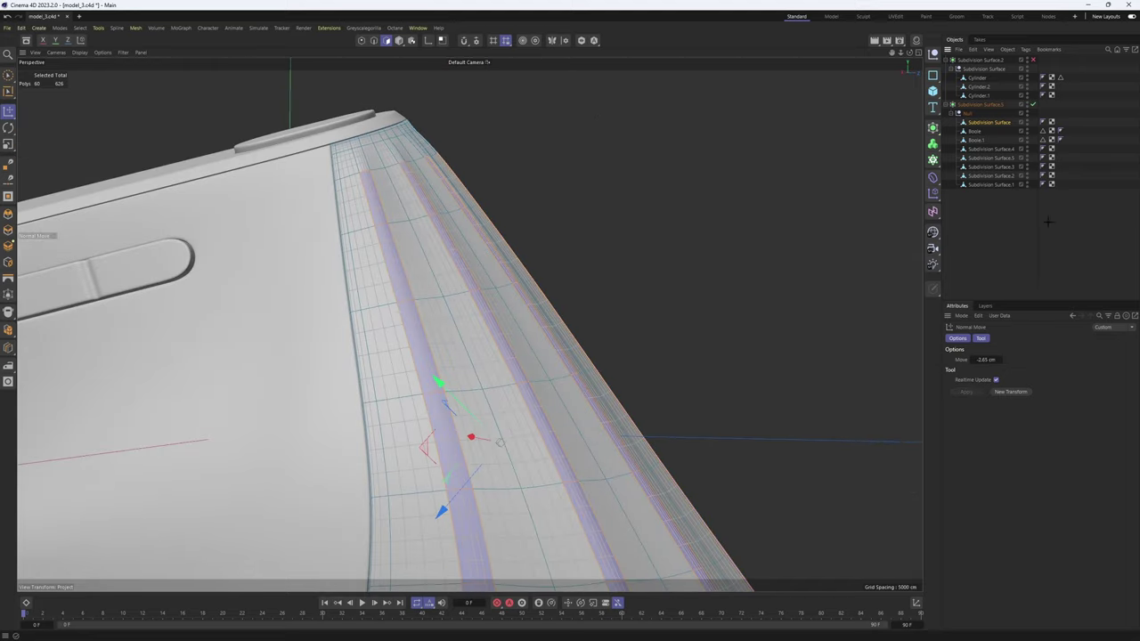
left_click(1045, 221)
scroll(532, 317, "down", 4)
left_click_drag(532, 316, 587, 327, "alt")
scroll(605, 327, "up", 1)
key("ctrl+z")
key("ctrl+z")
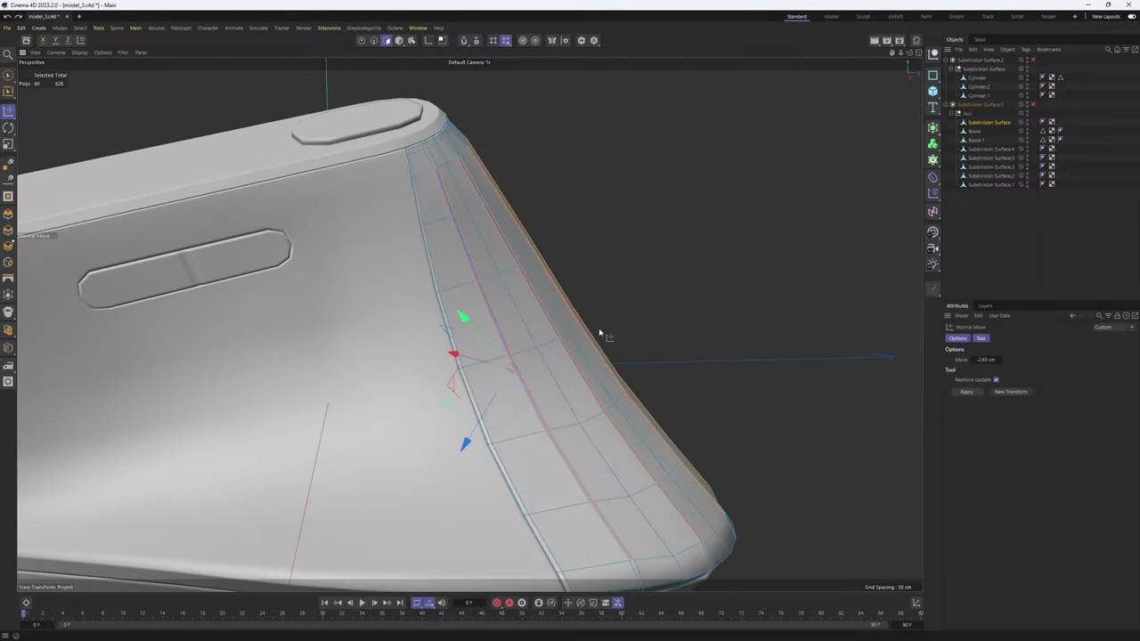
- Offset the selected strips along their normals by about 1.43 cm with Normal Move
scroll(610, 352, "up", 2)
left_click_drag(621, 361, 600, 343, "alt")
right_click_drag(600, 344, 697, 360, "alt")
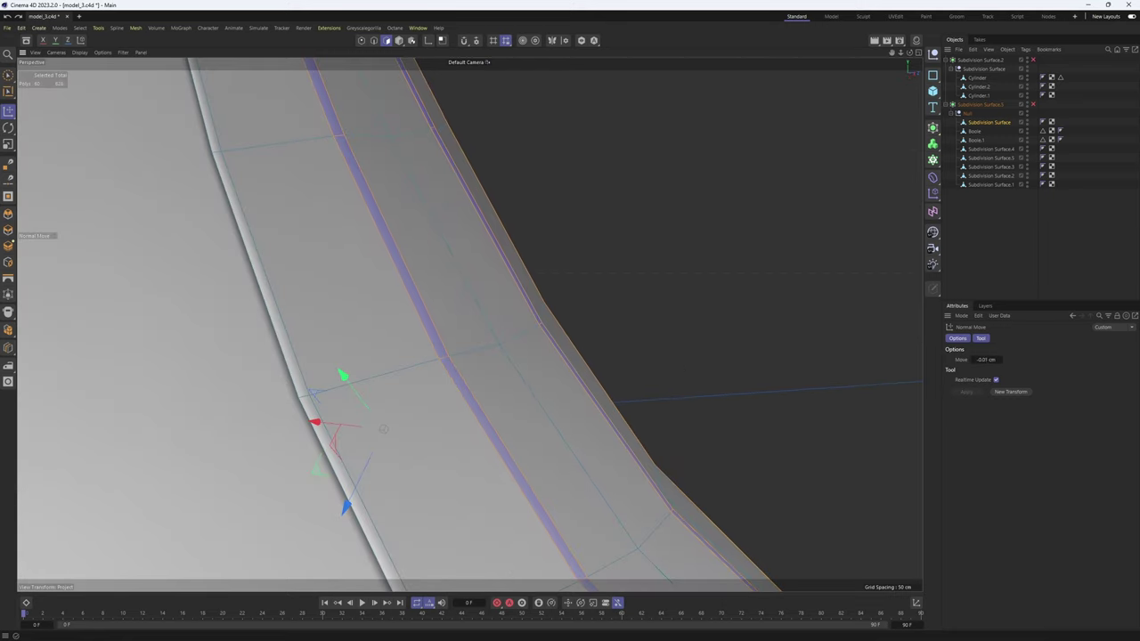
left_click_drag(780, 347, 1134, 242)
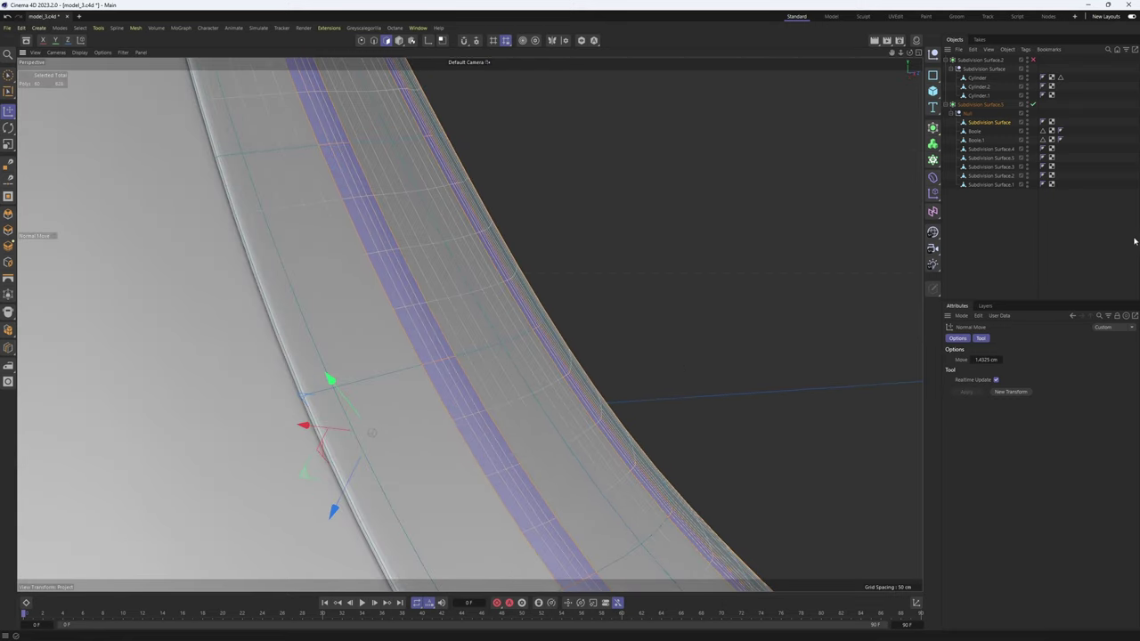
- Examine the strips on the rear shell with subdivision smoothing on, from several distances and angles
left_click(1060, 229)
left_click(1032, 104)
right_click_drag(633, 315, 483, 330, "alt")
left_click_drag(483, 331, 483, 361, "alt")
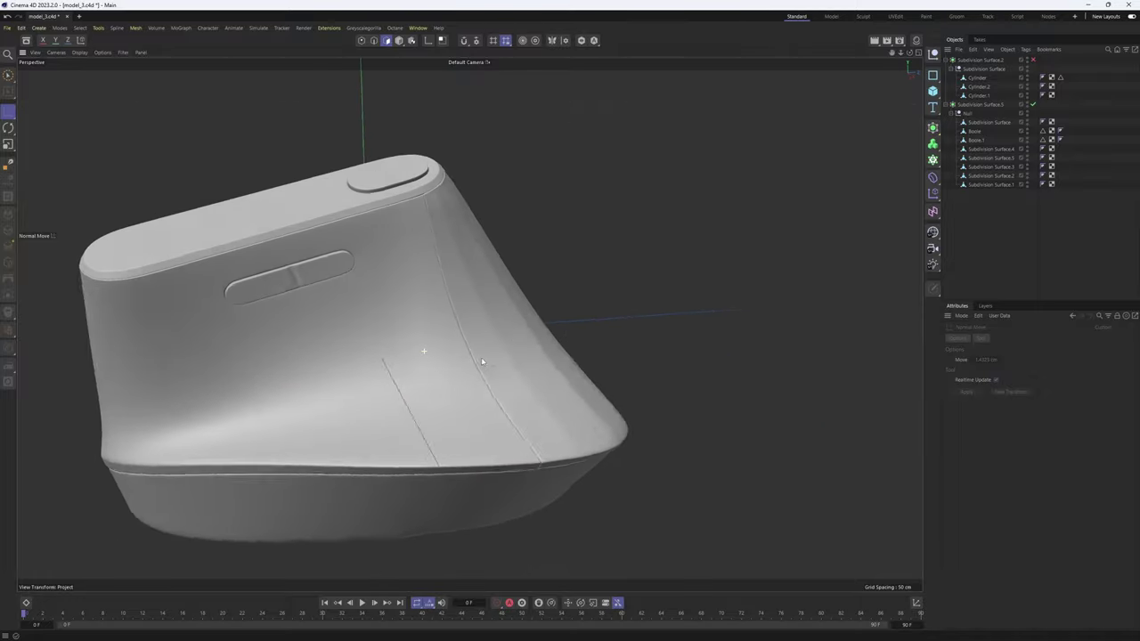
right_click_drag(483, 361, 555, 333, "alt")
left_click(539, 349)
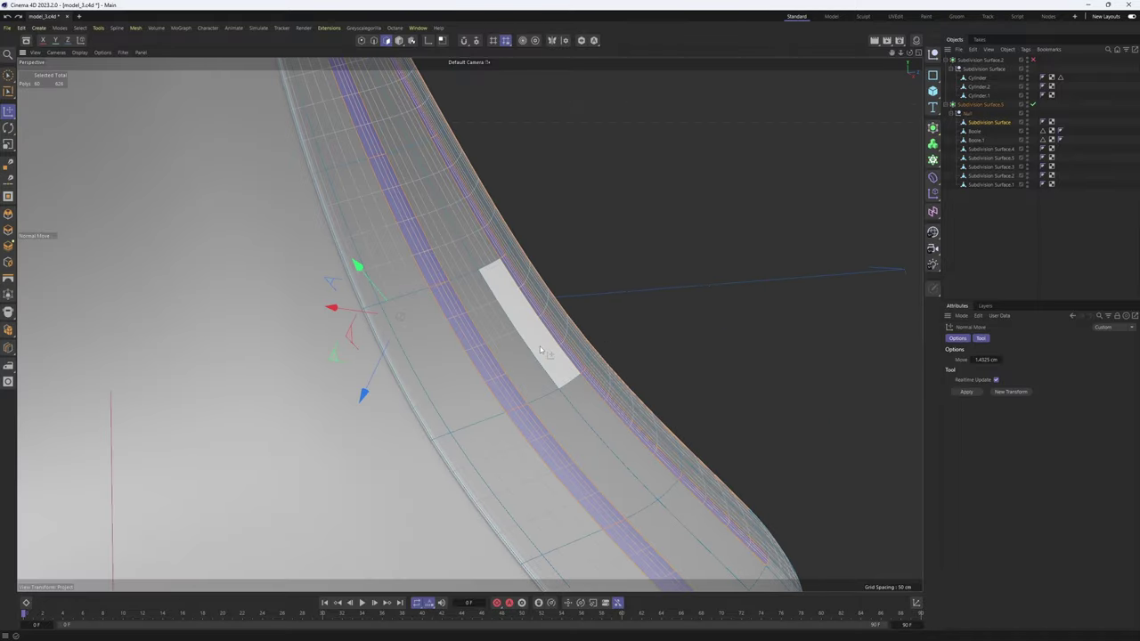
left_click(1027, 270)
right_click_drag(615, 294, 417, 302, "alt")
left_click_drag(418, 303, 527, 333, "alt")
right_click_drag(527, 333, 504, 323, "alt")
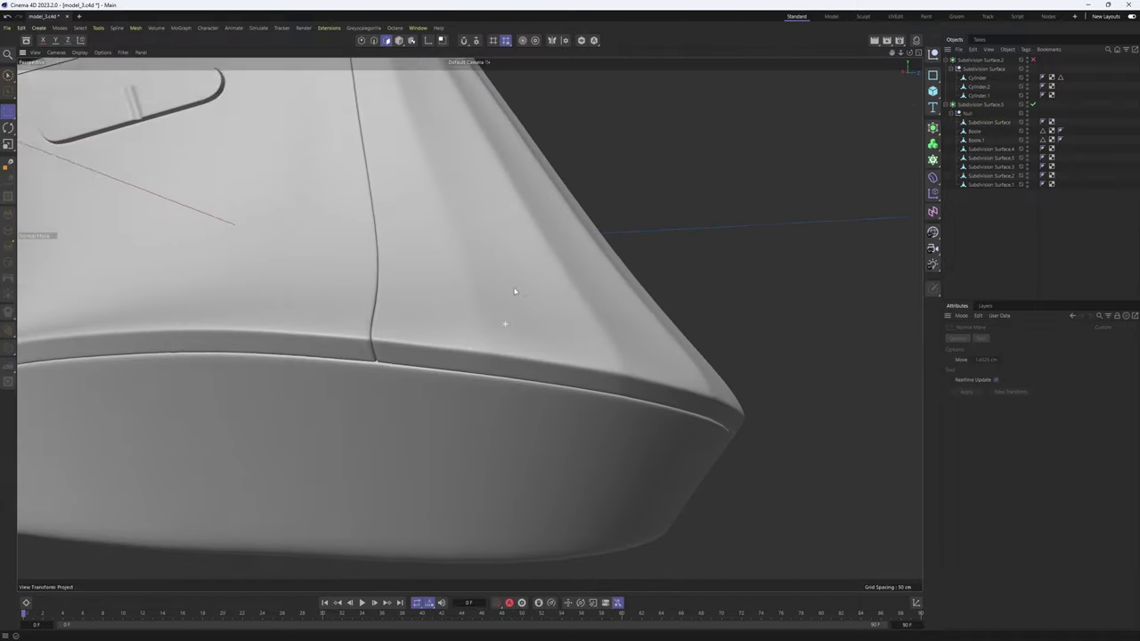
left_click_drag(504, 323, 484, 356, "alt")
- Compare the edges along the rear shell's lower rim with subdivision smoothing off and on
left_click(533, 323)
key("q")
right_click_drag(483, 356, 500, 343, "alt")
key("Return")
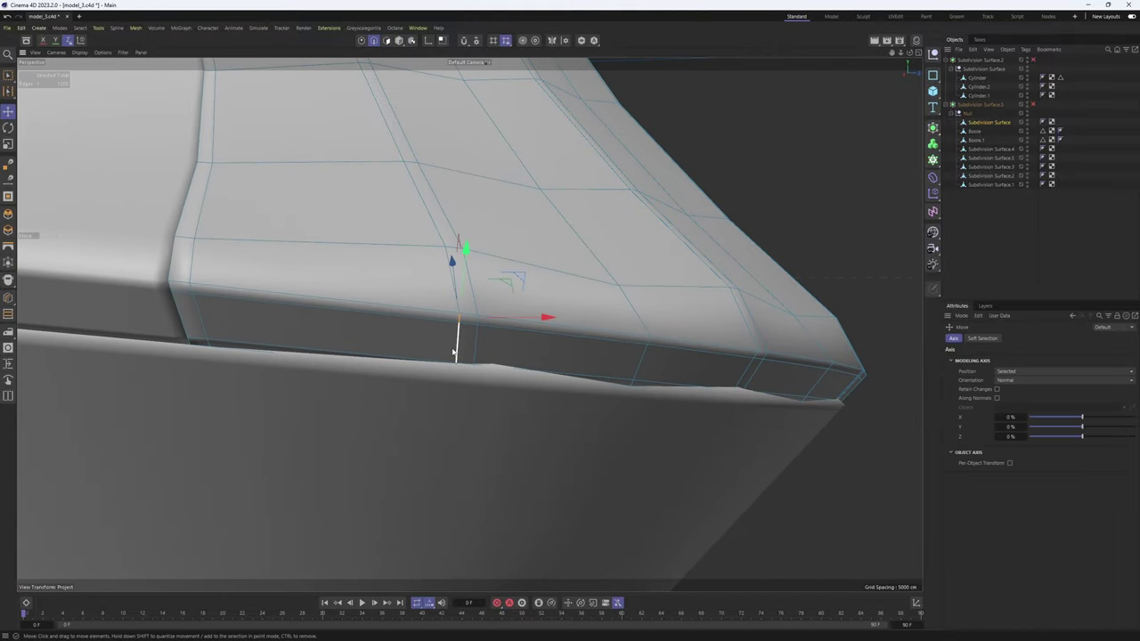
key("q")
left_click_drag(699, 328, 607, 392, "alt")
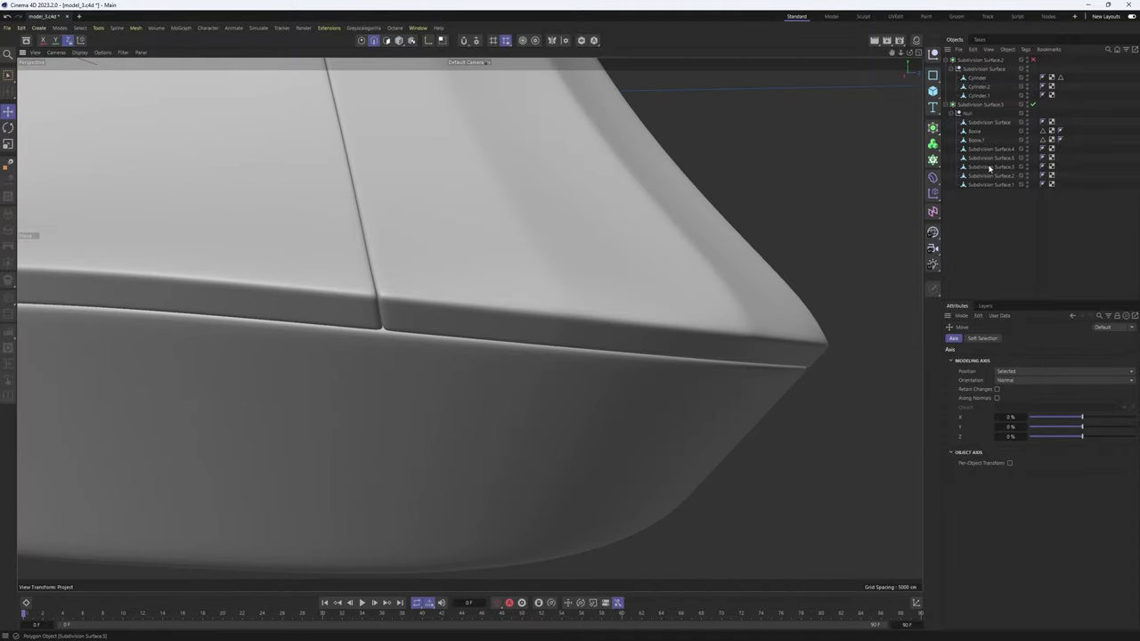
- Turn off subdivision smoothing and select the rear shell together with the Subdivision Surface.3 object
left_click(564, 342)
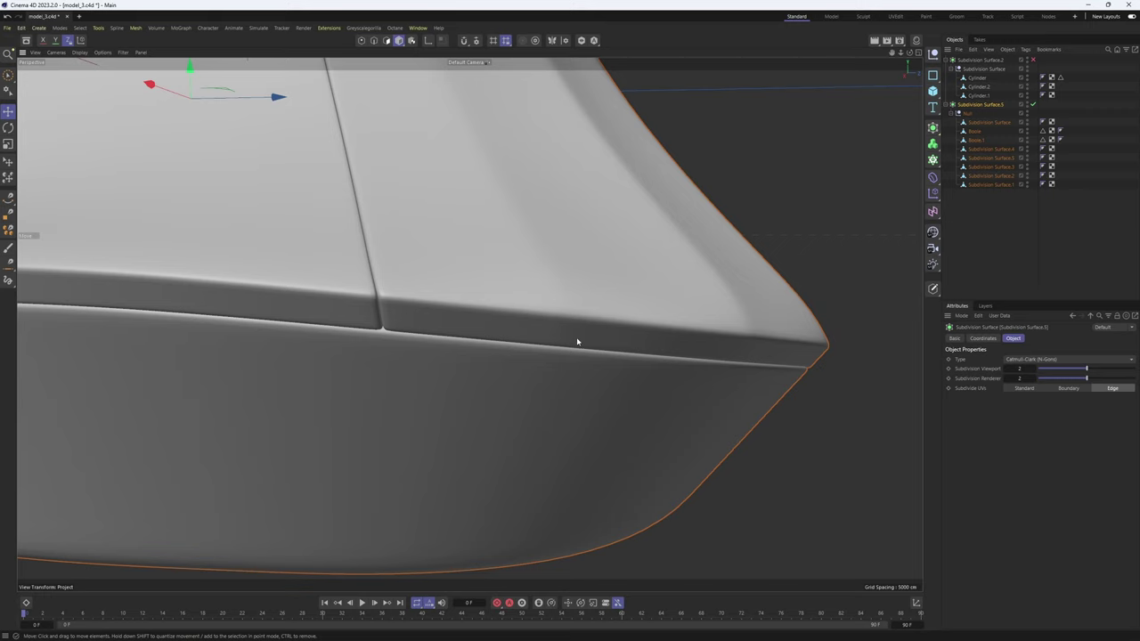
key("q")
left_click(565, 341)
left_click_drag(572, 412, 574, 385, "alt")
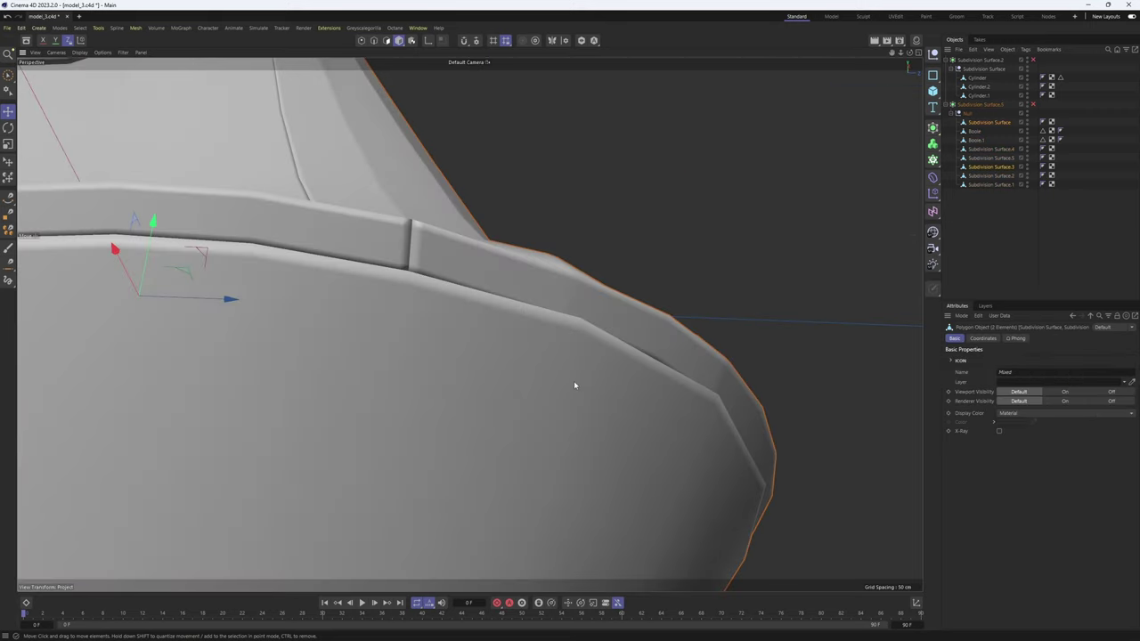
- Isolate the rear shell in the viewport for edge editing with subdivision smoothing off
key("q")
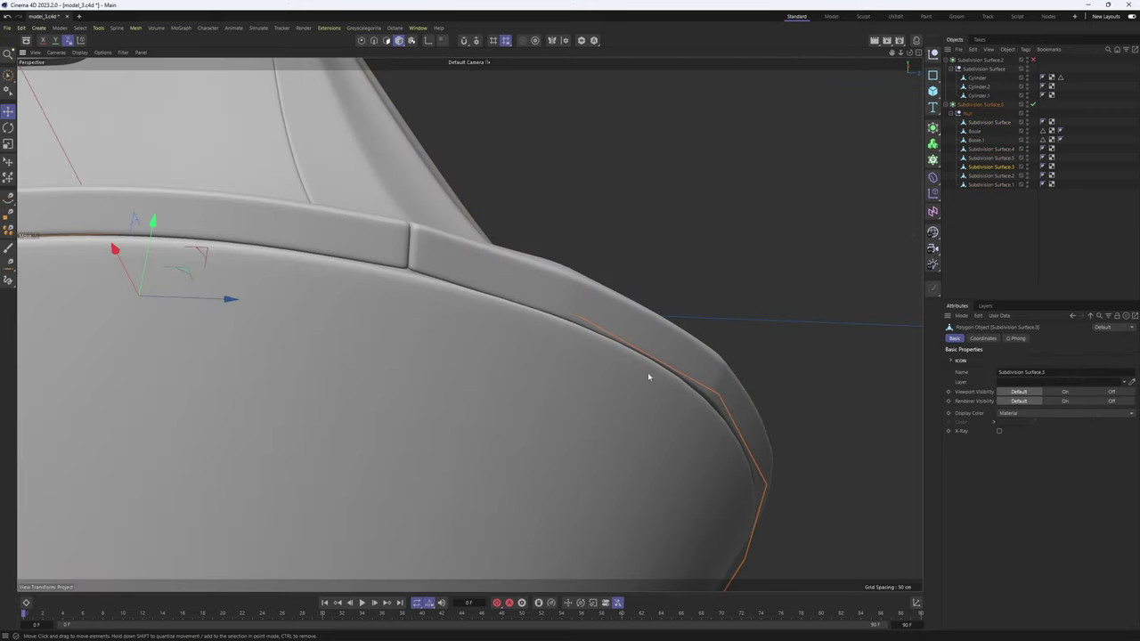
key("q")
left_click(566, 295)
key("Return")
left_click_drag(552, 288, 494, 477, "alt")
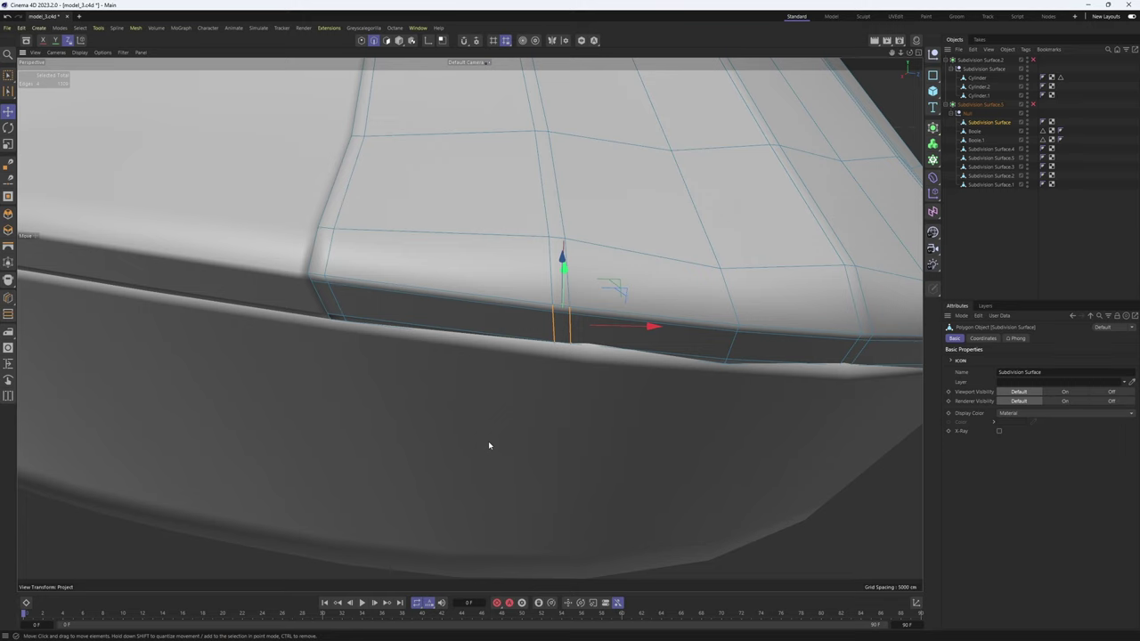
left_click_drag(628, 384, 468, 323, "alt")
middle_click_drag(468, 323, 371, 285, "alt")
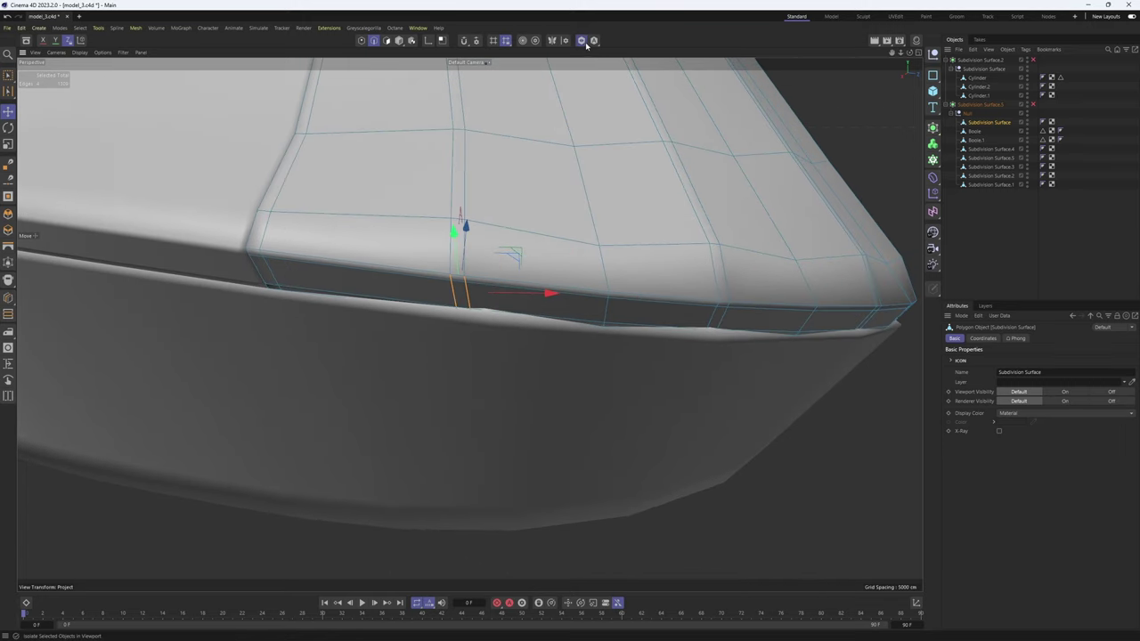
left_click(585, 44)
- Select the paired edge loops bordering every groove strip around the rear shell
scroll(494, 288, "down", 3)
left_click_drag(493, 291, 601, 314, "alt")
double_click(525, 334, "shift")
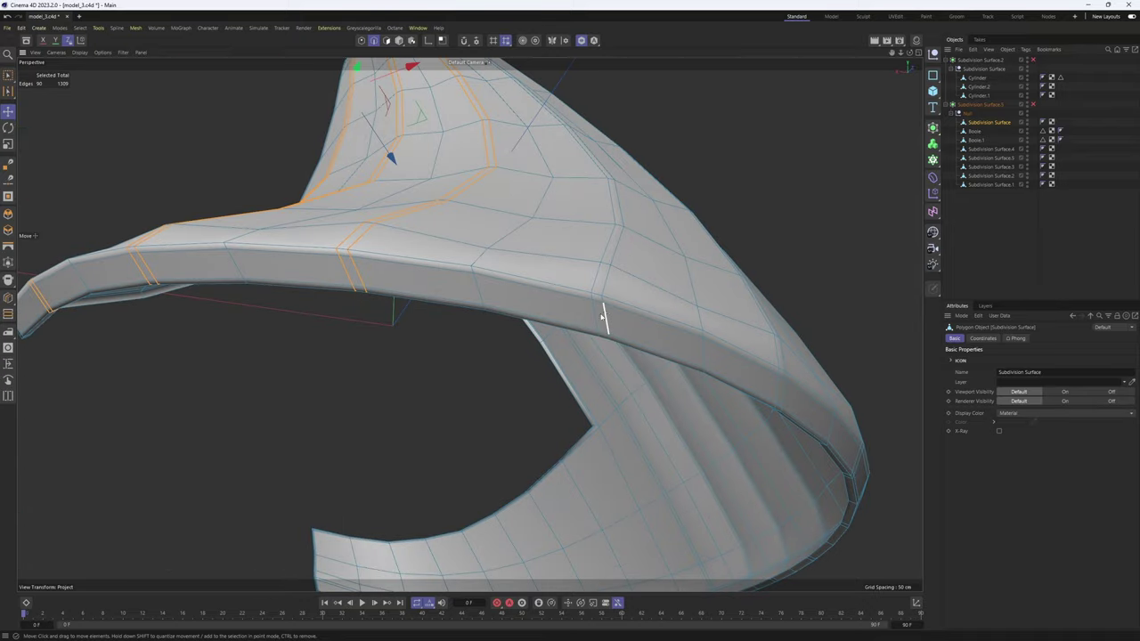
double_click(601, 315, "shift")
left_click_drag(720, 376, 650, 345, "alt")
double_click(629, 329, "shift")
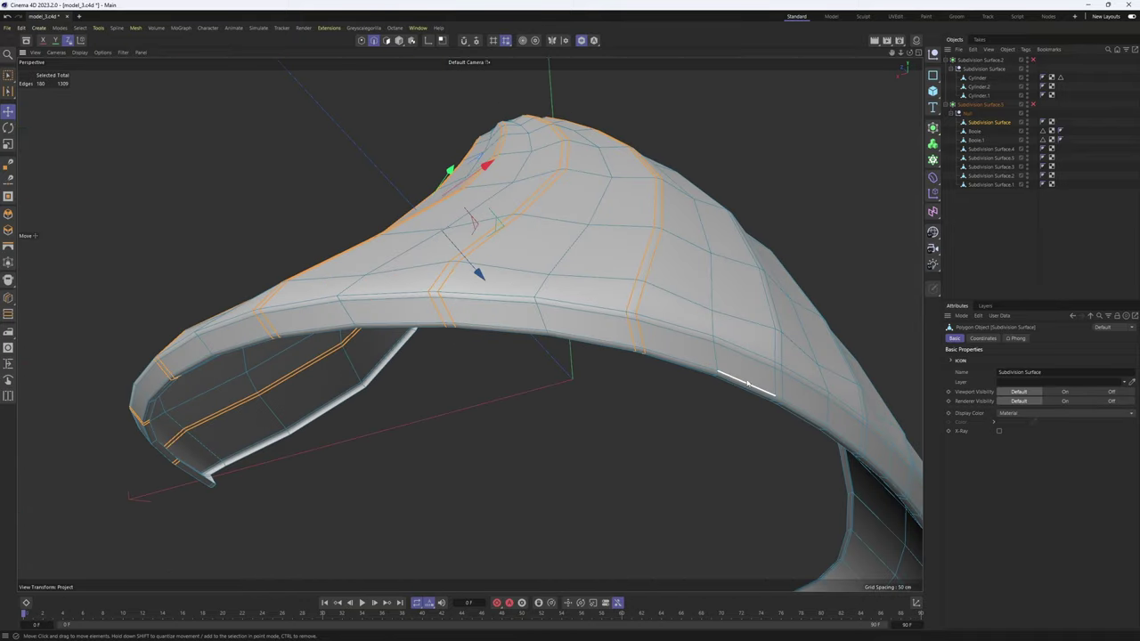
left_click_drag(748, 384, 529, 342, "alt")
double_click(593, 330, "shift")
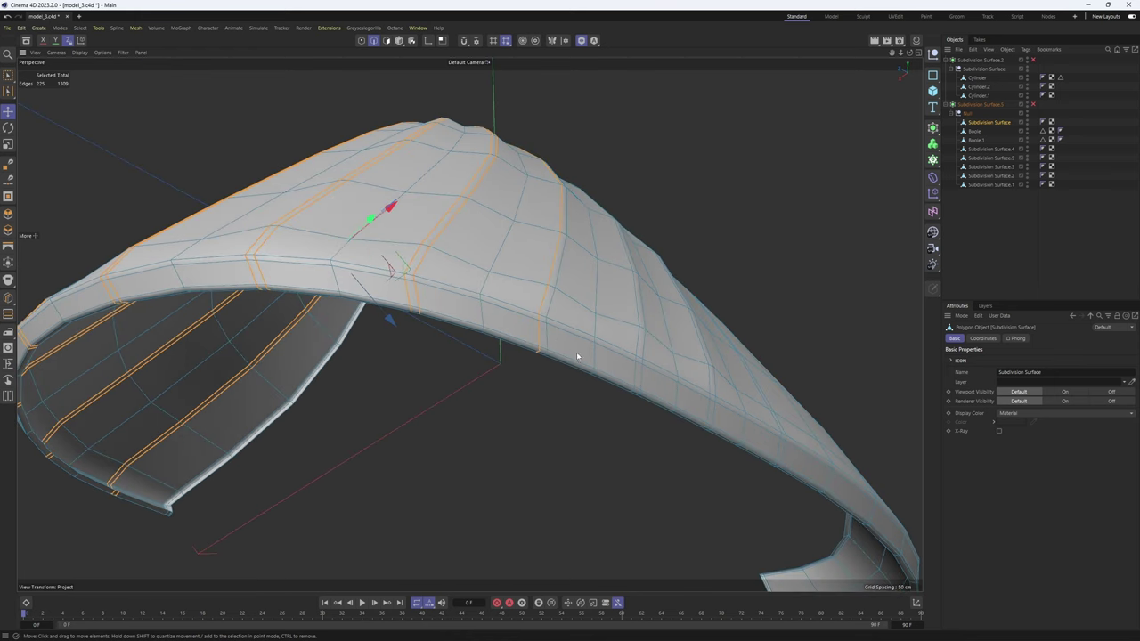
double_click(556, 338, "shift")
left_click_drag(555, 339, 484, 302, "alt")
double_click(526, 347, "shift")
double_click(519, 338, "shift")
- Remove the middle edge rings from the selection with Ring Selection, keeping only the strip edges at the lower rim and the top row
left_click(79, 28)
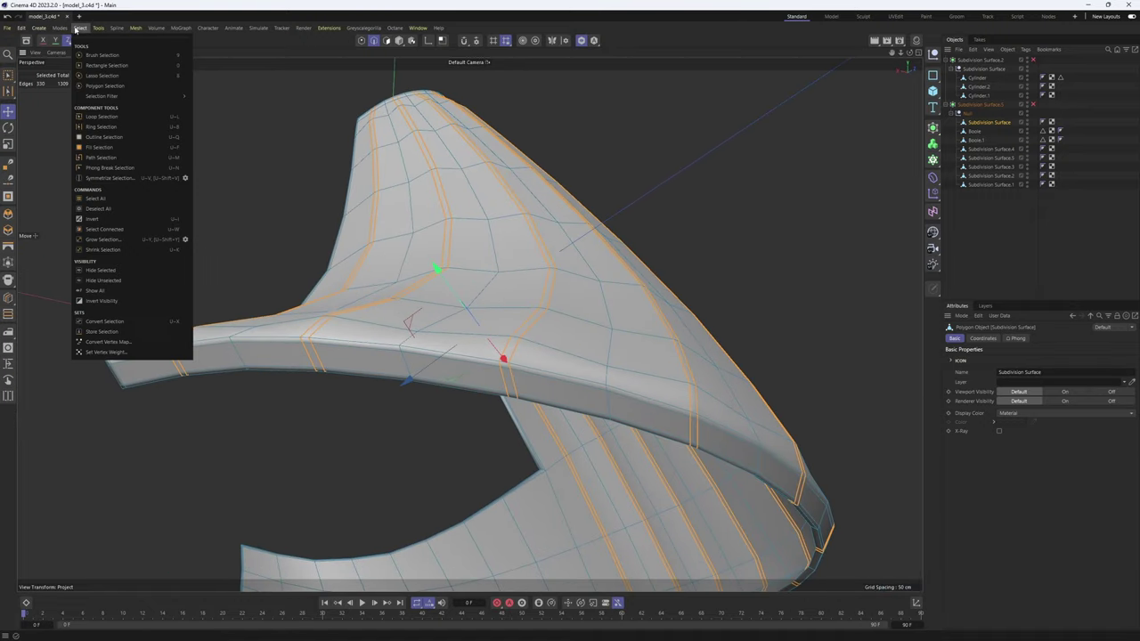
left_click(102, 128)
left_click_drag(427, 325, 363, 311, "alt")
middle_click_drag(364, 312, 469, 325, "alt")
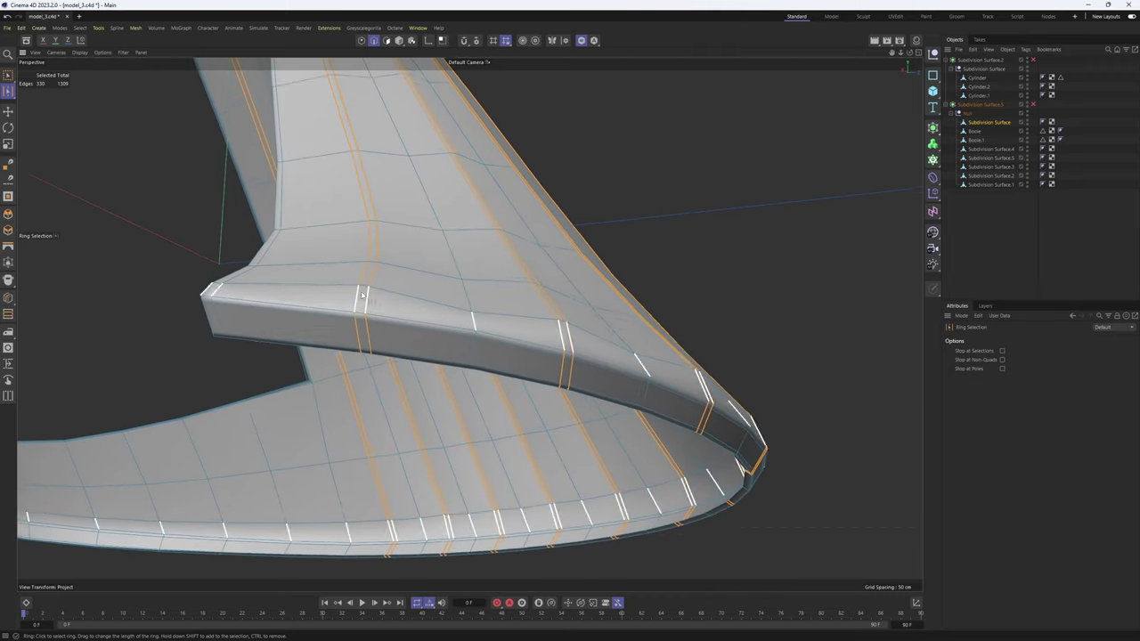
left_click_drag(469, 325, 419, 328, "alt")
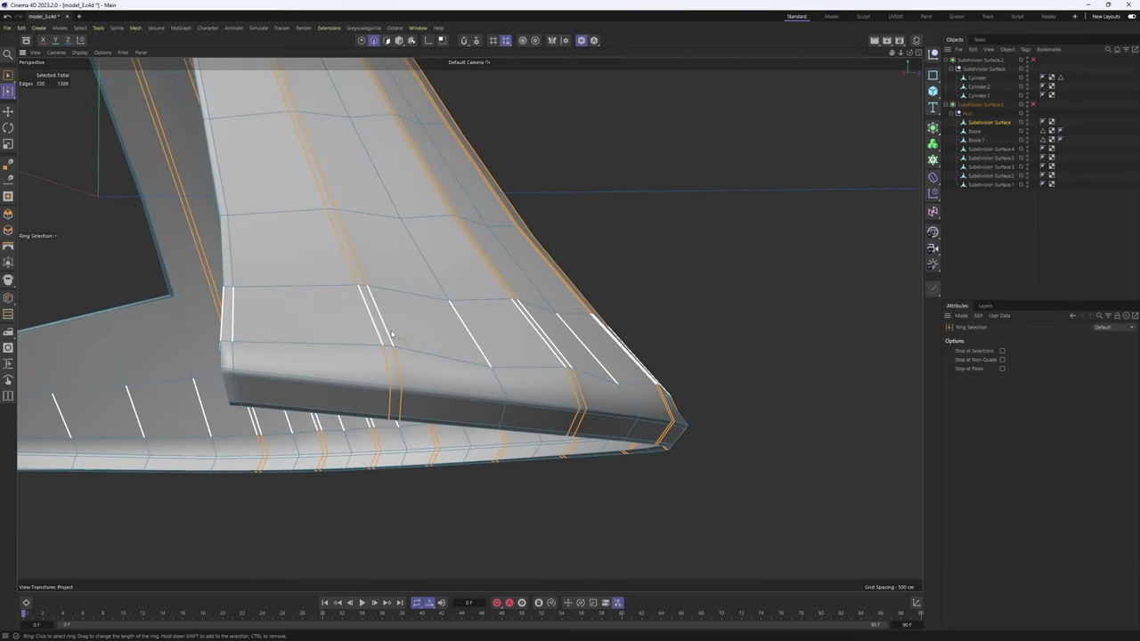
left_click(392, 335, "ctrl")
middle_click_drag(381, 269, 415, 325, "alt")
left_click(415, 326, "ctrl")
left_click(381, 249, "ctrl")
middle_click_drag(352, 202, 387, 339, "alt")
left_click(387, 338, "ctrl")
middle_click_drag(368, 251, 439, 378, "alt")
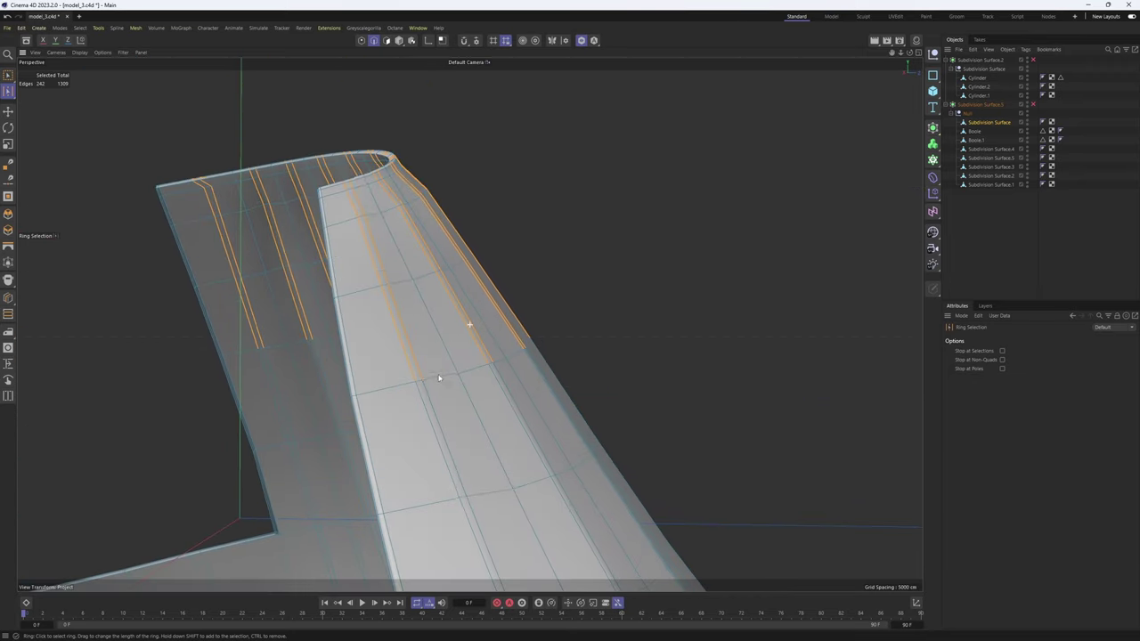
left_click(420, 347, "ctrl")
left_click(378, 271, "ctrl")
middle_click_drag(375, 234, 412, 297, "alt")
mouse_move(412, 298)
left_mouse_down("alt")
mouse_move(366, 347)
mouse_move(314, 363)
mouse_move(392, 326)
mouse_move(379, 262)
mouse_move(516, 211)
mouse_move(334, 240)
mouse_move(420, 275)
left_mouse_up("alt")
- Distribute the remaining selected edges evenly with Equal Spacing at 100% strength
right_click(549, 214)
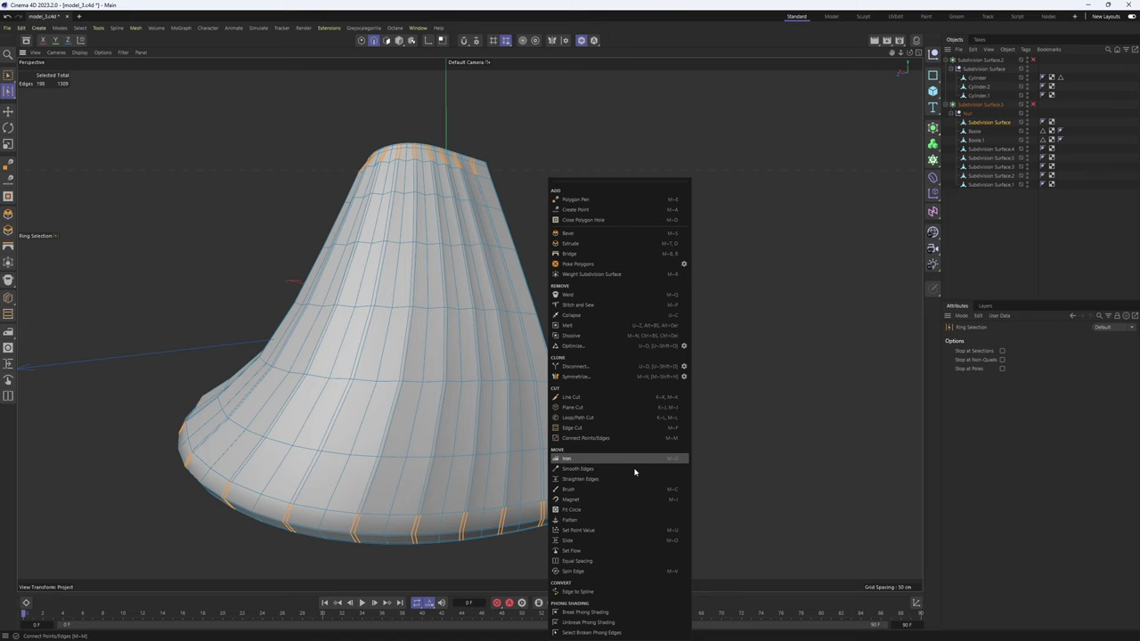
left_click(577, 561)
left_click_drag(471, 473, 534, 392, "alt")
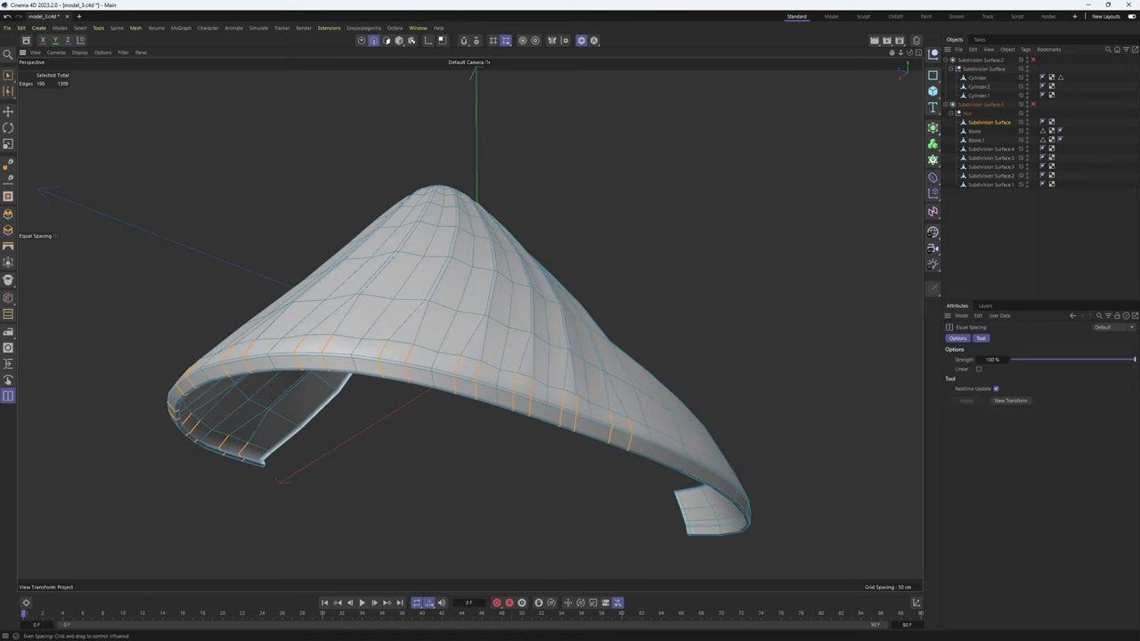
left_click_drag(482, 338, 460, 224, "alt")
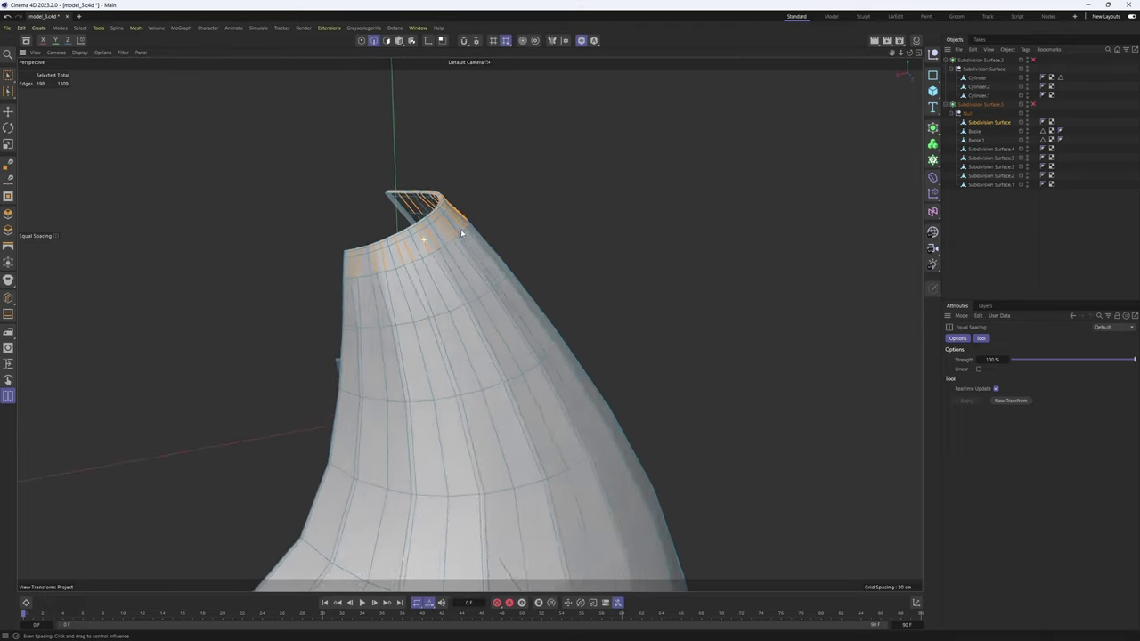
- Turn on smoothing for Subdivision Surface.3 and end the isolation to show the whole mouse
left_click(1033, 104)
left_click(1028, 270)
right_click_drag(606, 239, 531, 232, "alt")
left_click_drag(531, 231, 572, 215, "alt")
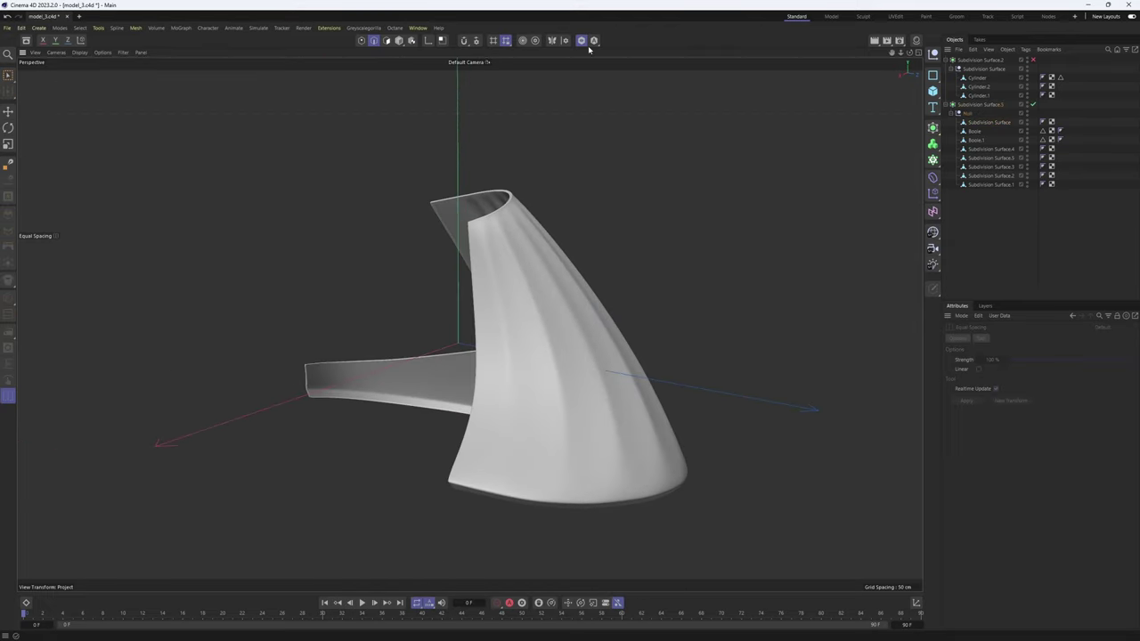
left_click(583, 41)
left_click_drag(484, 203, 493, 227, "alt")
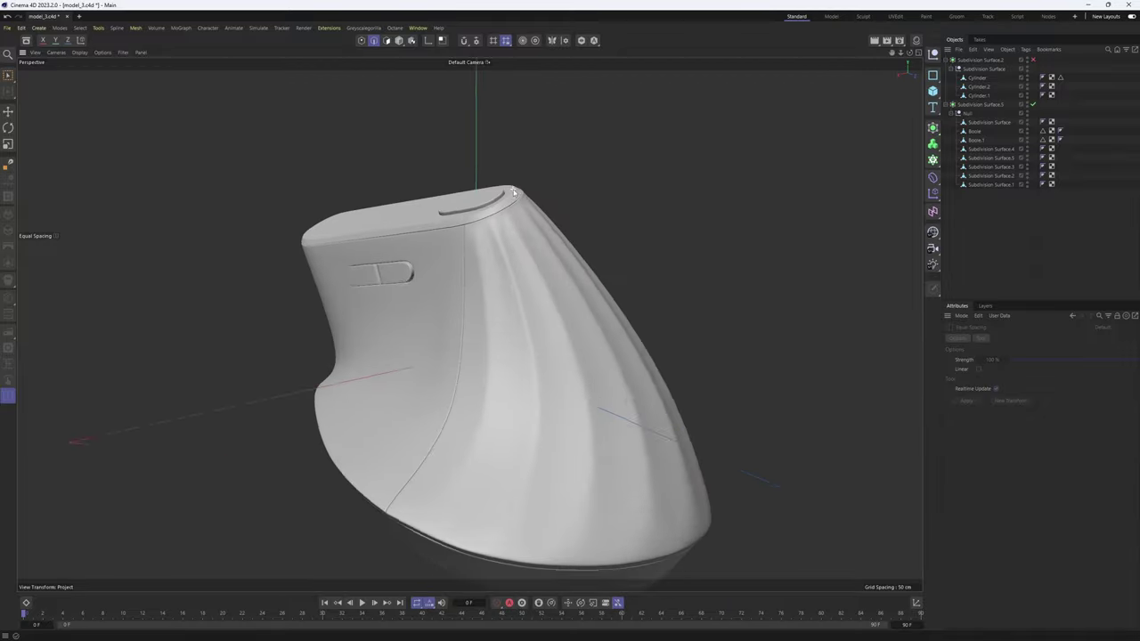
- Examine the smoothed grooves and lower rim of the rear shell from the back, side and underneath
right_click_drag(495, 226, 550, 239, "alt")
key("ctrl+z")
key("ctrl+z")
mouse_move(549, 240)
left_mouse_down("alt")
mouse_move(459, 259)
mouse_move(551, 237)
left_mouse_up("alt")
key("e")
left_click_drag(504, 284, 478, 310, "alt")
left_click_drag(862, 288, 450, 469, "alt")
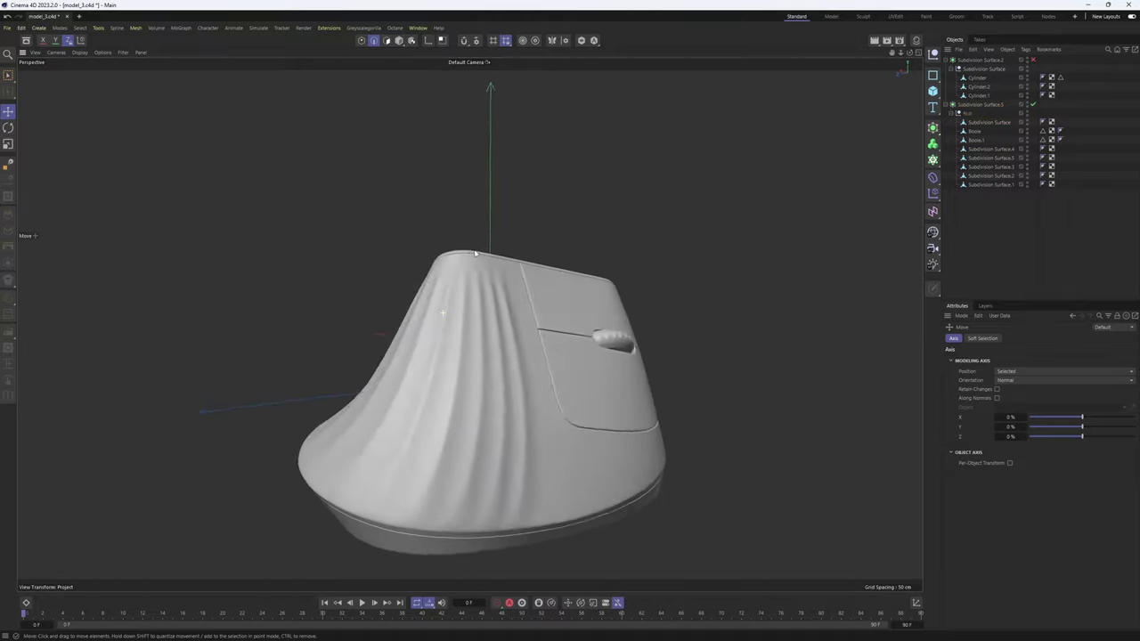
left_click_drag(474, 254, 624, 448, "alt")
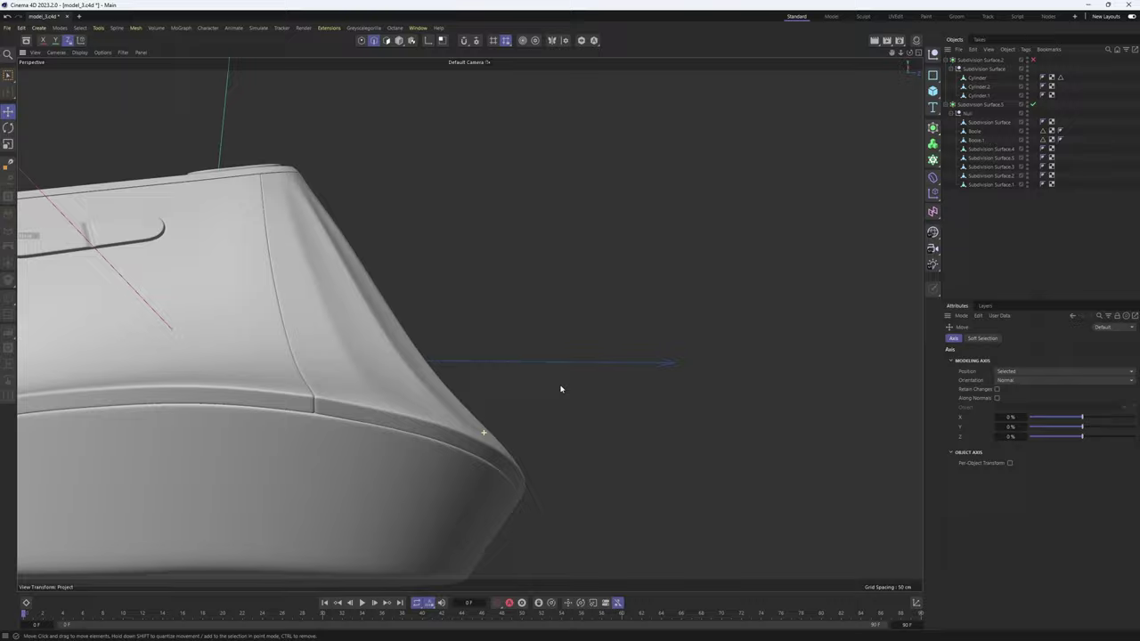
left_click_drag(560, 387, 481, 418, "alt")
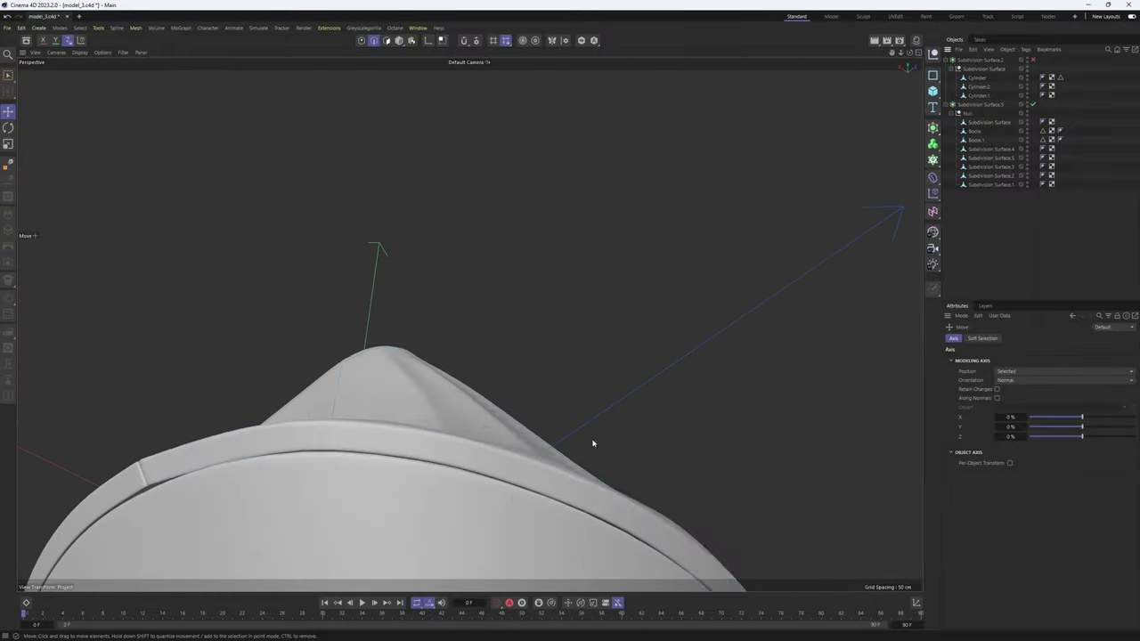
left_click_drag(593, 445, 283, 460, "alt")
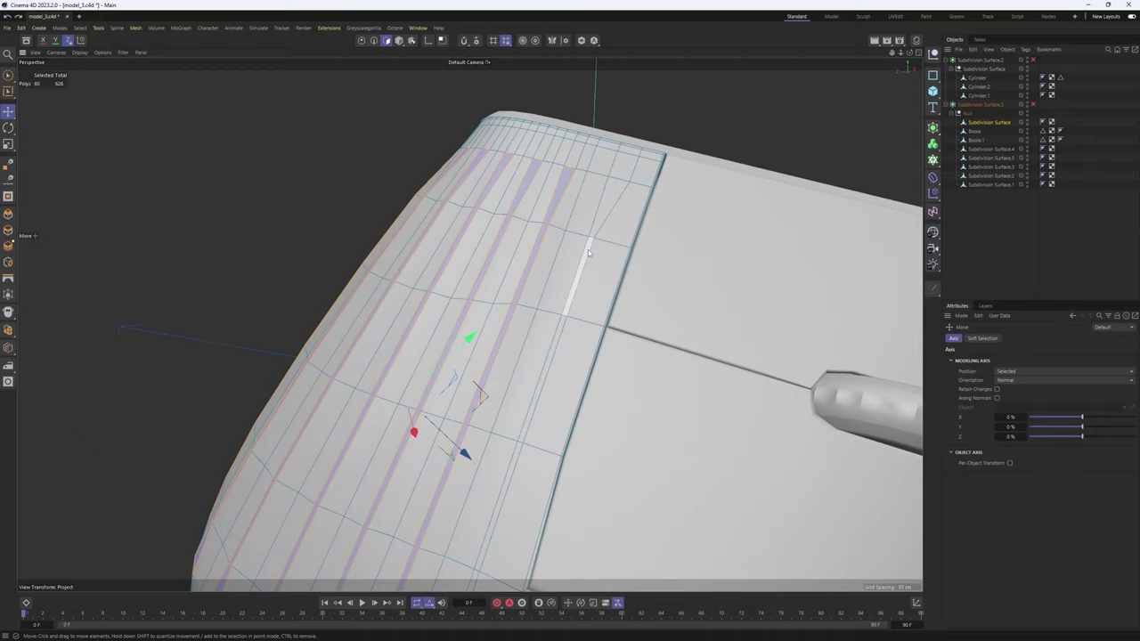
- Offset the groove strip nearest the button panels along its normals with Normal Move, and turn subdivision smoothing back on
left_click(508, 387)
right_click(636, 185)
mouse_move(672, 597)
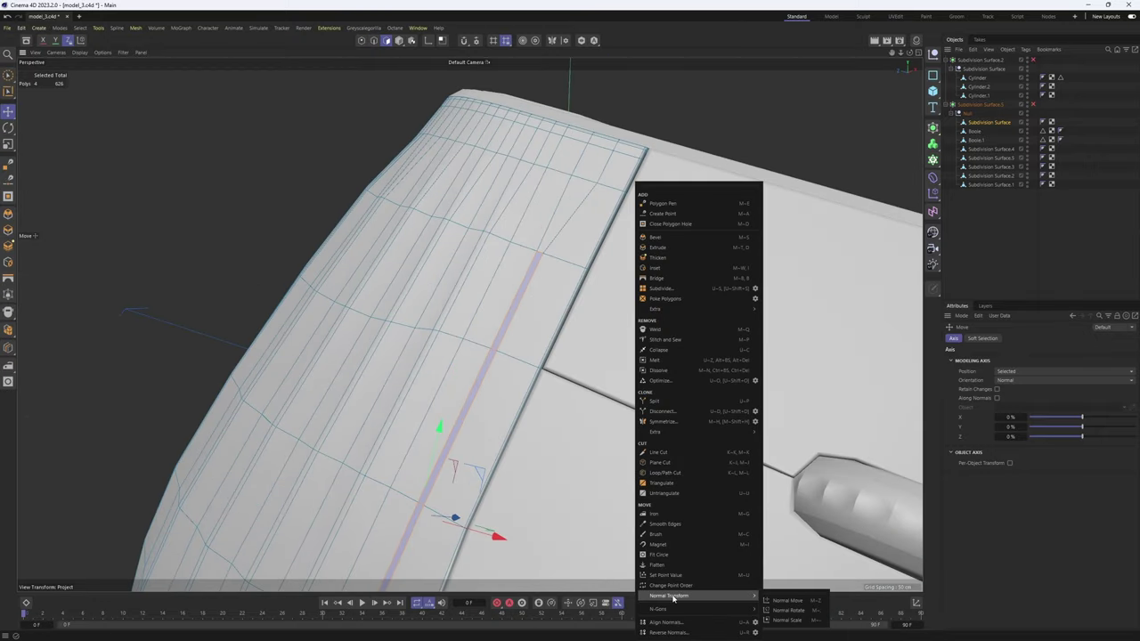
left_click(804, 604)
left_click_drag(623, 481, 581, 442, "alt")
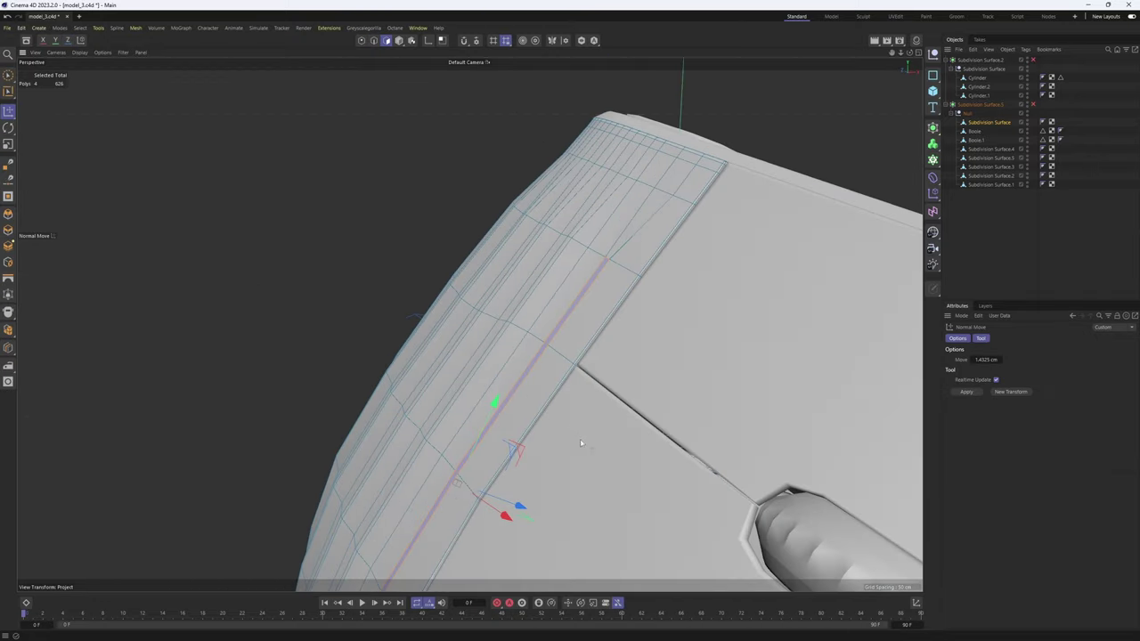
left_click_drag(454, 481, 449, 482)
key("q")
right_click_drag(771, 383, 643, 305, "alt")
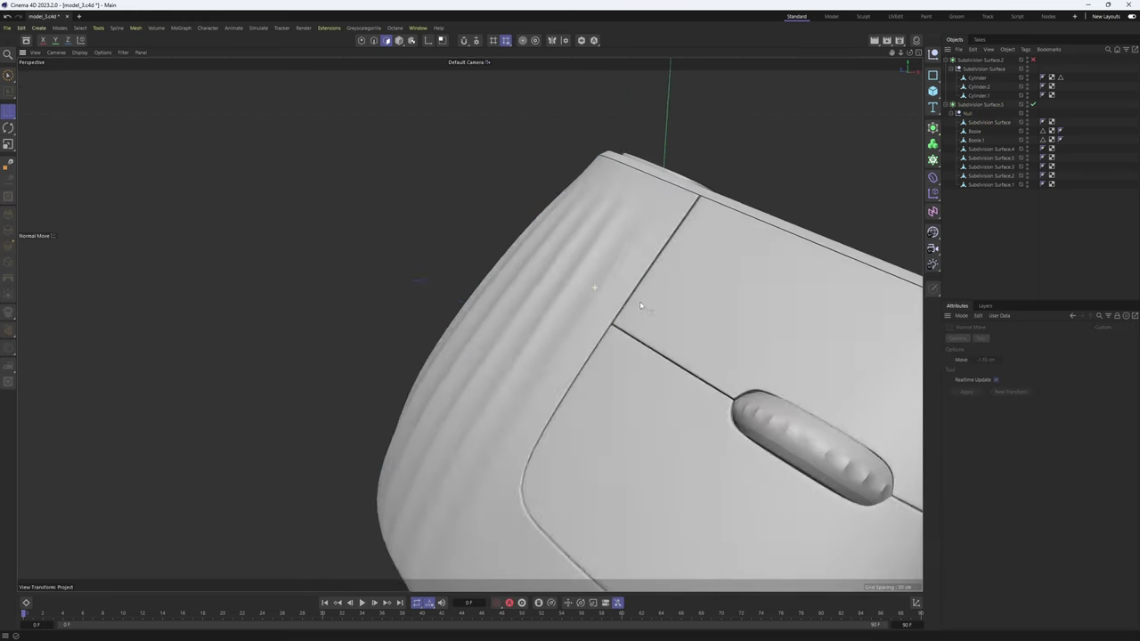
left_click_drag(643, 305, 469, 320, "alt")
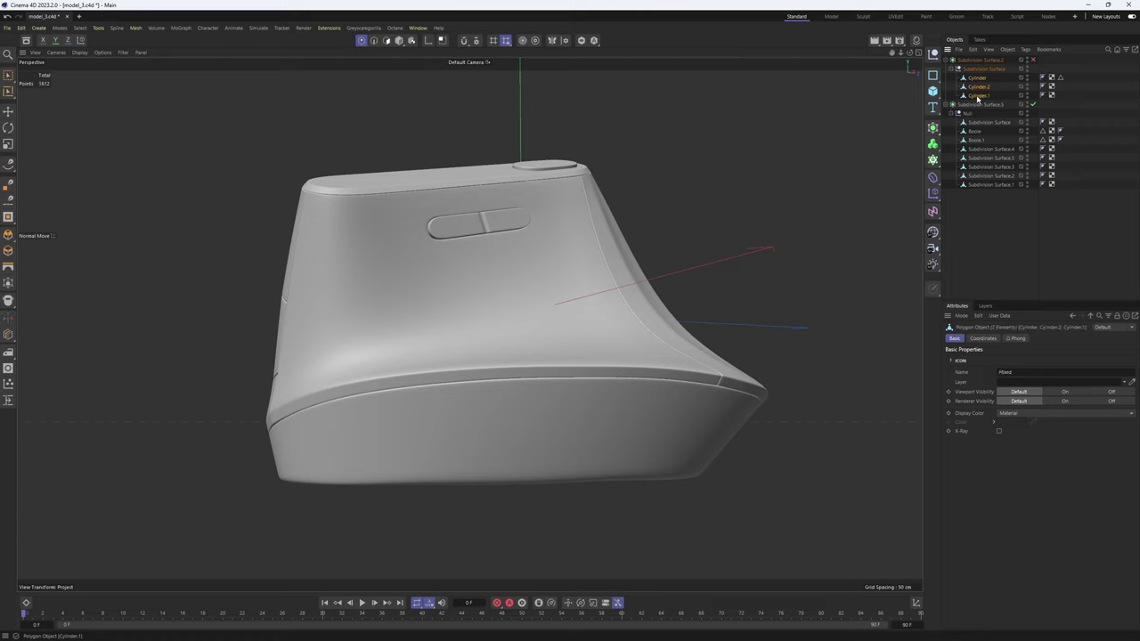
- Move the three cylinder parts into the null under Subdivision Surface.3 and delete the leftover Subdivision Surface.2
left_click(977, 87)
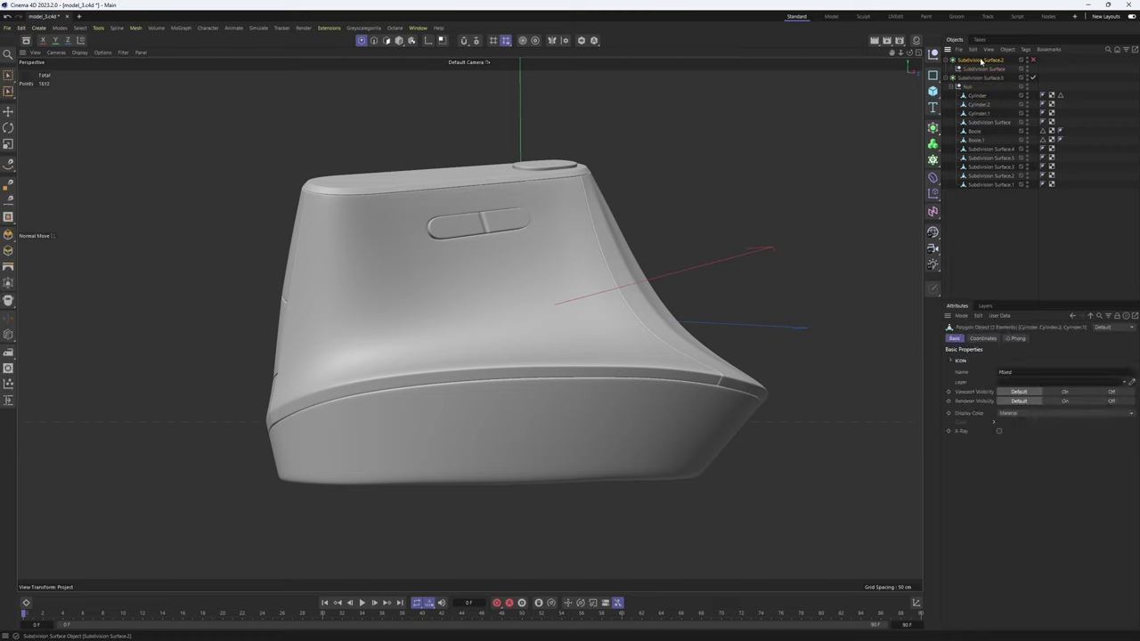
key("Delete")
left_click(970, 78)
left_click_drag(573, 229, 752, 257, "alt")
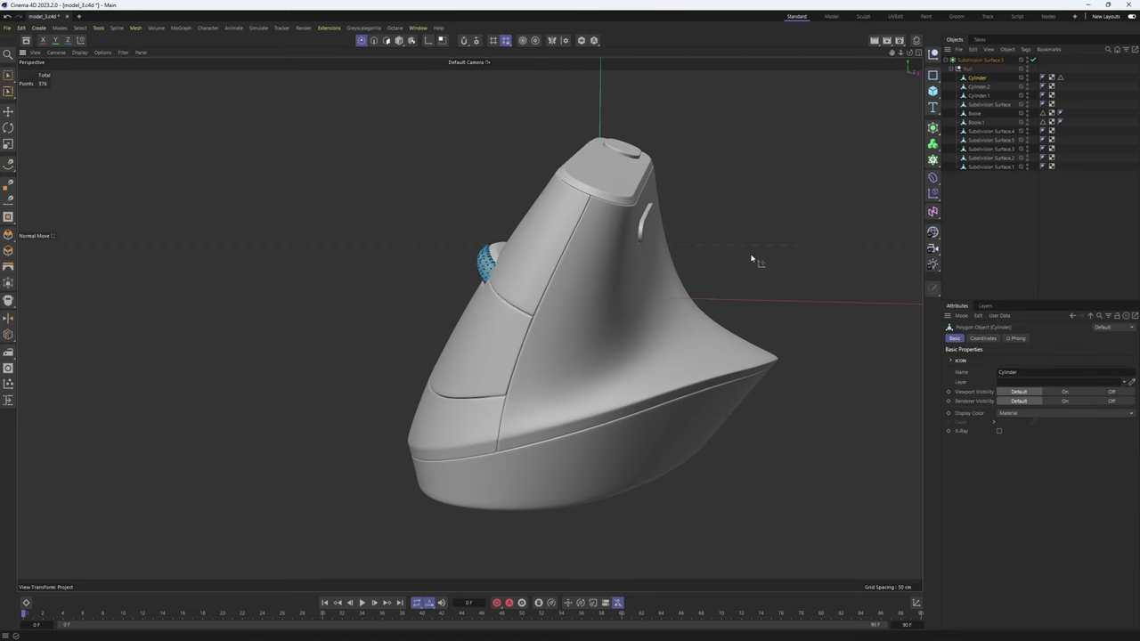
left_click(974, 232)
left_click_drag(987, 178, 974, 76)
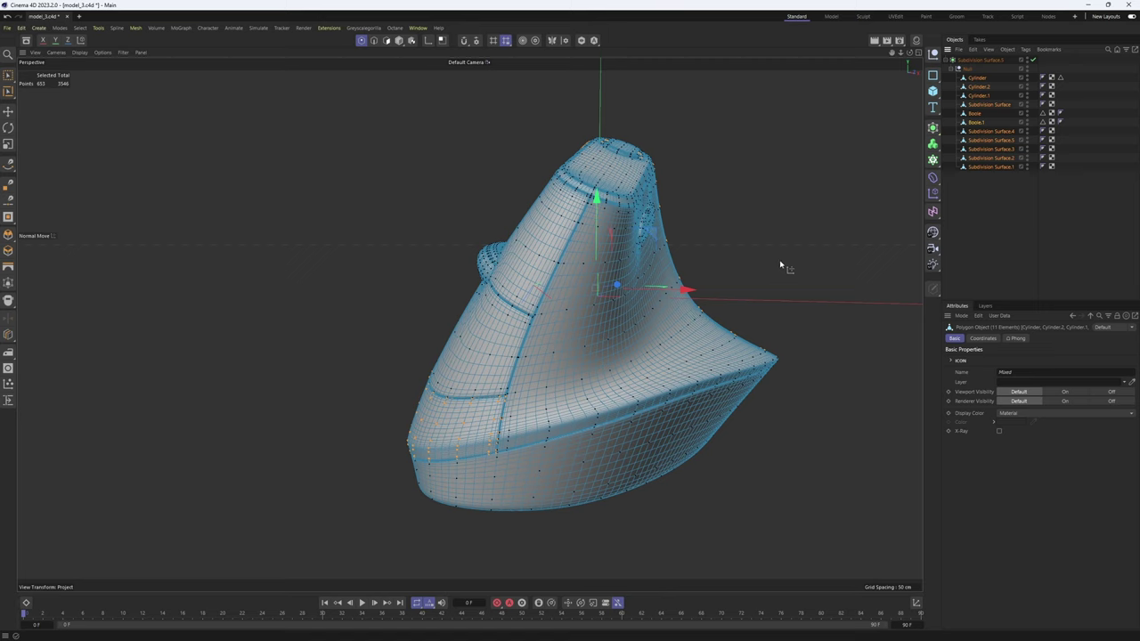
key("e")
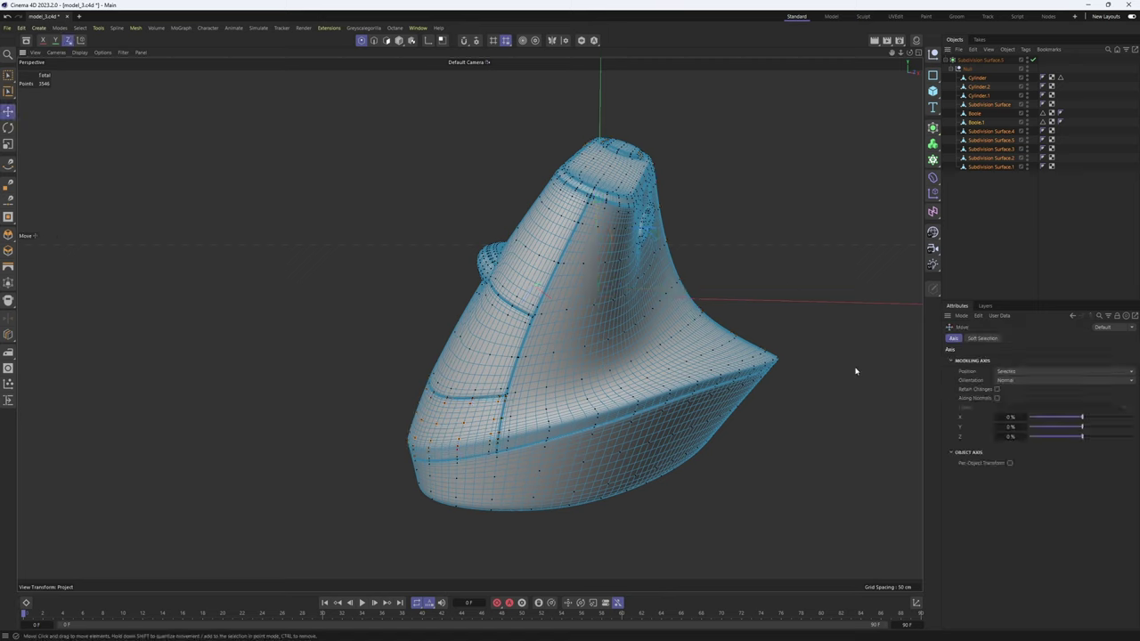
right_click(827, 214)
left_click(849, 543)
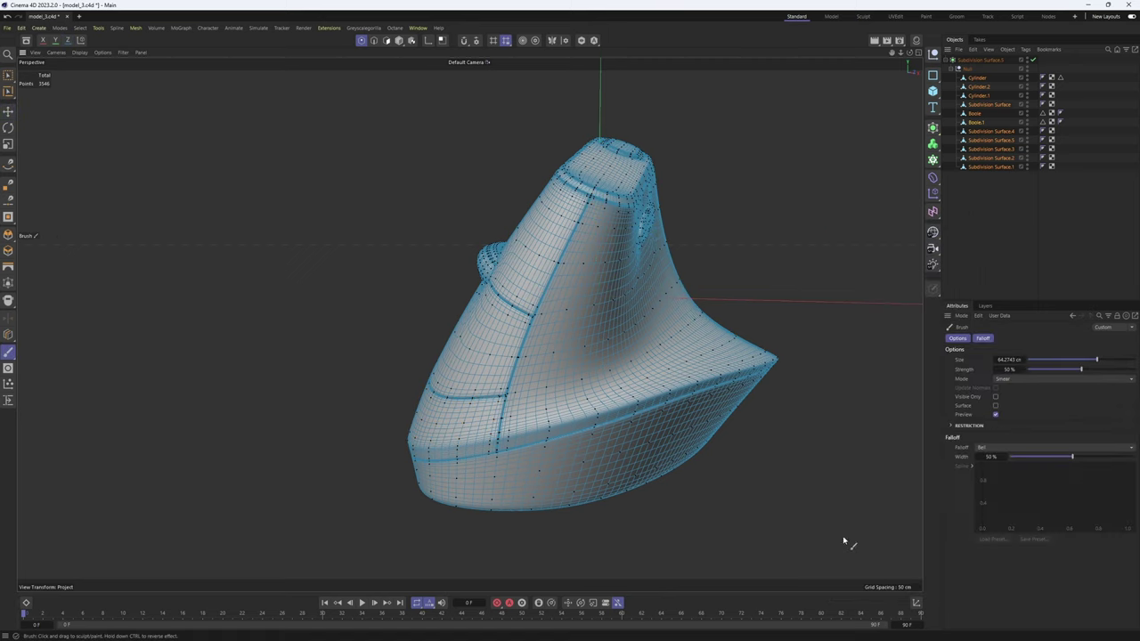
left_click_drag(526, 483, 508, 454, "alt")
right_click_drag(507, 453, 578, 296, "alt")
left_click_drag(579, 296, 637, 300, "alt")
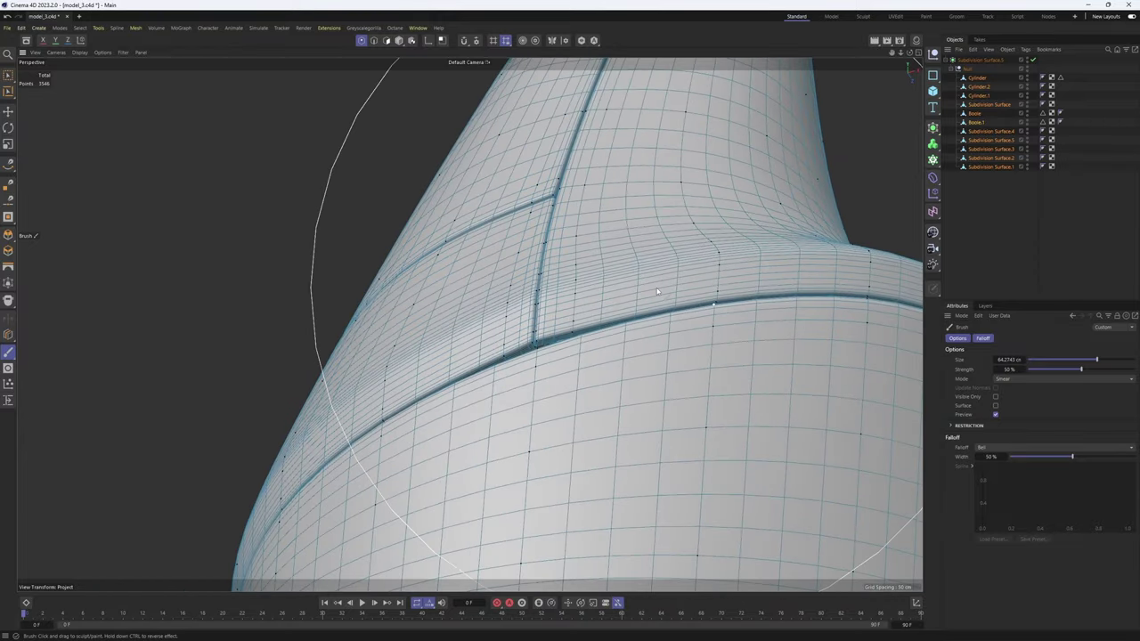
key("e")
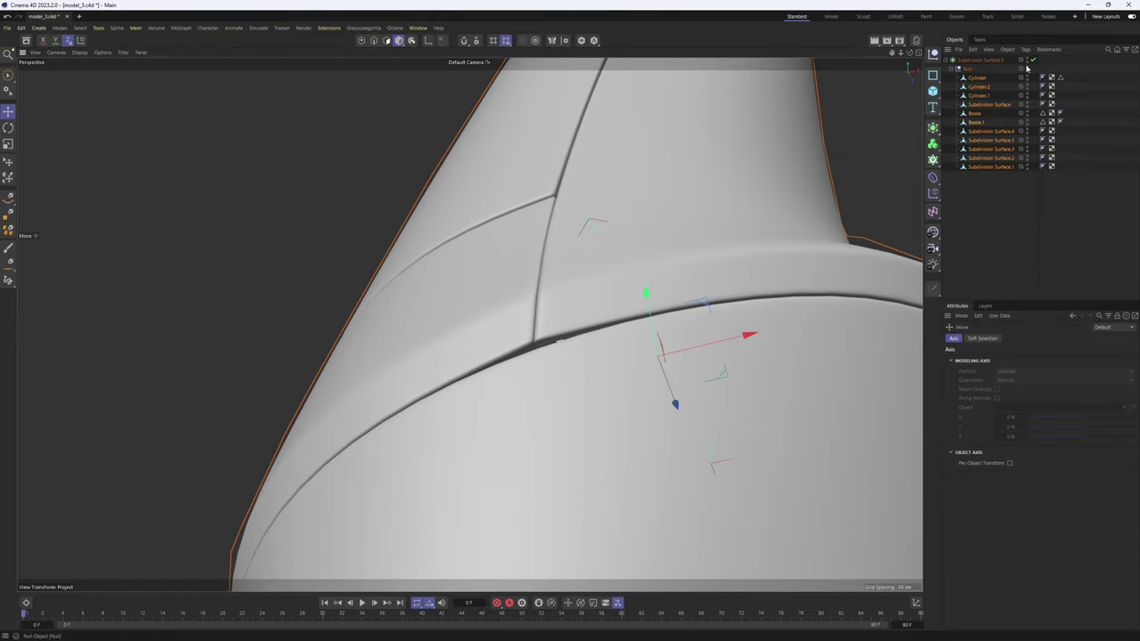
- Select the Subdivision Surface and Subdivision Surface.4 panels together for point editing with subdivision smoothing on
left_click(1032, 60)
left_click(532, 325)
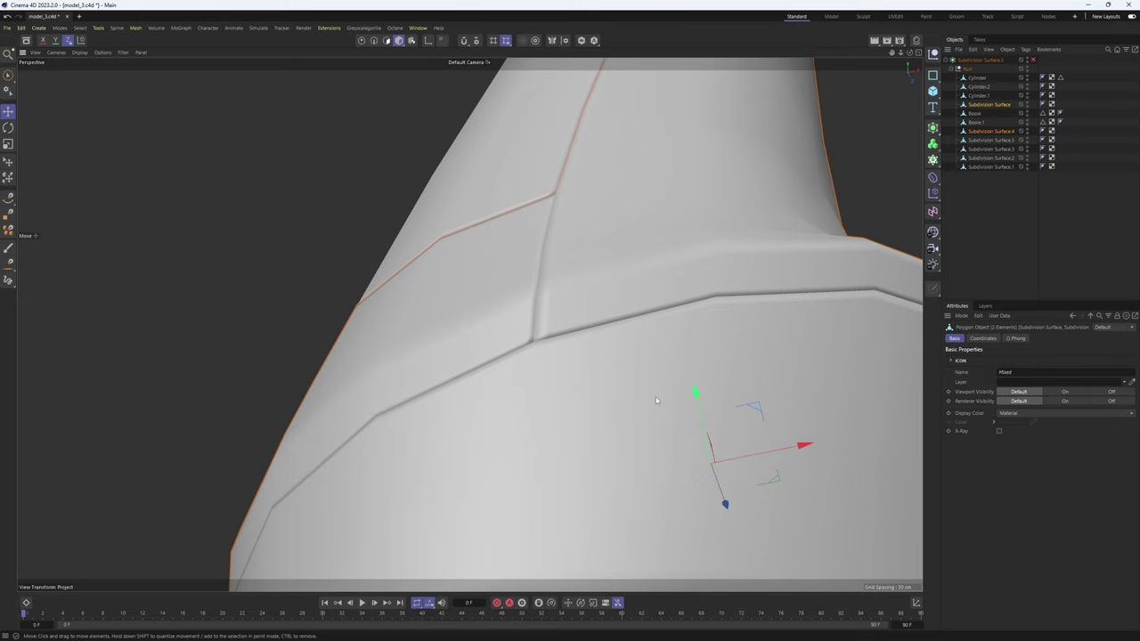
key("Return")
key("q")
left_click(679, 179)
right_click(682, 186)
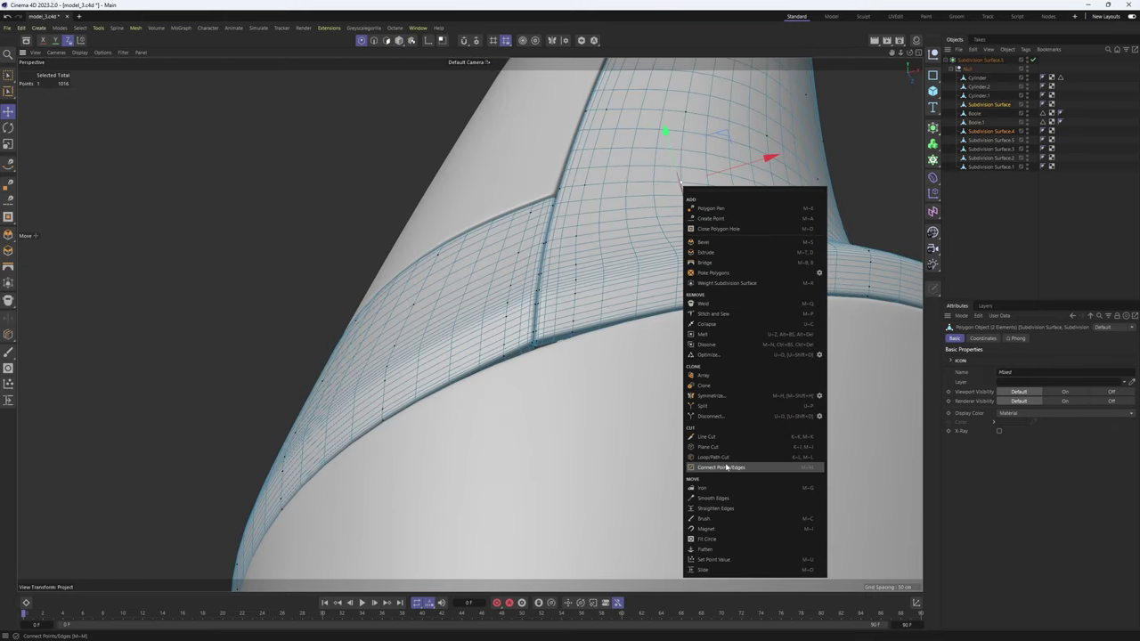
left_click(703, 517)
left_click_drag(560, 369, 537, 350, "alt")
mouse_move(537, 350)
middle_mouse_down()
mouse_move(496, 364)
mouse_move(540, 354)
middle_mouse_up()
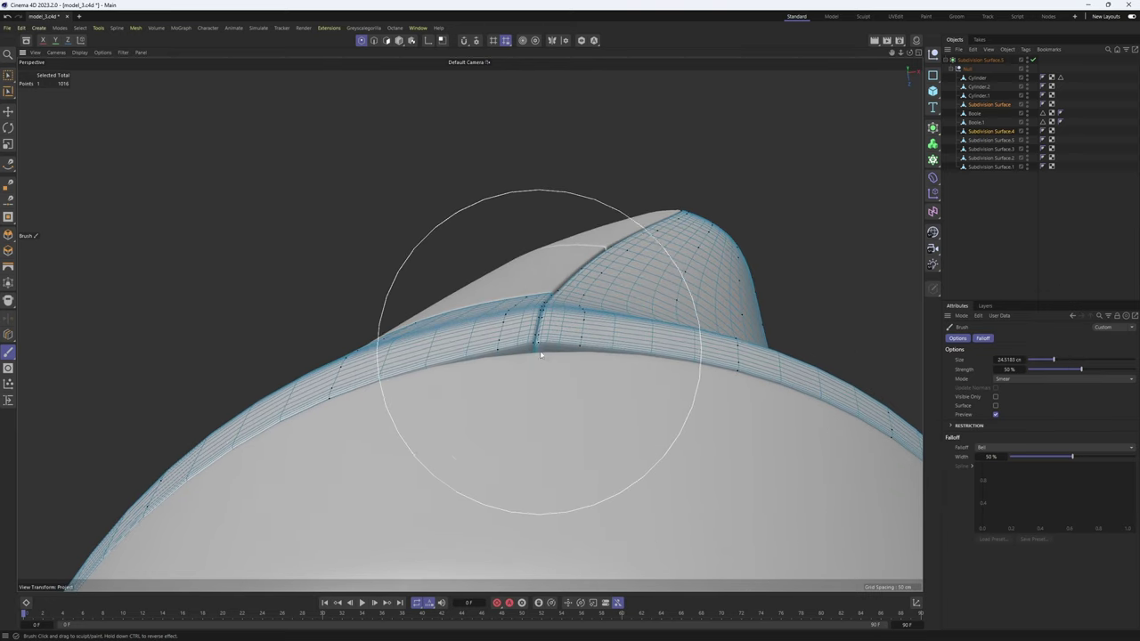
left_click_drag(562, 353, 504, 374, "alt")
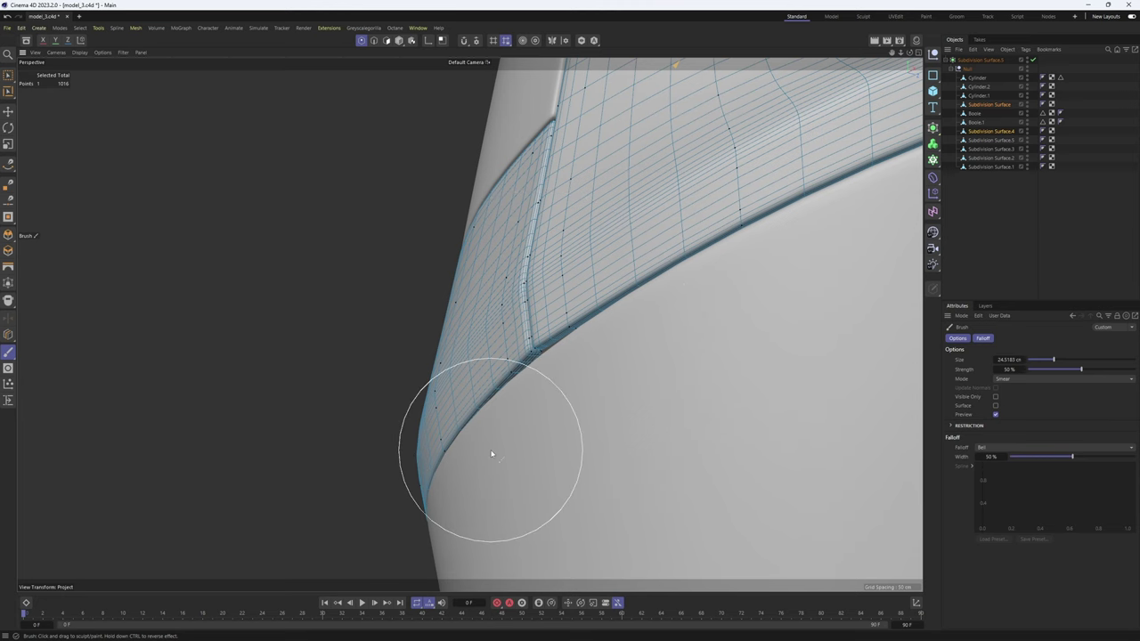
scroll(503, 338, "down", 3)
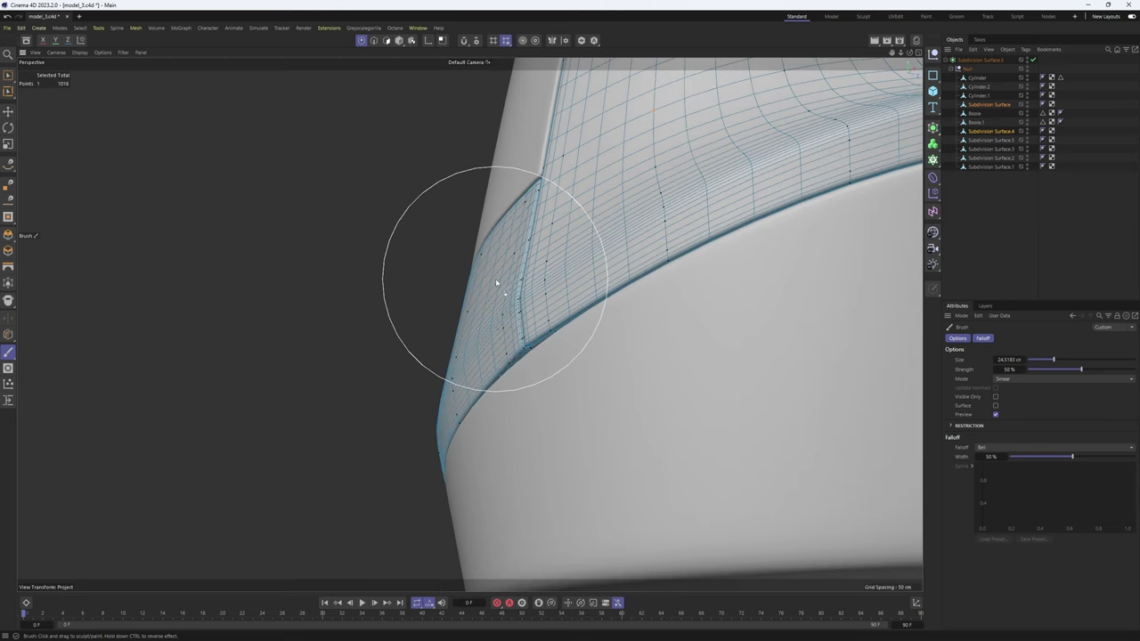
- Clear the point selection and smear the panels' lower rim at the seam with the Brush, reducing the brush size to about 10 cm
key("e")
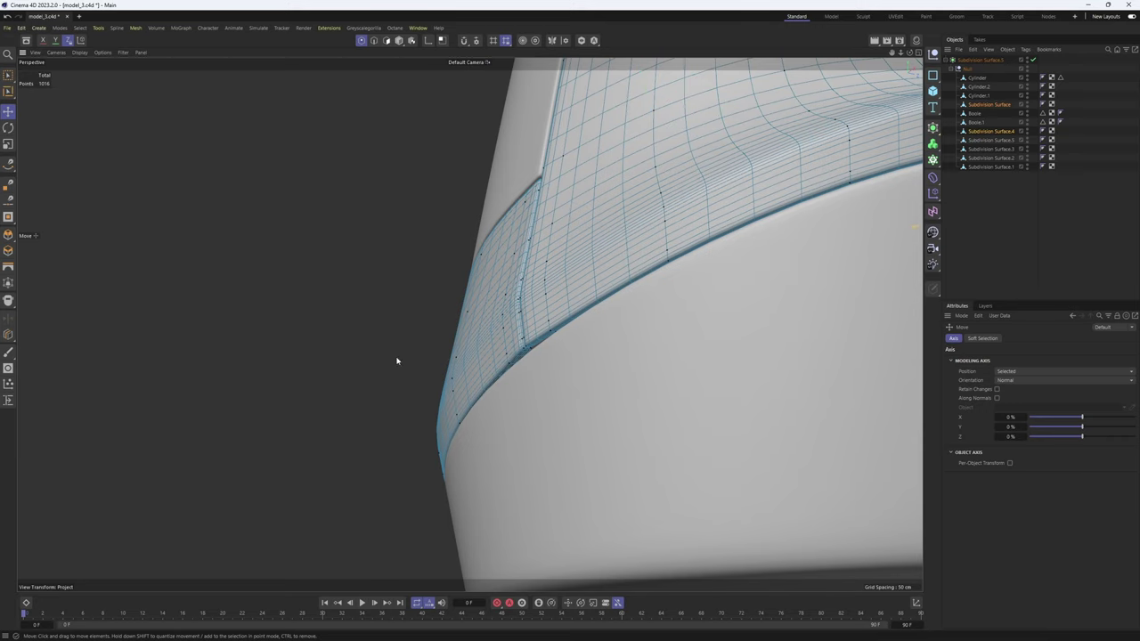
right_click(339, 274)
left_click(365, 581)
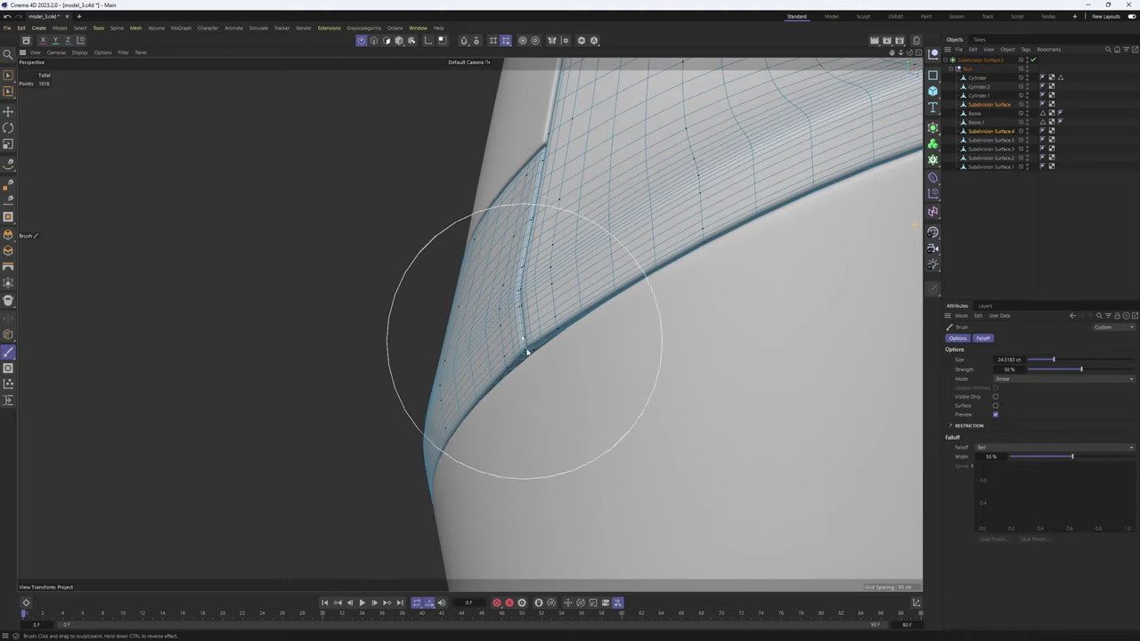
mouse_move(522, 330)
left_mouse_down()
mouse_move(549, 354)
mouse_move(572, 270)
mouse_move(638, 403)
mouse_move(538, 381)
left_mouse_up()
scroll(538, 381, "up", 2)
middle_click_drag(539, 379, 514, 367)
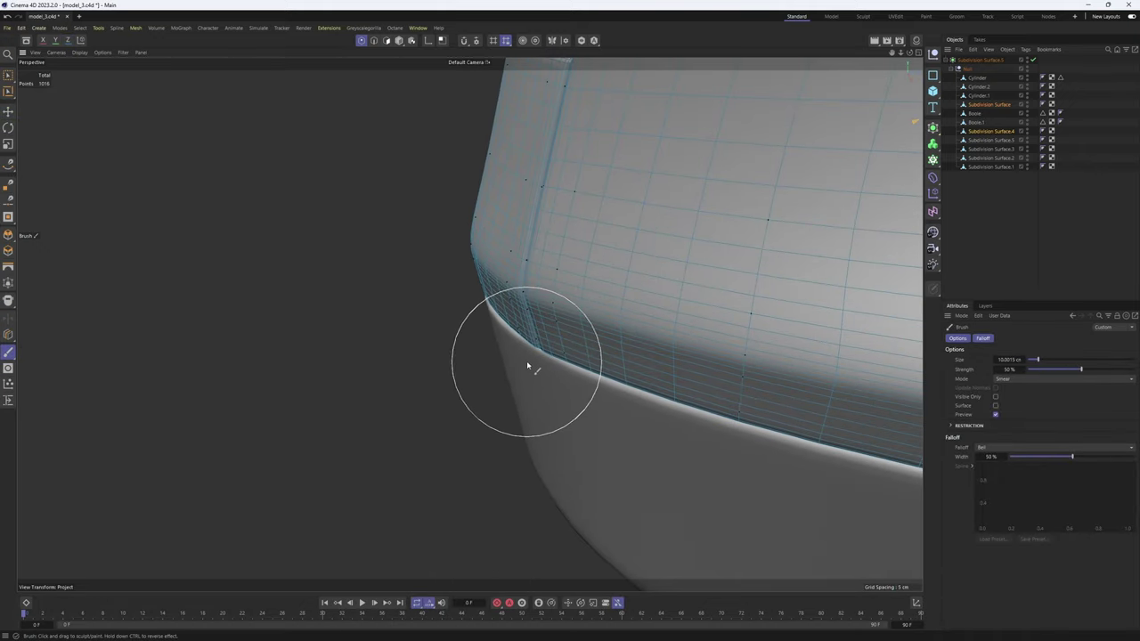
scroll(527, 365, "down", 4)
mouse_move(526, 365)
left_mouse_down("alt")
mouse_move(472, 348)
mouse_move(470, 323)
mouse_move(419, 264)
mouse_move(374, 268)
mouse_move(361, 252)
left_mouse_up("alt")
mouse_move(356, 253)
left_mouse_down()
mouse_move(343, 250)
mouse_move(352, 253)
left_mouse_up()
key("q")
key("q")
left_click_drag(437, 267, 523, 335, "alt")
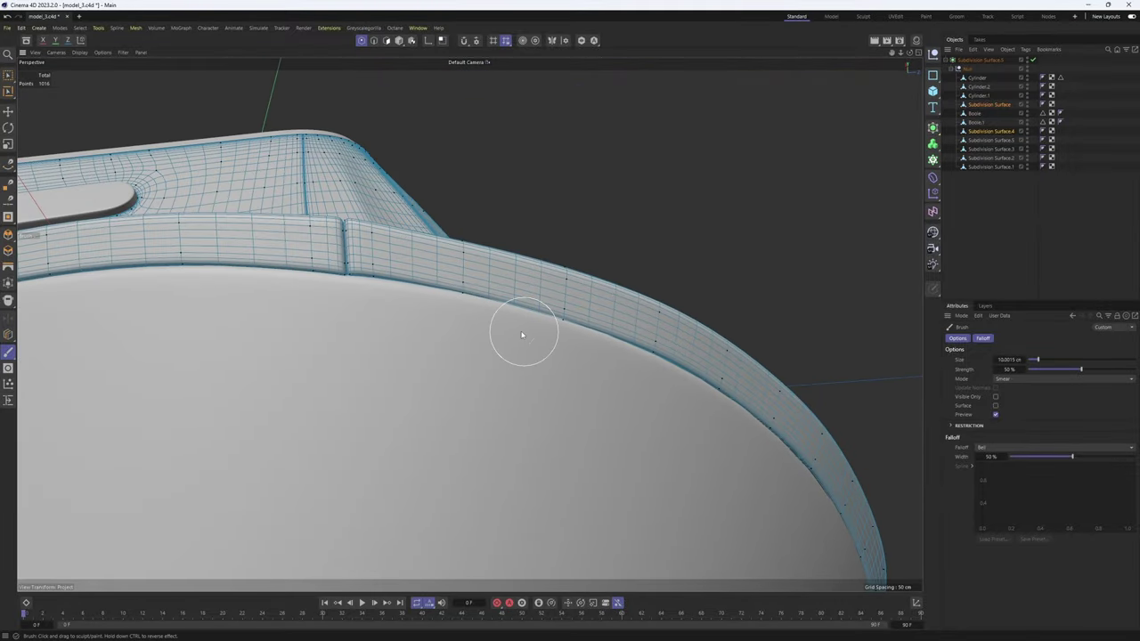
left_click(1041, 236)
scroll(526, 303, "down", 5)
mouse_move(524, 289)
left_mouse_down("alt")
mouse_move(529, 324)
mouse_move(540, 300)
mouse_move(520, 323)
mouse_move(543, 331)
left_mouse_up("alt")
scroll(539, 300, "up", 6)
key("ctrl+z")
- Deselect both panels, examine the whole smoothed mouse from the back and side, and return to Model mode
left_click(1042, 233)
scroll(552, 290, "down", 8)
mouse_move(580, 252)
left_mouse_down("alt")
mouse_move(718, 242)
mouse_move(544, 277)
mouse_move(579, 299)
mouse_move(390, 287)
mouse_move(591, 300)
mouse_move(597, 254)
mouse_move(537, 304)
mouse_move(502, 299)
left_mouse_up("alt")
left_click_drag(487, 309, 495, 382, "alt")
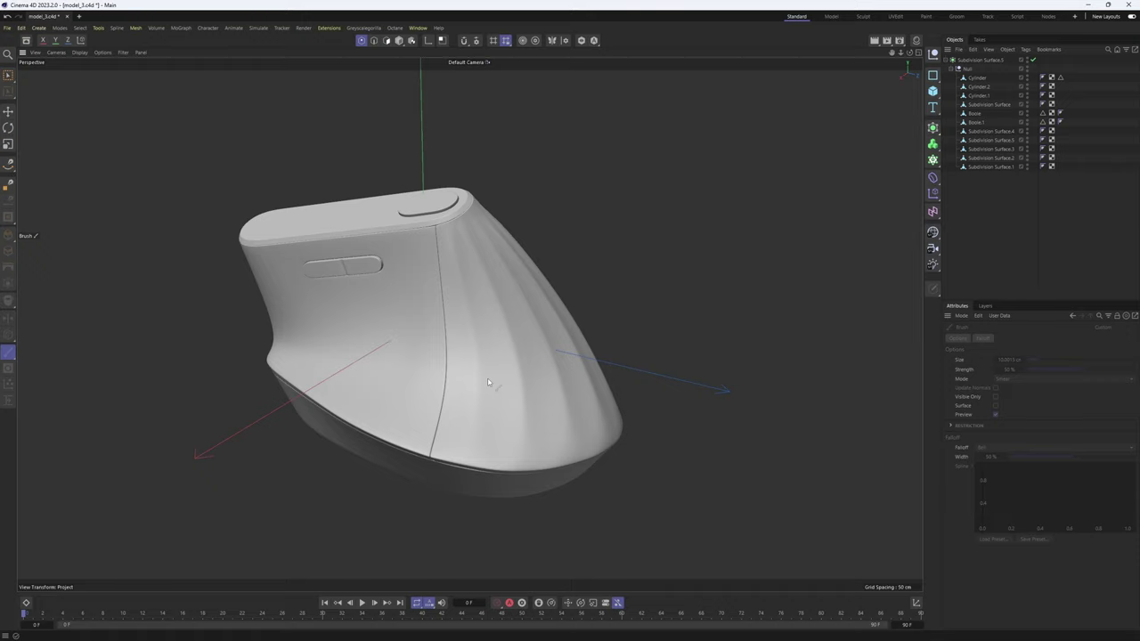
left_click_drag(487, 382, 561, 338, "alt")
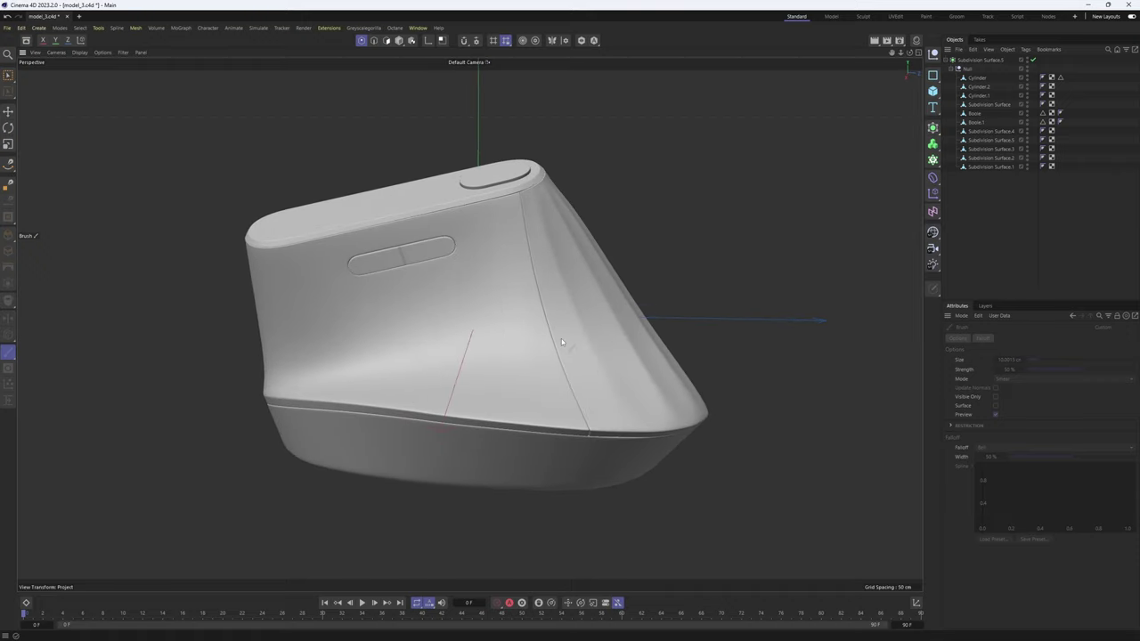
key("Return")
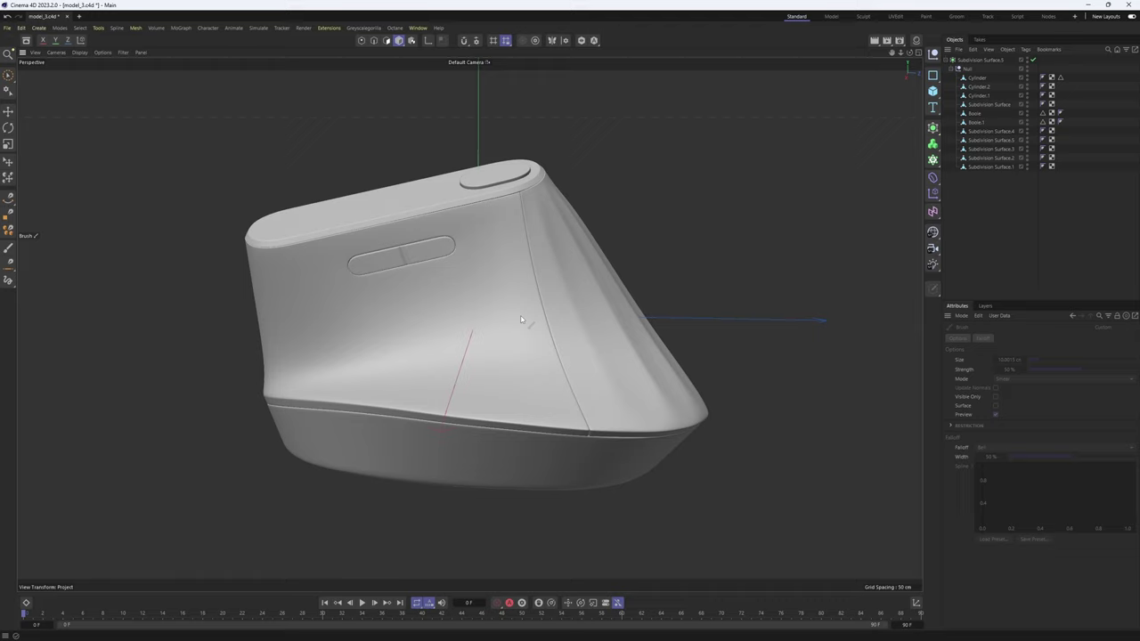